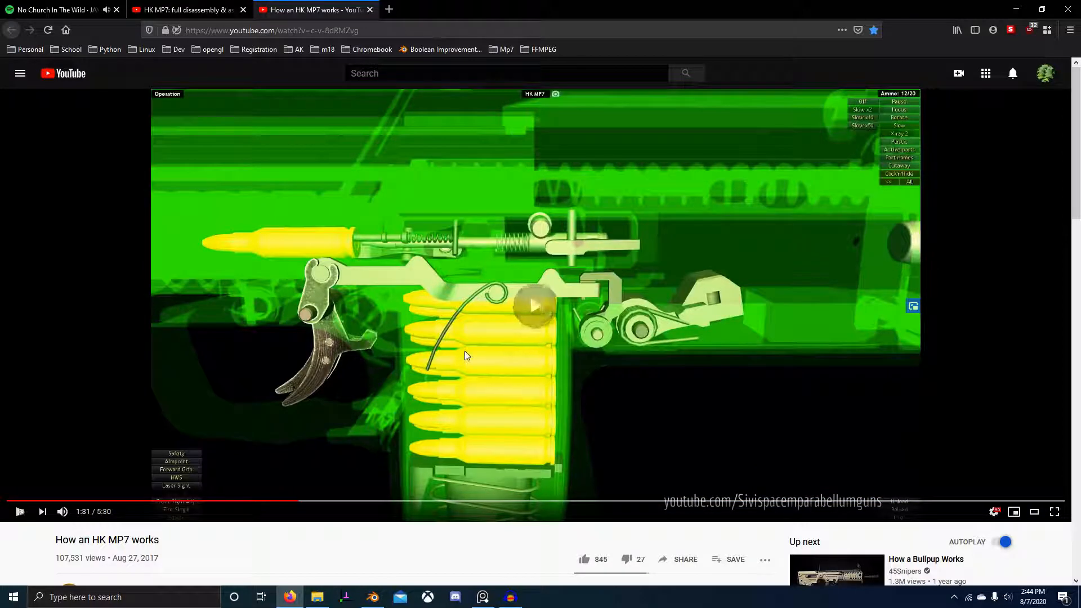
- Switch to the PureRef board and examine the barrel reference images, especially the green X-ray view of the threaded muzzle
key("alt+Tab")
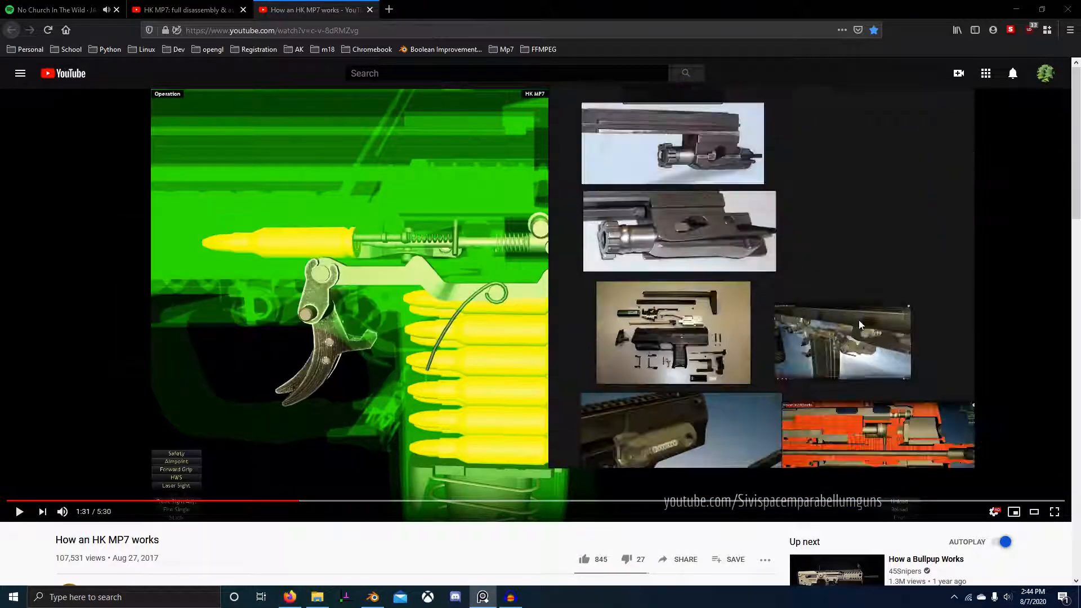
middle_click_drag(859, 324, 925, 316)
middle_click_drag(847, 385, 943, 336)
scroll(904, 290, "down", 1)
middle_click_drag(904, 289, 1036, 314)
scroll(896, 188, "up", 3)
middle_click_drag(896, 188, 845, 270)
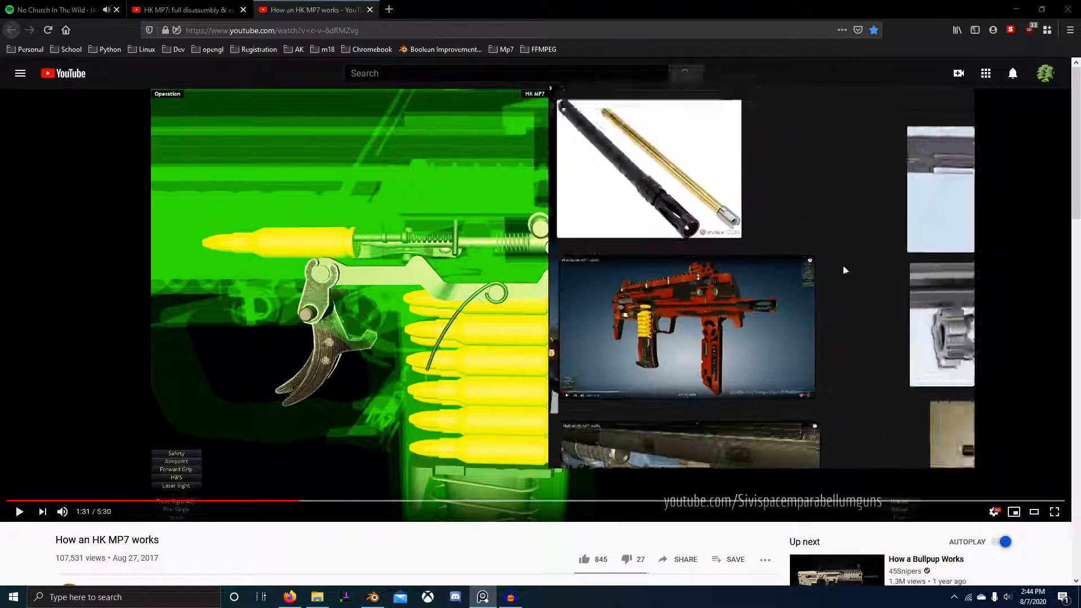
scroll(754, 291, "up", 3)
middle_click_drag(738, 372, 767, 384)
scroll(759, 365, "down", 3)
middle_click_drag(681, 354, 799, 339)
scroll(798, 339, "down", 2)
scroll(703, 243, "up", 5)
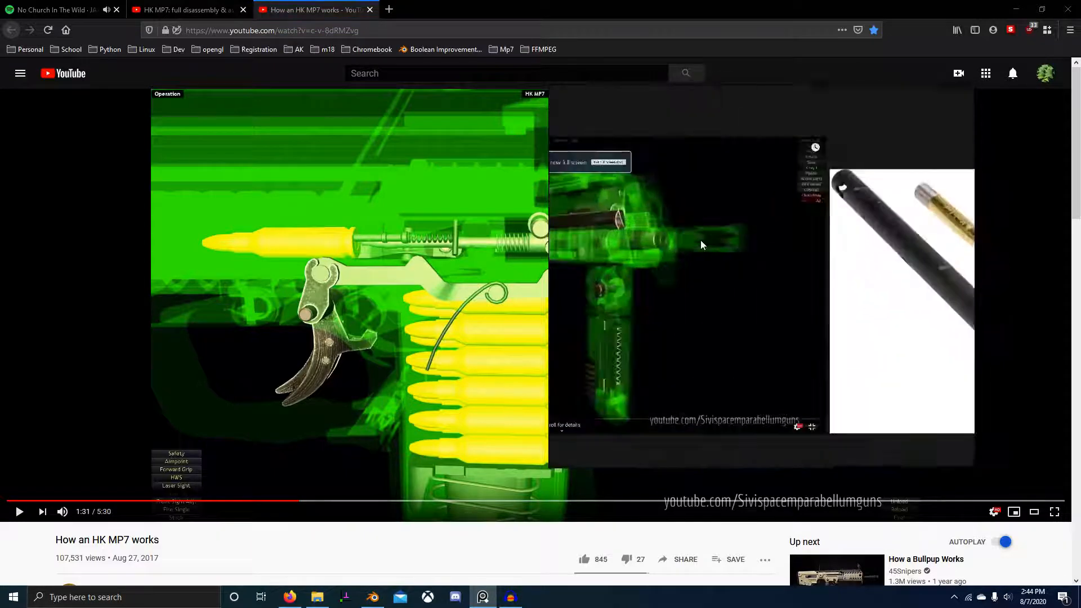
middle_click_drag(701, 240, 801, 333)
scroll(774, 374, "up", 3)
scroll(736, 291, "up", 2)
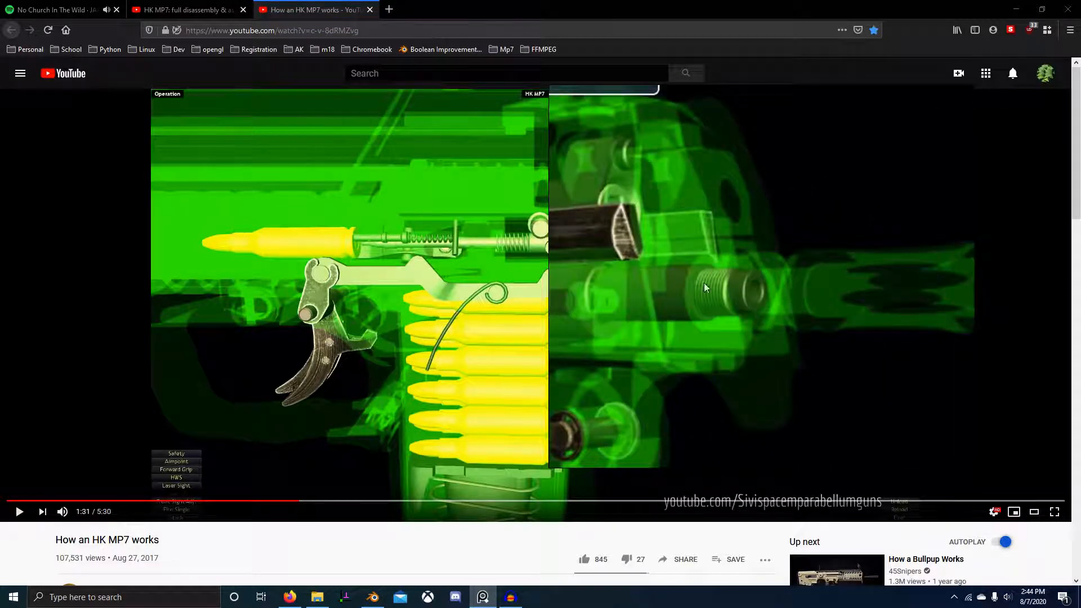
scroll(764, 309, "down", 2)
middle_click_drag(784, 309, 729, 314)
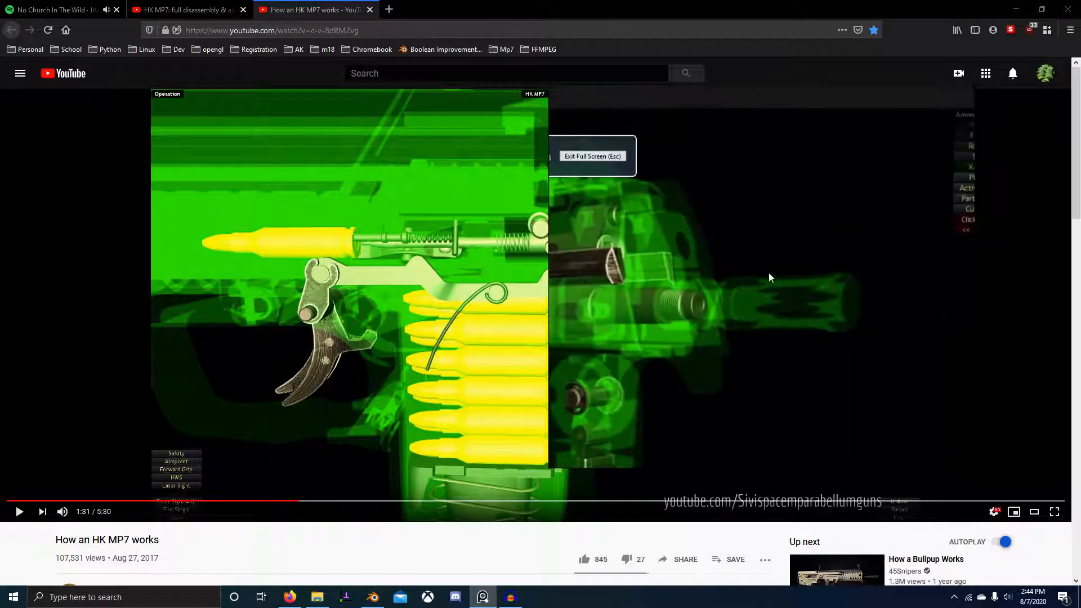
scroll(749, 283, "down", 3)
scroll(619, 264, "up", 2)
- Switch to Blender and select the long barrel tube between the bolt block and the flash hider
key("alt+Tab")
left_click(502, 272)
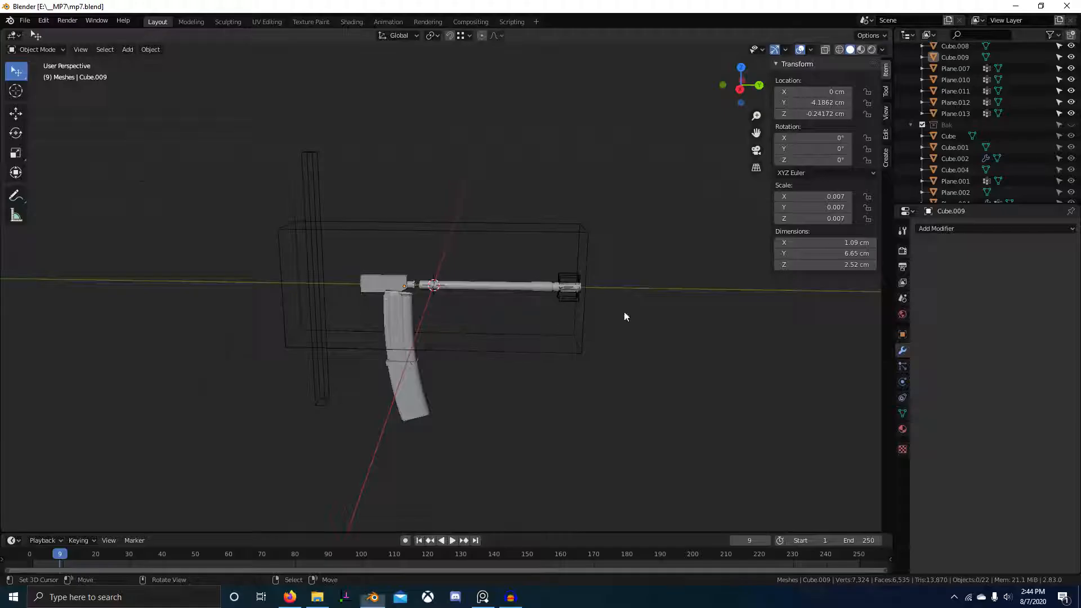
scroll(647, 323, "up", 5)
middle_click_drag(680, 342, 659, 341)
middle_click_drag(658, 341, 569, 338, "shift")
scroll(585, 330, "up", 3)
right_click(614, 316)
key("Tab")
scroll(625, 357, "down", 3)
middle_click_drag(778, 369, 663, 346, "shift")
key("Tab")
scroll(627, 357, "down", 3)
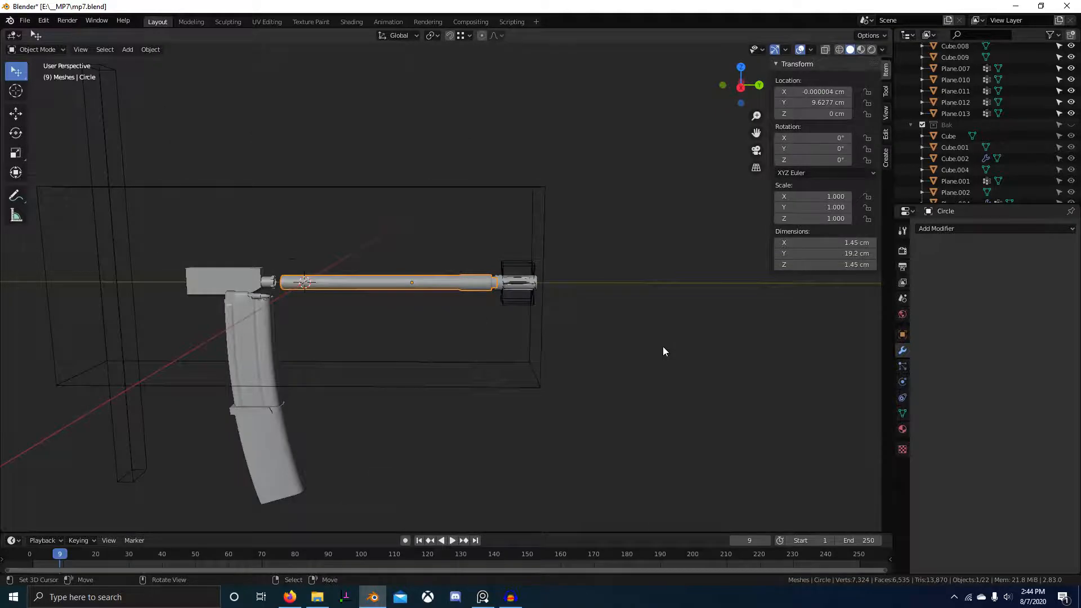
- Open the barrel mesh for editing in wireframe from the right orthographic view and box-select its front end
key("KP_3")
middle_click_drag(547, 330, 469, 343, "shift")
scroll(468, 332, "up", 5)
left_click(398, 266)
left_click(393, 260)
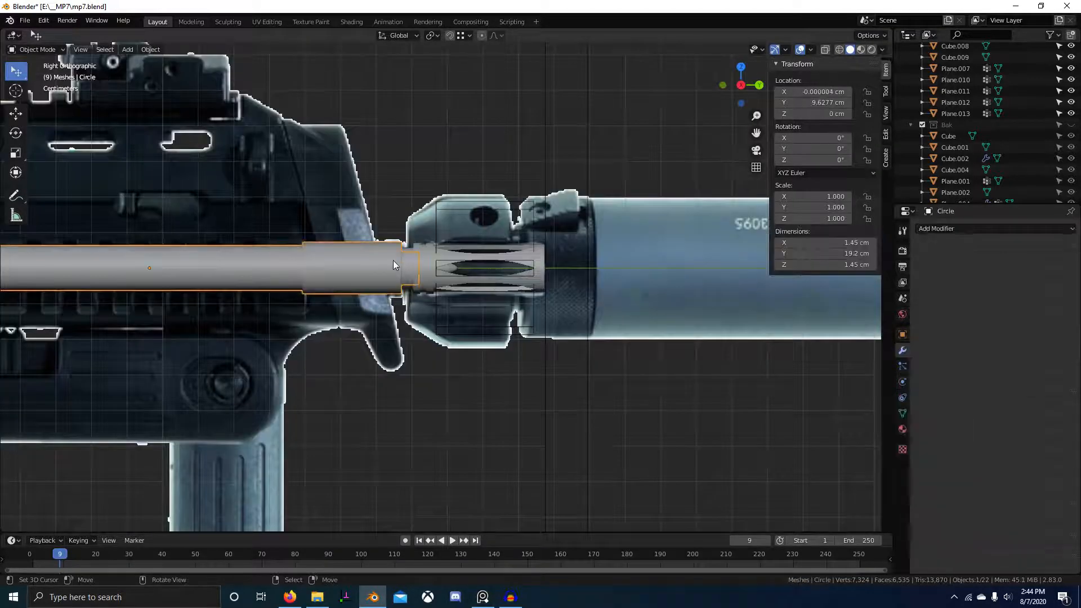
key("Tab")
middle_click_drag(437, 300, 496, 328, "shift")
scroll(470, 349, "up", 2, "alt")
key("shift+z")
key("b")
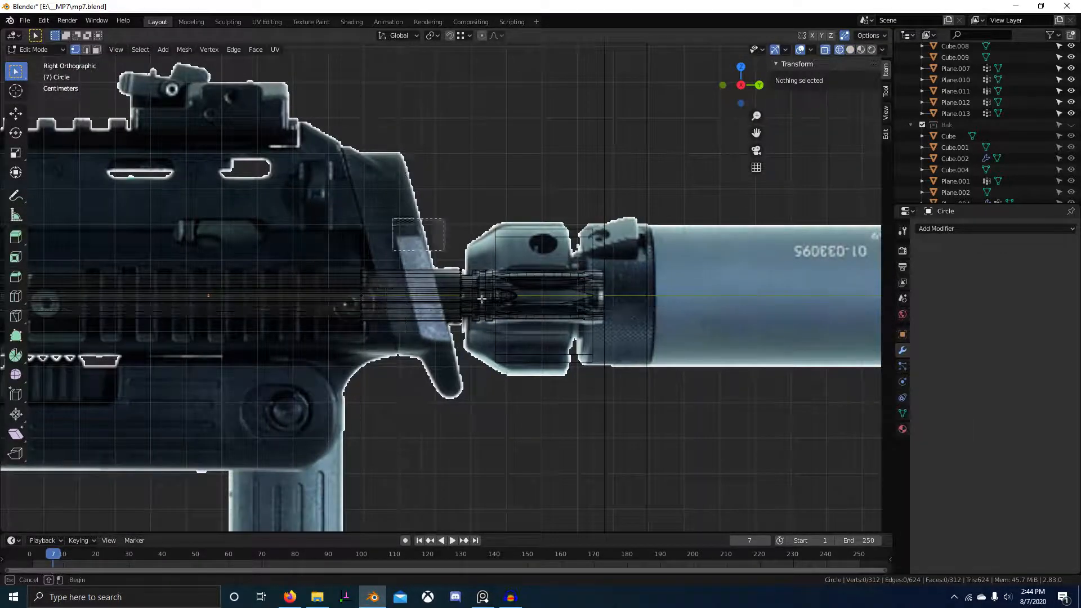
left_click_drag(481, 299, 449, 325)
- Set the PureRef board to stay always on top and move it to the edge of the modelling viewport
key("alt+Tab")
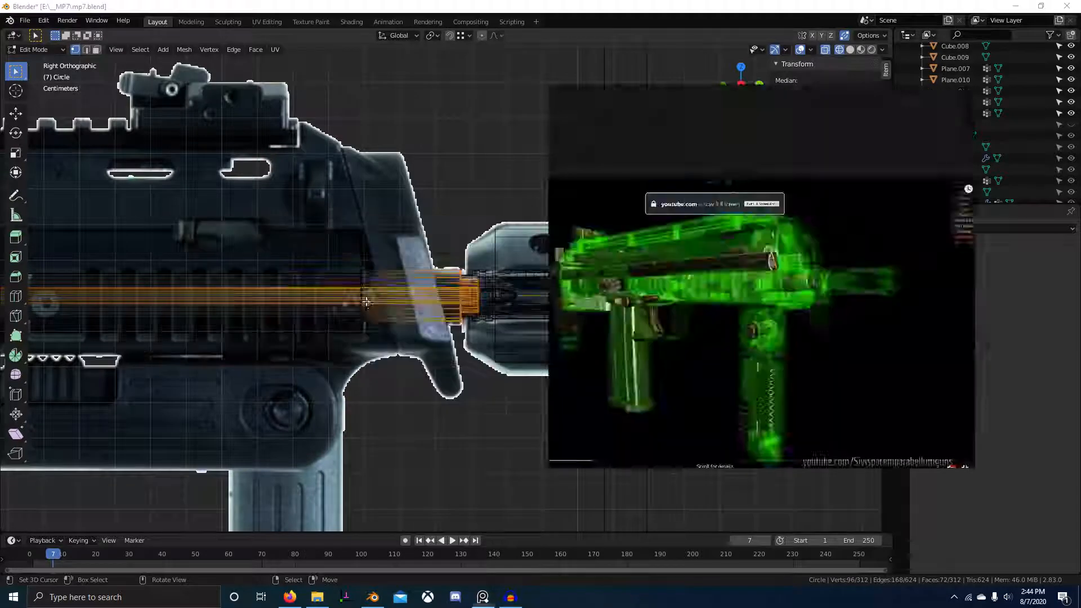
left_click(425, 298)
key("alt+Tab")
scroll(828, 292, "down", 2)
key("ctrl+shift+a")
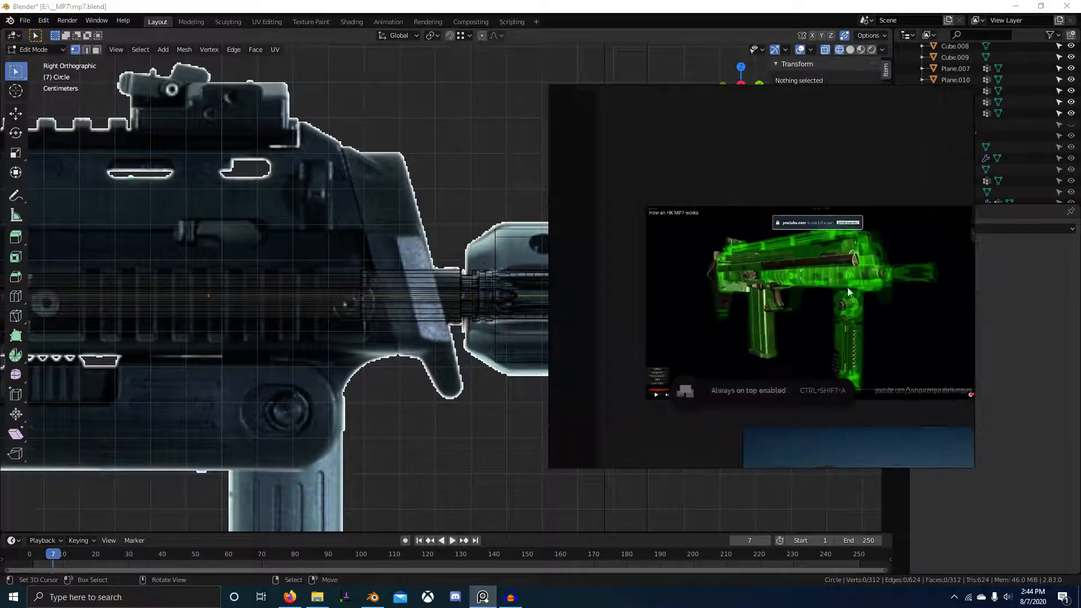
left_click_drag(561, 466, 839, 393)
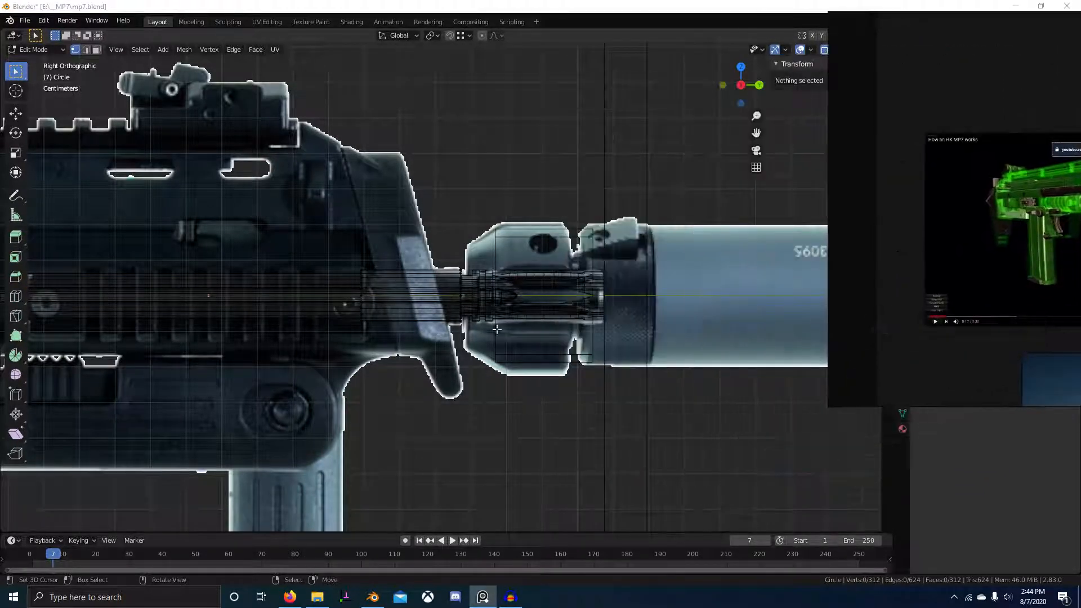
- Select the whole barrel mesh and return to the right orthographic view at the muzzle
mouse_move(484, 306)
middle_mouse_down()
mouse_move(492, 316)
mouse_move(483, 314)
middle_mouse_up()
key("a")
key("KP_3")
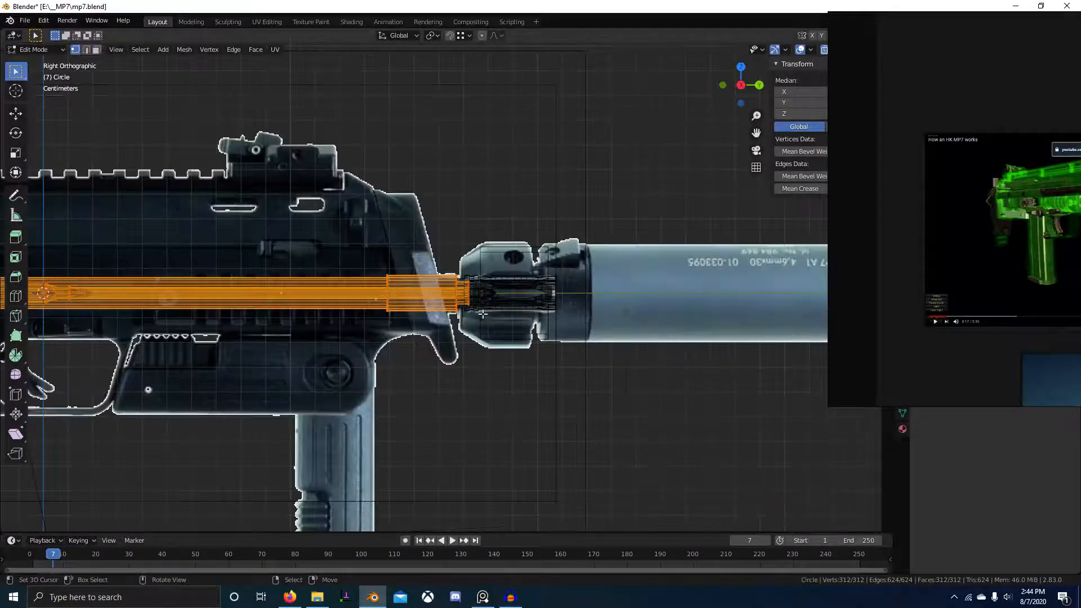
scroll(452, 323, "up", 5)
scroll(453, 324, "up", 3)
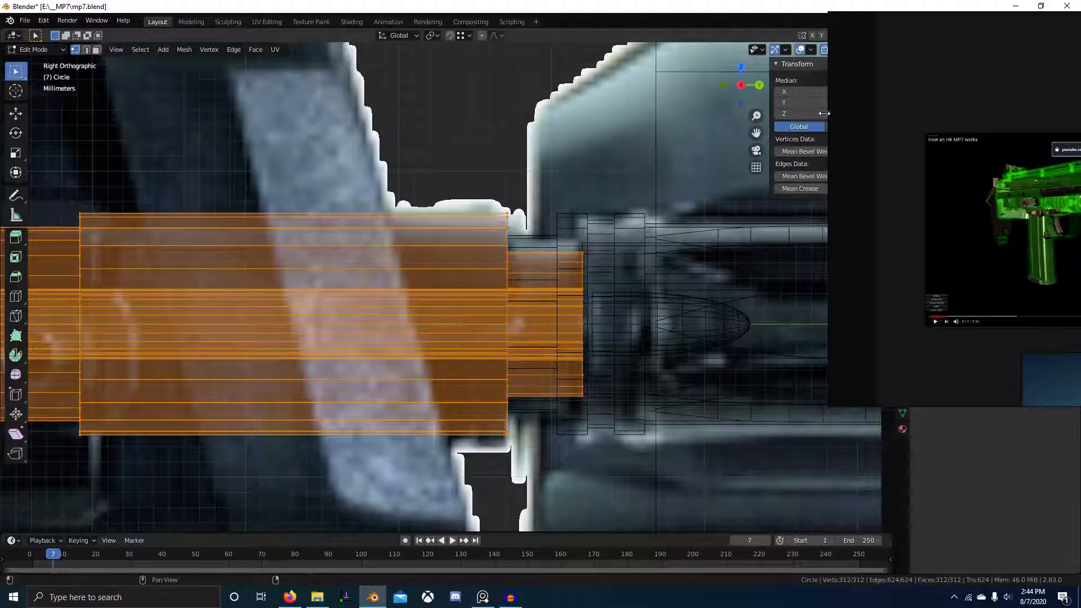
scroll(588, 257, "down", 4)
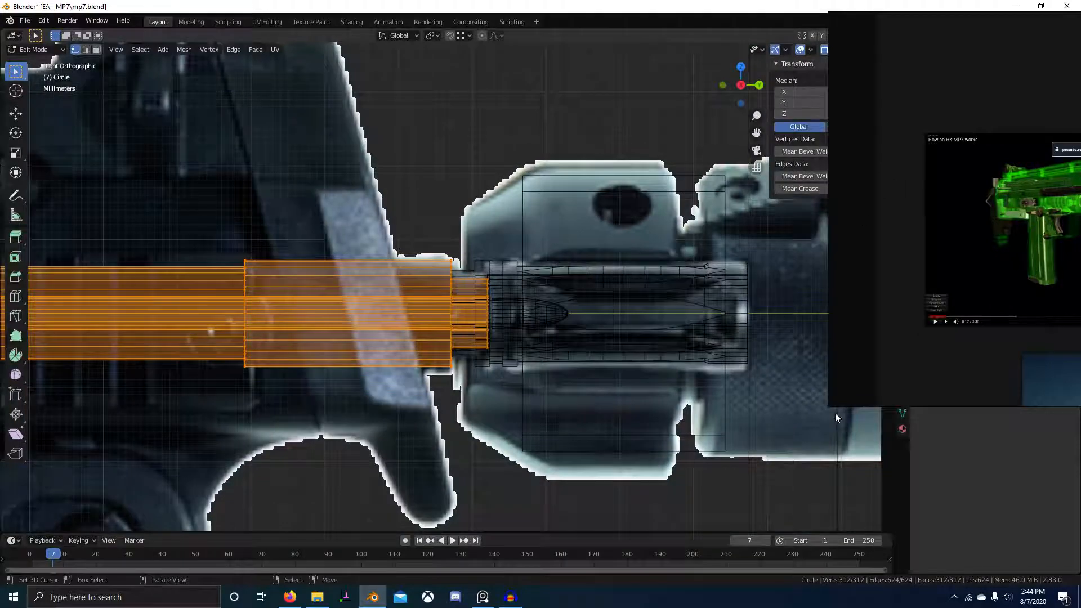
- Widen Blender's properties area and fit the PureRef board over it, framing the green X-ray reference image
left_click_drag(829, 405, 895, 365)
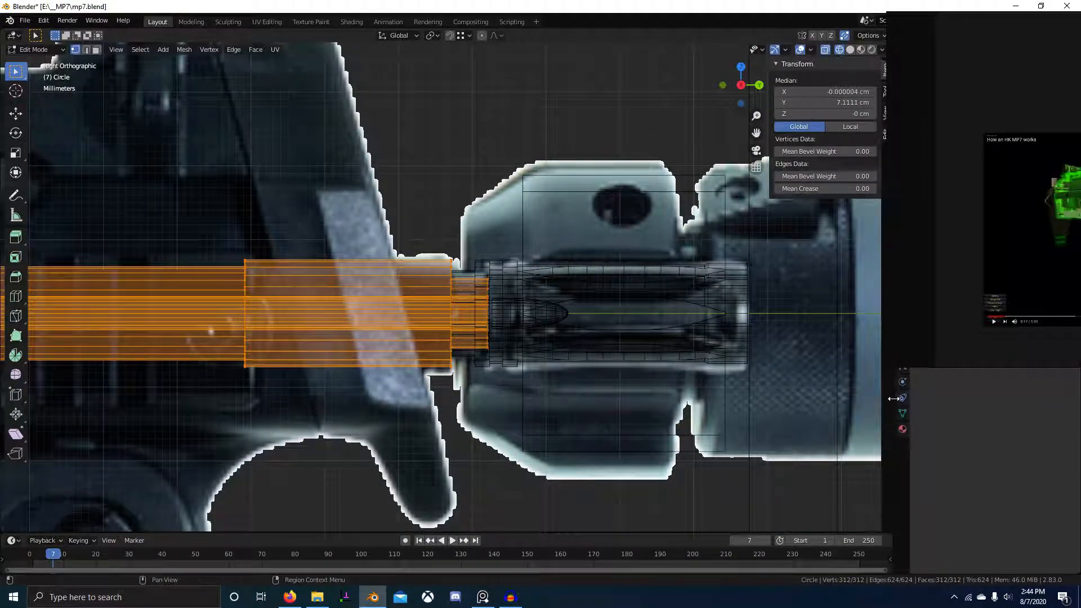
left_click_drag(894, 398, 815, 399)
left_click_drag(887, 365, 823, 389)
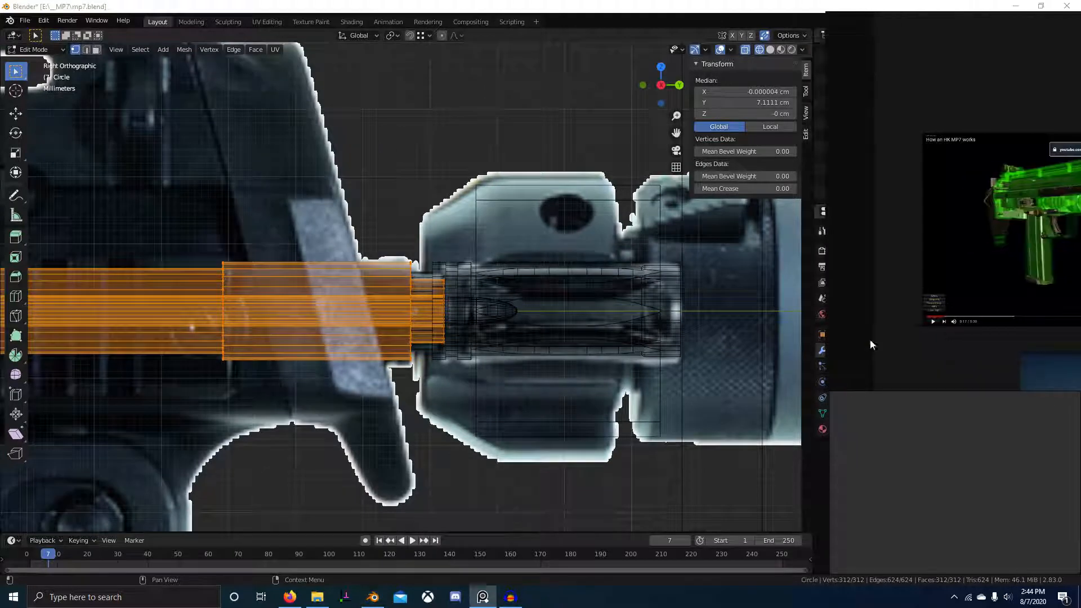
right_click_drag(869, 339, 834, 345)
right_click_drag(841, 269, 874, 287)
middle_click_drag(1025, 287, 892, 329)
scroll(957, 282, "up", 2)
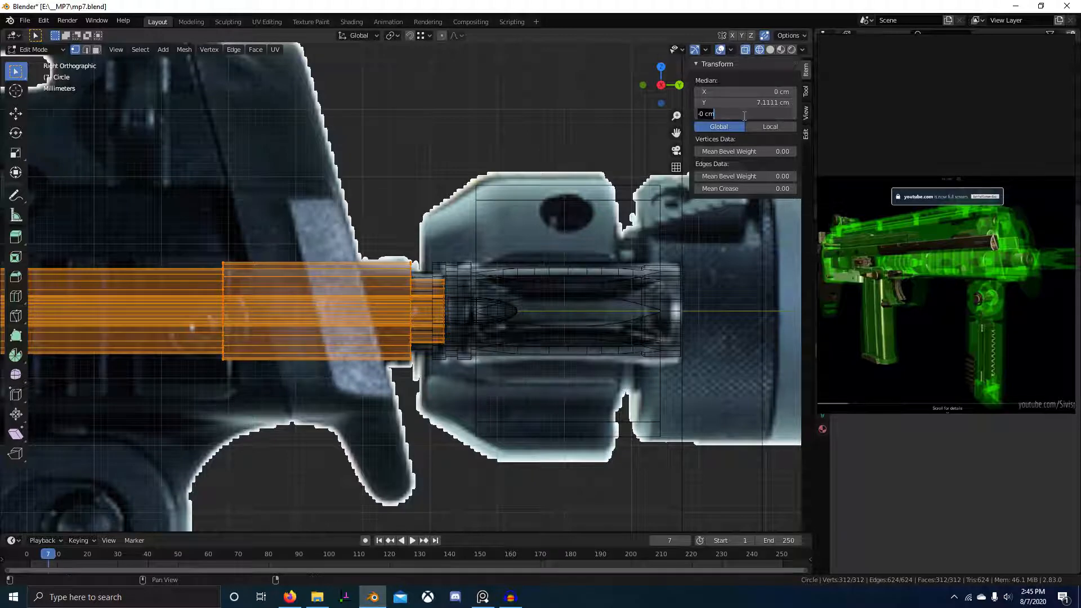
- Inspect the barrel from an angle in Material Preview shading and return to wireframe in the right orthographic view
scroll(401, 286, "down", 1)
mouse_move(563, 265)
middle_mouse_down()
mouse_move(467, 278)
mouse_move(415, 258)
mouse_move(465, 276)
middle_mouse_up()
key("z")
scroll(337, 270, "down", 2)
scroll(432, 272, "up", 3)
key("z")
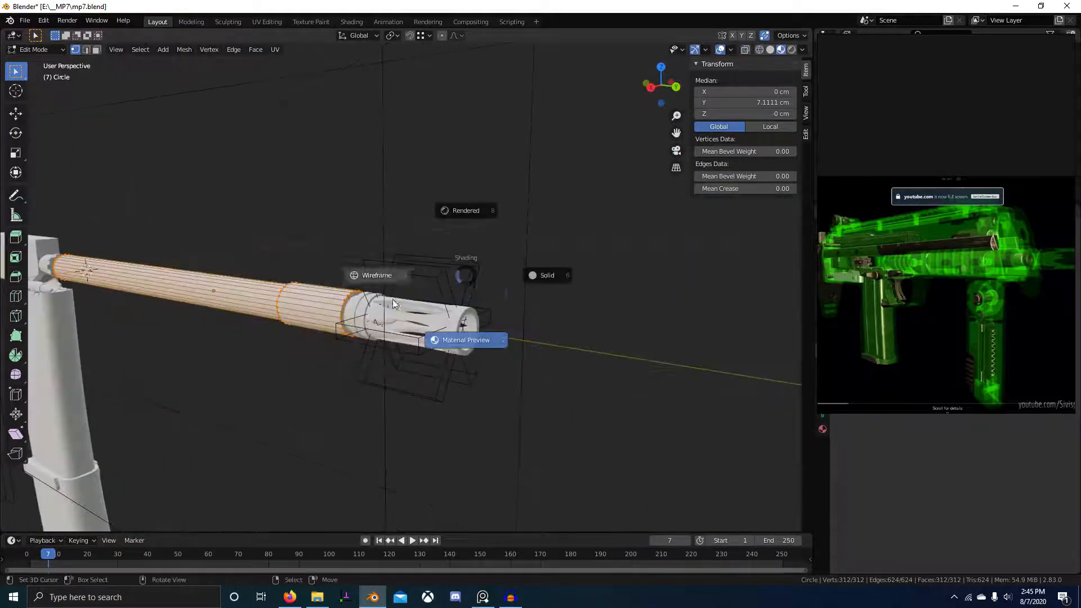
left_click(410, 266)
key("KP_3")
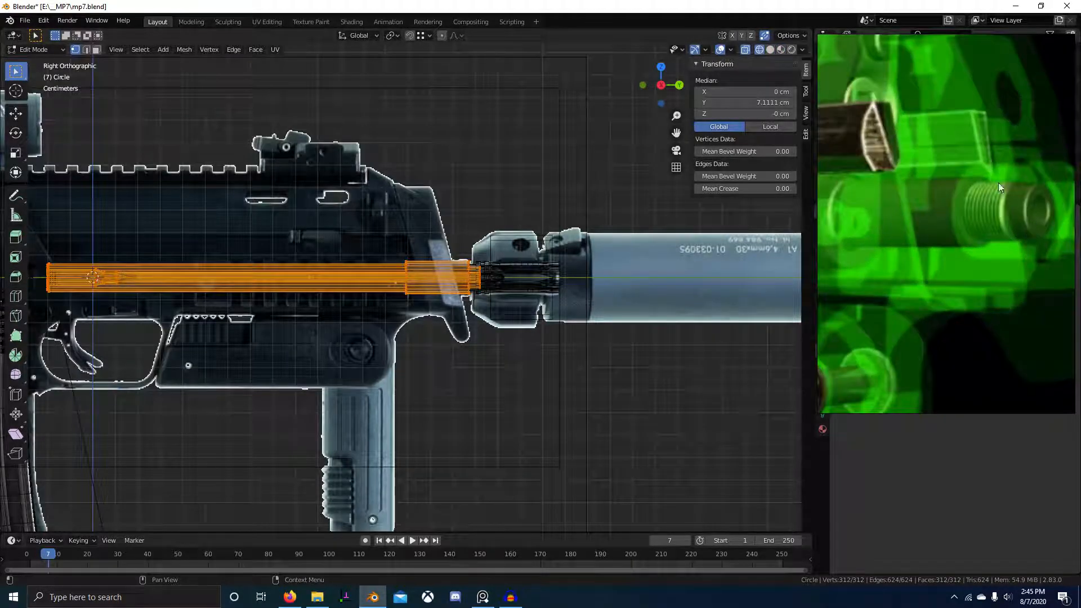
- Box-select the barrel's front end and move it back along the Y axis by about 1.26 cm
scroll(500, 236, "up", 5)
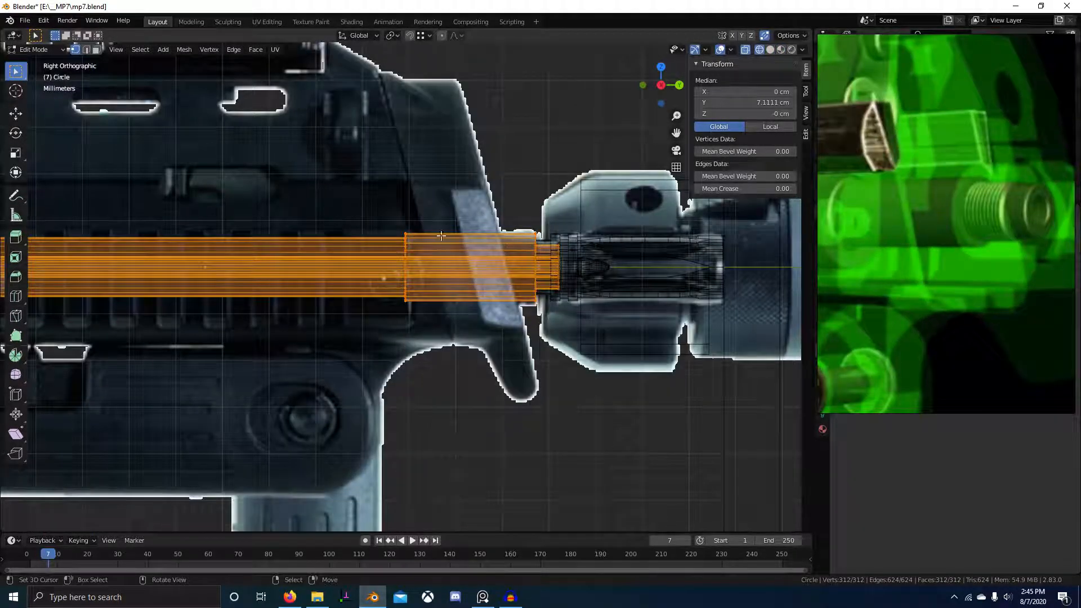
key("alt+a")
key("b")
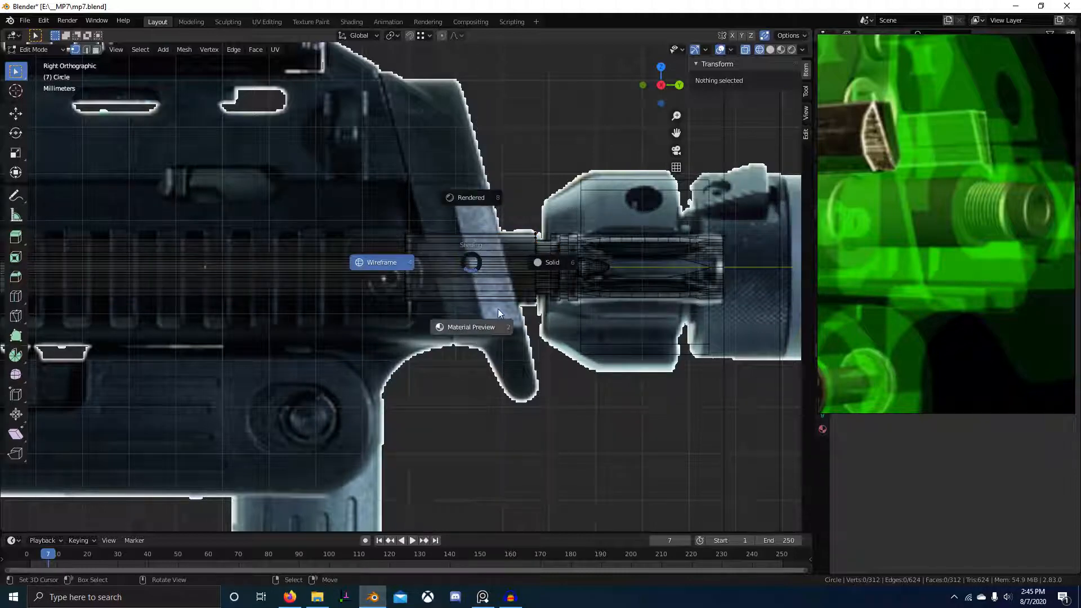
left_click(567, 260)
key("shift+z")
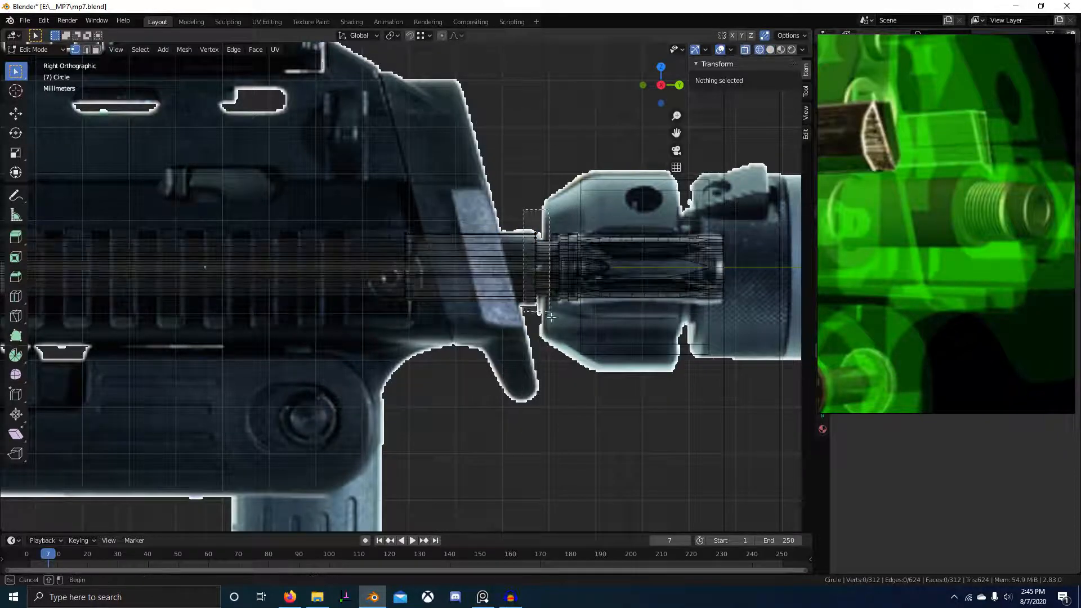
left_click_drag(523, 210, 551, 316)
scroll(545, 310, "up", 2)
key("g")
key("y")
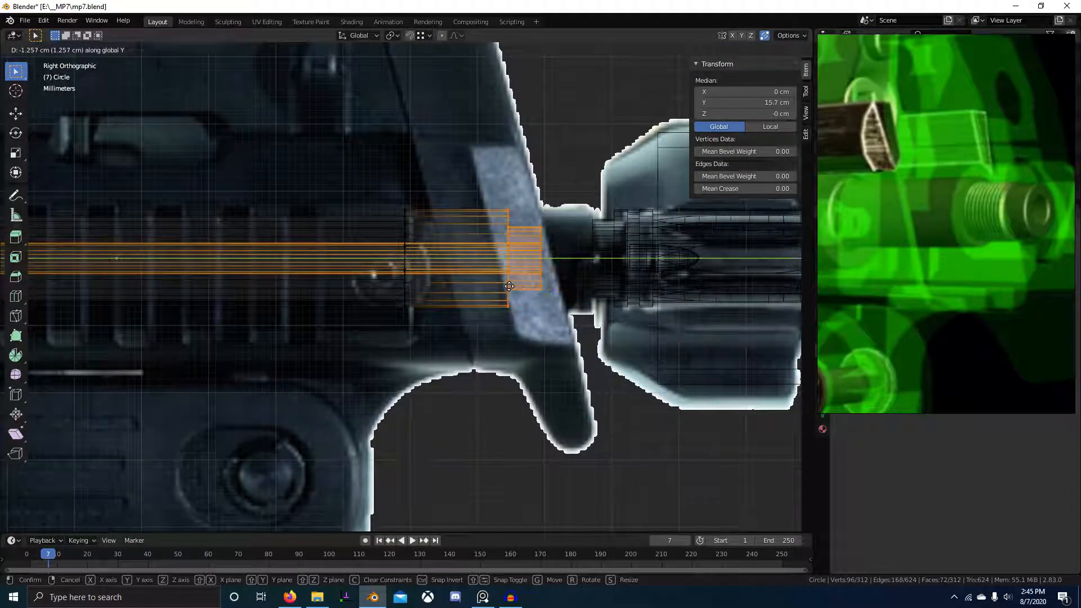
left_click(509, 286)
scroll(425, 333, "down", 2)
- Box-select the rear edge of the barrel's thick collar and move it back along the Y axis
key("alt+a")
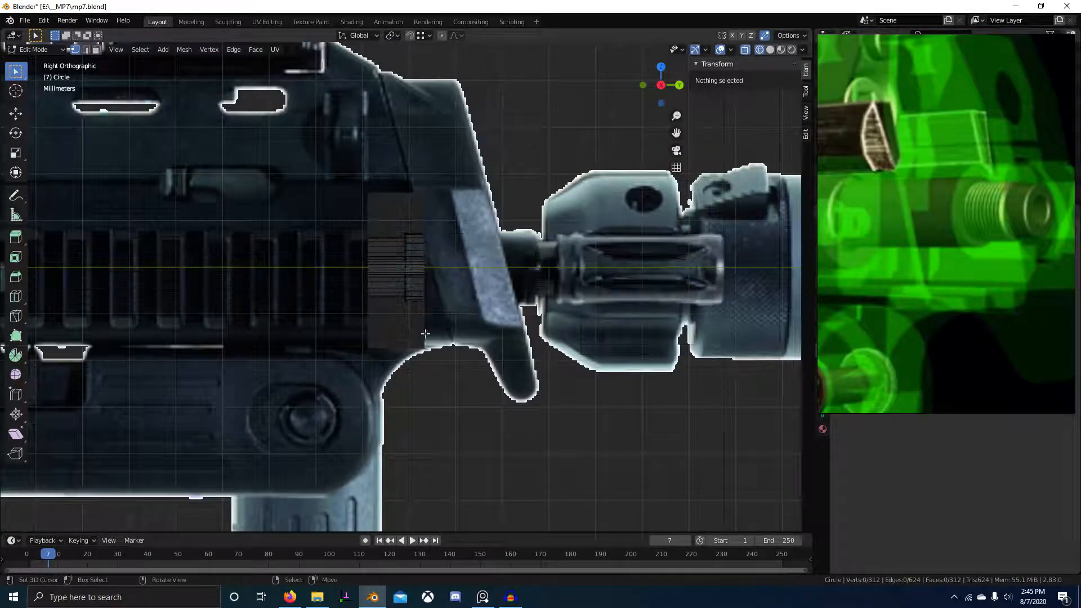
key("b")
key("g")
left_click_drag(386, 219, 486, 346)
key("y")
left_click(399, 360)
- Move the collar's front edge back about 1.12 cm along the Y axis and leave Edit Mode
key("alt+a")
key("b")
key("g")
key("y")
left_click(438, 356)
scroll(445, 350, "up", 3)
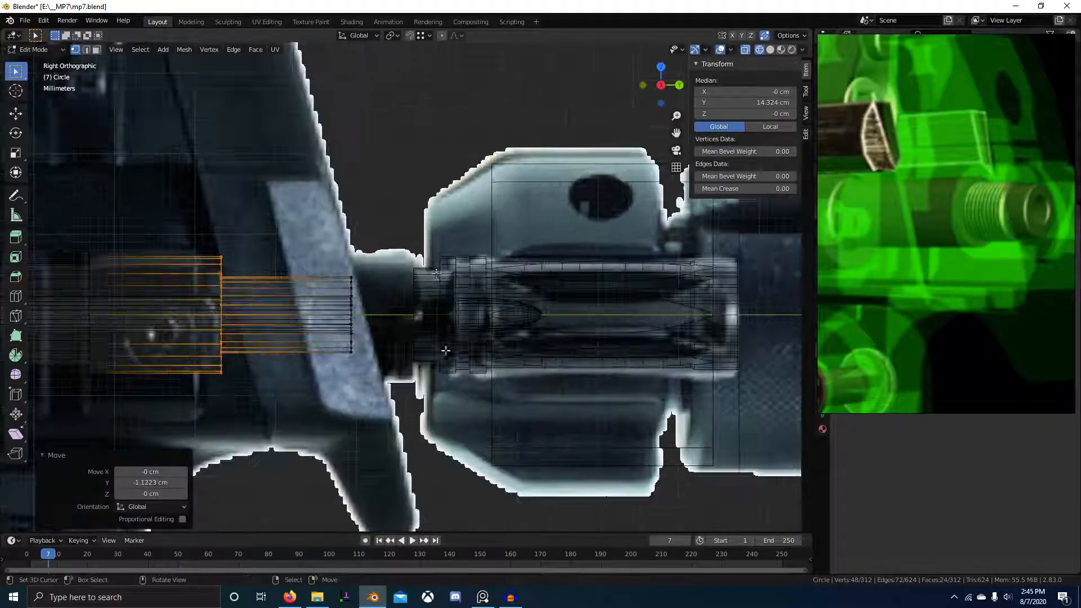
key("Tab")
- Open the flash hider mesh for editing in the left orthographic view
key("alt+Tab")
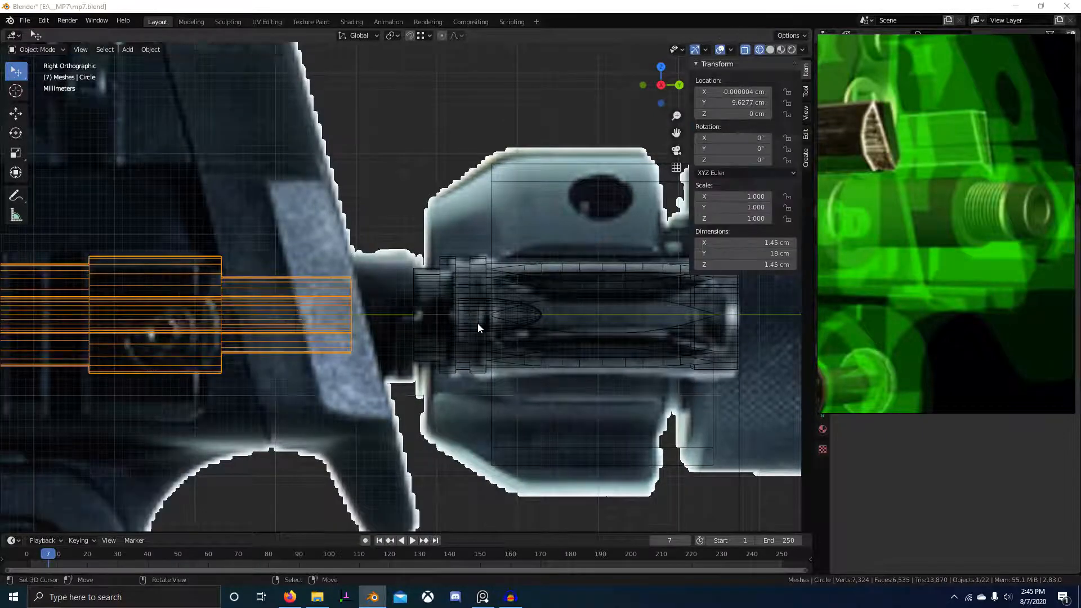
middle_click_drag(502, 321, 379, 360)
key("ctrl+KP_3")
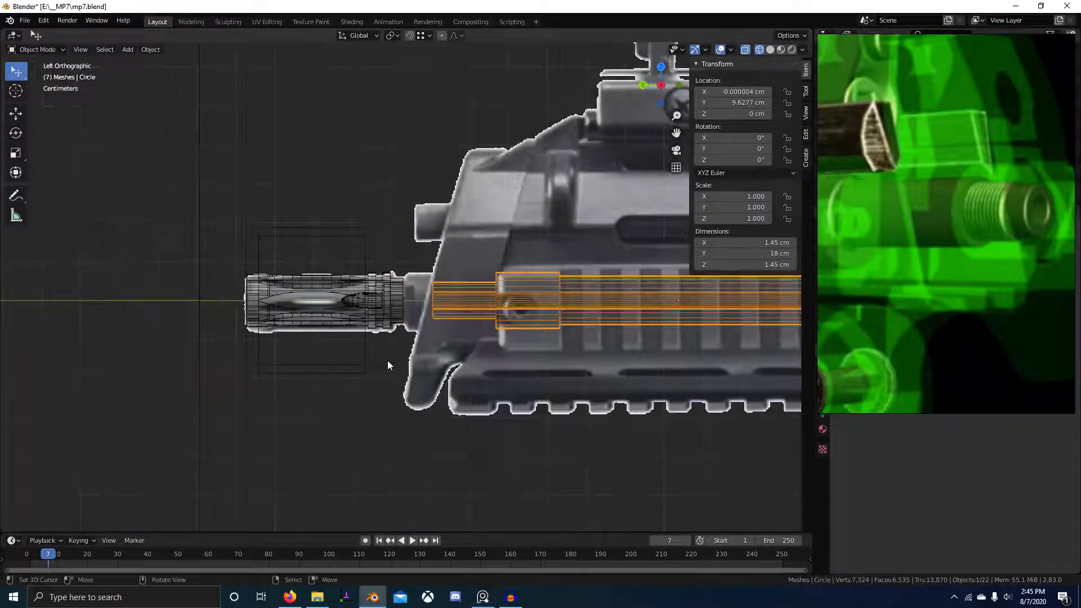
scroll(387, 360, "up", 5)
left_click(391, 282)
key("Tab")
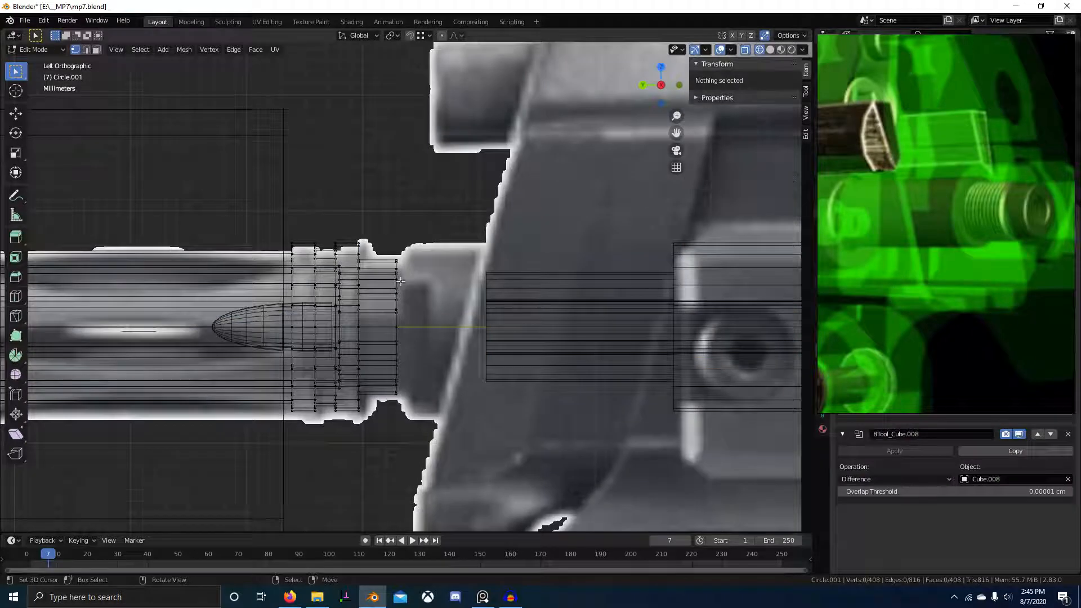
- Maximize the PureRef board and examine the reference image of the MP7's muzzle and flash hider up close
scroll(1021, 302, "down", 10)
middle_click_drag(1061, 328, 988, 281)
scroll(988, 281, "up", 9)
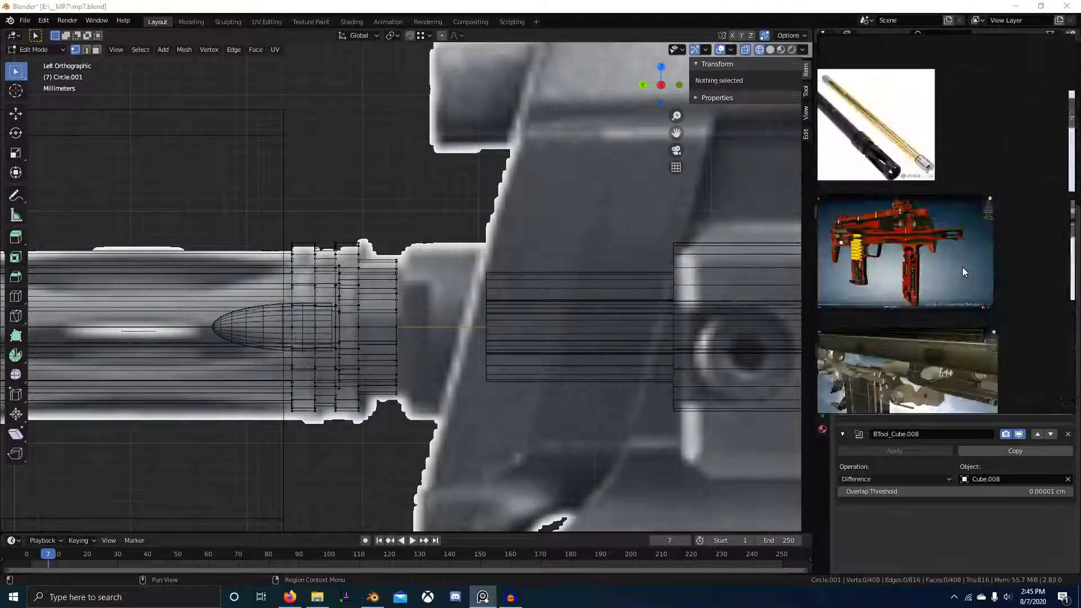
scroll(1034, 253, "down", 8)
middle_click_drag(1039, 256, 913, 274)
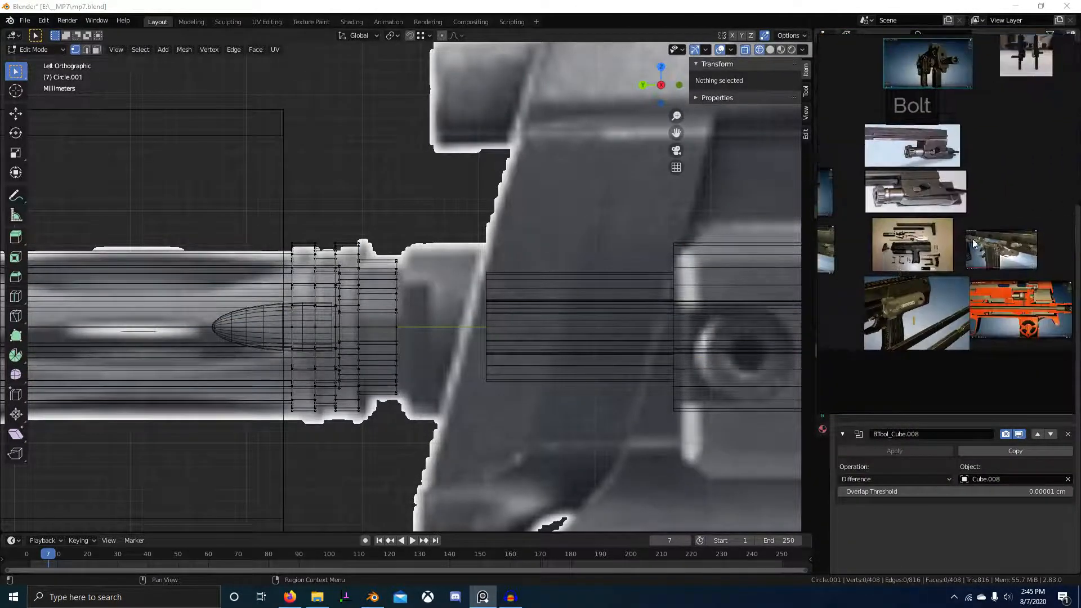
key("ctrl+f")
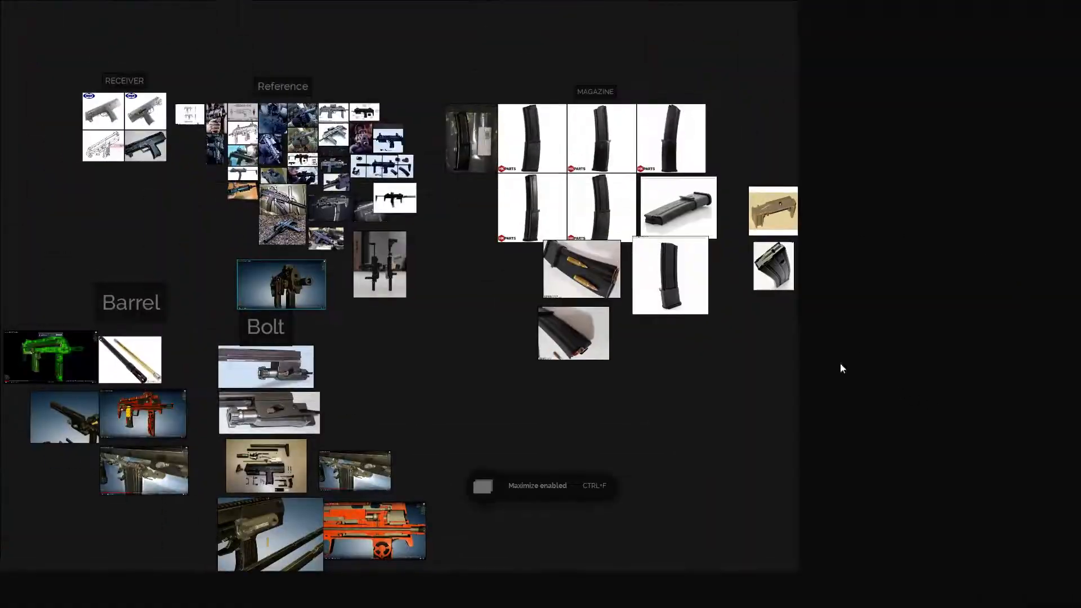
scroll(441, 318, "up", 4)
scroll(441, 315, "up", 3)
middle_click_drag(441, 315, 560, 336)
scroll(363, 283, "up", 6)
middle_click_drag(313, 307, 420, 333)
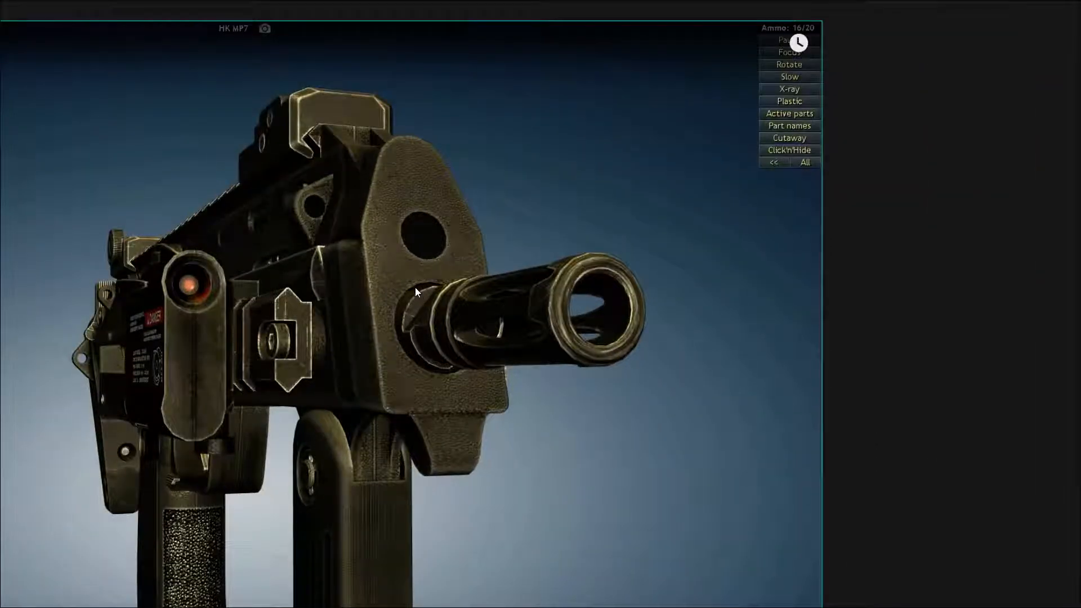
- Browse the other MP7 reference photos for the muzzle and flash hider shape, restore the board's small size and return to Blender
scroll(480, 378, "down", 6)
middle_click_drag(465, 226, 706, 472)
scroll(573, 299, "up", 1)
middle_click_drag(573, 299, 741, 438)
scroll(742, 439, "up", 4)
middle_click_drag(759, 294, 812, 366)
scroll(812, 365, "up", 1)
scroll(734, 421, "down", 5)
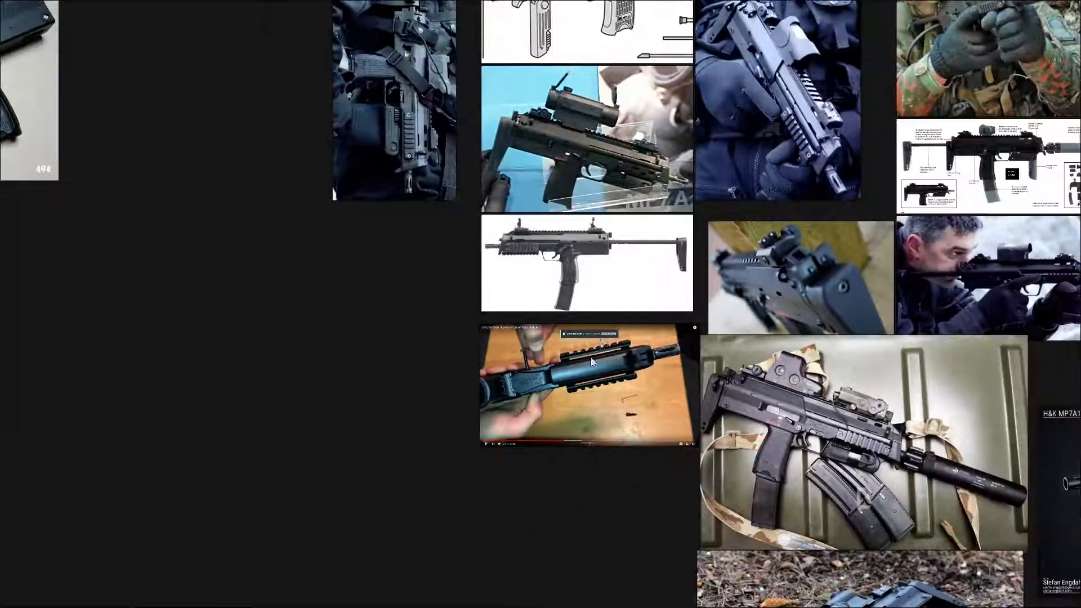
key("alt+Tab")
key("alt+Tab")
key("alt+Tab")
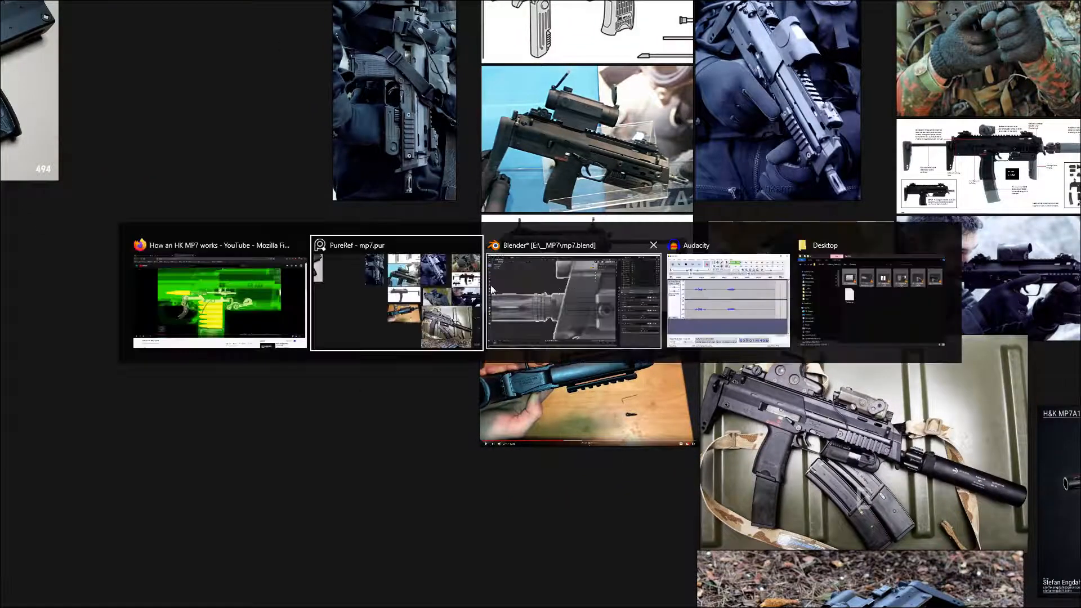
scroll(629, 360, "down", 3)
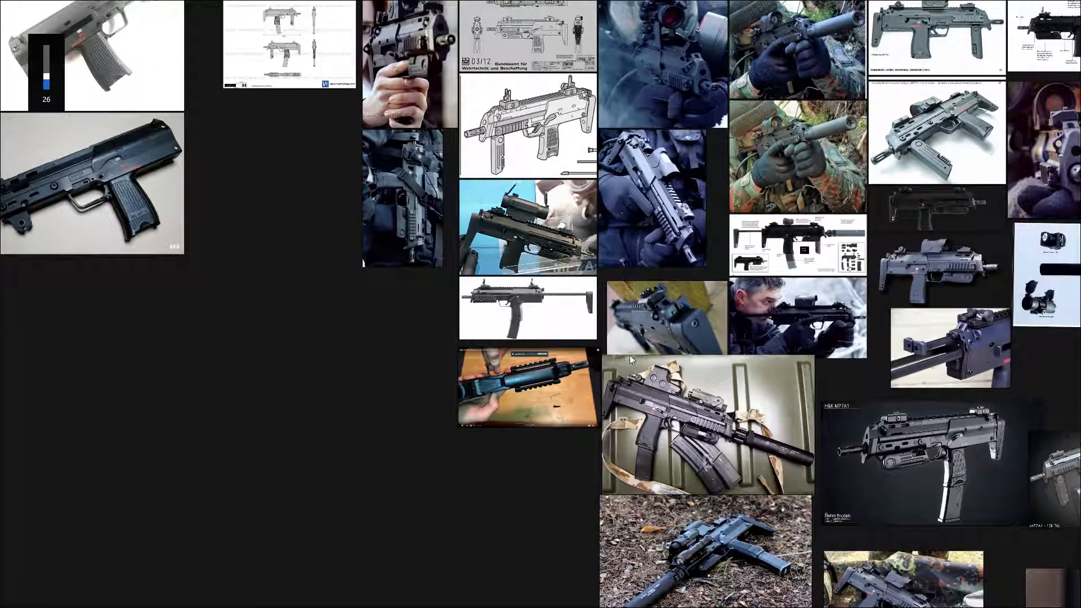
scroll(679, 258, "up", 8)
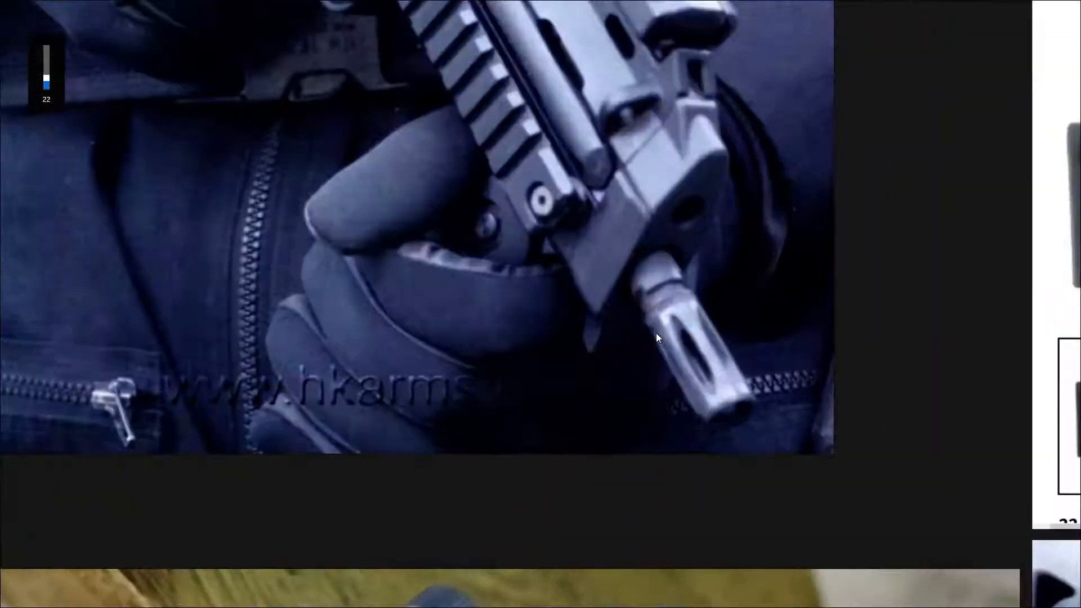
scroll(567, 366, "down", 5)
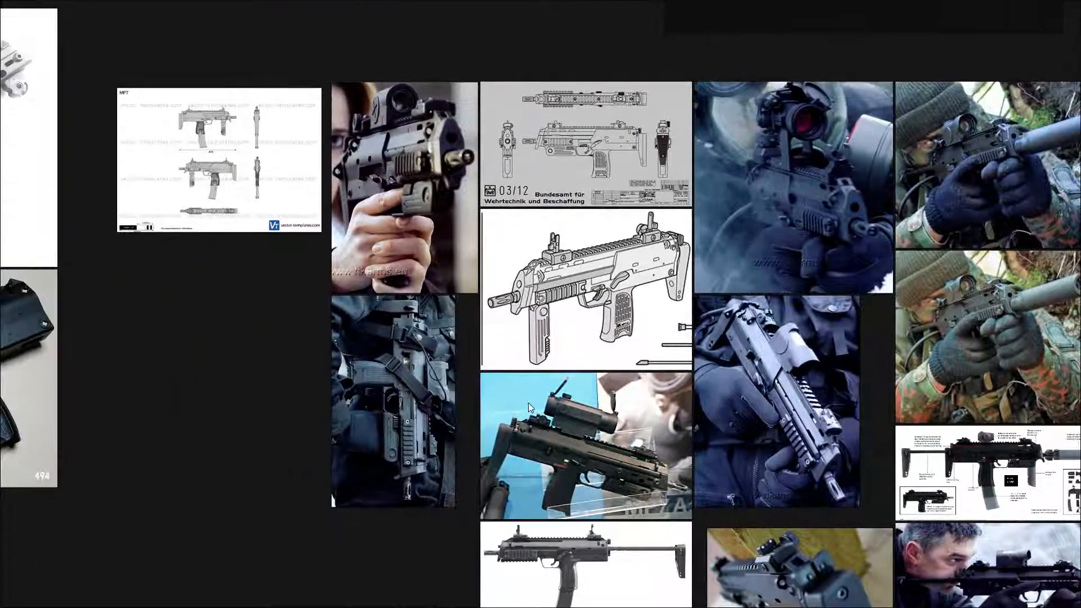
scroll(528, 403, "up", 6)
scroll(566, 95, "down", 8)
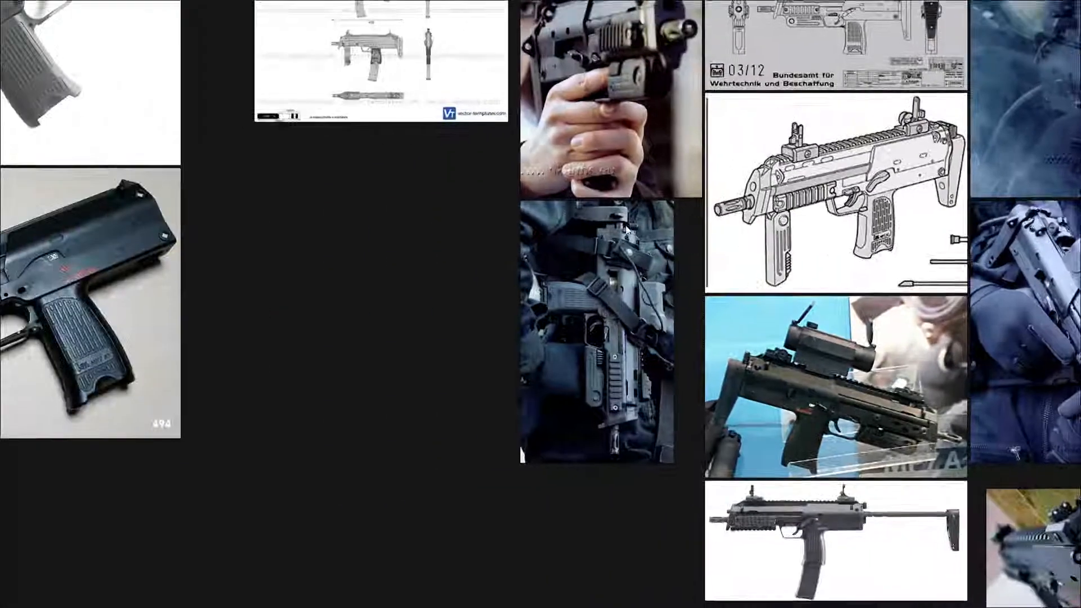
key("ctrl+f")
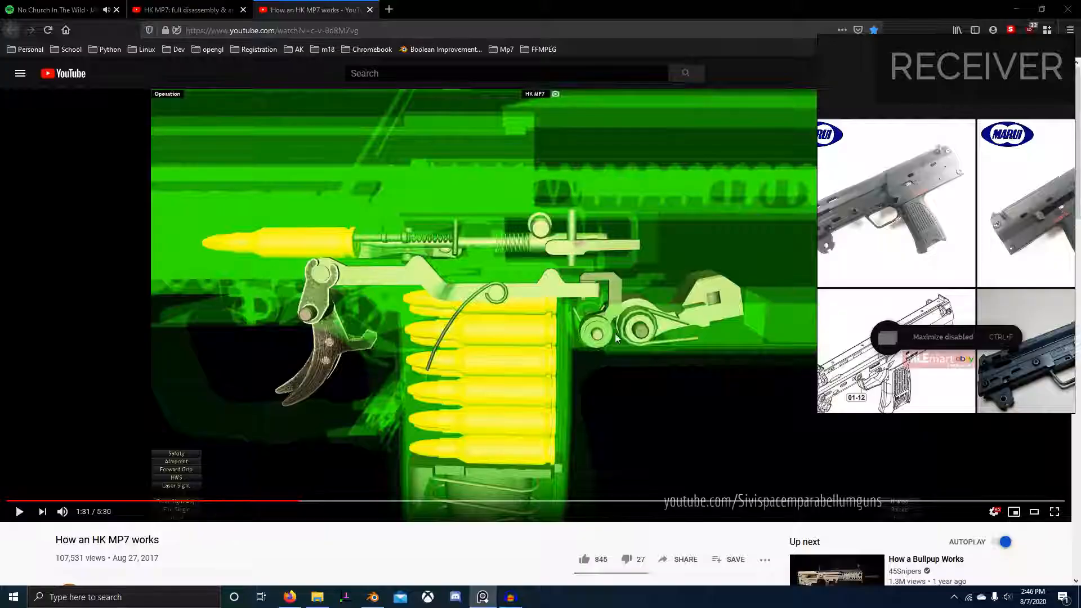
key("alt+Tab")
key("alt+Tab")
- Delete the ring of end faces closing the wall at the flash hider's rear end
left_click(381, 288)
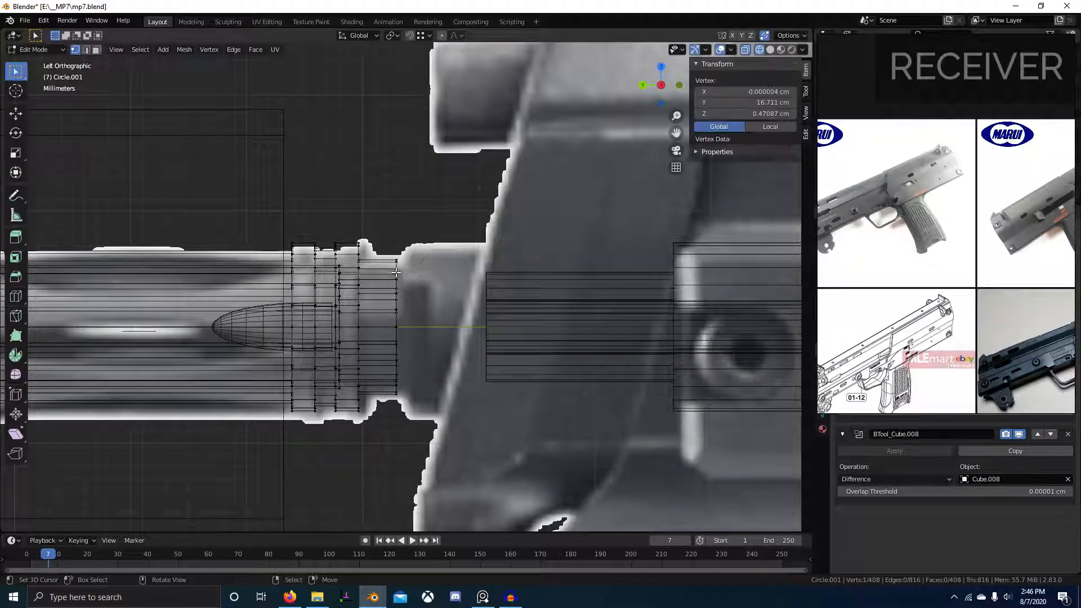
middle_click_drag(381, 288, 486, 248)
key("3")
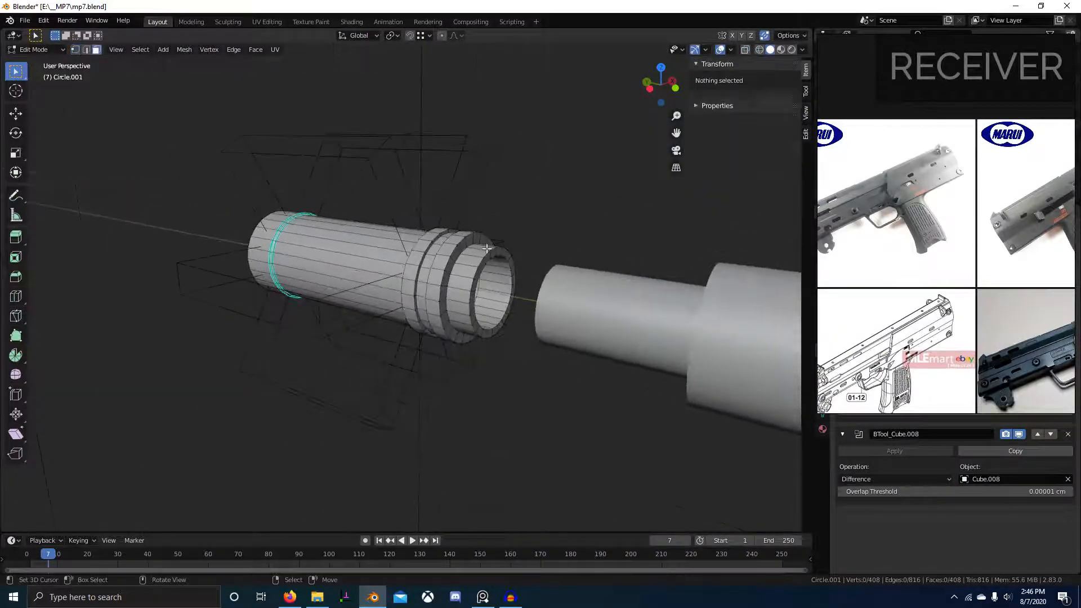
left_click(482, 263, "alt")
key("x")
left_click(480, 264)
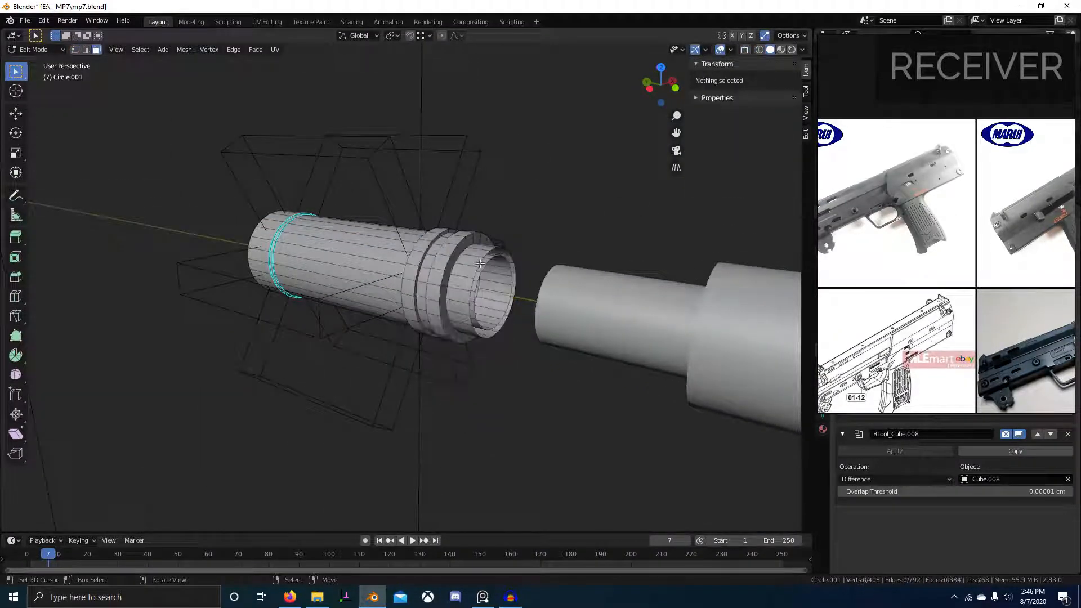
- Extrude the flash hider's outer rear edge loop in place and scale it outward by a factor of 1.211
left_click(489, 269, "alt")
key("KP_3")
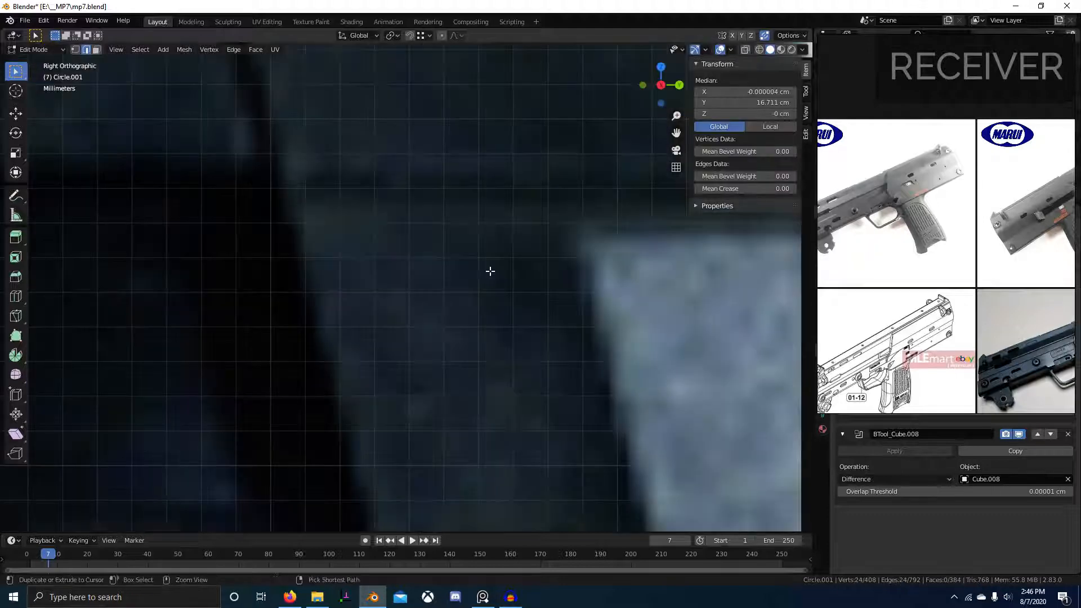
key("ctrl+KP_3")
scroll(456, 280, "down", 10)
middle_click_drag(424, 323, 581, 304, "shift")
scroll(582, 304, "up", 4)
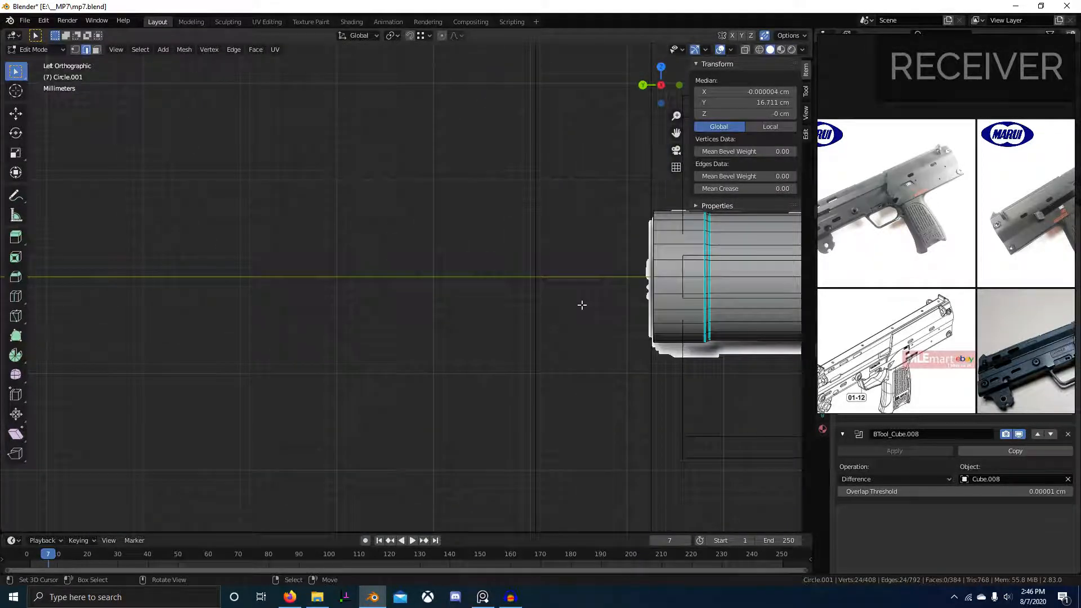
key("KP_Decimal")
scroll(451, 338, "down", 3)
key("e")
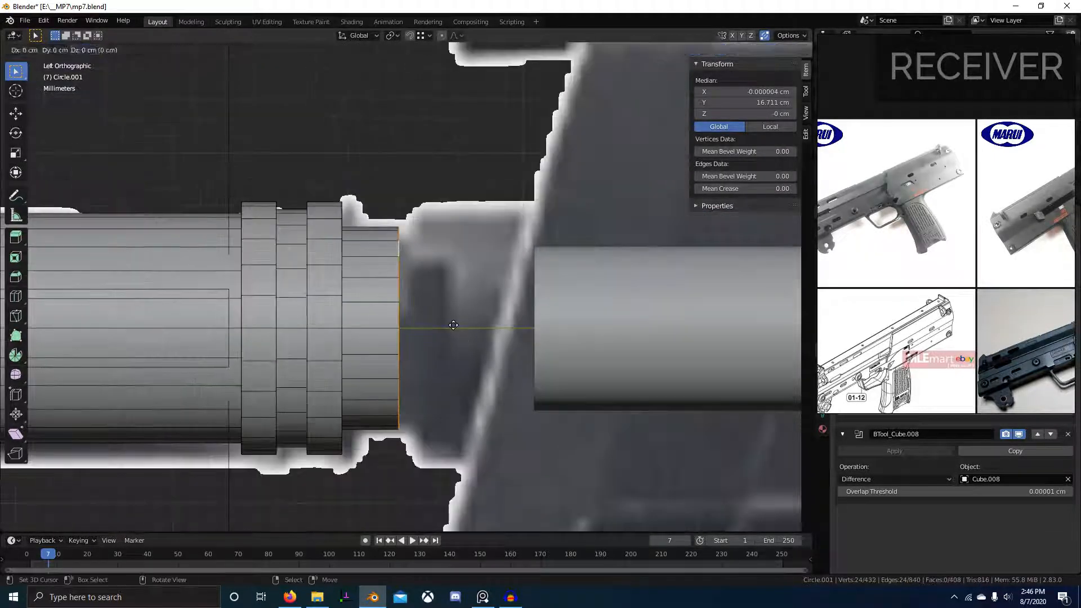
left_click(462, 308)
middle_click_drag(458, 304, 459, 333, "shift")
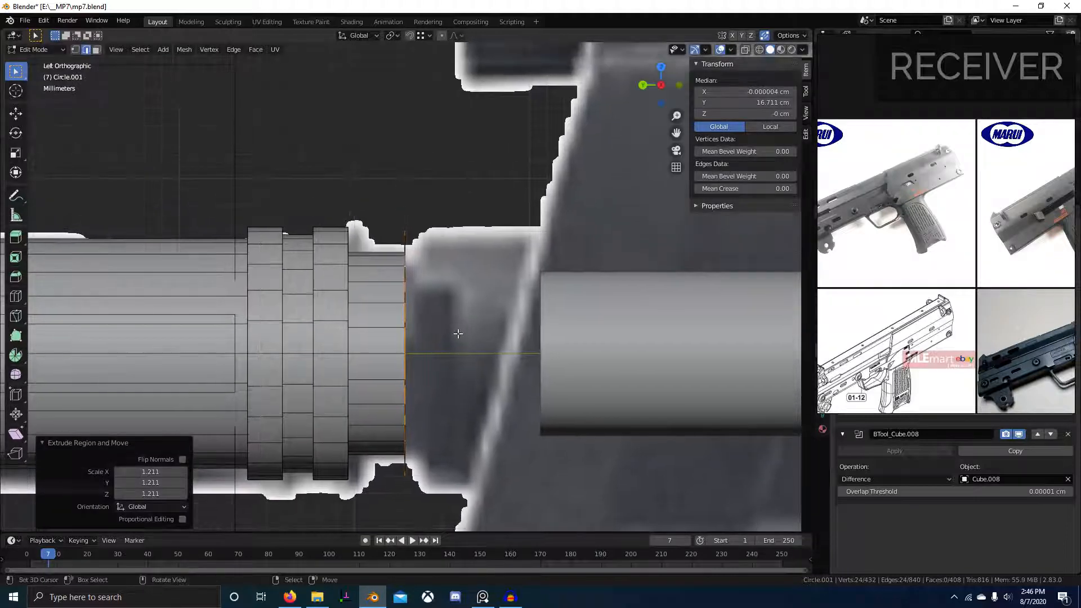
- Flatten the enlarged rear edge ring by scaling it to 0 along the Y axis
scroll(413, 299, "up", 3)
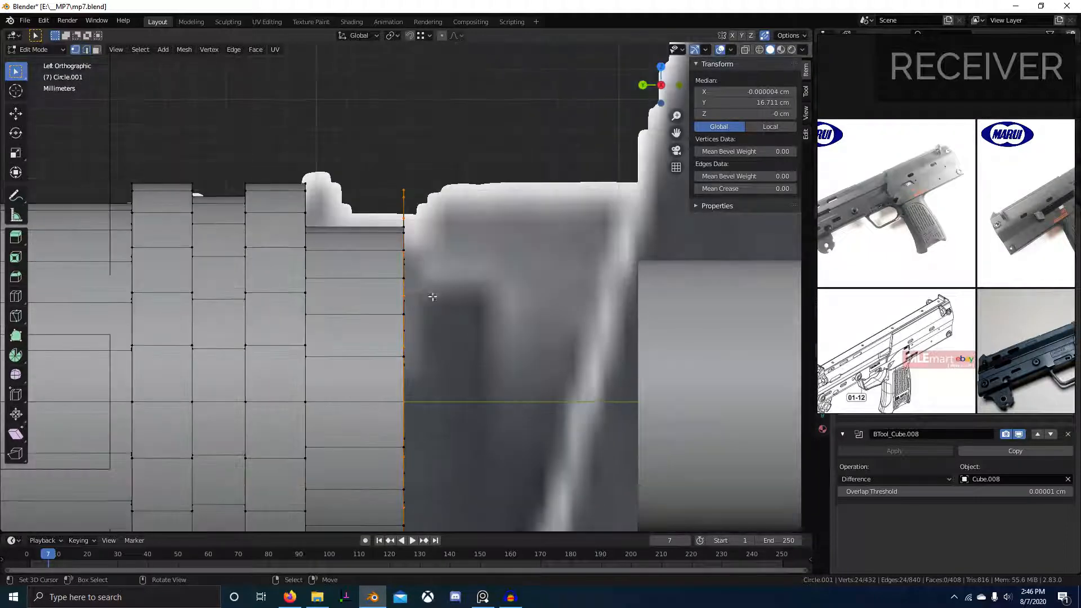
key("alt+z")
key("g")
key("s")
key("y")
key("0")
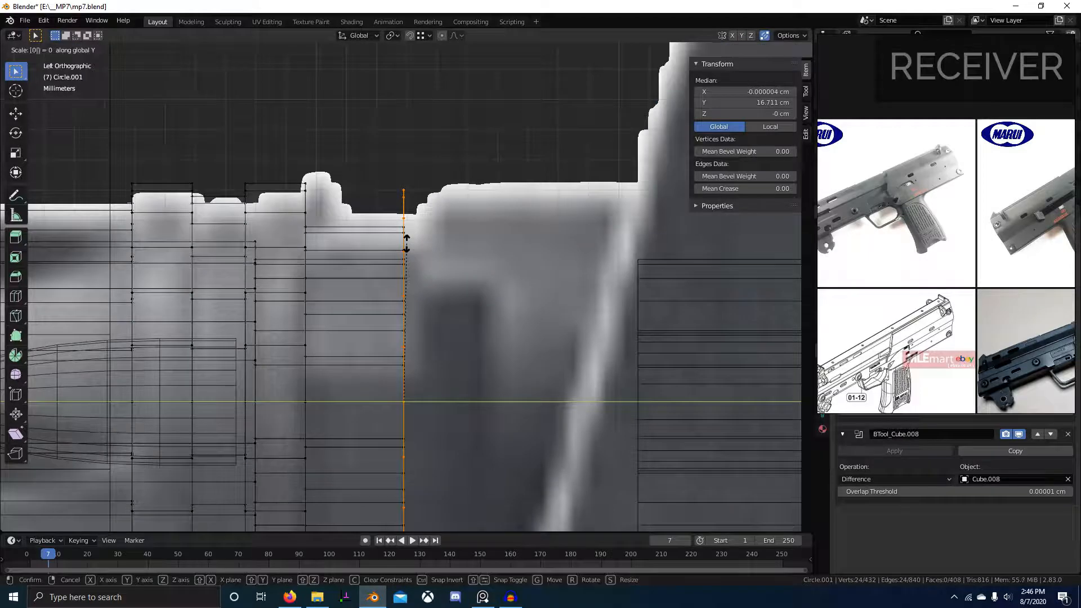
key("Return")
key("g")
key("y")
left_click(406, 237)
scroll(453, 252, "down", 3)
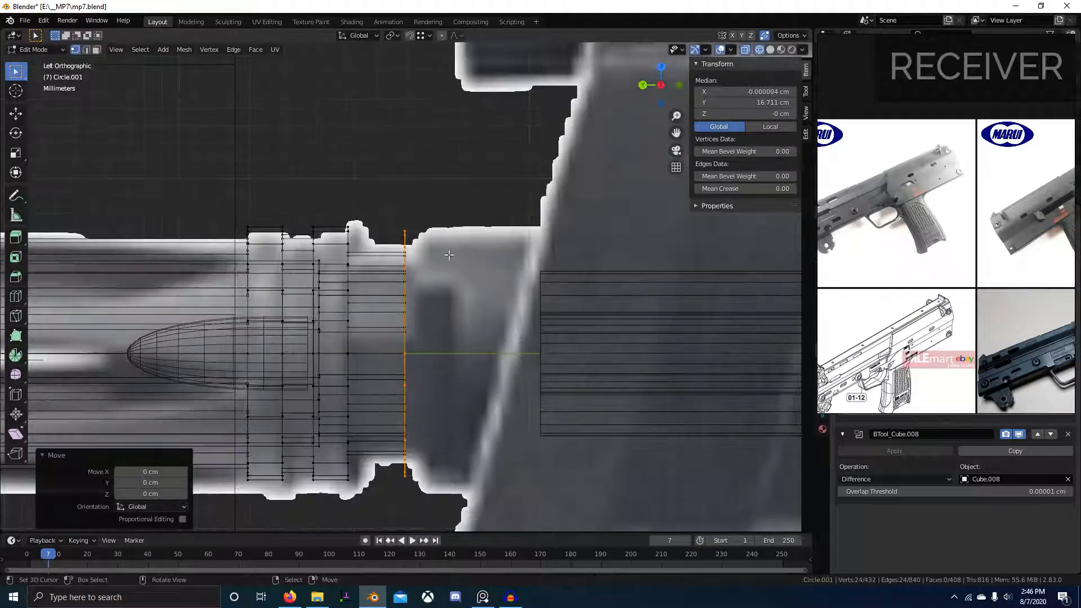
- Extrude the enlarged ring about 0.77 cm along the Y axis toward the receiver
key("e")
key("y")
left_click(575, 262)
- Consult the cutaway reference and extrude the flash hider's rear edge deeper into the receiver to about Y 14.89 cm, leaving Edit Mode
scroll(619, 276, "down", 4)
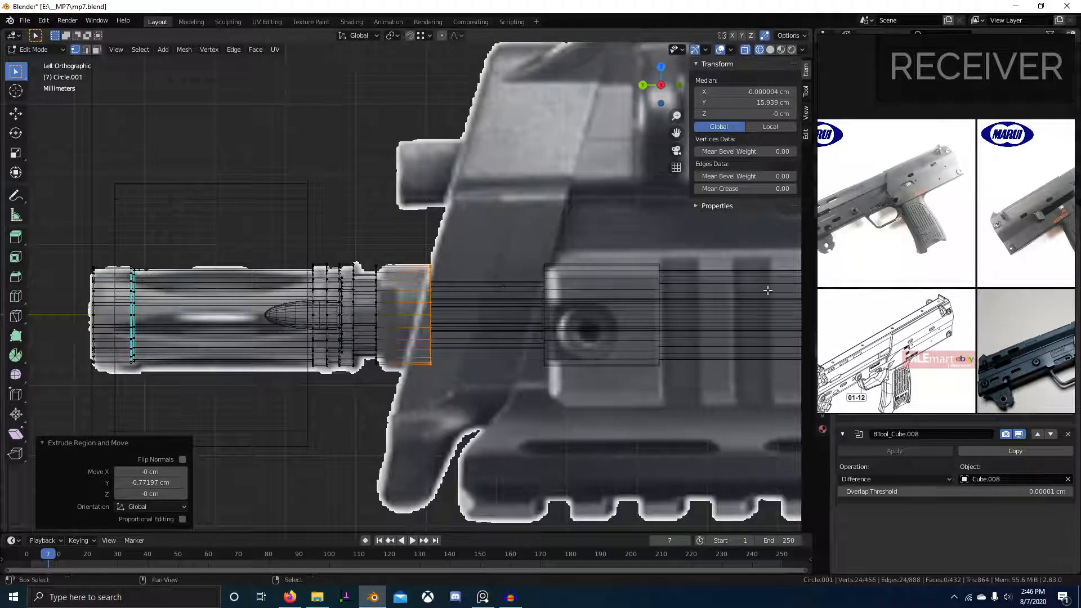
scroll(965, 336, "down", 4)
scroll(980, 316, "down", 3)
middle_click_drag(1011, 408, 1035, 186)
scroll(980, 307, "up", 1)
scroll(904, 235, "up", 8)
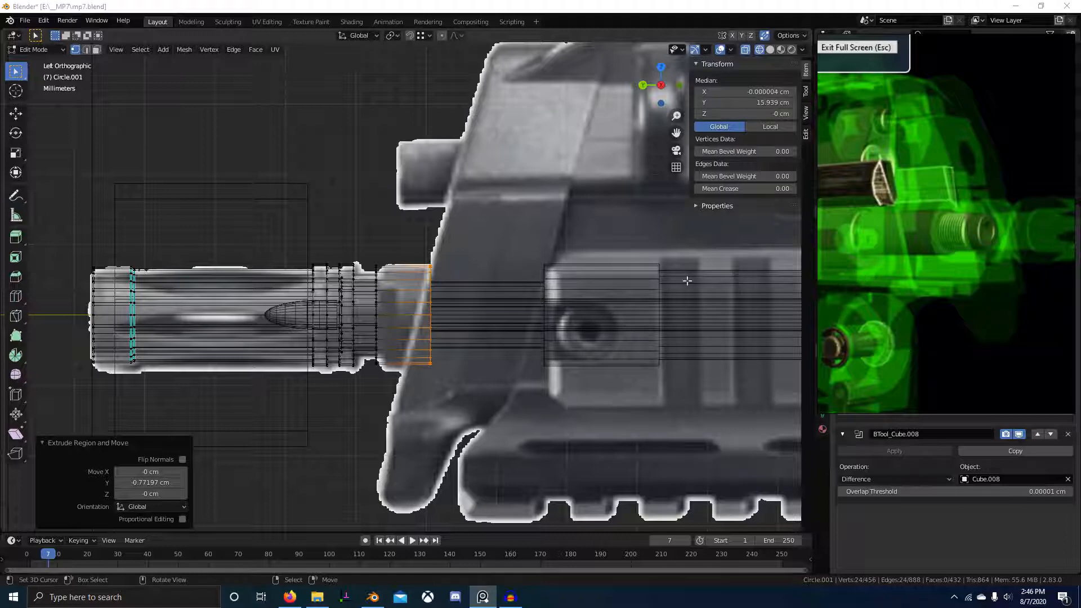
key("e")
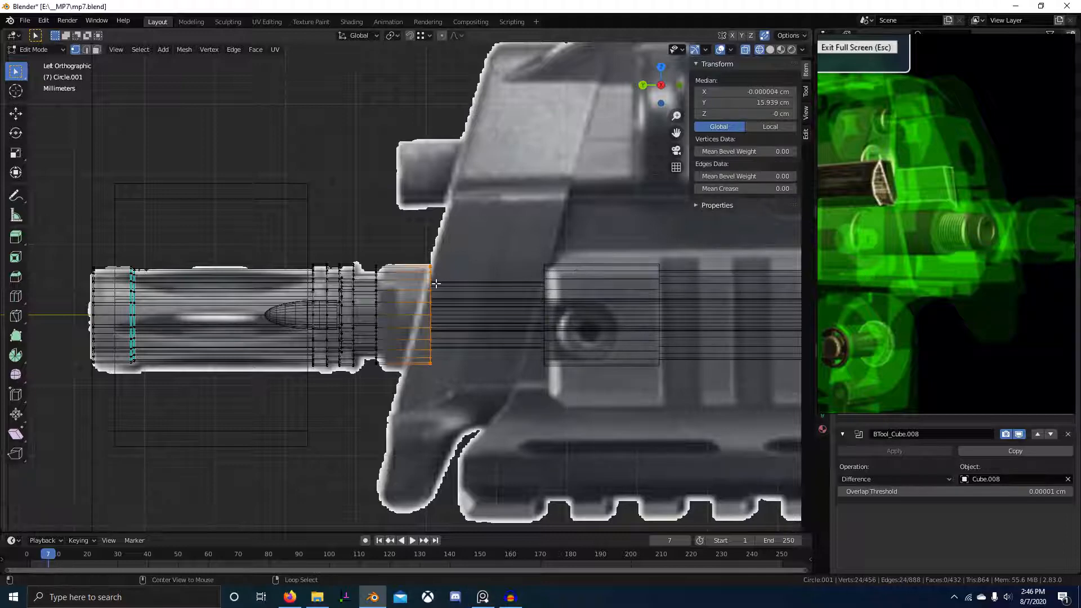
left_click(509, 273)
key("Tab")
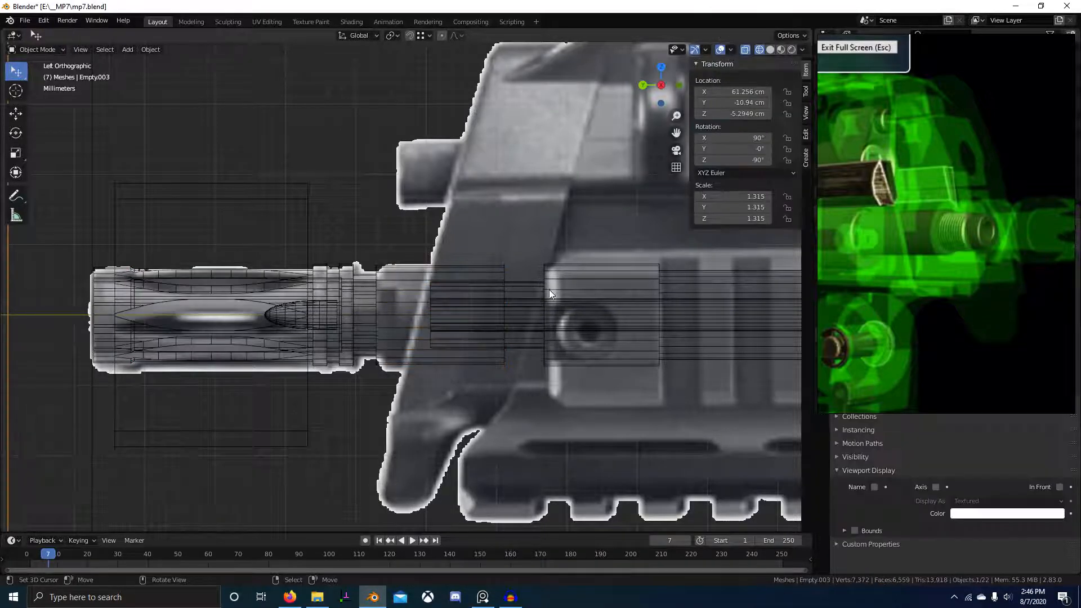
- In the barrel mesh, move the thick collar's front edge about 0.48 cm forward and about 0.06 cm back along Y
left_click(549, 290)
key("Tab")
key("g")
key("y")
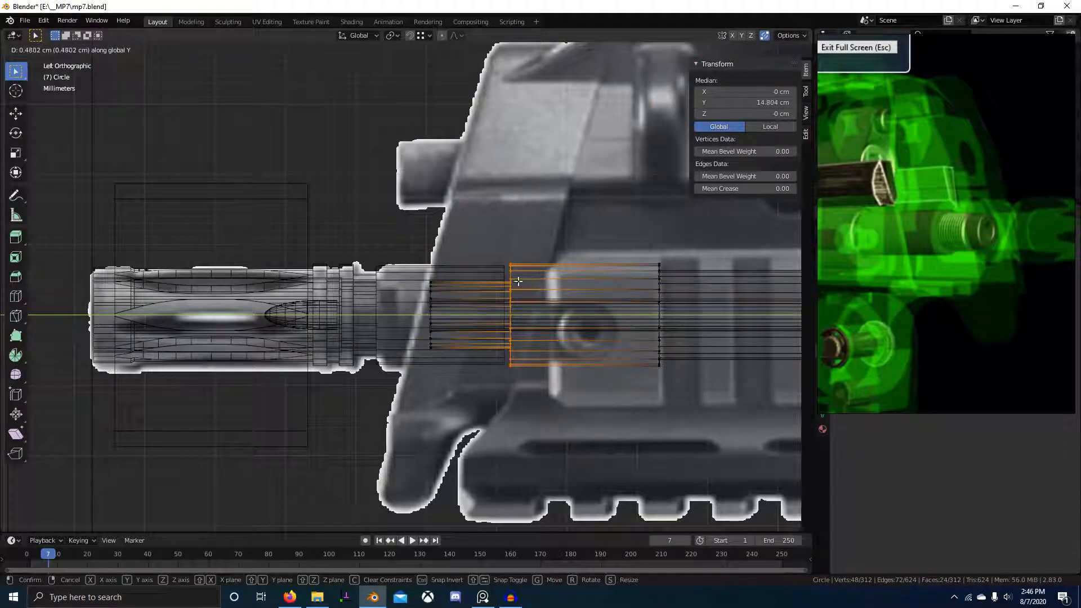
left_click(517, 281)
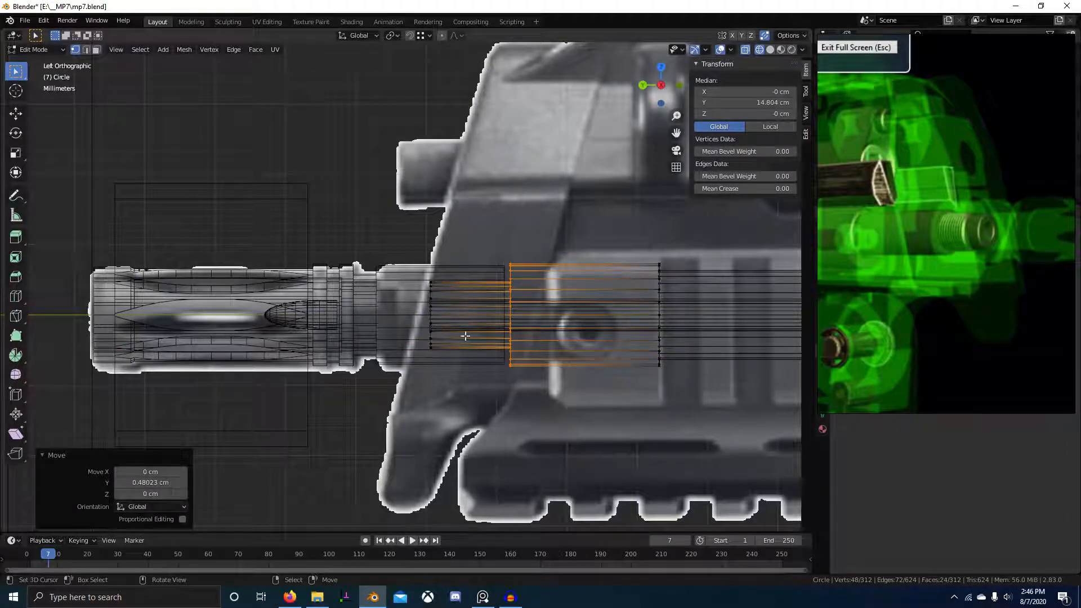
key("g")
key("y")
left_click(491, 301)
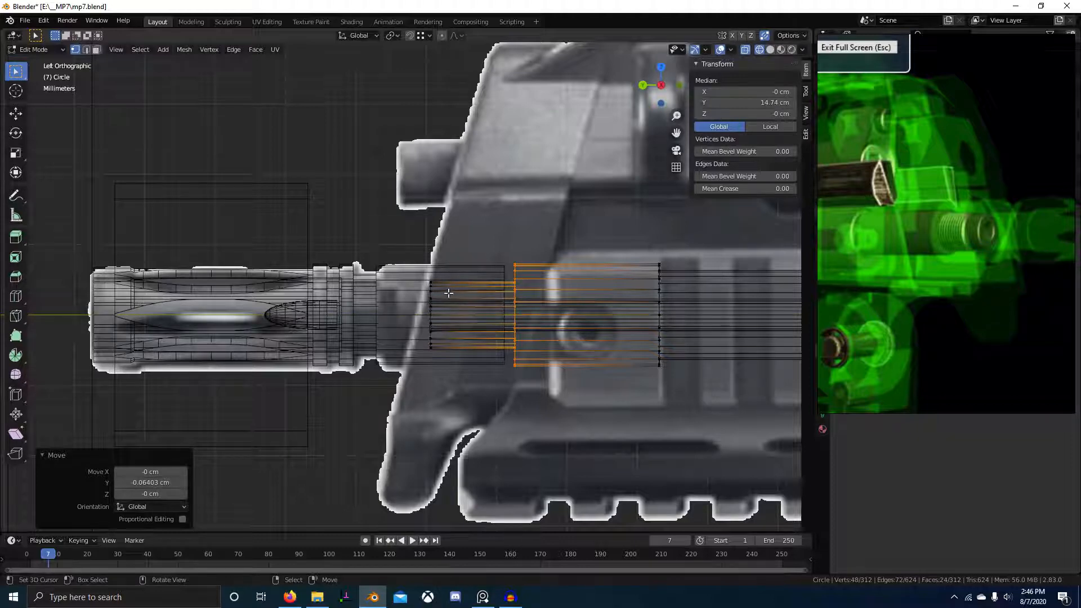
- Reopen the flash hider mesh and move its rear edge about 0.15 cm back along Y to meet the barrel collar
key("Tab")
right_click(505, 272)
key("Tab")
key("g")
key("y")
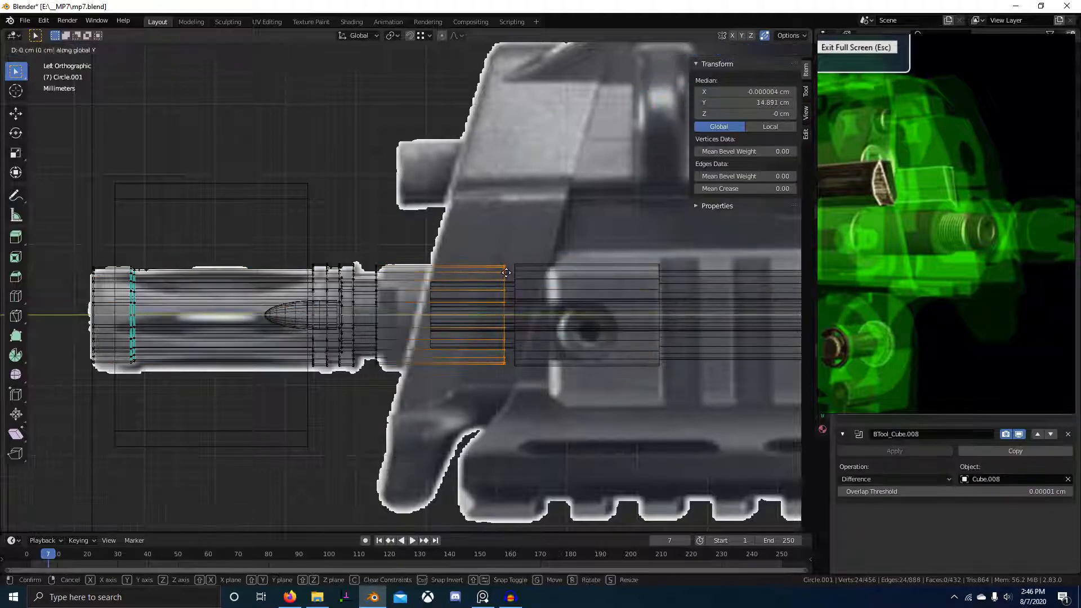
left_click(518, 268)
- Examine the flash hider's open rear end in solid shading and compare it with the cutaway reference
scroll(405, 318, "down", 1)
middle_click_drag(405, 318, 464, 317)
key("z")
left_click(531, 320)
mouse_move(531, 321)
middle_mouse_down()
mouse_move(576, 315)
mouse_move(515, 321)
middle_mouse_up()
scroll(542, 321, "up", 7)
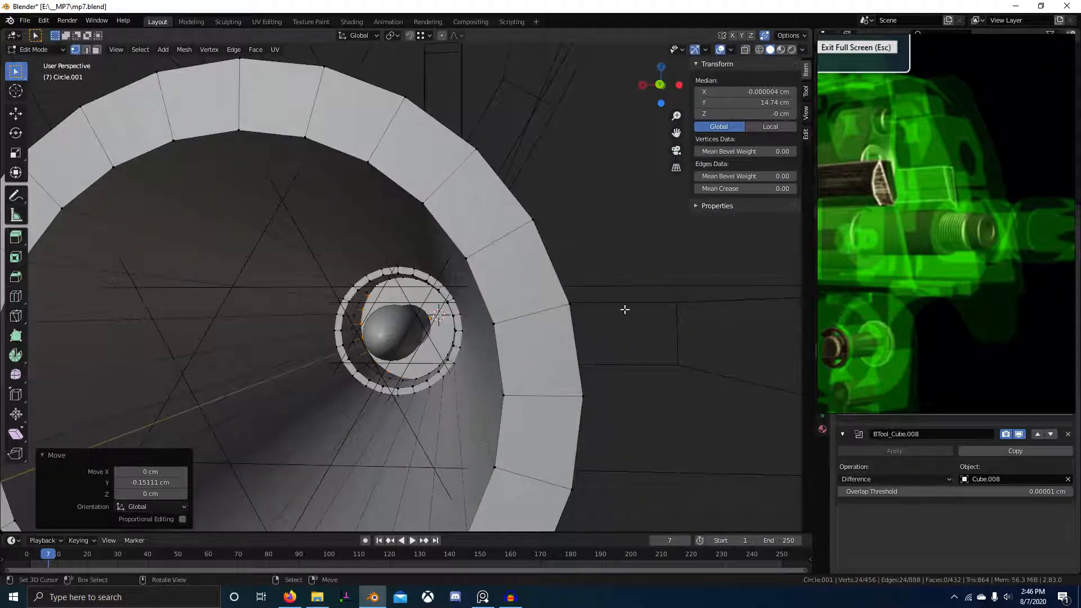
scroll(1018, 242, "down", 1)
scroll(953, 256, "down", 1)
scroll(504, 306, "down", 4)
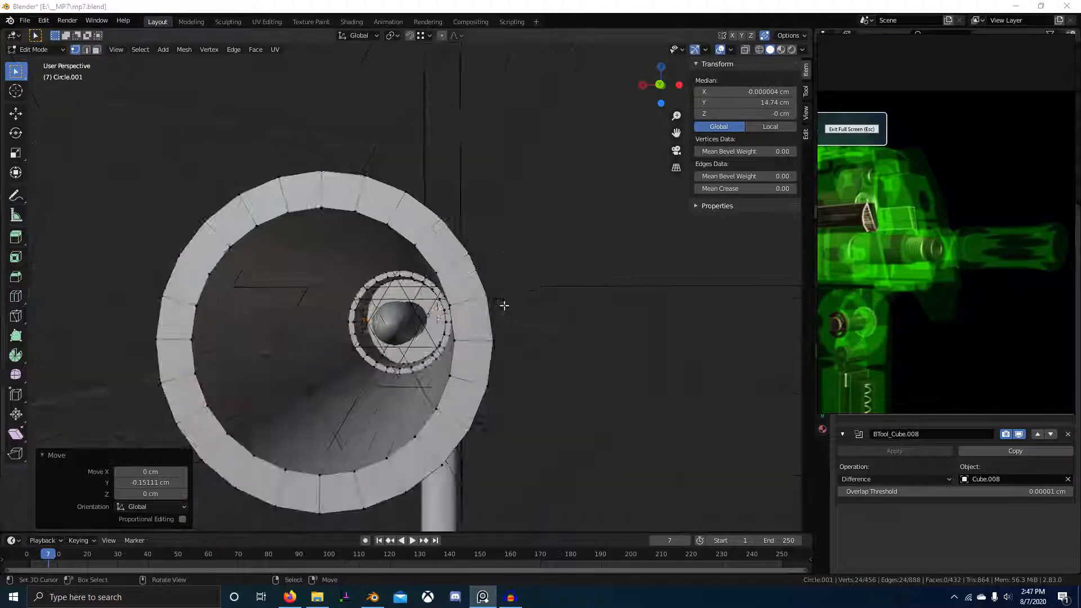
- Extrude the flash hider's rear edge loop inward, scaling it by a factor of 0.672 to form the end wall
mouse_move(504, 306)
middle_mouse_down()
mouse_move(368, 305)
mouse_move(533, 304)
middle_mouse_up()
key("z")
left_click(424, 312)
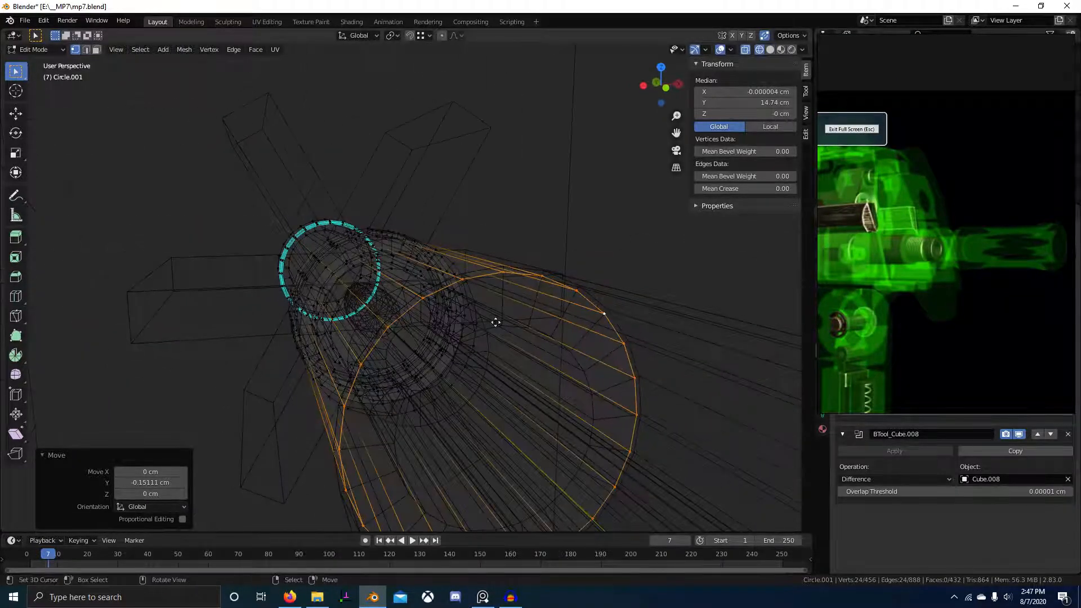
key("e")
key("s")
left_click(496, 352)
- Extrude the inner rear edge forward along the Y axis, snapping it to the barrel's front end at about Y 15.94 cm
middle_click_drag(495, 353, 577, 315)
key("e")
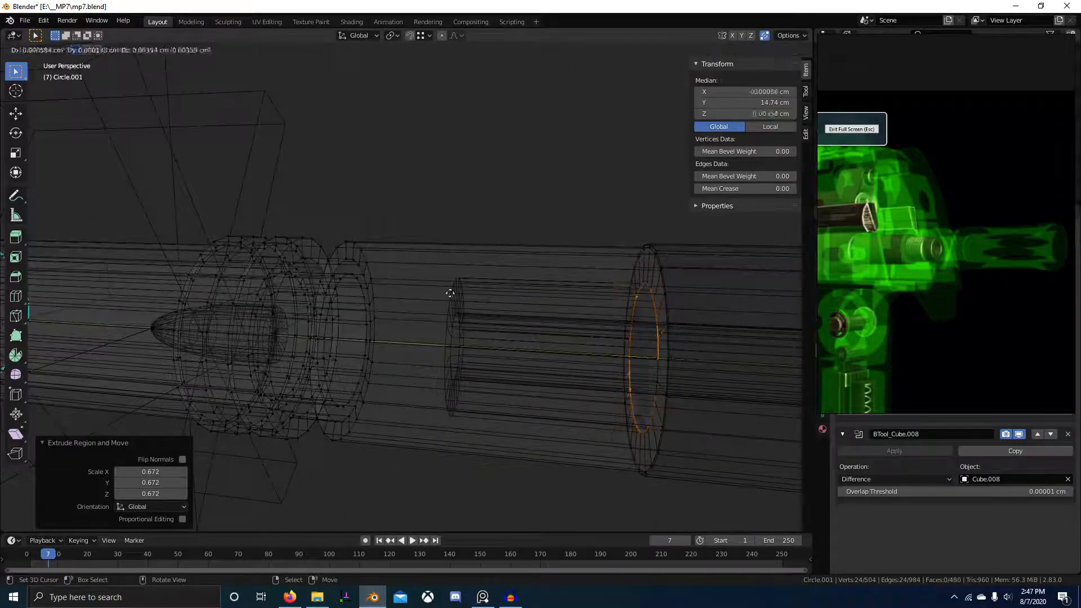
key("y")
left_click(451, 293, "ctrl")
- Extrude the inner front edge in place and scale it inward by a factor of 0.484 to form a shoulder
scroll(450, 294, "up", 2)
middle_click_drag(451, 293, 696, 374)
key("e")
right_click(468, 338)
key("s")
left_click(495, 350)
key("shift+z")
middle_click_drag(481, 352, 593, 338)
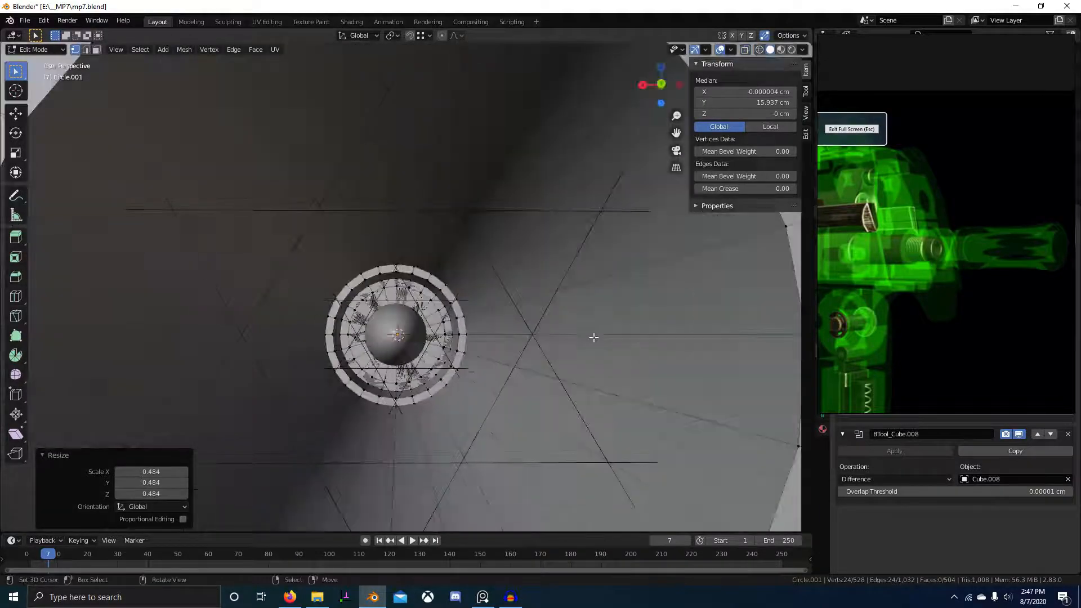
- Isolate the flash hider in local view and extrude the narrowed inner loop about 0.77 cm forward along the Y axis
scroll(450, 340, "up", 5)
middle_click_drag(451, 340, 471, 341)
key("slash")
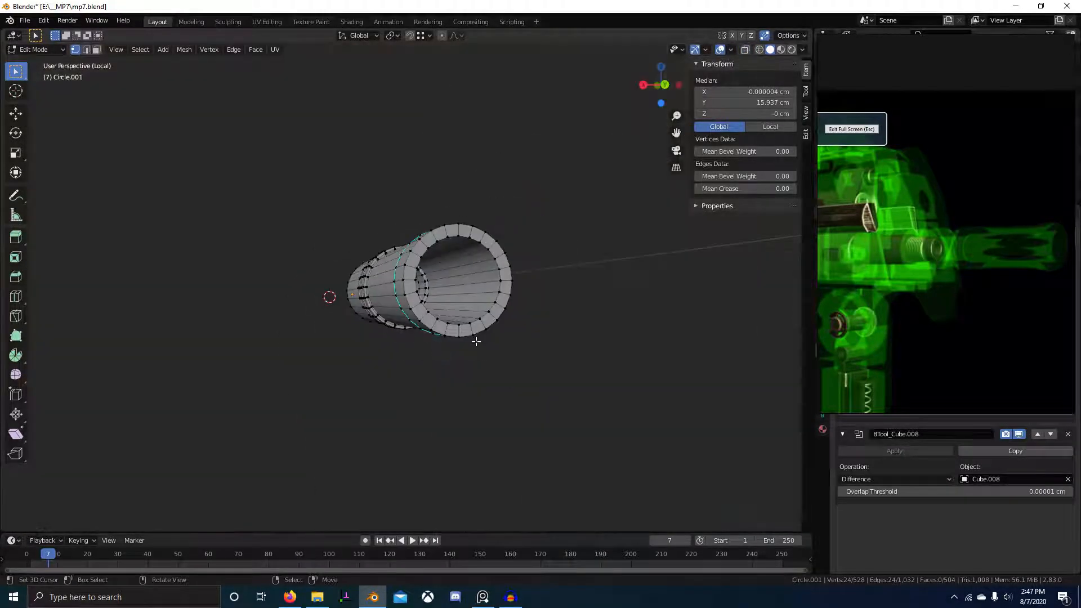
scroll(476, 341, "up", 5)
middle_click_drag(512, 308, 466, 321)
key("e")
key("y")
left_click(445, 337)
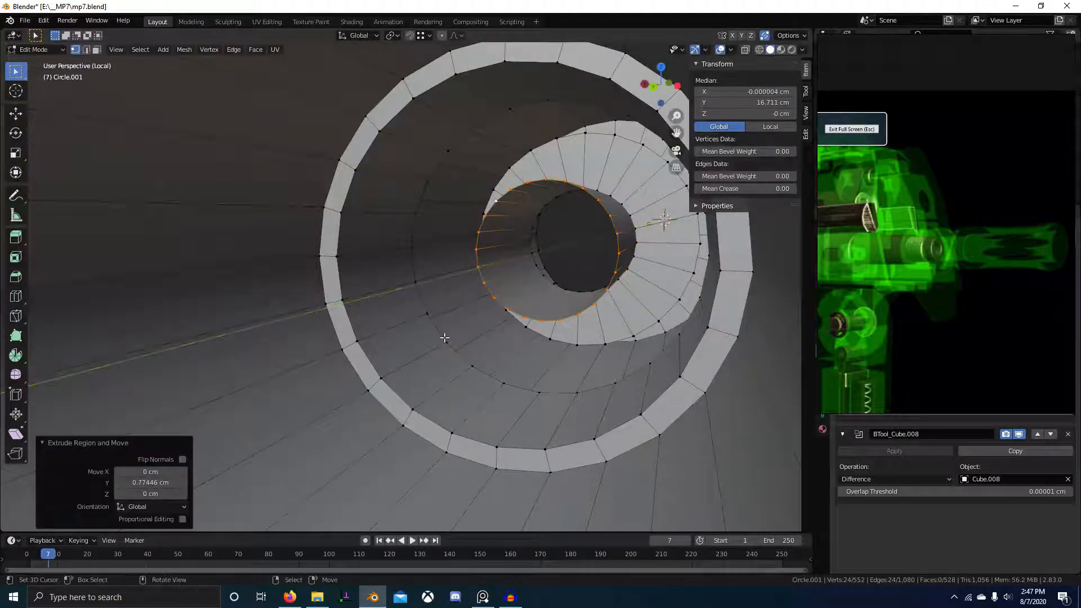
- Add the flash hider's surrounding open edge loop to the selection and bridge it with the narrow inner loop
left_click(448, 344, "alt+shift")
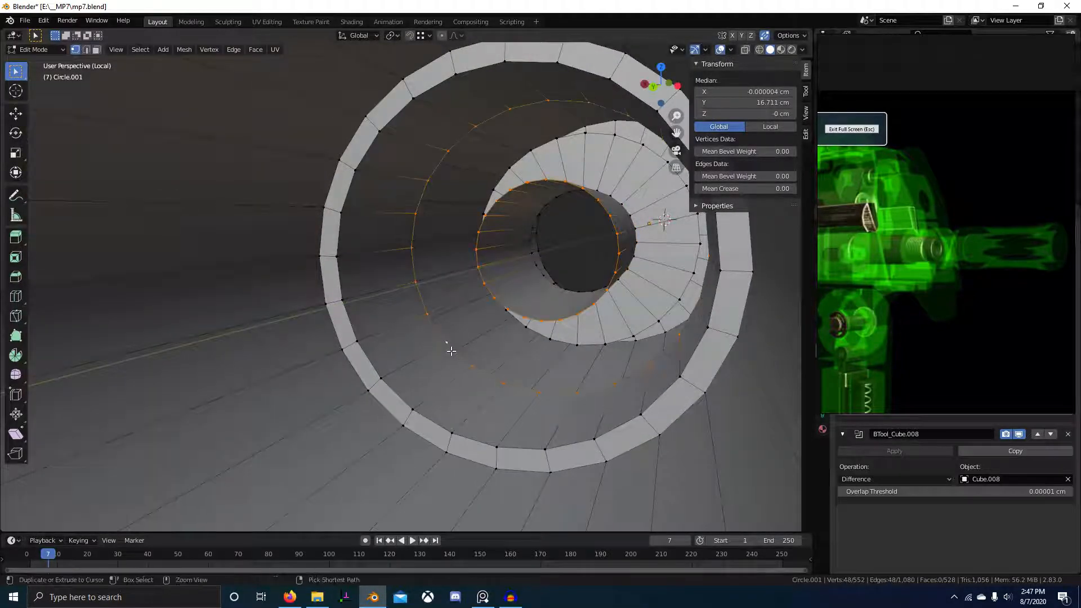
key("ctrl+e")
left_click(450, 352)
middle_click_drag(450, 352, 488, 397)
- Leave Edit Mode, inspect the finished flash hider and save mp7.blend
key("Tab")
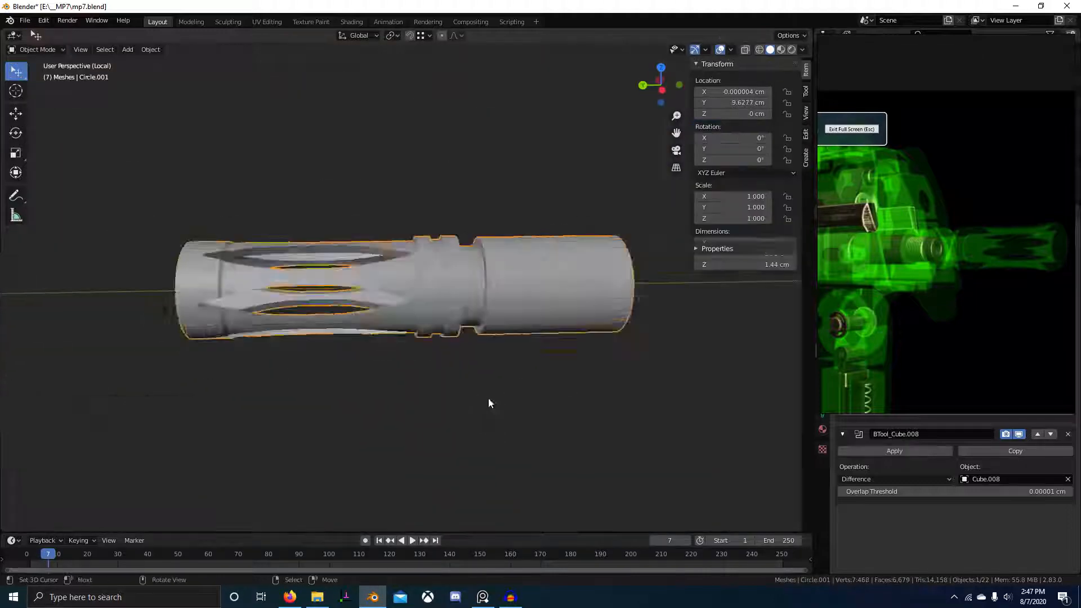
scroll(488, 398, "down", 3)
scroll(457, 382, "up", 6)
key("ctrl+s")
scroll(514, 376, "down", 6)
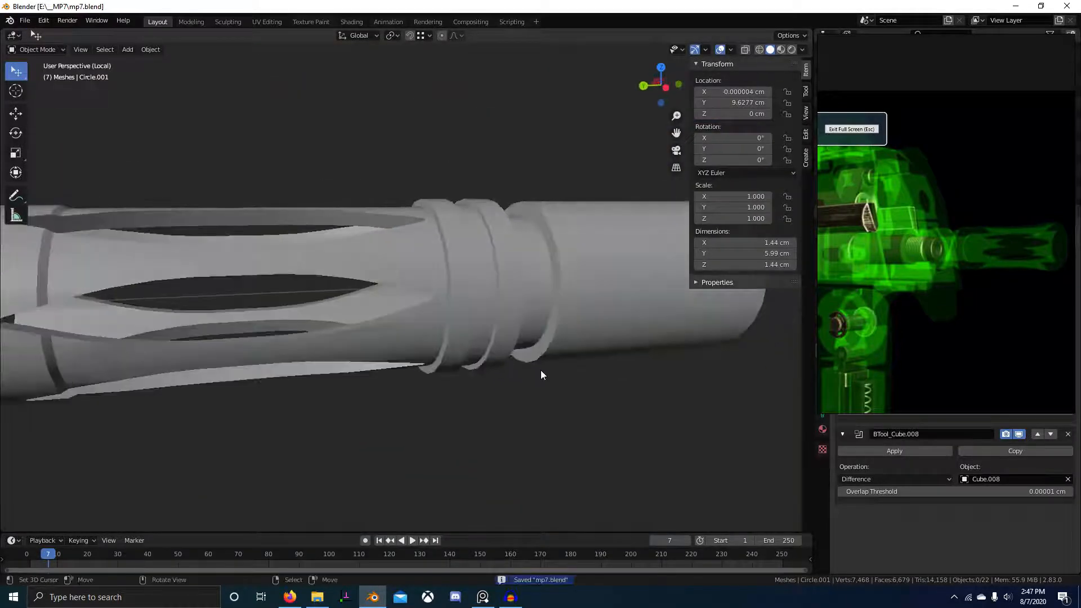
- Exit local view and examine the barrel reference photos, focusing on the notch cut behind the flash hider's grooves
mouse_move(514, 352)
middle_mouse_down()
mouse_move(412, 364)
mouse_move(344, 396)
mouse_move(272, 387)
mouse_move(421, 340)
mouse_move(405, 336)
mouse_move(488, 285)
mouse_move(448, 305)
mouse_move(494, 363)
mouse_move(390, 386)
mouse_move(529, 359)
middle_mouse_up()
key("slash")
scroll(1005, 300, "down", 6)
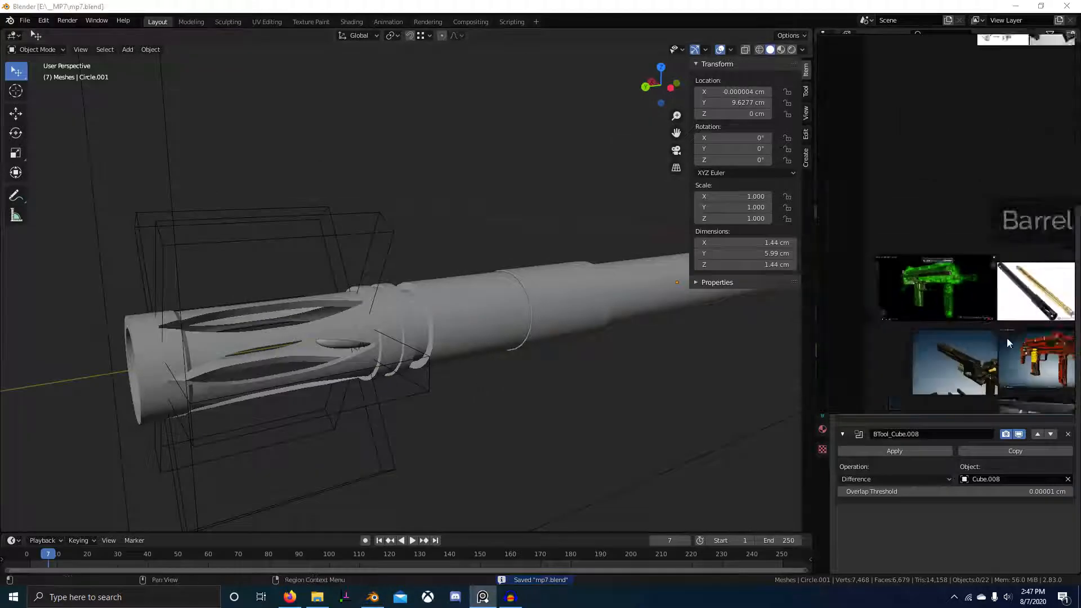
middle_click_drag(930, 281, 998, 257)
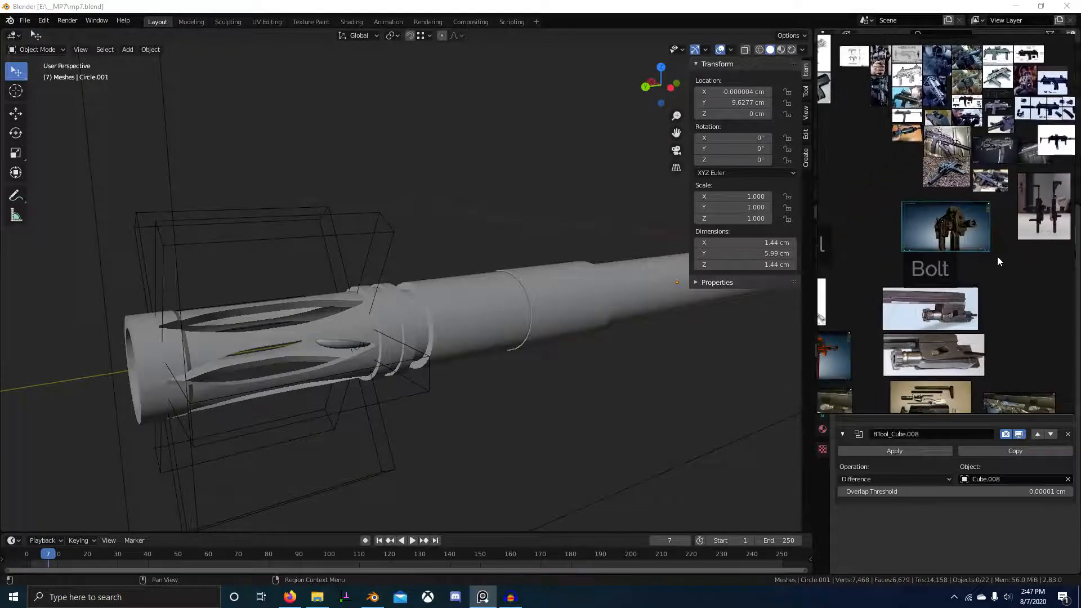
scroll(998, 257, "down", 2)
middle_click_drag(912, 315, 985, 197)
scroll(968, 202, "up", 3)
middle_click_drag(908, 282, 949, 160)
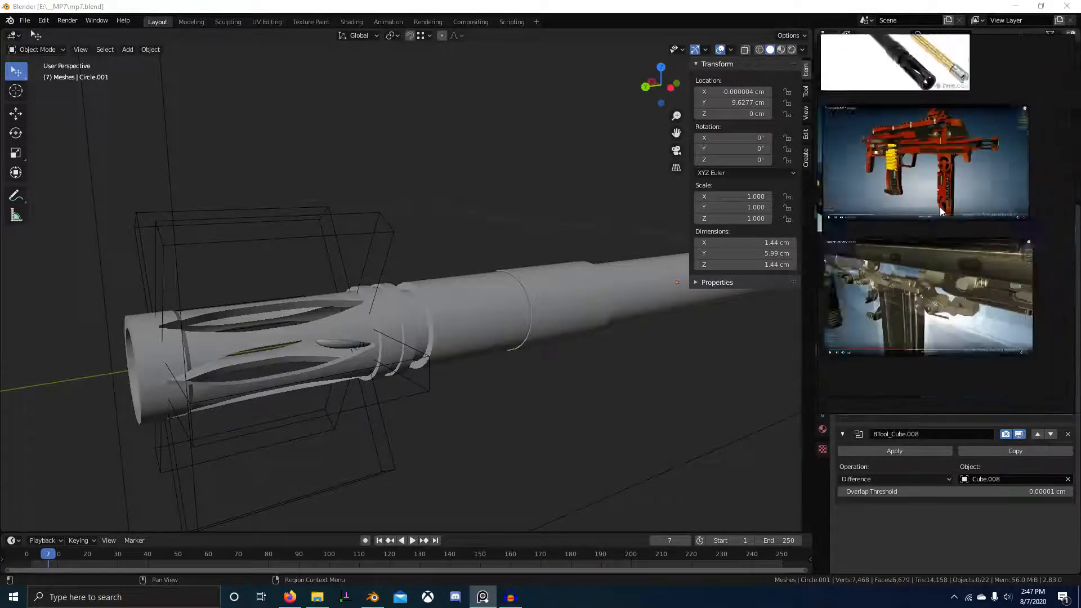
scroll(1013, 169, "down", 3)
middle_click_drag(1015, 300, 833, 301)
middle_click_drag(1002, 324, 860, 327)
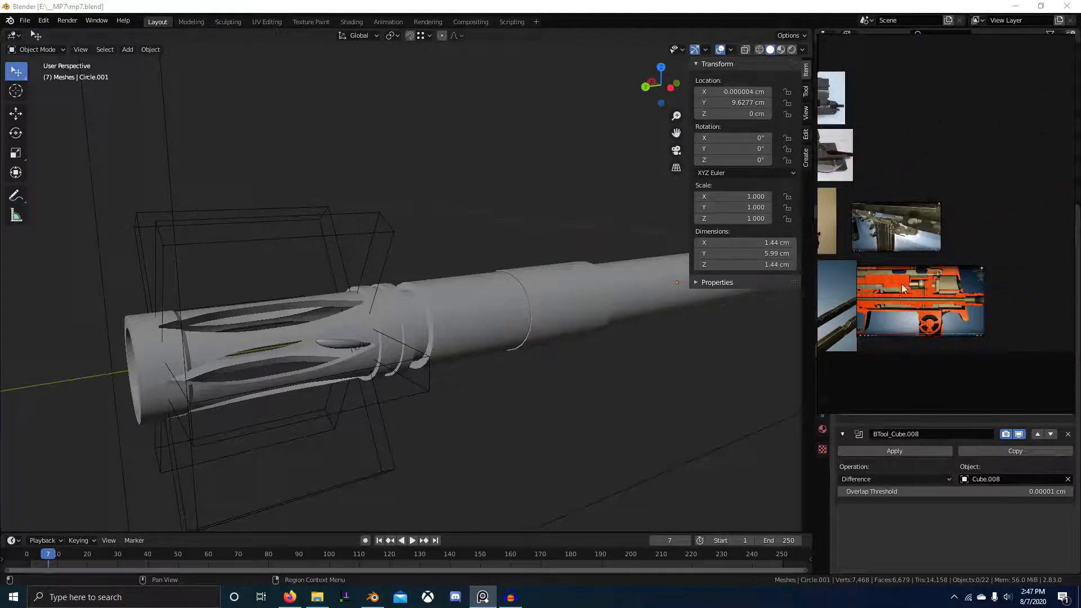
scroll(902, 288, "down", 3)
middle_click_drag(845, 194, 839, 290)
middle_click_drag(1002, 290, 1038, 240)
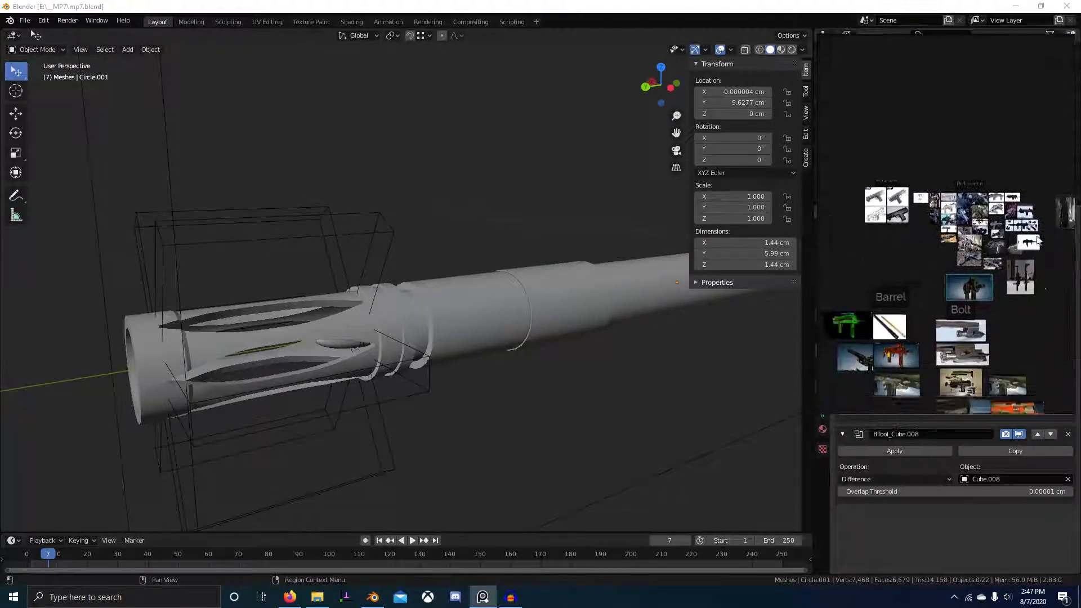
scroll(884, 334, "up", 8)
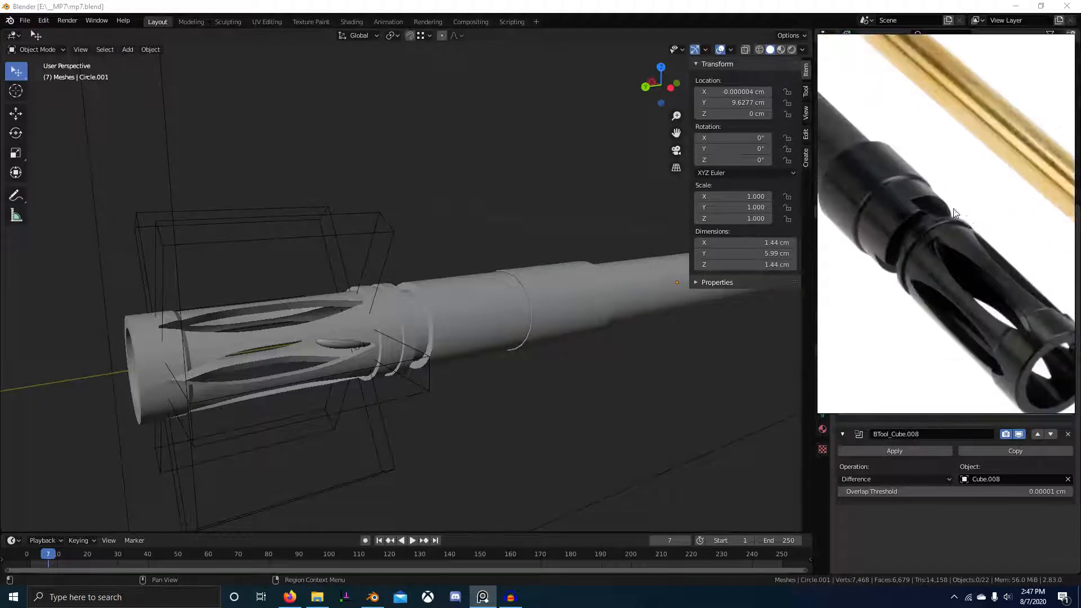
scroll(954, 213, "up", 2)
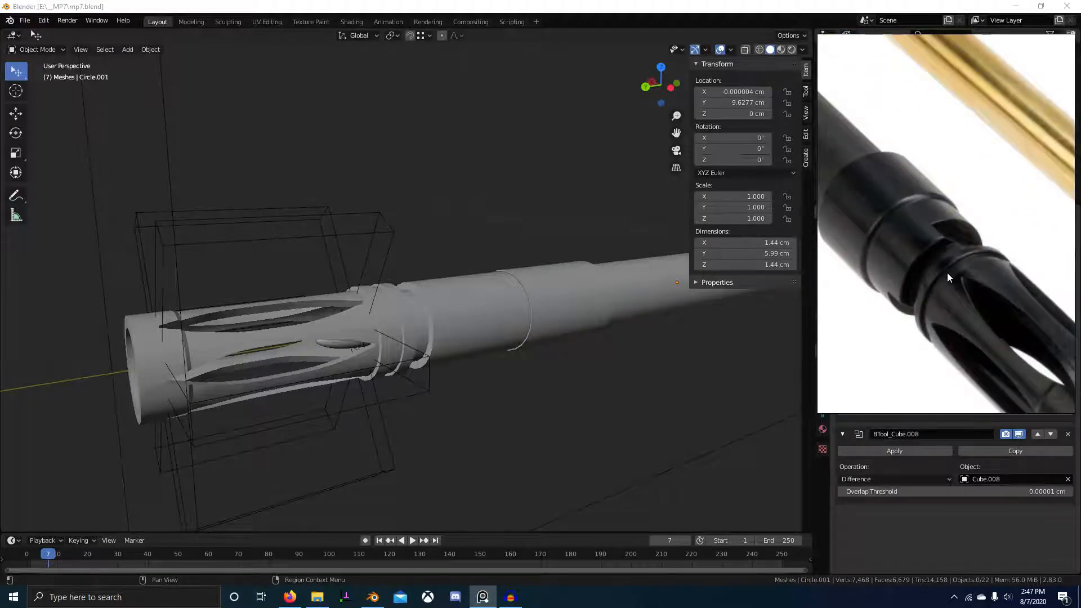
middle_click_drag(947, 272, 971, 255)
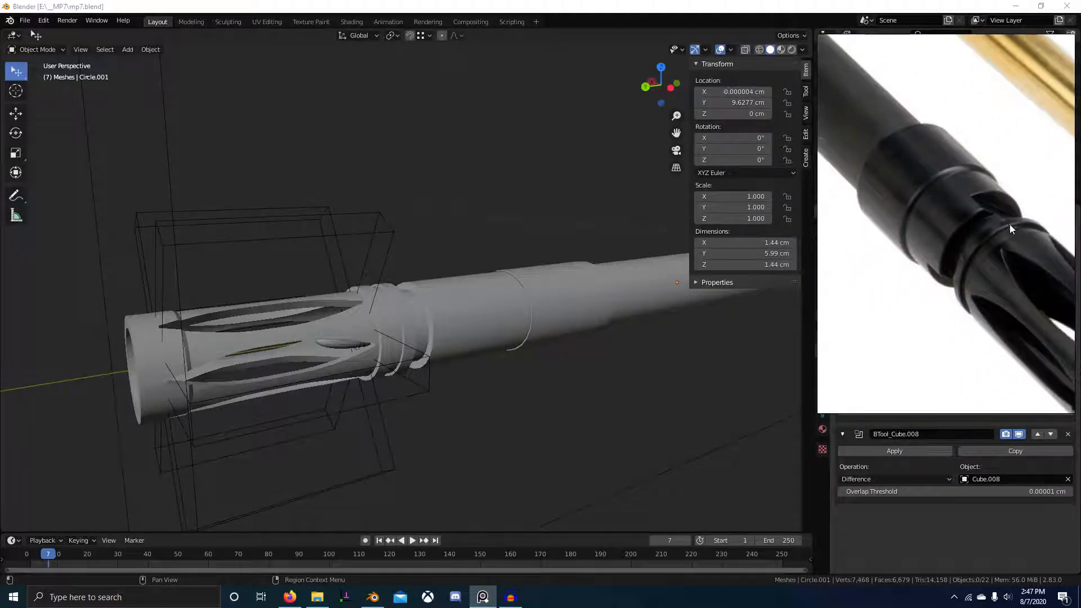
- Add a cube mesh in the right wireframe view and clear its location to the world origin
left_click(384, 316)
middle_click_drag(384, 316, 445, 352)
key("KP_3")
scroll(472, 356, "up", 3)
key("z")
key("shift+a")
mouse_move(428, 280)
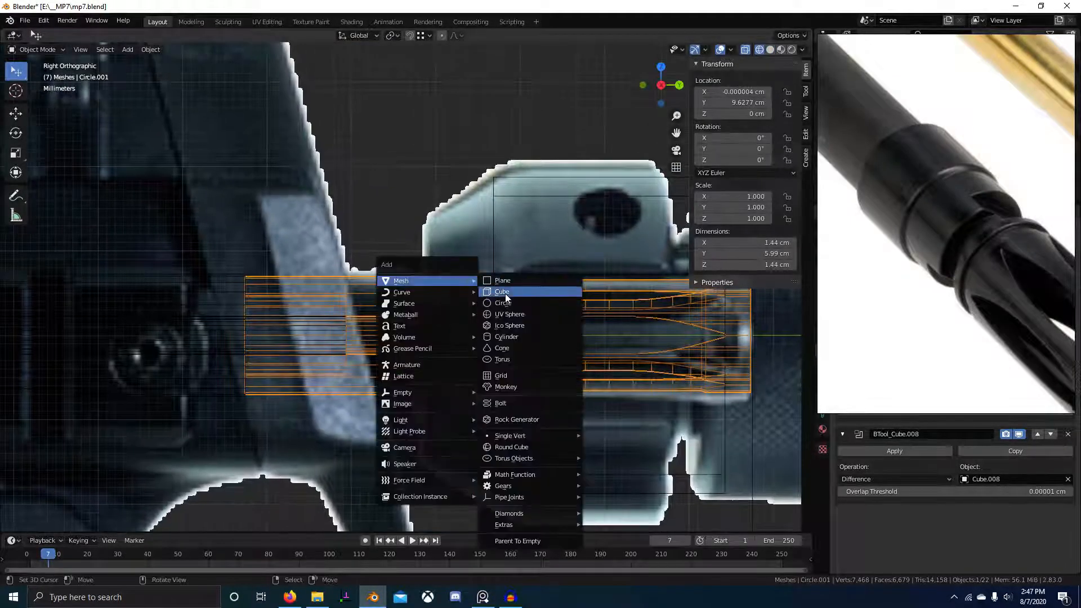
left_click(515, 292)
scroll(558, 383, "down", 6)
key("alt+g")
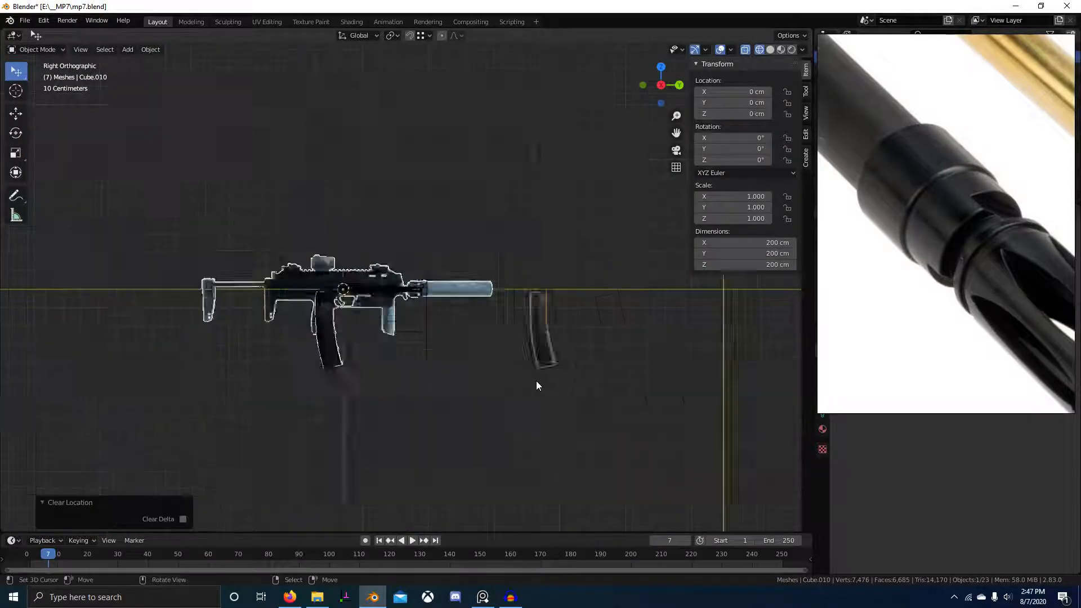
- Scale the cube down to about 0.76 cm and move it along Y to about 16.7 cm, over the flash hider's rear
key("s")
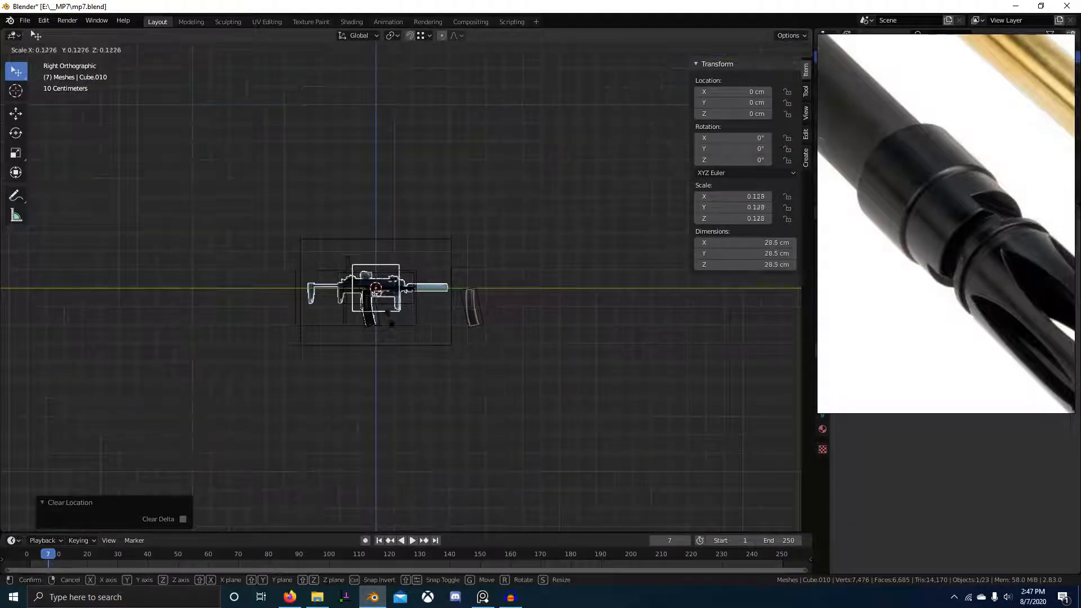
left_click(423, 336)
scroll(338, 323, "up", 7)
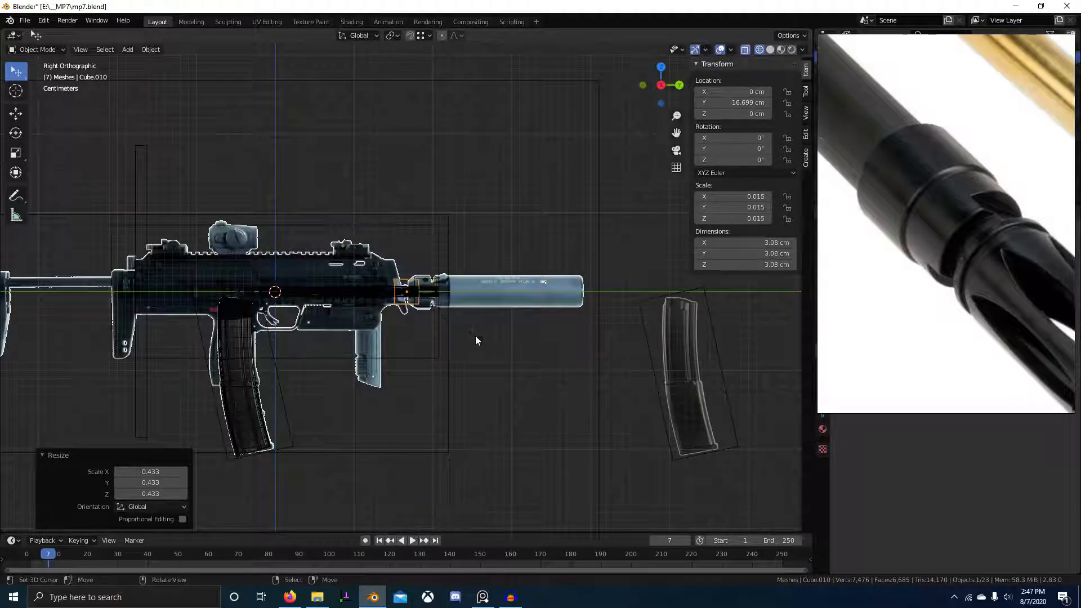
scroll(475, 336, "up", 8)
key("s")
left_click(561, 382)
middle_click_drag(561, 383, 409, 377)
key("KP_3")
key("XF86AudioLowerVolume")
key("KP_3")
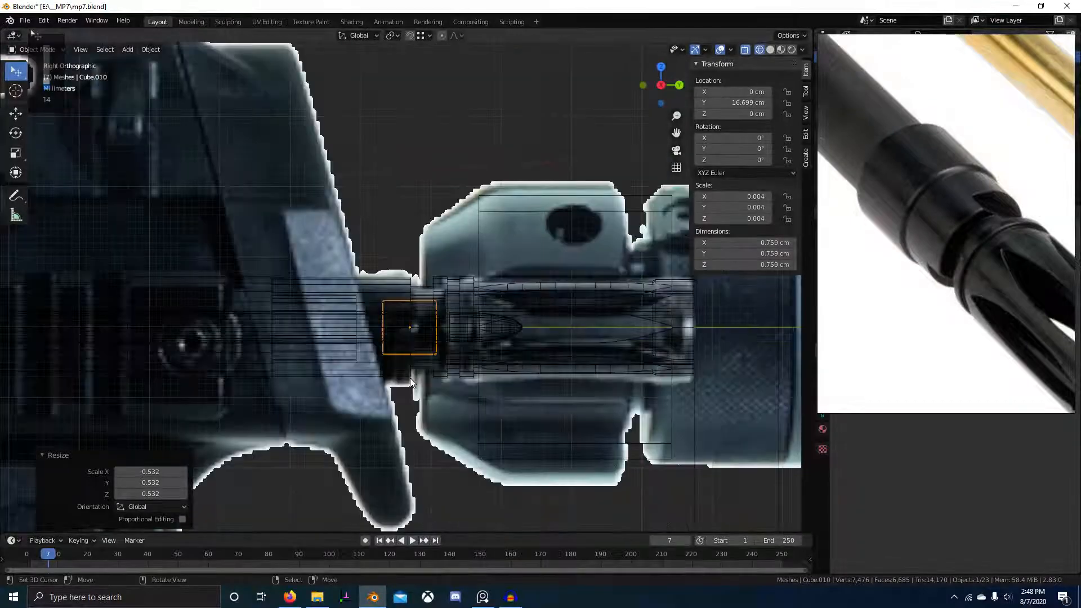
- In the left view, scale the cube to about 0.65 cm and shift it along Y to about 16.79 cm
key("ctrl+KP_3")
scroll(504, 332, "up", 6)
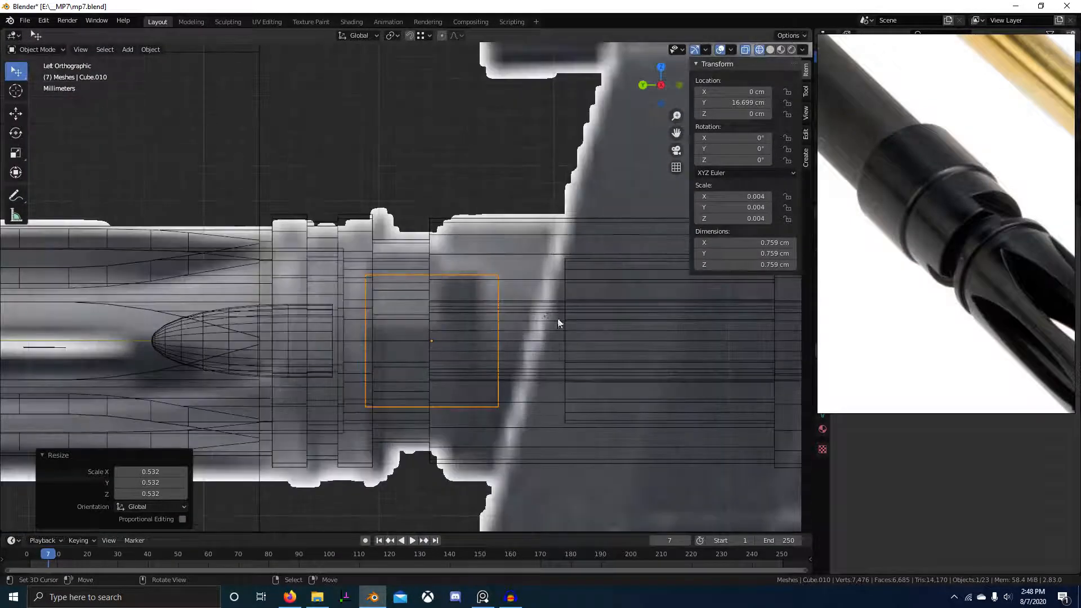
key("s")
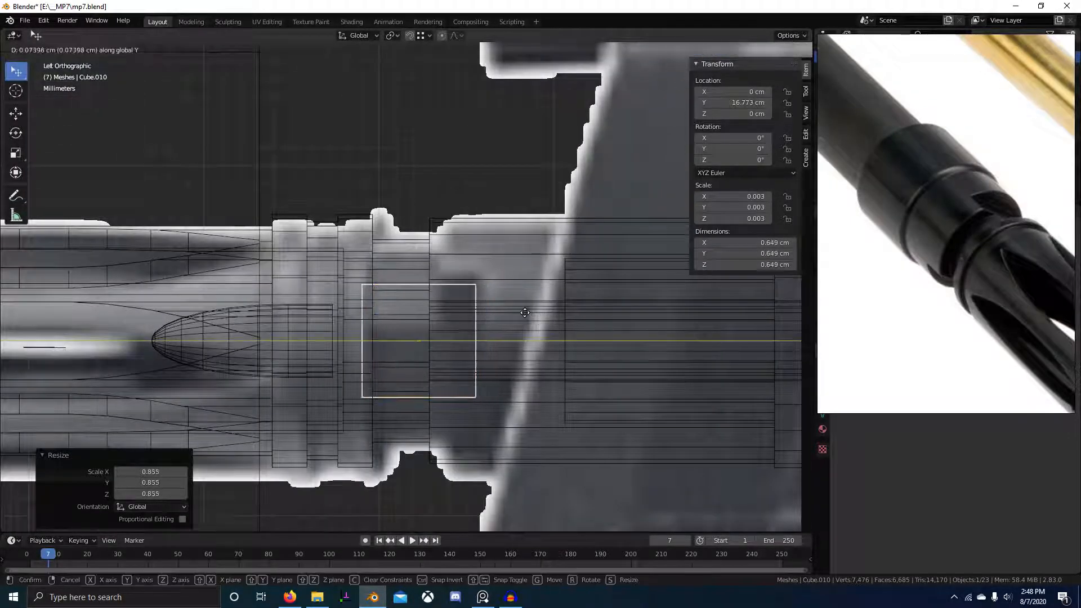
key("g")
key("x")
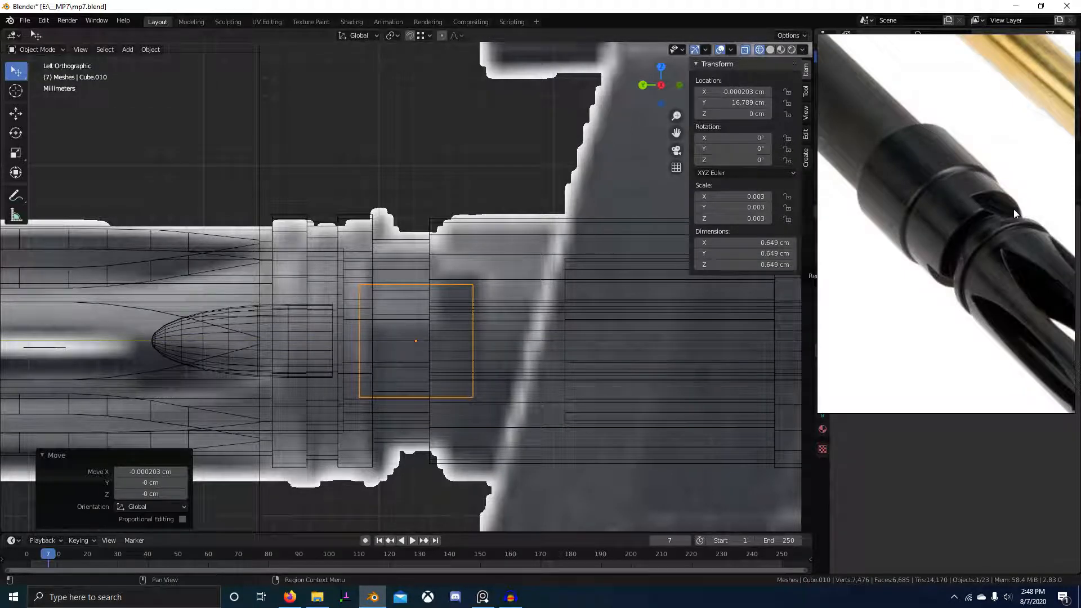
scroll(460, 366, "down", 3)
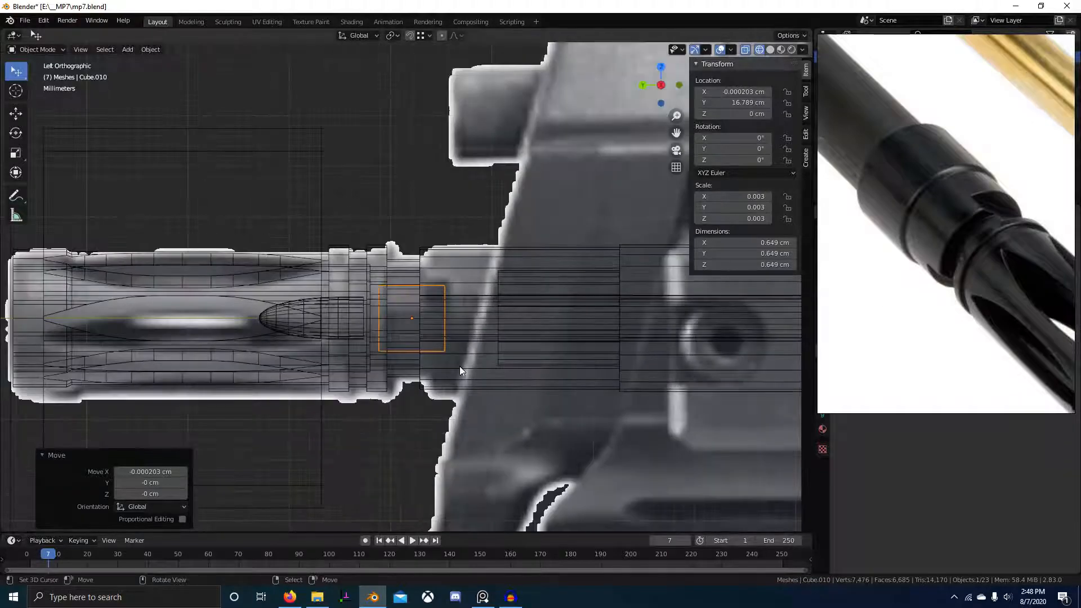
- Move the cube along X to about -0.80 cm so it cuts into the side of the flash hider's rear section
middle_click_drag(460, 366, 607, 393)
key("shift+z")
scroll(545, 398, "up", 7)
key("g")
key("x")
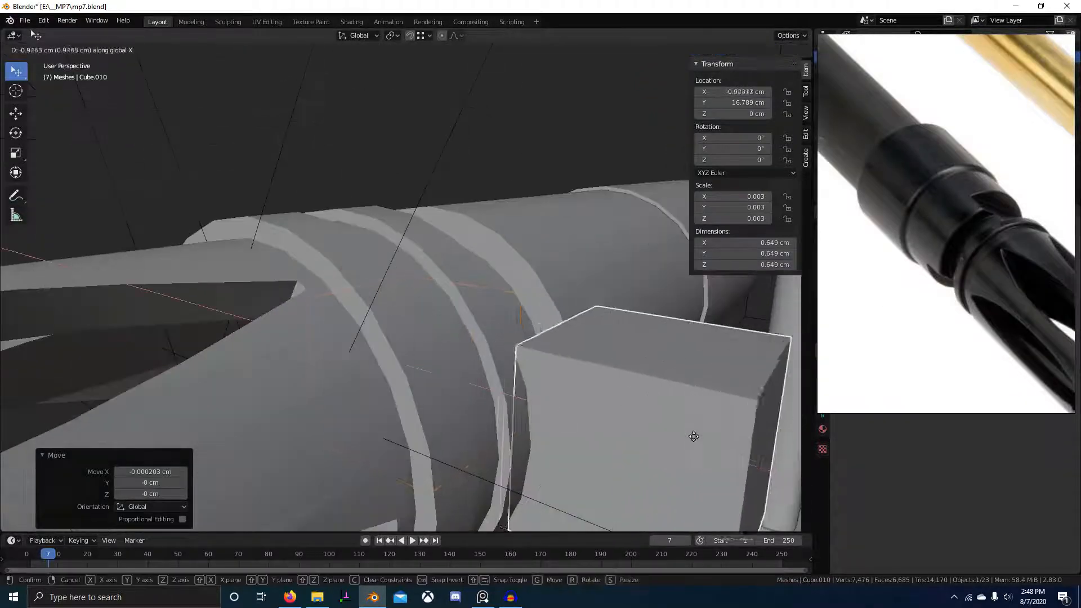
left_click(668, 437)
middle_click_drag(667, 436, 432, 445)
scroll(549, 457, "up", 3)
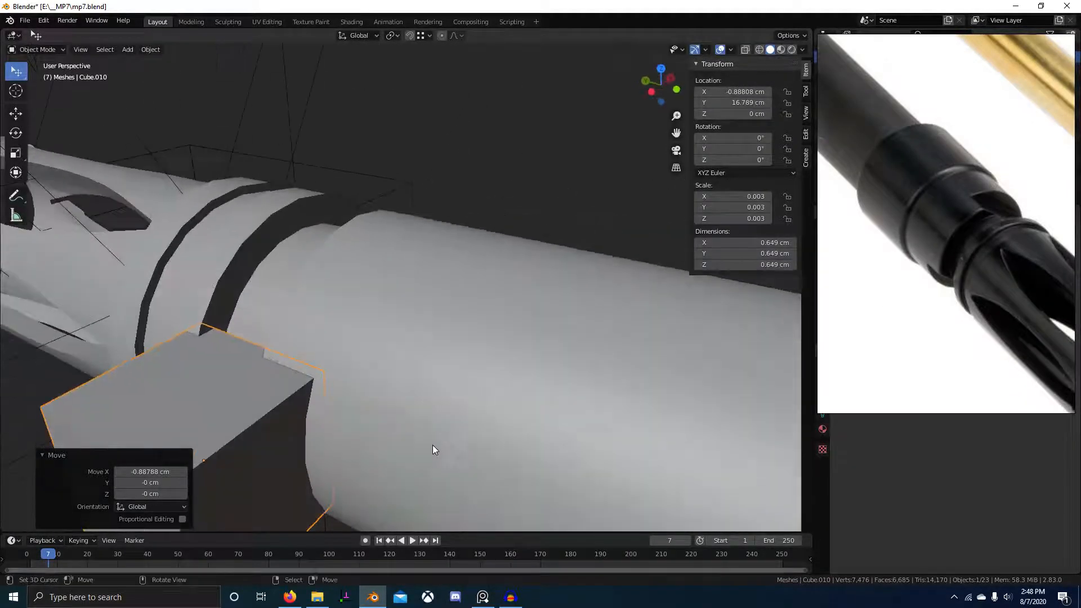
key("g")
key("x")
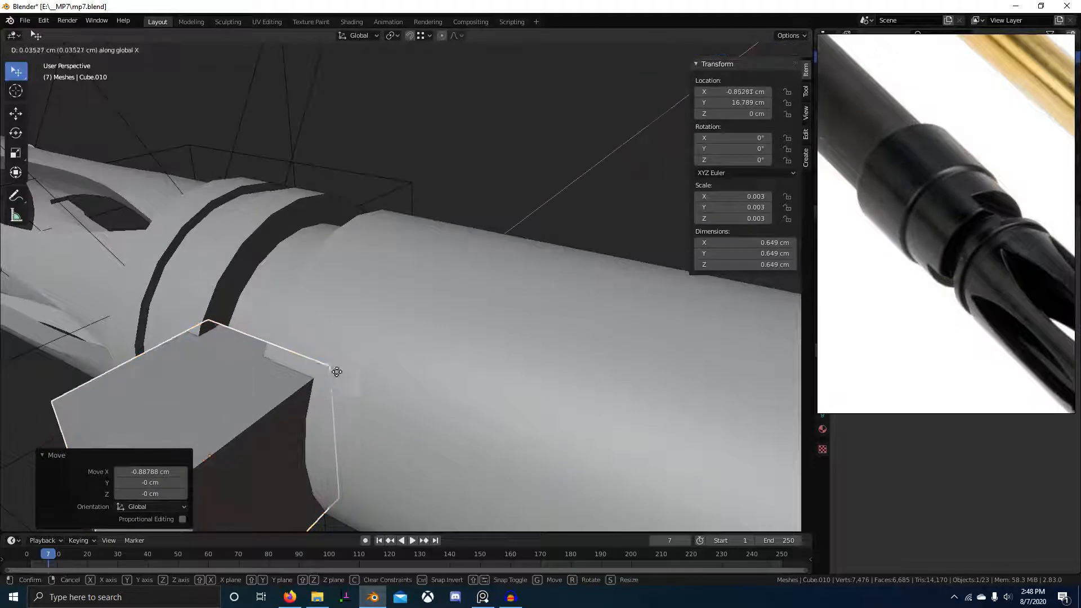
left_click(421, 359)
middle_click_drag(420, 358, 510, 410)
- Move the cube along Y to about 16.64 cm and stretch it along Z to about 1.47 cm
key("g")
key("y")
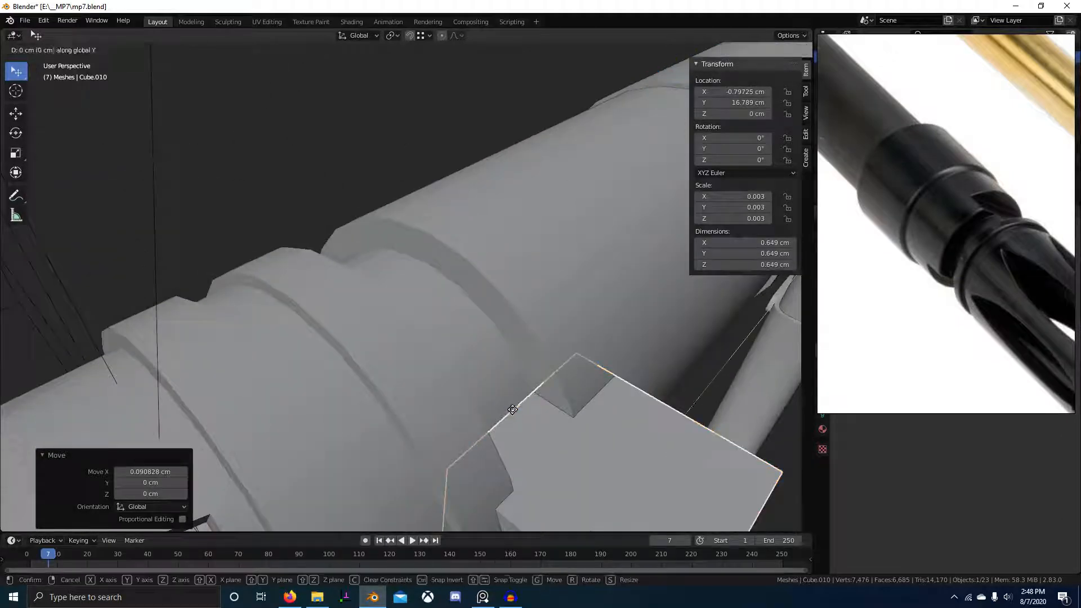
left_click(687, 390)
middle_click_drag(687, 390, 424, 438)
left_click(464, 374)
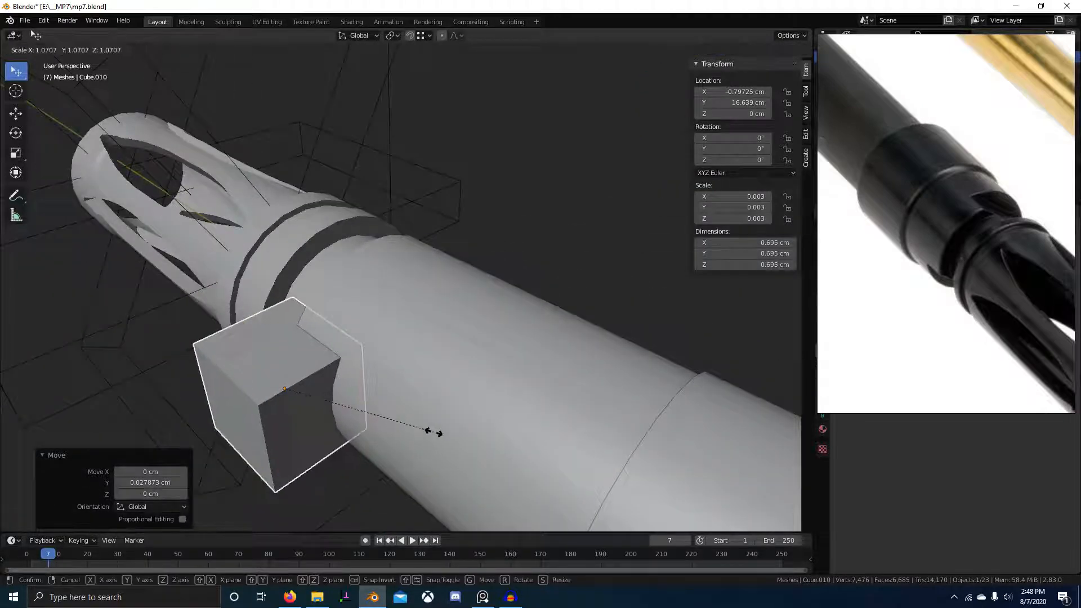
key("z")
- Subtract the stretched cube from the flash hider with a Bool Tool difference
left_click(435, 339, "shift")
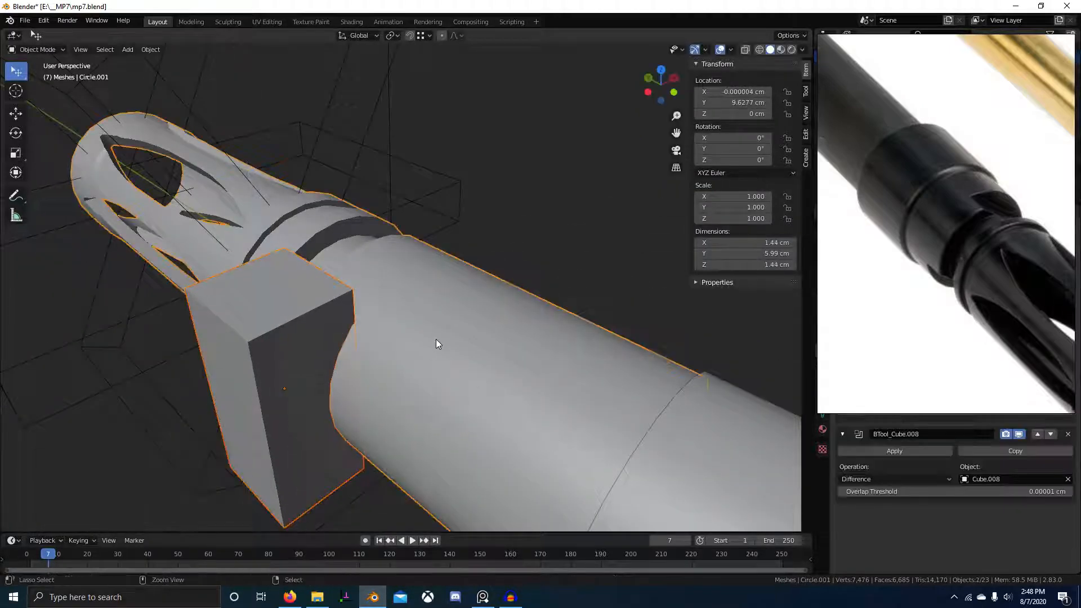
key("ctrl+shift+KP_Subtract")
middle_click_drag(443, 336, 501, 312)
scroll(501, 312, "up", 2)
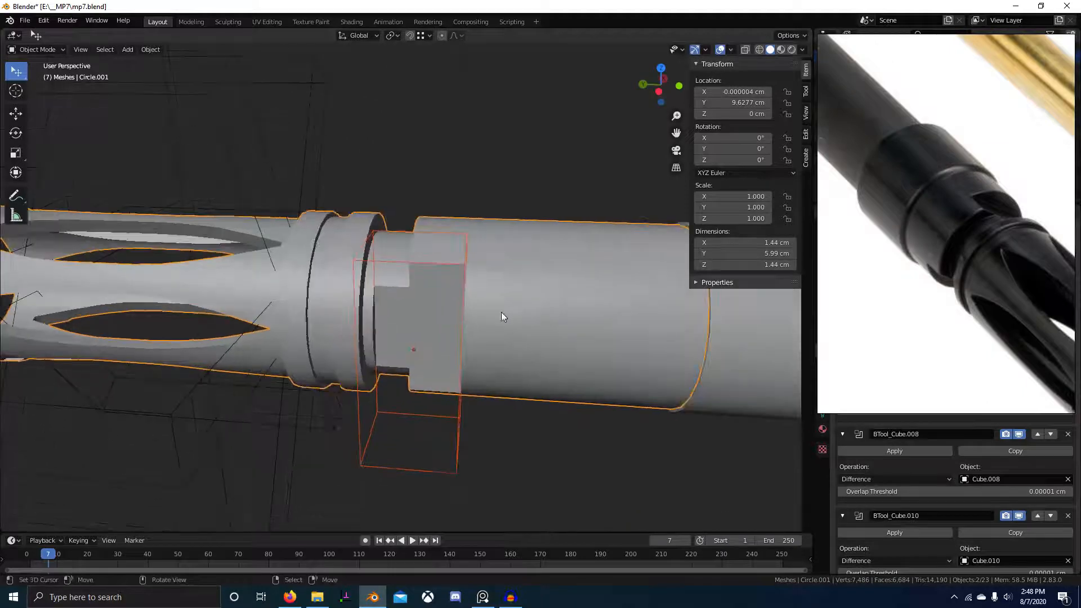
- Select the cutter cube and move its geometry about 0.073 cm along Y in Edit Mode
left_click(417, 297)
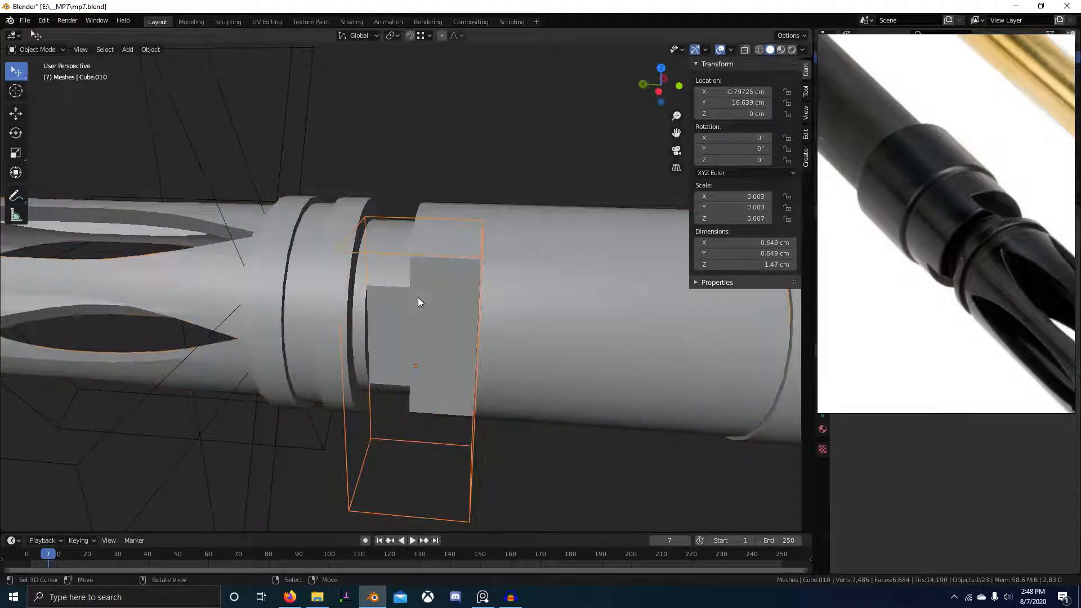
scroll(394, 299, "up", 2)
key("g")
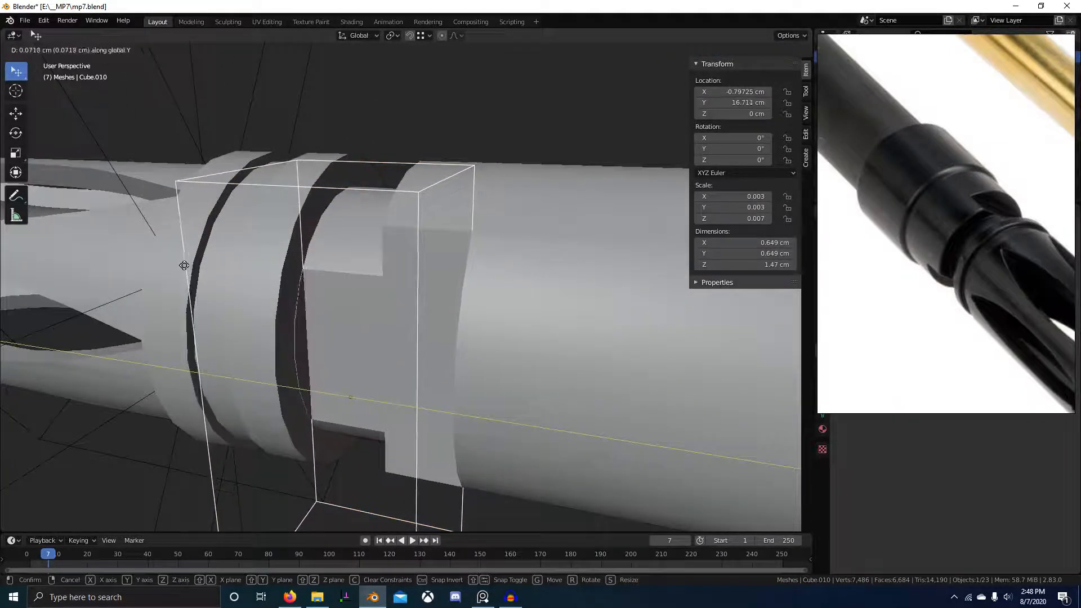
left_click(289, 292)
key("Tab")
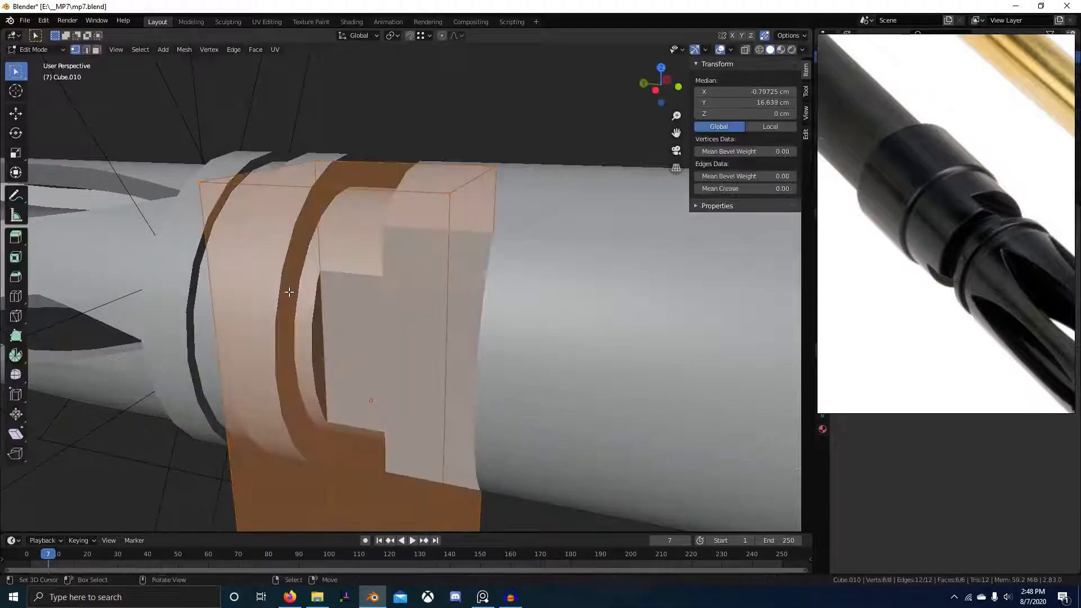
key("g")
key("y")
left_click(284, 255)
- Inspect the notch's edges around the groove from several angles and nudge the cutter minimally along Y
middle_click_drag(284, 256, 383, 270)
middle_click_drag(467, 310, 397, 346, "shift")
scroll(397, 347, "up", 2)
right_click(397, 346)
scroll(397, 347, "down", 8)
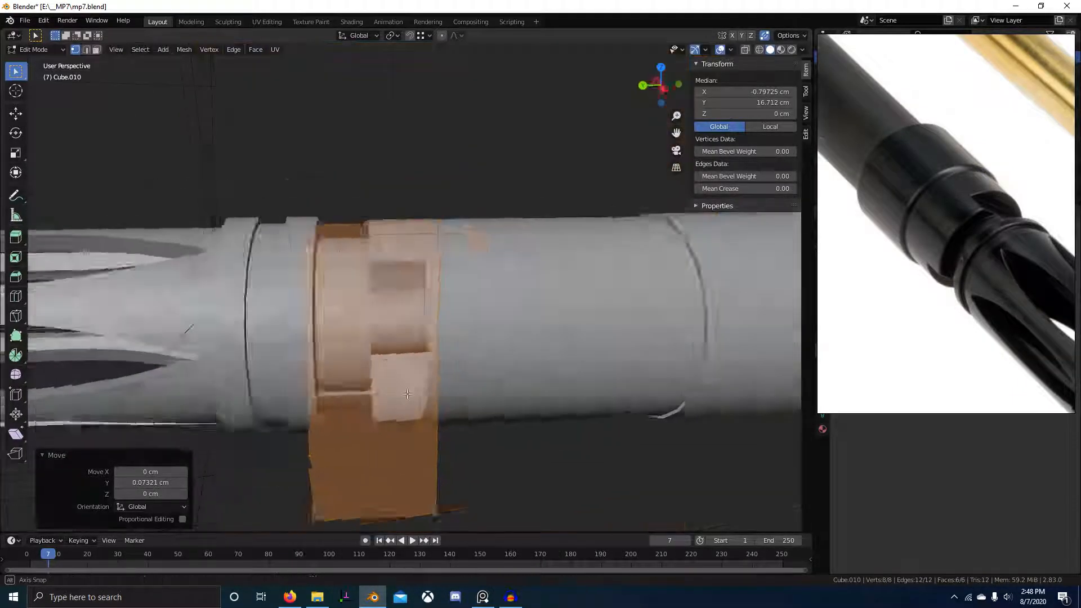
middle_click_drag(546, 411, 484, 456)
scroll(535, 410, "up", 7)
middle_click_drag(536, 411, 343, 440)
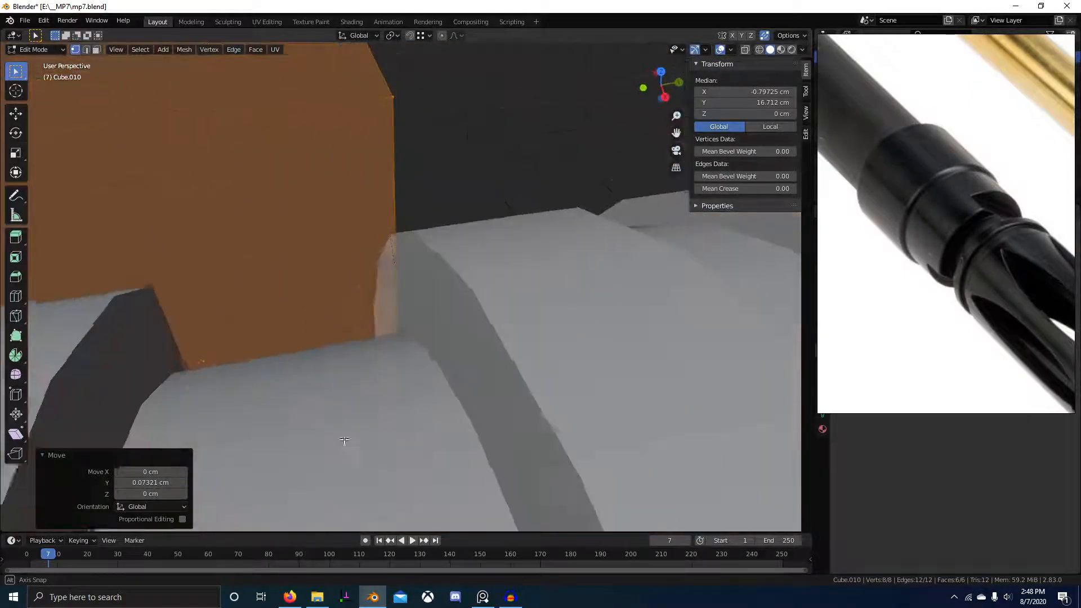
middle_click_drag(370, 371, 686, 363)
scroll(476, 378, "down", 3)
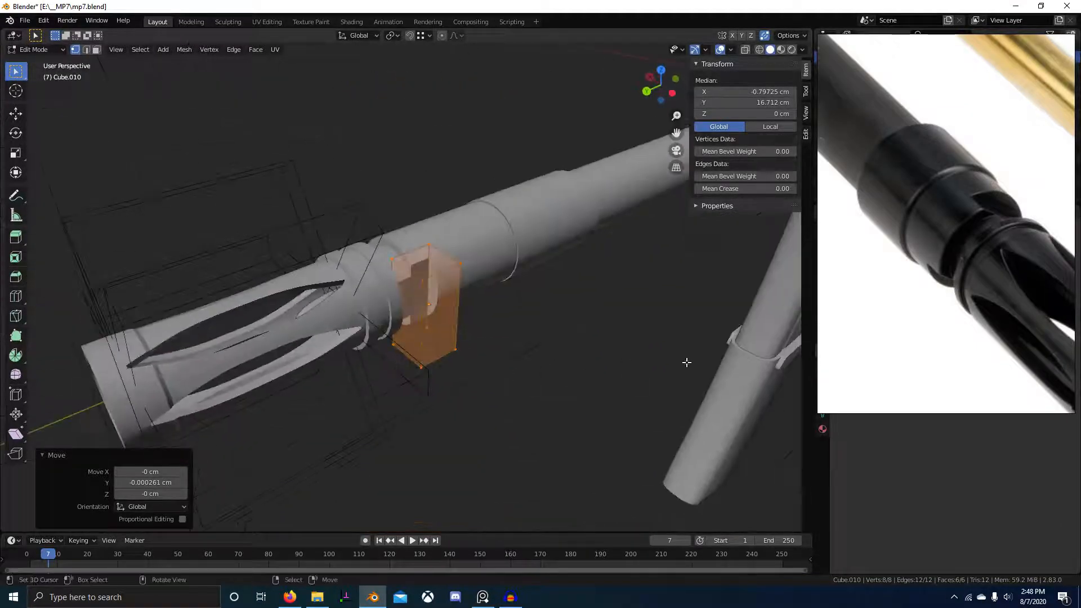
- Move the cutter's geometry outward along X to about -0.868 cm for a shallower notch
scroll(442, 369, "up", 4)
middle_click_drag(441, 369, 405, 337)
left_click(465, 369)
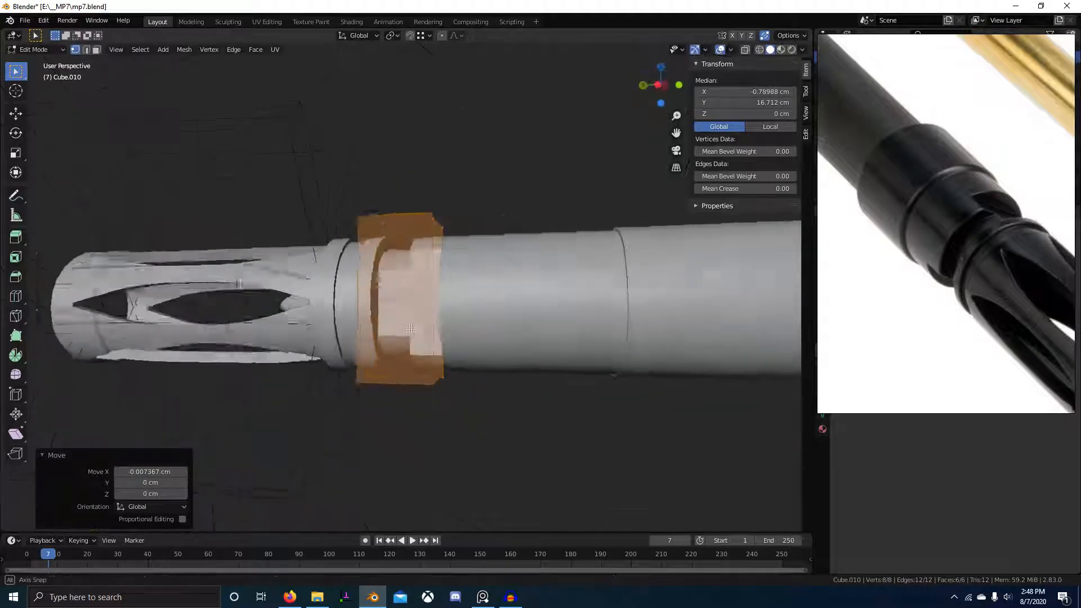
scroll(405, 360, "up", 4)
mouse_move(401, 394)
middle_mouse_down()
mouse_move(394, 447)
mouse_move(473, 465)
mouse_move(626, 386)
mouse_move(494, 390)
middle_mouse_up()
key("g")
key("x")
left_click(268, 462)
- Compare the cutter with the left-side reference image in wireframe, leave Edit Mode and shrink the reference window
scroll(268, 462, "down", 4)
key("KP_3")
key("ctrl+KP_3")
key("z")
left_click(379, 387)
scroll(378, 360, "up", 6)
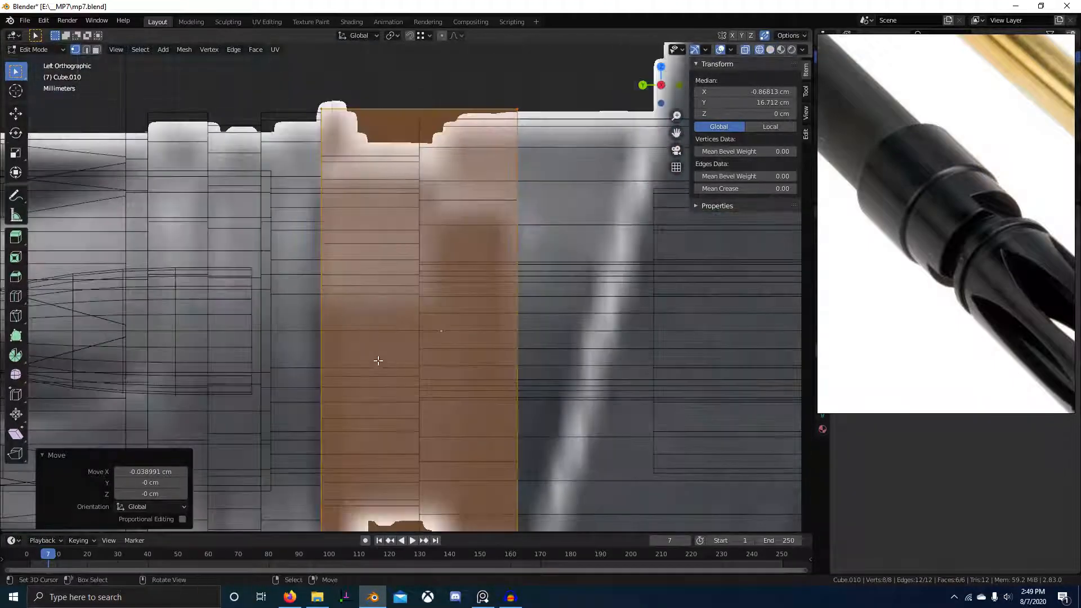
scroll(479, 305, "down", 5)
scroll(465, 260, "up", 3)
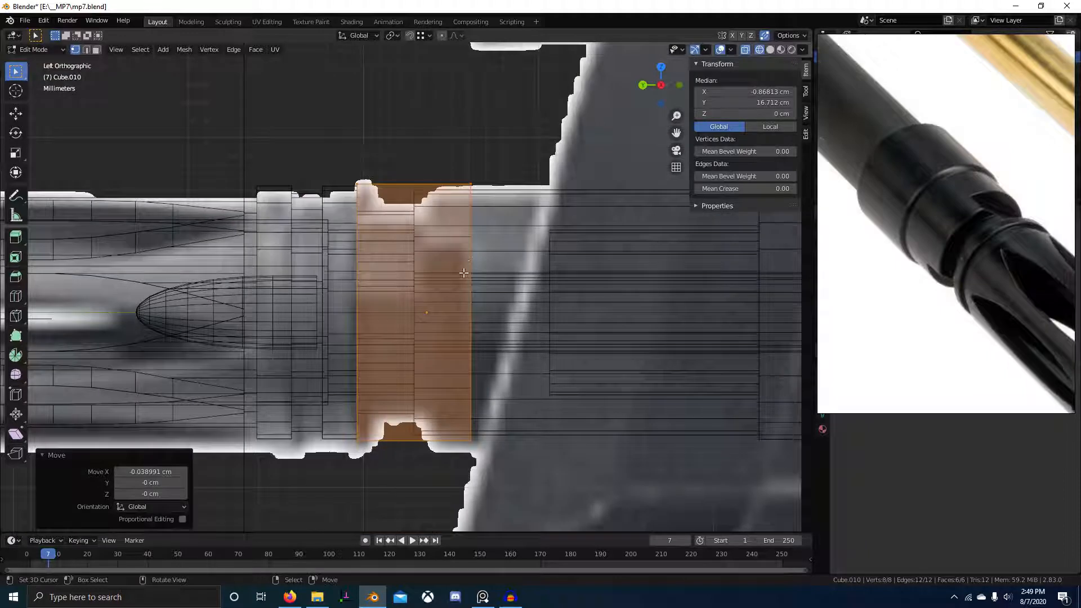
key("z")
mouse_move(552, 336)
middle_mouse_down()
mouse_move(409, 390)
mouse_move(469, 387)
middle_mouse_up()
key("Tab")
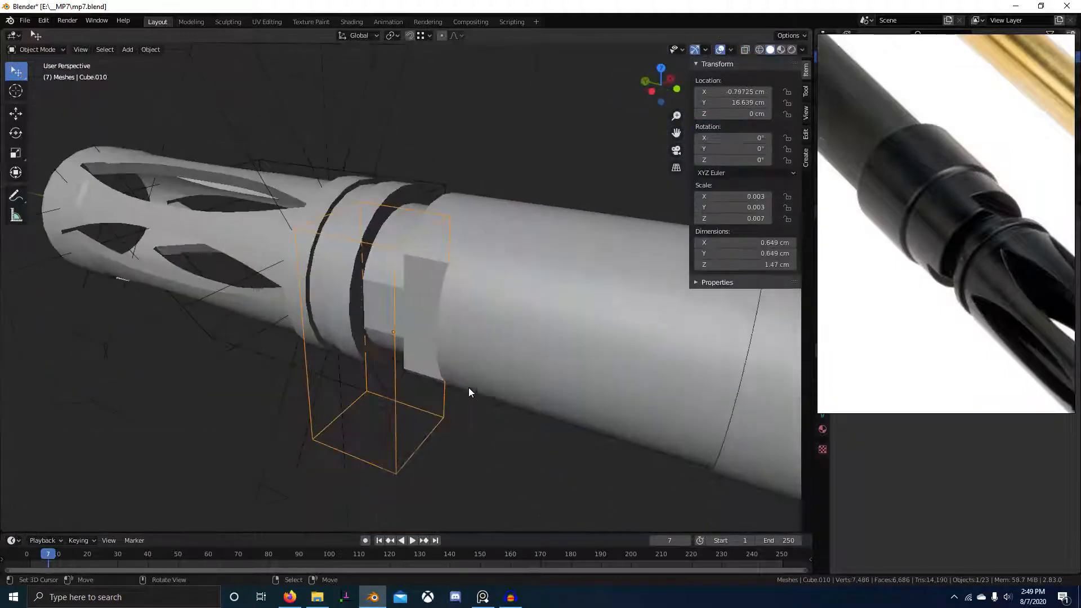
left_click_drag(823, 412, 823, 200)
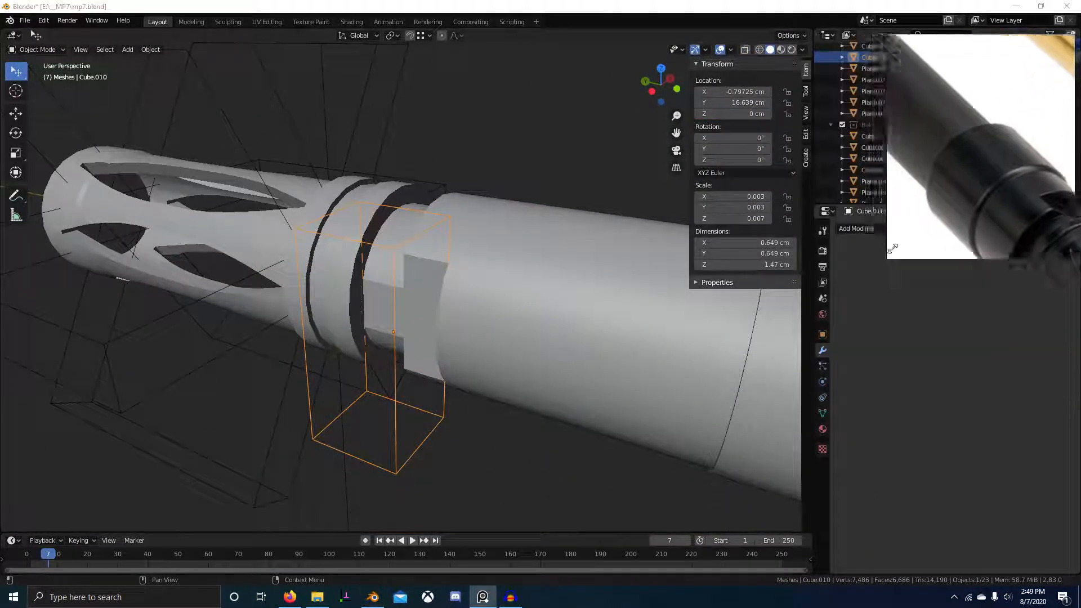
- Add a Mirror modifier to the notch cutter on the X axis with Circle.001 as its mirror object
left_click(866, 228)
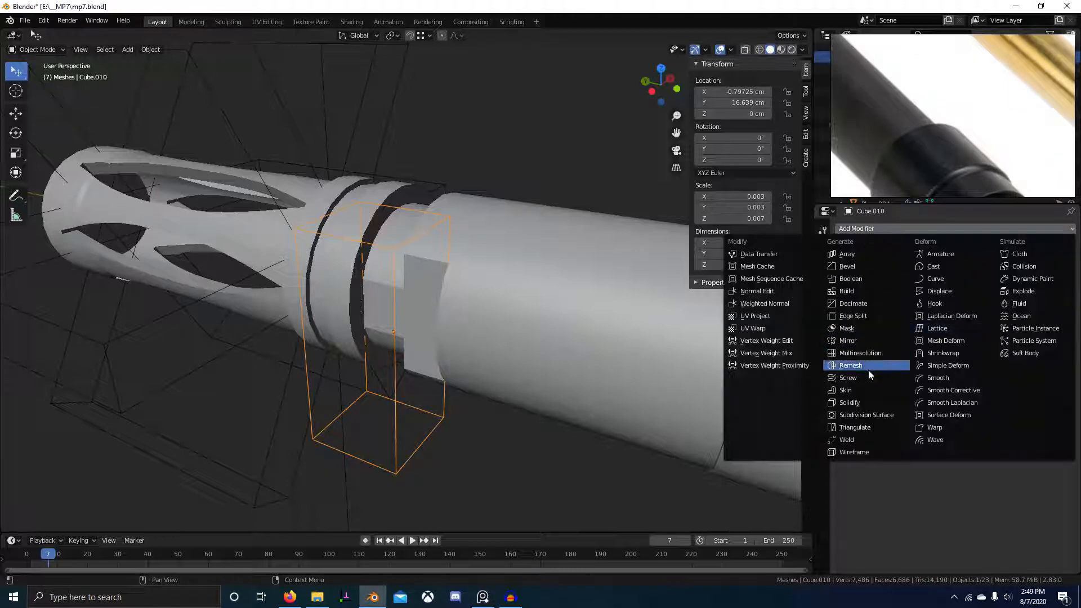
left_click(848, 341)
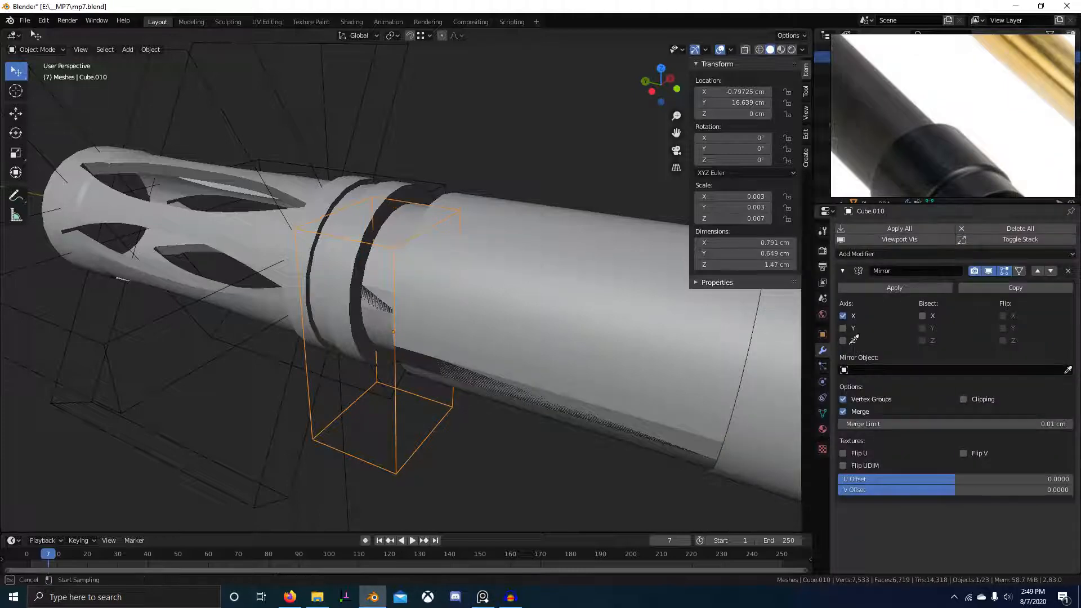
left_click(619, 350)
middle_click_drag(620, 350, 366, 376)
scroll(402, 276, "up", 3)
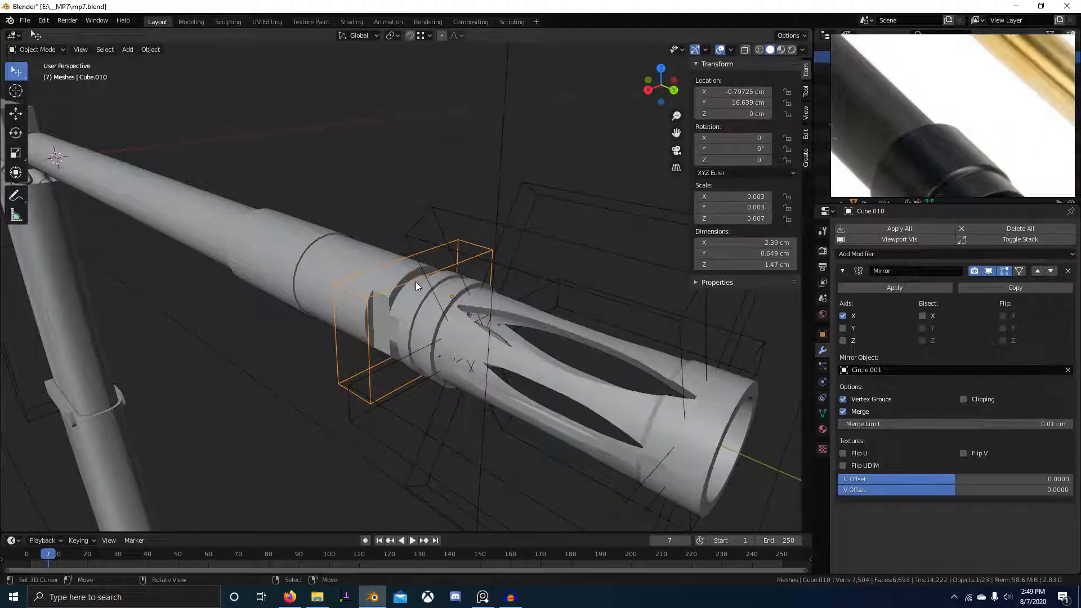
middle_click_drag(548, 271, 448, 312)
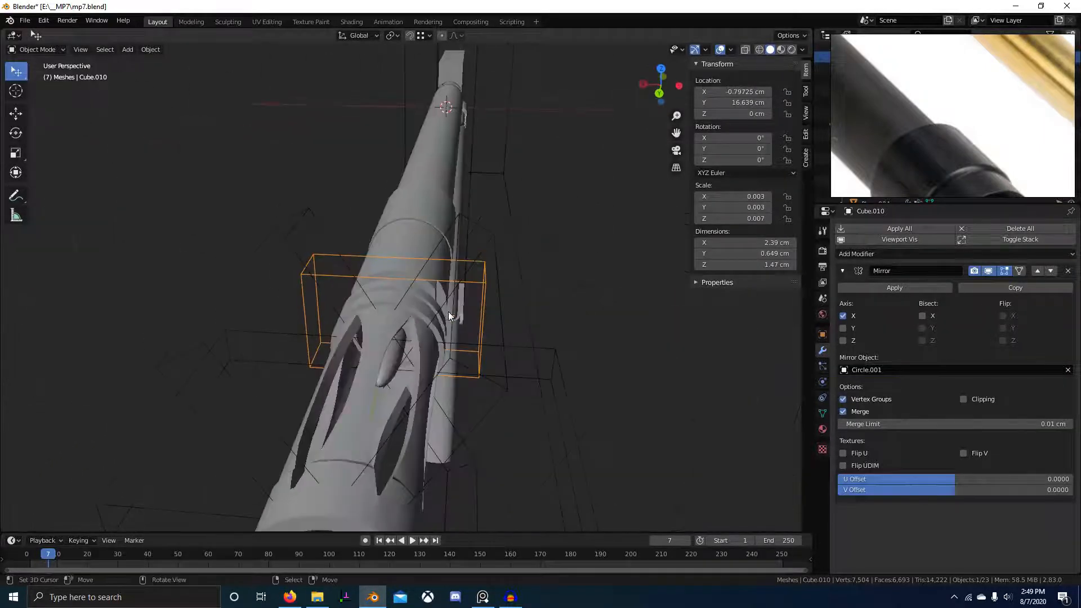
- Apply all transforms to the notch cutter and apply its Mirror modifier
key("ctrl+a")
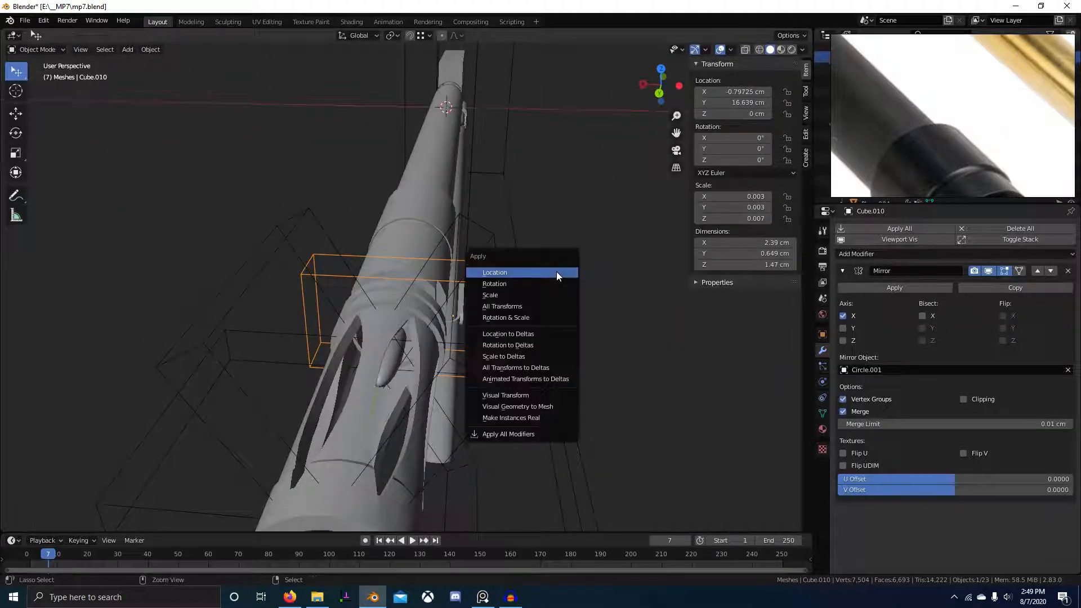
left_click(552, 305)
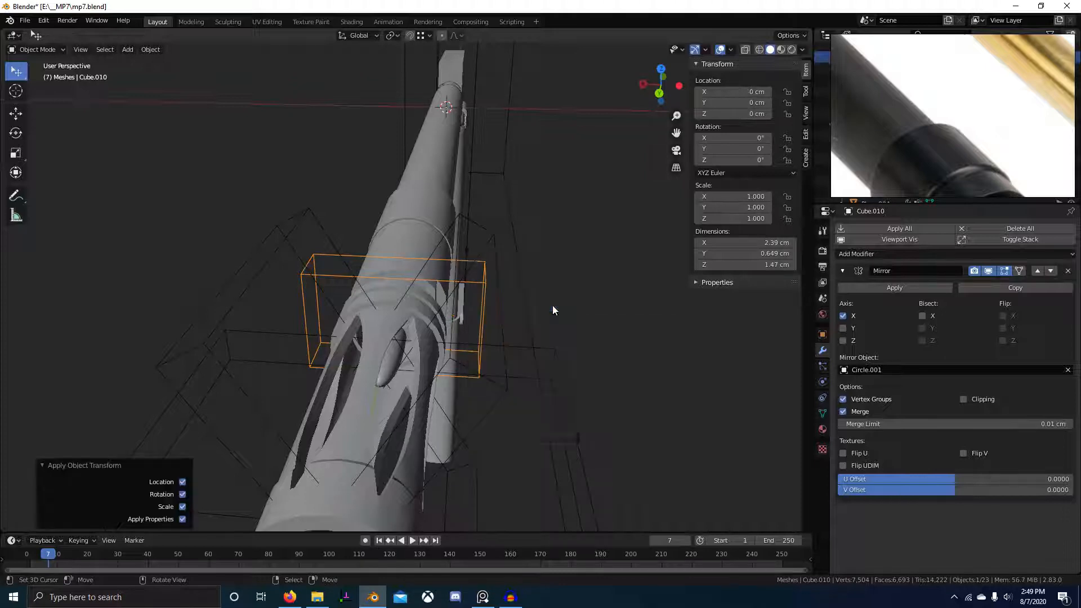
scroll(552, 305, "down", 5)
middle_click_drag(552, 305, 508, 359)
right_click(509, 359)
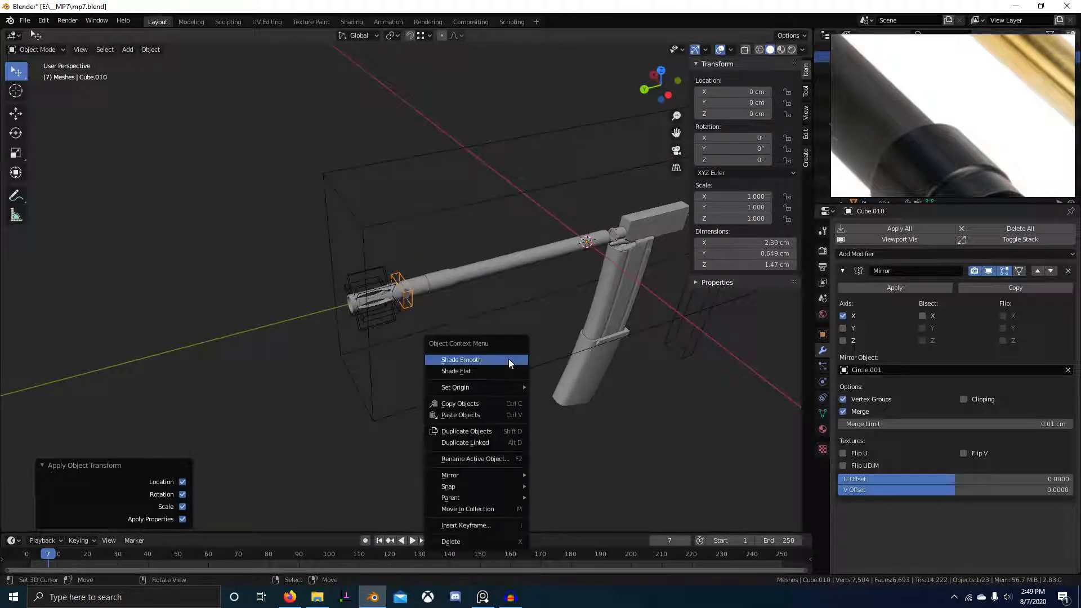
left_click(872, 291)
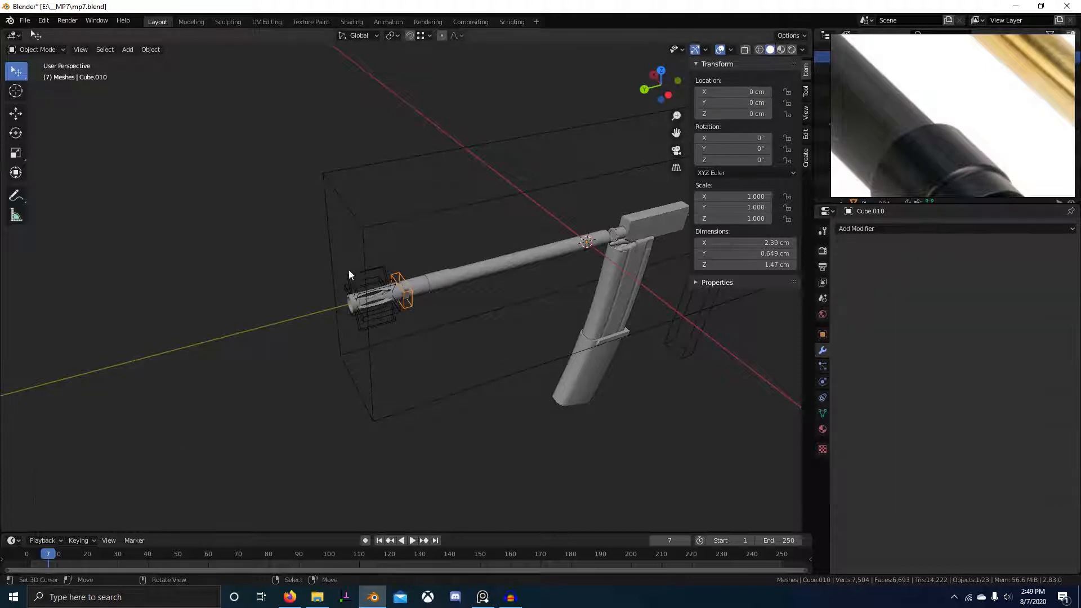
- Set the cutter's origin to its geometry and rotate the cutter -22.7° around global Y
right_click(333, 280)
left_click(441, 309)
scroll(471, 338, "up", 8)
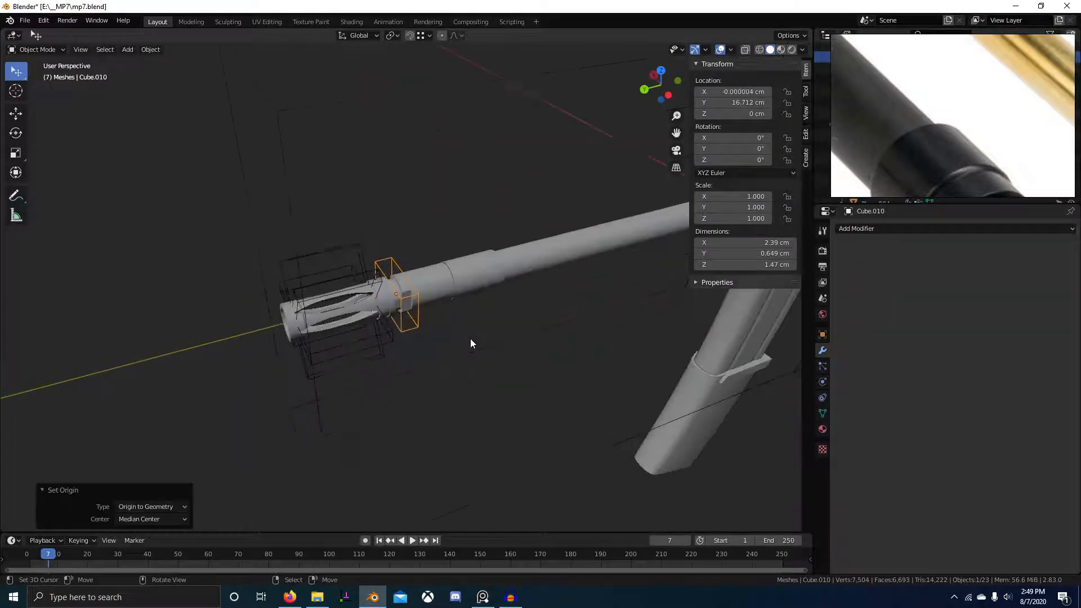
middle_click_drag(474, 330, 507, 318)
key("r")
left_click(512, 370)
scroll(512, 370, "up", 3)
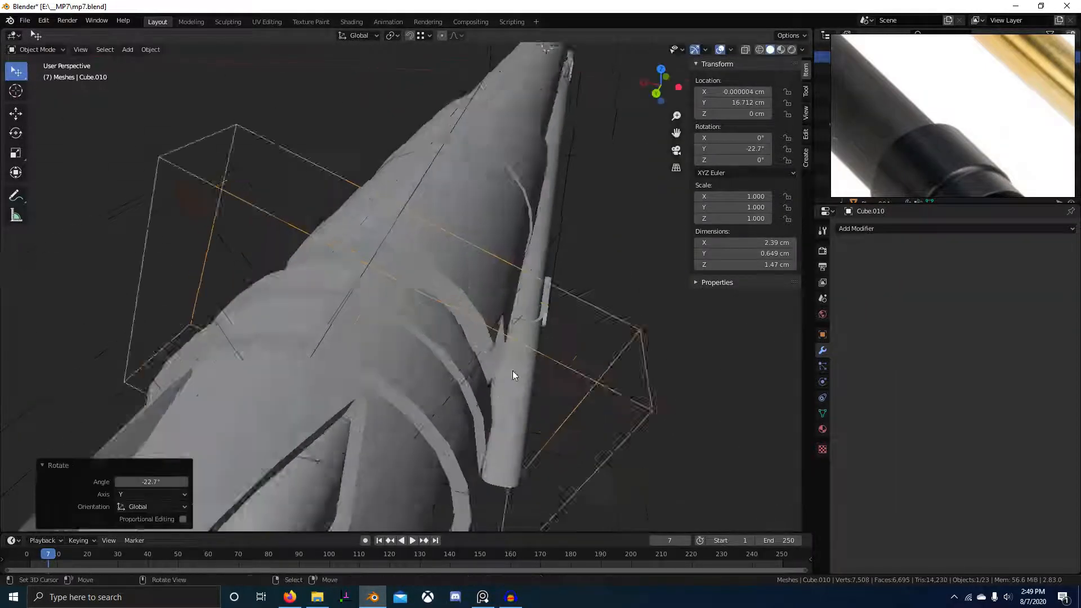
- Rotate the cutter around global Y to 36.5° and deselect everything
middle_click_drag(512, 370, 443, 326)
scroll(447, 329, "down", 3)
scroll(451, 332, "up", 1)
key("r")
key("y")
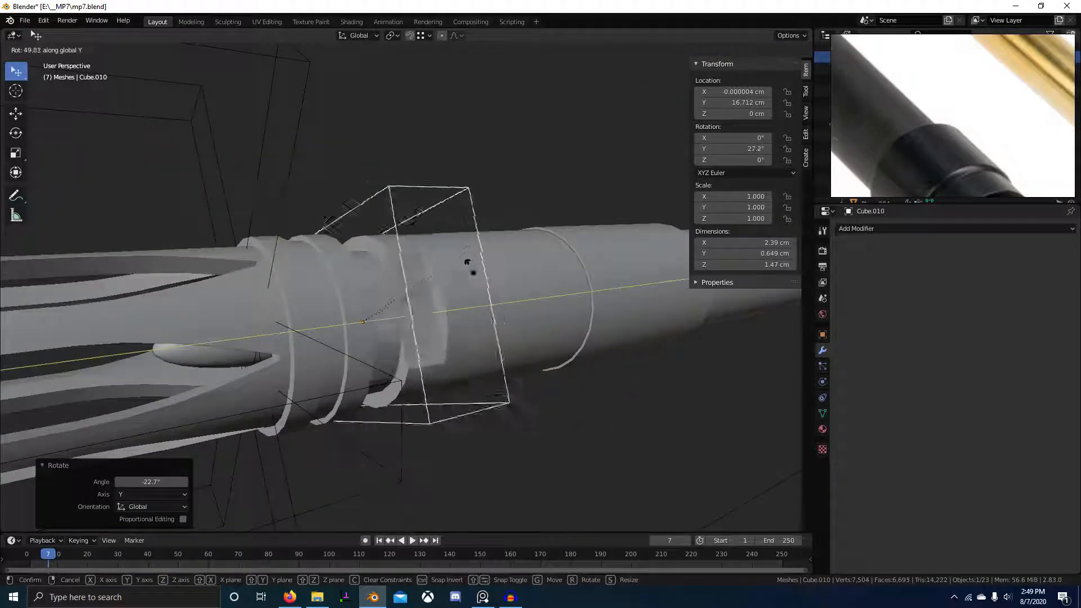
left_click(445, 239)
scroll(445, 239, "down", 3)
middle_click_drag(445, 238, 155, 349)
key("alt+a")
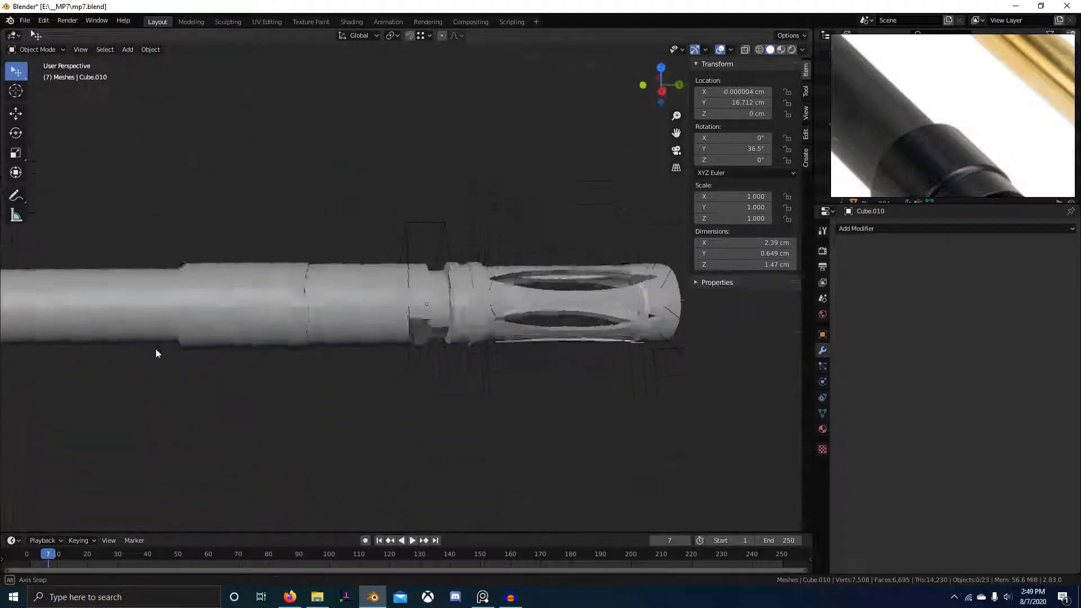
- Examine the rotated notch up close where it meets the flash hider's rear groove
scroll(383, 378, "down", 2)
middle_click_drag(416, 376, 508, 337)
scroll(382, 383, "up", 6)
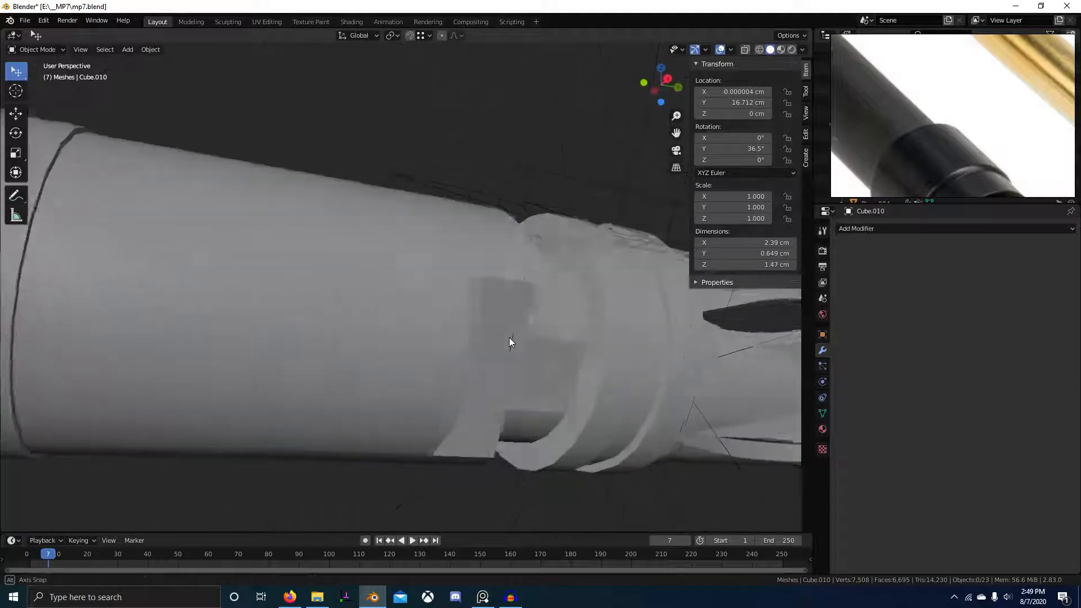
scroll(411, 325, "up", 4)
middle_click_drag(633, 393, 460, 305, "shift")
left_click(518, 308)
middle_click_drag(508, 336, 444, 376)
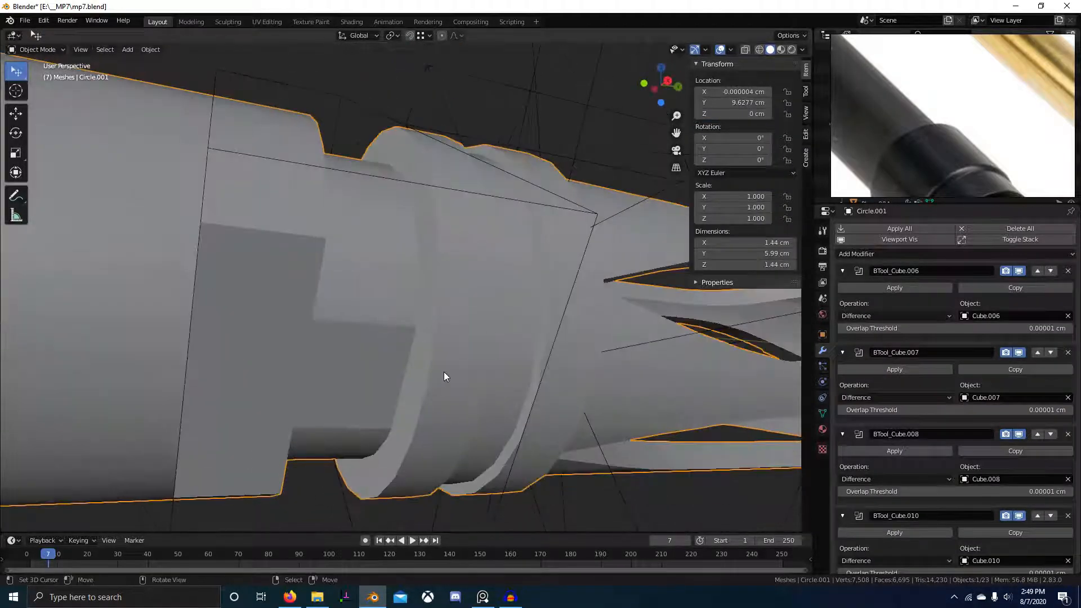
- Select the cutter's vertices on its side facing the muzzle in Edit Mode, using wireframe shading
right_click(549, 346)
key("Tab")
scroll(552, 343, "down", 2)
middle_click_drag(529, 352, 420, 398)
key("z")
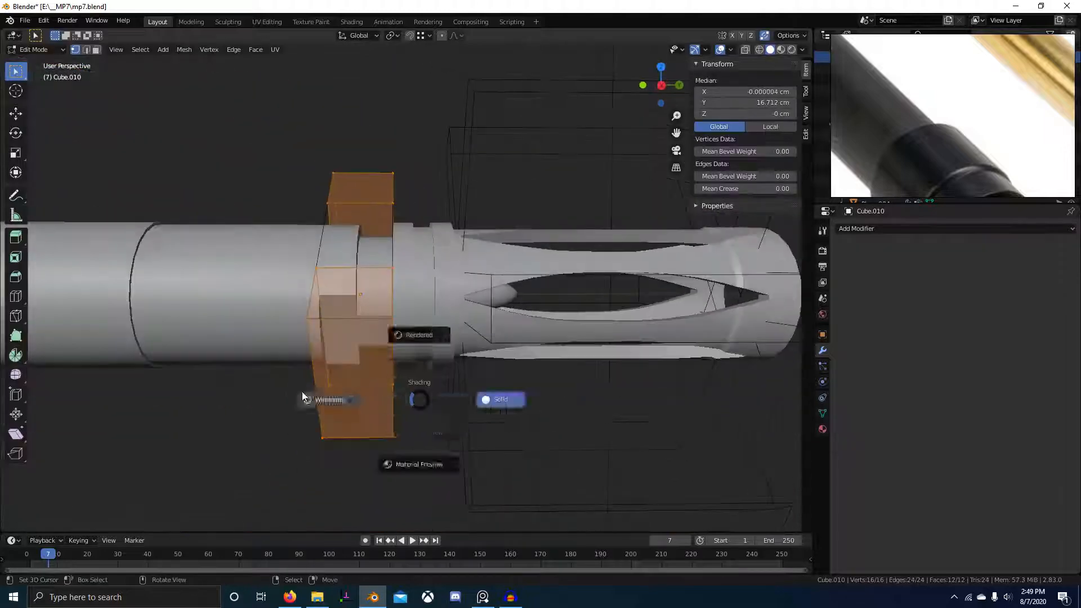
left_click(304, 397)
scroll(338, 391, "down", 4)
key("alt+a")
left_click_drag(389, 189, 499, 481)
scroll(451, 361, "up", 2)
key("alt+b")
key("alt+b")
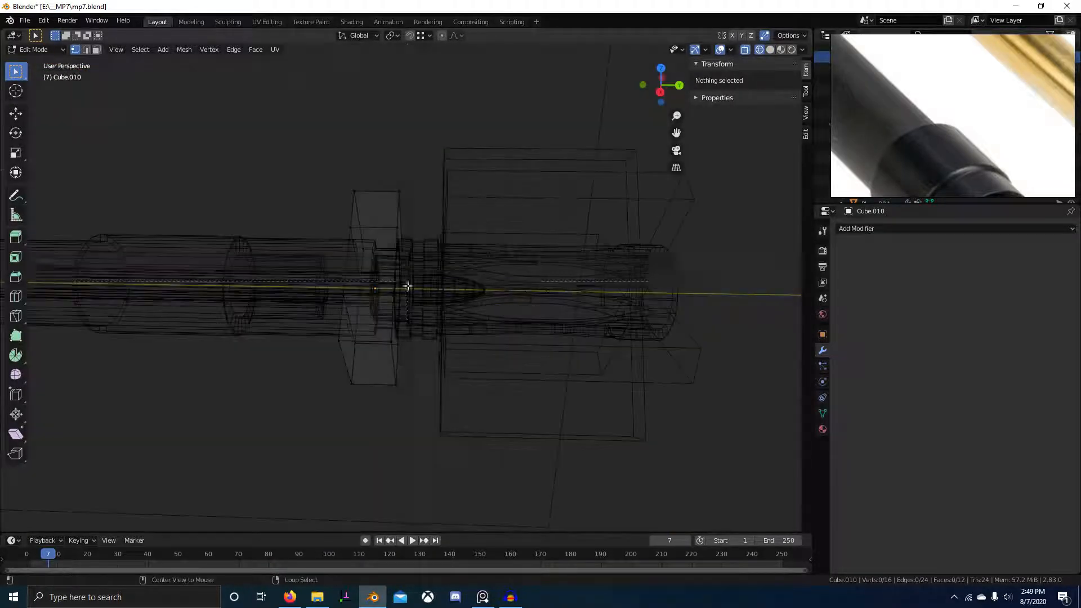
left_click_drag(429, 278, 426, 280)
middle_click_drag(426, 279, 442, 278)
key("b")
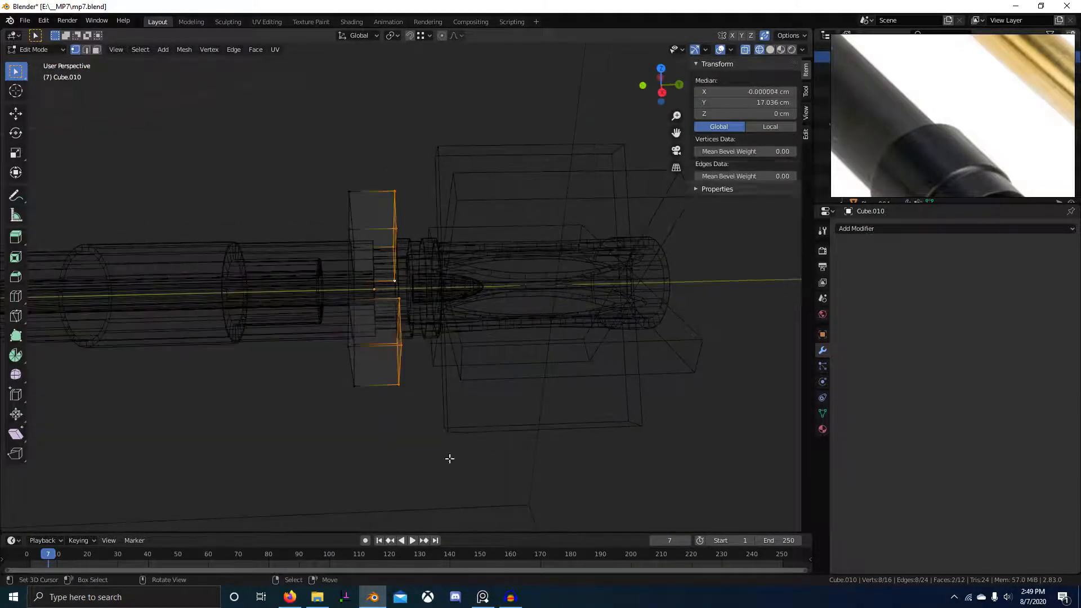
- Move the selected cutter vertices about -0.016 cm along Y in solid shading and leave Edit Mode
key("shift+z")
scroll(430, 364, "up", 5)
middle_click_drag(429, 364, 449, 309)
key("g")
key("y")
left_click(445, 311)
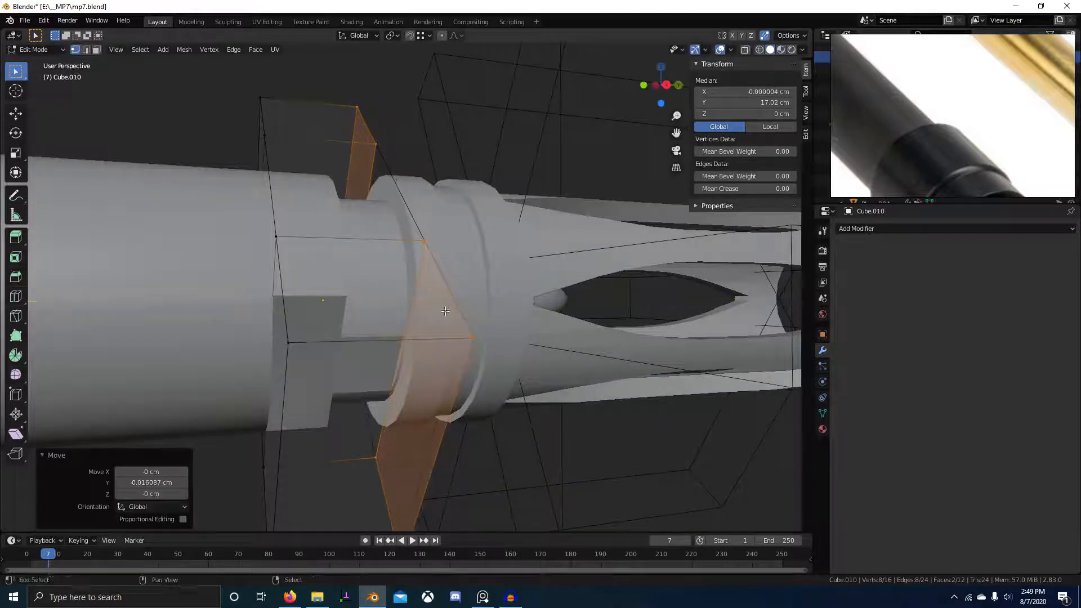
key("Tab")
- Inspect the notches on both sides of the barrel and compare them with the flash hider reference photo
scroll(445, 310, "up", 6)
middle_click_drag(412, 369, 516, 409)
scroll(431, 356, "down", 6)
scroll(432, 349, "up", 4)
scroll(399, 296, "down", 6)
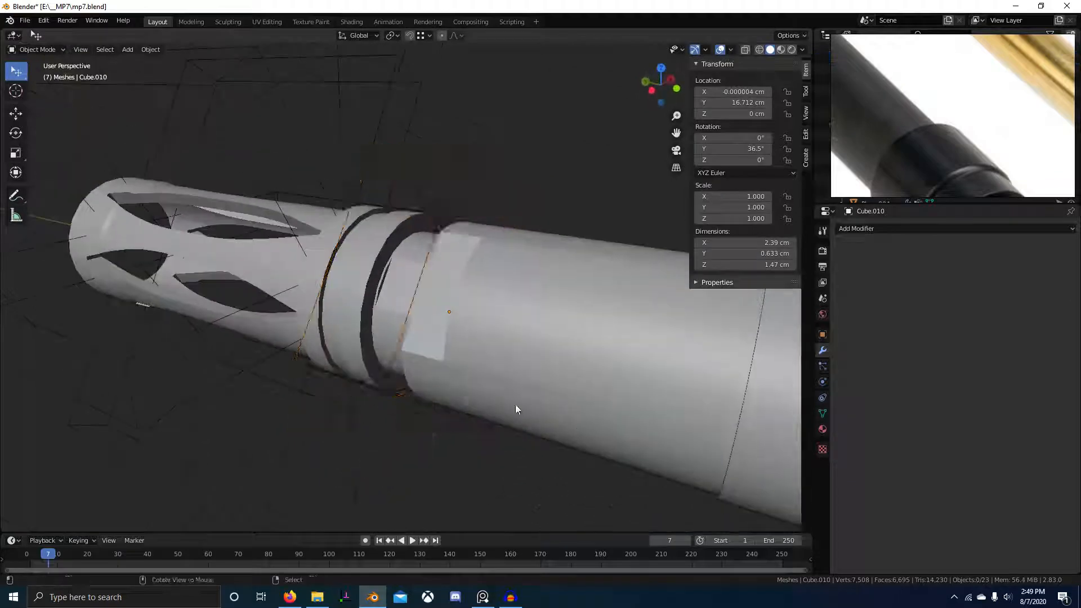
scroll(428, 318, "up", 4)
middle_click_drag(428, 318, 386, 336)
scroll(386, 336, "down", 5)
middle_click_drag(462, 433, 294, 397)
scroll(382, 428, "up", 6)
scroll(475, 460, "down", 3)
middle_click_drag(419, 436, 405, 453)
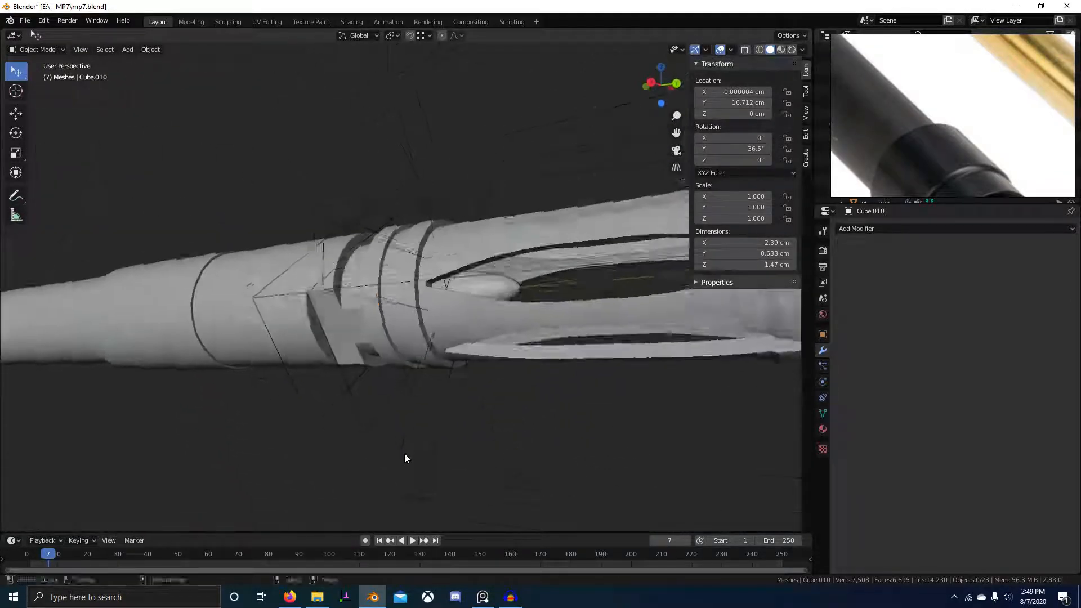
scroll(404, 458, "down", 5)
scroll(1007, 121, "down", 3)
scroll(1011, 122, "up", 3)
scroll(994, 113, "up", 2)
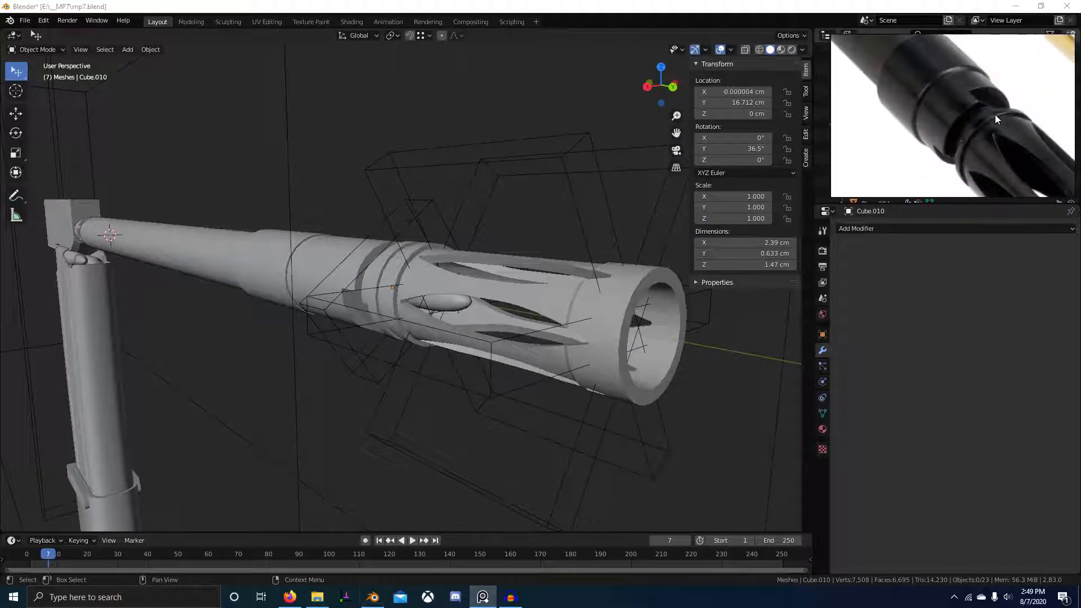
scroll(995, 113, "up", 1)
- Scale the cutter's geometry down in Edit Mode to about 2.09 × 0.554 × 1.29 cm and save the file
middle_click_drag(568, 287, 488, 251)
key("Tab")
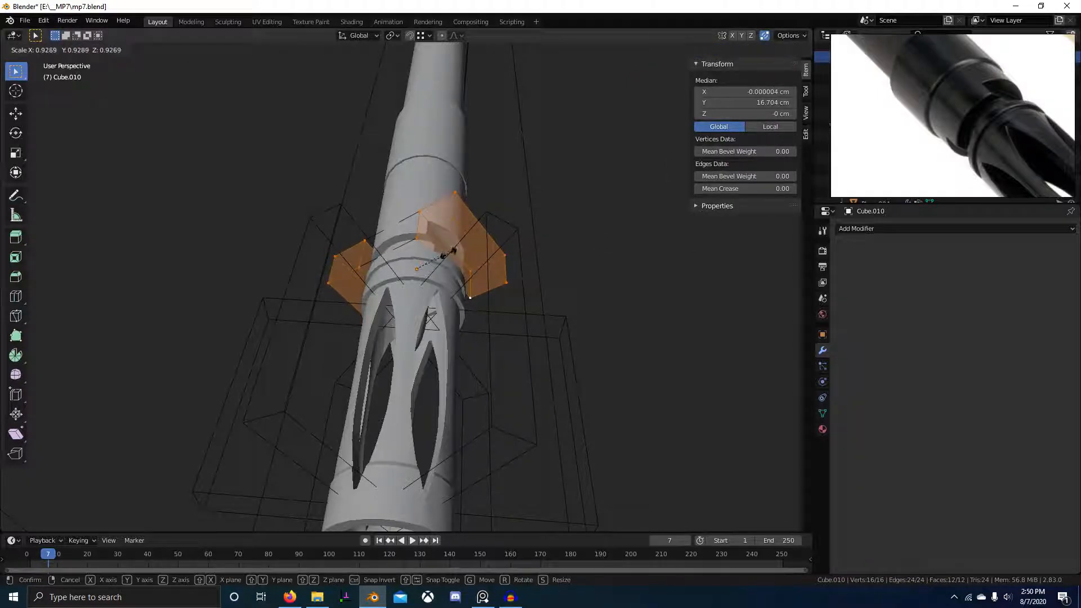
middle_click_drag(451, 254, 498, 254)
left_click(408, 280)
middle_click_drag(408, 280, 426, 337)
key("s")
key("Tab")
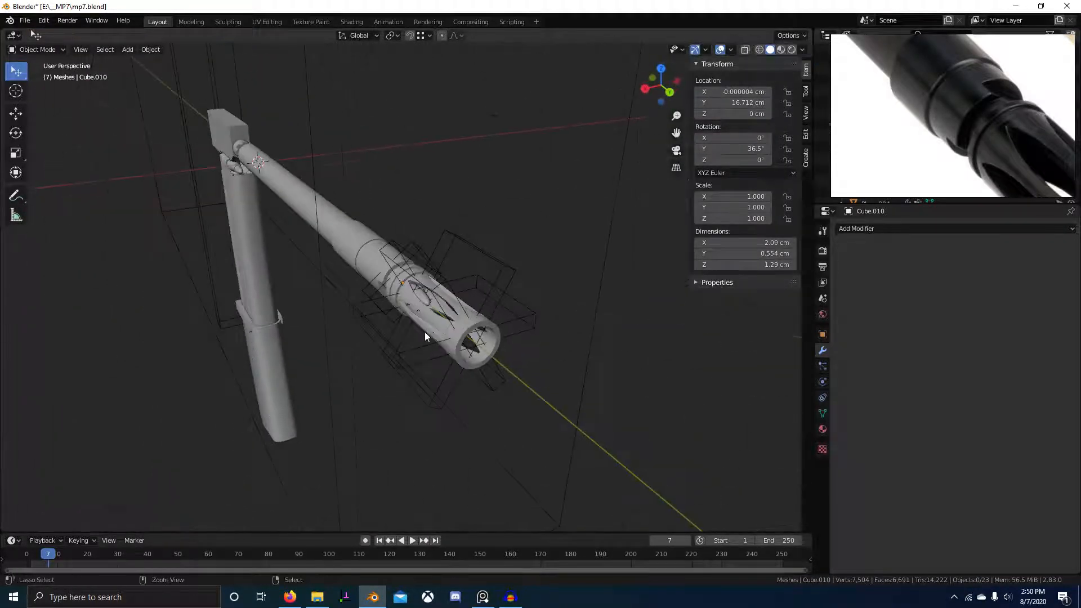
key("ctrl+s")
- Compare the barrel, flash hider and magazine with the right-side reference image in orthographic view
scroll(424, 332, "down", 1)
middle_click_drag(333, 366, 423, 334)
key("KP_3")
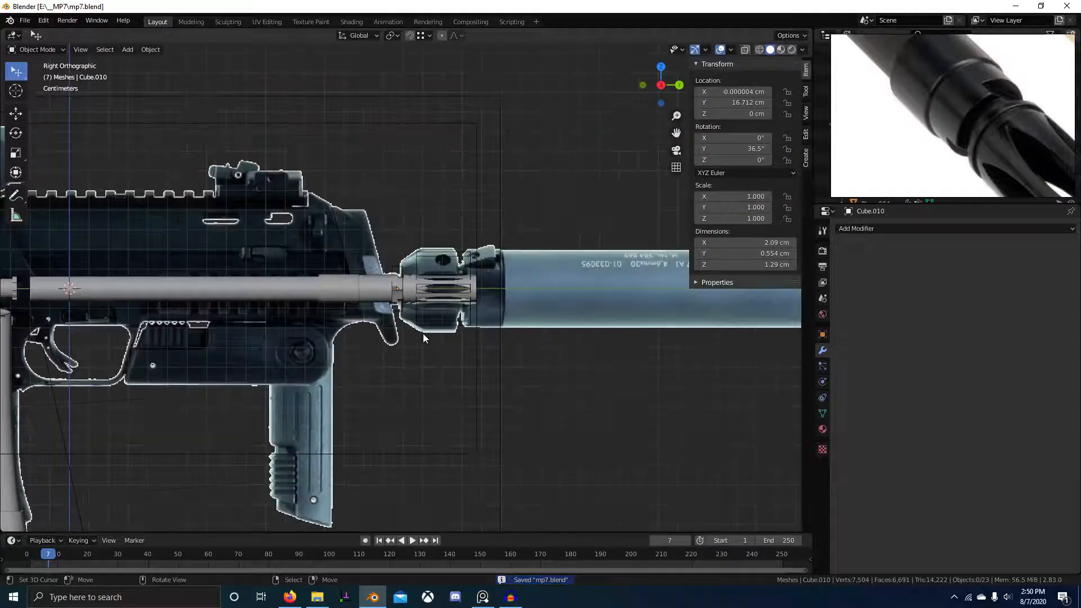
middle_click_drag(474, 363, 628, 363, "shift")
mouse_move(317, 315)
middle_mouse_down("shift")
mouse_move(369, 393)
mouse_move(504, 407)
mouse_move(579, 338)
mouse_move(316, 303)
middle_mouse_up("shift")
middle_click_drag(631, 341, 534, 363, "shift")
scroll(480, 307, "up", 2)
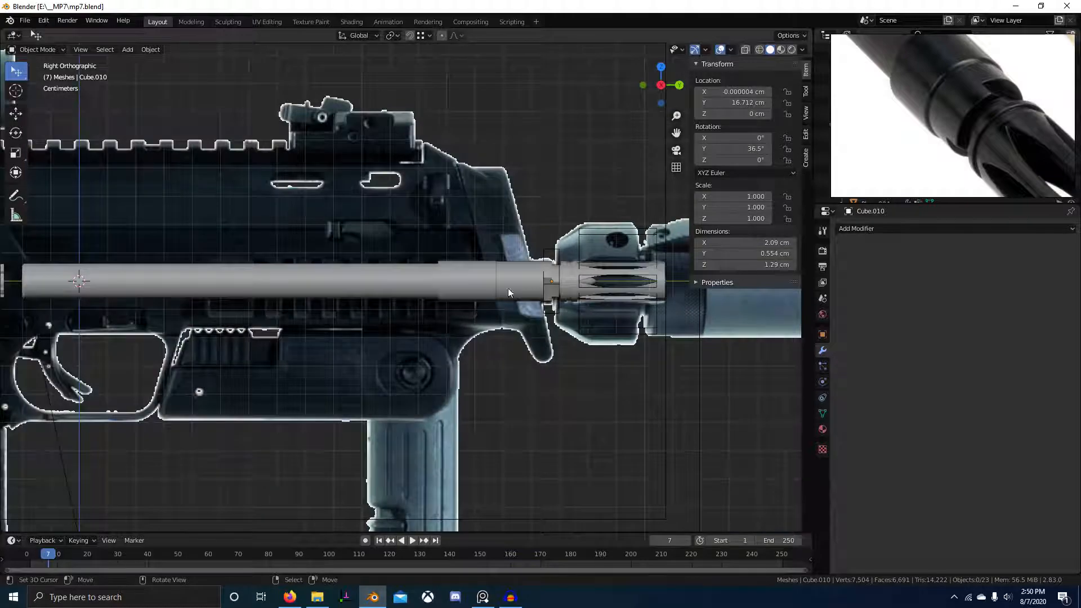
scroll(568, 314, "down", 5)
scroll(495, 299, "up", 5)
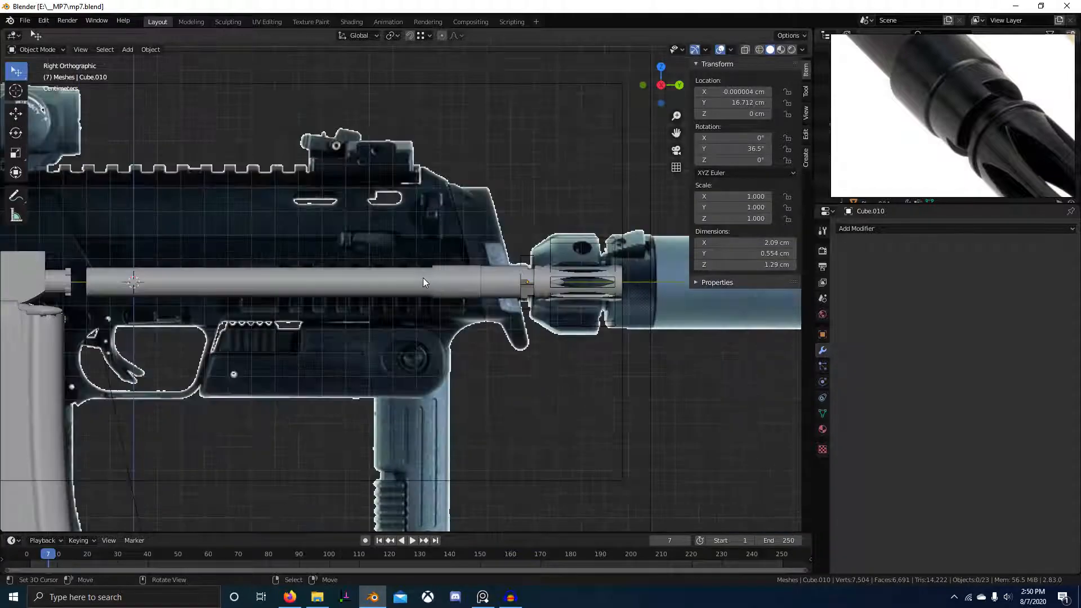
middle_click_drag(368, 333, 591, 360, "shift")
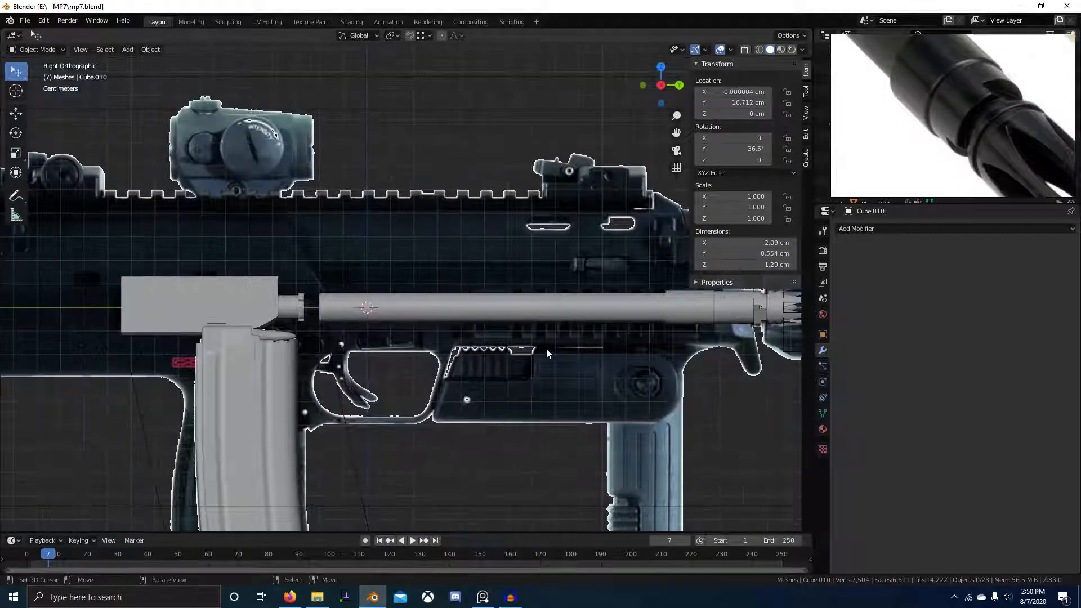
- Examine the receiver, handguard and grip on the left-side reference image with the model in wireframe
key("ctrl+KP_3")
middle_click_drag(478, 315, 649, 327, "shift")
key("shift+z")
middle_click_drag(337, 343, 413, 343, "shift")
scroll(356, 323, "up", 4)
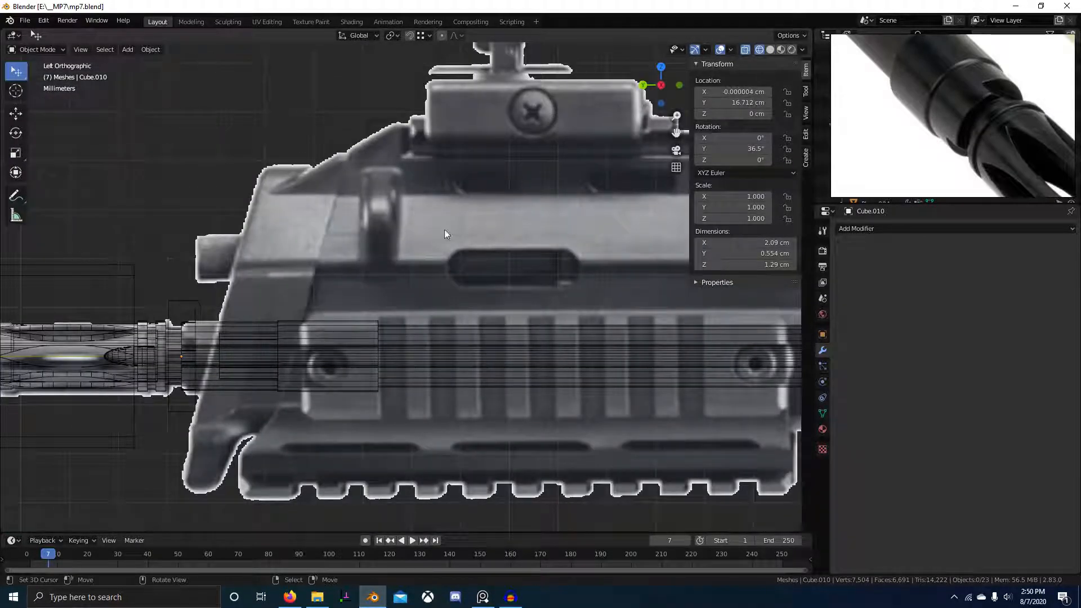
scroll(444, 234, "down", 4)
scroll(450, 419, "up", 3)
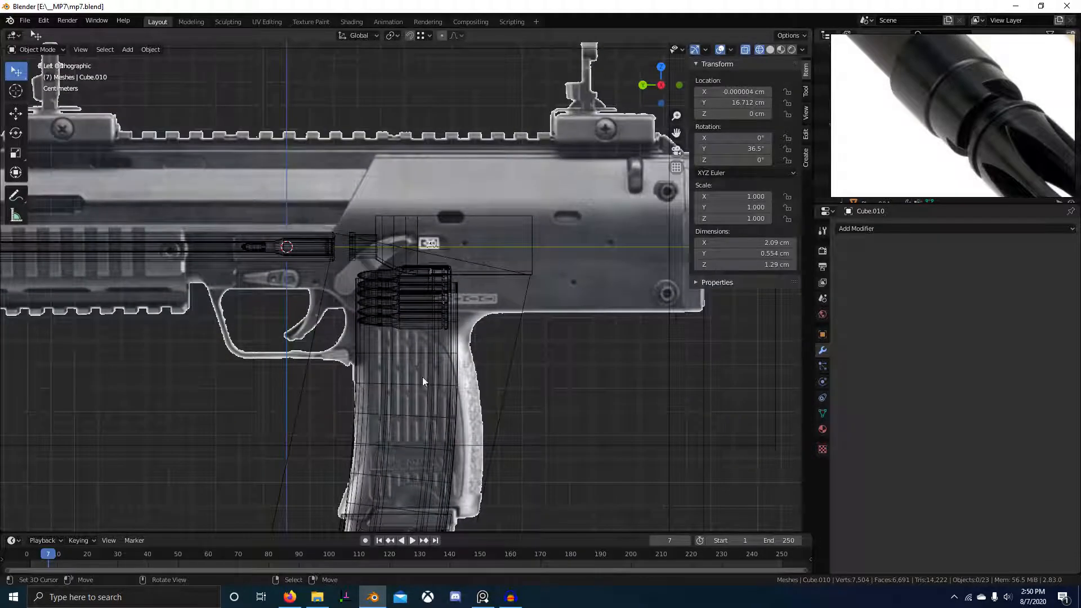
middle_click_drag(431, 400, 530, 422, "shift")
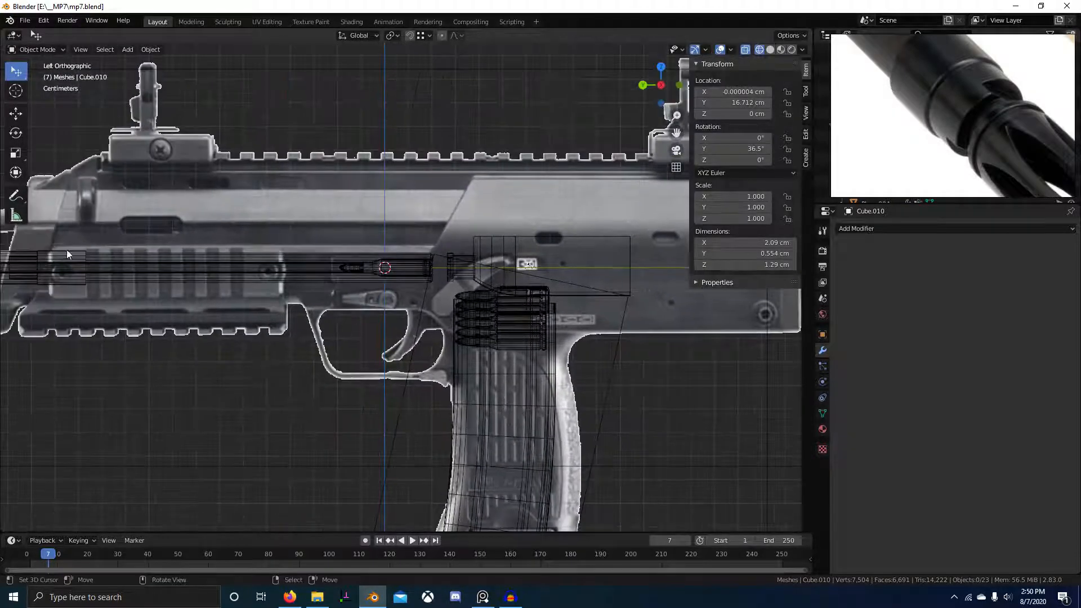
scroll(417, 219, "down", 2)
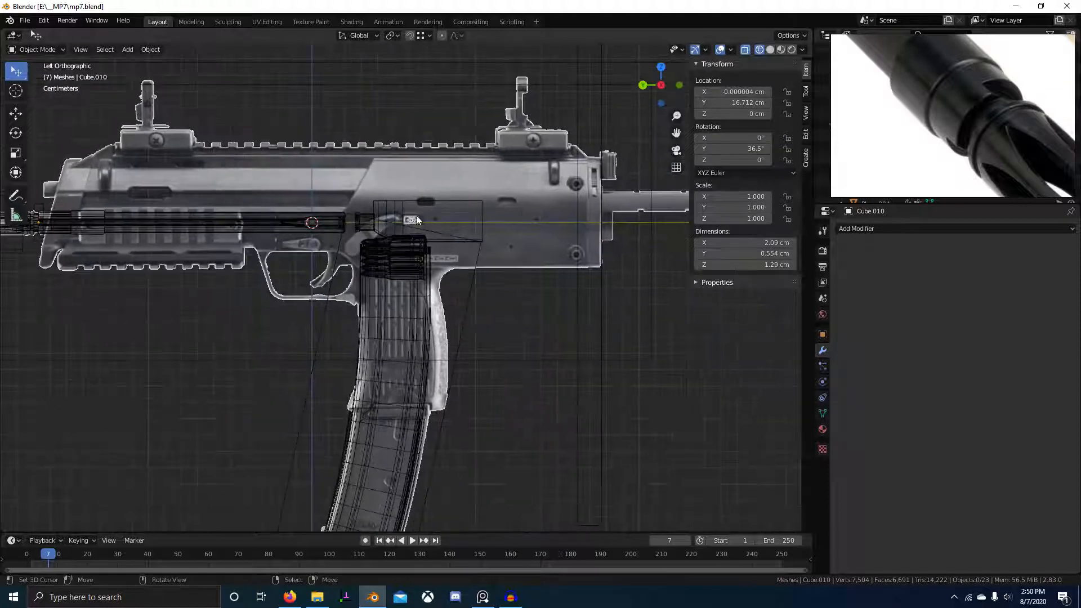
- Add a 200 cm plane at the world origin and rotate its geometry 90° around global Y in Edit Mode
key("shift+a")
mouse_move(460, 290)
left_click(500, 296)
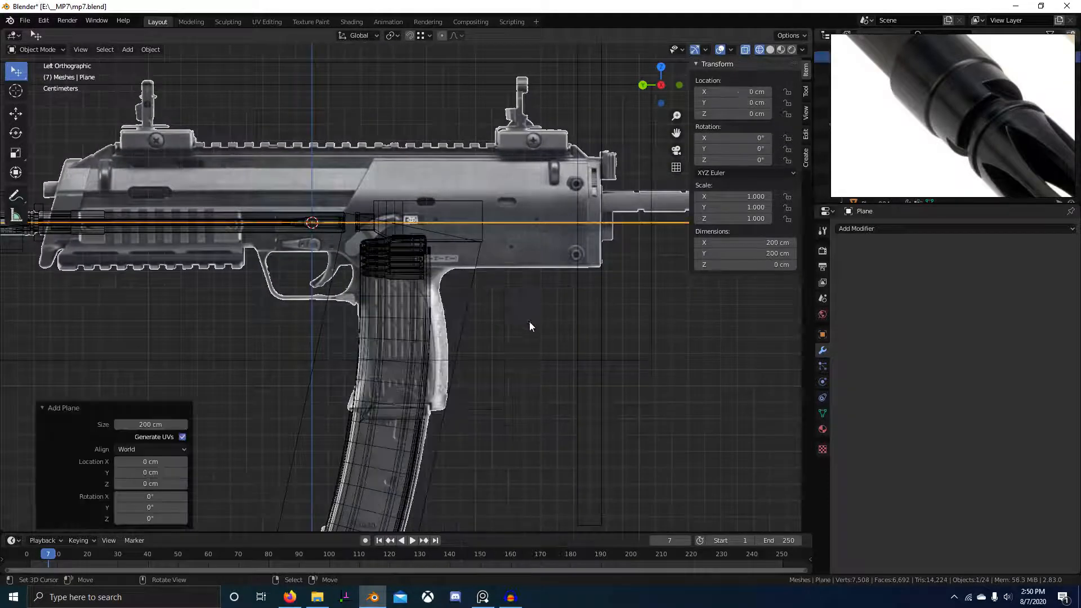
scroll(514, 326, "down", 4)
key("Tab")
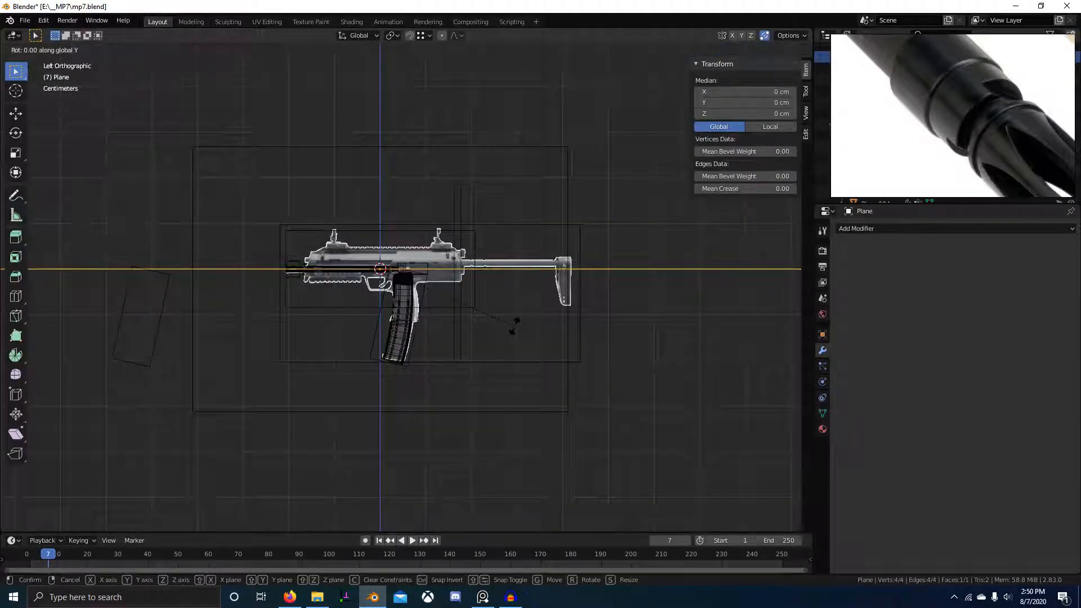
type("90")
key("Return")
- Scale the plane down to a small square and move it about -8.397 cm along Y and -8.879 cm along Z onto the grip's rear edge
key("s")
left_click(399, 282)
key("s")
left_click(417, 294)
scroll(406, 287, "up", 7)
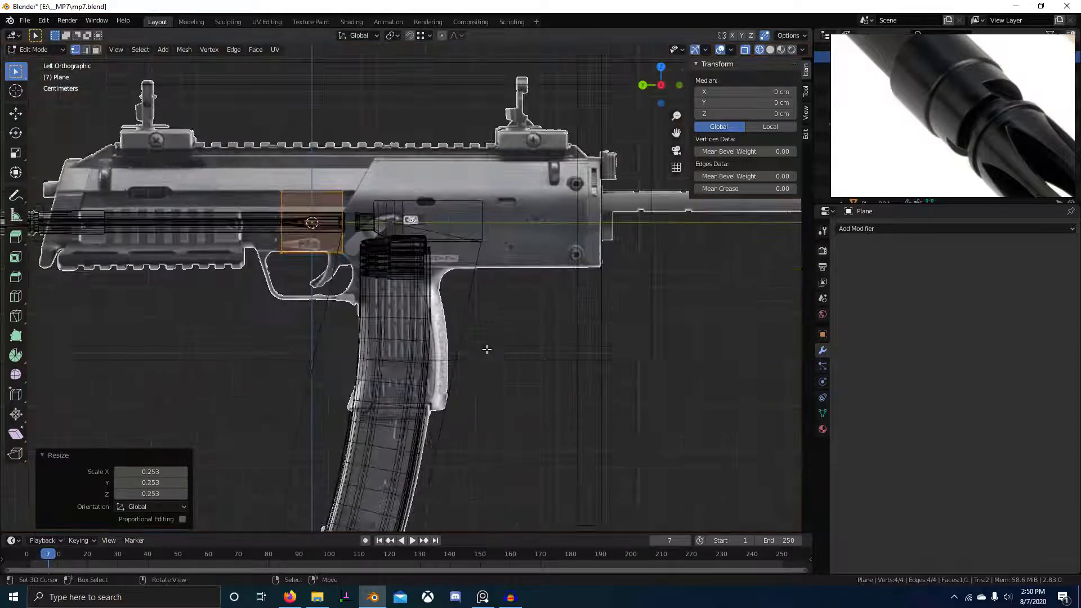
scroll(536, 443, "up", 4)
middle_click_drag(507, 407, 447, 297, "shift")
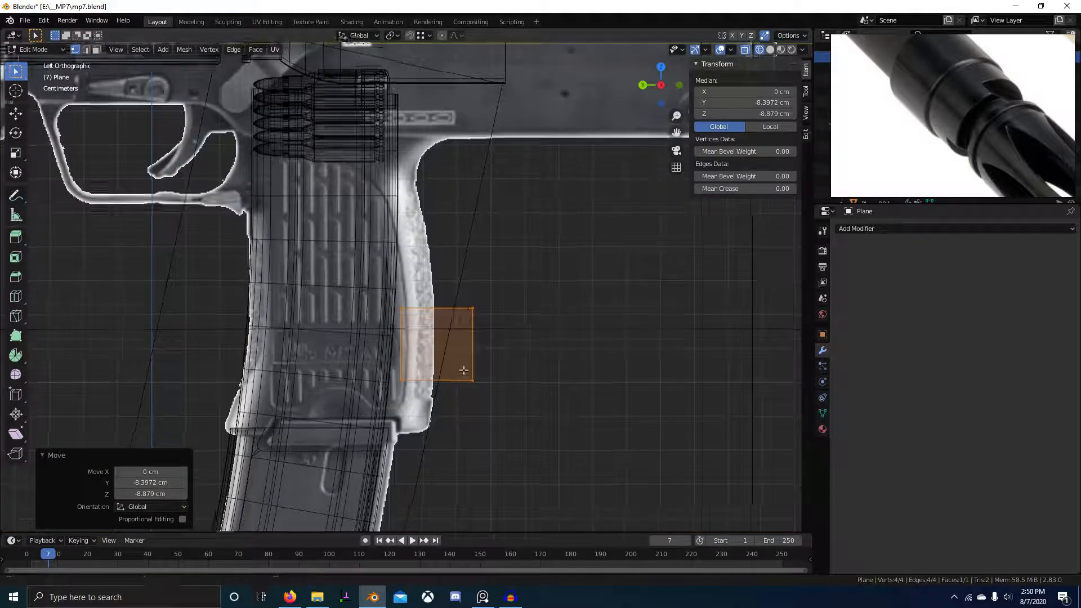
- Find a side photo of the gun on the reference board and examine its grip's lower end up close
middle_click_drag(480, 371, 487, 328, "shift")
scroll(1049, 136, "down", 4)
scroll(1049, 135, "down", 6)
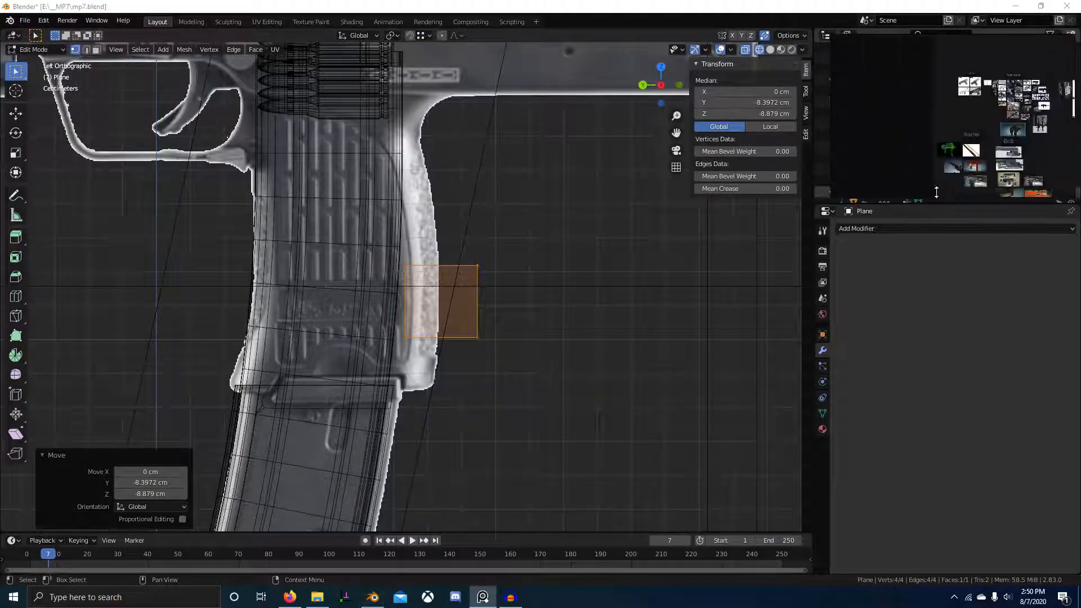
scroll(991, 104, "up", 8)
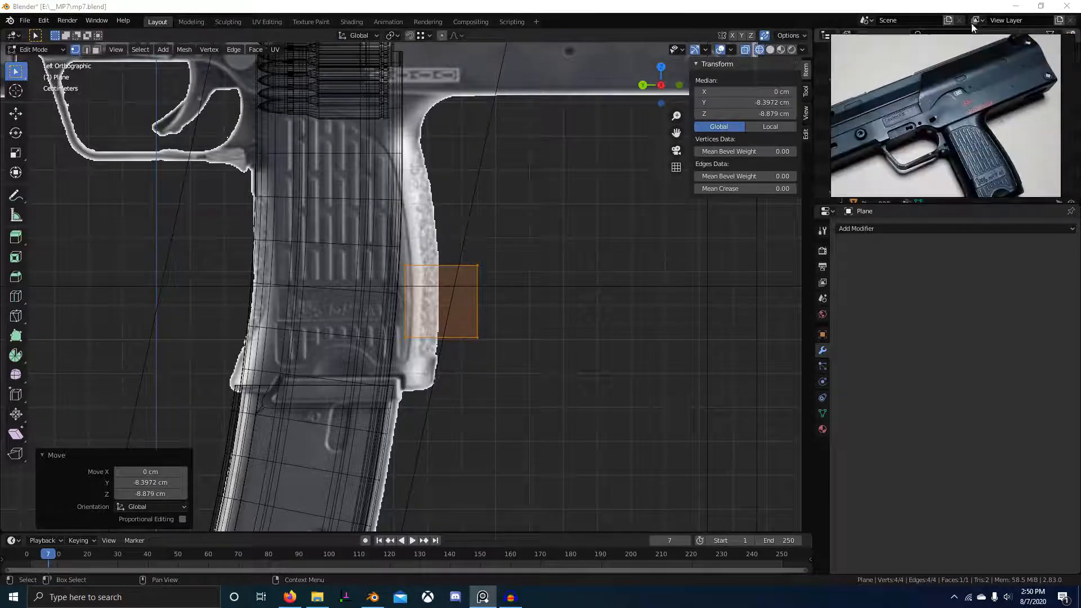
middle_click_drag(991, 86, 985, 64)
middle_click_drag(968, 150, 965, 78)
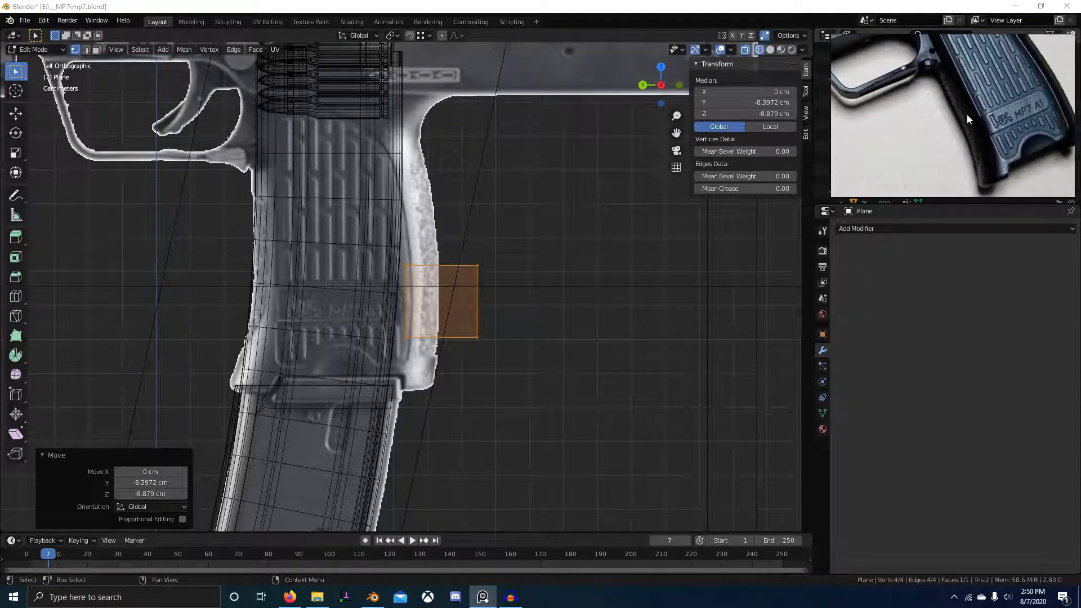
scroll(967, 115, "down", 1)
middle_click_drag(973, 131, 978, 172)
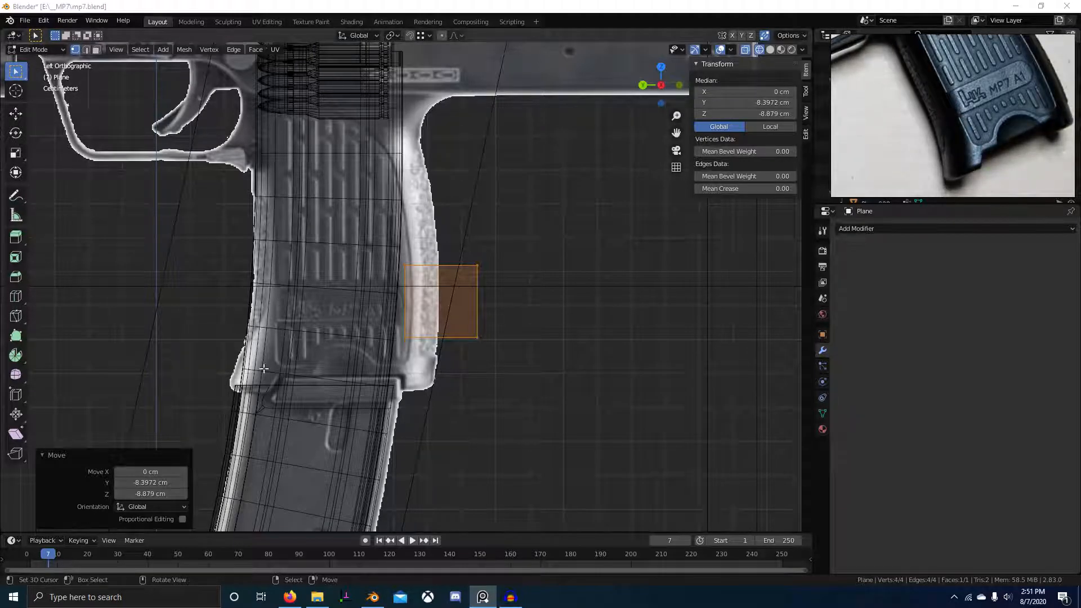
- Move the whole plane along global Y onto the grip's front edge, 5.4271 cm plus a small further adjustment
right_click_drag(450, 270, 456, 270)
key("ctrl+z")
key("a")
key("g")
key("y")
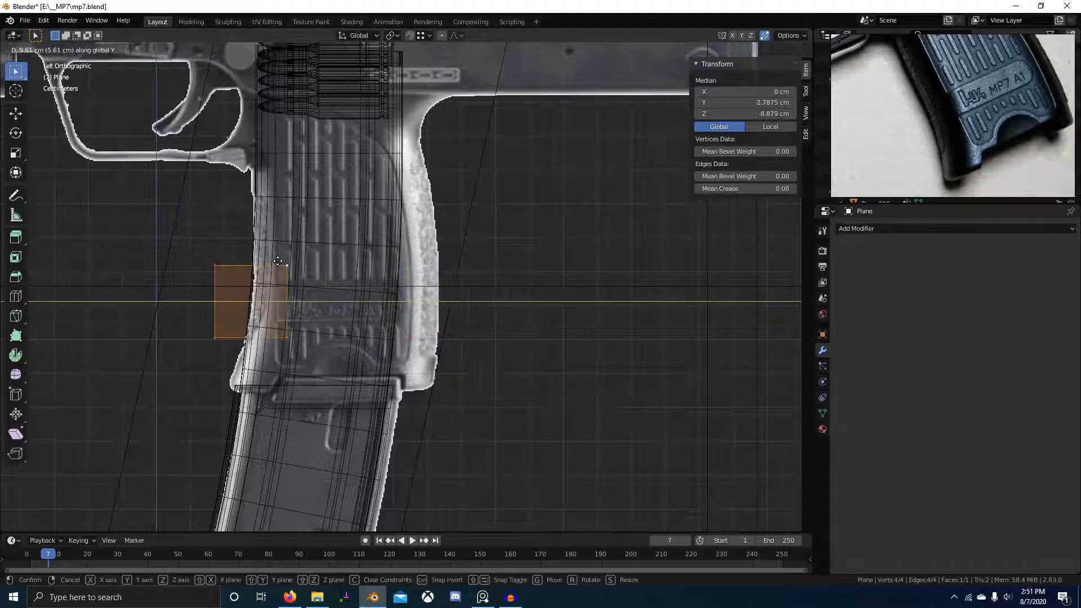
left_click(283, 261)
scroll(452, 257, "up", 4)
middle_click_drag(301, 255, 507, 262, "shift")
key("g")
key("y")
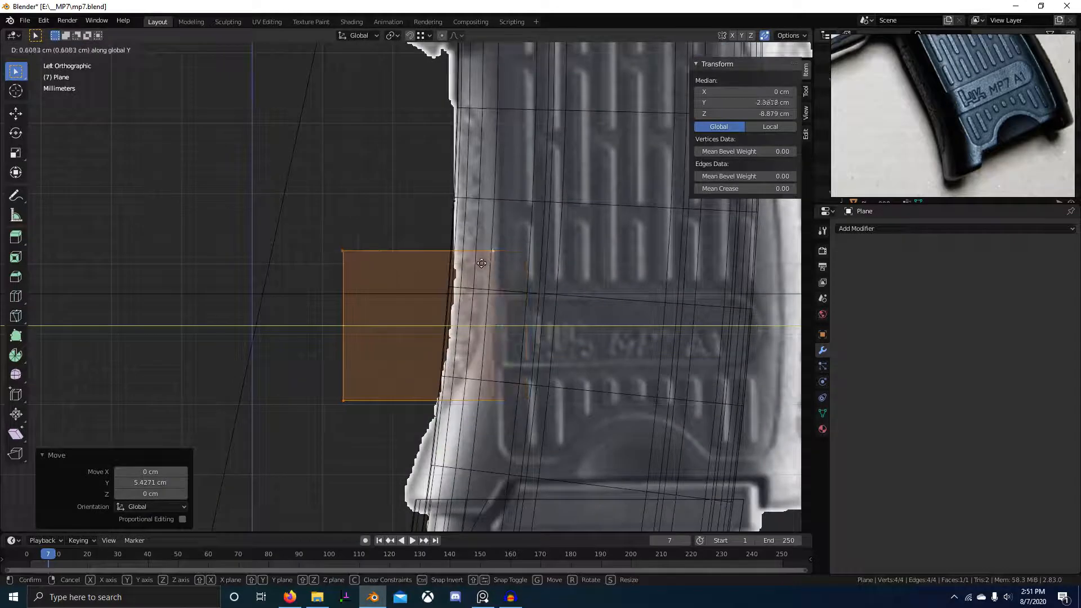
left_click(489, 263)
- Move the plane's front edge -1.4167 cm along Y to the grip's front outline, leaving nothing selected
right_click(353, 251)
right_click(355, 399, "shift")
key("g")
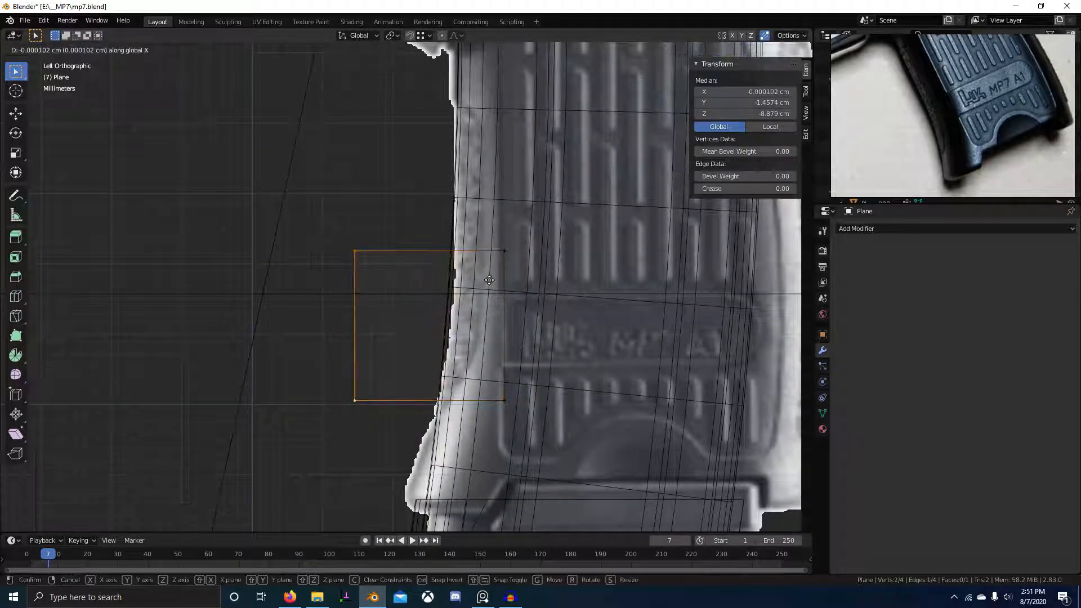
key("y")
left_click(584, 277)
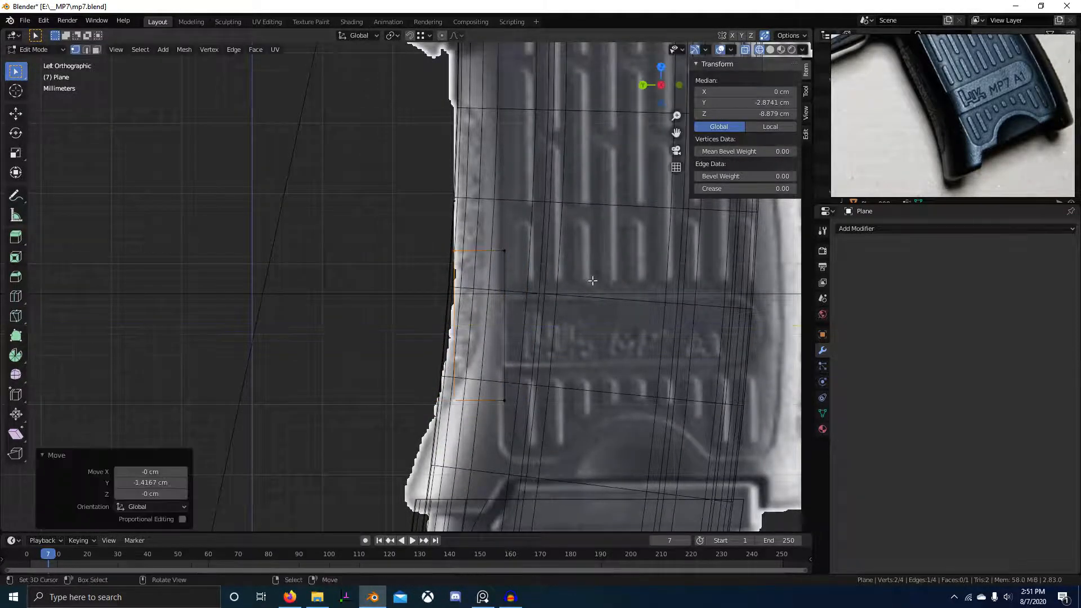
scroll(584, 277, "down", 6)
key("alt+a")
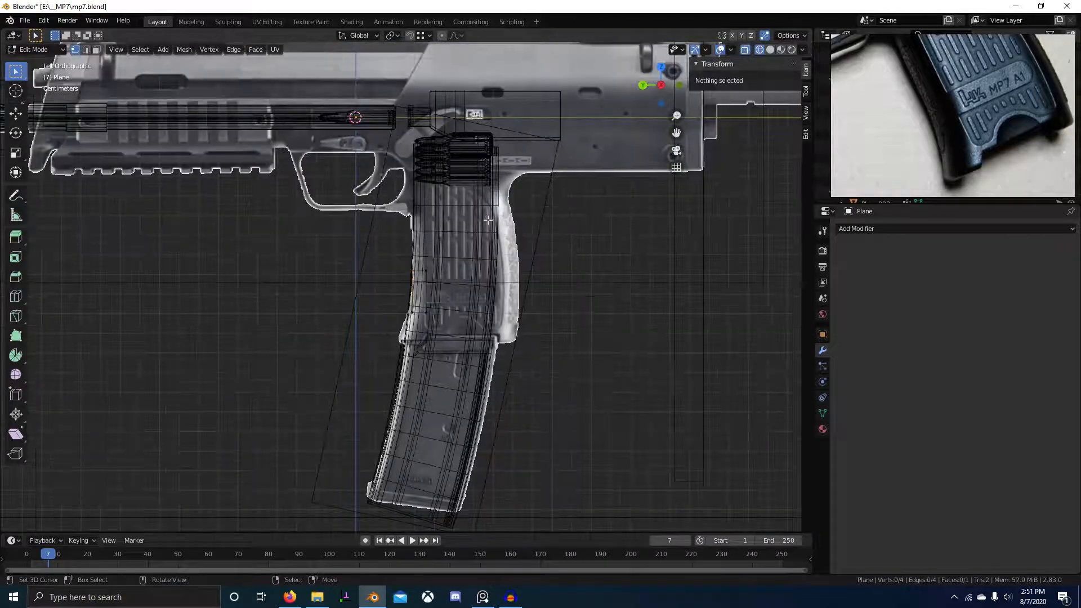
- Compare the magazine and the plane's front edge with the left and right reference images in solid and wireframe shading
scroll(473, 316, "up", 4)
key("shift+z")
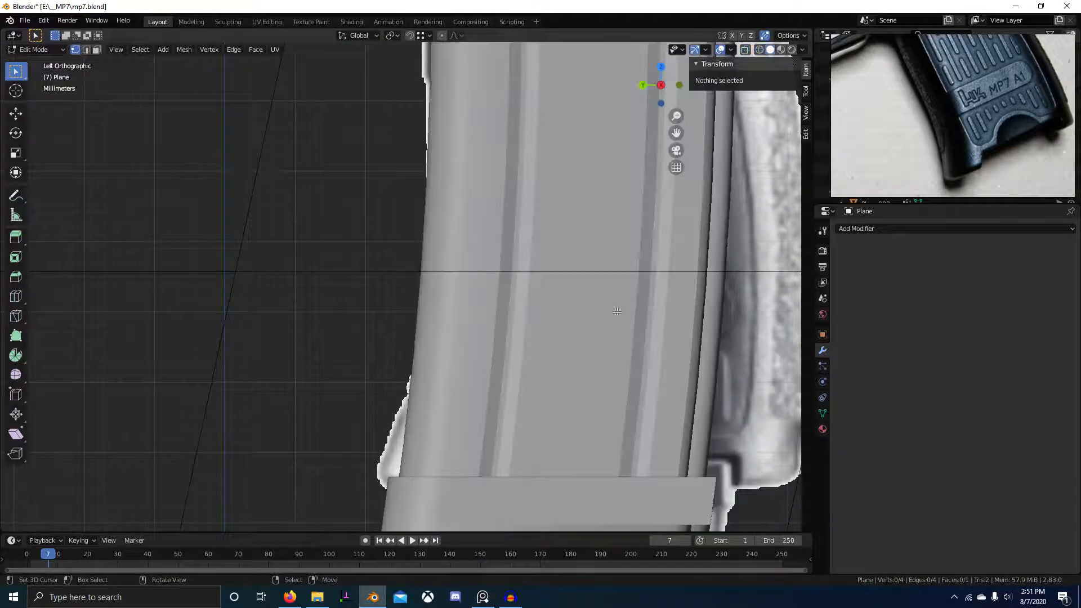
scroll(517, 294, "down", 5)
key("ctrl+KP_3")
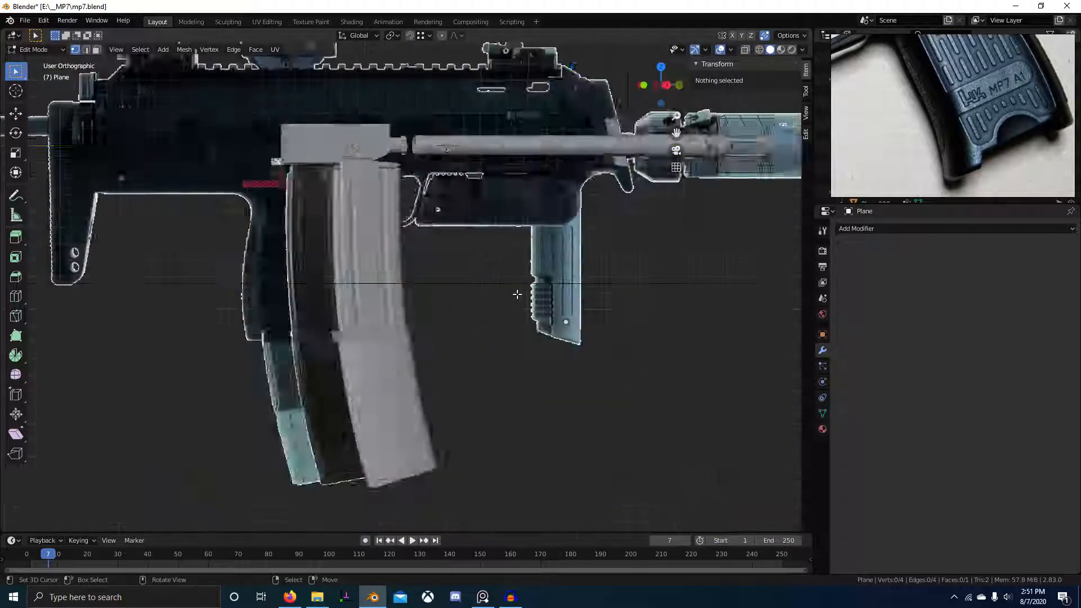
key("a")
key("shift+z")
scroll(444, 284, "up", 7)
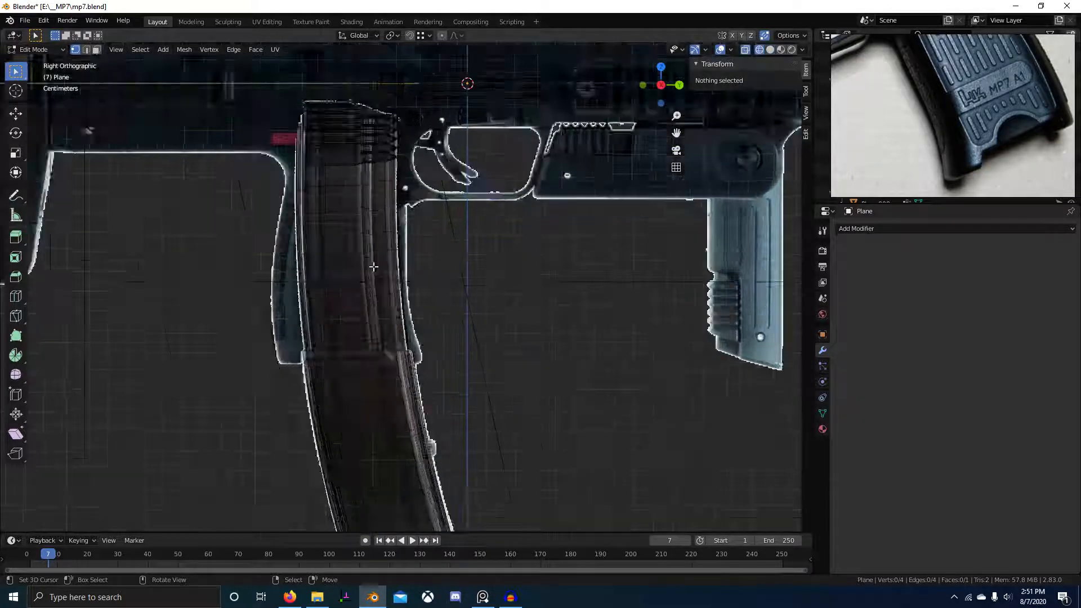
left_click(477, 285)
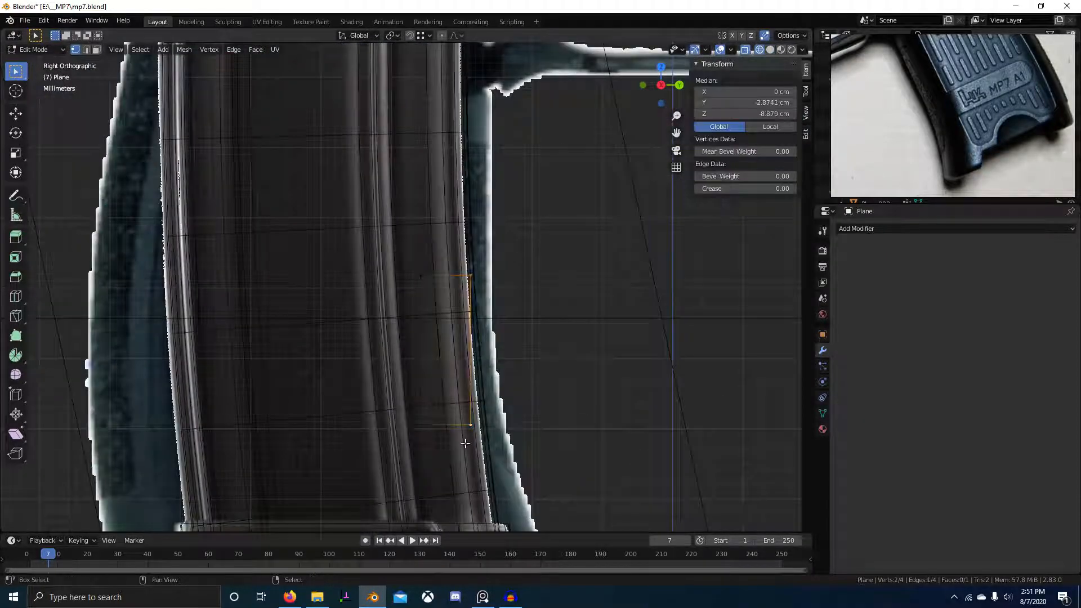
scroll(465, 444, "down", 10)
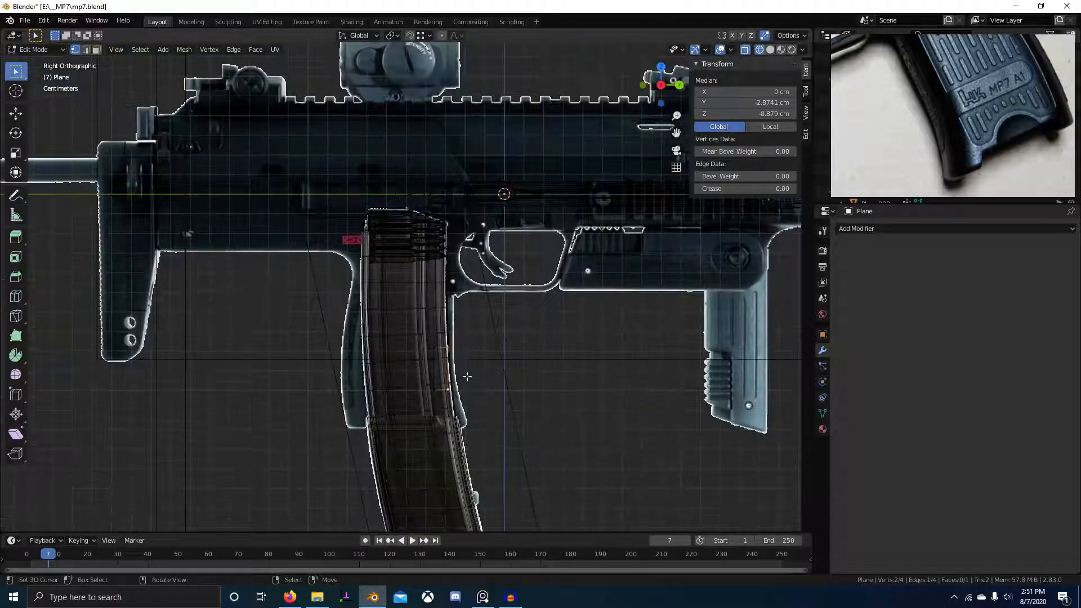
middle_click_drag(451, 446, 443, 431, "shift")
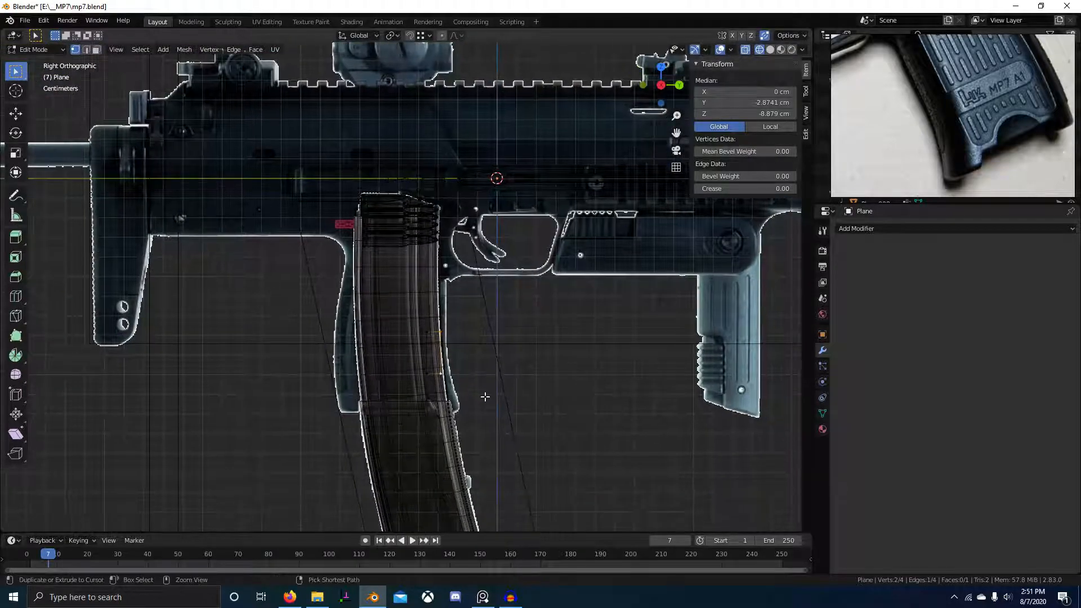
- Leave Edit Mode, add a new 200 cm plane at the world origin and rotate it 90° around global Y
key("ctrl+KP_3")
key("Tab")
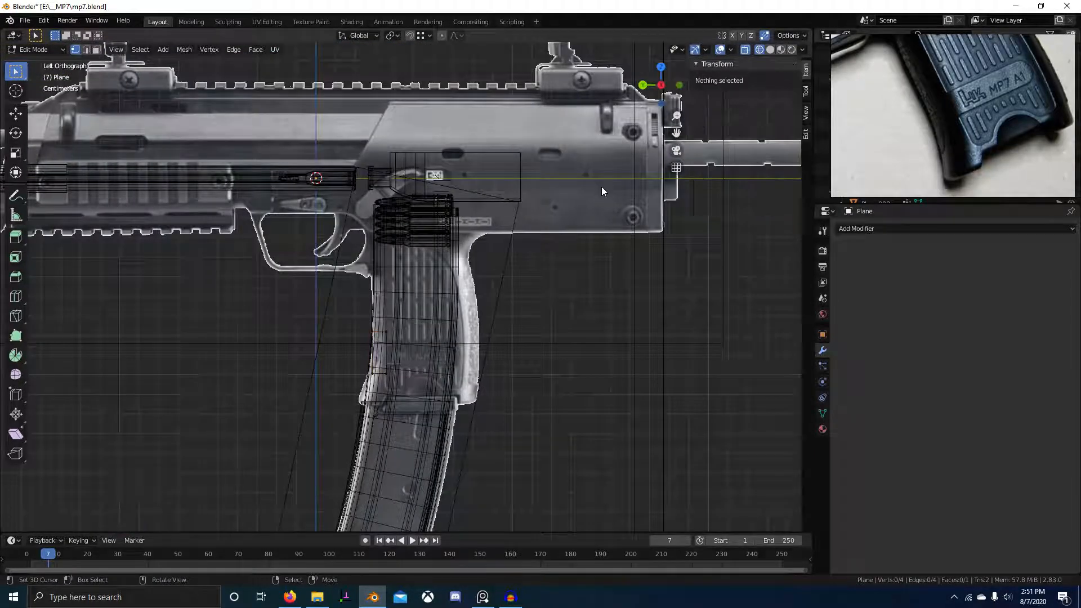
left_click(552, 264)
left_click(388, 346)
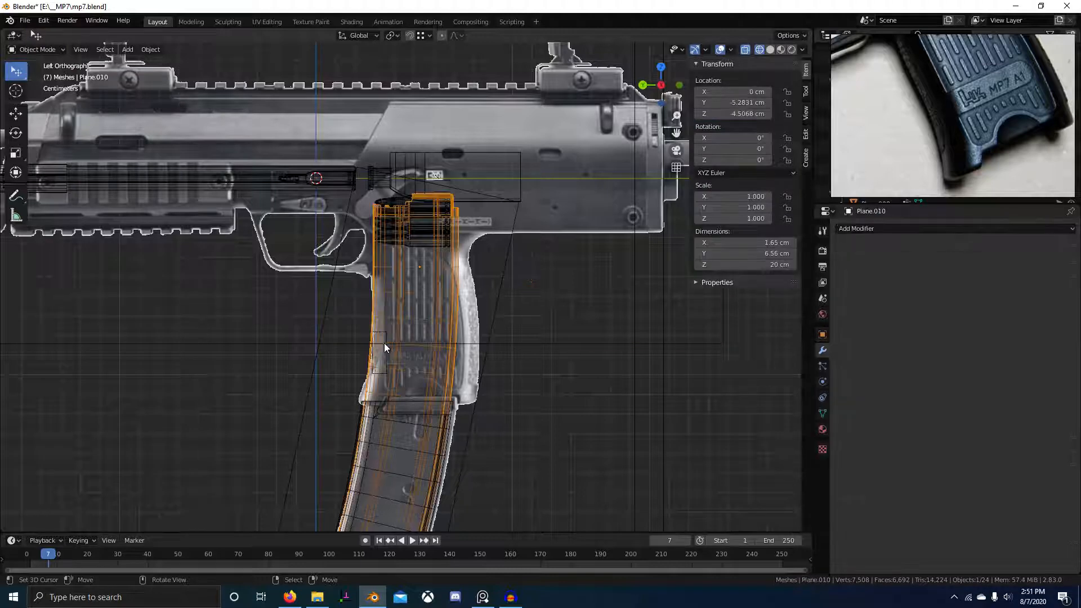
left_click(383, 349)
key("KP_Decimal")
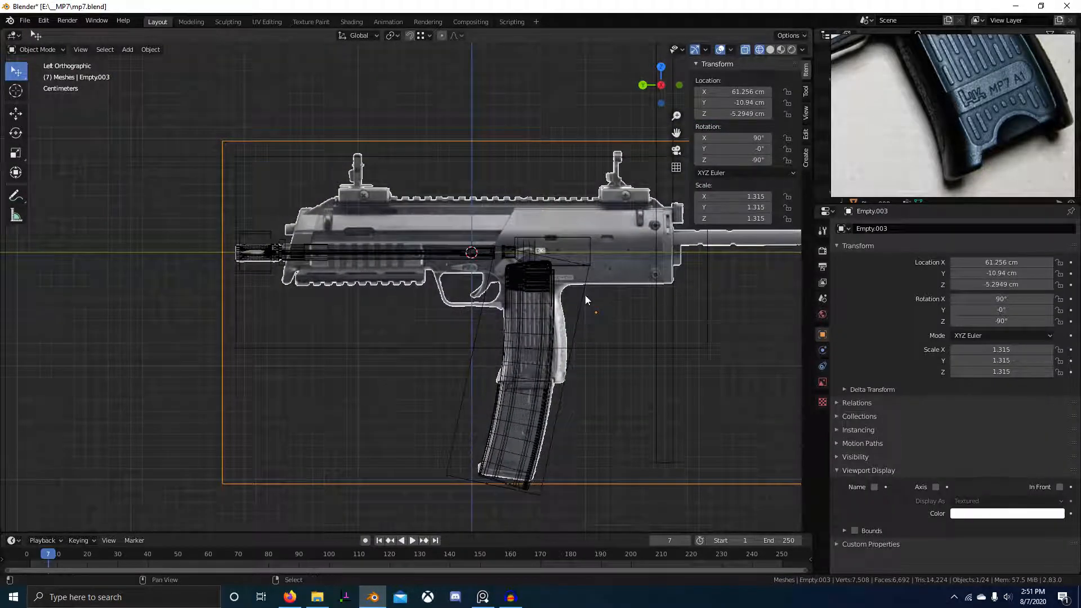
key("shift+a")
mouse_move(418, 292)
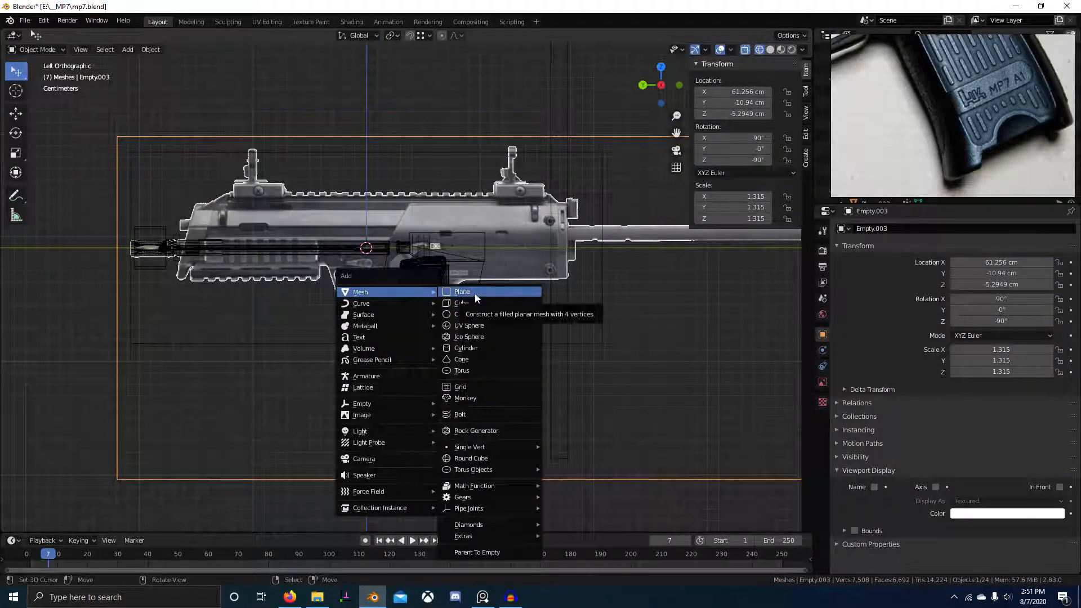
left_click(479, 292)
scroll(589, 359, "down", 2)
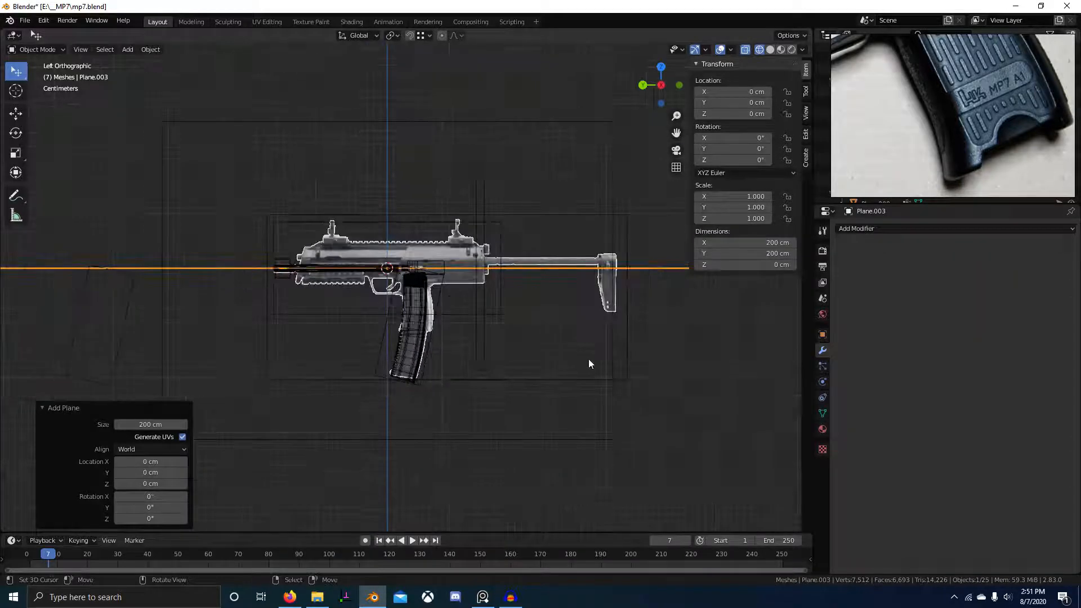
key("r")
left_click(587, 356)
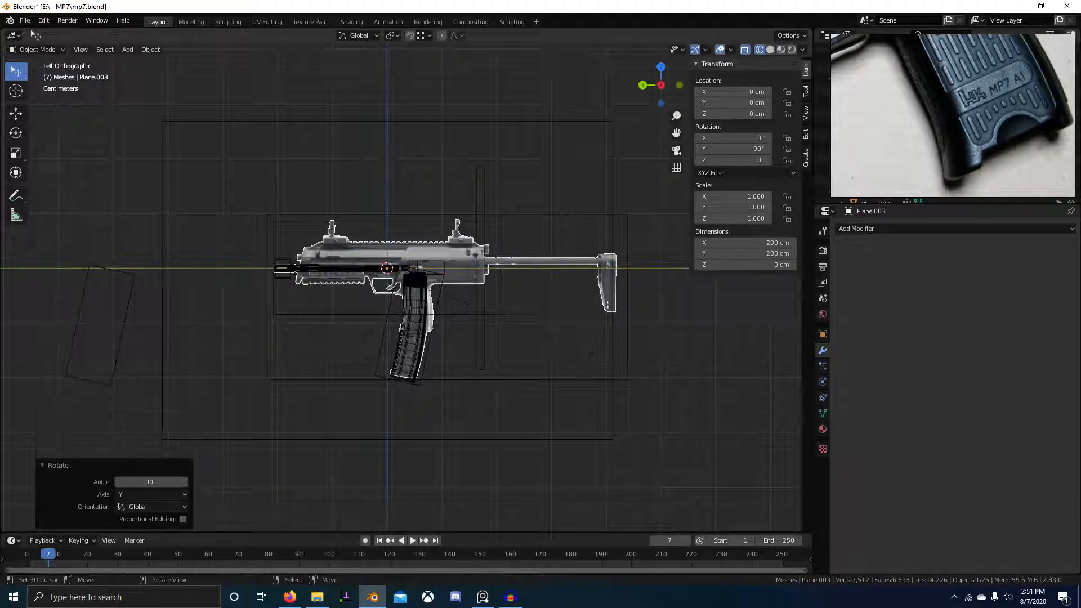
- Scale the new plane down to about 9.06 cm and move it -4.4739 cm along both Y and Z
key("s")
left_click(428, 293)
key("s")
left_click(405, 282)
scroll(451, 359, "up", 6)
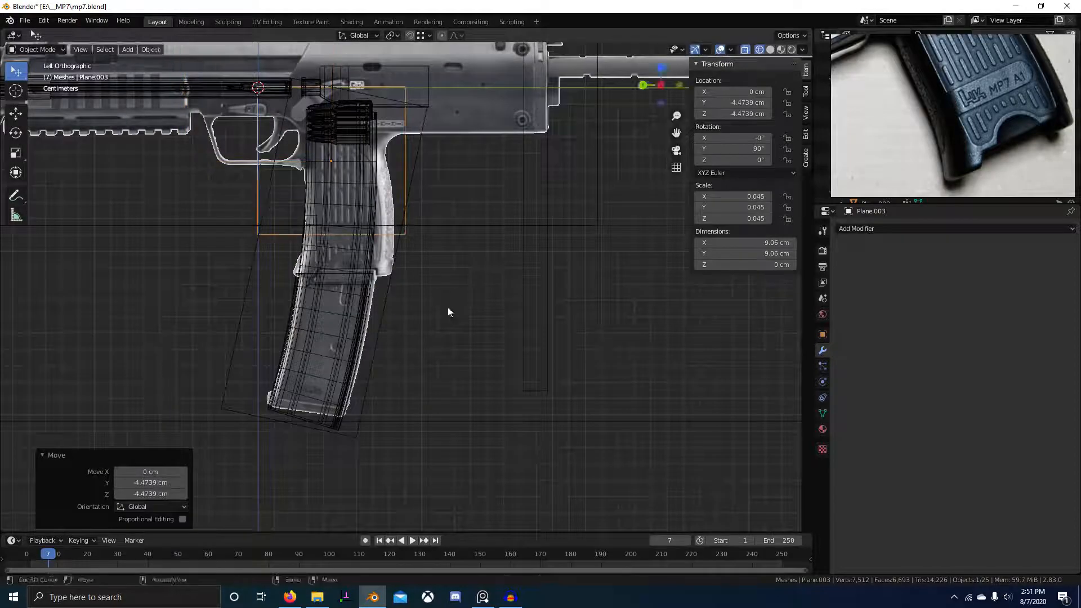
- Scale the plane to about 4.13 cm and place it over the grip's lower part at Y -4.8293 cm, Z -9.2024 cm
scroll(447, 306, "up", 5)
key("s")
left_click(475, 279)
key("g")
left_click(493, 456)
scroll(442, 317, "up", 4)
middle_click_drag(493, 452, 416, 266, "shift")
key("g")
left_click(435, 374)
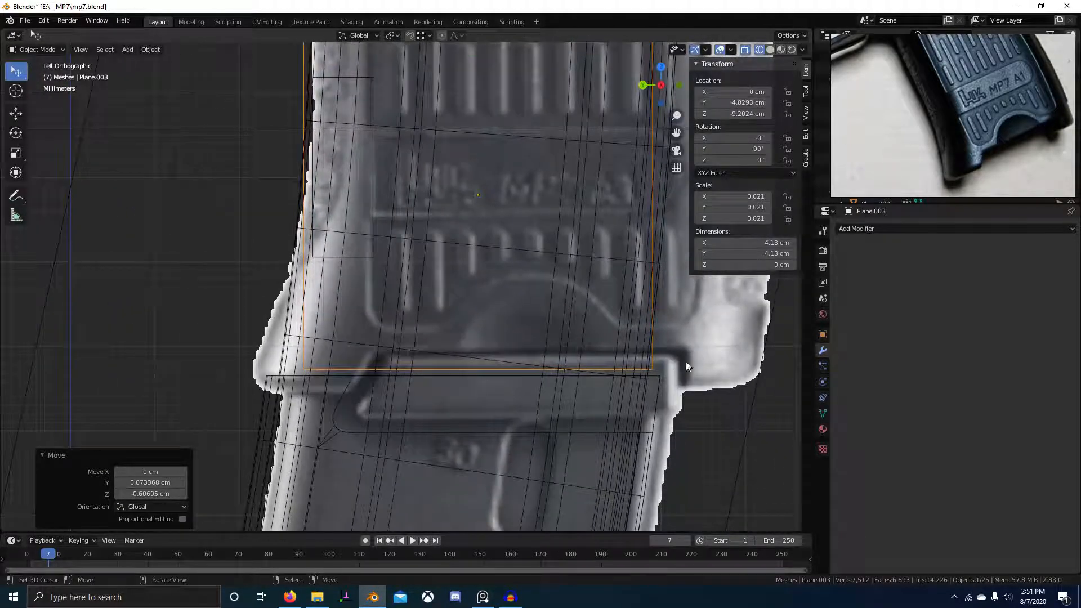
- Move the left-side reference image 0.2201 cm along Y to line it up with the solid magazine model
right_click(705, 354)
key("z")
left_click(720, 498)
key("z")
left_click(735, 373)
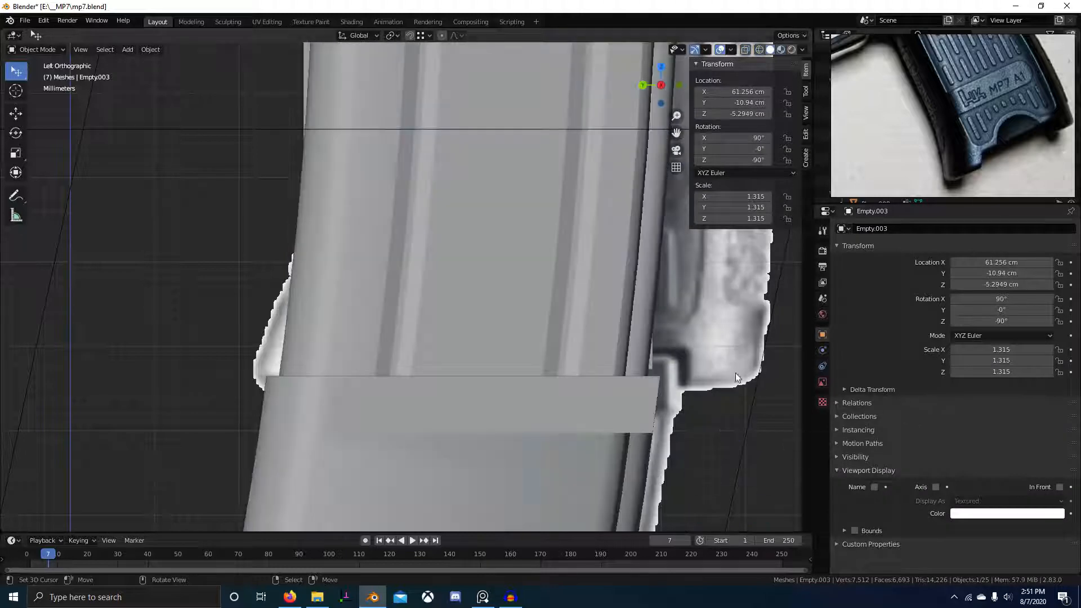
key("g")
key("y")
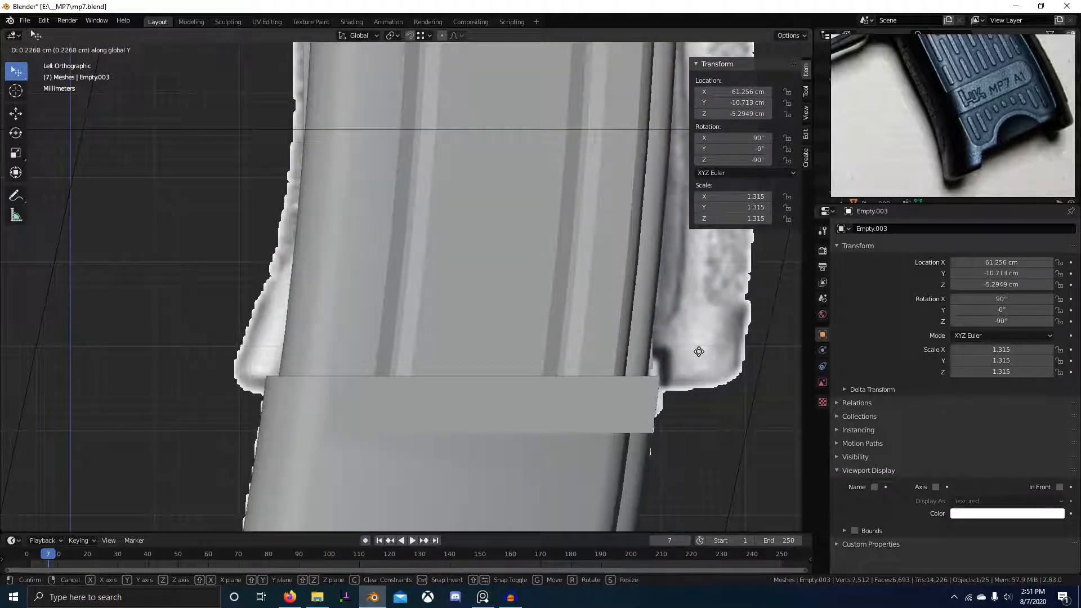
left_click(699, 352)
- Fine-align the reference image with the magazine in wireframe, reaching Y -10.556 cm and Z -5.4737 cm
key("shift+z")
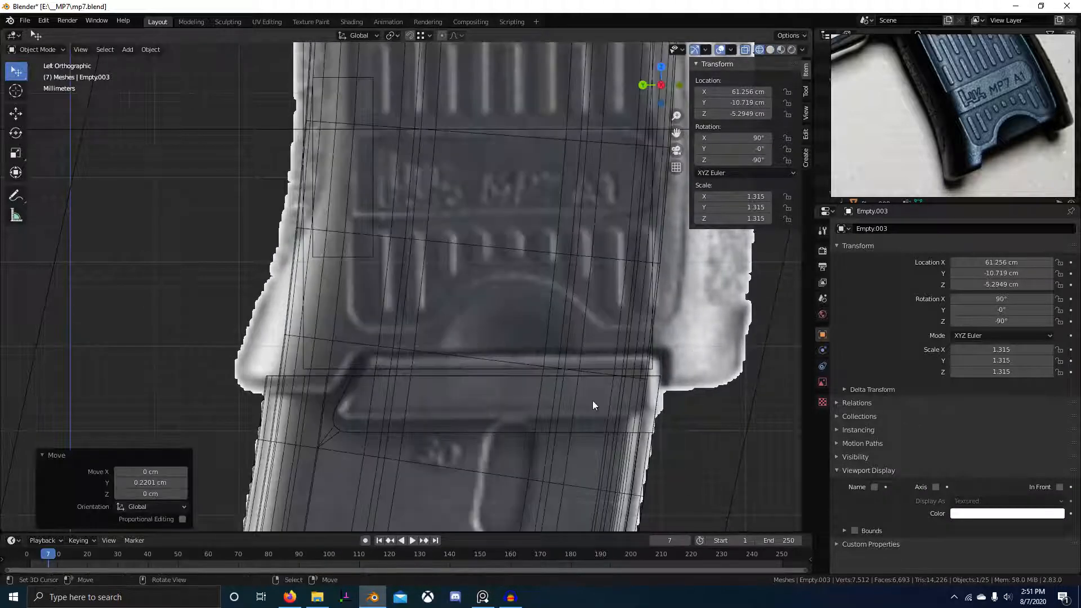
key("g")
key("z")
key("Return")
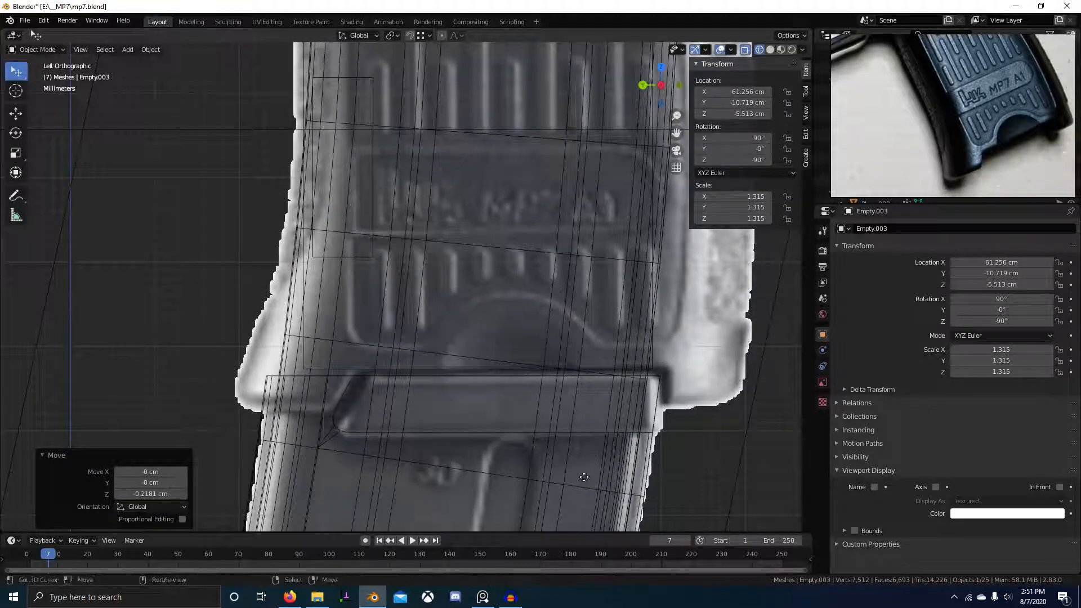
key("g")
key("y")
left_click(466, 434)
key("g")
key("z")
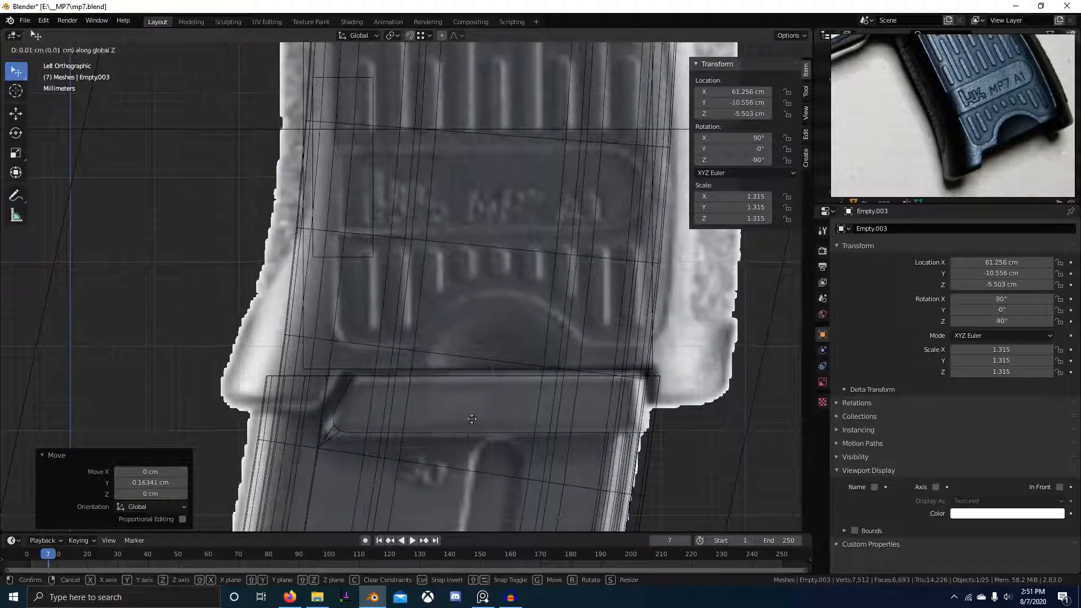
left_click(535, 383)
- Inspect the whole model and the helper boxes around it from angled views in solid shading
scroll(535, 383, "down", 2)
scroll(534, 382, "down", 10)
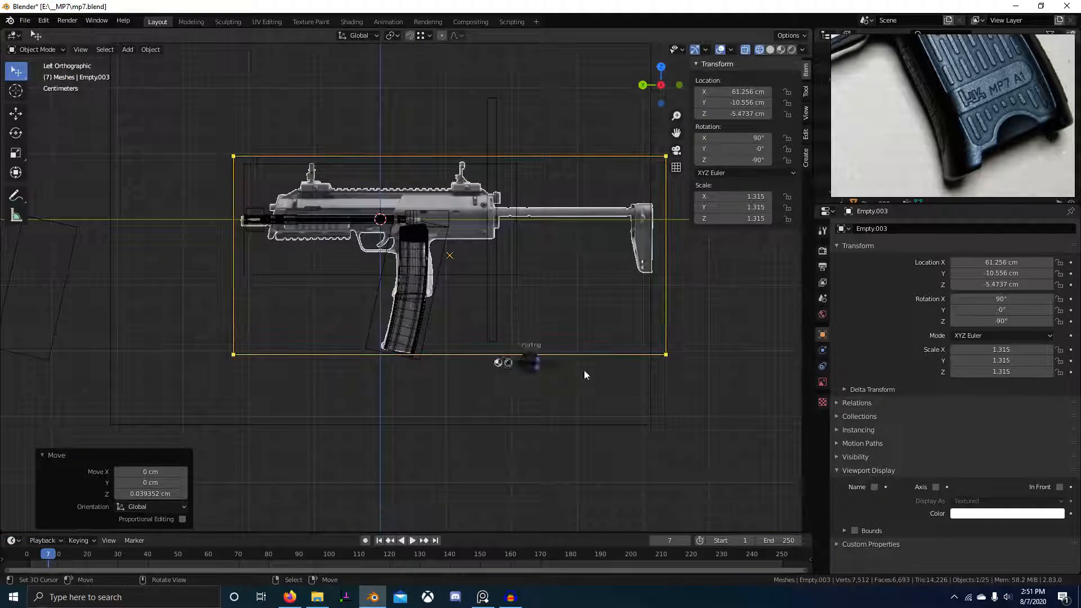
left_click(584, 370)
mouse_move(565, 383)
middle_mouse_down()
mouse_move(527, 400)
mouse_move(467, 314)
mouse_move(410, 316)
middle_mouse_up()
right_click(443, 273)
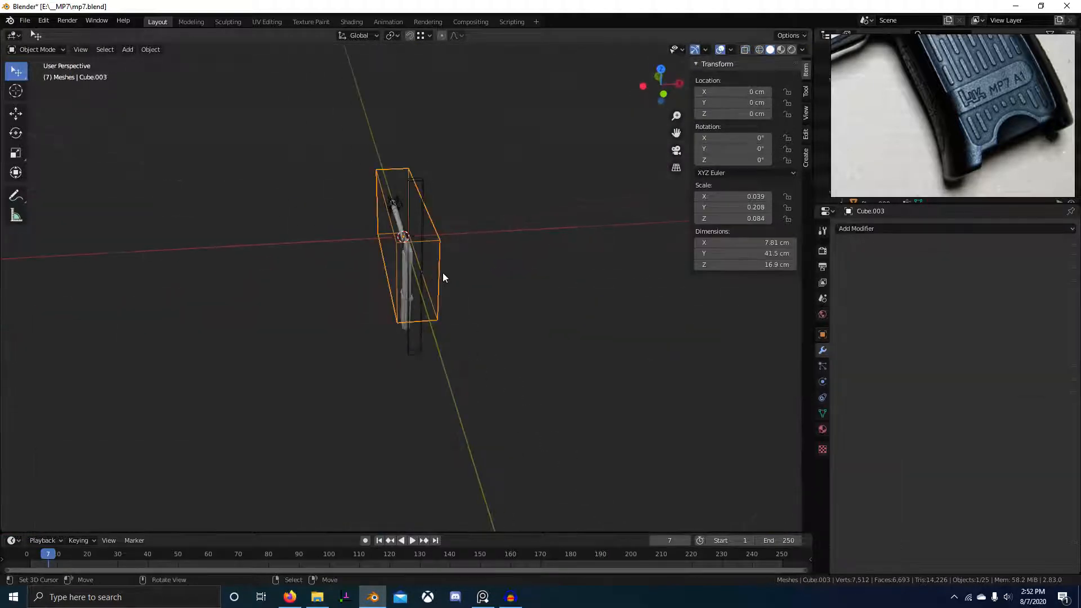
middle_click_drag(443, 272, 544, 316)
key("g")
right_click(535, 270)
right_click(516, 275)
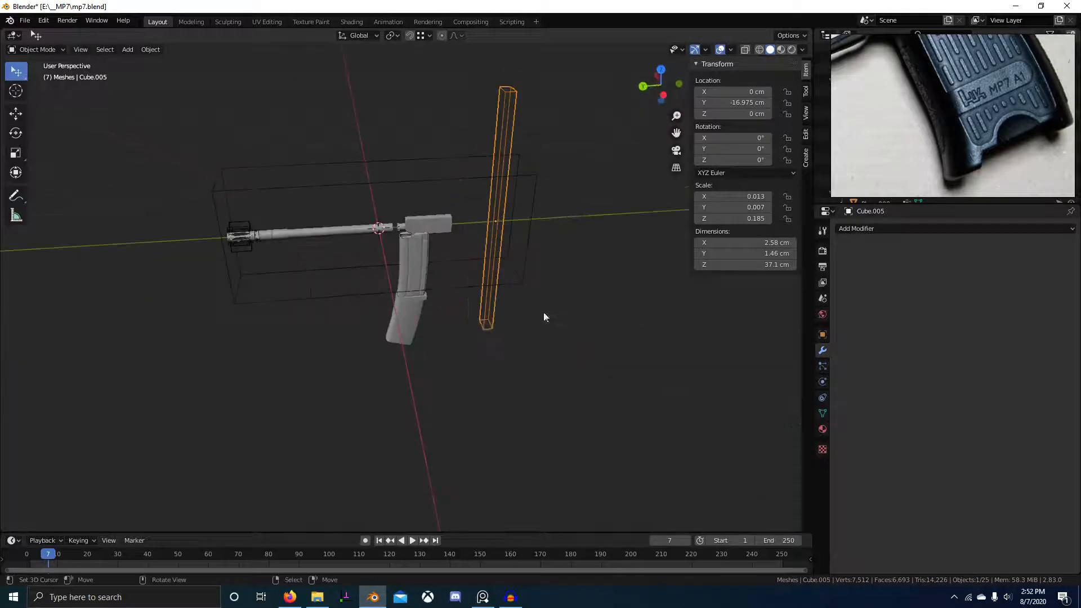
- Move the three-edge Plane.013 mesh 3.0113 cm along Y and -10.229 cm along Z in Edit Mode, onto the grip
right_click(457, 313)
key("KP_3")
key("ctrl+KP_3")
key("Tab")
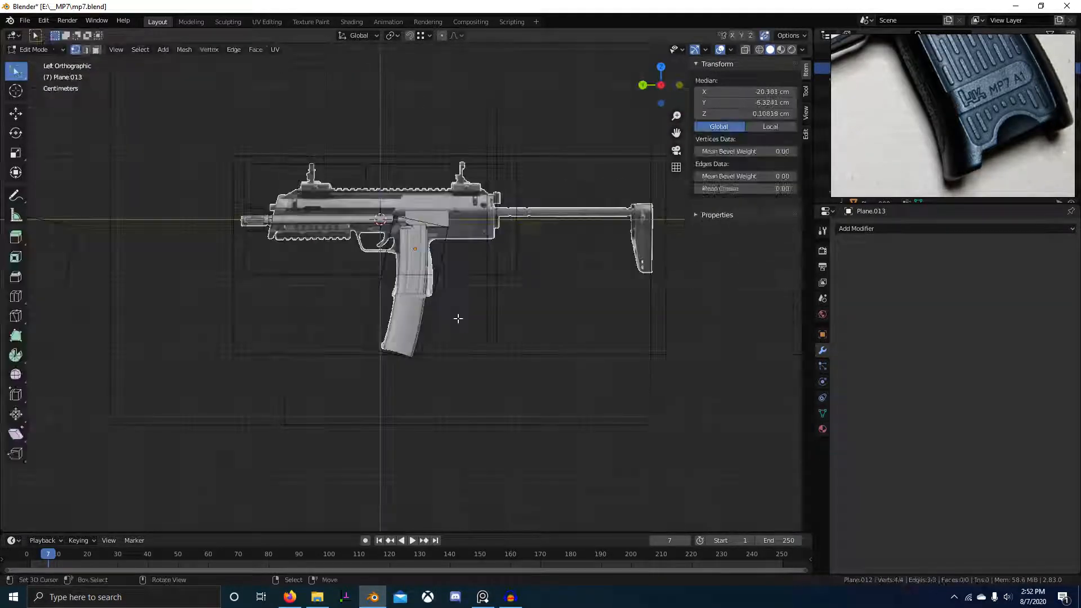
scroll(458, 318, "up", 5)
key("z")
scroll(526, 249, "up", 2)
key("g")
left_click(430, 439)
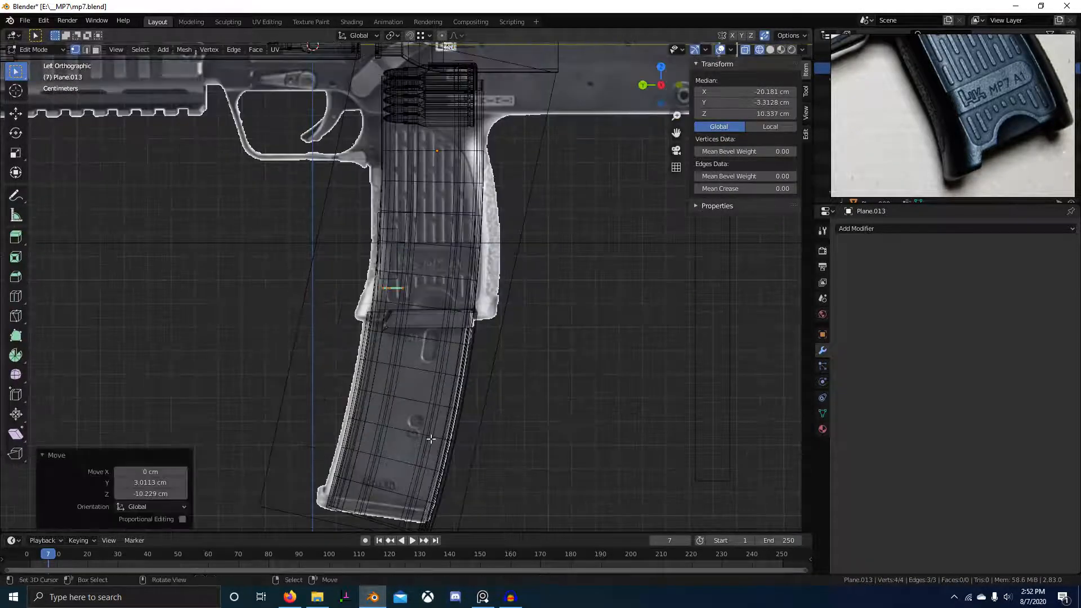
- Enlarge the Plane.013 strip and move it about -0.94 cm along Z to the grip's lower front edge
key("KP_3")
key("KP_Decimal")
scroll(501, 443, "down", 14)
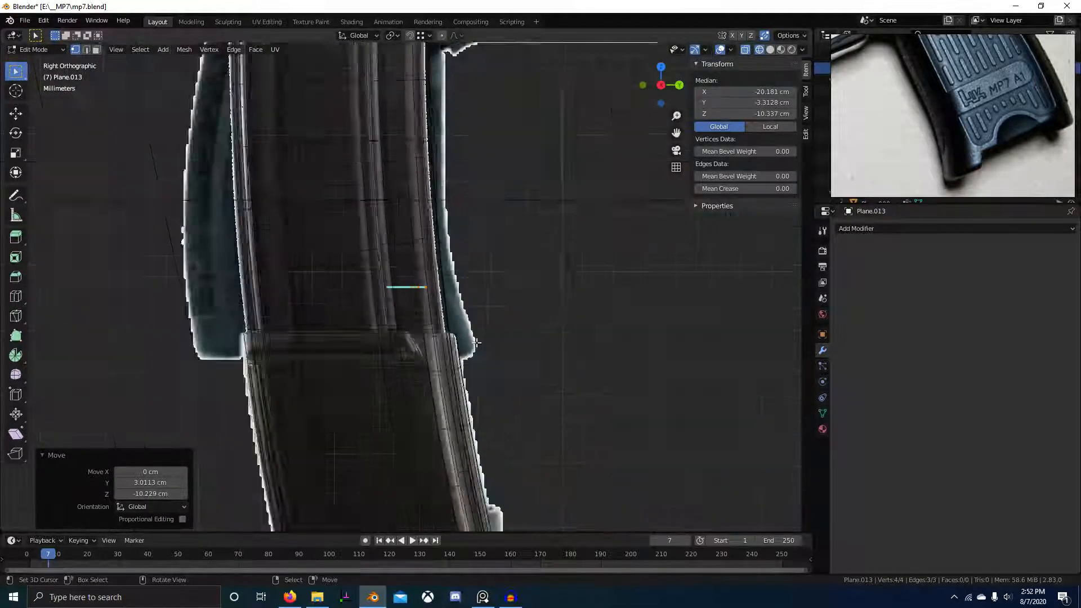
key("s")
left_click(469, 306)
key("g")
left_click(468, 335)
scroll(473, 337, "up", 4)
key("g")
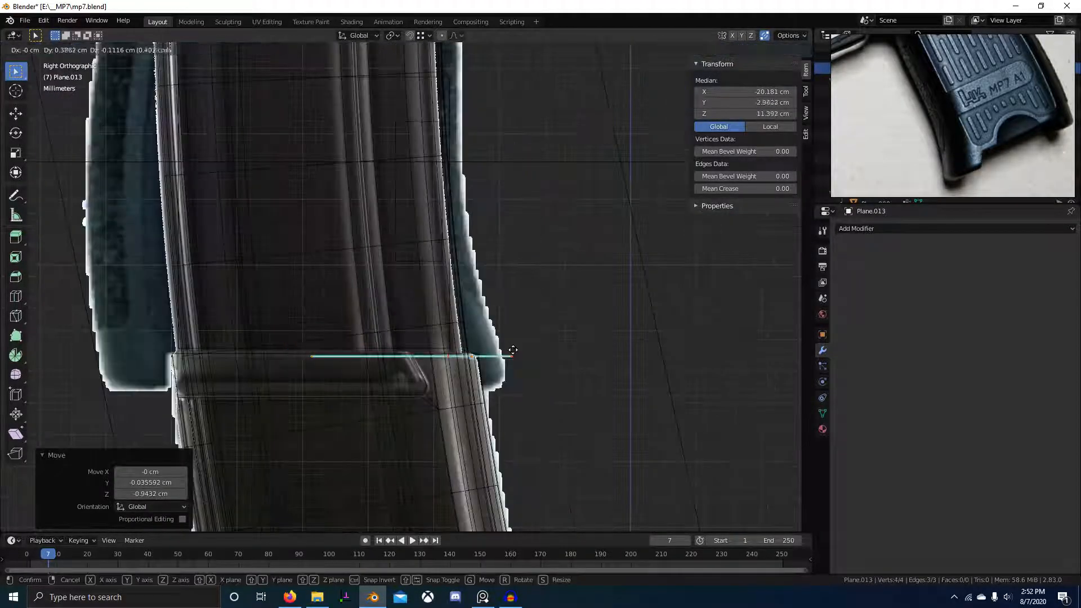
right_click(508, 353)
- Dissolve the two end vertices of the Plane.013 strip
scroll(508, 363, "down", 6)
middle_click_drag(508, 364, 332, 354)
left_click(353, 327)
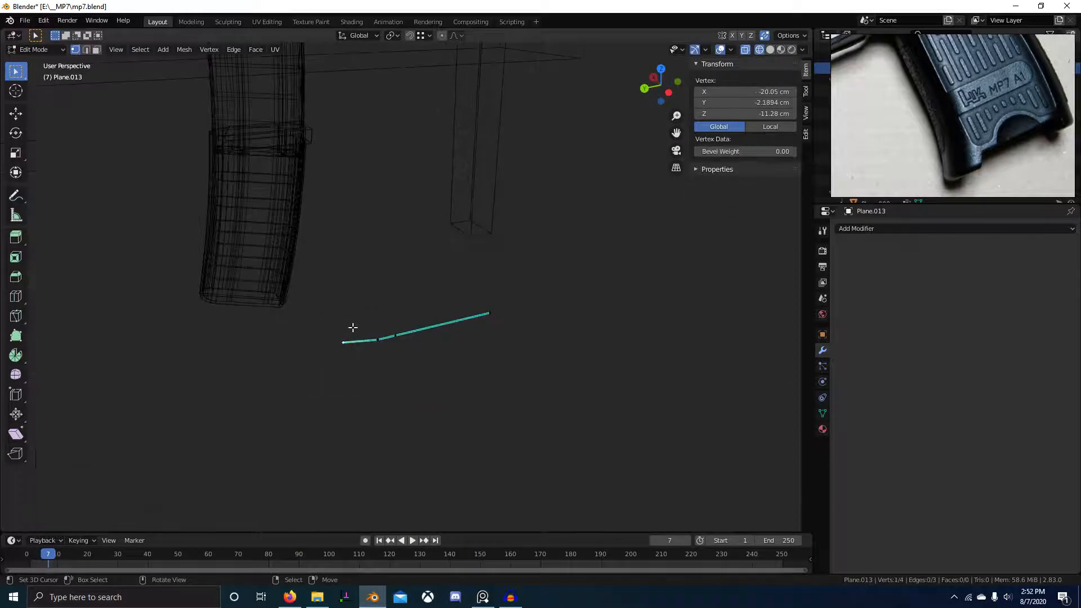
left_click(487, 299, "shift")
key("ctrl+x")
scroll(426, 328, "down", 5)
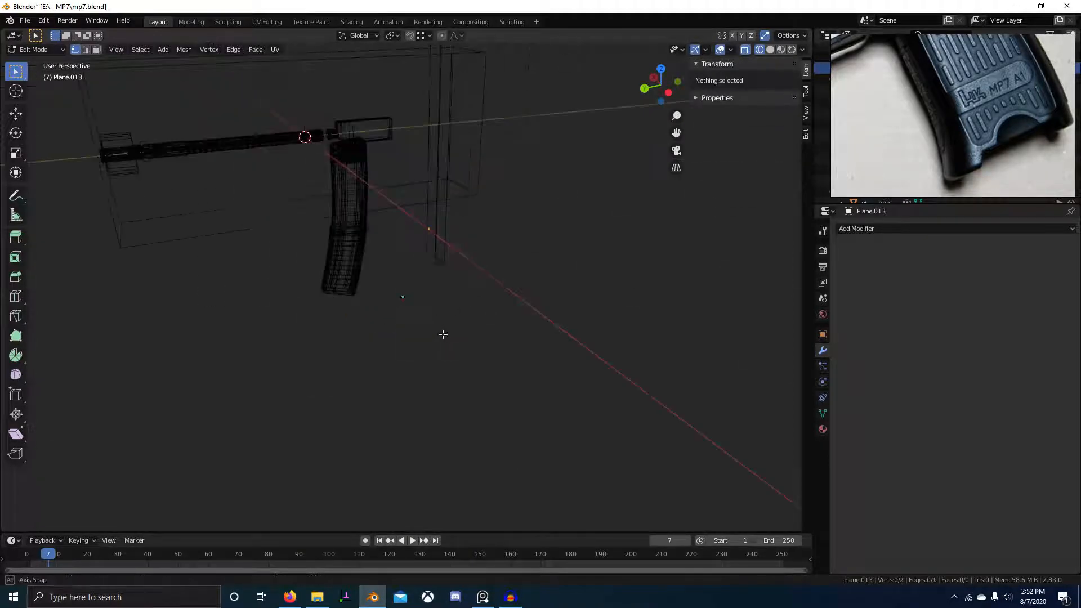
- Delete the leftover Plane.013 and Plane.012 objects in Object Mode
middle_click_drag(442, 333, 363, 336)
key("Tab")
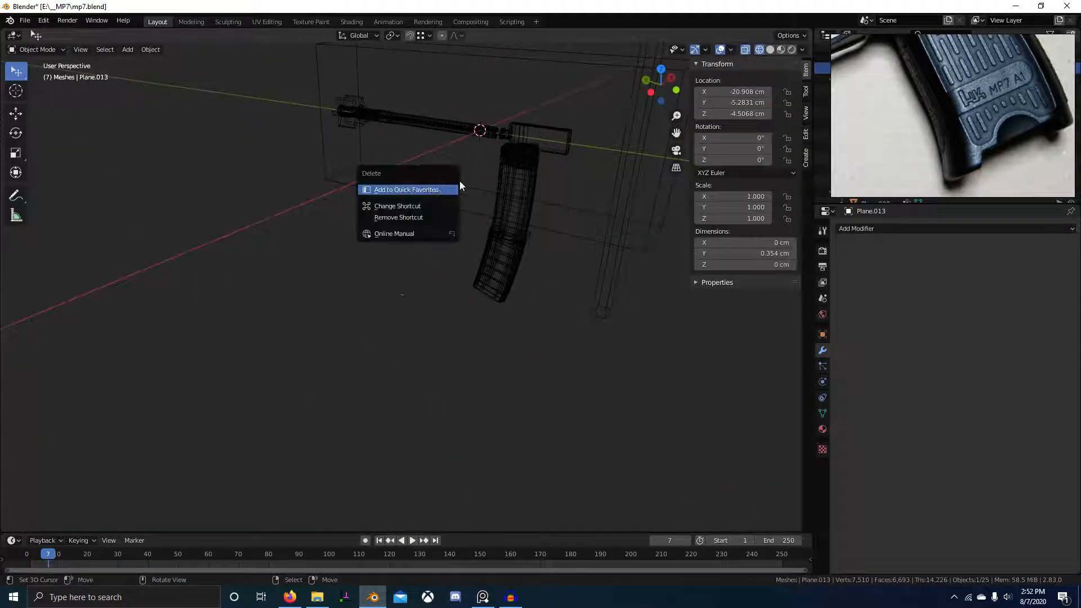
key("Escape")
left_click(430, 183)
key("Tab")
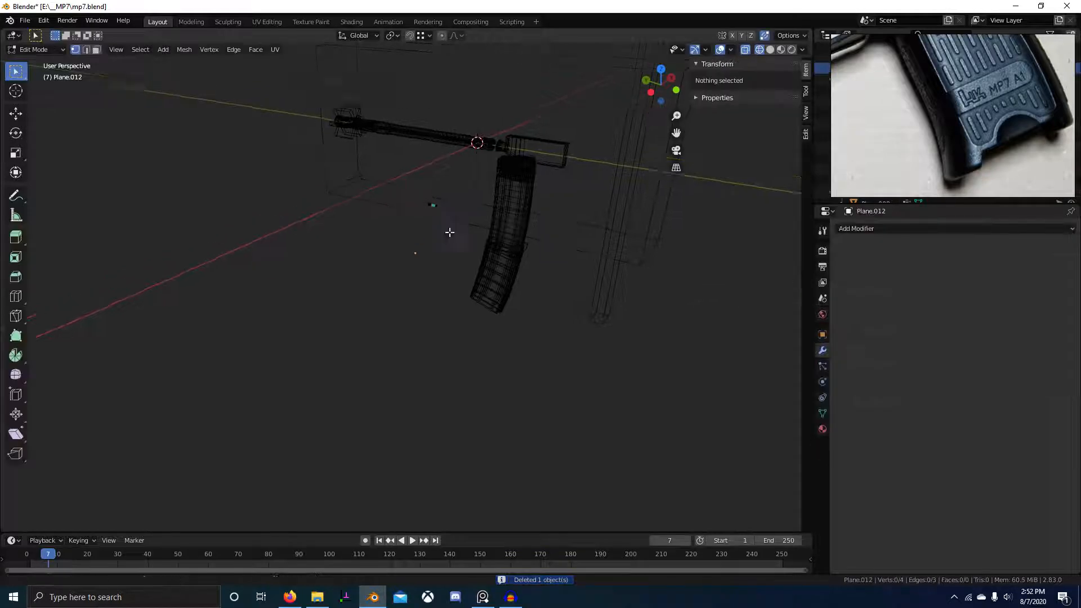
scroll(449, 232, "up", 3)
middle_click_drag(449, 232, 442, 302, "shift")
key("Tab")
key("x")
left_click(449, 306)
- Add a 200 cm plane mesh and rotate it 90° about the Y axis so it faces the side view
scroll(448, 307, "down", 5)
middle_click_drag(589, 344, 523, 324)
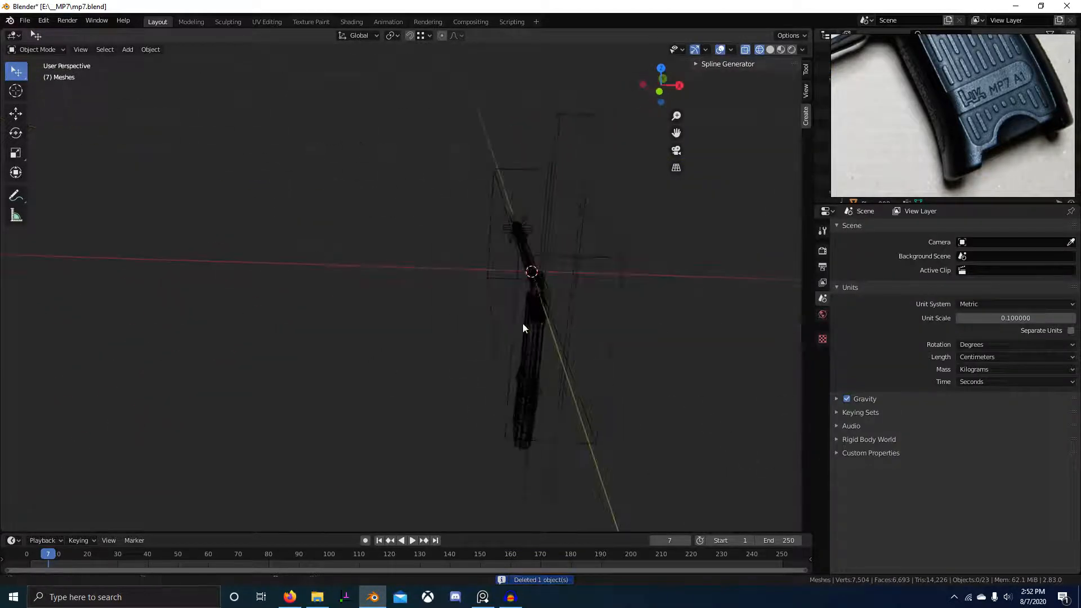
key("shift+a")
mouse_move(435, 320)
left_click(478, 57)
middle_click_drag(488, 272, 613, 311)
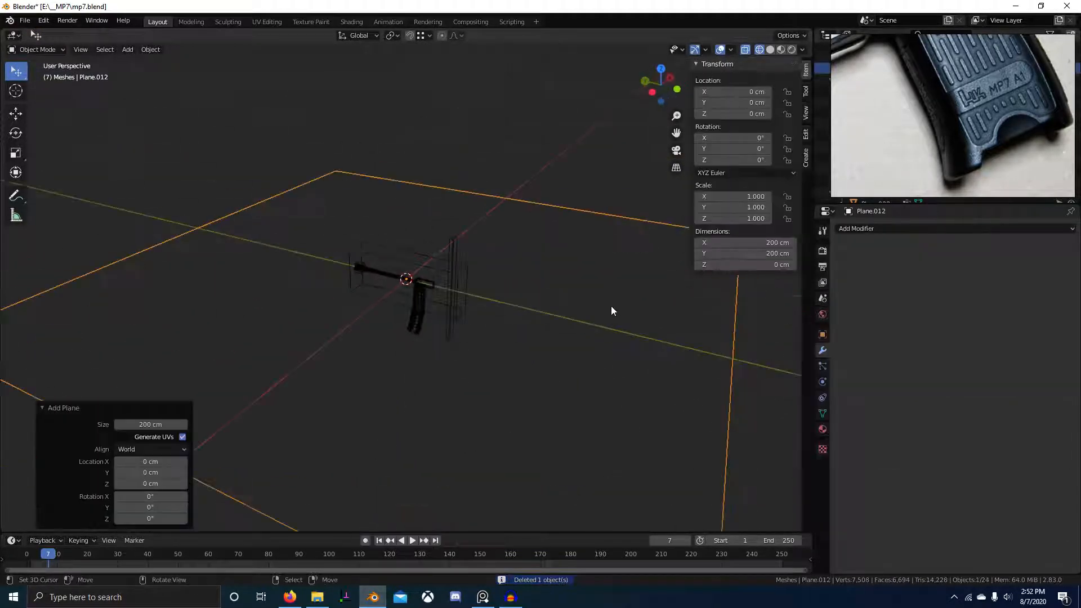
key("ctrl+KP_3")
scroll(610, 305, "down", 2)
type("r")
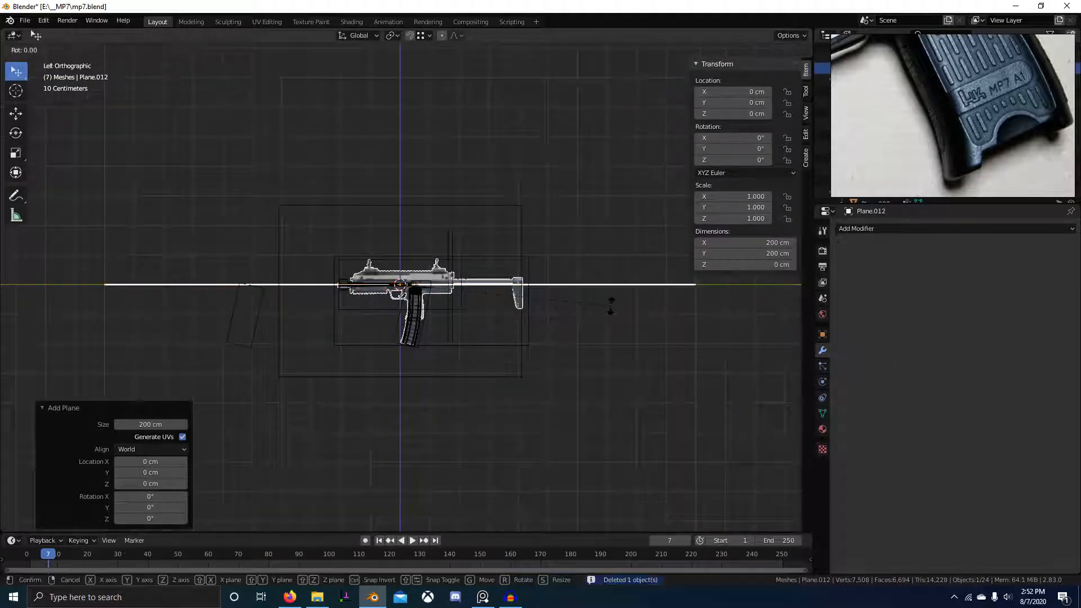
type("y90")
key("Return")
- Scale the new plane down uniformly to about 10.4 cm per side
key("s")
left_click(509, 321)
right_click(267, 309)
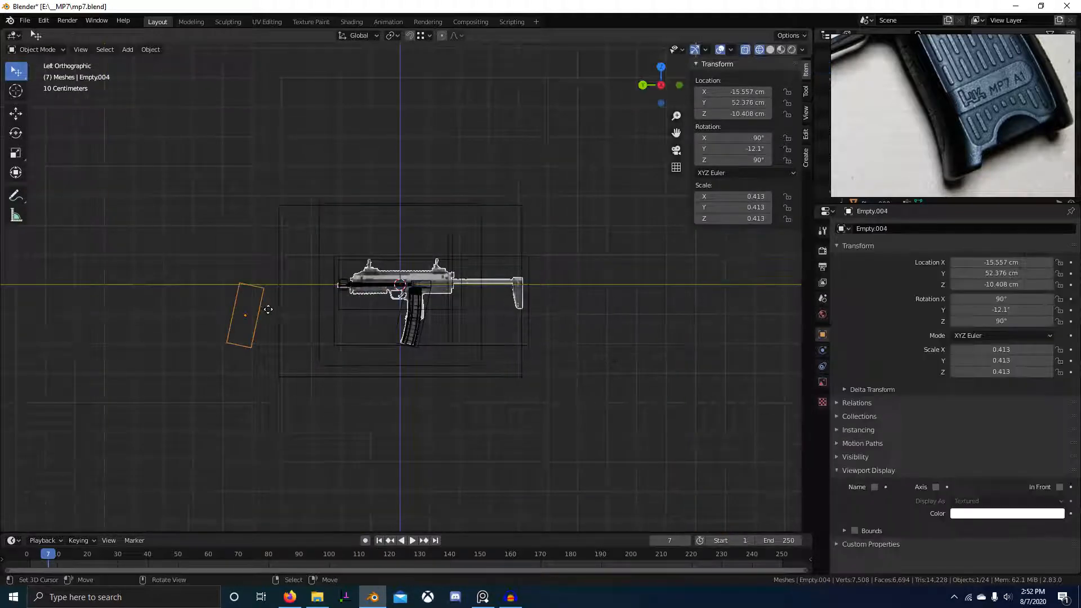
left_click(484, 312)
key("s")
left_click(505, 355)
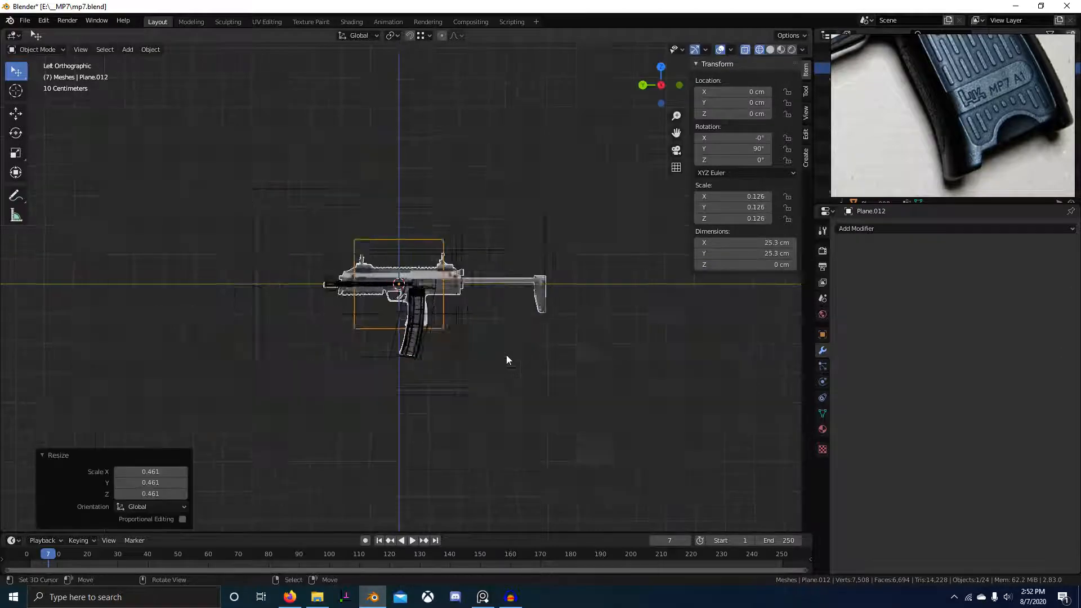
scroll(506, 355, "up", 10)
key("KP_Decimal")
key("KP_3")
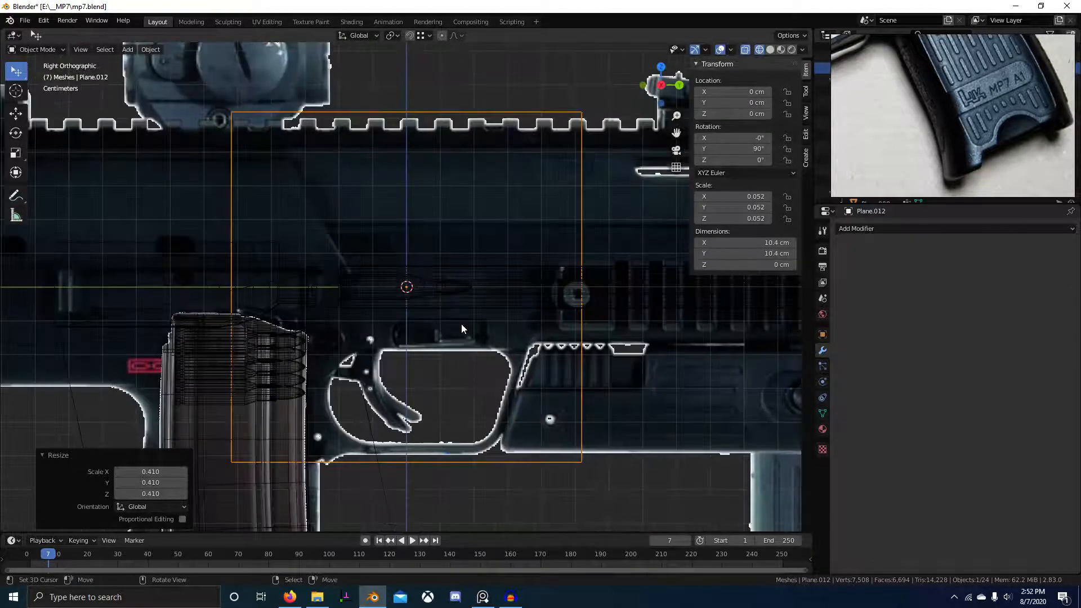
- Move the small plane down over the pistol grip area in the right side view
scroll(461, 323, "down", 7)
middle_click_drag(461, 323, 520, 220, "shift")
key("g")
left_click(506, 341)
- Move the magazine reference image Empty.002 -30 cm along Z, clear of the gun reference
scroll(506, 344, "up", 5)
left_click(474, 288)
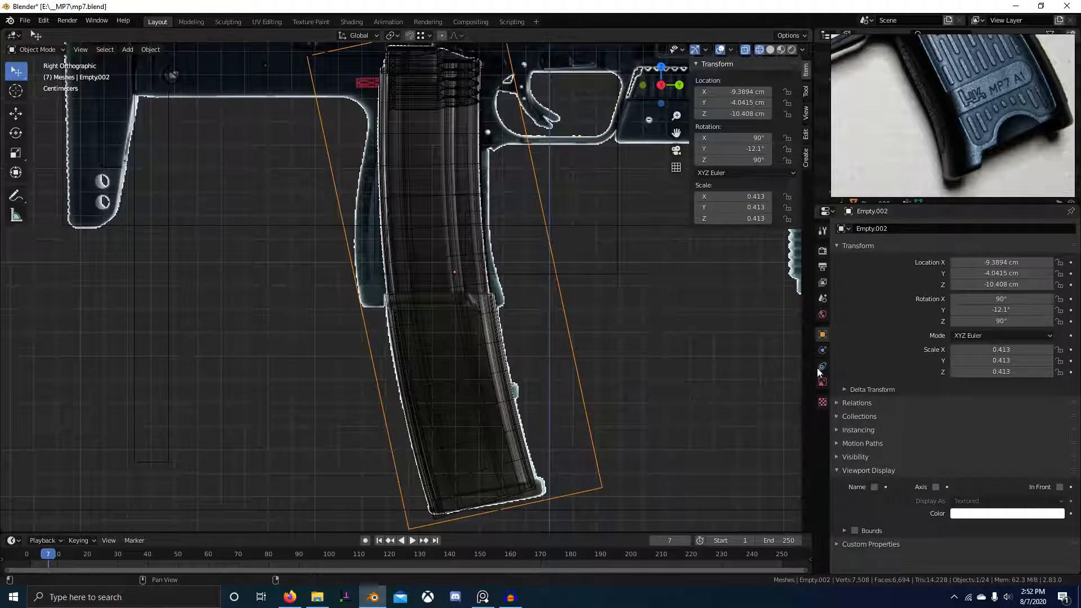
scroll(600, 355, "down", 4)
key("g")
key("x")
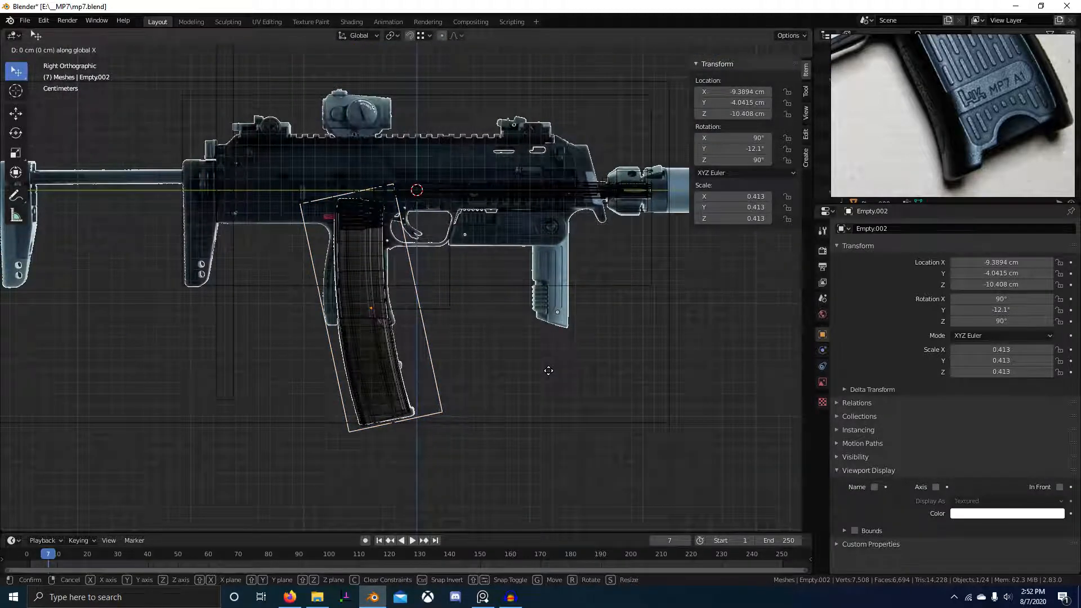
type("z")
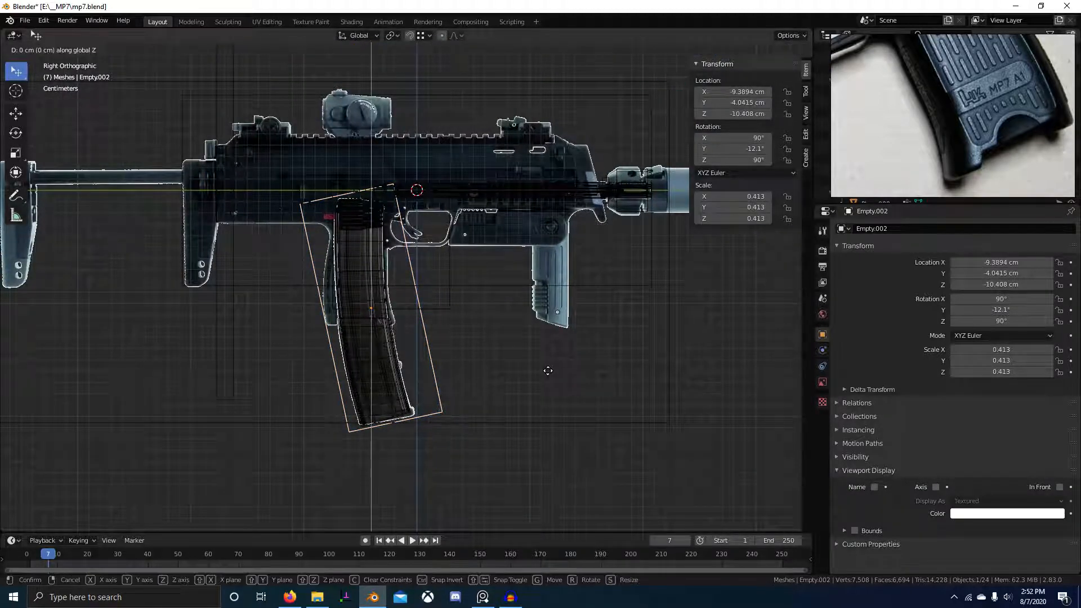
type("-2")
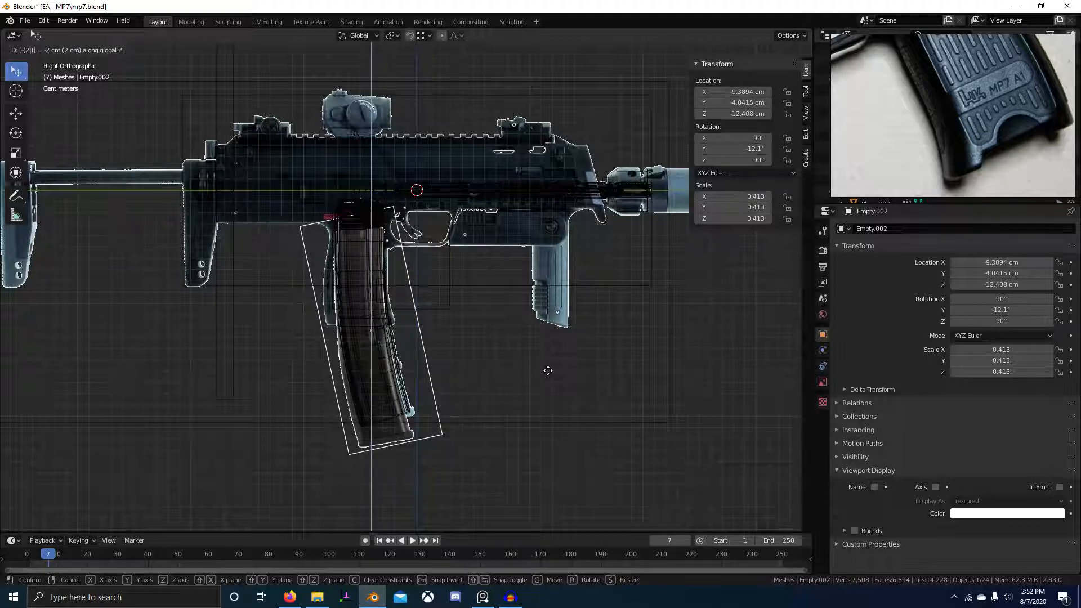
key("BackSpace")
type("1")
type("-")
key("BackSpace")
type("0")
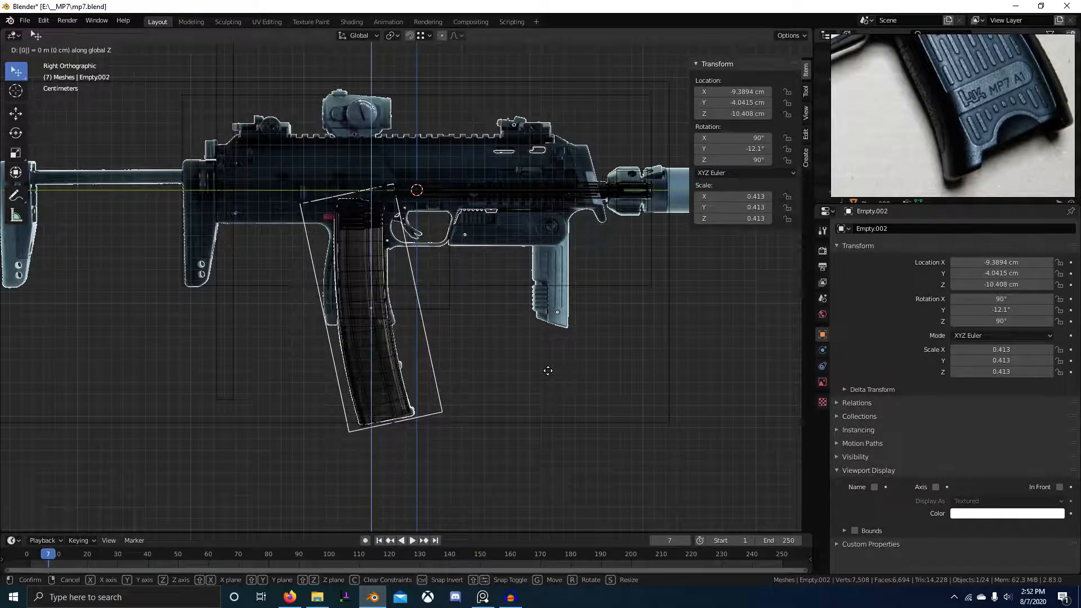
type("r")
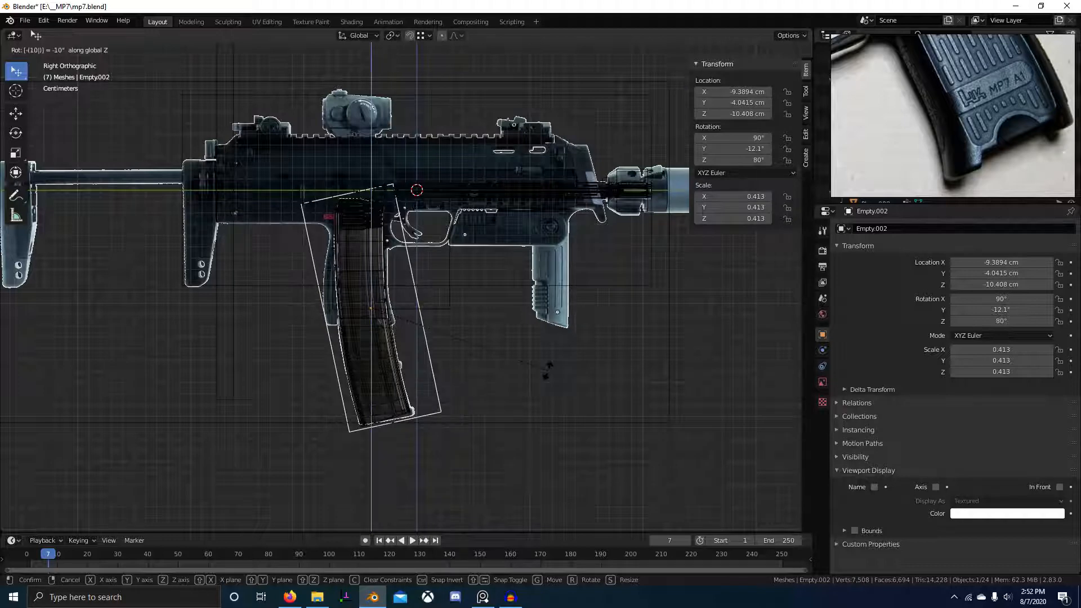
type("g")
scroll(481, 437, "down", 3)
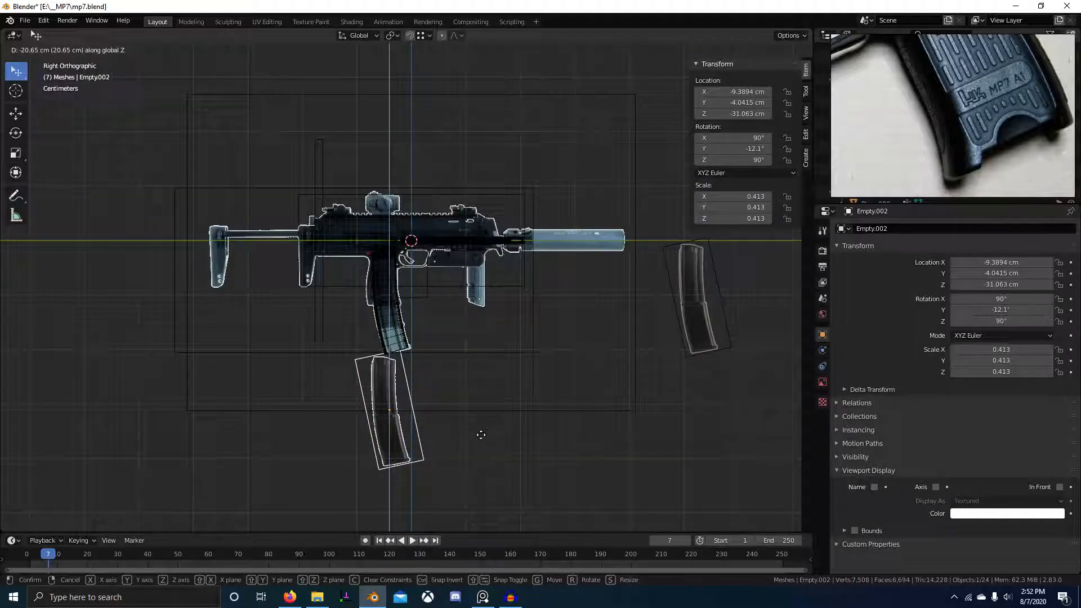
type("-30")
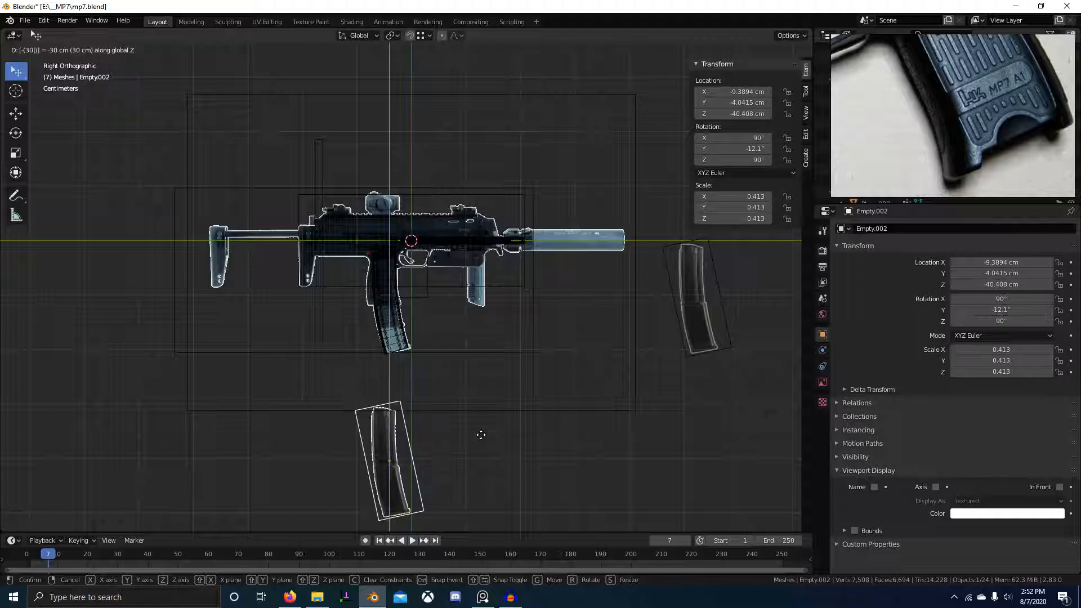
key("Return")
- Align the plane's geometry with the grip's lower rear corner in Edit Mode, reaching Y -2.8035 cm and Z -6.6895 cm
scroll(440, 360, "up", 6)
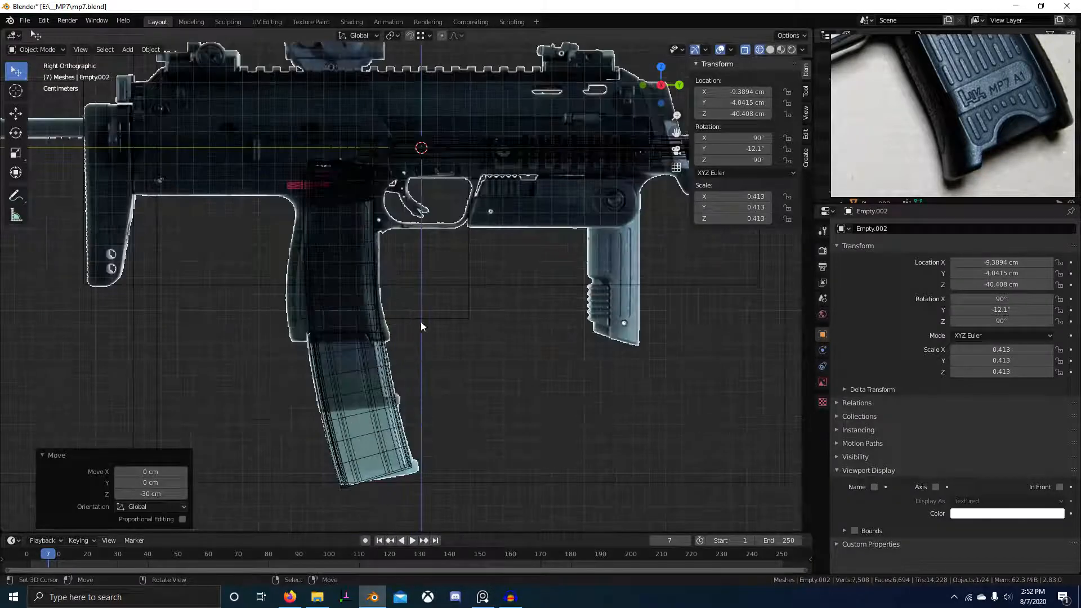
left_click(439, 317)
key("Tab")
key("g")
left_click(449, 355)
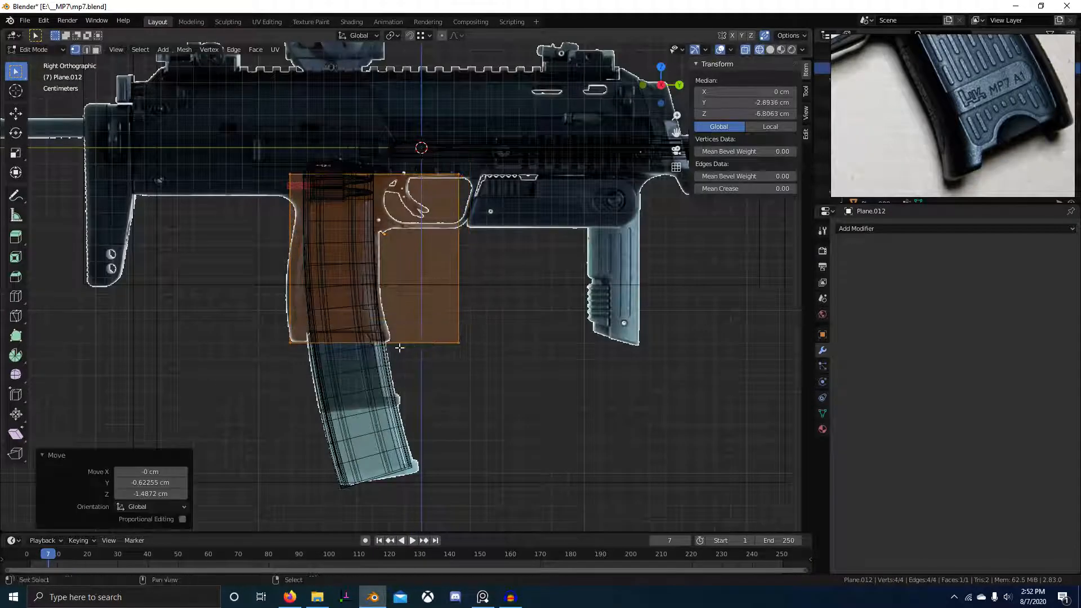
scroll(448, 355, "up", 4)
left_click(724, 365)
scroll(615, 466, "down", 5)
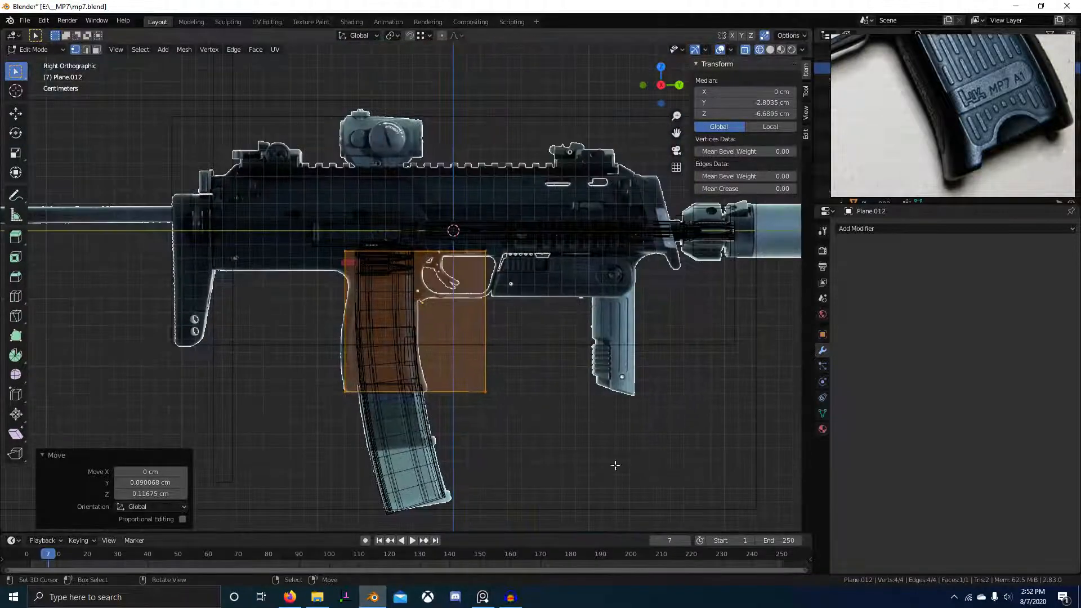
- Move the plane's front edge -4.5239 cm along Y, then 0.19662 cm back to meet the grip's lower front tip
right_click(486, 253, "shift")
key("g")
key("y")
left_click(442, 396)
middle_click_drag(400, 372, 440, 298, "shift")
scroll(439, 300, "up", 10)
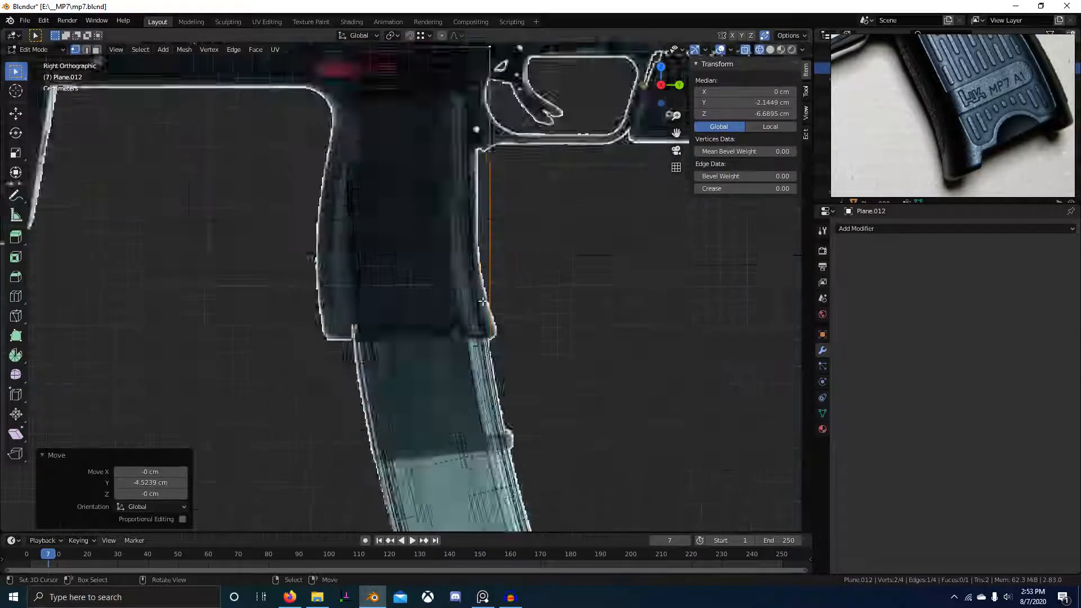
scroll(437, 304, "up", 2)
key("g")
key("y")
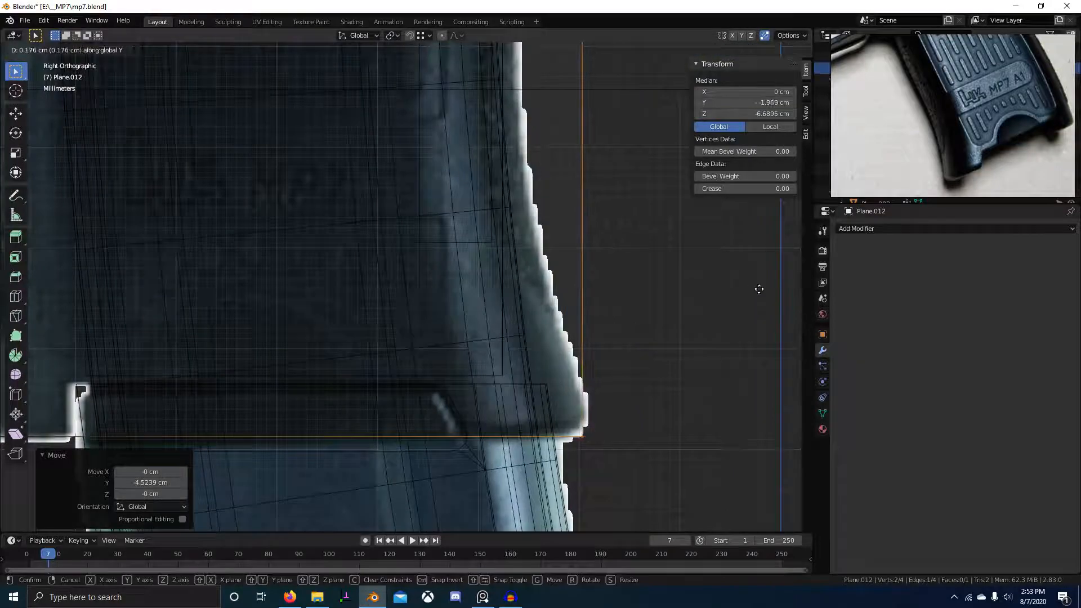
left_click(759, 289)
- Move the left-side reference image -0.18625 cm along Y and -0.21266 cm along Z toward the plane's grip outline
scroll(756, 289, "down", 6)
scroll(489, 342, "up", 1)
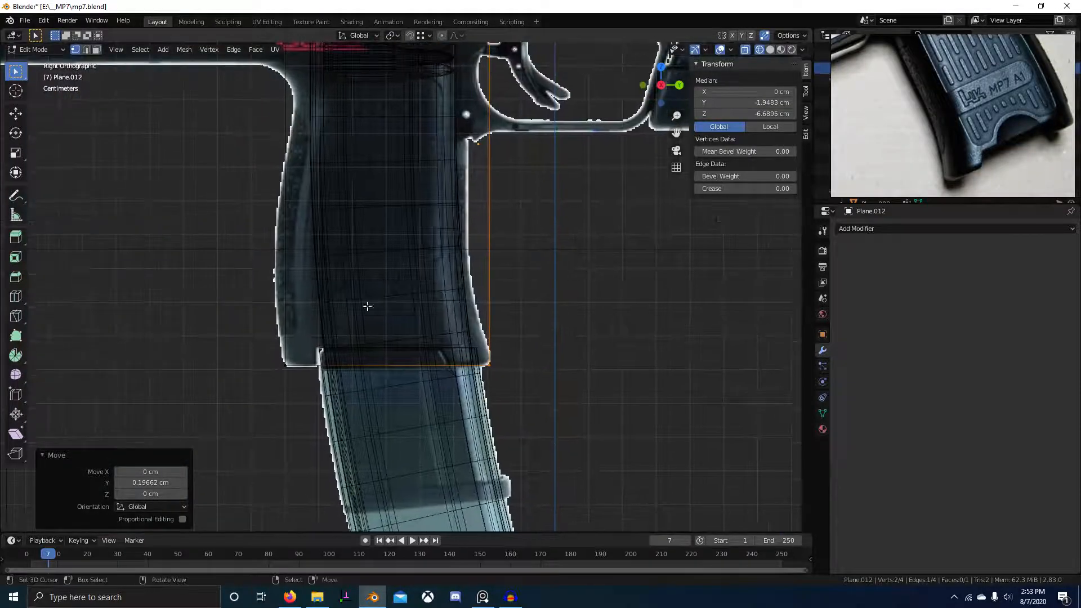
scroll(367, 305, "down", 1)
middle_click_drag(367, 306, 402, 398, "shift")
key("ctrl+KP_3")
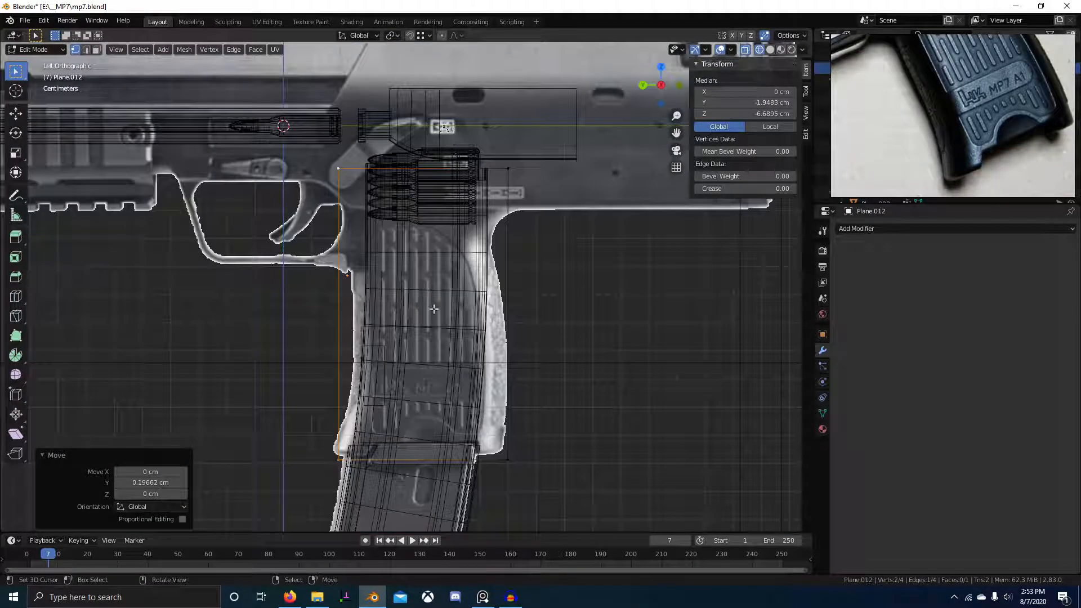
middle_click_drag(483, 406, 499, 309, "shift")
scroll(499, 309, "up", 2)
key("Tab")
right_click(565, 324)
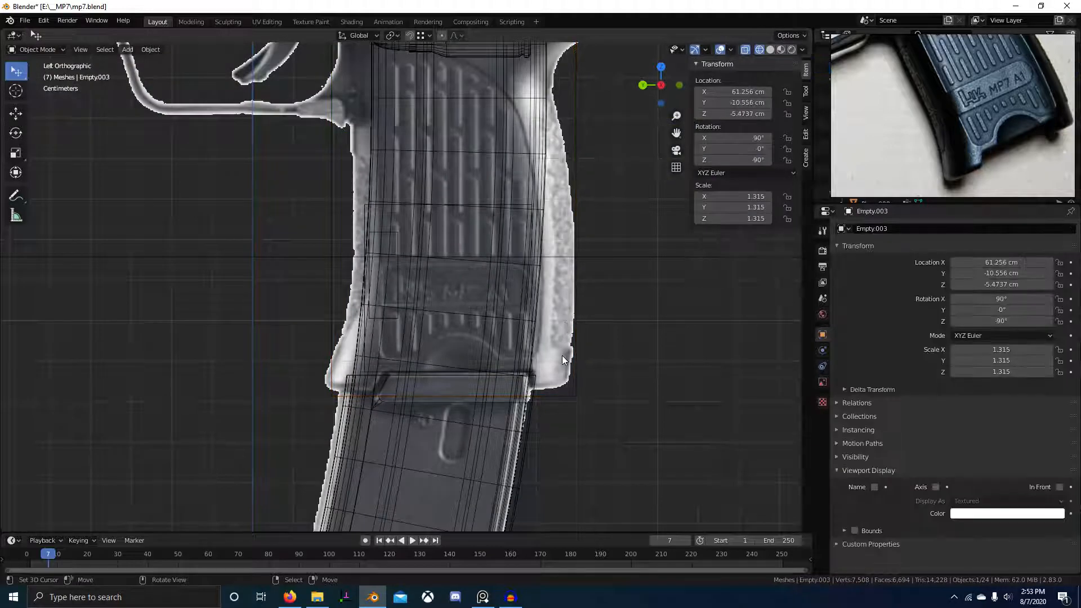
key("g")
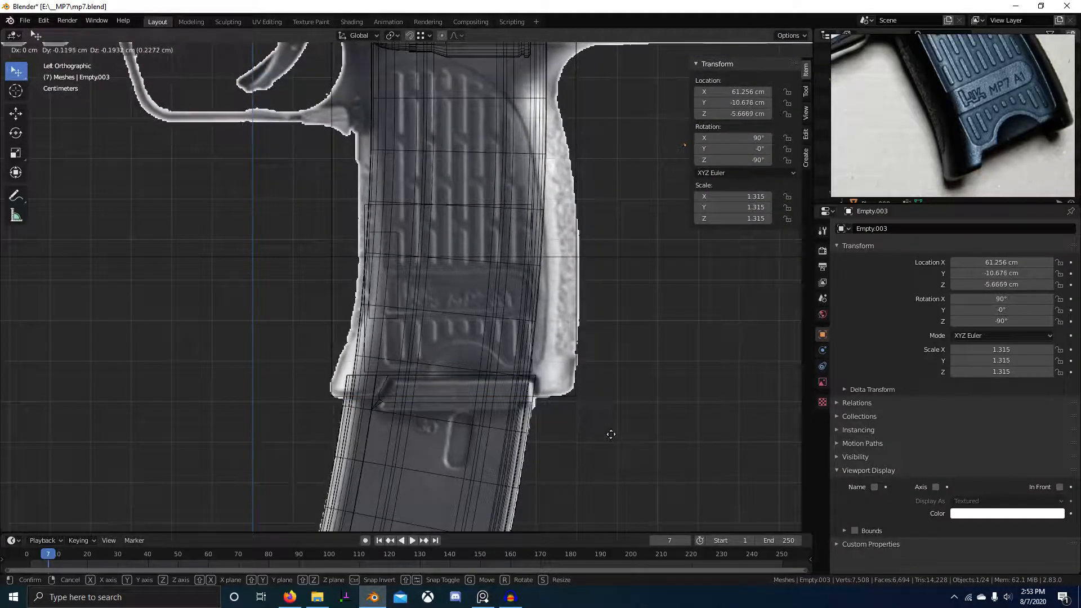
left_click(636, 438)
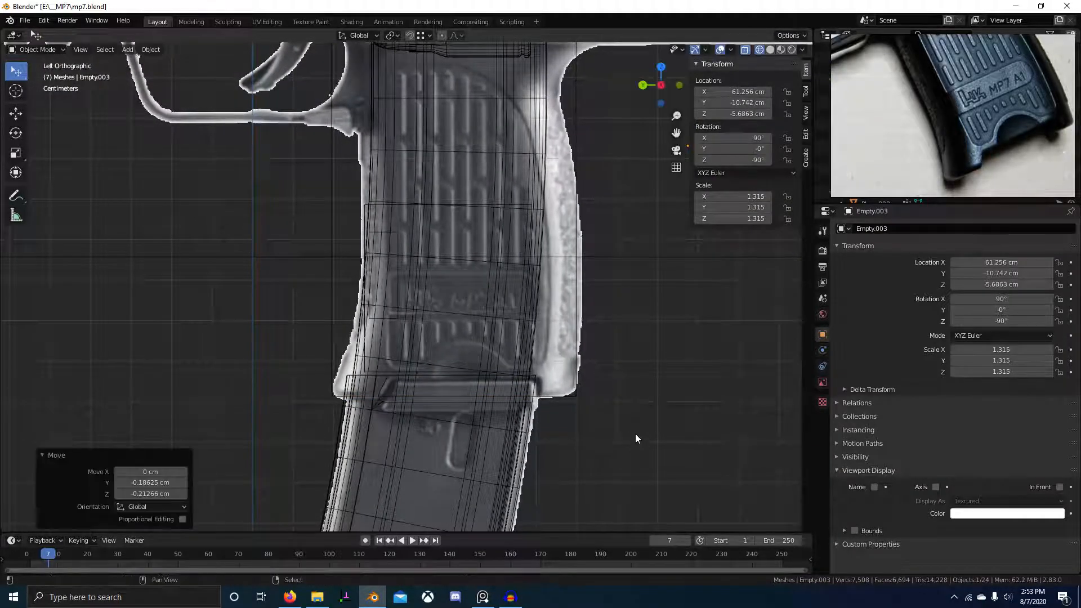
- Shift the left-side reference image 0.19042 cm along Y and 0.14455 cm along Z to realign it with the magazine
key("g")
left_click(548, 358)
scroll(565, 353, "down", 4)
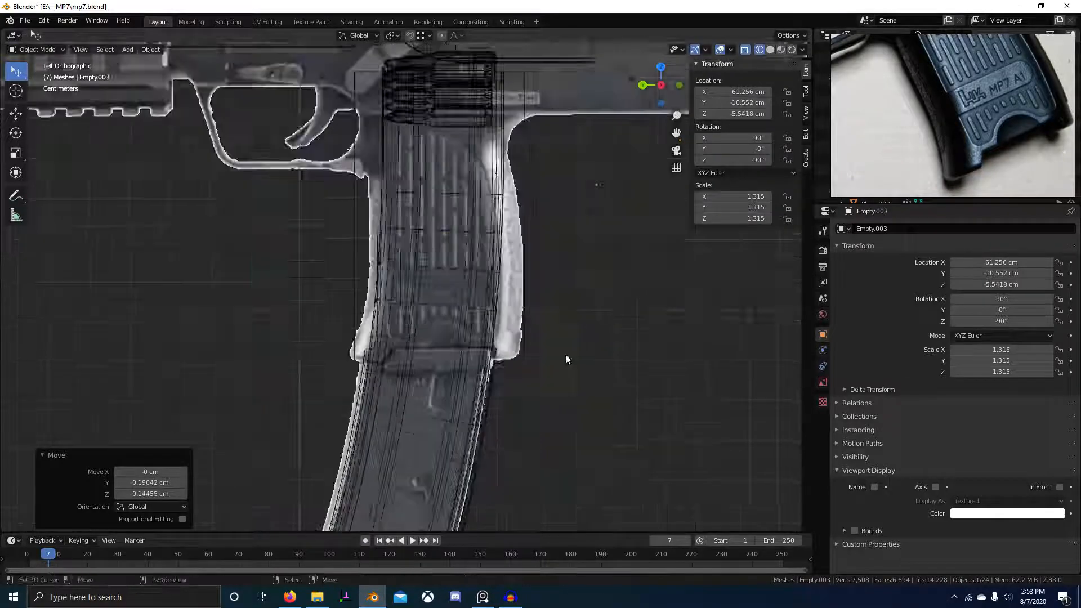
middle_click_drag(538, 291, 557, 436, "shift")
scroll(568, 394, "down", 2)
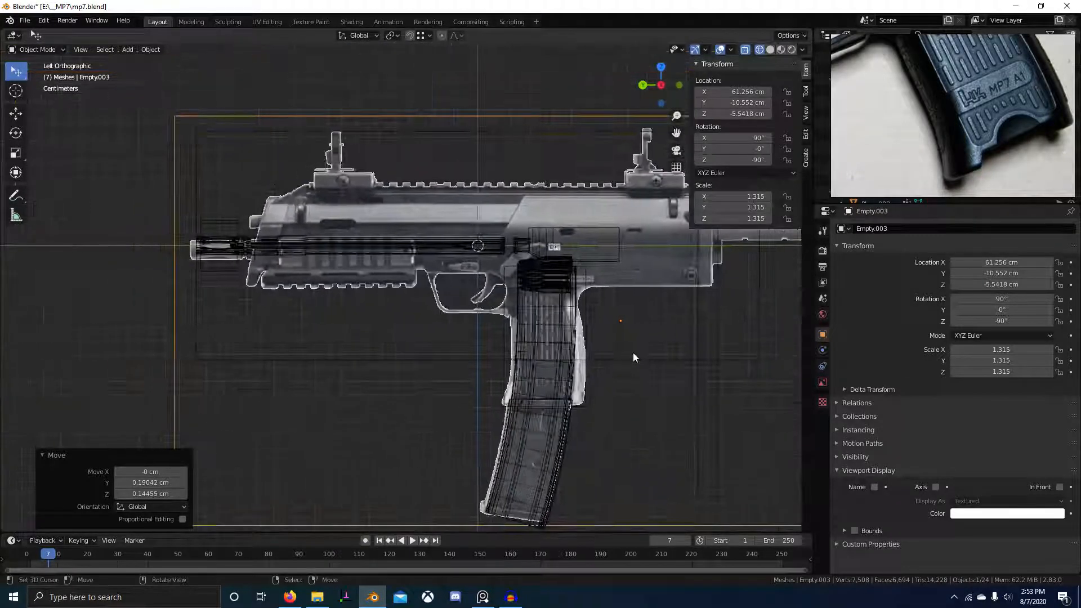
- Delete the plane drawn over the pistol grip
key("ctrl+KP_3")
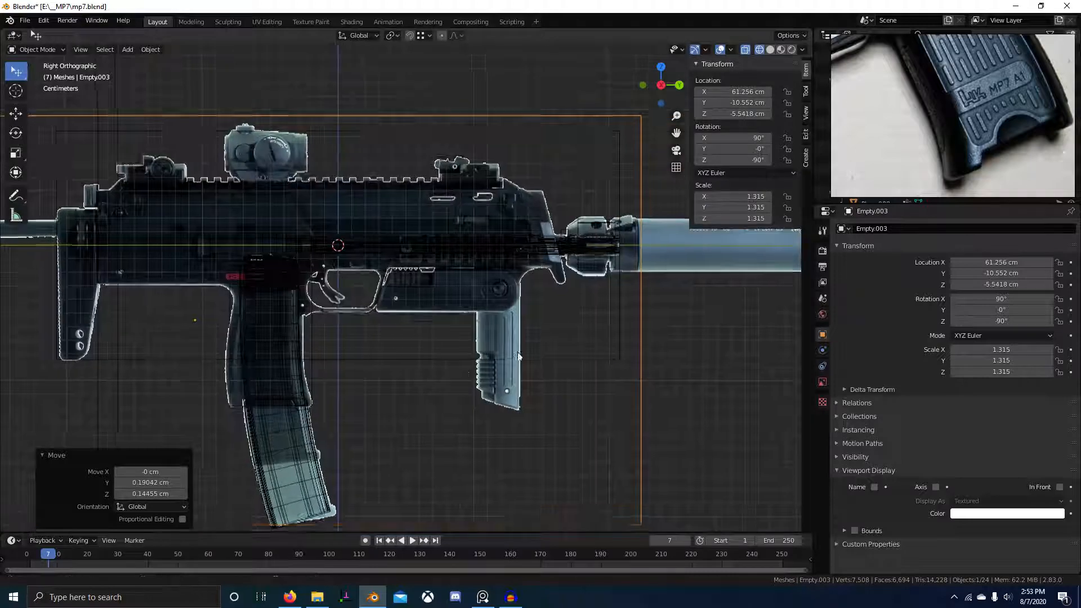
scroll(665, 316, "up", 5)
right_click(430, 382)
right_click(437, 384)
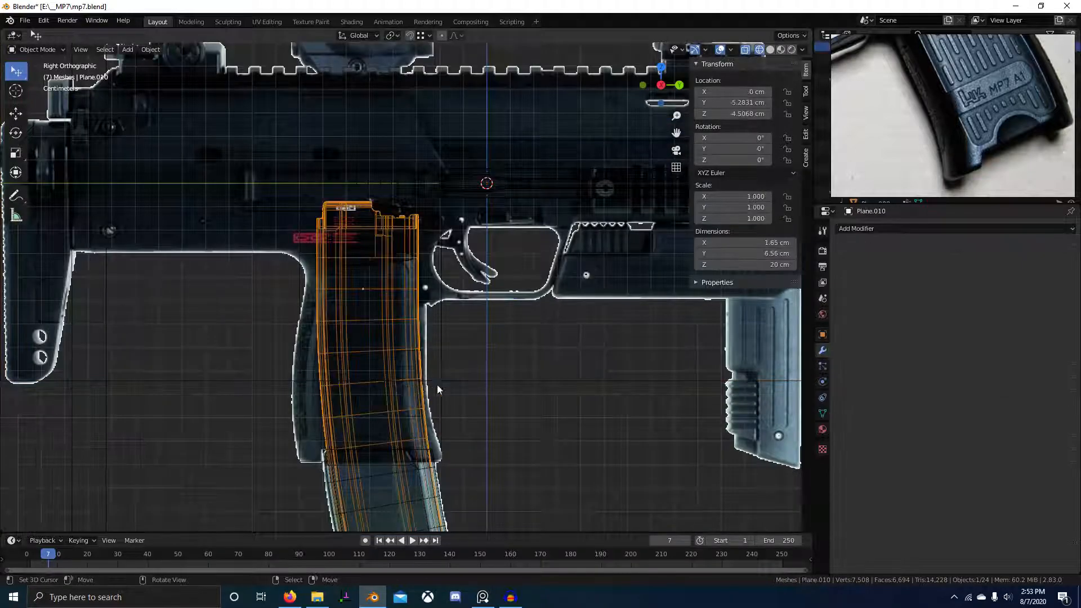
right_click(443, 390)
key("x")
left_click(444, 391)
- Add a new plane at the origin and rotate it 90° about the Y axis
scroll(493, 386, "down", 5)
key("shift+a")
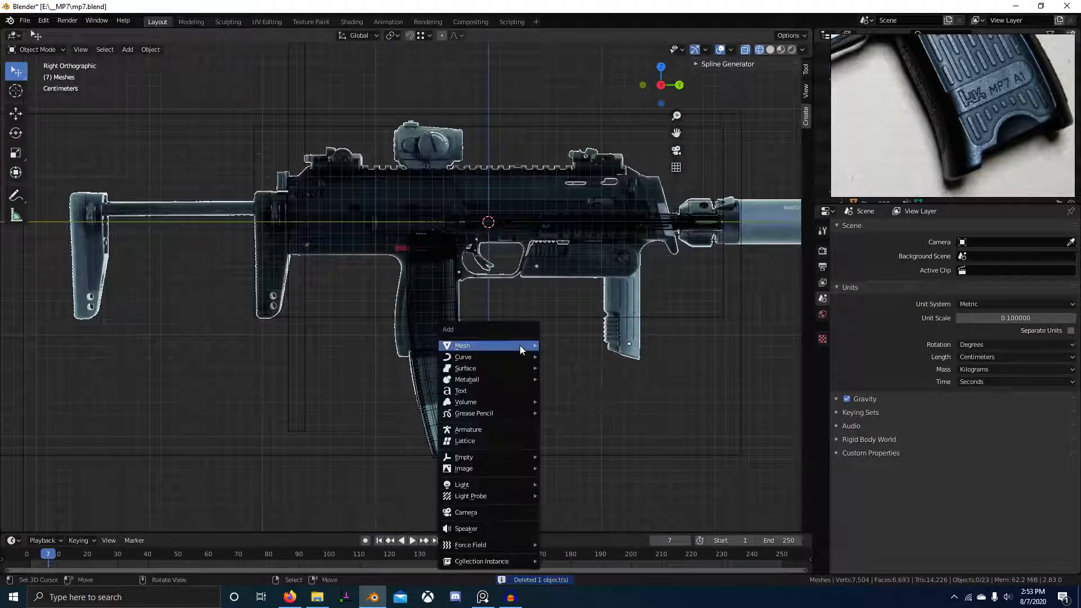
key("shift+a")
left_click(623, 144)
scroll(541, 254, "down", 4)
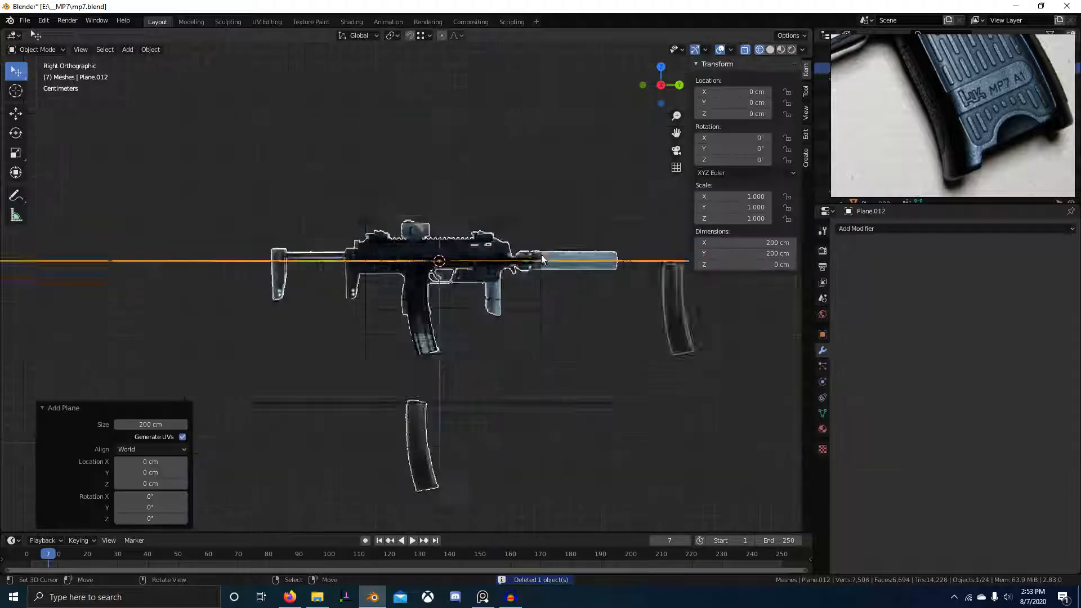
type("ry90")
key("Return")
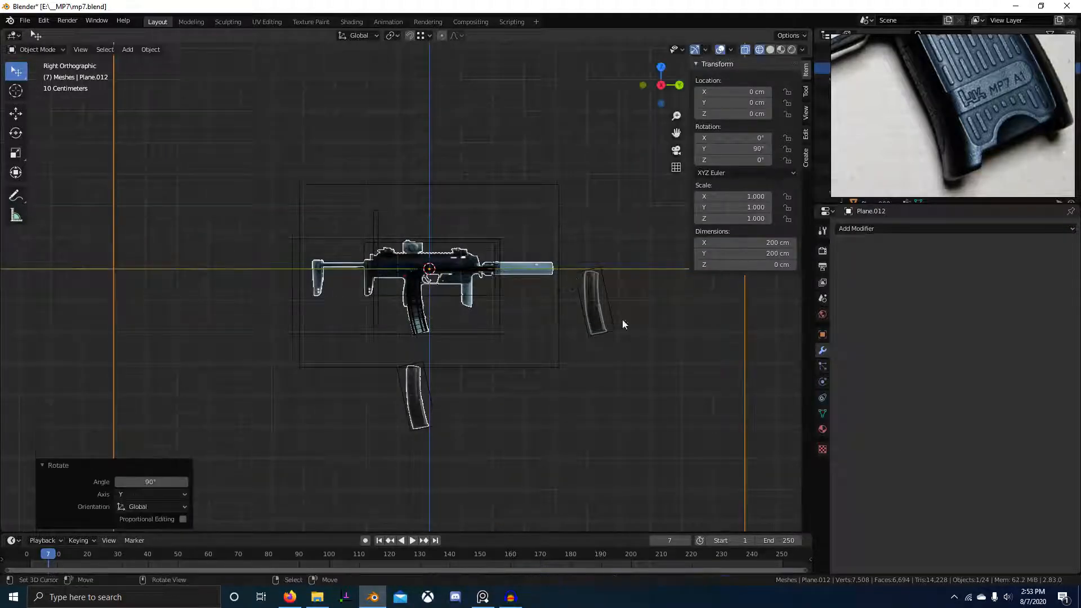
- Scale the plane's mesh down to roughly the size of the gun's receiver, finishing with a 0.350 scale
scroll(676, 365, "down", 7)
key("Tab")
key("s")
left_click(449, 303)
scroll(474, 318, "up", 8)
key("s")
left_click(494, 314)
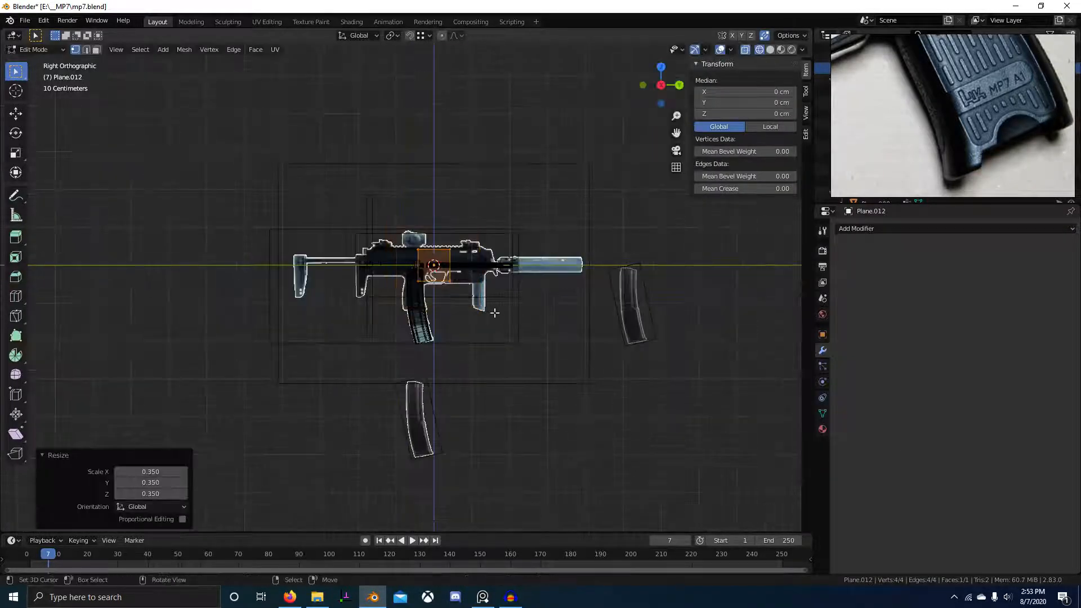
- Move the plane's mesh below the trigger guard beside the pistol grip and scale it by 0.242
scroll(494, 313, "up", 5)
key("g")
left_click(486, 273)
scroll(487, 273, "up", 5)
middle_click_drag(487, 273, 439, 255, "shift")
key("s")
left_click(496, 295)
scroll(505, 298, "up", 3)
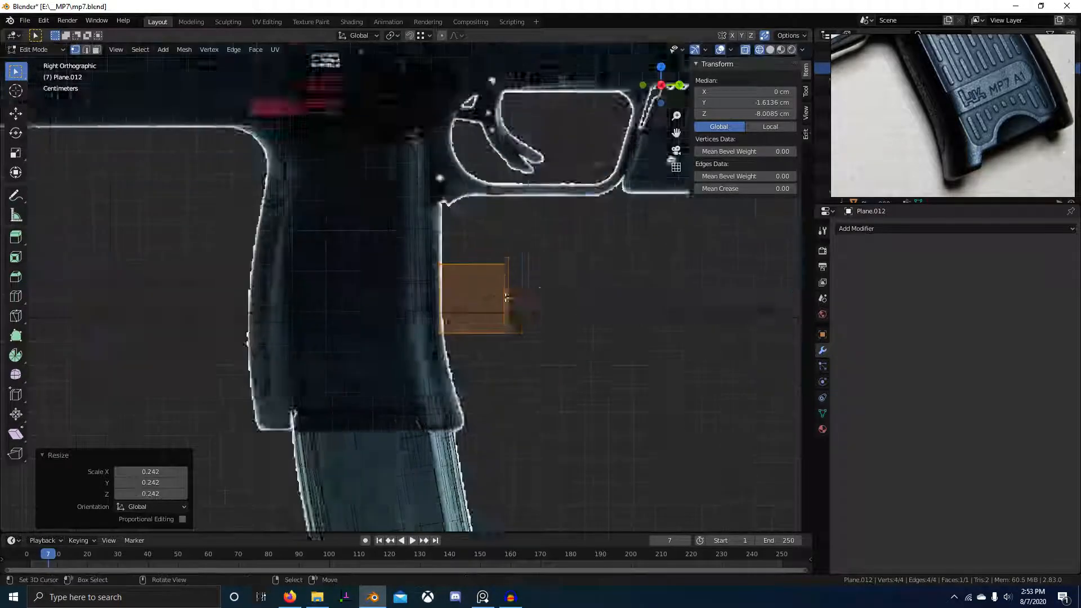
- Move the plane onto the grip's front edge, finishing with a shift of -0.15444 cm along Y and 2.0946 cm along Z
key("g")
left_click(478, 378)
middle_click_drag(500, 403, 503, 380, "shift")
scroll(503, 380, "up", 2)
key("g")
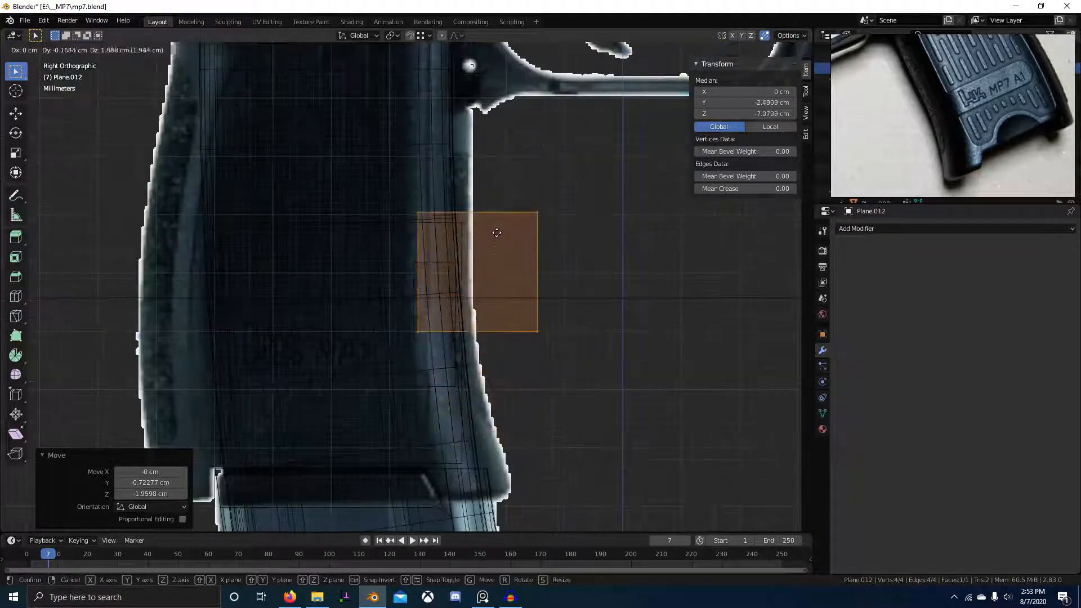
left_click(497, 230)
- Nudge the plane 0.075288 cm in Y and 0.31621 cm in Z, then -0.11261 cm in Y and 0.053892 cm in Z
middle_click_drag(497, 229, 489, 365, "shift")
scroll(491, 376, "down", 1)
key("g")
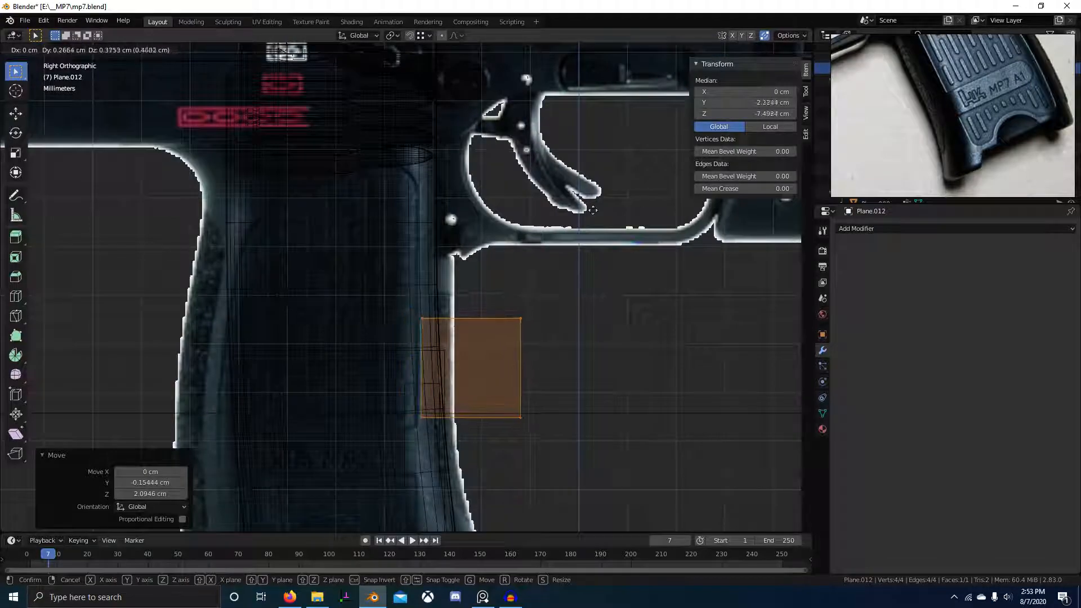
left_click(591, 213)
scroll(430, 368, "down", 3)
scroll(446, 363, "up", 5)
key("g")
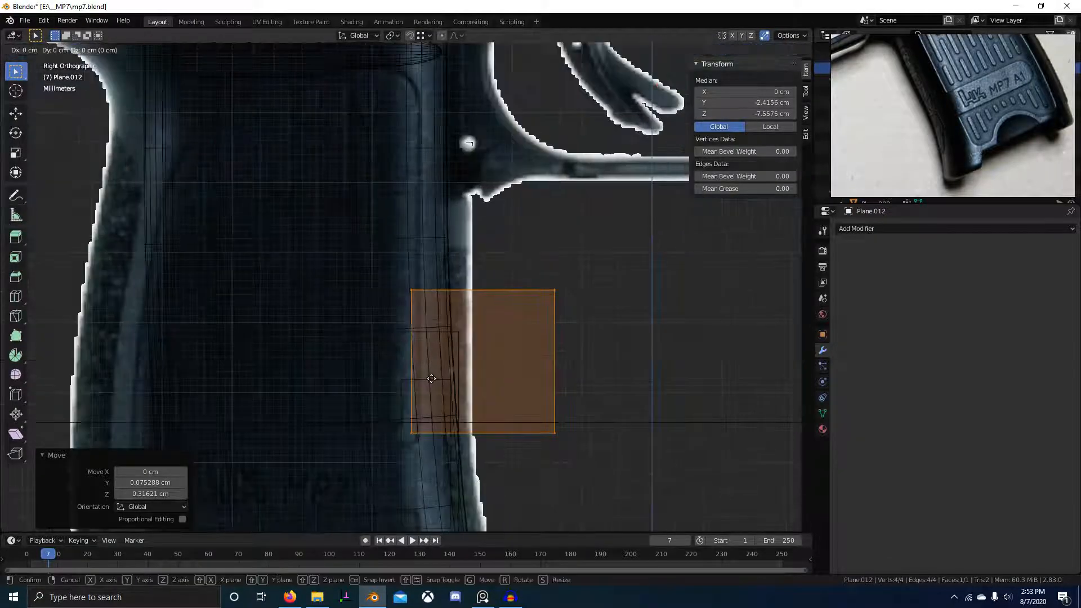
left_click(352, 341)
- Fine-tune the plane's position by -0.00417 cm in Y and 0.059767 cm in Z, then 0.12509 cm in Y and 0.065327 cm in Z
scroll(484, 419, "down", 3)
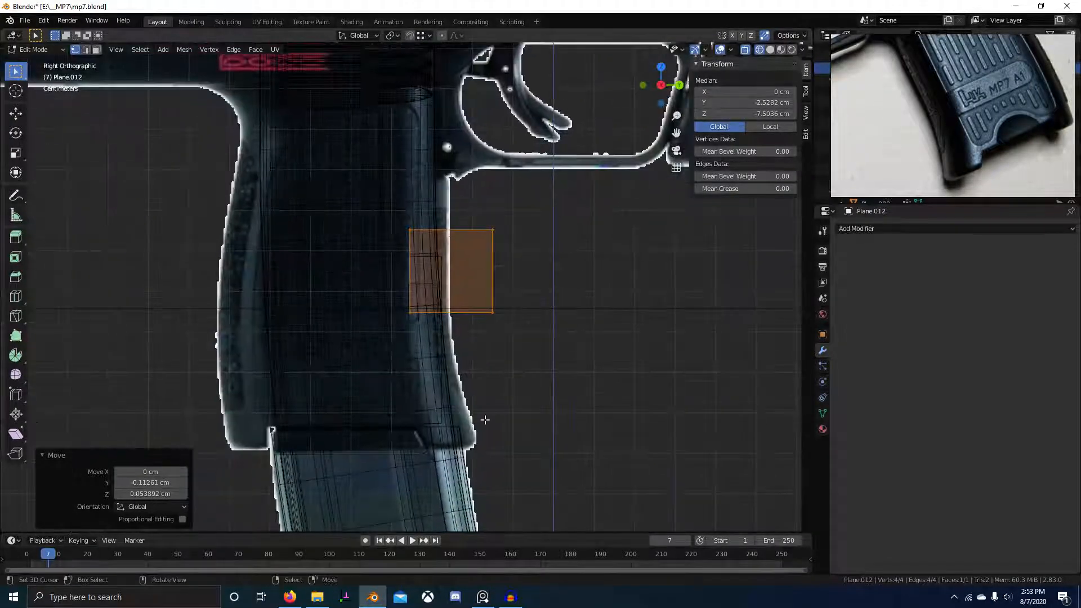
key("g")
left_click(422, 243)
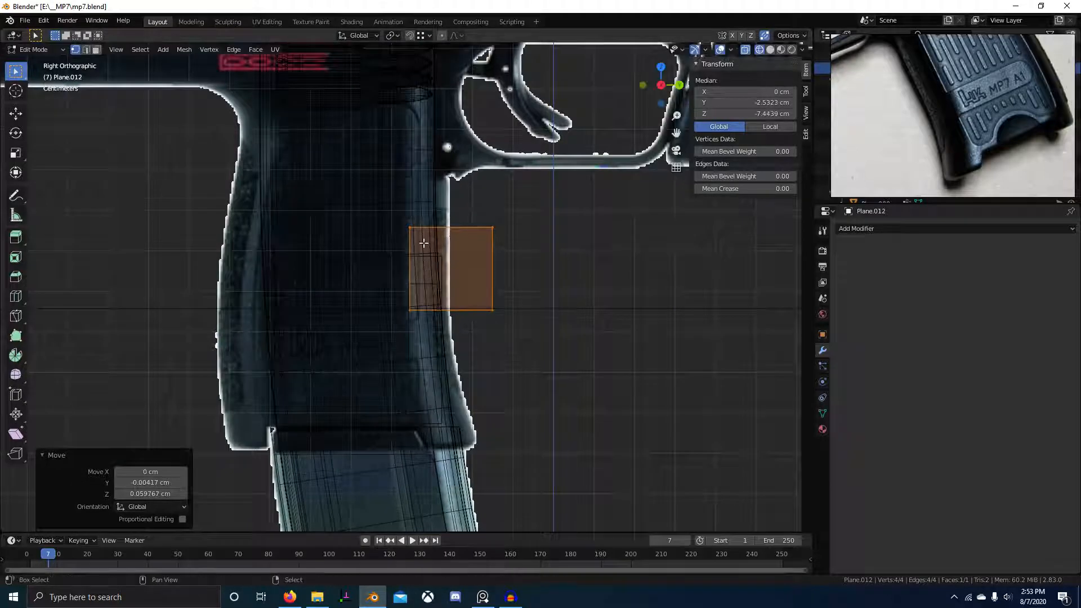
middle_click_drag(438, 246, 415, 432, "shift")
key("g")
left_click(487, 407)
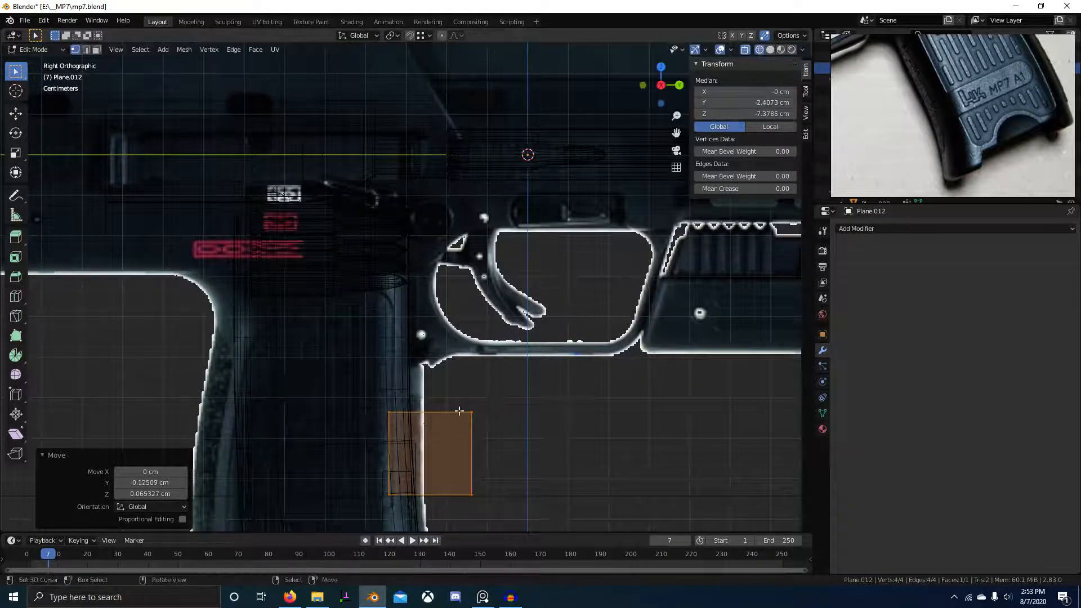
- Move the plane's front edge -1.0479 cm along Y to narrow it toward the grip's front
left_click(465, 411)
left_click(474, 481, "shift")
middle_click_drag(480, 439, 507, 355)
key("g")
key("y")
left_click(475, 372)
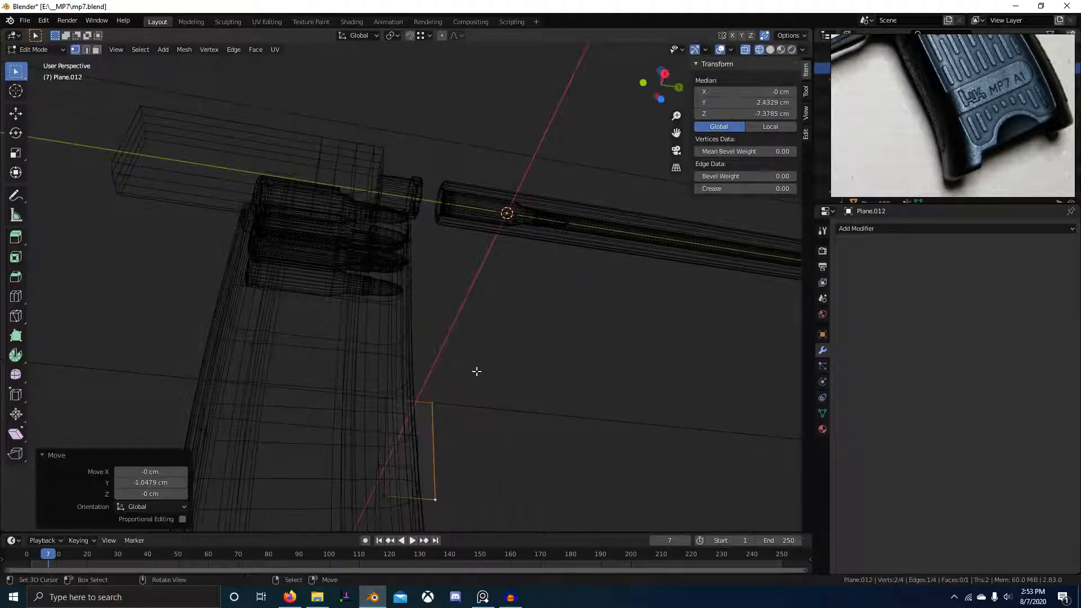
- Move the whole plane 1.7808 cm along X out to the side of the magazine
key("KP_3")
mouse_move(471, 373)
middle_mouse_down()
mouse_move(545, 313)
mouse_move(468, 358)
middle_mouse_up()
key("a")
key("g")
key("x")
left_click(451, 283)
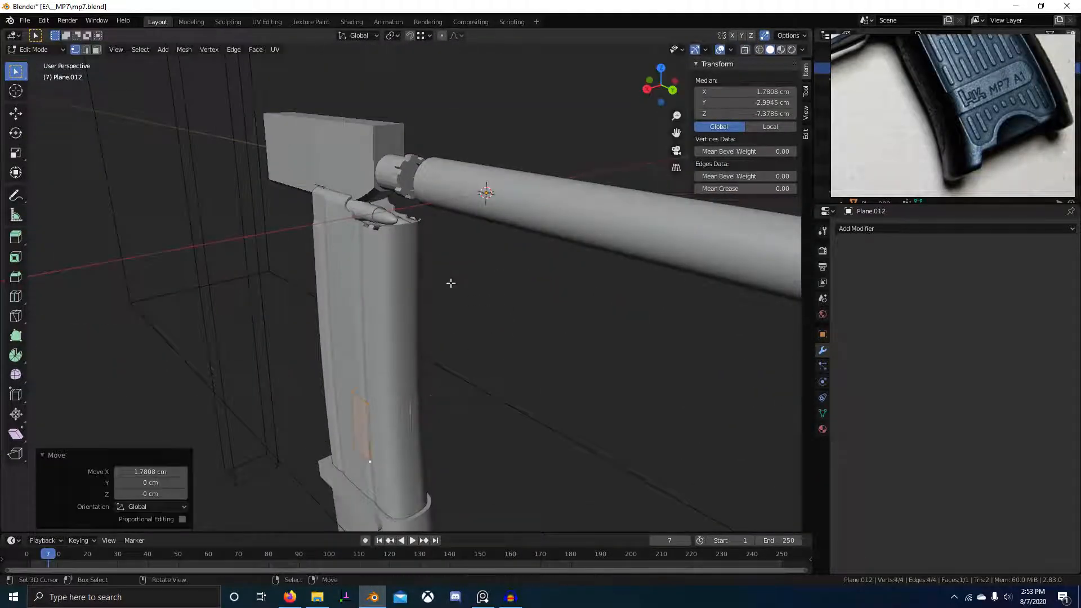
- Set the X position of the plane's front edge to 0 so it sits on the centerline
key("2")
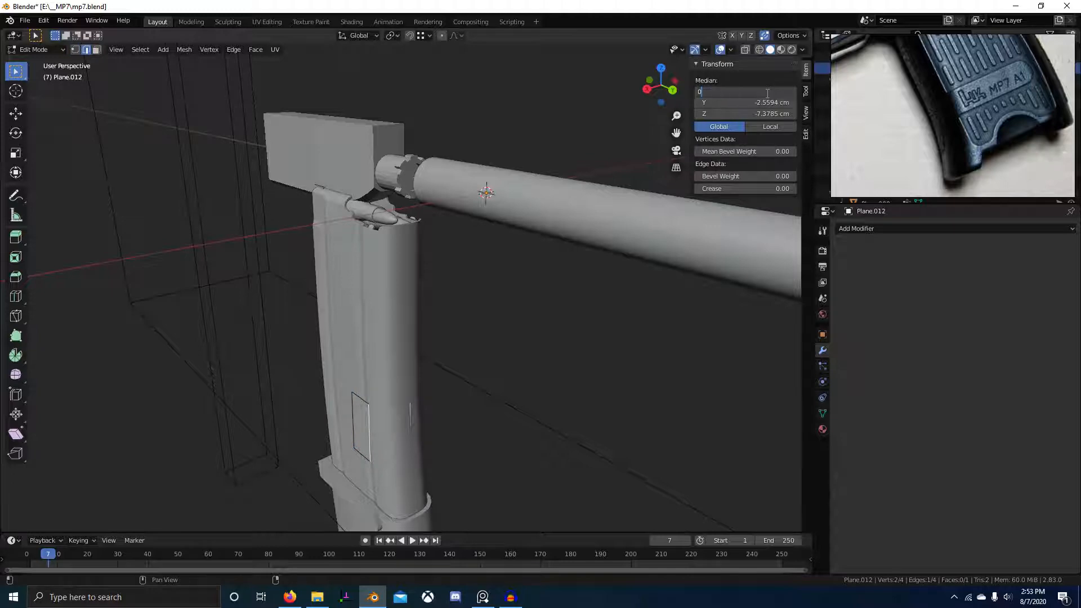
key("Return")
middle_click_drag(568, 315, 519, 273)
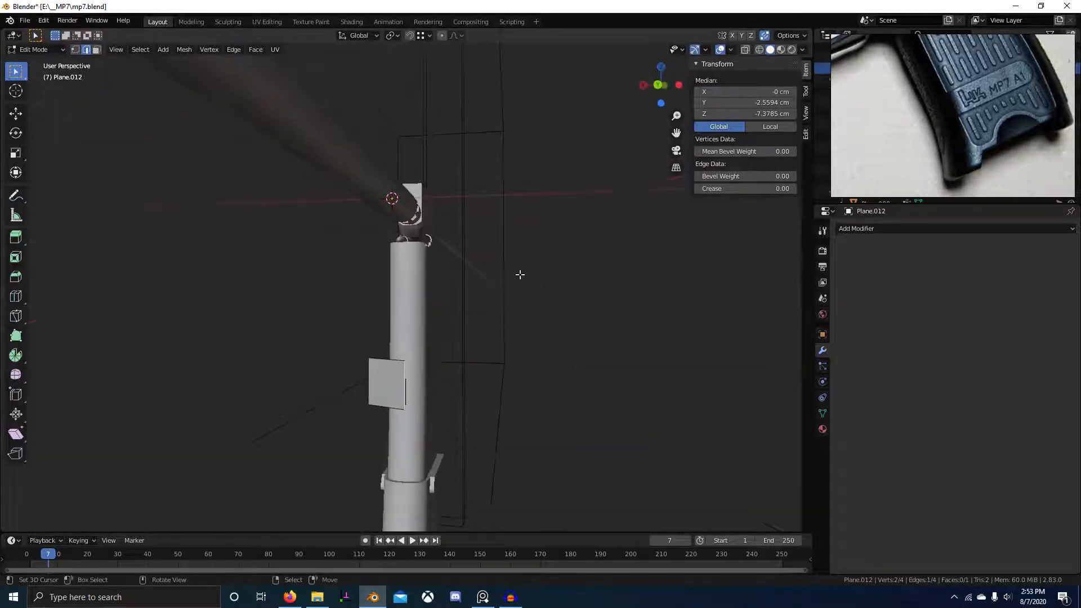
- Add a Mirror modifier on the X axis to the plane and apply all its object transforms
left_click(907, 228)
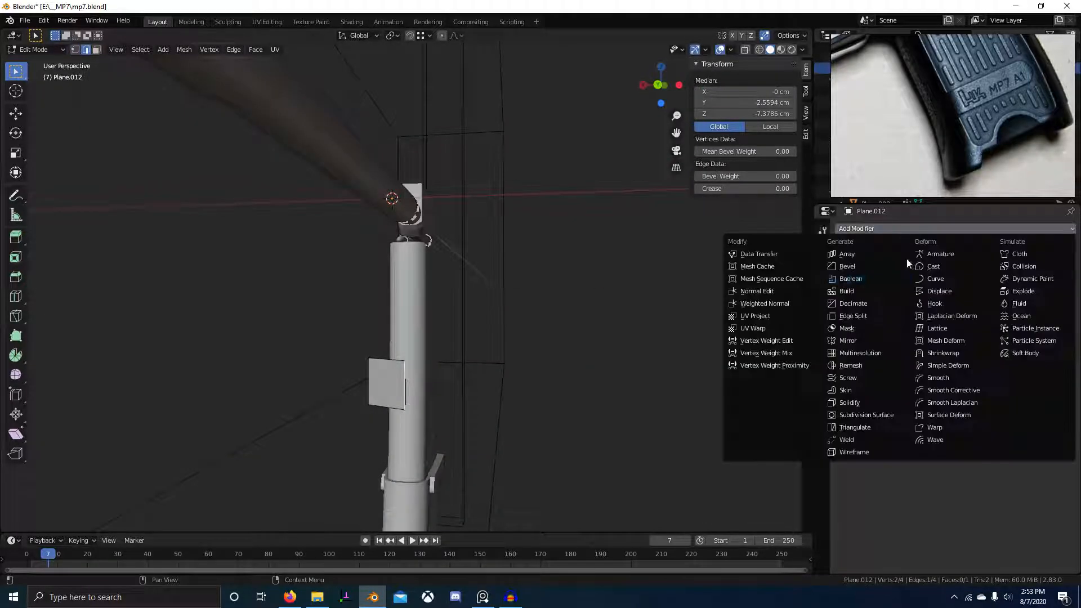
left_click(883, 340)
middle_click_drag(596, 338, 555, 394)
key("Tab")
key("ctrl+a")
left_click(539, 339)
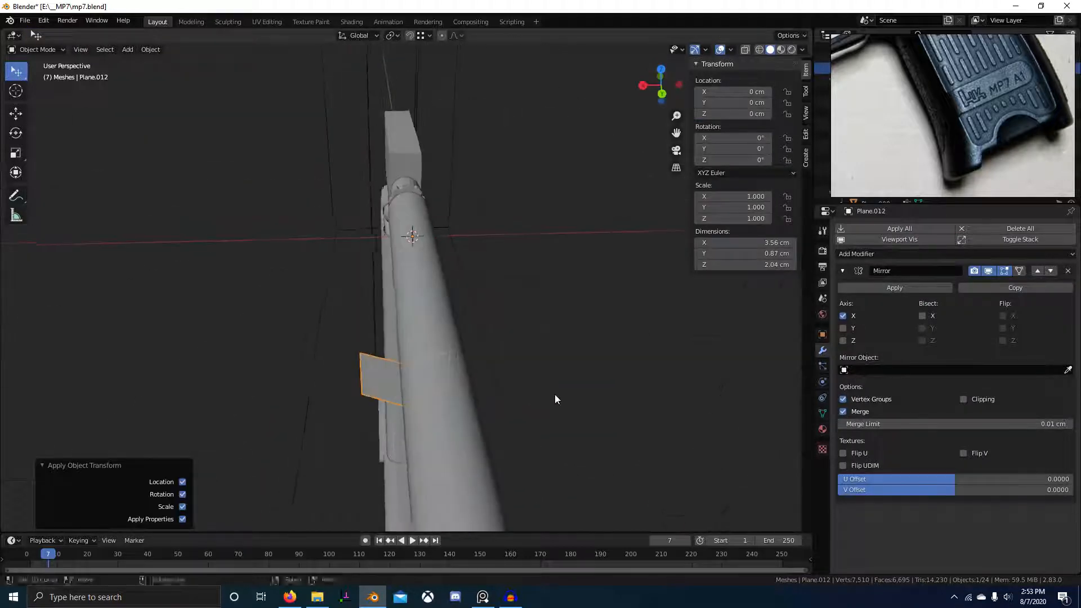
- Move the plane's rear edge -0.69857 cm along X, closer to the magazine
middle_click_drag(524, 439, 445, 370)
key("Tab")
mouse_move(369, 346)
middle_mouse_down()
mouse_move(430, 366)
mouse_move(379, 330)
middle_mouse_up()
key("g")
key("x")
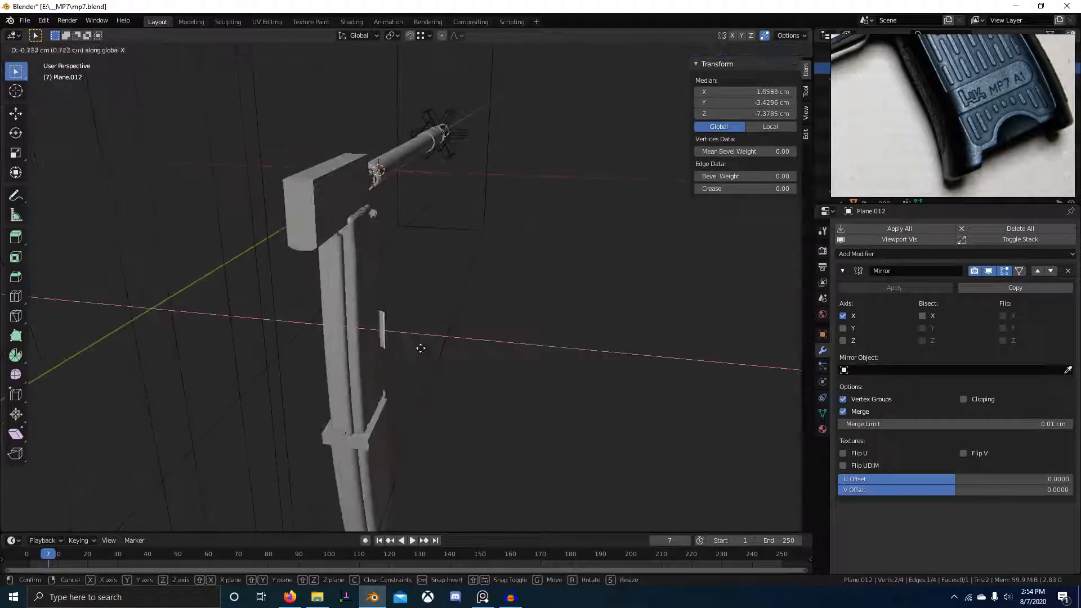
left_click(441, 342)
- Switch to Firefox, search the web for "hk mp7a1", and open the Heckler & Koch and Arms Unlimited results in new tabs
key("alt+Tab")
key("alt+Tab")
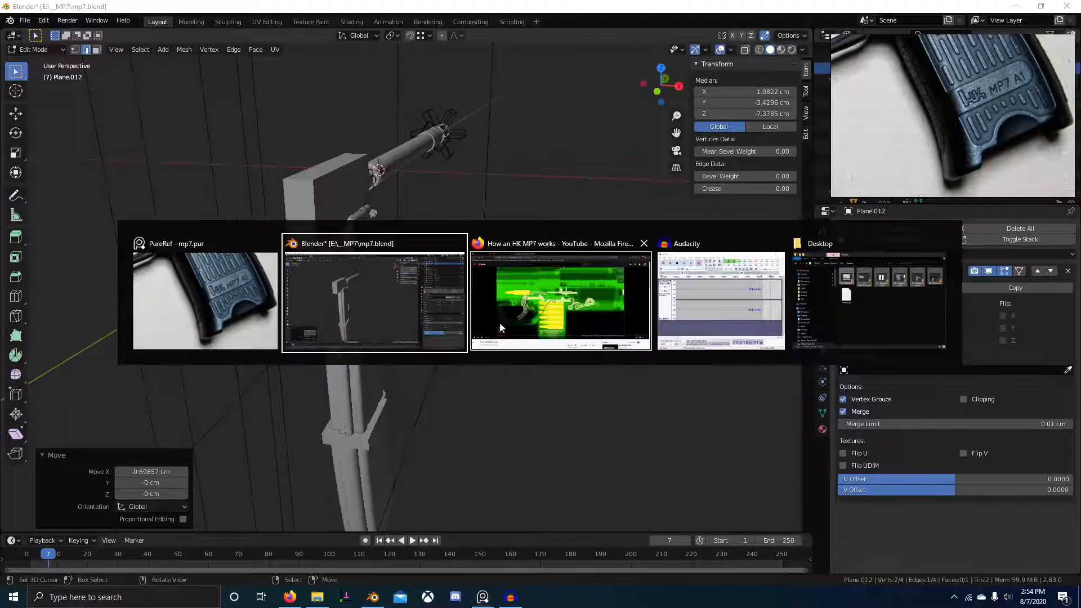
left_click(603, 281)
left_click(395, 9)
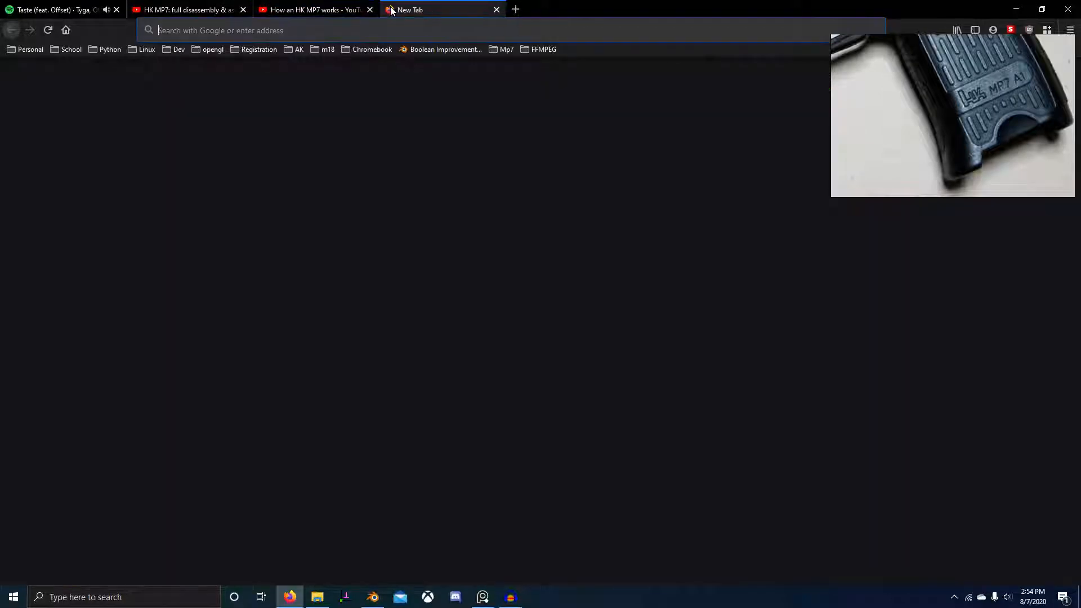
type("hk mp7a1")
key("Return")
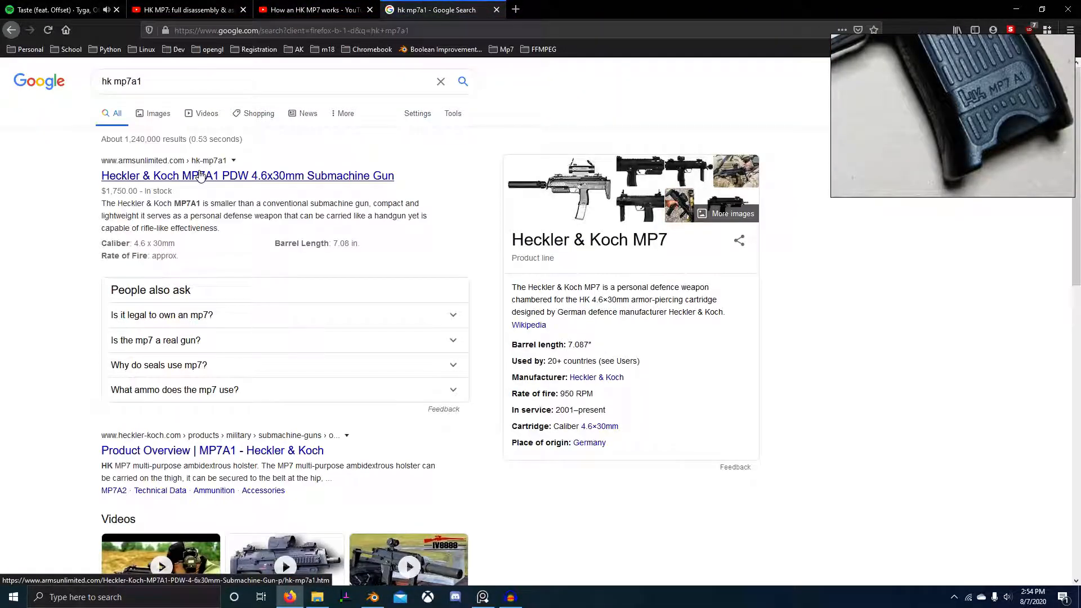
middle_click(197, 447)
middle_click(311, 178)
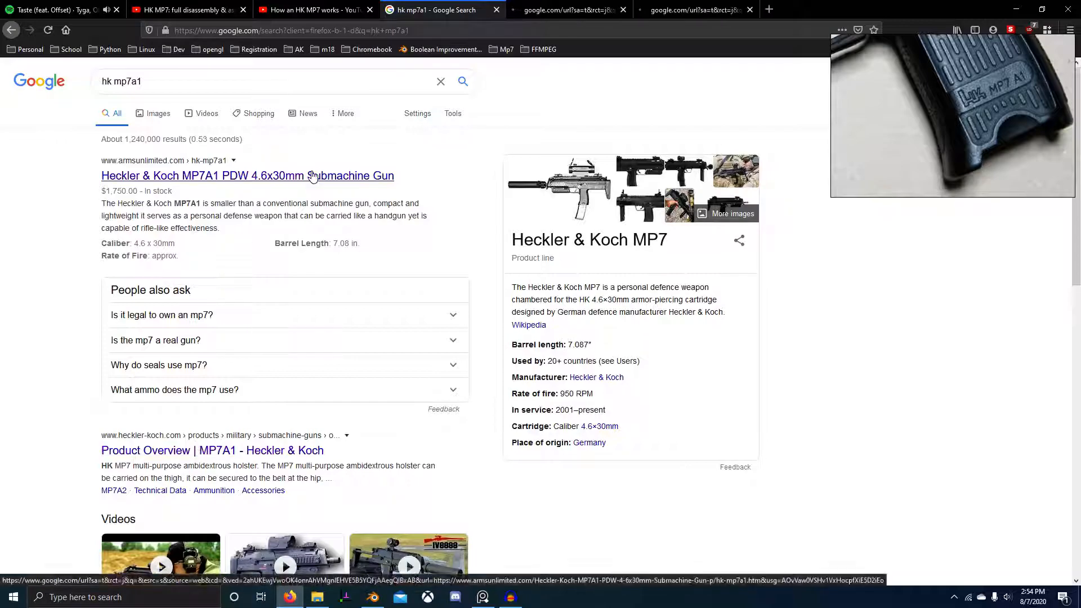
- Look through the Arms Unlimited MP7A1 product page for dimensions and close its tab
key("ctrl+w")
key("ctrl+Tab")
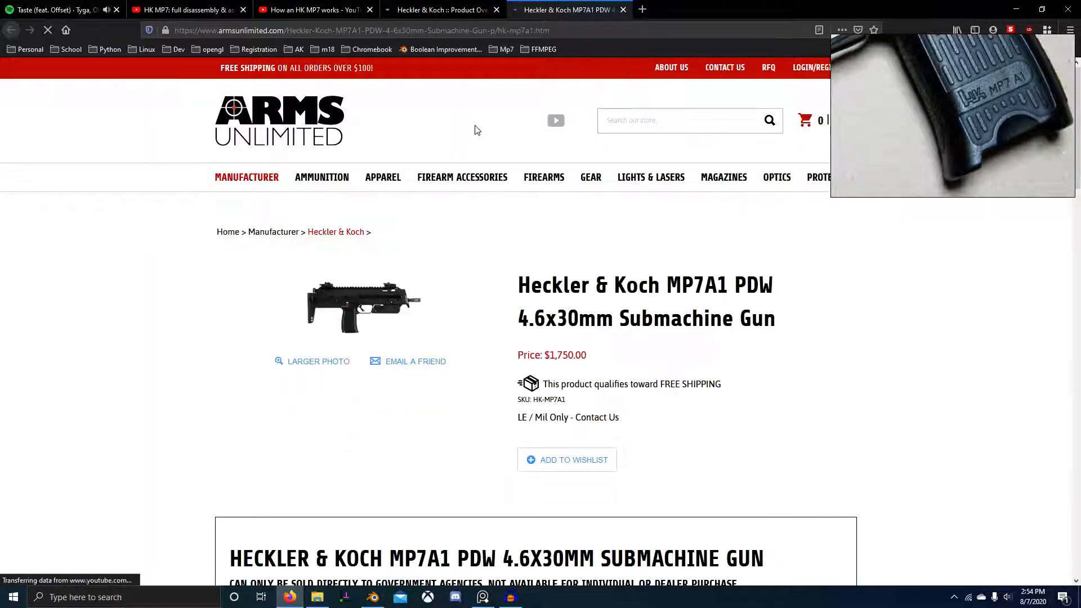
scroll(244, 275, "down", 9)
scroll(243, 276, "down", 15)
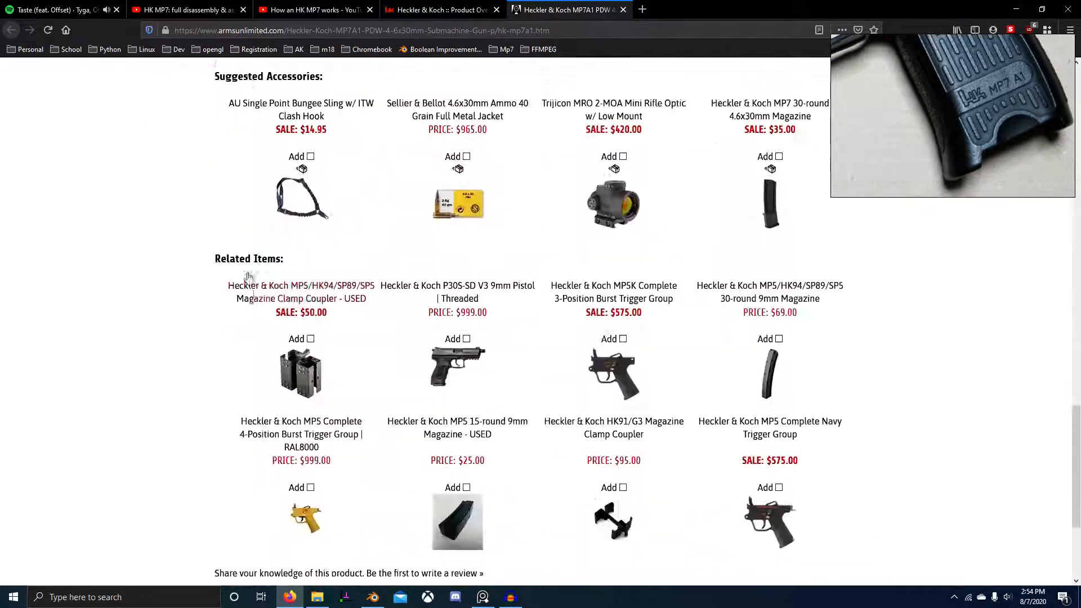
key("ctrl+w")
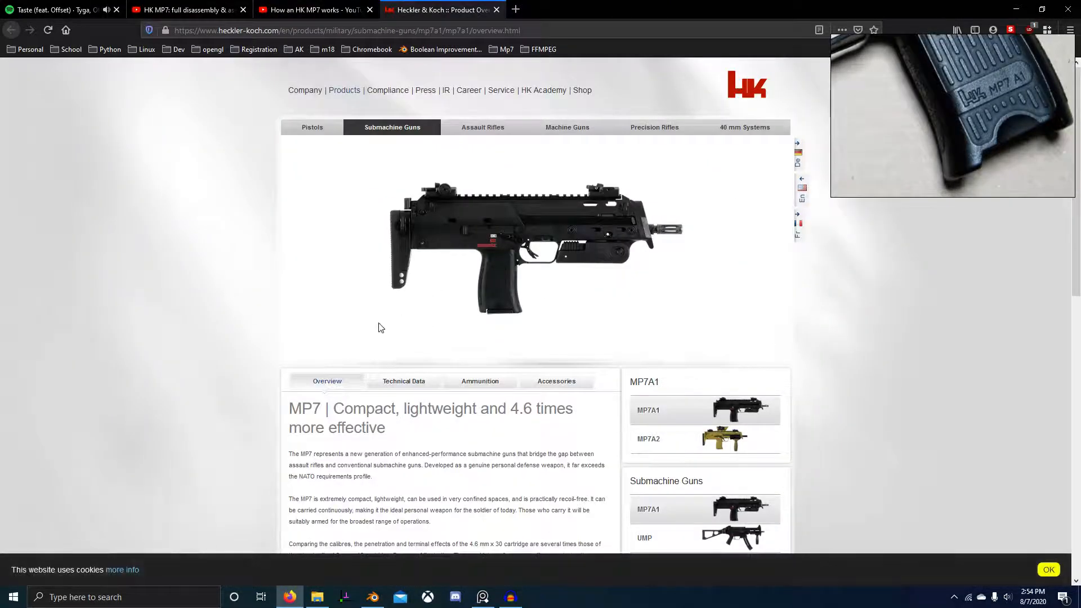
- Open the MP7A1 technical data on the Heckler & Koch site and check the weapon's width
scroll(394, 253, "down", 3)
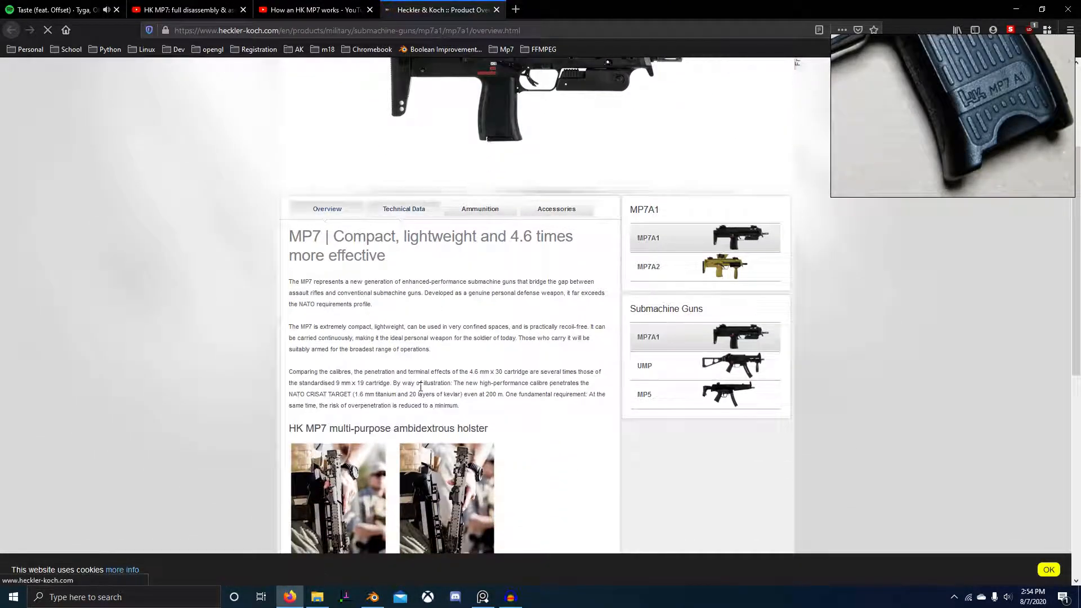
left_click(404, 208)
scroll(388, 254, "down", 3)
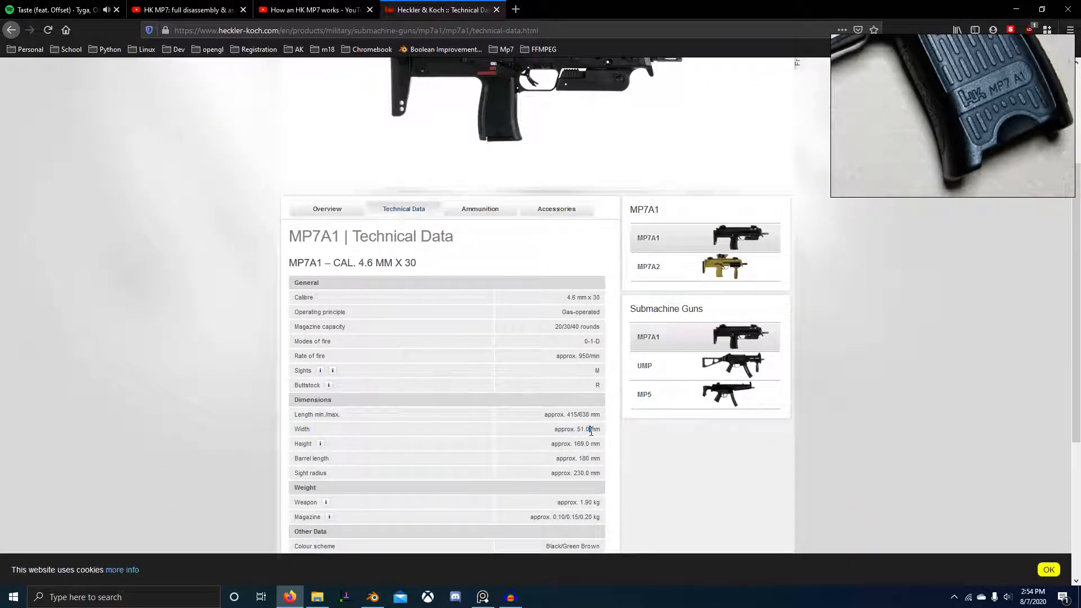
- Expand the PureRef board to full screen and examine the receiver and pistol grip photos
middle_click_drag(1023, 120, 1027, 188)
scroll(985, 174, "down", 5)
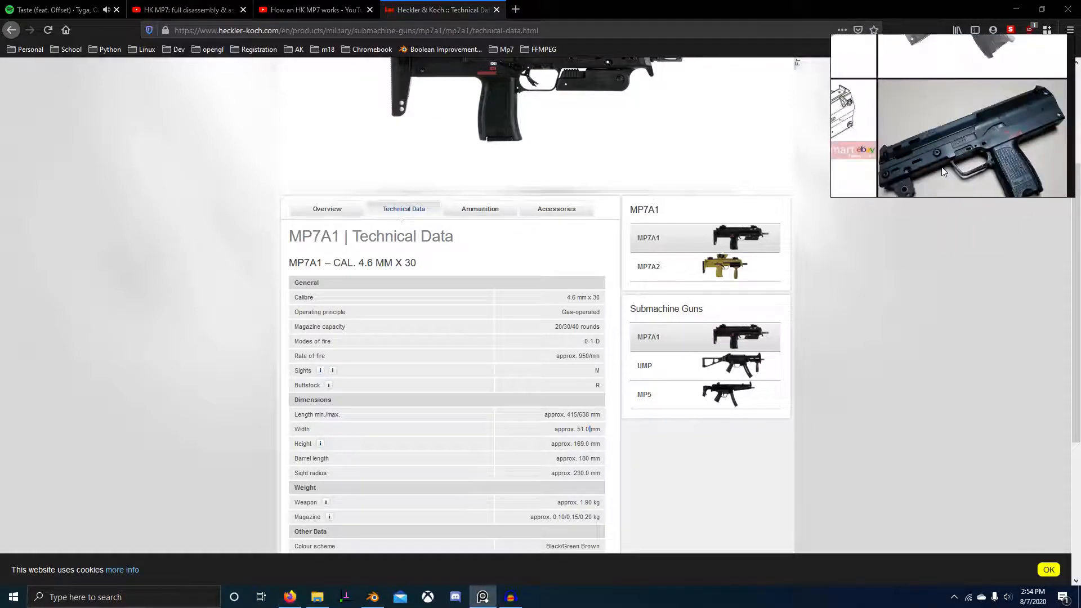
scroll(1028, 163, "up", 5)
mouse_move(957, 139)
middle_mouse_down()
mouse_move(1028, 164)
mouse_move(949, 150)
mouse_move(1028, 115)
middle_mouse_up()
scroll(949, 151, "down", 4)
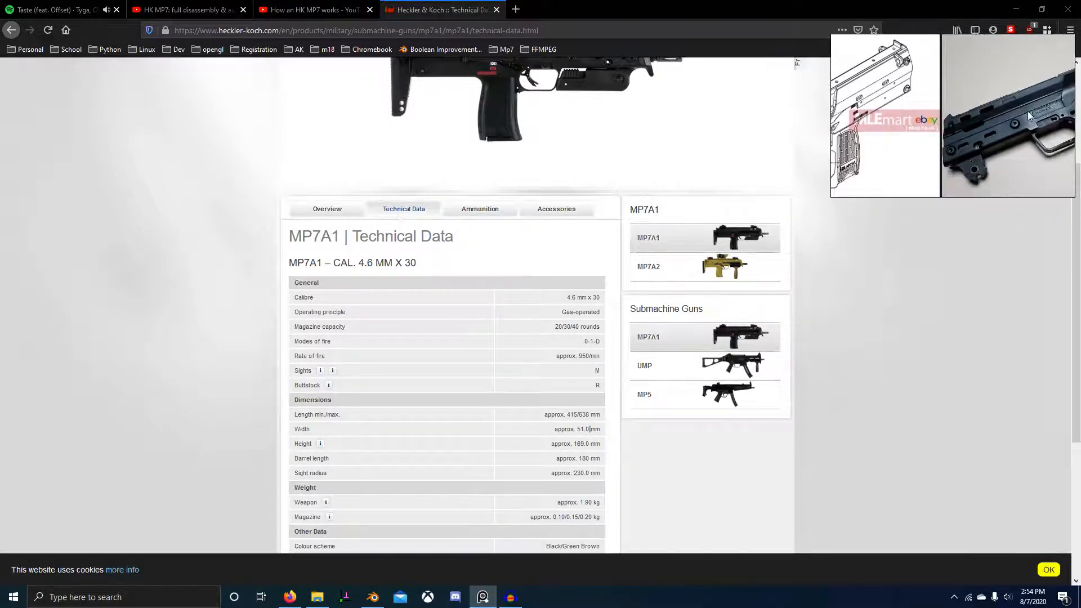
key("ctrl+f")
middle_click_drag(491, 174, 567, 316)
scroll(567, 317, "down", 4)
middle_click_drag(405, 206, 572, 337)
scroll(584, 364, "up", 2)
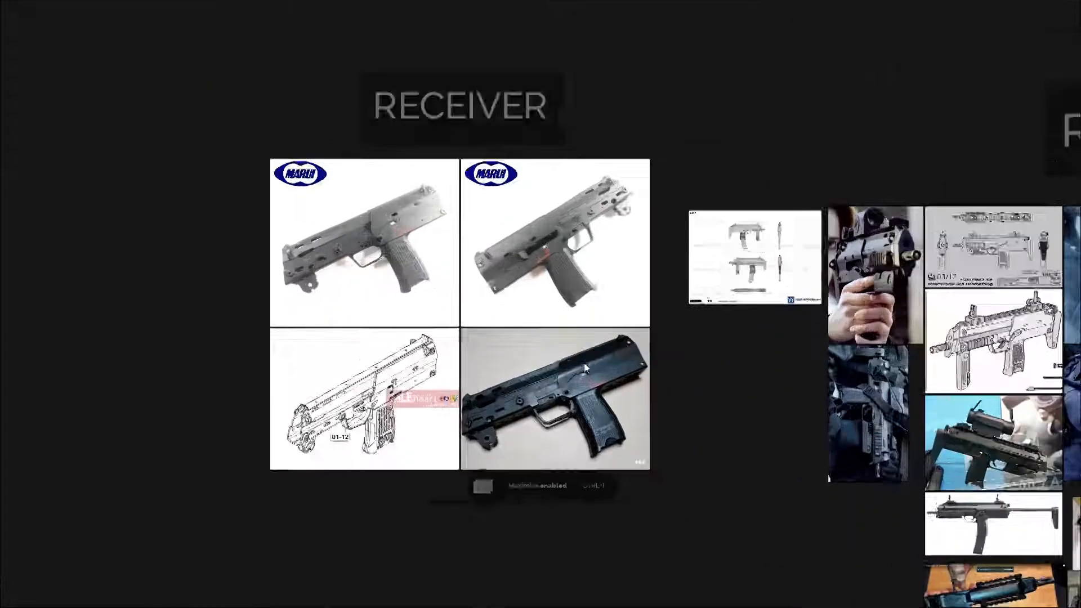
scroll(585, 368, "up", 5)
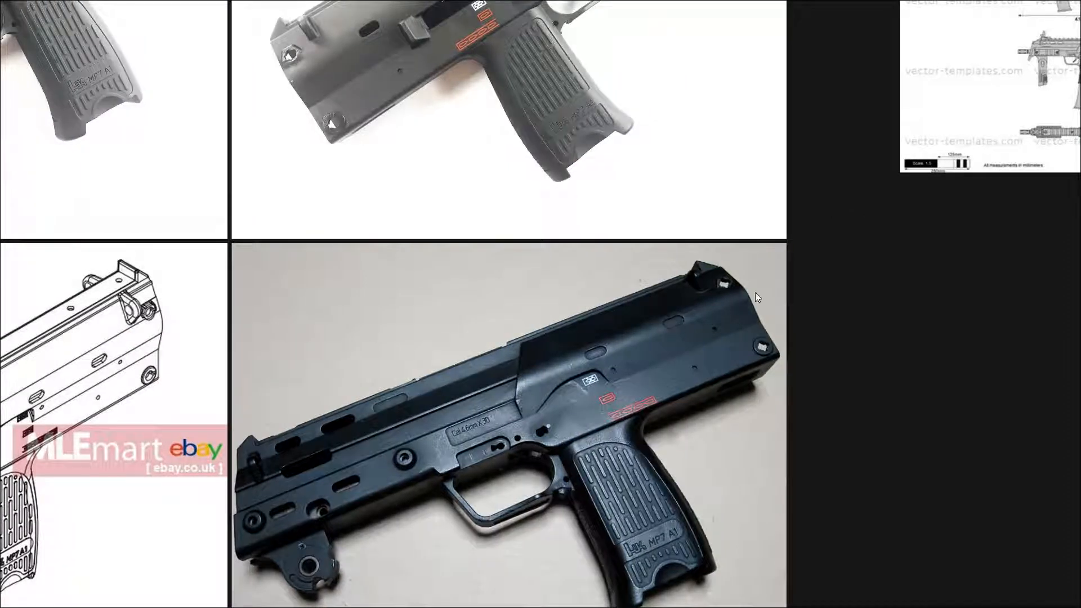
- Examine the receiver photos, technical drawings and front-view photo on the reference board to judge the gun's width
scroll(618, 361, "down", 5)
middle_click_drag(675, 382, 897, 539)
scroll(509, 354, "up", 5)
scroll(657, 407, "down", 5)
middle_click_drag(656, 406, 370, 418)
scroll(515, 259, "up", 6)
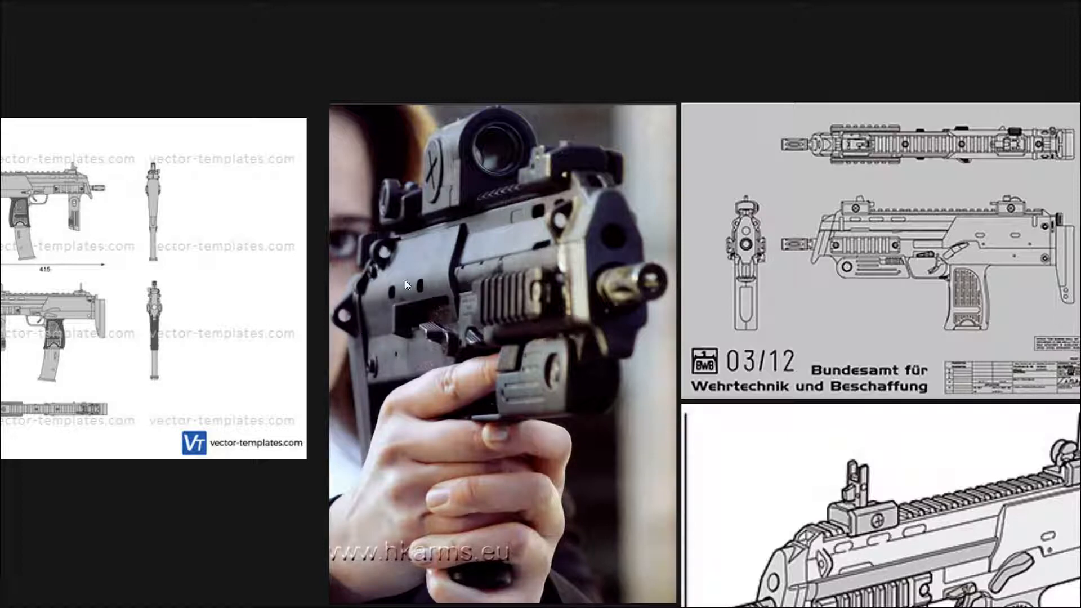
scroll(405, 280, "down", 6)
- Restore the PureRef board to its small overlay and inspect the mirrored grip plane in Blender from the front
key("alt+Tab")
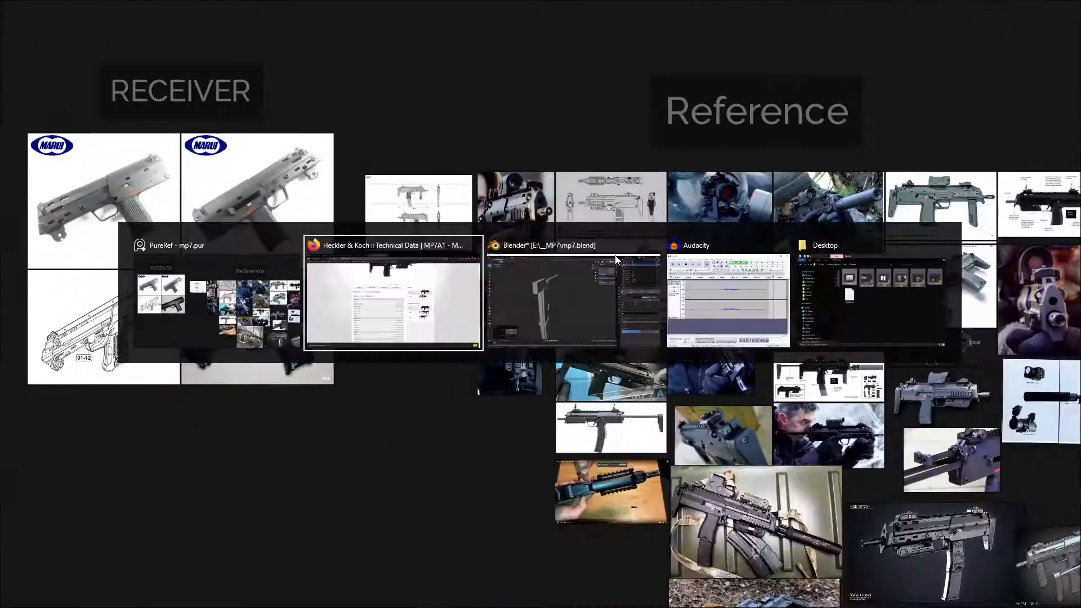
left_click(583, 305)
key("alt+Tab")
left_click(243, 299)
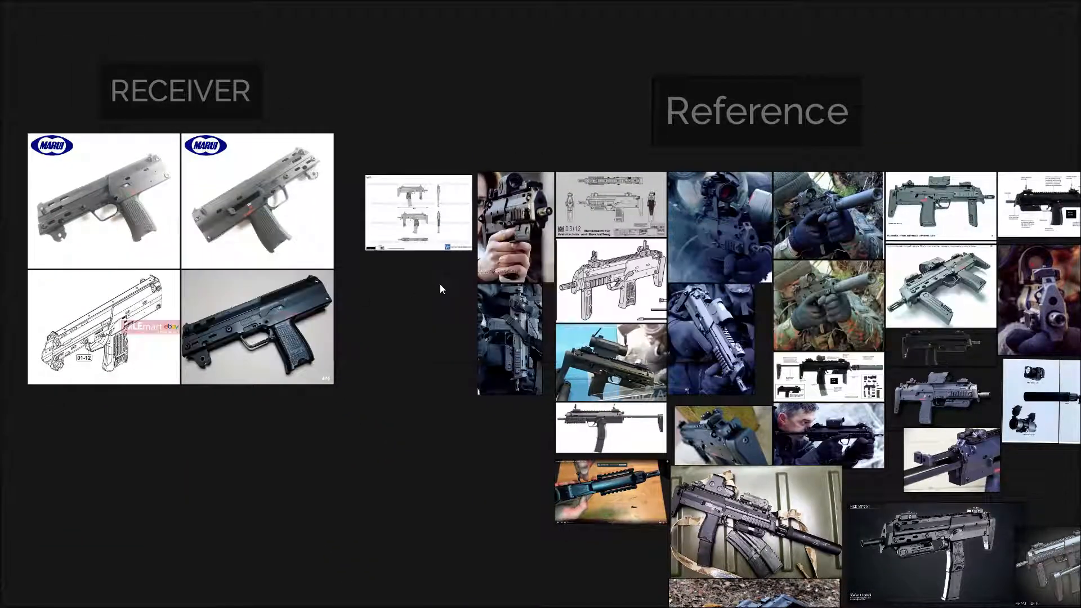
key("ctrl+f")
middle_click_drag(550, 371, 459, 297)
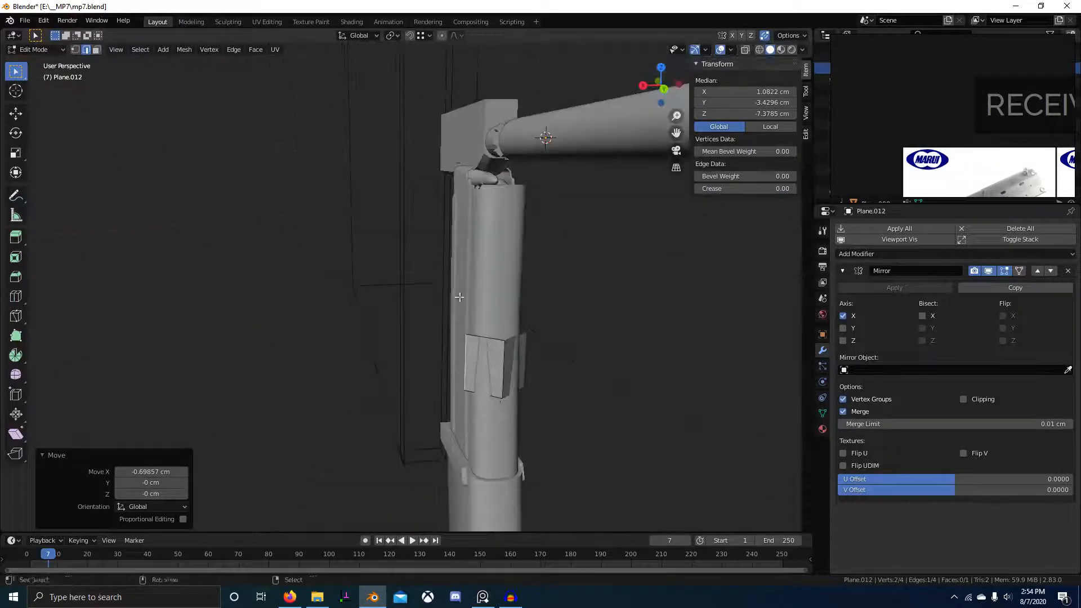
- Move the mirrored grip plane's selected outer edge outward about 0.25 cm along X and leave mesh editing
scroll(529, 302, "up", 3)
key("g")
key("x")
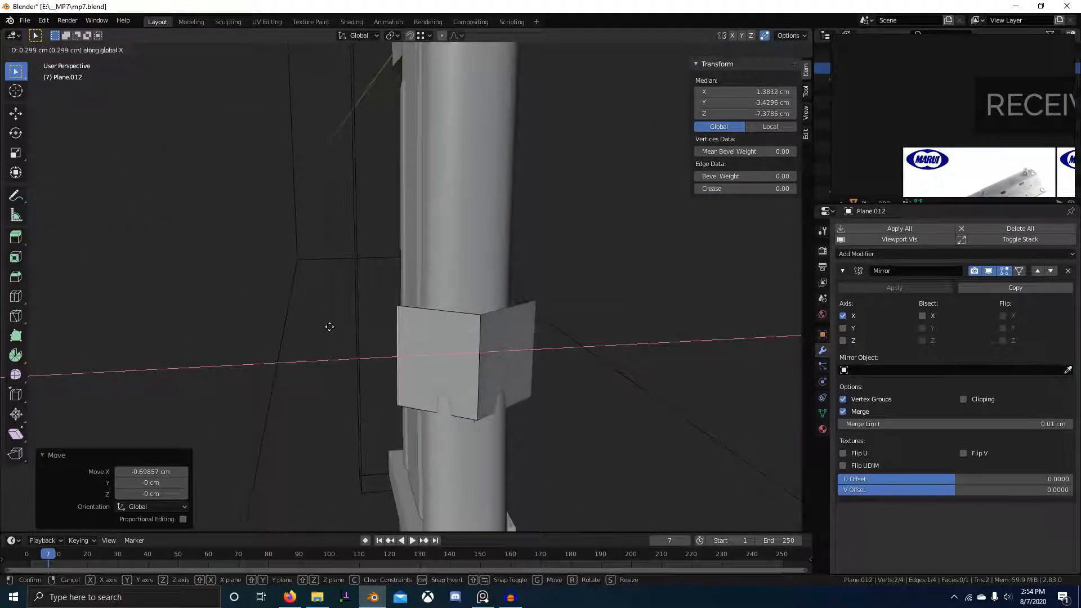
left_click(355, 326)
middle_click_drag(354, 326, 503, 326)
key("Tab")
- Add a cube at the origin and scale it down uniformly to 0.075, giving 15 cm sides
key("shift+a")
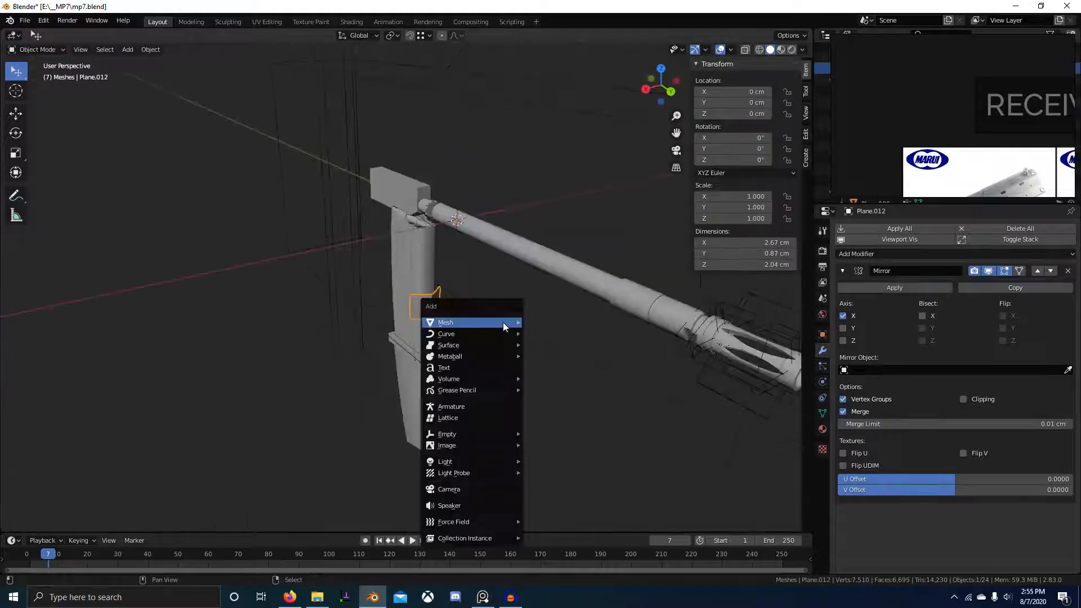
mouse_move(504, 326)
left_click(580, 73)
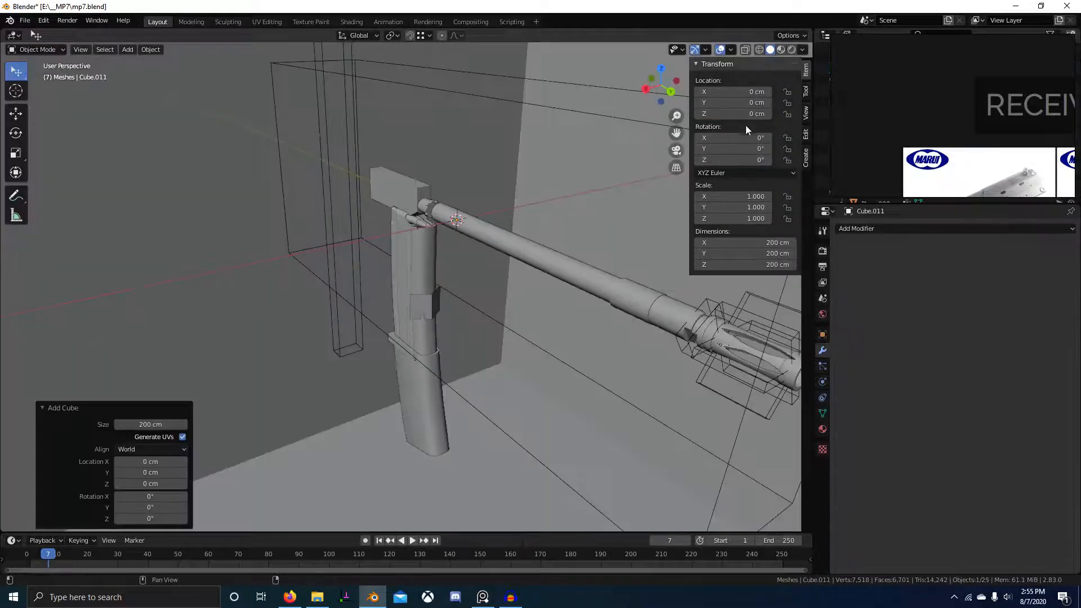
scroll(619, 223, "down", 5)
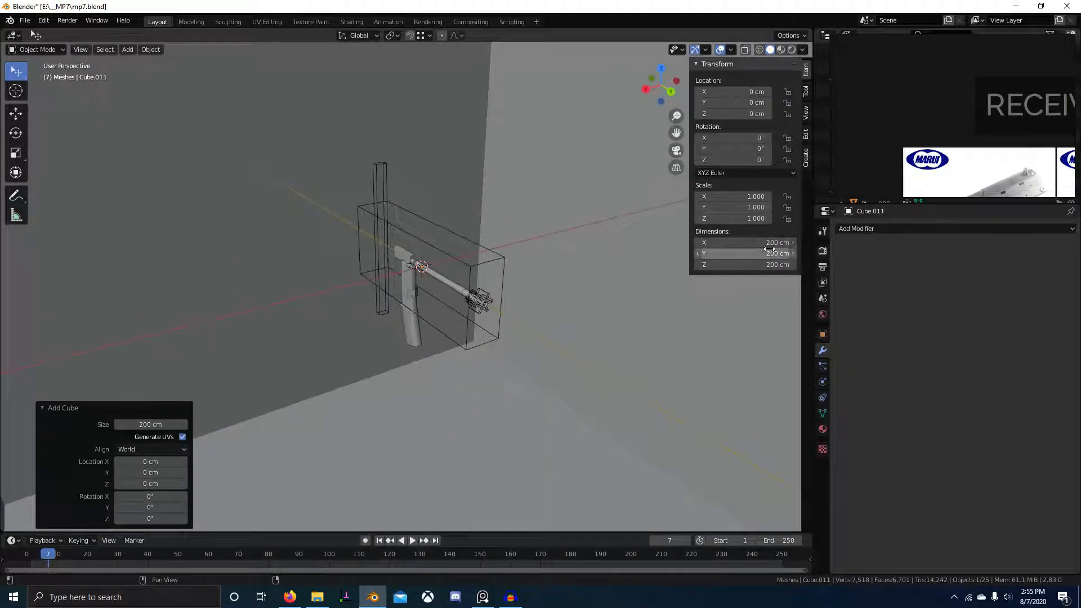
key("s")
left_click(443, 256)
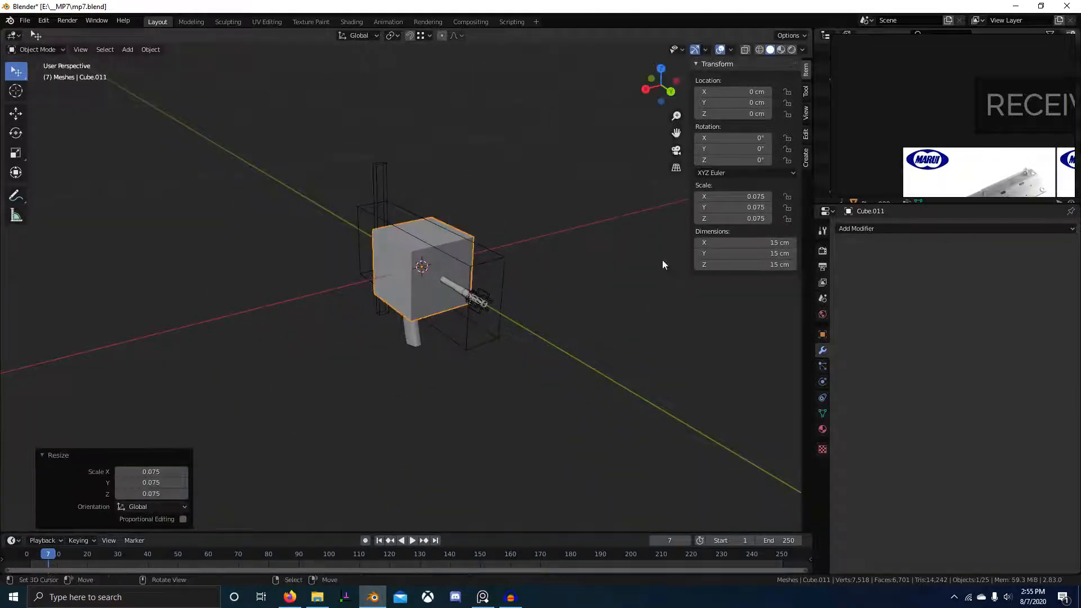
- Set the cube's X dimension to 5.1 cm as a width guide for the gun
scroll(662, 259, "up", 2)
left_click_drag(742, 253, 726, 253)
right_click(726, 253)
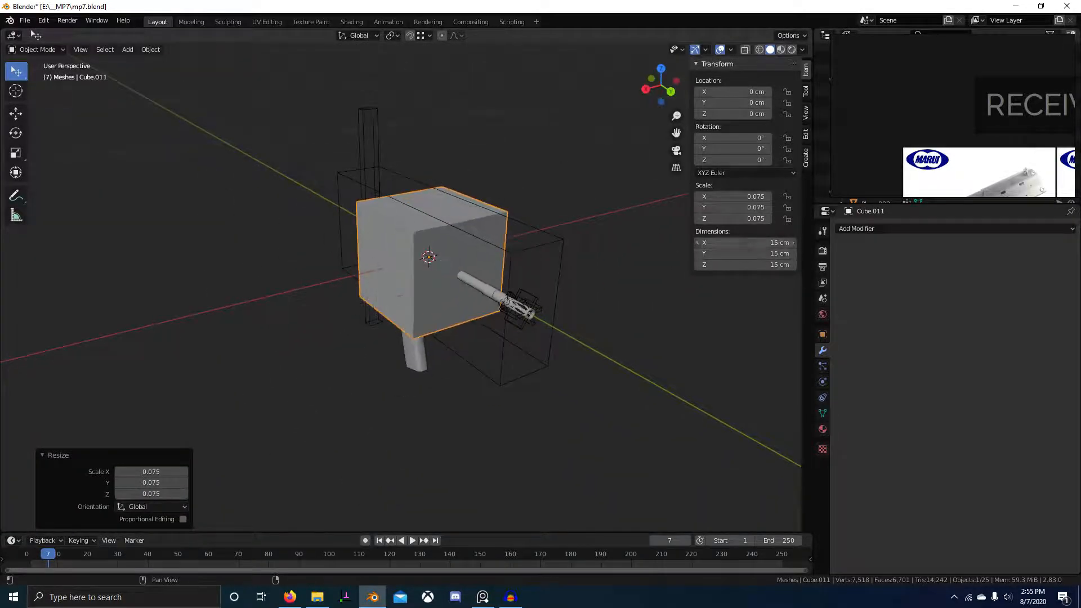
left_click(745, 245)
type("5.1")
key("Return")
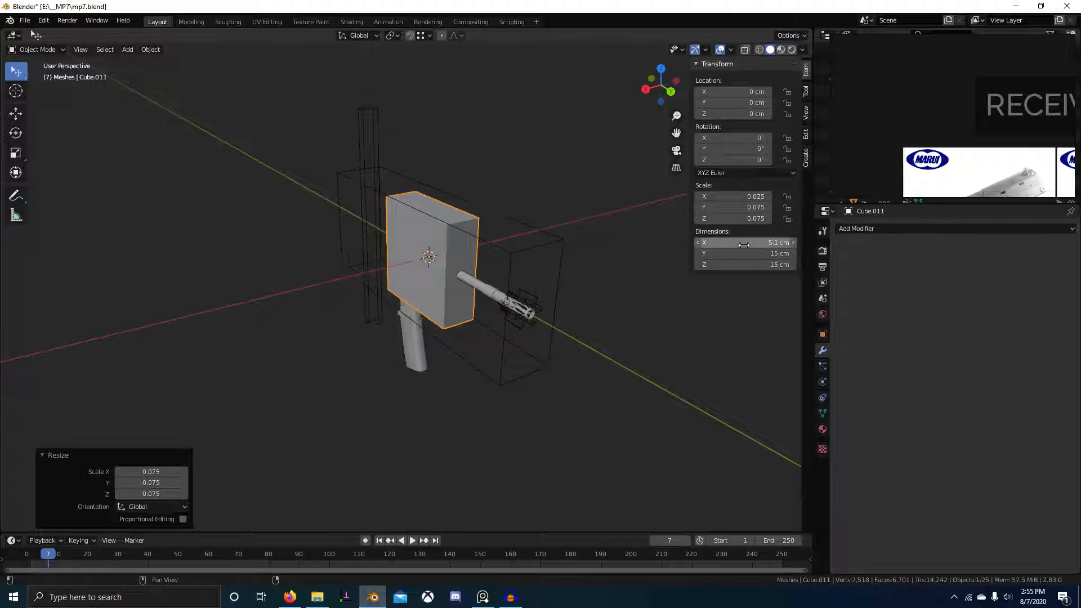
- Flatten the cube to about 3.5 cm tall and move it up about 9.75 cm along Z, above the barrel
scroll(435, 285, "up", 5)
middle_click_drag(436, 286, 515, 360)
scroll(514, 361, "down", 2)
key("s")
key("z")
left_click(470, 280)
key("g")
key("z")
left_click(474, 169)
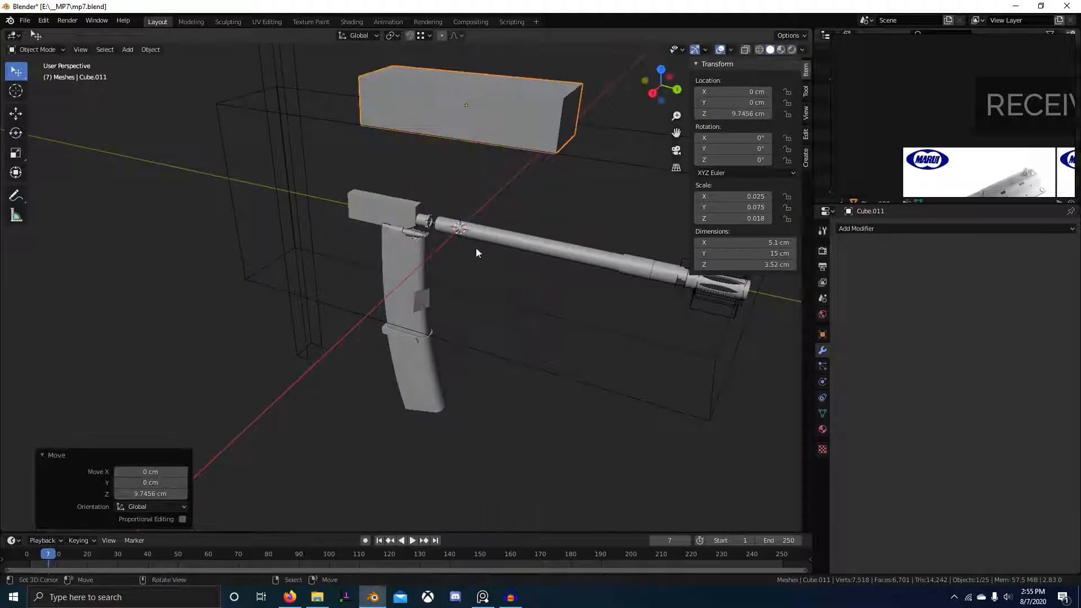
- Compare the mirrored grip plane seen from the front with the close-up grip and magazine photos on the PureRef board
scroll(475, 247, "up", 6)
right_click(454, 323)
middle_click_drag(454, 323, 343, 282)
scroll(415, 330, "up", 3)
key("alt+Tab")
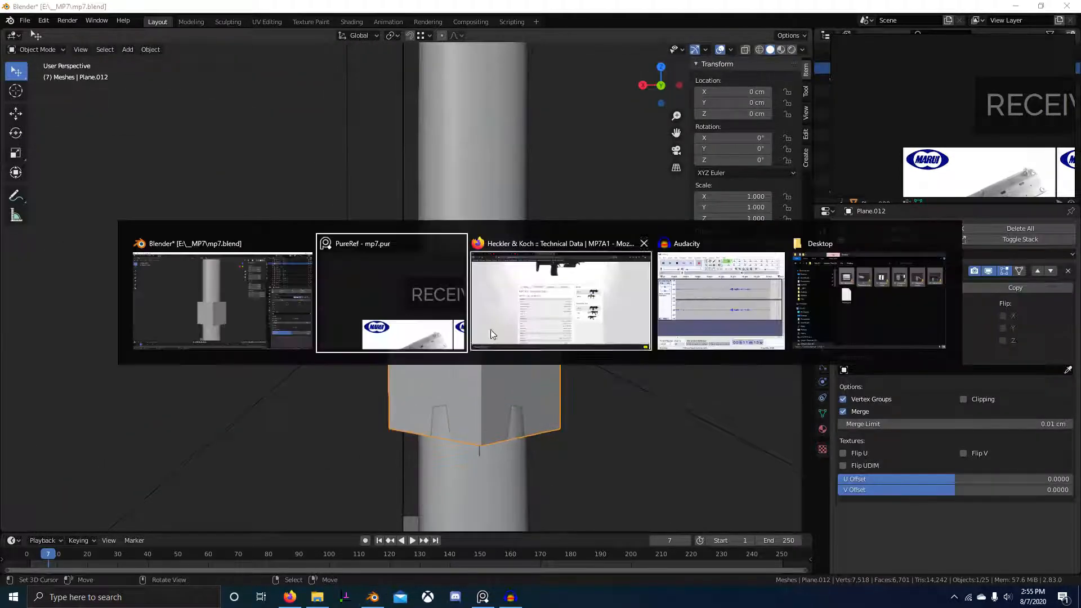
left_click(222, 301)
scroll(990, 141, "down", 8)
middle_click_drag(1013, 147, 1058, 135)
scroll(1013, 135, "up", 5)
scroll(945, 107, "up", 5)
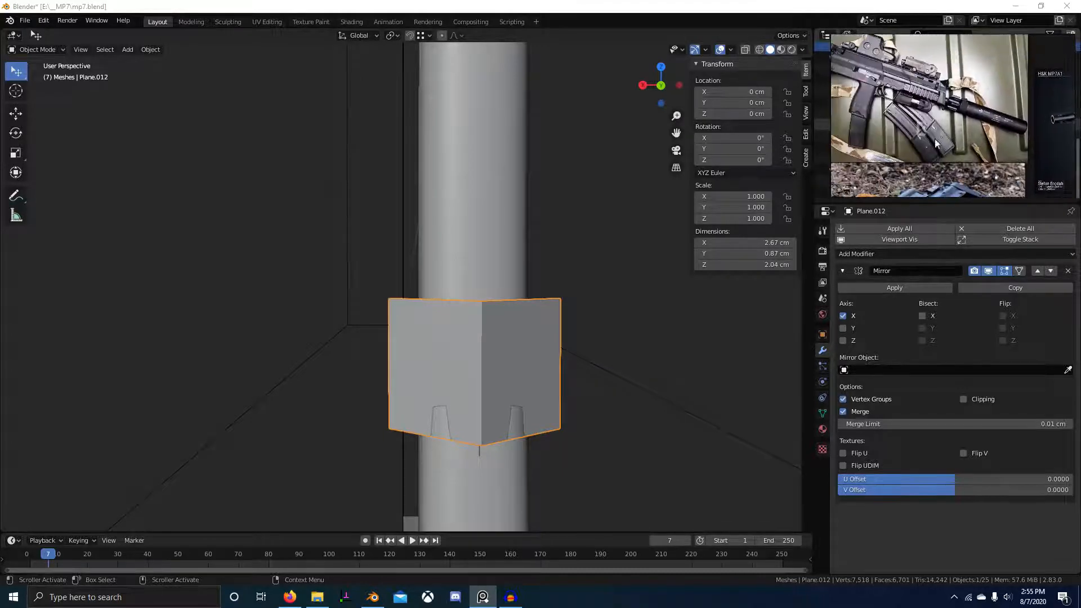
scroll(939, 97, "down", 3)
scroll(938, 100, "up", 10)
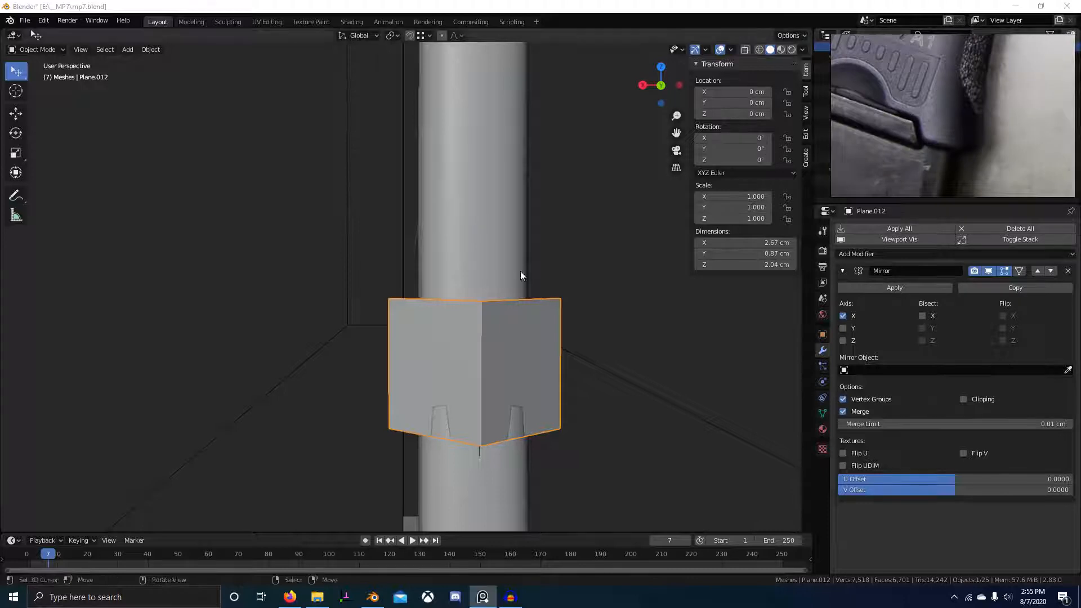
- Edit the mirrored grip plane and move its outer edge inward about 0.18 cm along X
scroll(520, 271, "down", 3)
middle_click_drag(520, 272, 471, 461)
left_click(495, 296)
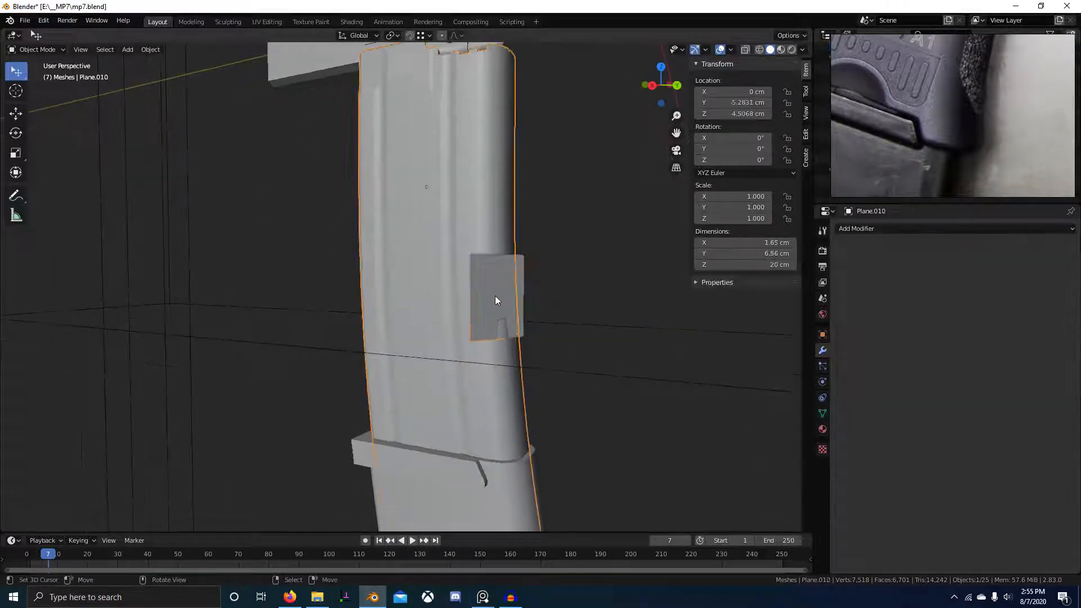
left_click(487, 295)
key("Tab")
middle_click_drag(486, 295, 409, 307)
scroll(517, 262, "up", 3)
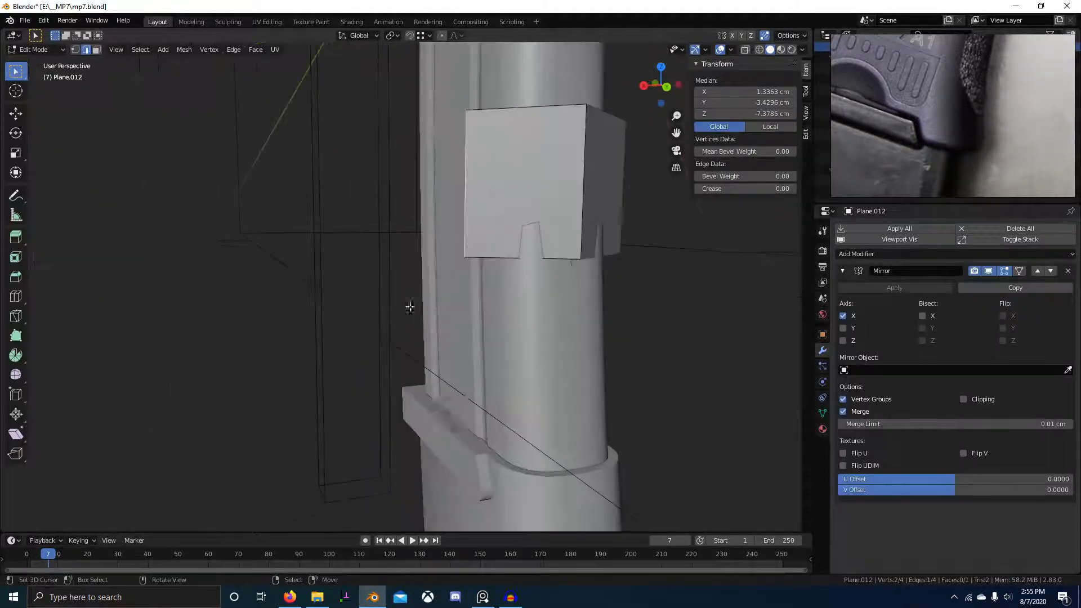
key("g")
key("x")
left_click(475, 453)
- Add one centred vertical loop cut to the mirrored grip plane
scroll(555, 348, "down", 4)
middle_click_drag(554, 349, 484, 242)
scroll(519, 374, "up", 2)
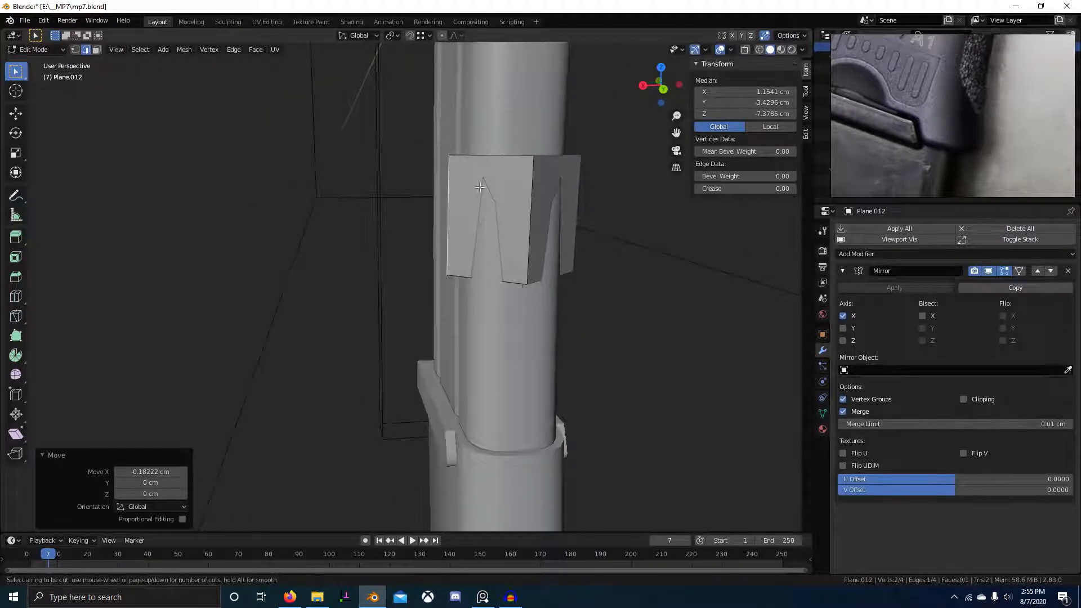
left_click(501, 158)
- Move the loop-cut edge forward along Y by about 0.17 cm, plus a further 0.2 cm, to round the grip front
scroll(541, 298, "down", 3)
middle_click_drag(541, 297, 600, 258)
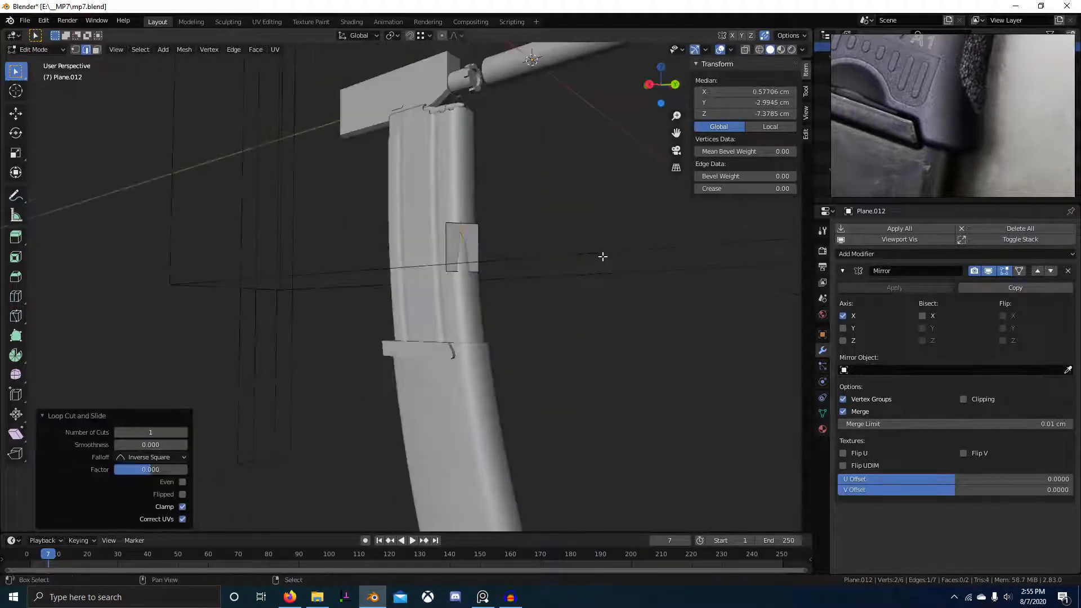
scroll(535, 289, "up", 4)
middle_click_drag(536, 289, 532, 338)
key("g")
key("y")
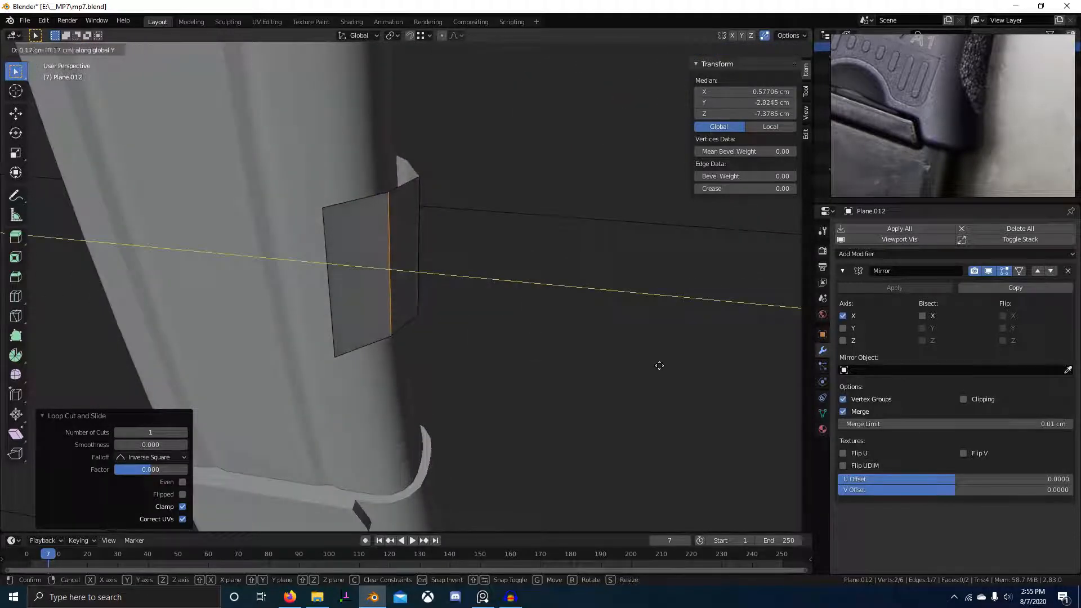
left_click(657, 365)
middle_click_drag(656, 365, 527, 374)
key("g")
key("y")
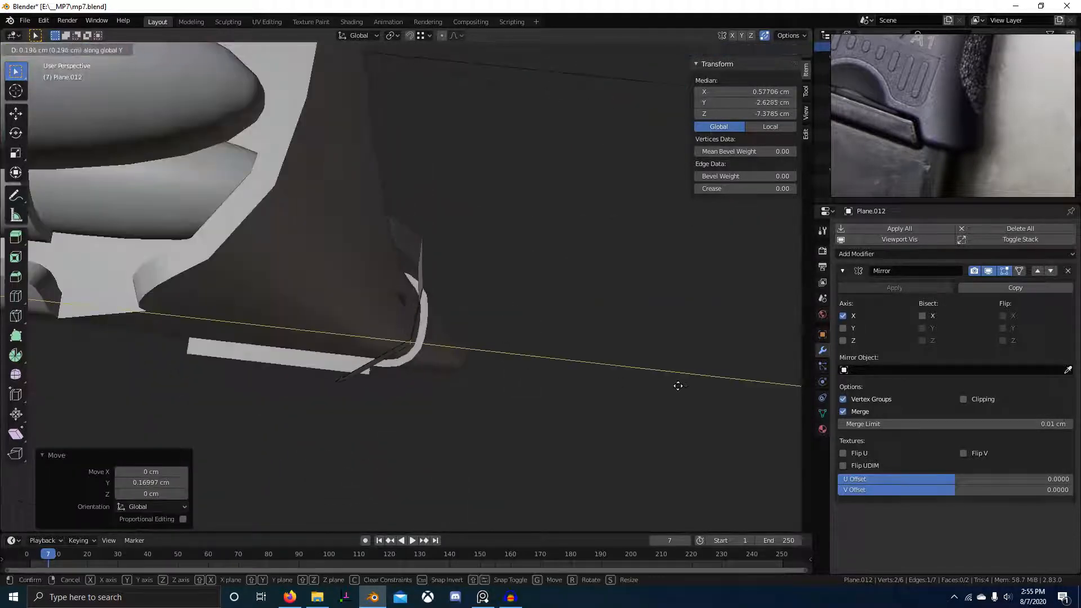
left_click(677, 386)
- Add two more centred vertical loop cuts to the grip plane, one on each side of the existing loop
middle_click_drag(677, 385, 442, 330)
left_click(354, 332)
right_click(353, 332)
key("g")
key("y")
right_click(576, 351)
middle_click_drag(472, 285, 394, 366)
left_click(385, 293, "shift")
middle_click_drag(393, 282, 358, 288)
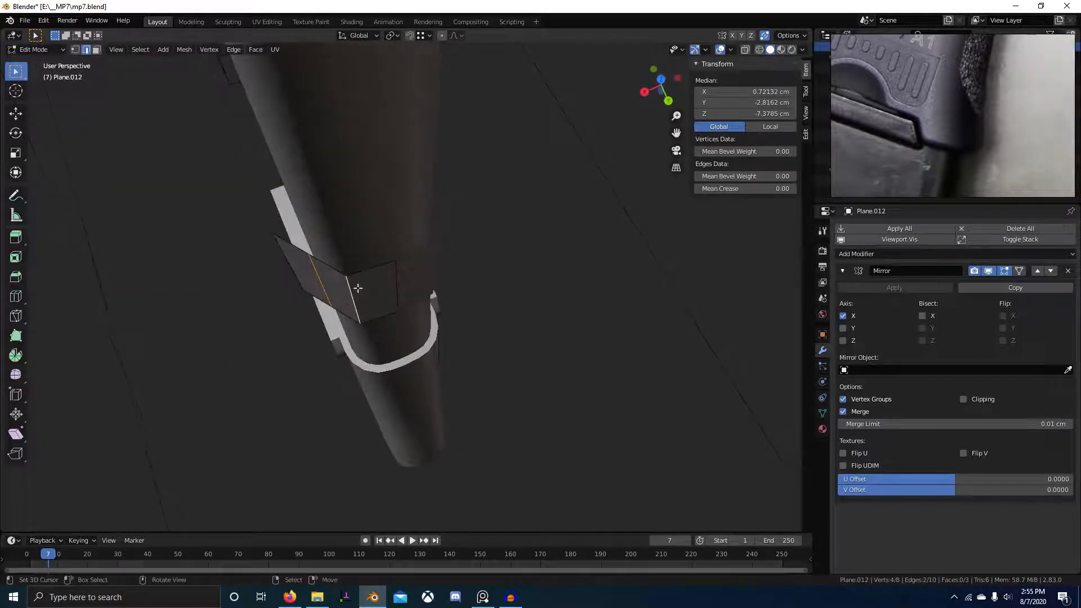
left_click(374, 276)
right_click(370, 297)
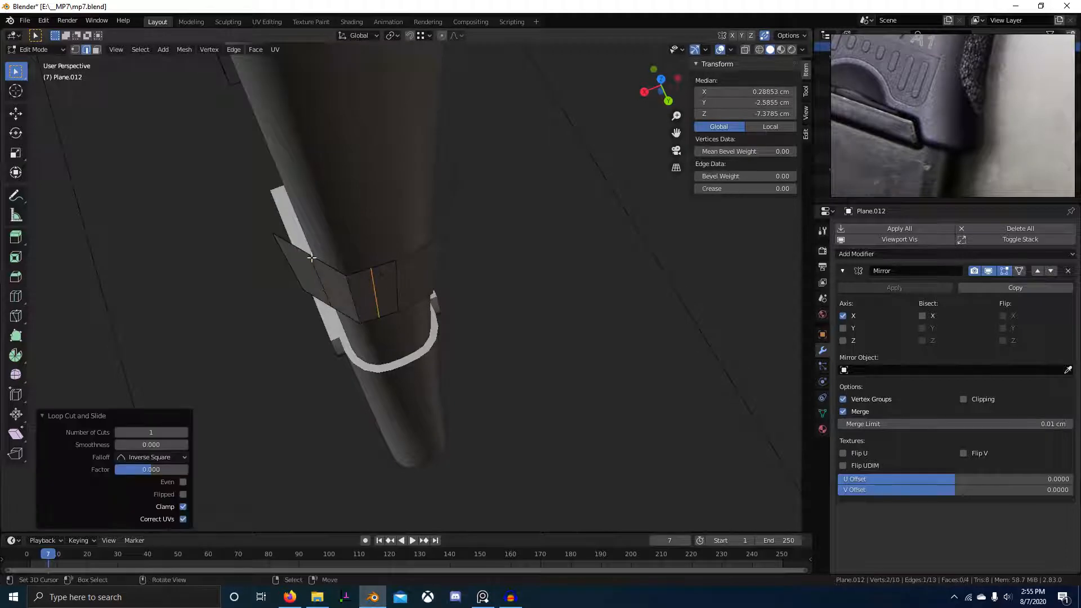
- Select the grip plane's three inner vertical edges and reshape them into a smoother curve around the magazine's front
key("1")
right_click(273, 234)
right_click(404, 260, "ctrl")
key("2")
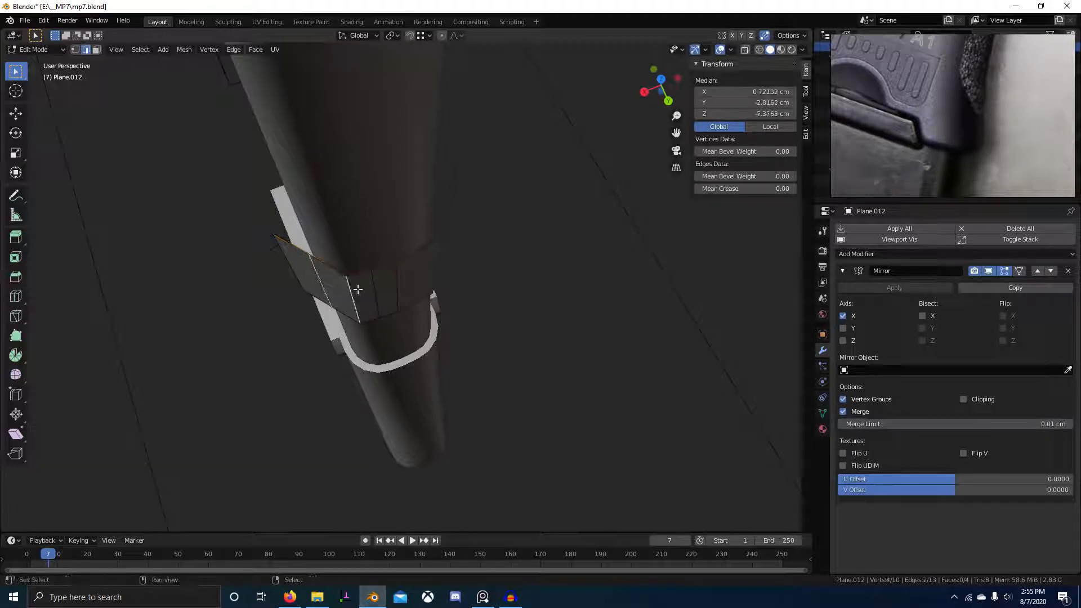
right_click(358, 289)
left_click(339, 557)
mouse_move(339, 558)
middle_mouse_down()
mouse_move(397, 467)
mouse_move(489, 441)
mouse_move(461, 458)
mouse_move(431, 450)
mouse_move(428, 472)
mouse_move(446, 467)
mouse_move(542, 339)
mouse_move(533, 234)
mouse_move(478, 246)
mouse_move(321, 349)
mouse_move(333, 389)
mouse_move(512, 383)
mouse_move(623, 358)
middle_mouse_up()
right_click(488, 441)
left_click(489, 440)
right_click(460, 458)
left_click(466, 463)
key("ctrl+z")
key("Tab")
key("Tab")
- In a wireframe right view, extrude the grip plane's top row of vertices up about 1.15 cm to the trigger guard's underside
scroll(467, 306, "up", 5)
key("KP_3")
key("shift+z")
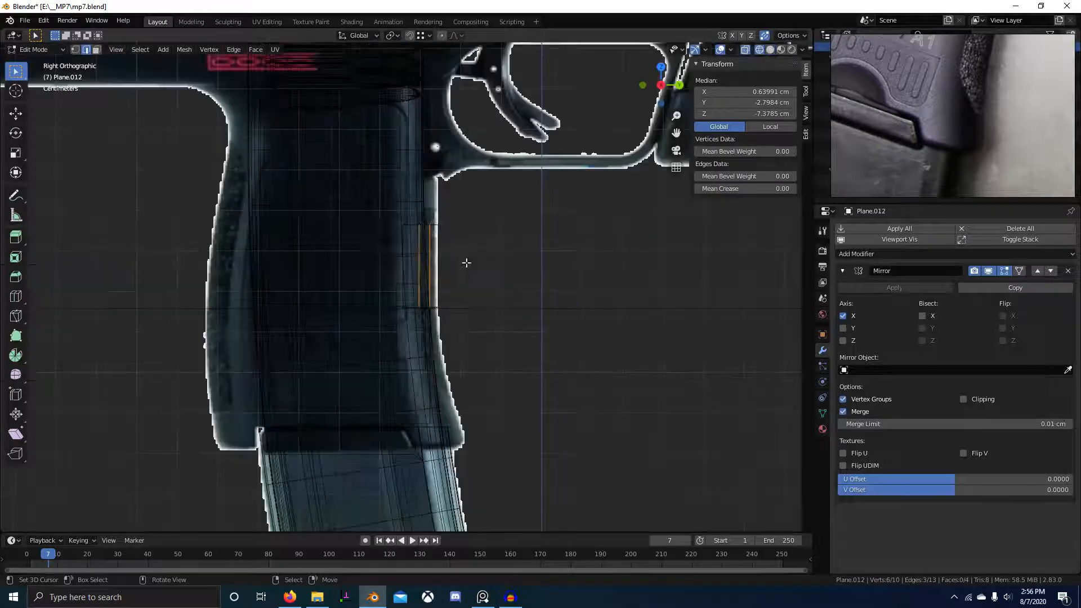
scroll(466, 263, "up", 5)
key("1")
middle_click_drag(502, 210, 458, 297, "shift")
key("alt+a")
key("b")
left_click_drag(347, 193, 473, 237)
scroll(467, 226, "down", 3)
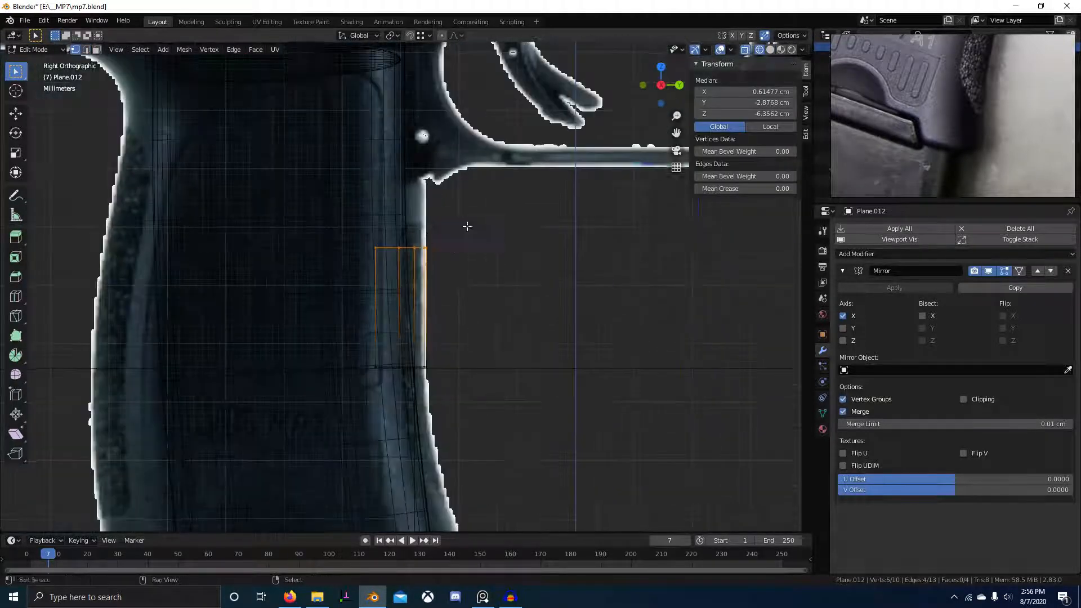
middle_click_drag(467, 226, 451, 285, "shift")
key("e")
key("z")
left_click(457, 216)
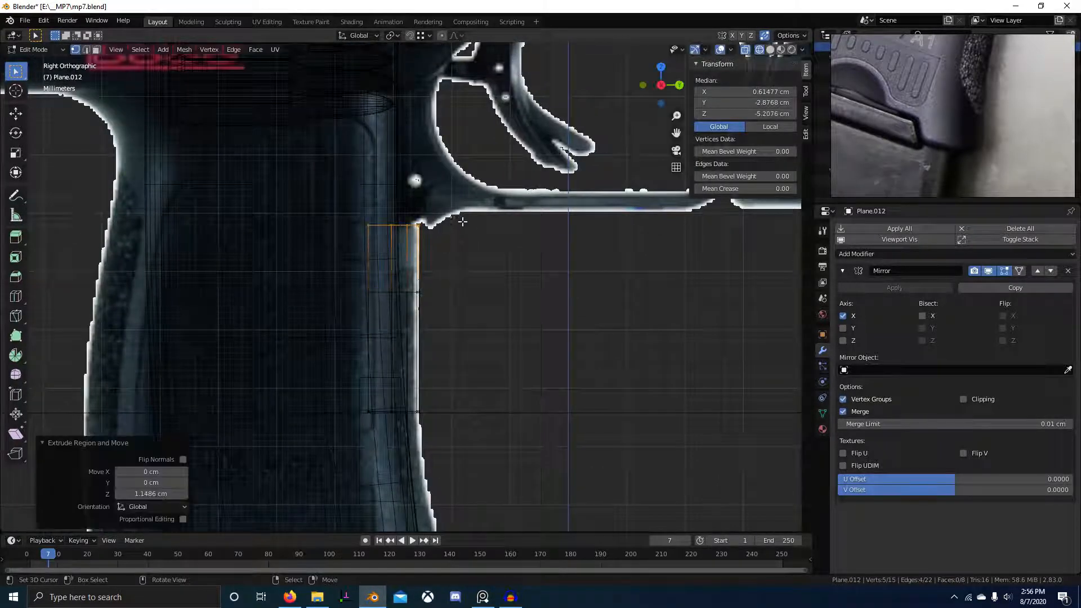
- Check the trigger guard reference and raise the grip strip's top row of vertices about 2.32 cm along Z behind the trigger
middle_click_drag(457, 216, 463, 306, "shift")
scroll(465, 322, "up", 4)
scroll(465, 322, "down", 3)
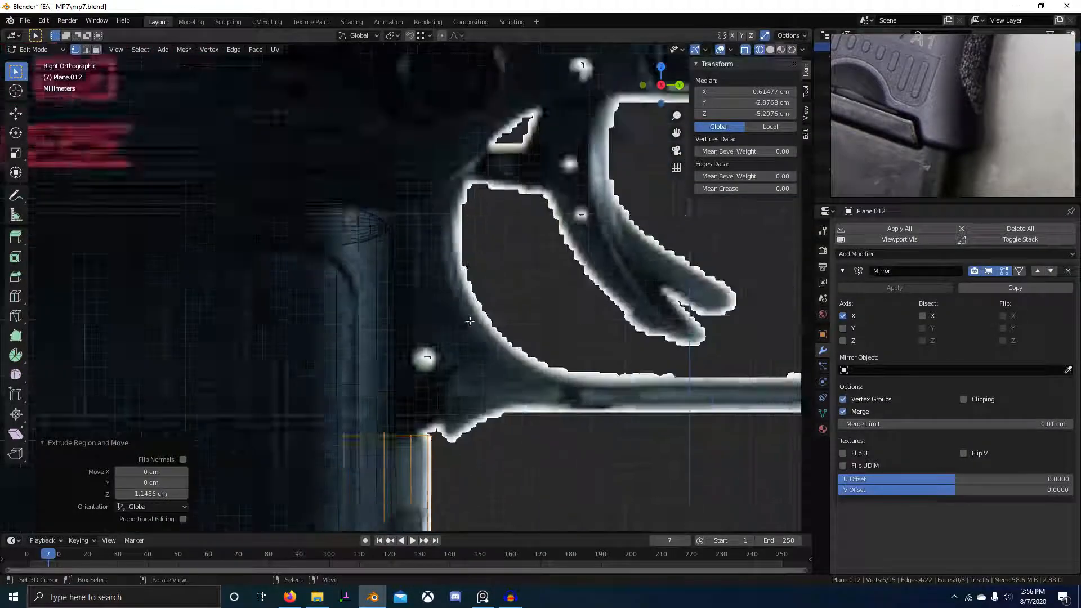
scroll(964, 183, "up", 3)
scroll(960, 120, "down", 3)
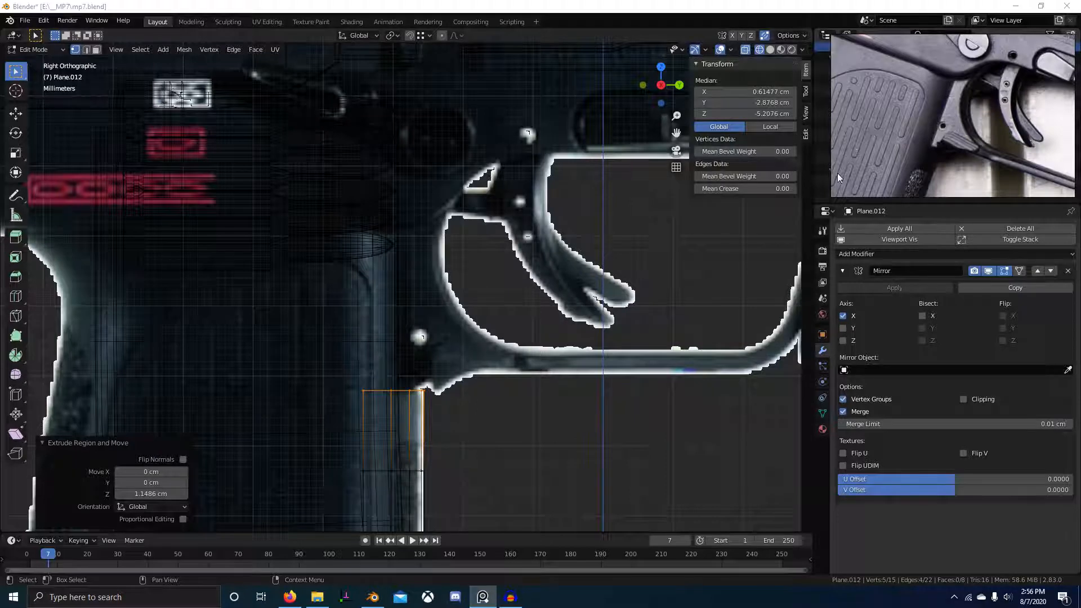
left_click(417, 394, "alt")
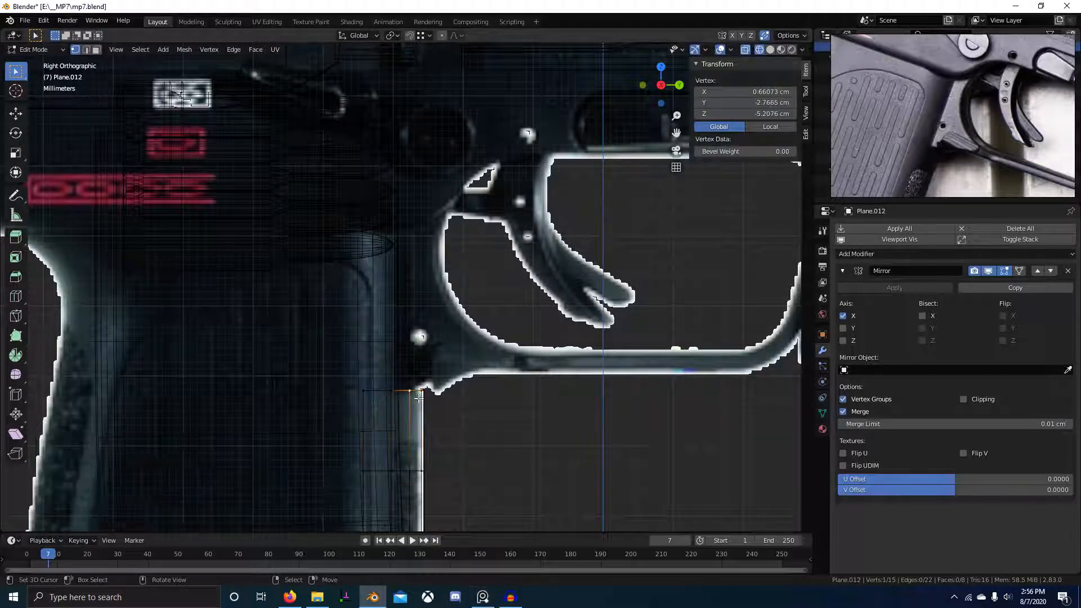
key("g")
key("z")
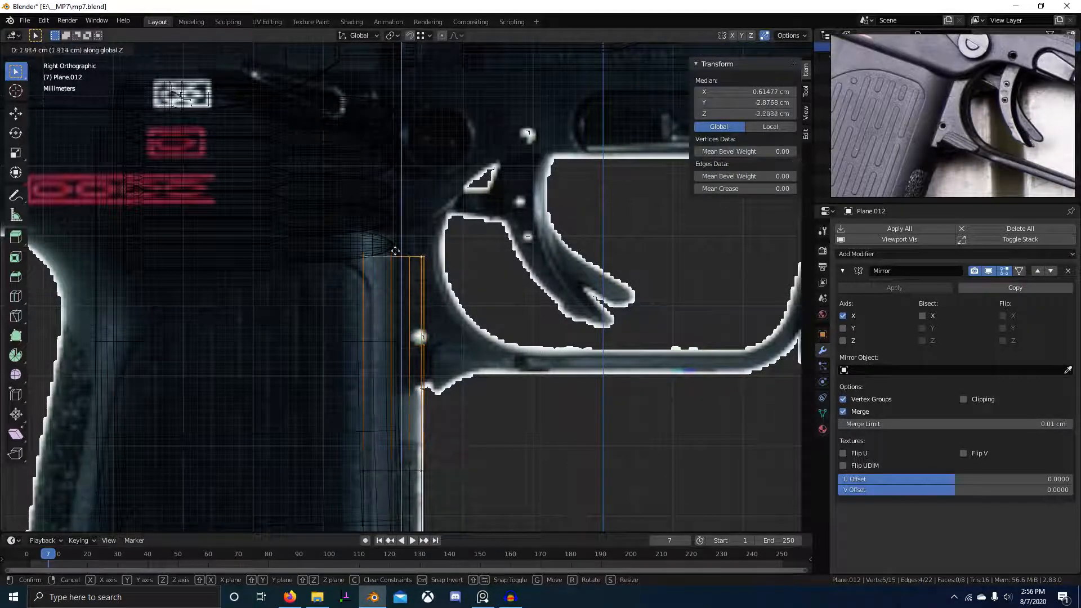
left_click(393, 229)
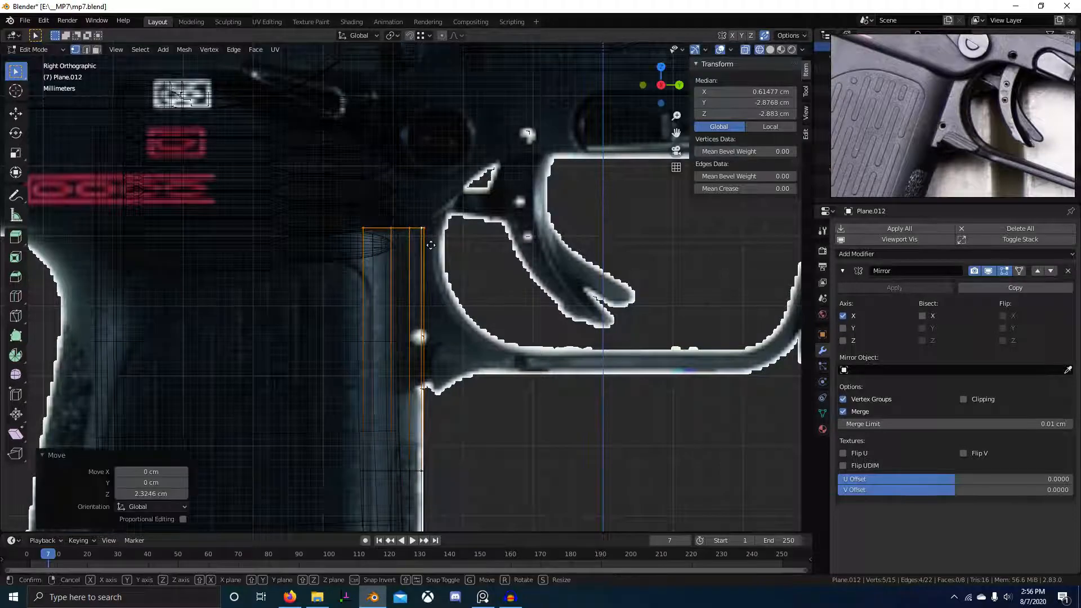
- Select the grip strip's bottom row of vertices and move it down about 0.78 cm along Z
scroll(443, 284, "down", 6)
scroll(443, 284, "up", 3)
key("alt+a")
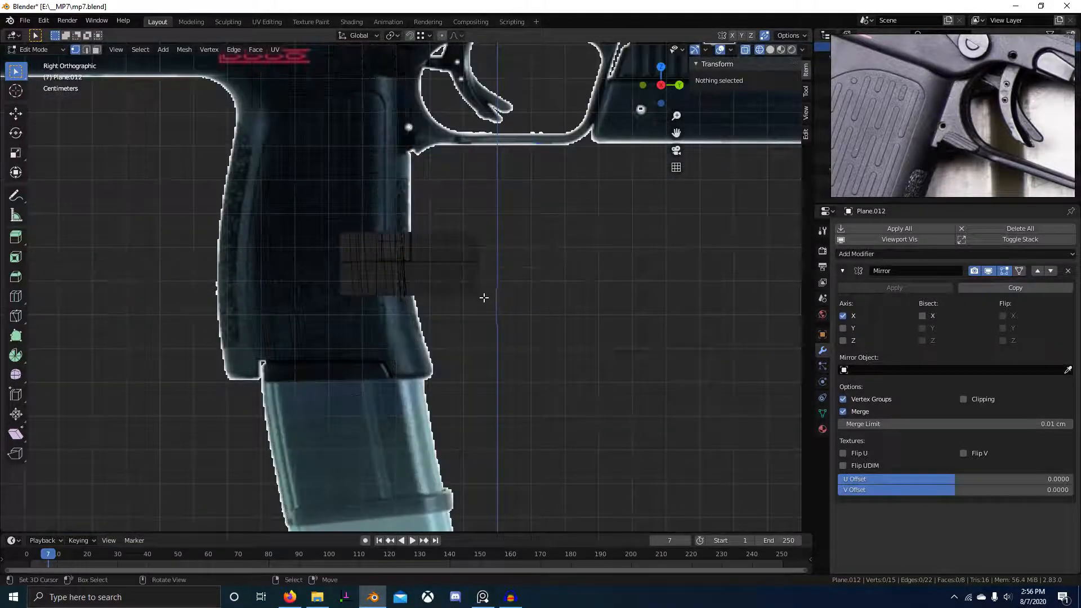
scroll(394, 282, "up", 2)
left_click_drag(342, 234, 495, 294)
scroll(446, 282, "up", 2)
key("g")
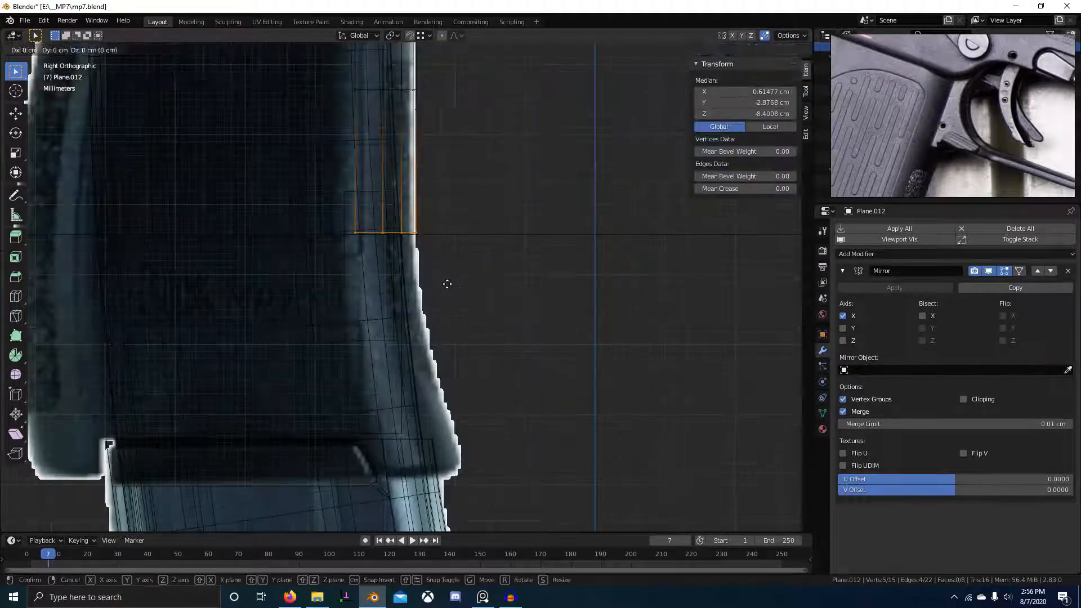
key("z")
left_click(456, 338)
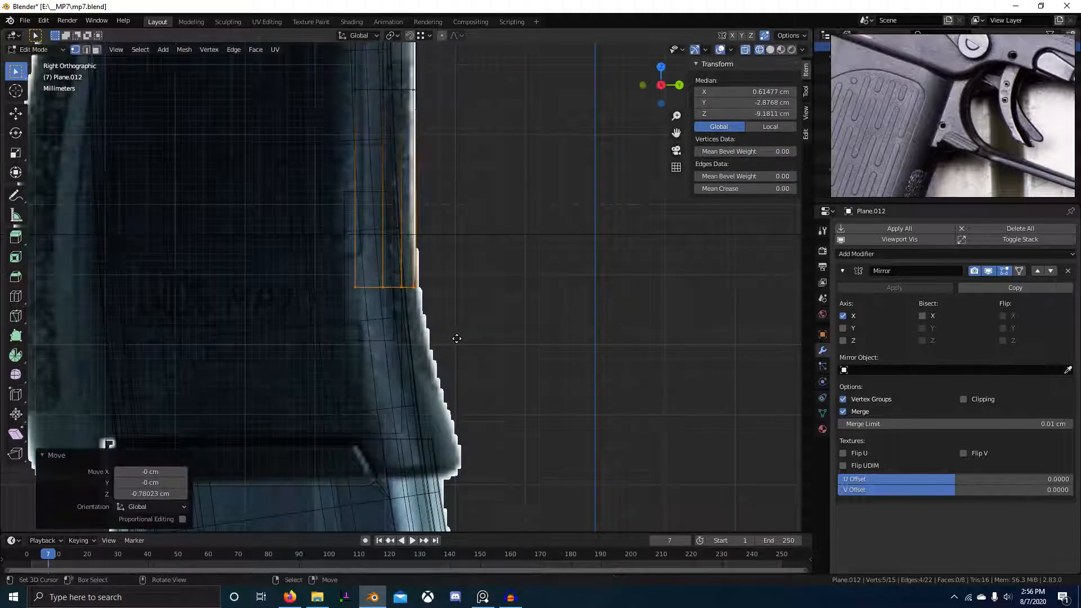
- Extrude the bottom row about 0.76 cm down and 0.12 cm forward, and rotate it to match the grip's outline
key("e")
left_click(465, 391)
key("r")
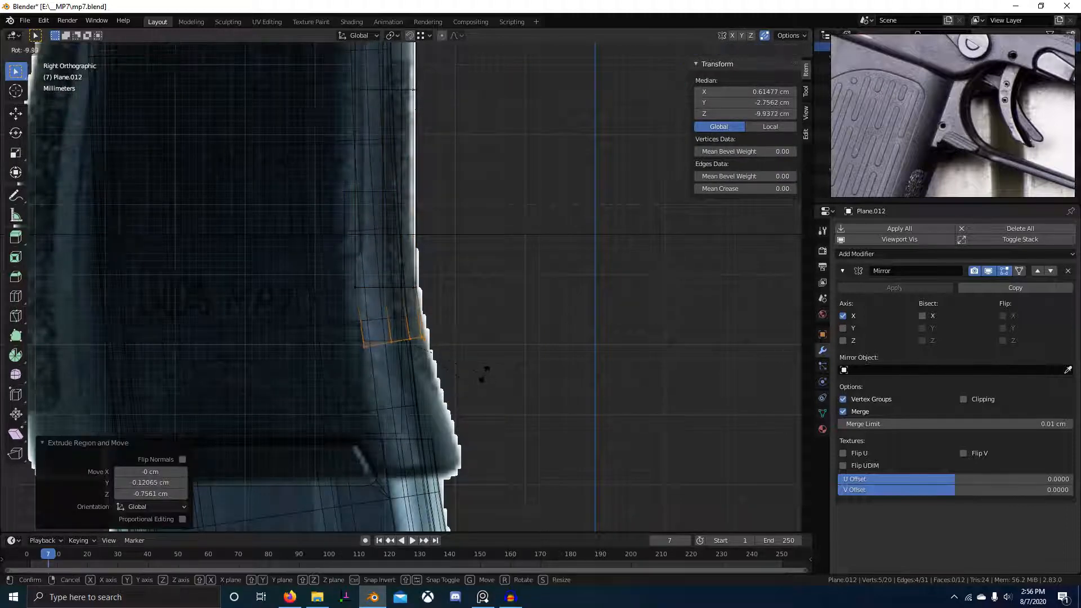
left_click(486, 384)
- Extrude another segment about 0.88 cm down and 0.26 cm forward, then rotate and nudge it onto the flared grip outline
key("e")
left_click(502, 435)
key("r")
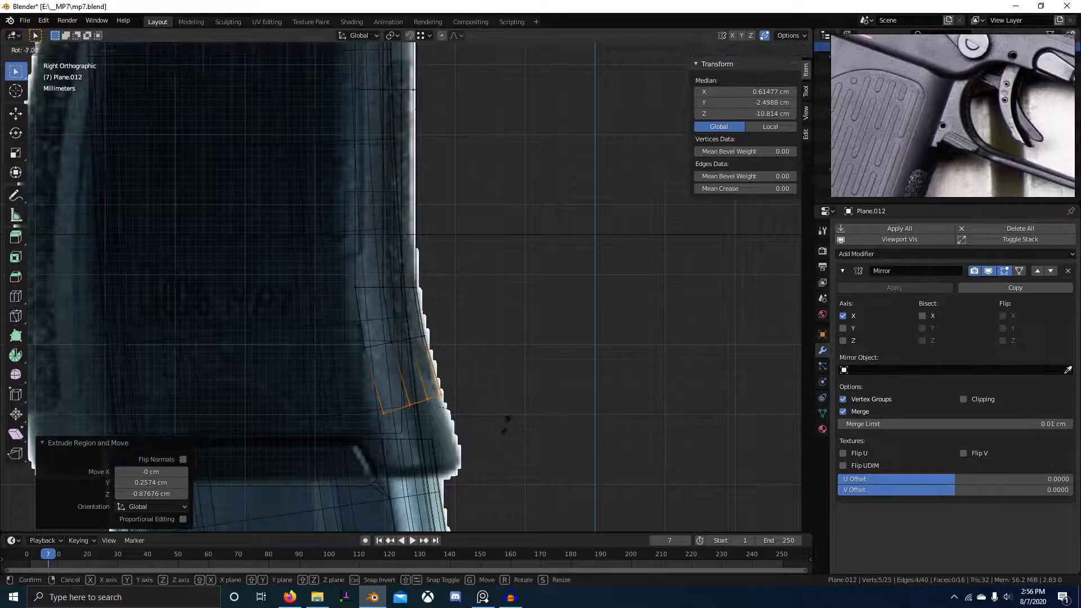
left_click(506, 425)
key("g")
left_click(507, 403)
- Extrude the grip strip's bottom row about 0.76 cm down and 0.24 cm forward, then rotate it about -0.74° onto the grip outline
key("e")
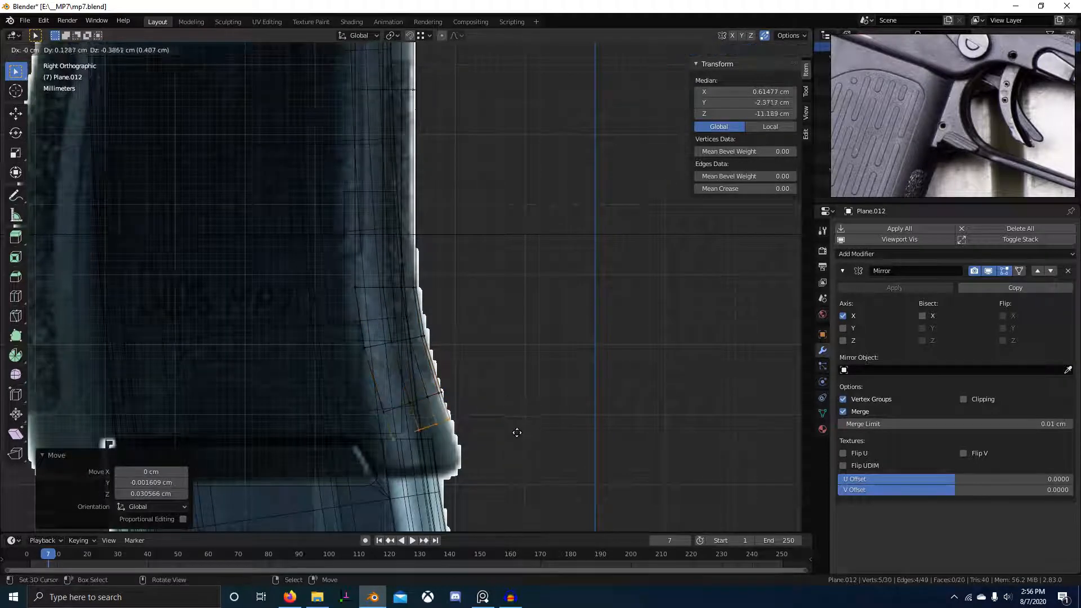
left_click(524, 456)
key("r")
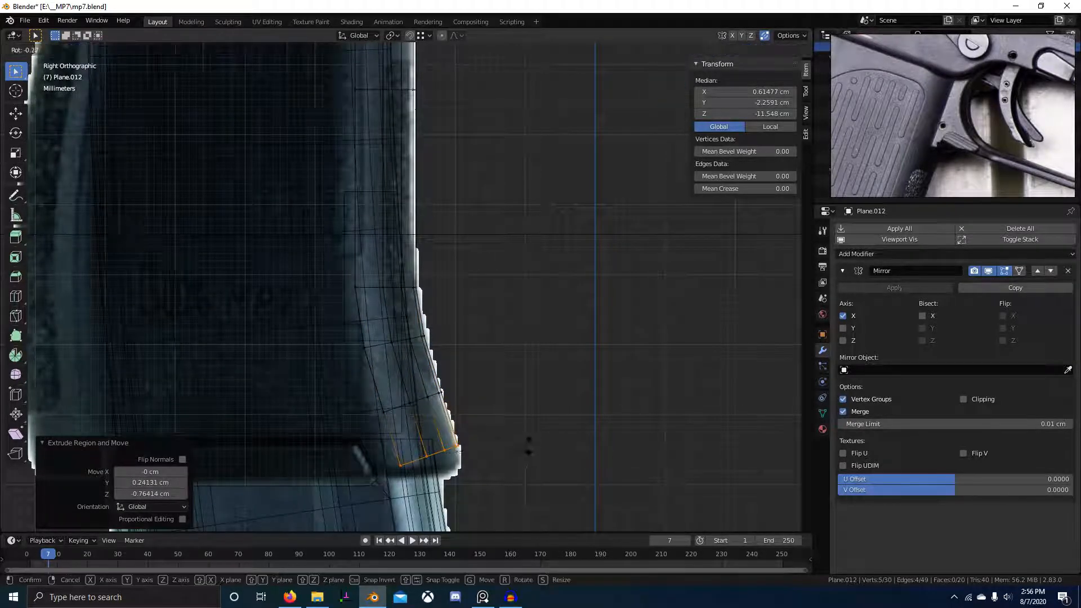
left_click(524, 422)
key("g")
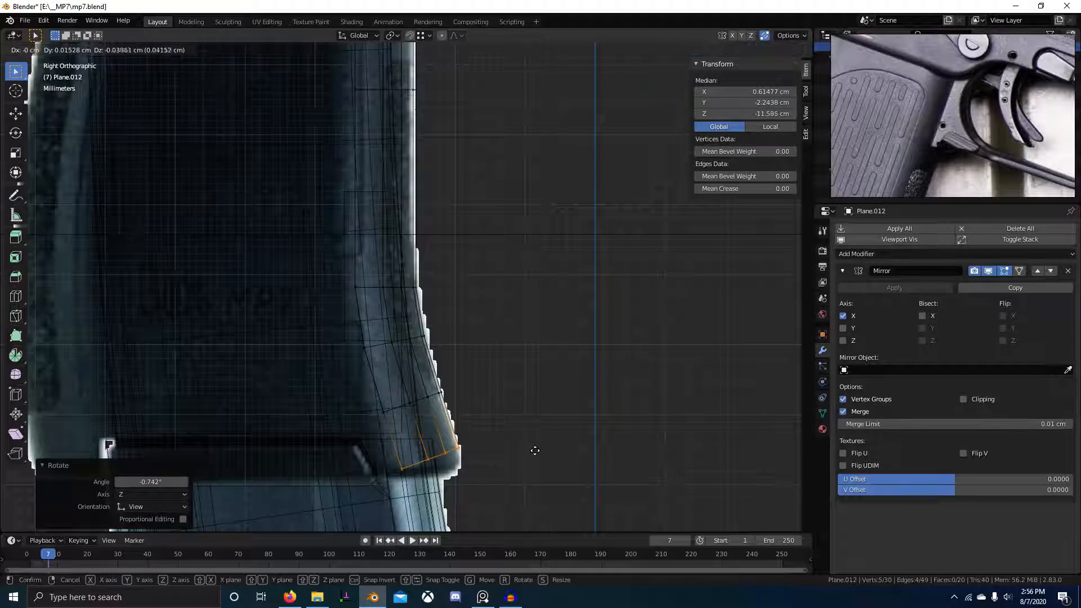
left_click(524, 423)
- Extrude one more segment past the grip's lower edge and rotate its end row about -2.05°
key("e")
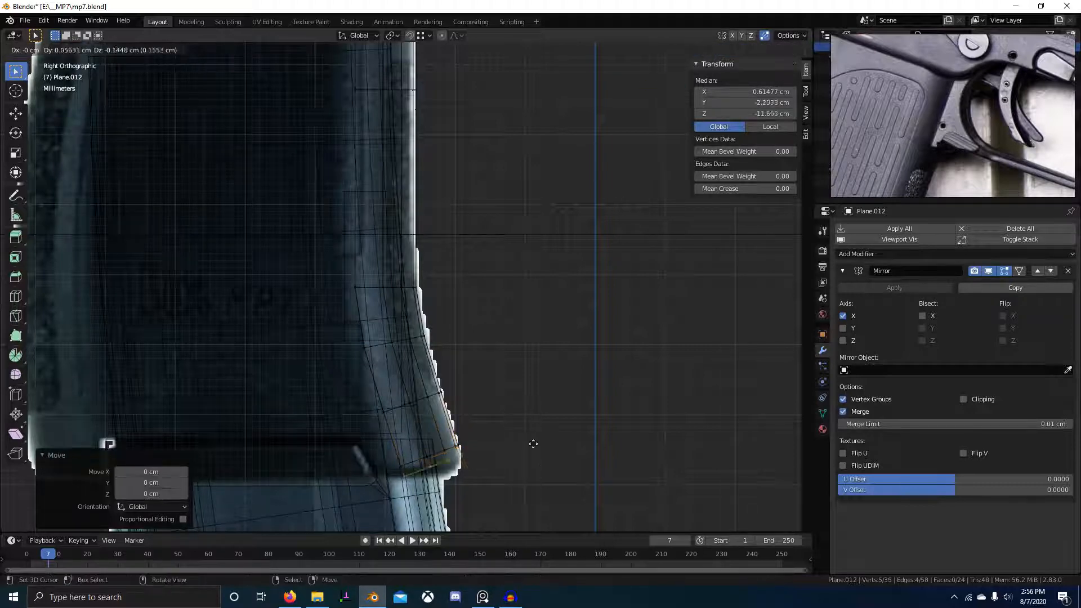
left_click(544, 470)
key("r")
left_click(492, 460)
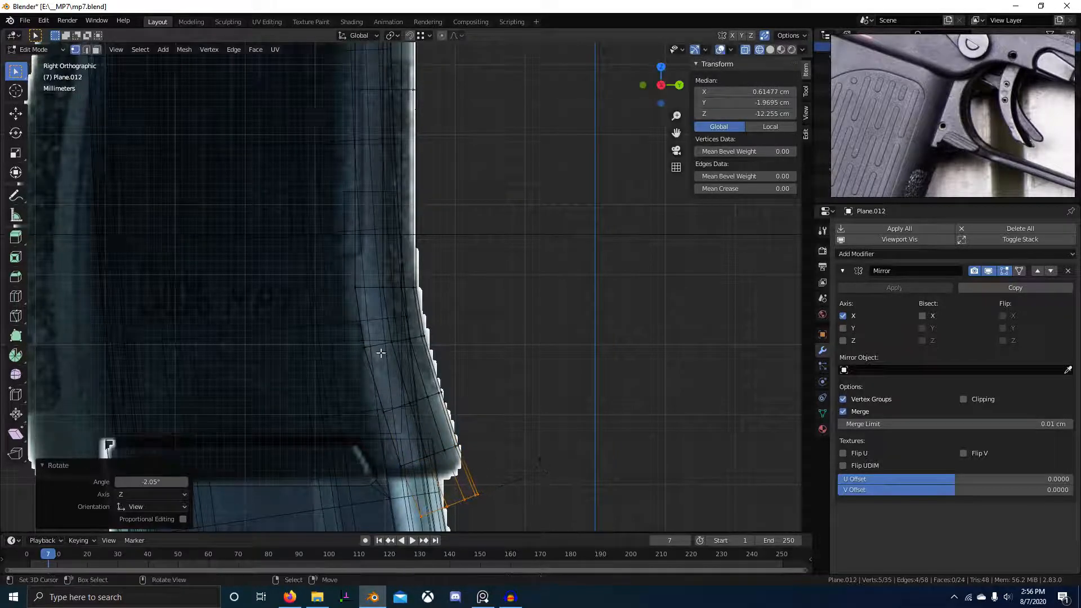
- Move the first row of the flared section about 0.14 cm up and 0.02 cm back, then rotate it about 1.33°
left_click(403, 338, "alt")
key("g")
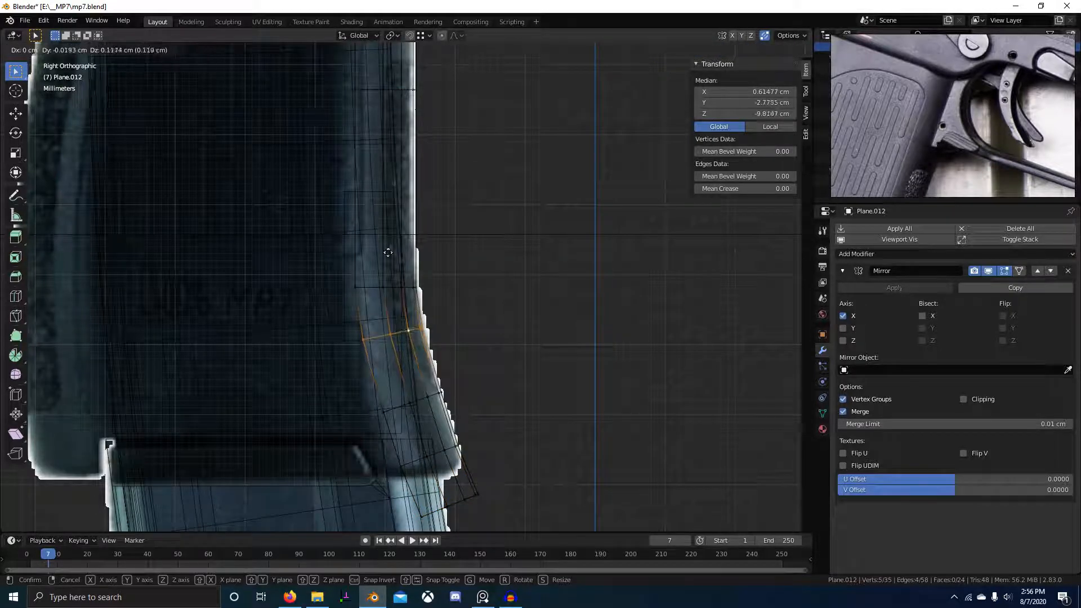
left_click(389, 251)
key("r")
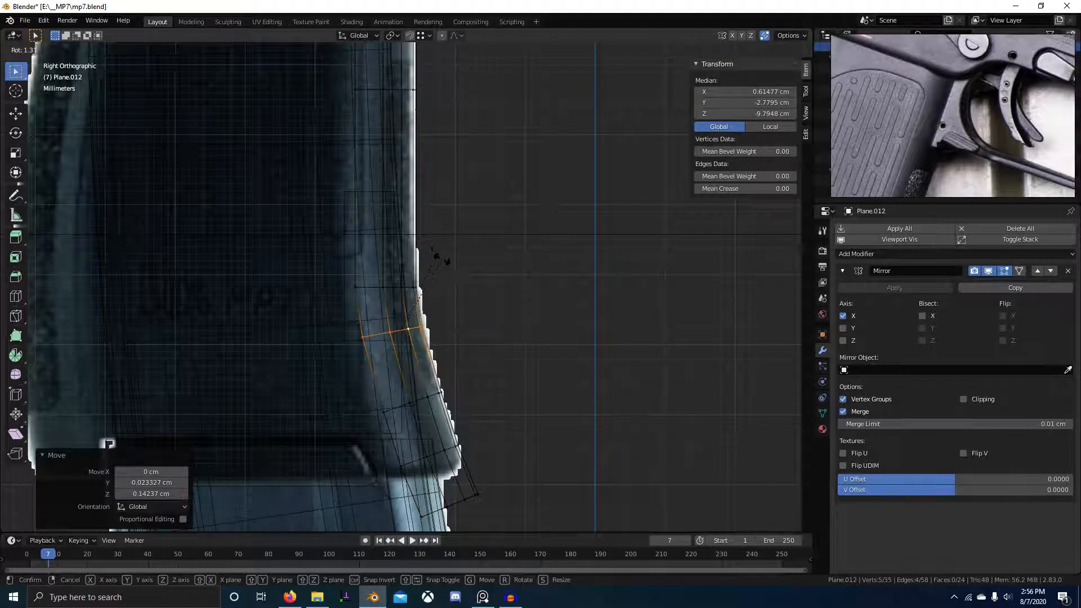
left_click(442, 259)
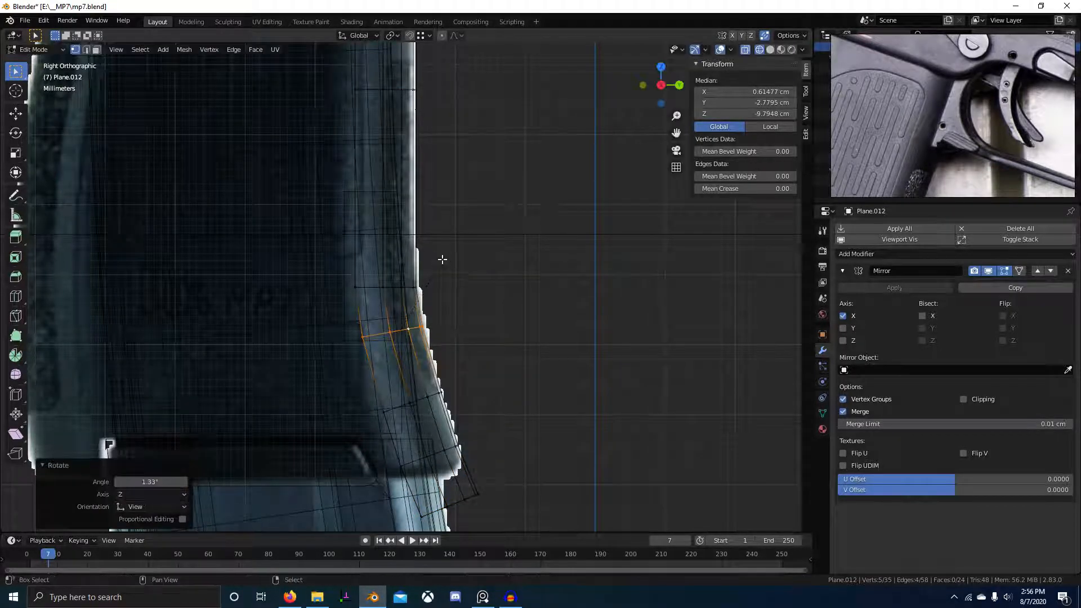
- Insert an edge loop below the first flared row, nudge it onto the grip outline and rotate it about -1.55°
left_click(416, 366)
left_click(402, 319)
key("r")
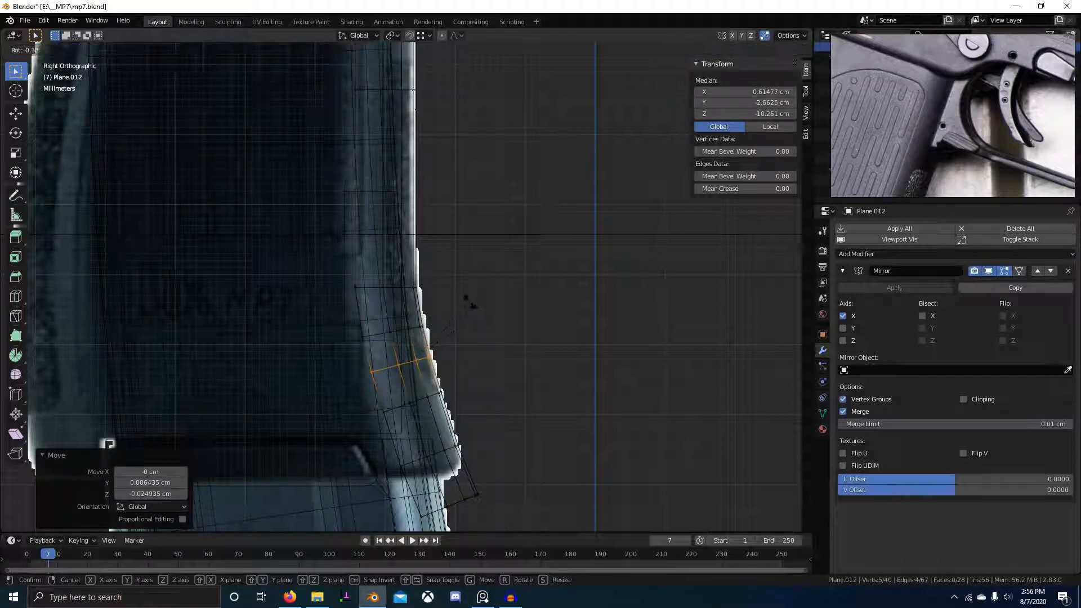
left_click(472, 308)
key("g")
left_click(480, 332)
key("r")
left_click(475, 326)
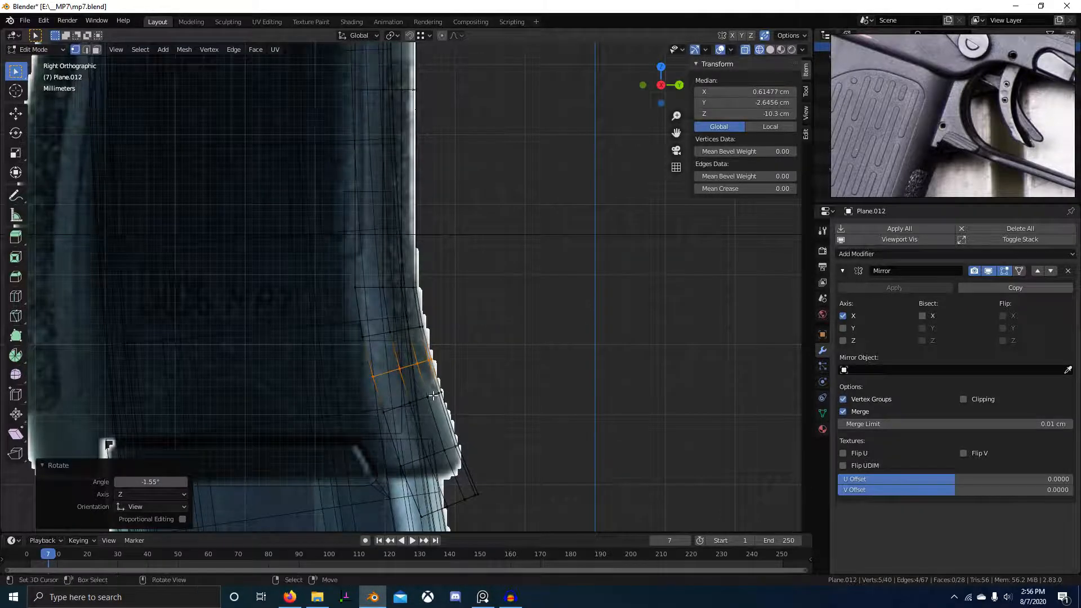
- Select all vertices of the grip strip's flared section below the straight part and delete them
key("2")
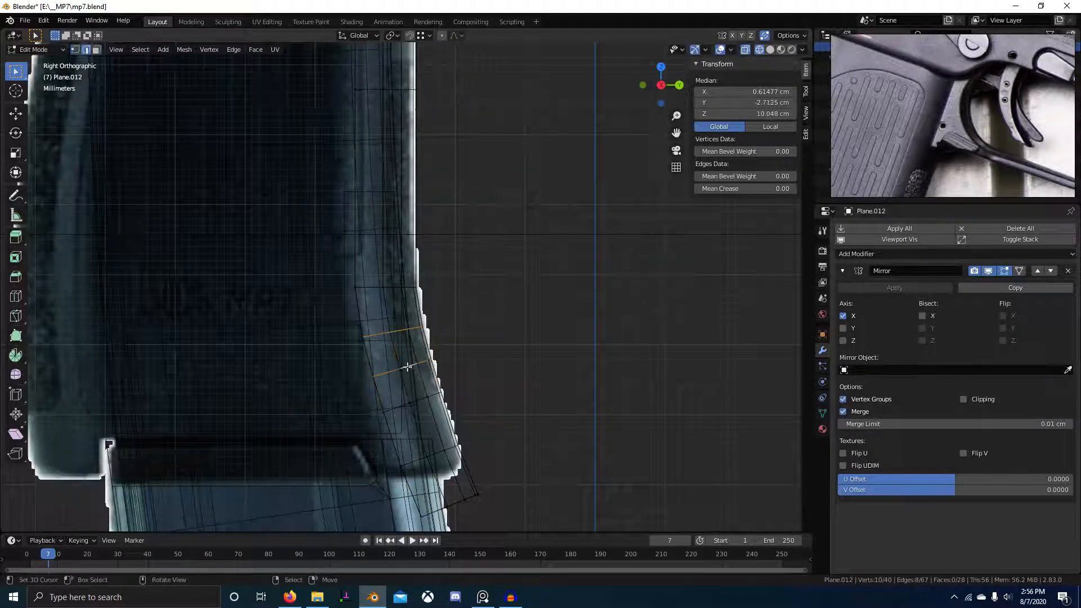
key("1")
key("alt+a")
key("b")
left_click_drag(328, 316, 552, 521)
key("x")
left_click(495, 421)
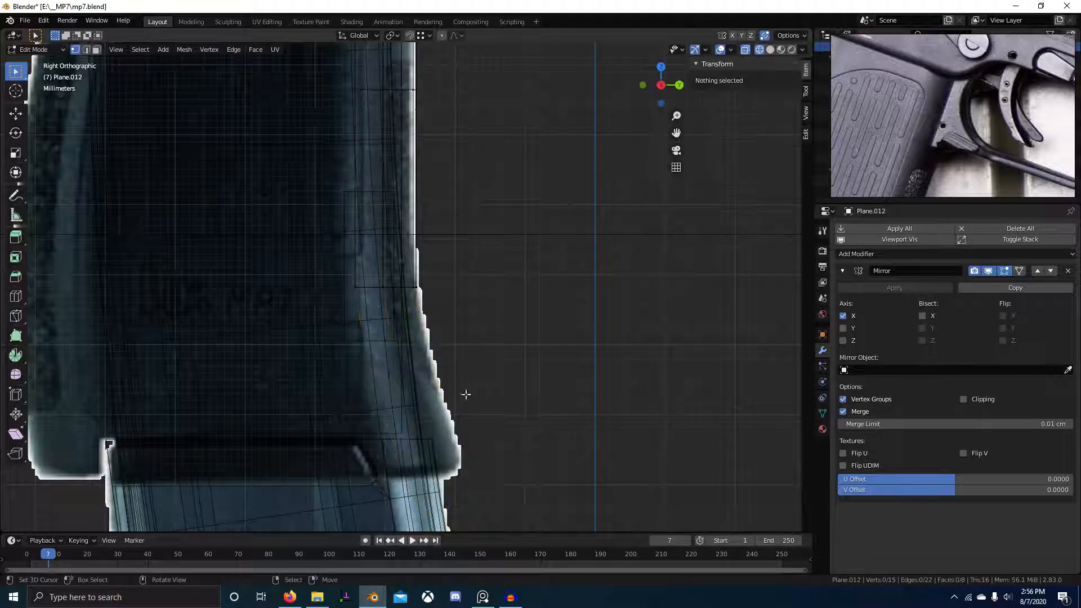
- Extrude the straight part's bottom row about 2.6 cm down along Z, shift it forward to the grip's lower corner and rotate it about -20.1°
left_click(397, 288, "alt")
key("e")
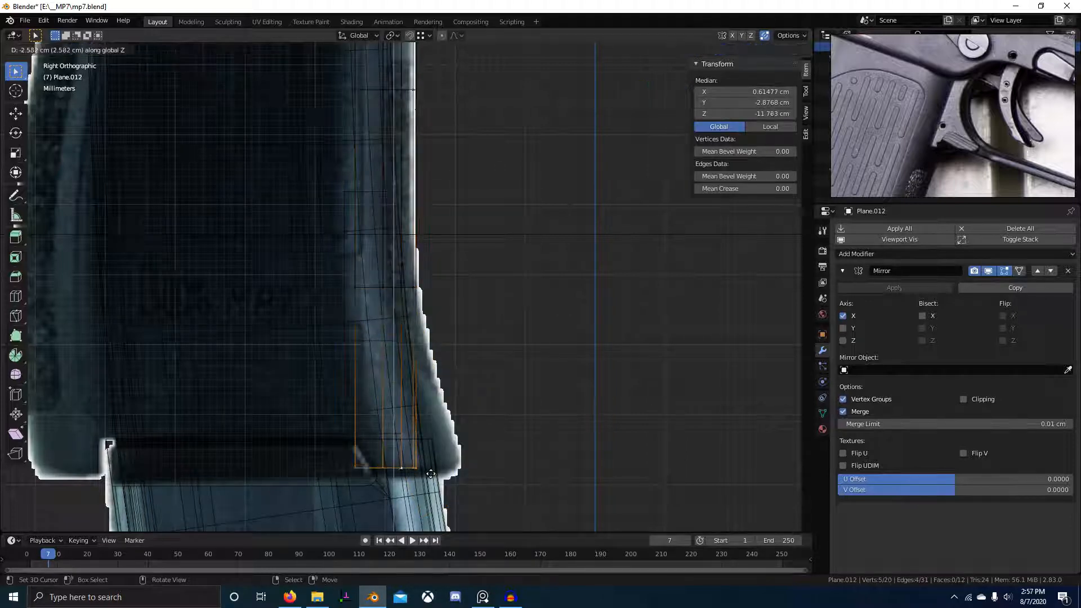
left_click(430, 470)
key("g")
left_click(472, 477)
key("r")
left_click(487, 446)
key("g")
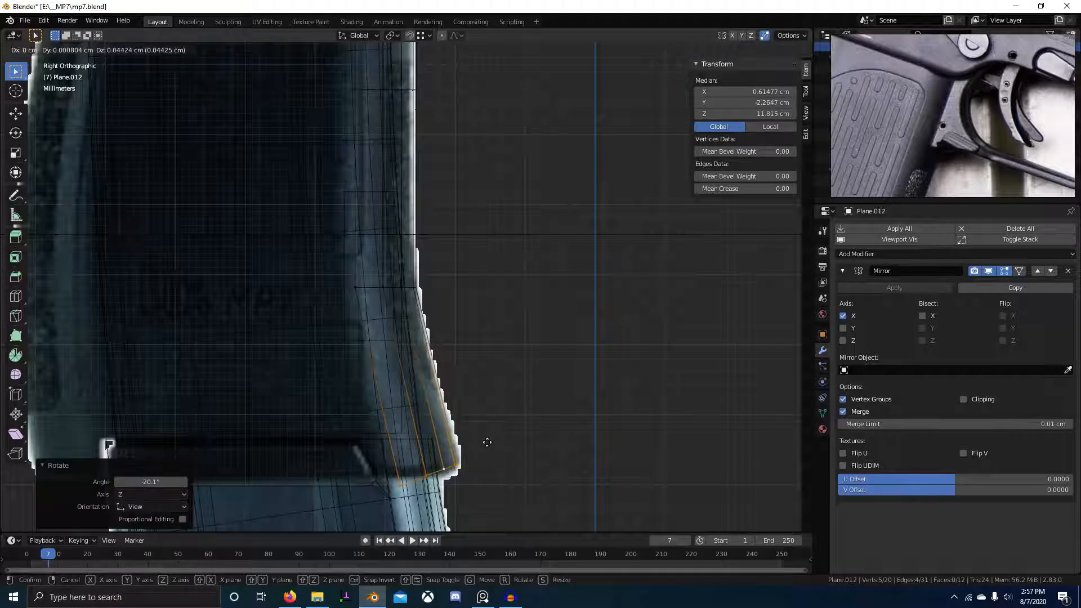
left_click(487, 442)
- Fine-tune the extruded end row's rotation and position so the segment follows the grip's flared front edge and reaches its lower corner
key("r")
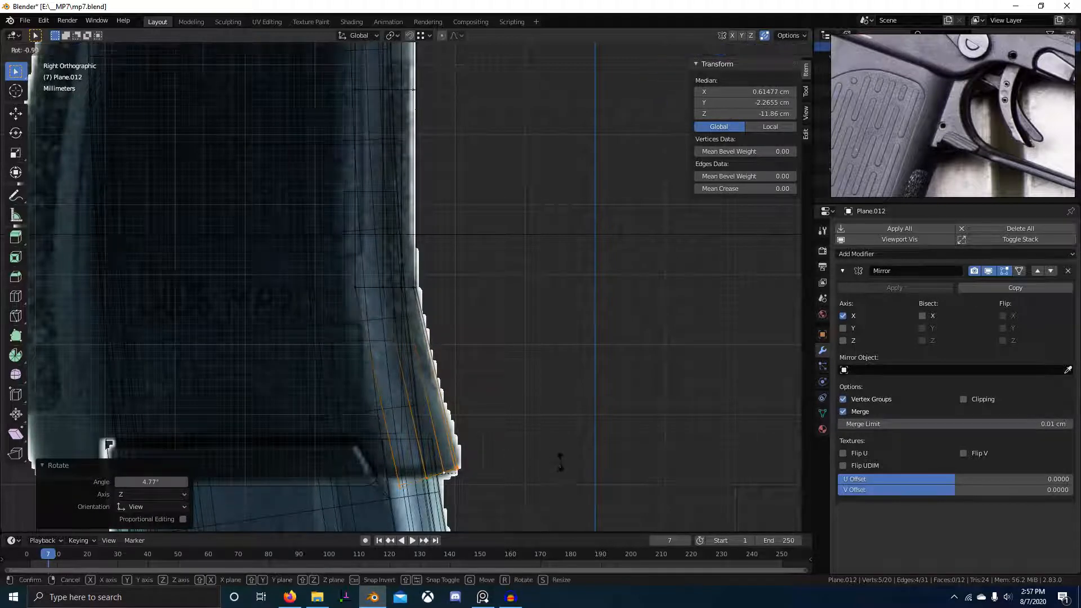
left_click(560, 450)
key("g")
left_click(586, 460)
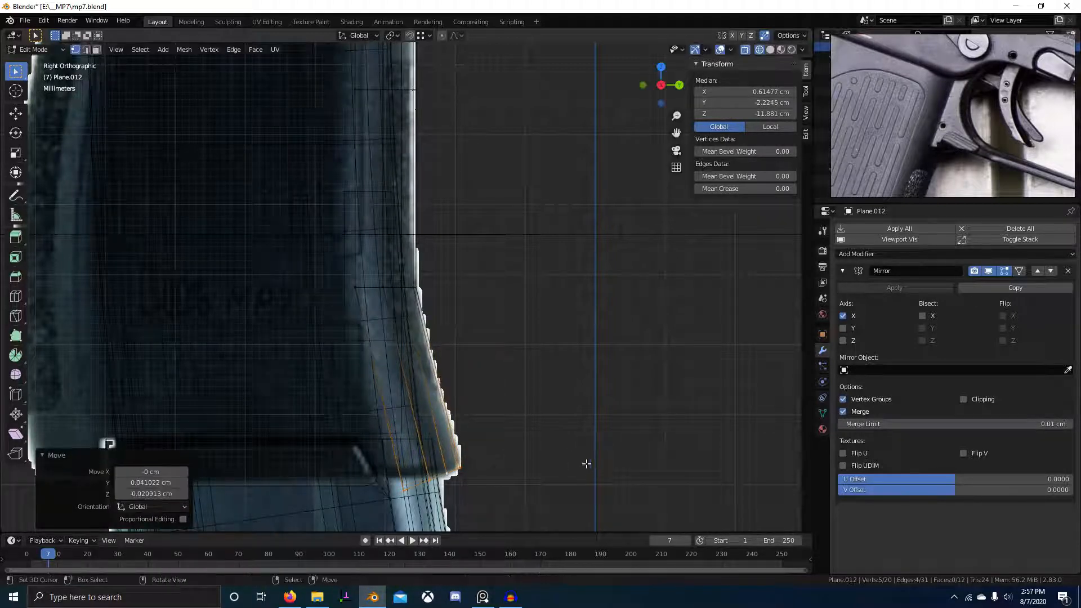
key("r")
left_click(552, 461)
key("g")
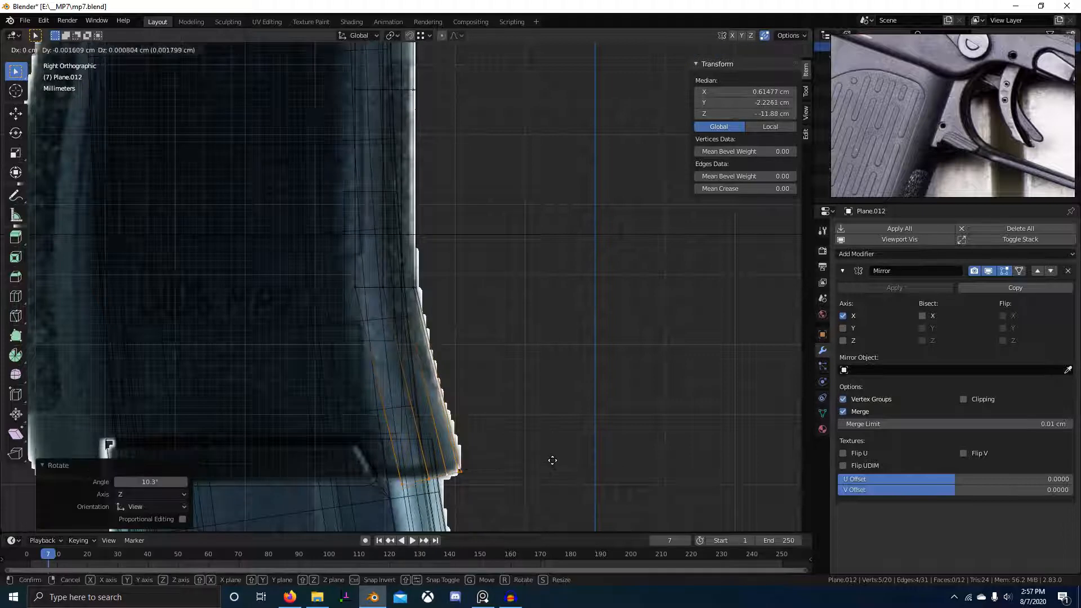
left_click(570, 517)
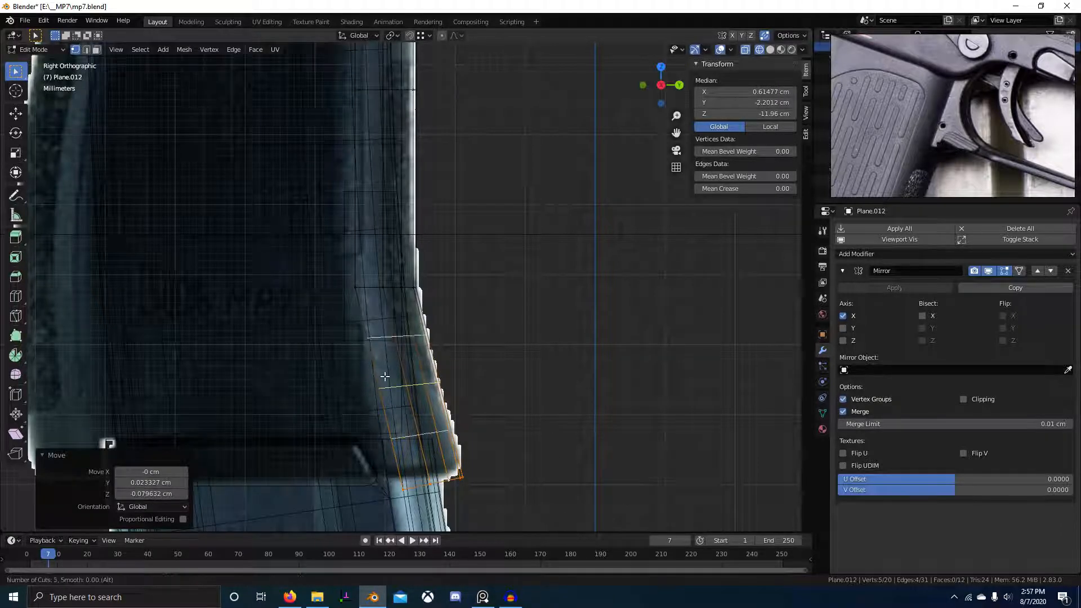
- Add five evenly spaced edge loops across the long flared segment without sliding them, and switch to edge selection
left_click(384, 376)
right_click(385, 376)
key("2")
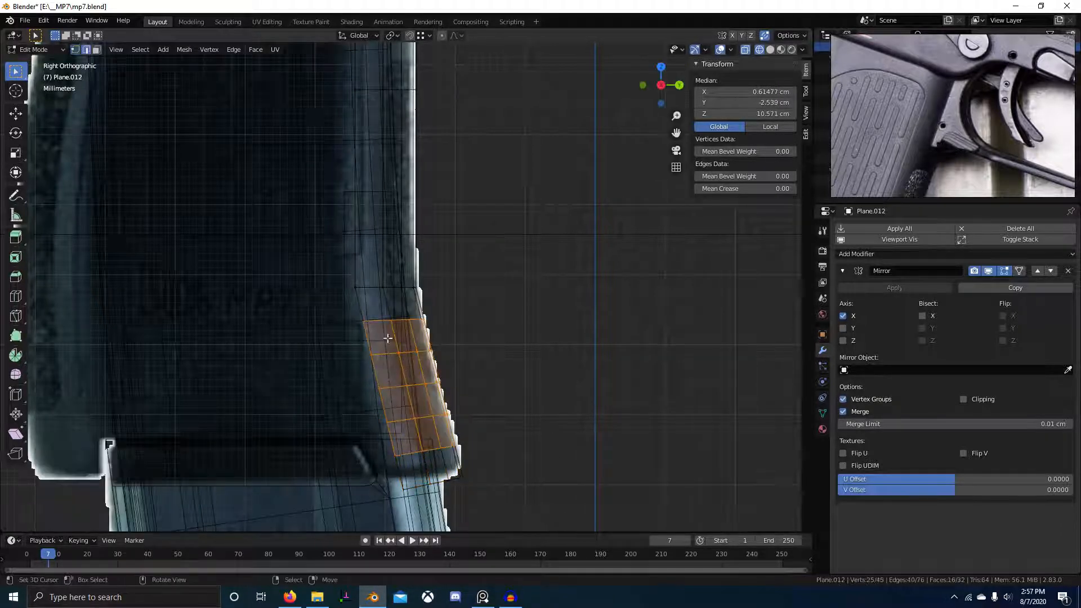
- Try Set edge flow with tension 180 on the five new edge loops, then undo it
left_click(387, 324, "alt")
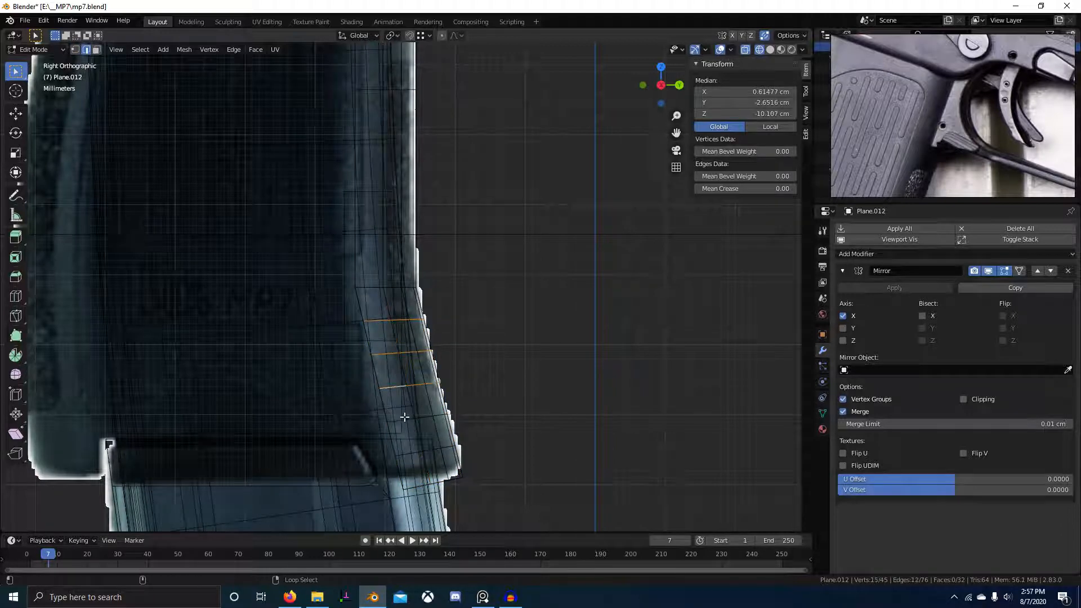
key("ctrl+e")
left_click(450, 428)
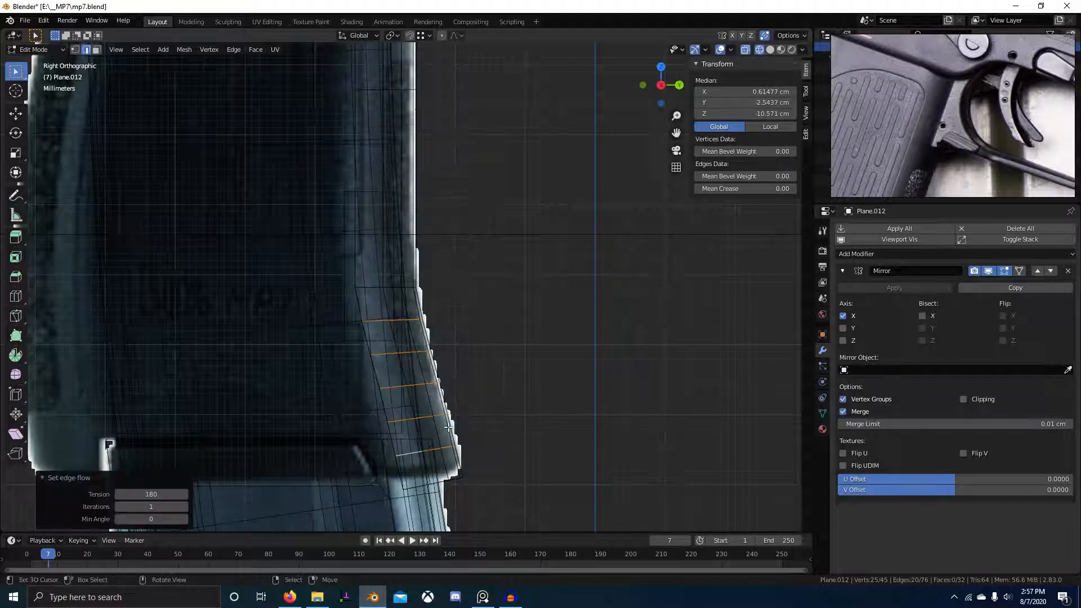
key("ctrl+z")
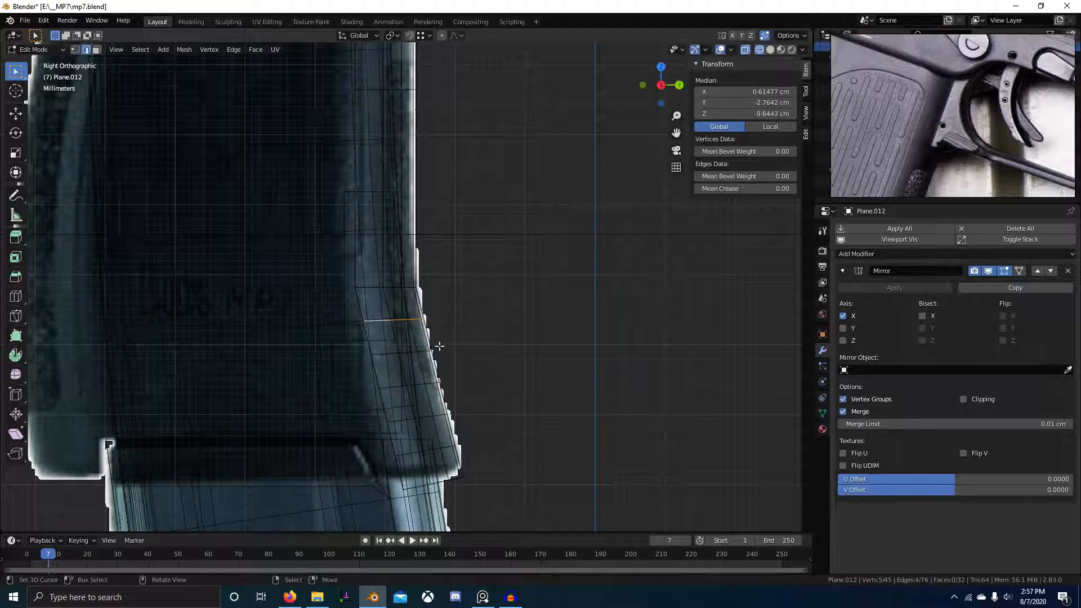
- Rotate the uppermost new edge loop to follow the curve and move it about 0.02 cm back and 0.015 cm up
key("r")
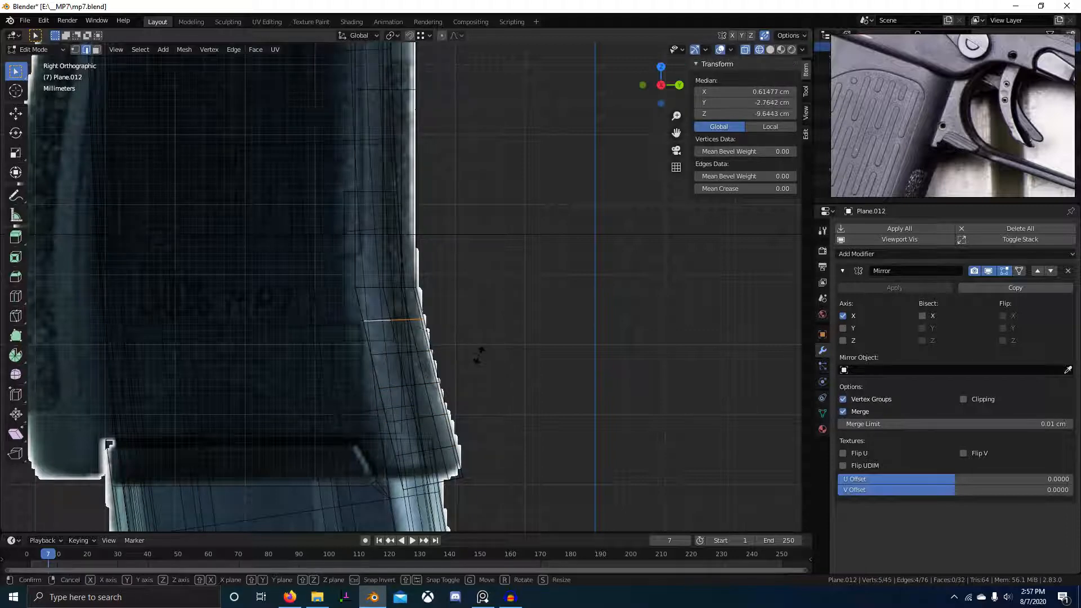
left_click(475, 288)
key("g")
left_click(465, 280)
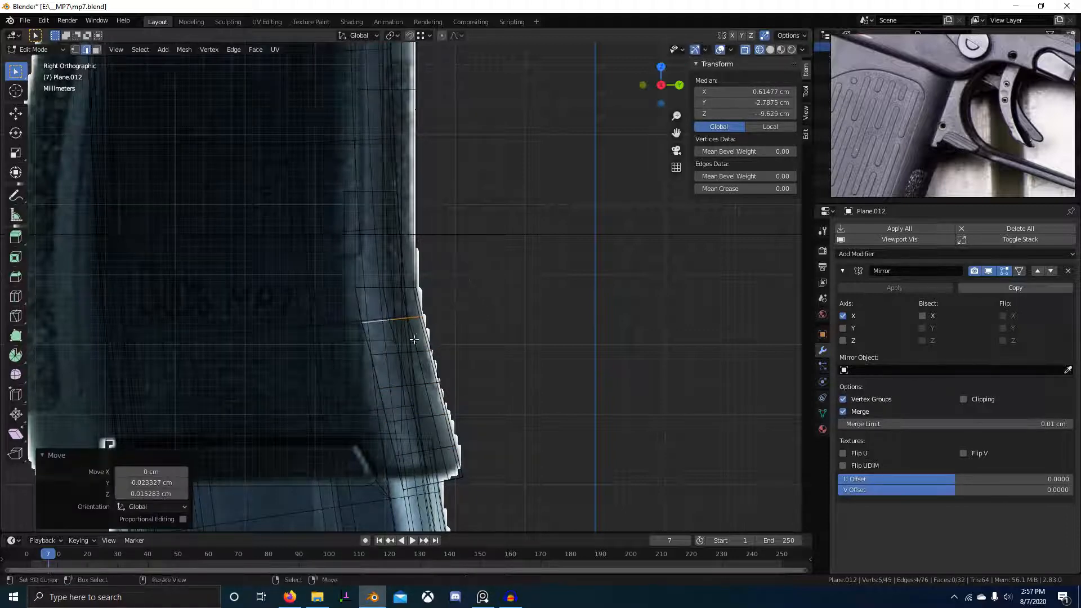
- Rotate the second edge loop of the flared section about -9.5° and nudge it onto the grip outline
left_click(394, 353, "alt")
key("r")
left_click(505, 345)
key("g")
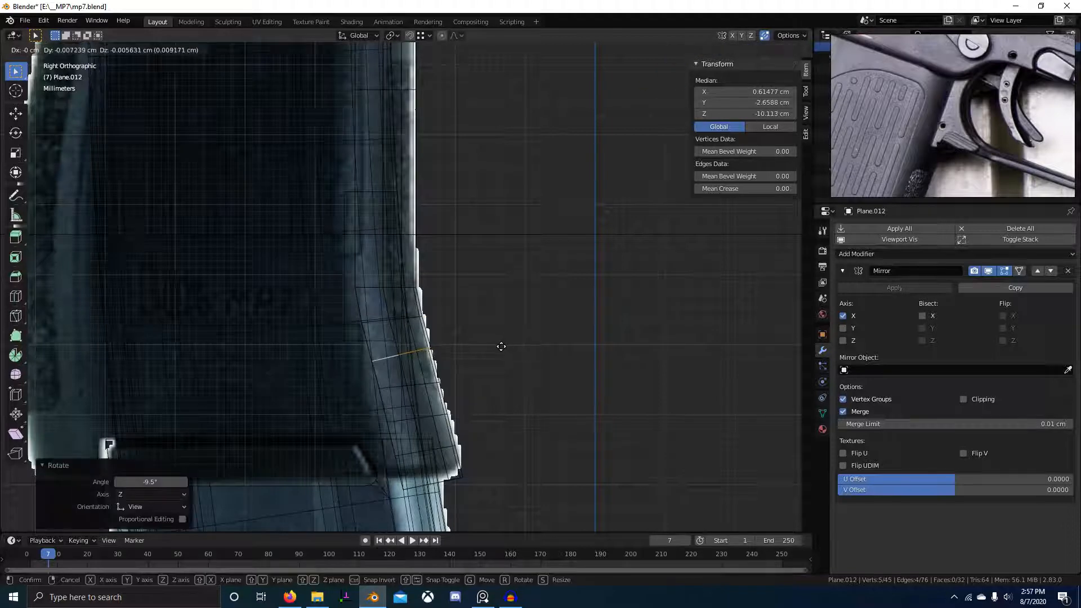
left_click(493, 354)
- Rotate the third edge loop of the flared section about -12.9° and move it about 0.02 cm forward
left_click(418, 384, "alt")
key("r")
left_click(509, 375)
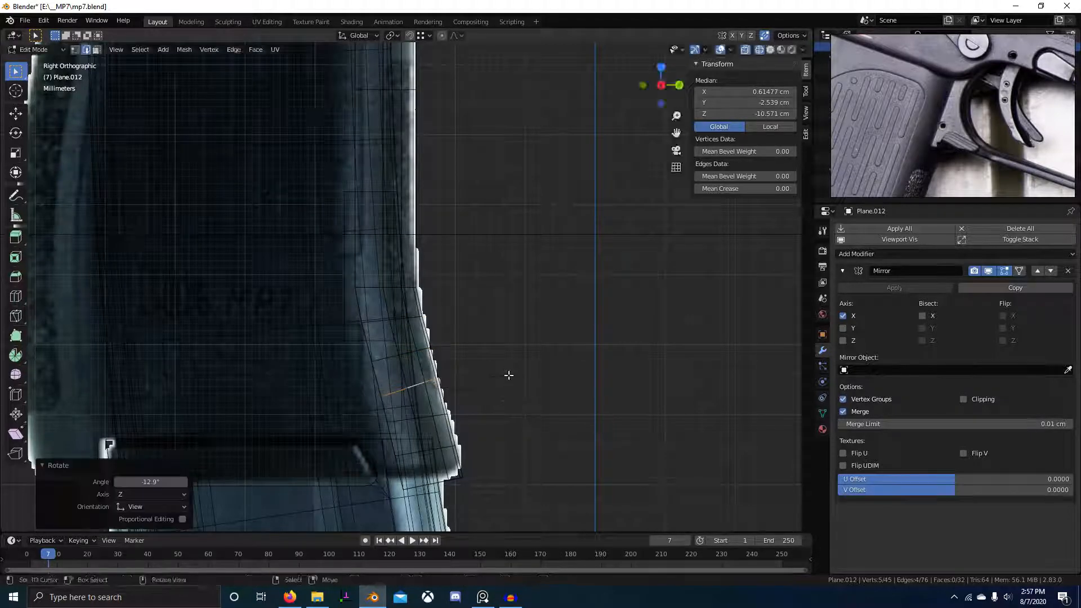
key("g")
left_click(520, 385)
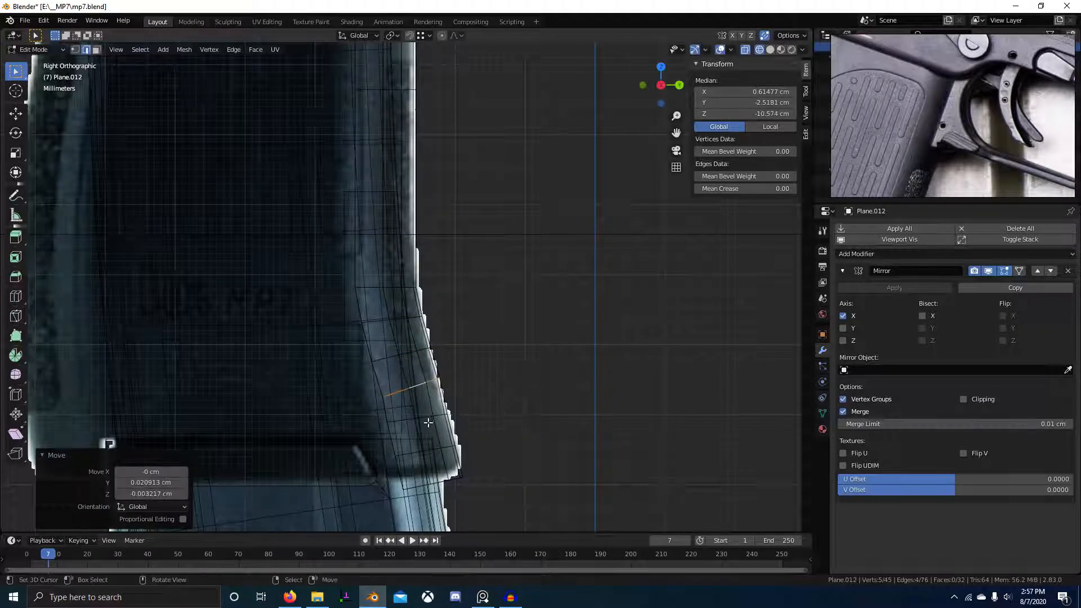
- Delete all vertices of the flared section below its uppermost edge loop
key("1")
key("alt+a")
key("alt+b")
left_click_drag(342, 331, 571, 531)
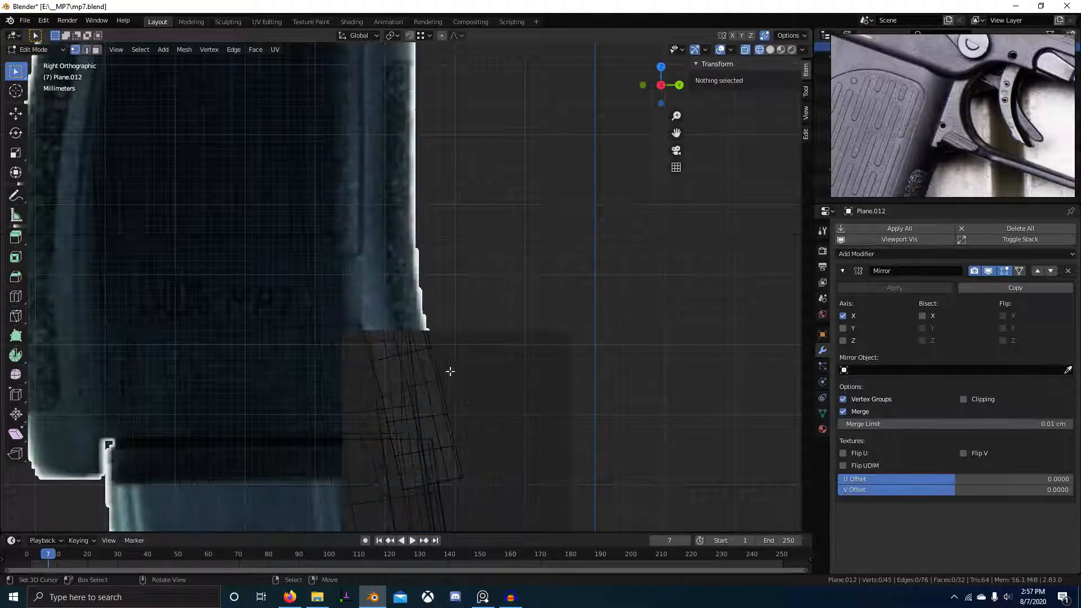
key("alt+b")
key("b")
left_click_drag(352, 339, 511, 461)
key("h")
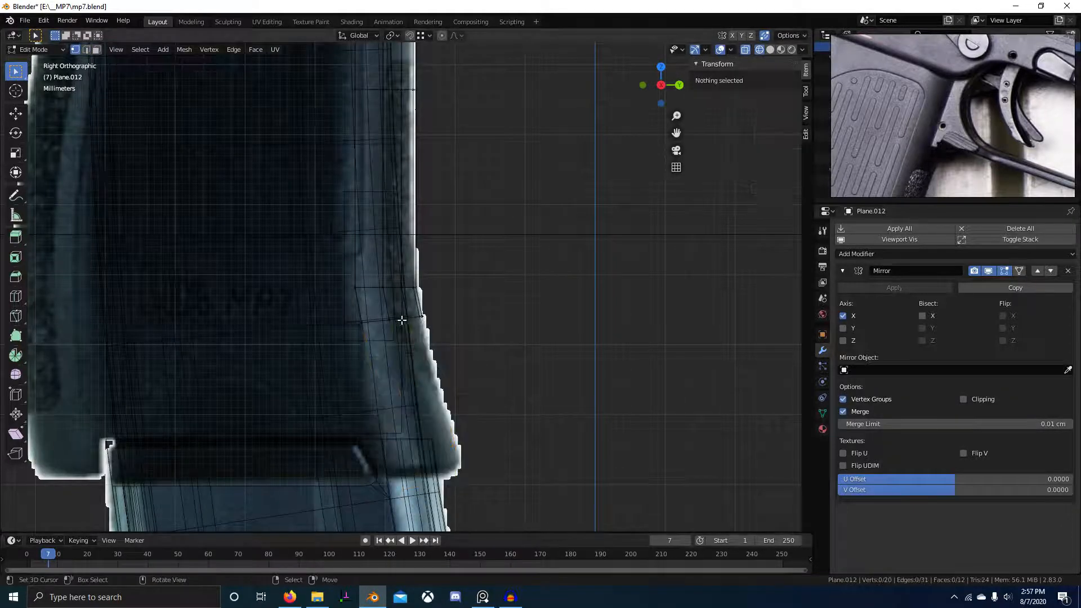
- Nudge the remaining bottom row slightly back, extrude it about 0.57 cm down and 0.13 cm forward, and rotate the new row about -8.87° onto the outline
left_click(409, 319, "alt")
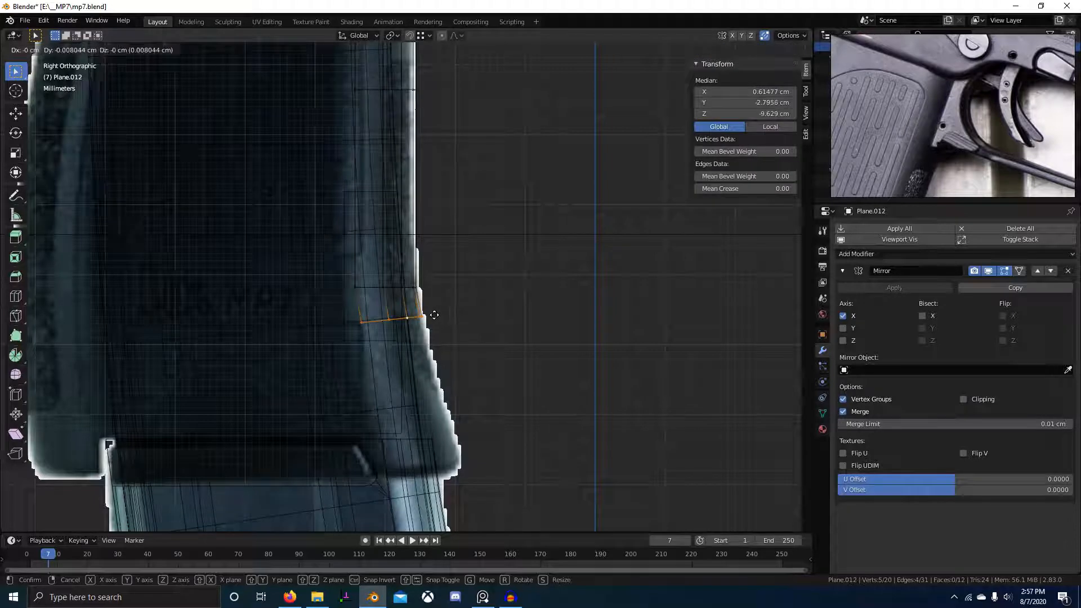
left_click(434, 314)
key("e")
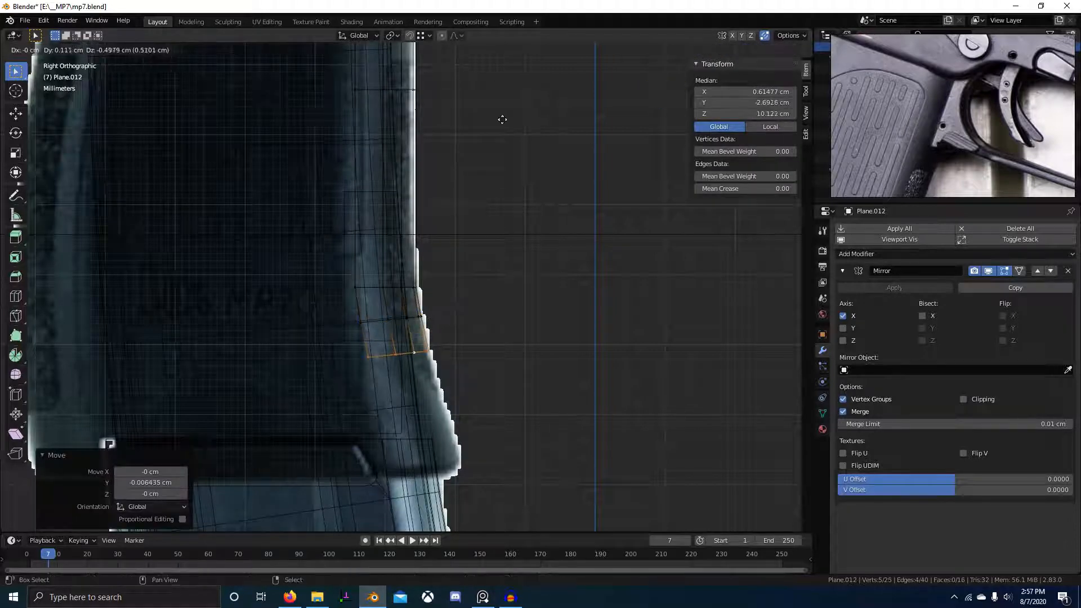
left_click(529, 190)
key("r")
left_click(550, 269)
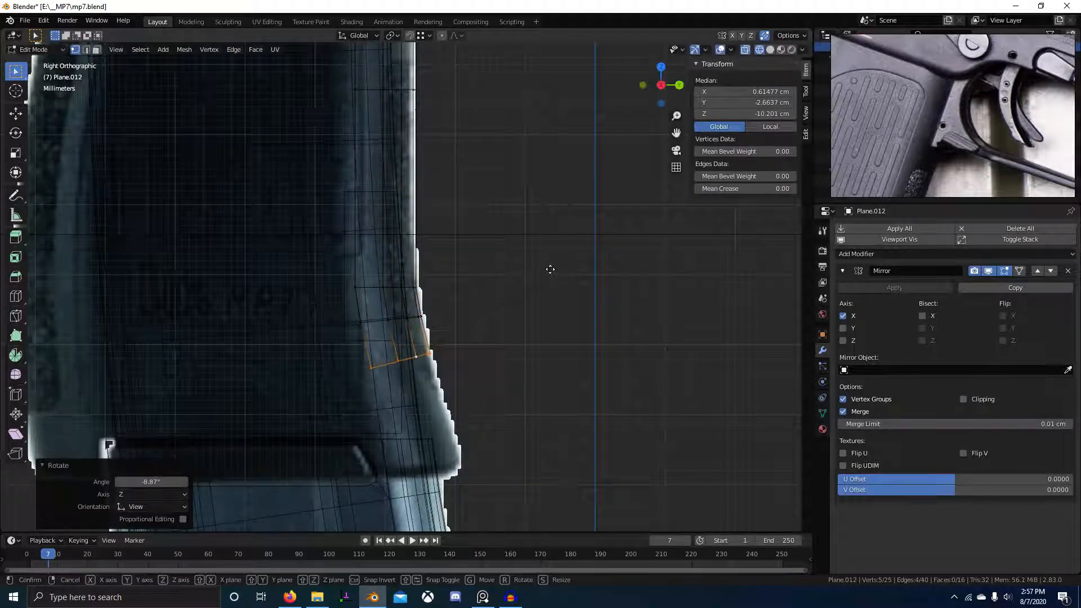
key("g")
left_click(532, 221)
- Extrude the strip's bottom row about 0.84 cm down and 0.20 cm forward, nudge it slightly up and rotate it about -0.73°
key("e")
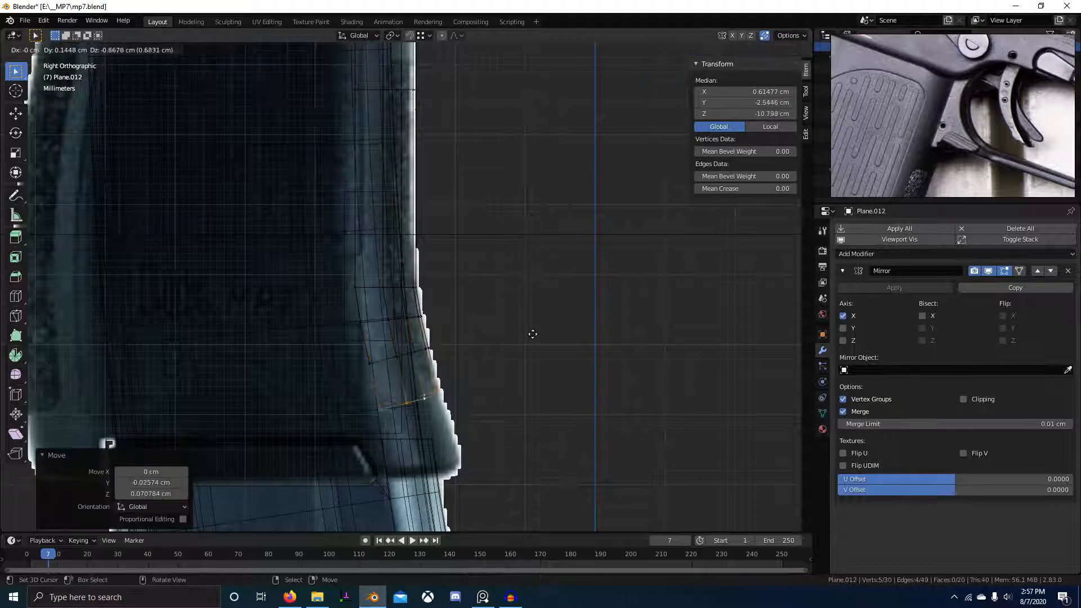
left_click(535, 340)
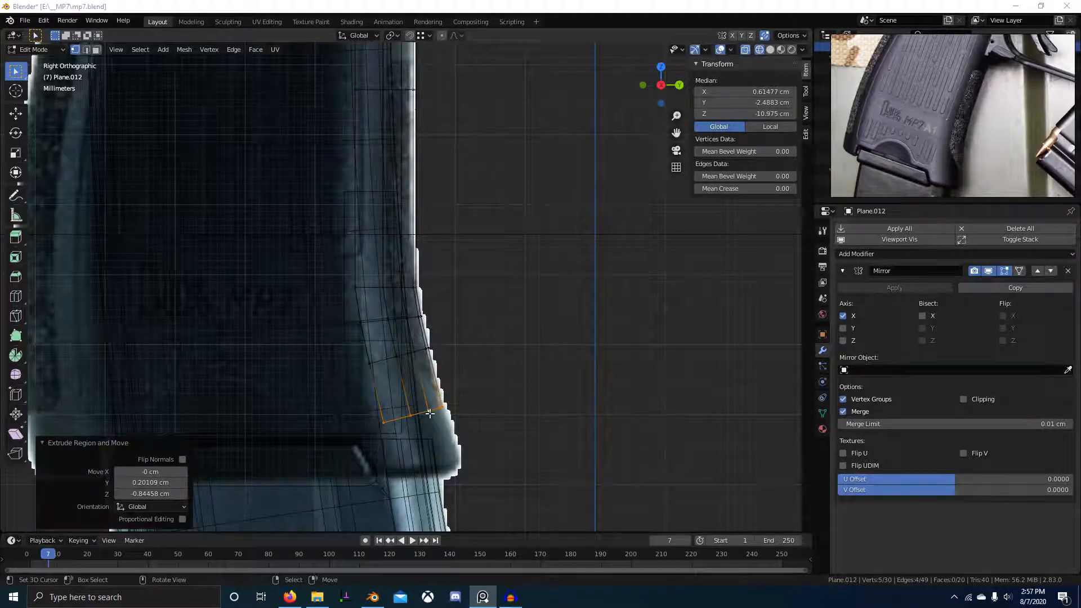
key("g")
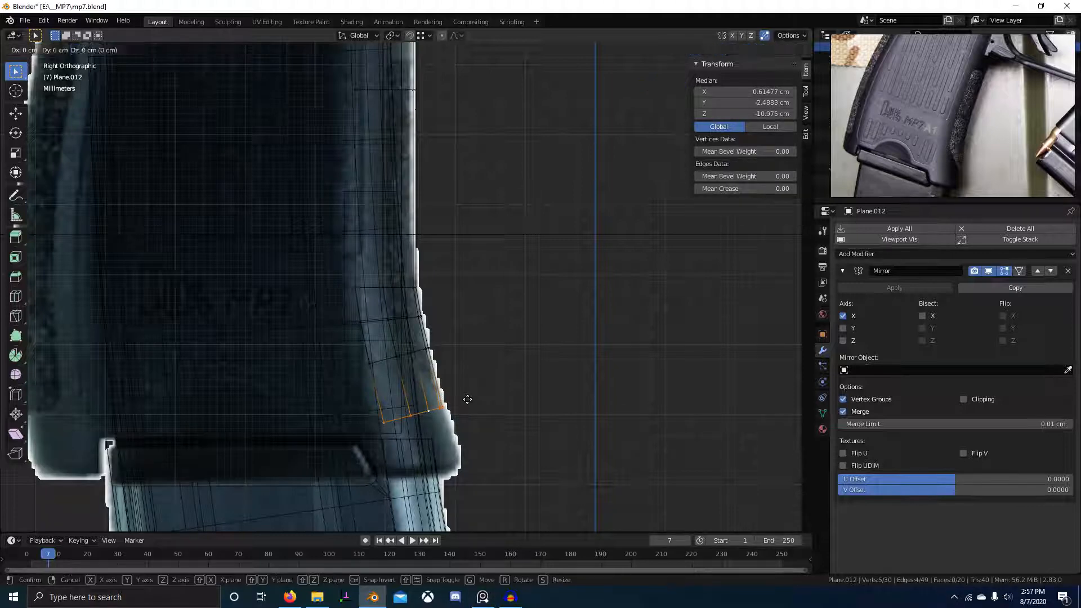
left_click(475, 358)
key("r")
left_click(475, 333)
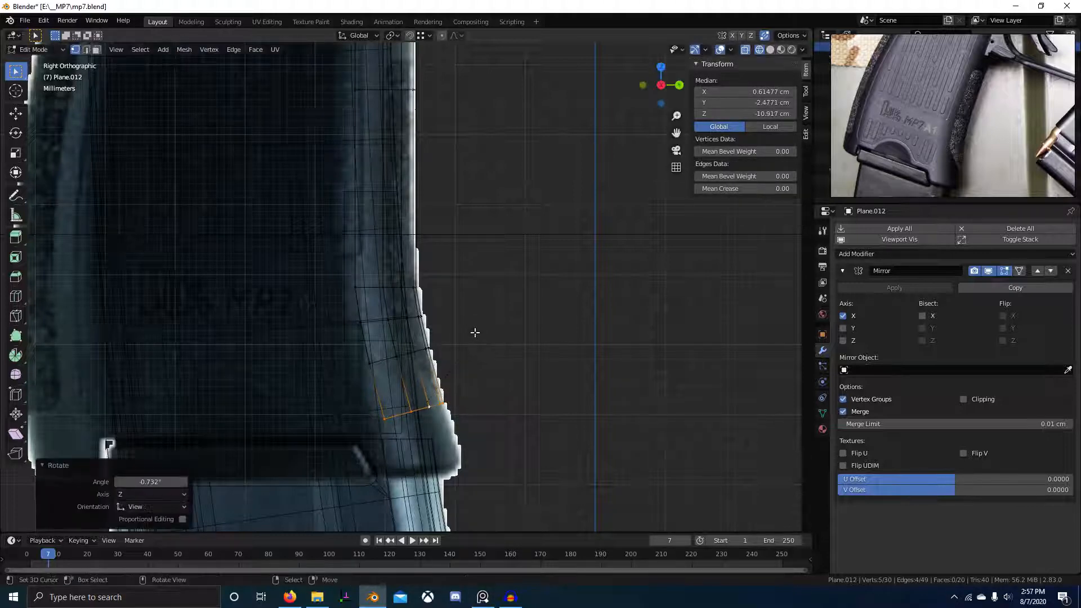
- Extrude the strip another 0.65 cm down and 0.20 cm forward, rotate the new row about -1.54° and nudge it about 0.05 cm up
key("e")
left_click(489, 377)
key("r")
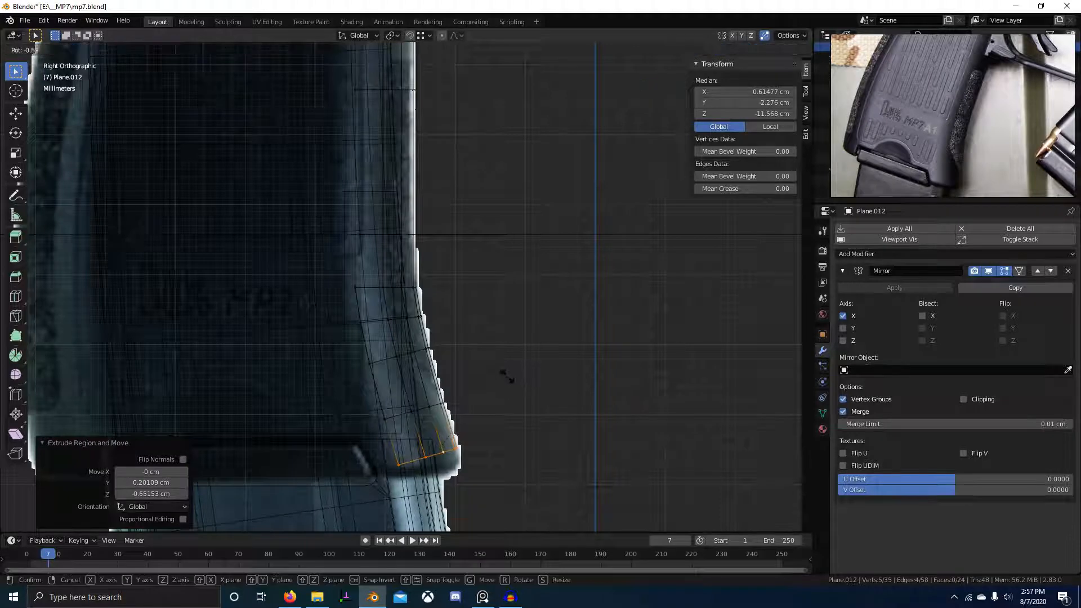
left_click(477, 308)
key("g")
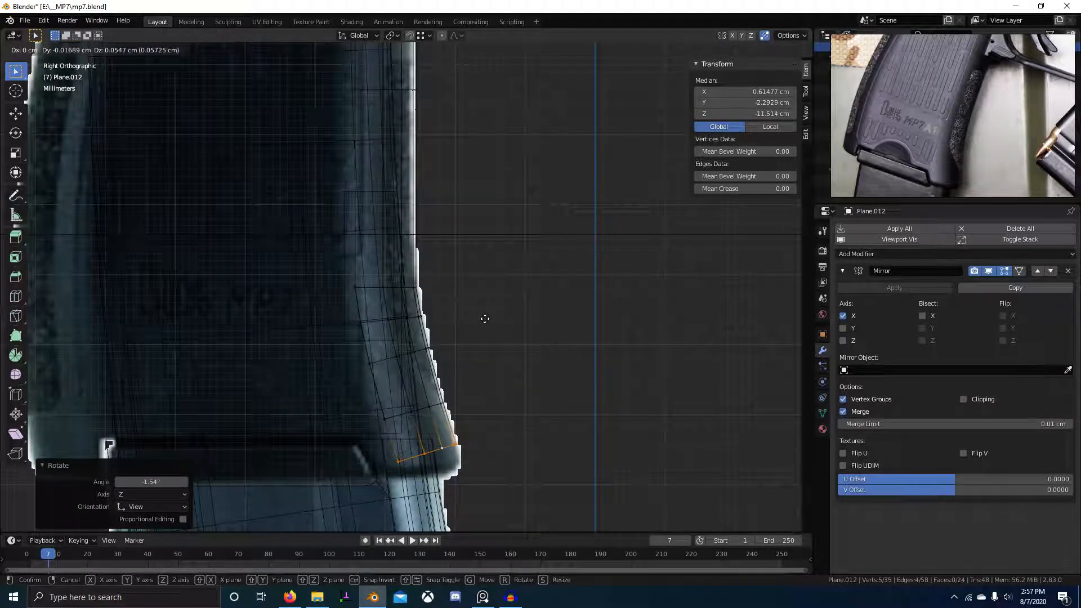
left_click(486, 326)
- Extrude the strip about 0.70 cm down past the grip's bottom, then knife a horizontal cut through it along the grip's bottom edge
key("e")
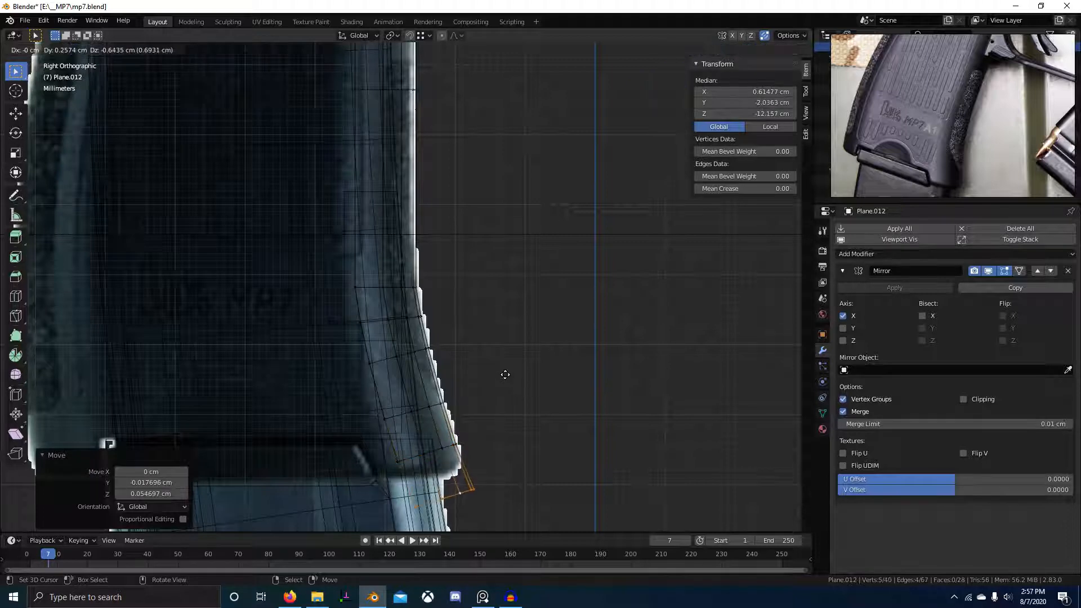
left_click(505, 380)
key("k")
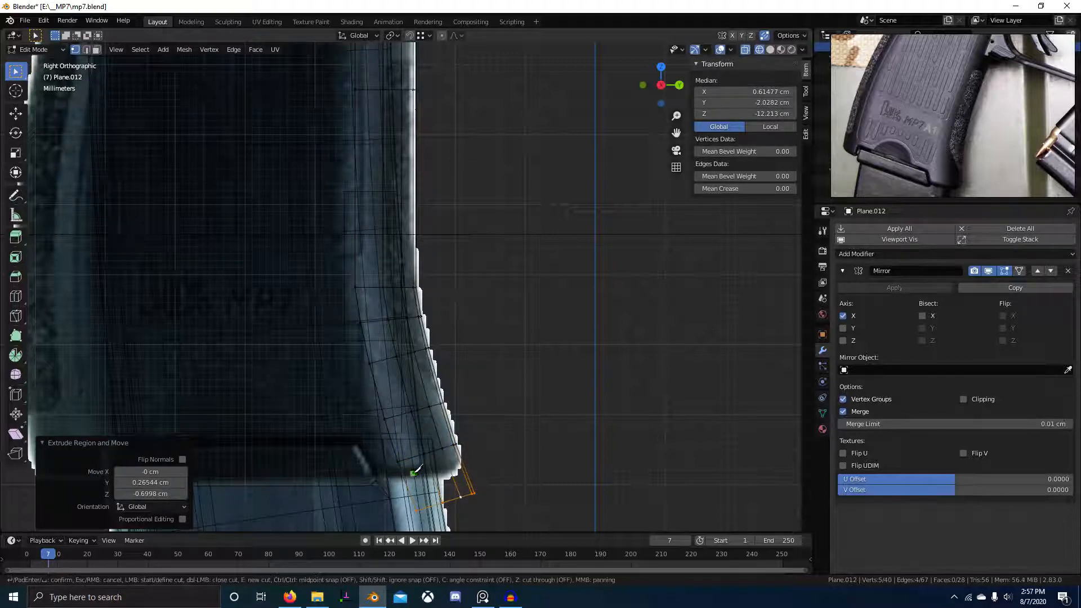
left_click(402, 475)
key("z")
key("c")
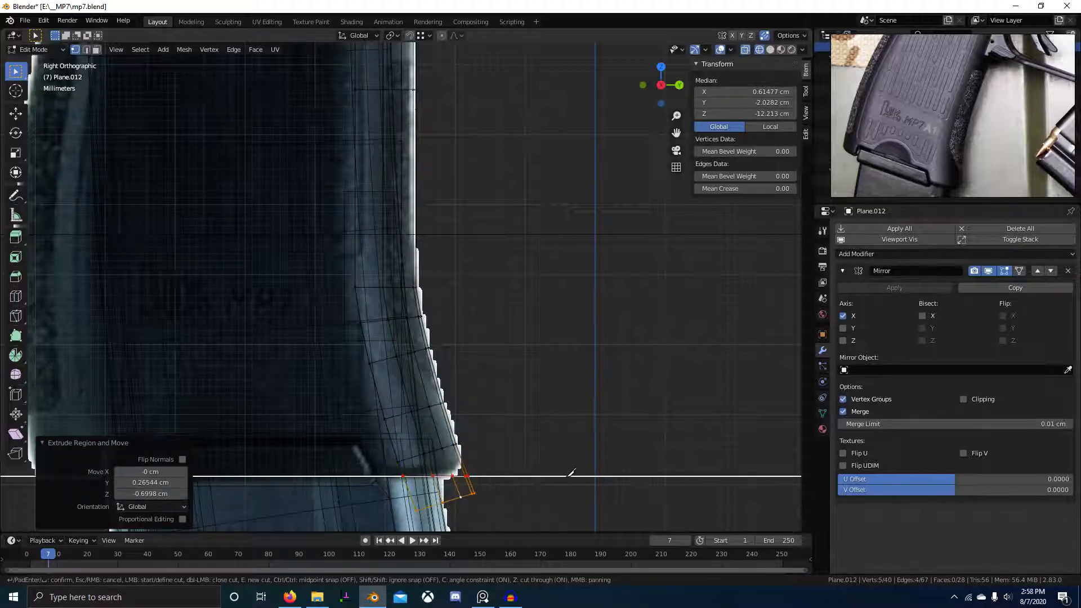
key("Return")
- Delete the row of vertices below the horizontal knife cut at the grip's bottom edge
key("alt+a")
key("b")
left_click_drag(449, 488, 594, 531)
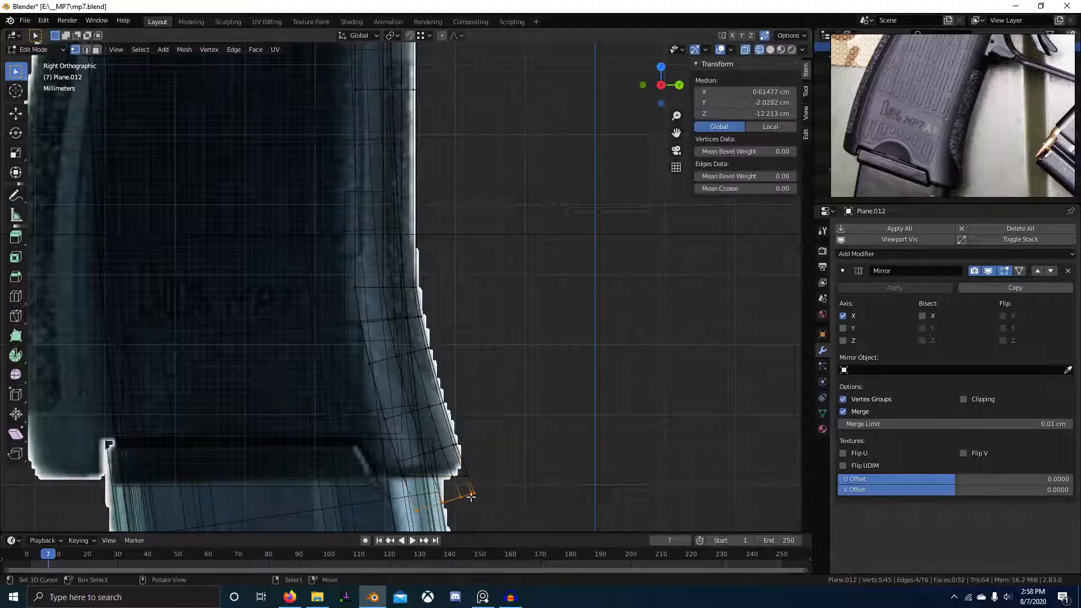
key("b")
middle_click_drag(450, 478, 531, 516)
key("x")
key("b")
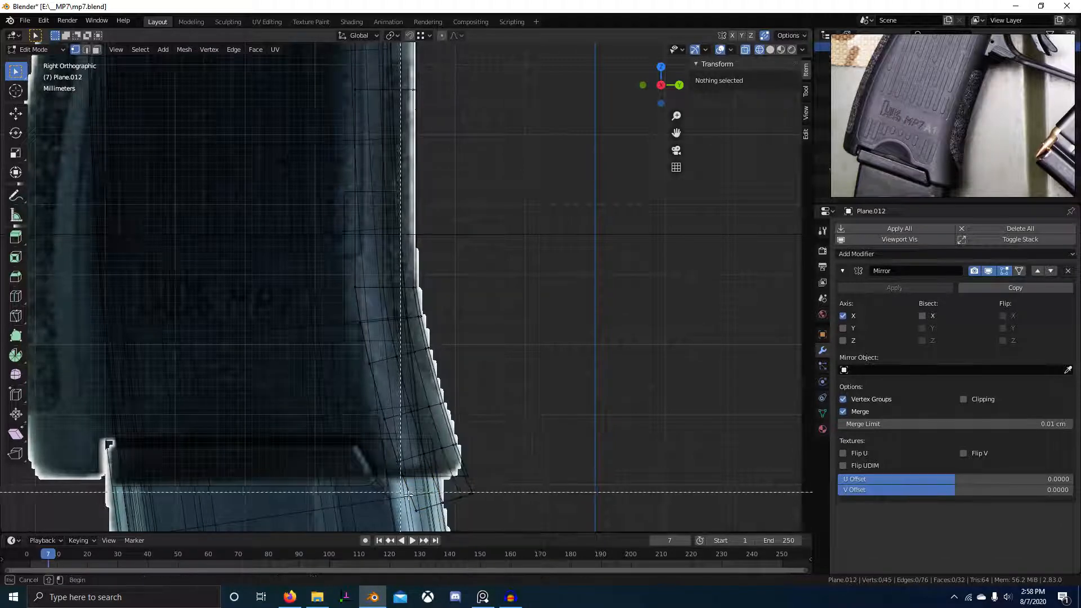
left_click_drag(441, 485, 488, 506)
key("x")
left_click(426, 439)
- Inspect the trimmed front strip in solid shading, then return to editing it in the see-through right view
middle_click_drag(461, 447, 421, 454)
key("z")
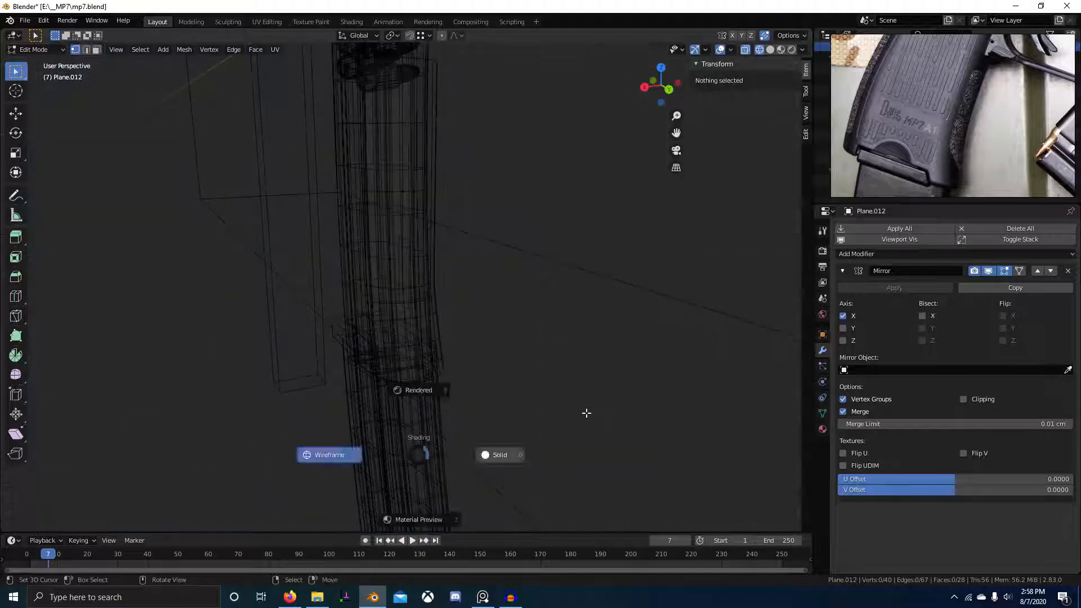
left_click(586, 413)
mouse_move(555, 409)
middle_mouse_down()
mouse_move(423, 369)
mouse_move(490, 419)
mouse_move(504, 422)
mouse_move(519, 405)
mouse_move(464, 417)
mouse_move(532, 420)
mouse_move(514, 406)
mouse_move(466, 415)
mouse_move(494, 348)
middle_mouse_up()
key("Tab")
key("Tab")
key("Tab")
scroll(532, 420, "down", 6)
scroll(467, 415, "up", 7)
key("Tab")
key("KP_3")
key("alt+z")
scroll(468, 246, "up", 3)
key("ctrl+b")
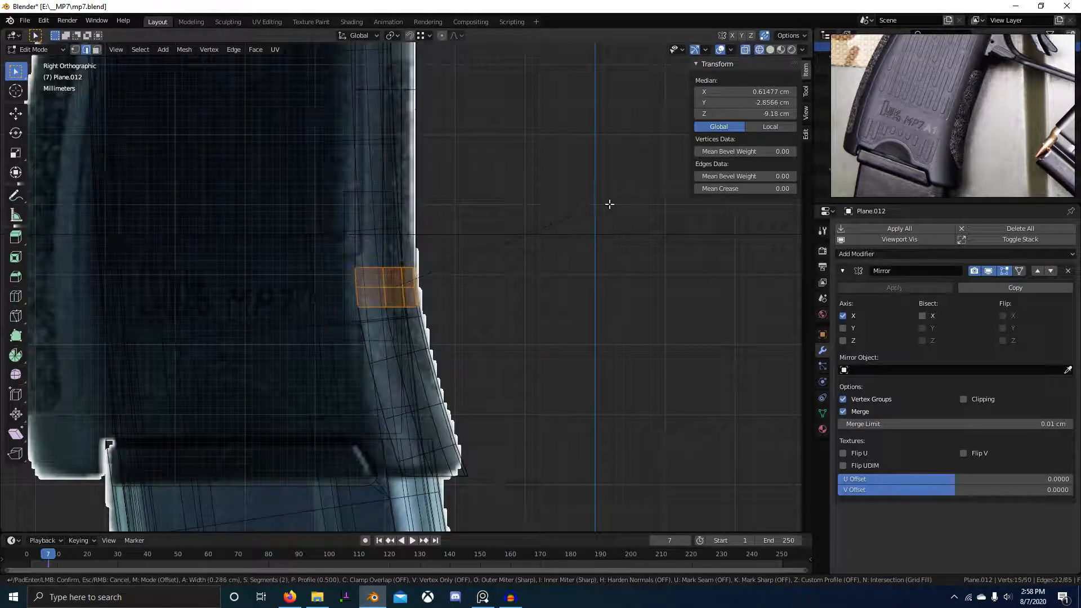
key("Escape")
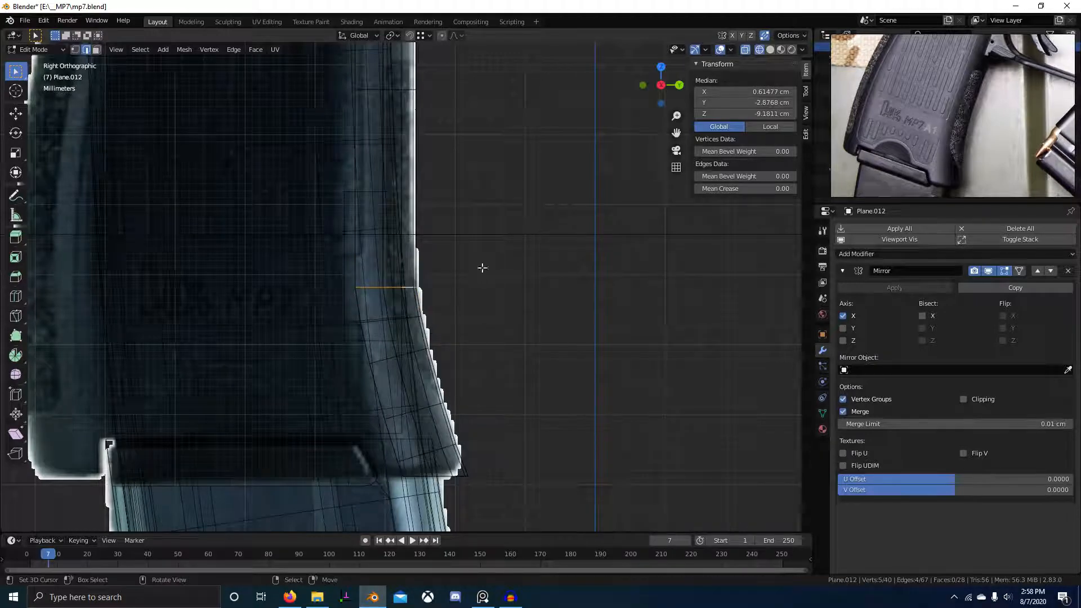
key("ctrl+b")
key("Escape")
key("ctrl+b")
key("Escape")
- Bevel the edge loop where the grip starts to flare by about 0.5 cm with two segments, and show the strip in solid shading
key("ctrl+b")
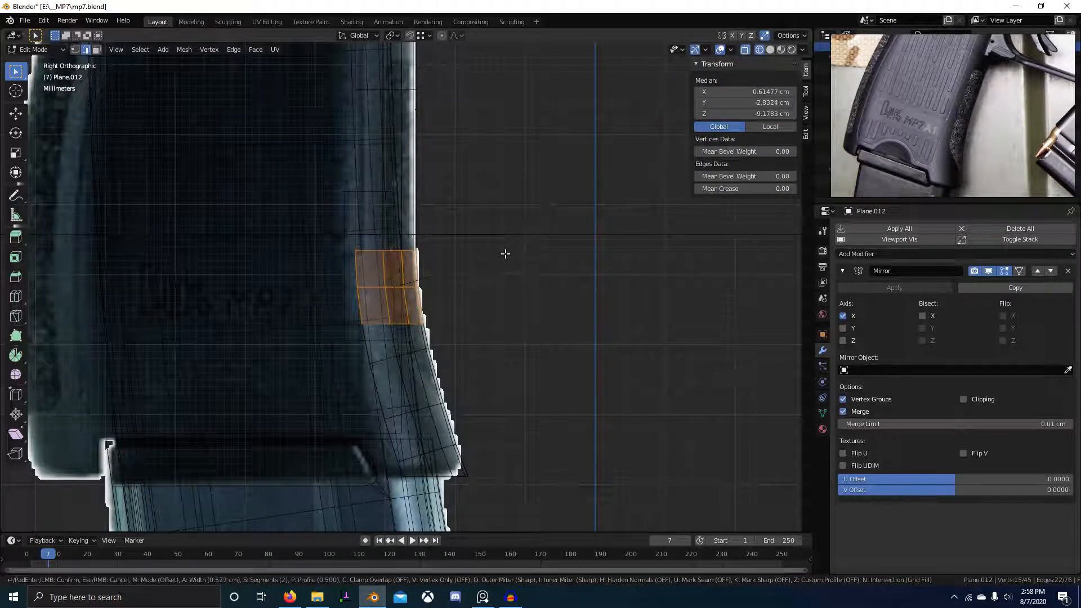
left_click(500, 253)
mouse_move(501, 284)
middle_mouse_down()
mouse_move(434, 321)
mouse_move(494, 324)
mouse_move(480, 344)
mouse_move(495, 276)
mouse_move(454, 366)
mouse_move(426, 319)
middle_mouse_up()
key("shift+z")
- Leave mesh editing and apply smooth shading to the grip strip object
key("Tab")
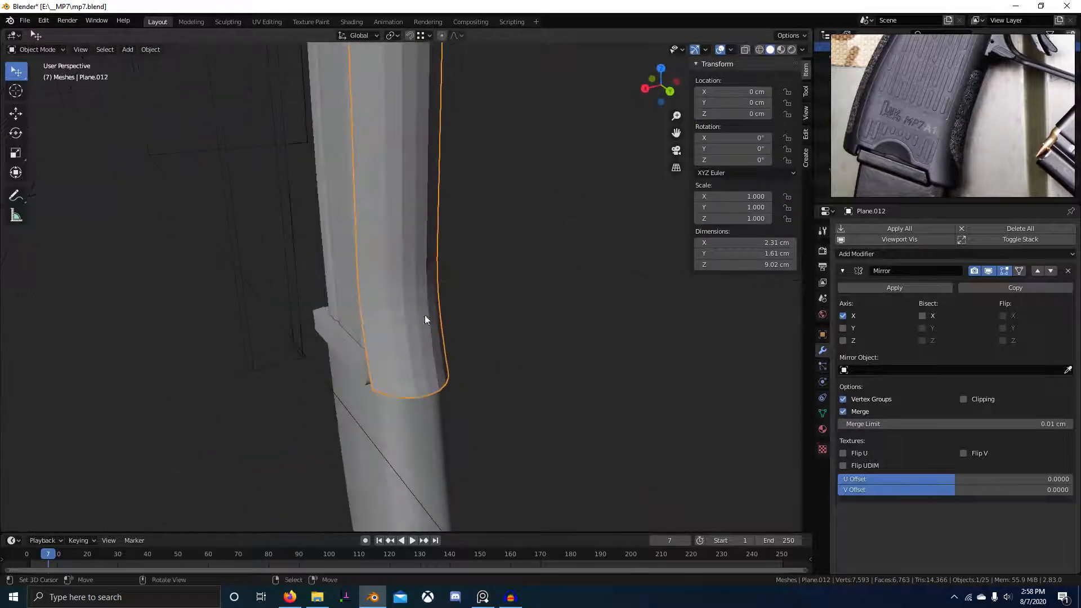
right_click(413, 302)
key("w")
left_click(413, 275)
scroll(463, 309, "down", 3)
right_click(396, 286)
key("w")
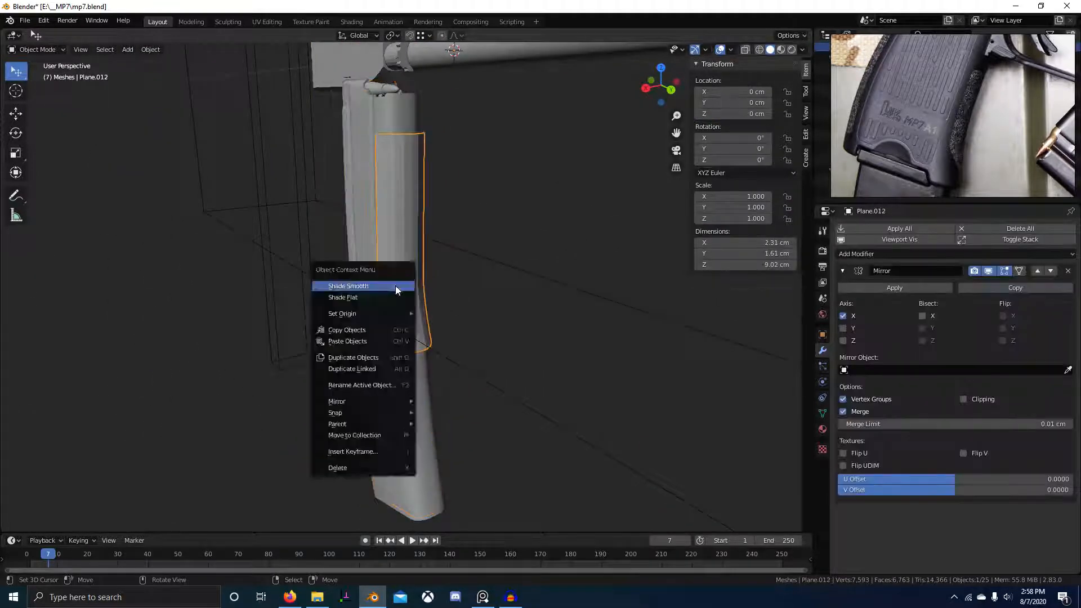
left_click(395, 286)
- Extrude the strip's vertical rear-side edge loop about 3.6 cm backward along Y to form the grip's side wall
scroll(440, 303, "up", 3)
middle_click_drag(440, 303, 481, 299)
key("Tab")
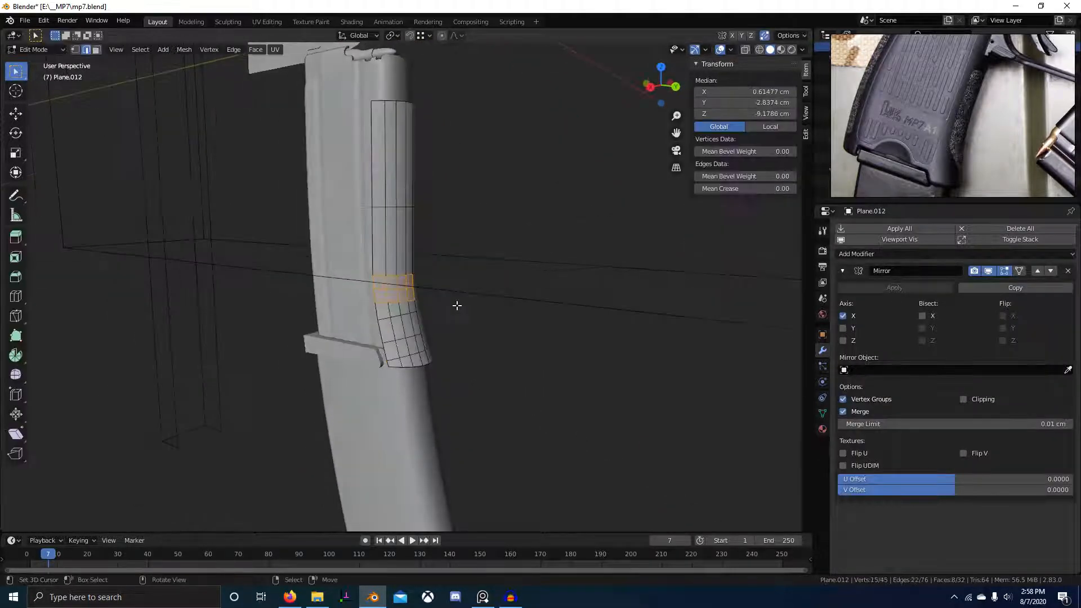
key("KP_3")
key("alt+z")
scroll(453, 304, "up", 4)
left_click(371, 329, "alt")
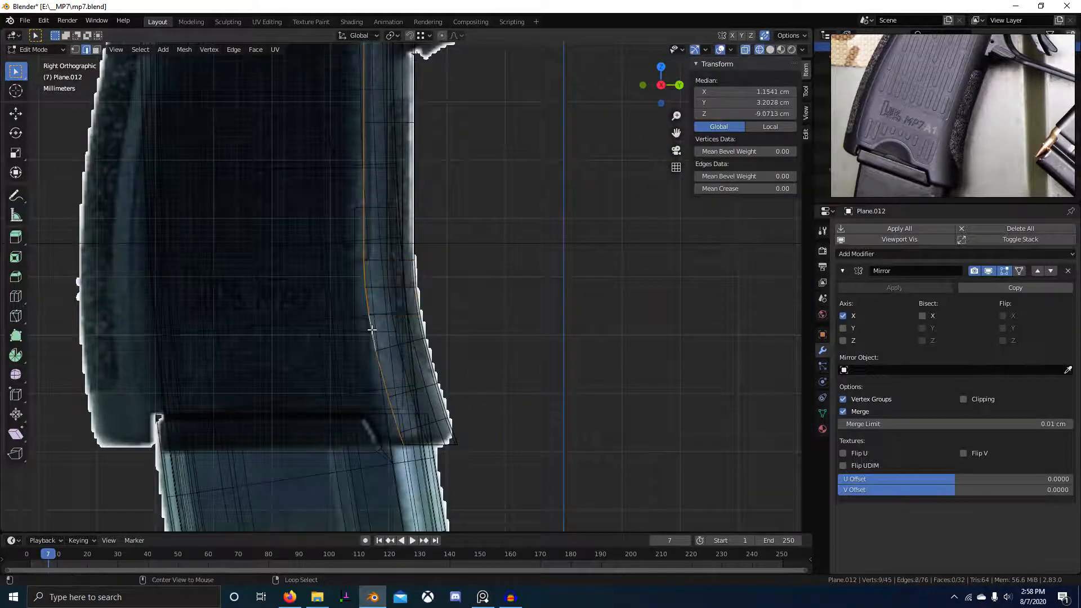
scroll(372, 329, "down", 5)
key("e")
key("y")
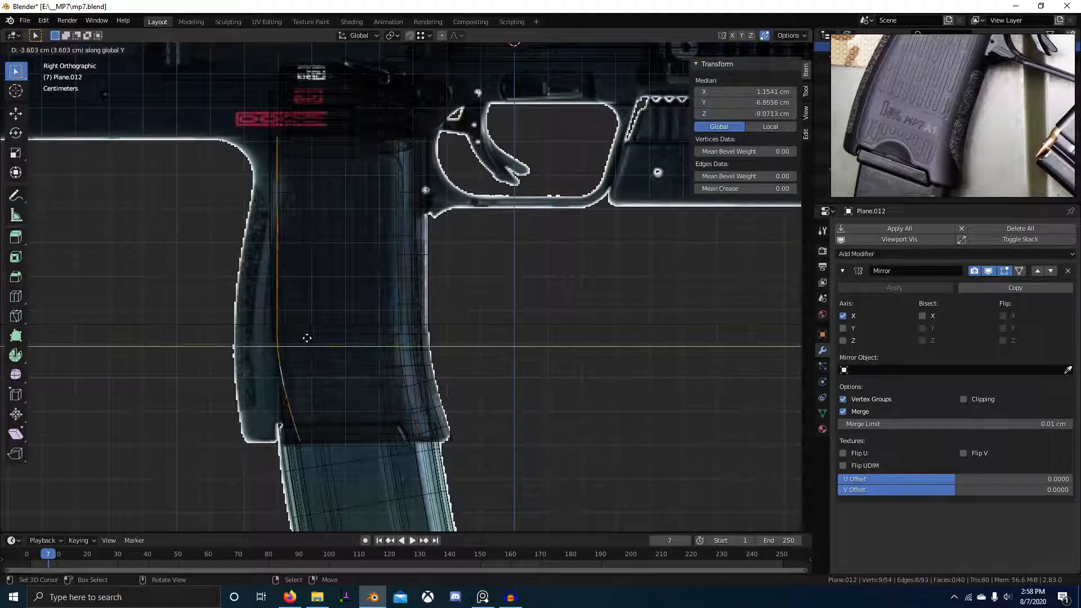
left_click(307, 338)
- Flatten the extruded edge with a scale of 0 along Y and move it about 0.29 cm backward onto the grip's rear seam
key("s")
key("y")
key("Return")
scroll(337, 360, "up", 5)
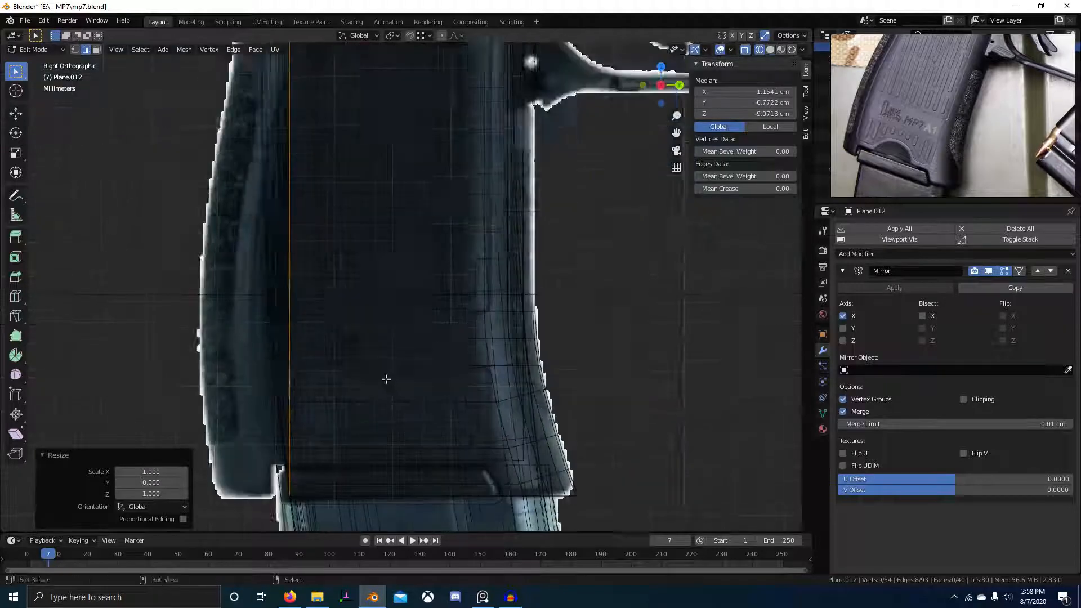
key("g")
key("y")
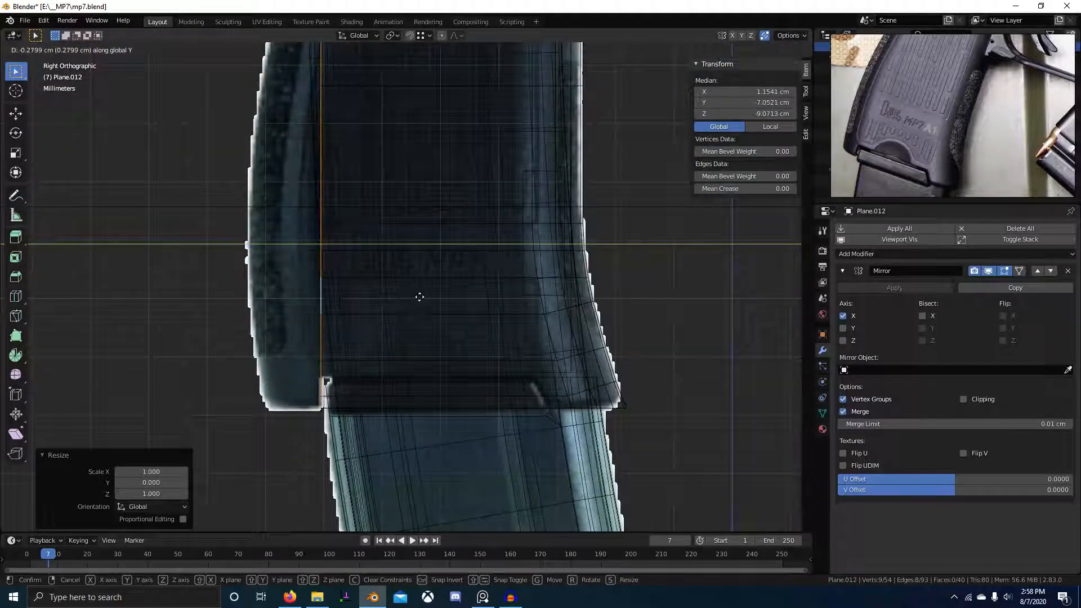
left_click(419, 297)
- Compare the side wall's rear edge with the grip reference and the magazine in both wireframe and solid shading
middle_click_drag(536, 367, 504, 340, "shift")
middle_click_drag(367, 357, 485, 340, "shift")
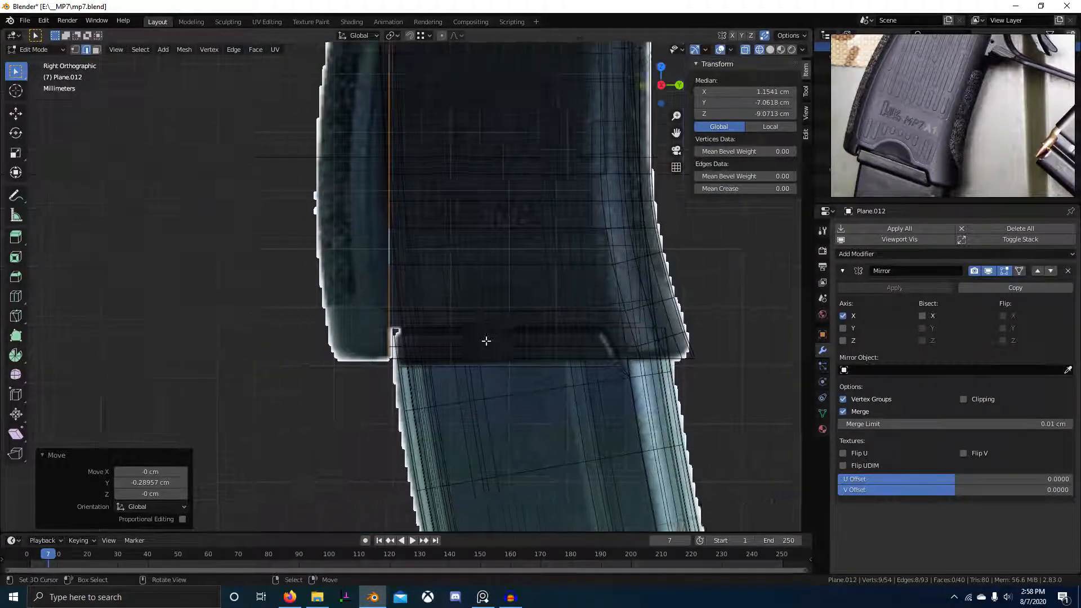
scroll(447, 379, "up", 2)
key("shift+z")
key("shift+z")
scroll(458, 369, "up", 4)
mouse_move(455, 402)
middle_mouse_down("shift")
mouse_move(482, 364)
mouse_move(470, 356)
mouse_move(409, 368)
mouse_move(420, 362)
middle_mouse_up("shift")
key("z")
left_click(527, 376)
scroll(491, 363, "down", 5)
key("z")
left_click(345, 370)
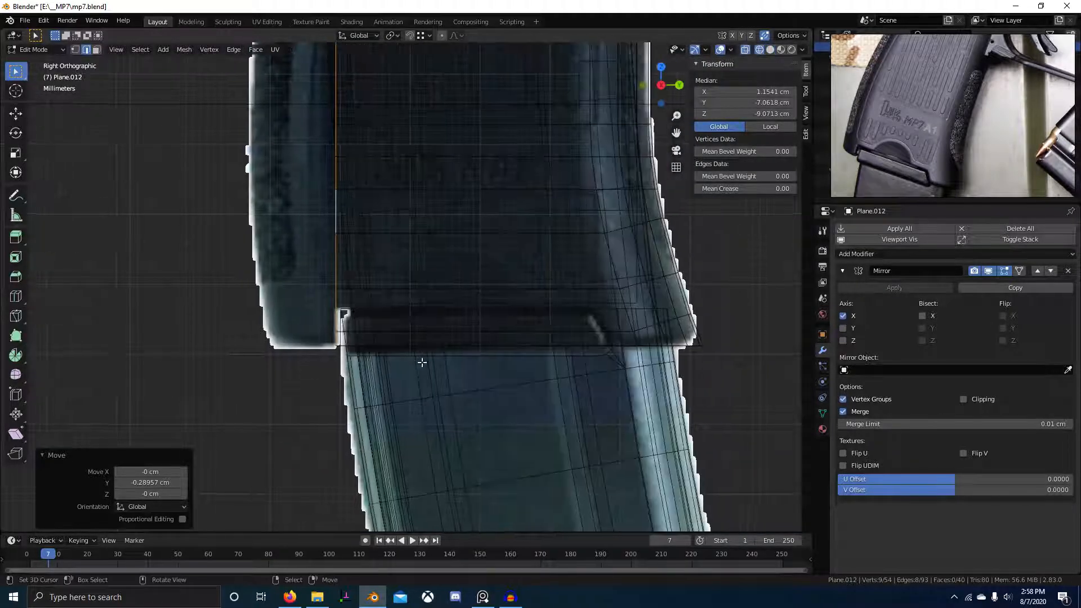
key("z")
left_click(461, 369)
scroll(457, 399, "down", 2)
scroll(458, 398, "down", 4)
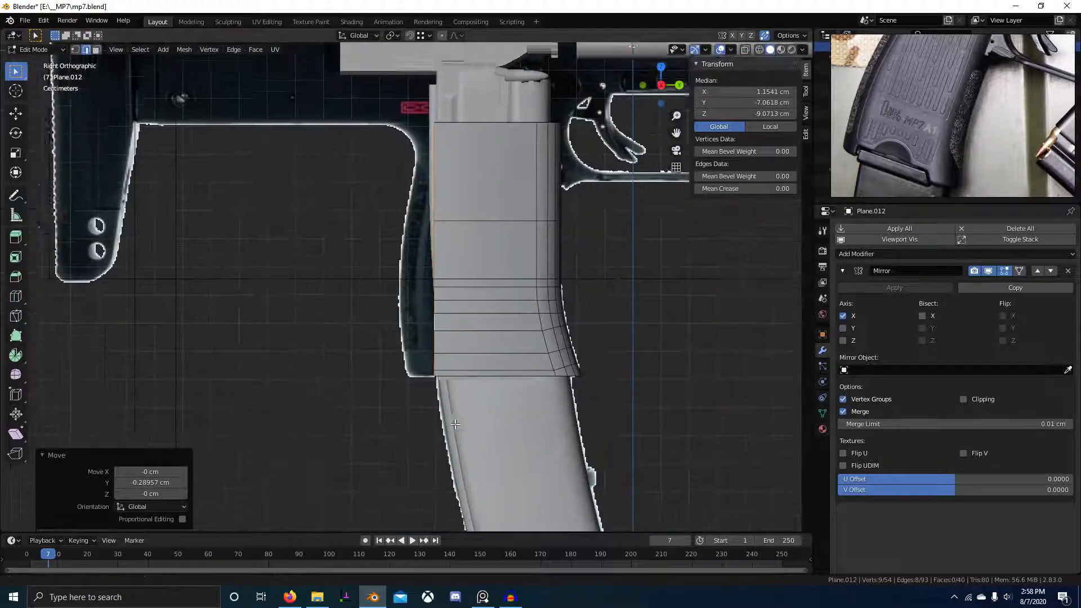
scroll(513, 304, "up", 2)
- Scale the side wall's selected rear edge to 0 along Y
key("s")
key("y")
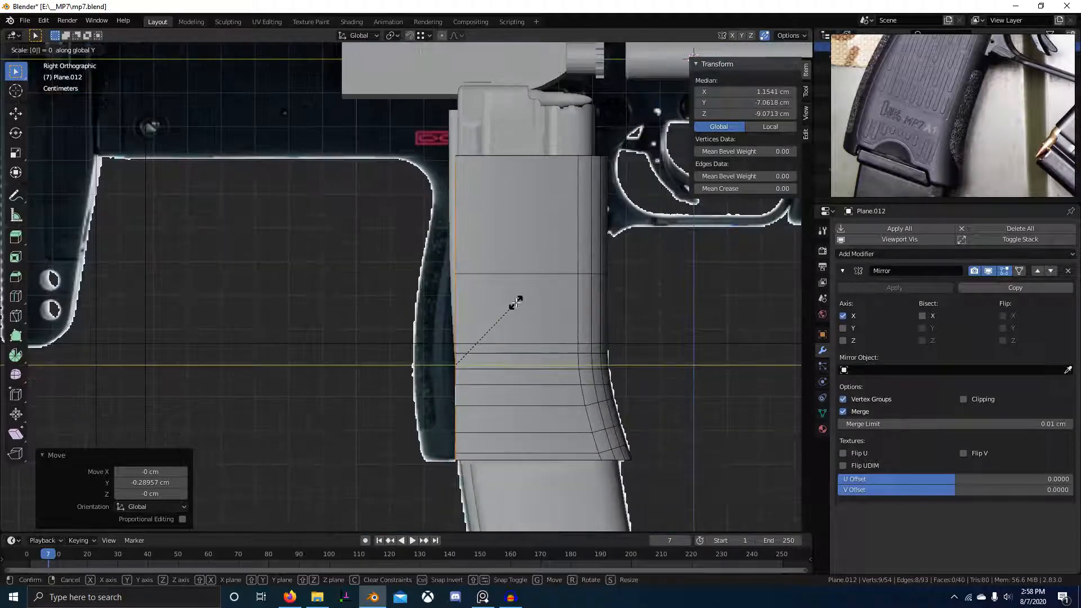
key("Return")
- Extrude the side wall's bottom rear corner vertex about 0.93 cm backward along Y
middle_click_drag(478, 391, 466, 370, "shift")
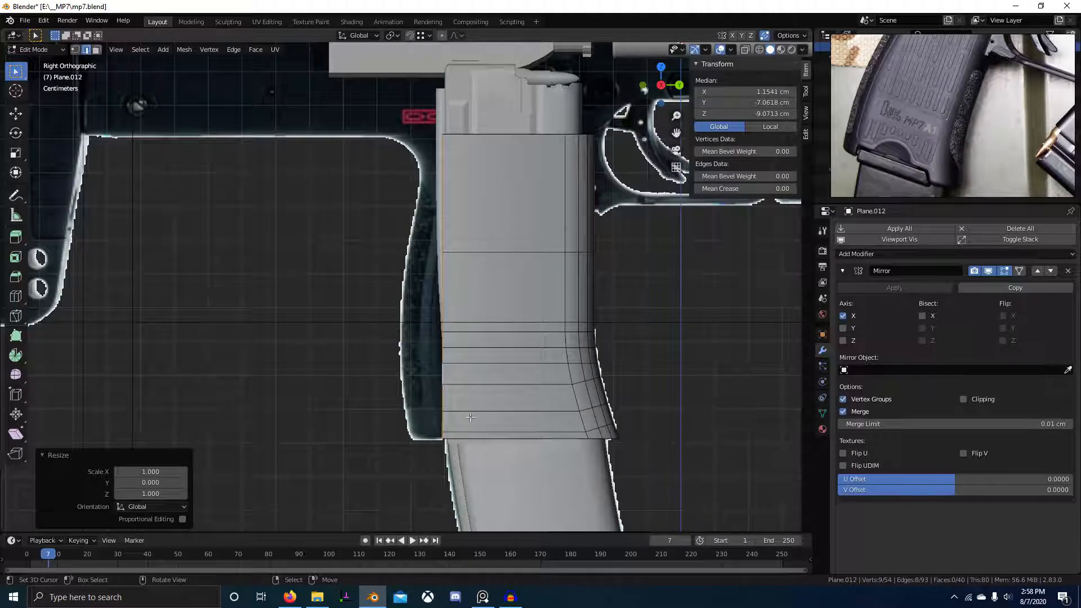
middle_click_drag(470, 417, 482, 352, "shift")
left_click(456, 178)
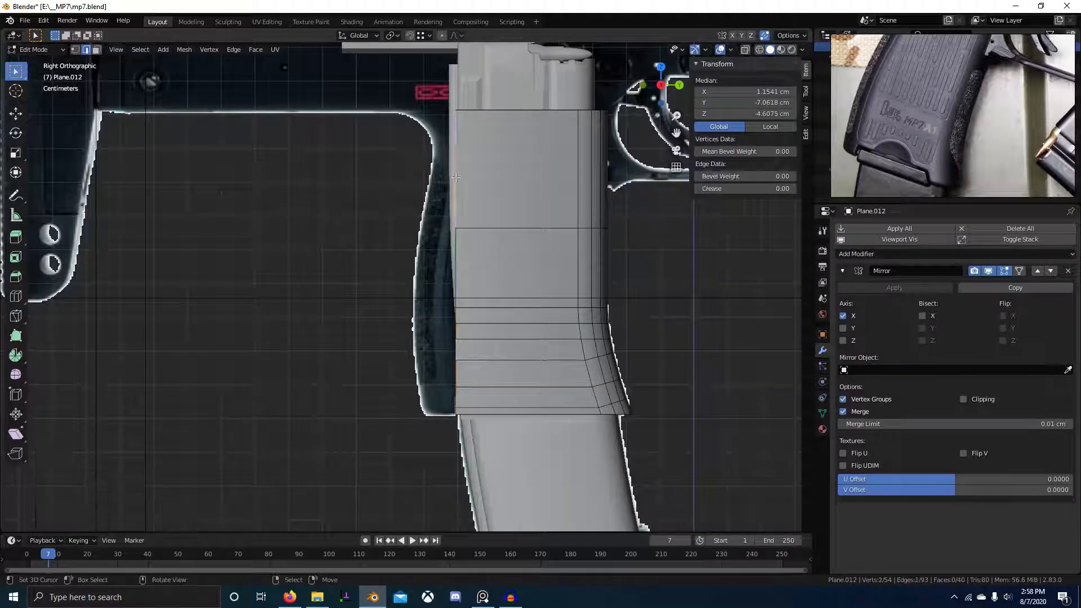
key("1")
left_click(460, 416)
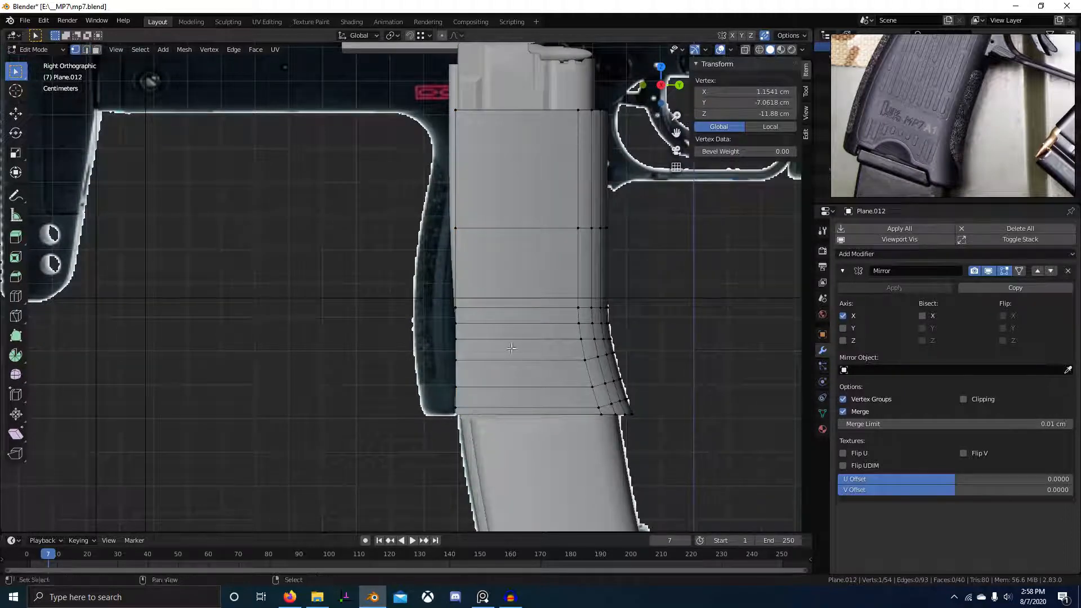
scroll(510, 348, "up", 3)
key("e")
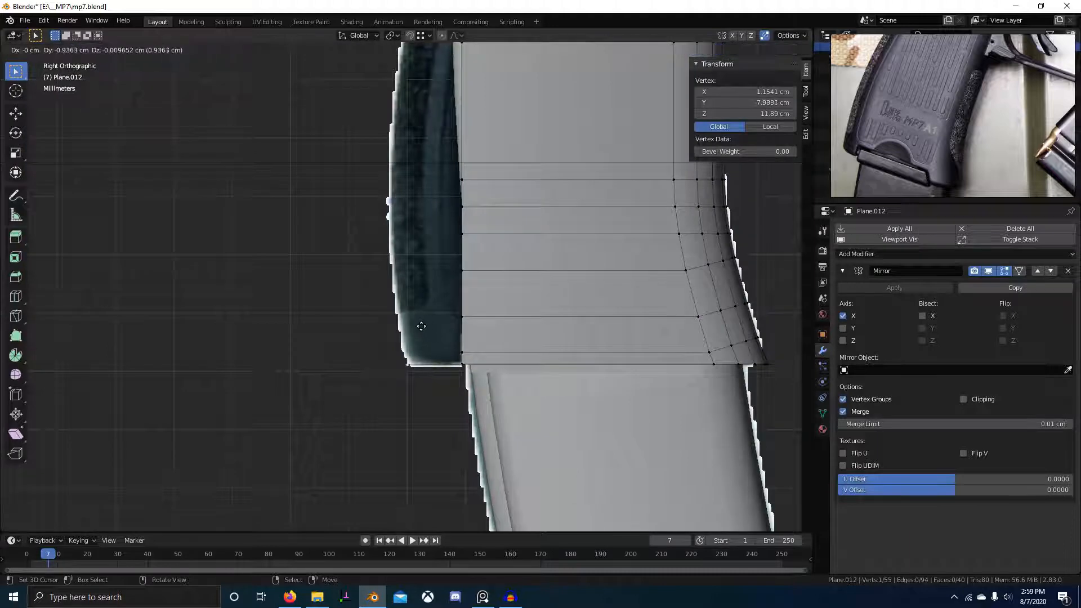
left_click(421, 325)
- Set the extruded vertex's X coordinate to 0 cm and enable Clipping on the Mirror modifier
scroll(474, 383, "up", 1)
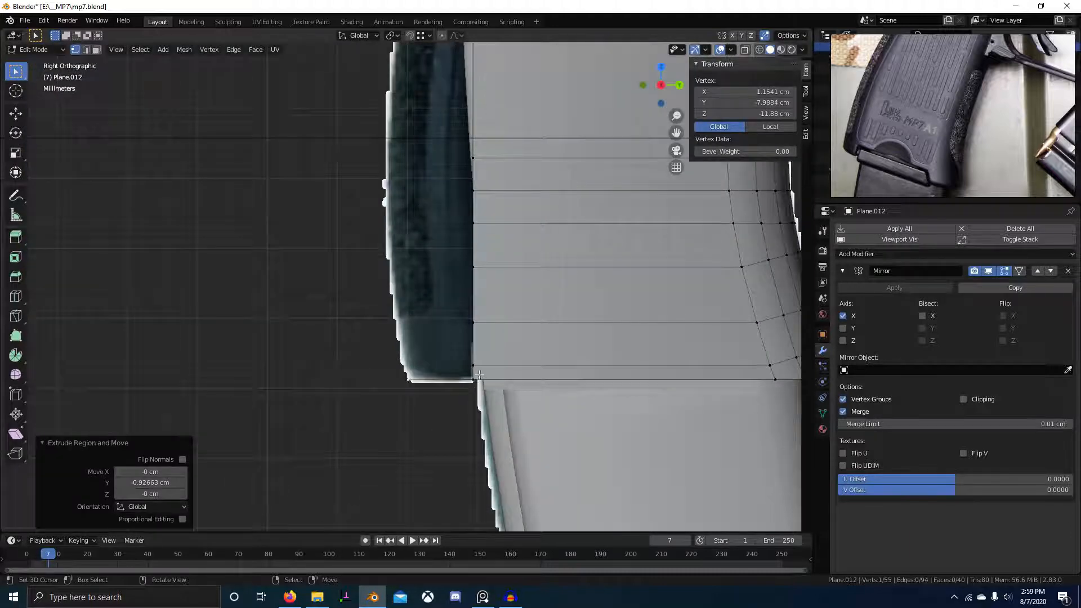
middle_click_drag(479, 375, 766, 102)
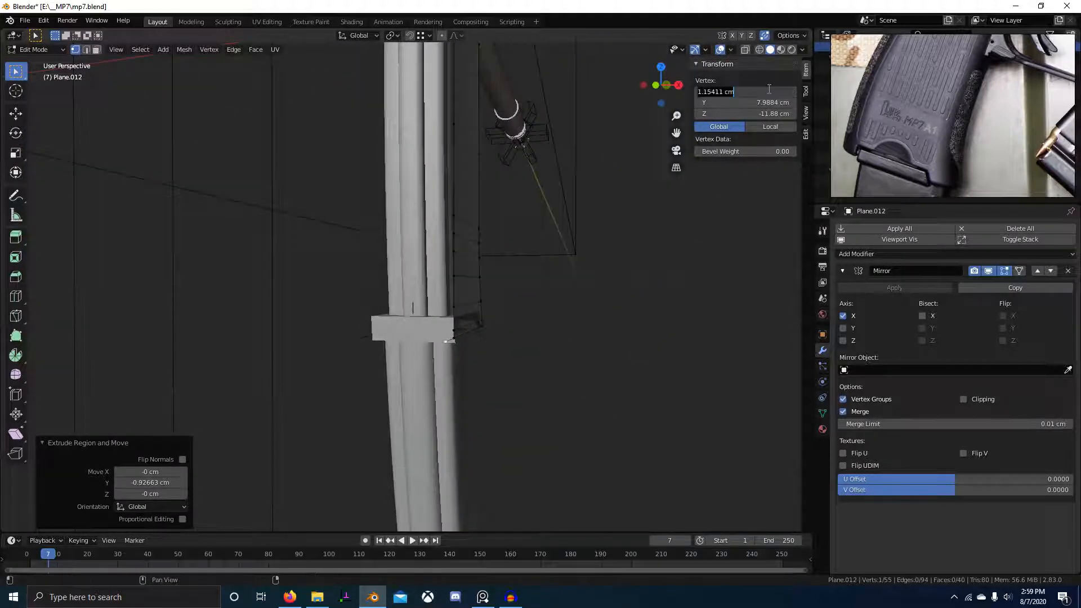
scroll(702, 238, "up", 1)
left_click(975, 399)
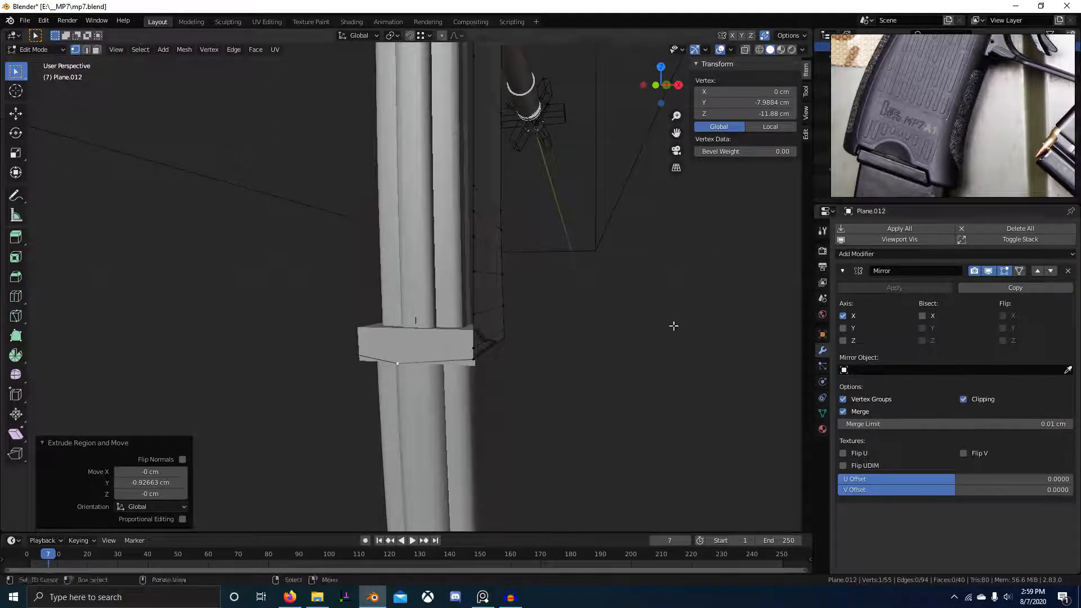
- Try to dissolve the vertices along the lower part of the side wall's rear edge
middle_click_drag(673, 326, 481, 317)
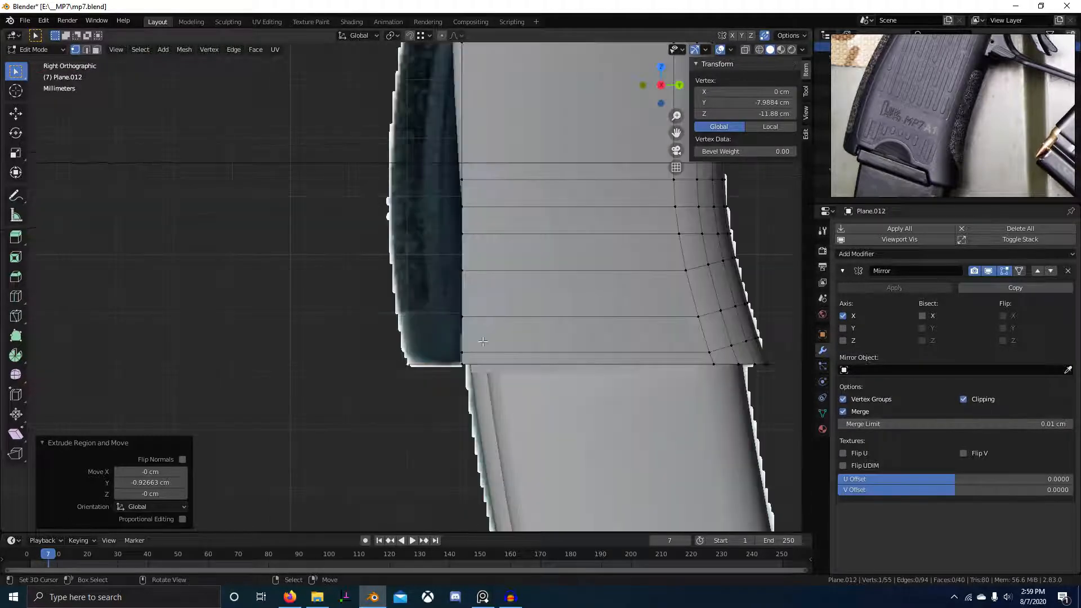
left_click(462, 360)
left_click(465, 164, "ctrl")
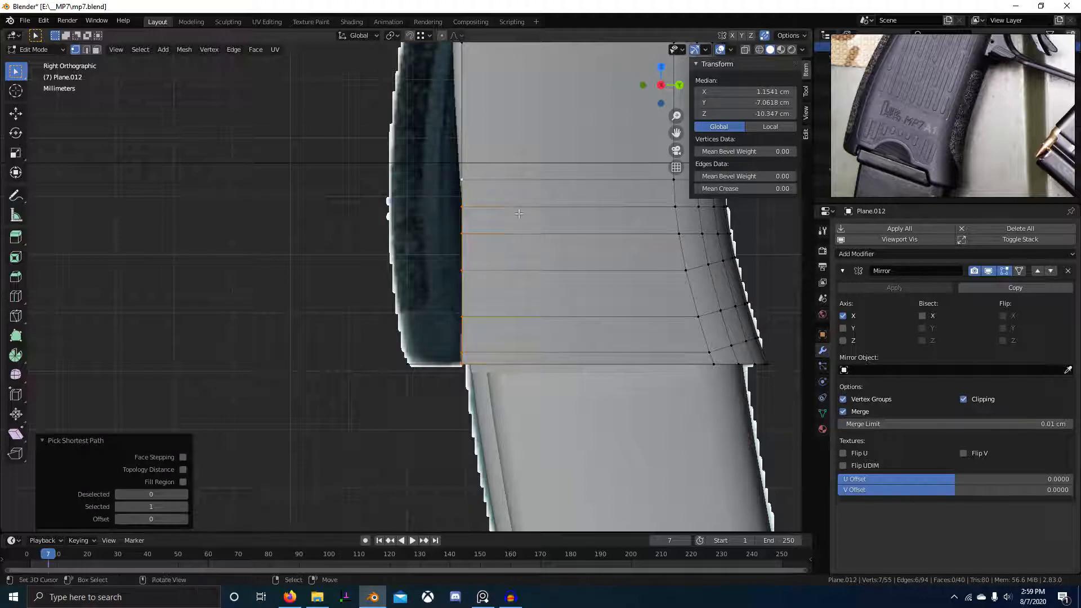
scroll(553, 232, "down", 2)
key("ctrl+x")
right_click(449, 121)
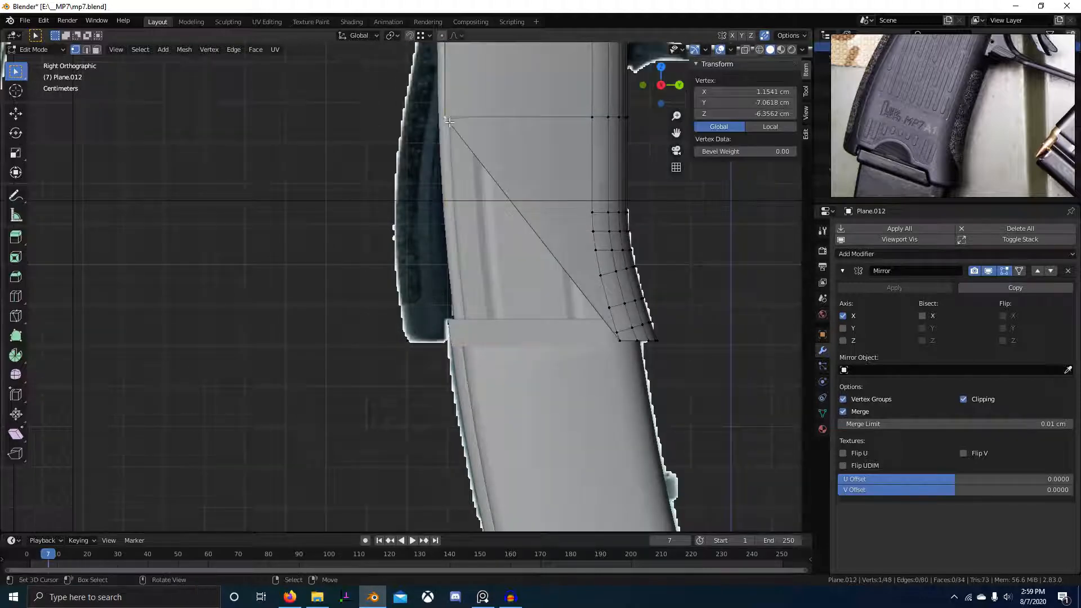
key("ctrl+z")
key("ctrl+z")
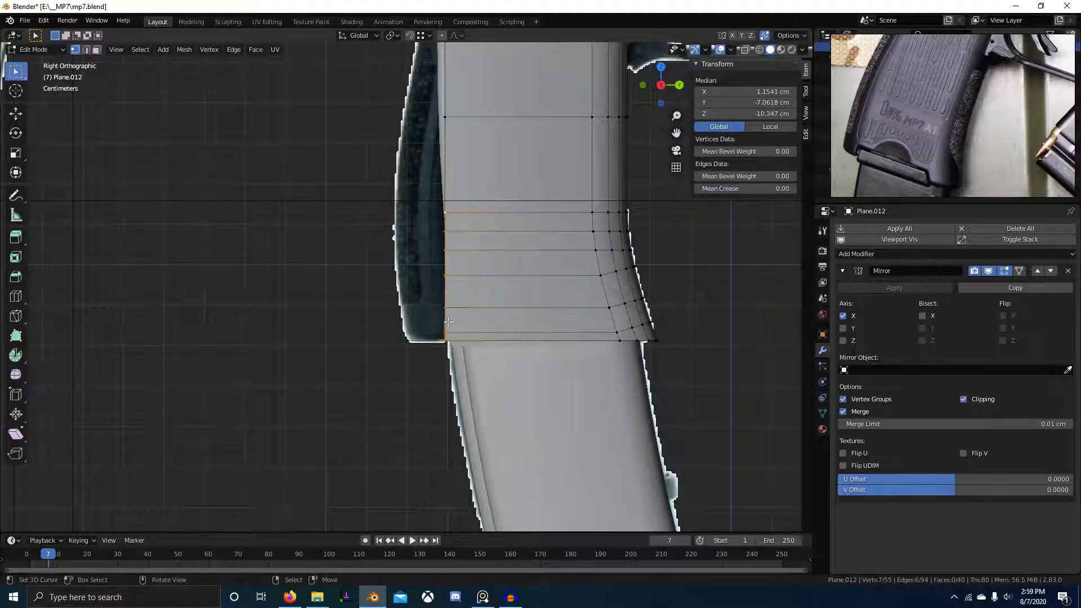
- Dissolve the intermediate vertices on the side wall's lower rear edge, keeping its bottom corner
right_click(448, 329)
key("ctrl+x")
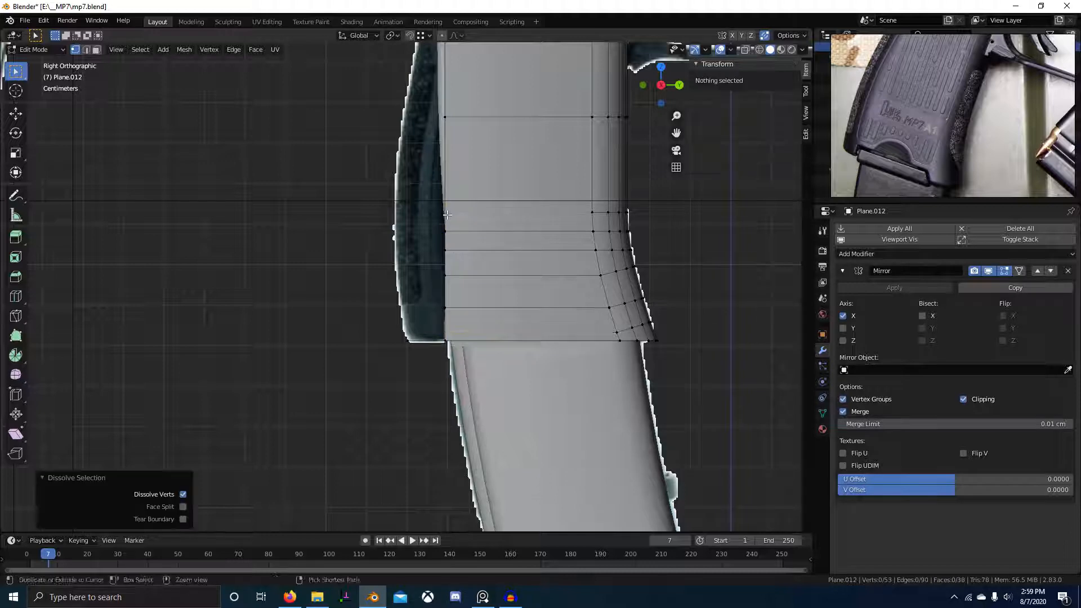
right_click(449, 306)
right_click(450, 253, "shift")
right_click(449, 237, "shift")
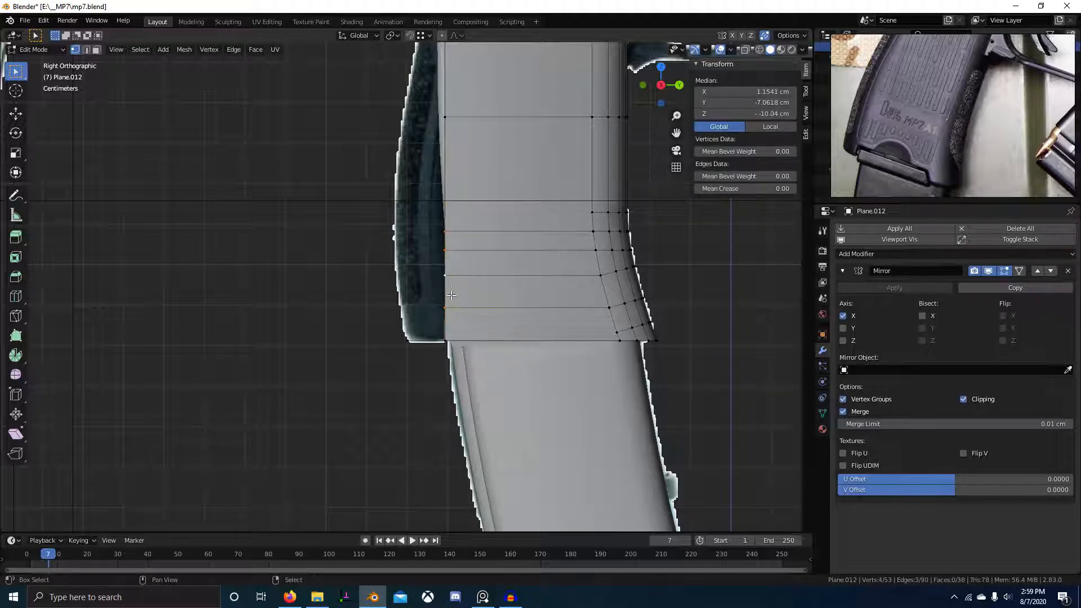
key("ctrl+x")
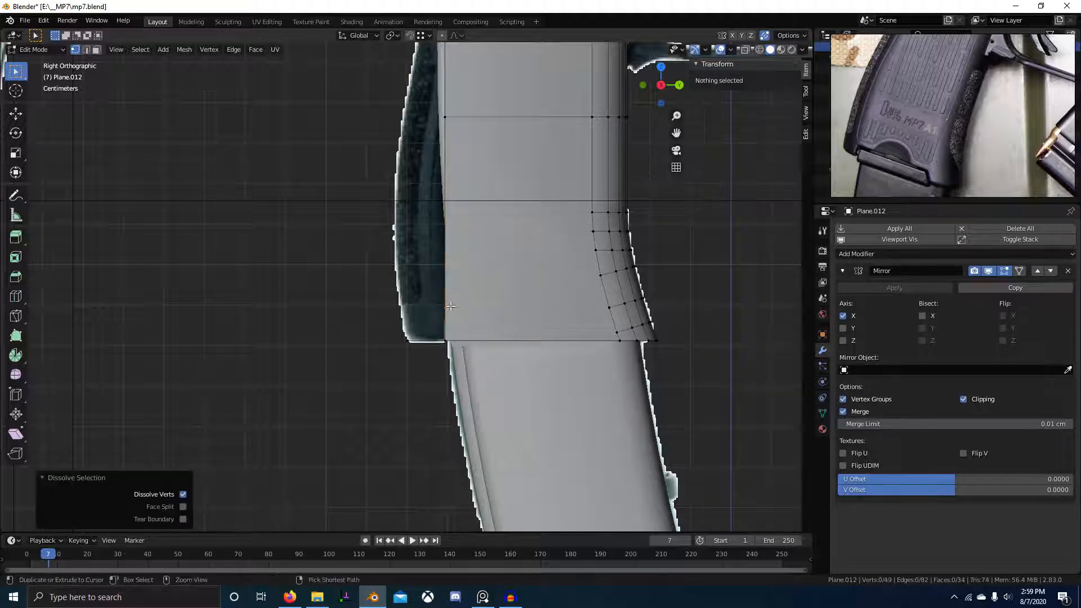
- Delete the large lower face of the side wall between its rear edge and the curved front strip
key("3")
right_click(493, 285)
key("x")
left_click(485, 308)
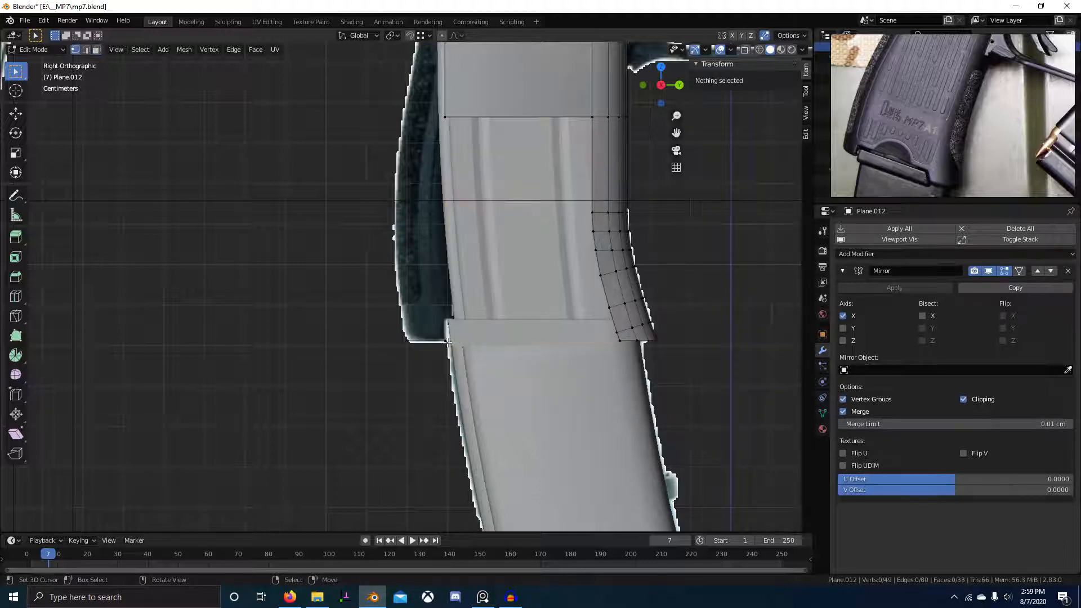
- Extrude the grip's bottom rear edge about 1.09 cm up and 0.26 cm backward, and nudge it onto the reference outline
right_click(447, 340)
right_click(451, 333, "shift")
key("z")
scroll(437, 338, "up", 2)
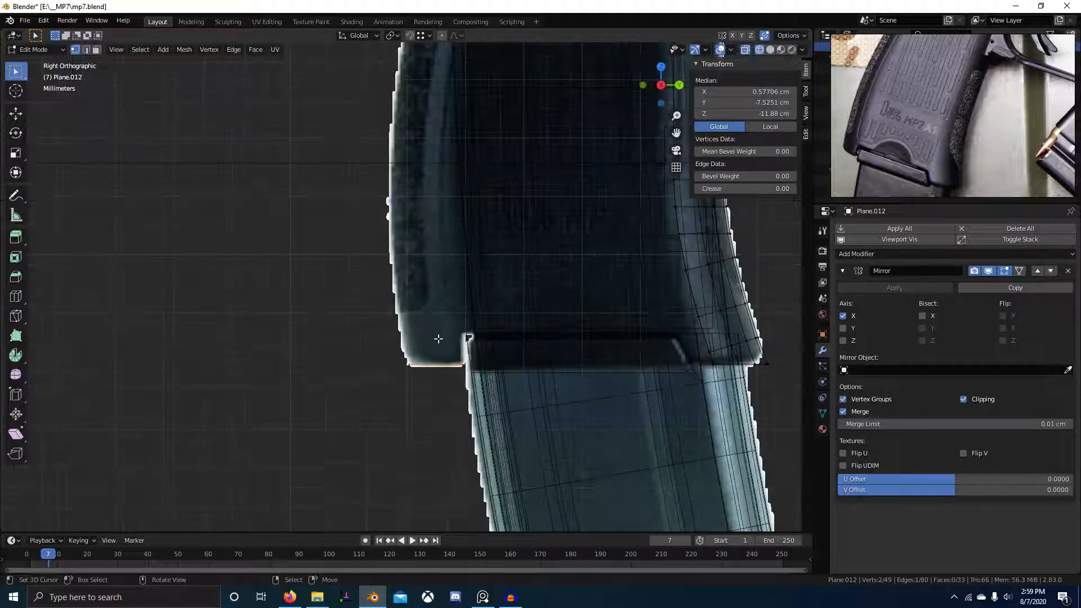
key("e")
left_click(452, 290)
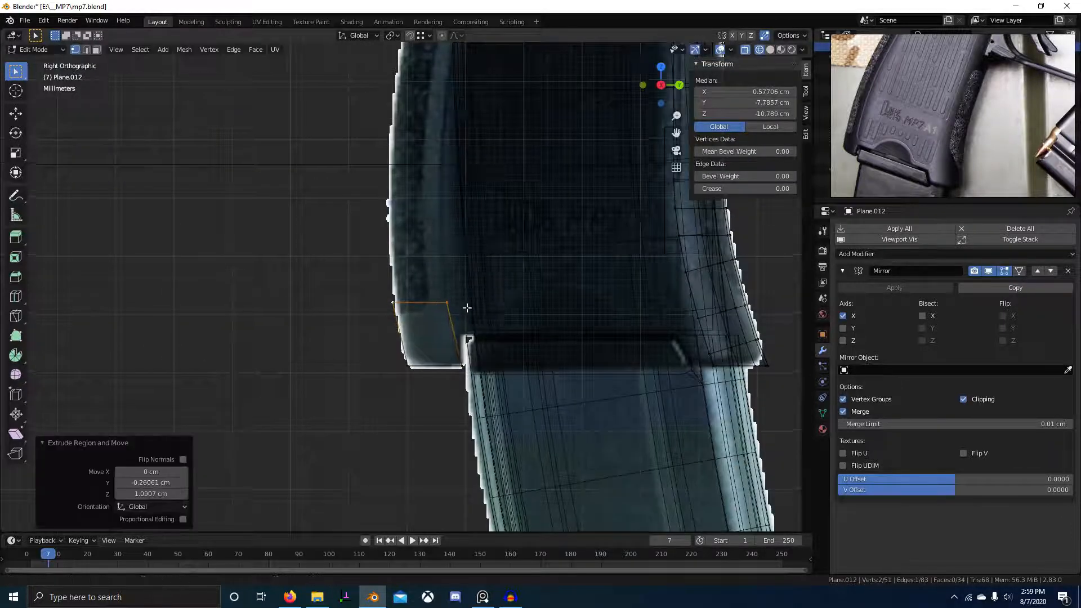
scroll(465, 307, "up", 2, "shift")
key("g")
left_click(478, 310)
- Extrude the rear strip's top edge about 1.52 cm up and 0.15 cm backward, and move it back down about 0.38 cm
scroll(477, 310, "down", 4)
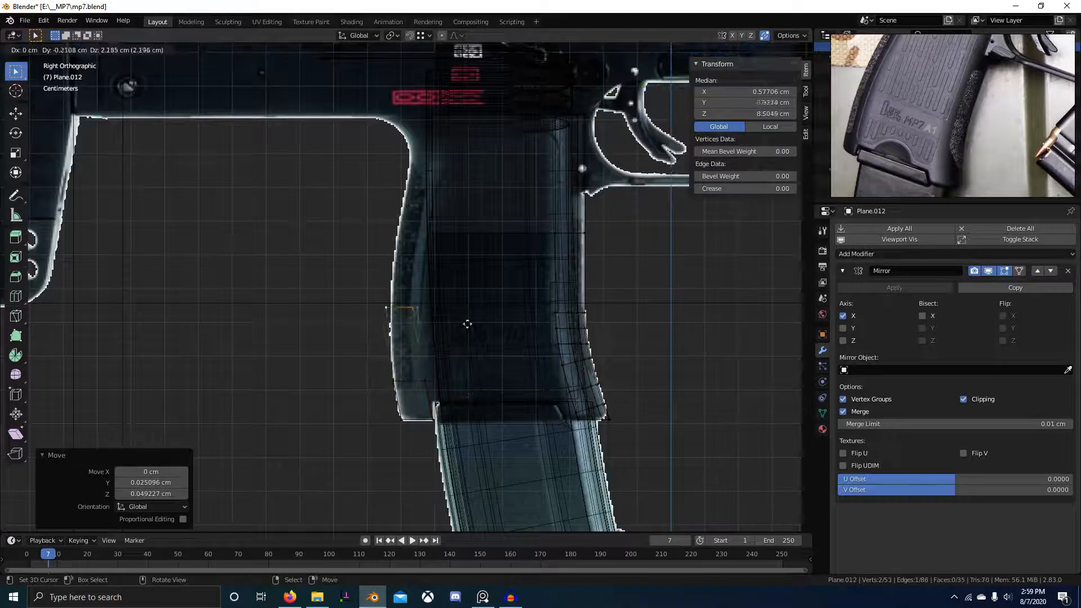
left_click(467, 346)
key("g")
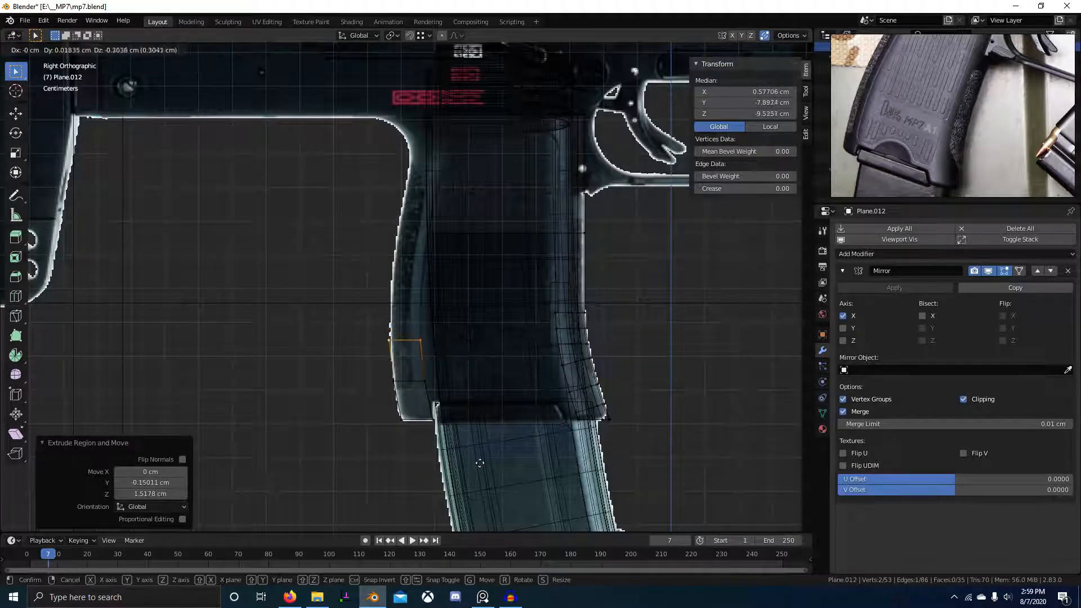
left_click(484, 467)
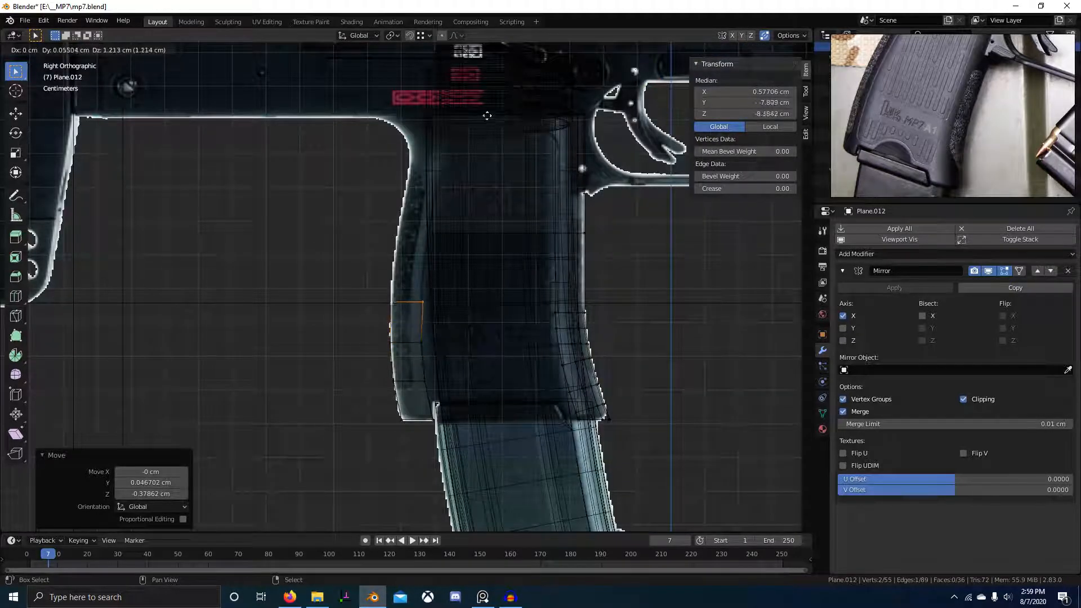
- Extrude the rear strip's top edge about 1.10 cm upward, and extrude another segment above it along the grip outline
left_click(466, 150)
middle_click_drag(497, 193, 521, 261, "shift")
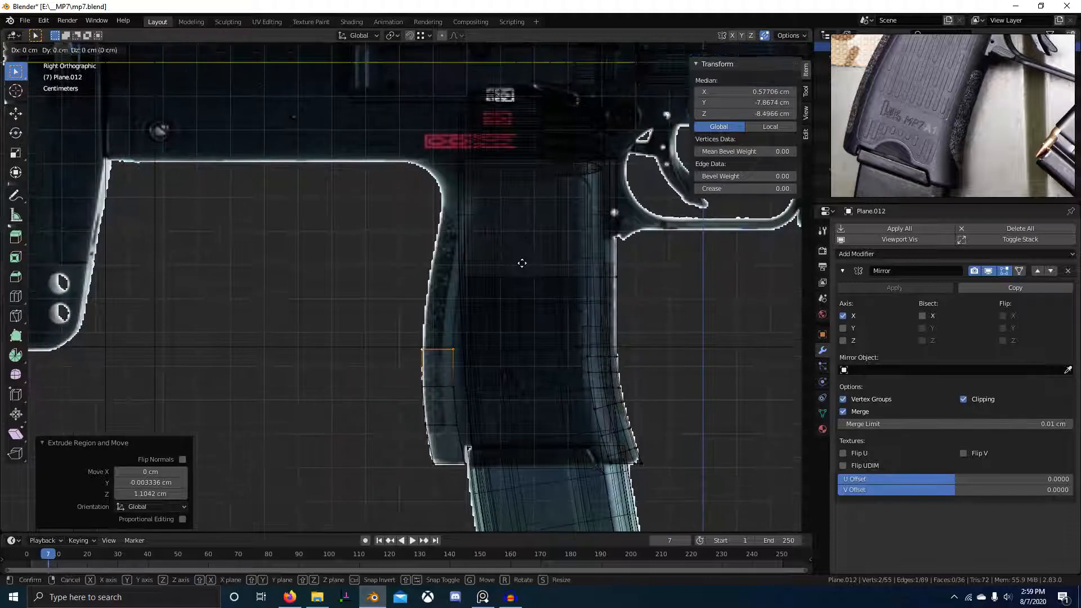
key("e")
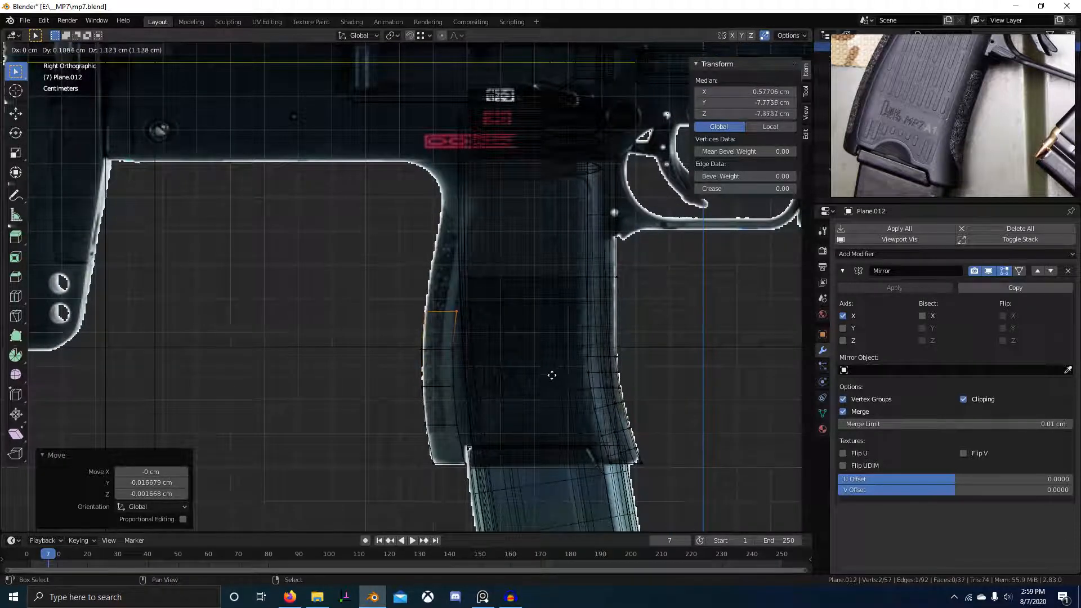
- Extend the grip's rear strip upward with two extrusions of about 1.1 cm each, rotating the end edge about 0.7° and 1.1°
left_click(541, 380)
key("r")
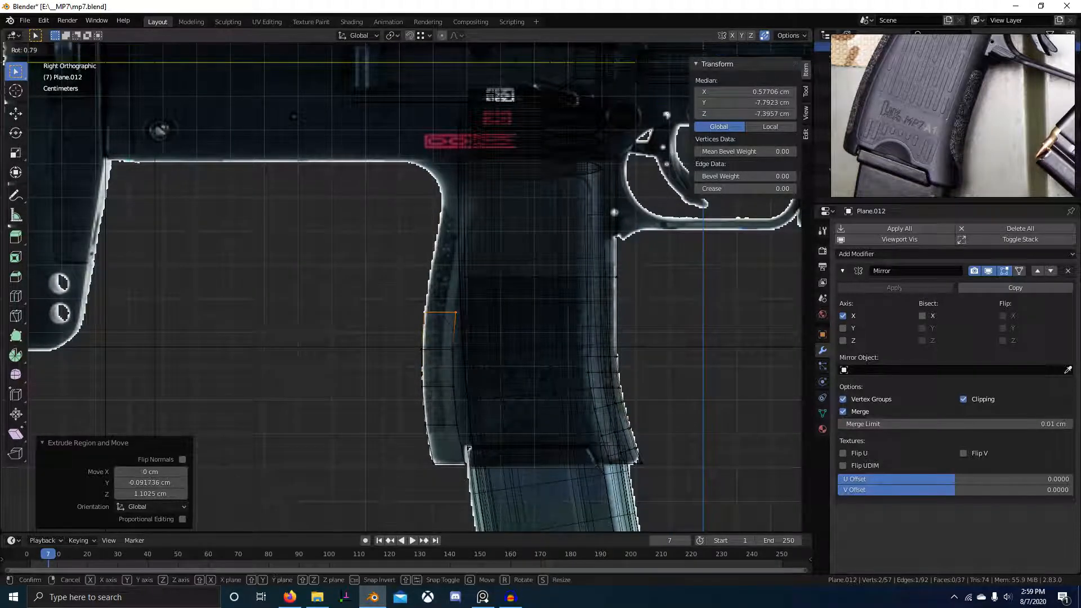
left_click(523, 425)
key("e")
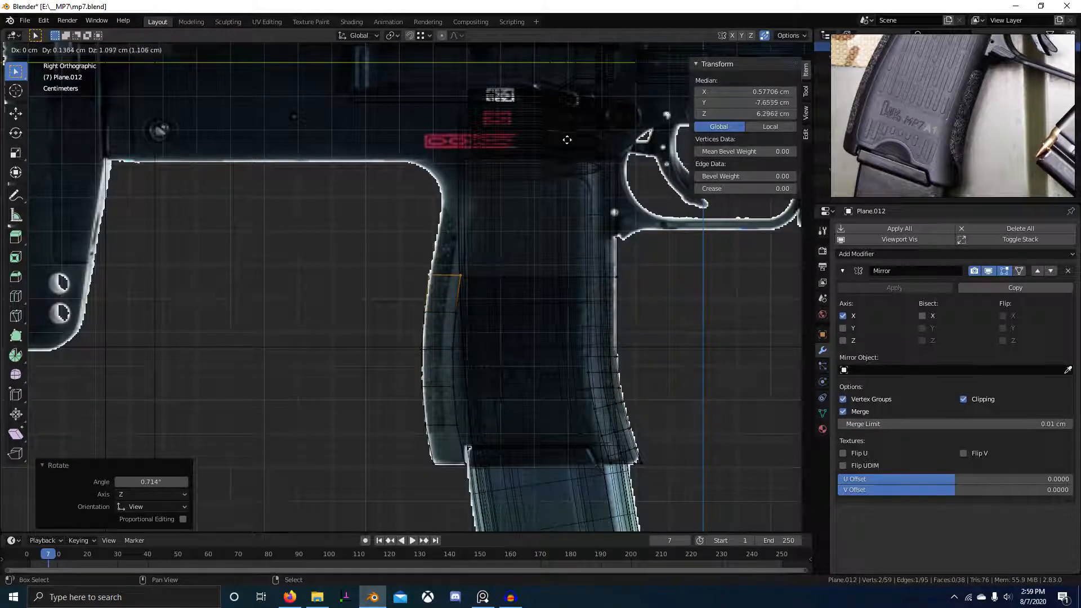
left_click(571, 129)
key("r")
left_click(571, 275)
- Extrude the rear strip's end edge about 1.2 cm further up and lower it about 0.11 cm onto the reference outline
middle_click_drag(528, 294, 519, 359, "shift")
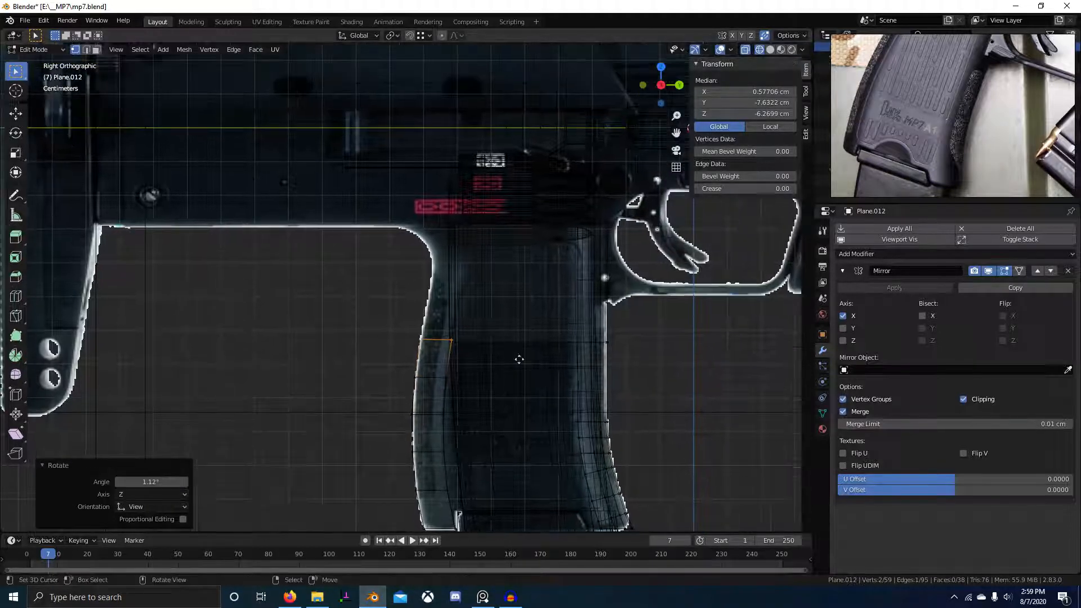
key("e")
left_click(581, 522)
scroll(482, 292, "down", 2)
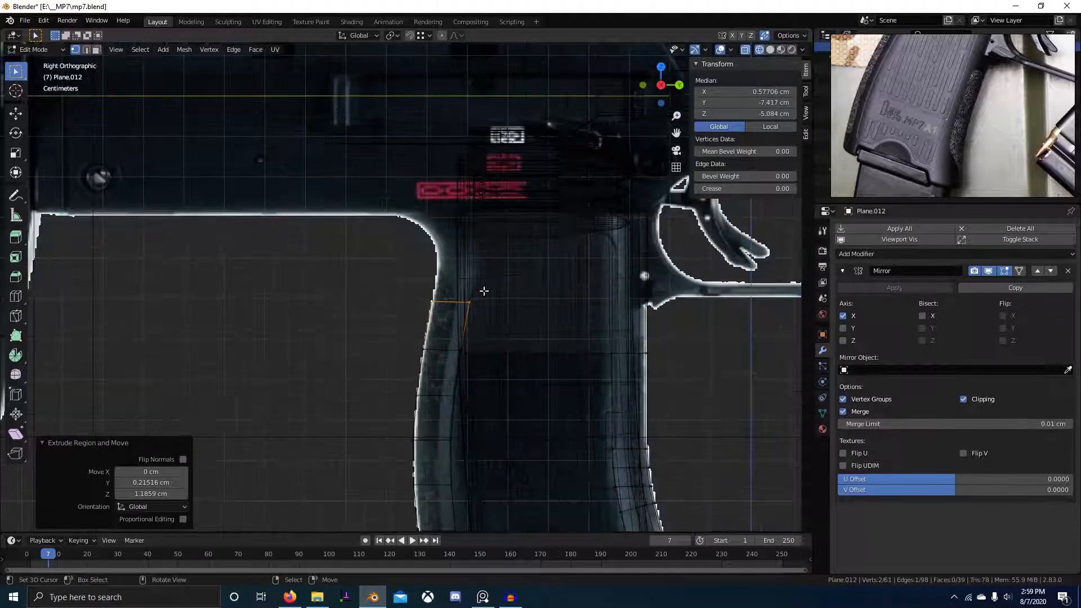
scroll(432, 328, "up", 2)
key("g")
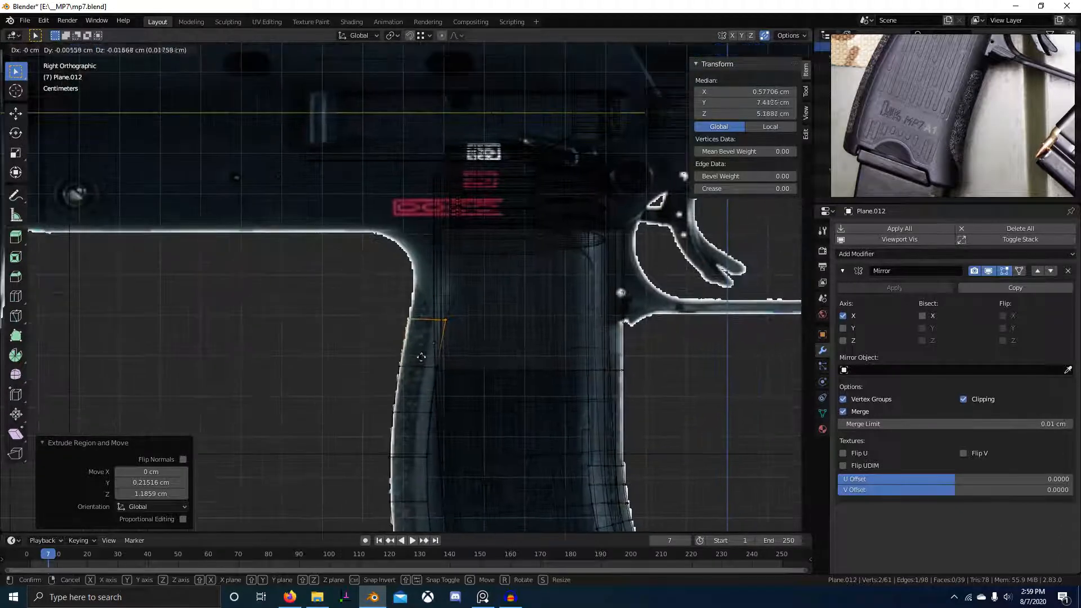
left_click(424, 382)
- Extrude the end edge about 0.95 cm up to where the grip starts curving and align it with the outline
key("e")
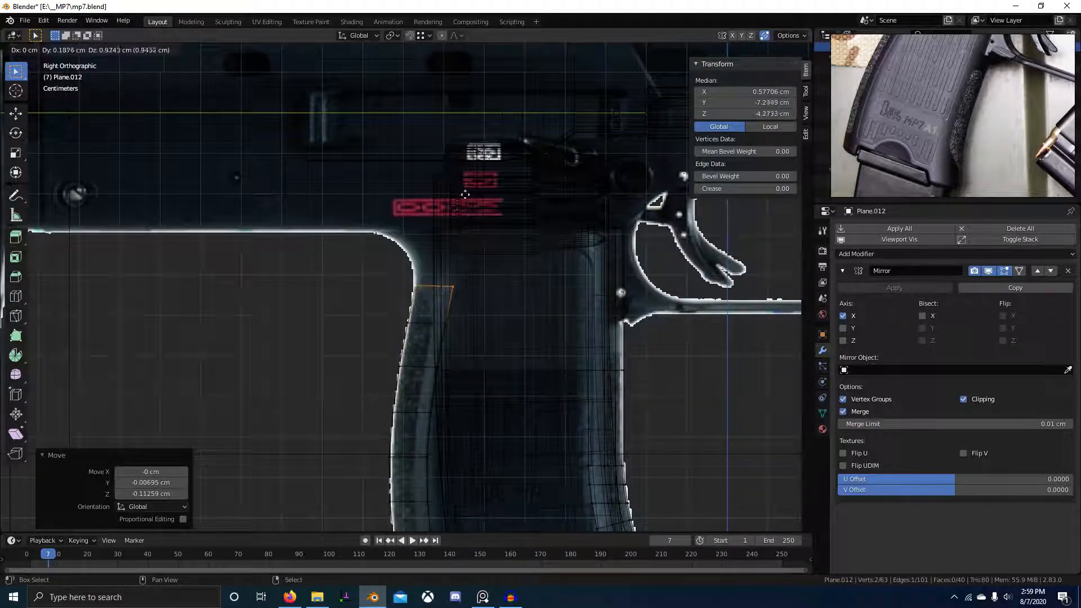
left_click(464, 193)
key("r")
key("Escape")
key("e")
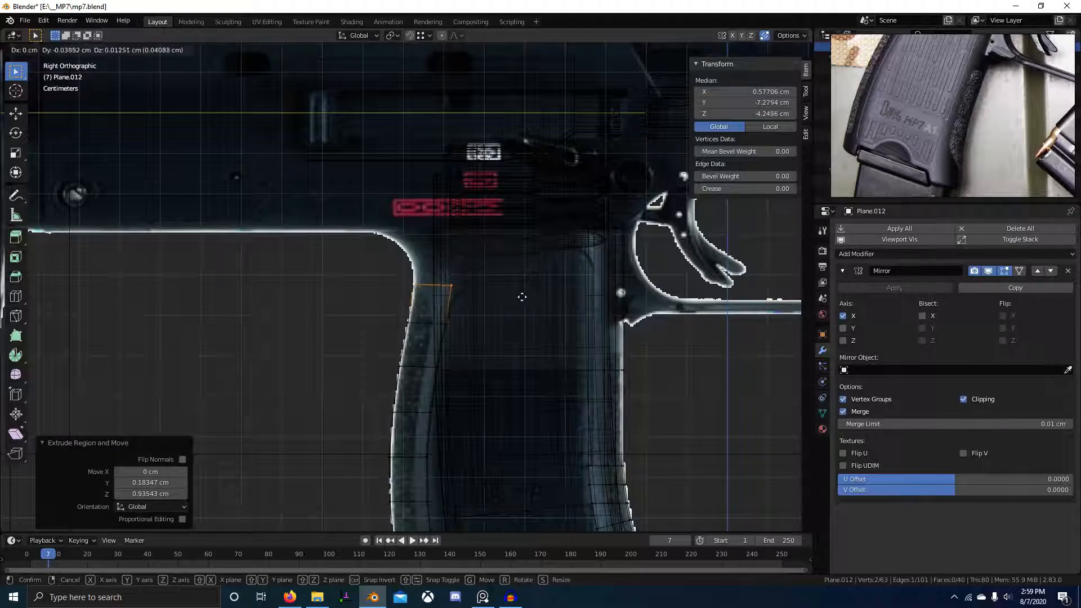
left_click(525, 299)
- Extrude another segment about 0.61 cm up, rotate its end edge about -14° and nudge it down to meet the curve
key("g")
left_click(526, 275)
key("r")
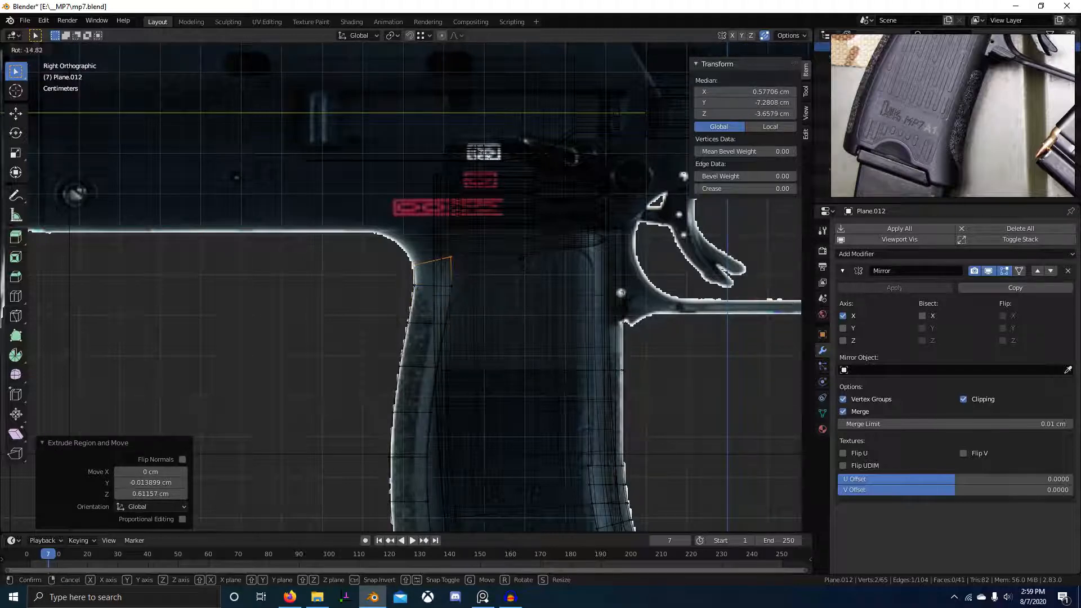
left_click(523, 255)
scroll(482, 284, "up", 2)
middle_click_drag(481, 284, 475, 348, "shift")
key("shift+g")
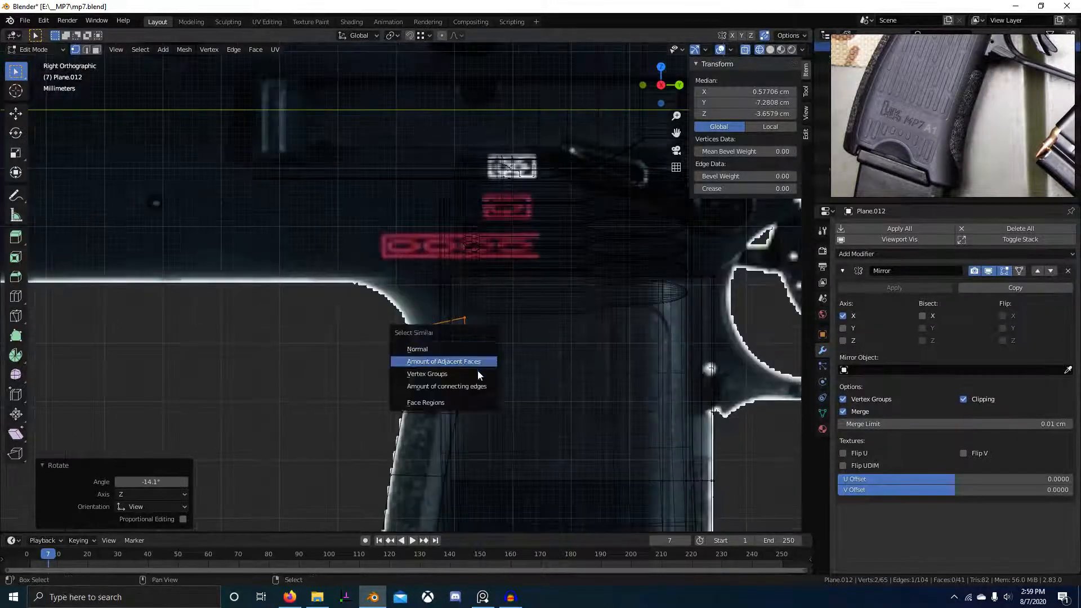
key("g")
left_click(479, 308)
- Extrude the next segment into the curve below the receiver, tilting and shifting its end edge to follow the outline
key("e")
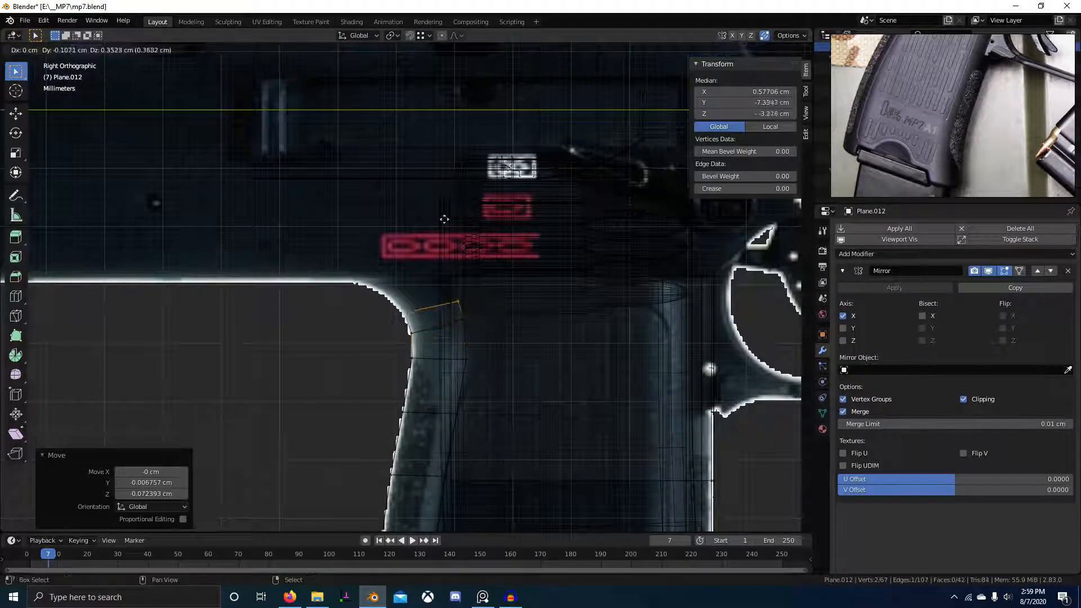
left_click(439, 214)
key("r")
left_click(487, 233)
key("g")
left_click(509, 337)
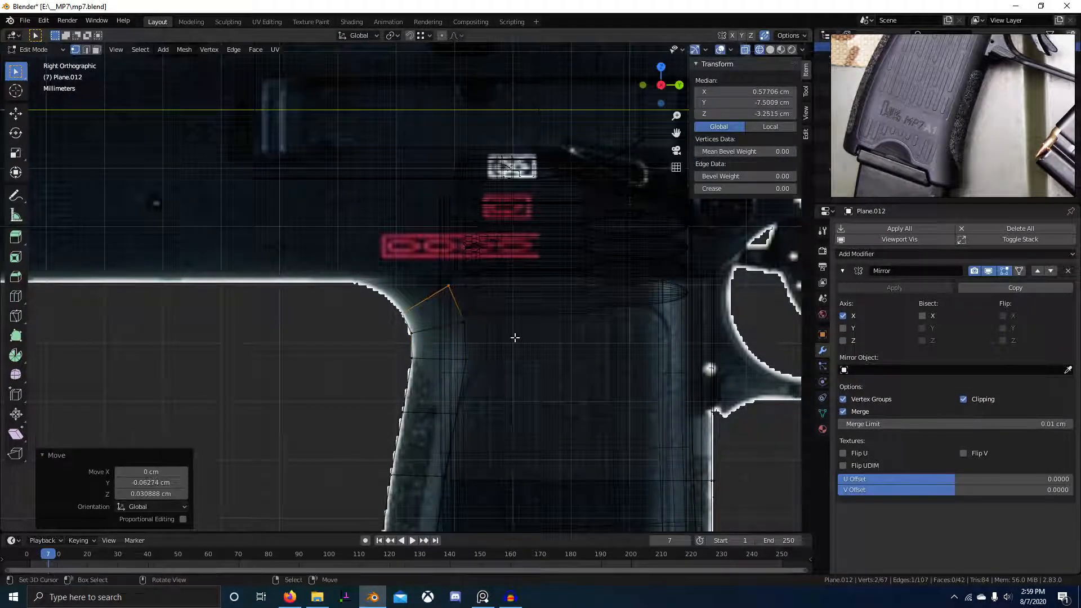
- Extrude a further segment about 0.53 cm along the curve toward the receiver, then rotate and nudge its end edge into line
scroll(504, 350, "up", 1)
key("e")
left_click(329, 224)
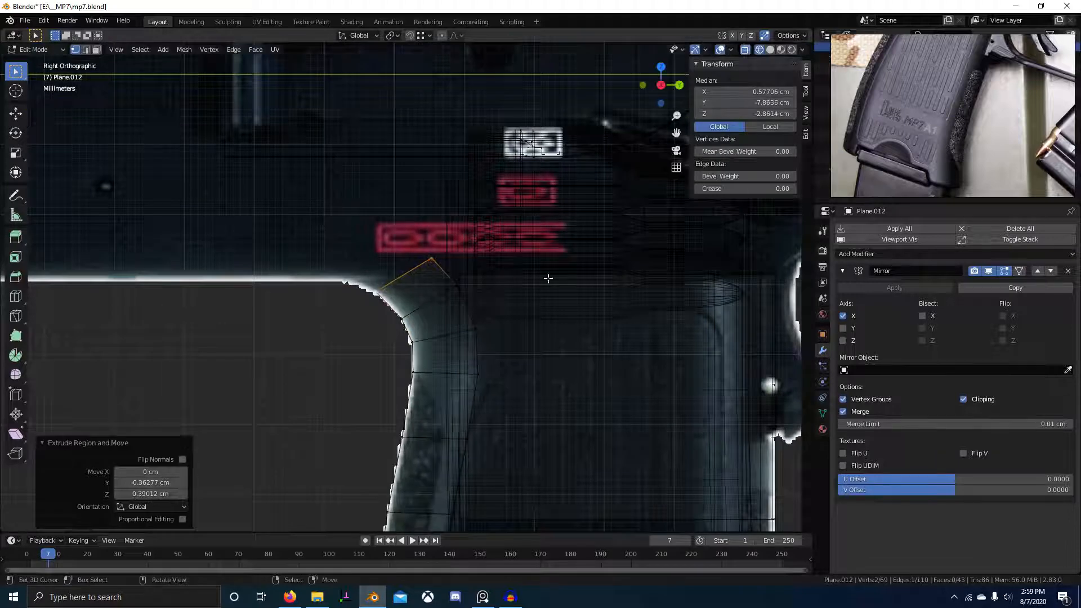
key("r")
left_click(524, 231)
key("g")
left_click(518, 238)
key("r")
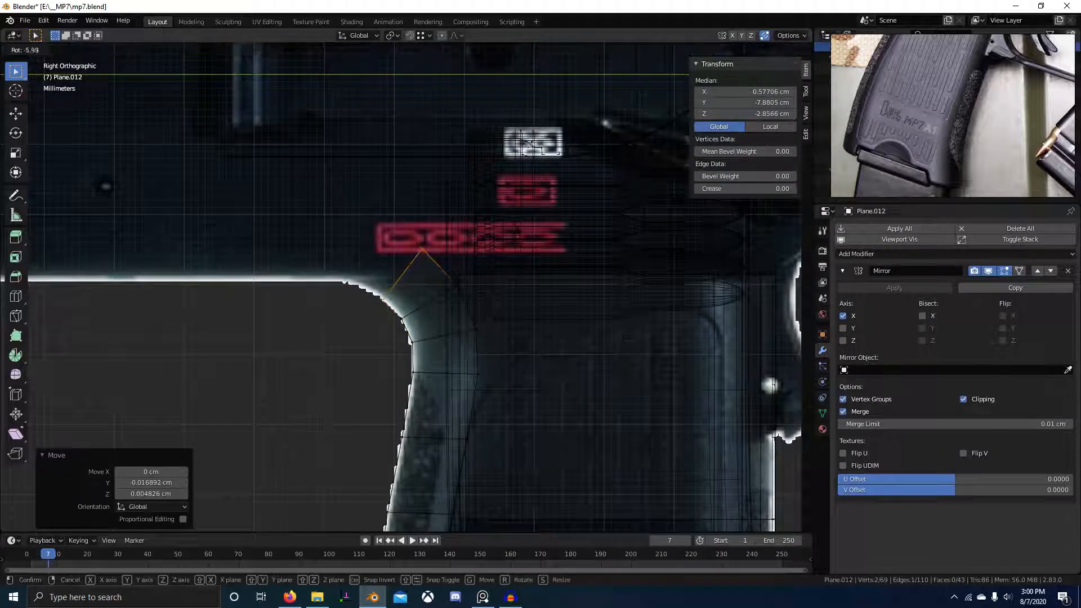
left_click(512, 220)
- Nudge a lower cross edge of the curve and the strip's end edge to fit the reference outline
key("g")
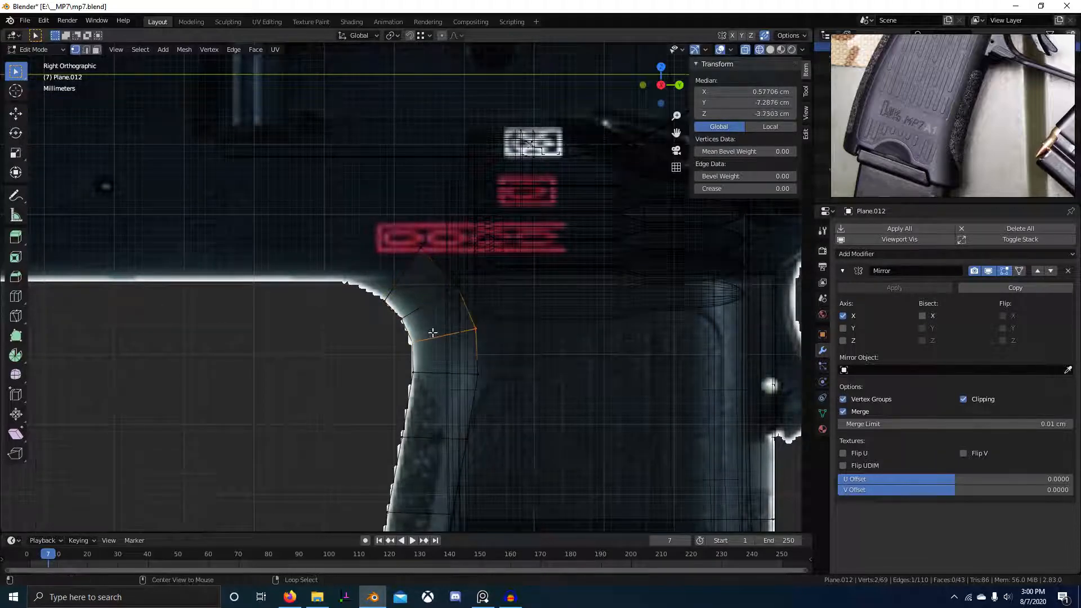
left_click(428, 298)
key("g")
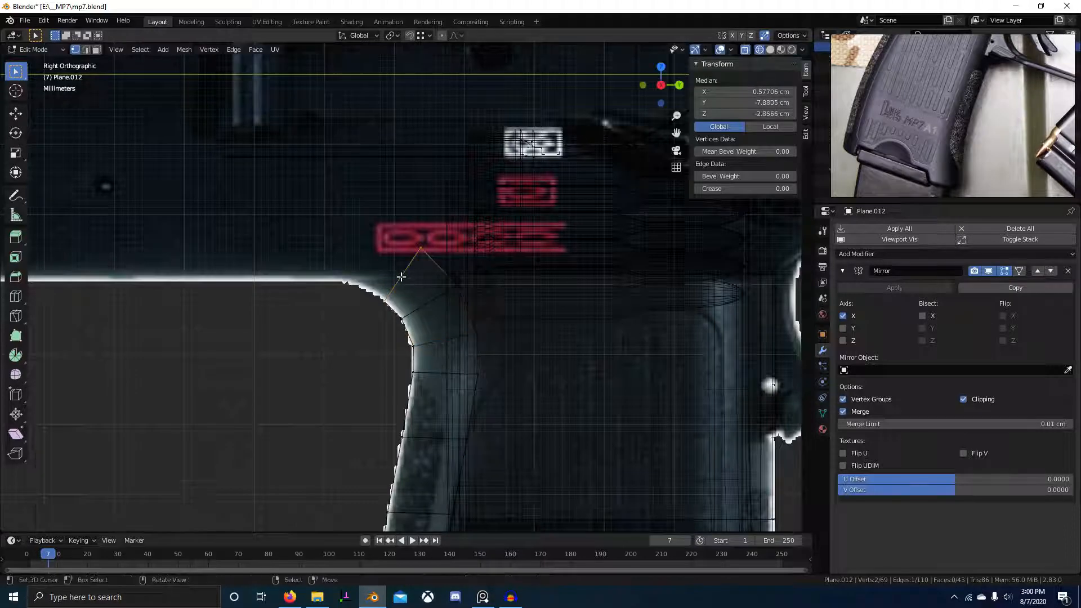
left_click(387, 267)
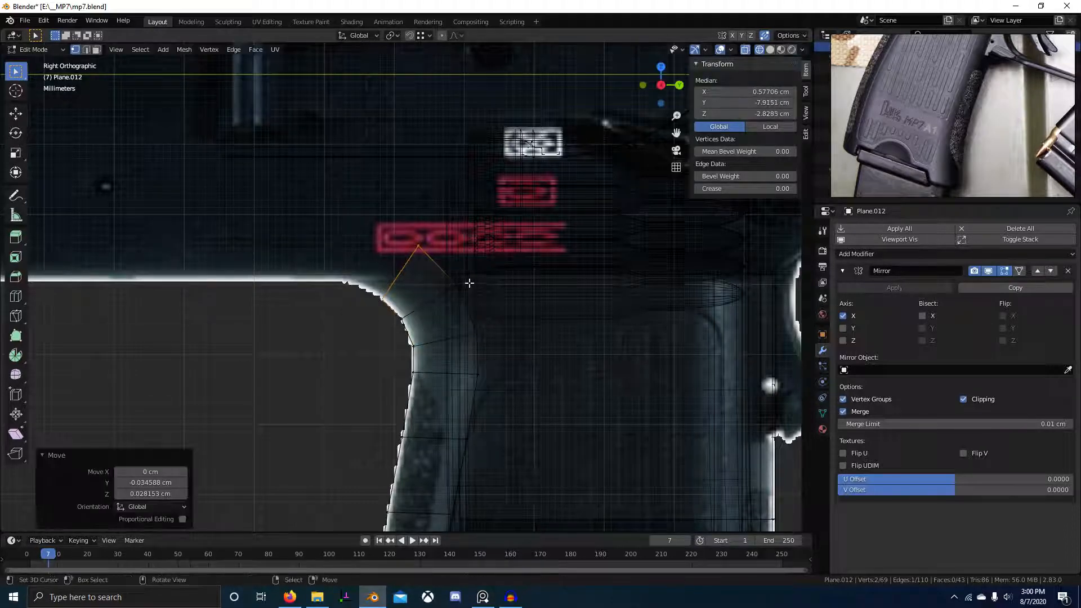
- Extrude the last segment to where the curve meets the receiver's straight underside and rotate its end edge nearly vertical
key("e")
left_click(432, 265)
key("r")
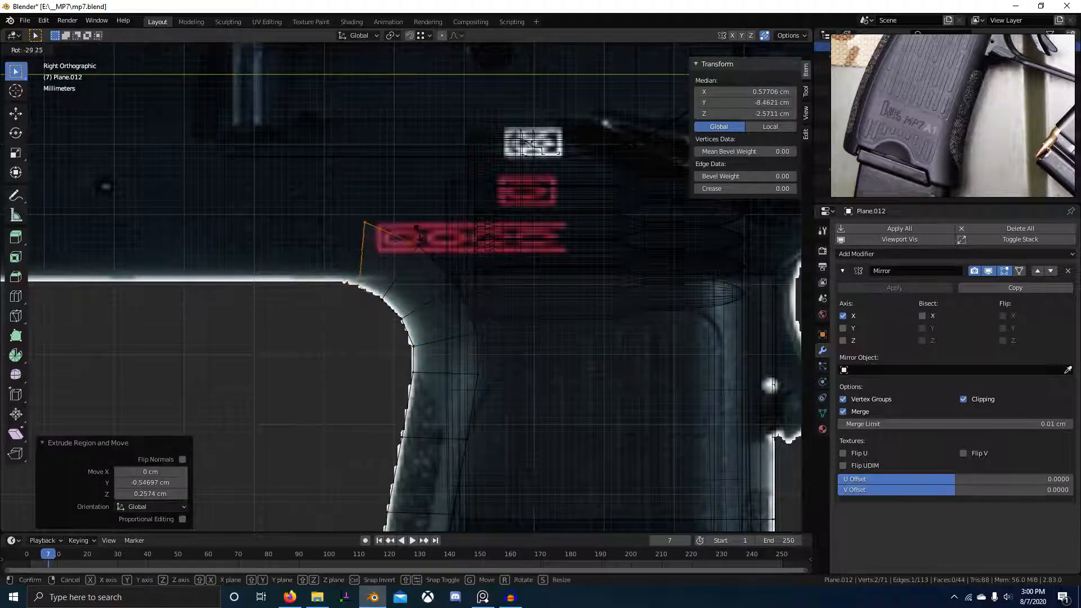
left_click(401, 224)
key("g")
left_click(378, 216)
key("r")
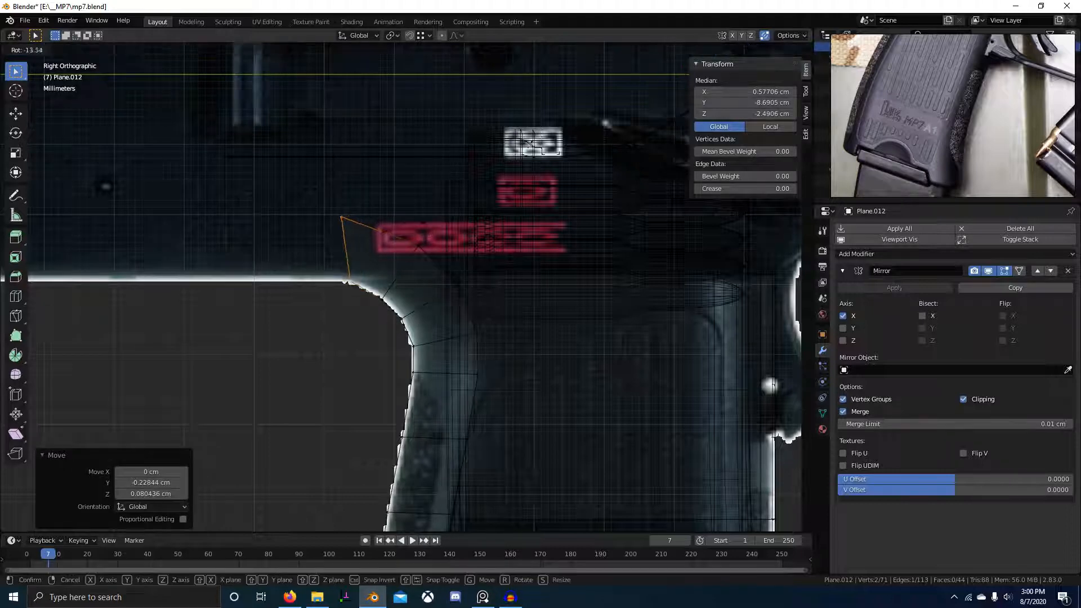
left_click(423, 232)
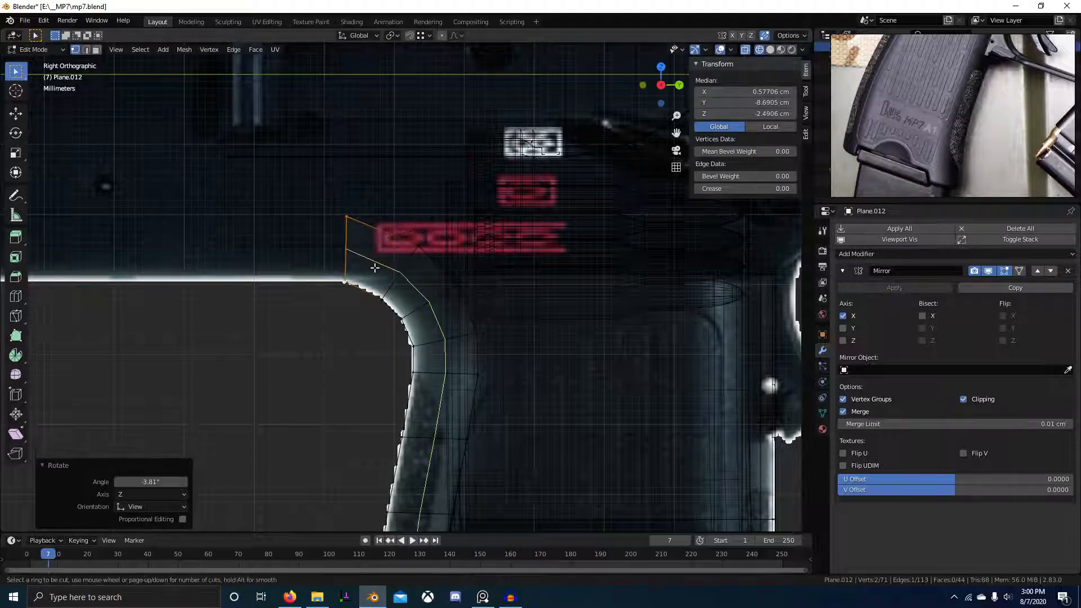
- Add a loop cut across the last segment and flatten the strip's end edge by scaling it to 0 along Y
left_click(383, 252)
right_click(383, 252)
key("g")
left_click(387, 252)
left_click(346, 252, "alt")
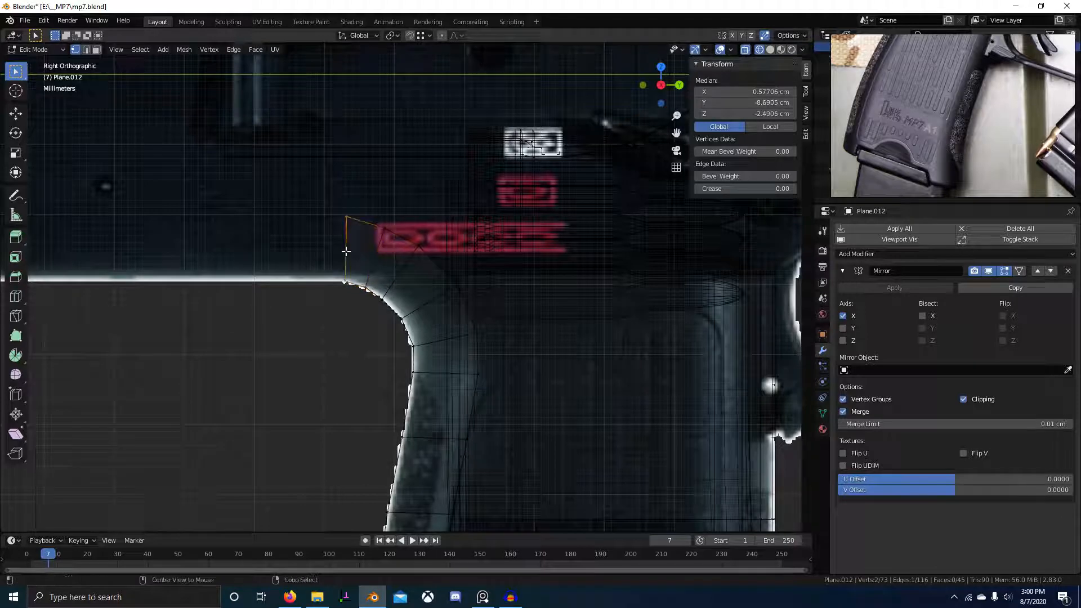
key("g")
left_click(390, 270)
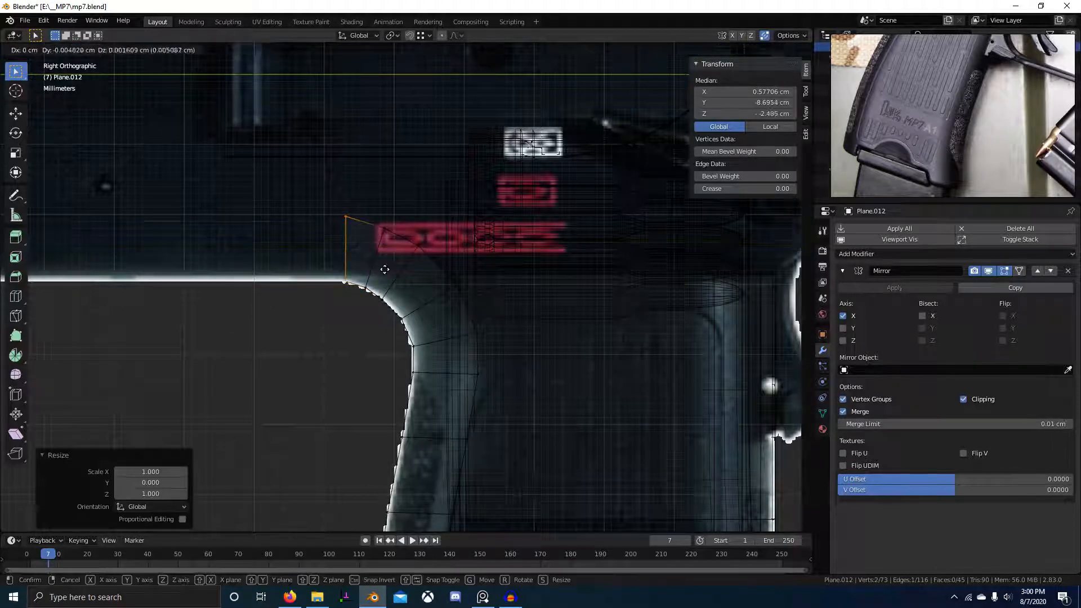
- Fine-tune the cross edges around the upper curve one by one so they sit evenly on the reference outline
right_click(375, 266, "alt")
key("g")
left_click(378, 265)
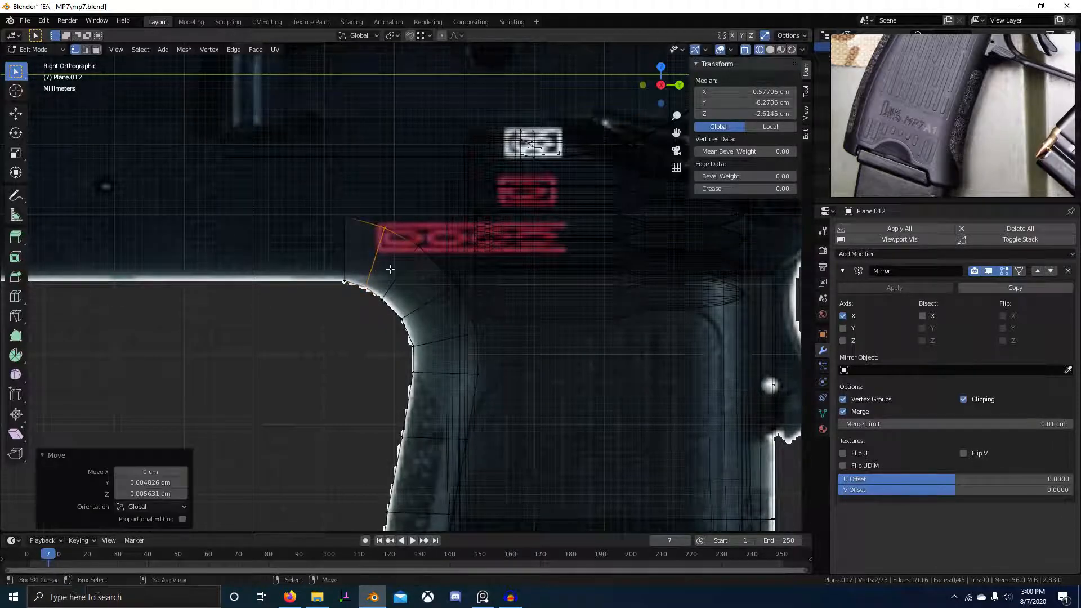
right_click(403, 272, "alt")
key("g")
left_click(460, 308)
right_click(433, 303, "alt")
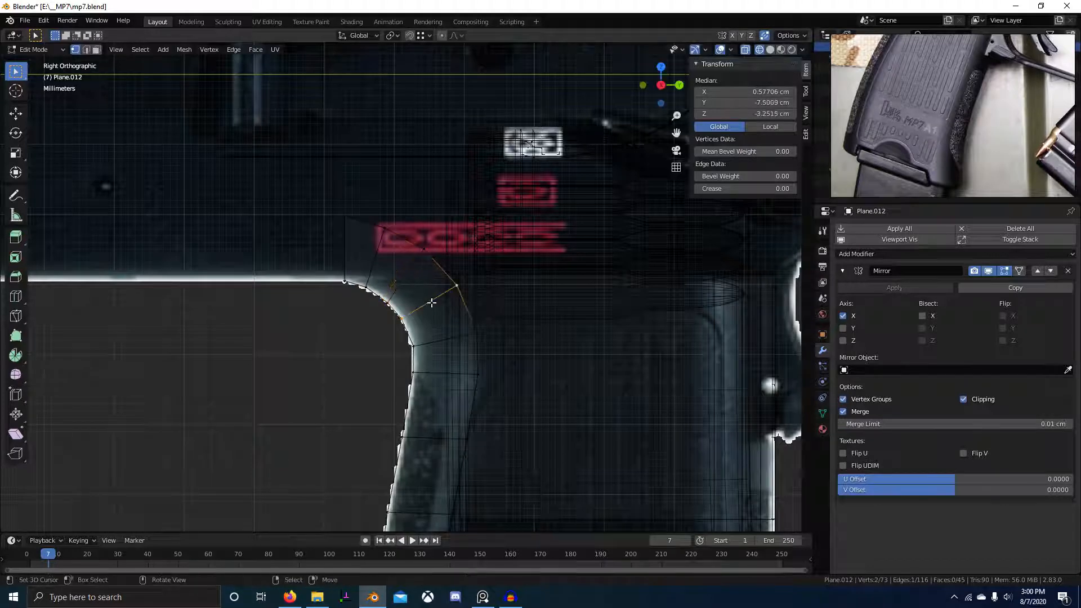
key("g")
left_click(450, 314)
right_click(453, 347, "alt")
right_click(431, 341, "alt")
key("g")
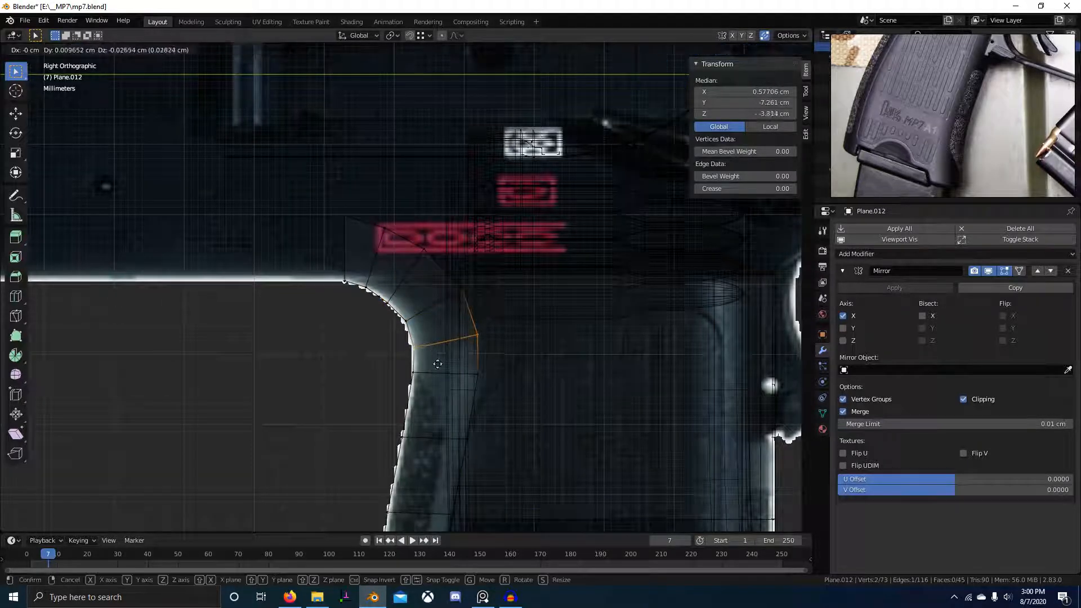
left_click(436, 372)
- Turn off X-ray and delete the large flat face on the side of the grip between the front and rear strips
key("alt+a")
key("alt+z")
scroll(511, 379, "down", 5)
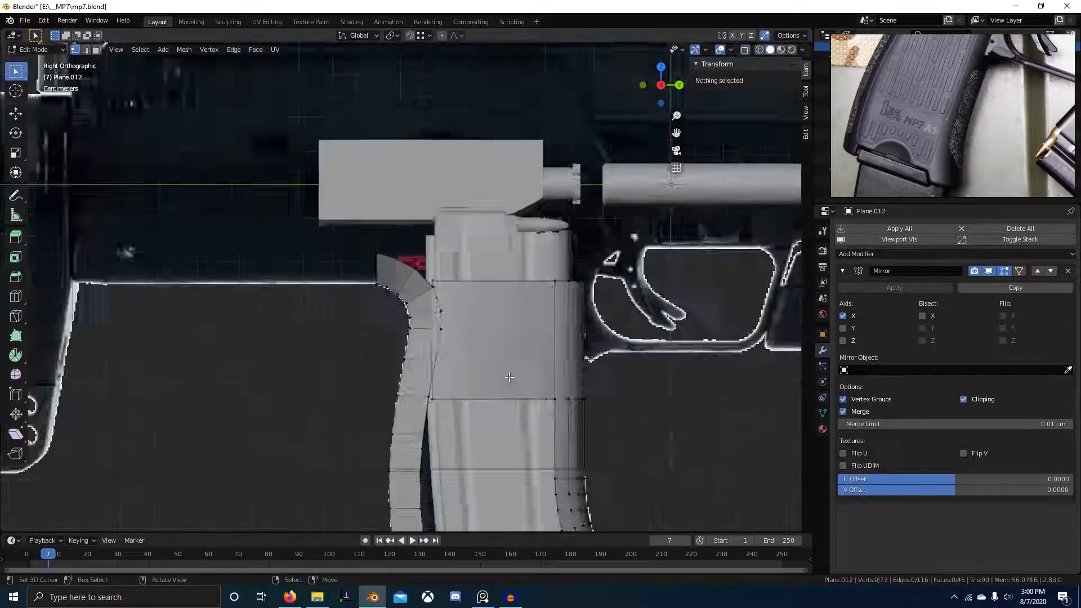
middle_click_drag(512, 378, 465, 295)
scroll(530, 422, "up", 4)
key("3")
right_click(467, 292)
key("x")
left_click(474, 300)
- Examine the shape of the rear of the pistol grip in the reference photos
scroll(474, 300, "down", 5)
middle_click_drag(444, 394, 478, 304)
scroll(941, 127, "down", 5)
middle_click_drag(941, 127, 1001, 174)
scroll(1001, 120, "up", 3)
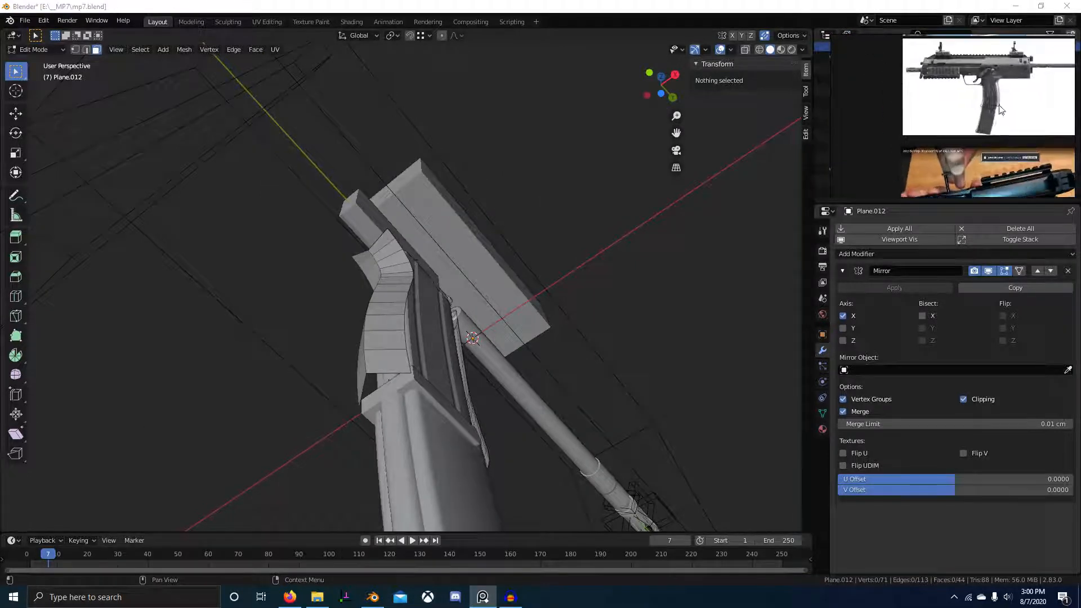
scroll(1008, 66, "up", 3)
middle_click_drag(1008, 66, 996, 176)
scroll(1015, 146, "down", 4)
scroll(995, 175, "up", 3)
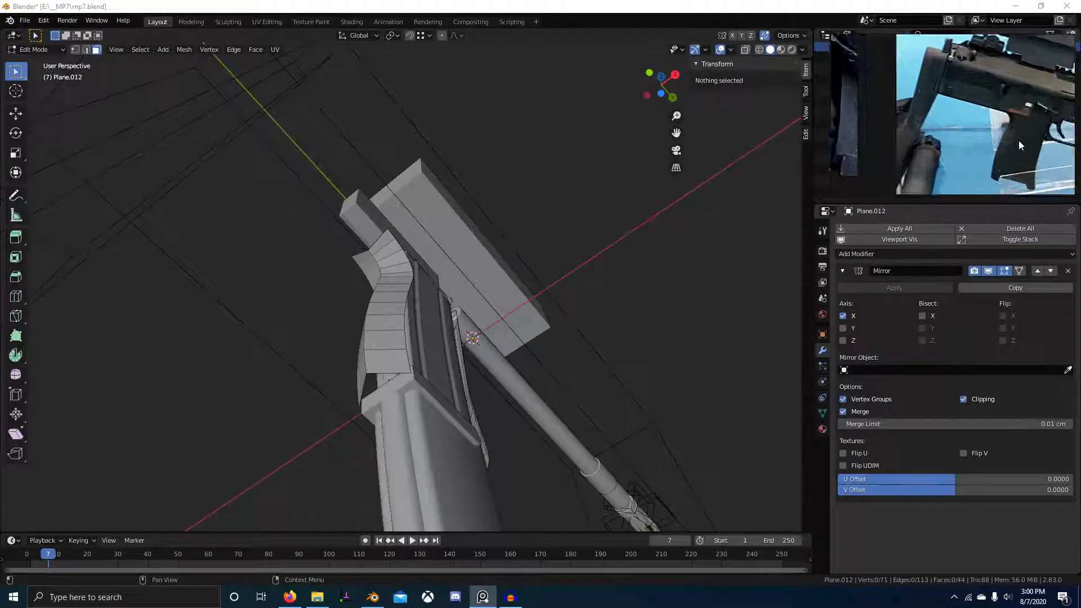
scroll(1018, 140, "up", 3)
middle_click_drag(1001, 116, 1029, 106)
- Add one centred loop cut running lengthwise along the grip's rear strip
middle_click_drag(399, 351, 375, 240)
left_click(383, 247)
right_click(383, 247)
scroll(480, 350, "down", 3)
middle_click_drag(480, 349, 551, 315)
scroll(389, 388, "up", 3)
- Try to round the rear strip by pushing the new loop outward with Shrink/Fatten and applying Set Edge Flow at tension 180
key("alt+s")
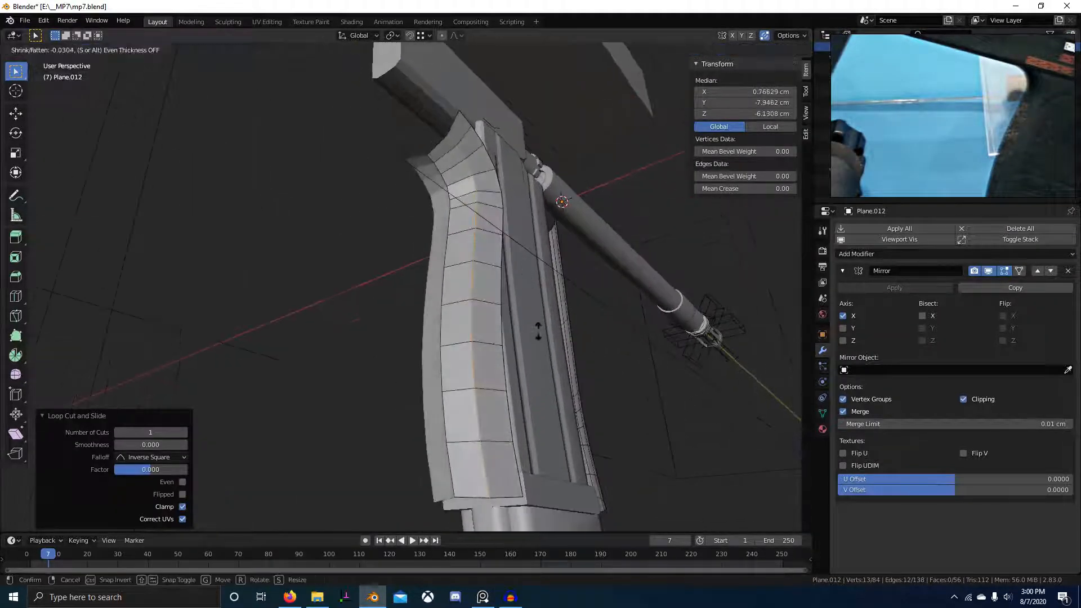
left_click(543, 356)
middle_click_drag(540, 360, 533, 327)
key("alt+s")
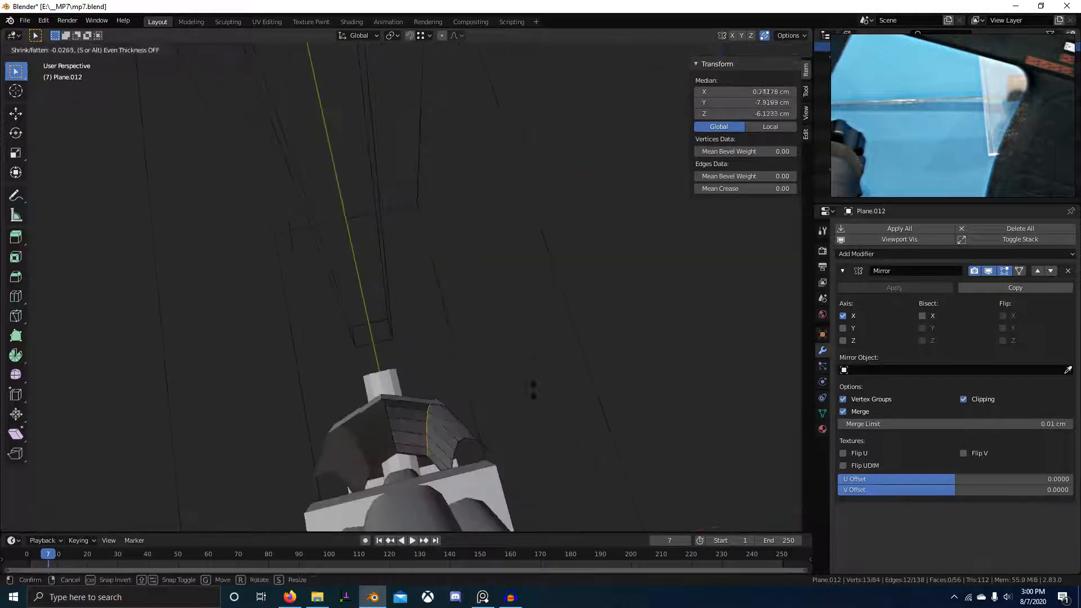
left_click(535, 390)
middle_click_drag(524, 381, 502, 274)
key("ctrl+e")
left_click(481, 329)
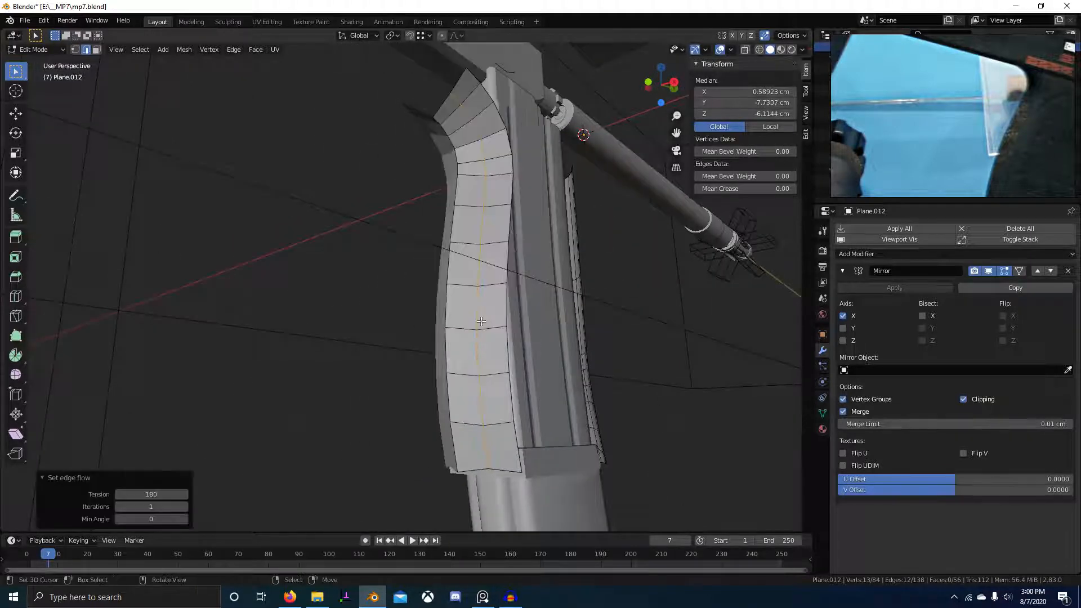
- Select the rear strip's lengthwise middle loop and edge-slide it with factor -1 onto the mirror centre line
middle_click_drag(481, 329, 399, 233)
middle_click_drag(428, 265, 406, 284)
left_click(454, 242, "alt")
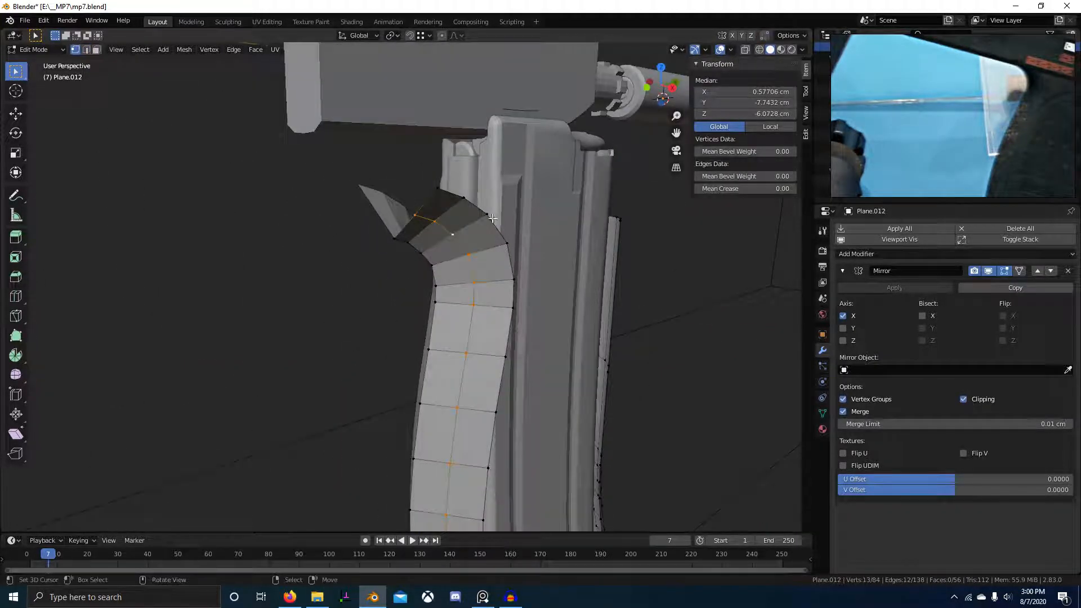
key("g")
key("g")
left_click(116, 483)
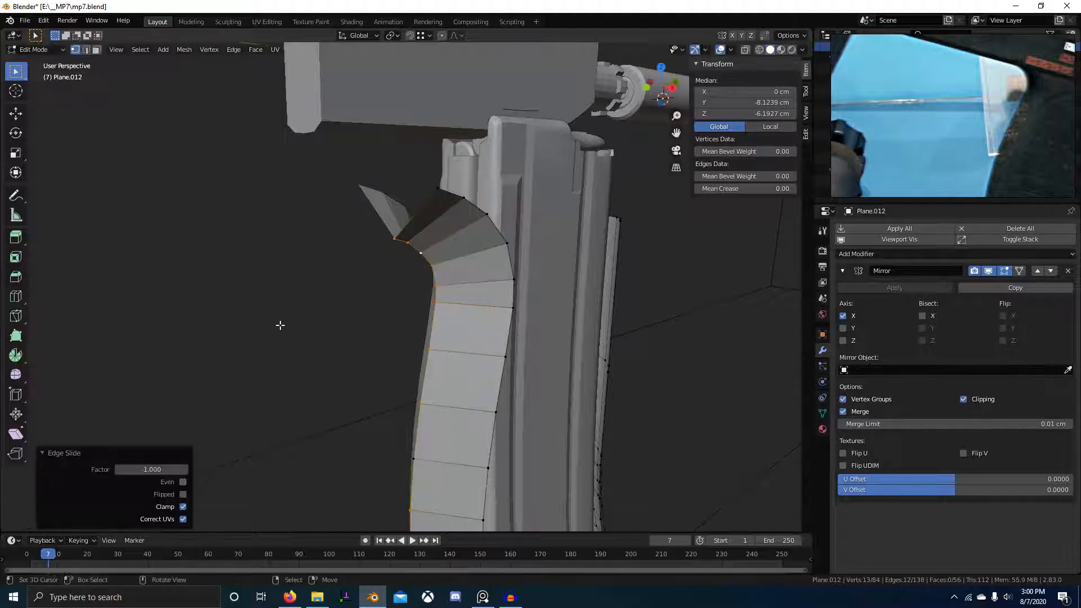
middle_click_drag(280, 323, 357, 317)
key("g")
key("x")
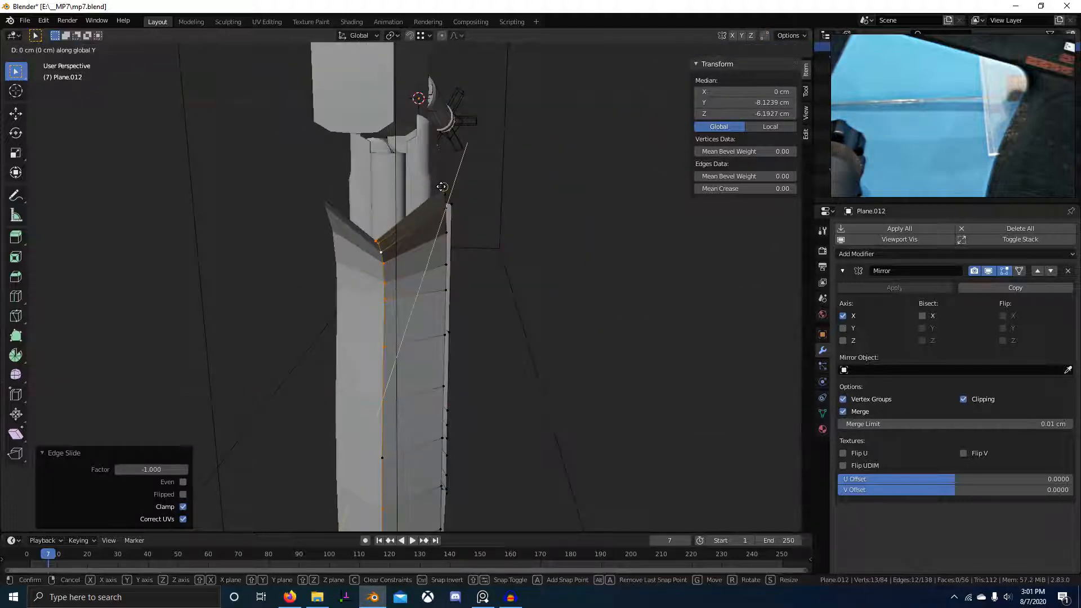
key("Escape")
- With Mirror clipping disabled, move the selected loop about 1.15 cm along X to the side of the grip
key("g")
key("x")
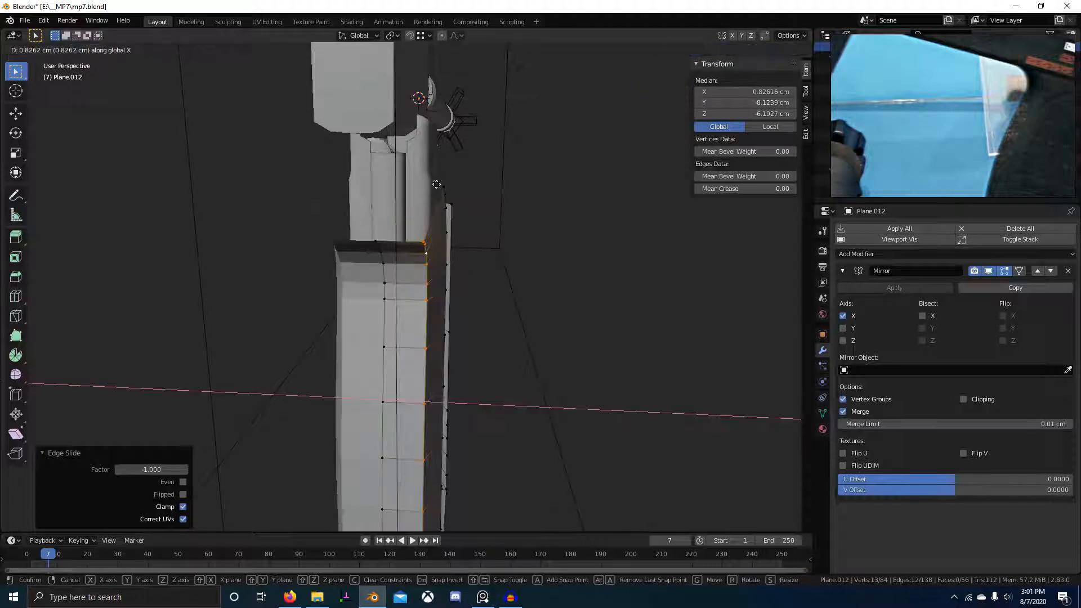
left_click(450, 188)
middle_click_drag(754, 332, 697, 333)
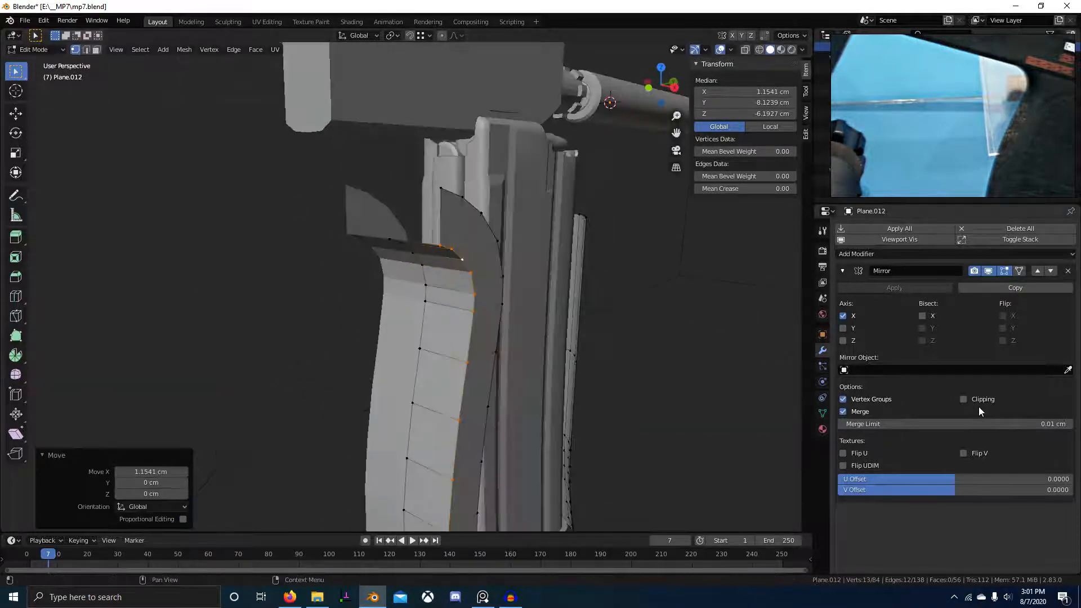
- Re-enable Clipping on the Mirror modifier and turn on Auto Merge Vertices
middle_click_drag(633, 307, 601, 293)
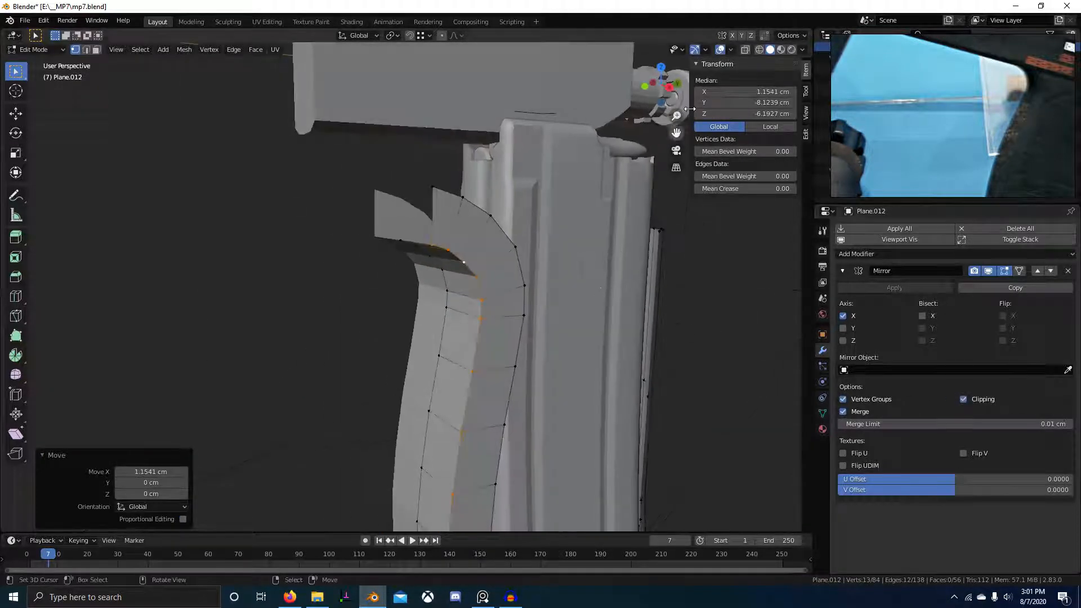
left_click(764, 36)
- Try to bevel the rear strip's moved lengthwise loop with 2 segments and an offset of 0.754 cm
key("ctrl+b")
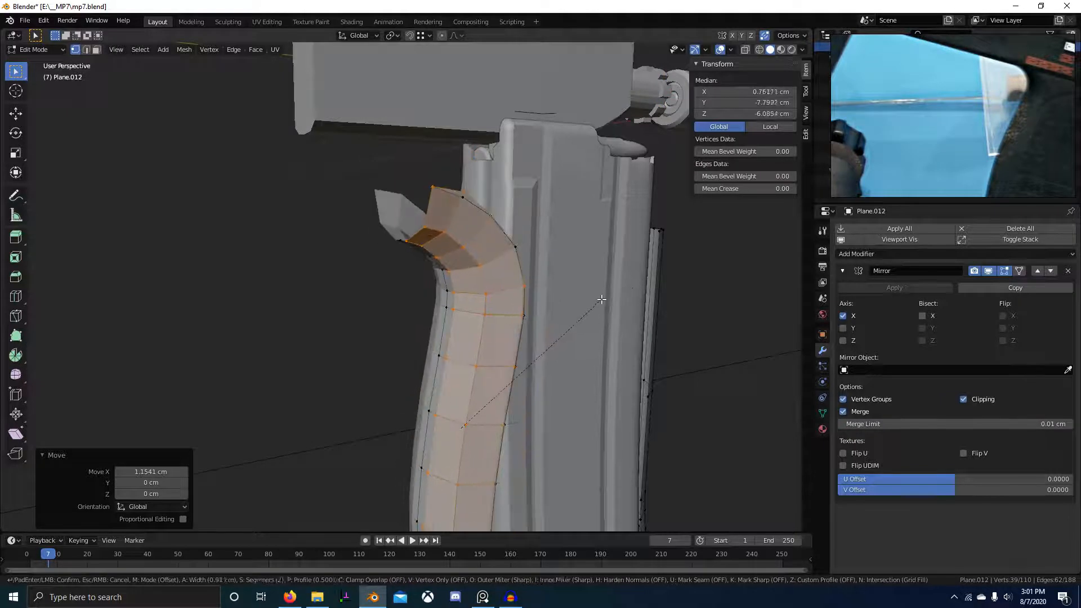
left_click(597, 315)
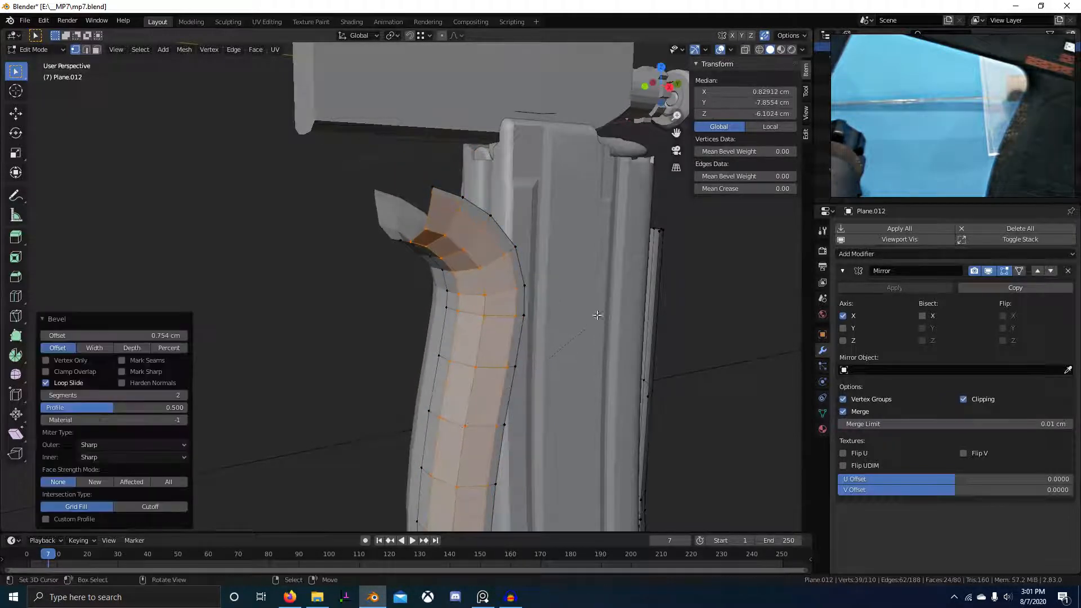
middle_click_drag(598, 315, 440, 249)
key("ctrl+z")
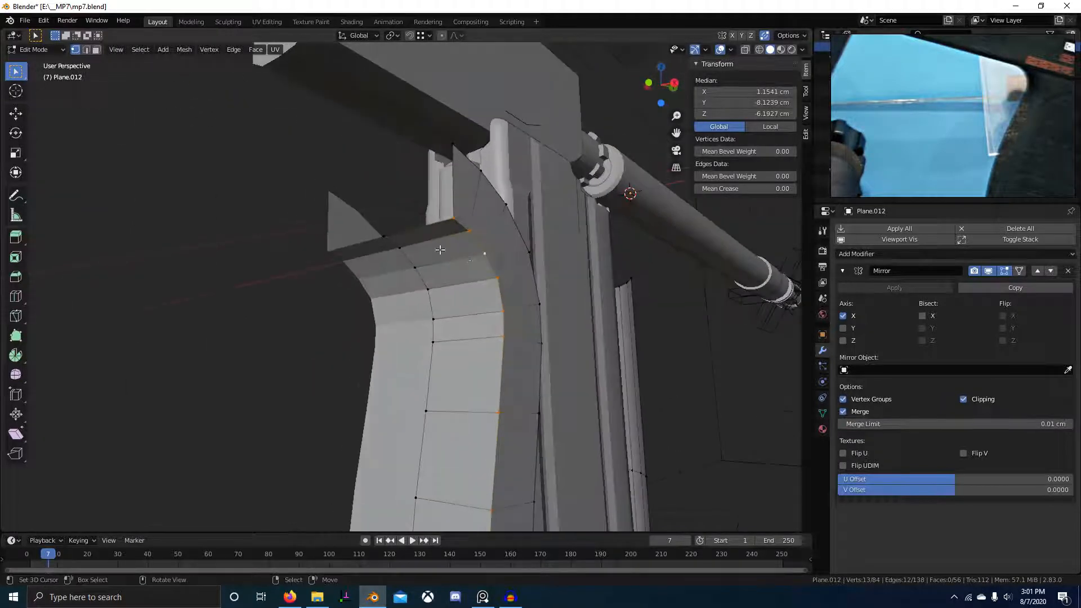
- Select the whole column of rear faces down the grip strip and delete only the faces, keeping their edges
key("3")
left_click(439, 248)
left_click(429, 234)
left_click(462, 300, "shift")
left_click(446, 252, "shift")
left_click(450, 278, "shift")
left_click(463, 333, "shift")
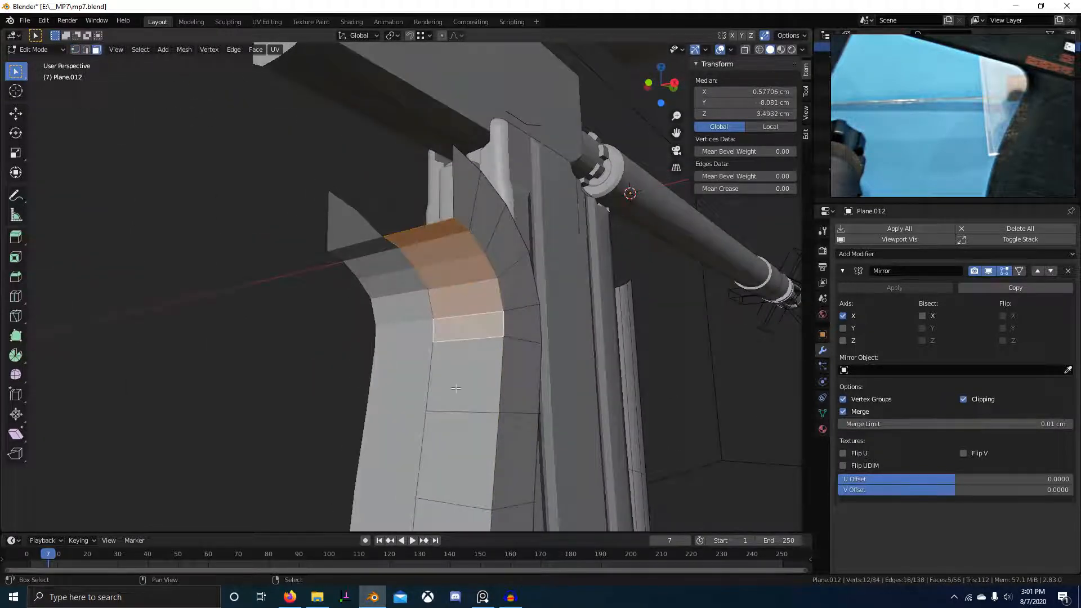
left_click(459, 379, "shift")
middle_click_drag(460, 428, 451, 253, "shift")
left_click(476, 326, "shift")
left_click(474, 411, "shift")
left_click(452, 360, "shift")
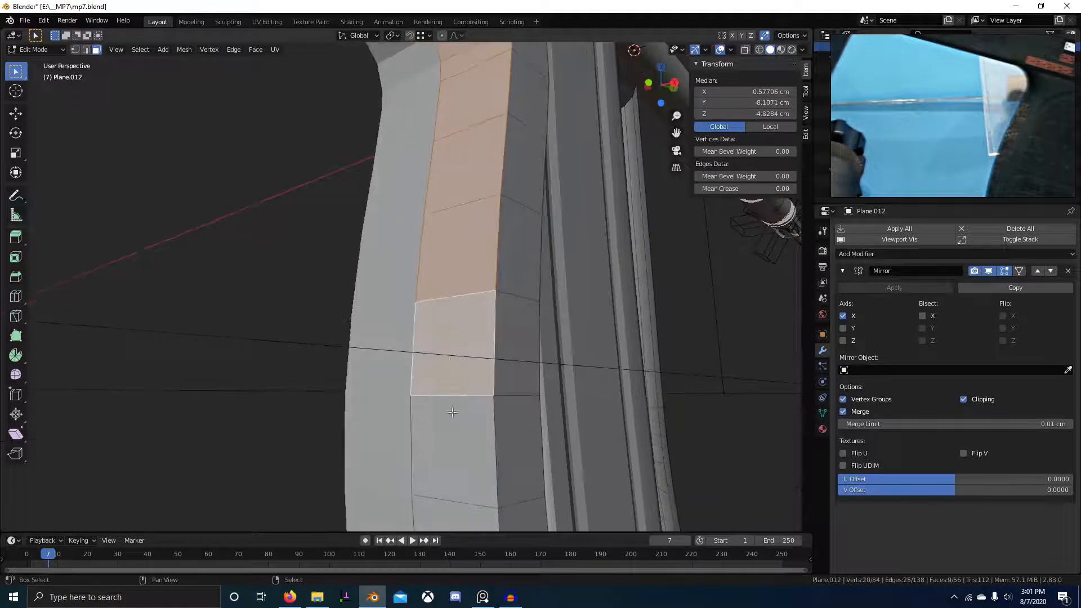
right_click(450, 442, "shift")
middle_click_drag(448, 486, 445, 346, "shift")
right_click(450, 403, "shift")
right_click(467, 482, "shift")
scroll(495, 397, "down", 1)
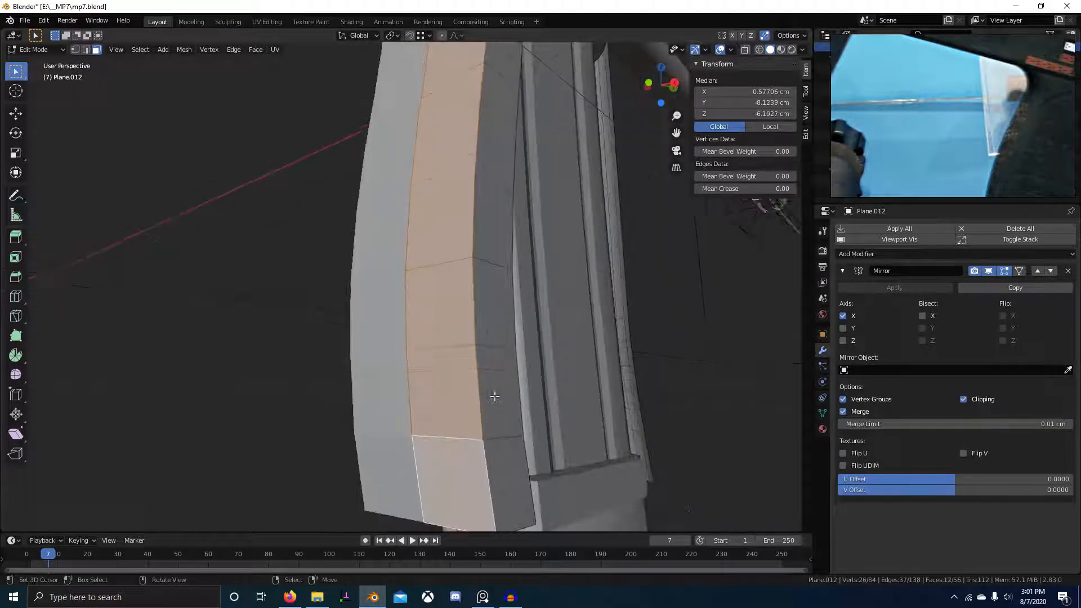
scroll(495, 396, "down", 1)
key("x")
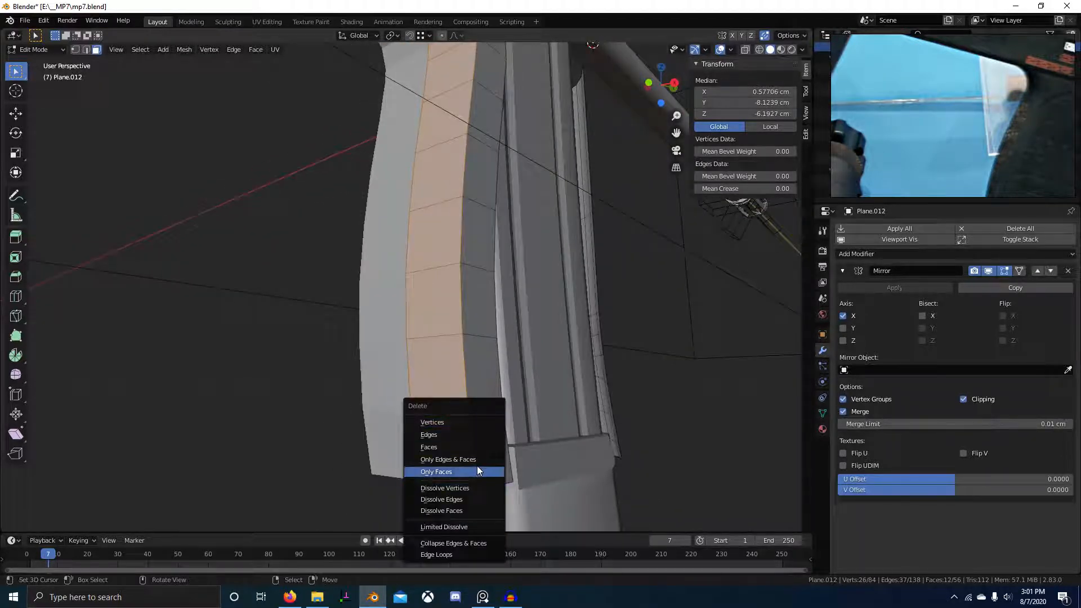
left_click(475, 460)
key("ctrl+z")
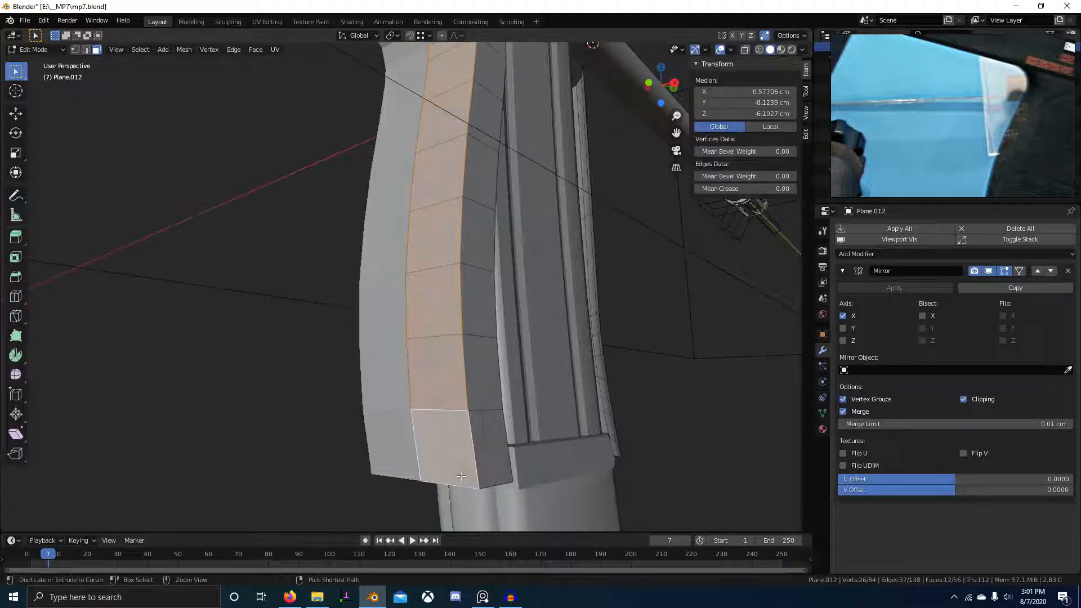
key("x")
left_click(458, 482)
- Select the column of side faces from the grip strip's lower end to its upper end and delete only the faces
right_click(493, 451)
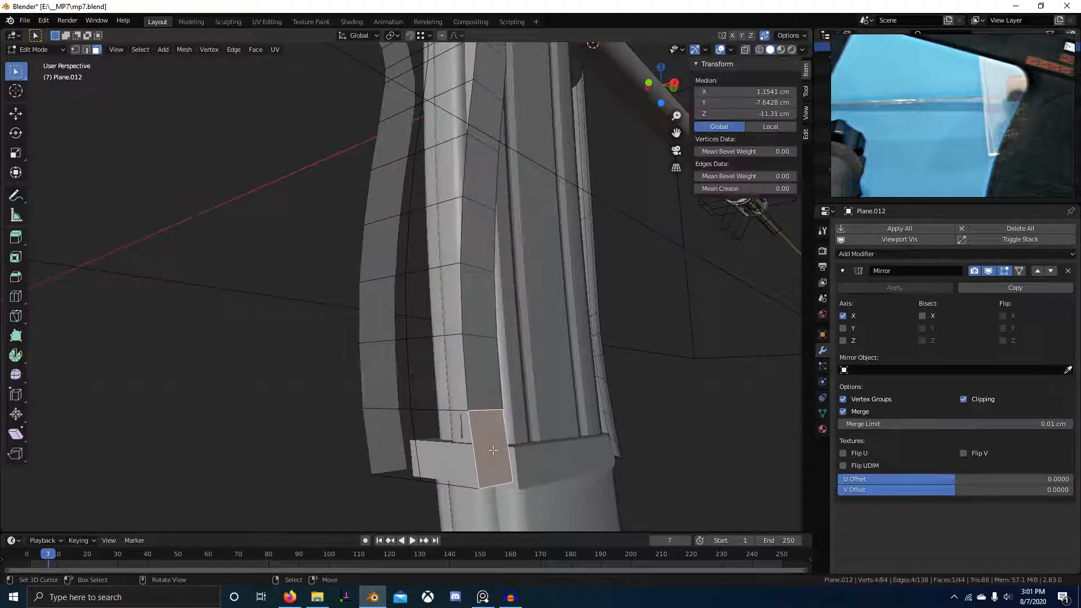
middle_click_drag(519, 234, 556, 399)
left_click(434, 159, "ctrl")
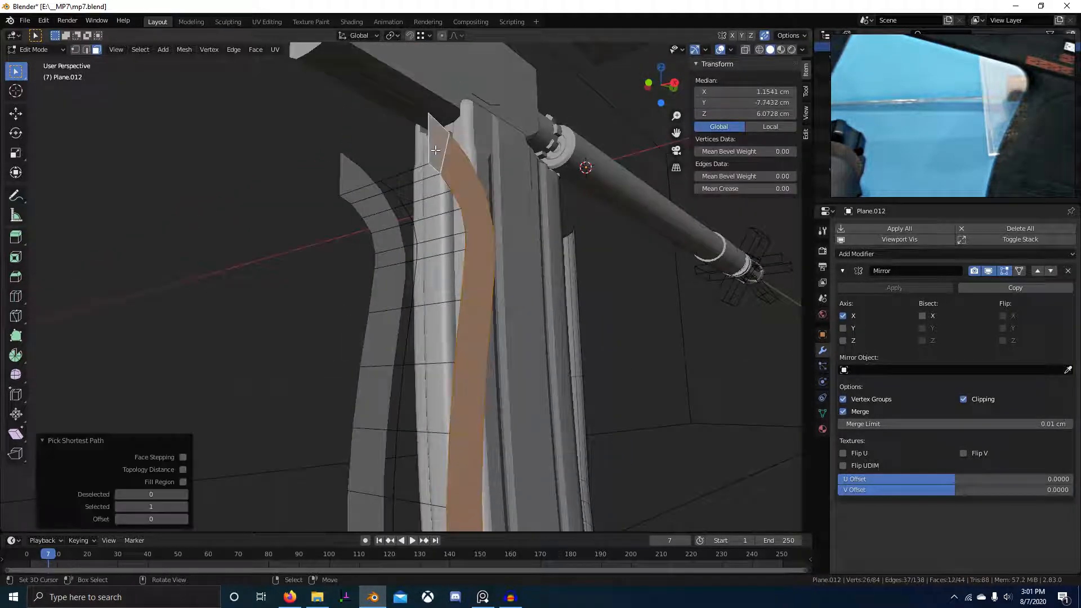
key("x")
left_click(426, 150)
key("2")
right_click(419, 178)
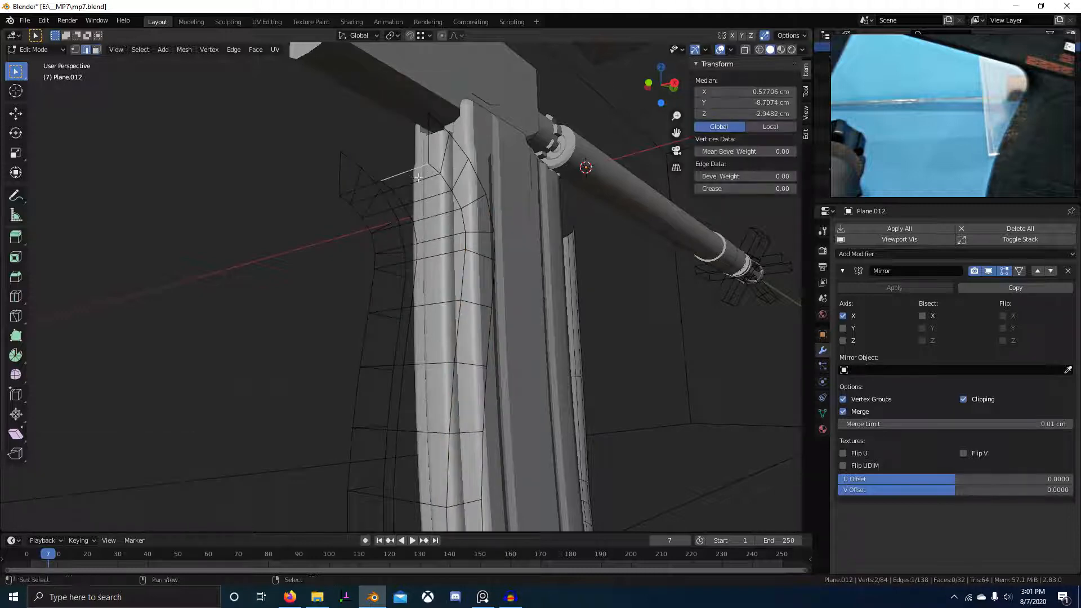
middle_click_drag(425, 192, 407, 161)
key("c")
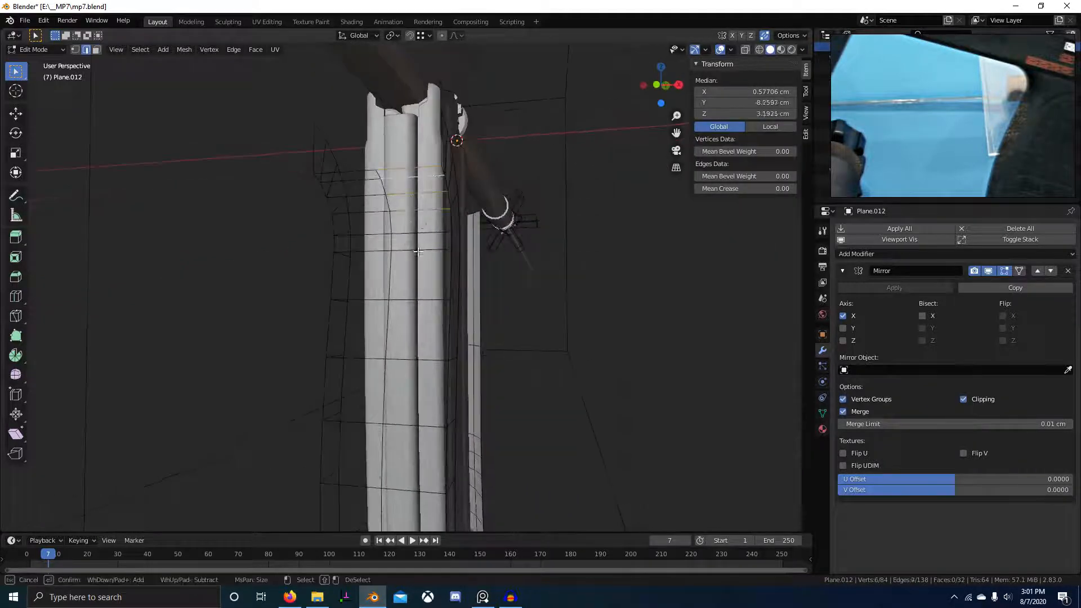
right_click(414, 462)
middle_click_drag(414, 463, 358, 481)
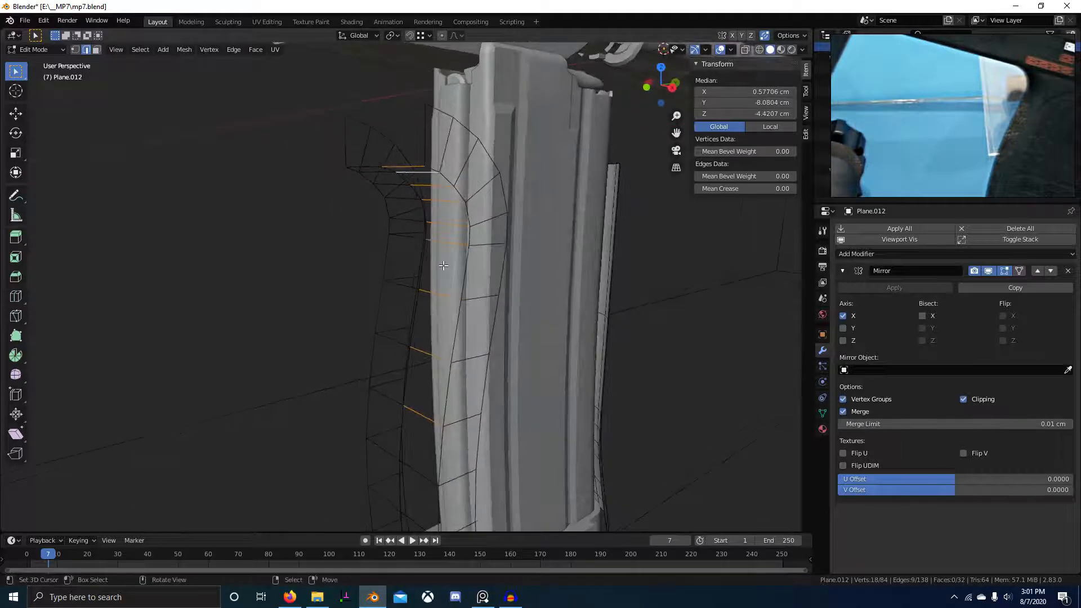
key("alt+a")
- Select the lengthwise corner edge line between the strip's side and rear and delete its edges, keeping the vertices
left_click(432, 164)
middle_click_drag(482, 254, 494, 315)
left_click(429, 444, "ctrl")
middle_click_drag(429, 444, 479, 390)
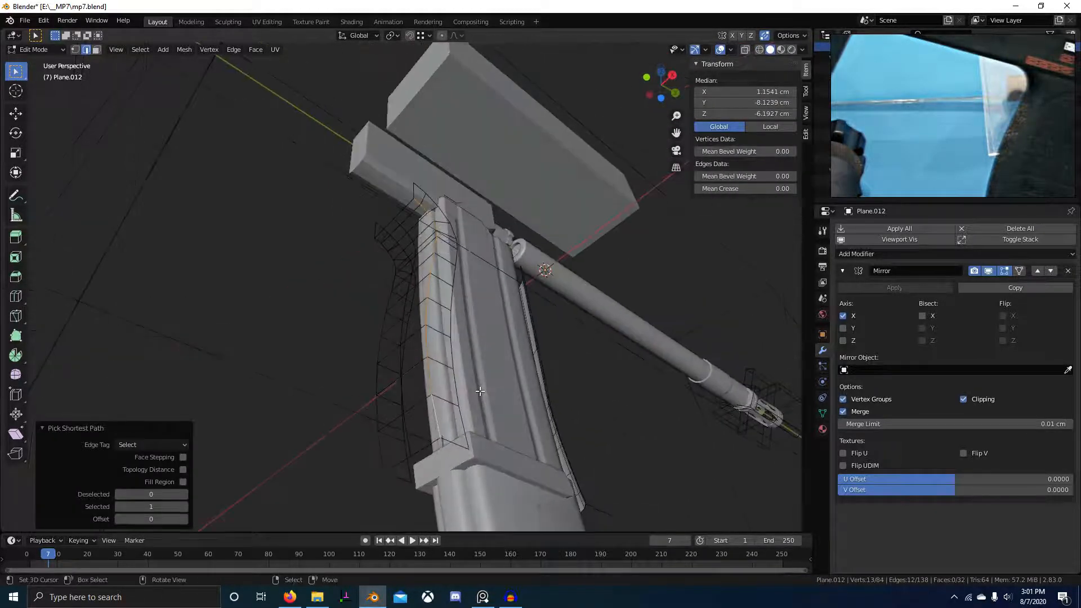
key("x")
left_click(479, 391)
- Select the full column of corner vertices joining the strip's side and rear crosswise edges
middle_click_drag(449, 461, 440, 450)
key("1")
right_click(446, 417)
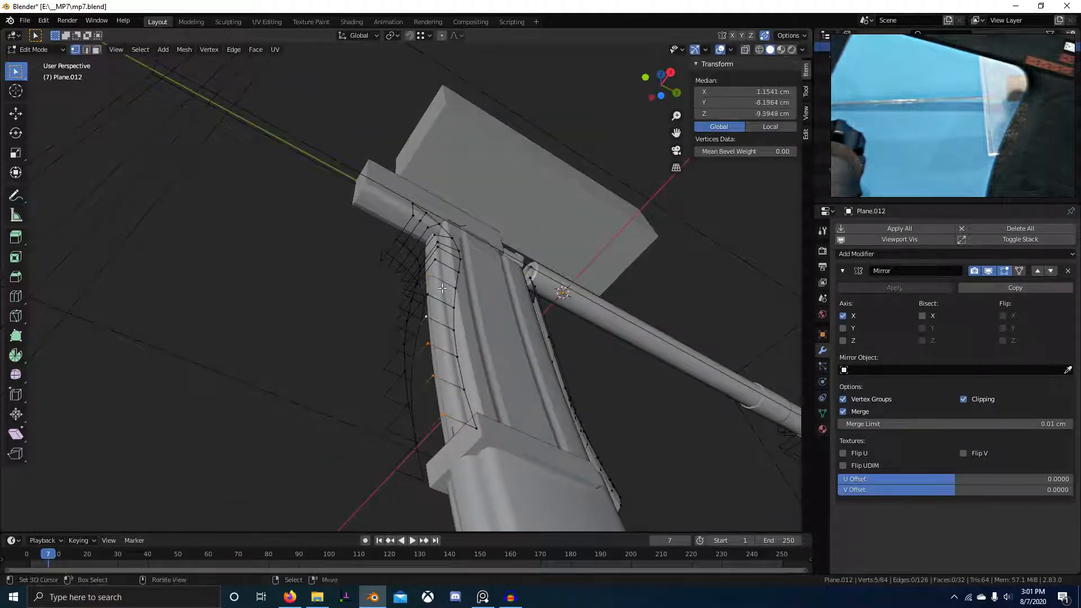
middle_click_drag(442, 287, 429, 306)
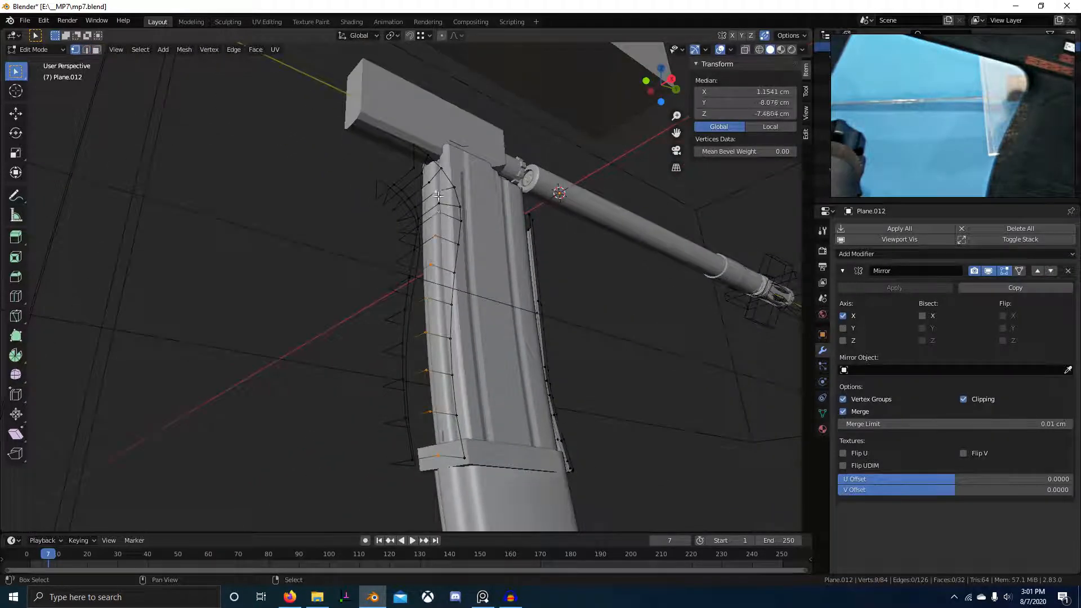
middle_click_drag(489, 221, 490, 285)
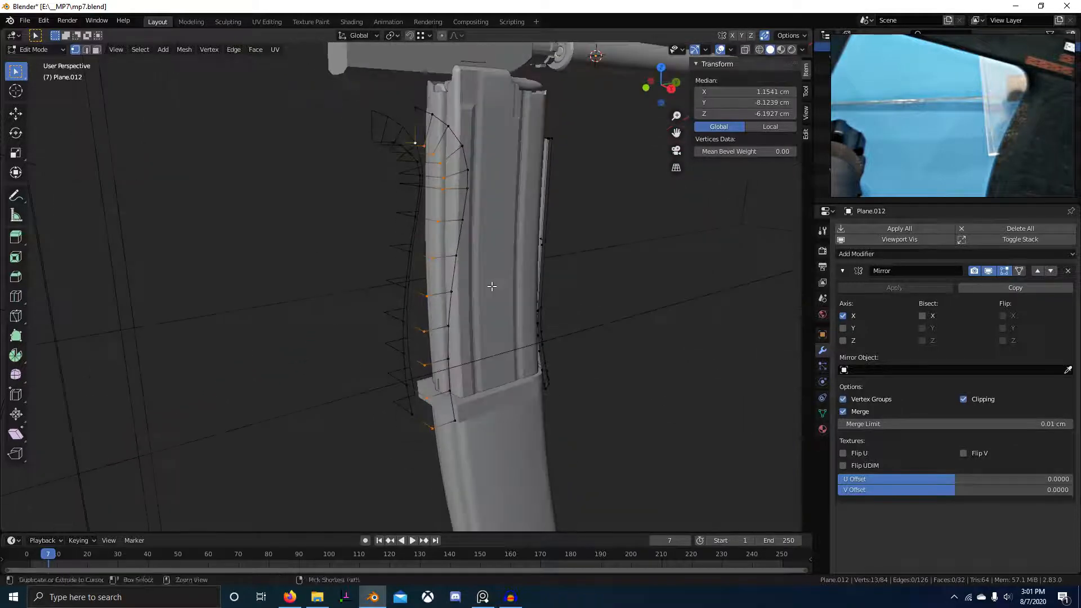
- Try a vertex-only bevel on the selected corner vertices with 4 segments and a width of about 11 cm
key("ctrl+shift+b")
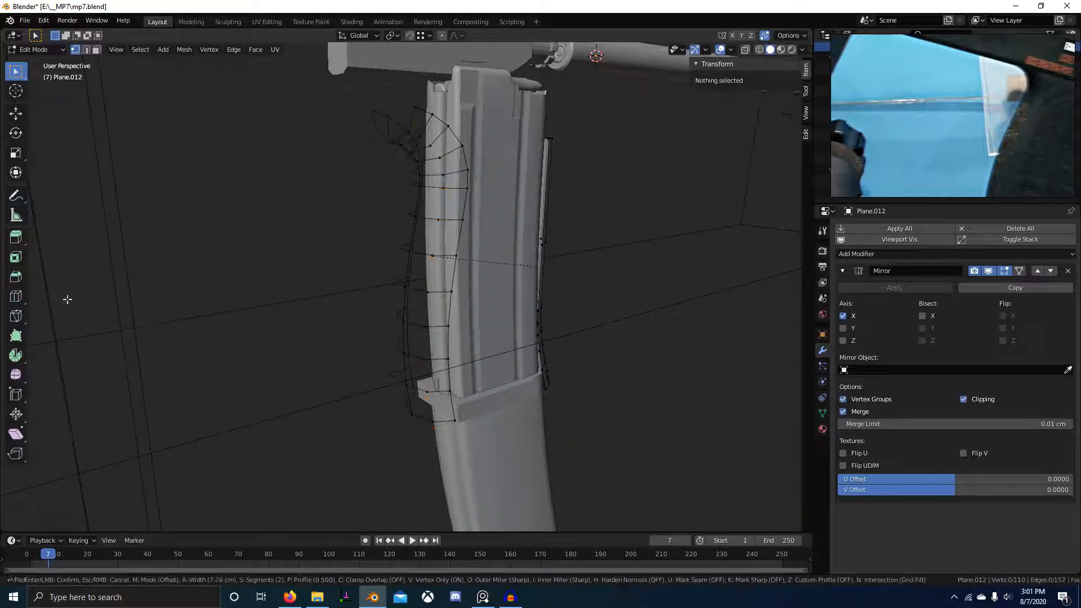
scroll(159, 308, "up", 1)
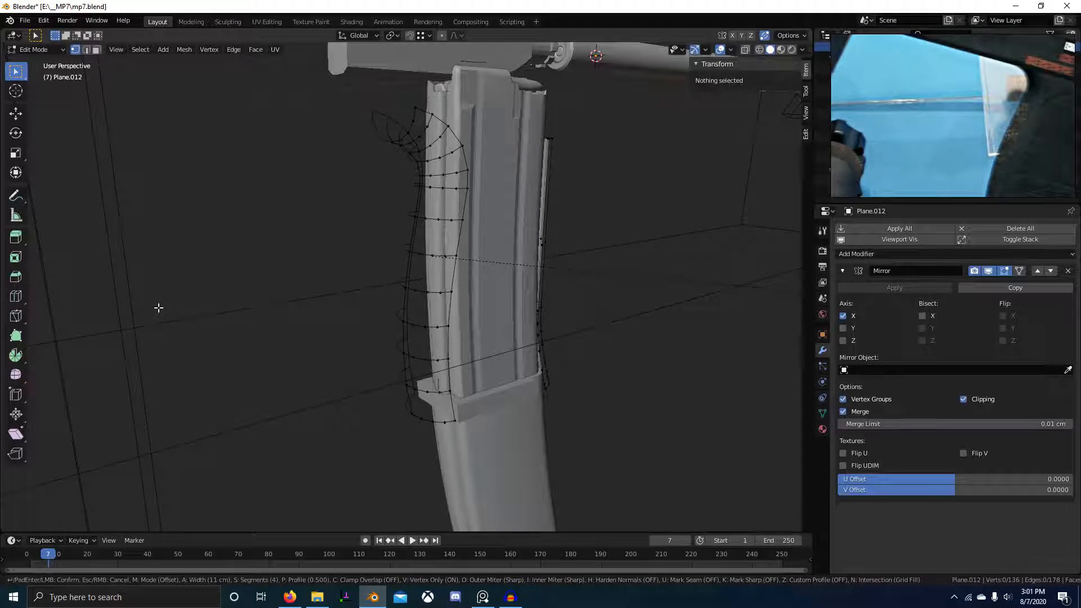
left_click(159, 308)
middle_click_drag(159, 308, 343, 403)
key("ctrl+z")
- Round the crosswise edges with a vertex-only bevel of the corner vertices, offset about 3.31 cm and 4 segments
middle_click_drag(461, 414, 526, 405)
key("ctrl+shift+b")
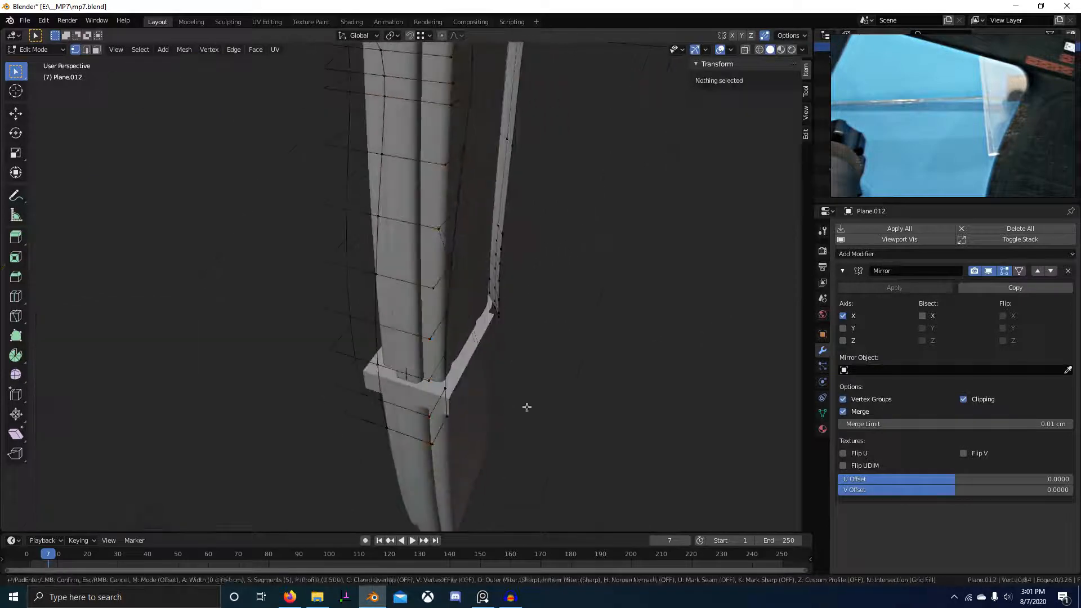
right_click(512, 379)
key("ctrl+shift+b")
left_click(728, 452)
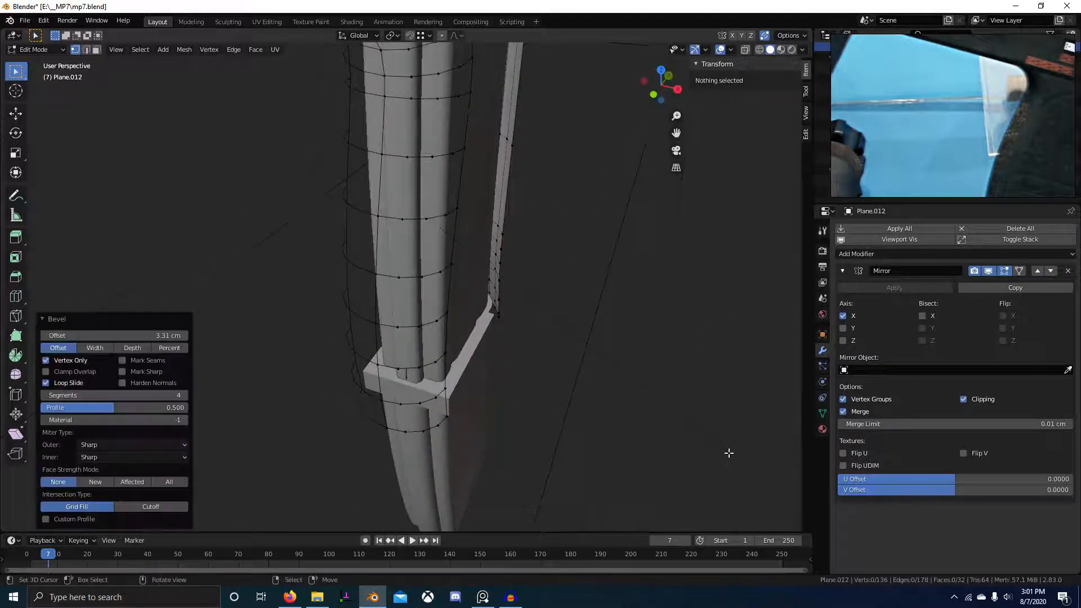
- Select the entire mesh and merge duplicate vertices by distance at 0.001 cm
middle_click_drag(728, 451, 506, 381)
key("a")
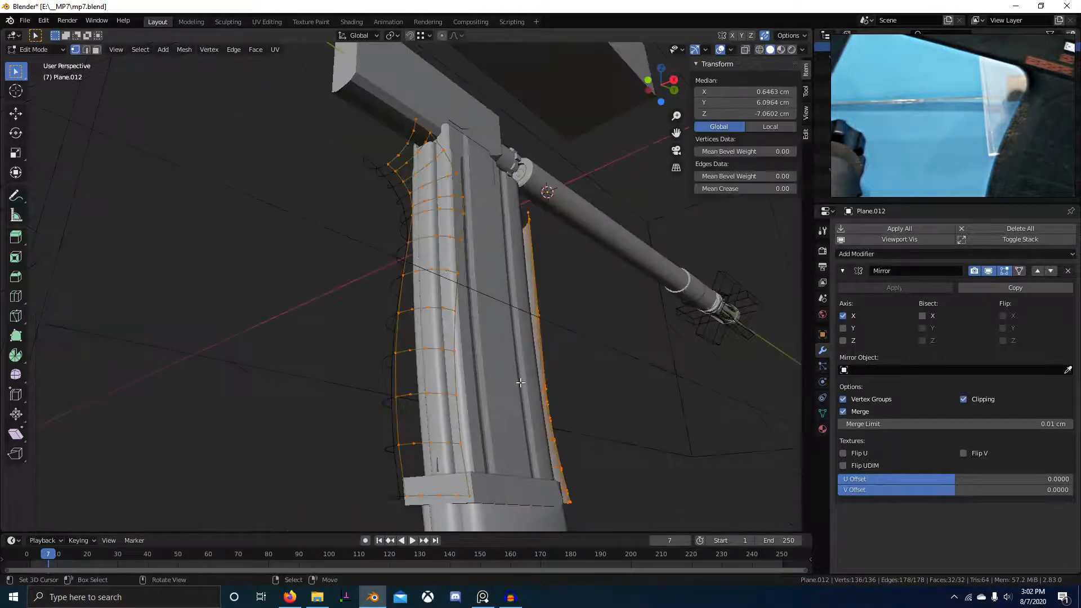
key("m")
left_click(487, 425)
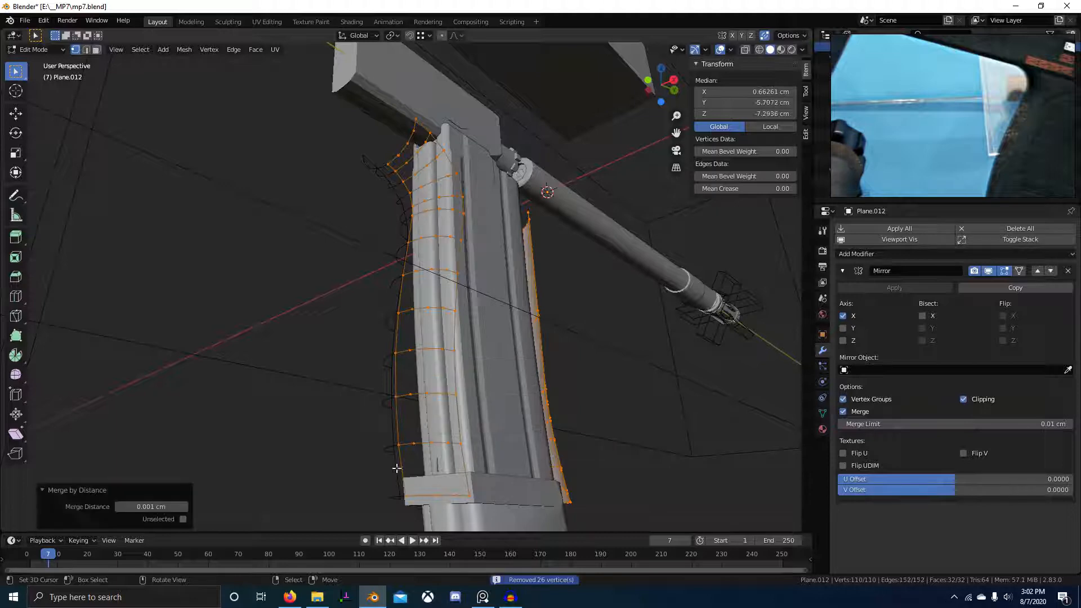
- Fill the lowest row of the strip's wireframe with four faces, starting from its lengthwise edge
key("2")
left_click(402, 466)
middle_click_drag(425, 481, 380, 463)
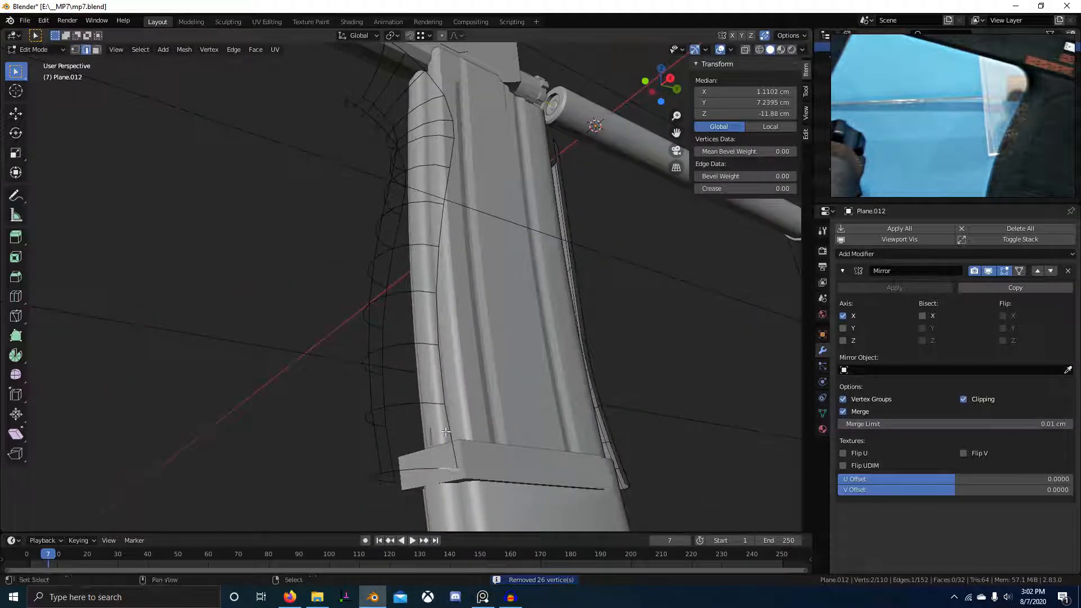
key("f")
key("f")
key("f")
key("f")
- Fill the second row from the strip's lower end with four faces
middle_click_drag(436, 400, 365, 403)
left_click(373, 357)
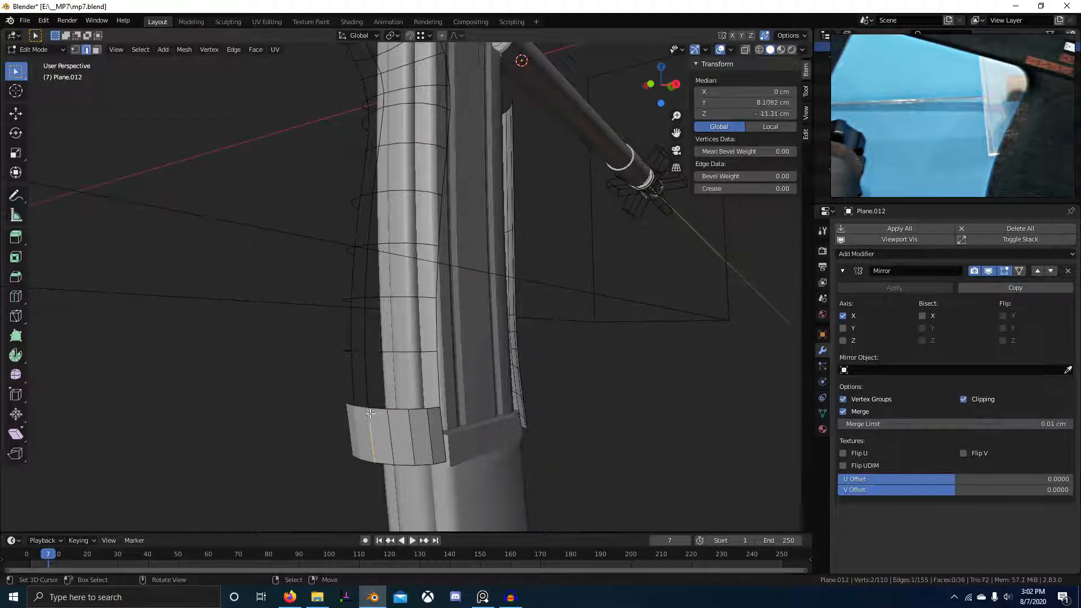
key("f")
key("f")
key("f")
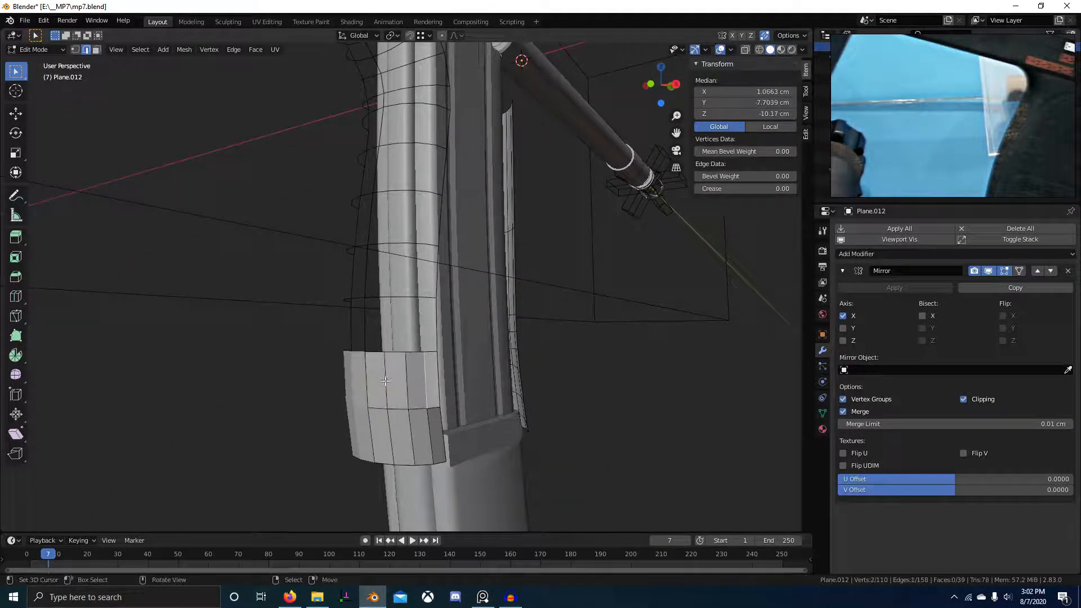
middle_click_drag(442, 347, 422, 358)
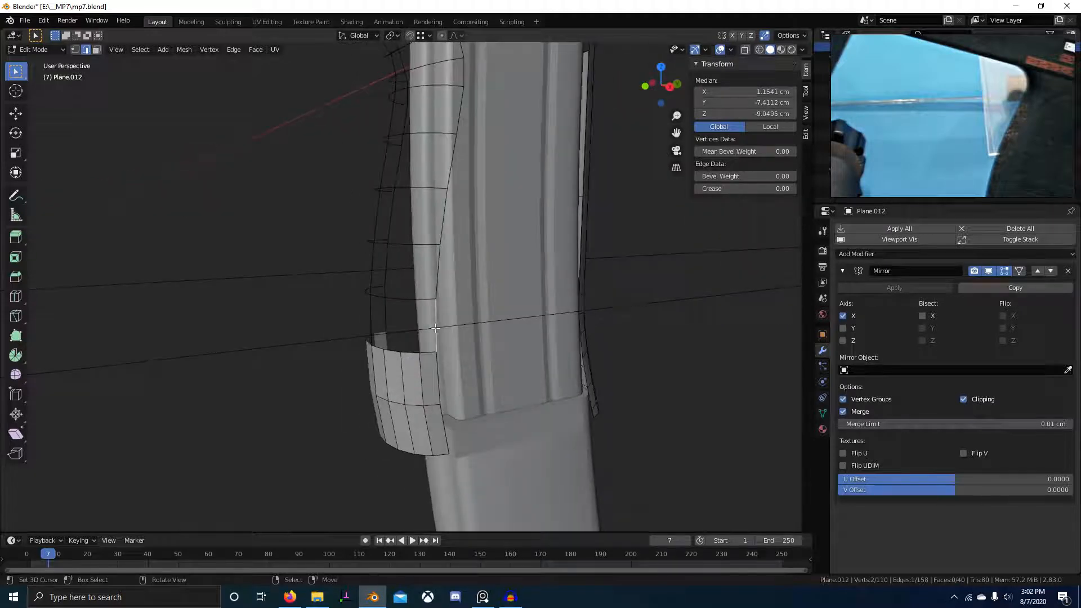
key("f")
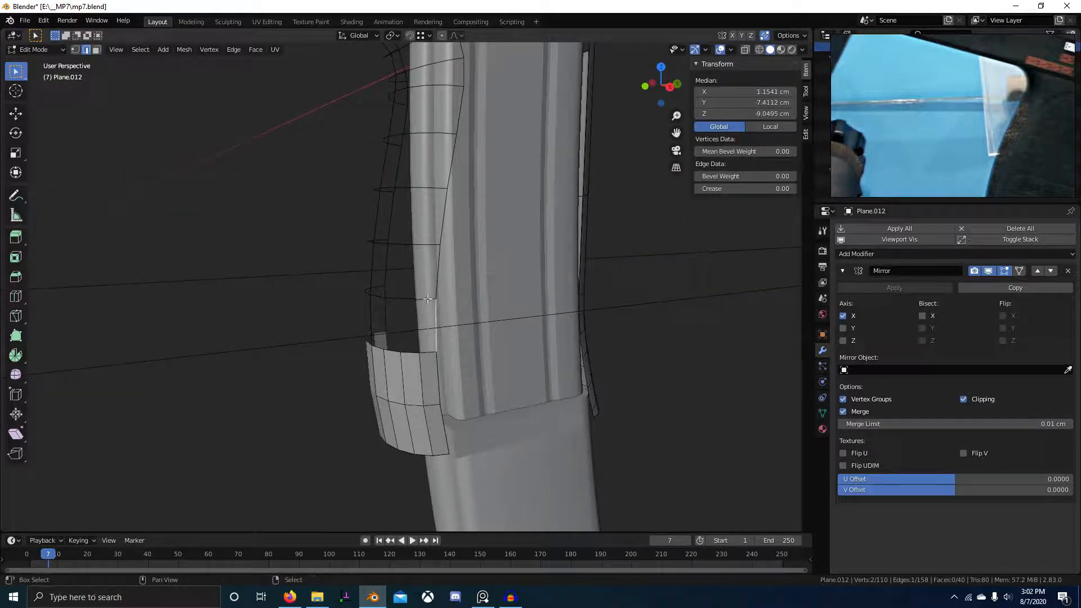
- Fill the third and fourth rows from the strip's lower end with four faces each
key("f")
key("f")
key("f")
key("f")
middle_click_drag(424, 358, 369, 304)
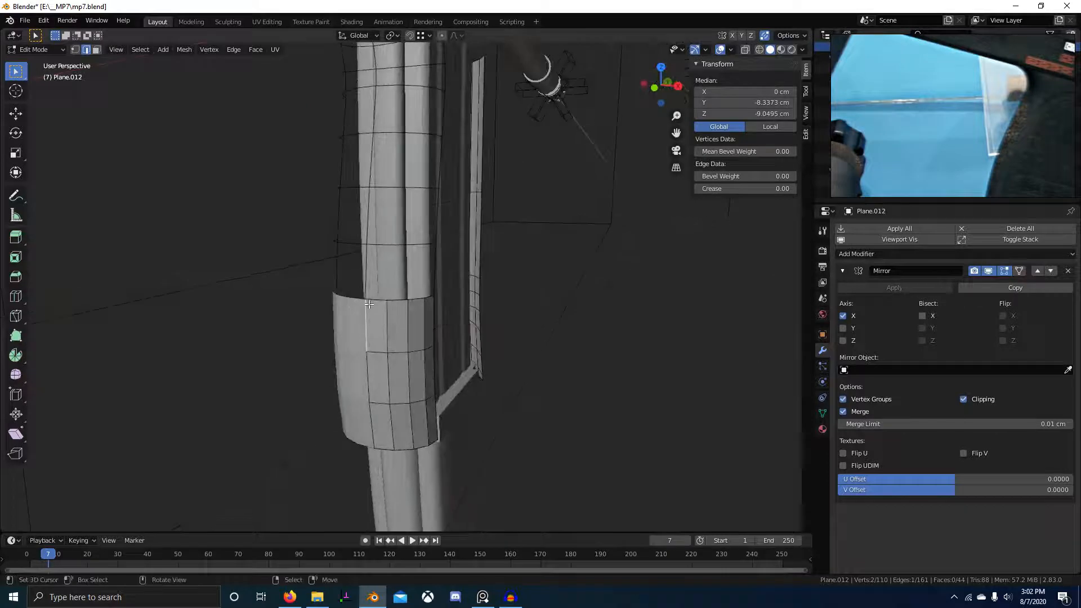
key("f")
key("f")
key("f")
key("f")
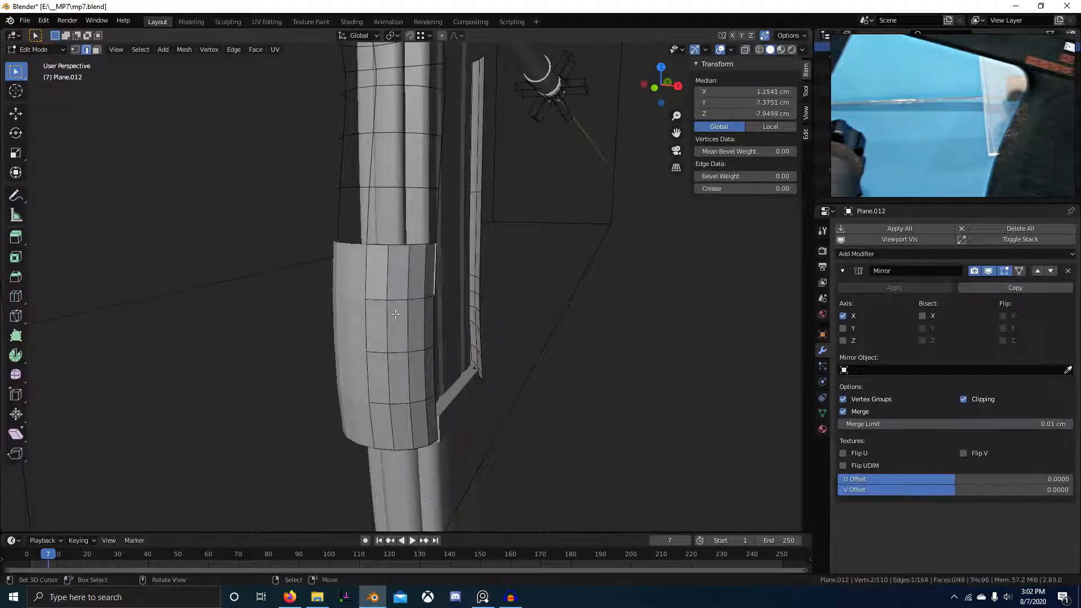
- Fill the fifth row from the strip's lower end with four faces
middle_click_drag(383, 241, 443, 231)
key("f")
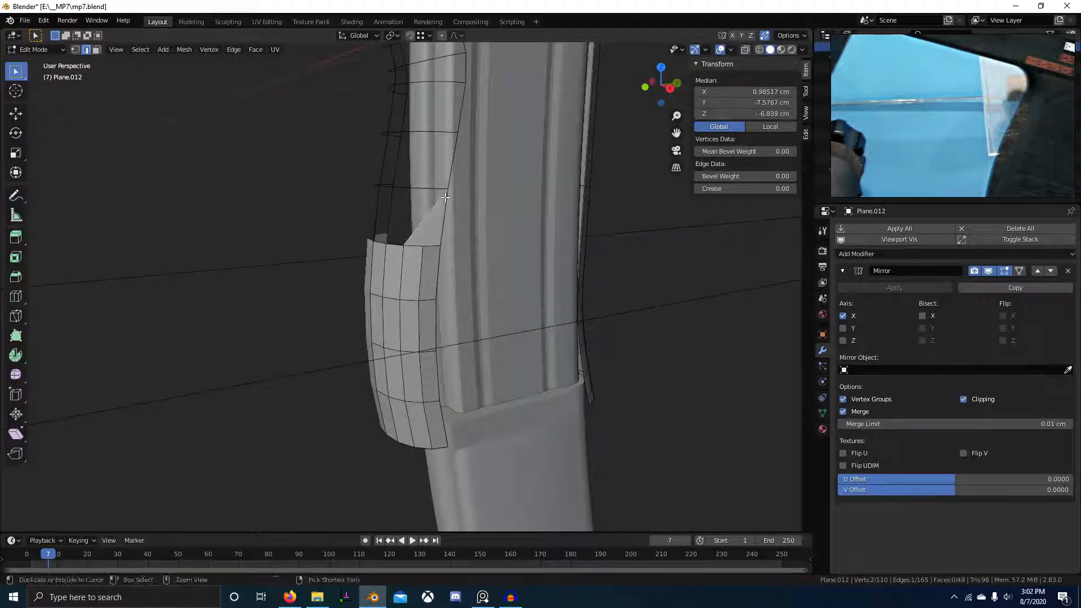
right_click(428, 212)
key("f")
key("f")
key("f")
- Fill the sixth row from the strip's lower end with four faces and start the seventh row with its first face
middle_click_drag(428, 253, 441, 290, "shift")
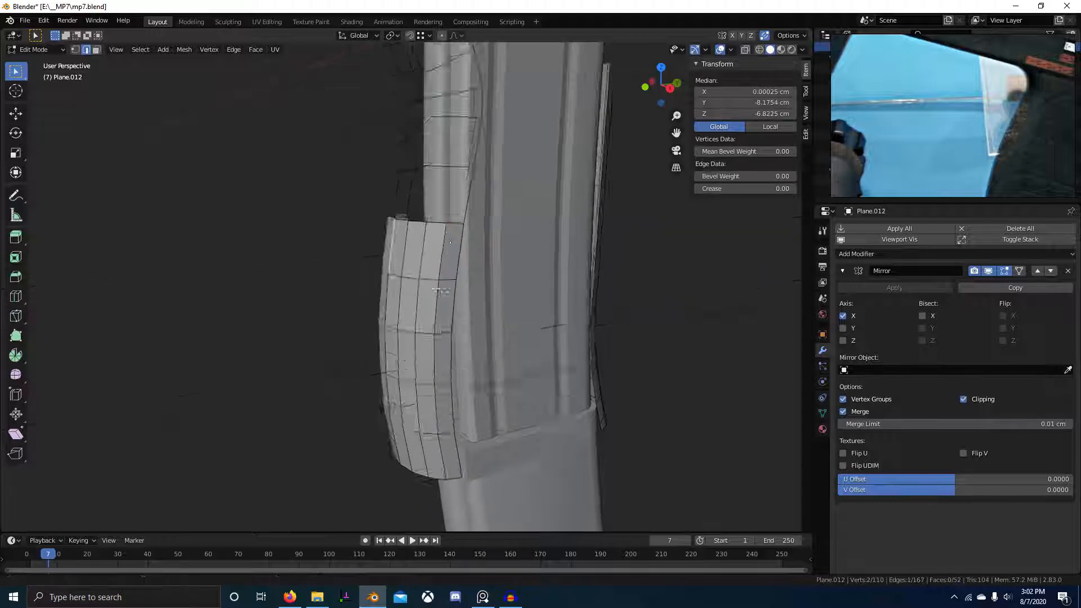
middle_click_drag(397, 360, 444, 368)
scroll(445, 368, "up", 3)
key("f")
key("f")
key("f")
key("f")
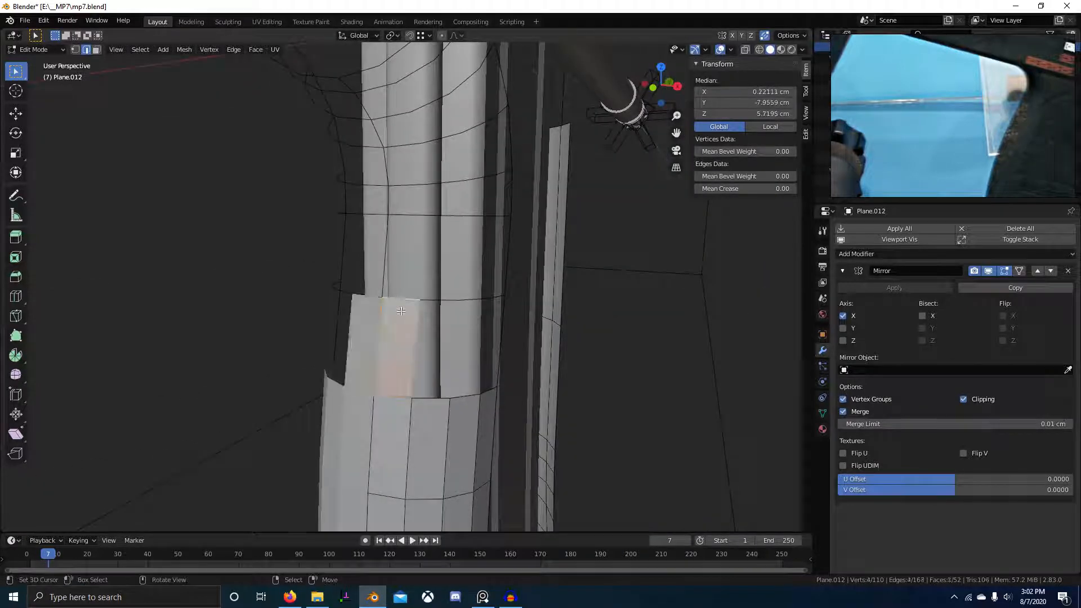
middle_click_drag(383, 401, 467, 294)
key("f")
key("f")
key("f")
key("f")
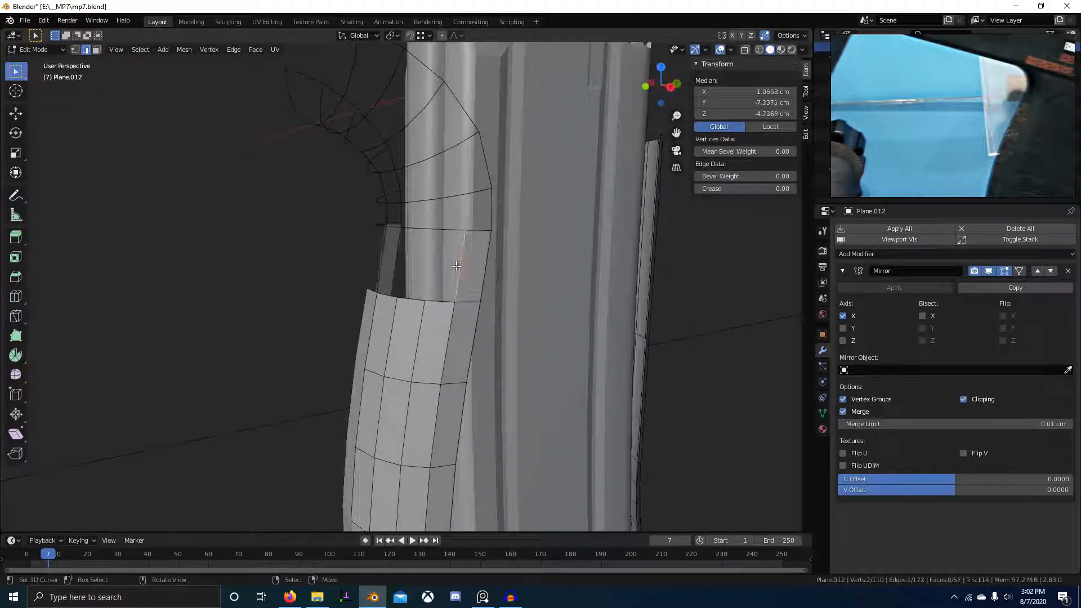
- Complete the seventh row and fill the eighth to tenth rows from the strip's lower end with four faces each
middle_click_drag(492, 245, 431, 245)
left_click(400, 216, "shift")
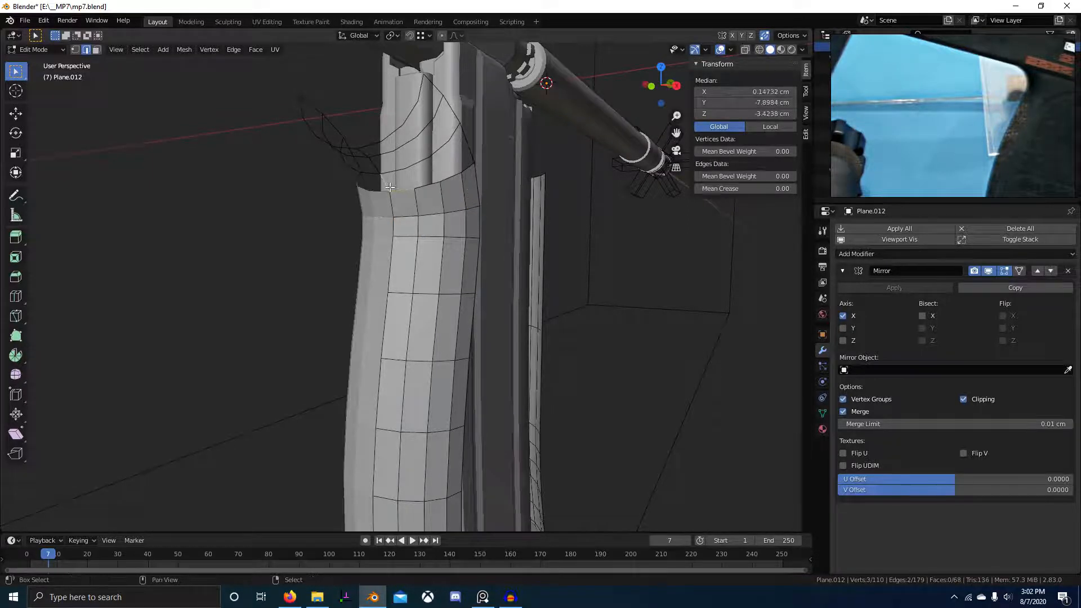
key("f")
middle_click_drag(410, 181, 398, 183)
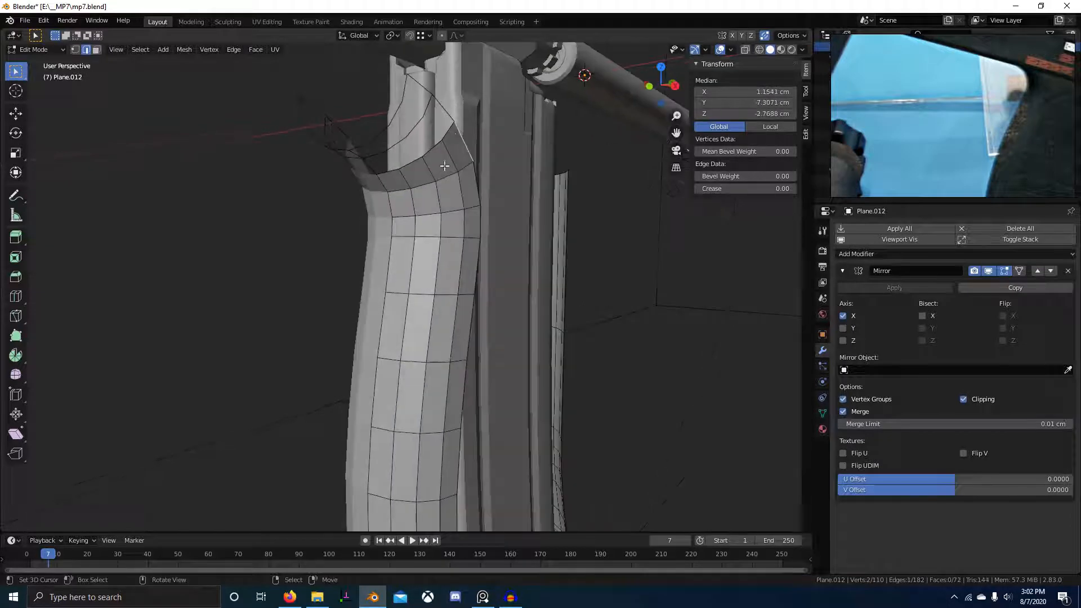
- Fill the eleventh row from the strip's lower end with four faces
right_click(447, 115, "shift")
right_click(447, 116, "shift")
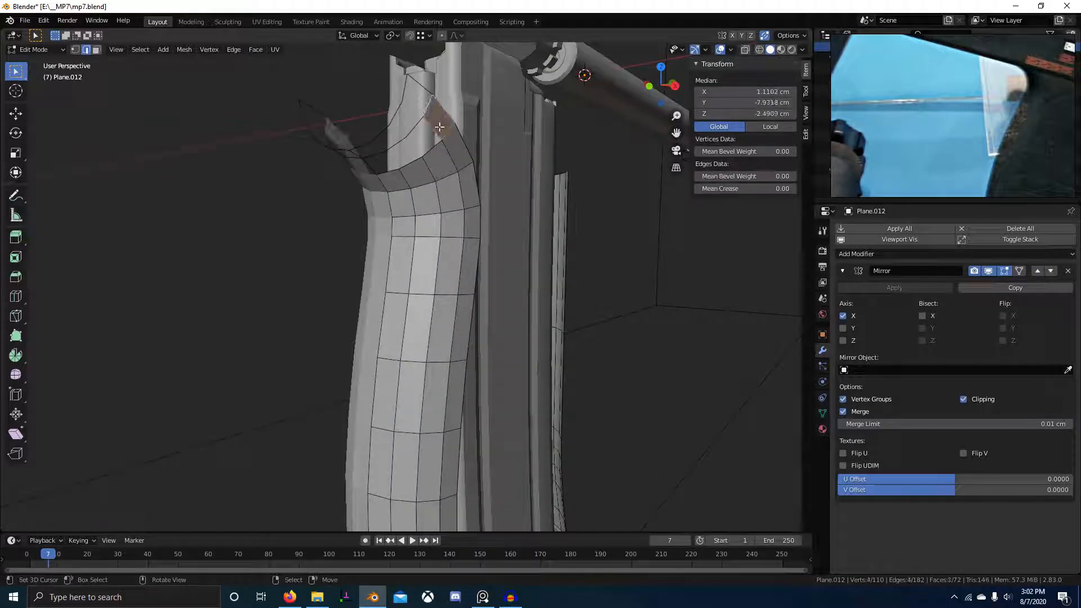
right_click(436, 129)
key("f")
key("f")
middle_click_drag(365, 188, 379, 184)
key("ctrl+z")
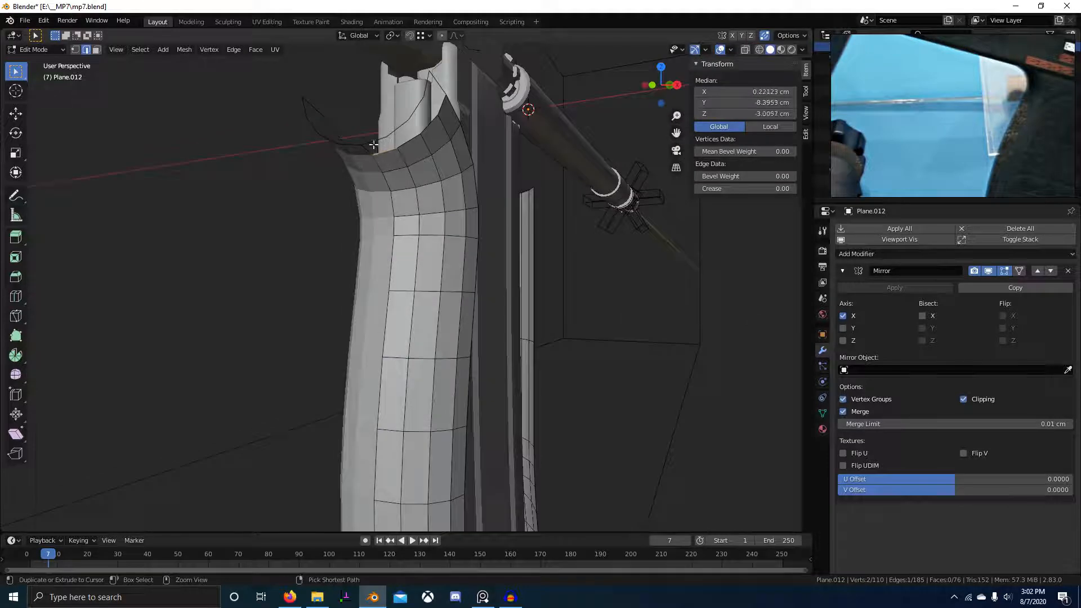
- Fill the uppermost remaining row of the rear strip with four faces
right_click(374, 145, "ctrl")
key("f")
right_click(387, 142)
key("f")
key("f")
key("f")
- Leave mesh editing and shade the grip strips smooth, checking them from several sides
middle_click_drag(498, 180, 434, 415)
scroll(488, 313, "down", 6)
key("Tab")
key("w")
left_click(499, 285)
scroll(483, 373, "up", 4)
mouse_move(482, 373)
middle_mouse_down()
mouse_move(507, 361)
mouse_move(420, 442)
mouse_move(460, 425)
mouse_move(454, 414)
mouse_move(484, 386)
middle_mouse_up()
key("alt+a")
right_click(522, 305)
middle_click_drag(523, 305, 496, 380)
scroll(495, 380, "up", 1)
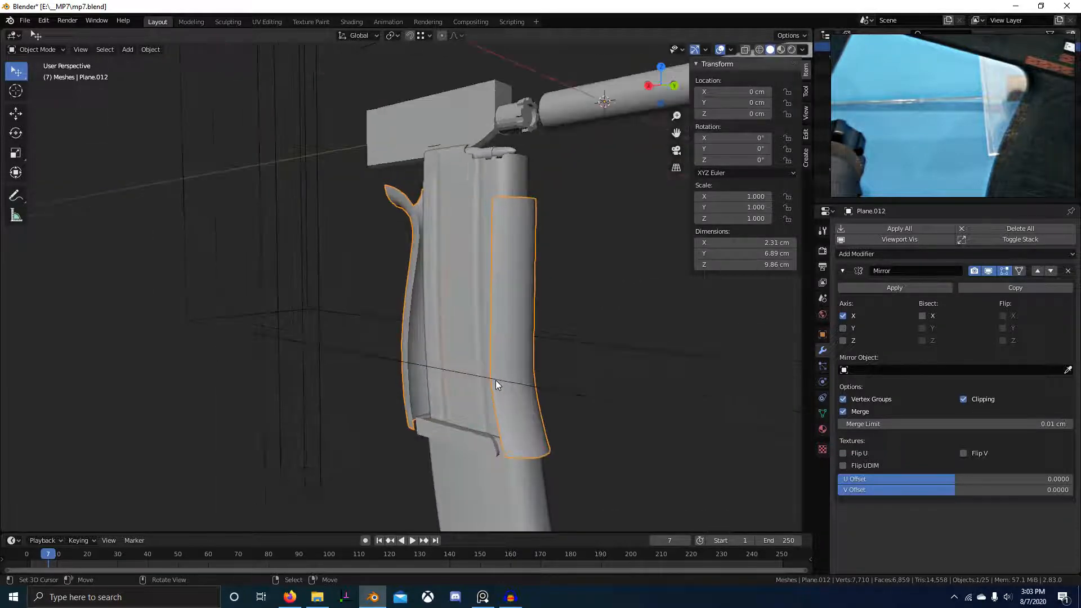
- Examine the strips' mesh in Edit Mode from several sides, isolated from and together with the surrounding parts
key("KP_3")
key("Tab")
middle_click_drag(548, 315, 458, 443)
scroll(455, 425, "up", 4)
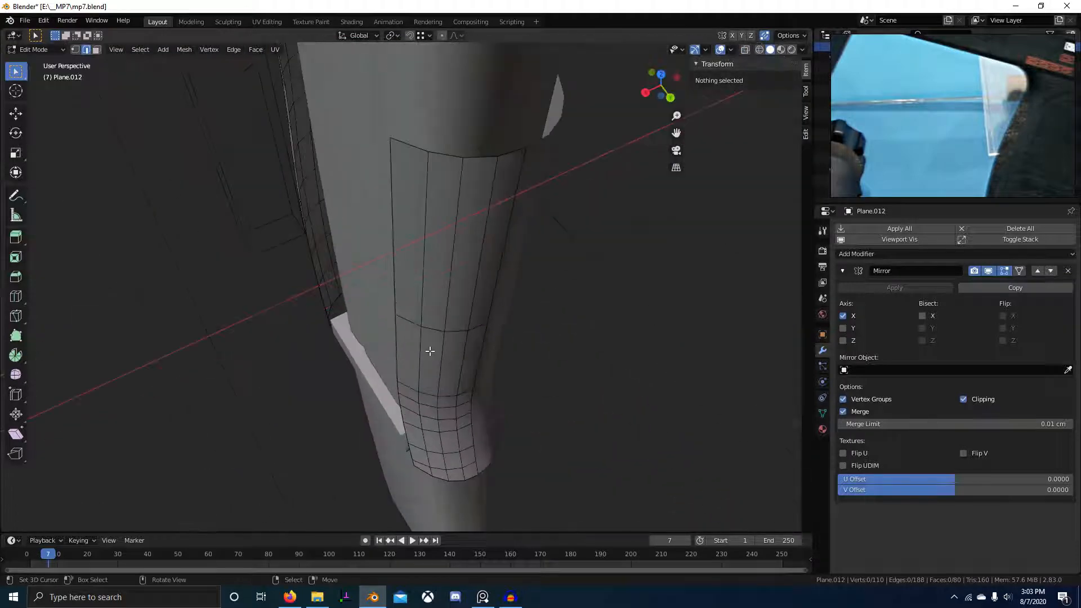
key("slash")
middle_click_drag(429, 350, 510, 259)
key("slash")
- In the right wireframe view, extrude the rear strip's forward side edge loop about 1.01 cm forward along Y
key("KP_3")
key("z")
left_click(454, 264)
scroll(395, 364, "up", 1)
middle_click_drag(358, 313, 426, 315, "shift")
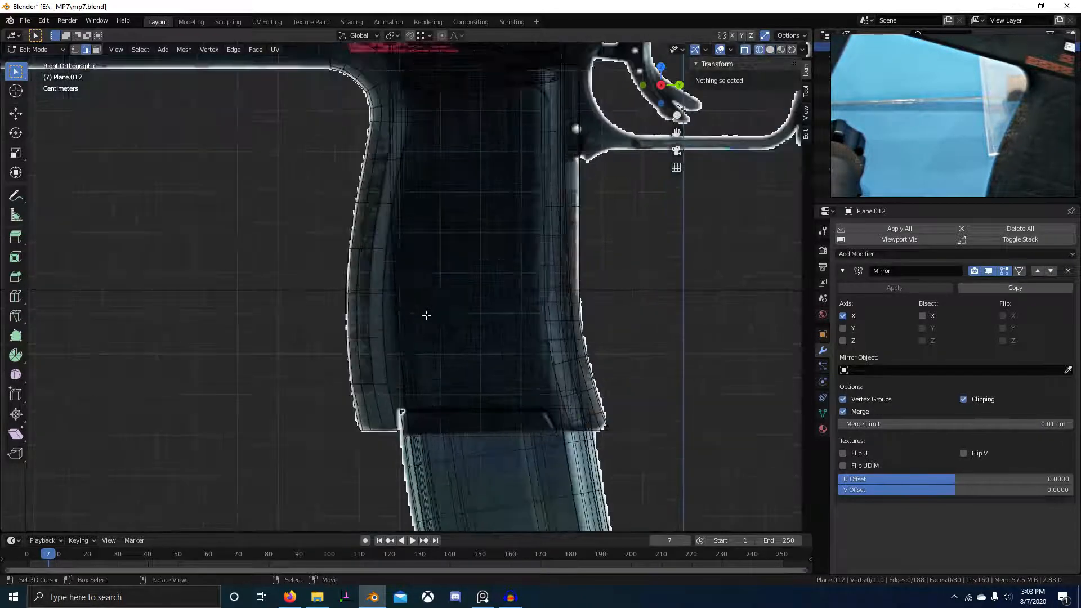
middle_click_drag(414, 250, 439, 355, "shift")
left_click(417, 321, "alt")
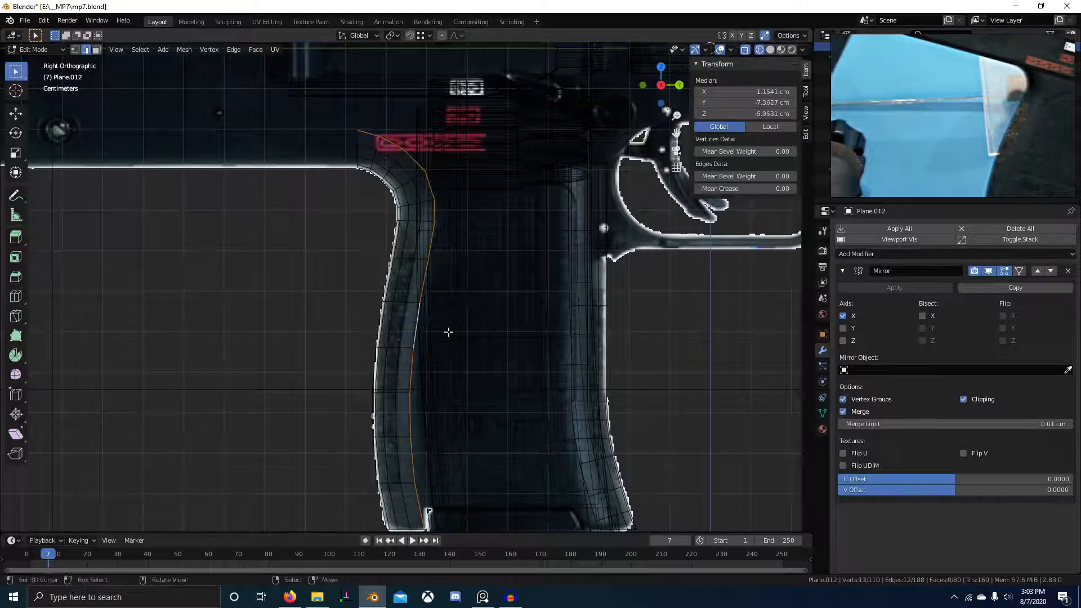
scroll(446, 331, "down", 3)
key("e")
key("y")
left_click(470, 328)
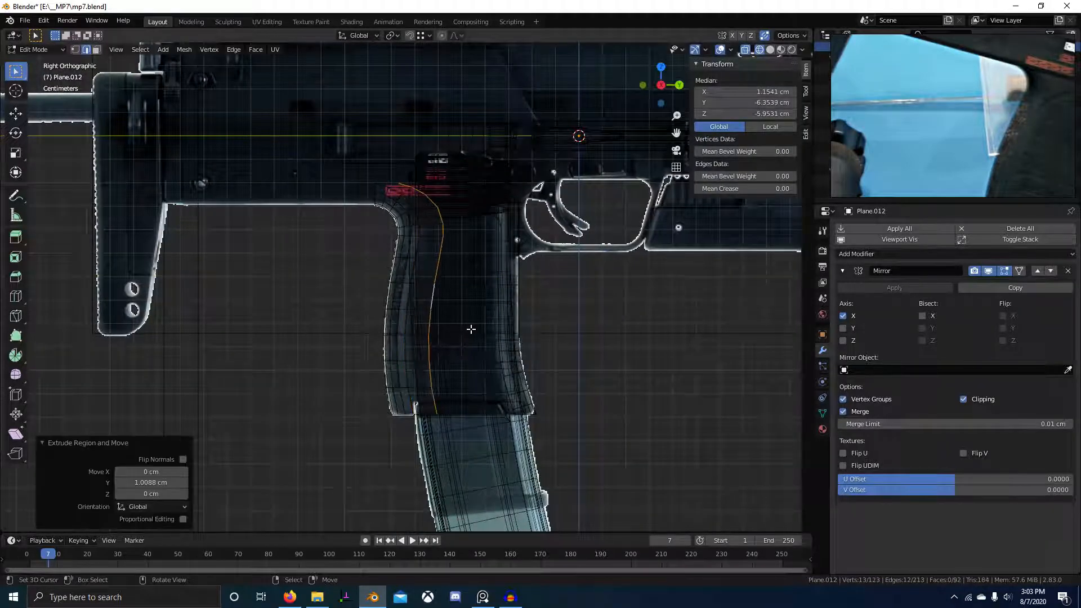
- Move the rear strip's extruded edge loop back about 0.38 cm along Y
key("g")
key("y")
left_click(432, 316)
scroll(437, 345, "up", 2)
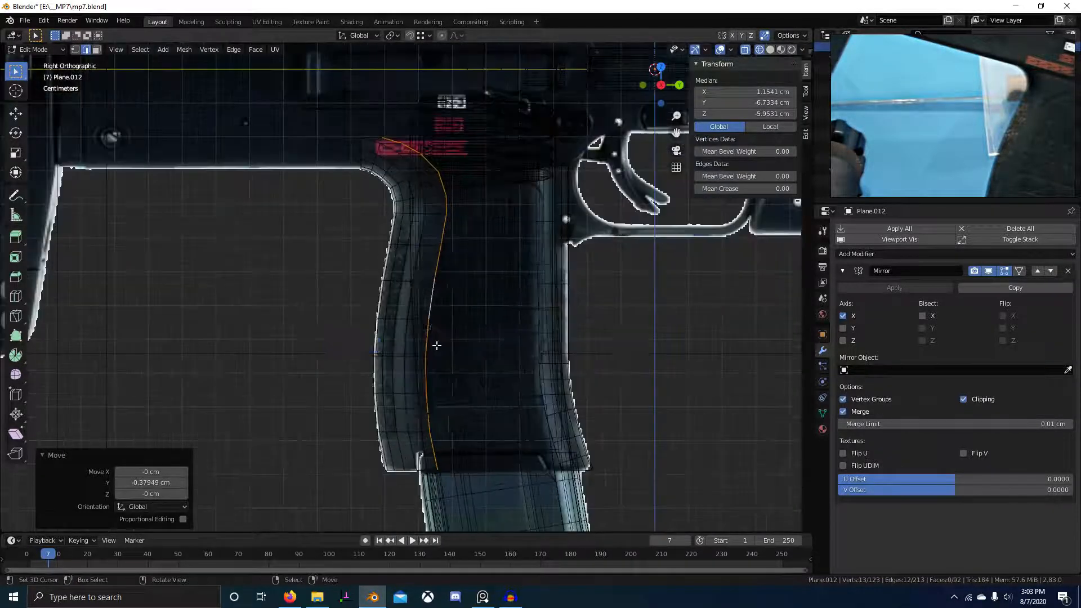
- Extrude the front strip's rearward side edge loop about 0.44 cm toward the rear strip along Y
key("z")
left_click(505, 343)
left_click(537, 322, "alt")
key("z")
left_click(506, 308)
middle_click_drag(511, 307, 485, 350, "shift")
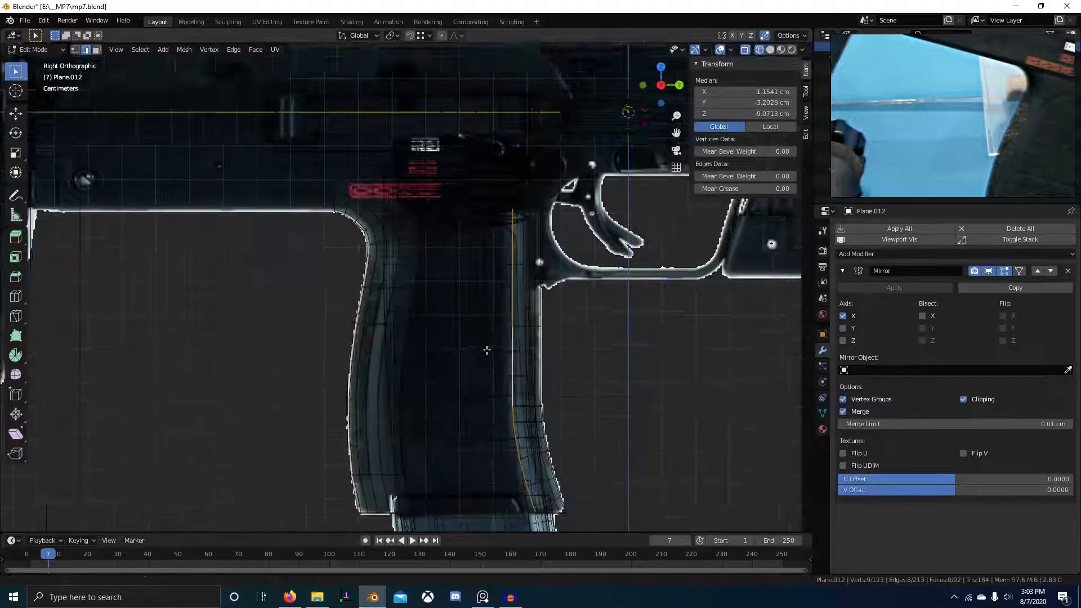
scroll(522, 235, "up", 2)
middle_click_drag(522, 235, 512, 288, "shift")
key("e")
key("y")
left_click(471, 284)
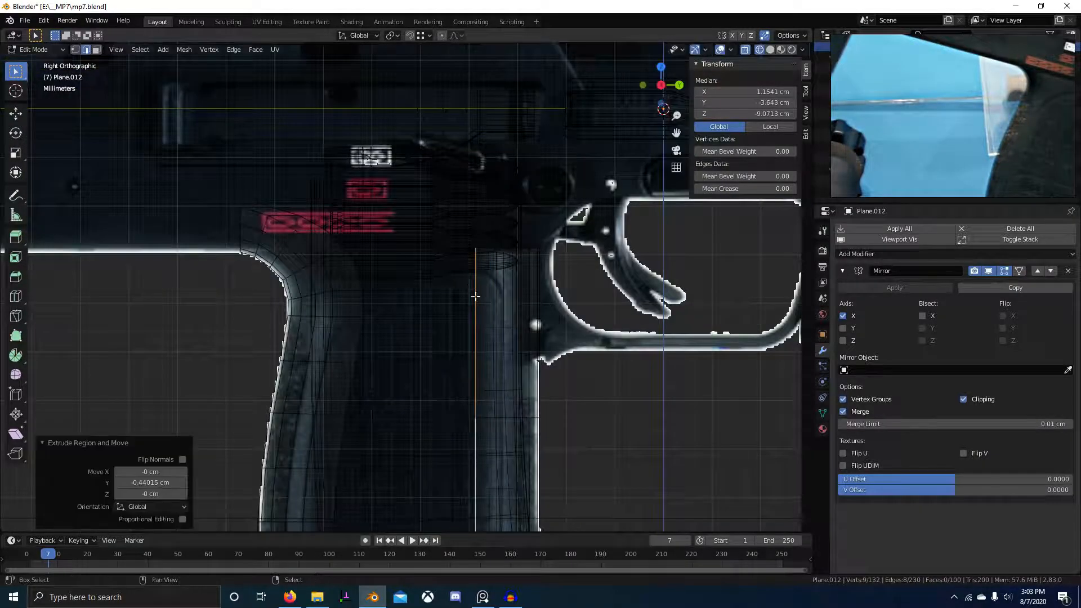
- Compare the widened strips and the rear strip's curved top end with the reference image in solid and wireframe display
scroll(473, 337, "down", 4)
key("z")
left_click(562, 371)
scroll(402, 374, "up", 2)
middle_click_drag(400, 373, 434, 247, "shift")
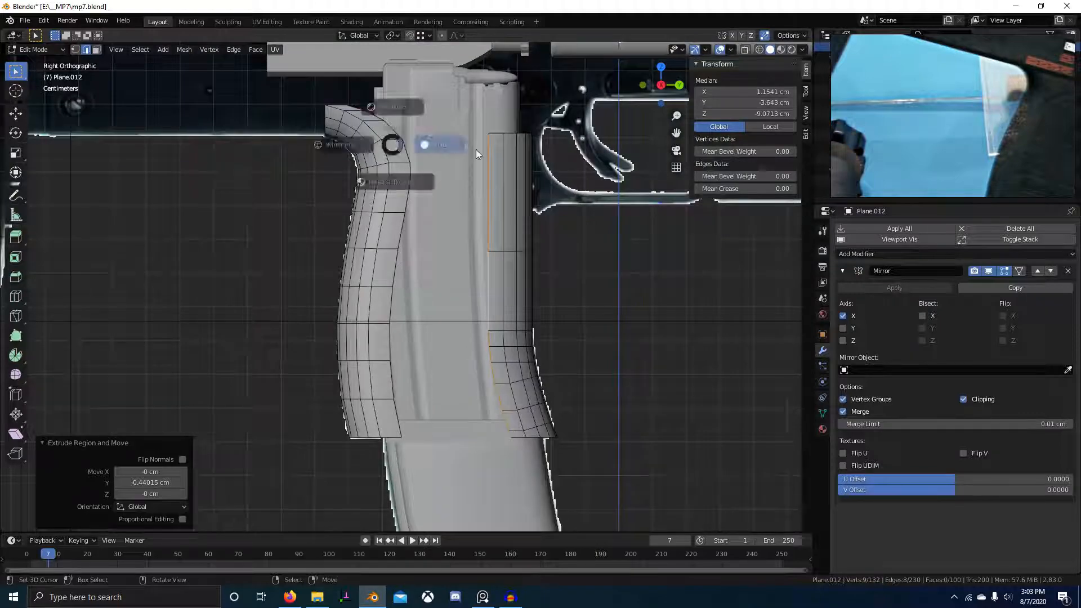
scroll(502, 360, "up", 6)
scroll(502, 360, "down", 8)
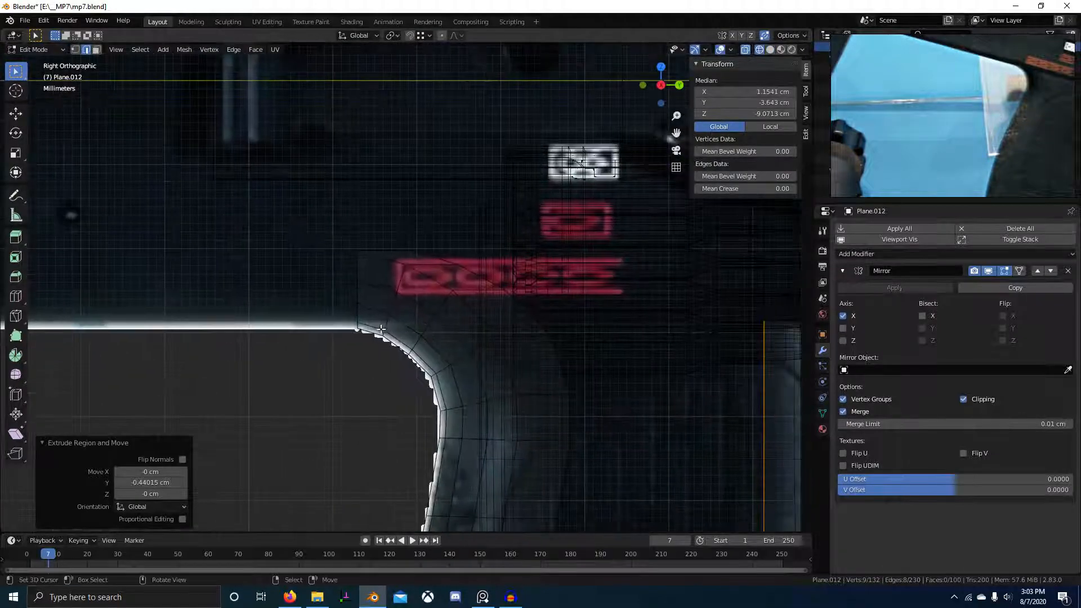
- Duplicate the grip strip object in place and move the copy to the Bak3 collection
key("Tab")
key("shift+d")
right_click(489, 317)
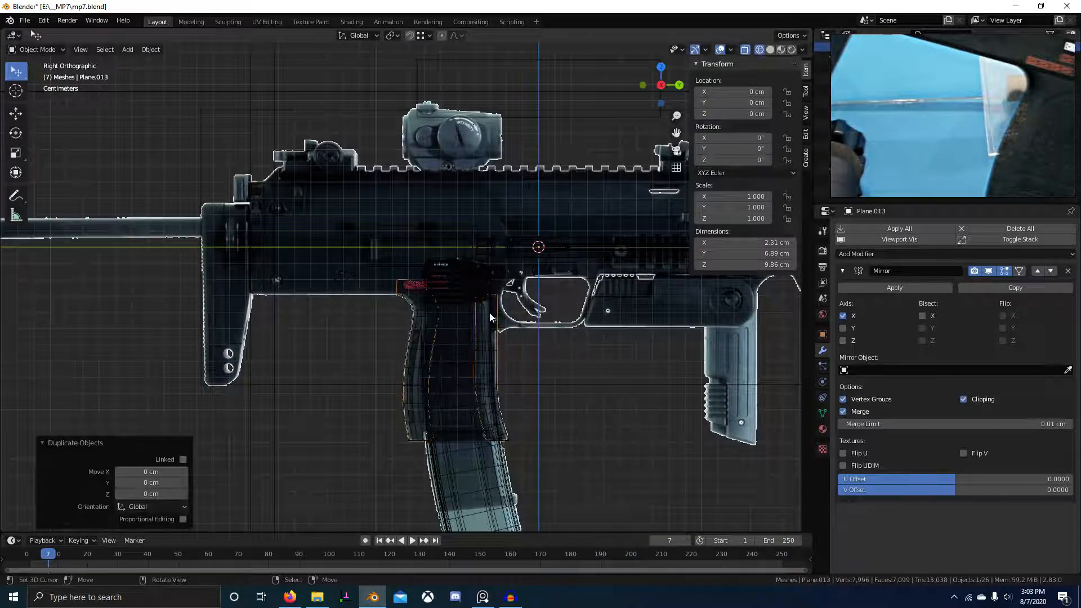
key("m")
left_click(467, 378)
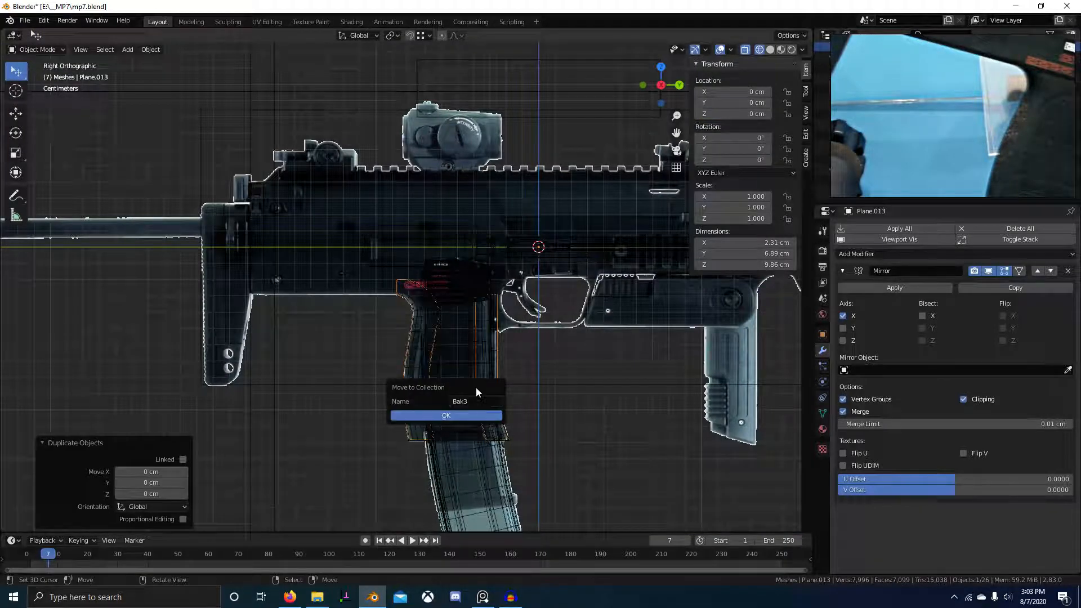
key("Return")
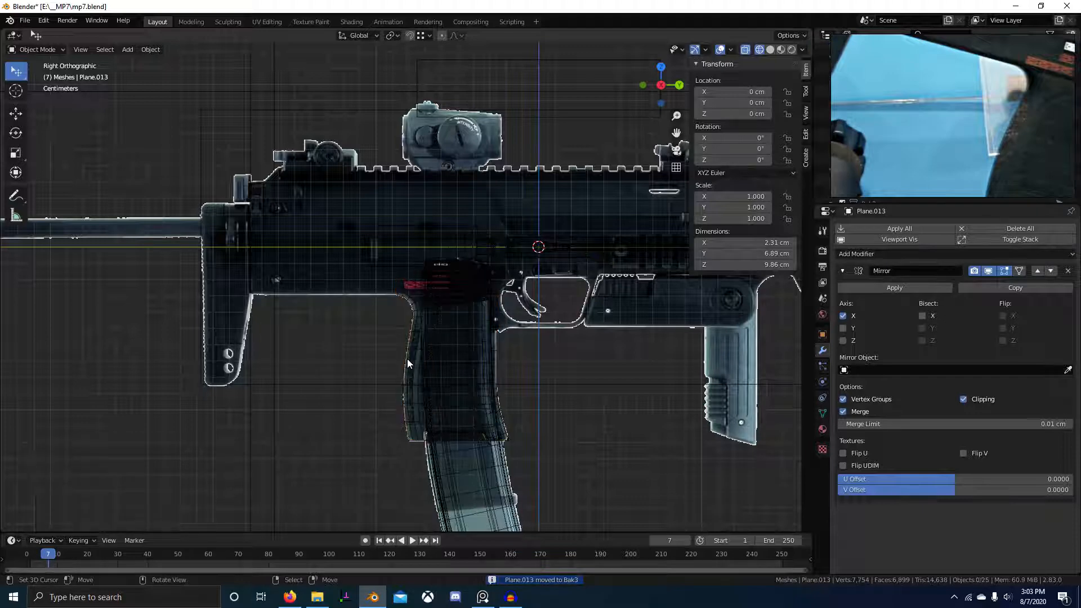
- Reselect the original grip strip object and enter Edit Mode with the reference image visible through the mesh
left_click(408, 360)
left_click(411, 377)
key("z")
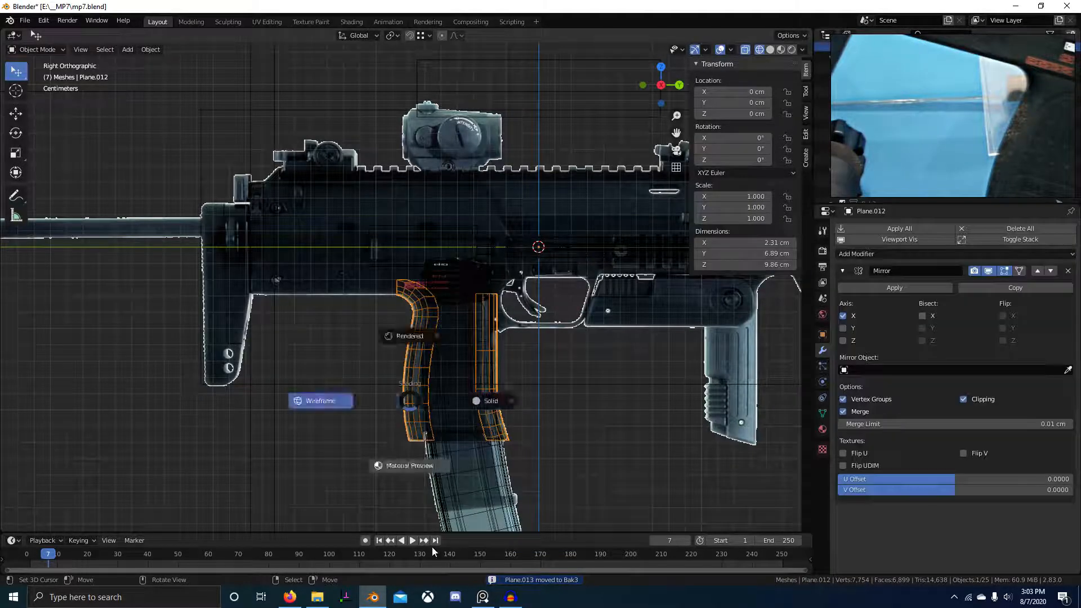
left_click(483, 401)
middle_click_drag(467, 434, 489, 386, "shift")
scroll(489, 387, "up", 3)
middle_click_drag(553, 280, 458, 329, "shift")
left_click(491, 290)
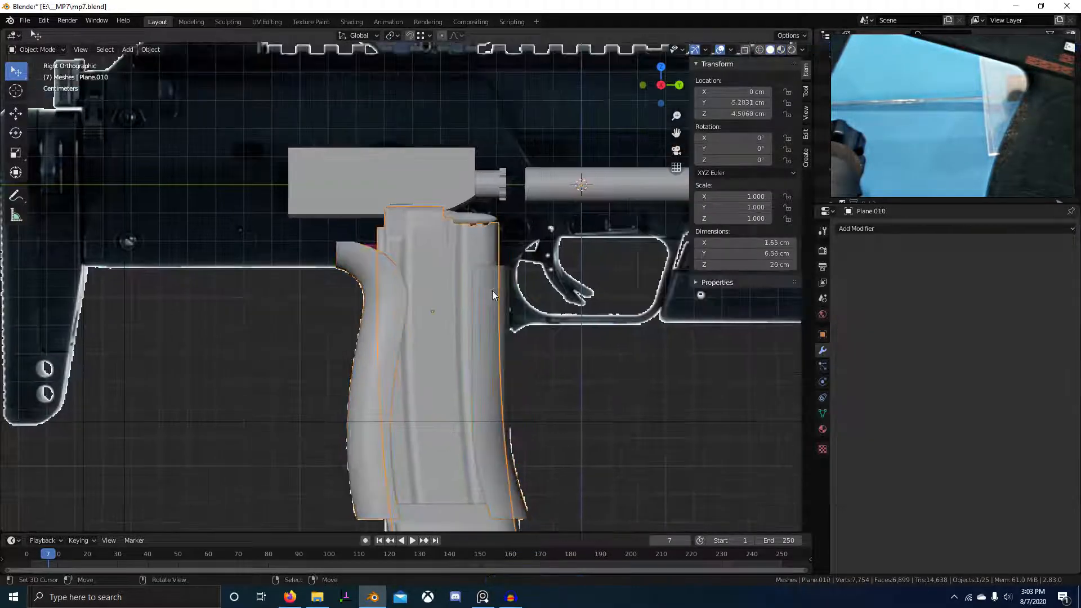
left_click(493, 289)
key("Tab")
key("alt+z")
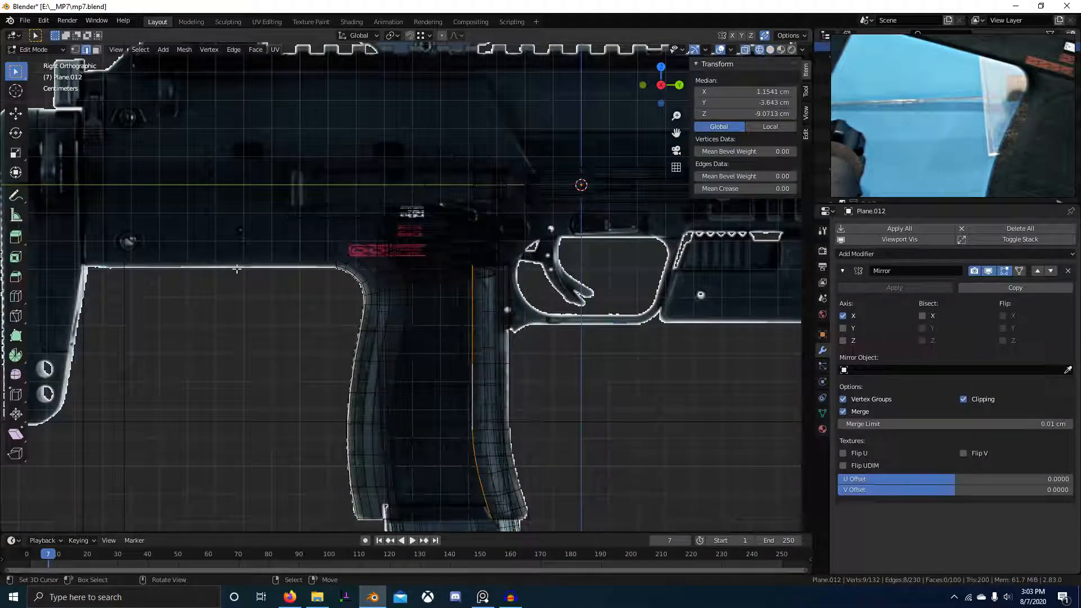
- Try to knife-cut a straight horizontal line from the rear strip's lower end corner across to the front strip
scroll(406, 304, "up", 3)
scroll(333, 288, "up", 1)
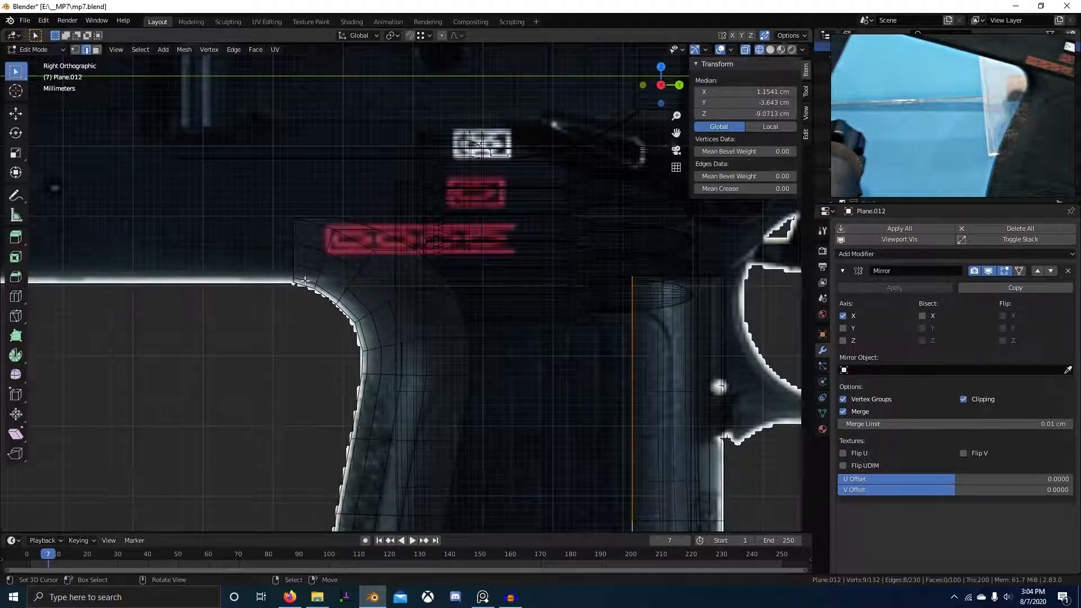
key("k")
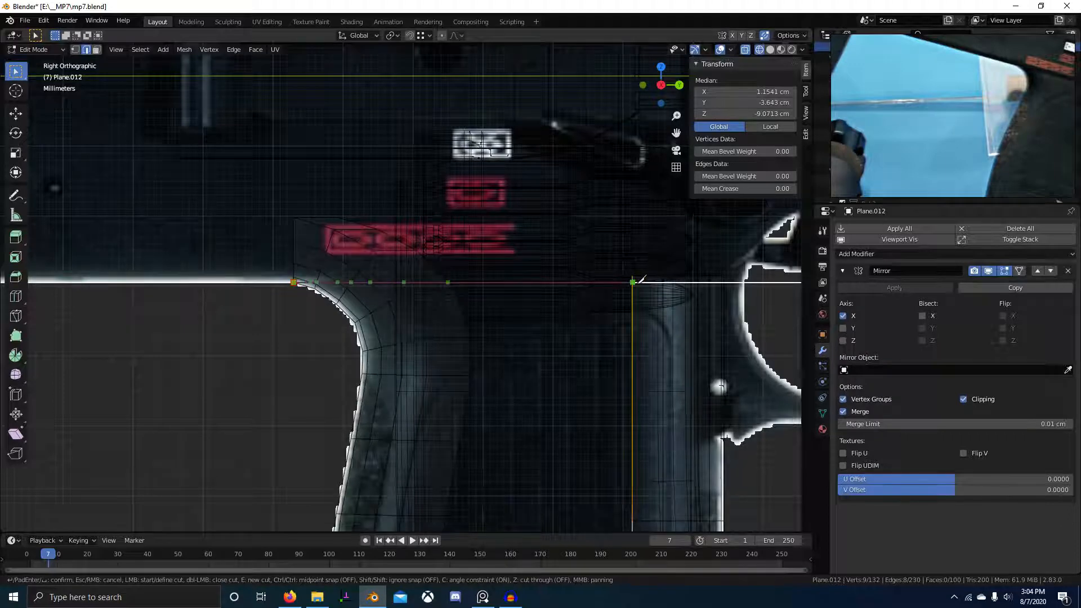
key("Return")
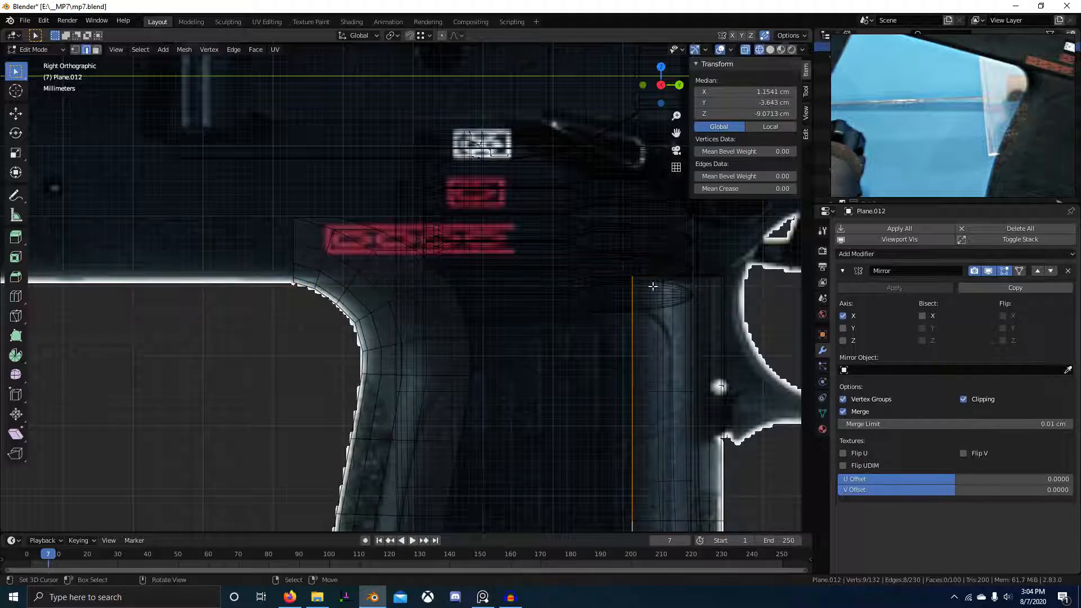
- Raise the front strip's top edge row about 1 cm along Z
scroll(488, 307, "down", 4)
right_click(535, 284, "alt")
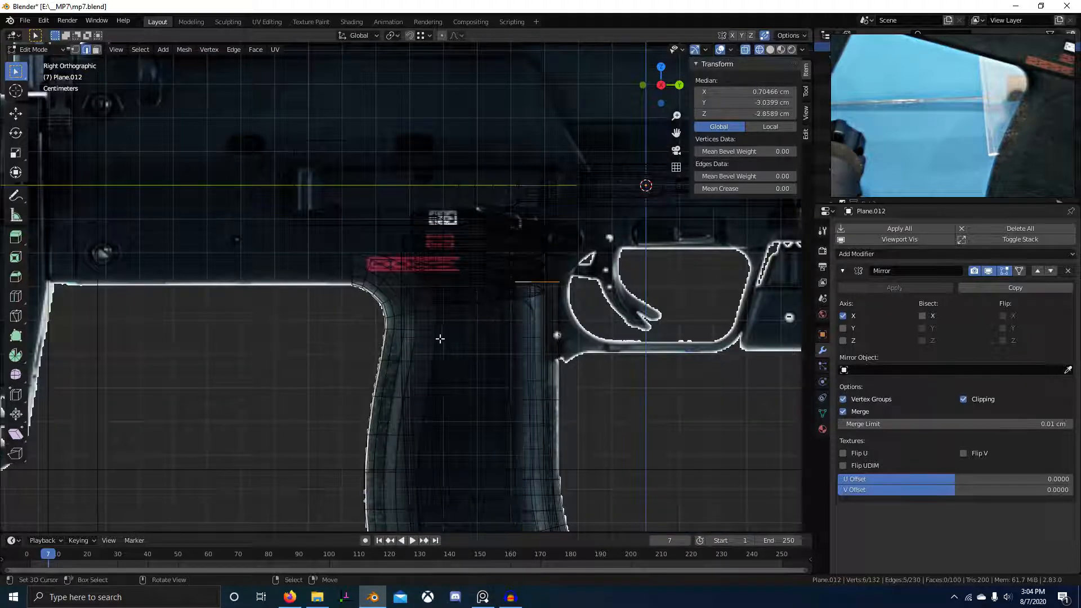
key("g")
key("z")
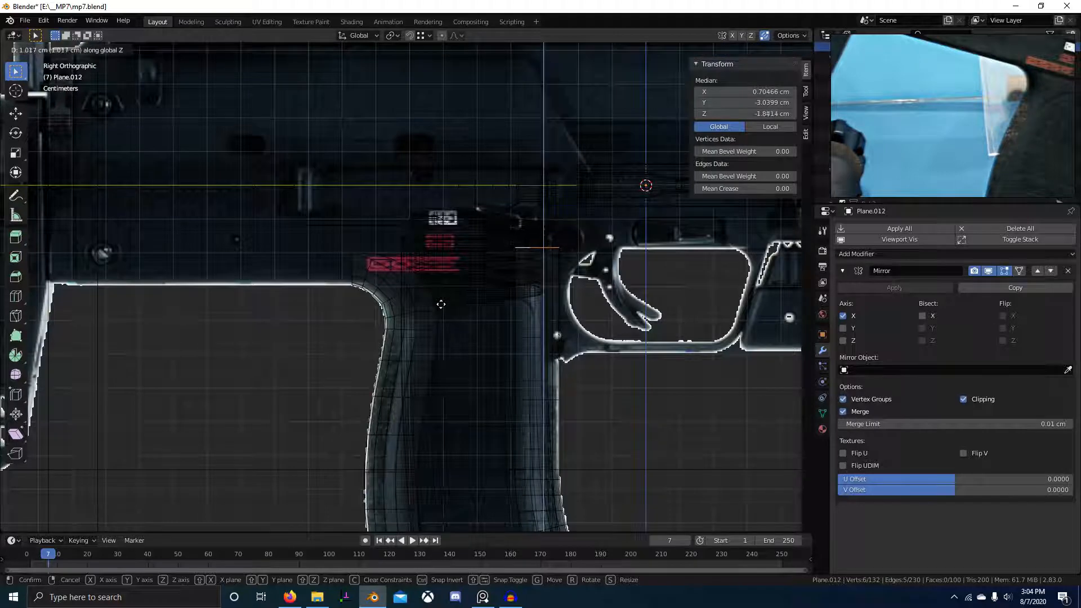
left_click(441, 307)
- Reposition the vertices along the upper edge of the rear strip's backward-curving top end to raise and reshape its flare
left_click(377, 255)
scroll(386, 248, "up", 1)
middle_click_drag(386, 249, 500, 341, "shift")
scroll(498, 338, "up", 2)
key("g")
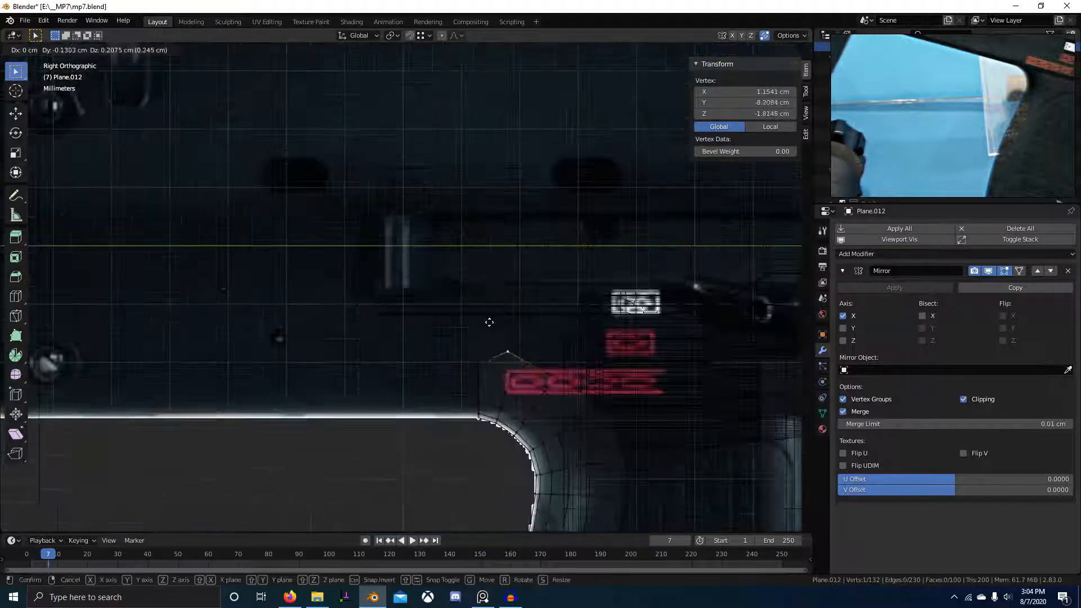
left_click(246, 271)
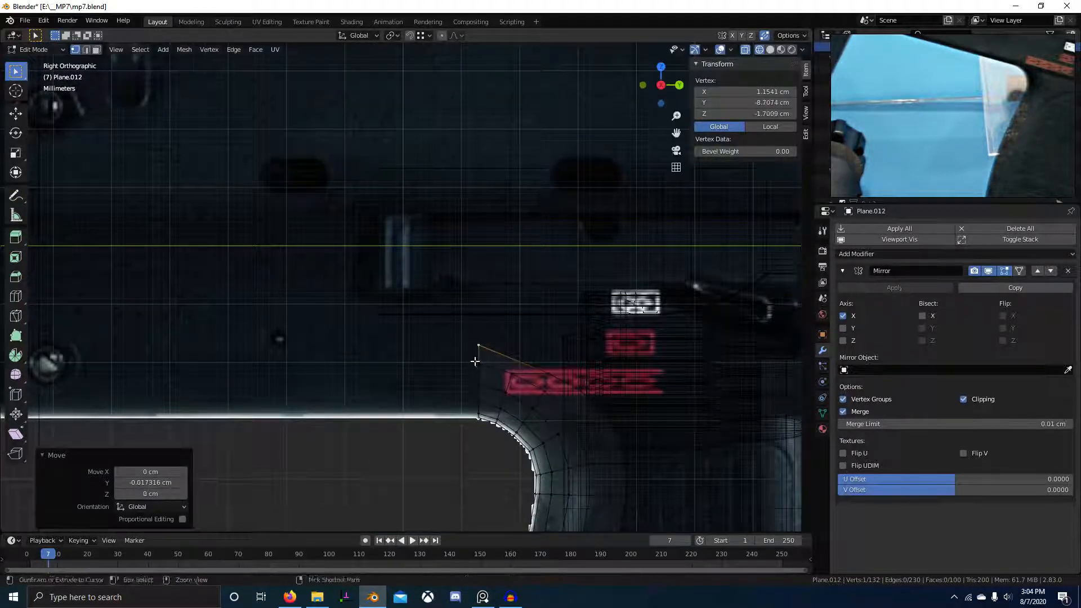
left_click(342, 266)
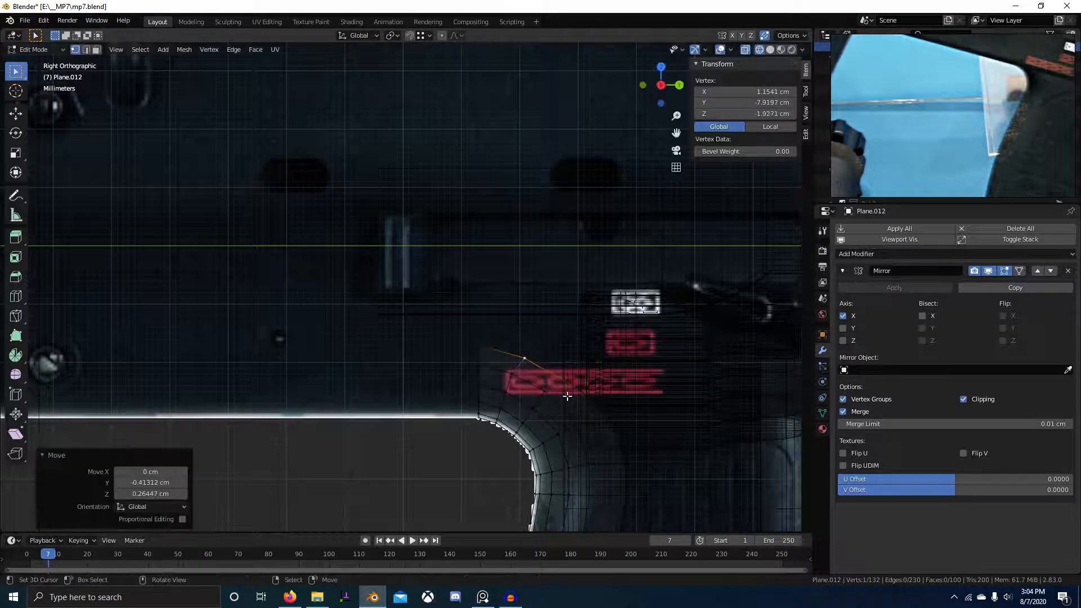
key("g")
left_click(441, 255)
right_click_drag(610, 419, 602, 410)
- Try to fill the gap between the facing side edges of the rear and front strips with a single face
scroll(602, 410, "down", 5)
middle_click_drag(641, 464, 574, 388, "shift")
key("shift+z")
scroll(485, 364, "up", 1)
key("2")
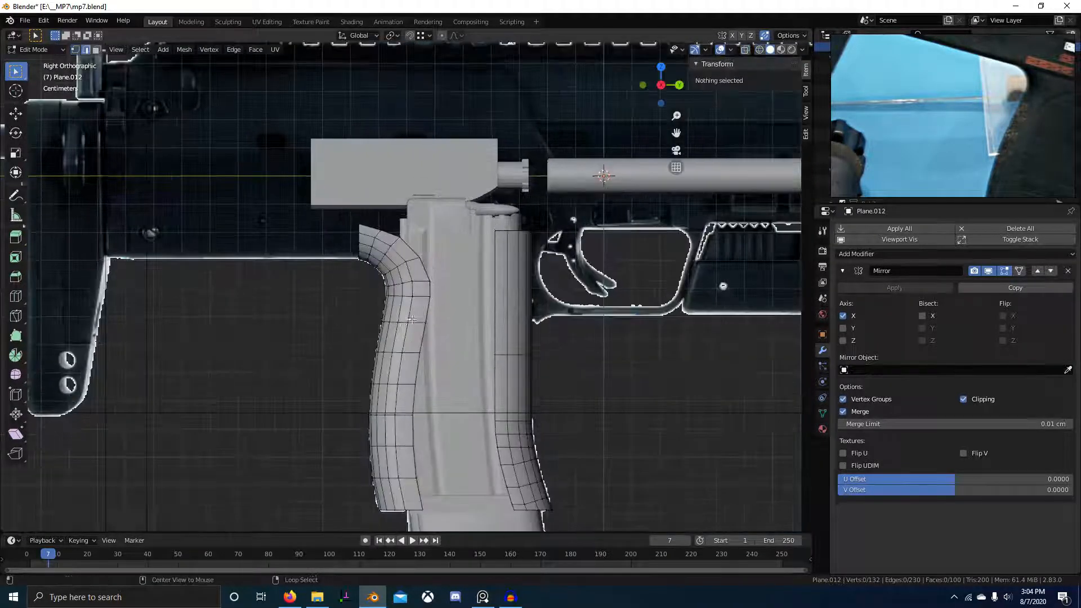
left_click(489, 306, "alt")
key("f")
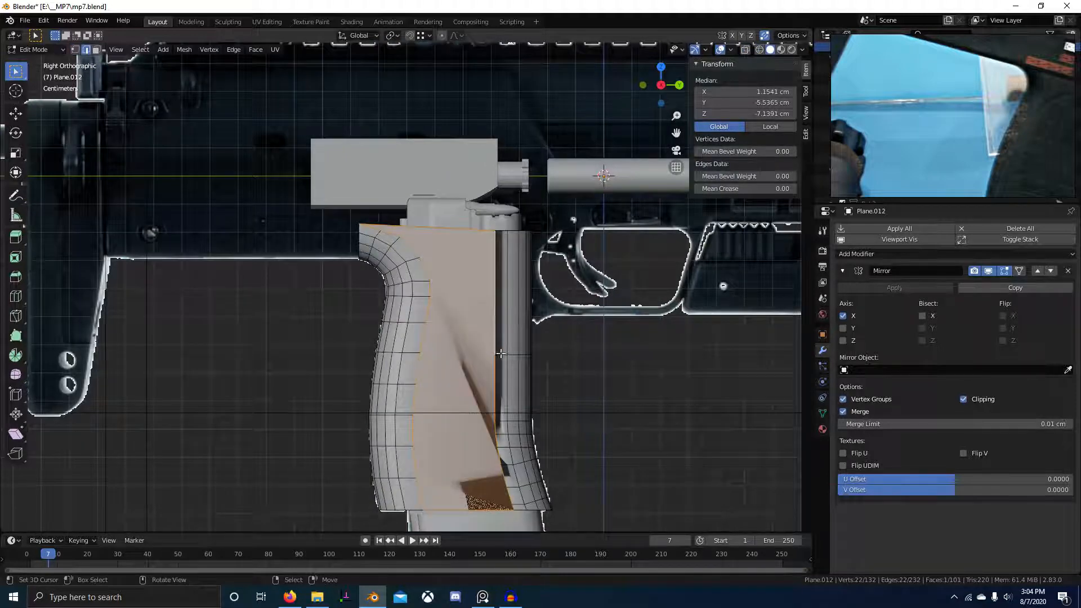
- Select the whole strip mesh and recalculate its normals to the outside
scroll(500, 353, "down", 2)
key("a")
middle_click_drag(494, 411, 443, 374, "shift")
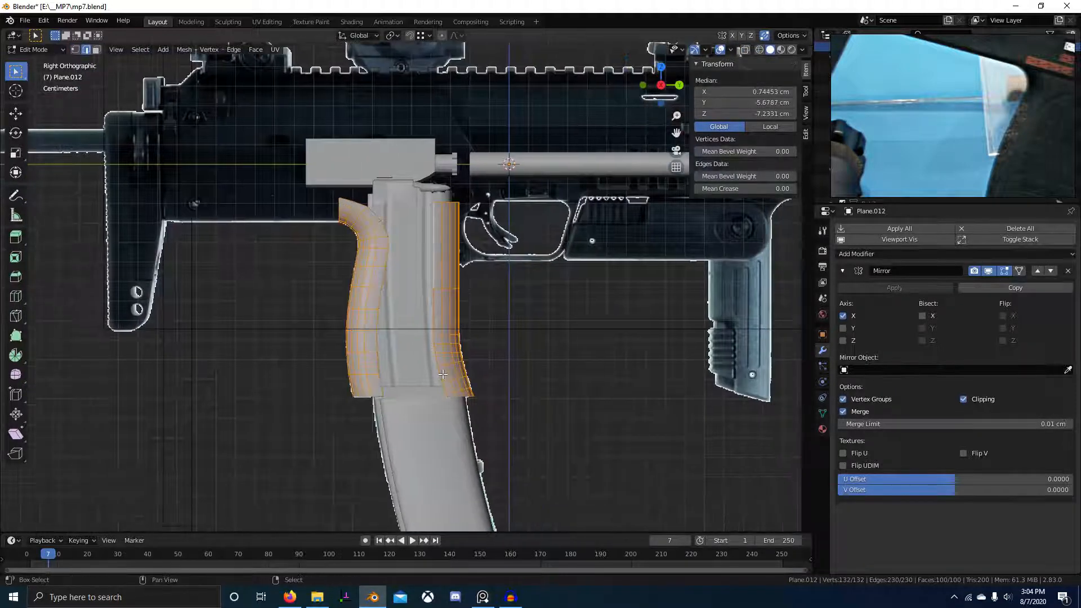
scroll(445, 425, "up", 3)
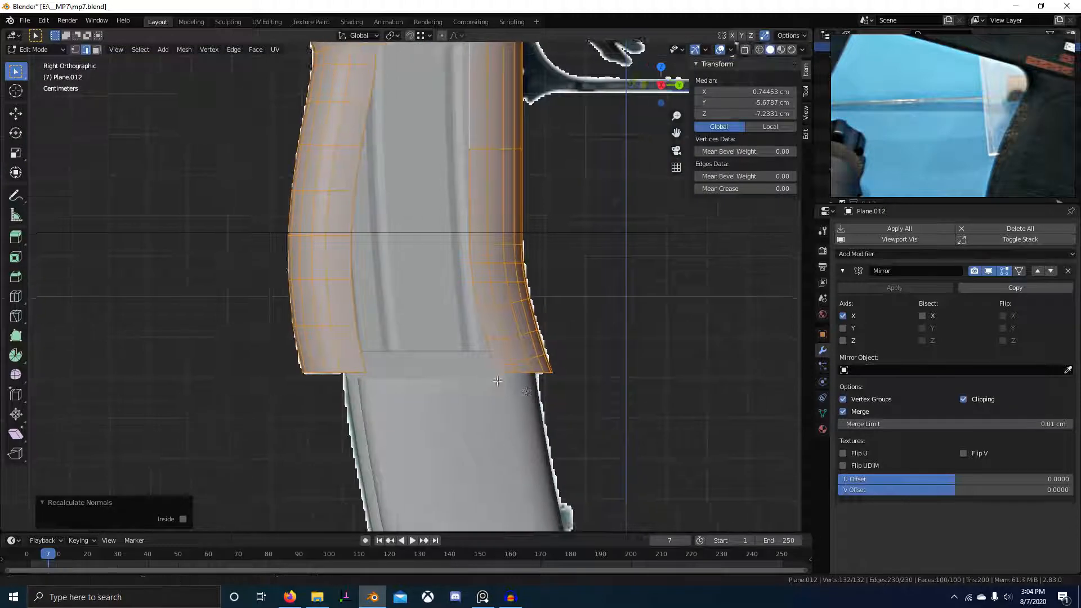
- Fill the side gap between the grip's rear and front strips with faces, row by row from the lower end upwards
scroll(464, 369, "up", 2)
left_click(450, 374)
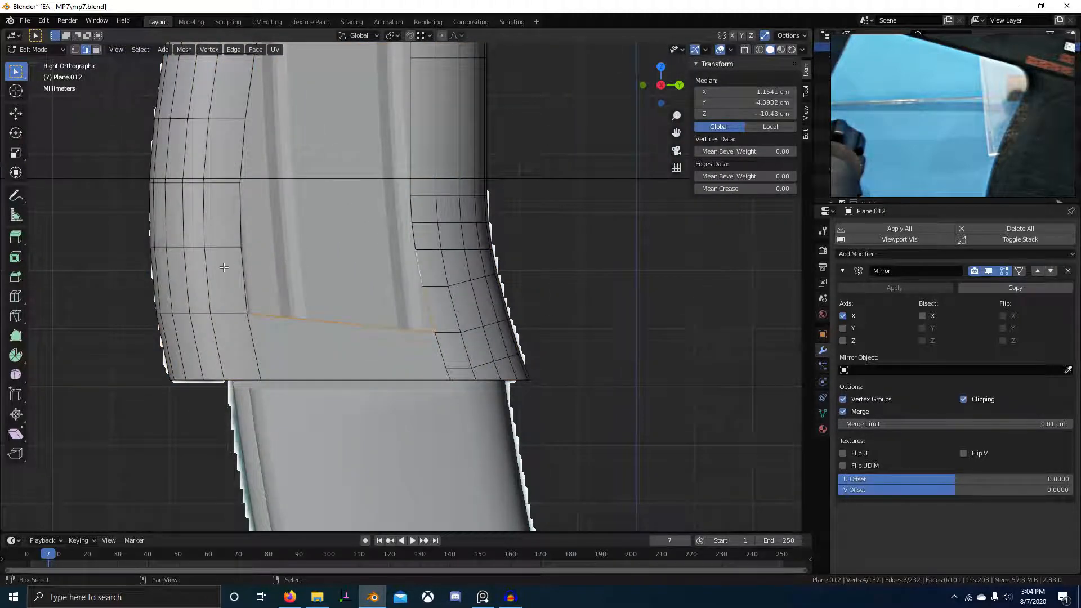
middle_click_drag(479, 289, 494, 381, "shift")
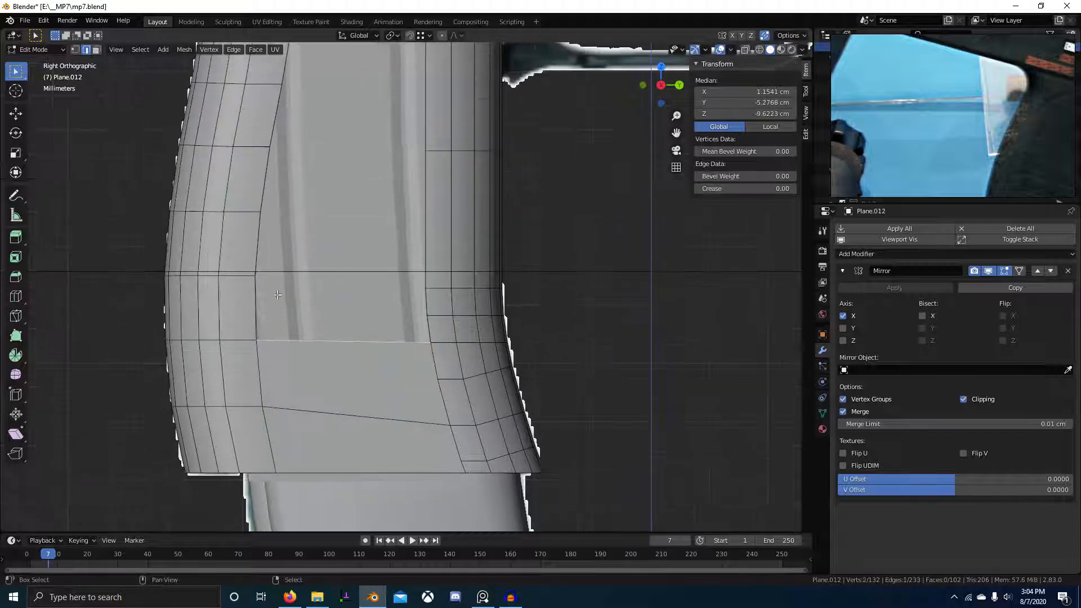
left_click(373, 280, "alt")
scroll(383, 287, "down", 2)
key("f")
middle_click_drag(387, 211, 488, 378, "shift")
scroll(419, 379, "down", 1)
key("a")
key("Tab")
- Add a level 2 Subdivision modifier to the grip
scroll(488, 378, "up", 2)
middle_click_drag(428, 436, 477, 431)
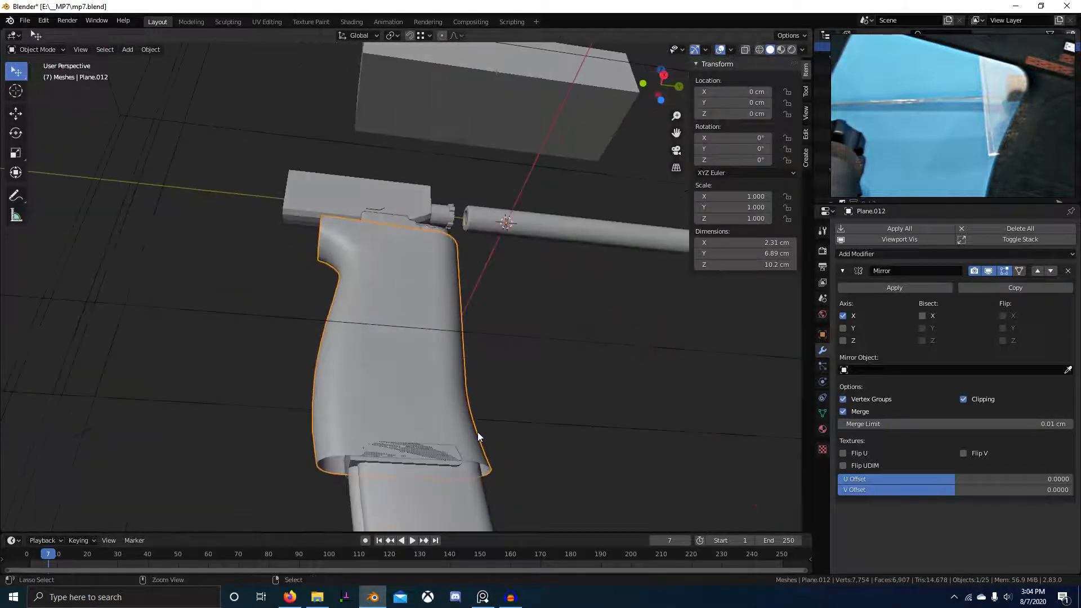
key("ctrl+2")
middle_click_drag(373, 414, 411, 466)
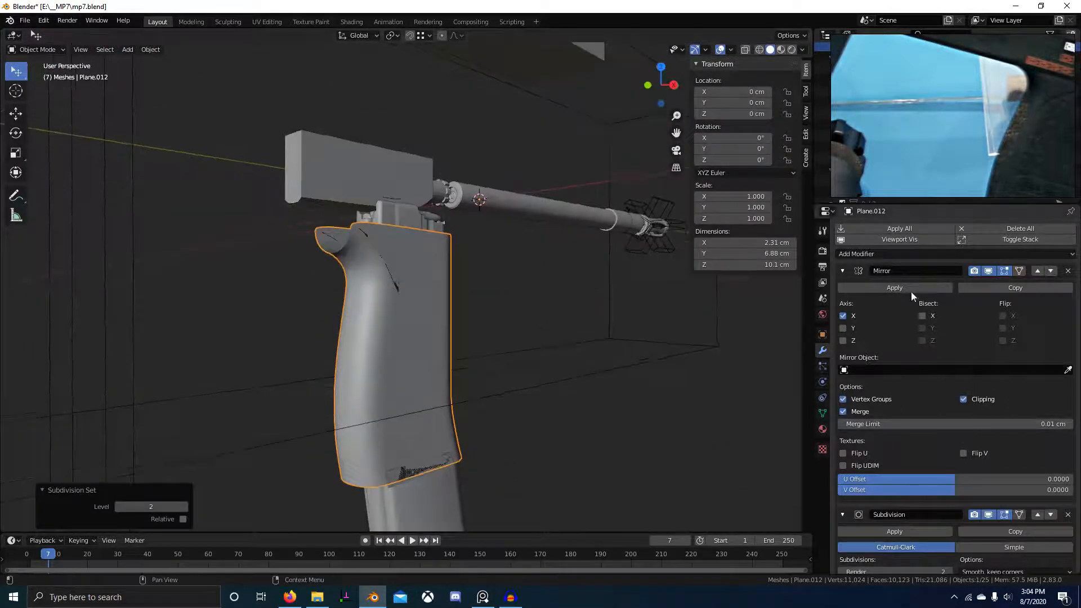
- Add a Triangulate modifier to the grip, place it above the Subdivision modifier and set its minimum vertices to 5
left_click(842, 271)
left_click(917, 254)
left_click(985, 326)
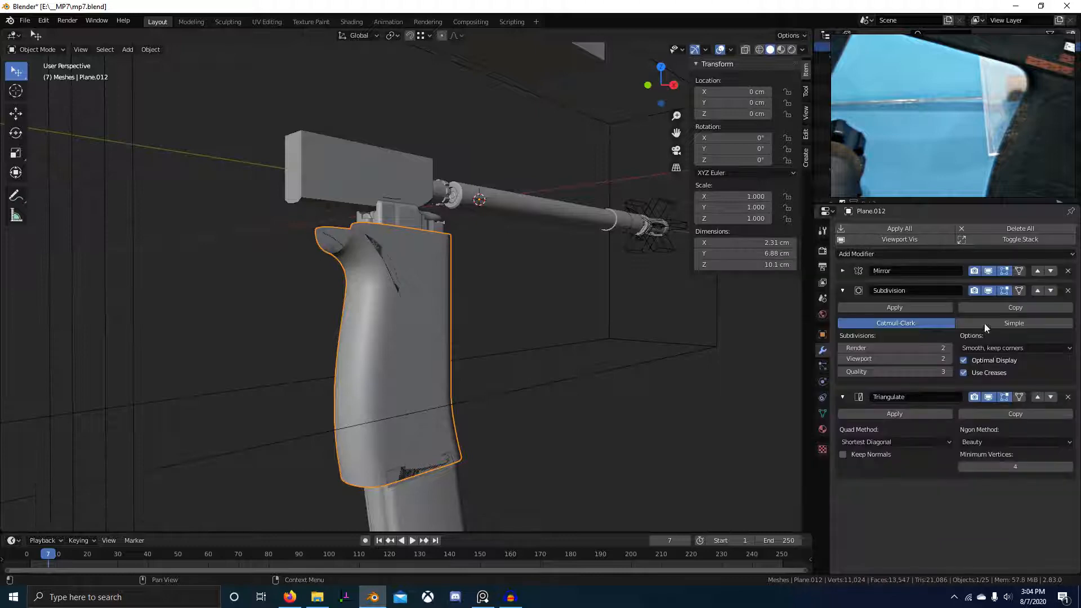
left_click(1037, 397)
left_click(1068, 360)
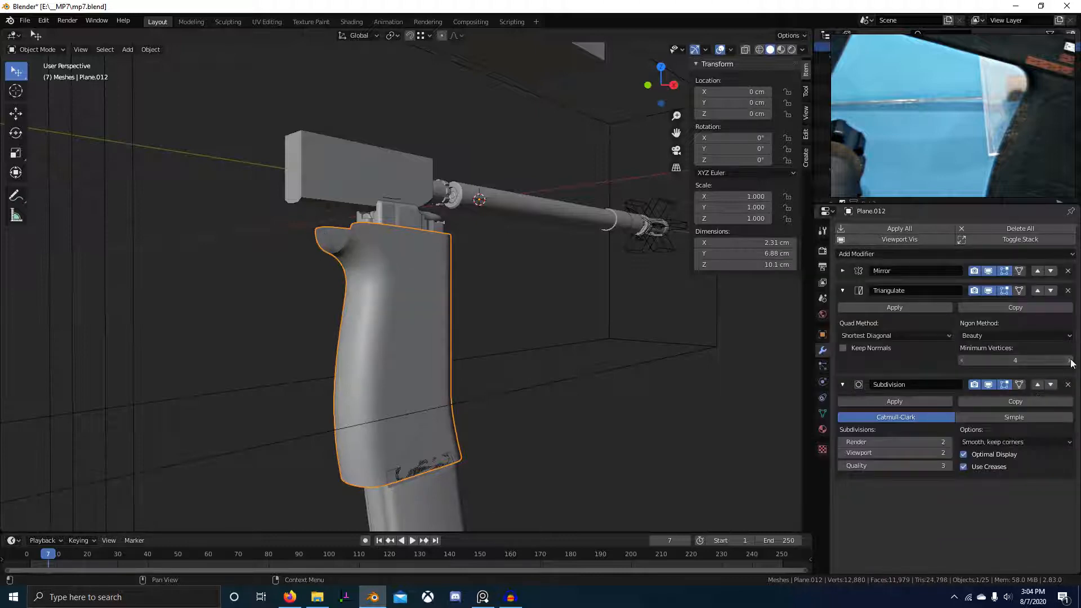
- Inspect the smoothed grip in isolation and together with the magazine
key("KP_Divide")
middle_click_drag(505, 380, 532, 322)
key("KP_Divide")
right_click(485, 269)
right_click(471, 295)
scroll(953, 150, "down", 5)
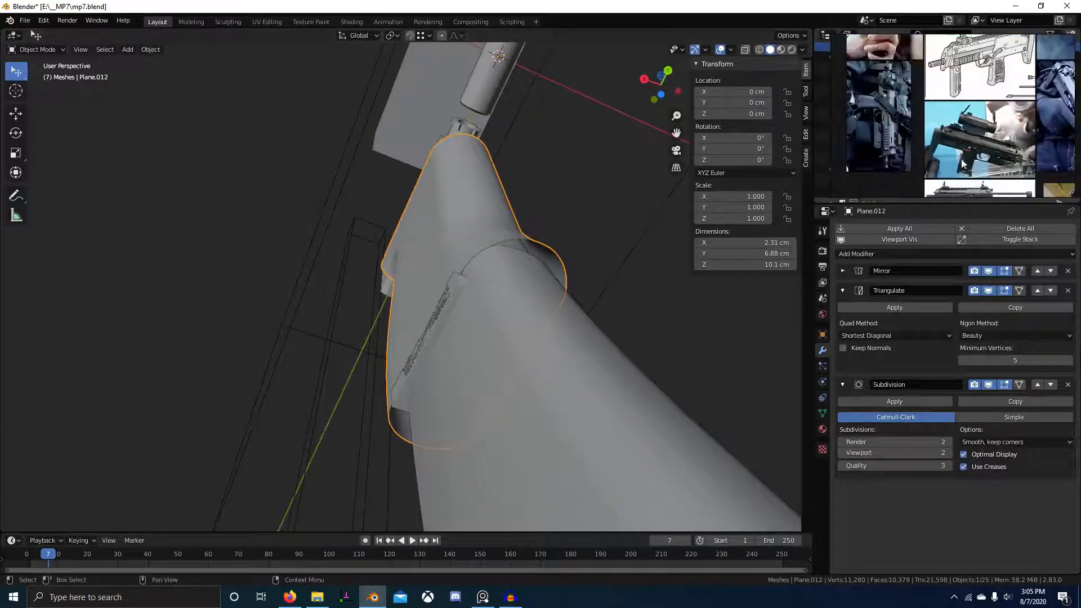
- Switch to the full-screen PureRef board and examine the pistol grip in the "How an HK MP7 works" image
middle_click_drag(956, 65, 1002, 159)
scroll(1004, 163, "down", 2)
left_click(511, 598)
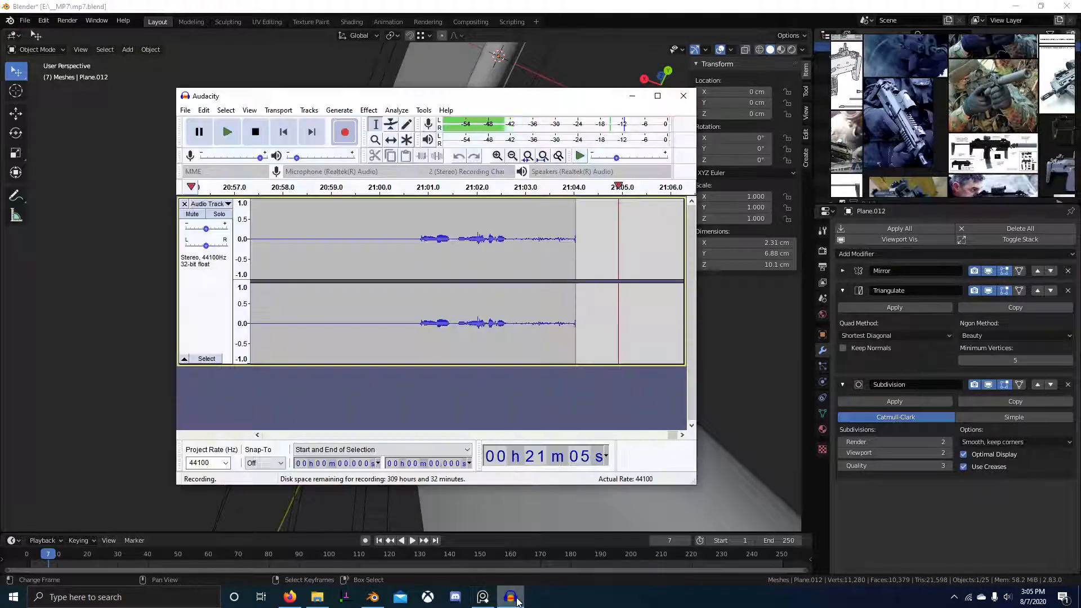
scroll(1013, 141, "down", 2)
middle_click_drag(1013, 140, 949, 134)
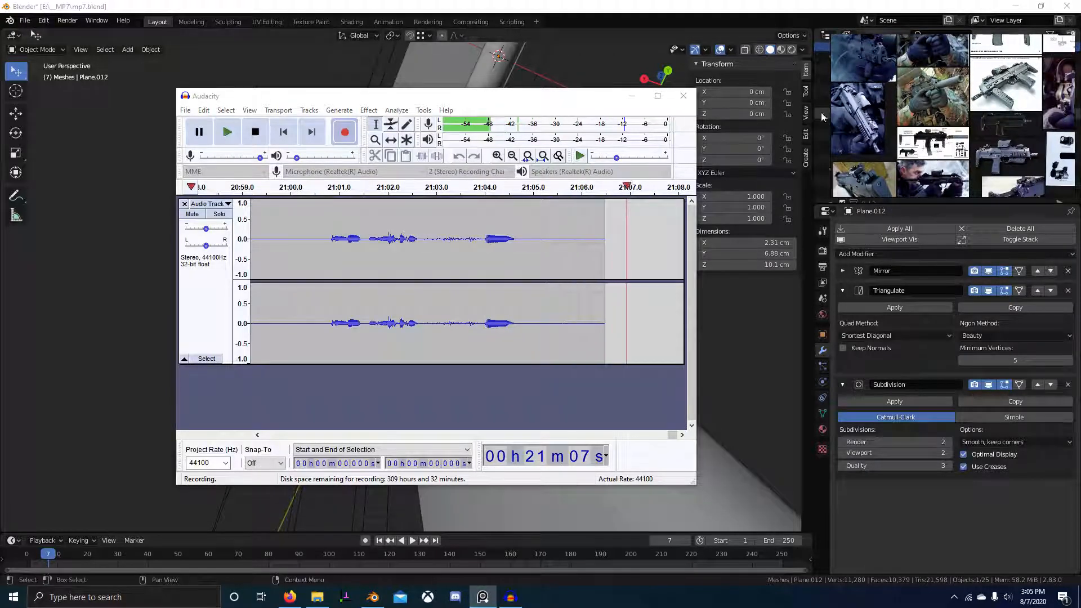
left_click(622, 11)
middle_click_drag(1013, 168, 973, 111)
key("ctrl+f")
middle_click_drag(337, 337, 583, 277)
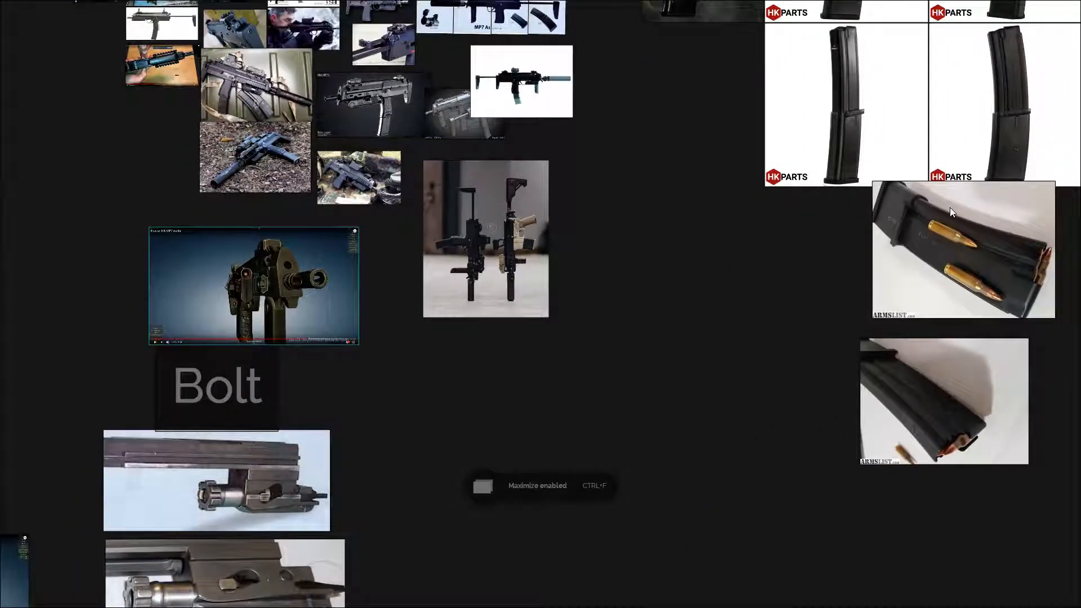
scroll(518, 260, "up", 6)
scroll(495, 339, "down", 4)
middle_click_drag(495, 339, 706, 362)
scroll(481, 417, "up", 1)
scroll(480, 417, "up", 6)
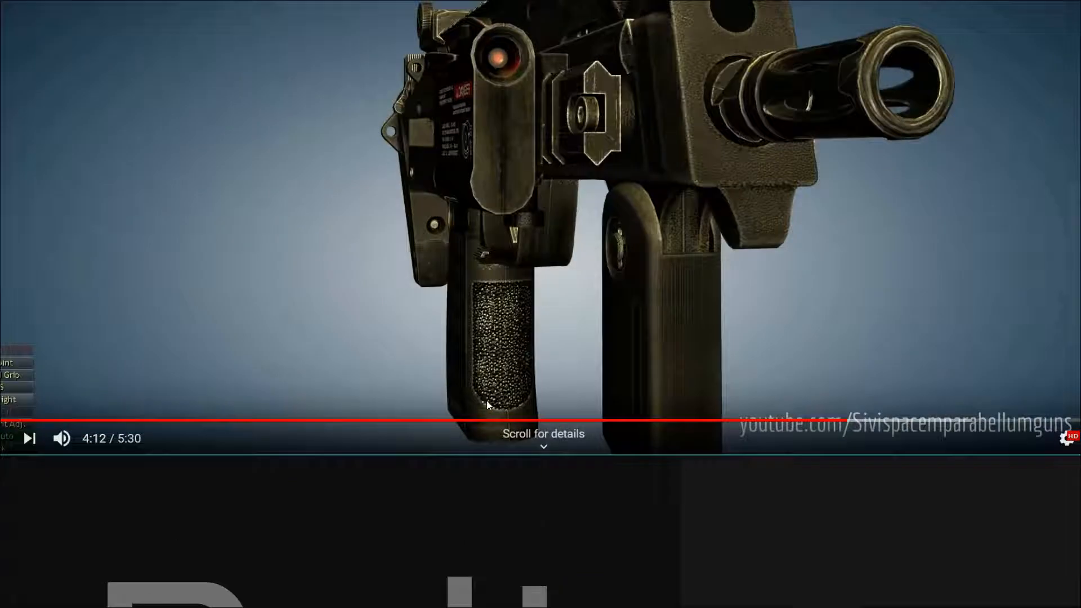
middle_click_drag(450, 434, 506, 391)
scroll(524, 382, "down", 6)
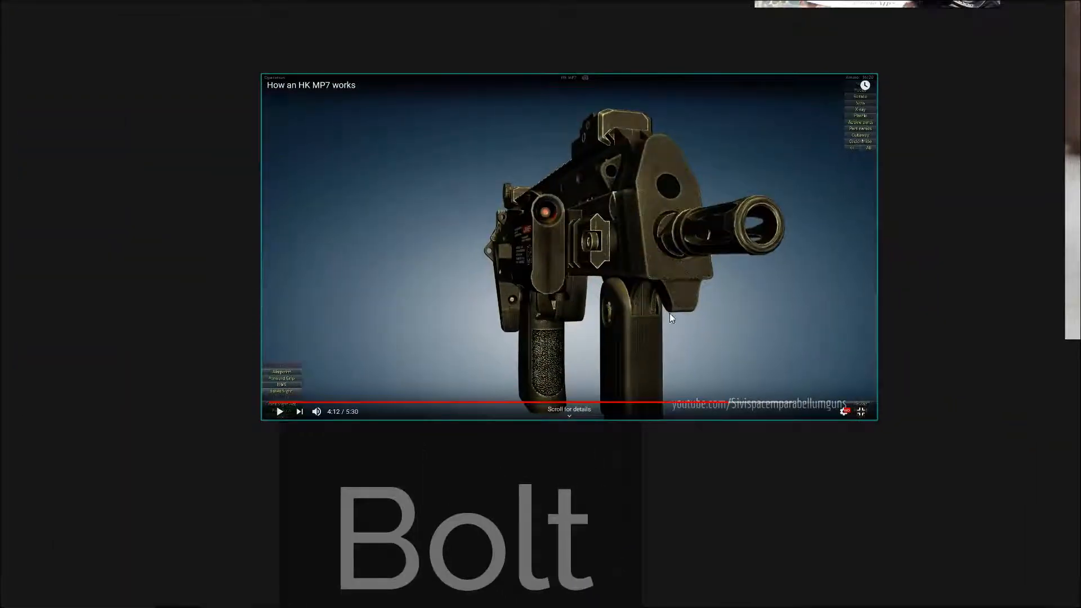
- Examine where the magazine enters the grip in the reference photo of the MP7 lying on the forest floor
middle_click_drag(564, 337, 550, 352)
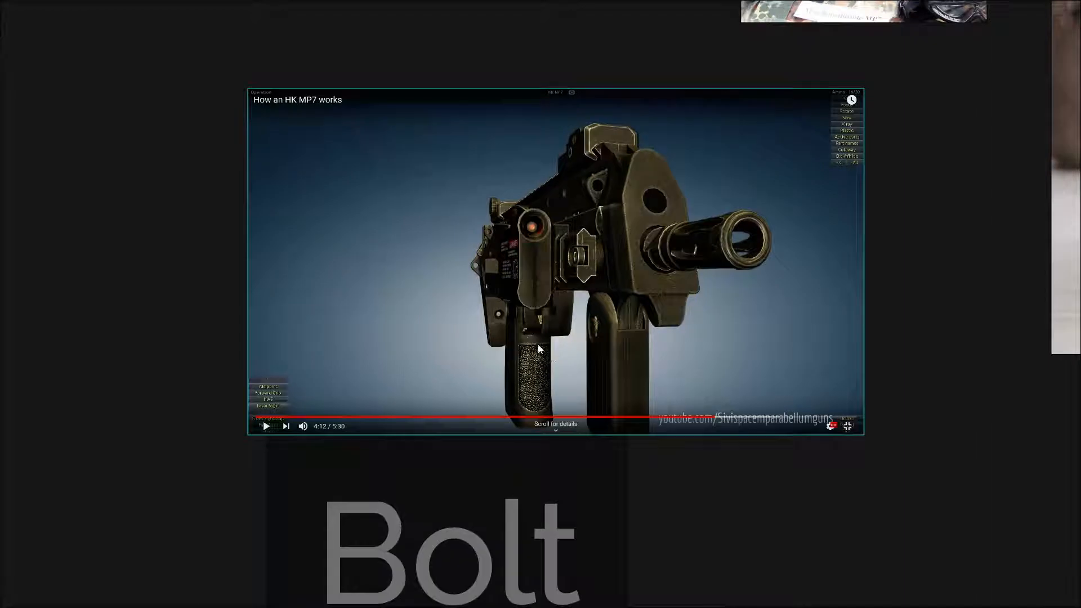
scroll(536, 309, "down", 2)
scroll(566, 144, "up", 3)
middle_click_drag(570, 137, 563, 292)
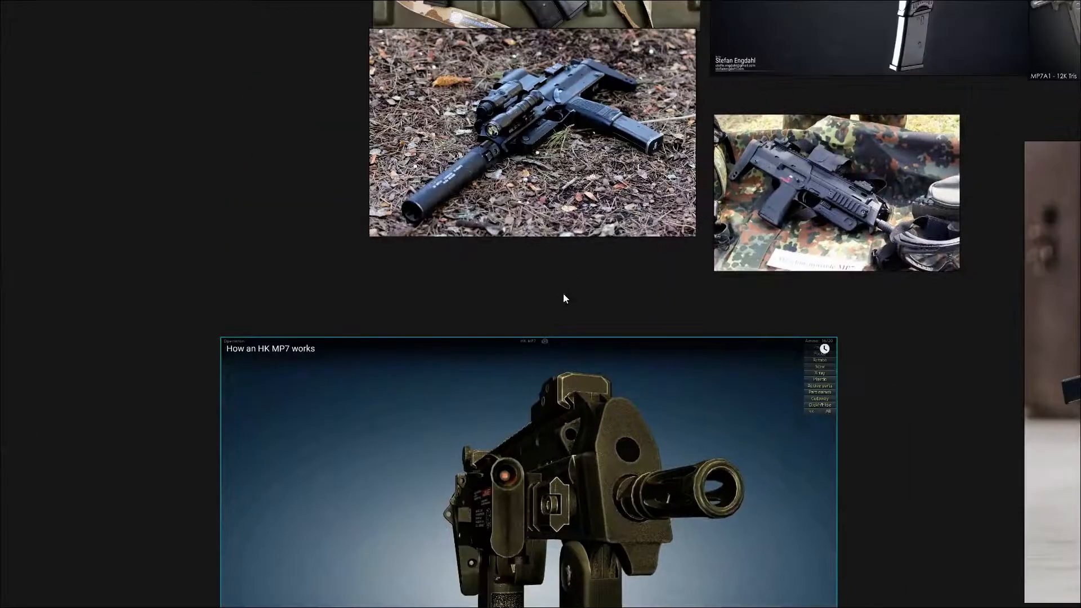
middle_click_drag(598, 213, 593, 297)
scroll(597, 214, "up", 5)
middle_click_drag(639, 198, 635, 233)
scroll(635, 233, "up", 3)
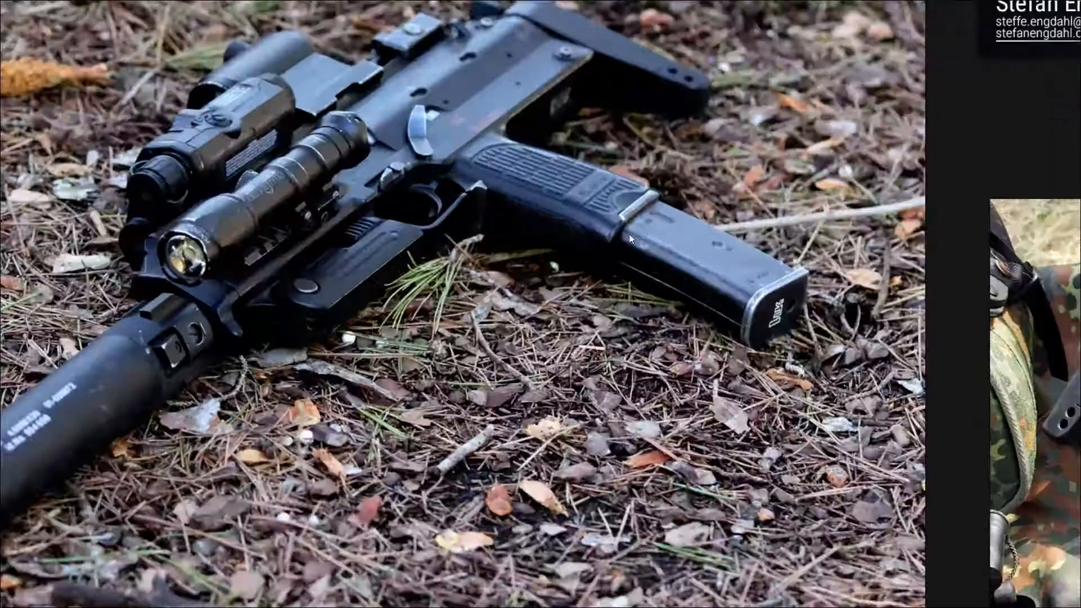
scroll(666, 248, "up", 2)
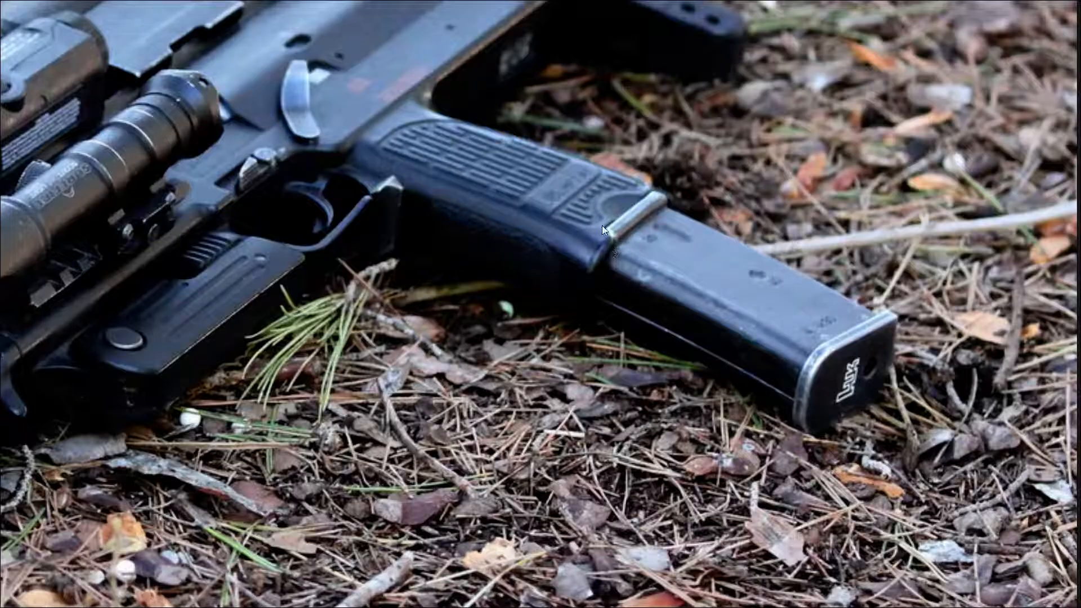
key("alt+Tab")
scroll(470, 340, "up", 3)
key("alt+Tab")
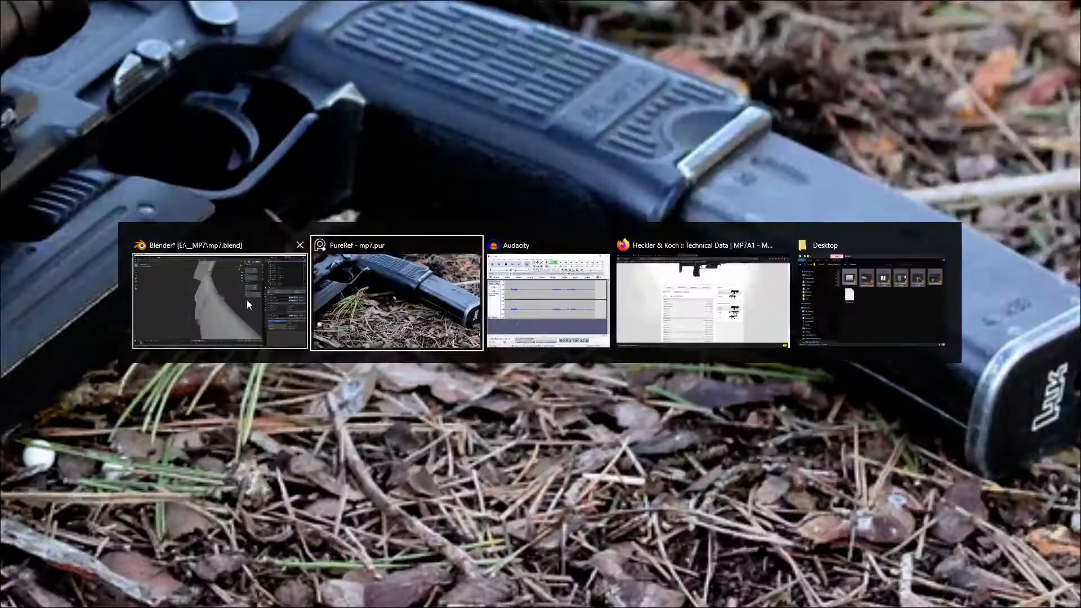
- Return to Blender and frame the small reference view on the collar between the grip and the magazine
key("alt+Tab")
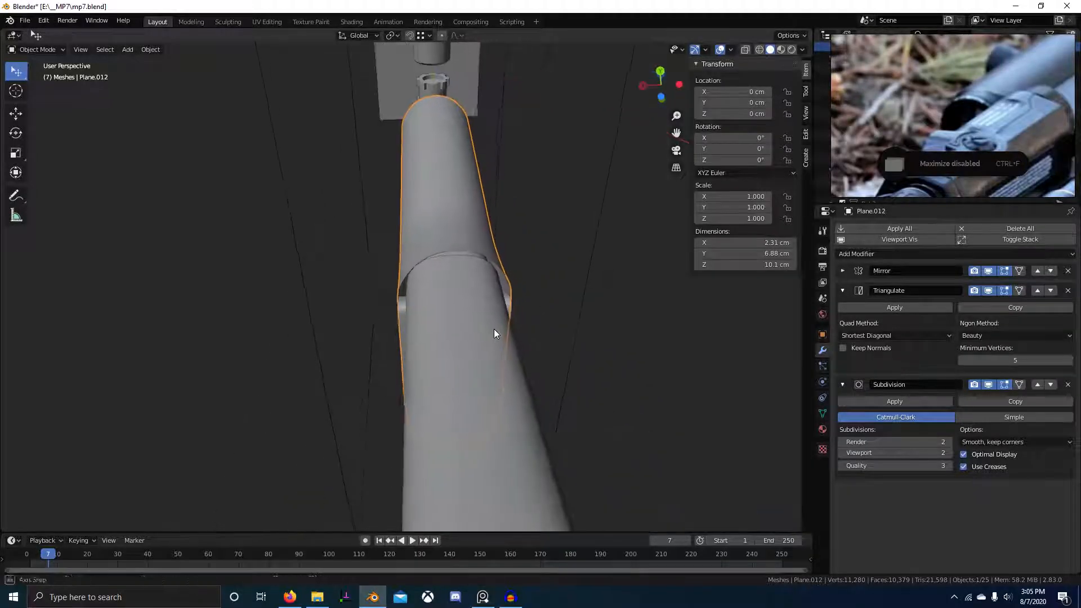
middle_click_drag(475, 319, 604, 333)
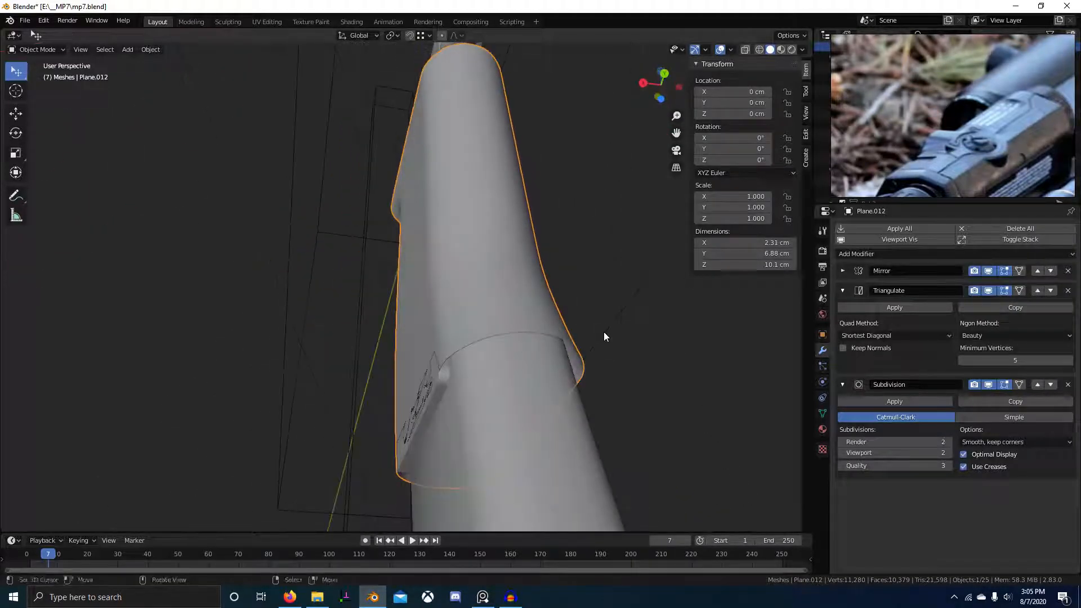
left_click(938, 67)
scroll(939, 67, "down", 5)
scroll(1016, 124, "up", 5)
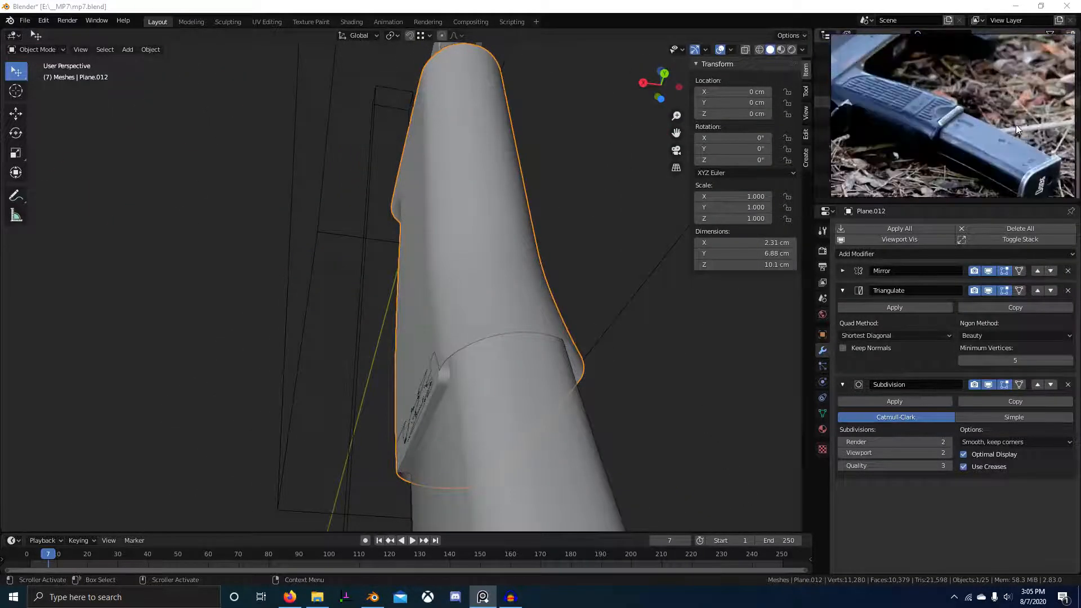
scroll(1015, 123, "up", 4)
- Widen the whole grip mesh slightly along X, outward from the centre plane, so it encloses the magazine
middle_click_drag(494, 249, 484, 249)
right_click(484, 248)
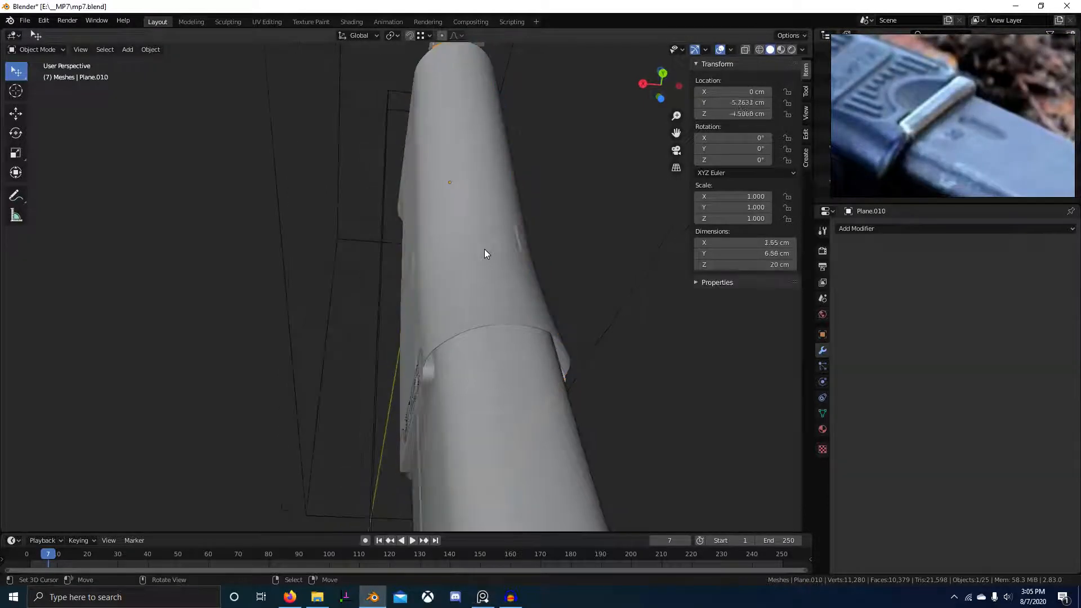
key("Tab")
key("Tab")
right_click(505, 252)
key("Tab")
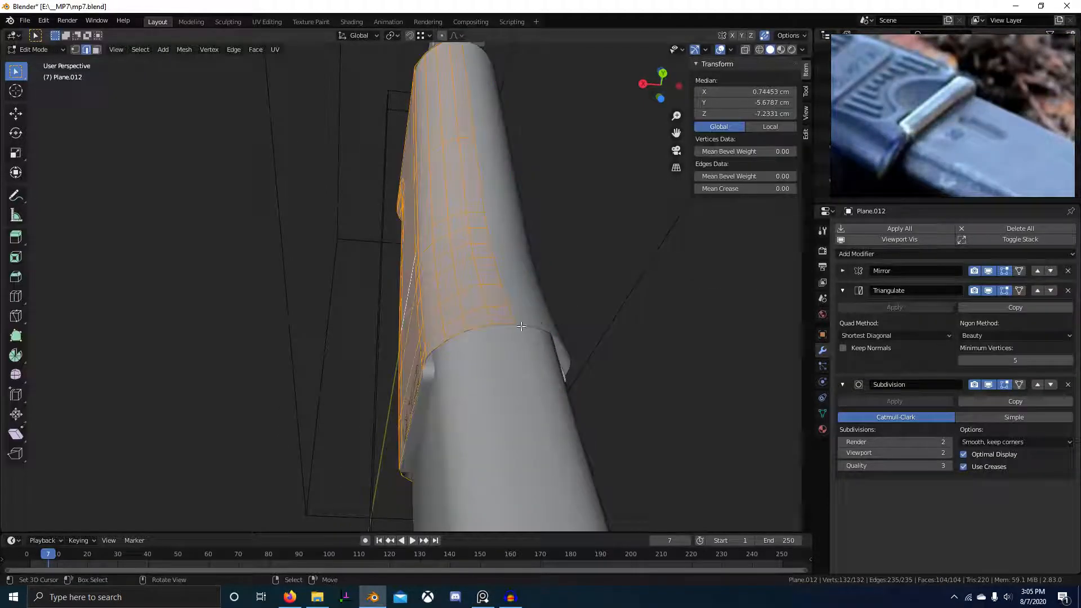
scroll(574, 338, "down", 8)
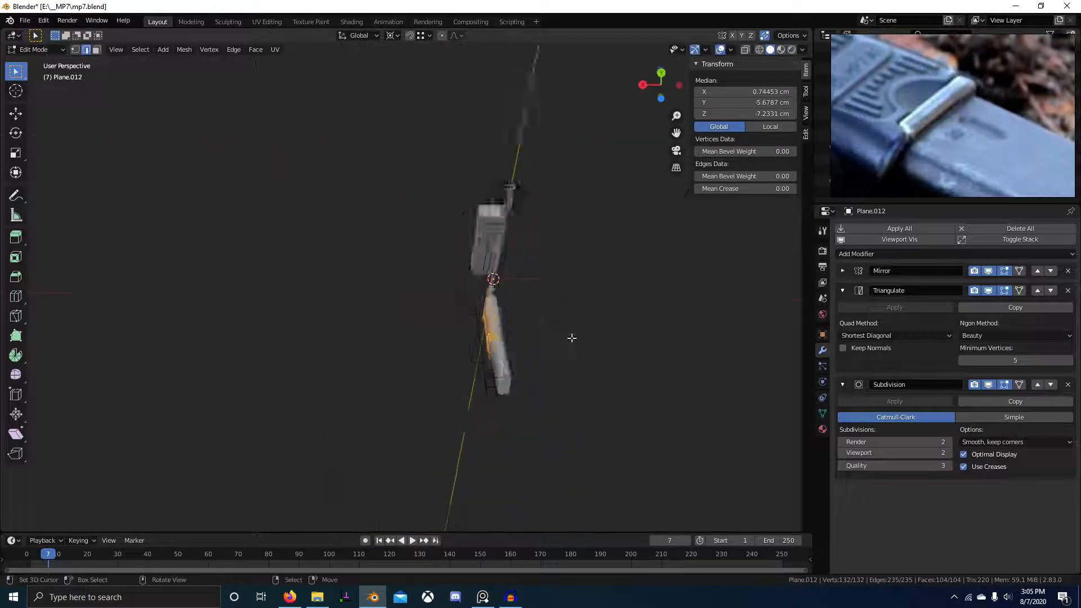
scroll(541, 341, "up", 8)
middle_click_drag(540, 340, 620, 337)
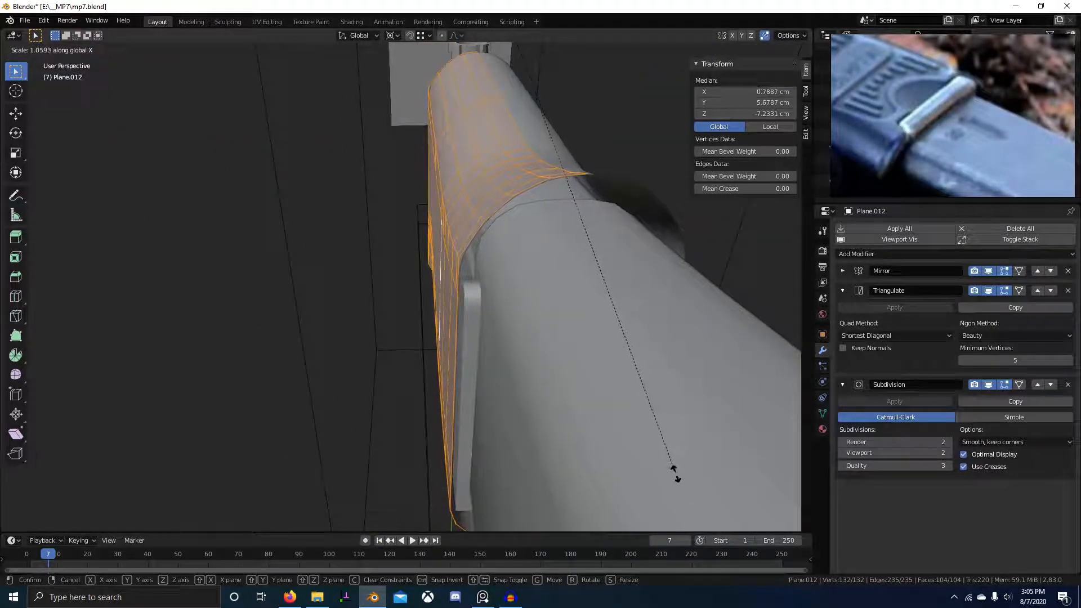
left_click(674, 472)
middle_click_drag(674, 473, 437, 317)
scroll(593, 392, "up", 6)
key("s")
key("x")
scroll(555, 398, "down", 8)
scroll(605, 454, "down", 6)
- Scale the two outer side faces of the magazine's collar to 1.070 along X
key("Tab")
scroll(437, 318, "up", 4)
left_click(437, 320)
key("Tab")
scroll(527, 295, "up", 5)
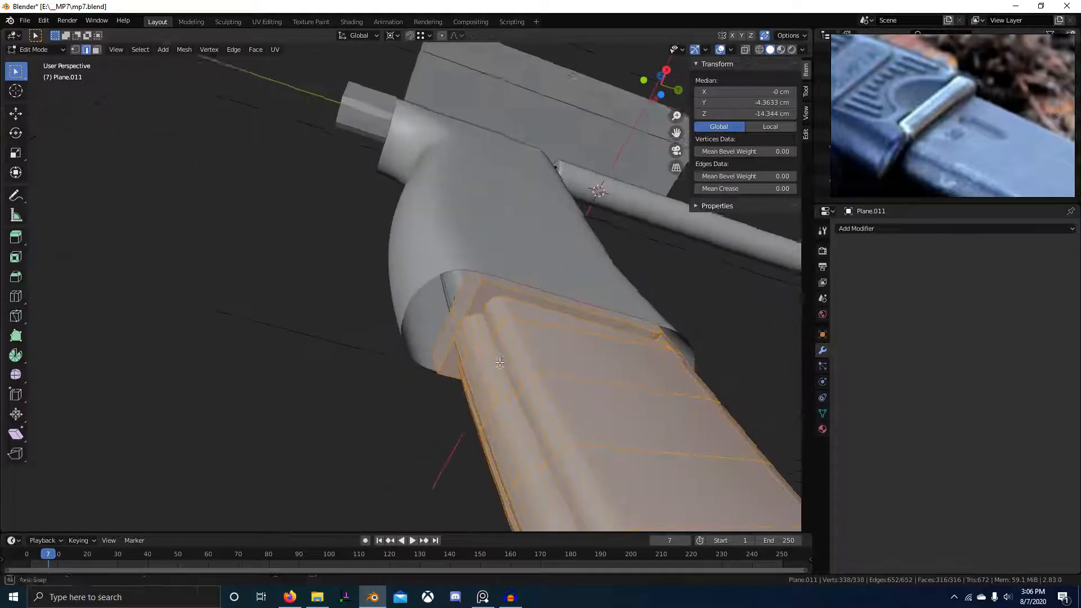
left_click(527, 294)
middle_click_drag(527, 295, 321, 361)
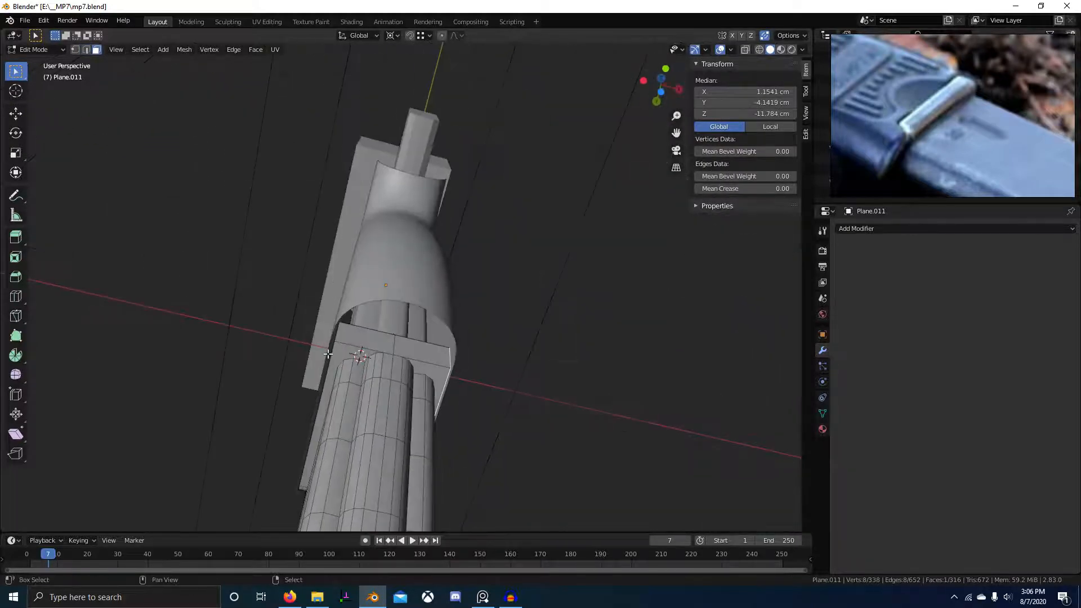
middle_click_drag(277, 316, 335, 335)
middle_click_drag(430, 380, 392, 370)
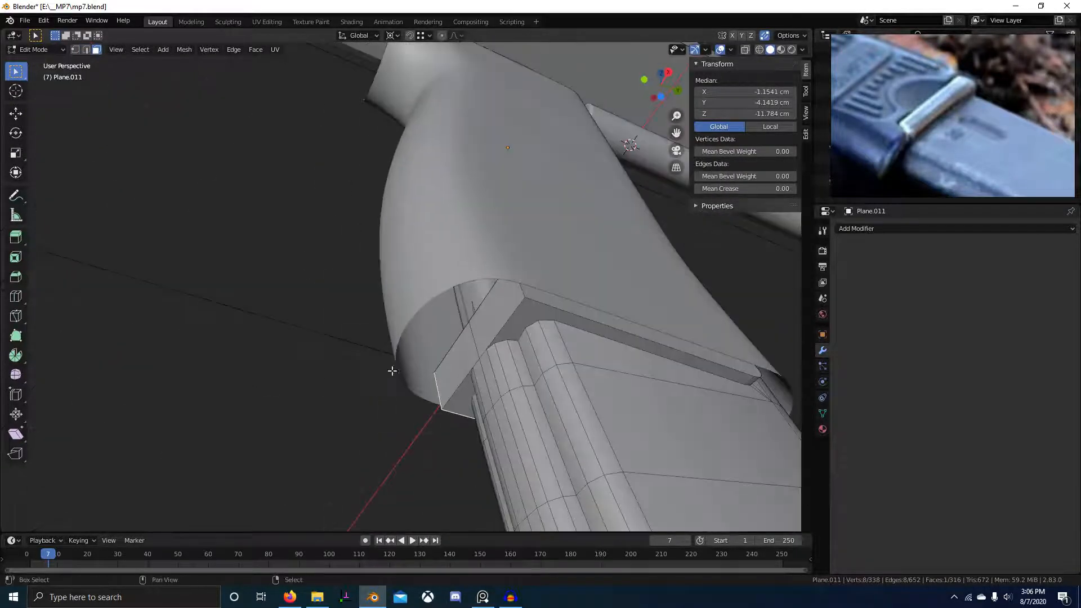
middle_click_drag(567, 297, 382, 243)
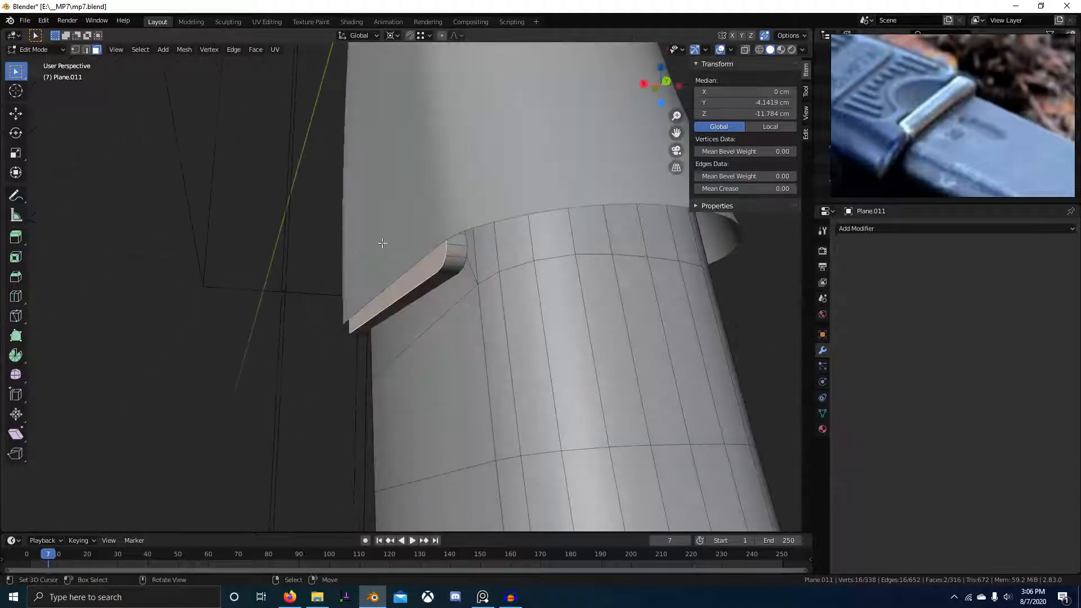
left_click(442, 237)
scroll(442, 237, "down", 5)
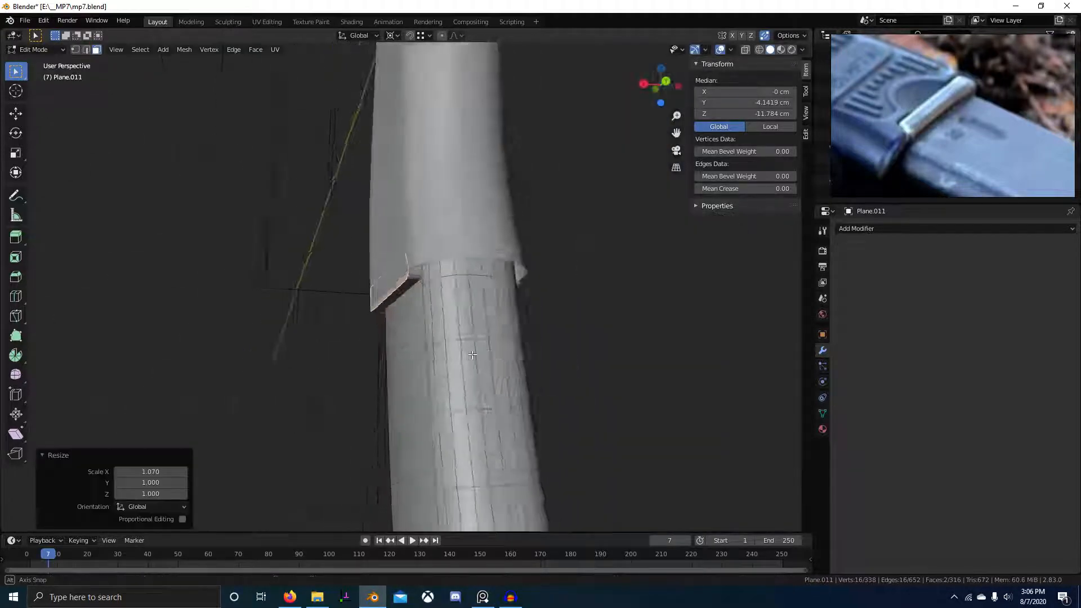
middle_click_drag(585, 315, 397, 307)
key("Tab")
scroll(456, 343, "down", 3)
- Check the collar's fit under the grip, open the grip mesh for editing and compare its lower edge with the side-view reference in wireframe
key("alt+a")
left_click(396, 307)
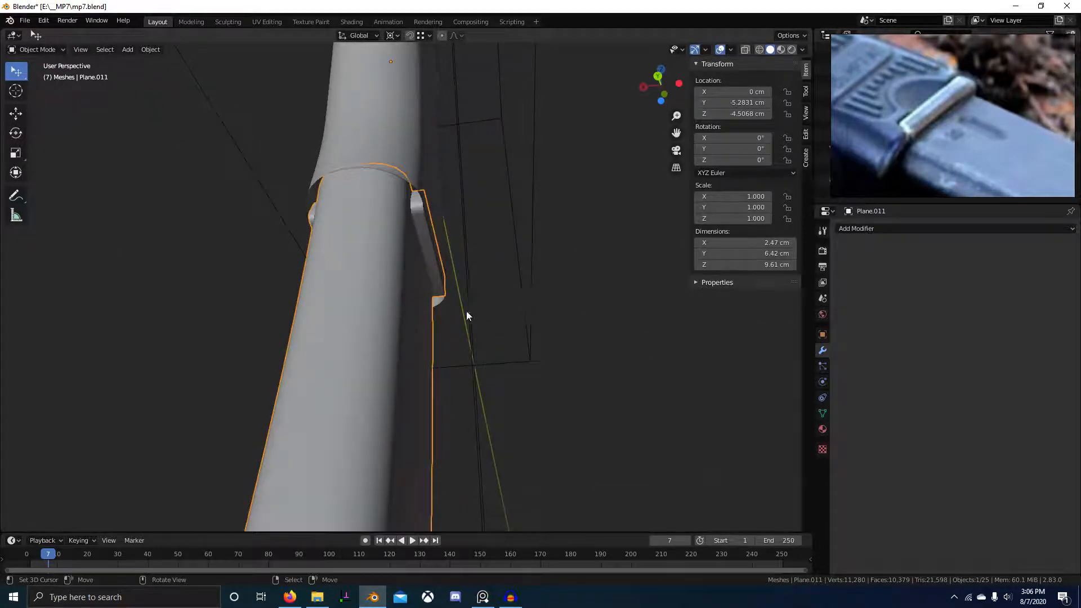
middle_click_drag(466, 310, 169, 364)
left_click(440, 313)
scroll(413, 275, "up", 1)
right_click(386, 245)
key("Tab")
key("KP_3")
mouse_move(425, 280)
middle_mouse_down("shift")
mouse_move(405, 356)
mouse_move(428, 307)
mouse_move(444, 363)
middle_mouse_up("shift")
key("shift+z")
scroll(405, 395, "up", 3)
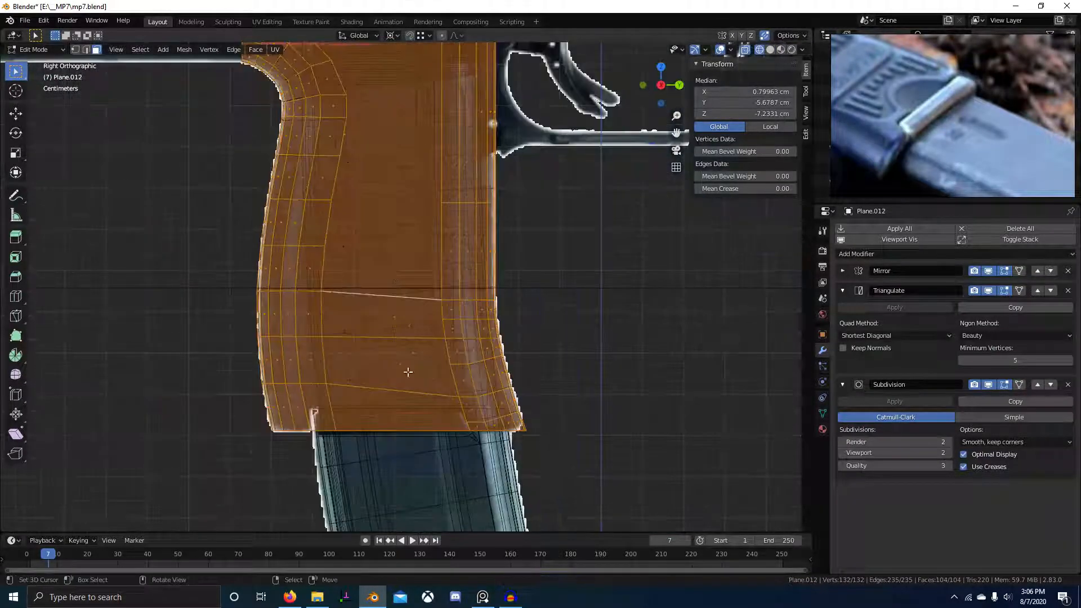
scroll(362, 369, "up", 3)
scroll(345, 340, "up", 1)
scroll(335, 355, "up", 1)
scroll(335, 354, "down", 1)
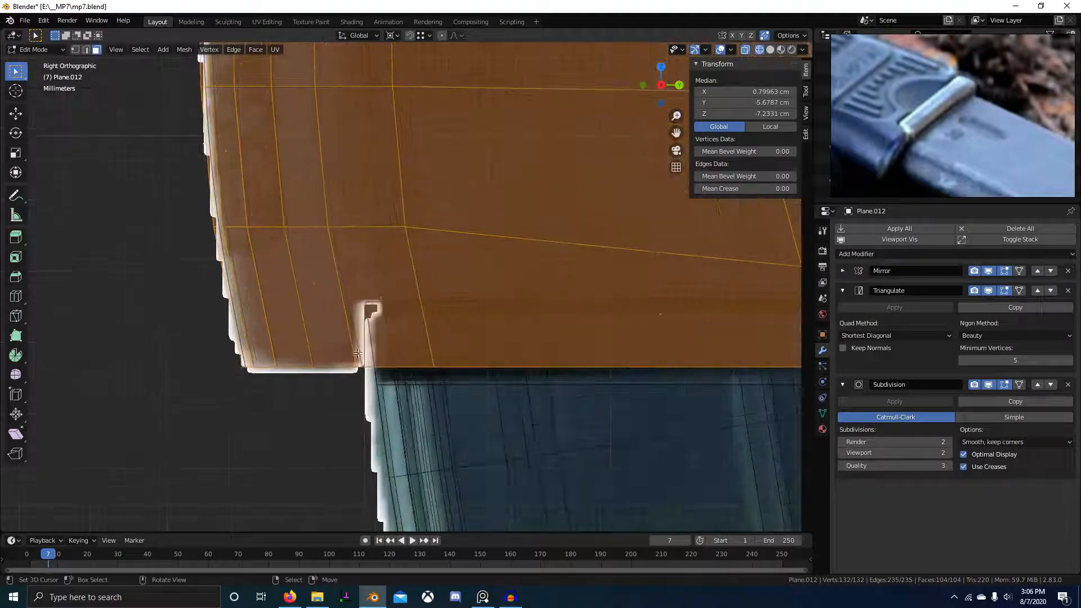
- Close the grip's open lower end with a single face and crease its boundary edges to 1.000
key("shift+z")
mouse_move(557, 359)
middle_mouse_down()
mouse_move(495, 358)
mouse_move(494, 242)
middle_mouse_up()
key("2")
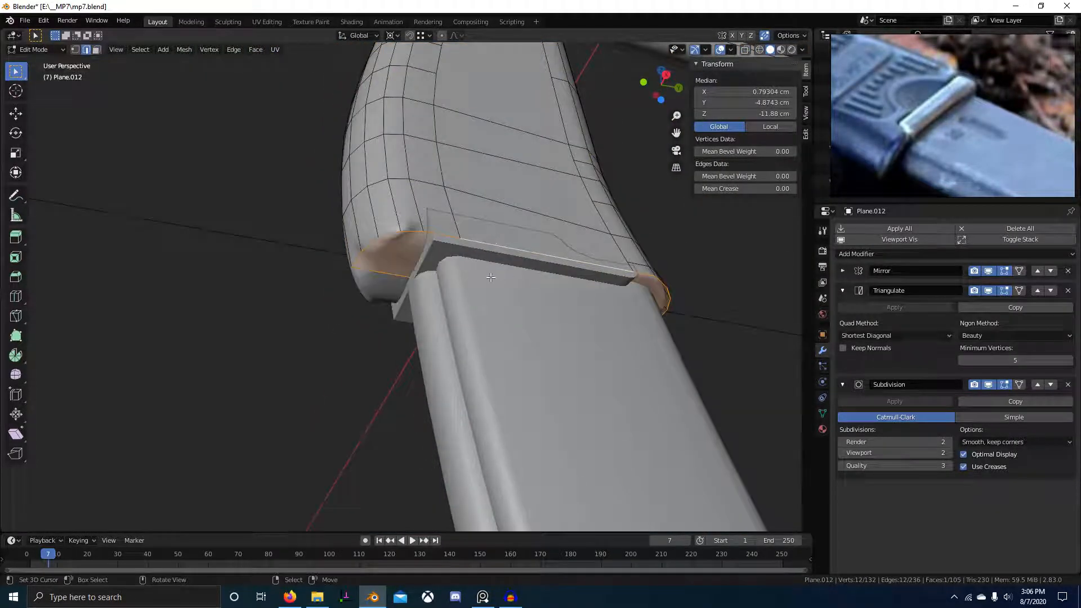
key("Escape")
key("Return")
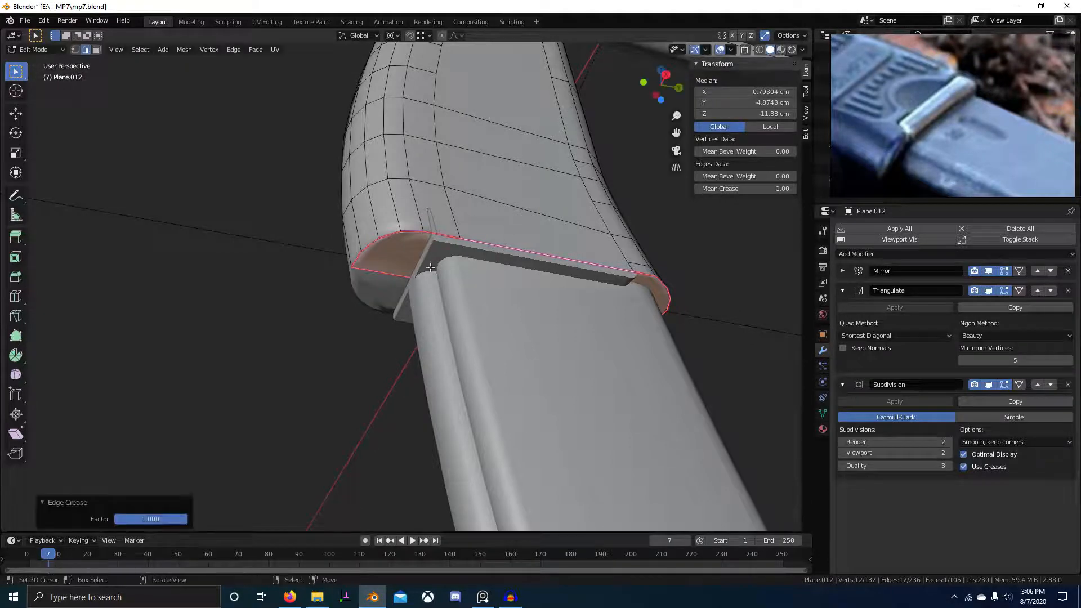
middle_click_drag(490, 276, 455, 333)
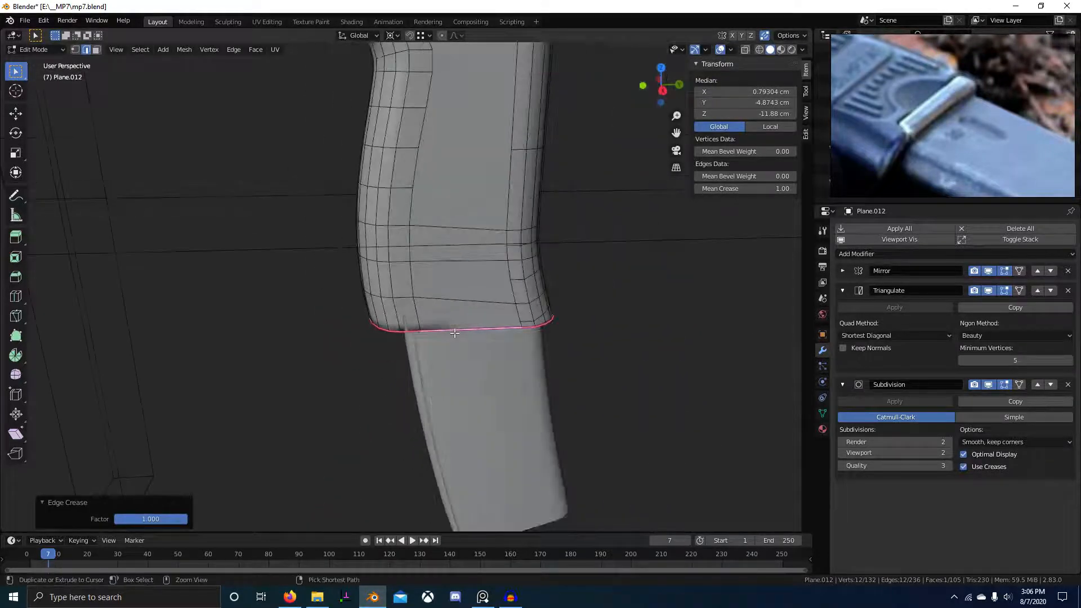
- Mark the selected boundary edges at the grip's lower end as sharp, show the mesh's normals settings and leave mesh editing
key("ctrl+e")
left_click(439, 255)
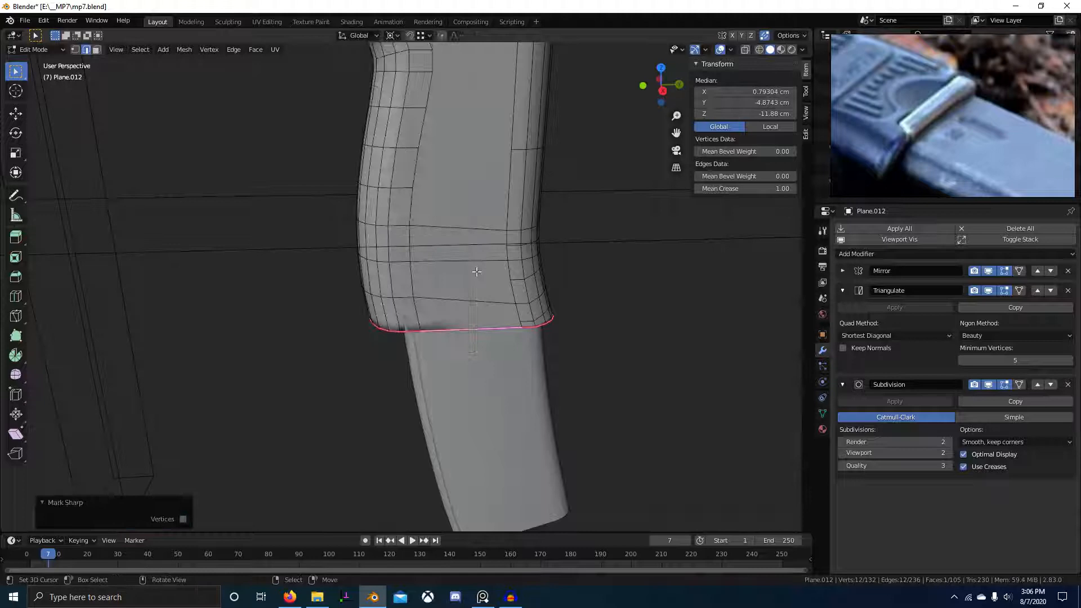
left_click(822, 413)
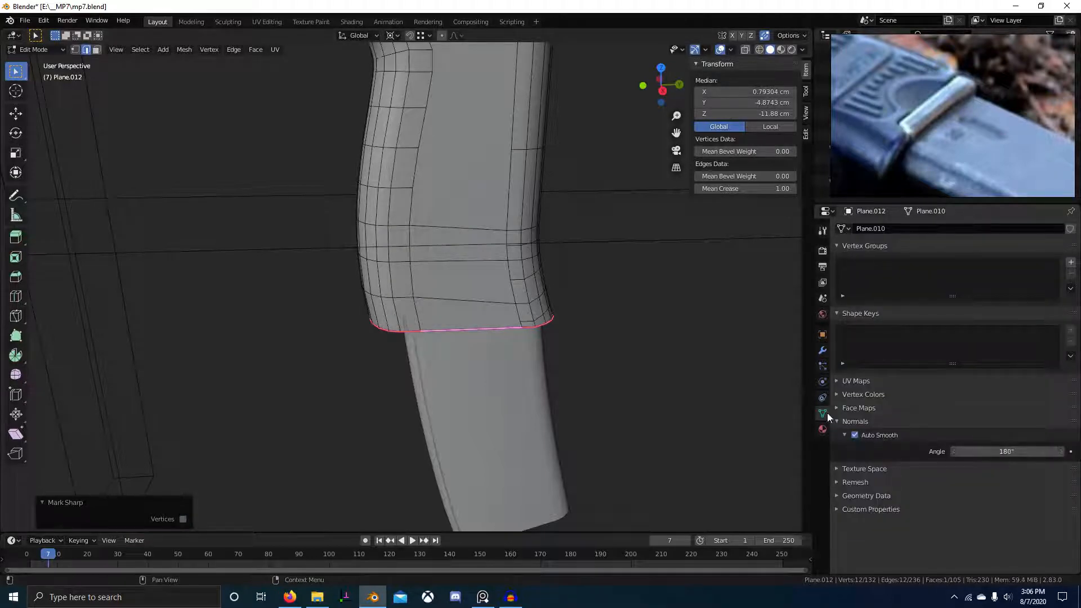
scroll(424, 256, "up", 2)
key("Tab")
middle_click_drag(473, 254, 441, 309)
scroll(530, 217, "down", 5)
- Compare the grip's lower end with the side-view reference image in X-ray from the right orthographic view
left_click(515, 295)
key("KP_3")
key("alt+z")
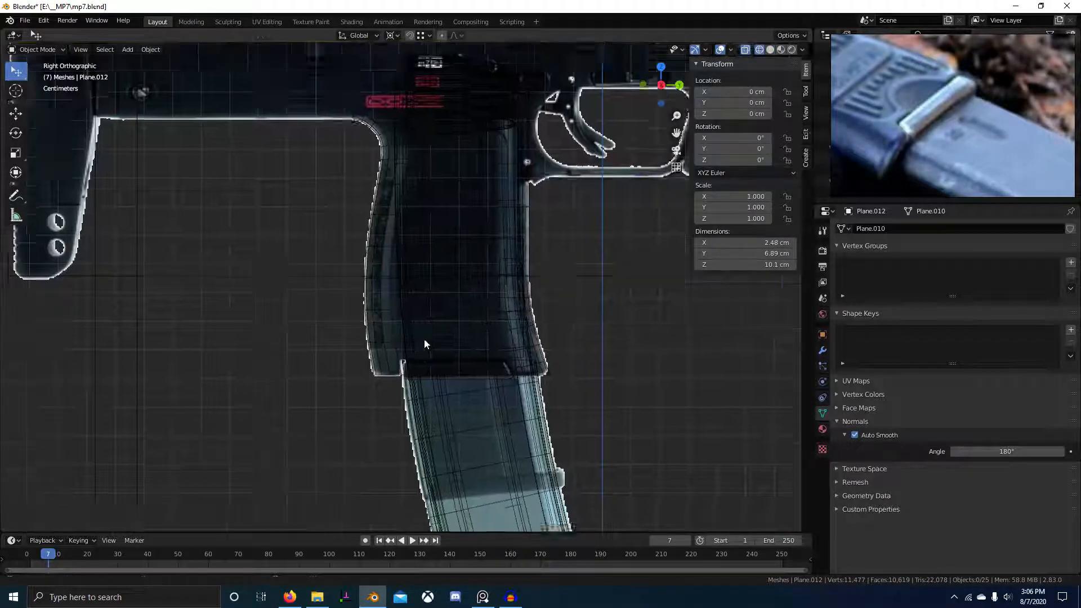
scroll(388, 393, "up", 3)
middle_click_drag(387, 394, 414, 332, "shift")
right_click(414, 331)
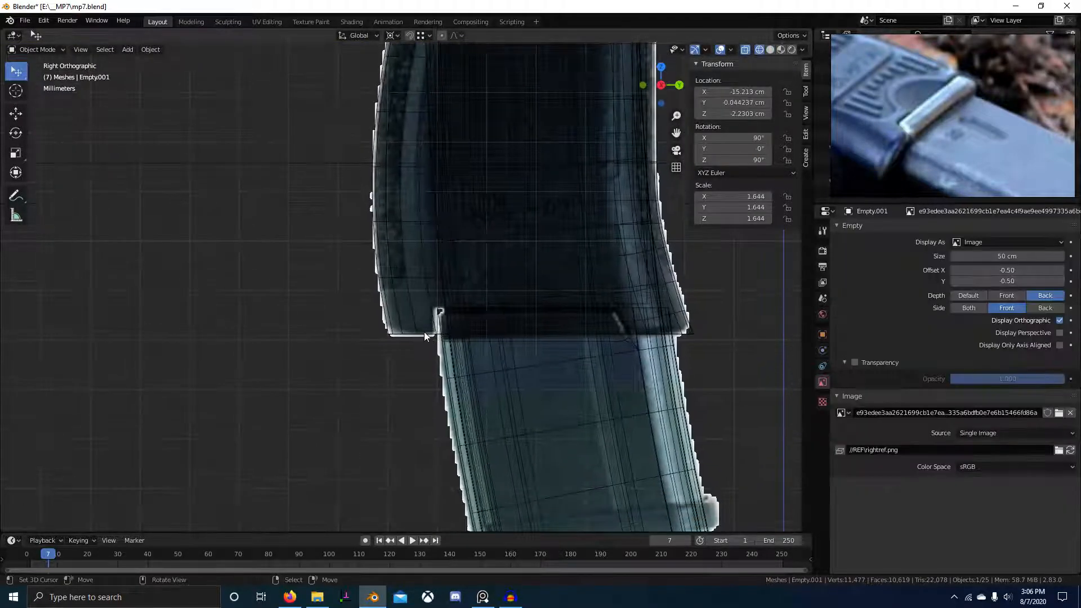
right_click(423, 332)
scroll(514, 337, "up", 3)
middle_click_drag(447, 288, 352, 374, "shift")
scroll(425, 324, "down", 1)
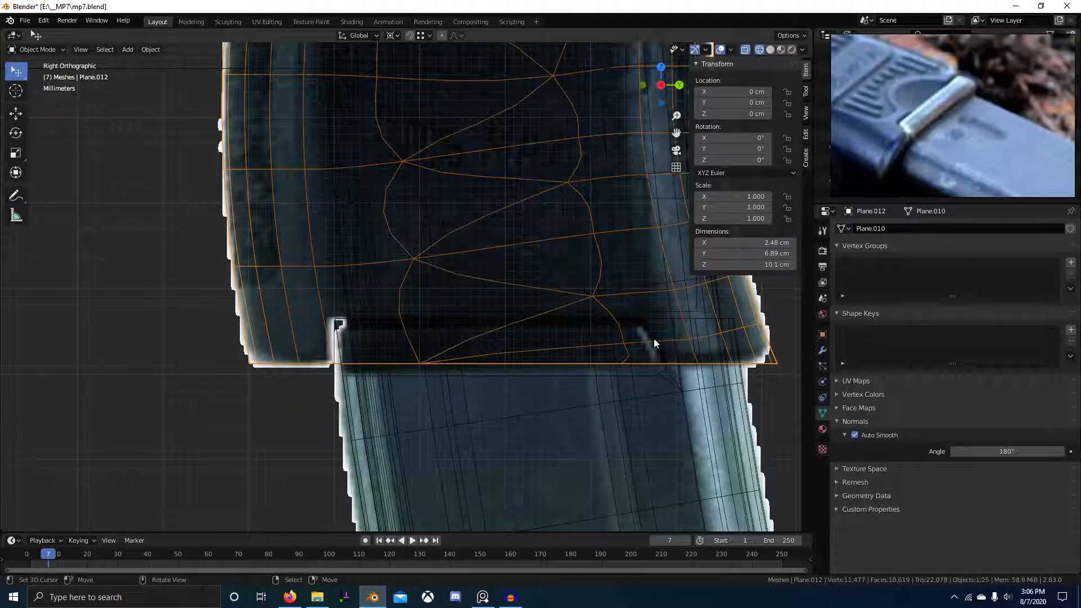
- Duplicate one outer side face of the magazine's collar in place and separate the copy into its own object
key("shift+a")
right_click(662, 349)
right_click(660, 349)
key("Tab")
scroll(661, 349, "down", 3)
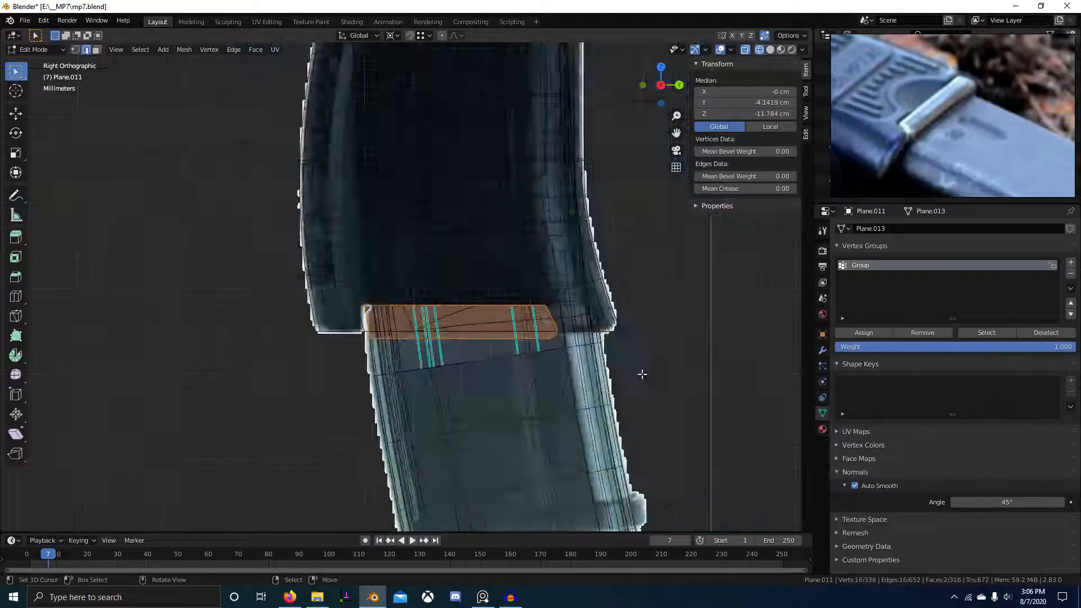
key("z")
mouse_move(641, 373)
middle_mouse_down()
mouse_move(559, 380)
mouse_move(416, 332)
middle_mouse_up()
left_click(669, 381)
scroll(619, 366, "up", 2)
key("3")
right_click(579, 352)
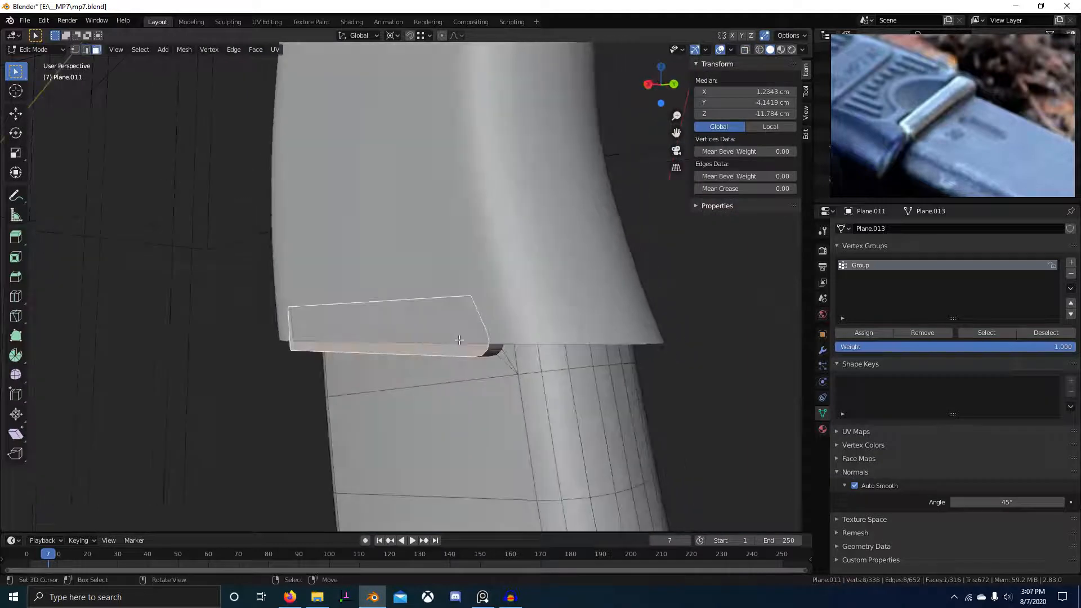
key("shift+d")
right_click(453, 351)
left_click(454, 351)
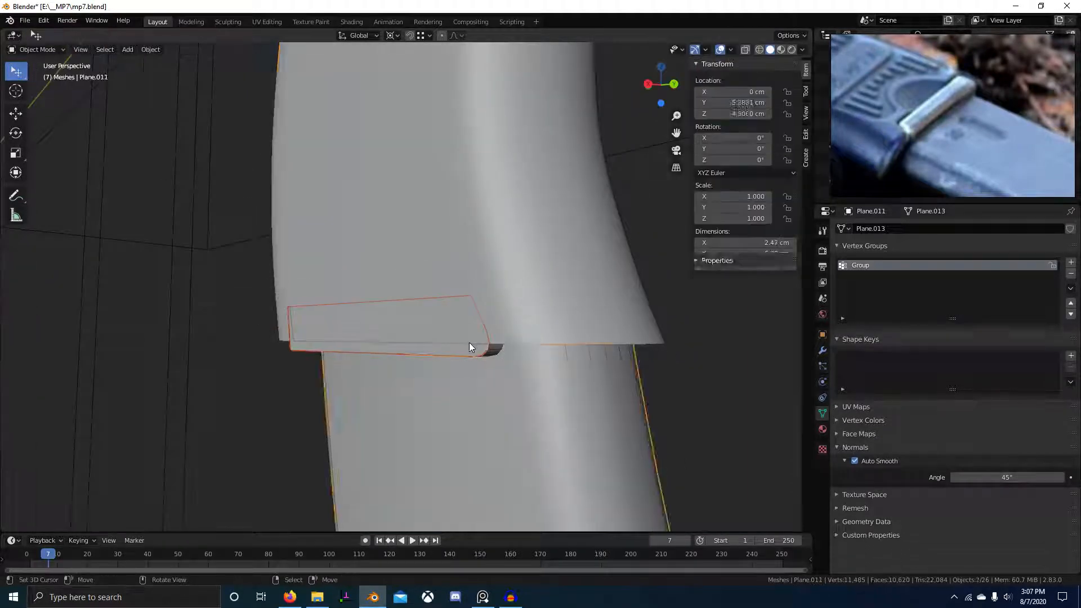
- Extrude the separated collar face outward along X into a block that extends past the grip's side
key("Tab")
right_click(469, 352)
right_click(469, 351)
key("Tab")
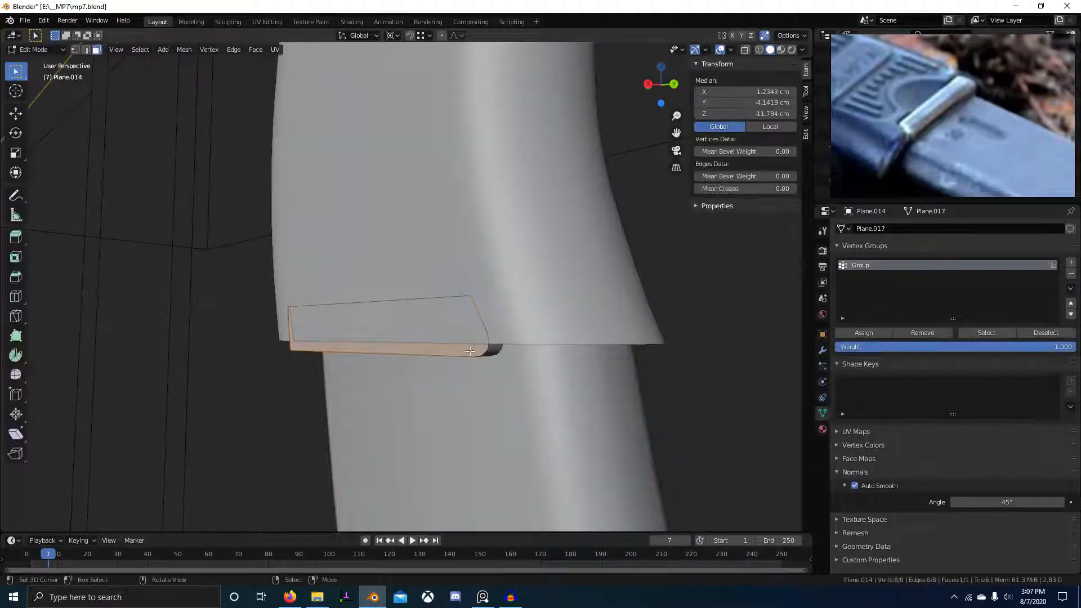
key("g")
key("x")
left_click(391, 368)
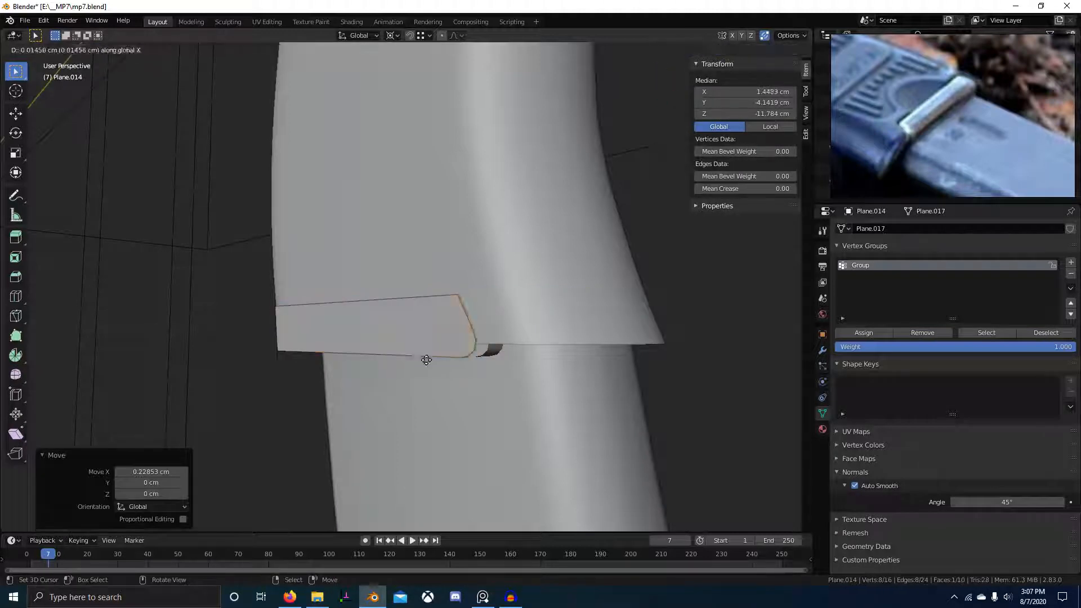
left_click(455, 360)
- Adjust the block's depth along X, select its whole mesh and leave mesh editing
scroll(649, 360, "down", 2)
middle_click_drag(664, 360, 522, 290)
key("g")
key("x")
left_click(581, 393)
key("a")
key("Tab")
- Try to subtract the block from the grip's lower end and set the grip's auto smooth angle to 30°
left_click(477, 286)
key("alt+a")
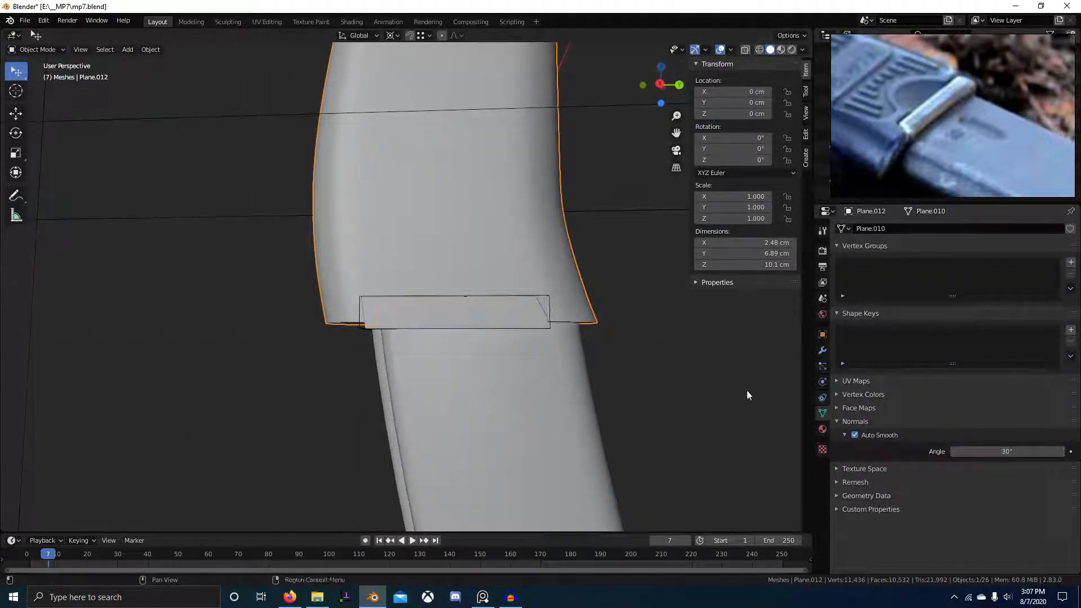
middle_click_drag(747, 395, 593, 338)
left_click(505, 293)
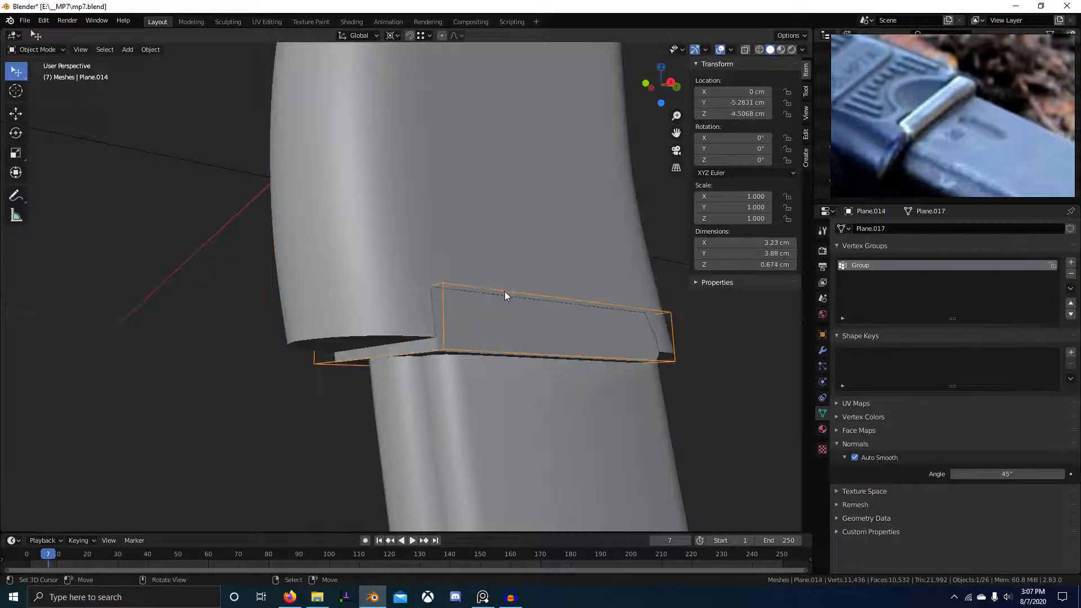
middle_click_drag(504, 292, 464, 295)
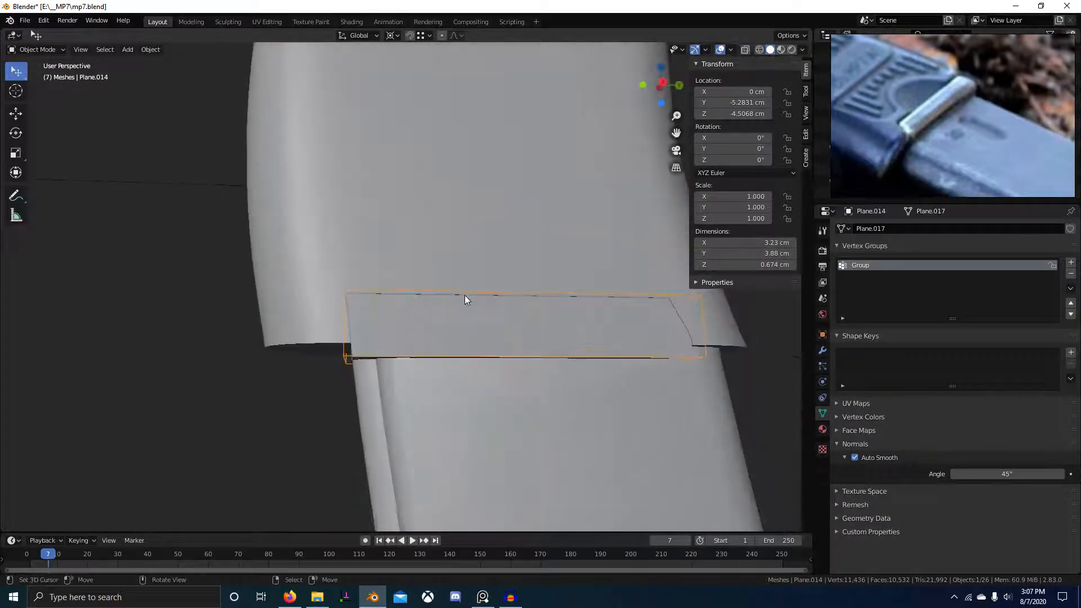
- Show the grip from the right side and examine the reference photos for how its lower end meets the magazine
left_click(292, 300)
key("KP_3")
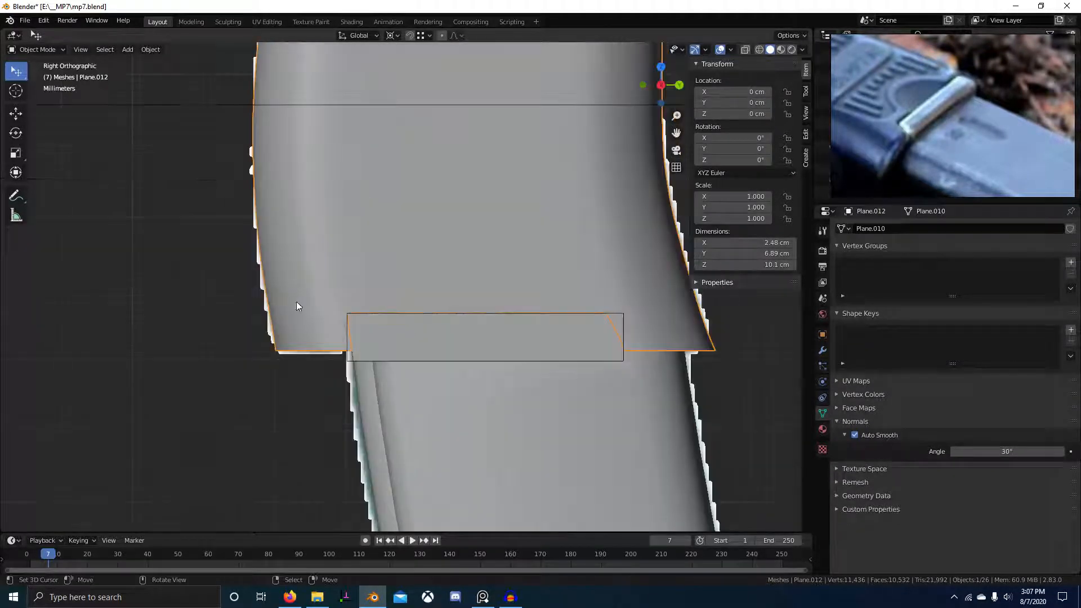
scroll(1019, 119, "down", 6)
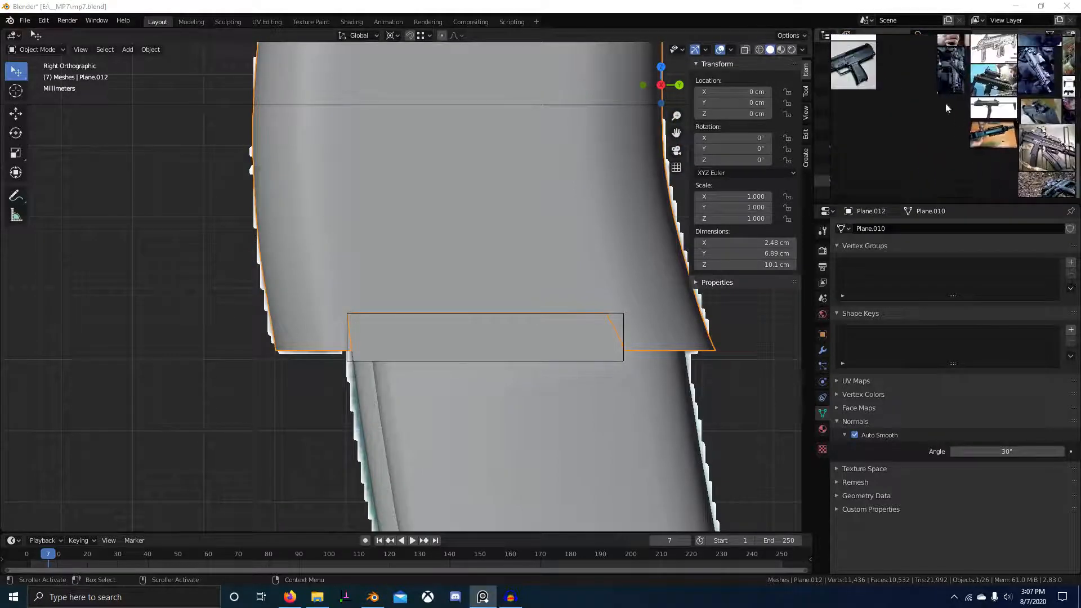
scroll(957, 124, "up", 8)
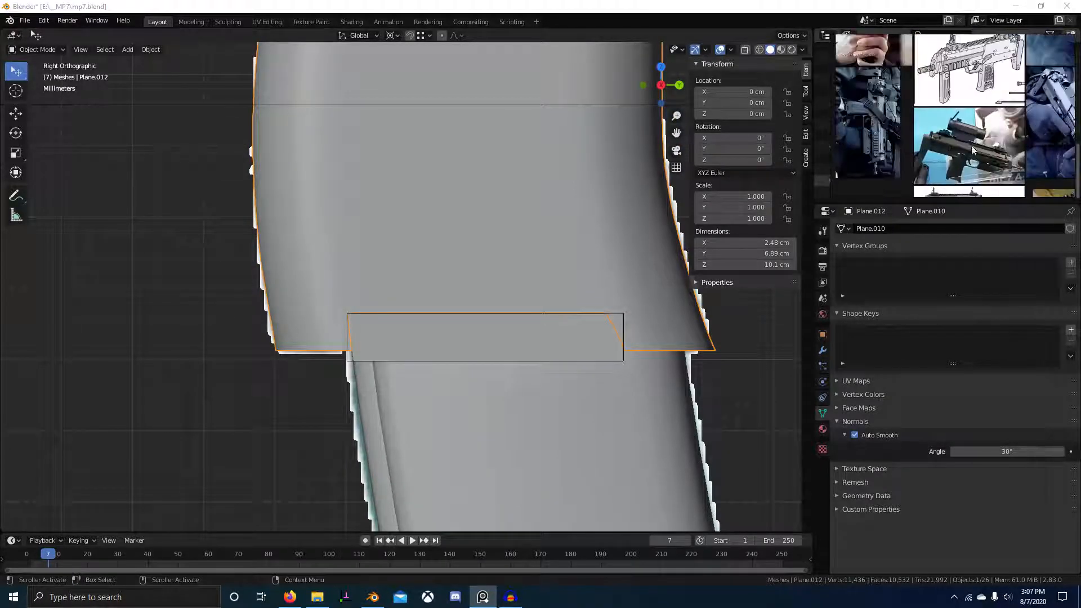
scroll(972, 150, "down", 5)
scroll(914, 157, "up", 6)
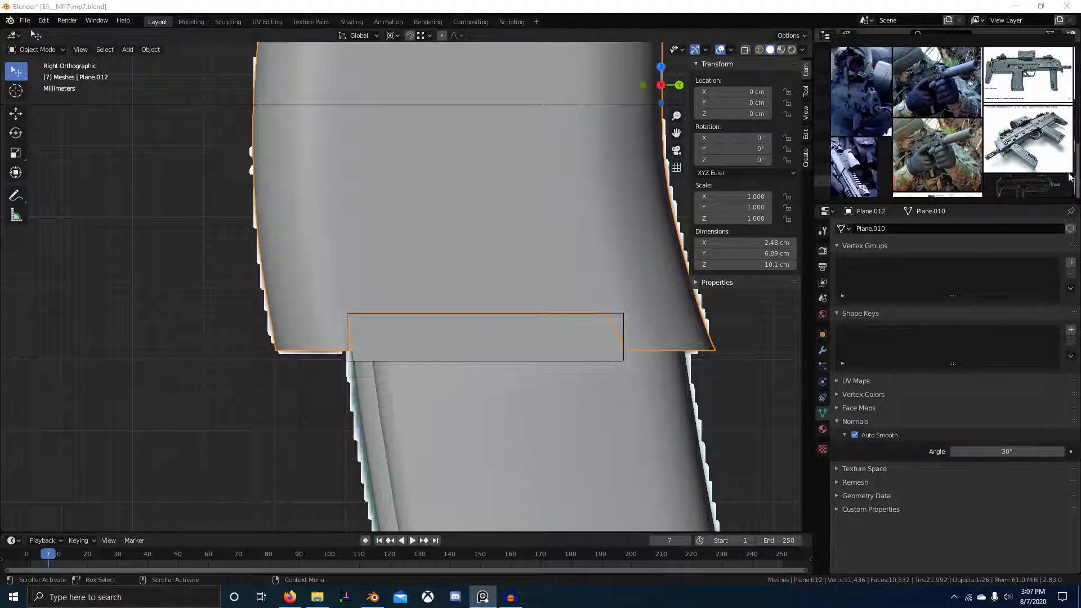
scroll(991, 129, "up", 8)
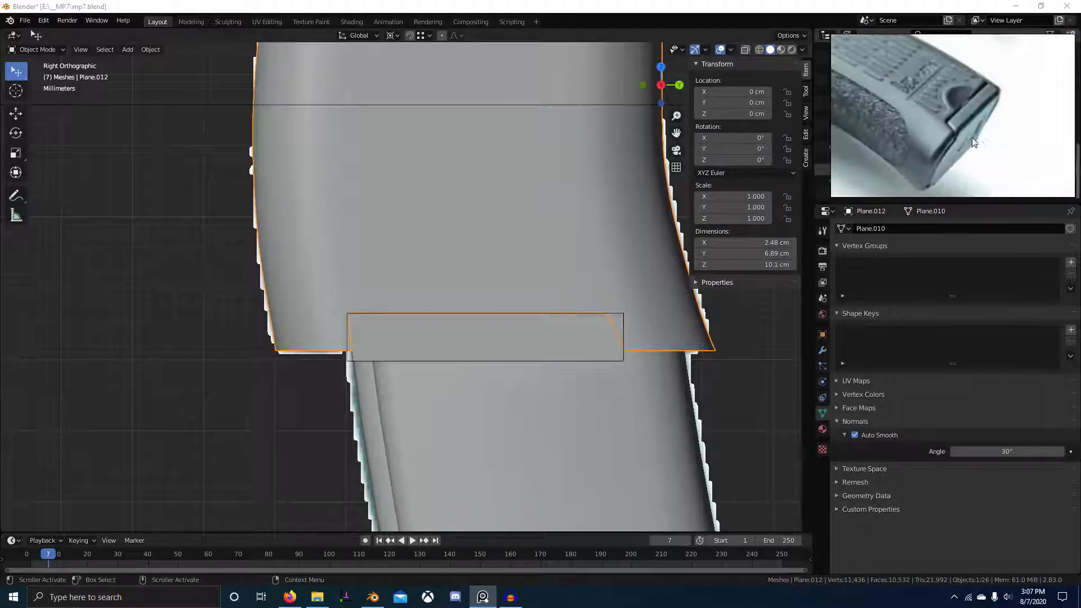
scroll(973, 137, "down", 1)
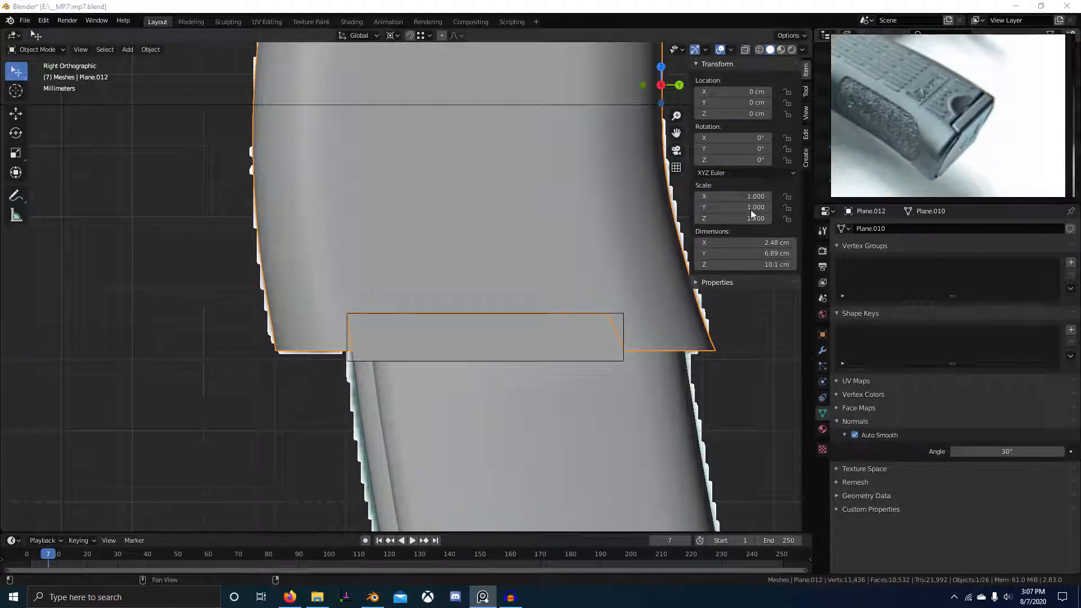
scroll(985, 147, "up", 3)
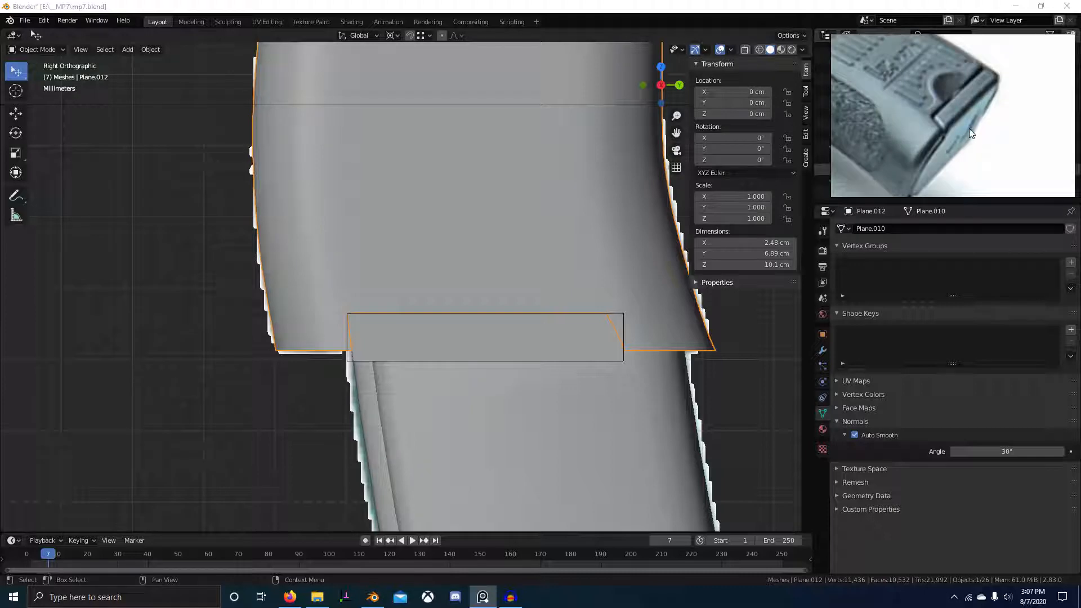
scroll(969, 133, "down", 6)
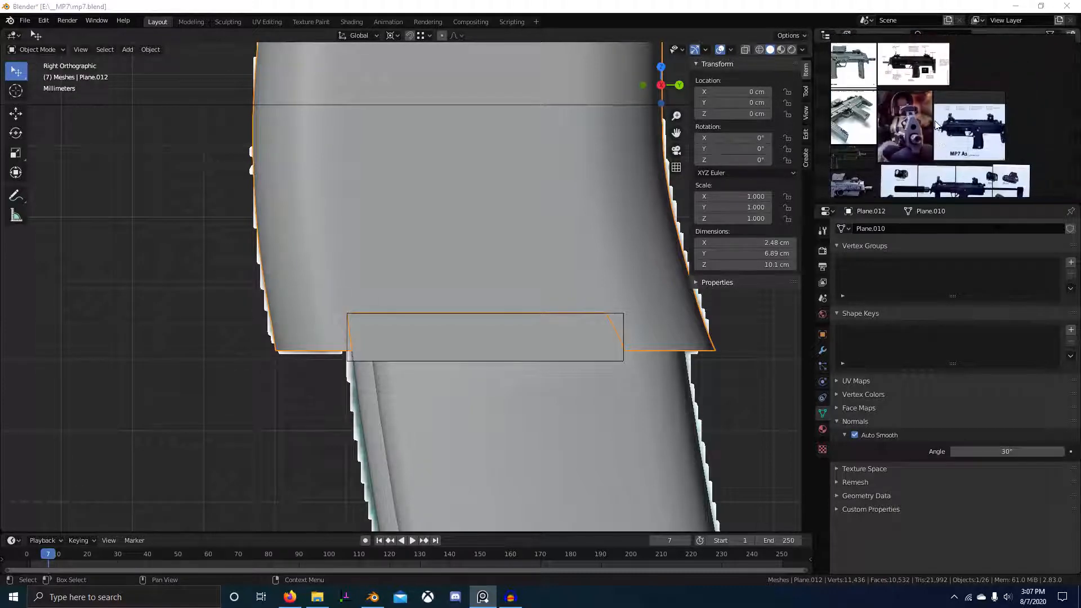
- Search the full-screen PureRef board for MP7 images showing the grip's lower end, and return to Blender
key("ctrl+f")
scroll(521, 274, "down", 6)
scroll(502, 299, "up", 2)
middle_click_drag(496, 295, 712, 257)
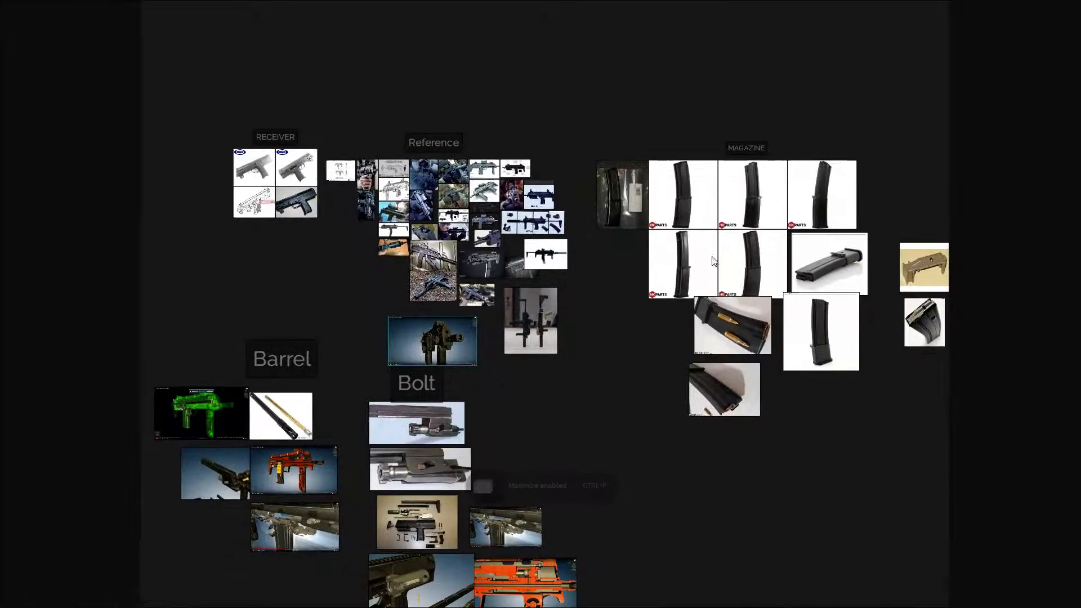
scroll(425, 233, "up", 4)
middle_click_drag(425, 234, 612, 360)
scroll(612, 360, "up", 4)
middle_click_drag(531, 244, 816, 338)
scroll(502, 238, "up", 3)
middle_click_drag(366, 288, 649, 238)
scroll(702, 305, "down", 6)
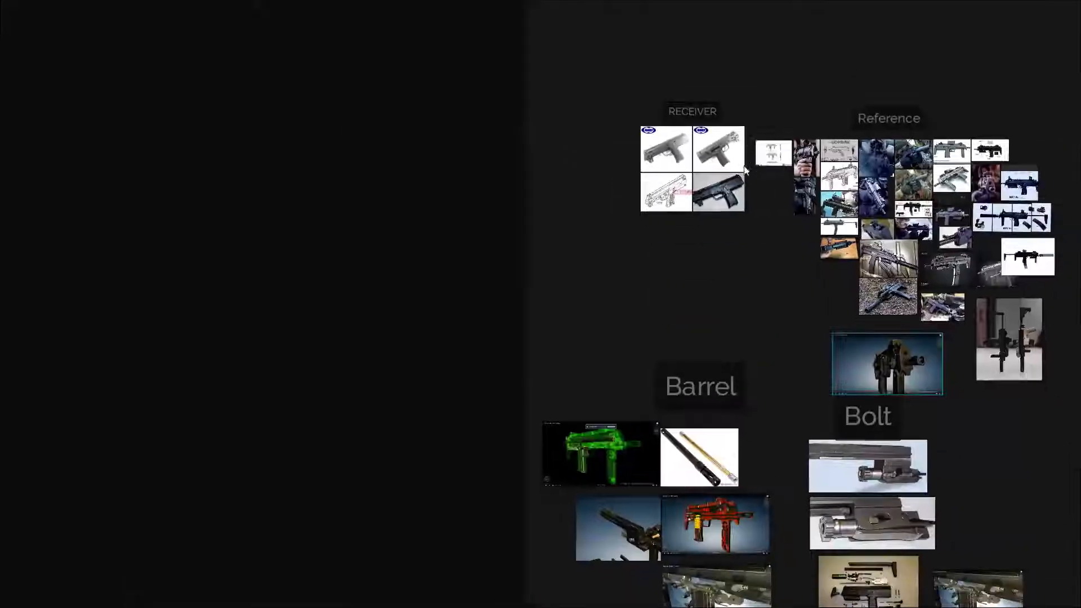
middle_click_drag(815, 402, 619, 250)
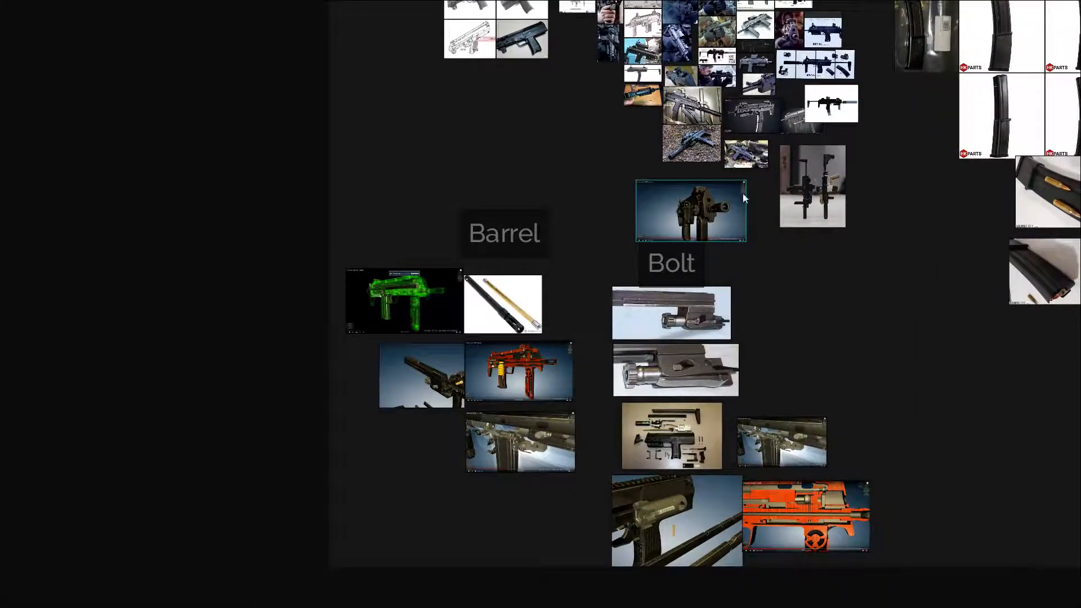
middle_click_drag(744, 198, 585, 355)
scroll(610, 288, "up", 6)
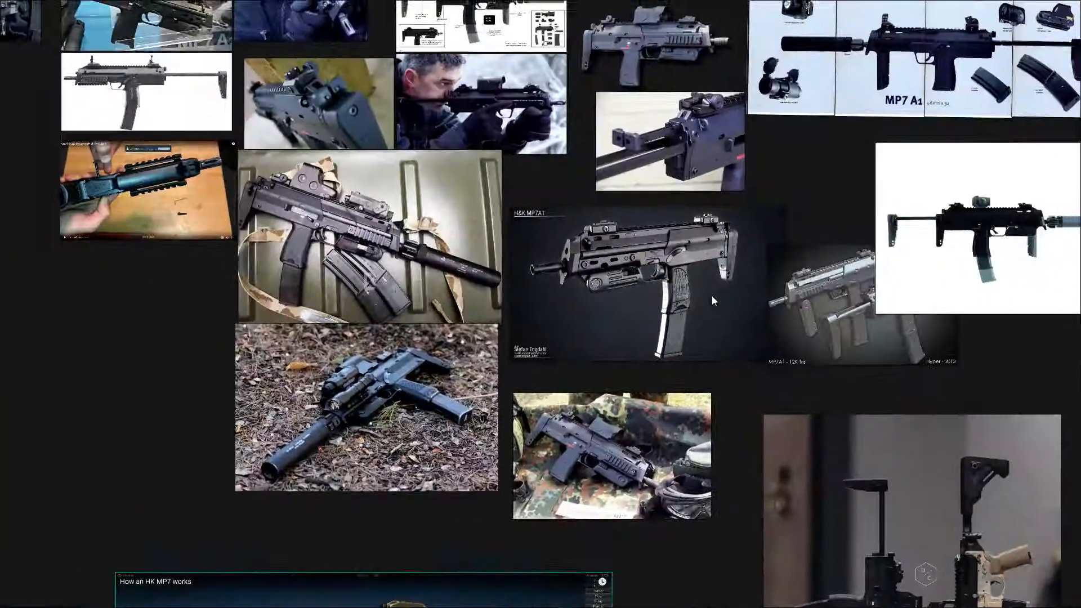
scroll(473, 419, "up", 2)
middle_click_drag(616, 403, 630, 323)
scroll(629, 327, "down", 6)
middle_click_drag(540, 291, 636, 431)
scroll(503, 322, "up", 6)
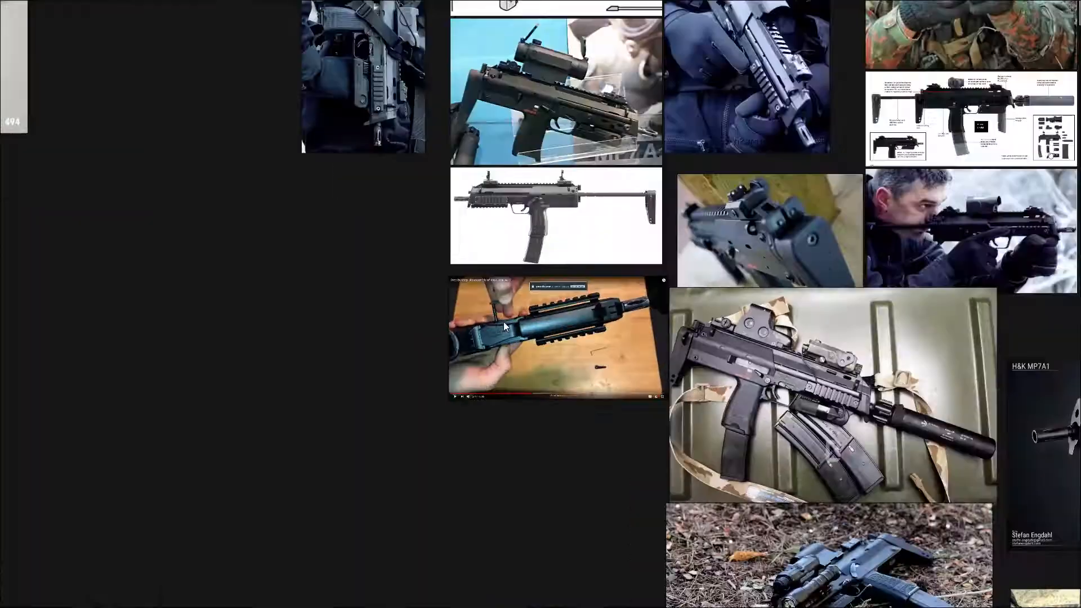
middle_click_drag(516, 326, 524, 463)
scroll(548, 362, "down", 2)
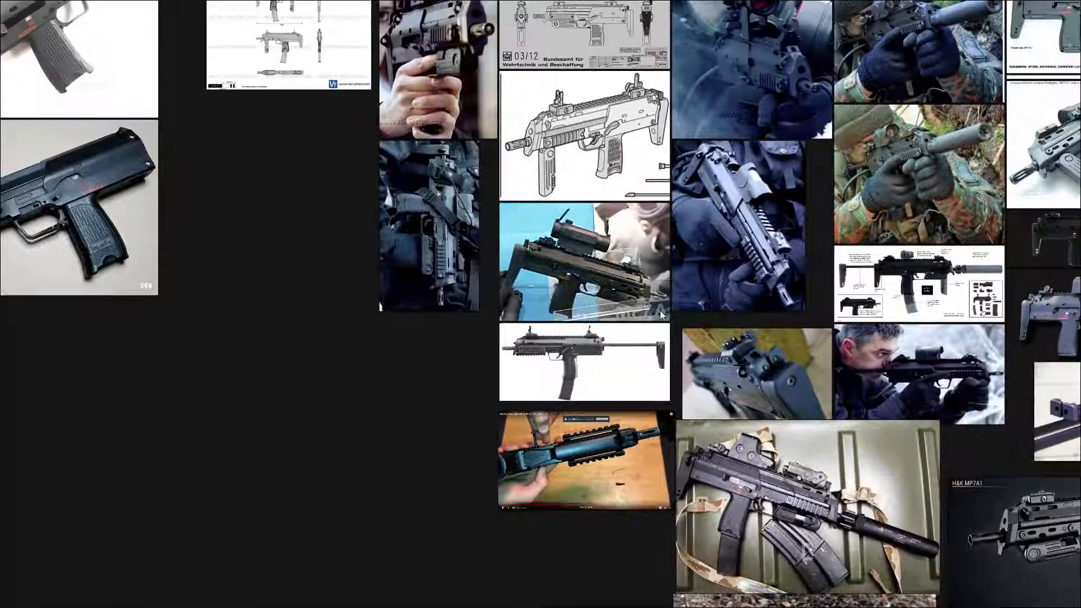
middle_click_drag(632, 335, 539, 411)
middle_click_drag(640, 315, 569, 364)
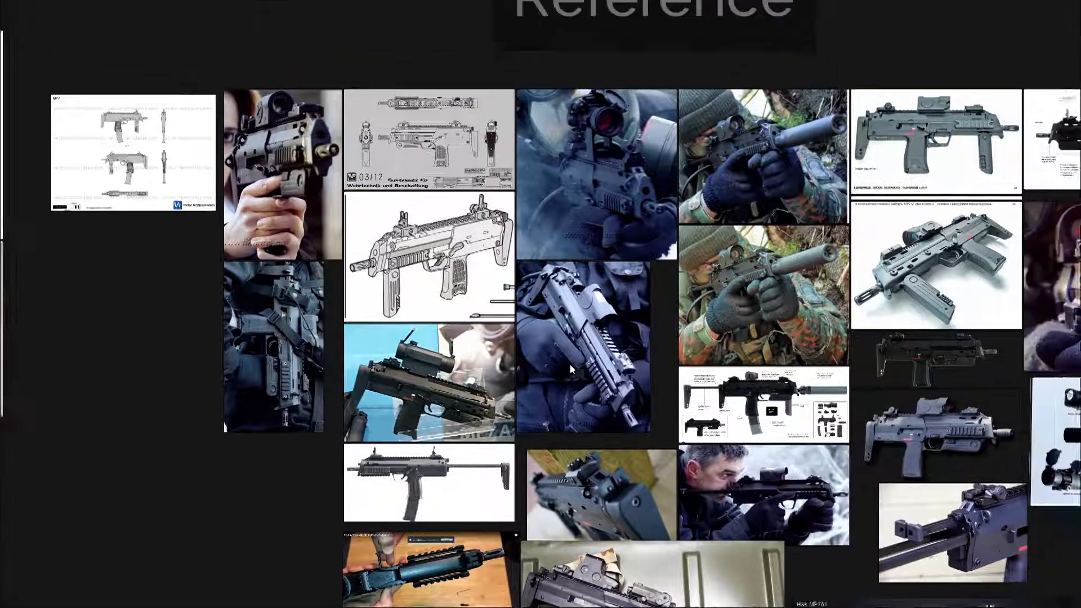
middle_click_drag(655, 226, 565, 289)
scroll(565, 290, "up", 2)
middle_click_drag(300, 270, 592, 309)
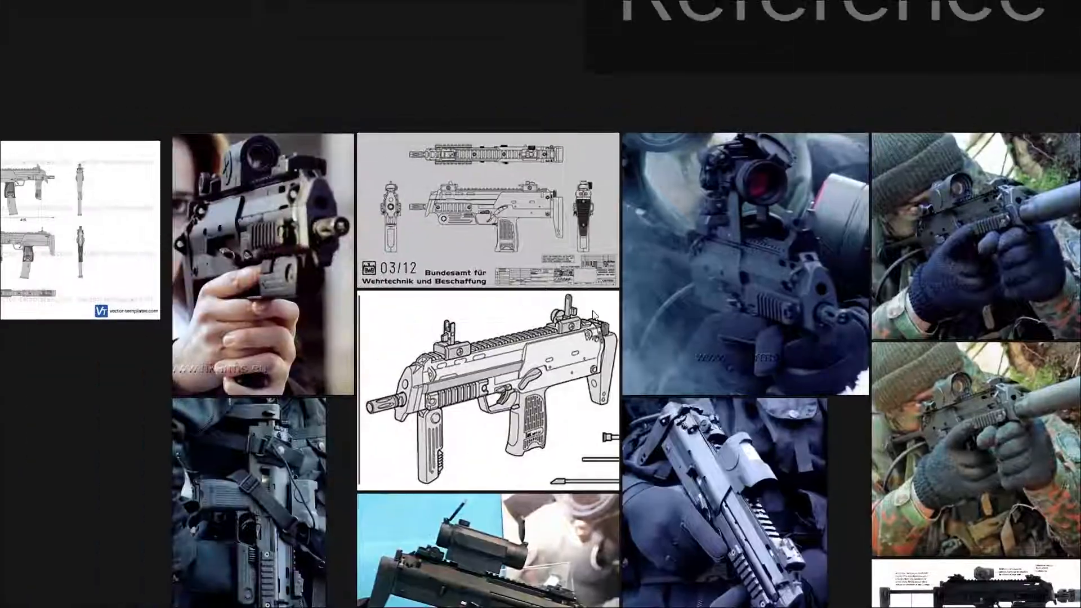
key("alt+Tab")
scroll(505, 337, "down", 2)
key("alt+Tab")
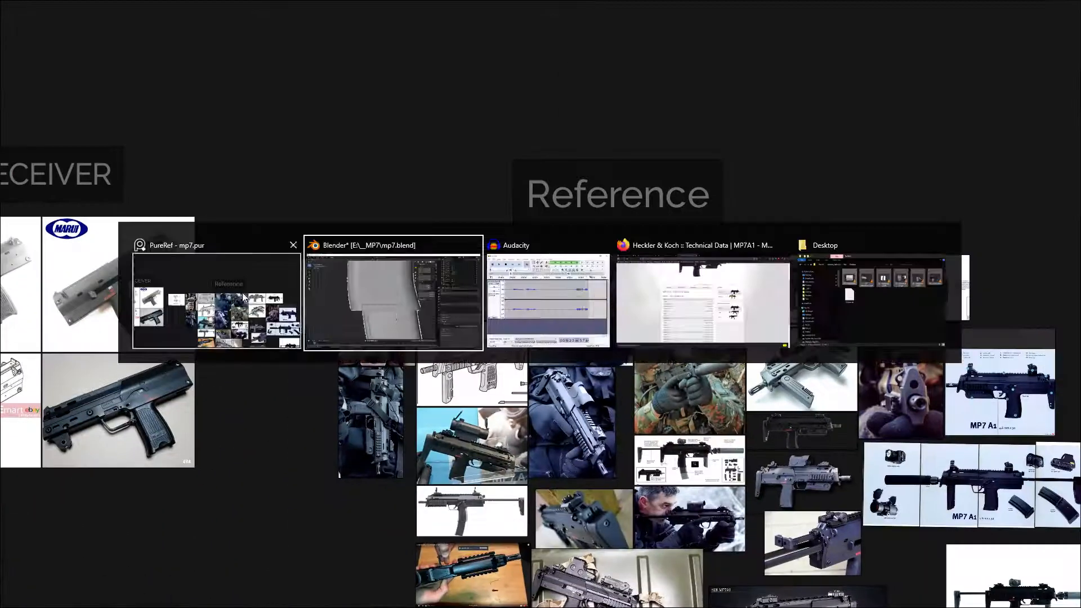
scroll(642, 333, "down", 3)
key("ctrl+f")
middle_click_drag(615, 323, 548, 347)
- Inspect the magazine collar, cutting block and grip end from several angles, briefly opening the mesh for editing
left_click(532, 355)
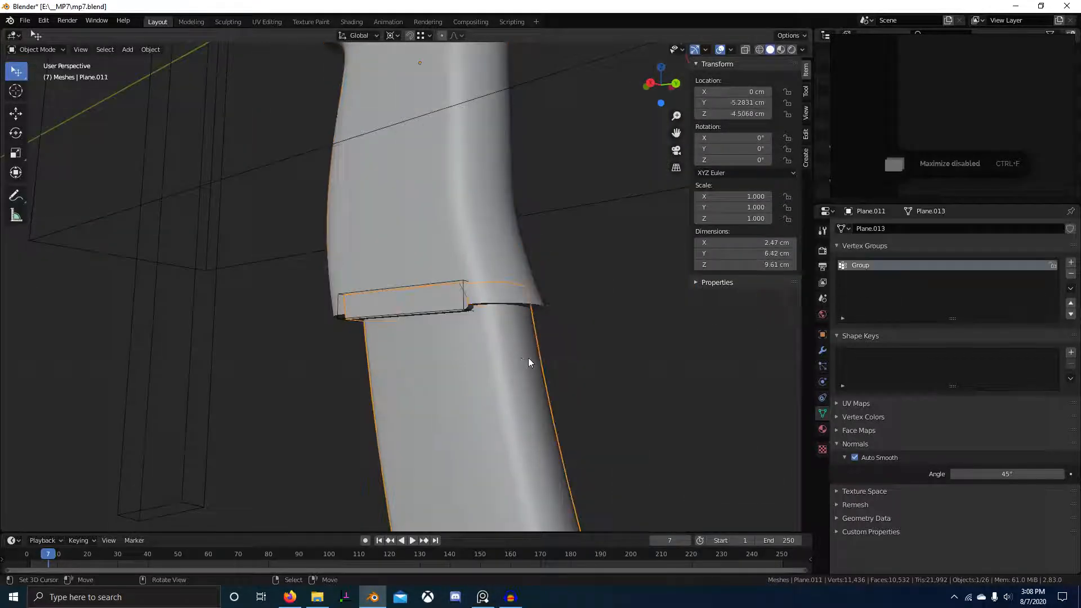
scroll(550, 326, "down", 3)
scroll(483, 337, "up", 3)
middle_click_drag(482, 338, 408, 381)
scroll(447, 268, "up", 2)
key("Tab")
scroll(453, 254, "down", 2)
key("Tab")
- Delete the block object used for cutting the grip's lower end
right_click(580, 294)
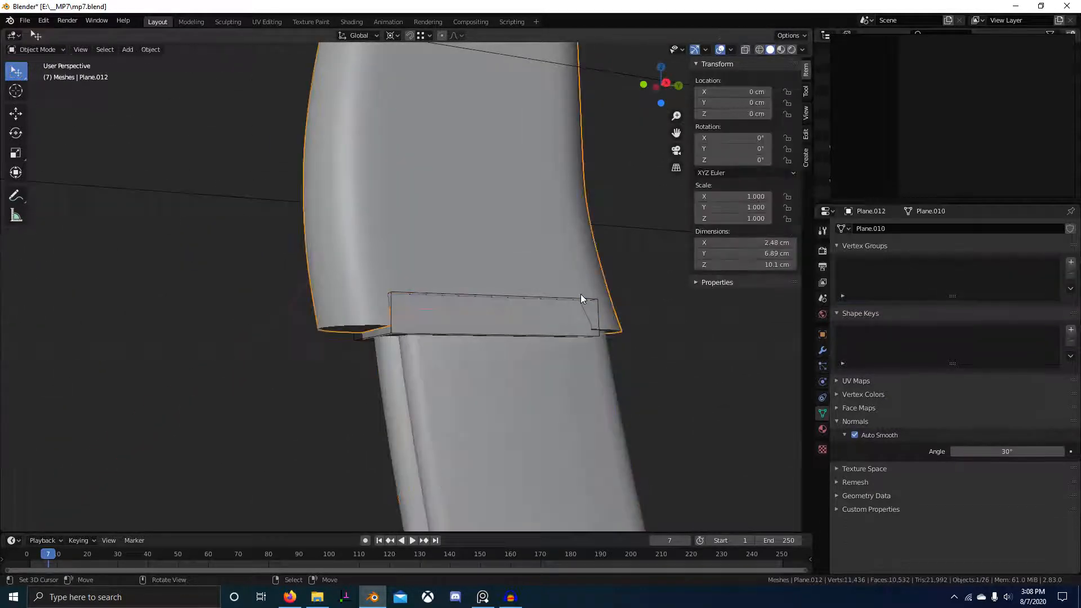
right_click(583, 297)
key("x")
left_click(585, 299)
- Duplicate the whole magazine object in place
right_click(563, 402)
middle_click_drag(563, 402, 467, 416)
scroll(427, 325, "up", 6)
key("shift+d")
right_click(403, 261)
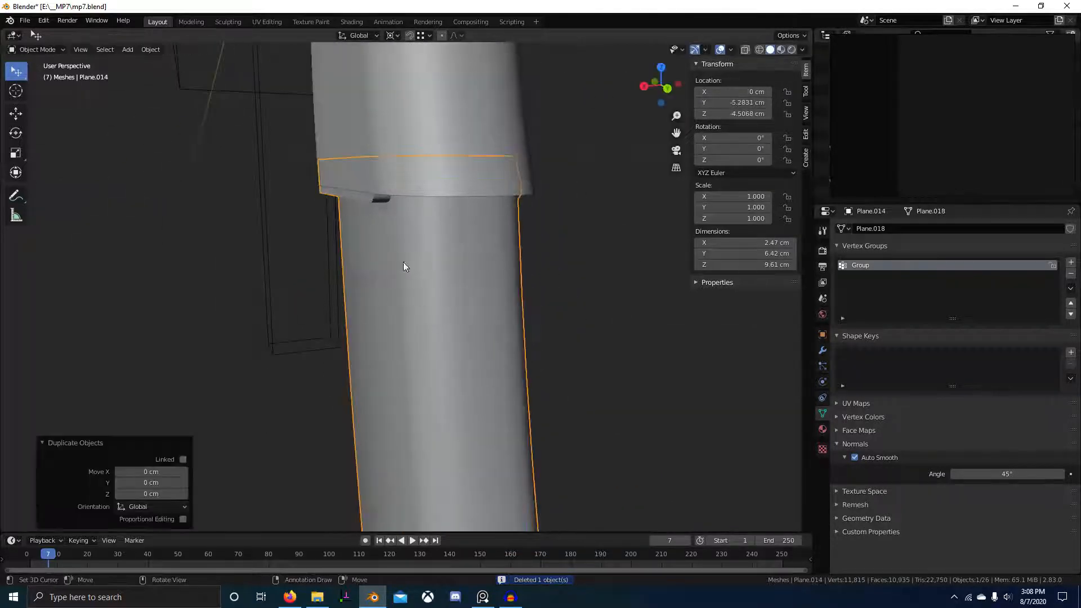
middle_click_drag(403, 261, 407, 214)
- Scale the collar's two opposite side faces outward along X on the duplicated magazine shell, to about 2.91 cm overall width
key("Tab")
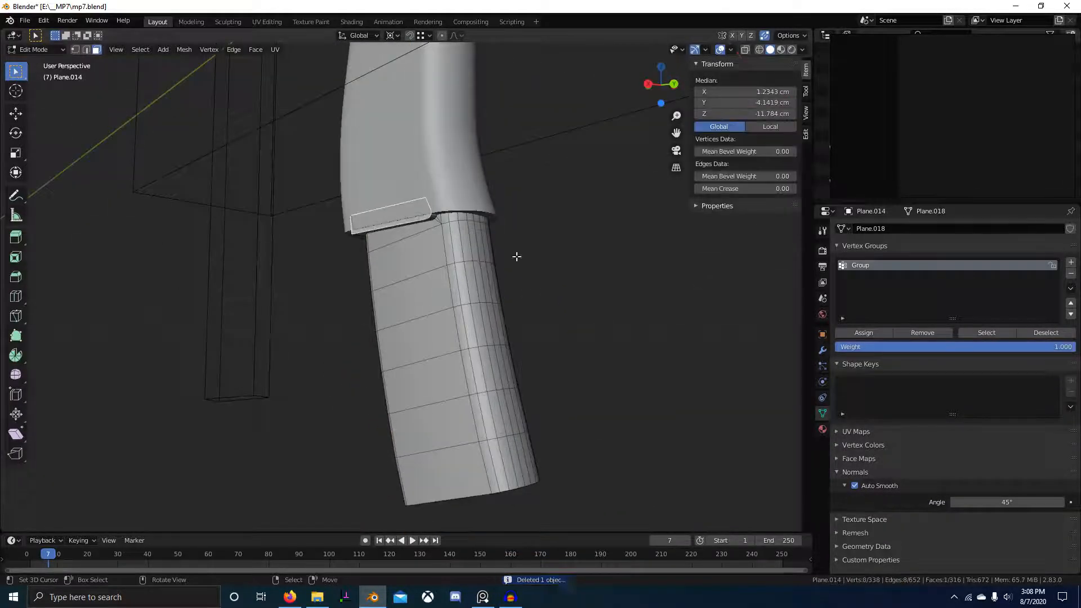
middle_click_drag(516, 256, 361, 190)
scroll(361, 191, "up", 2)
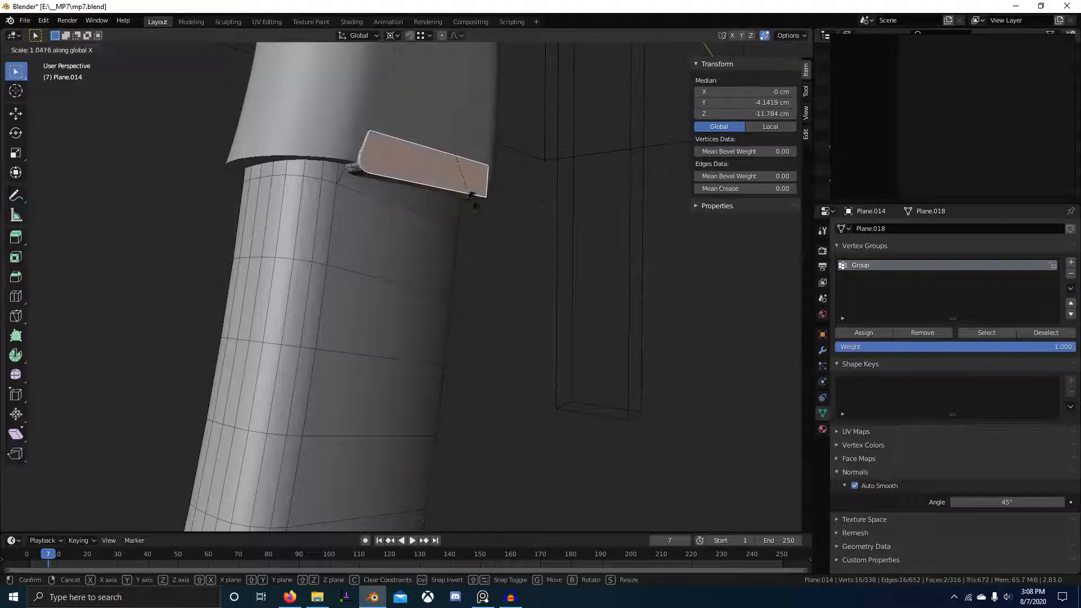
left_click(478, 210)
mouse_move(511, 272)
middle_mouse_down()
mouse_move(545, 256)
mouse_move(511, 260)
middle_mouse_up()
key("Tab")
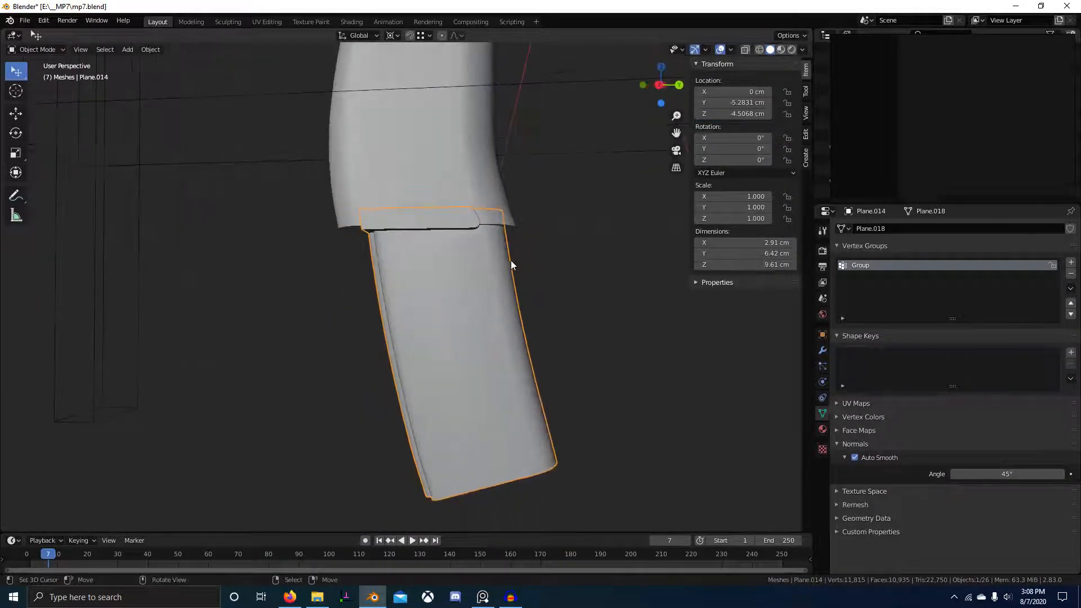
- Subtract the widened shell duplicate from the grip with a Boolean difference and inspect the isolated grip's lower end
left_click(446, 176)
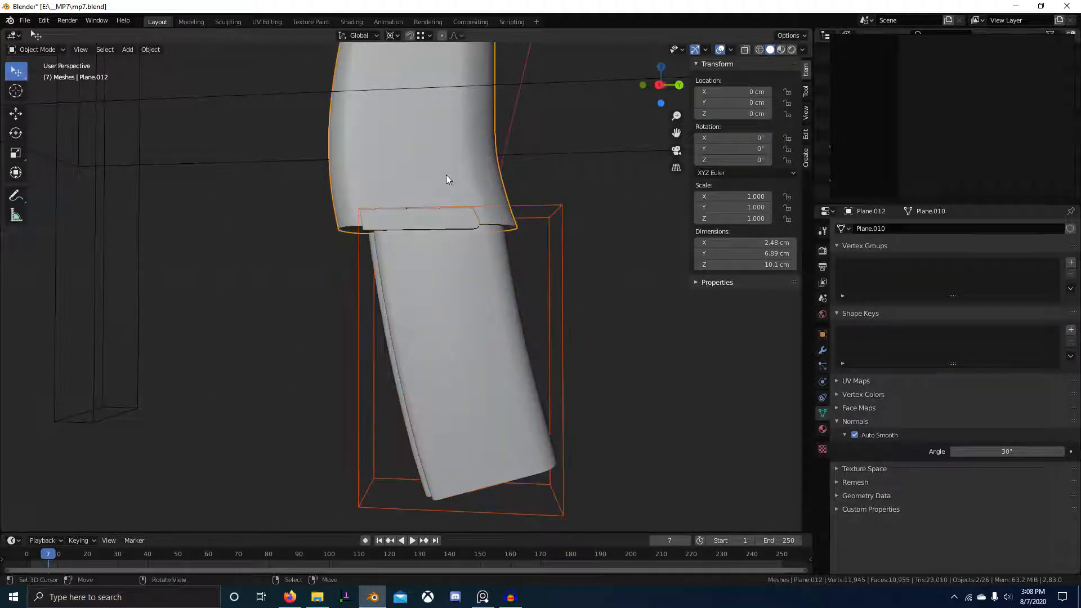
left_click(501, 161)
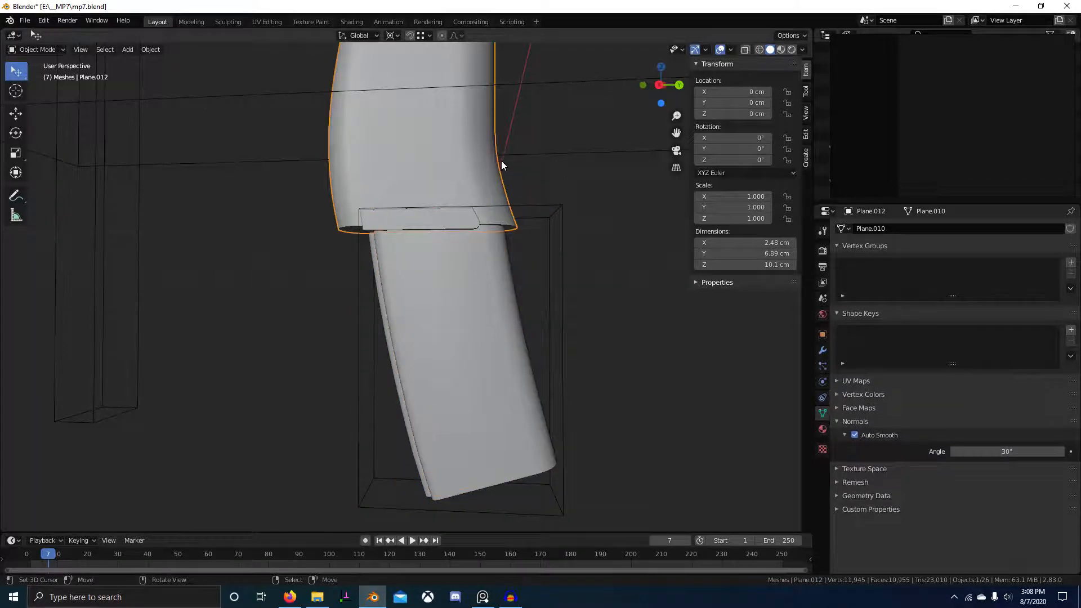
key("KP_Divide")
middle_click_drag(501, 160, 475, 172)
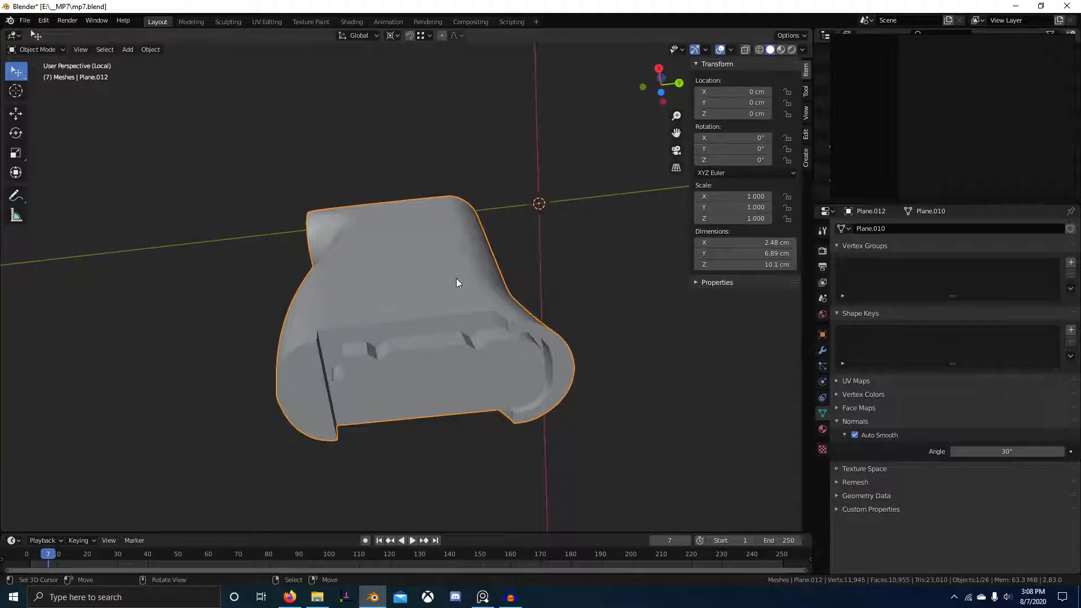
middle_click_drag(456, 279, 461, 335)
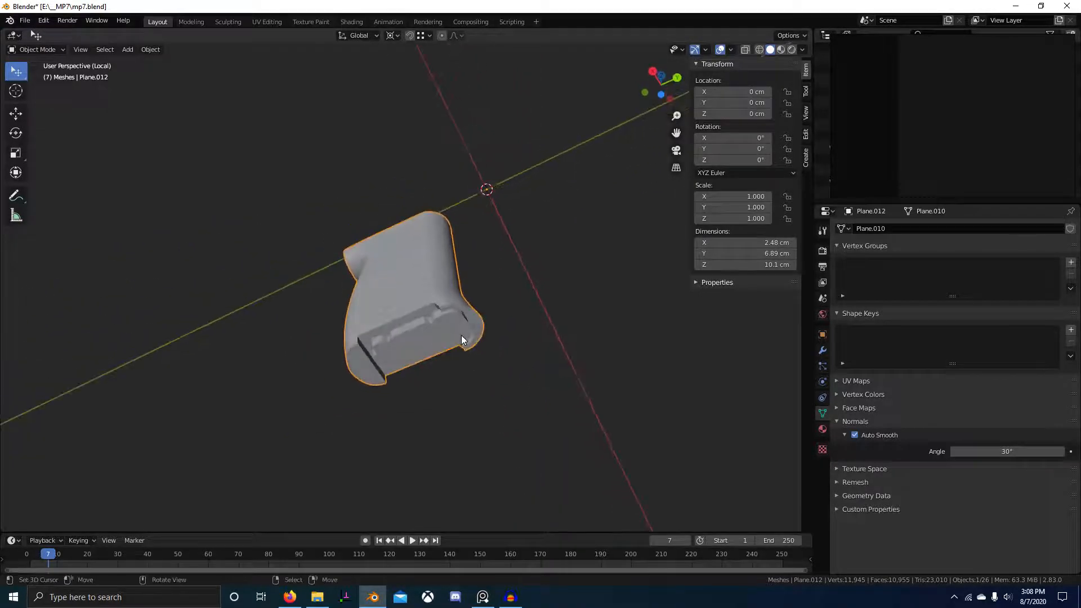
key("KP_Divide")
- Isolate the shell duplicate used as the cutter, open its mesh for editing, and set its viewport display to Textured
left_click(461, 336)
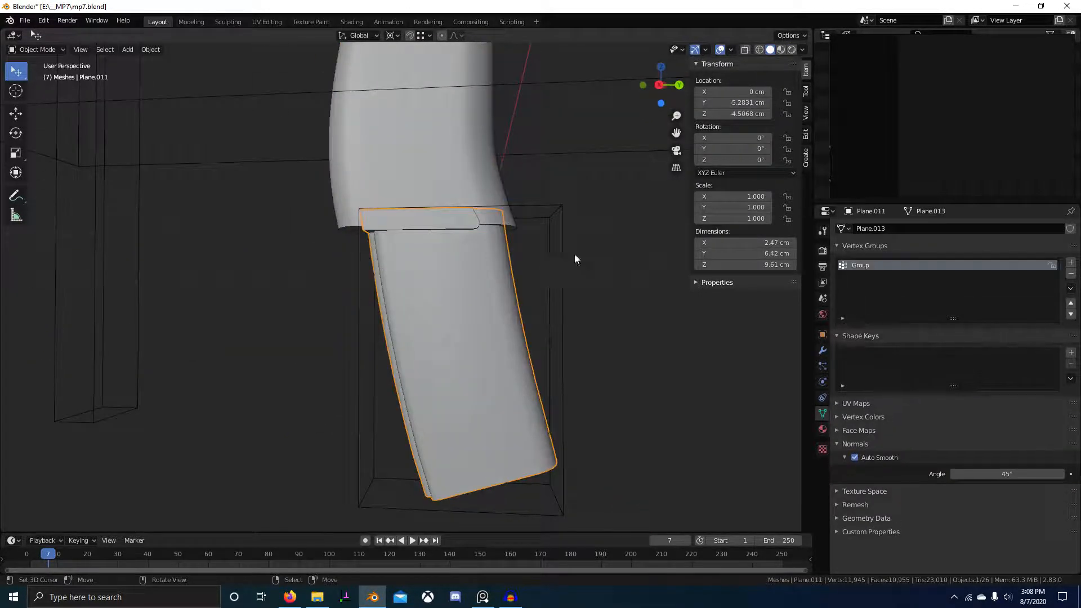
middle_click_drag(555, 230, 499, 260)
key("Tab")
middle_click_drag(550, 285, 456, 310)
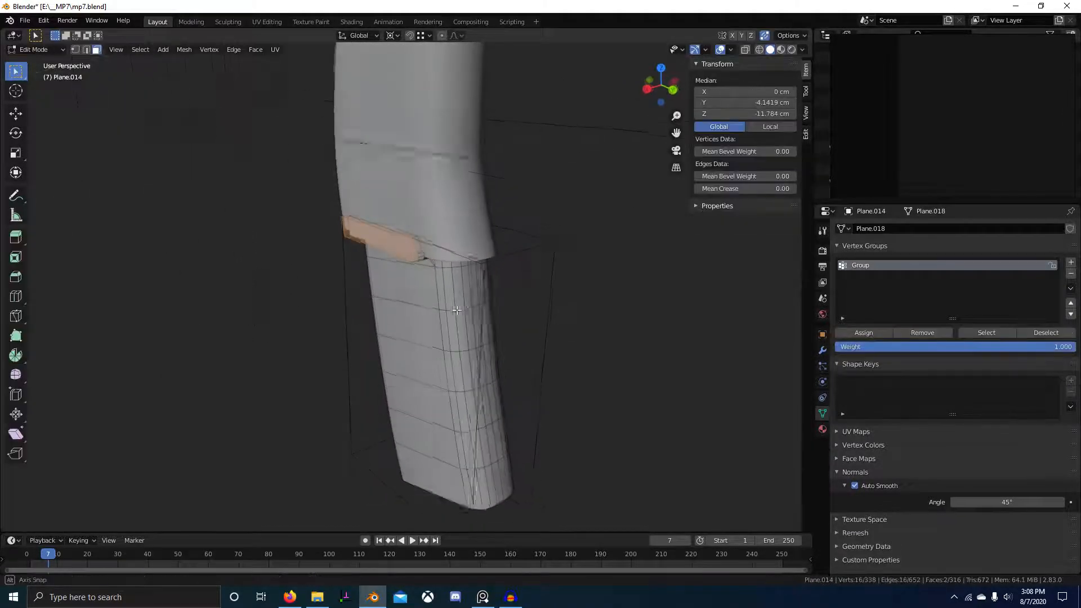
key("Tab")
key("KP_Divide")
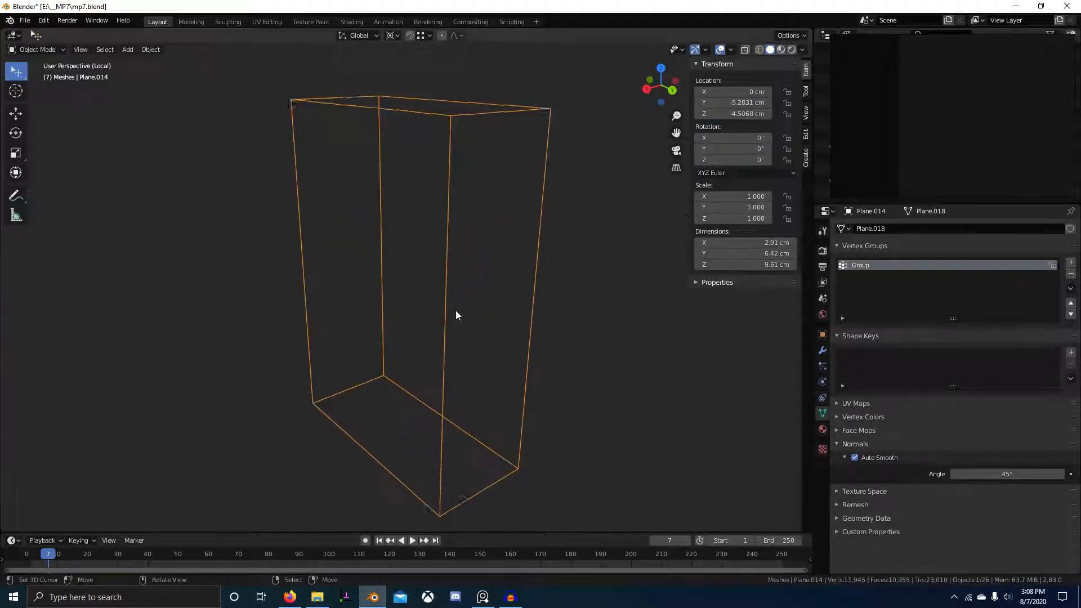
key("Tab")
left_click(822, 335)
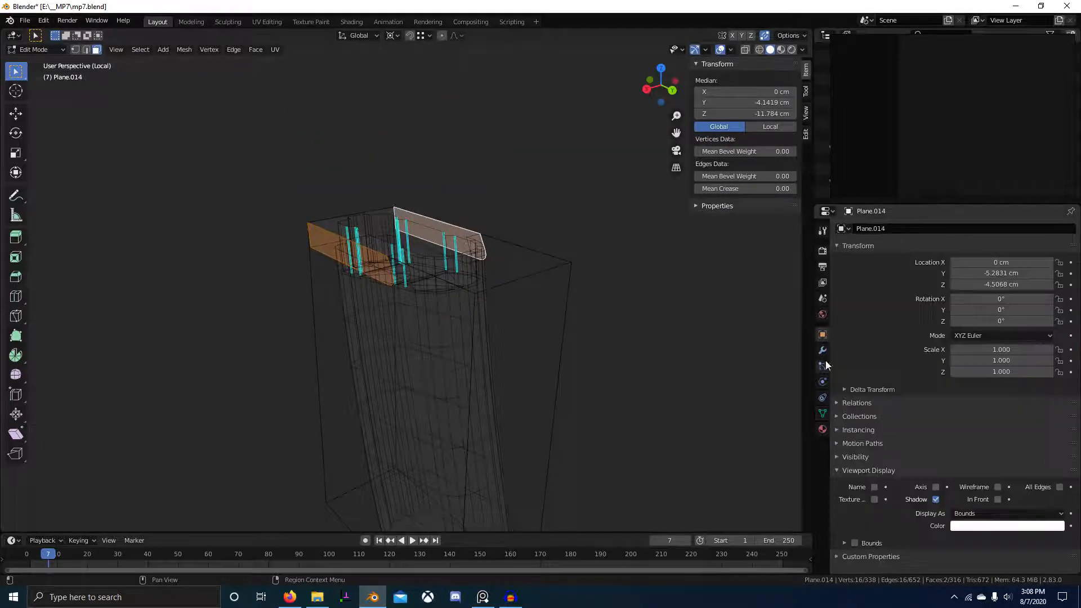
left_click(823, 353)
left_click(822, 336)
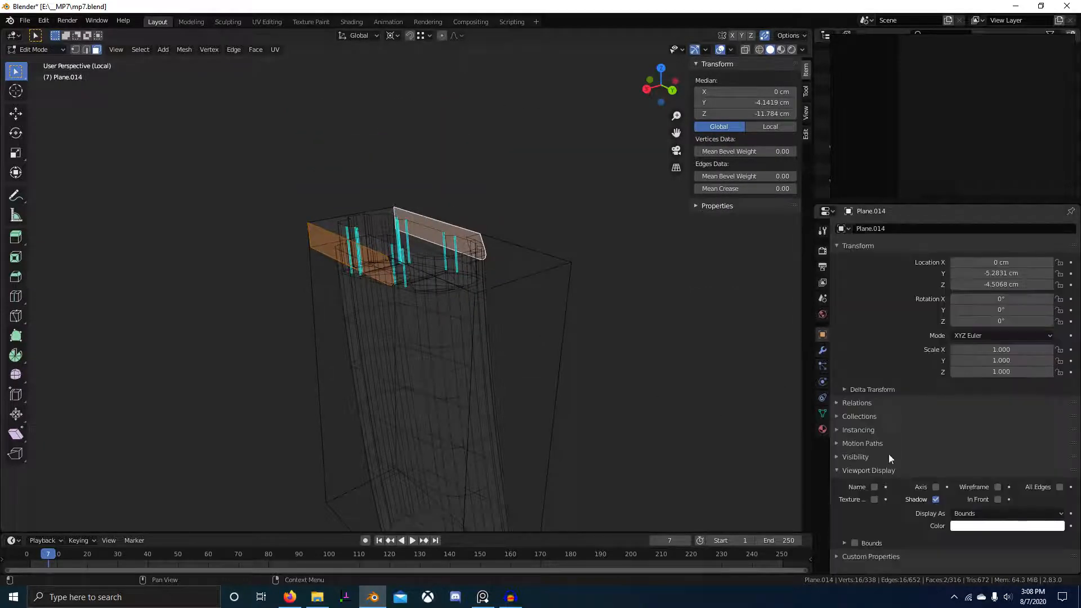
left_click(994, 513)
left_click(994, 464)
- Delete all the faces that line the inner cavity of the cutter
scroll(487, 365, "up", 3)
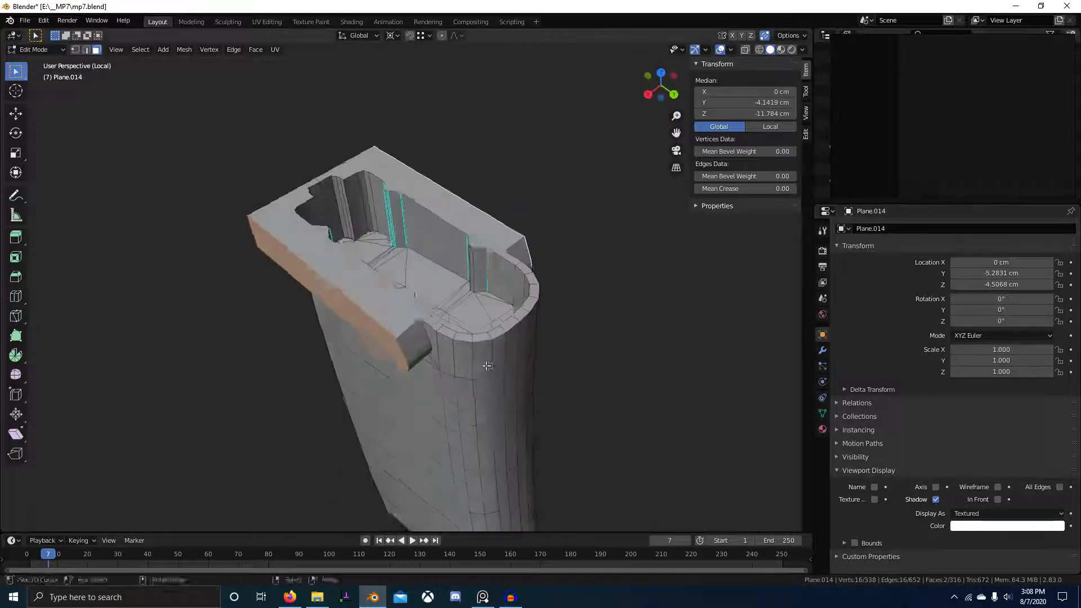
scroll(487, 366, "up", 3)
middle_click_drag(451, 338, 472, 346)
left_click(502, 300)
middle_click_drag(502, 300, 327, 365)
key("shift+g")
left_click(418, 366)
key("x")
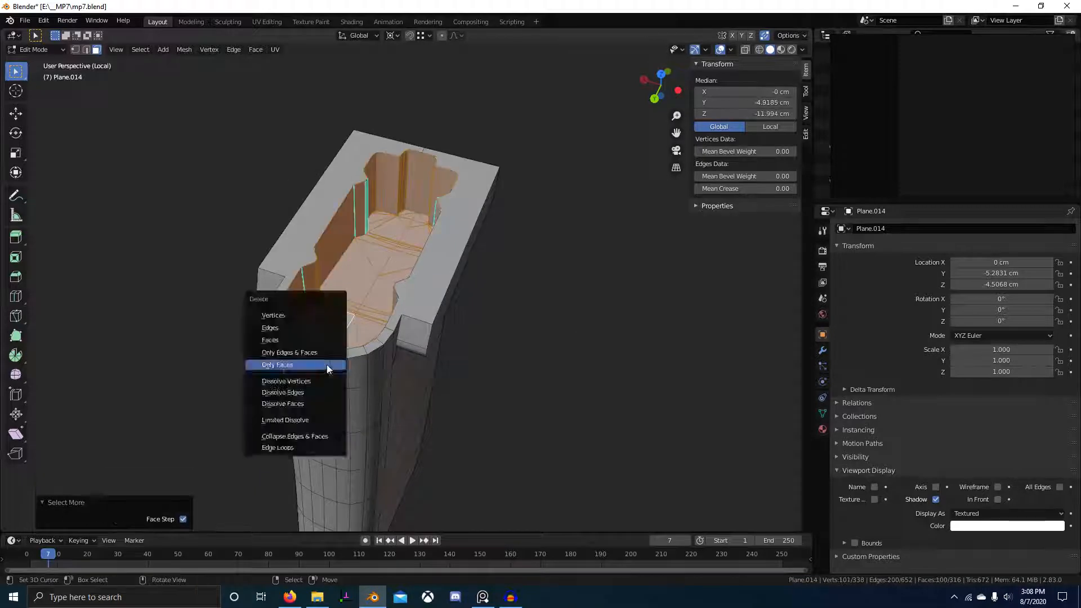
left_click(278, 307)
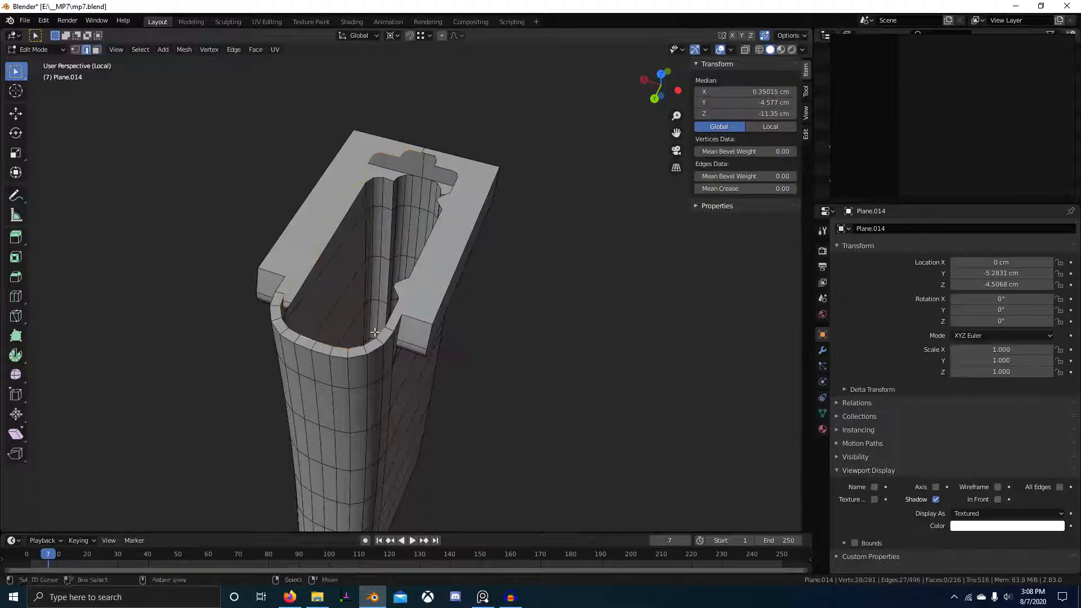
- Fill the cutter's open upper end with a face, dissolve the leftover selection into a clean surface, and return to the full scene
key("f")
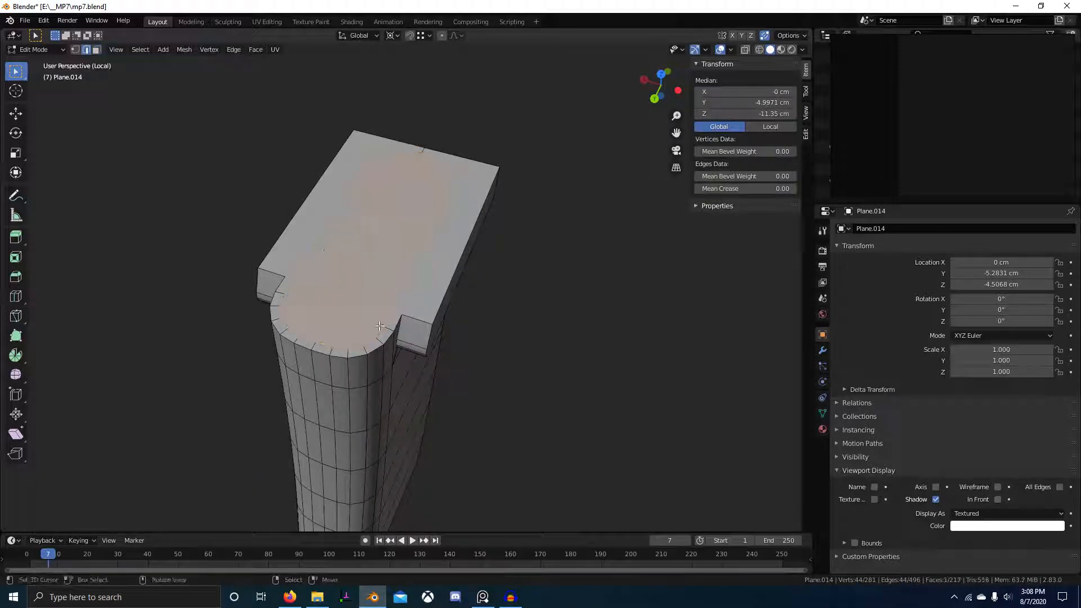
key("ctrl+x")
middle_click_drag(414, 291, 577, 262)
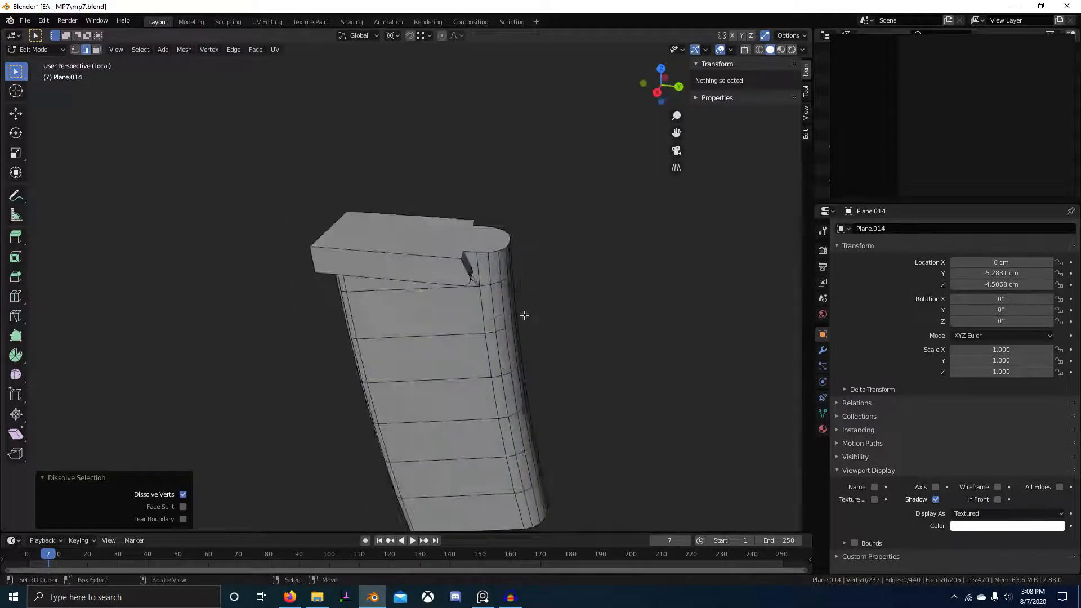
key("Tab")
key("KP_Divide")
middle_click_drag(502, 317, 536, 282)
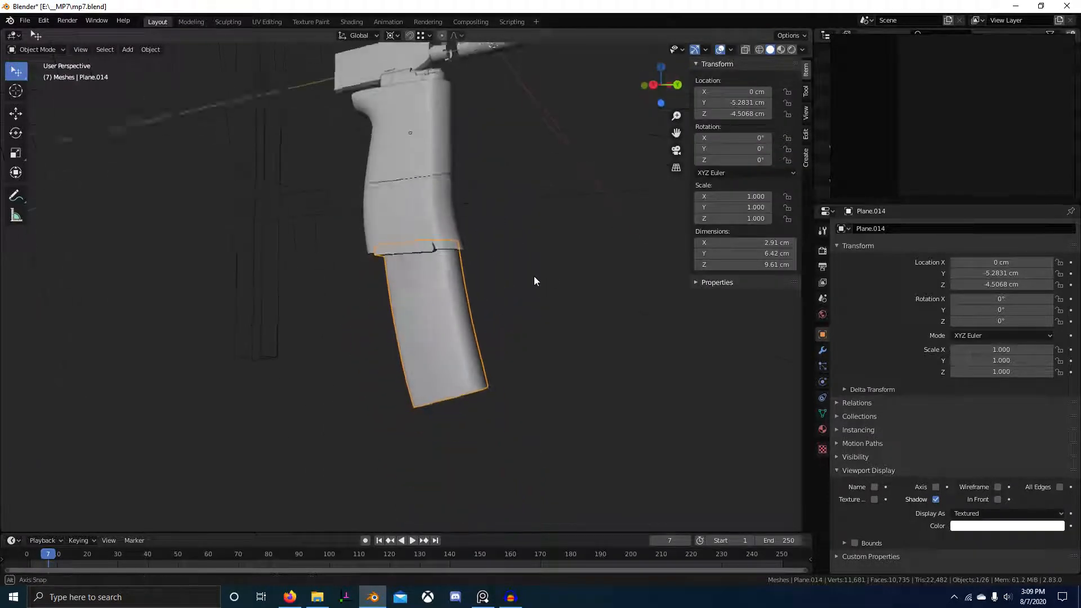
- Move the cutter along X, clear of the grip and magazine
key("g")
key("Escape")
middle_click_drag(461, 343, 444, 370)
key("g")
key("x")
left_click(610, 355)
middle_click_drag(610, 355, 412, 296)
- Duplicate the tall inner magazine body along X to -2.6923 cm and copy its X location to the cutter
key("shift+z")
right_click(449, 208)
scroll(464, 204, "down", 3)
key("shift+z")
middle_click_drag(533, 312, 487, 320)
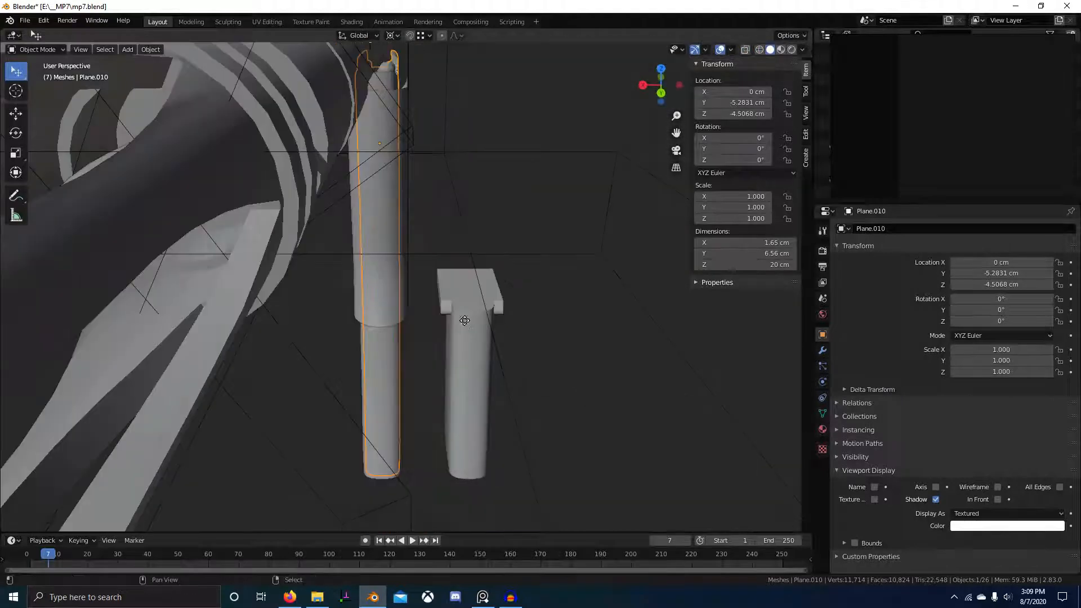
key("shift+d")
key("x")
left_click(548, 316)
right_click(458, 312)
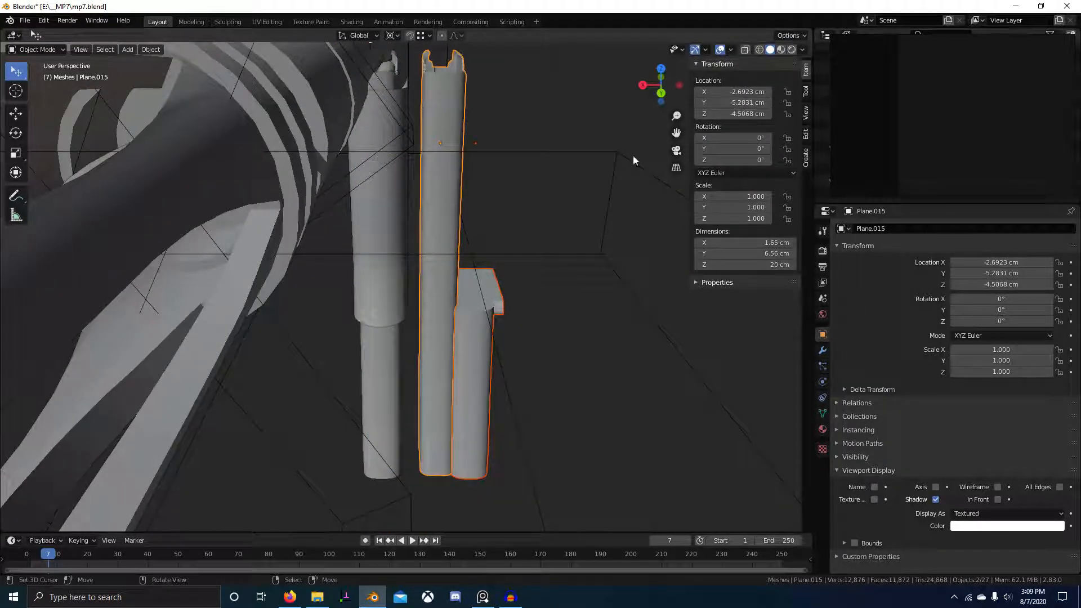
right_click(739, 93)
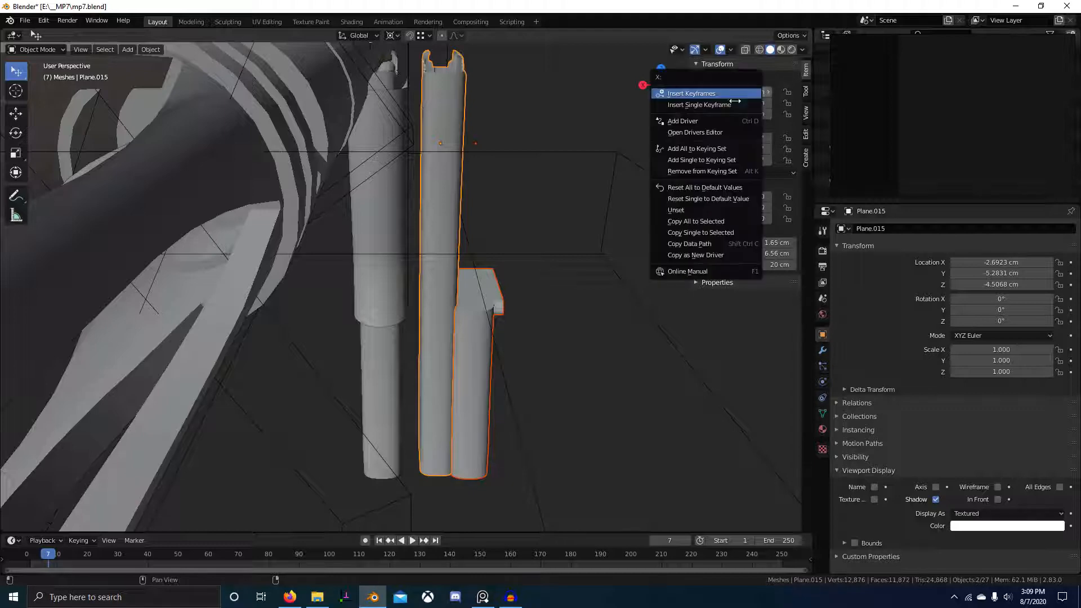
left_click(715, 232)
- Move the cutter and the inner magazine copy together along X to -6.5491 cm, and select only the magazine copy
middle_click_drag(541, 328, 440, 334)
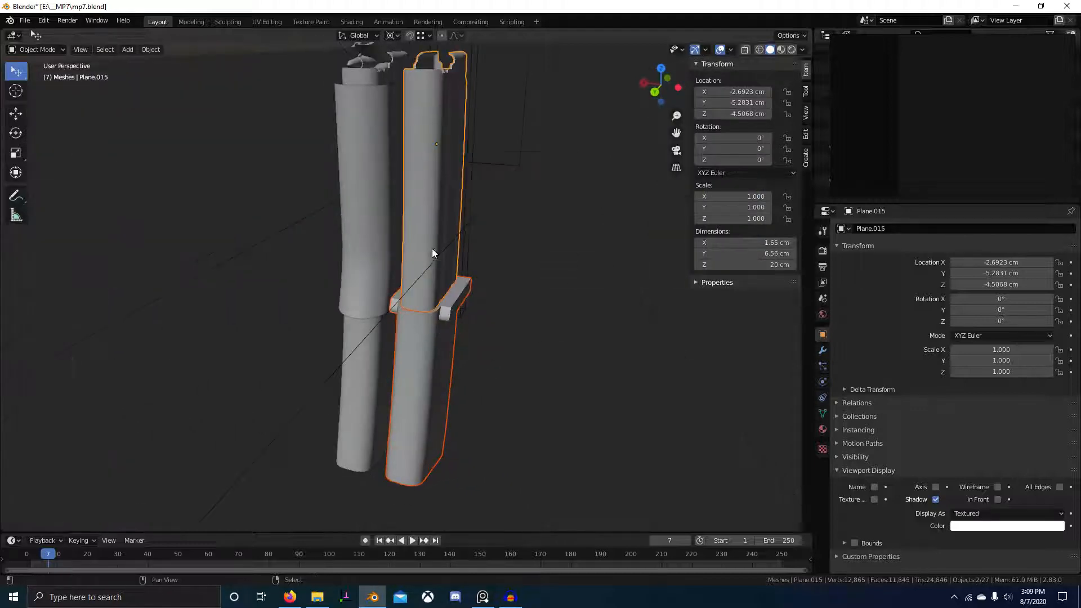
key("g")
key("x")
left_click(545, 295)
right_click(510, 267)
- Examine how the magazine copy's upper end sits against the grip and side reference image
middle_click_drag(596, 322, 505, 289)
scroll(482, 296, "up", 1)
scroll(428, 265, "down", 2)
middle_click_drag(428, 265, 585, 268)
key("KP_3")
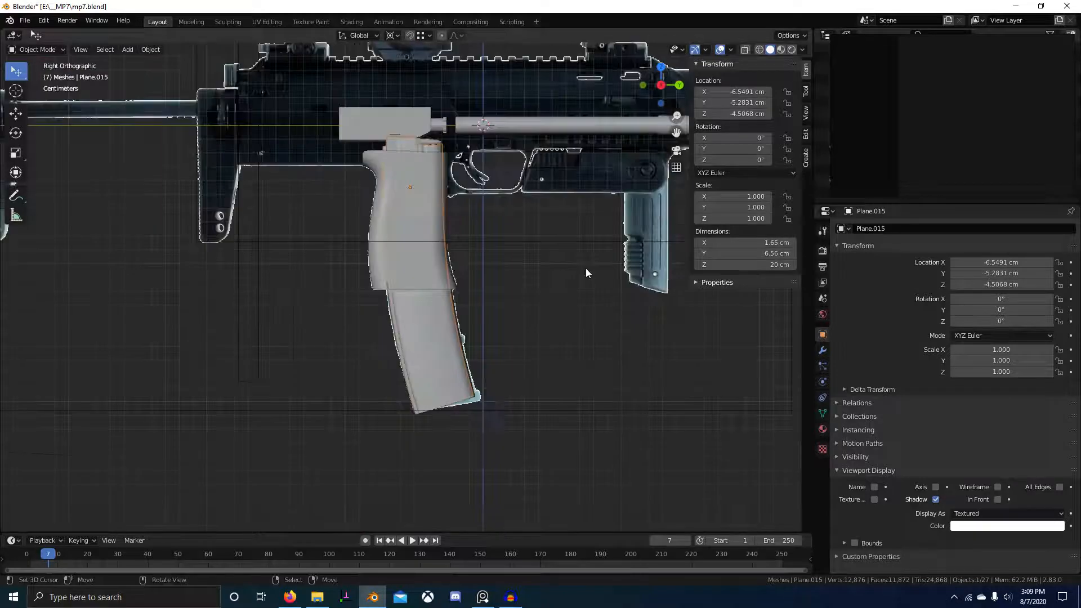
middle_click_drag(491, 240, 519, 337, "shift")
scroll(484, 322, "up", 3)
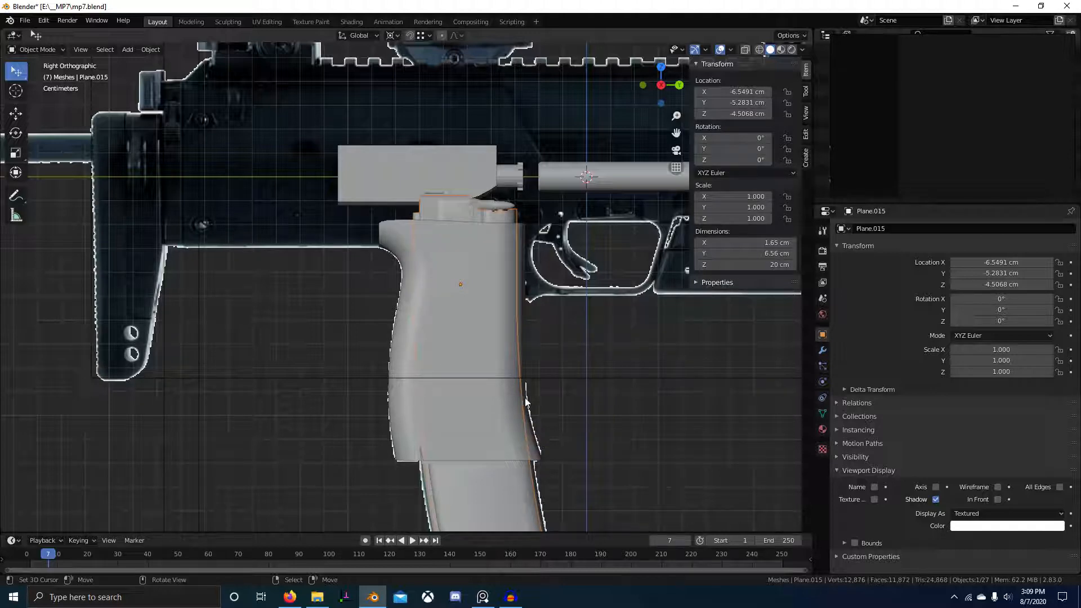
scroll(525, 401, "down", 4)
middle_click_drag(523, 304, 479, 307)
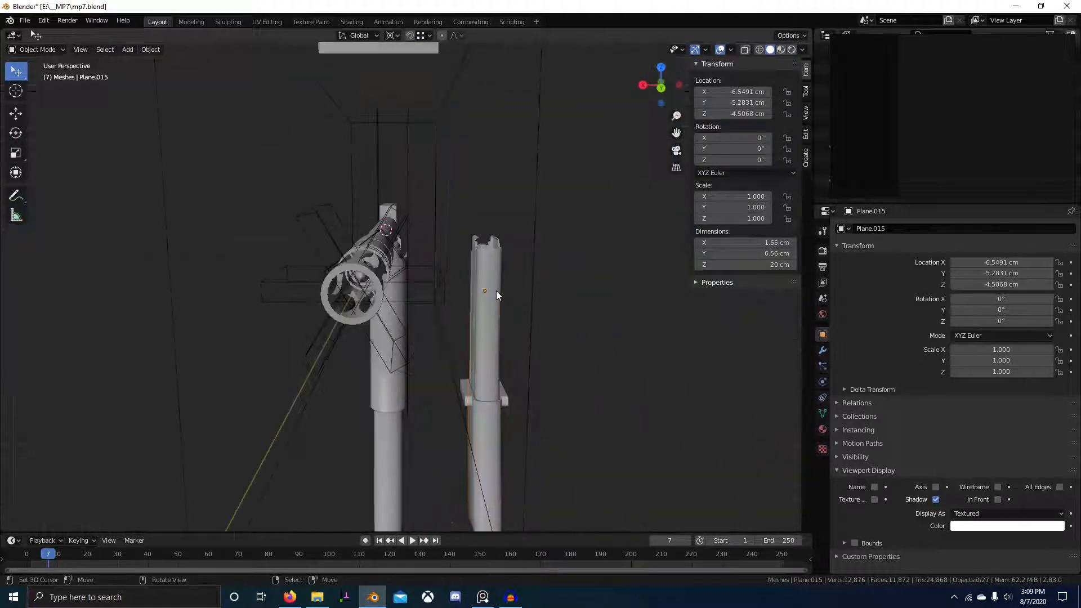
- Open the inner magazine copy's mesh for editing in wireframe display with all geometry revealed and nothing selected
key("Tab")
mouse_move(540, 394)
middle_mouse_down()
mouse_move(466, 391)
mouse_move(560, 393)
mouse_move(471, 379)
mouse_move(502, 360)
mouse_move(488, 373)
middle_mouse_up()
key("alt+h")
scroll(465, 391, "up", 2)
key("z")
left_click(400, 386)
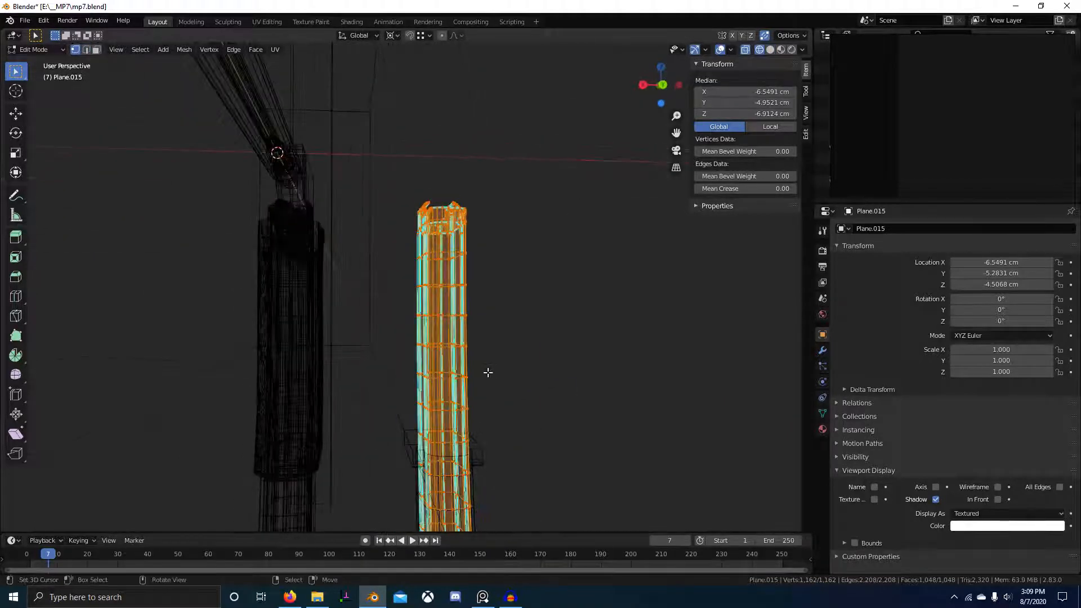
key("alt+a")
- Try to select the magazine copy's upper end using clipped front and side views
key("alt+b")
left_click_drag(352, 163, 567, 336)
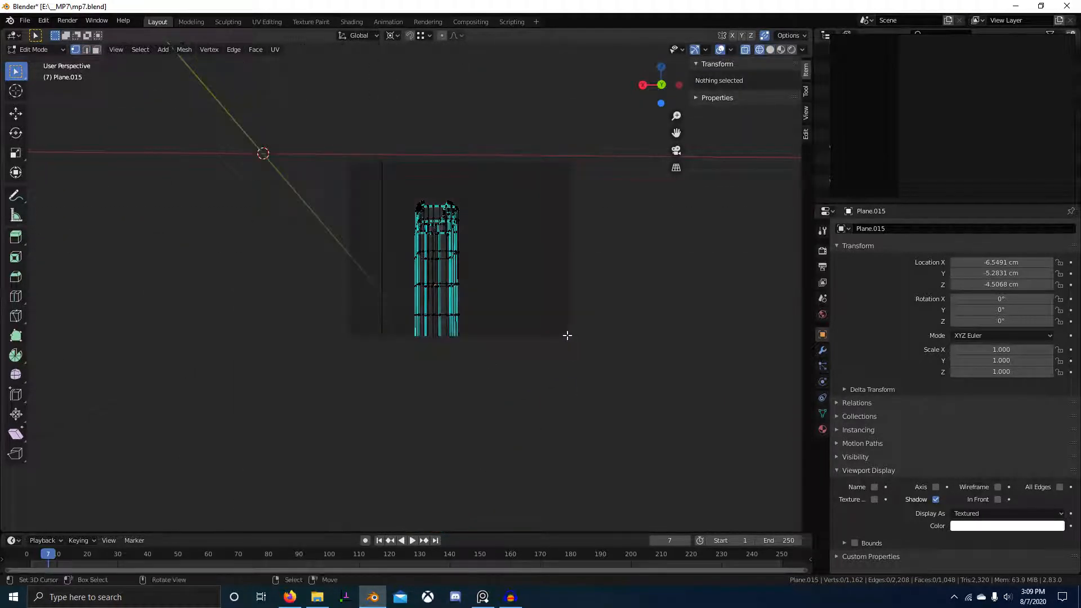
key("alt+b")
left_click_drag(377, 159, 552, 337)
middle_click_drag(552, 337, 362, 350)
key("KP_5")
key("KP_3")
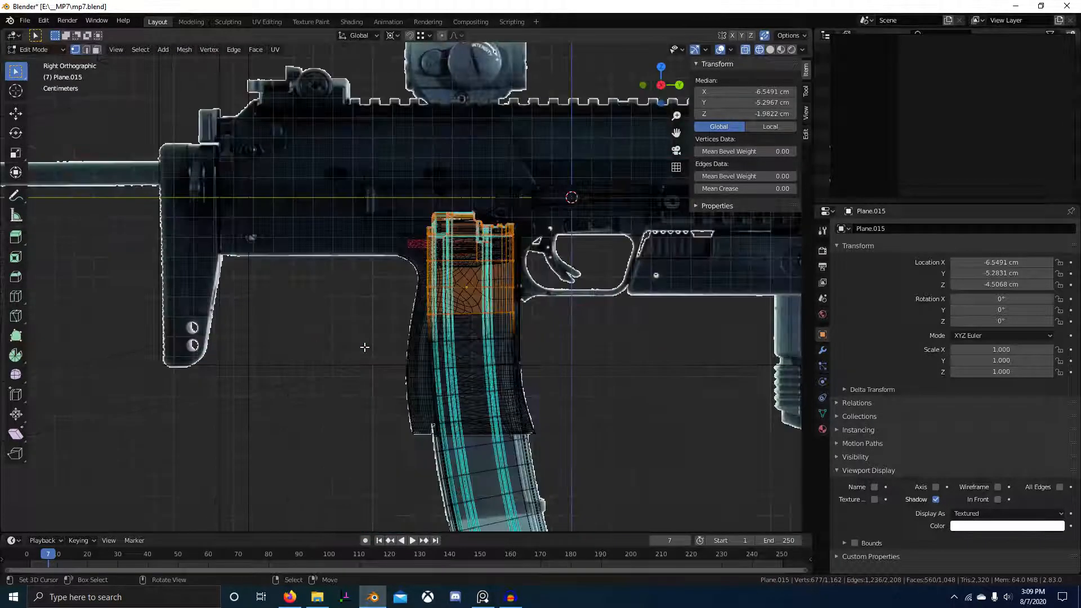
scroll(360, 282, "up", 7)
key("alt+a")
key("alt+b")
mouse_move(289, 121)
left_mouse_down()
mouse_move(743, 232)
mouse_move(753, 244)
left_mouse_up()
key("alt+b")
left_click_drag(743, 280, 783, 297)
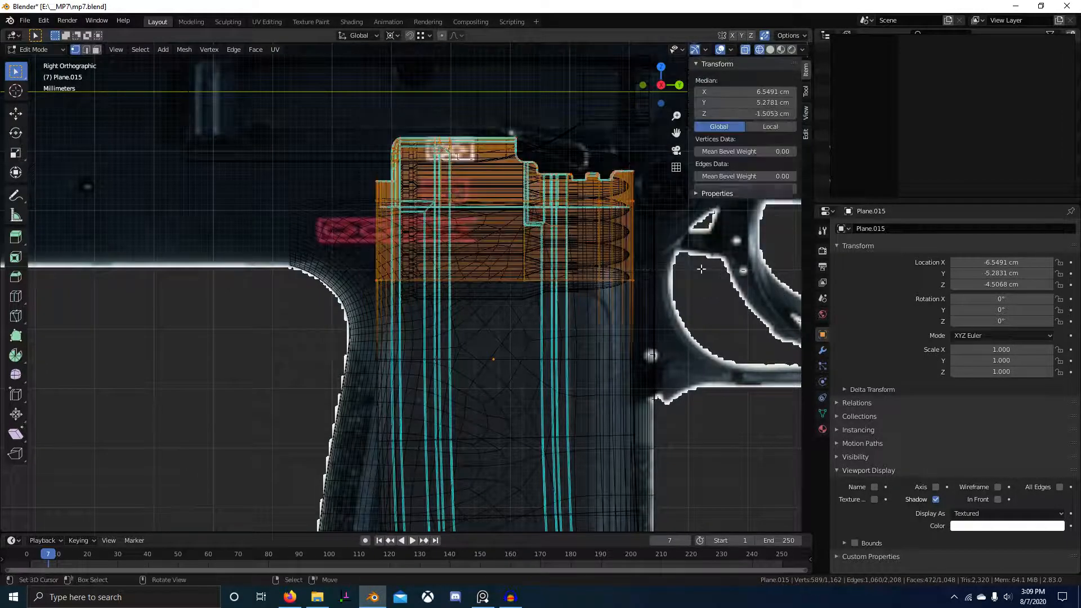
- Delete the vertices of the detailed upper section of the inner magazine copy, including its feed lips
key("alt+a")
key("alt+b")
left_click_drag(302, 118, 728, 267)
key("alt+b")
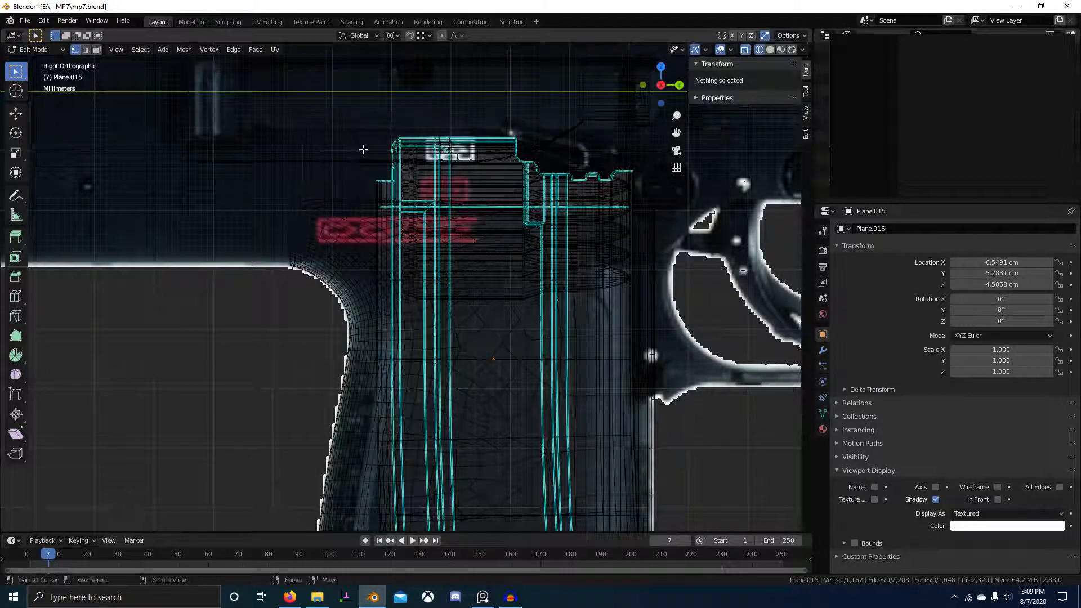
key("b")
left_click_drag(337, 121, 699, 283)
scroll(613, 302, "down", 2)
key("shift+z")
middle_click_drag(613, 301, 478, 312)
key("x")
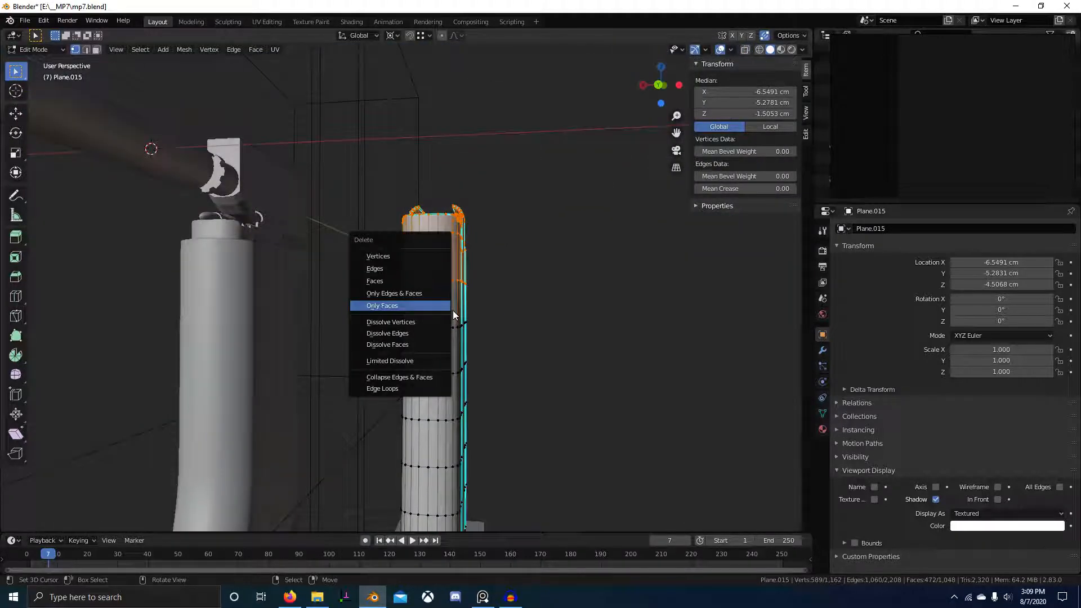
left_click(400, 259)
- Extrude the open upper rim of the inner magazine copy 3.5567 cm along its local Z axis
middle_click_drag(401, 264, 293, 298)
left_click(382, 343, "alt")
middle_click_drag(383, 343, 329, 252)
left_click(372, 358)
left_click(327, 249, "ctrl")
key("ctrl+z")
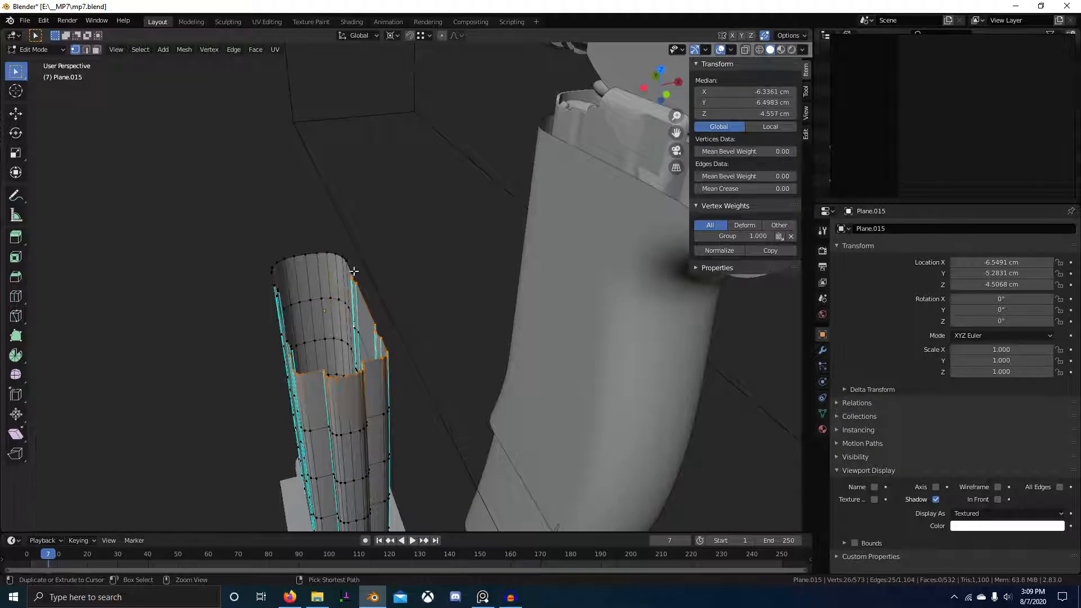
middle_click_drag(268, 311, 304, 394)
left_click(318, 401, "ctrl")
middle_click_drag(417, 476, 456, 458)
key("z")
left_click(441, 261)
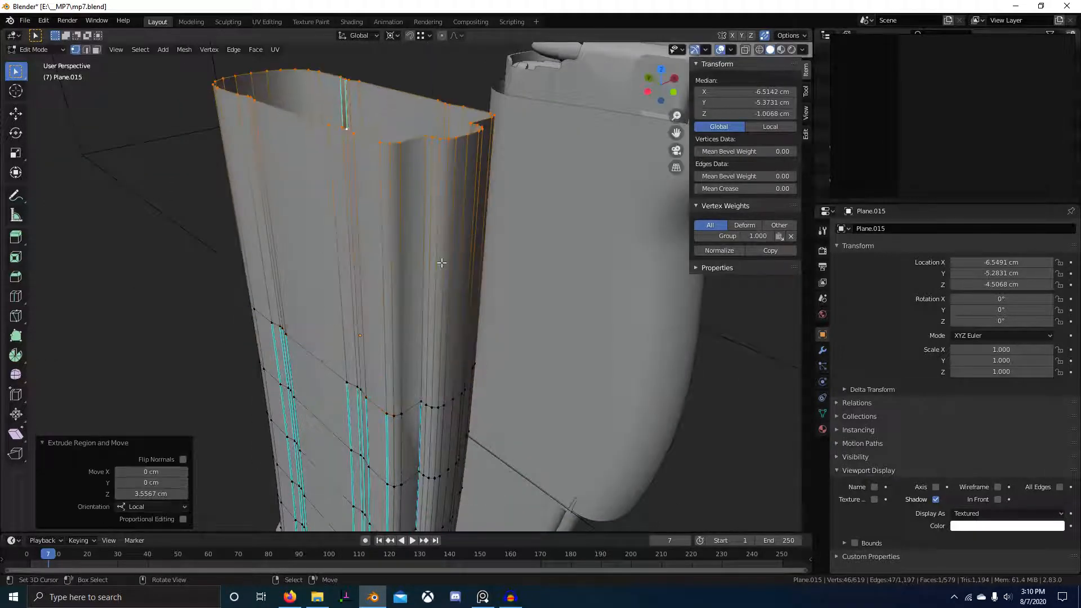
- Clear the sharp marks from all edges of the inner magazine copy and cap its open upper end with a face
scroll(421, 367, "down", 7)
scroll(420, 367, "up", 3)
middle_click_drag(389, 382, 483, 403)
key("2")
middle_click_drag(416, 346, 425, 352)
right_click(406, 306, "shift")
scroll(406, 307, "down", 3)
middle_click_drag(406, 307, 449, 351)
key("a")
key("ctrl+e")
left_click(452, 362)
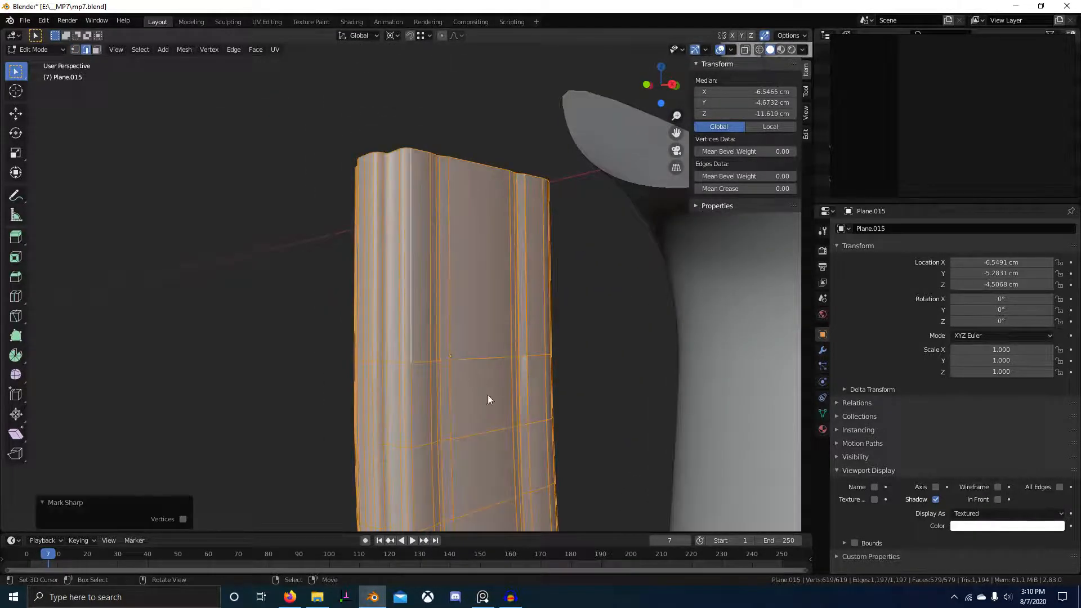
middle_click_drag(487, 394, 441, 298)
key("Tab")
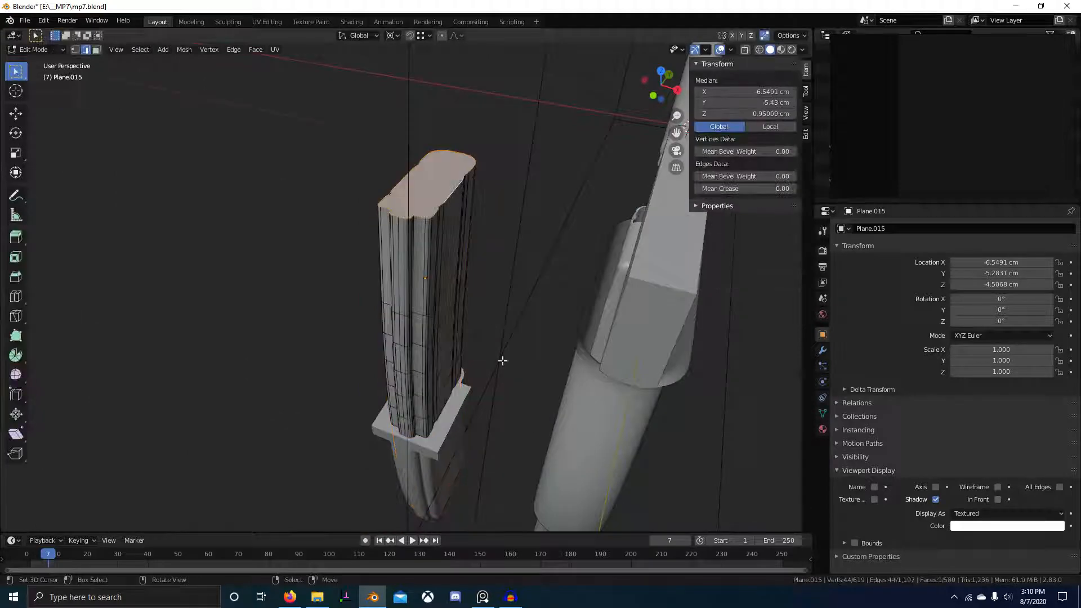
- Join the inner magazine copy to the shell copy with a Boolean union and apply the modifier
middle_click_drag(502, 357, 369, 374)
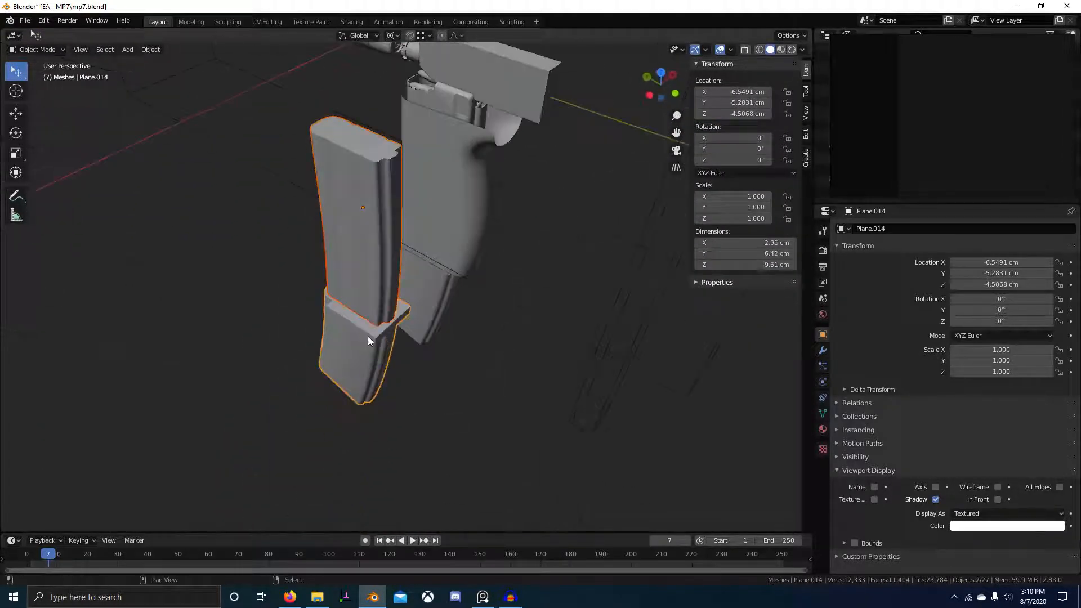
key("ctrl+KP_Add")
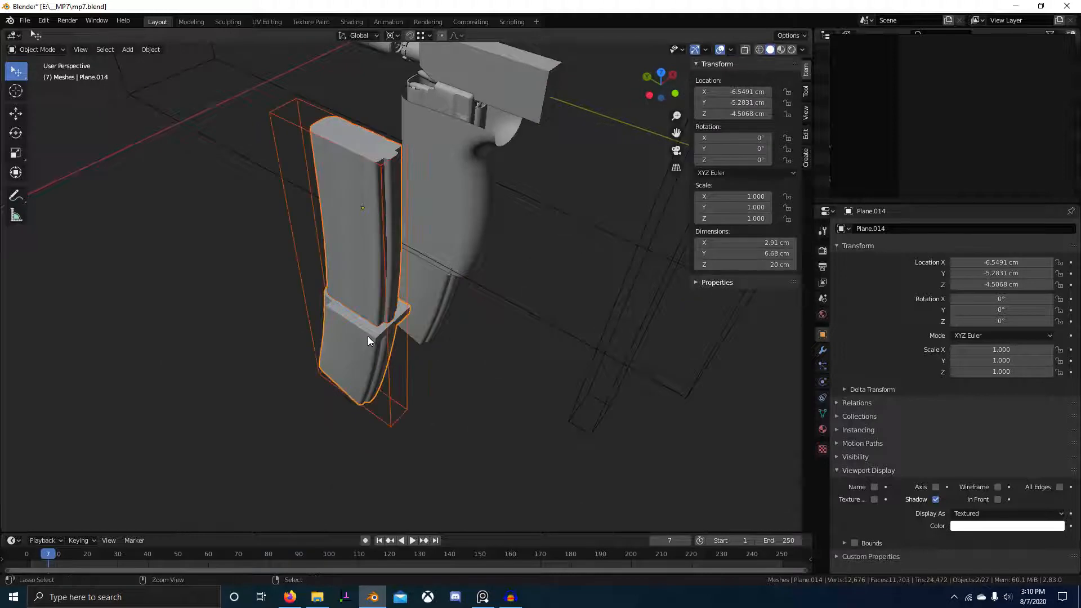
right_click(395, 238)
right_click(384, 235)
right_click(362, 243)
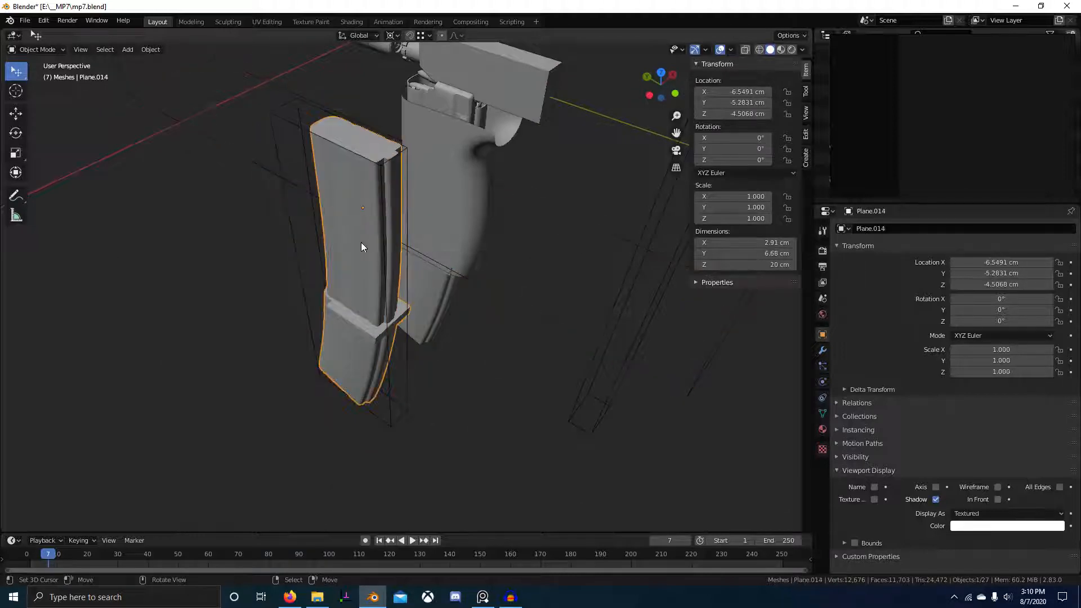
left_click(822, 351)
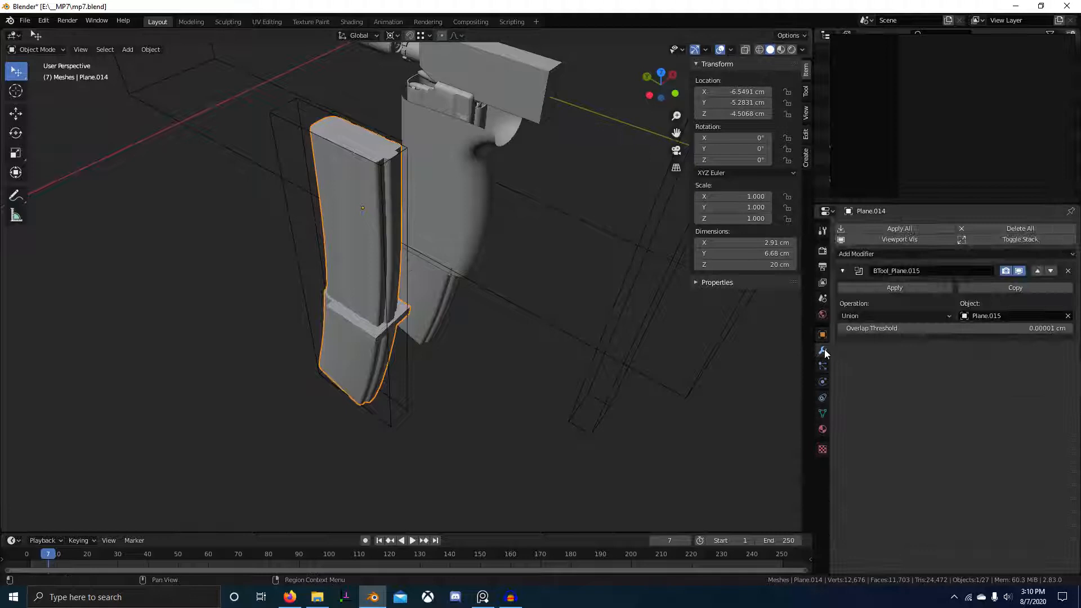
left_click(903, 291)
- Delete the leftover inner magazine copy and remove the Boolean difference modifier from the pistol grip
right_click(403, 272)
right_click(403, 272)
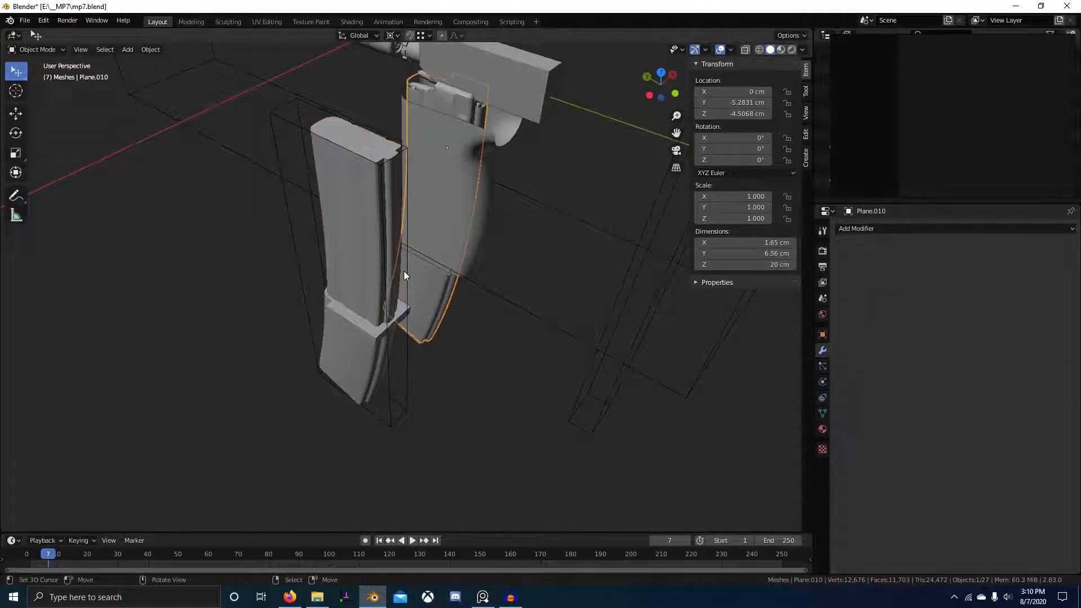
right_click(404, 273)
right_click(407, 278)
key("Delete")
right_click(504, 227)
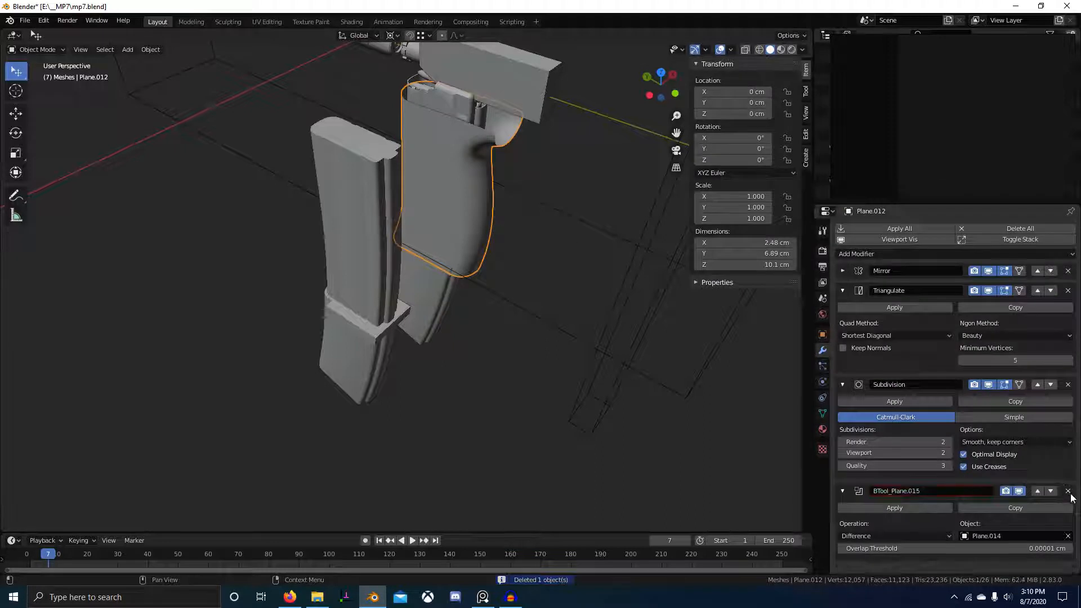
- Set the X location of the merged magazine cutter to 0 cm so it sits inside the grip
middle_click_drag(585, 344, 389, 310)
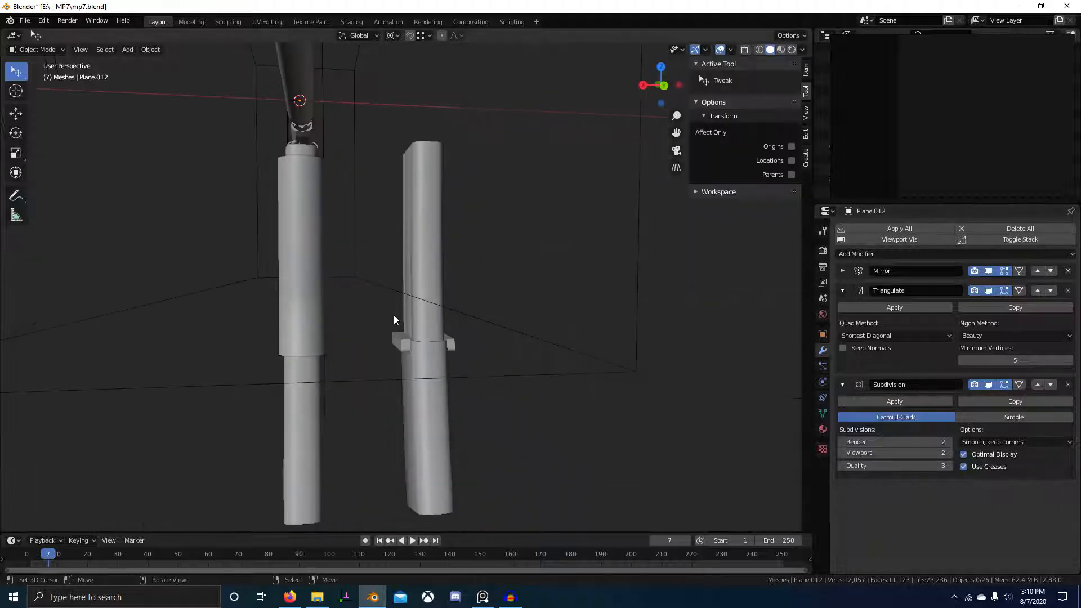
right_click(393, 315)
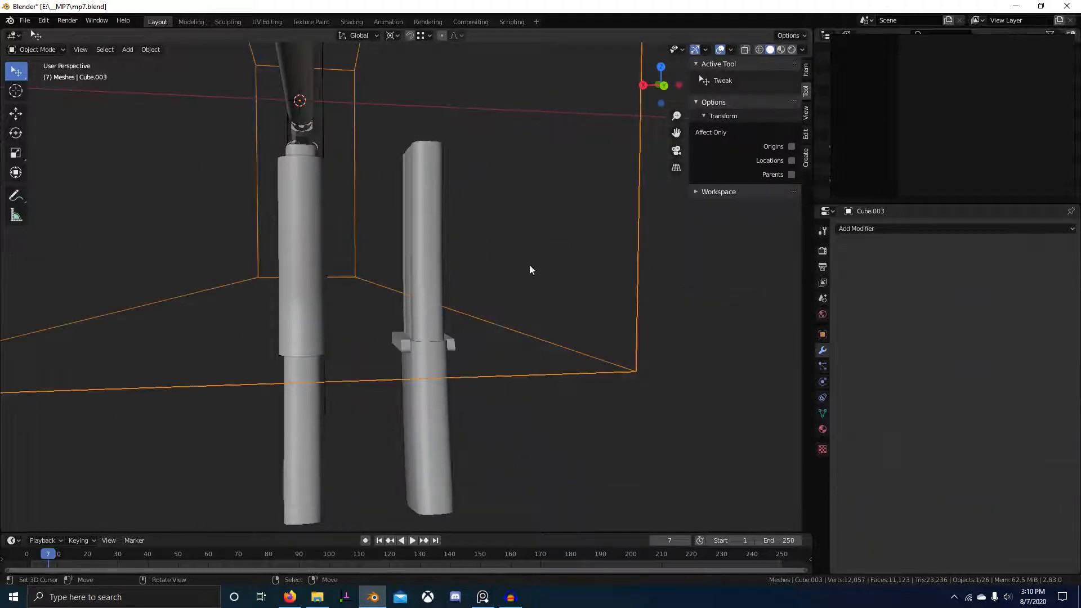
key("ctrl+z")
left_click(807, 71)
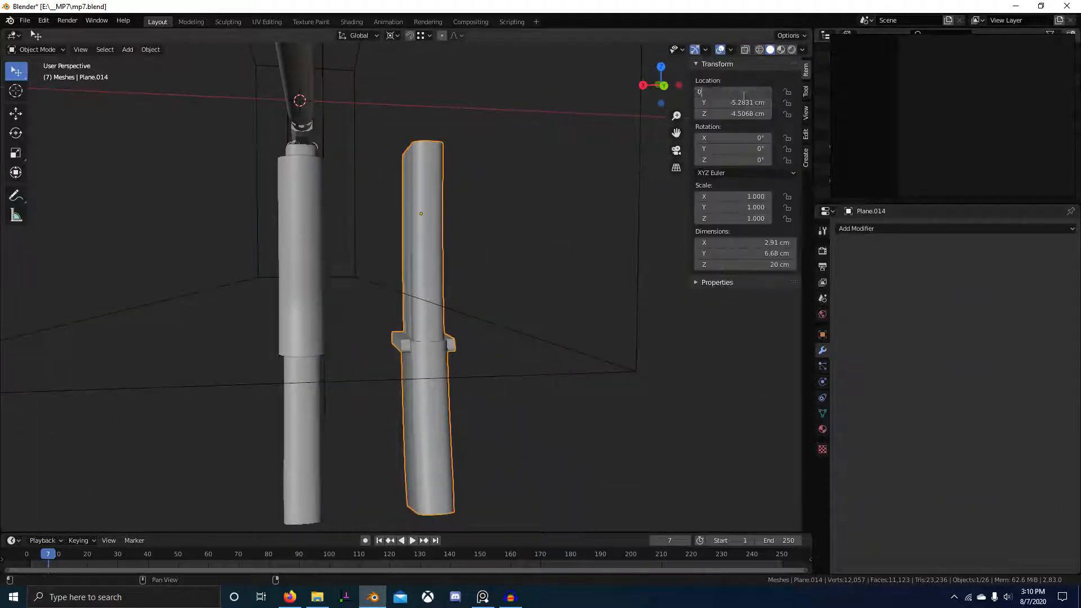
key("Tab")
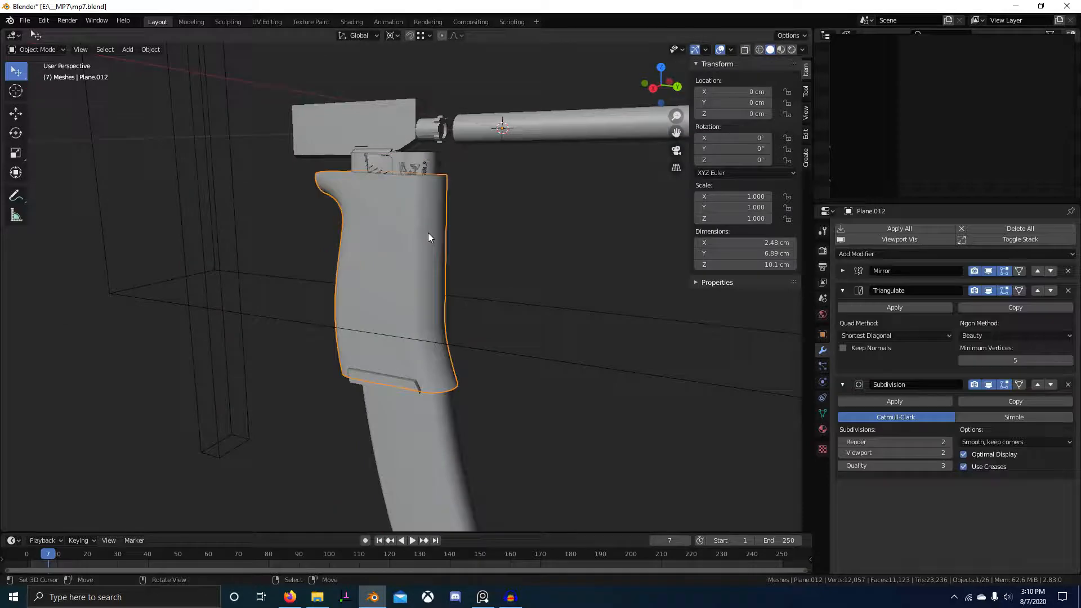
- Examine the pistol grip's mesh in isolation, both in perspective and from the side
key("KP_Divide")
mouse_move(428, 237)
middle_mouse_down()
mouse_move(396, 334)
mouse_move(372, 364)
mouse_move(500, 313)
mouse_move(417, 244)
mouse_move(442, 231)
middle_mouse_up()
key("Tab")
key("KP_3")
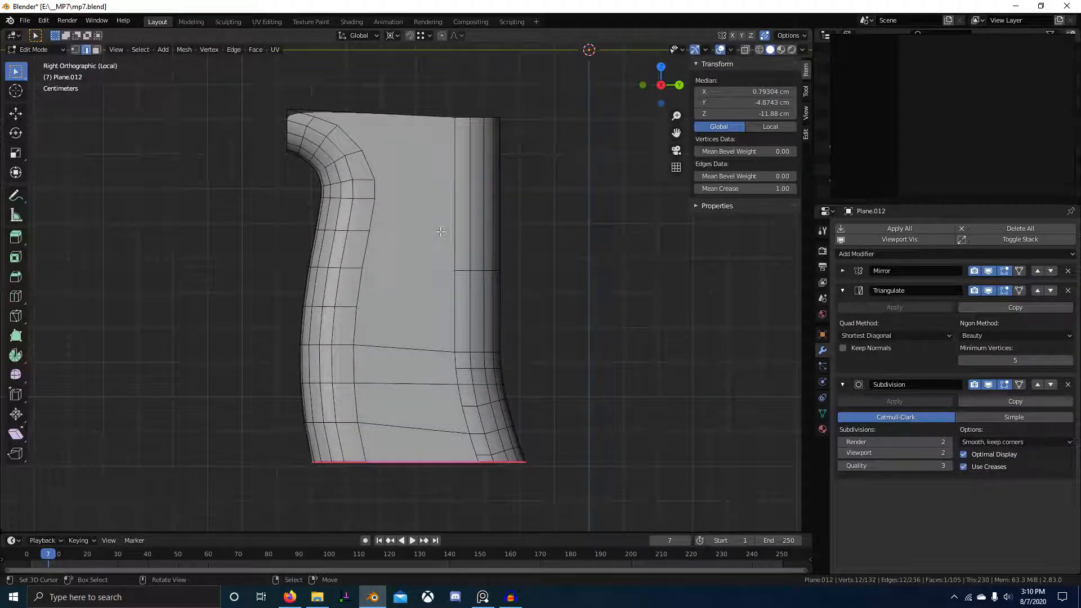
key("KP_Divide")
key("KP_Divide")
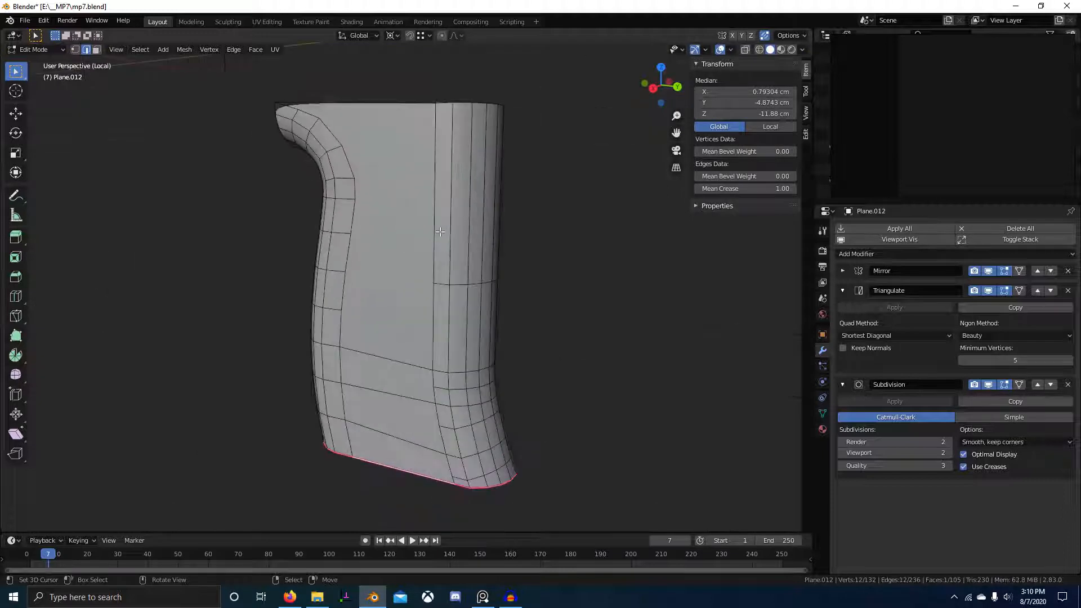
key("Tab")
key("KP_3")
key("KP_Divide")
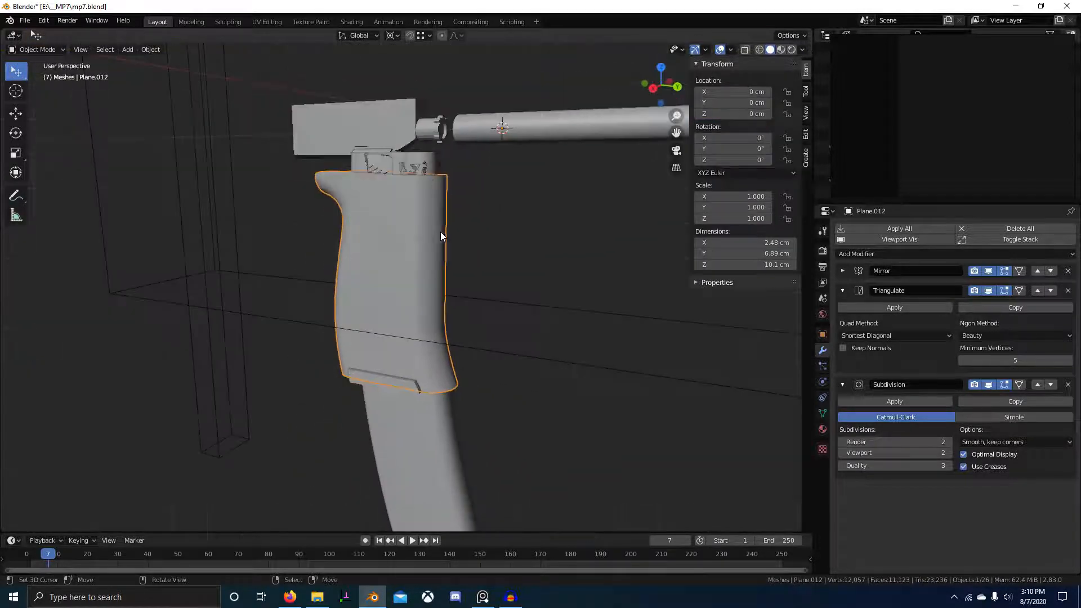
- Set the viewport display of the merged magazine cutter to Wire
left_click(474, 426)
middle_click_drag(474, 426, 400, 357)
key("g")
key("x")
right_click(458, 353)
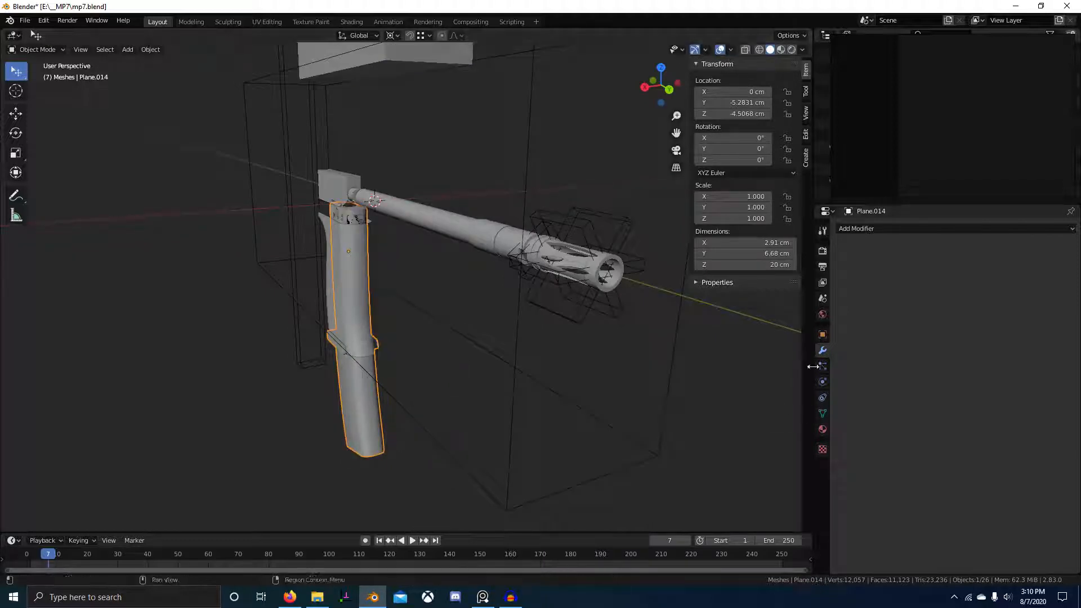
left_click(822, 334)
left_click(983, 487)
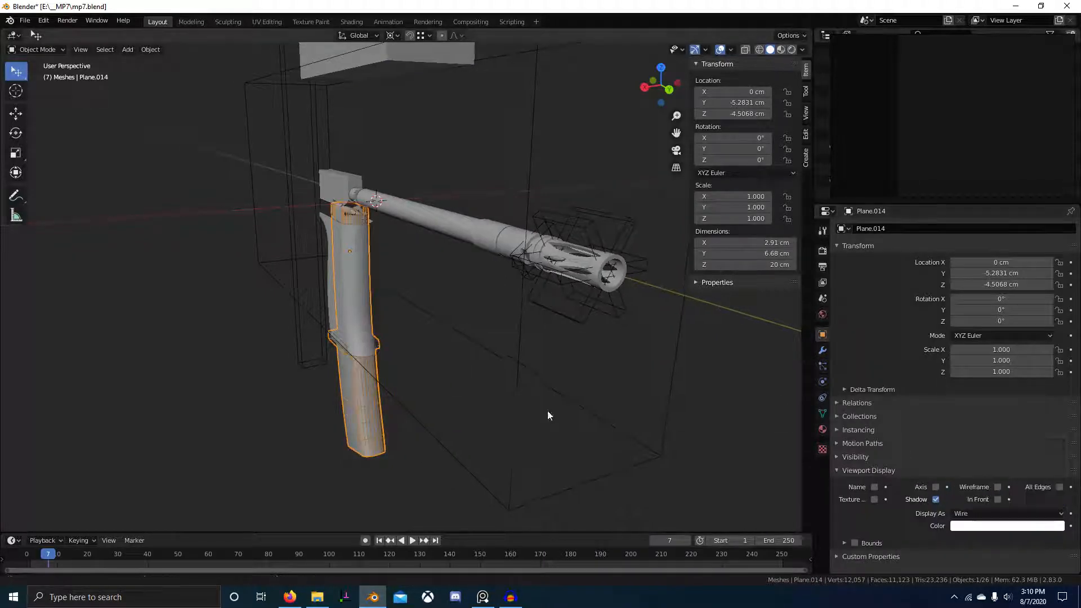
- Add a cube within the pistol grip's mesh in the right side view and scale it by 0.099, then 0.556
scroll(554, 402, "up", 4)
middle_click_drag(562, 394, 483, 328)
middle_click_drag(490, 308, 481, 391, "shift")
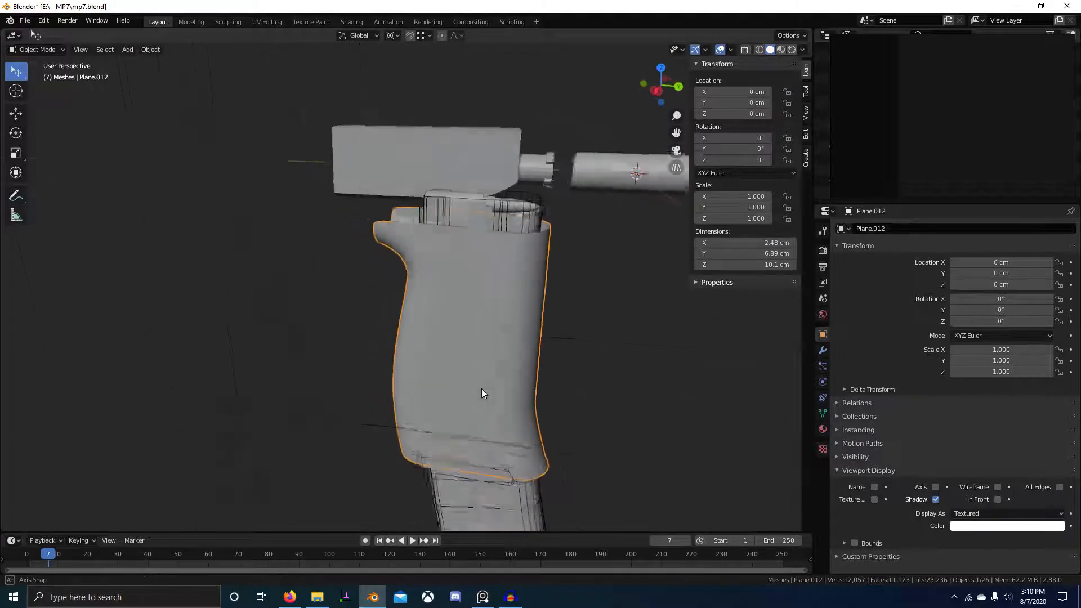
key("KP_3")
key("ctrl+KP_3")
key("KP_3")
key("Tab")
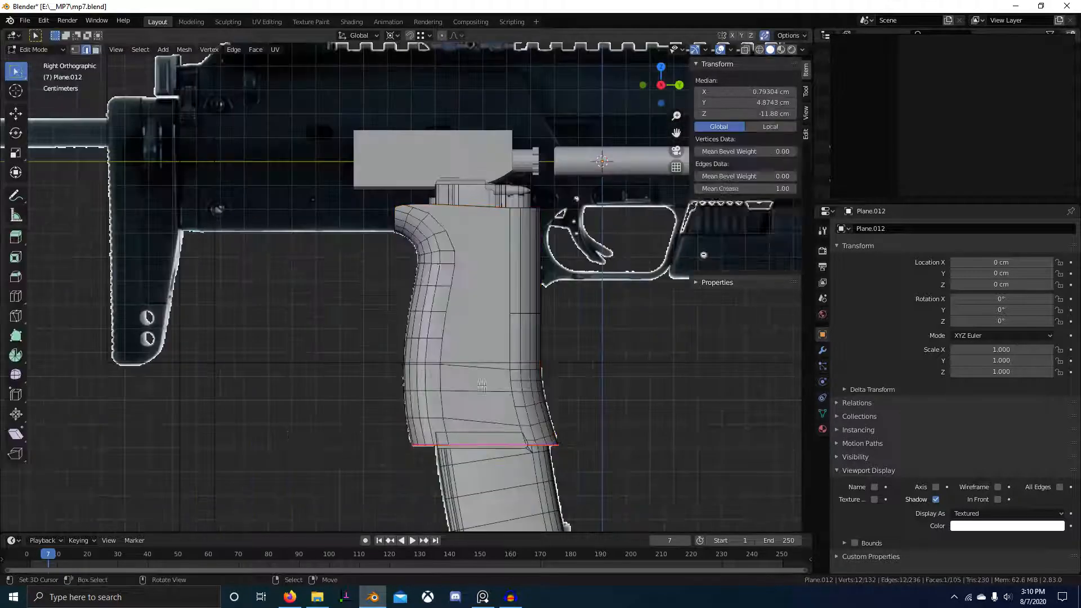
scroll(502, 281, "up", 8)
scroll(502, 280, "down", 6)
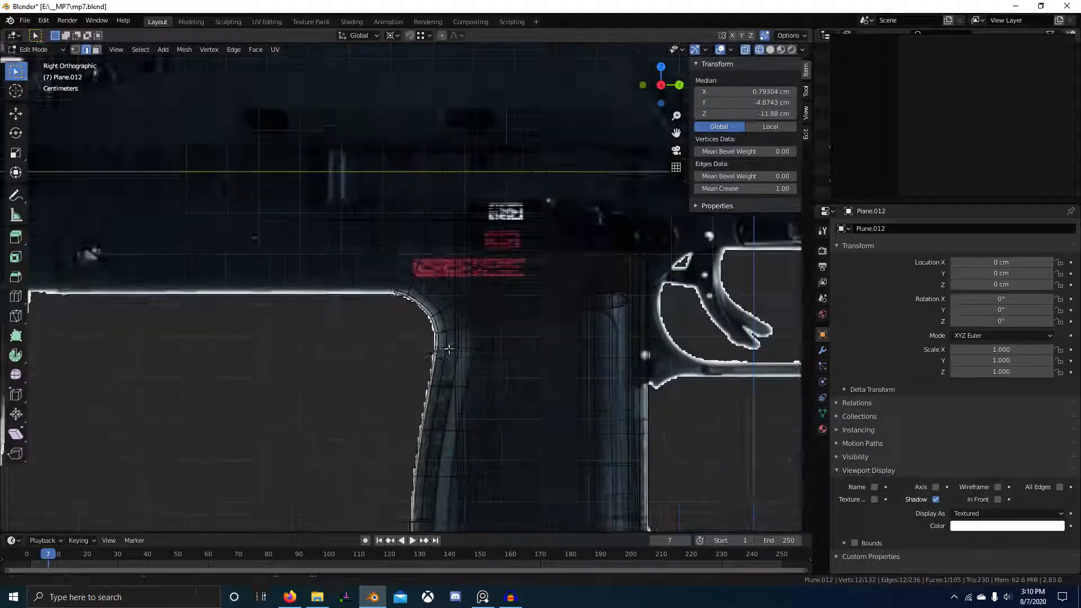
key("shift+a")
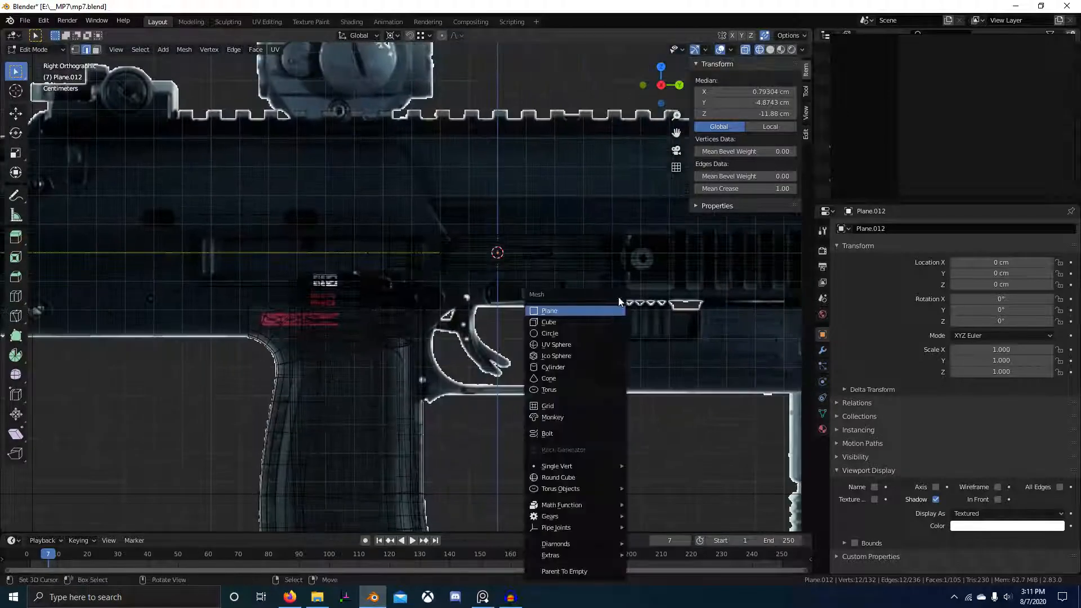
left_click(604, 322)
scroll(603, 321, "down", 6)
key("s")
left_click(558, 340)
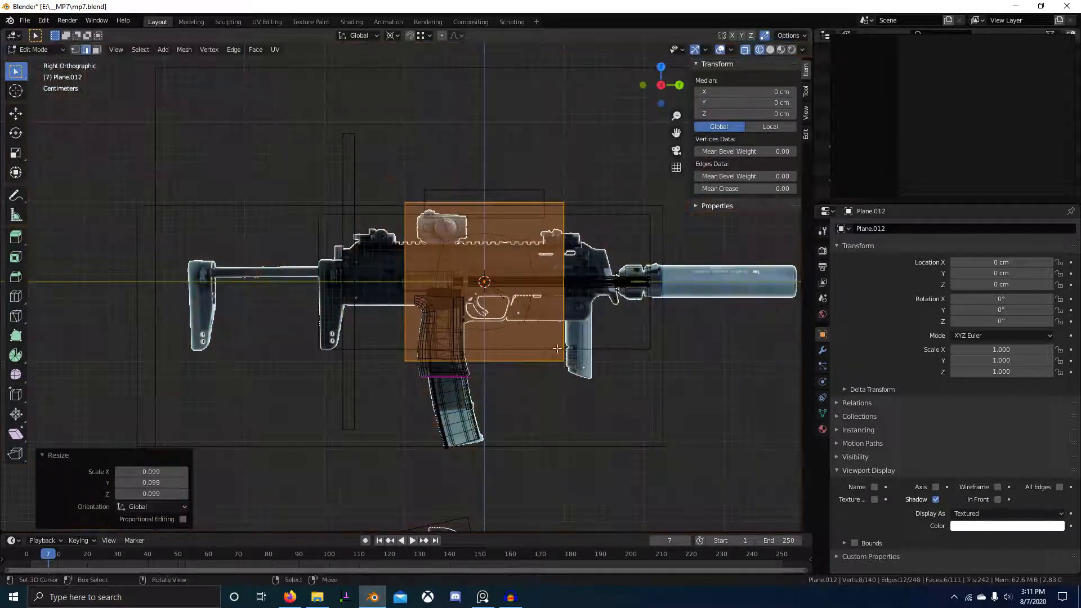
- Remove the Triangulate and Subdivision modifiers from the pistol grip object, keeping the Mirror
left_click(822, 351)
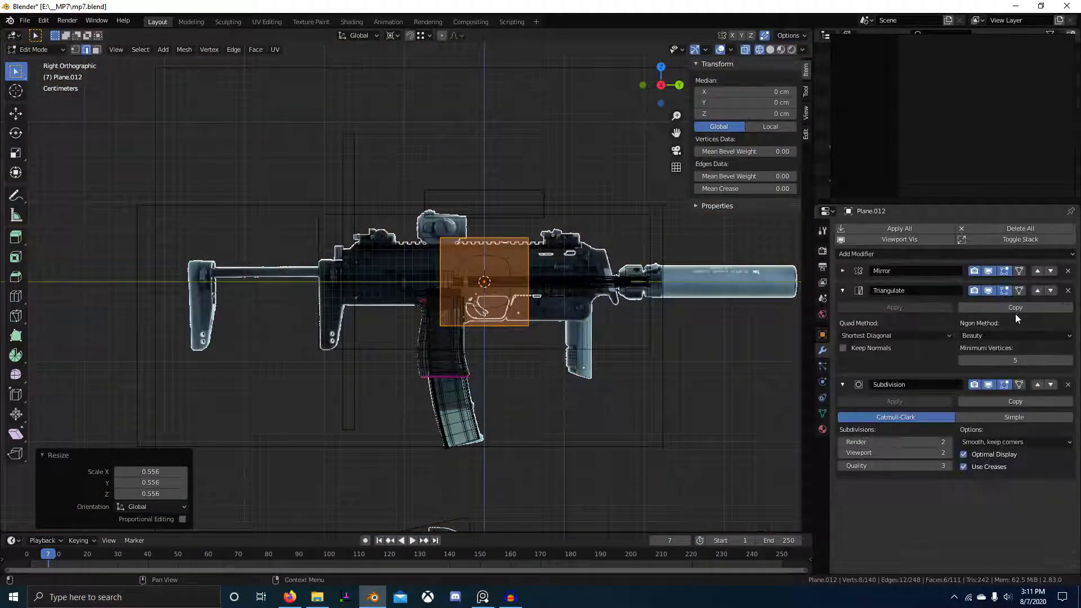
left_click(1068, 291)
left_click(1068, 292)
- Scale the cube down and place it on the receiver's lower rear edge, centred at about Y -14.18 cm, Z -0.149 cm
scroll(657, 434, "up", 5)
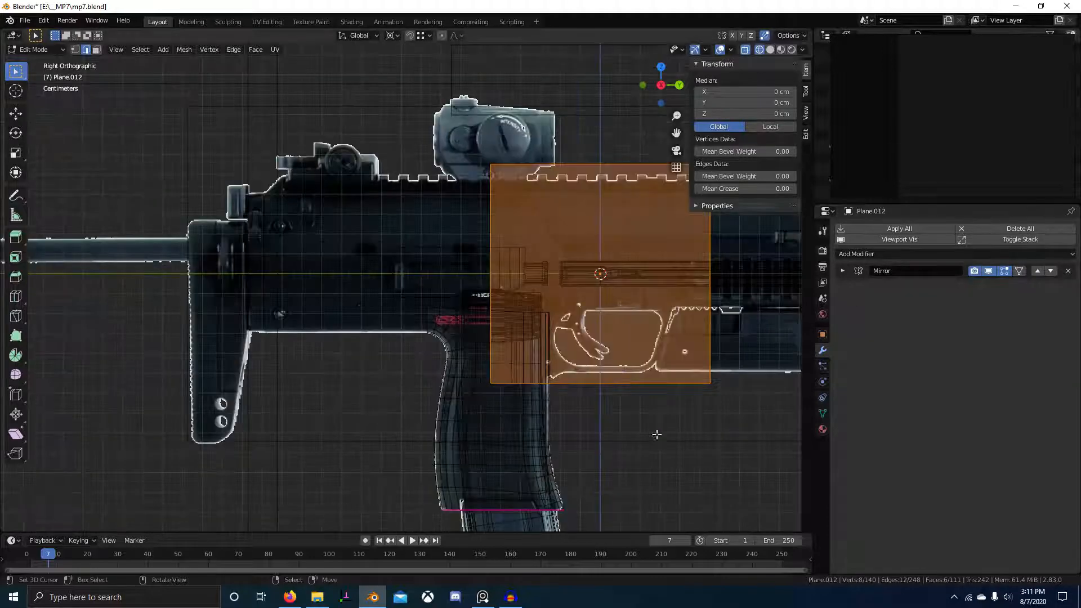
key("s")
left_click(618, 353)
key("g")
left_click(316, 348)
scroll(191, 321, "up", 4)
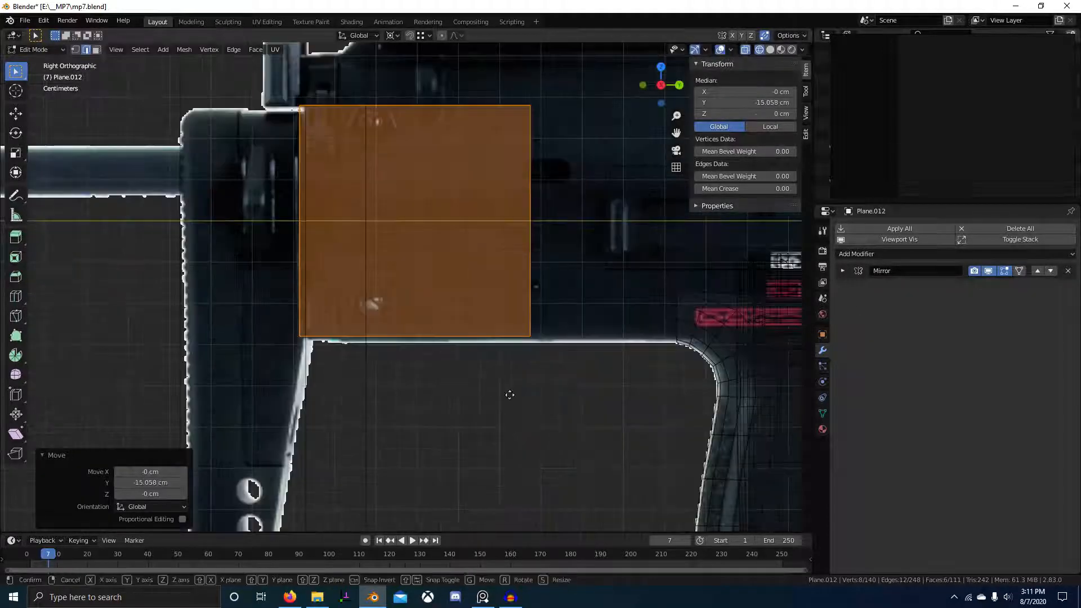
key("g")
left_click(619, 429)
key("g")
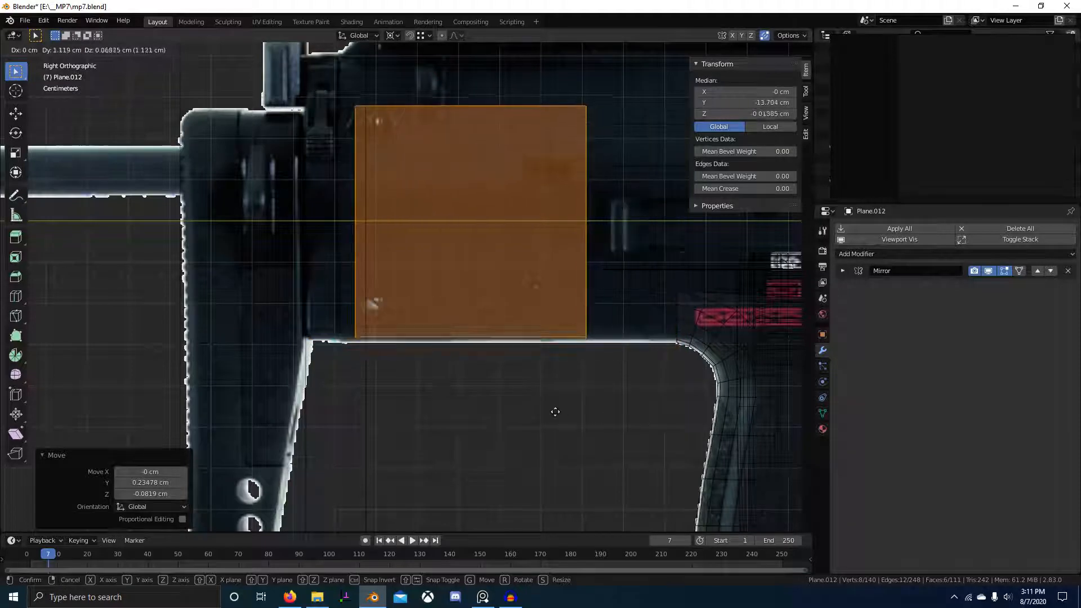
left_click(539, 415)
middle_click_drag(626, 430, 590, 436, "shift")
key("g")
key("z")
left_click(589, 463)
- Select the cube's upper vertices and lower them 3.086 cm along Z
key("1")
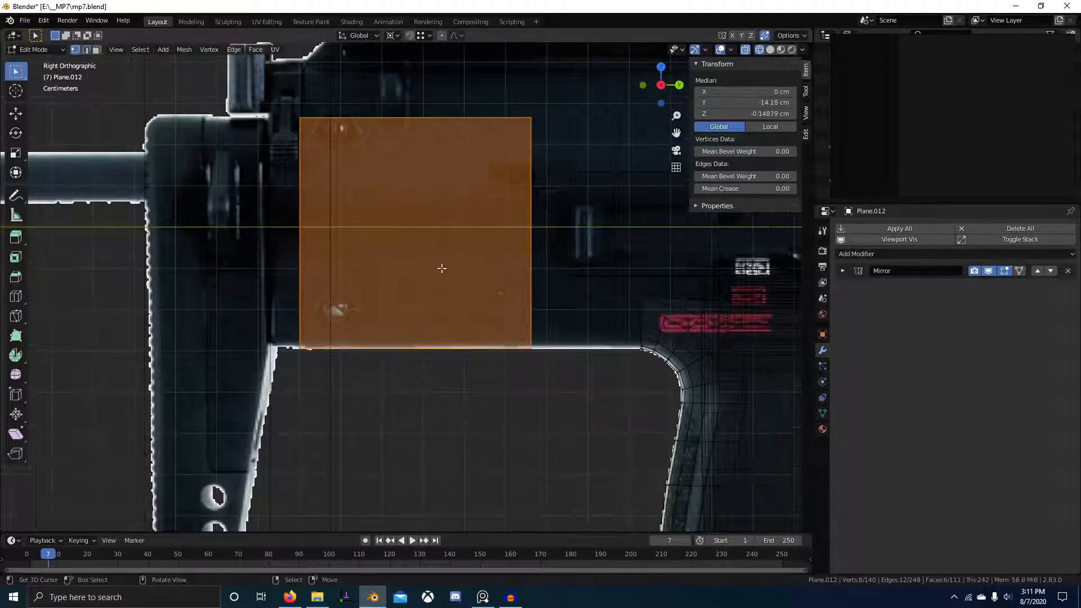
key("alt+a")
key("alt+b")
left_click_drag(260, 87, 581, 203)
key("alt+b")
key("b")
left_click_drag(291, 96, 647, 203)
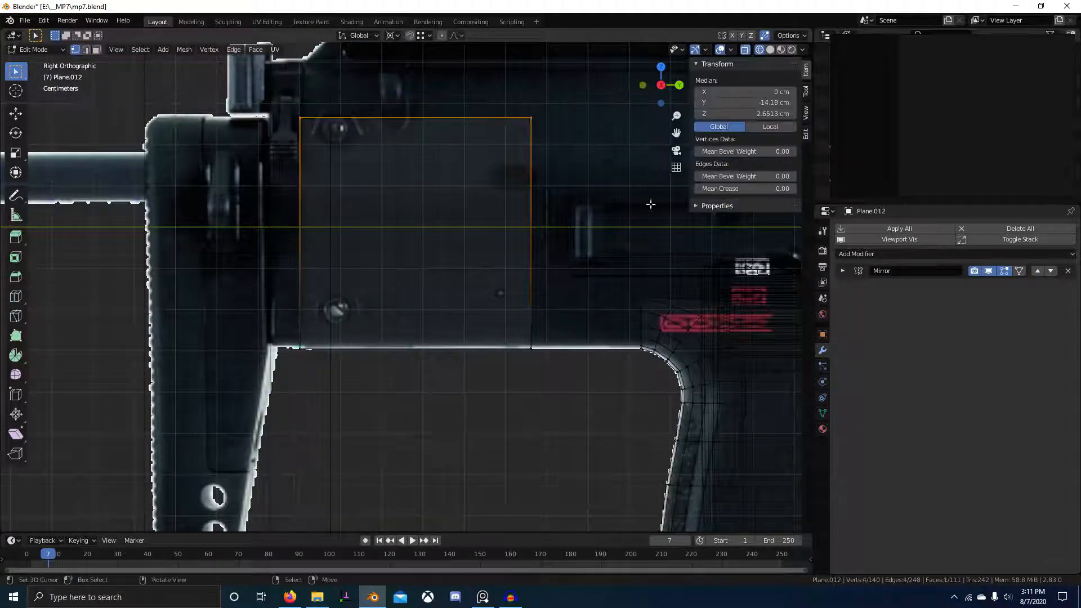
scroll(619, 205, "down", 2)
key("g")
key("z")
left_click(561, 294)
- Fine-tune the box's top against the left side reference, lowering it 0.48344 cm and raising it 0.11375 cm along Z
key("KP_9")
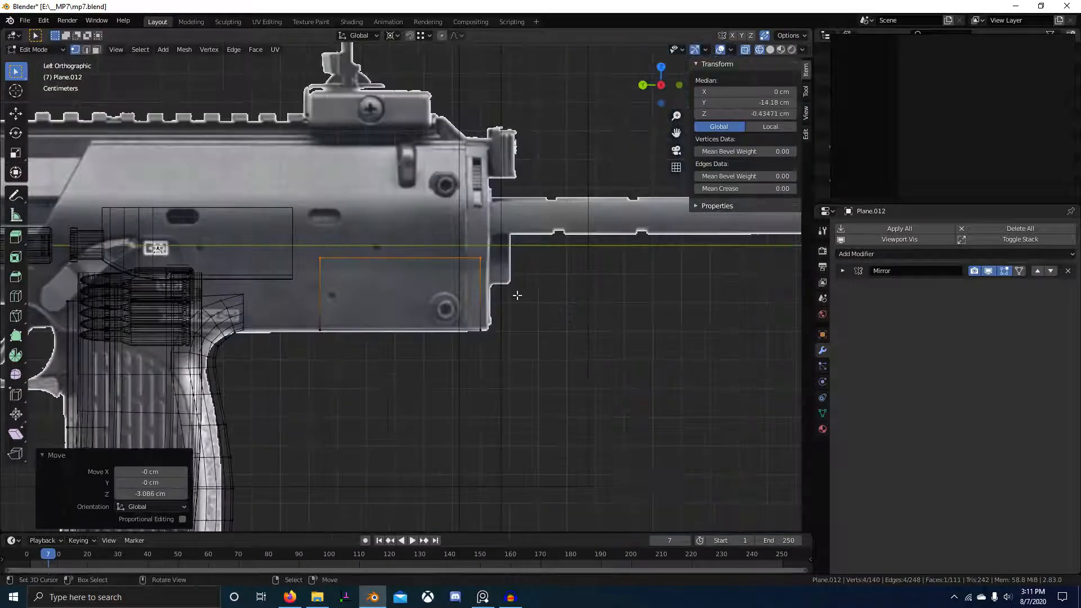
scroll(528, 362, "up", 4)
key("g")
key("z")
left_click(549, 365)
scroll(549, 364, "down", 4)
middle_click_drag(496, 362, 680, 388, "shift")
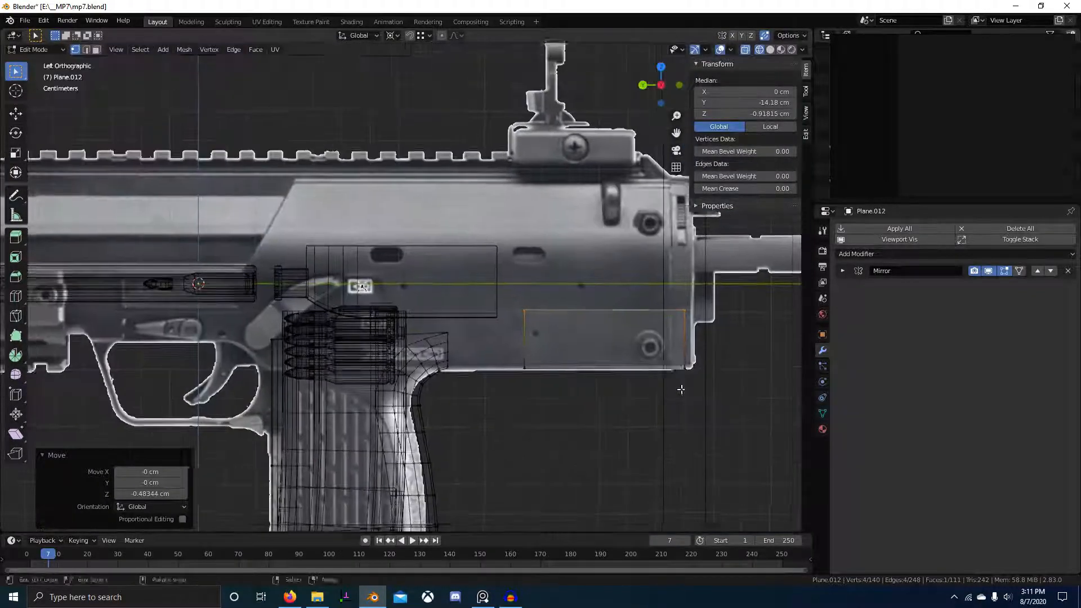
scroll(512, 365, "up", 3)
middle_click_drag(478, 349, 456, 349, "shift")
key("g")
key("z")
left_click(463, 331)
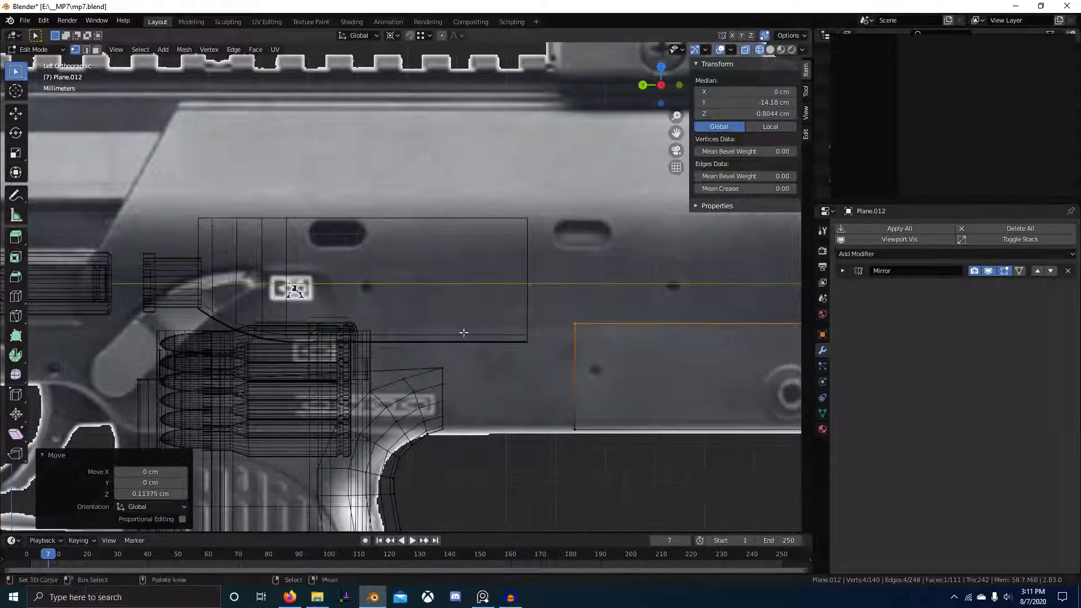
- Move the box's front end vertices 8.629 cm along Y, to the front of the magazine well
scroll(547, 353, "down", 3)
left_click_drag(610, 289, 664, 439)
key("g")
key("y")
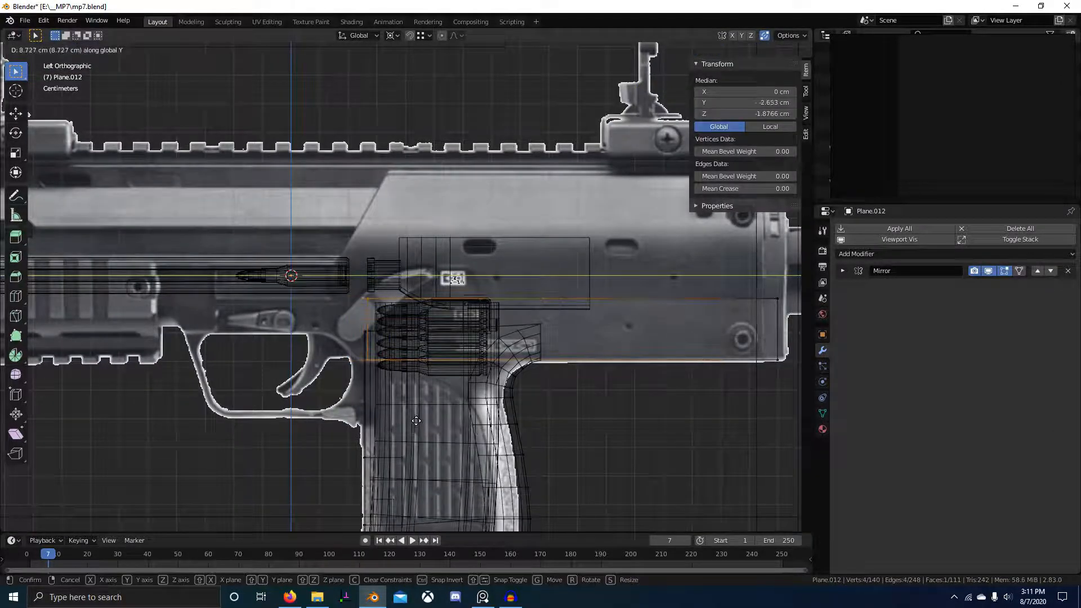
left_click(416, 421)
- Refine the box's front end against the right side reference, moving it -0.0455 cm and -0.085576 cm along Y
scroll(416, 421, "up", 3)
key("KP_3")
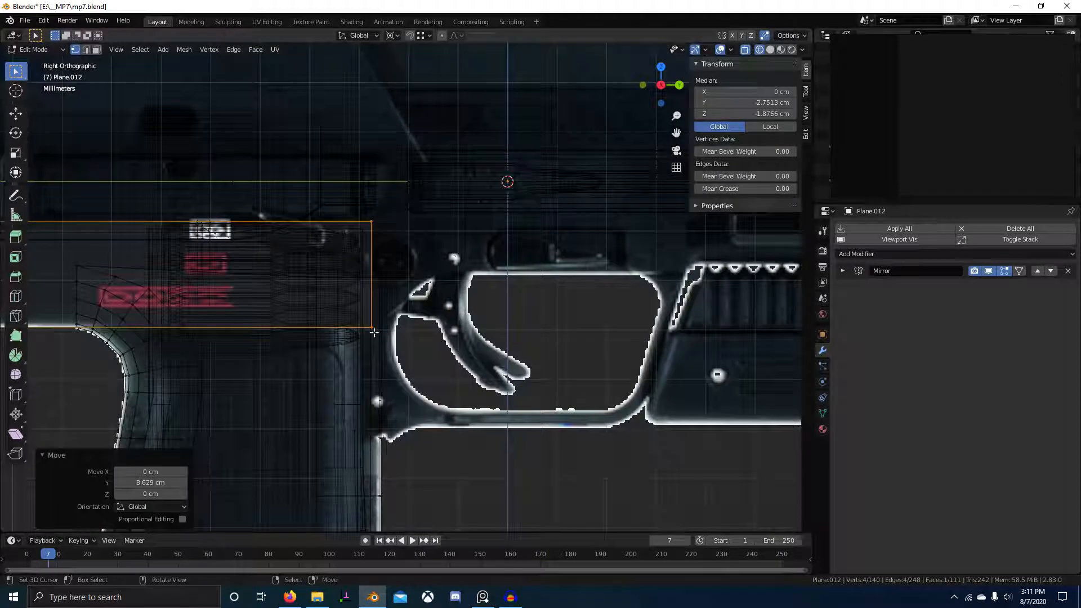
key("g")
key("y")
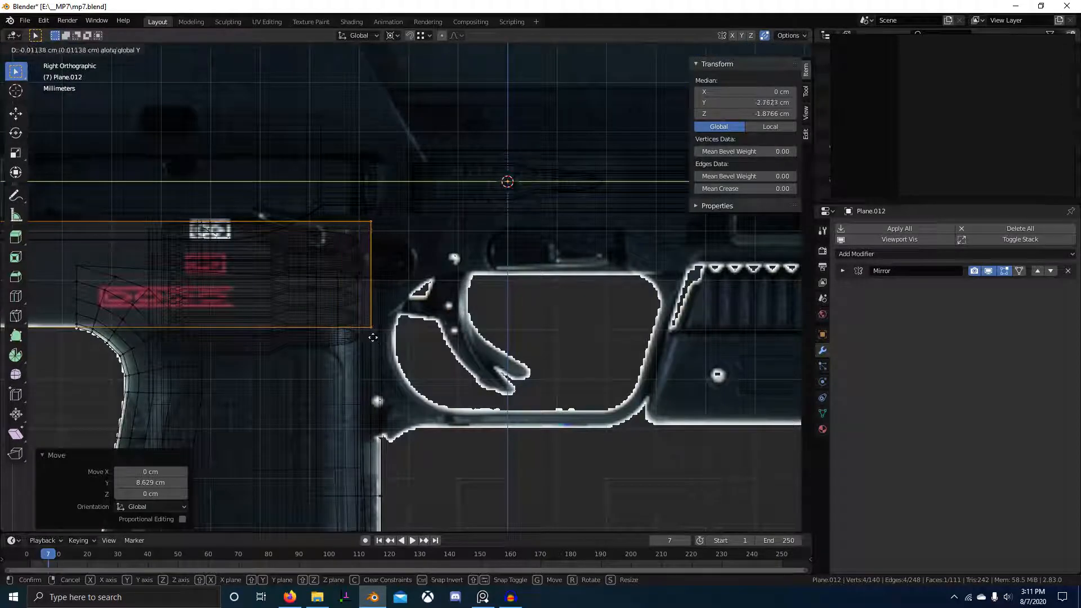
left_click(372, 337)
scroll(394, 349, "up", 3)
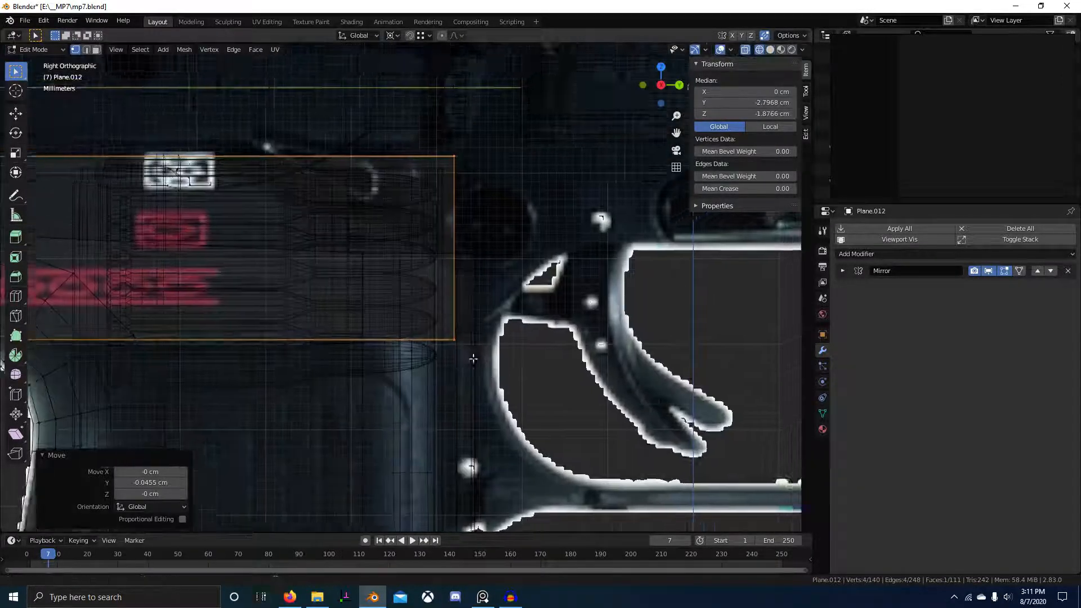
scroll(473, 358, "up", 1)
key("g")
left_click(367, 352)
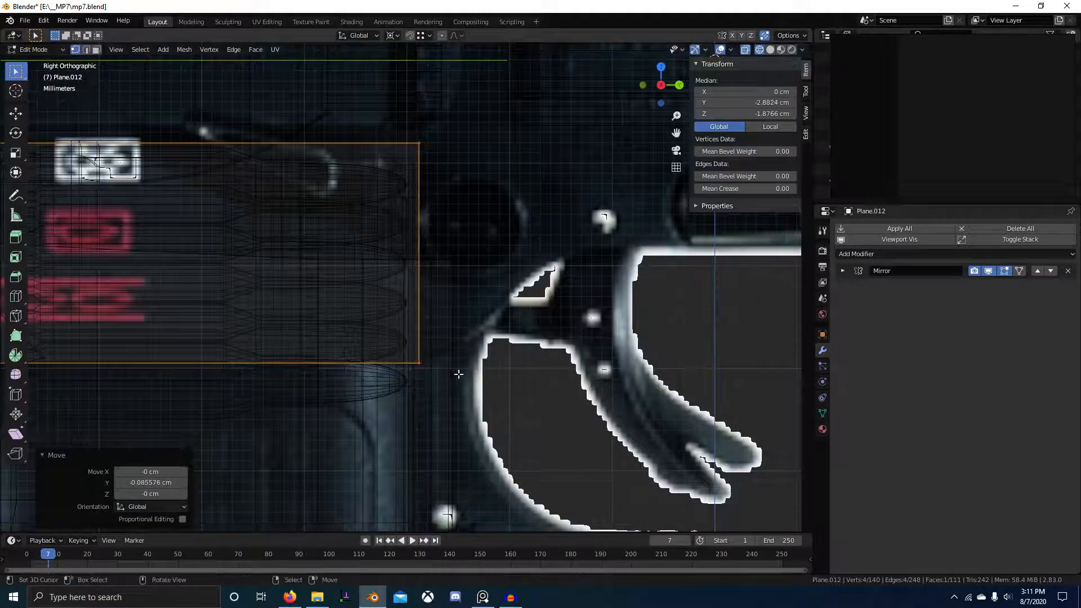
- Extrude the box's front end forward along Y to about Y -1.394 cm, above the trigger
scroll(285, 381, "down", 4)
scroll(265, 383, "up", 4)
key("g")
key("y")
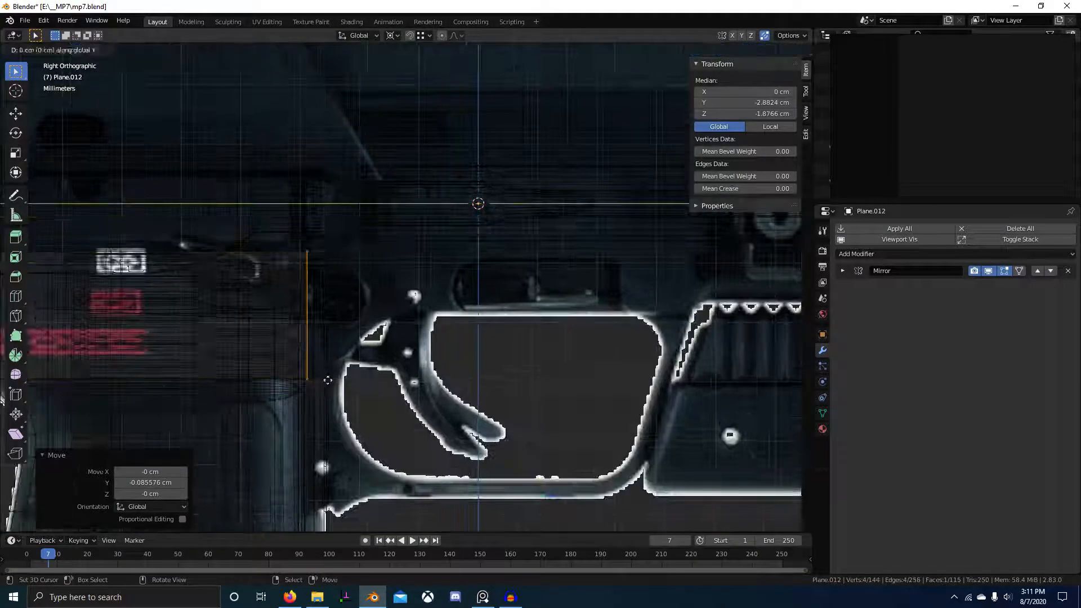
left_click(416, 373)
- Select the extruded section's lower front vertices and raise them 1.128 cm along Z to form a slanted underside
key("alt+a")
key("alt+z")
key("alt+z")
left_click_drag(377, 345, 429, 406)
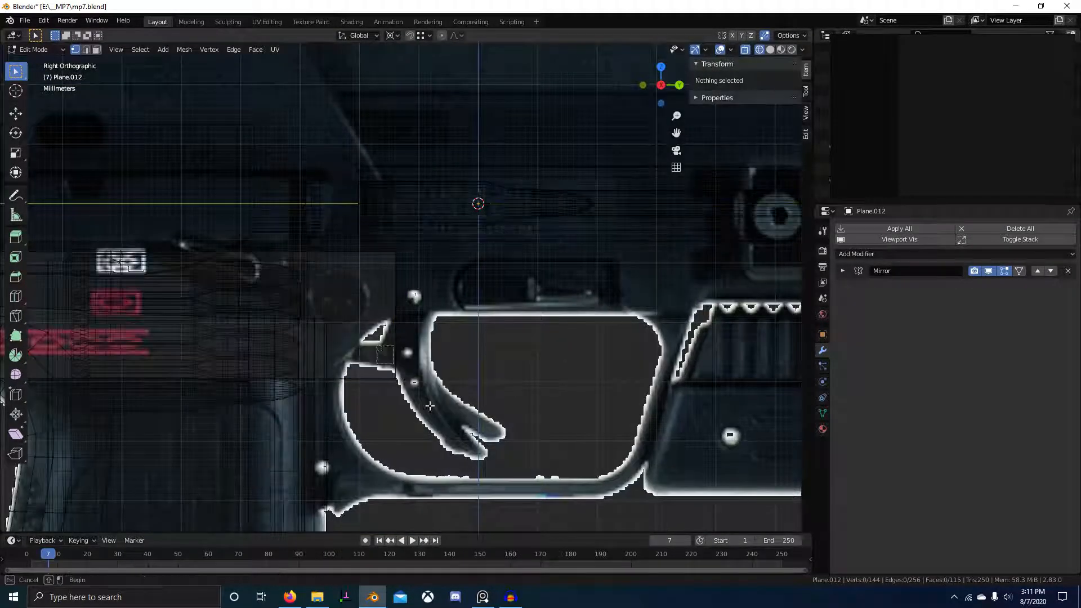
key("g")
key("z")
left_click(468, 345)
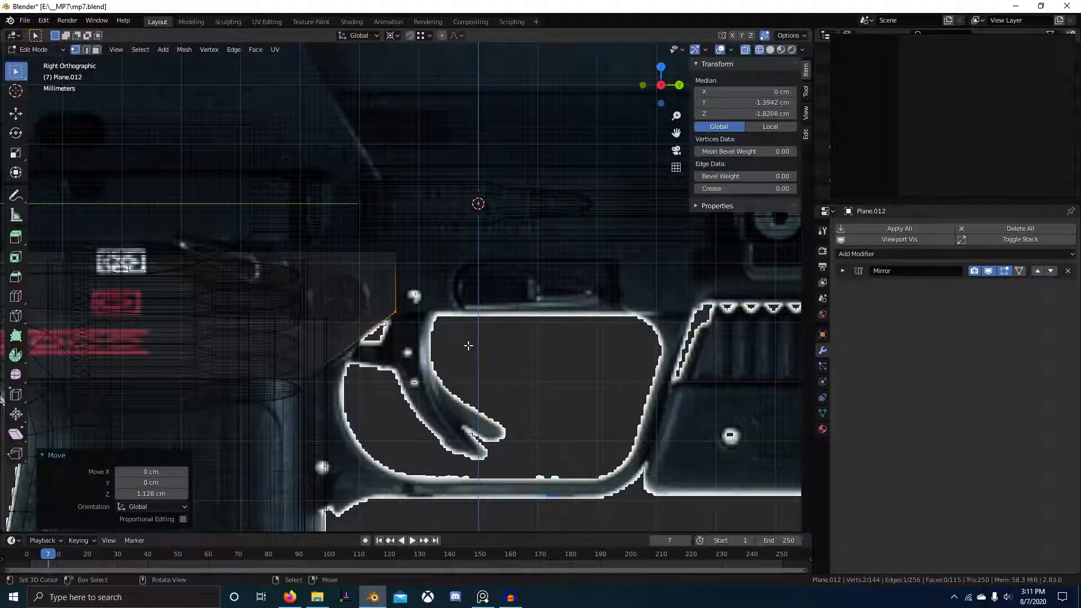
- Select the vertical edge loop behind the slanted section and shift it forward along Y to fit the right side reference
key("alt+a")
scroll(311, 400, "up", 3)
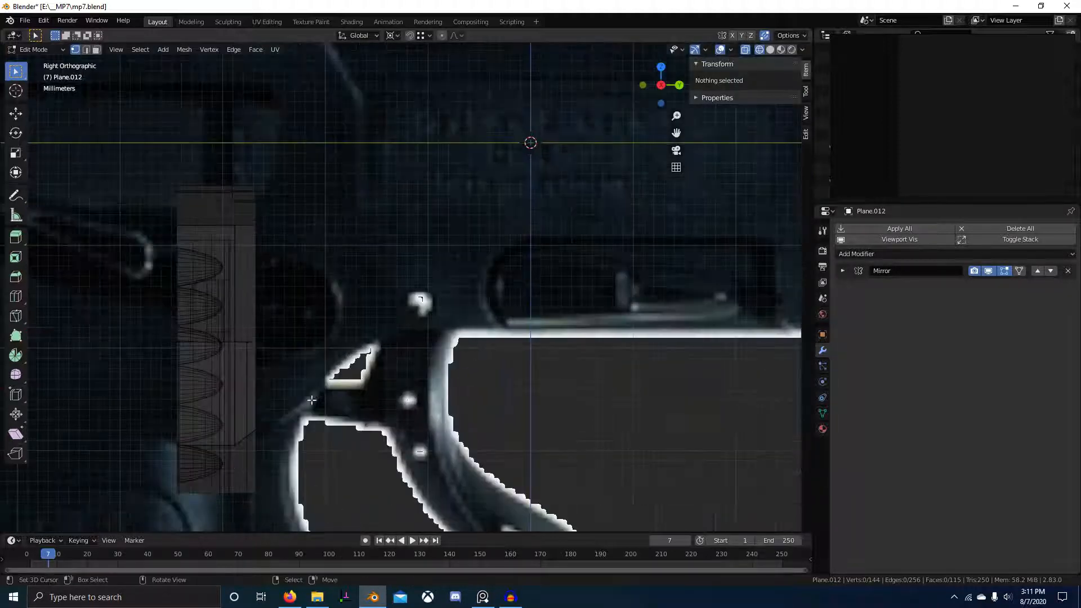
scroll(289, 326, "down", 3)
left_click_drag(314, 397, 328, 410)
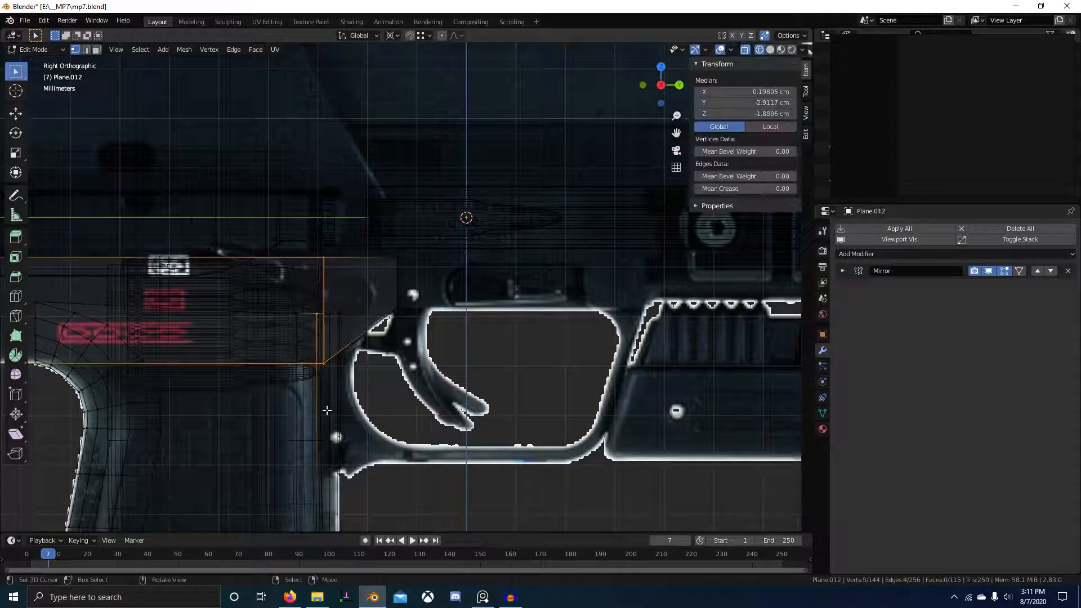
scroll(337, 372, "up", 1)
key("alt+a")
key("b")
key("2")
right_click(306, 276, "alt")
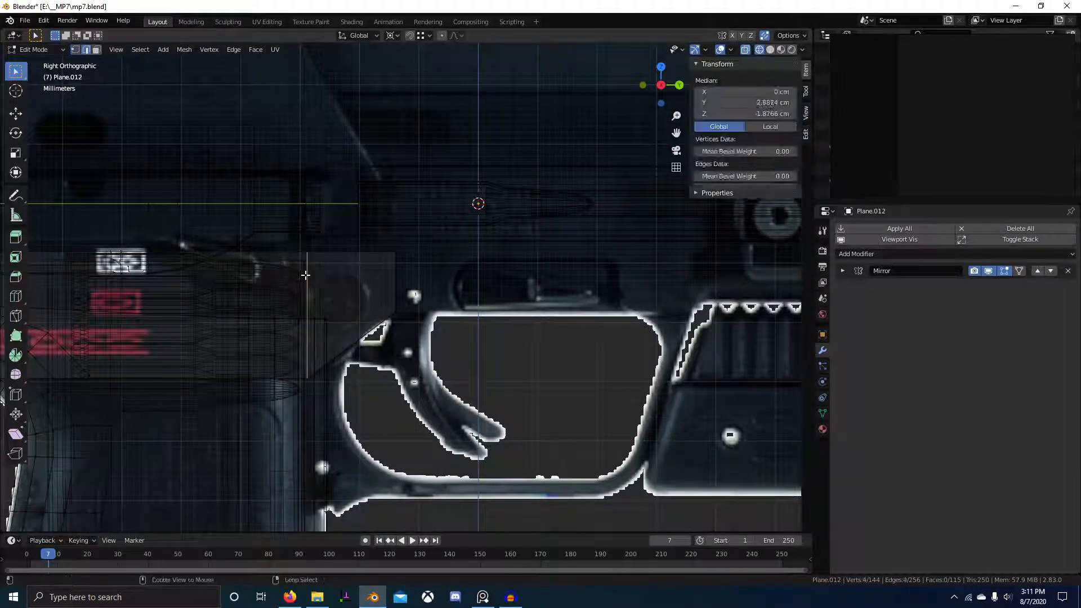
middle_click_drag(340, 400, 403, 369, "shift")
scroll(403, 369, "up", 2)
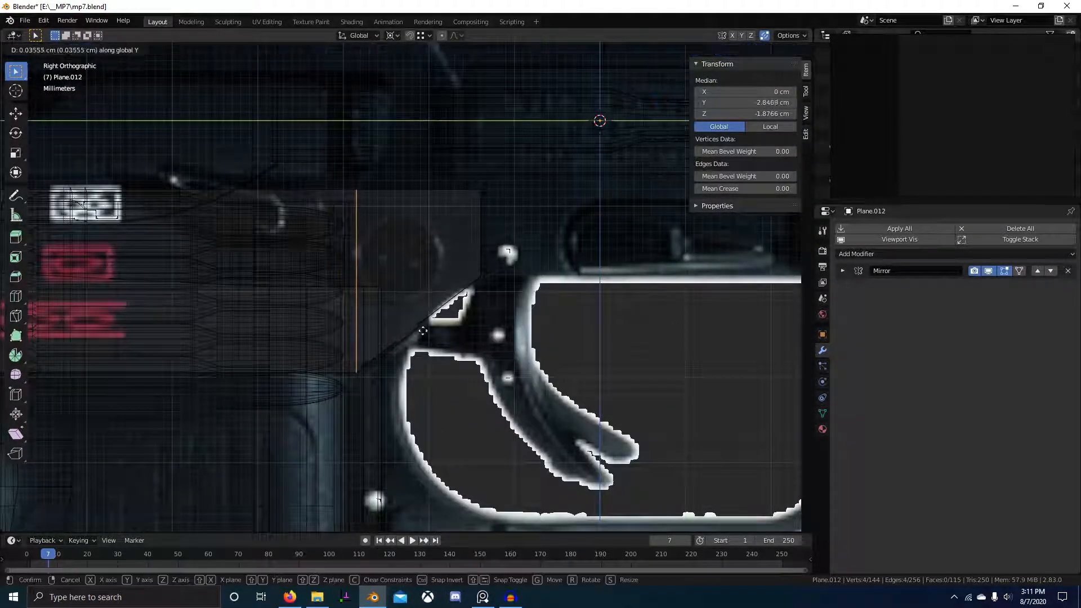
left_click(476, 332)
- Select the section's front end vertices and pull them back along Y to Y -1.4495 cm
left_click(477, 234)
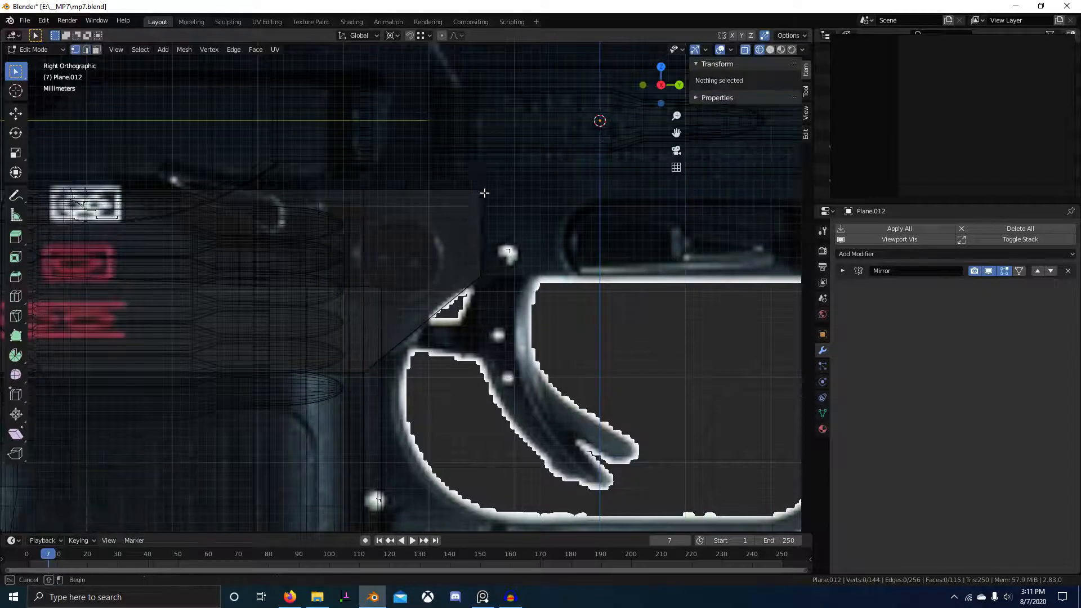
left_click_drag(482, 175, 505, 321)
key("alt+b")
left_click_drag(467, 166, 503, 318)
key("g")
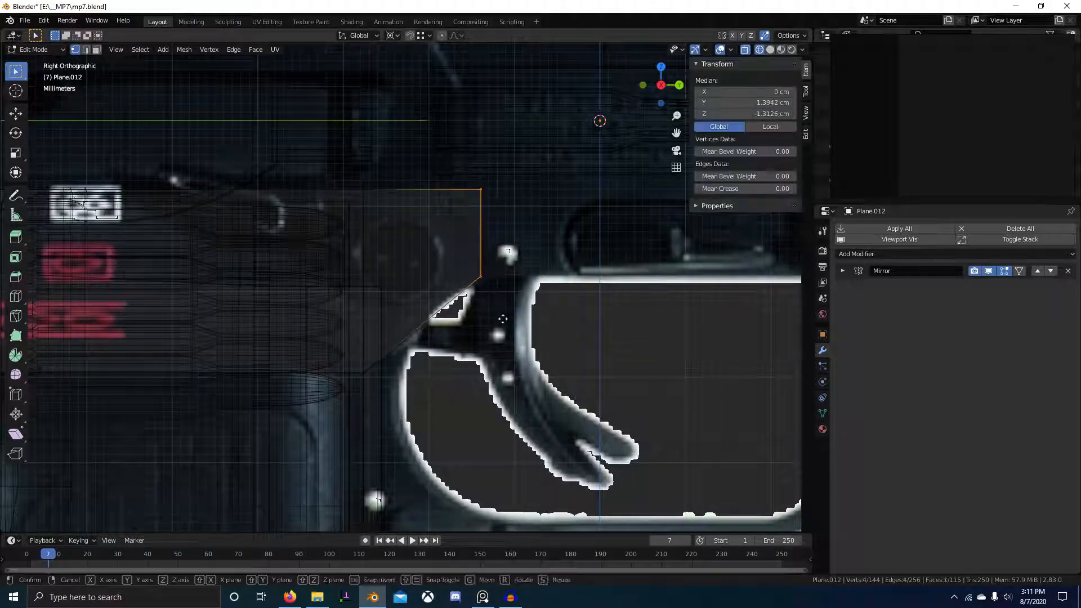
left_click(448, 300)
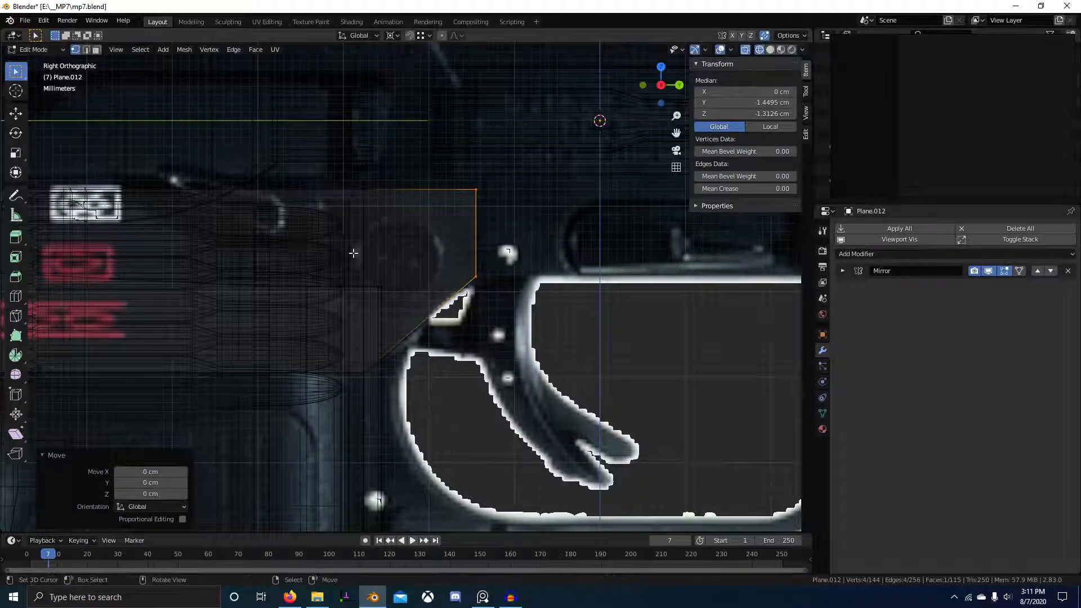
- Move the edge loop behind the slanted section another 0.052004 cm along Y
left_click(365, 224, "alt")
key("g")
key("y")
left_click(404, 218)
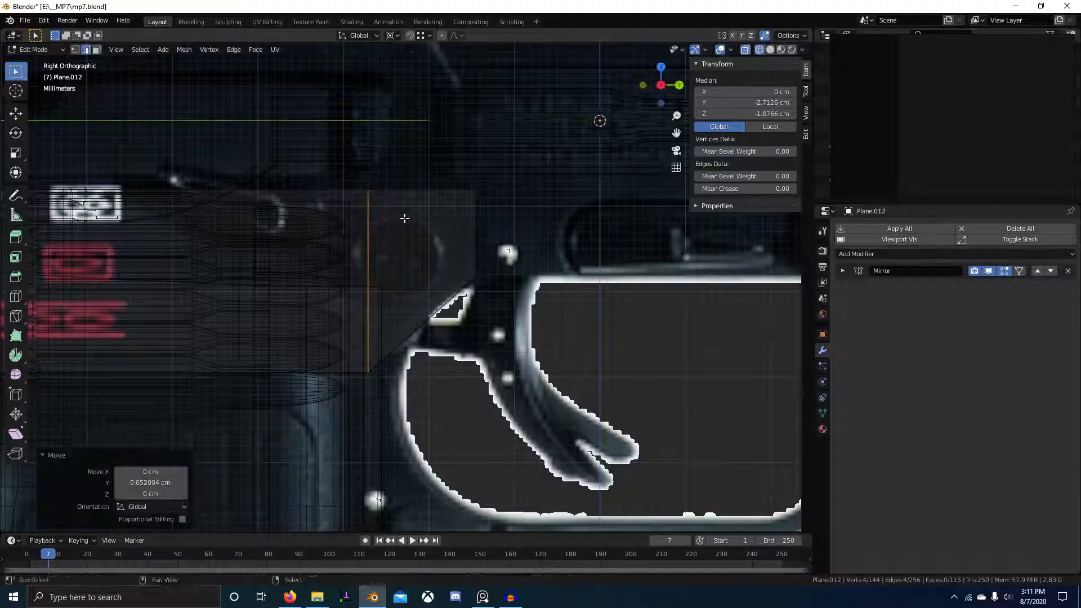
- Select the front end vertices and extrude them 4.6296 cm along Y, over the trigger guard opening
left_click(474, 226, "alt")
scroll(495, 242, "down", 3)
key("1")
key("alt+a")
key("b")
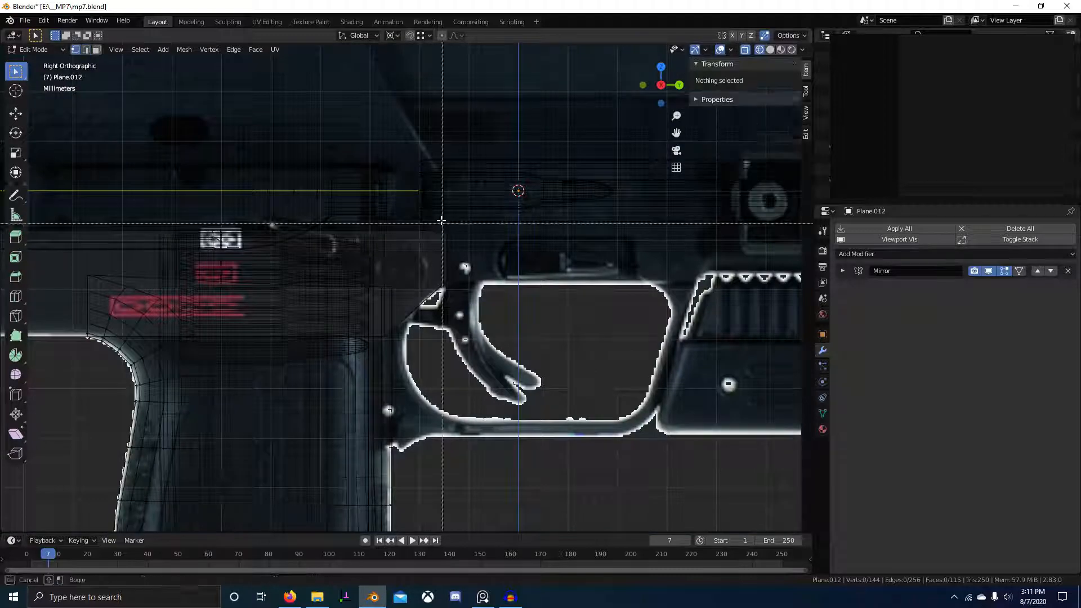
left_click_drag(441, 223, 487, 296)
key("y")
left_click(695, 278)
middle_click_drag(677, 289, 396, 333, "shift")
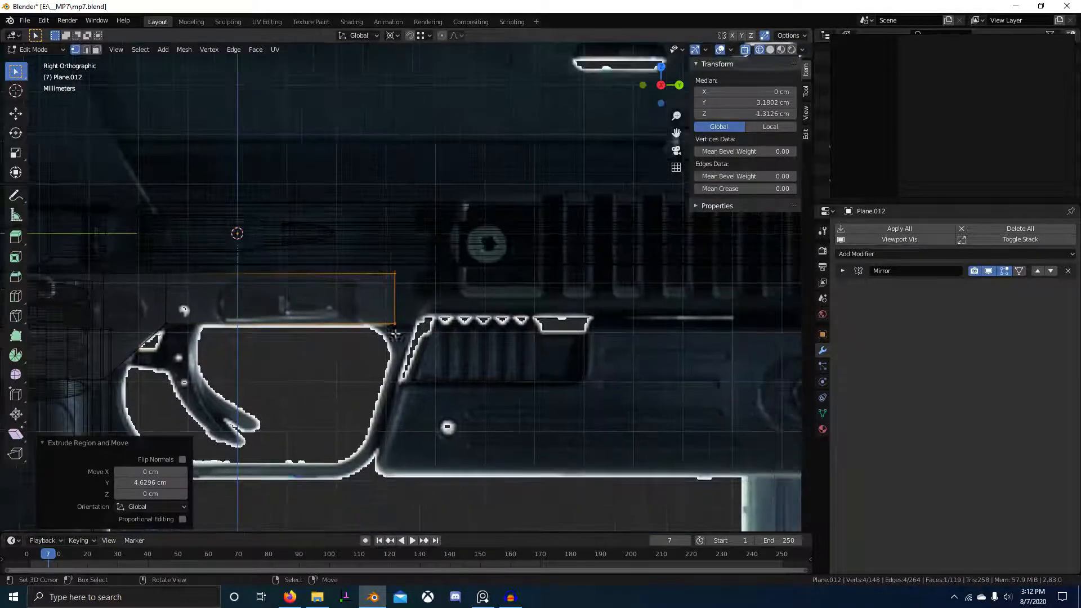
- Examine the side reference and the reference photos for where the lower receiver ends in front of the trigger guard
middle_click_drag(512, 335, 228, 336, "shift")
scroll(493, 336, "up", 1)
scroll(493, 335, "down", 2)
middle_click_drag(395, 340, 673, 331, "shift")
key("alt+Tab")
scroll(950, 158, "down", 5)
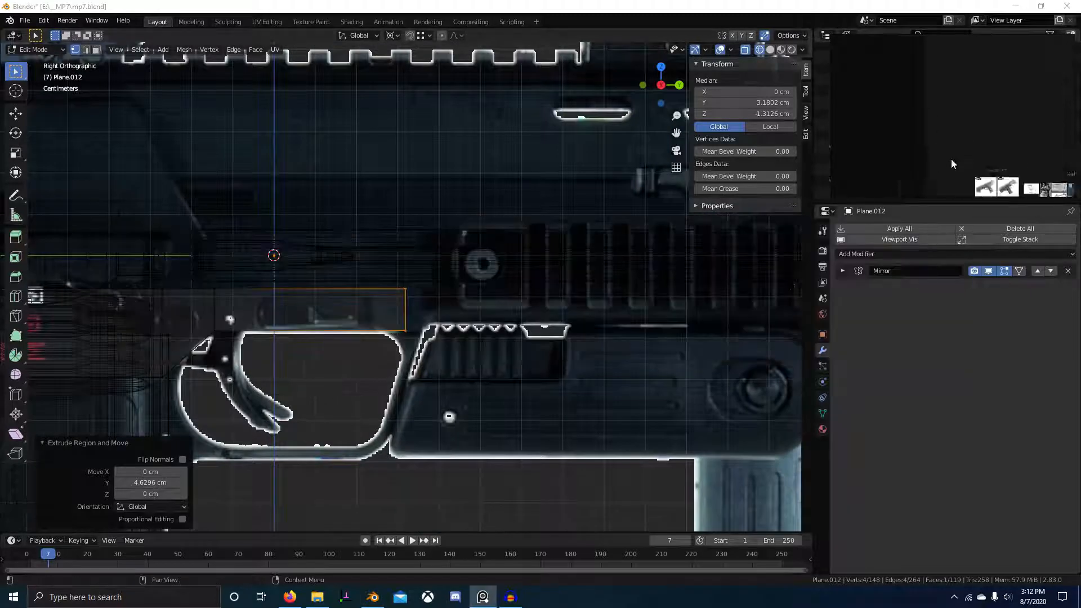
middle_click_drag(960, 143, 1070, 130)
scroll(874, 150, "up", 4)
scroll(988, 148, "up", 6)
scroll(987, 148, "up", 3)
scroll(1002, 140, "up", 4)
scroll(1045, 125, "down", 2)
scroll(1046, 128, "down", 5)
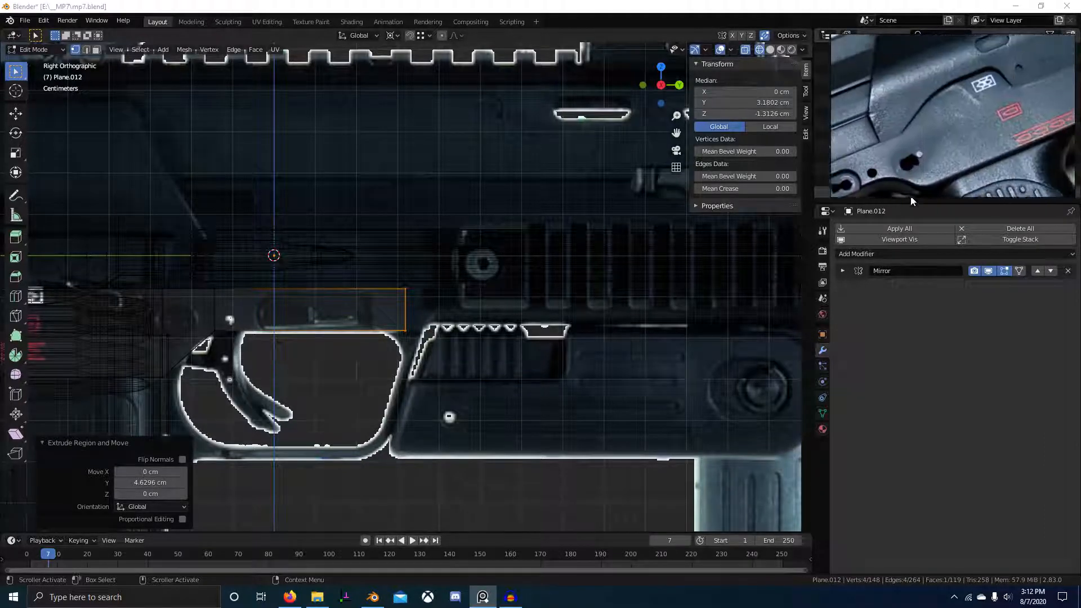
scroll(1035, 151, "down", 3)
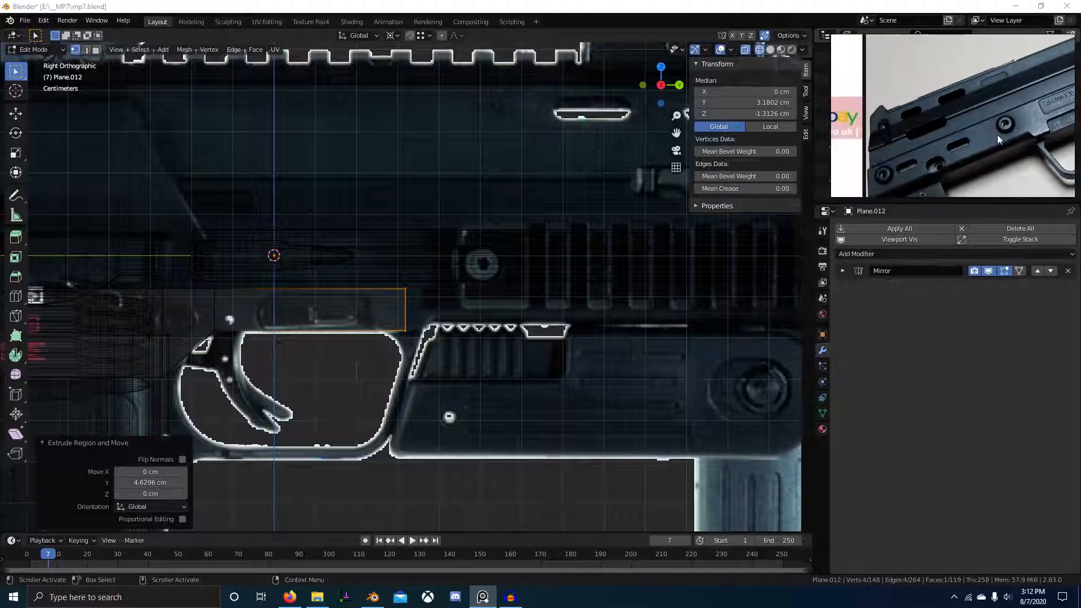
mouse_move(995, 128)
middle_mouse_down()
mouse_move(846, 155)
mouse_move(1004, 107)
mouse_move(926, 129)
mouse_move(988, 120)
middle_mouse_up()
middle_click_drag(906, 153, 969, 139)
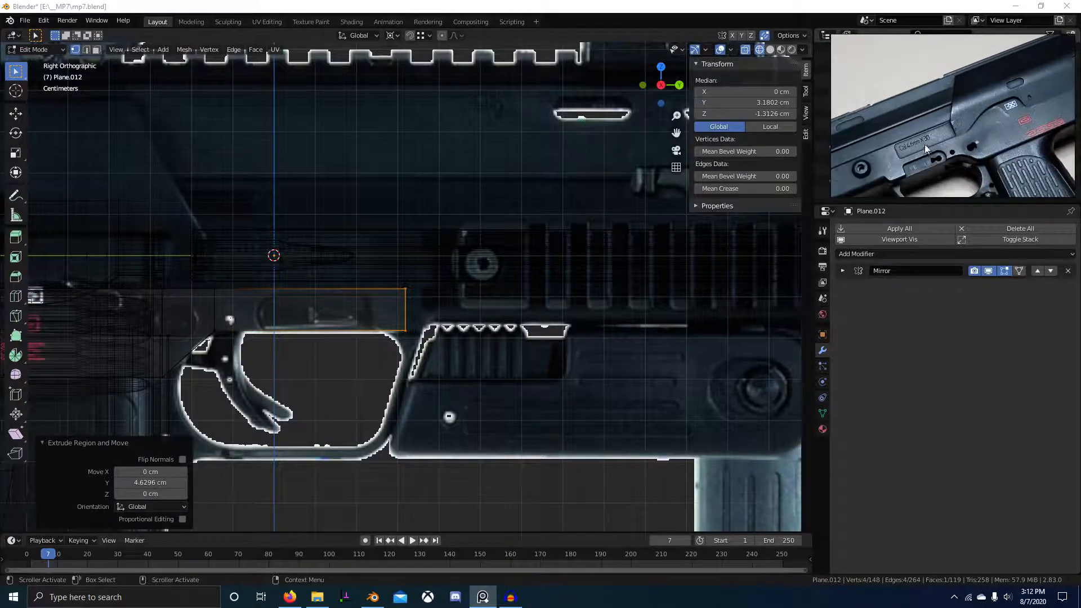
middle_click_drag(888, 166, 945, 144)
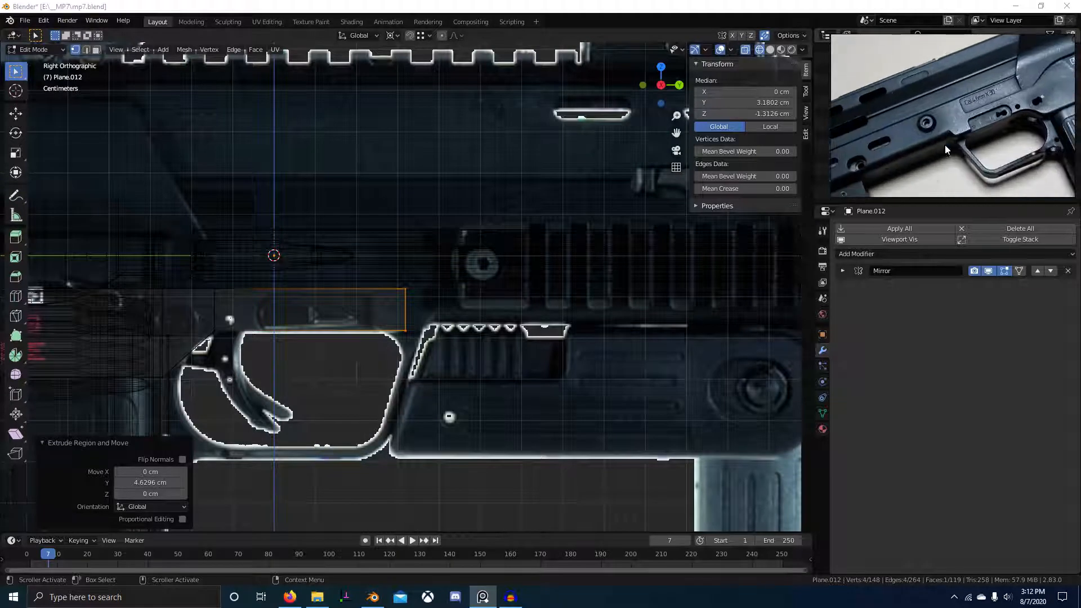
scroll(950, 140, "up", 4)
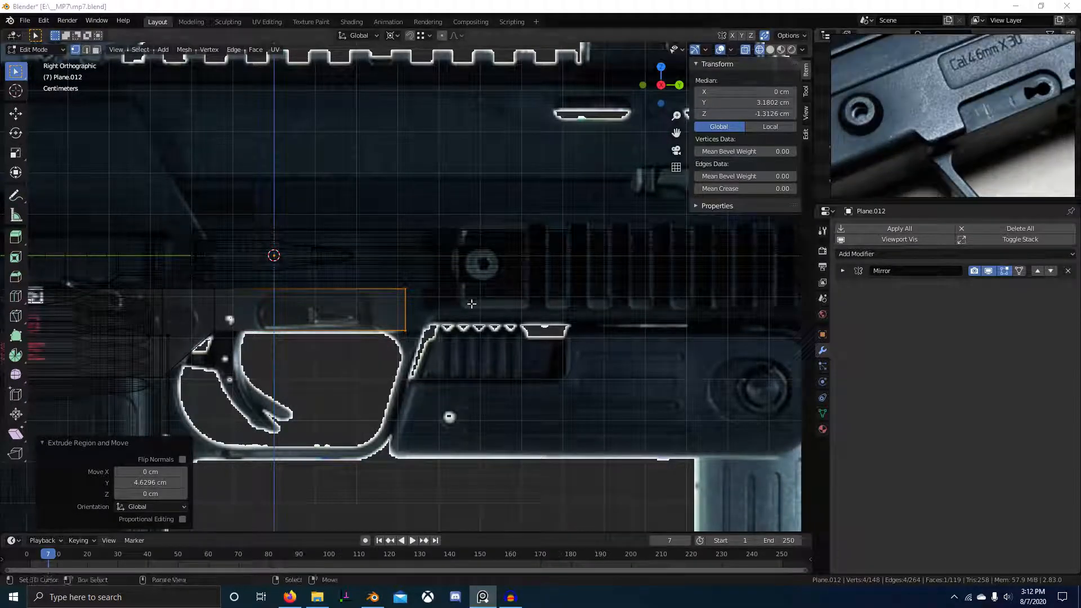
scroll(954, 113, "down", 3)
middle_click_drag(953, 113, 1015, 111)
- Select the extruded block's front end vertices and move them 0.39585 cm along Y
right_click(404, 314)
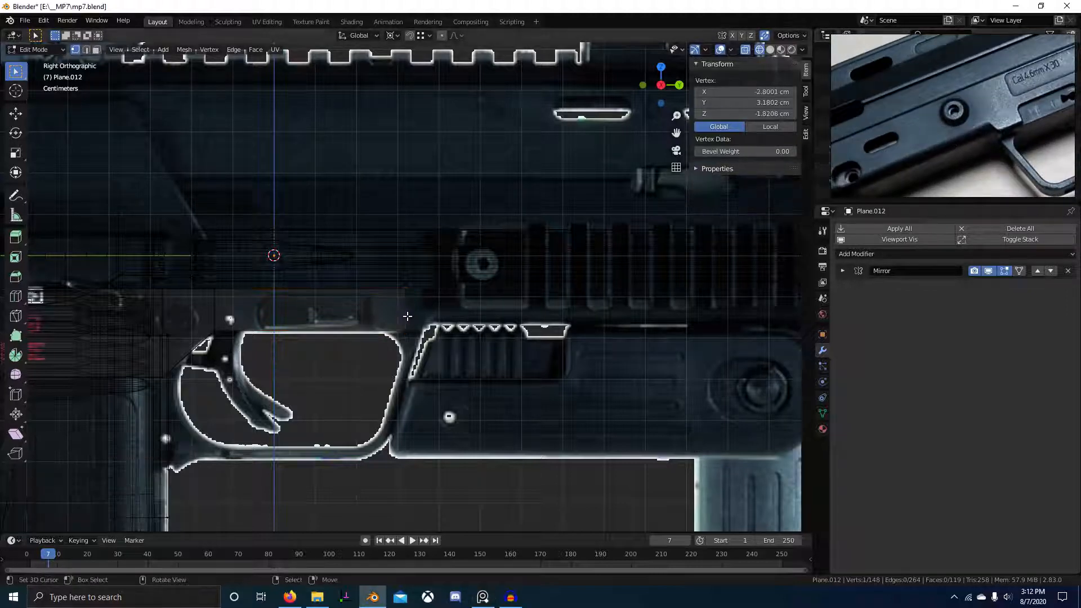
right_click(406, 297, "shift")
key("alt+a")
key("b")
left_click_drag(386, 275, 432, 360)
key("y")
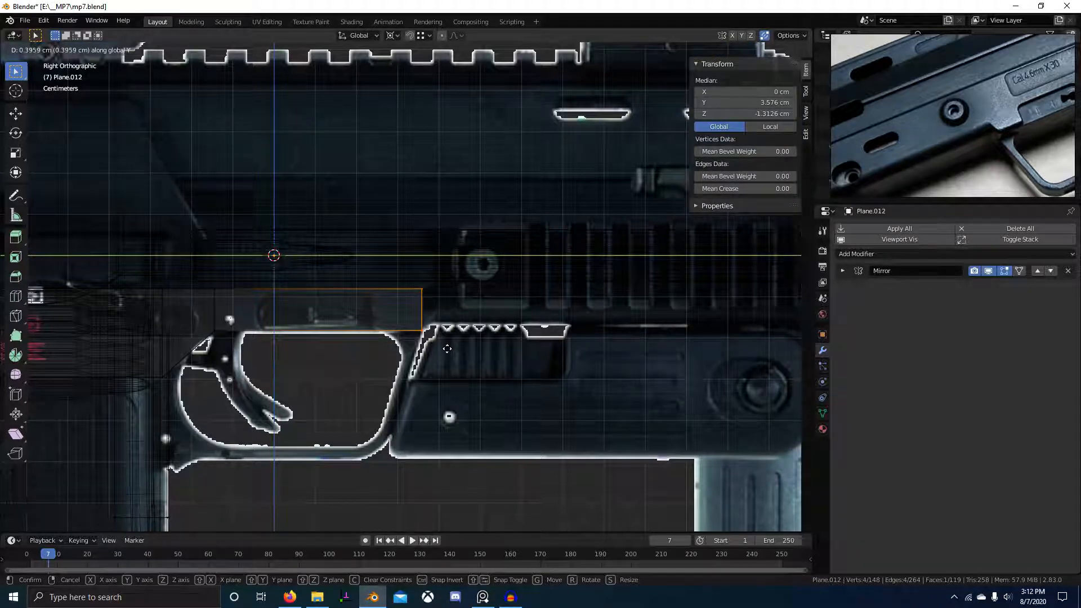
left_click(446, 349)
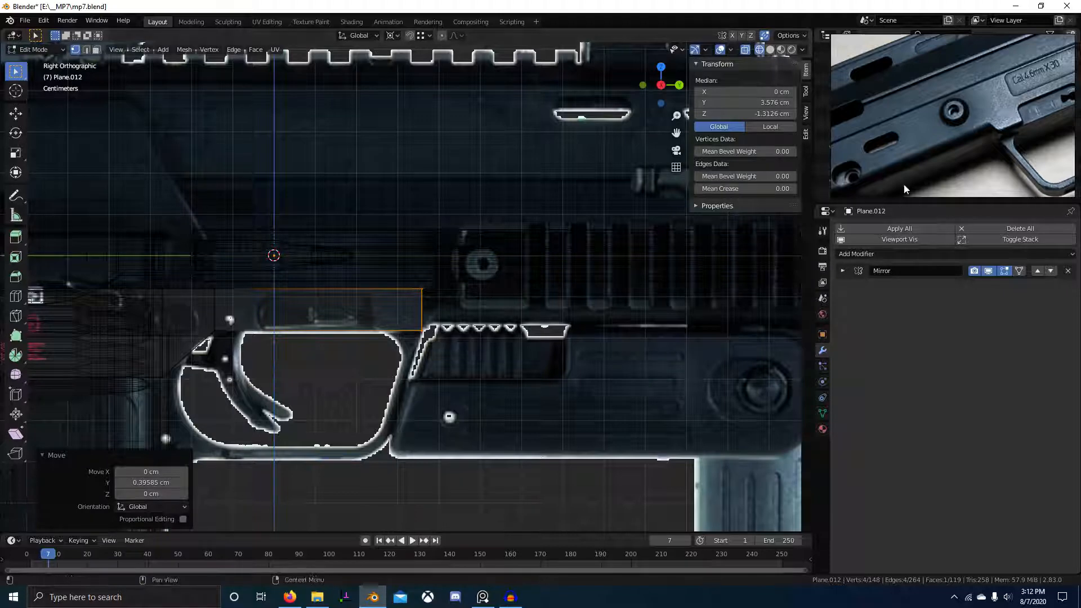
- Compare the block's front end with the close-up reference photo of the joint above the trigger guard
scroll(1014, 132, "up", 3)
middle_click_drag(1014, 133, 1010, 115)
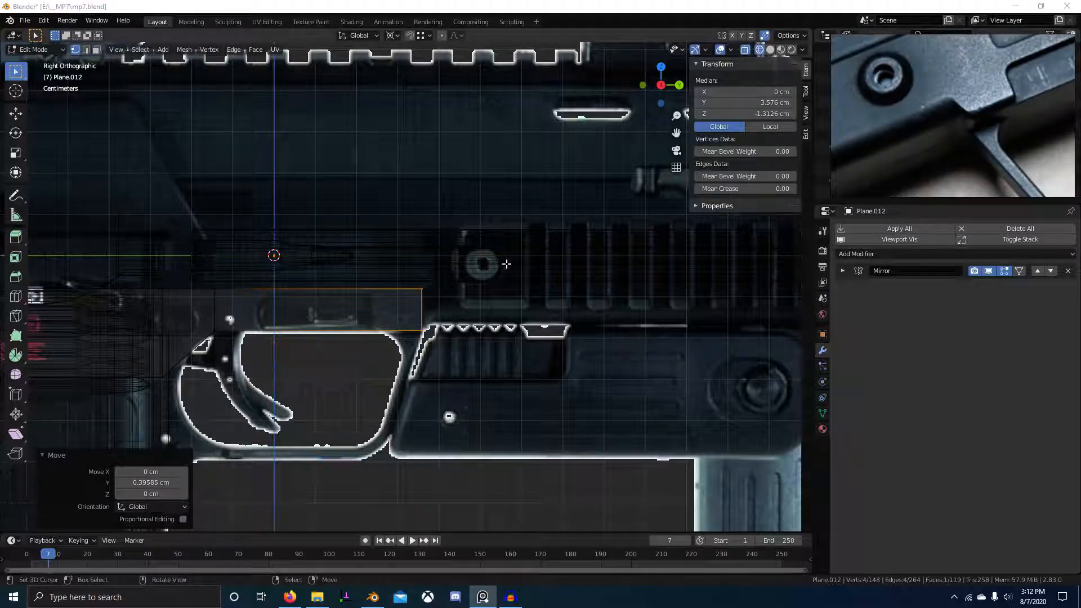
left_click(433, 302)
key("alt+a")
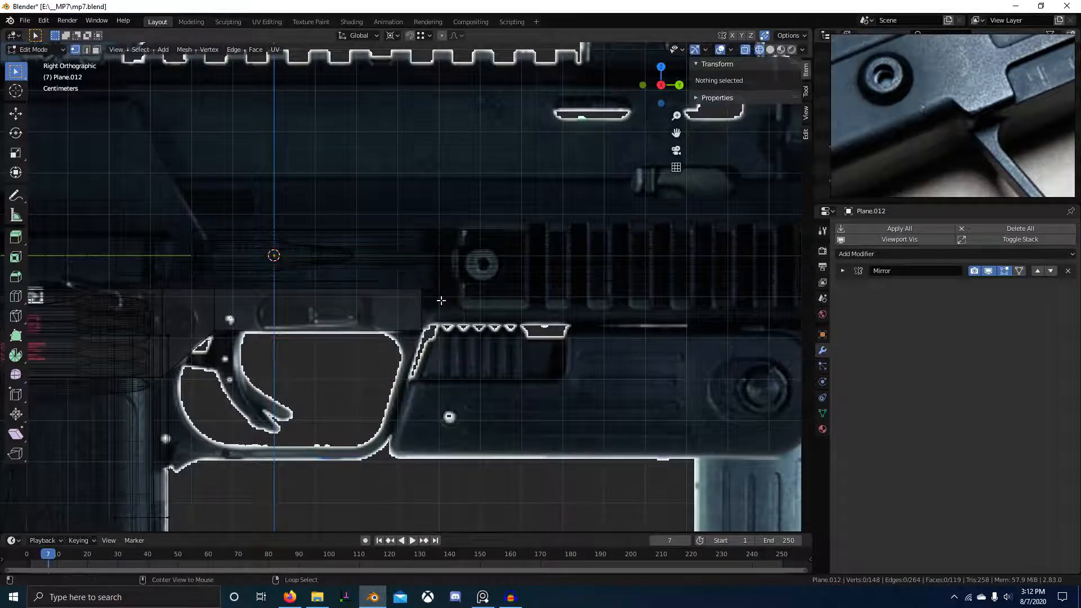
left_click_drag(407, 270, 453, 354)
scroll(378, 341, "down", 2)
middle_click_drag(379, 341, 559, 338, "shift")
scroll(481, 313, "down", 4)
- Inspect the receiver block in solid shading, focusing on the slanted face in front of the magazine well
key("shift+z")
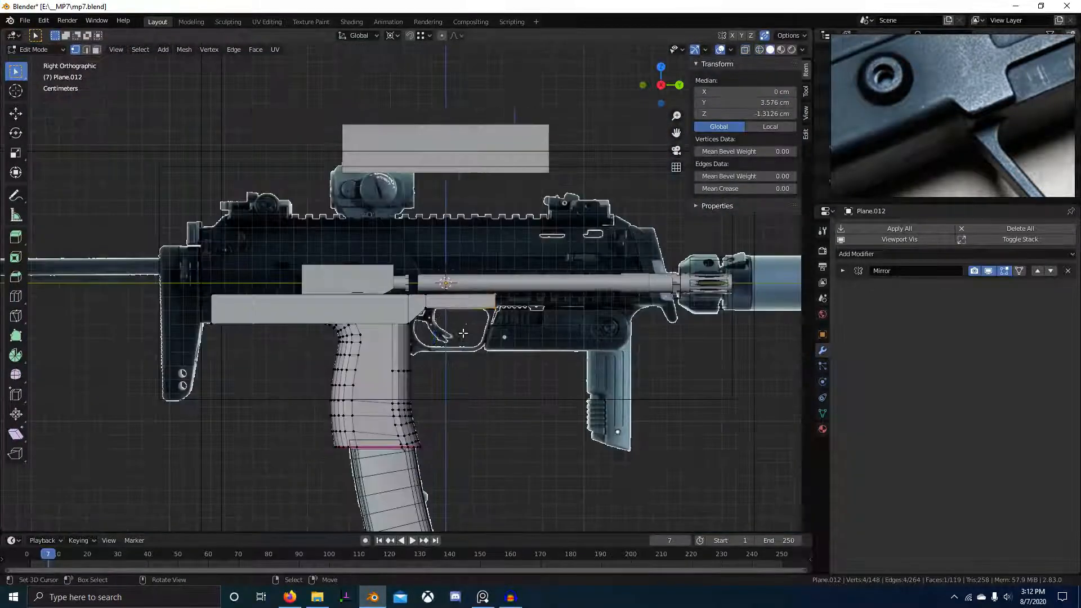
scroll(453, 338, "up", 4)
mouse_move(445, 361)
middle_mouse_down()
mouse_move(453, 366)
mouse_move(474, 323)
mouse_move(413, 362)
mouse_move(653, 203)
mouse_move(400, 345)
mouse_move(296, 356)
middle_mouse_up()
key("Tab")
right_click(464, 320)
key("Tab")
key("Tab")
right_click(465, 322)
key("Tab")
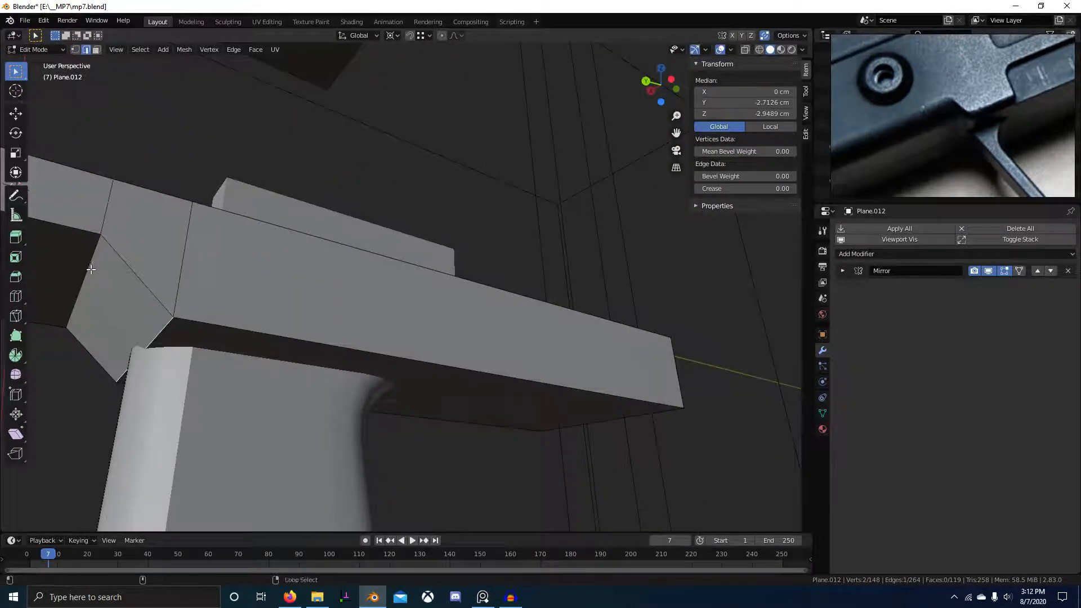
right_click(91, 269, "alt+shift")
key("KP_3")
middle_click_drag(626, 405, 297, 250, "shift")
scroll(414, 369, "up", 4)
right_click(296, 250)
key("KP_3")
key("alt+z")
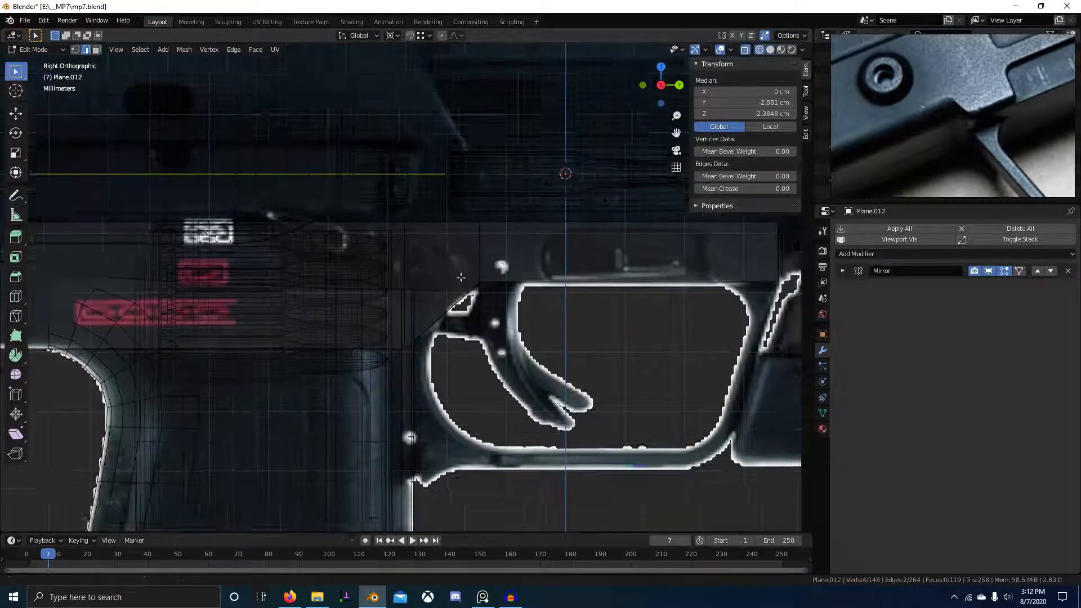
scroll(527, 329, "up", 3)
scroll(448, 333, "down", 2)
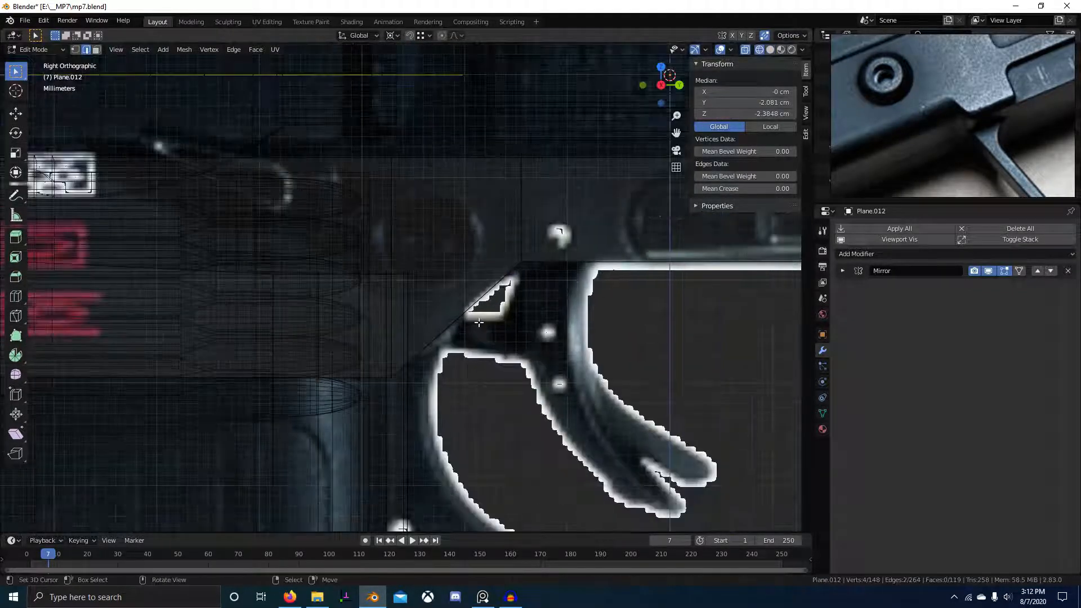
key("alt+a")
key("b")
right_click(395, 204, "alt")
scroll(428, 315, "up", 1)
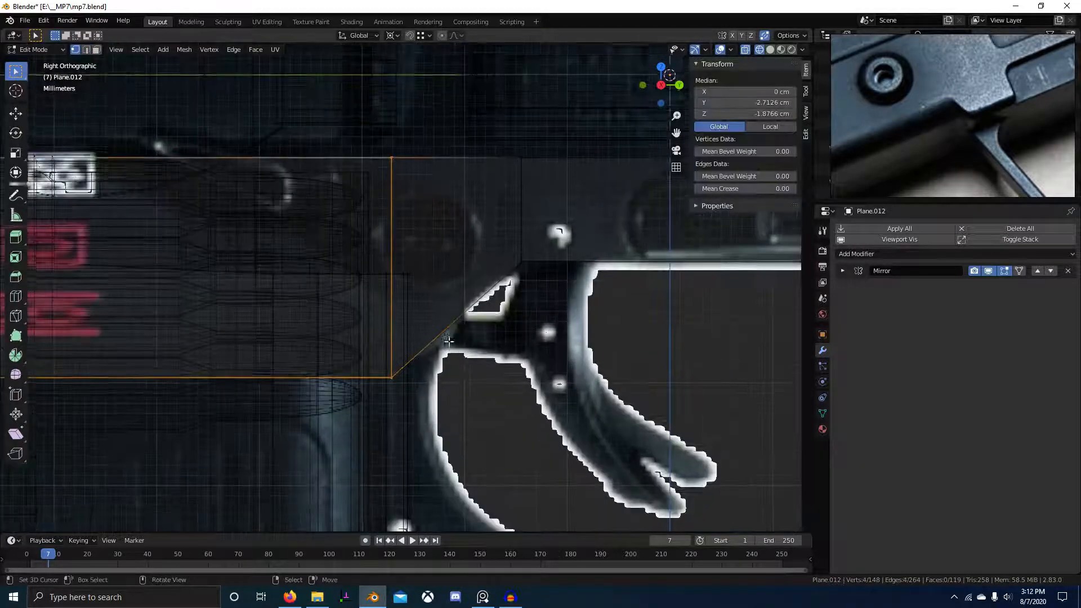
middle_click_drag(439, 337, 455, 313, "shift")
scroll(455, 312, "up", 3)
key("g")
key("y")
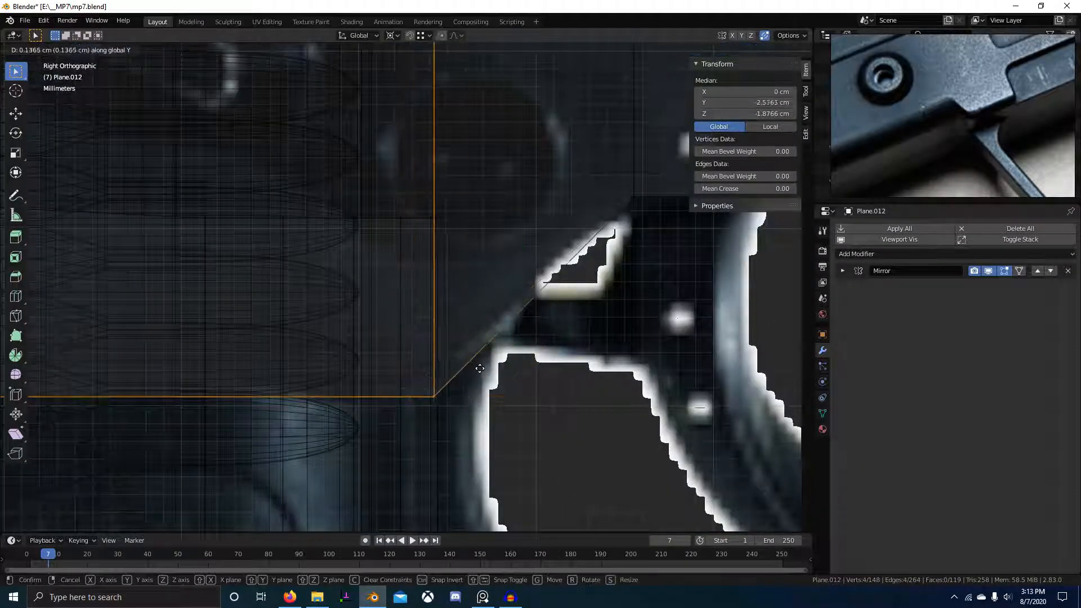
left_click(461, 371)
- In the left view, select both edge loops bounding the slanted section and move them about 0.165 cm along Y
key("ctrl+KP_3")
scroll(470, 318, "down", 2)
middle_click_drag(419, 404, 473, 350, "shift")
scroll(362, 255, "down", 2)
left_click(321, 190, "alt+shift")
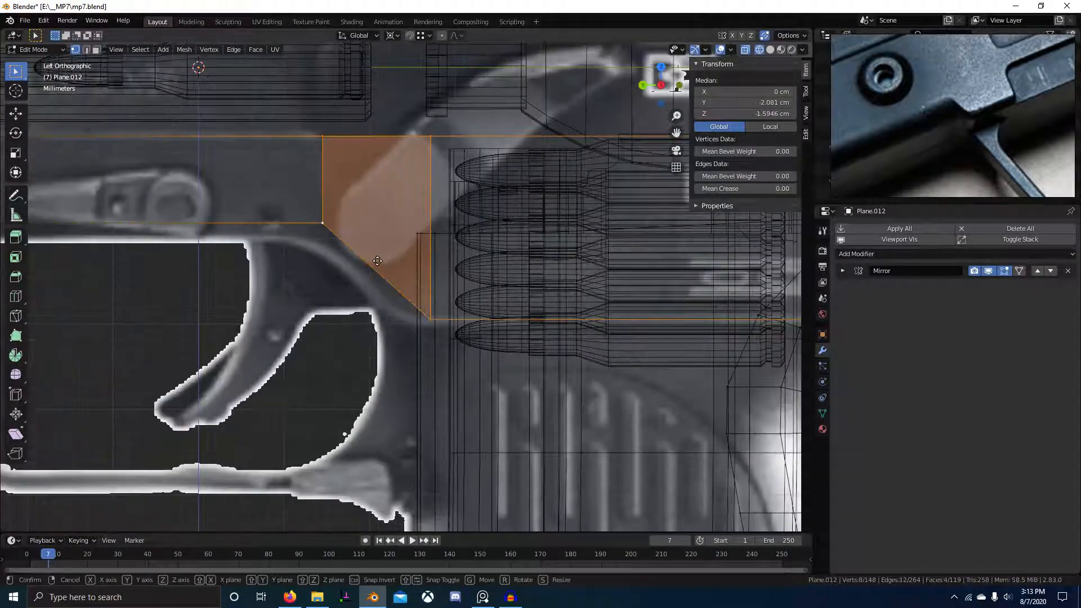
key("g")
key("y")
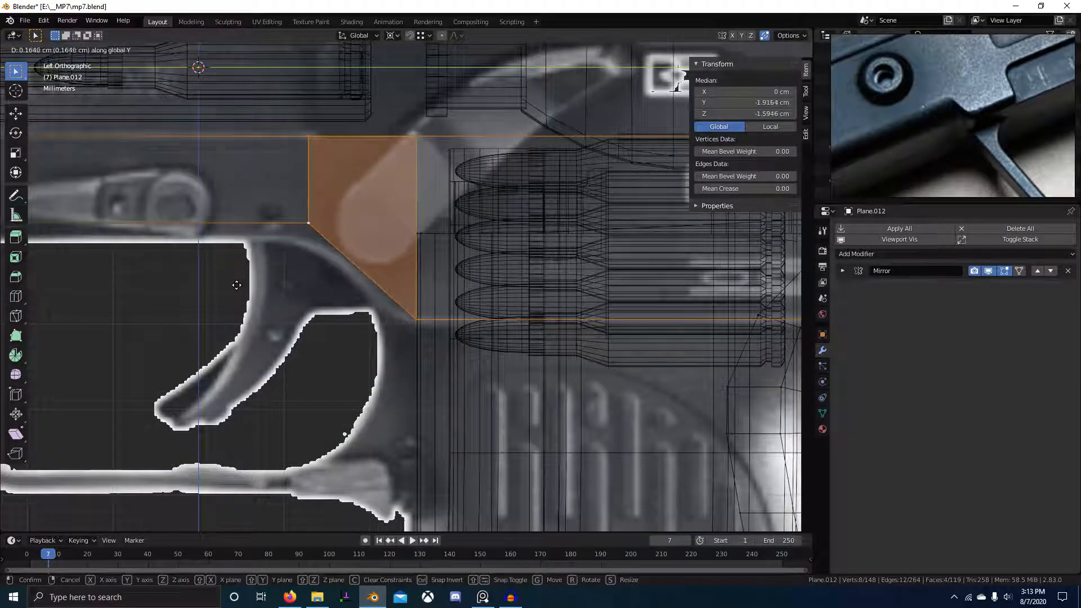
left_click(237, 285)
- Raise the left side reference image about 0.127 cm along Z, and return to editing the receiver mesh
right_click(309, 177, "alt")
key("Tab")
scroll(344, 235, "down", 3)
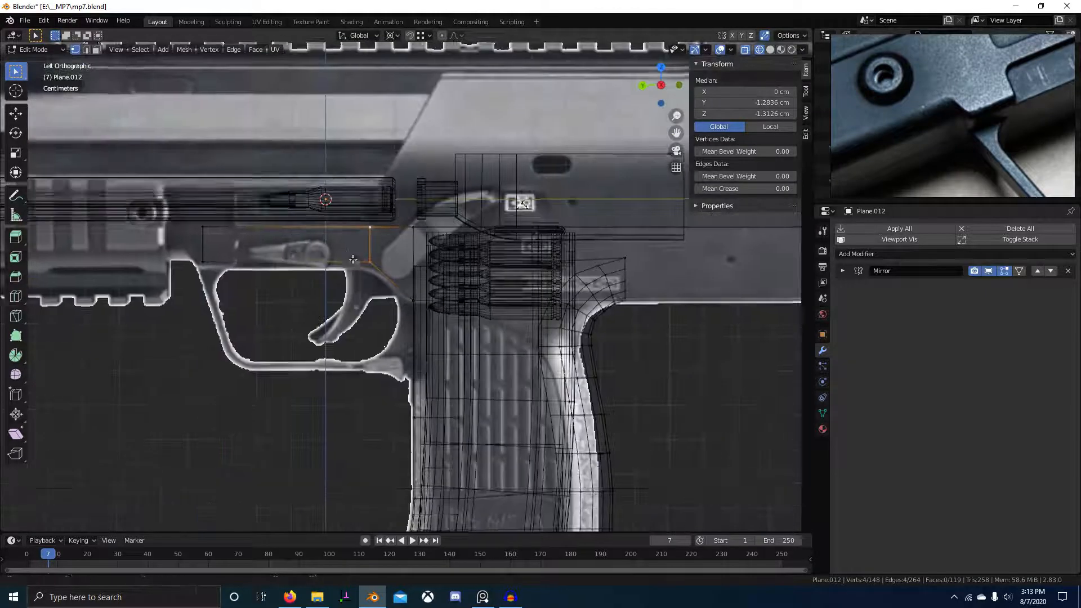
scroll(360, 282, "up", 2)
left_click(382, 325)
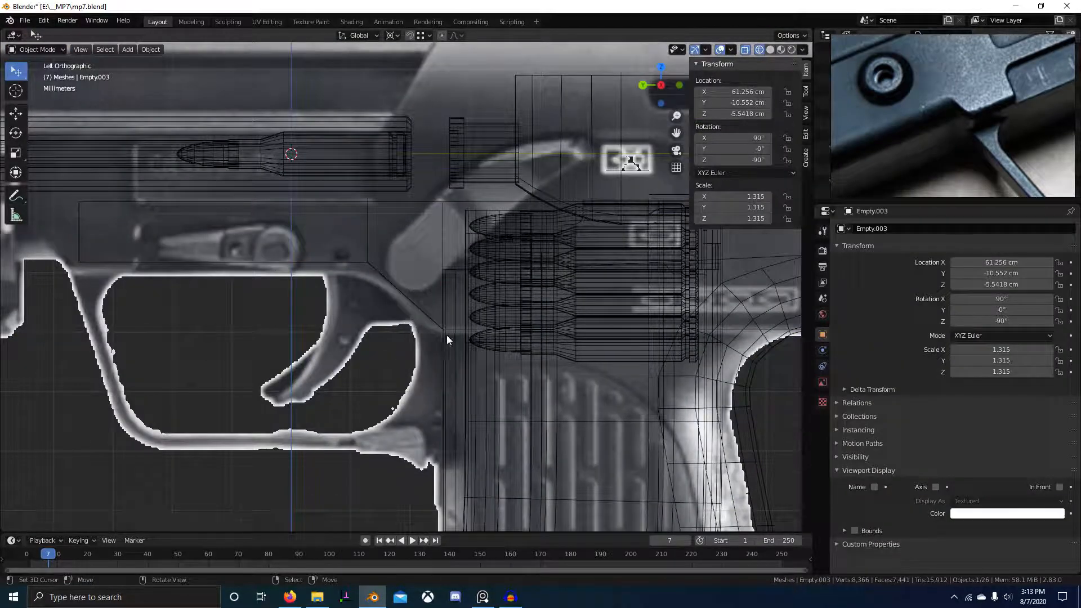
scroll(410, 367, "down", 5)
key("z")
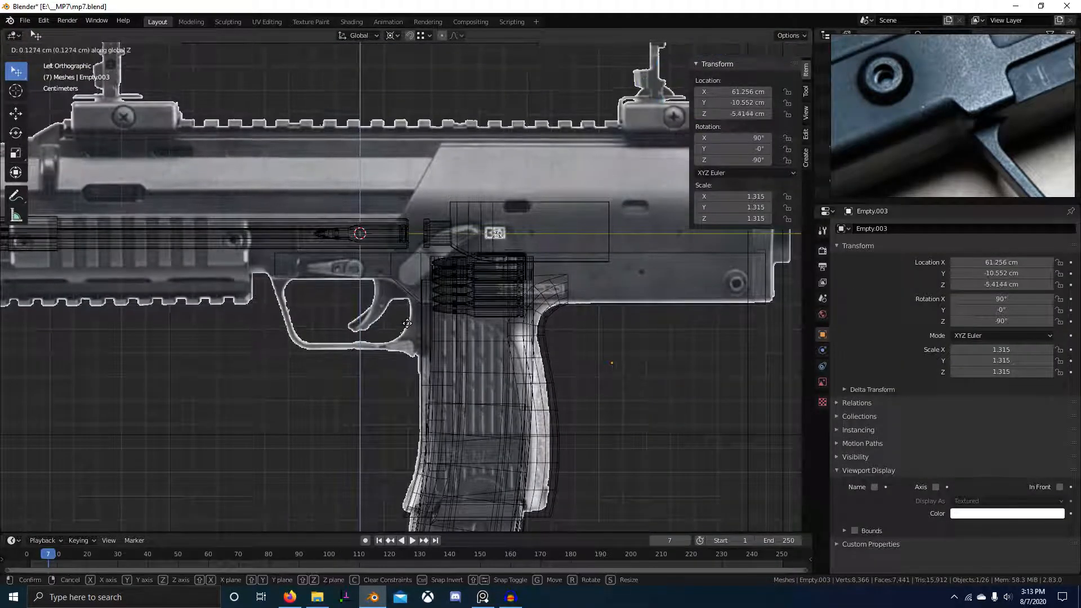
left_click(409, 320)
right_click(418, 309)
key("Tab")
scroll(418, 310, "up", 7)
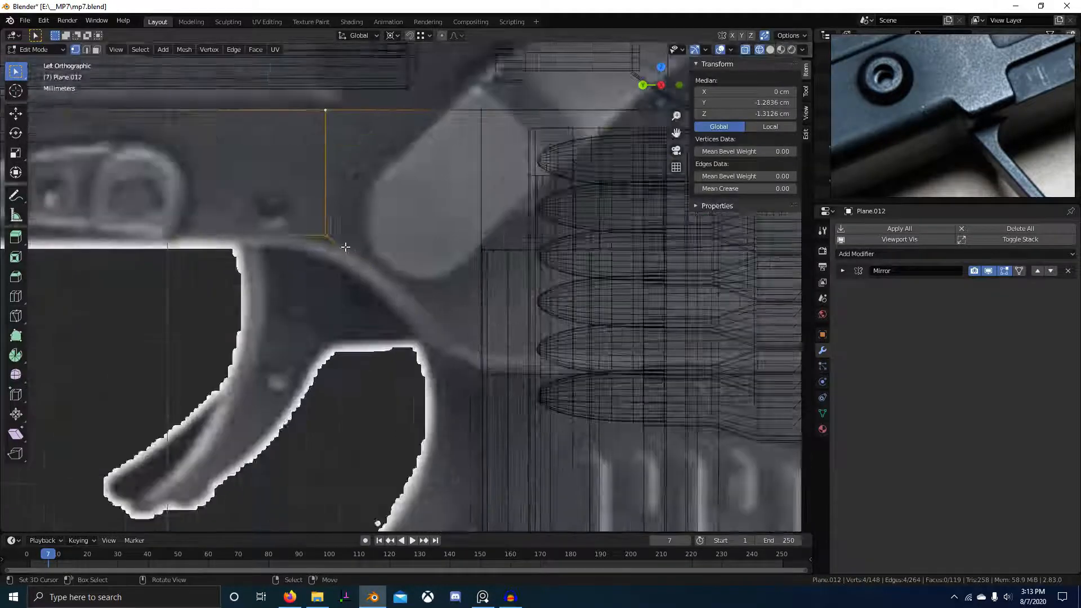
- Try beveling the two lower corner edges of the slanted section with 4 segments, at offsets of 0.334 cm and about 0.49 cm
scroll(476, 364, "down", 2)
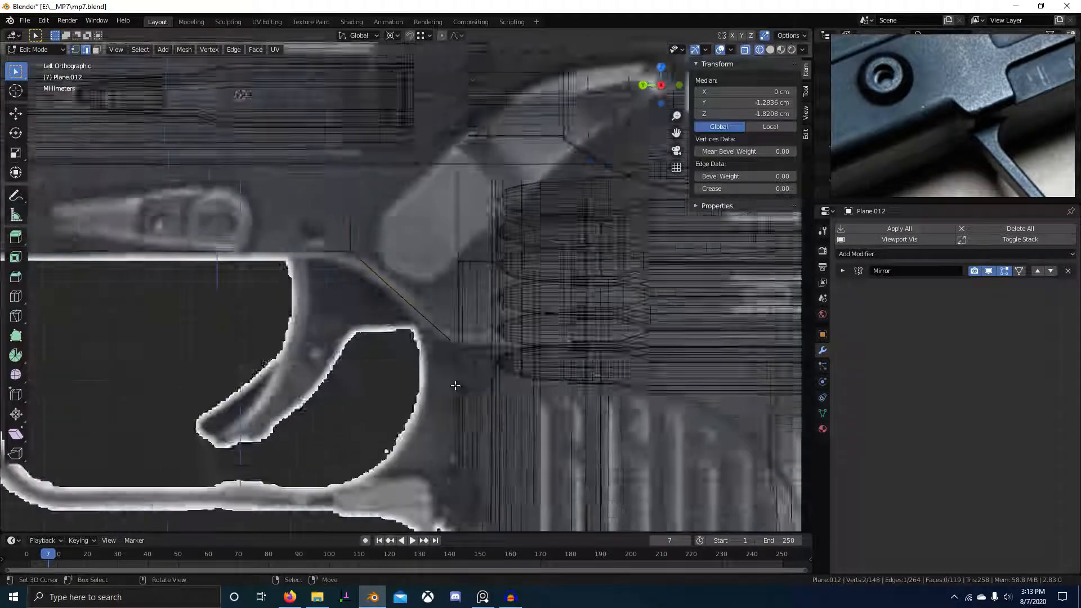
key("2")
middle_click_drag(454, 386, 420, 376)
right_click(453, 361, "shift")
key("KP_3")
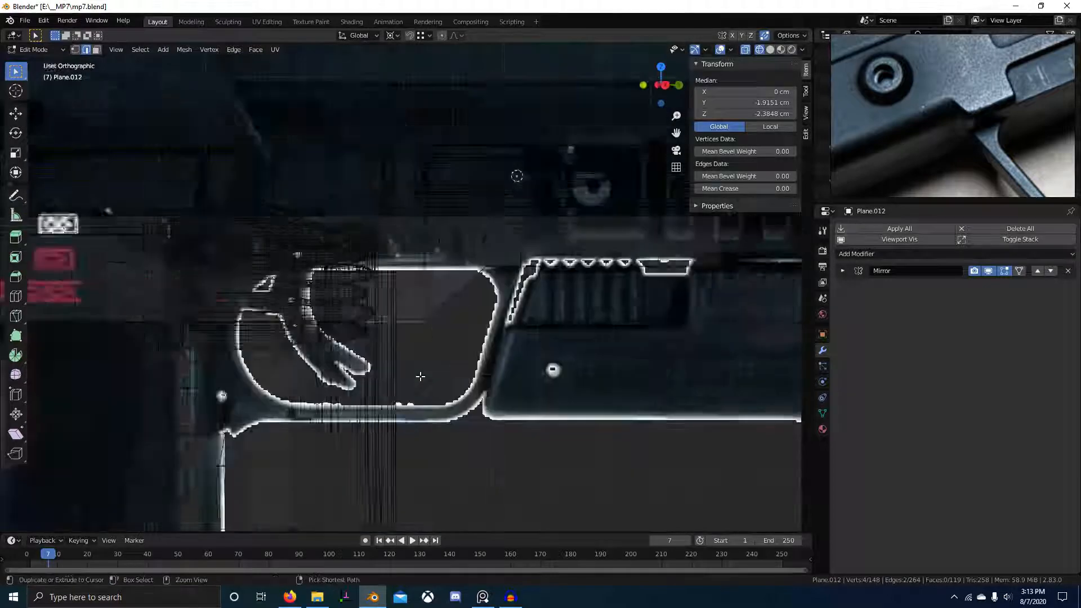
scroll(417, 383, "up", 6)
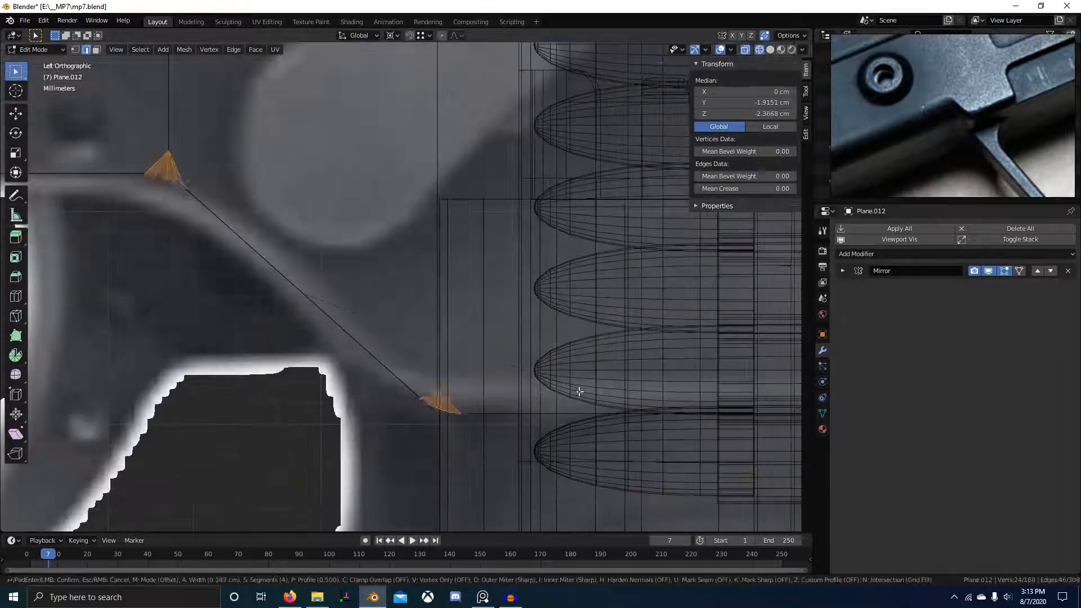
left_click(615, 388)
scroll(615, 388, "down", 5)
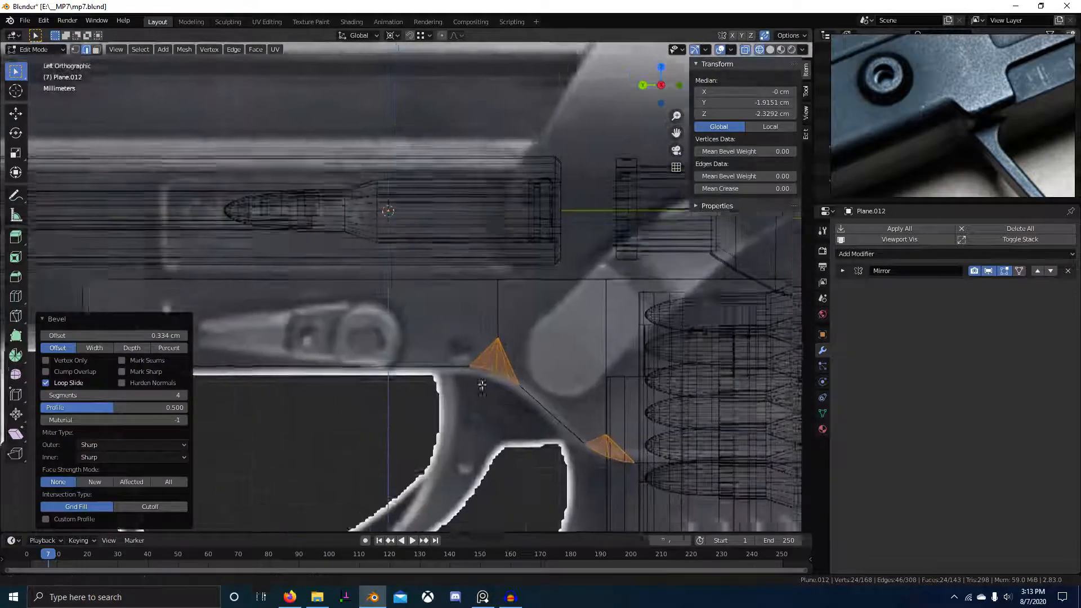
scroll(482, 385, "up", 4)
key("ctrl+z")
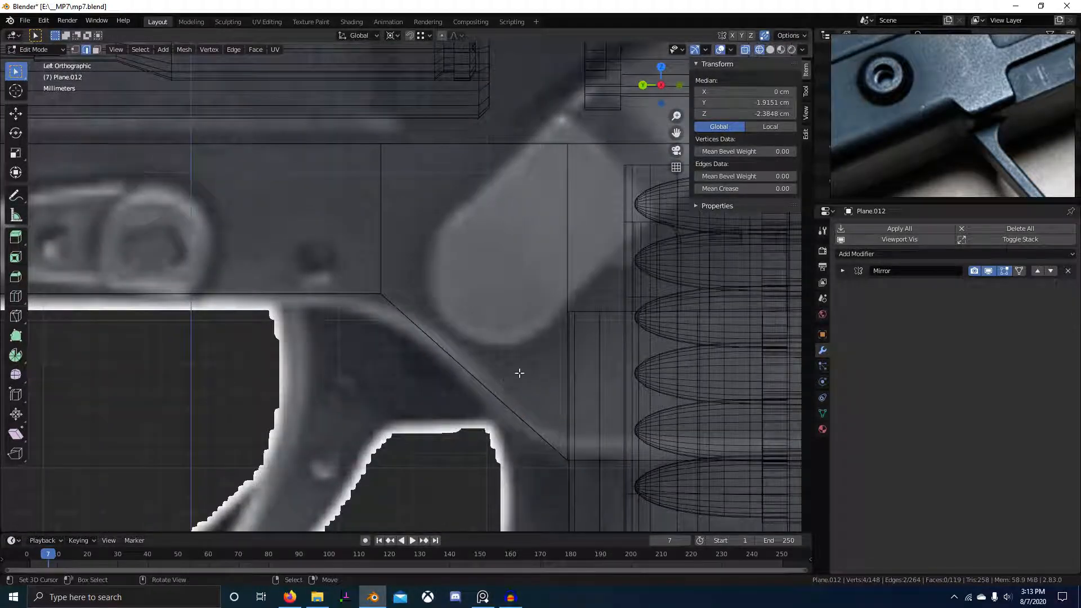
key("ctrl+b")
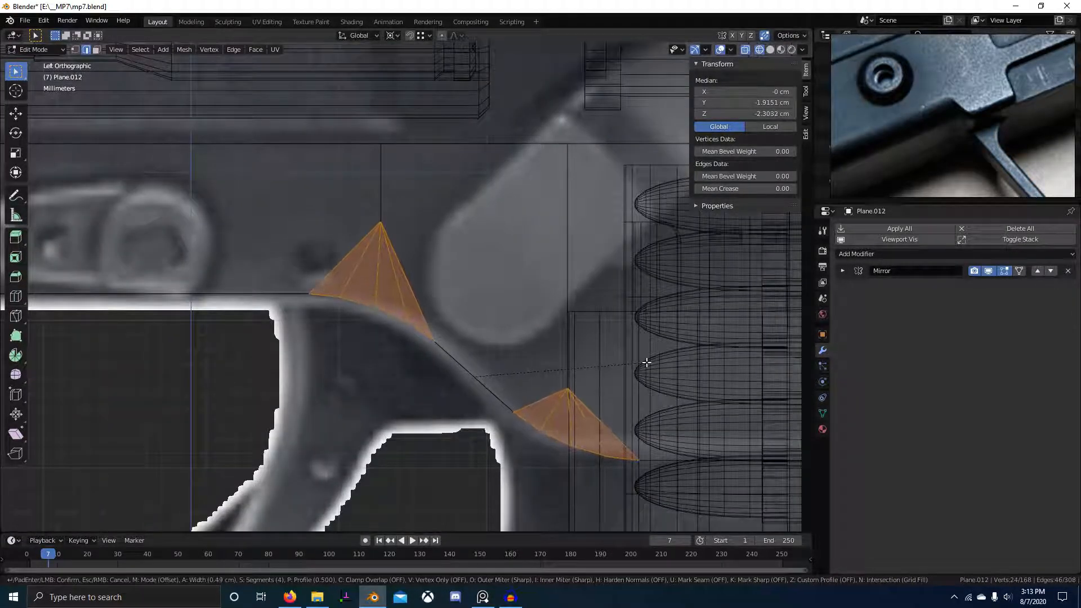
key("Escape")
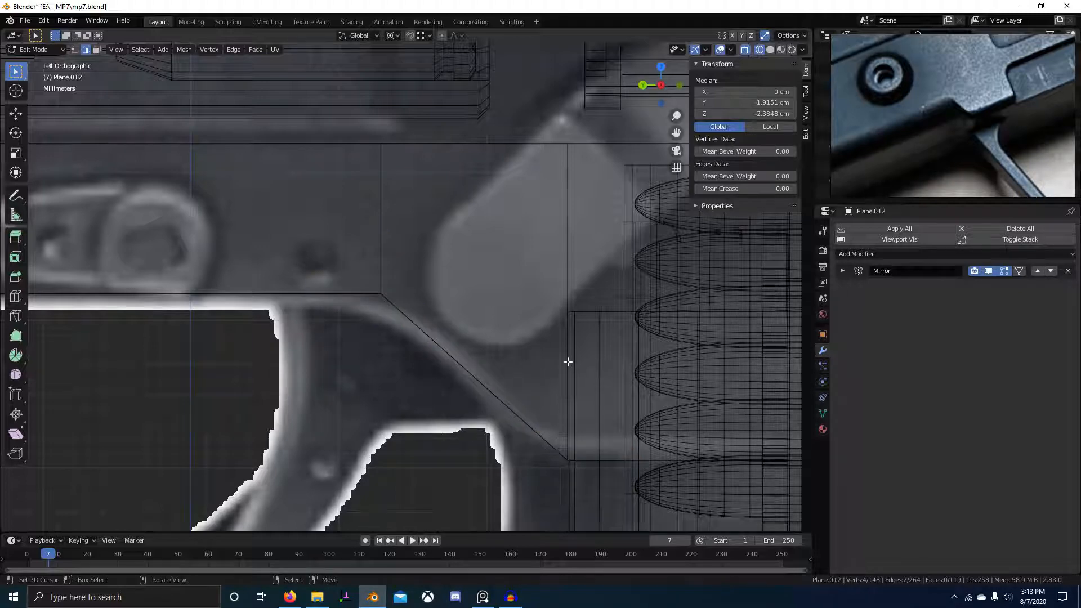
- Move both edge loops bounding the slanted section 0.049523 cm along Y
key("e")
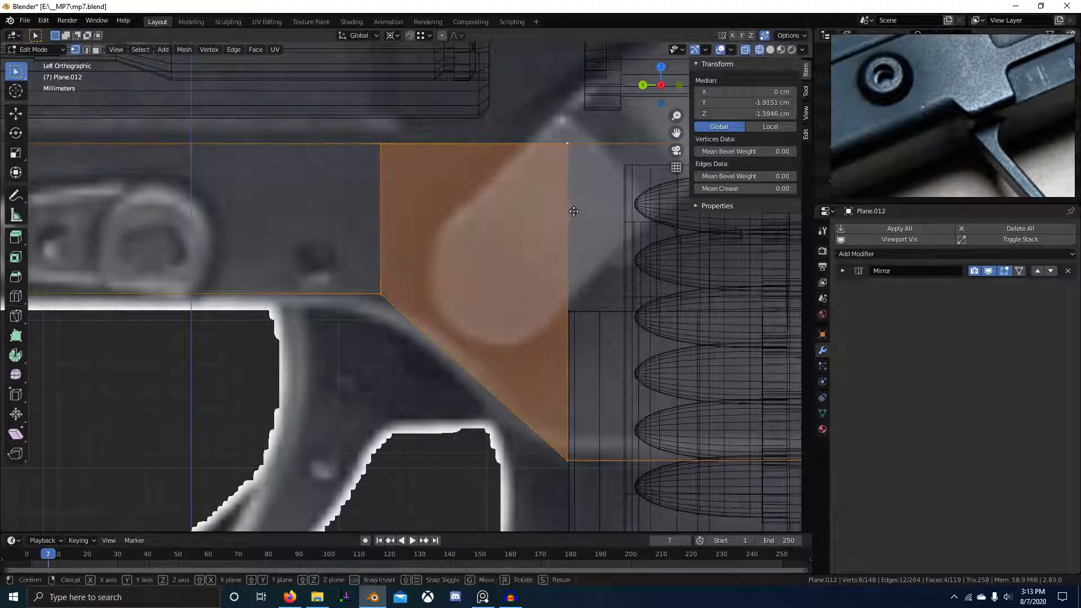
left_click(501, 210)
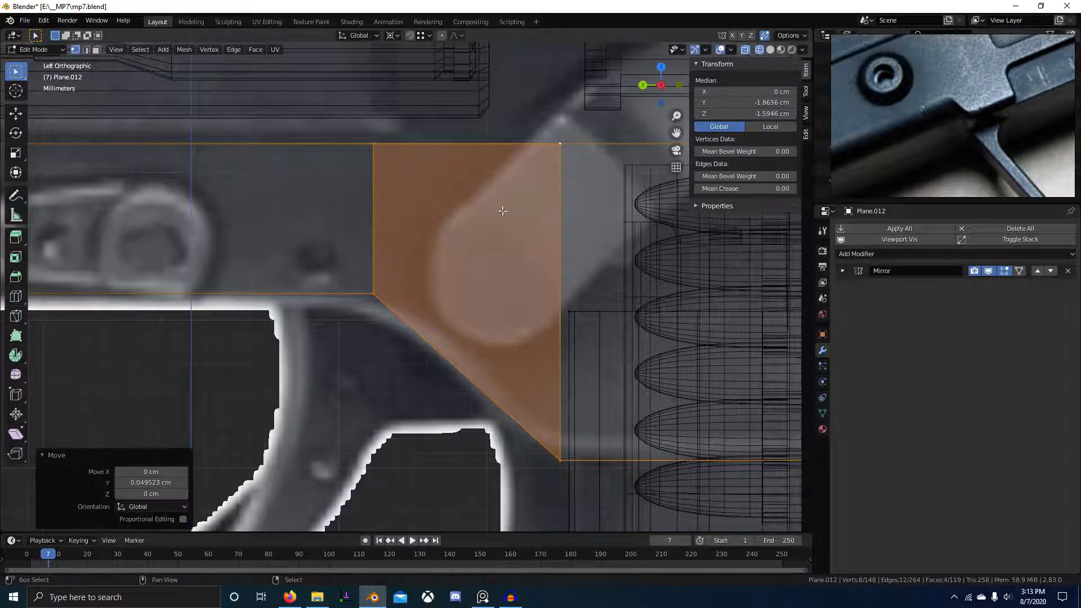
middle_click_drag(501, 210, 442, 287)
- Bevel the slanted section's two lower corner edges with a 0.599 cm offset and 4 segments
key("2")
right_click(382, 304)
key("ctrl+KP_3")
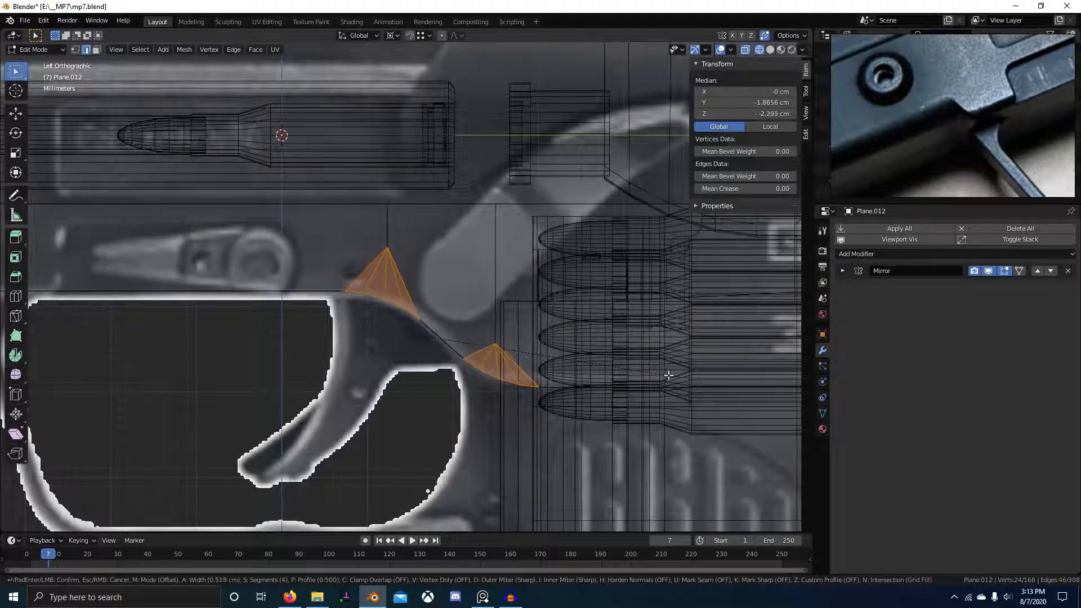
left_click(672, 376)
key("shift+z")
scroll(559, 378, "down", 3)
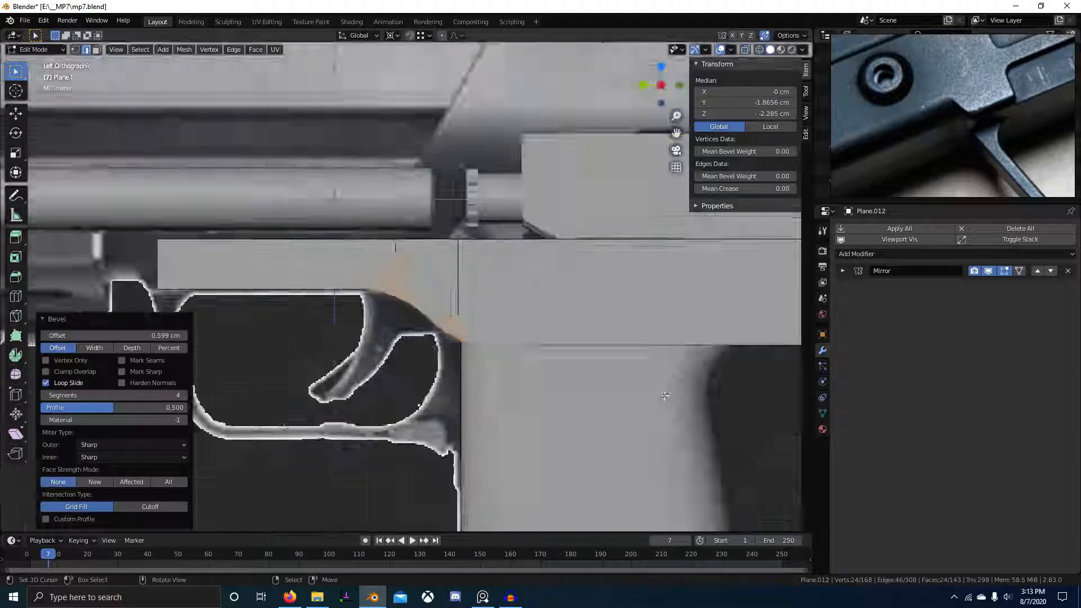
- On one side of the block, snap both bevel fan apex vertices up along Z onto the top edge vertices
middle_click_drag(523, 342, 506, 324)
scroll(505, 324, "up", 4)
key("1")
right_click(536, 350)
key("g")
key("z")
left_click(534, 191, "ctrl")
right_click(407, 233)
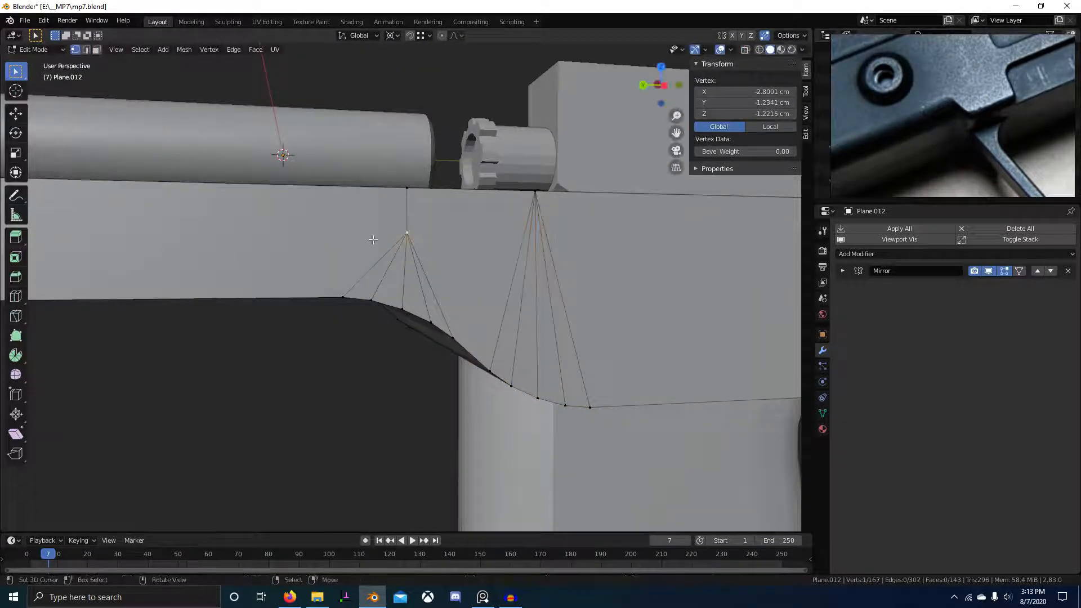
key("g")
key("z")
left_click(411, 184, "ctrl")
- On the opposite side of the block, snap both bevel fan apex vertices up along Z onto the top edge vertices
middle_click_drag(411, 184, 481, 296)
right_click(358, 147)
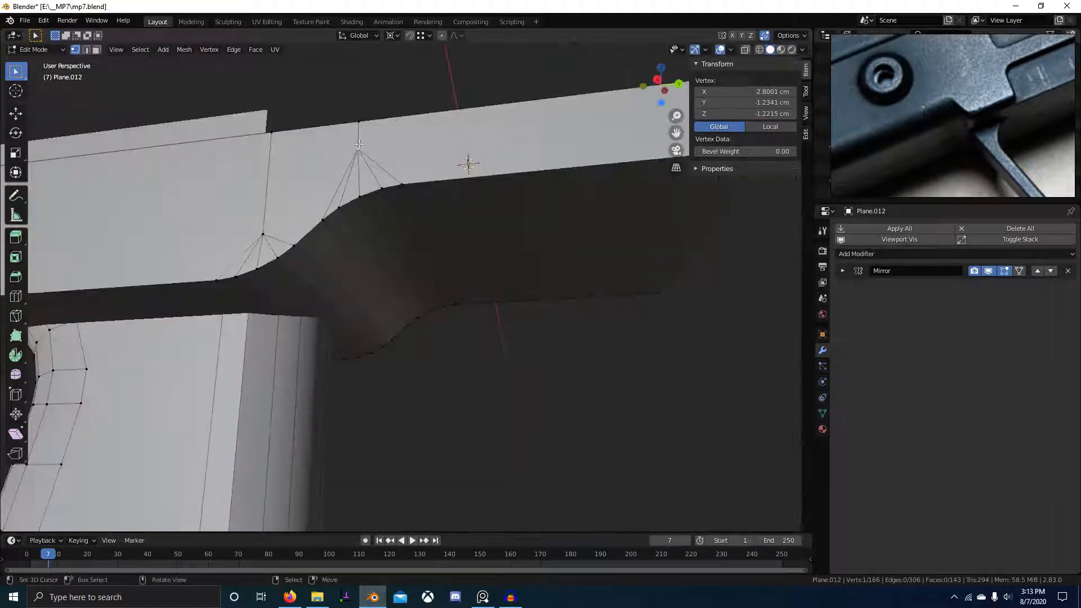
key("g")
key("z")
left_click(358, 121, "ctrl")
right_click(262, 236)
key("g")
key("z")
left_click(270, 133, "ctrl")
- Examine the joint between block and grip, and select the whole receiver block as linked geometry, delimited by seams
scroll(270, 136, "down", 4)
middle_click_drag(271, 135, 369, 298)
key("Tab")
scroll(369, 298, "down", 3)
middle_click_drag(394, 383, 412, 356)
scroll(478, 371, "up", 4)
middle_click_drag(543, 381, 449, 362)
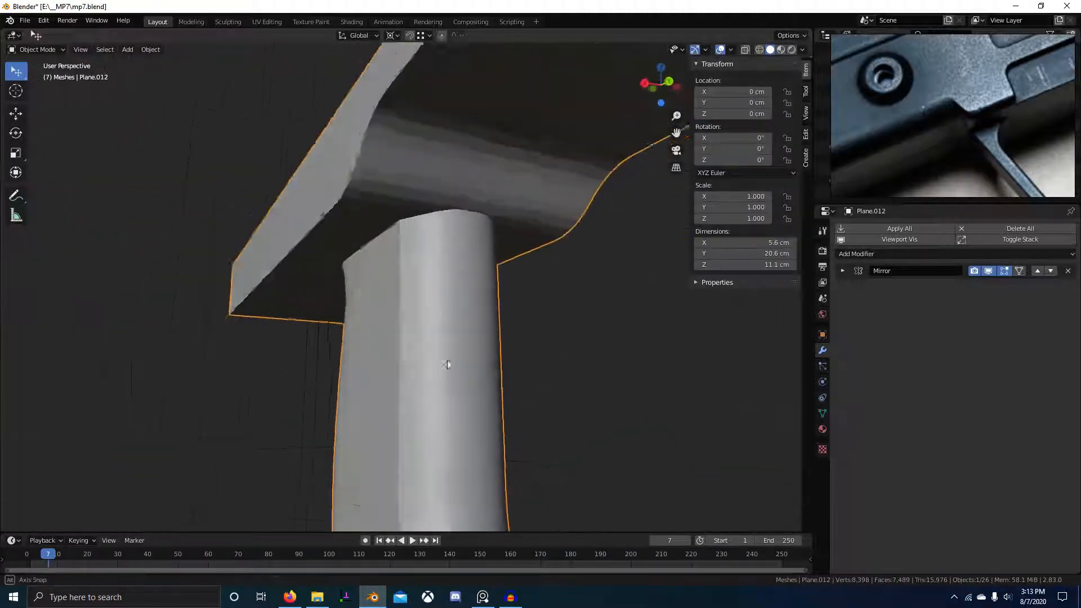
key("Tab")
right_click(356, 238)
middle_click_drag(356, 238, 372, 254)
key("shift+g")
middle_click_drag(478, 324, 392, 305)
key("l")
middle_click_drag(440, 272, 468, 261)
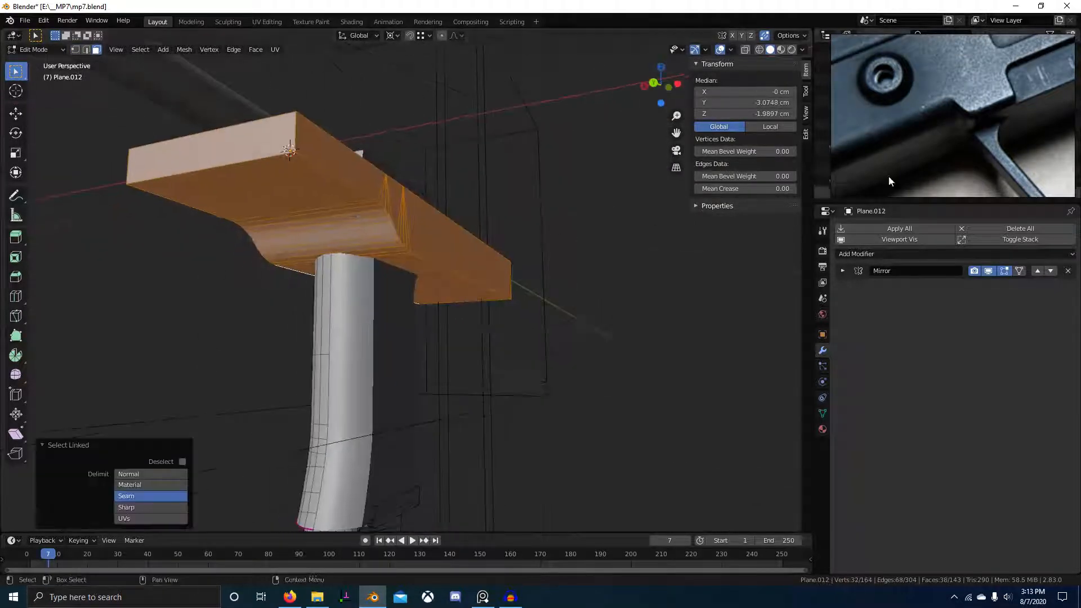
- Compare the block with the reference photo of the area above the grip, and narrow it along X to about 4.66 cm
scroll(888, 177, "down", 4)
middle_click_drag(970, 143, 951, 116)
scroll(995, 118, "up", 6)
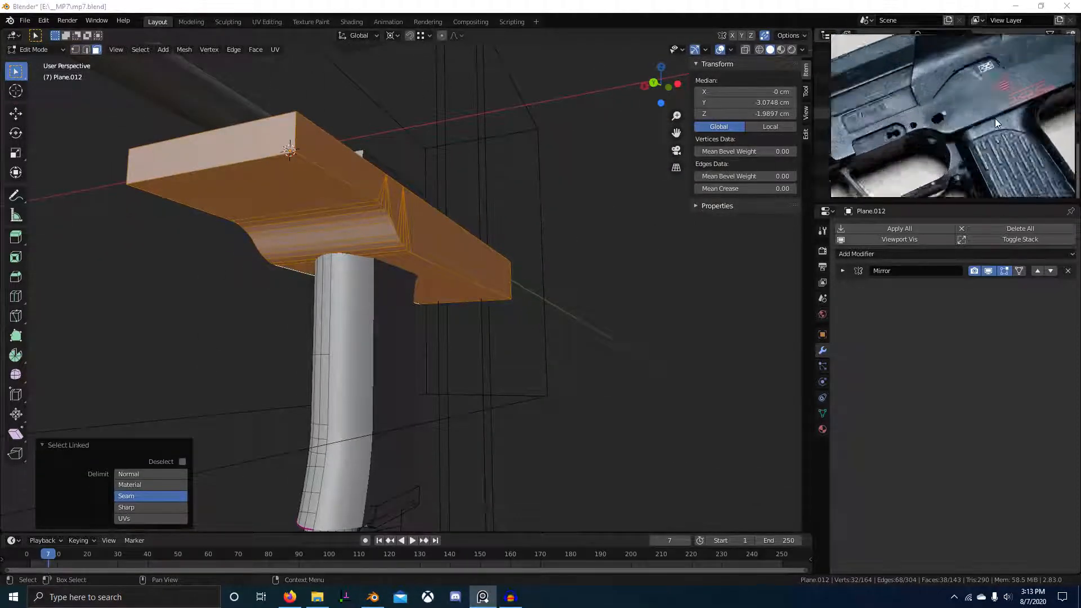
scroll(515, 241, "up", 5)
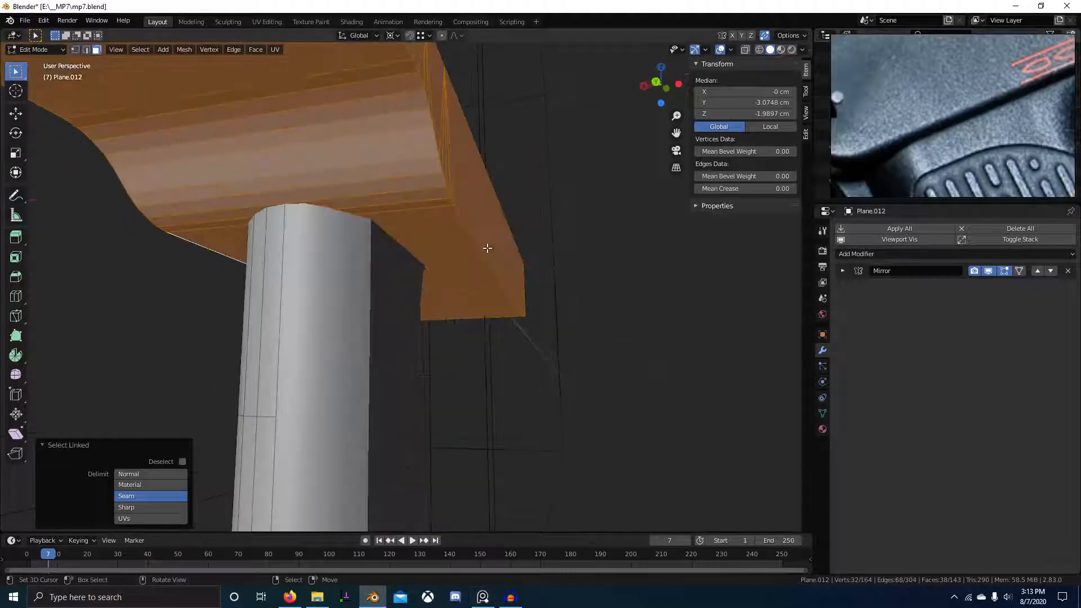
key("s")
key("x")
left_click(431, 254)
- Apply smooth shading to the grip and receiver object, and recalculate the normals of its entire mesh
middle_click_drag(430, 255, 468, 288)
key("Tab")
right_click(433, 246)
key("Tab")
key("Tab")
right_click(392, 260)
key("Tab")
scroll(393, 264, "down", 2)
key("a")
key("Tab")
key("w")
left_click(474, 316)
key("Tab")
key("a")
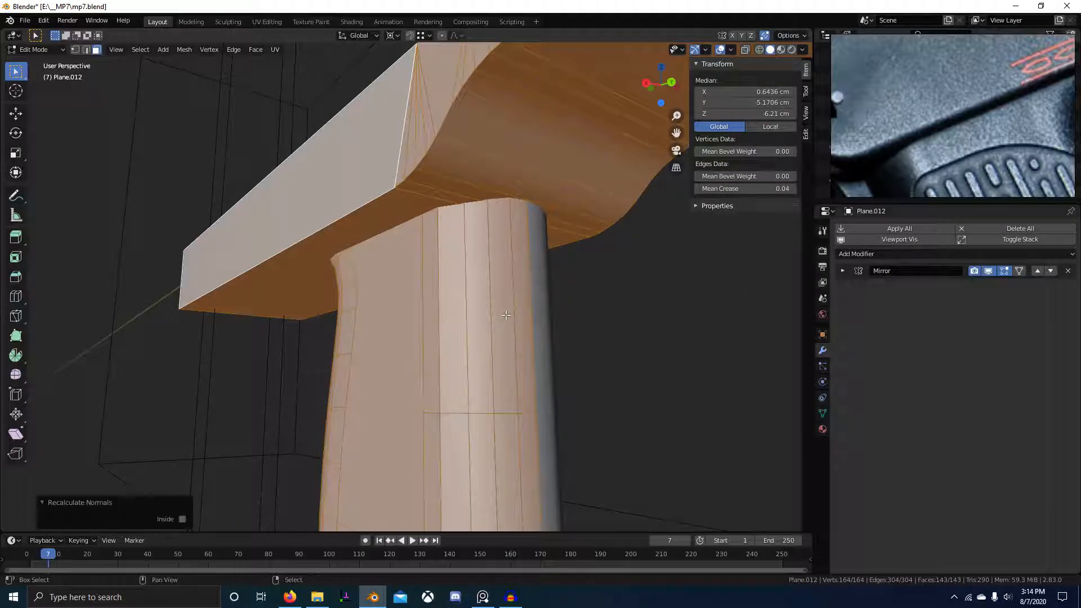
- Set the Auto Smooth angle of the grip and receiver mesh to 60°
key("Tab")
key("Tab")
key("2")
right_click_drag(439, 291, 425, 322)
key("Escape")
left_click(822, 413)
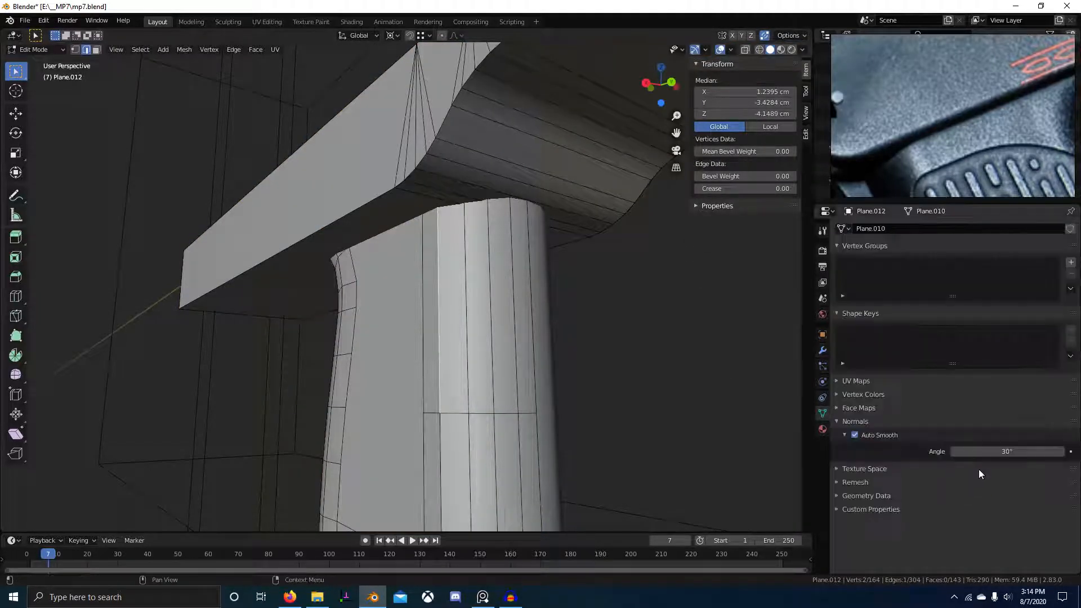
left_click_drag(980, 451, 1078, 449)
key("Tab")
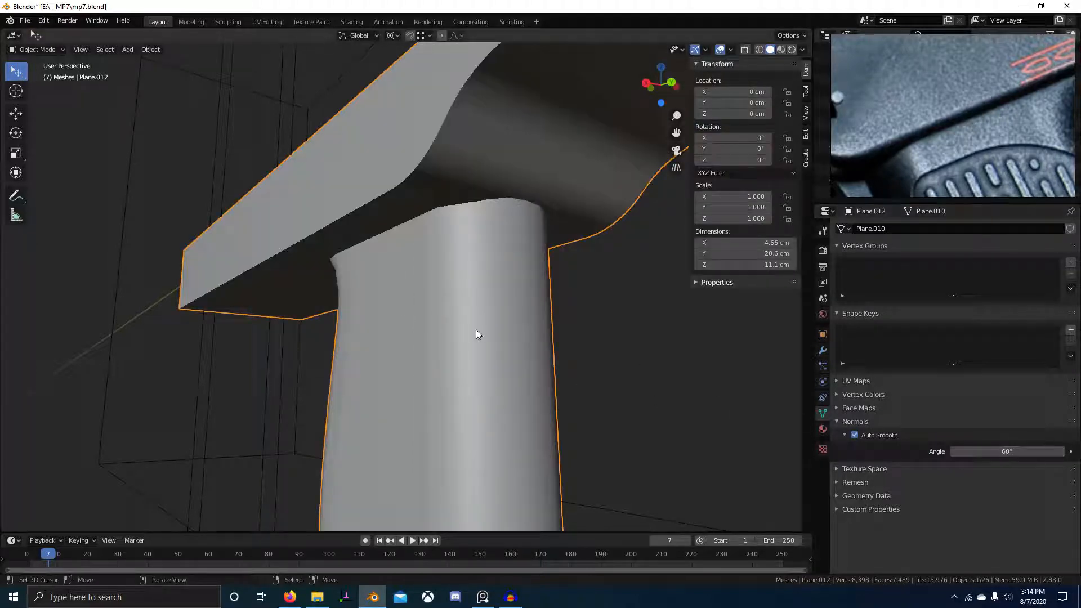
- Select all linked geometry of the receiver block and scale it by 0.652 along X
key("Tab")
middle_click_drag(476, 334, 458, 219)
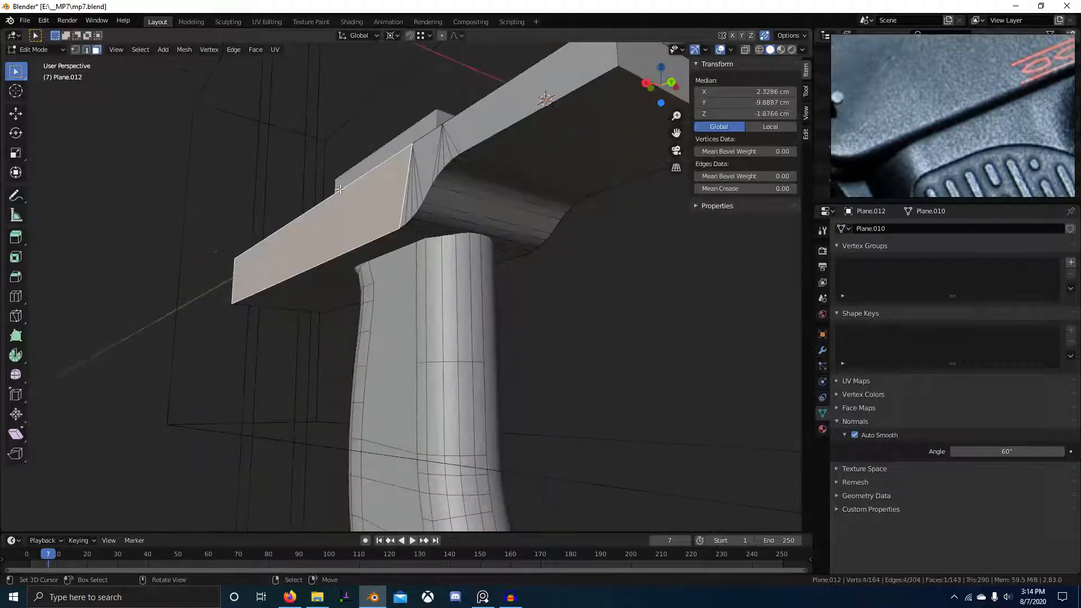
key("ctrl+l")
middle_click_drag(360, 209, 418, 265)
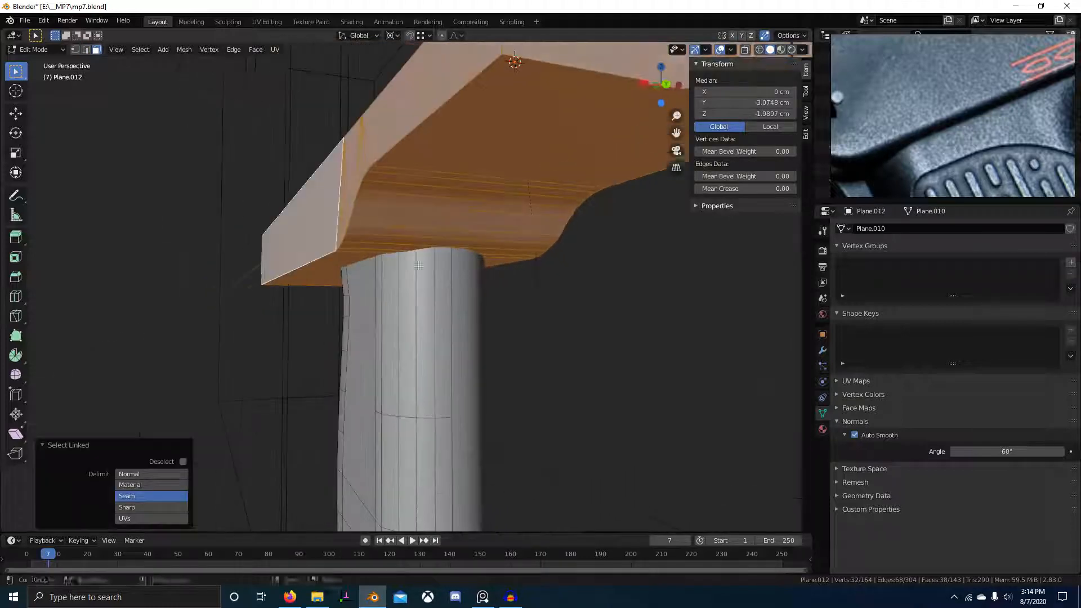
left_click(507, 294)
- Fine-tune the receiver block's width against the grip by scaling it along X by 0.948 and 0.984
scroll(508, 304, "up", 6)
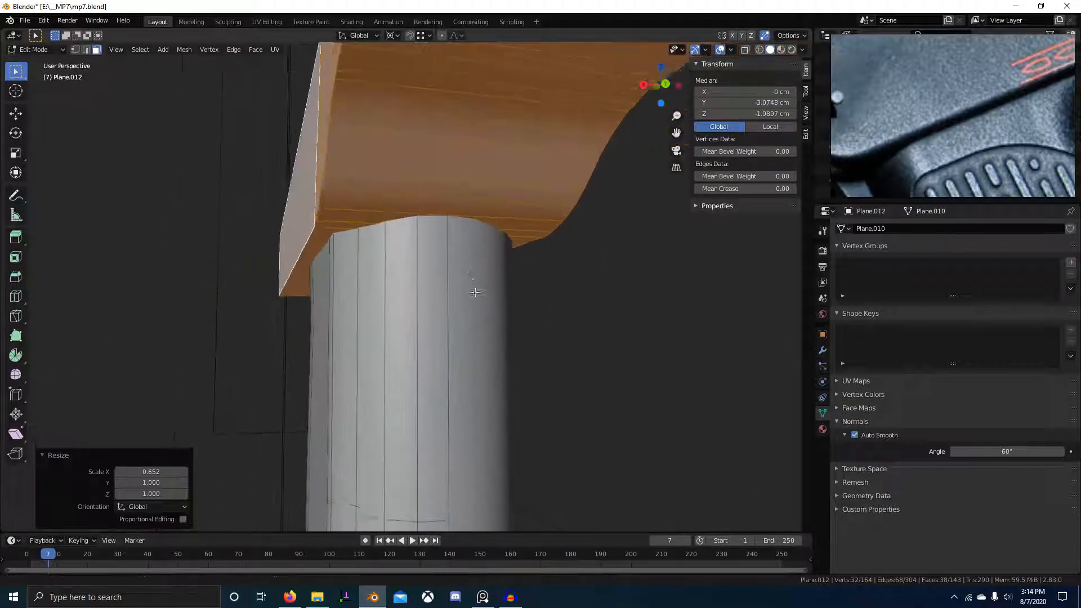
key("s")
key("x")
left_click(566, 70)
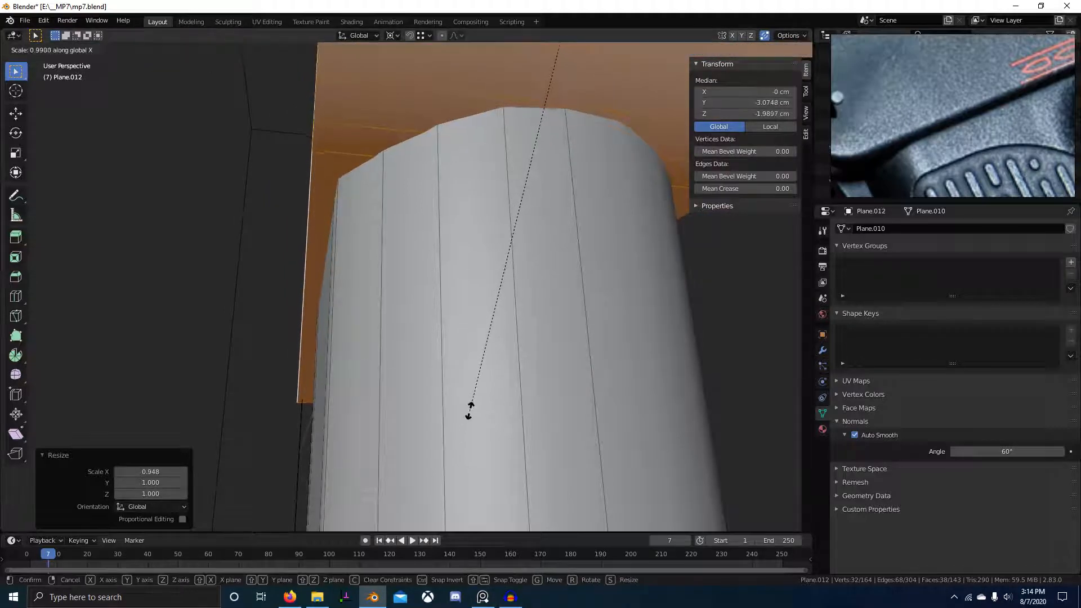
- Inspect the narrowed receiver block against the grip and barrel from several angles, and check the object's dimensions
scroll(477, 409, "down", 7)
middle_click_drag(478, 408, 615, 468)
scroll(490, 468, "down", 2)
scroll(416, 428, "up", 1)
middle_click_drag(417, 426, 443, 432)
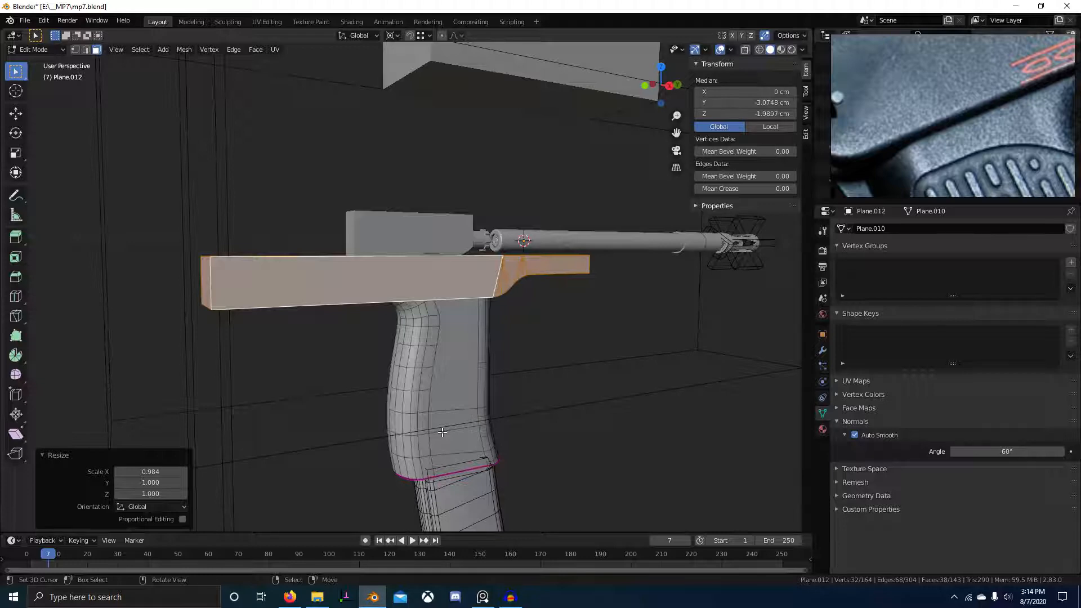
scroll(498, 419, "down", 3)
middle_click_drag(450, 444, 330, 451)
middle_click_drag(363, 403, 476, 353, "shift")
scroll(476, 410, "up", 4)
scroll(417, 359, "down", 2)
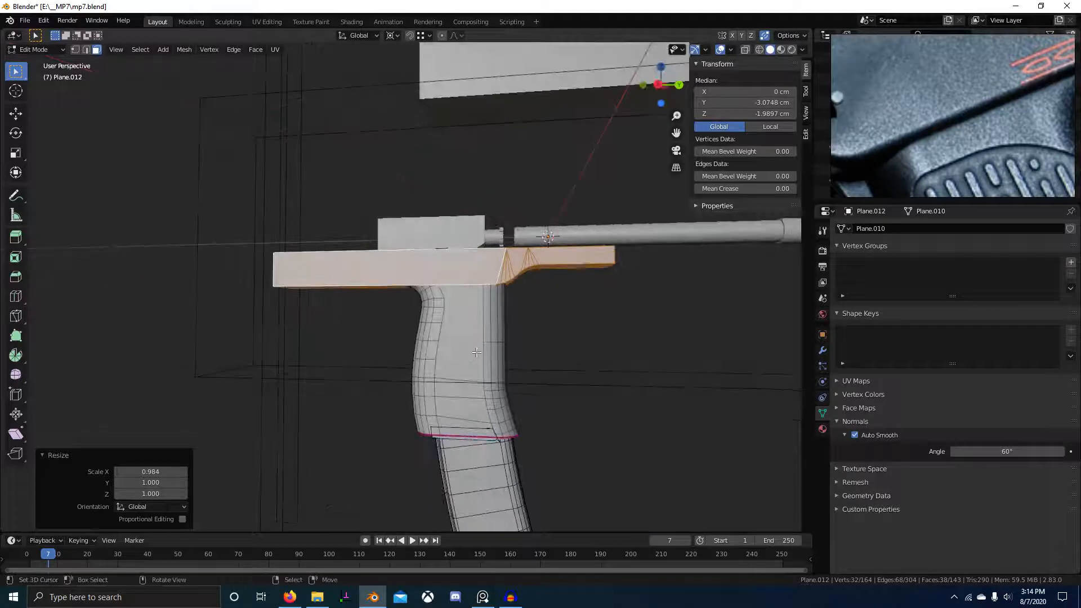
scroll(597, 282, "down", 2)
middle_click_drag(597, 282, 648, 211)
scroll(592, 279, "up", 3)
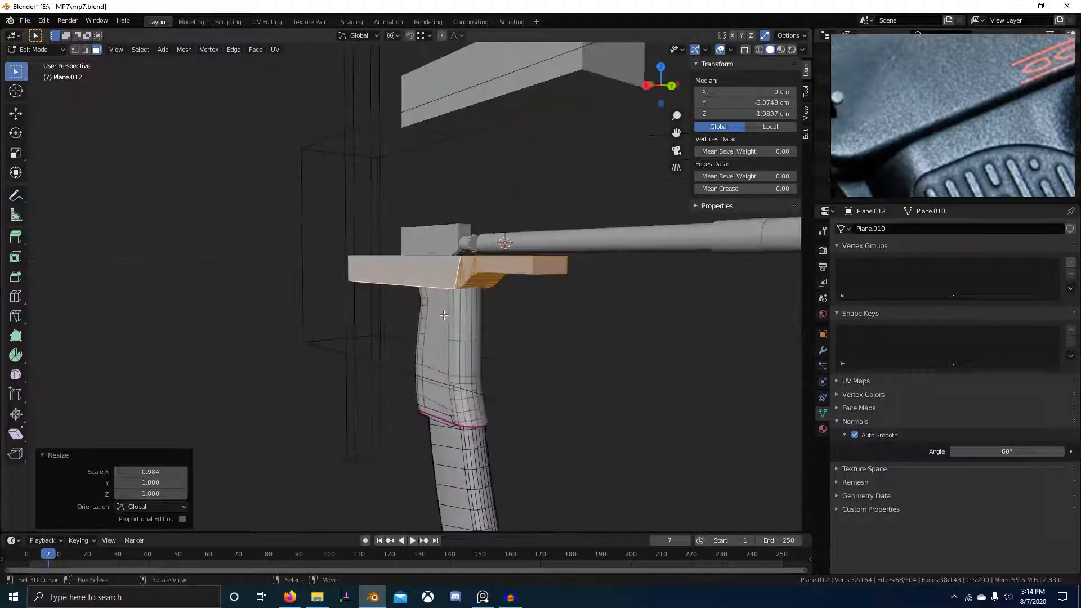
key("Tab")
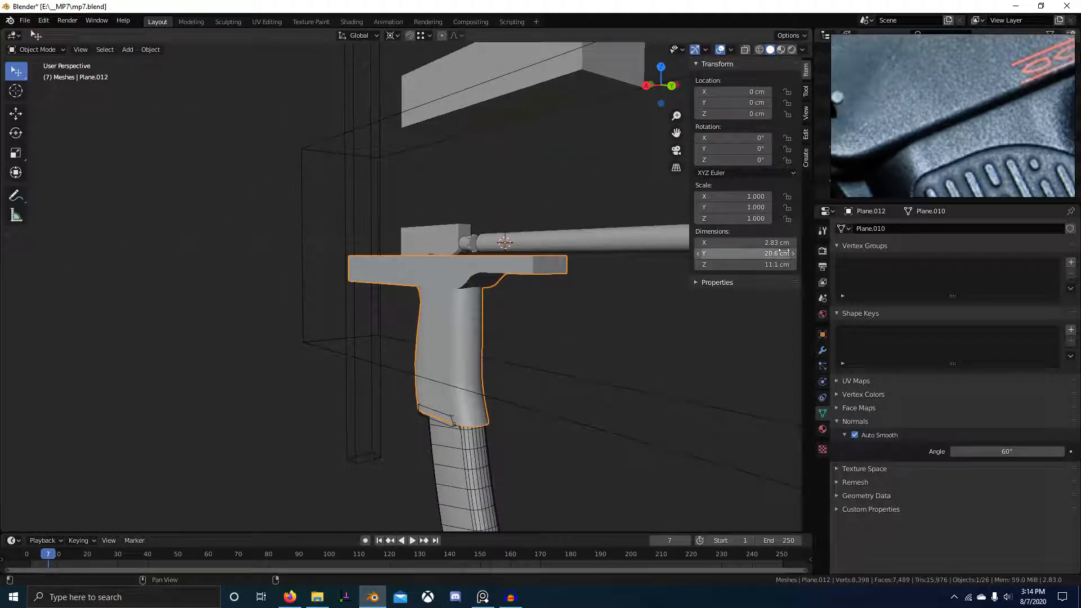
scroll(504, 224, "down", 4)
- Lower the separate box floating above the gun along Z by 8.7087 cm and another 0.32232 cm, down to the receiver block
left_click(452, 219)
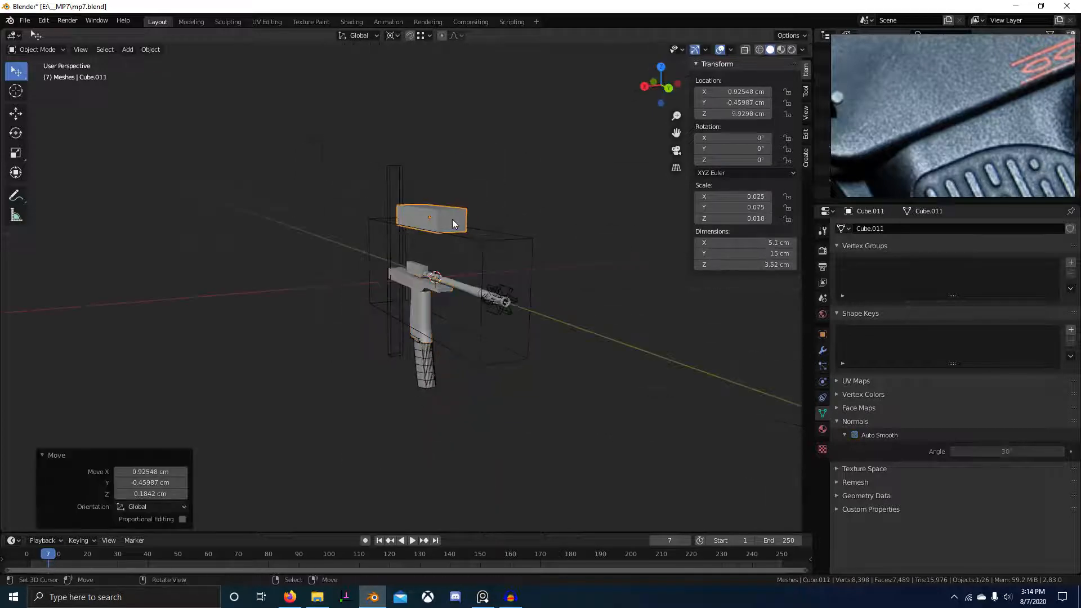
scroll(471, 211, "up", 5)
key("g")
key("z")
left_click(484, 370)
scroll(484, 370, "up", 5)
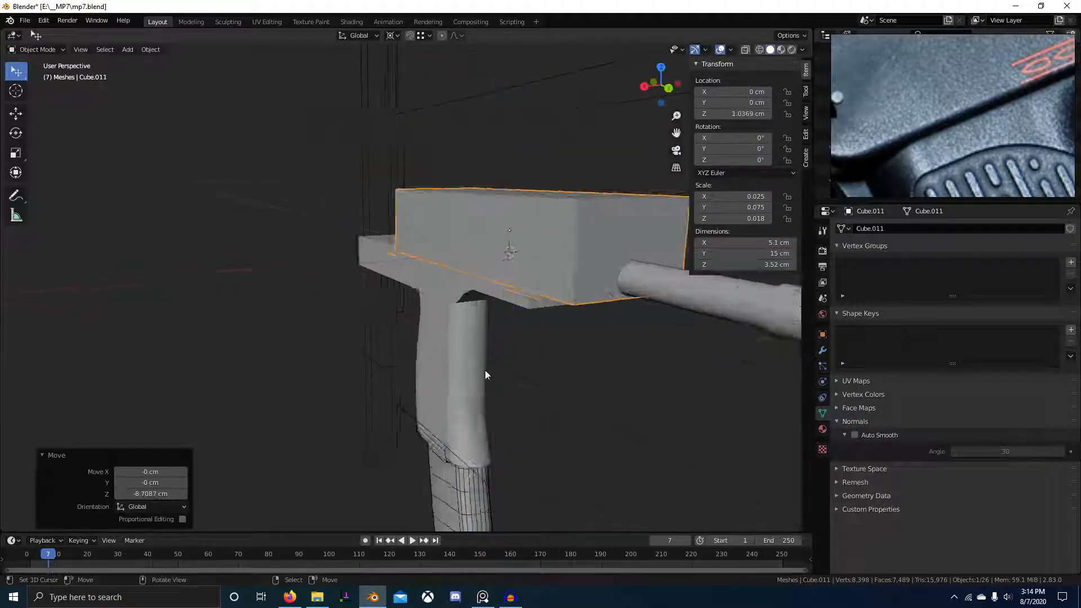
key("g")
key("z")
left_click(439, 344)
scroll(481, 330, "down", 3)
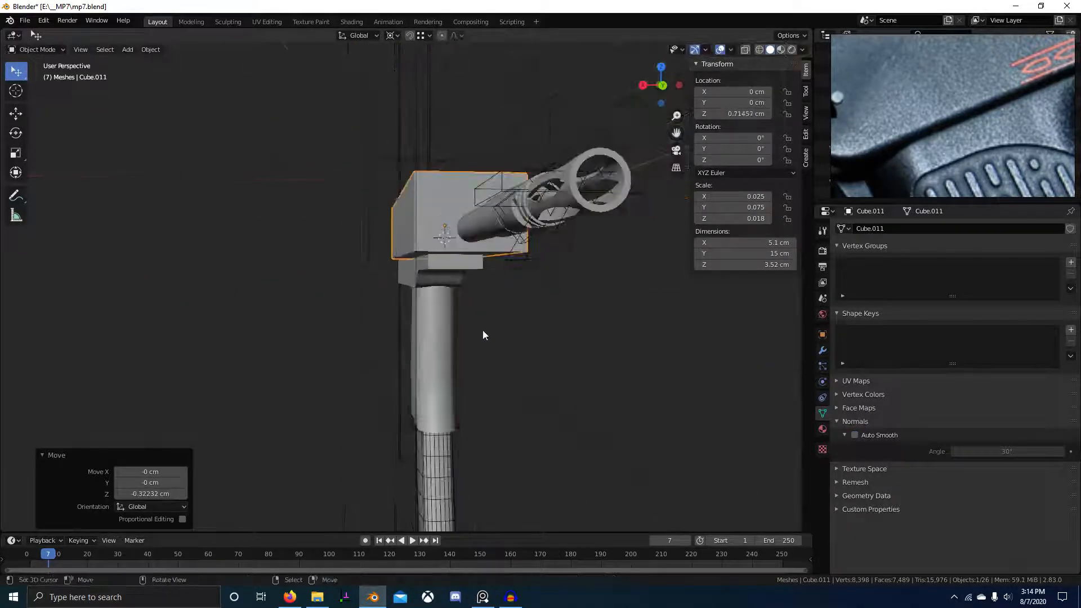
- Examine the MP7 reference photos and line drawing for the shape of the upper receiver and its join with the grip
middle_click_drag(482, 330, 475, 326)
scroll(1021, 100, "down", 2)
scroll(1021, 100, "down", 1)
scroll(999, 136, "up", 4)
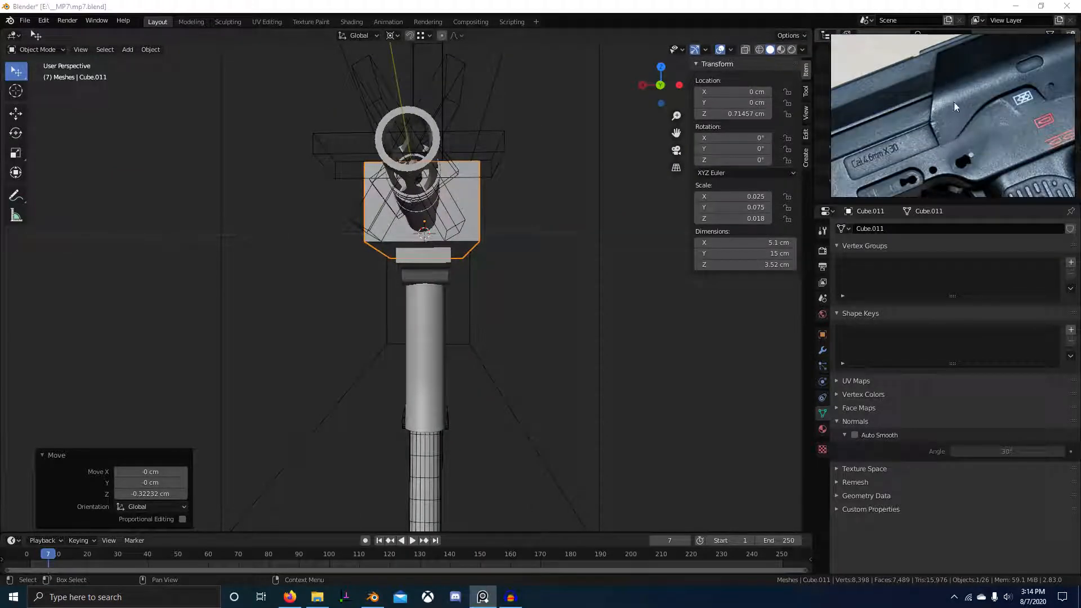
scroll(934, 143, "down", 3)
mouse_move(878, 144)
middle_mouse_down()
mouse_move(912, 104)
mouse_move(1036, 68)
middle_mouse_up()
scroll(912, 104, "down", 1)
scroll(912, 104, "down", 3)
scroll(1035, 67, "down", 3)
scroll(1017, 67, "up", 4)
mouse_move(923, 56)
middle_mouse_down()
mouse_move(1017, 66)
mouse_move(1041, 135)
mouse_move(1032, 145)
middle_mouse_up()
scroll(1044, 81, "down", 4)
scroll(1043, 145, "up", 5)
scroll(1039, 157, "up", 3)
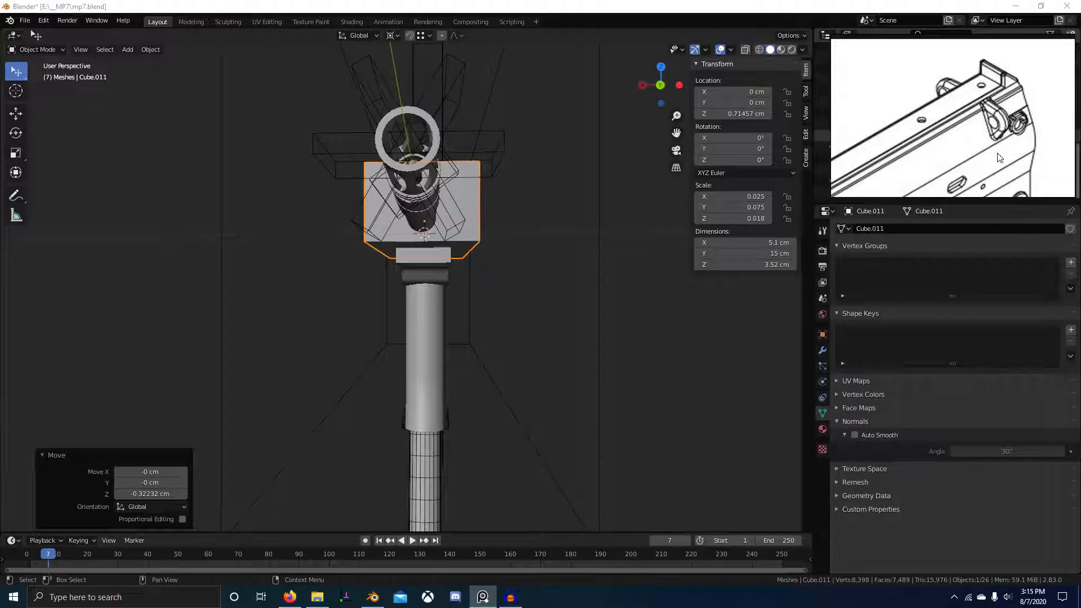
scroll(996, 157, "down", 2)
mouse_move(997, 157)
middle_mouse_down()
mouse_move(1039, 133)
mouse_move(1036, 97)
mouse_move(1015, 81)
mouse_move(948, 212)
middle_mouse_up()
scroll(1039, 132, "down", 2)
scroll(1022, 98, "down", 2)
scroll(990, 113, "down", 2)
middle_click_drag(1001, 128, 934, 130)
scroll(893, 70, "up", 4)
scroll(876, 103, "down", 4)
scroll(938, 111, "up", 4)
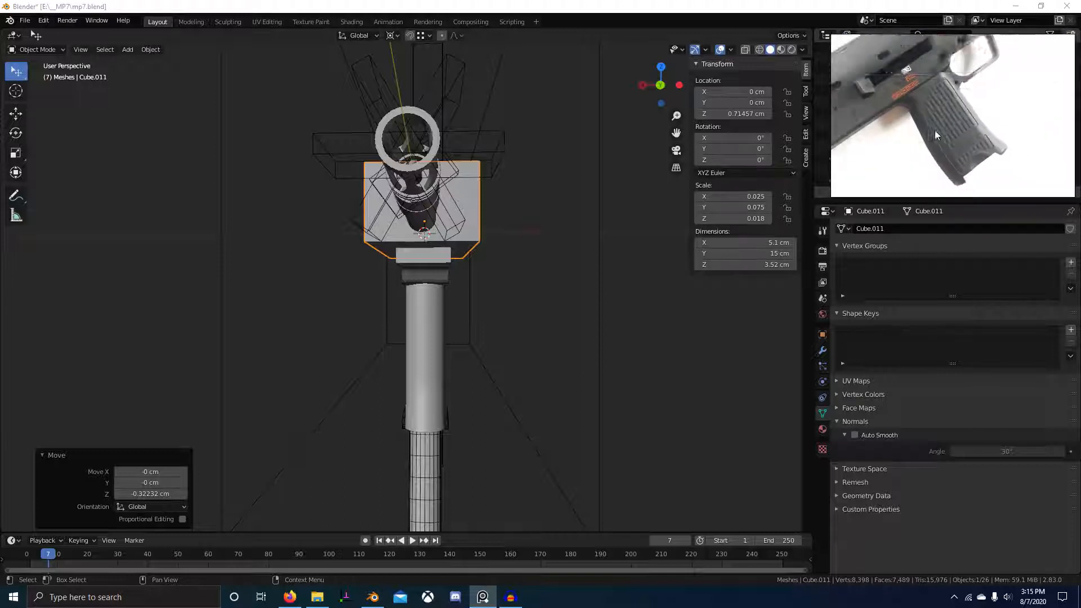
scroll(934, 130, "down", 3)
middle_click_drag(948, 169, 964, 106)
- Examine the mesh around the grip's top, where it runs into the receiver bar, from the side, front and underneath
middle_click_drag(414, 272, 478, 269)
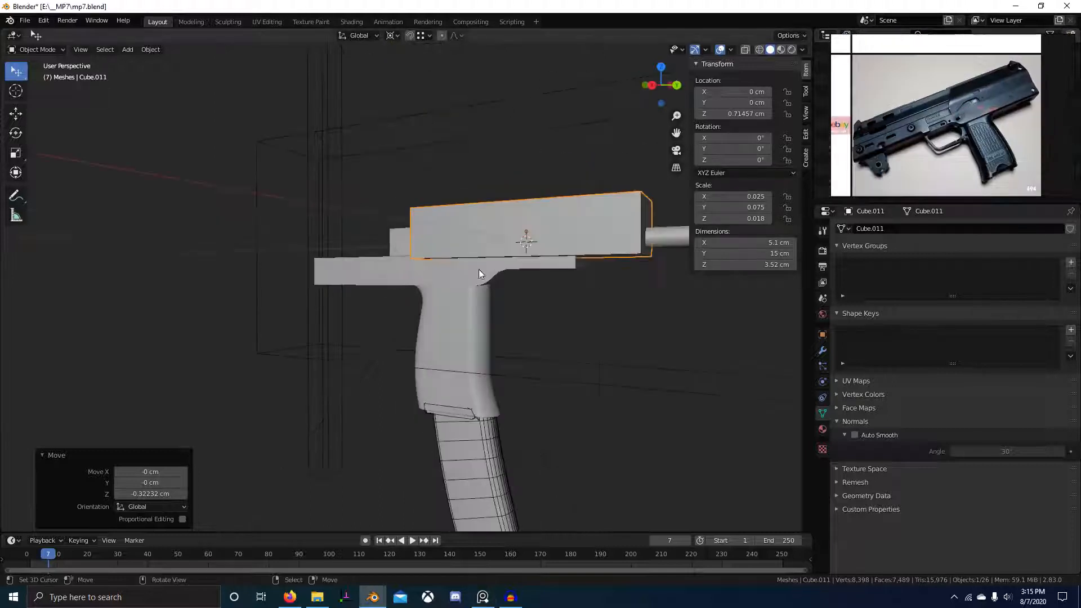
right_click(478, 269)
scroll(437, 319, "up", 3)
middle_click_drag(436, 319, 461, 295)
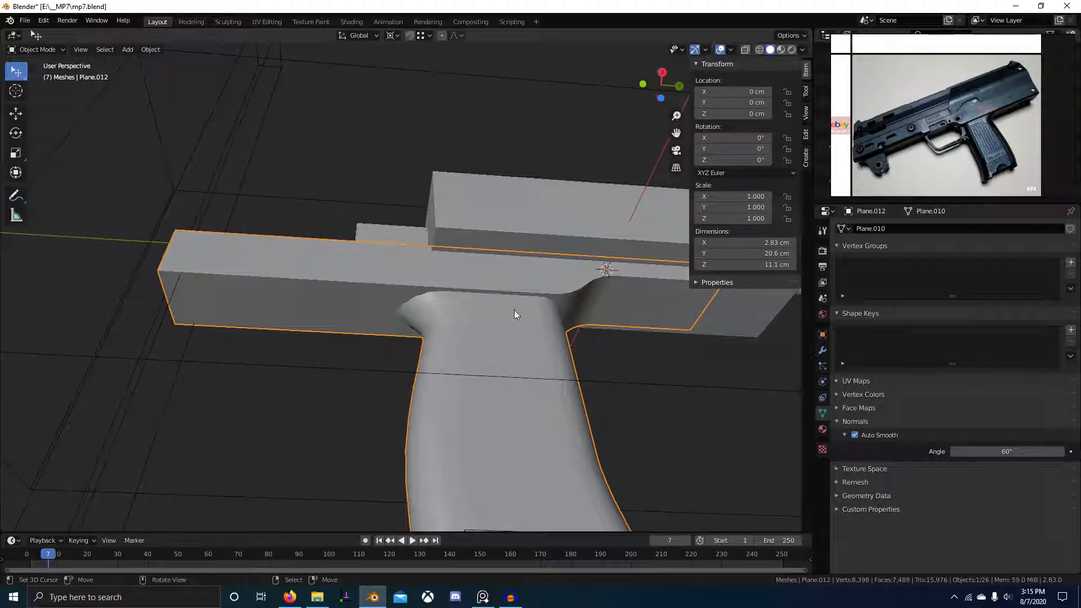
key("Tab")
middle_click_drag(542, 311, 457, 302)
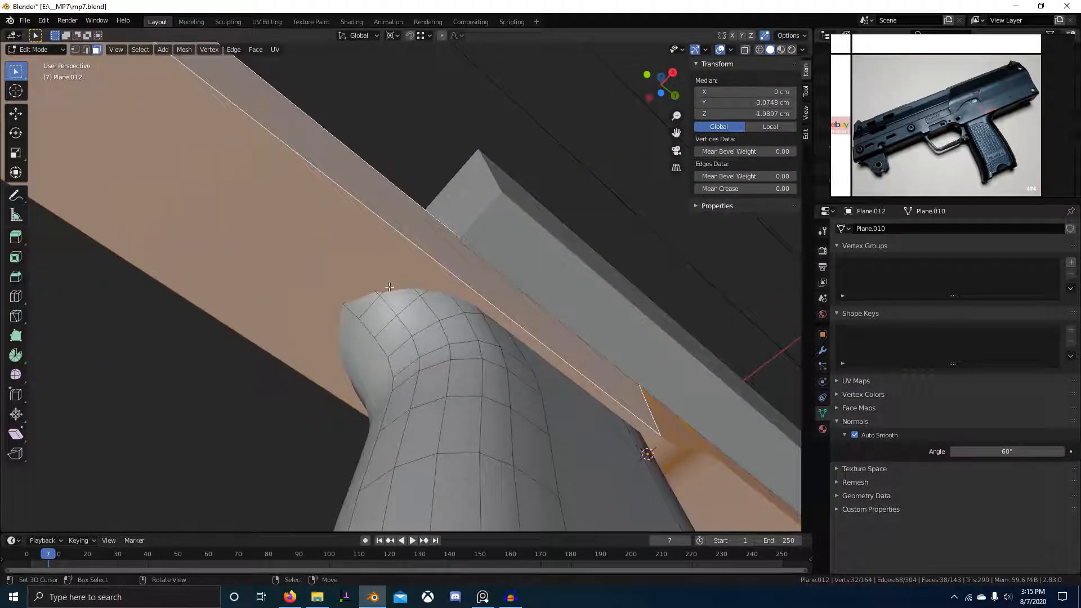
middle_click_drag(373, 287, 398, 283)
key("Tab")
key("Tab")
right_click(379, 246)
scroll(379, 246, "down", 4)
middle_click_drag(379, 246, 276, 313)
scroll(428, 313, "up", 4)
middle_click_drag(431, 303, 406, 277)
key("Tab")
scroll(433, 292, "down", 4)
key("Tab")
scroll(434, 293, "up", 4)
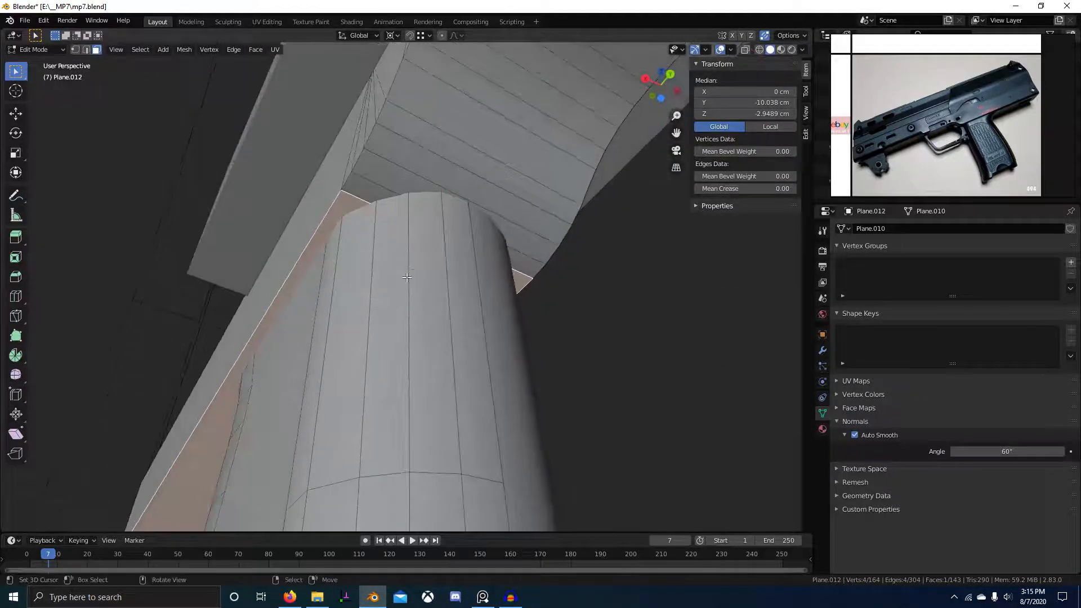
- Separate the grip's linked geometry from the receiver bar into its own object
middle_click_drag(380, 240, 394, 352)
key("l")
left_click(417, 260)
key("Tab")
left_click(359, 353)
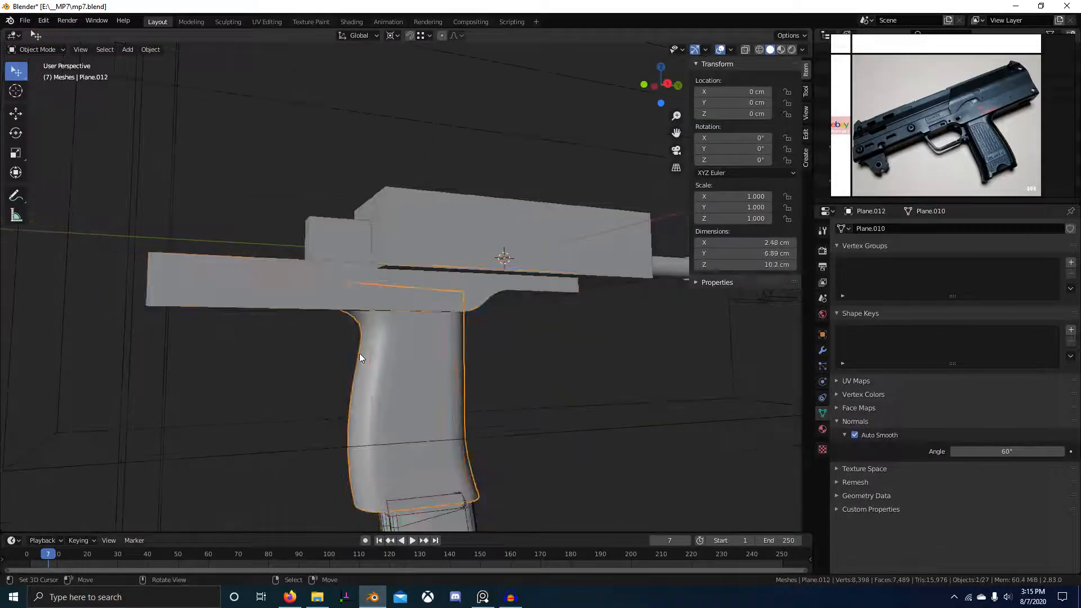
- Duplicate the grip and receiver bar in place and move the copies to the Bak3 collection as a backup
right_click(359, 303, "shift")
middle_click_drag(360, 303, 430, 374)
scroll(430, 374, "down", 2)
key("shift+d")
right_click(381, 338)
key("m")
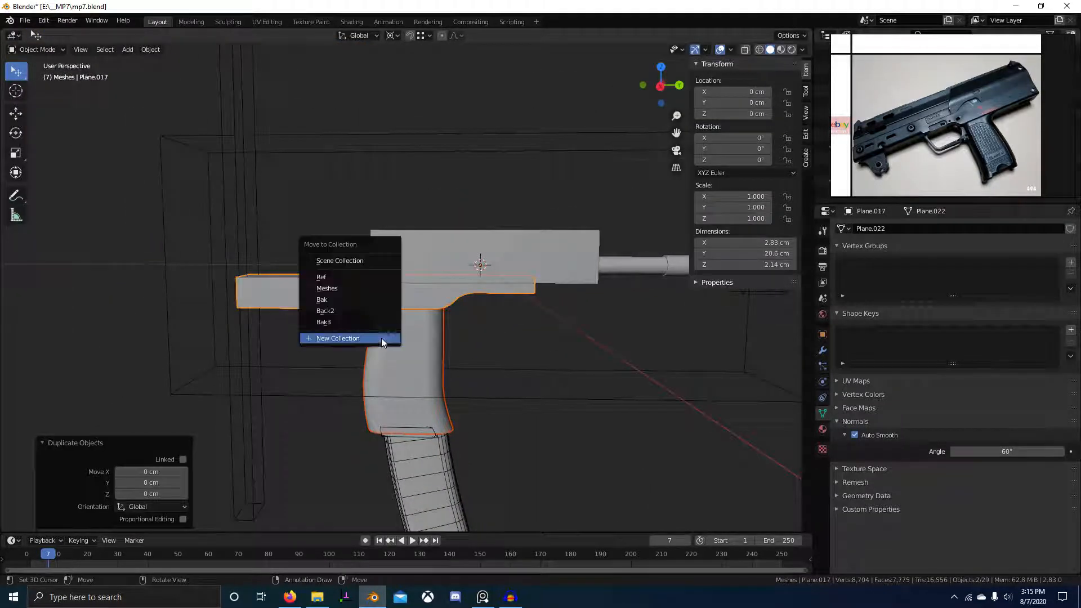
left_click(323, 322)
scroll(362, 326, "up", 4)
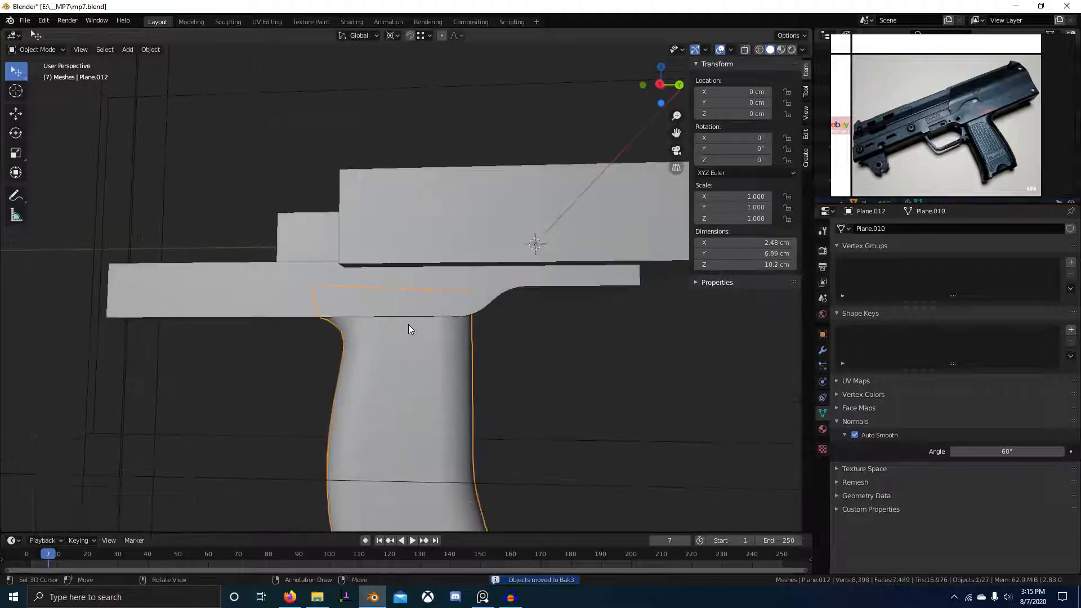
- Try to join the receiver bar to the grip with a Boolean union while their modifiers are still live
right_click(388, 303, "shift")
right_click(363, 350, "shift")
key("ctrl+KP_Add")
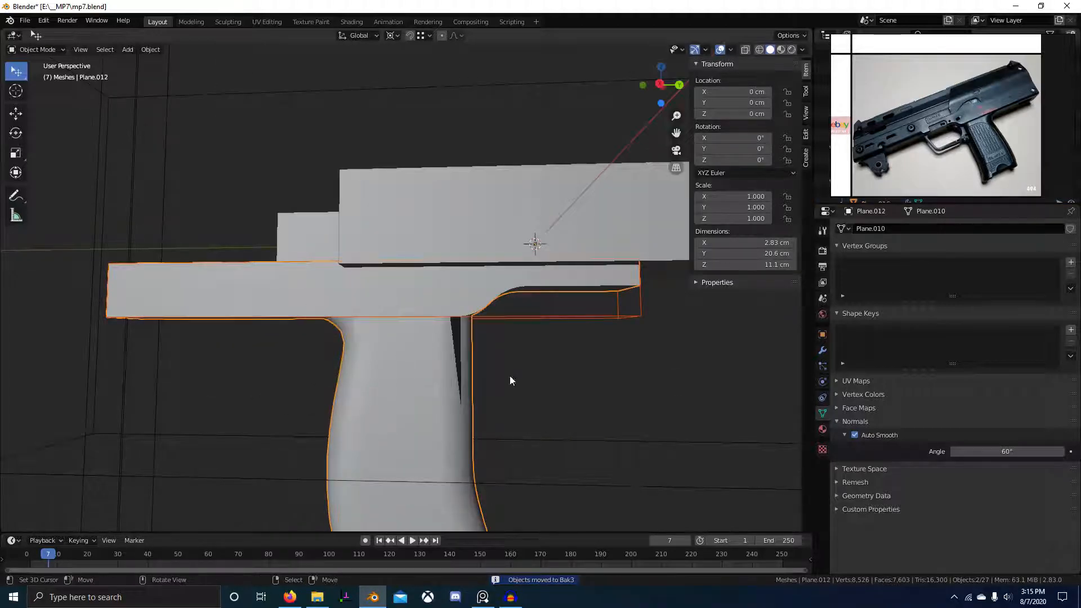
middle_click_drag(511, 381, 449, 351)
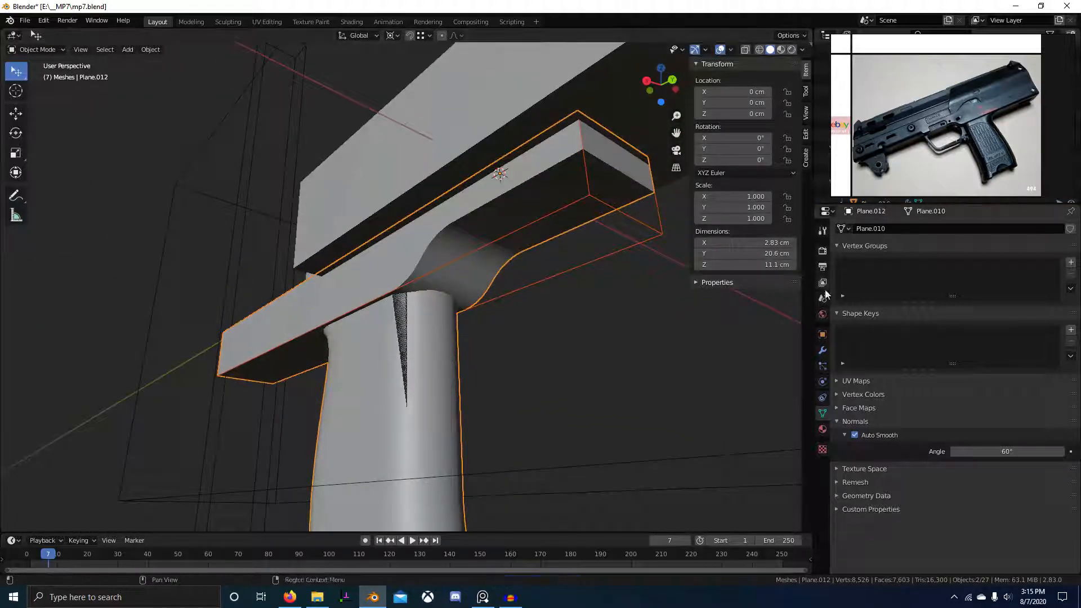
key("ctrl+z")
- Apply the Mirror modifiers on the receiver bar and the grip
right_click(503, 243)
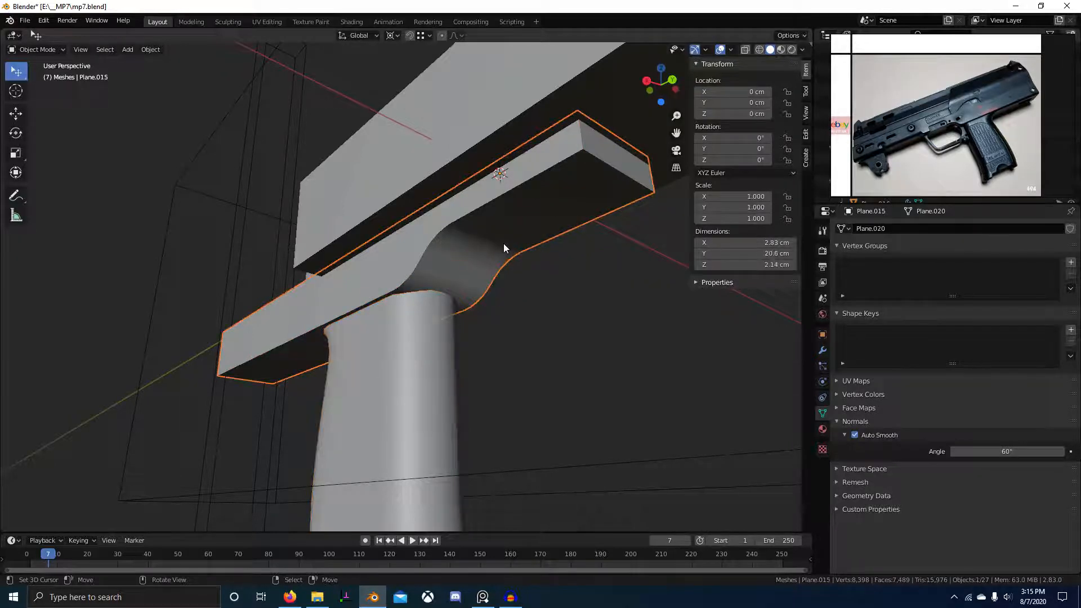
left_click(822, 350)
middle_click_drag(661, 333, 531, 289)
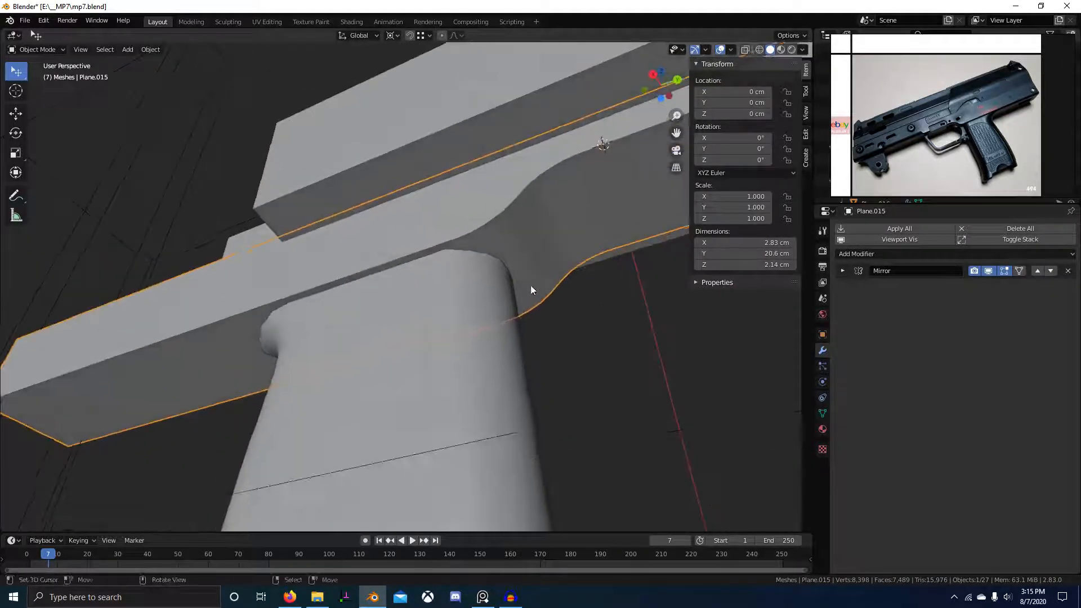
right_click(528, 225)
left_click(899, 228)
right_click(533, 344)
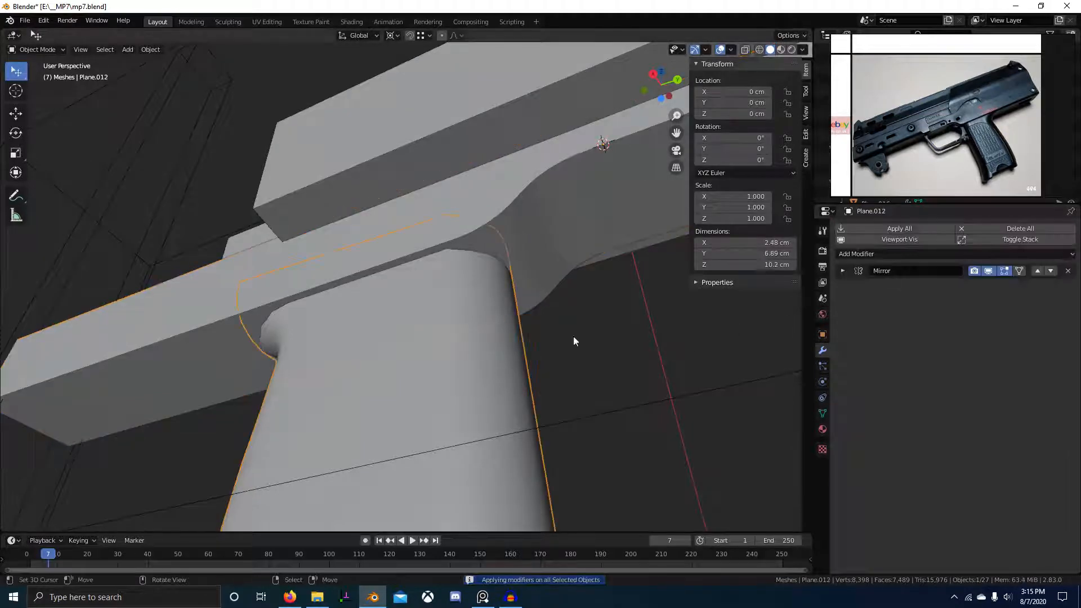
left_click(901, 231)
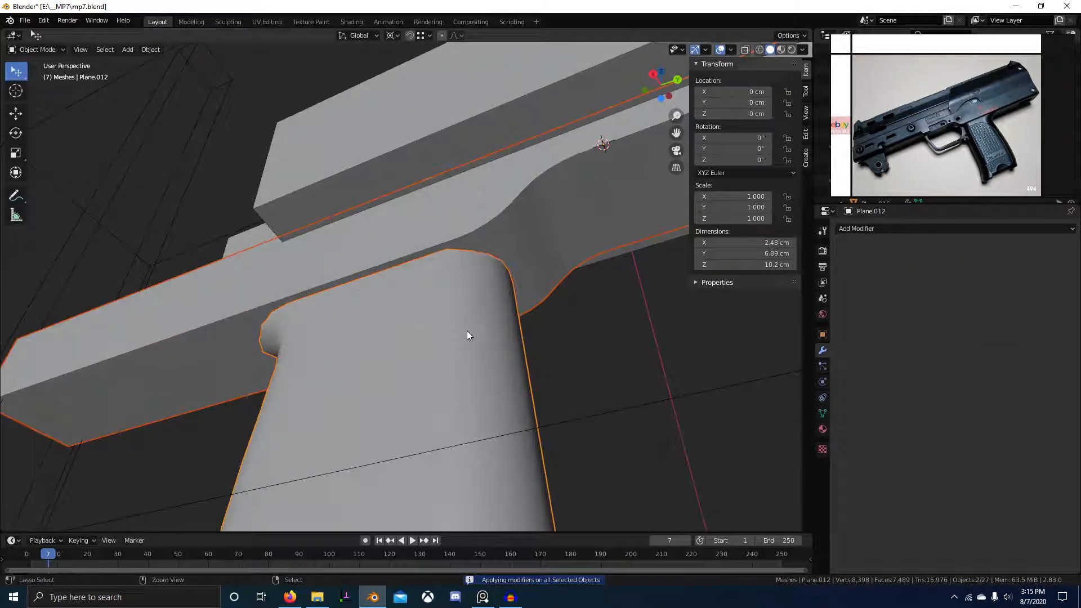
- Join the receiver bar to the grip with a Boolean union and apply the modifier on the grip
key("ctrl+KP_Add")
right_click(418, 336)
middle_click_drag(416, 336, 458, 354)
right_click(344, 338)
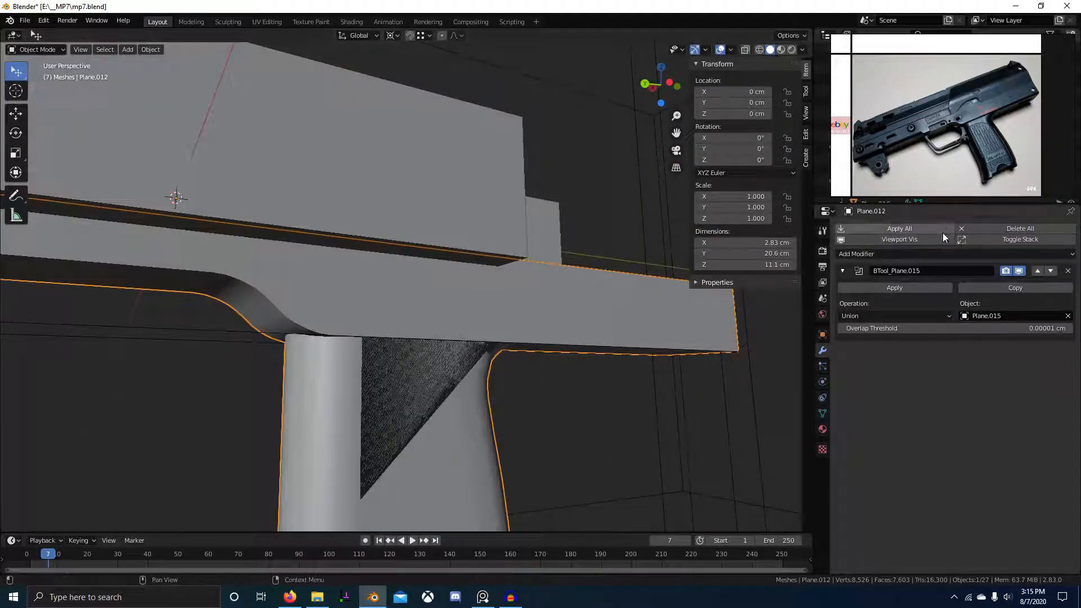
left_click(915, 286)
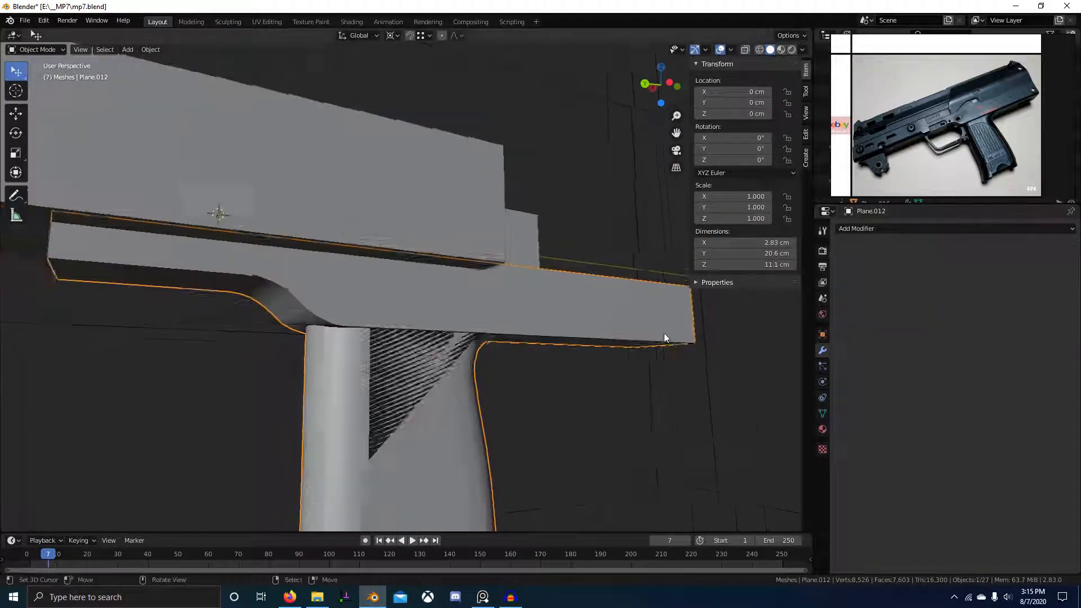
- Delete the leftover receiver bar object used for the union
middle_click_drag(664, 333, 495, 361)
right_click(298, 312)
key("x")
left_click(252, 308)
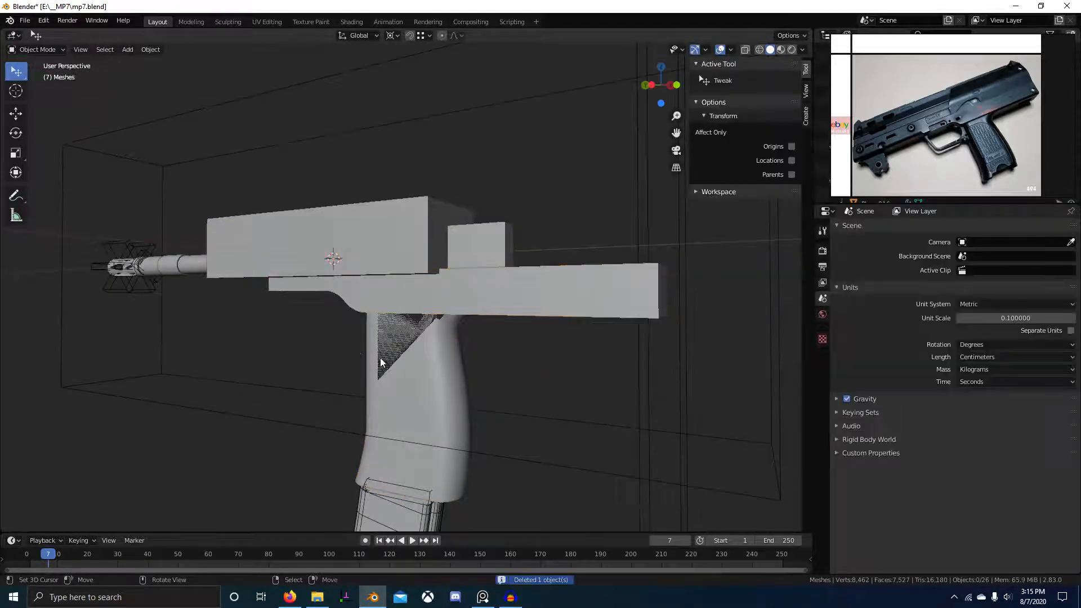
- Isolate the joined grip and receiver mesh and delete the broken large faces on both sides of the grip
right_click(380, 360)
key("Tab")
scroll(428, 342, "up", 4)
middle_click_drag(428, 342, 485, 325)
key("KP_Divide")
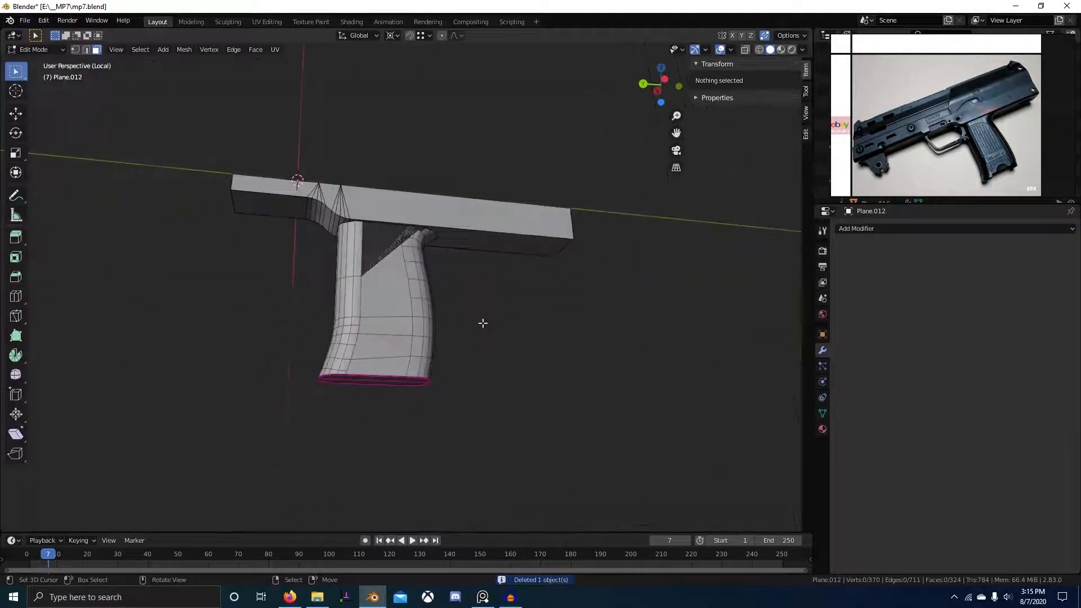
scroll(370, 175, "up", 5)
right_click(369, 175)
scroll(380, 187, "down", 1)
key("x")
left_click(381, 220)
middle_click_drag(381, 219, 560, 222)
right_click(442, 211)
key("x")
left_click(437, 233)
- Delete the glitched narrow face near the grip's front corner, just below the receiver's curved underside
scroll(427, 248, "up", 2)
middle_click_drag(443, 248, 337, 265)
middle_click_drag(408, 225, 368, 302, "shift")
scroll(368, 302, "up", 2)
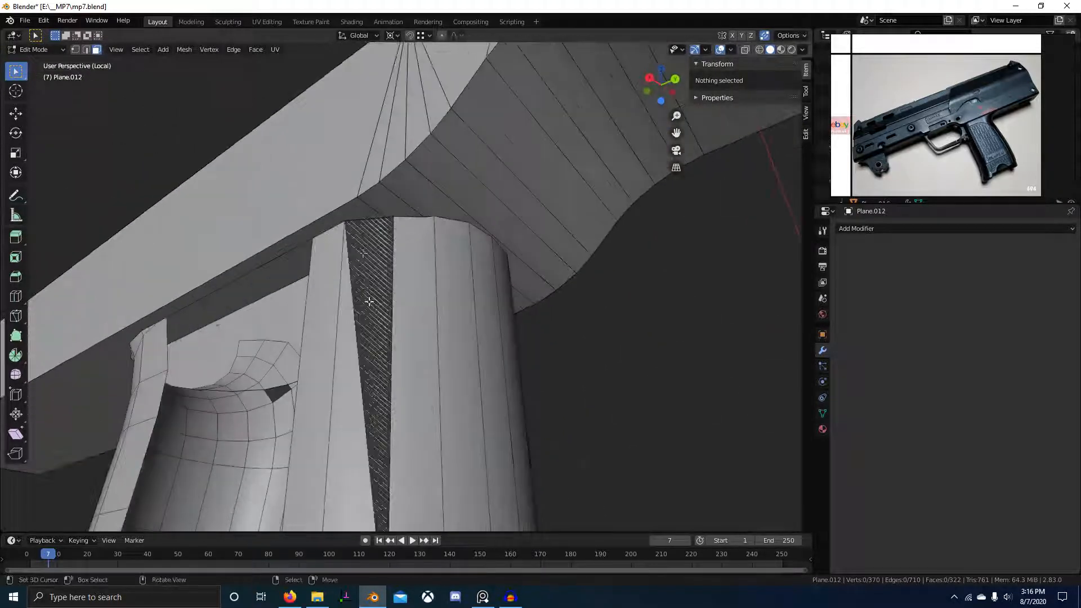
right_click(373, 254)
key("x")
left_click(379, 255)
middle_click_drag(379, 255, 461, 280)
right_click(409, 262)
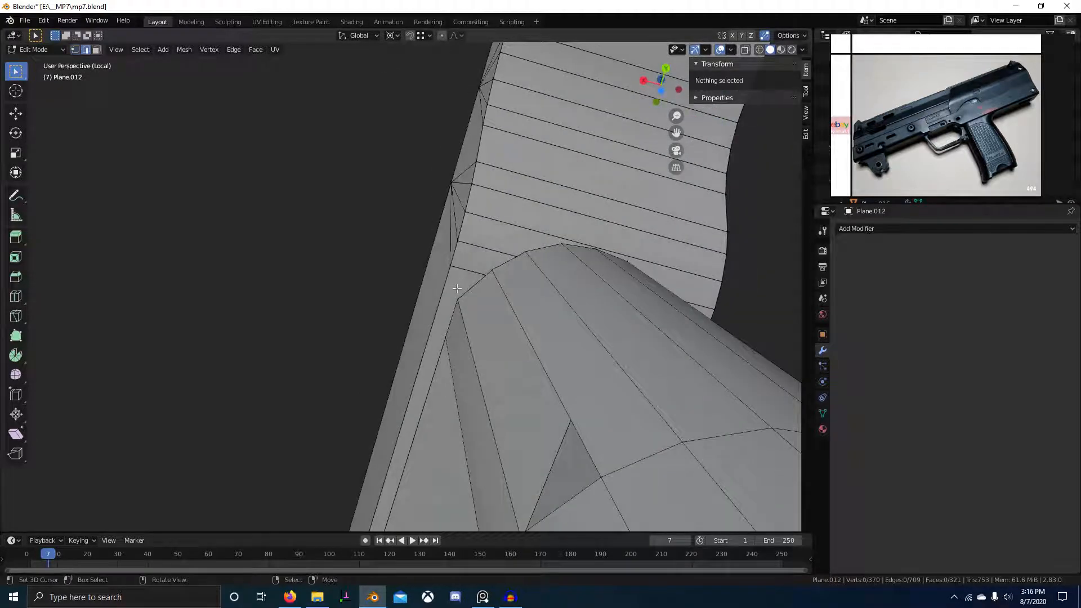
middle_click_drag(642, 257, 578, 264)
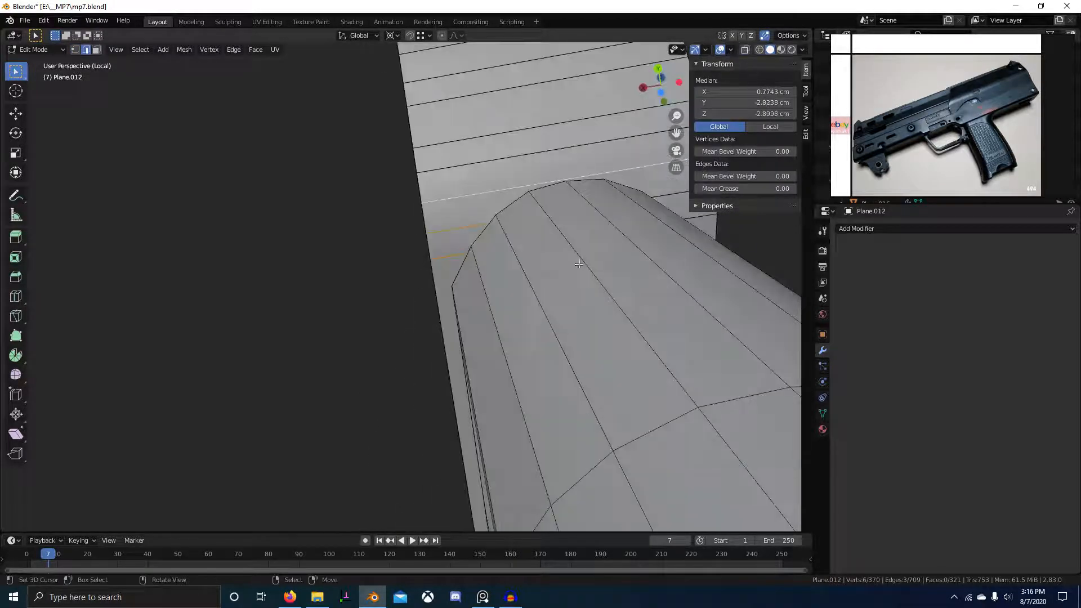
middle_click_drag(453, 250, 499, 230)
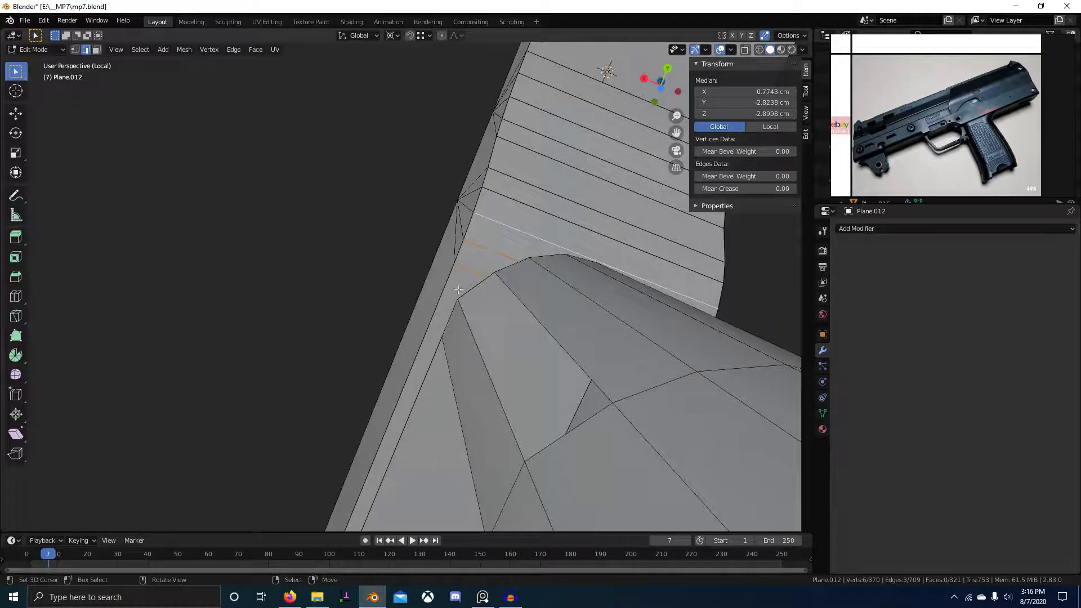
middle_click_drag(461, 298, 452, 319)
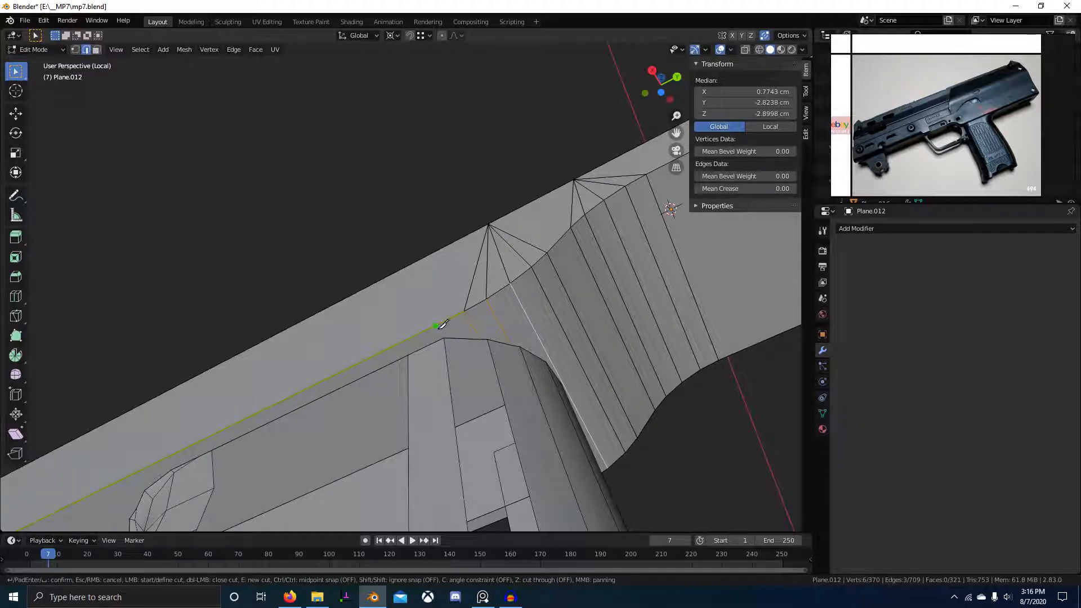
- Delete two leftover side faces of the grip that sit inside the receiver bar
middle_click_drag(450, 373, 654, 406)
scroll(548, 383, "up", 4)
key("3")
right_click(350, 304)
right_click(416, 281, "shift")
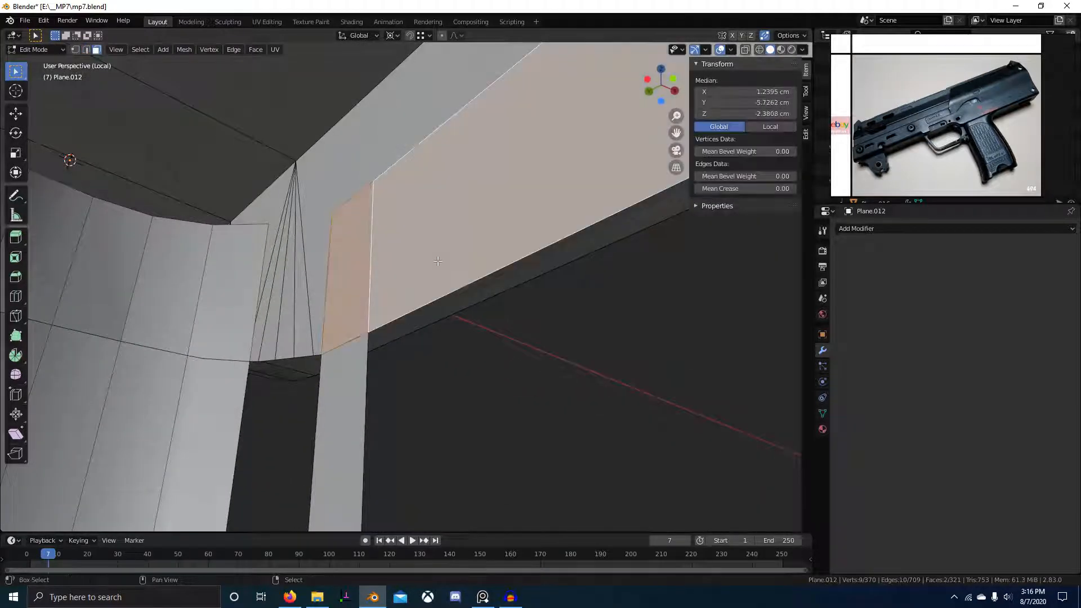
middle_click_drag(403, 315, 400, 349)
key("x")
left_click(325, 345)
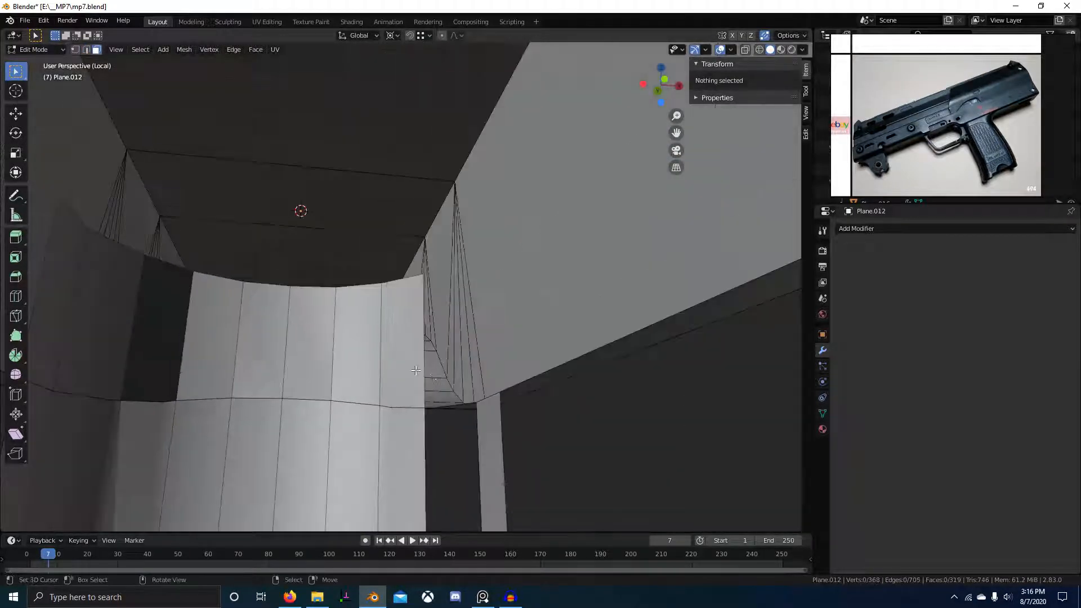
- Delete more of the grip's overlapping internal faces inside the receiver bar, next to its front wall
right_click(398, 344)
middle_click_drag(335, 359, 436, 363)
right_click(344, 363, "ctrl")
middle_click_drag(359, 364, 464, 335)
key("x")
left_click(574, 356)
key("ctrl+z")
key("x")
left_click(360, 360)
- Delete three adjacent faces of the grip's front wall that stick up inside the receiver bar
left_click(440, 296)
left_click(253, 313, "ctrl")
key("x")
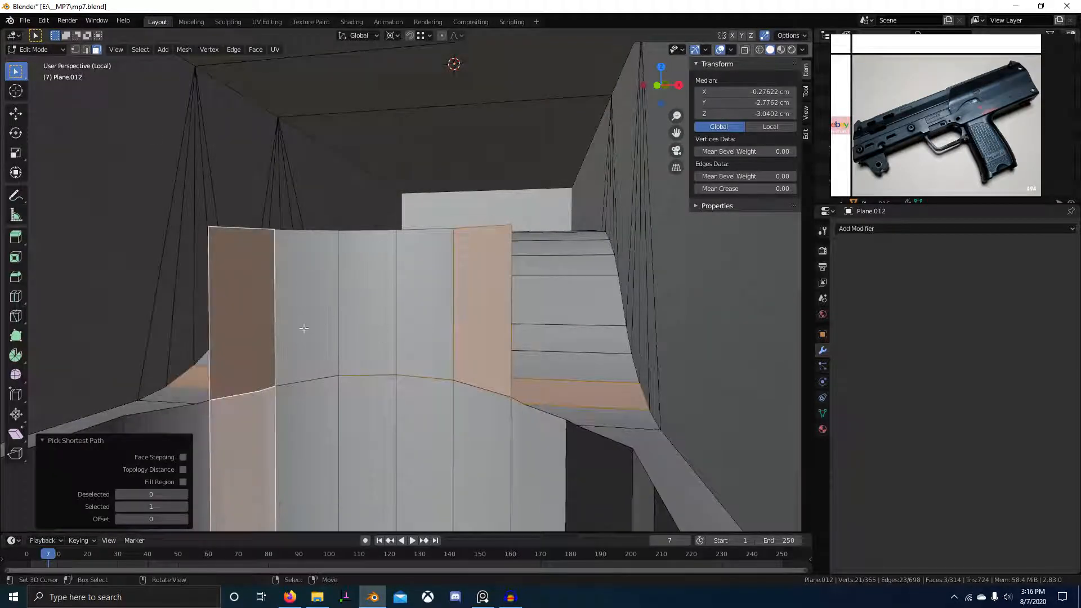
right_click(240, 321)
right_click(324, 308, "shift")
right_click(366, 304, "shift")
right_click(416, 297, "shift")
right_click(468, 295)
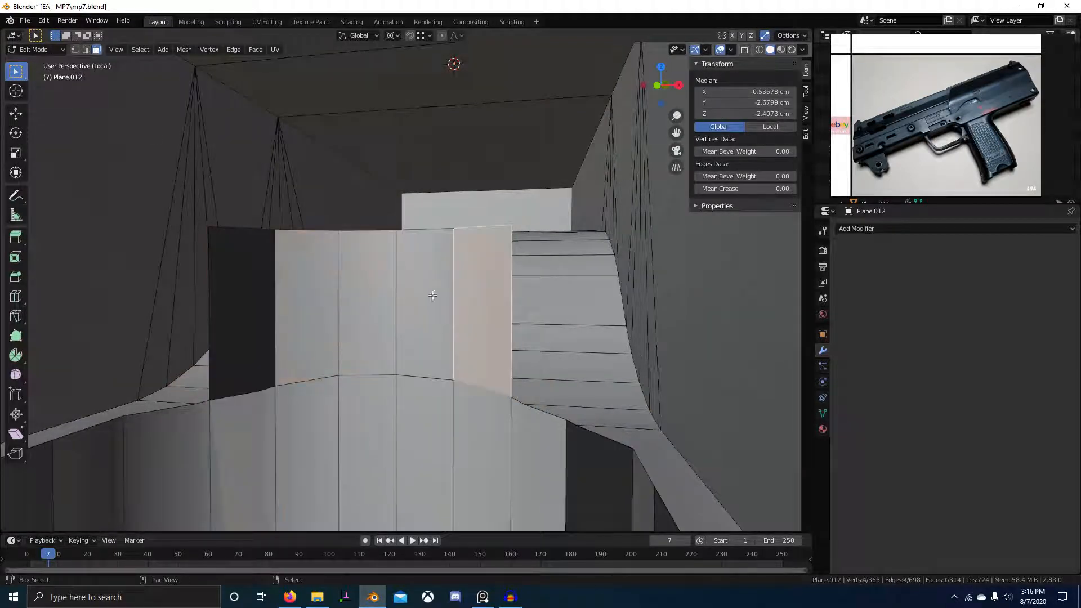
right_click(305, 299, "shift")
right_click(242, 310, "shift")
right_click(388, 300, "shift")
left_click(456, 295)
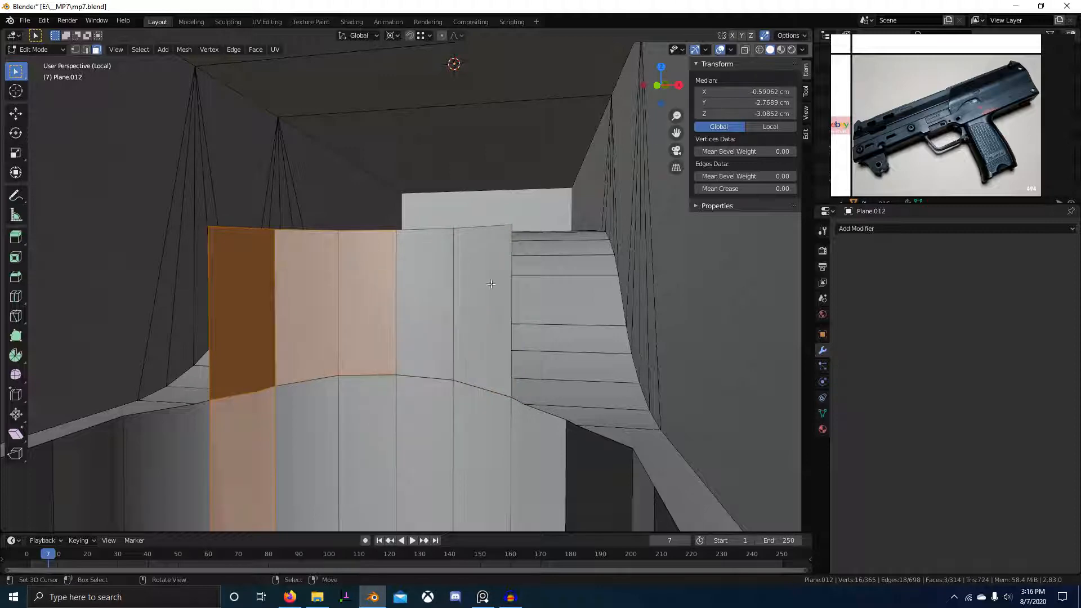
- Delete the last two front-wall faces of the grip protruding inside the receiver bar
right_click(426, 292)
right_click(471, 292, "shift")
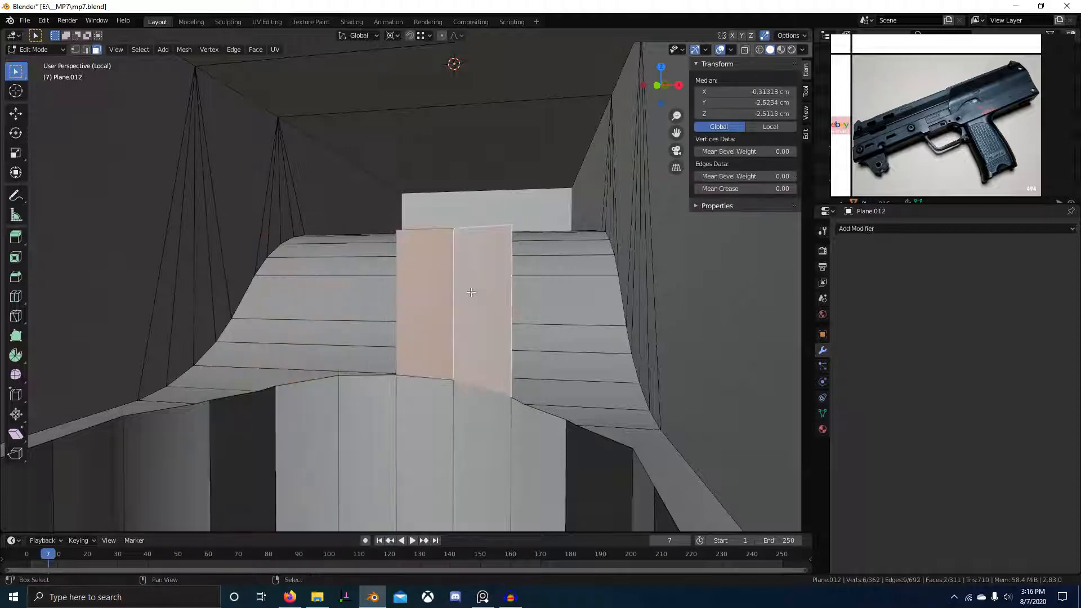
key("x")
left_click(468, 310)
- Check the edges along the grip's top and whether the receiver's underside face is attached to the grip
middle_click_drag(495, 383, 516, 317)
key("2")
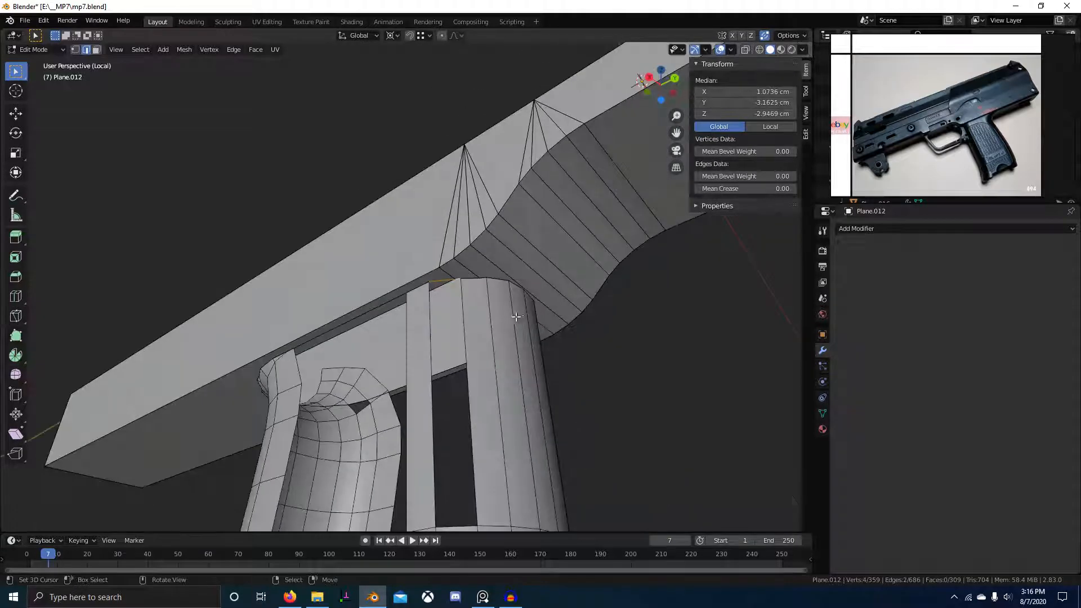
middle_click_drag(426, 360, 443, 438)
middle_click_drag(455, 398, 429, 340)
scroll(430, 365, "up", 5)
key("3")
right_click(364, 248)
middle_click_drag(364, 248, 531, 399)
- Merge all vertices of the joined mesh by distance at 0.001 cm
key("alt+a")
key("a")
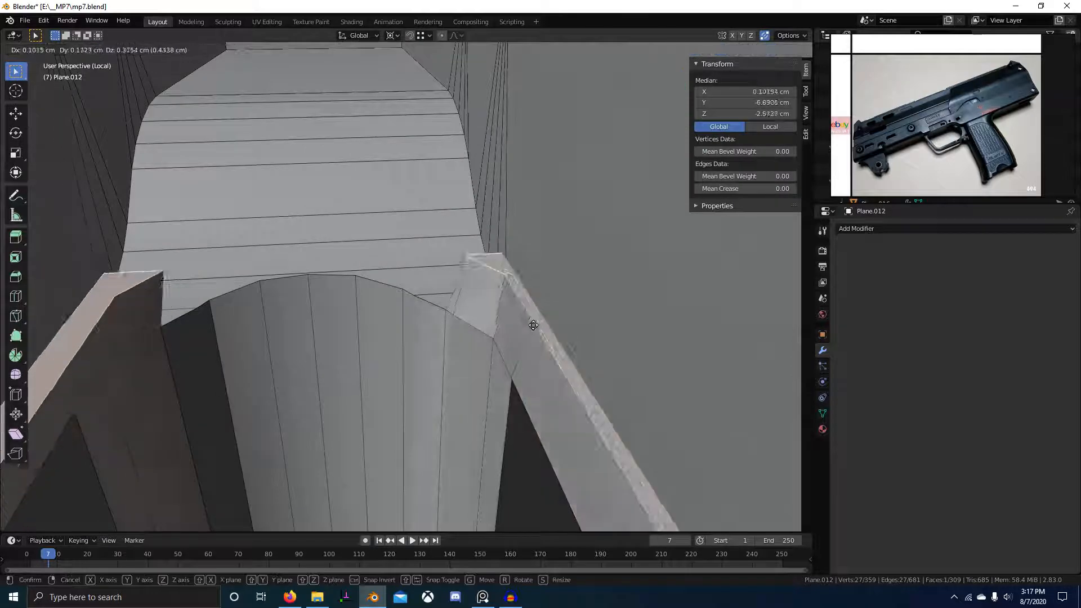
key("m")
left_click(539, 367)
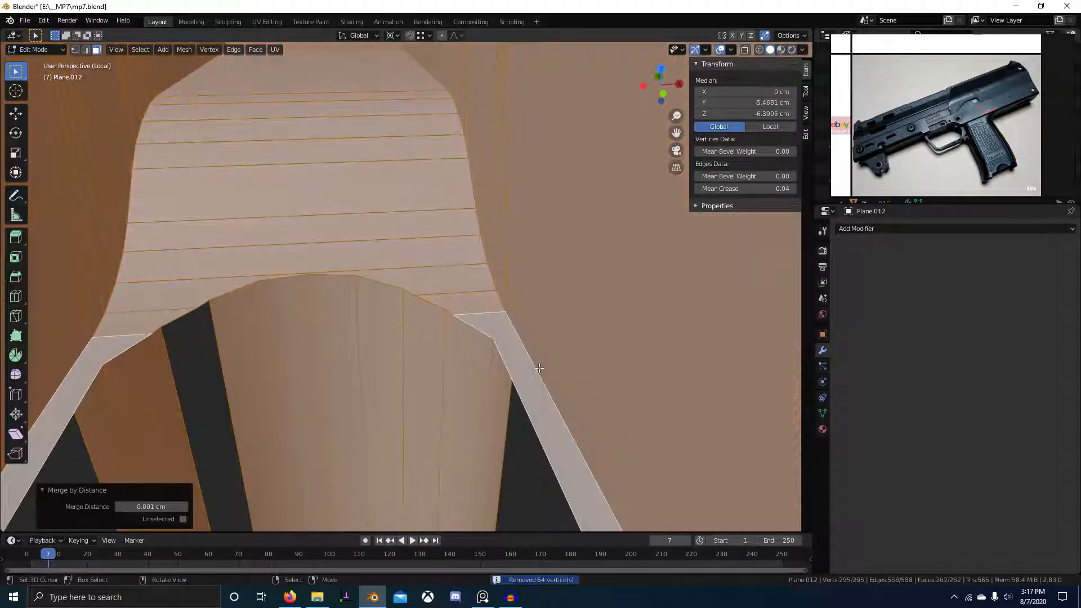
- Knife-cut an edge from the grip's top corner vertex across the receiver's underside to its long side edge
middle_click_drag(532, 364, 424, 263)
scroll(424, 262, "up", 2)
middle_click_drag(577, 253, 452, 282)
key("1")
key("alt+a")
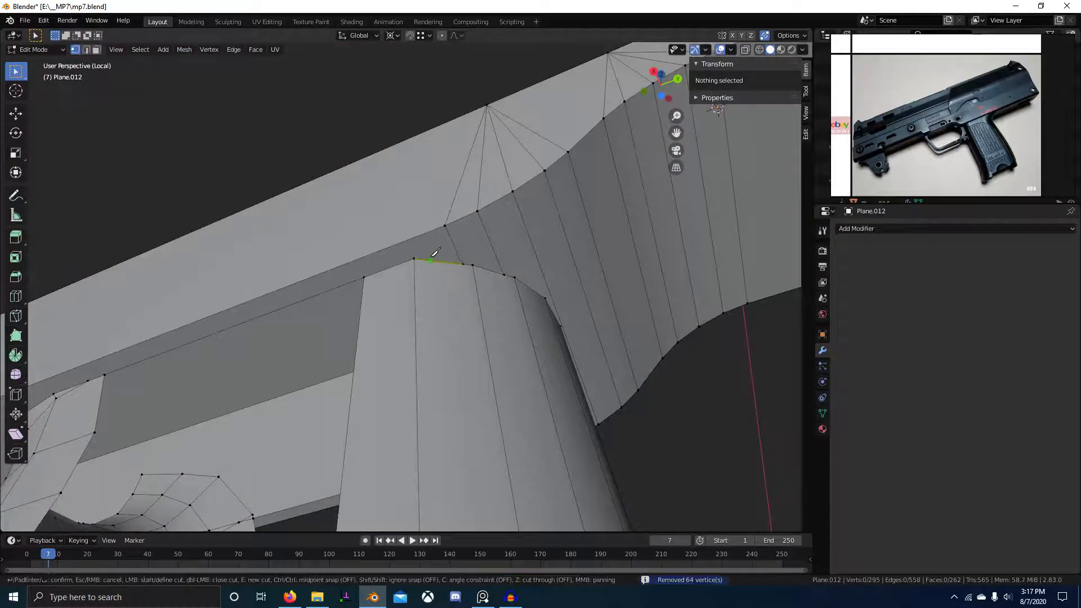
left_click(408, 241)
key("Return")
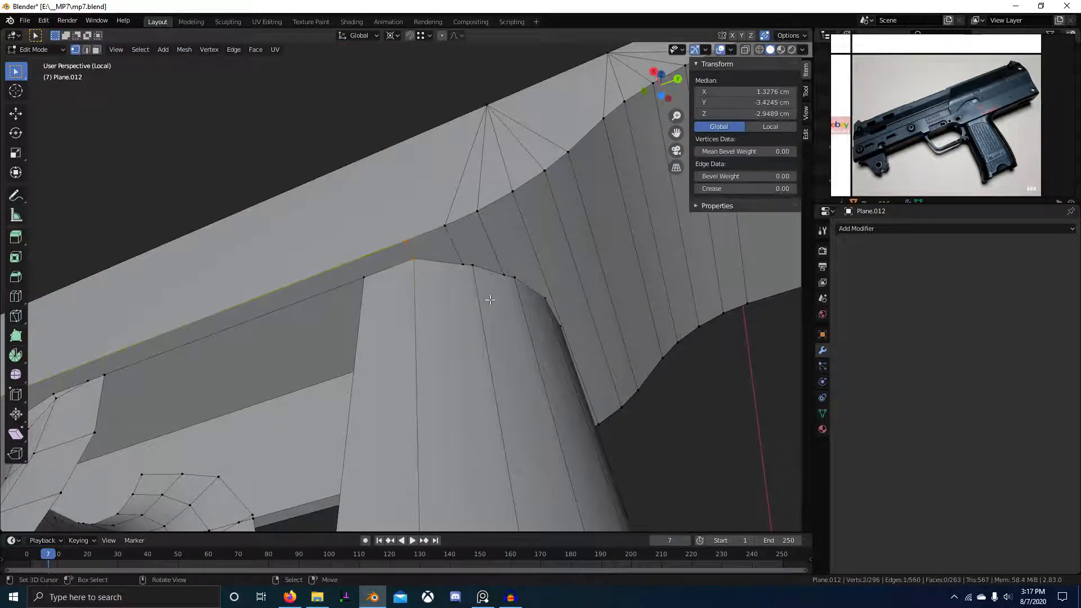
- Examine the junction between grip and receiver from the side and below, comparing it with close-ups of the reference photos
middle_click_drag(487, 299, 361, 319)
key("Escape")
key("KP_3")
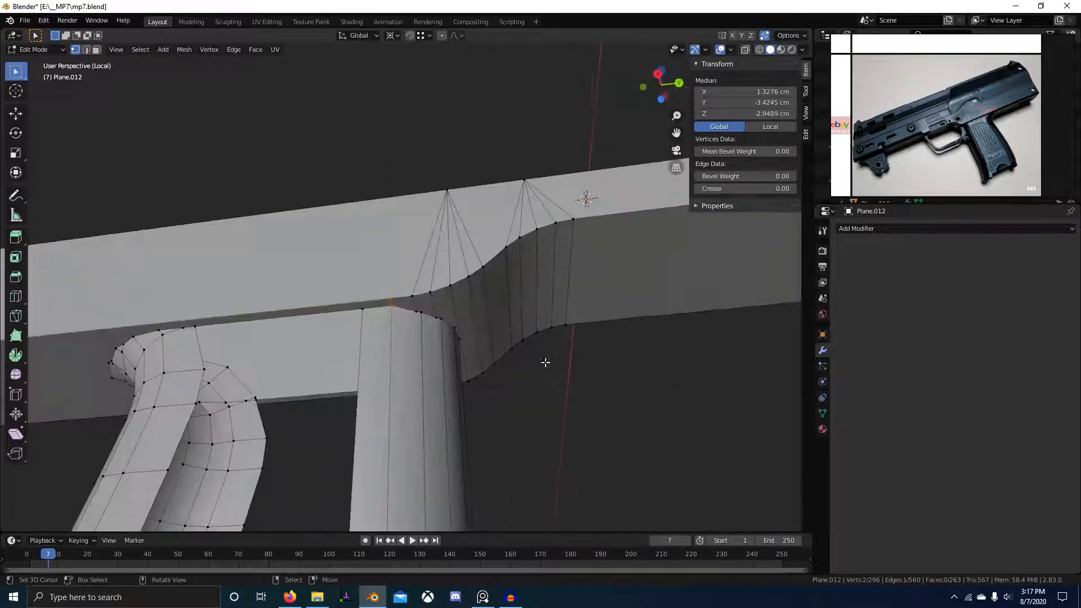
scroll(960, 149, "up", 8)
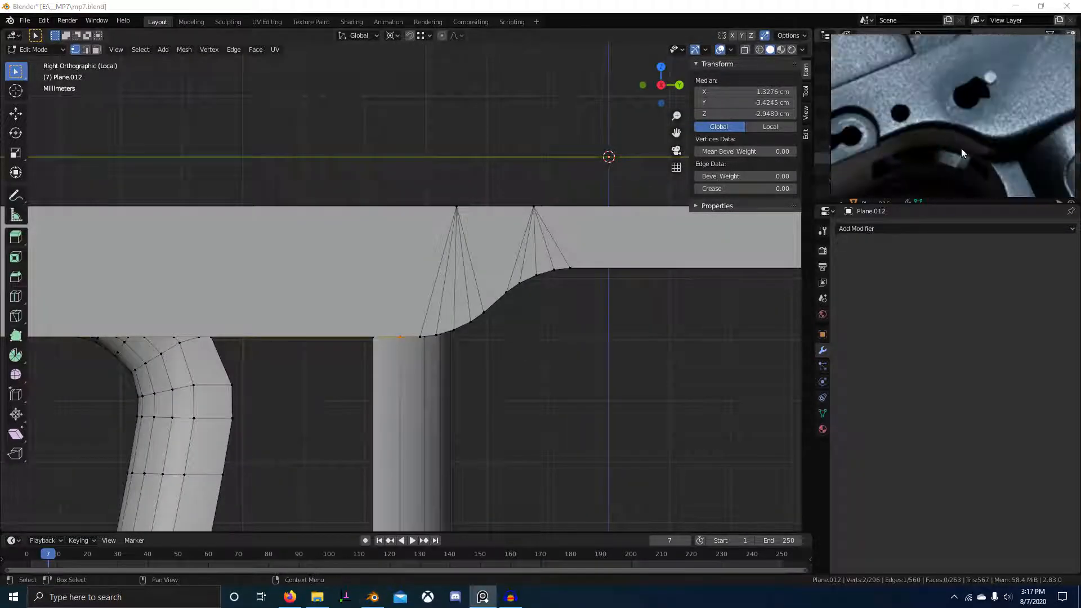
scroll(958, 149, "up", 4)
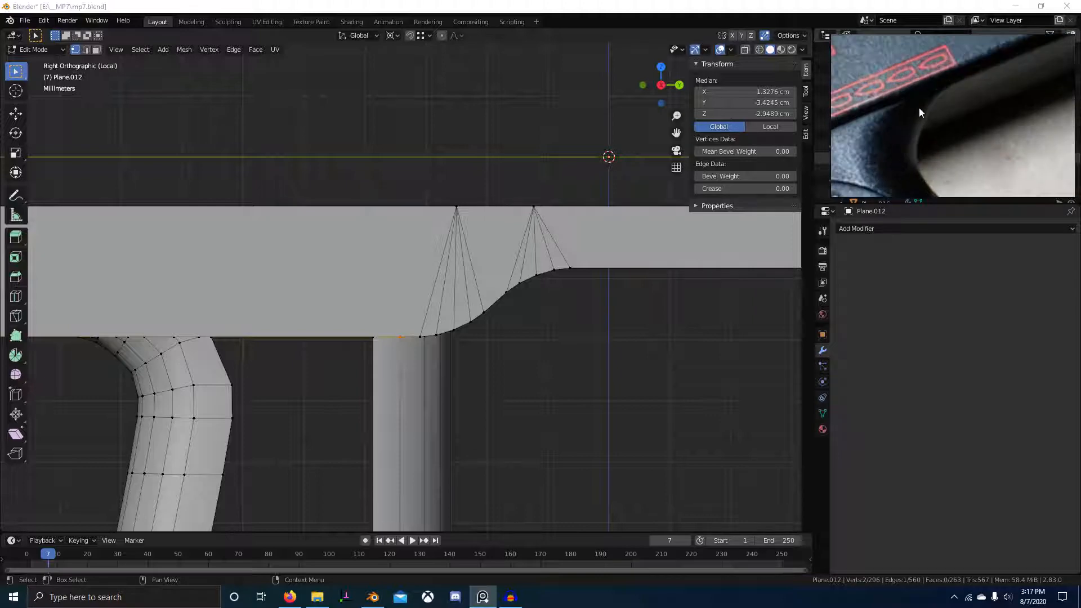
middle_click_drag(211, 297, 472, 156)
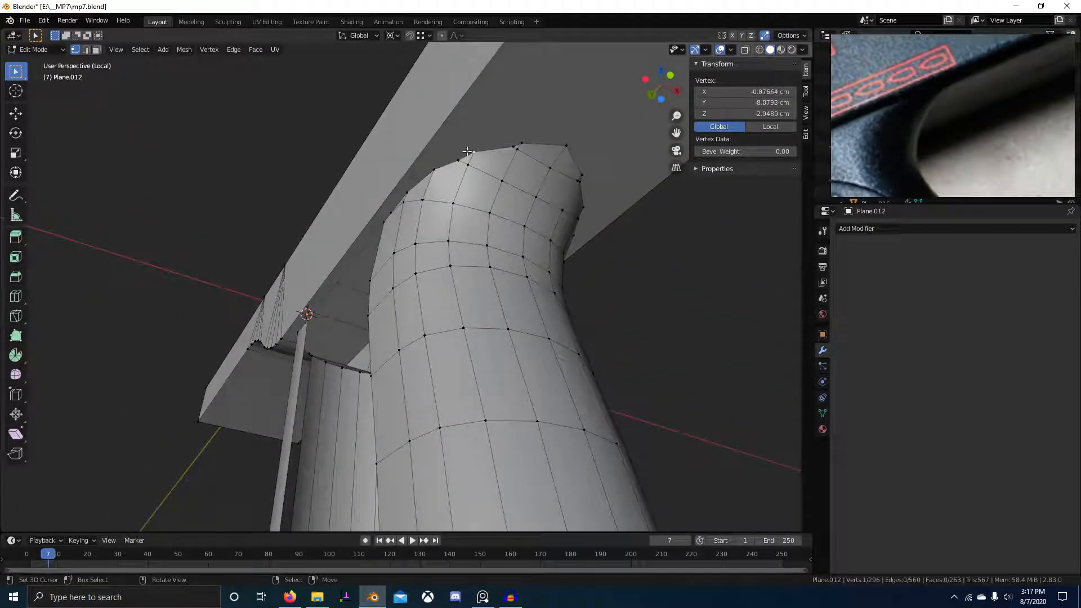
middle_click_drag(435, 197, 406, 293)
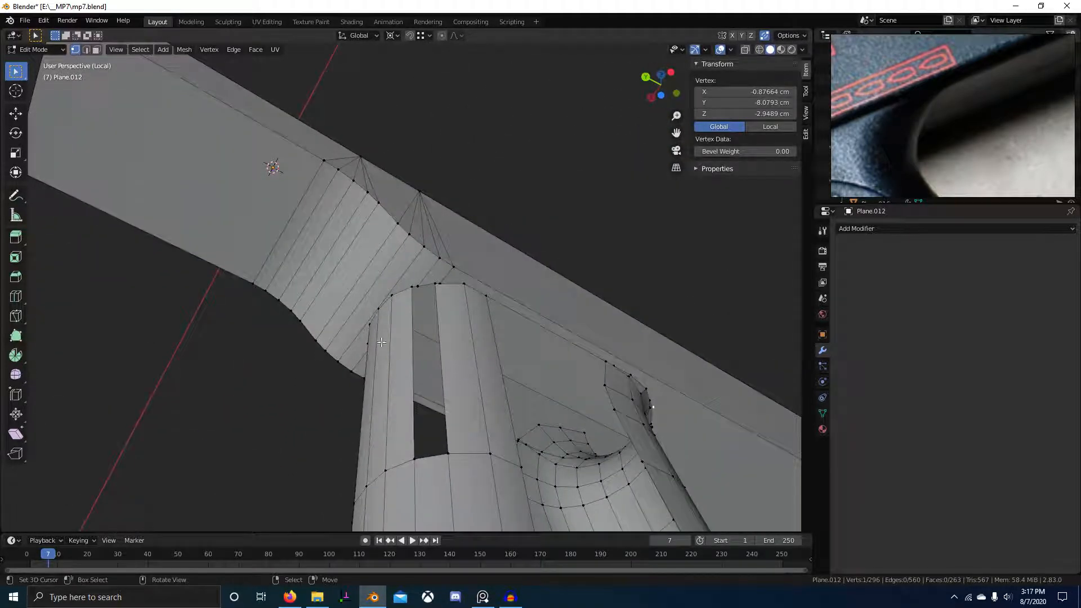
middle_click_drag(453, 327, 406, 281)
scroll(405, 281, "up", 3)
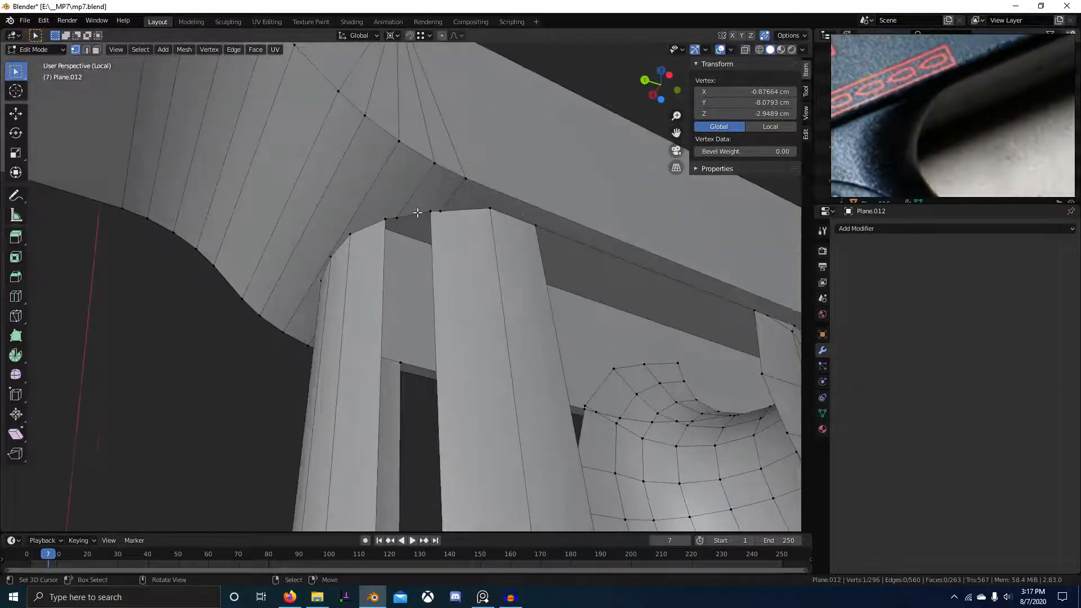
- Knife-cut a curved line into the receiver's underside, slightly offset from the grip's top rim and following its outline partway around
middle_click_drag(431, 212, 371, 283)
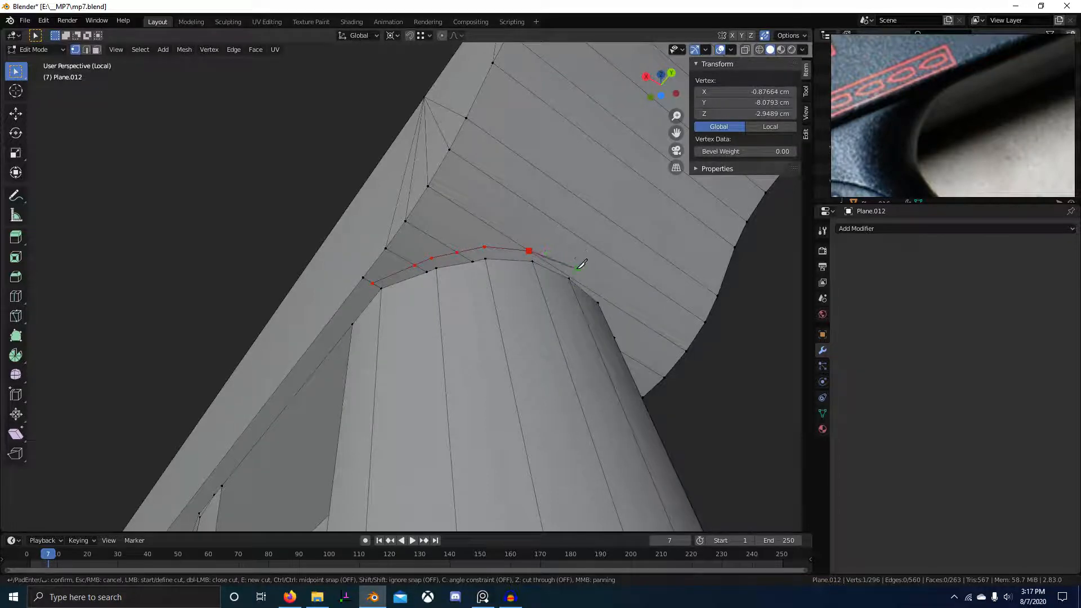
middle_click_drag(578, 264, 532, 136)
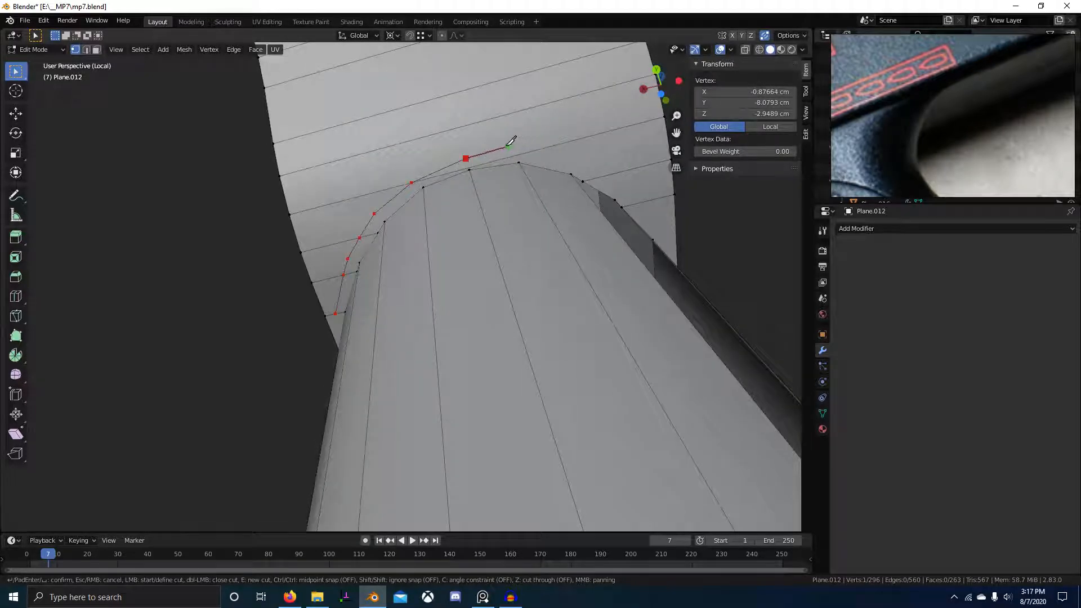
key("Return")
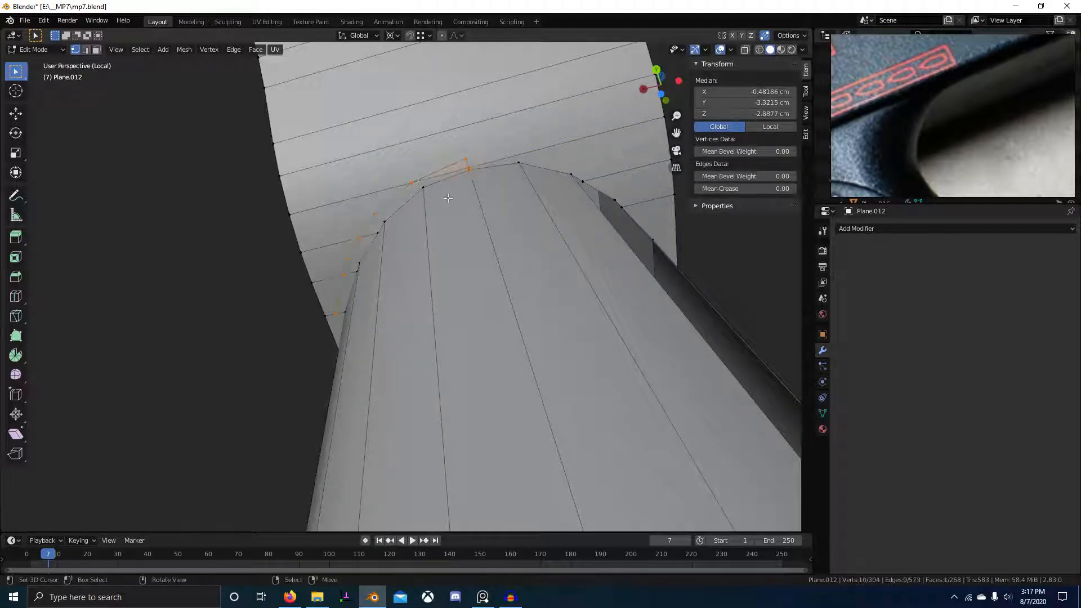
- Connect the vertices of the offset cut to the facing vertices on the grip's top rim with new edges
left_click(412, 182)
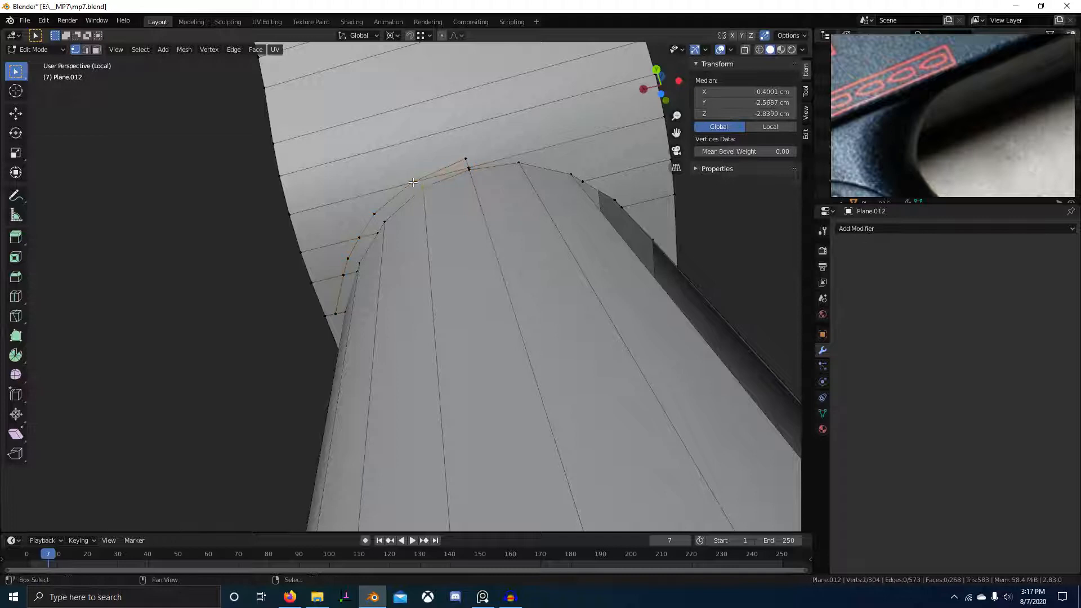
middle_click_drag(390, 217, 428, 214)
right_click(433, 208)
right_click(427, 197, "shift")
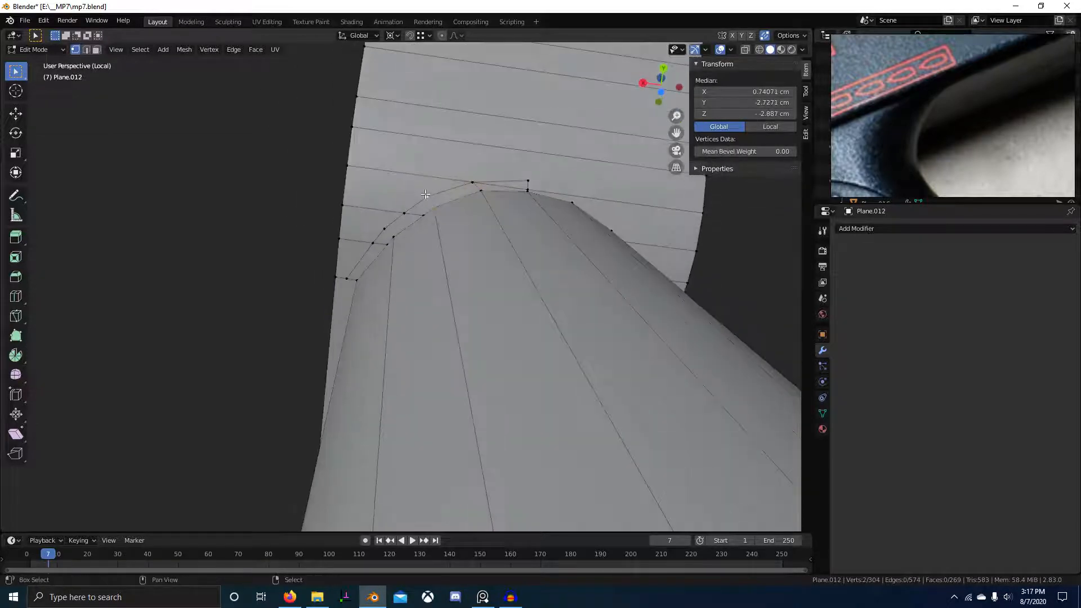
key("j")
right_click(417, 218)
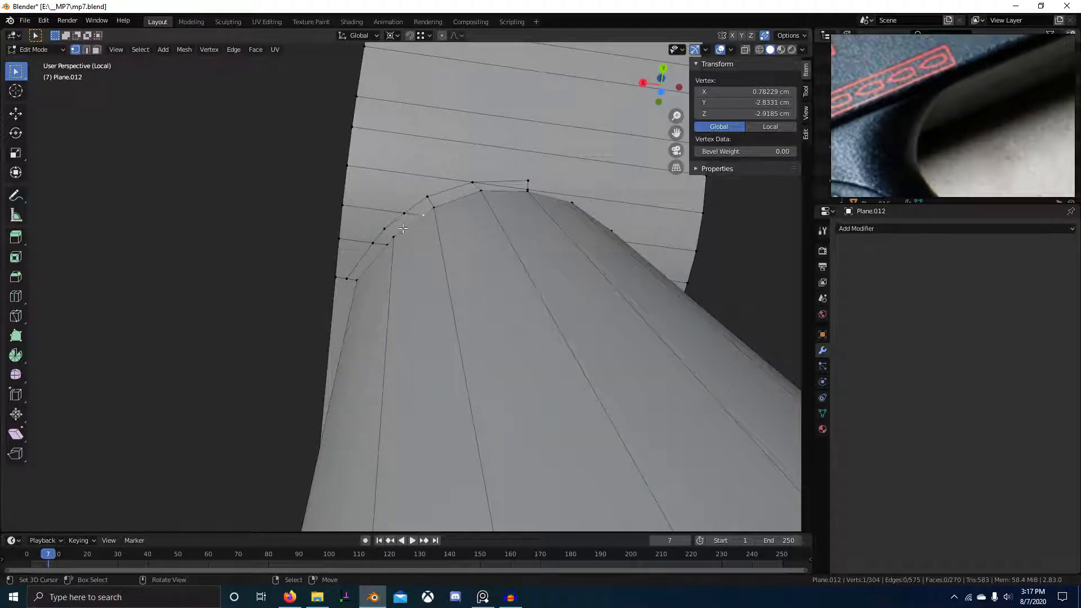
- Connect the selected vertices across the narrow strip around the top of the grip
middle_click_drag(403, 228, 505, 247)
key("j")
right_click(495, 279)
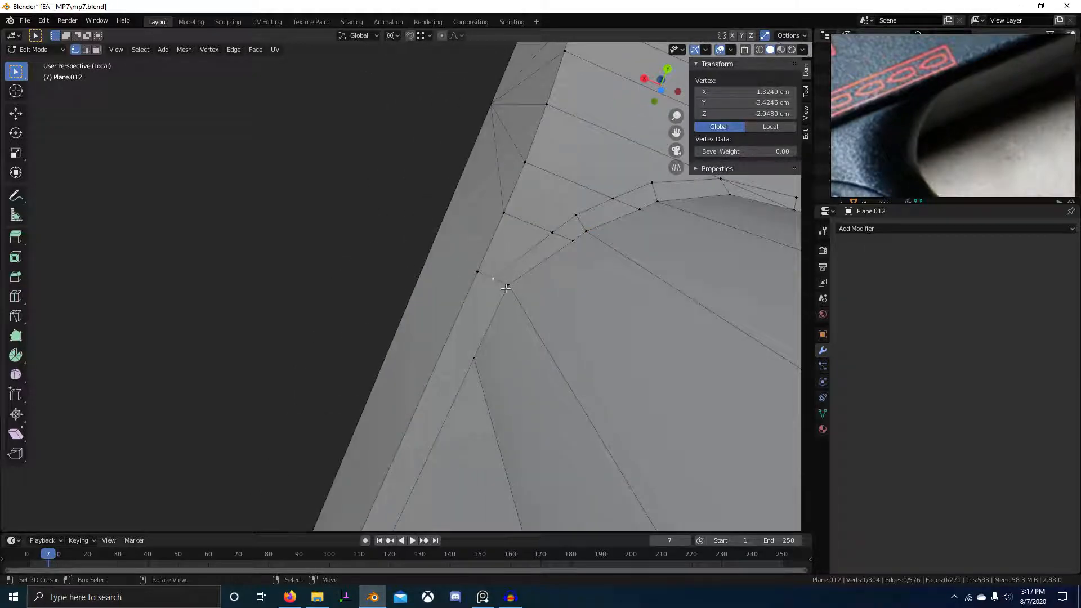
right_click(507, 287, "shift")
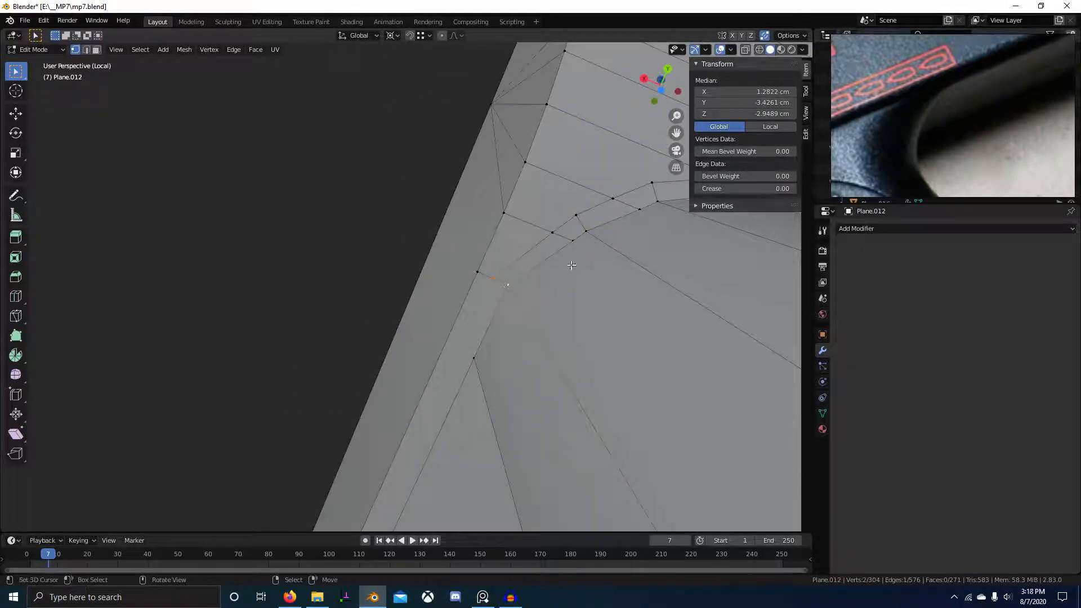
key("ctrl+z")
- Snap the stray vertex on the strip's inner rim onto the adjacent corner vertex of the grip
key("2")
right_click(578, 235)
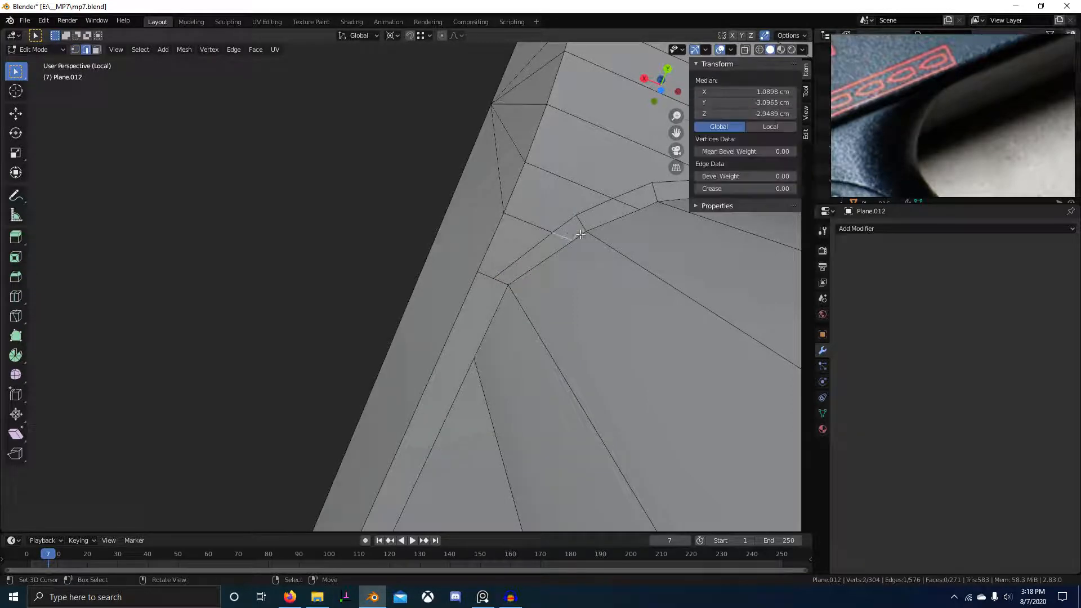
middle_click_drag(627, 220, 543, 276, "shift")
key("1")
right_click(499, 261)
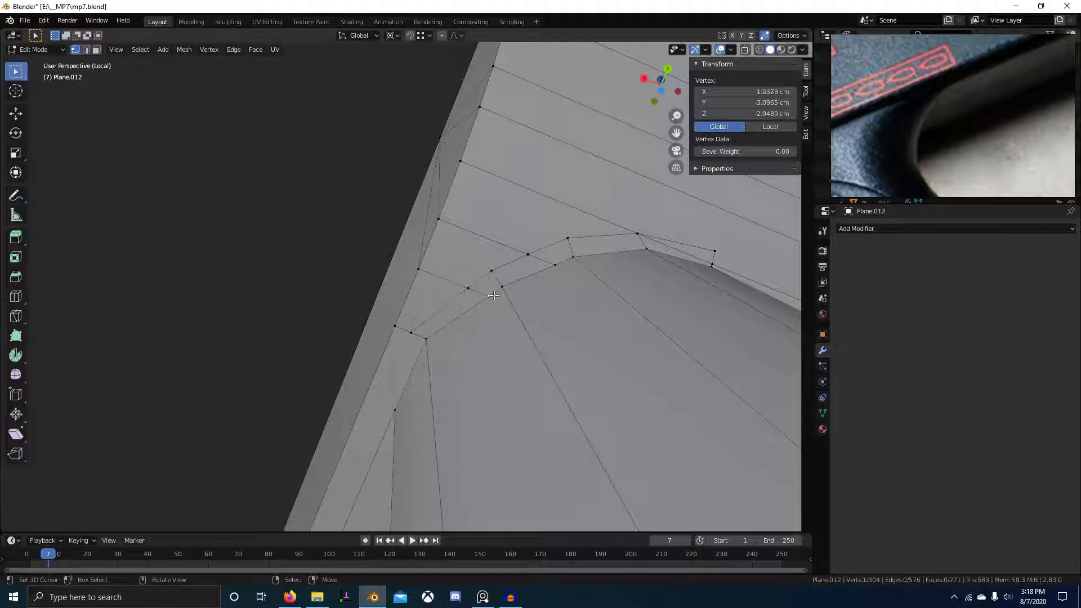
key("g")
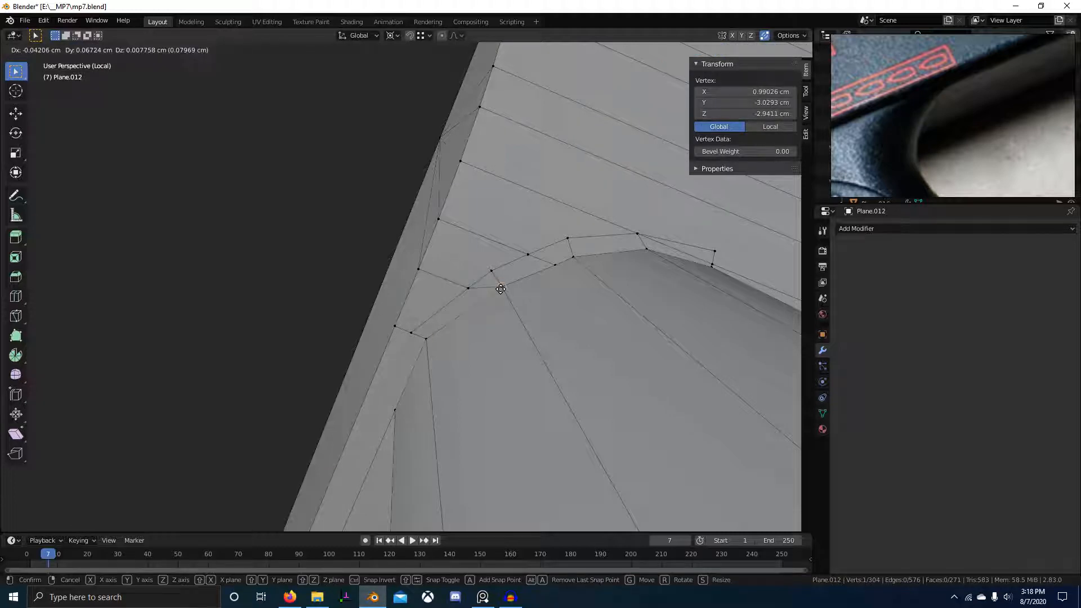
left_click(501, 289)
- Dissolve the extra short edges that cross the strip around the top of the grip
key("2")
left_click(485, 287)
key("ctrl+x")
left_click(542, 260)
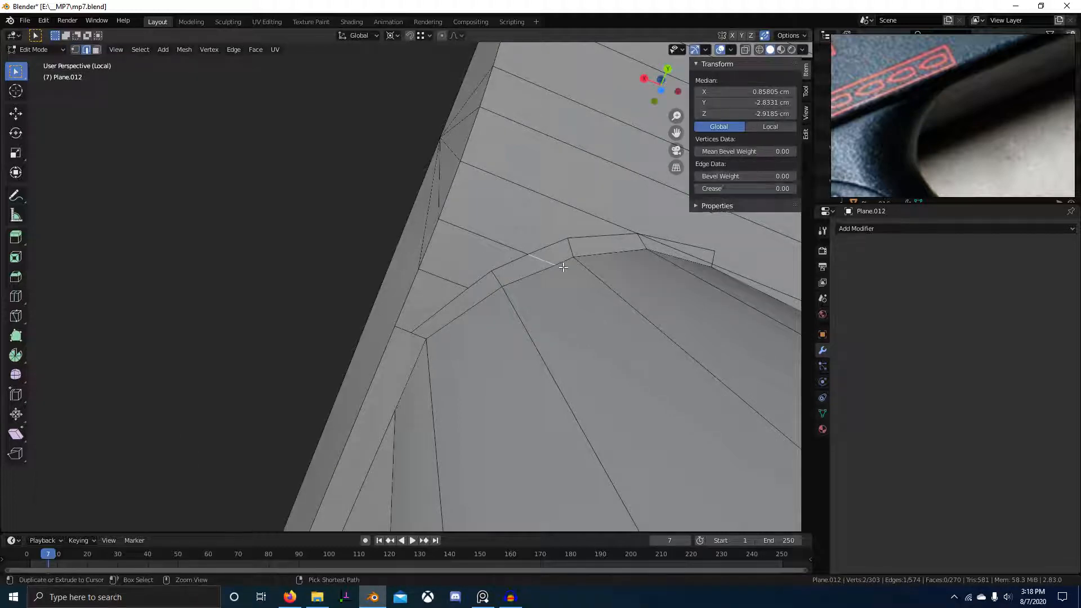
key("ctrl+x")
key("1")
left_click(537, 269)
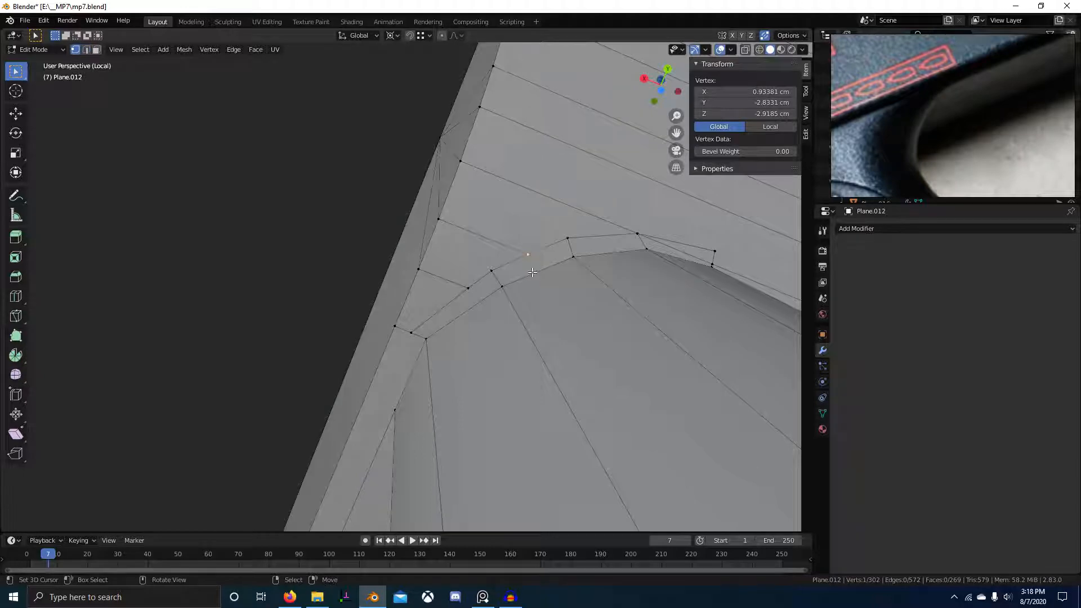
middle_click_drag(532, 272, 487, 292)
key("2")
left_click(488, 287)
key("ctrl+x")
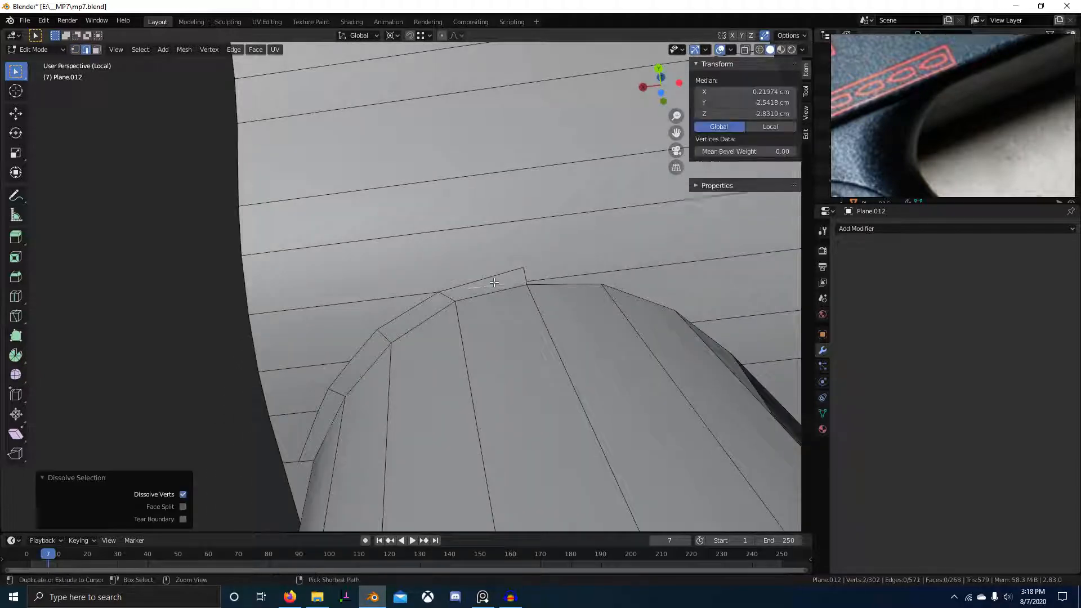
- Symmetrize the whole frame-and-grip mesh in the +X to -X direction
scroll(549, 321, "down", 4)
key("Tab")
key("Tab")
key("a")
key("F3")
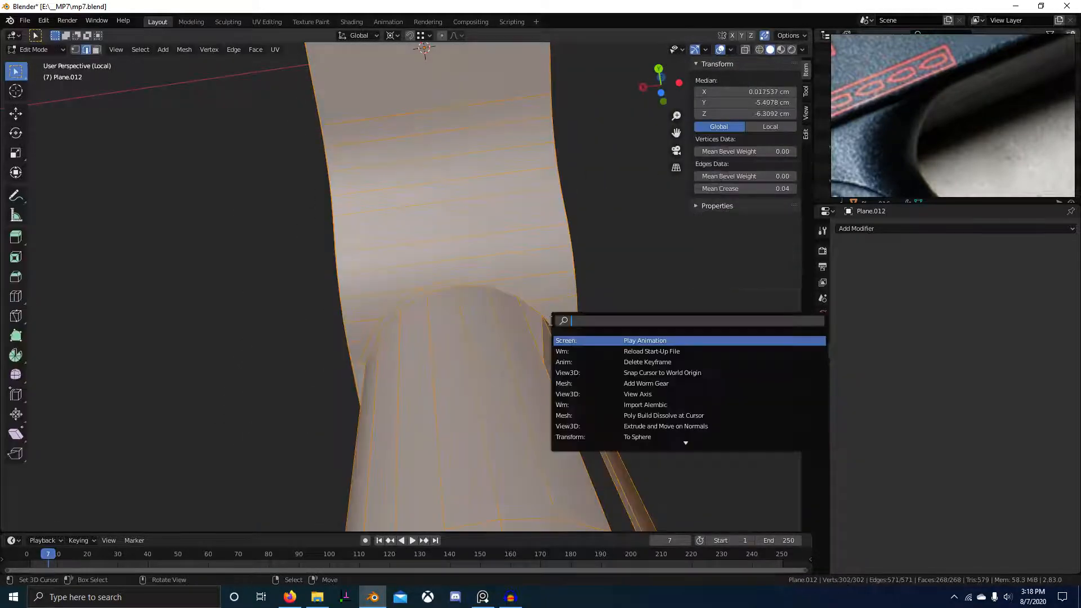
type("s")
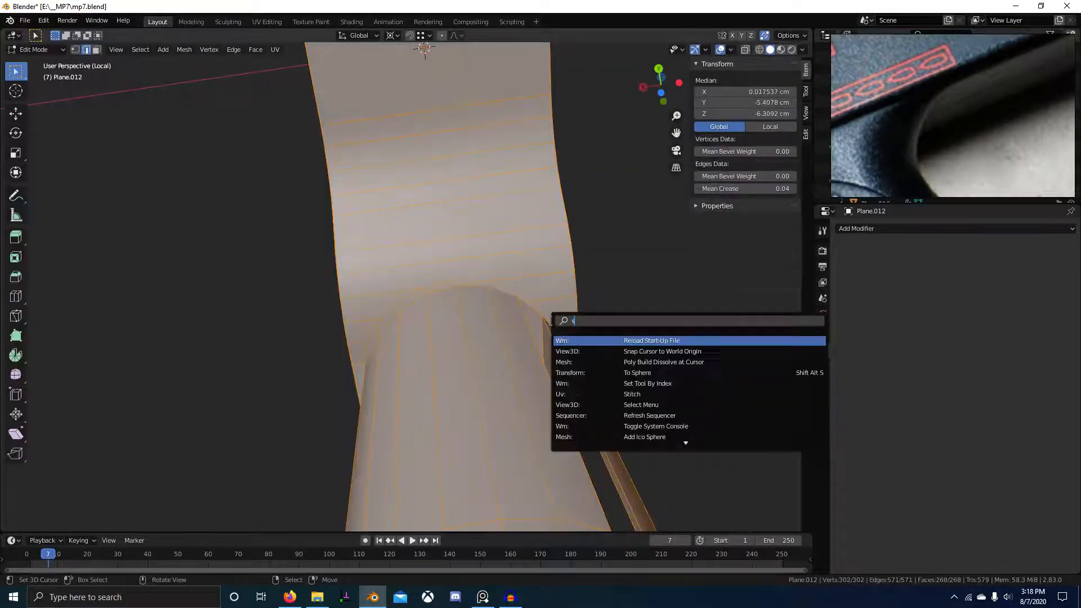
type("ymmet")
key("Down")
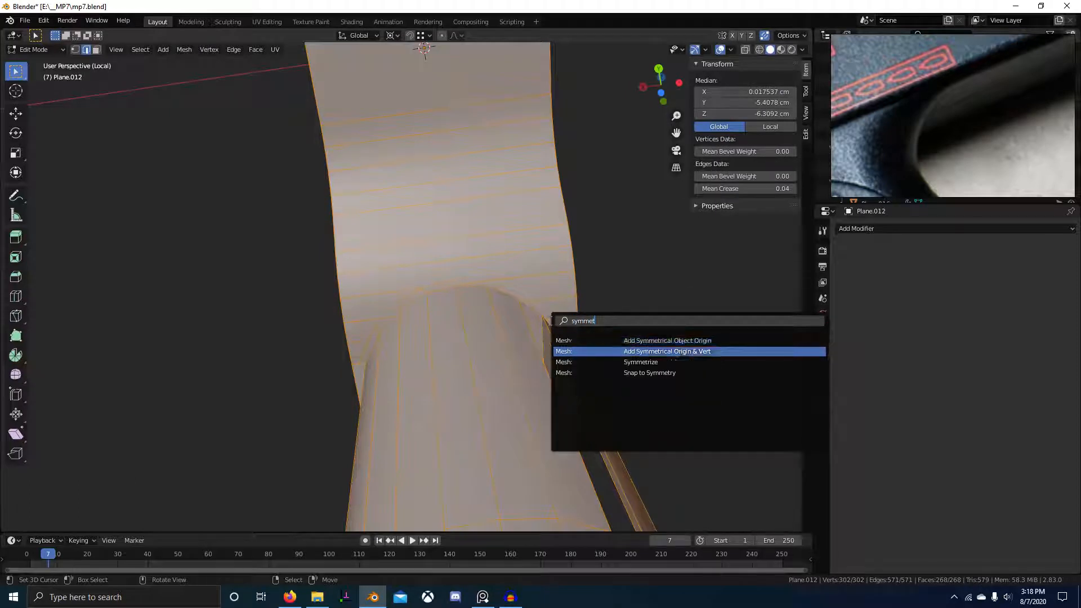
key("Down")
key("Return")
left_click(133, 508)
left_click(133, 520)
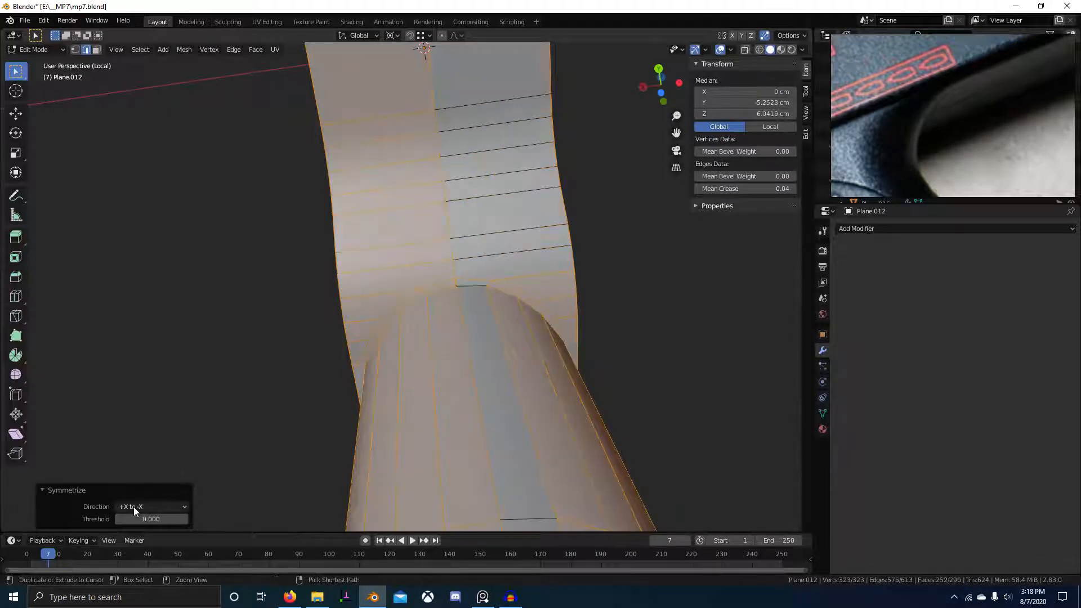
- Check the nearly coincident vertices at the centre of the strip above the grip for duplicates
scroll(467, 314, "up", 4)
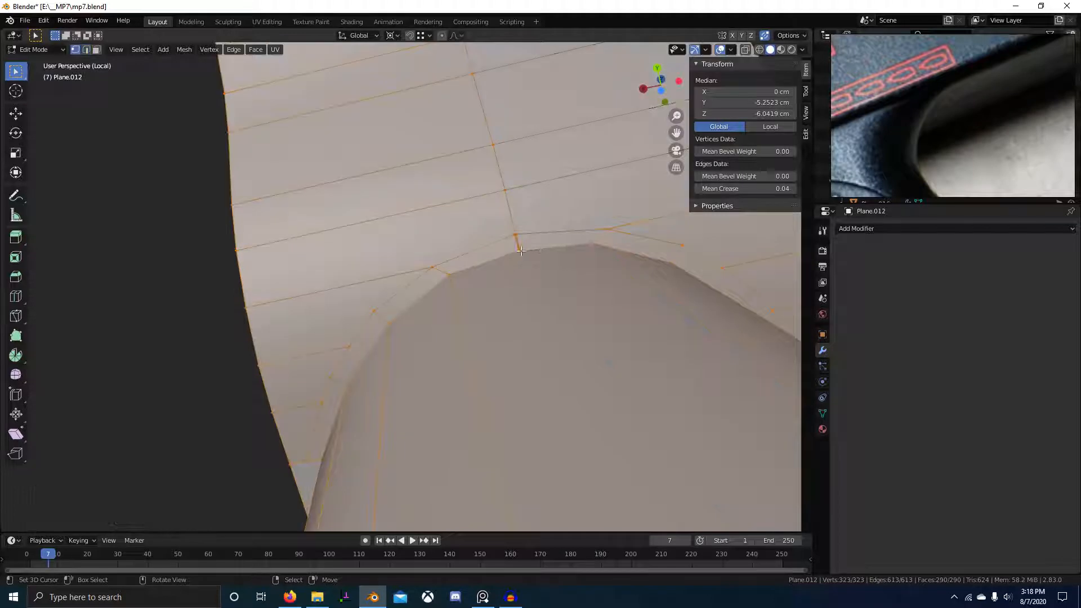
scroll(429, 266, "up", 4)
left_click(332, 288)
key("g")
left_click(332, 287)
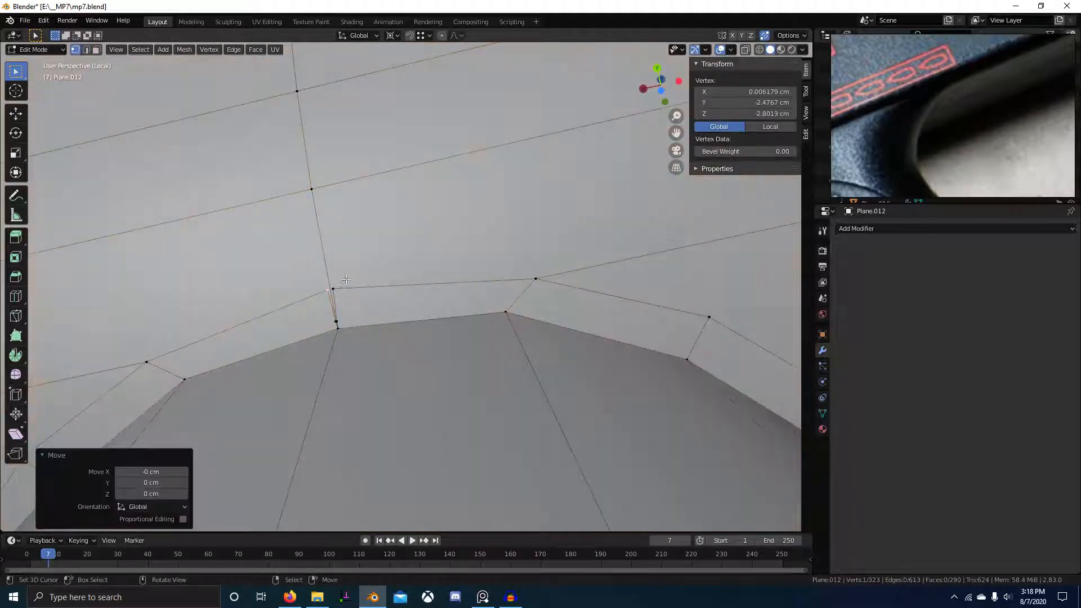
right_click(338, 327)
key("g")
right_click(347, 316)
right_click(337, 322)
key("g")
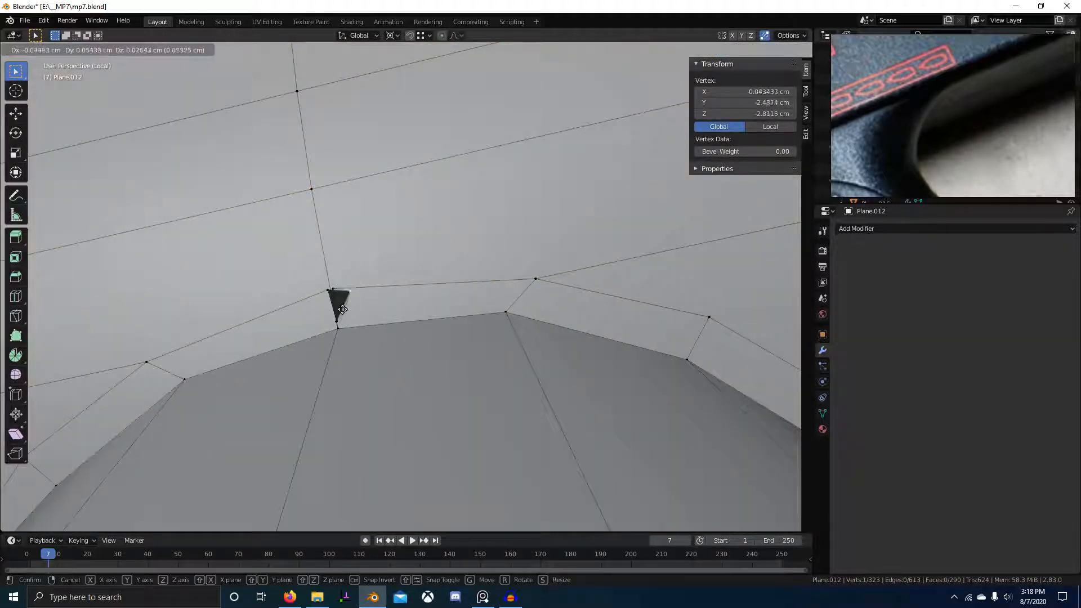
right_click(347, 296)
- Merge all vertices of the mesh by distance at 0.001 cm
key("a")
key("m")
left_click(341, 317)
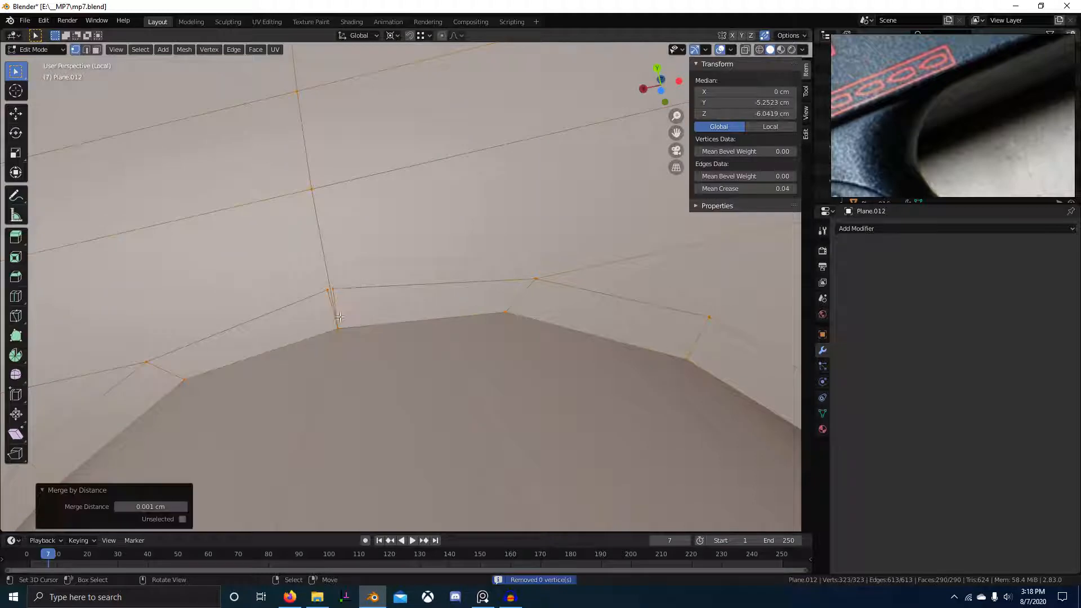
- Delete the two frame faces directly above the centre of the grip strip
key("3")
right_click(323, 279)
right_click(338, 273, "shift")
key("x")
key("f")
- Merge the two neighbouring vertices on the upper edge of the strip's centre at their midpoint
key("1")
right_click(322, 289)
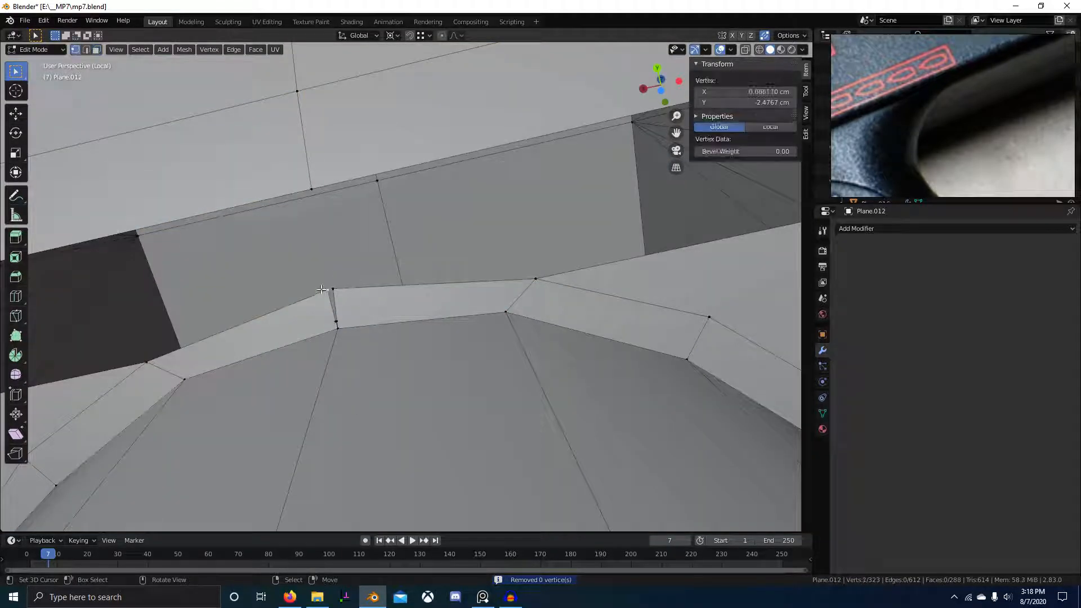
right_click(338, 288, "shift")
key("m")
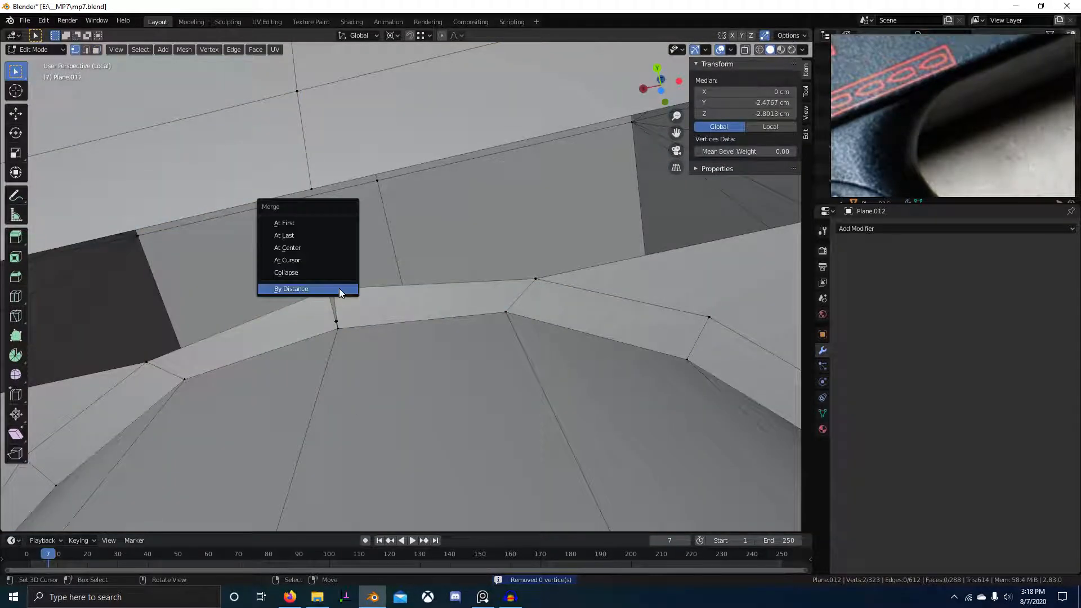
left_click(321, 239)
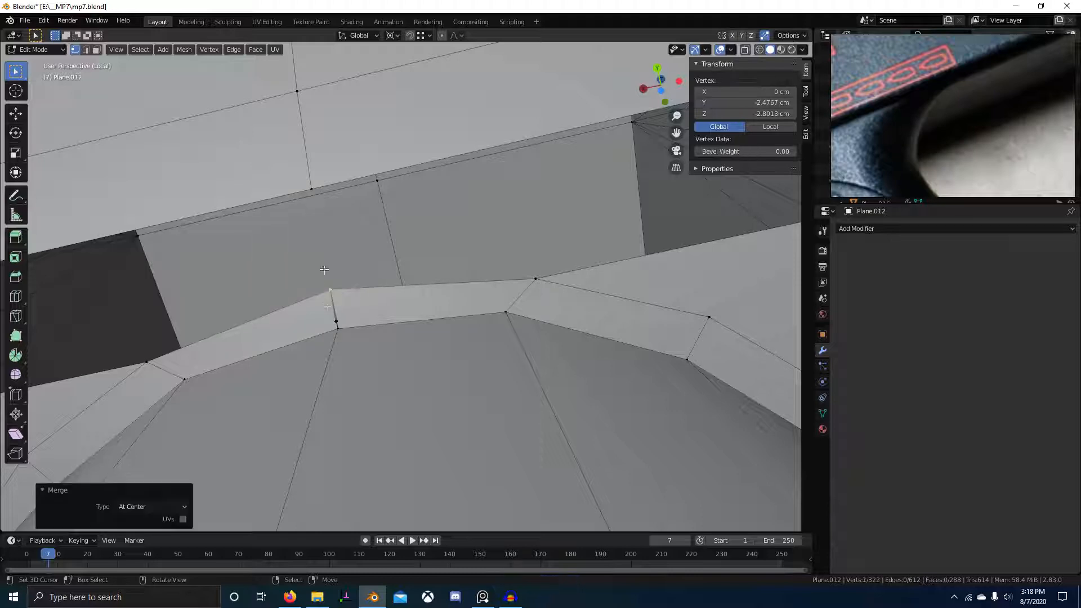
- Merge the remaining vertices on the strip's centre line and snap the result onto the grip's top edge
key("m")
left_click(343, 316)
key("g")
left_click(337, 323)
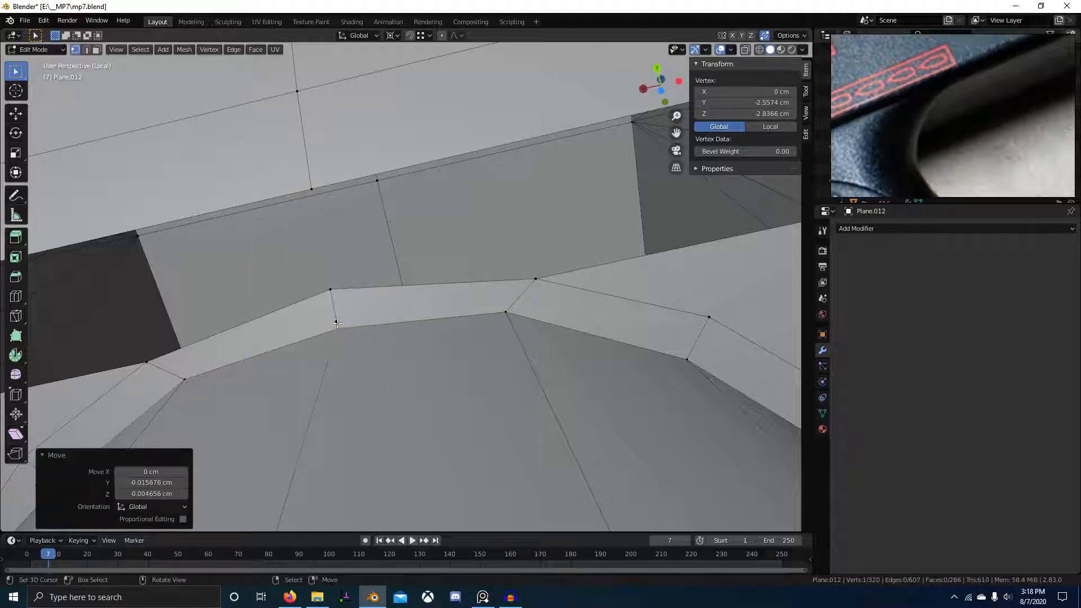
key("g")
left_click(338, 328)
- Fill the opening in the frame above the grip strip and connect its centre vertices with an edge
scroll(344, 332, "down", 3)
middle_click_drag(352, 342, 461, 355)
key("2")
left_click(419, 289, "alt")
key("1")
left_click(453, 319)
key("j")
scroll(461, 355, "down", 3)
key("Tab")
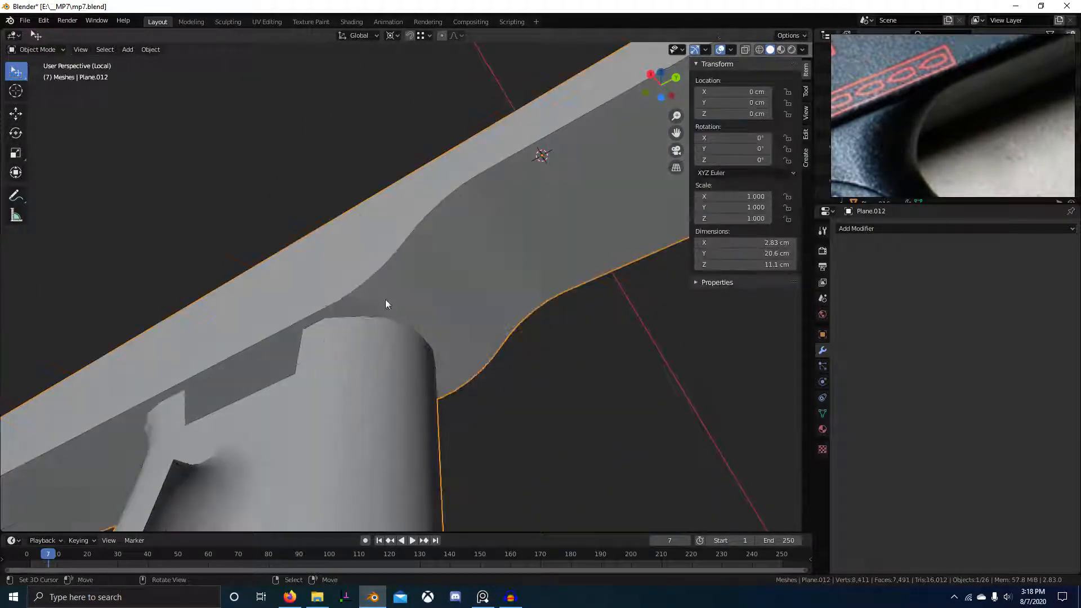
- Crease the frame's lower outline edges to 1, leaving out the edges beside the grip
key("Tab")
key("2")
right_click(367, 278, "alt")
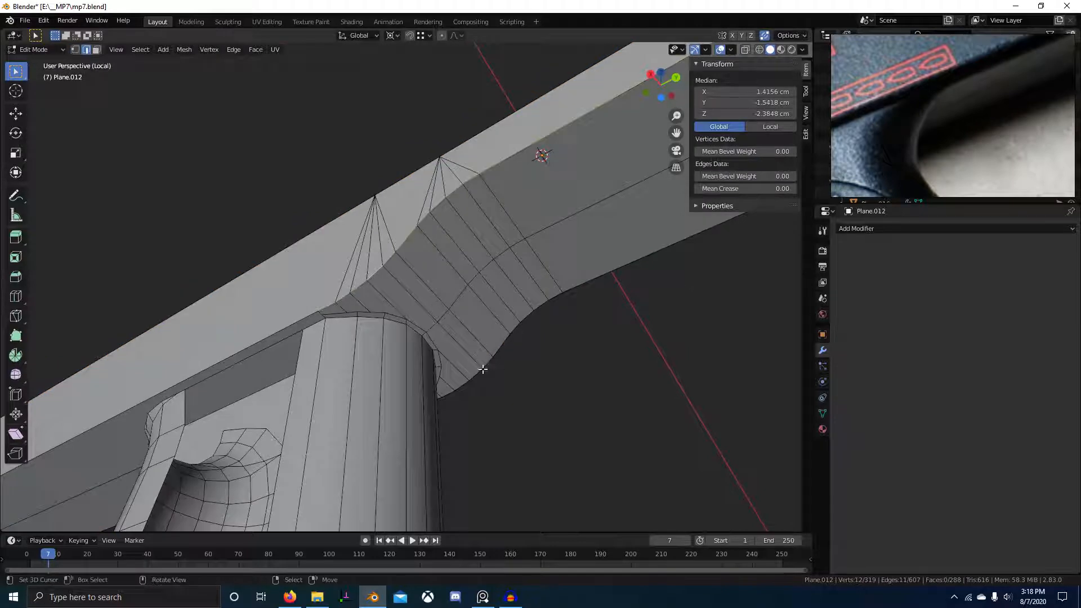
middle_click_drag(483, 369, 397, 450)
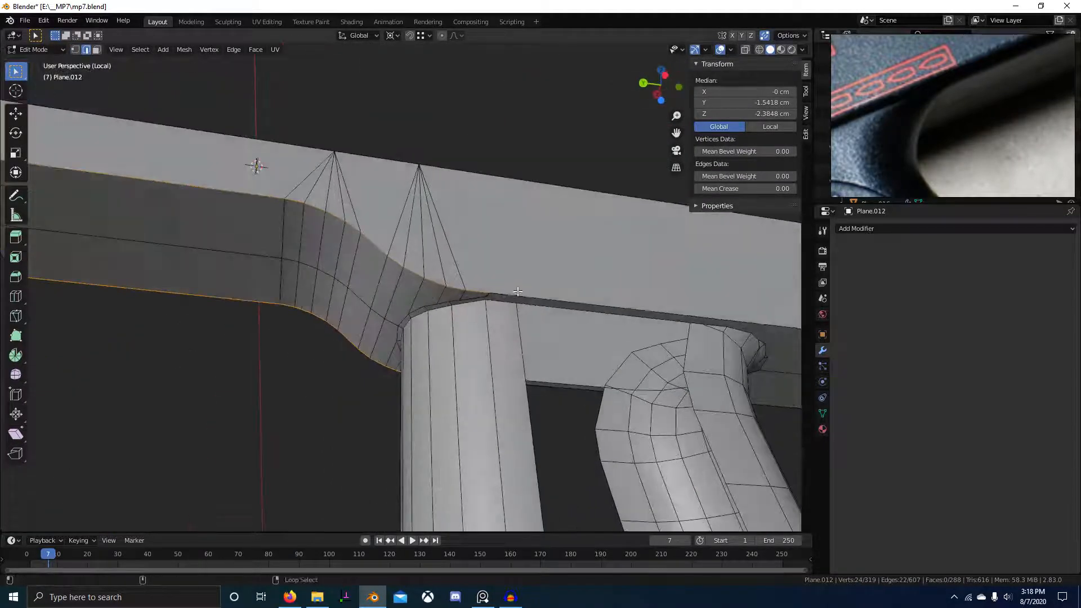
right_click(591, 302, "alt+shift")
middle_click_drag(174, 304, 374, 313)
scroll(374, 313, "down", 1)
right_click(197, 337, "alt+shift")
middle_click_drag(197, 338, 349, 337)
scroll(535, 375, "up", 2)
middle_click_drag(536, 375, 594, 345)
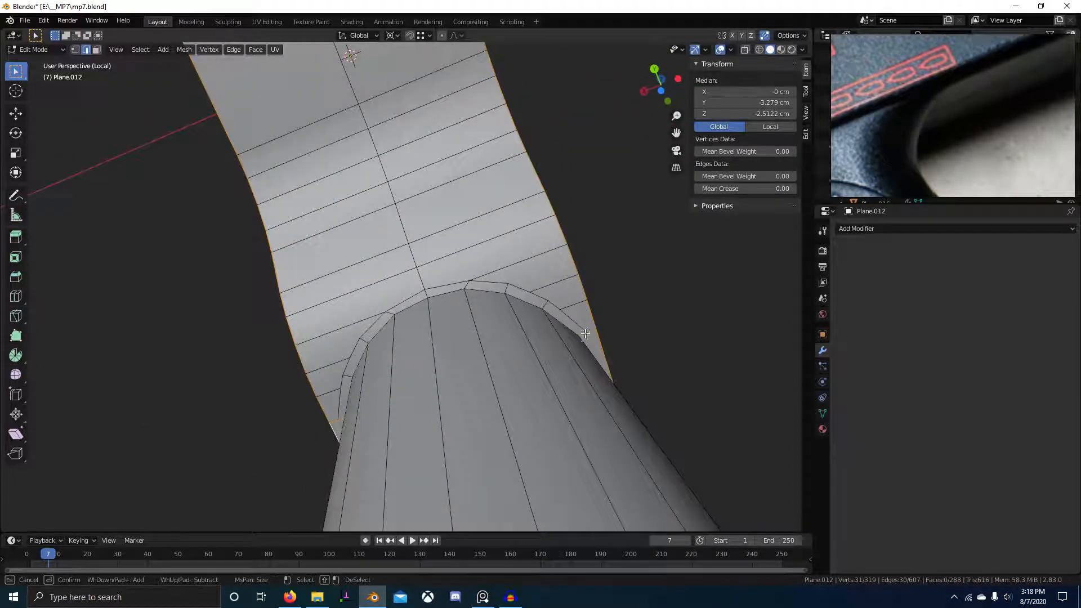
key("c")
middle_click_drag(313, 388, 482, 362)
key("shift+e")
type("1")
key("Return")
- Add a level 2 subdivision to the combined frame-and-grip object
key("Tab")
key("ctrl+2")
scroll(403, 305, "up", 1)
key("Tab")
scroll(438, 397, "up", 1)
key("Tab")
scroll(437, 402, "down", 3)
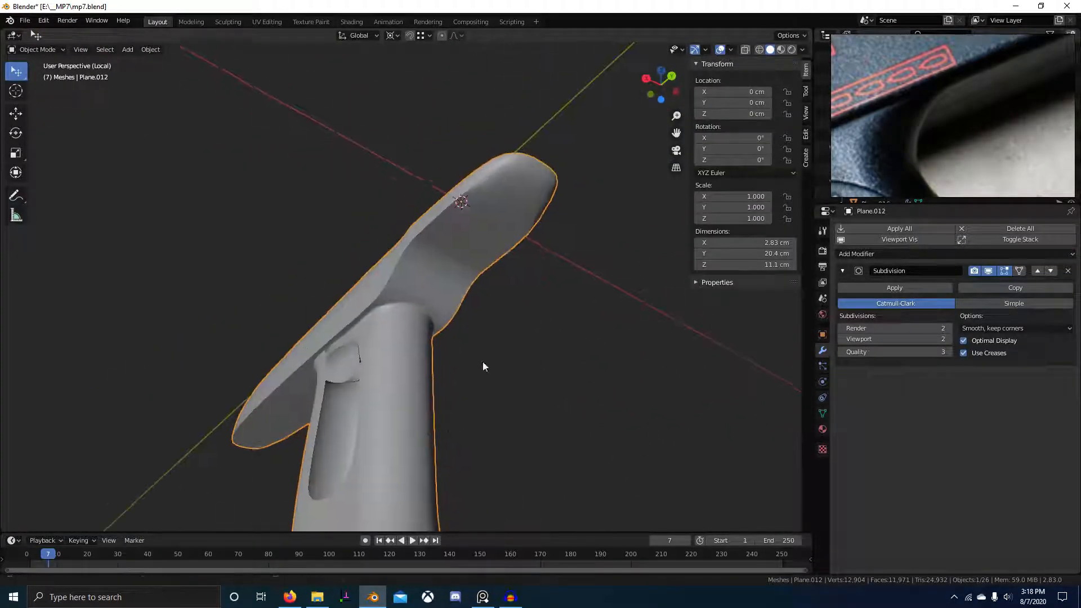
- Examine the smoothed junction between frame and grip from several angles, both shaded and as wireframe mesh
scroll(337, 282, "up", 4)
key("Tab")
scroll(333, 276, "up", 1)
middle_click_drag(313, 313, 344, 308)
scroll(344, 308, "down", 3)
middle_click_drag(417, 402, 423, 362)
key("Tab")
scroll(466, 372, "down", 3)
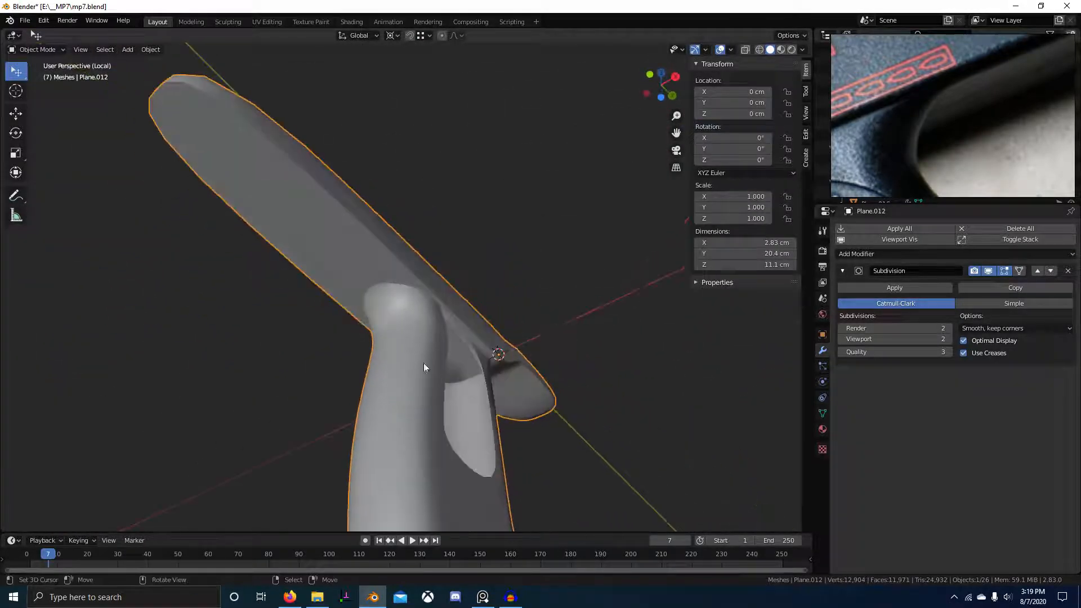
key("Tab")
scroll(391, 305, "up", 3)
middle_click_drag(325, 275, 413, 398)
scroll(533, 380, "down", 4)
middle_click_drag(533, 381, 417, 376)
scroll(902, 118, "down", 4)
- Compare the smoothed model with the grip and trigger area in the reference photo
middle_click_drag(902, 118, 973, 96)
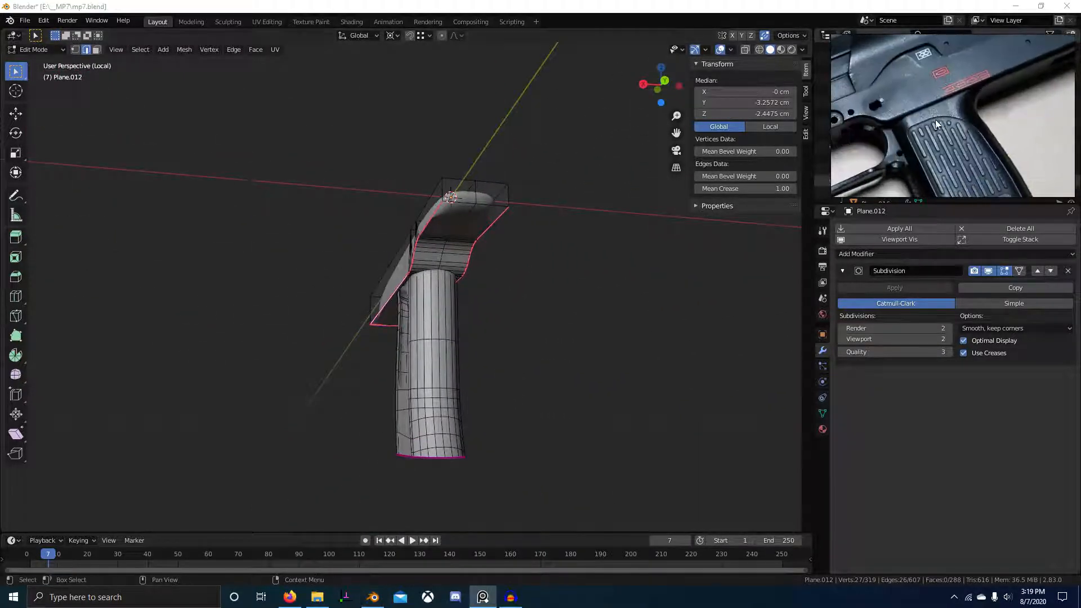
middle_click_drag(901, 139, 924, 136)
scroll(924, 136, "up", 3)
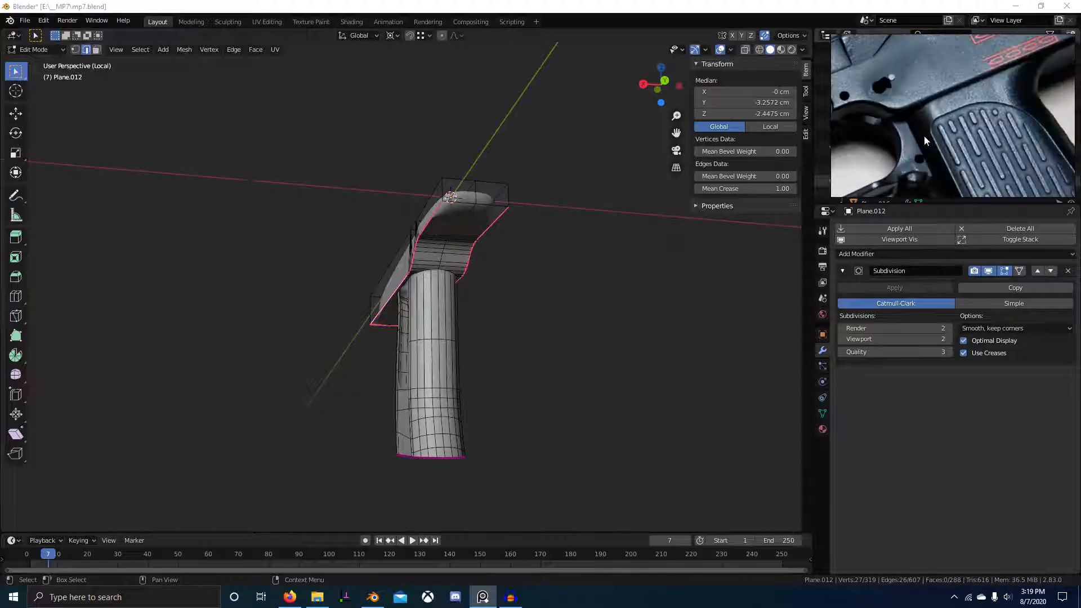
middle_click_drag(396, 368, 510, 304)
middle_click_drag(476, 359, 499, 339)
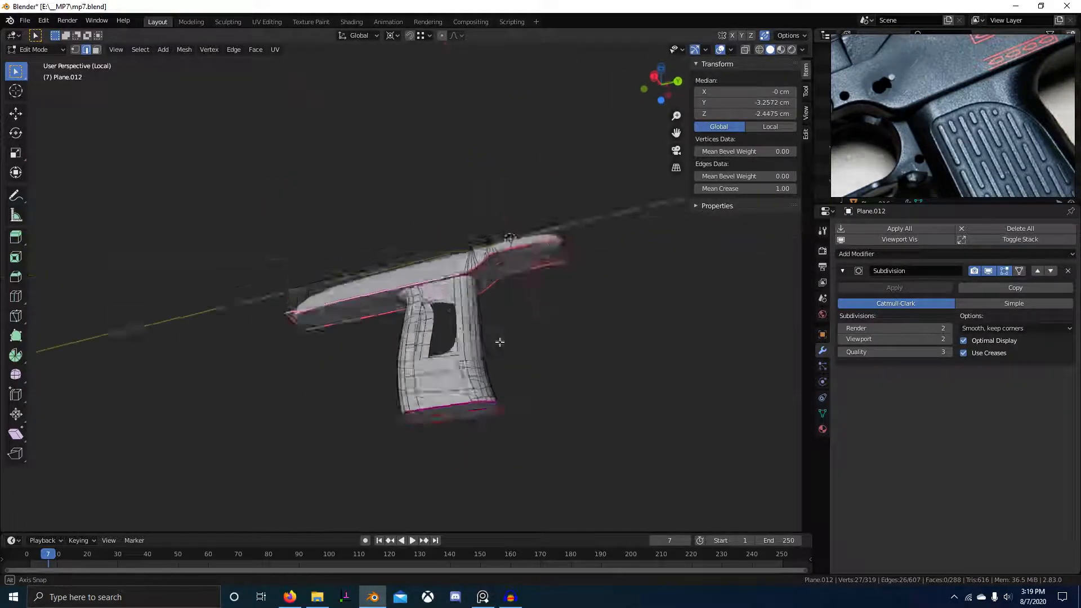
scroll(507, 340, "up", 5)
key("Tab")
scroll(506, 348, "down", 5)
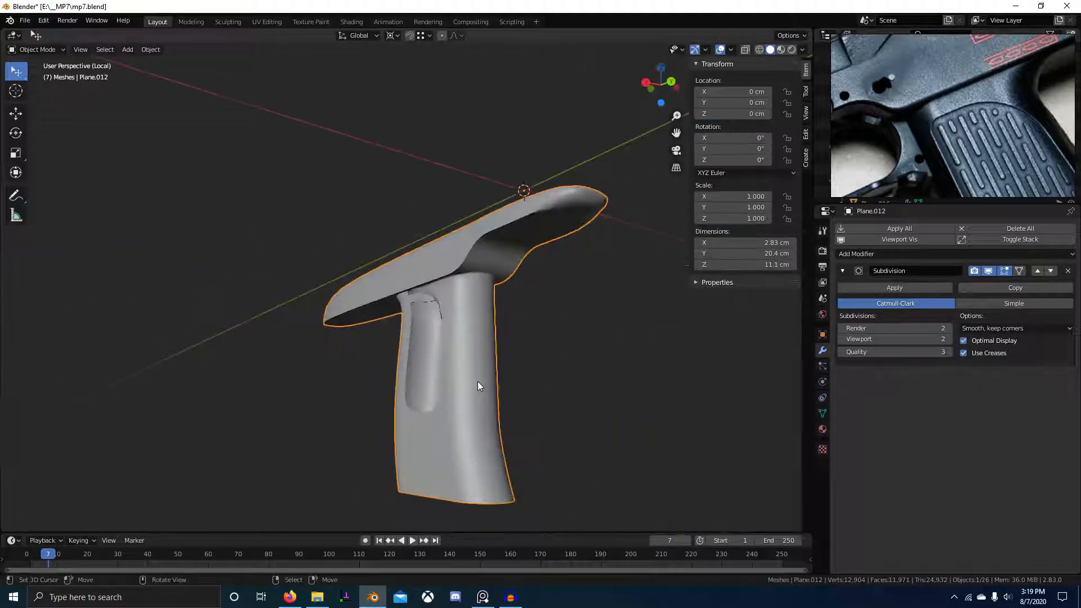
- Delete the combined frame-and-grip object and leave local view
key("Delete")
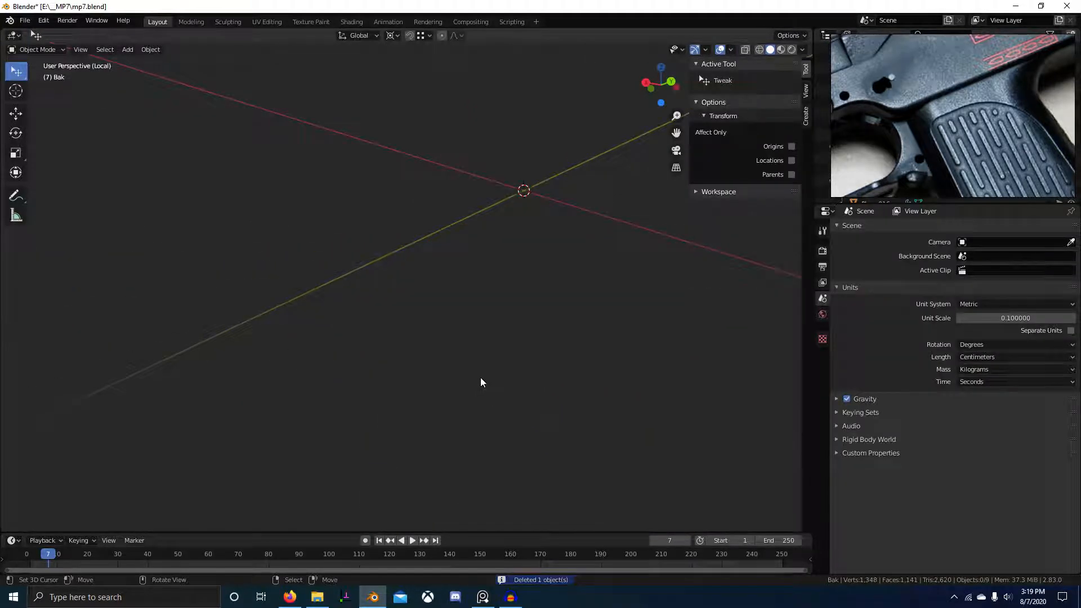
key("KP_Divide")
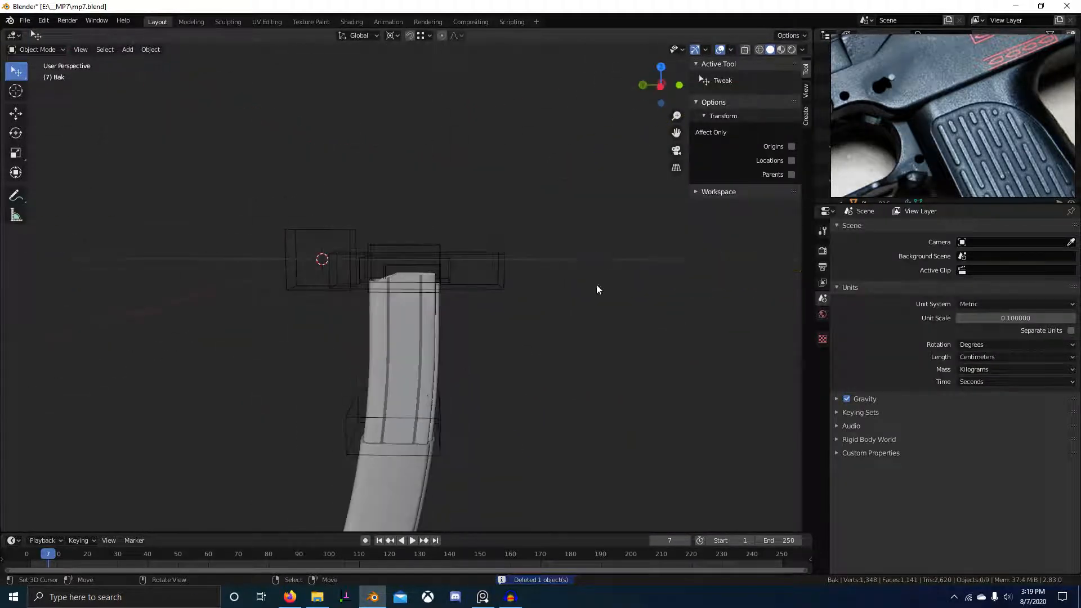
- Duplicate the backup frame and grip from the Bak3 collection in place and move the copies to the Meshes collection
key("2")
key("3")
right_click(433, 326)
right_click(438, 285, "shift")
scroll(507, 352, "down", 2)
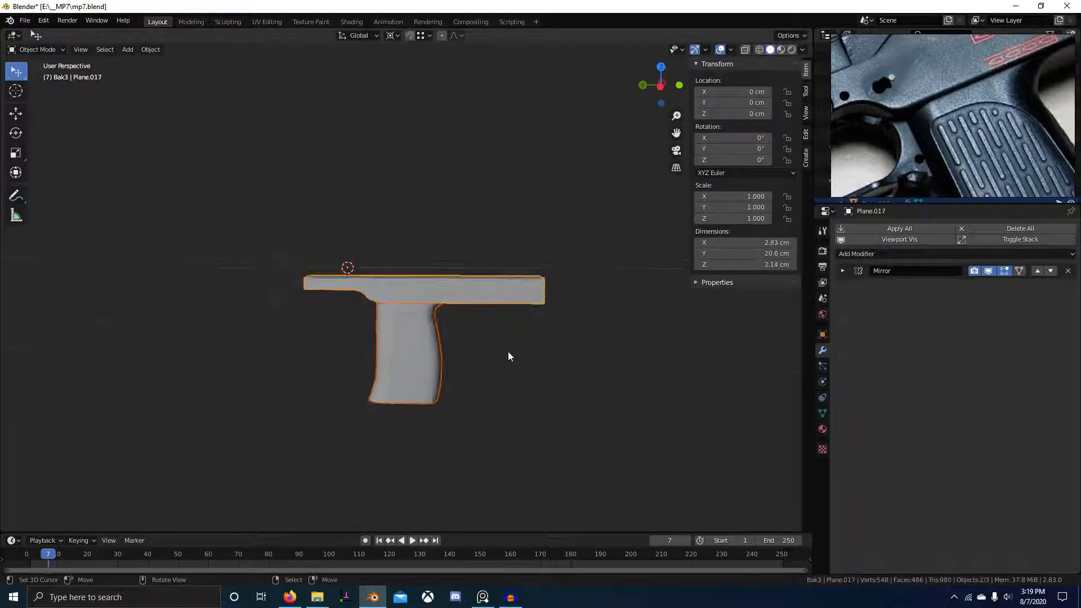
middle_click_drag(508, 355, 574, 289)
key("shift+d")
right_click(552, 292)
key("m")
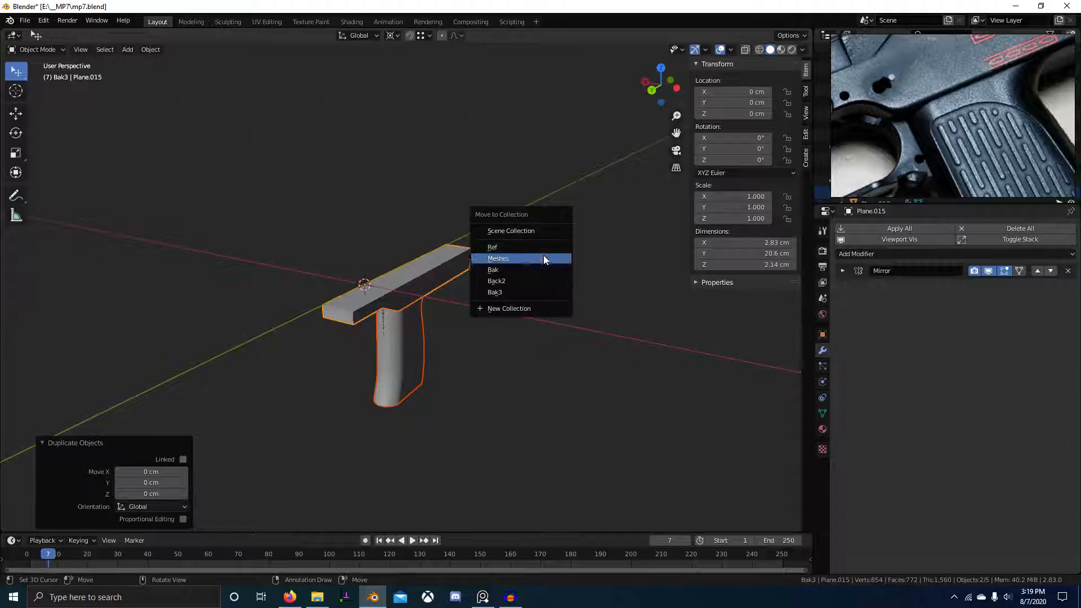
left_click(542, 258)
- Go to frame 6 and add a level 2 subdivision to the copied grip and frame in the Meshes collection
scroll(397, 330, "up", 2)
middle_click_drag(399, 331, 460, 323)
key("2")
key("1")
scroll(428, 332, "down", 1)
middle_click_drag(381, 342, 396, 305)
right_click(443, 349)
scroll(441, 332, "up", 1)
key("Left")
key("ctrl+2")
left_click(425, 242)
key("ctrl+2")
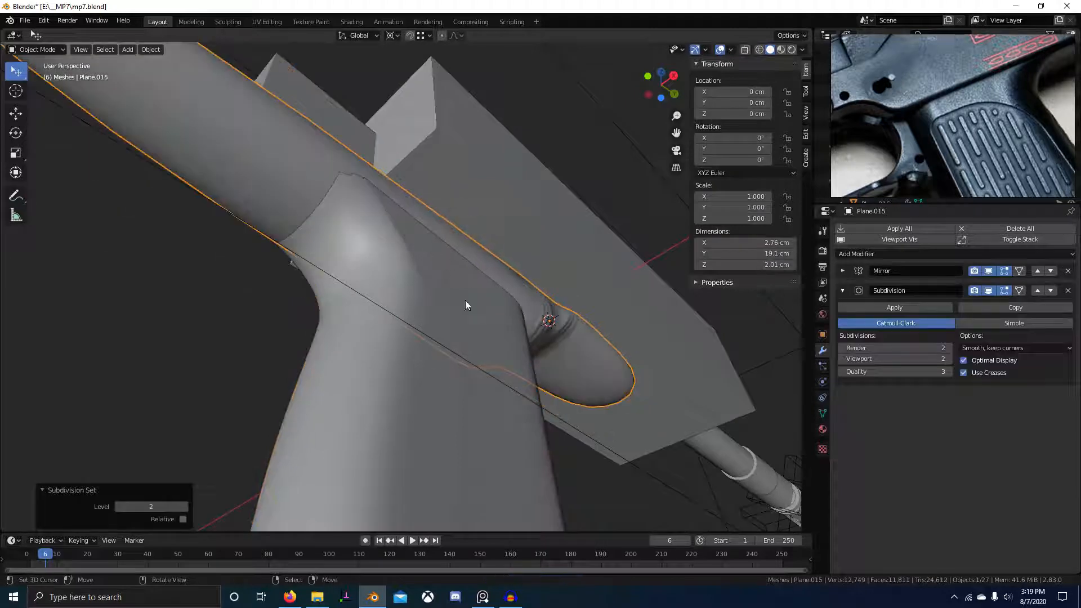
- Enter Edit Mode on the frame with nothing selected and re-add Select Sharp Edges to Quick Favorites
middle_click_drag(465, 305, 403, 364)
key("Tab")
right_click(487, 335, "alt")
middle_click_drag(523, 388, 480, 366)
key("alt+a")
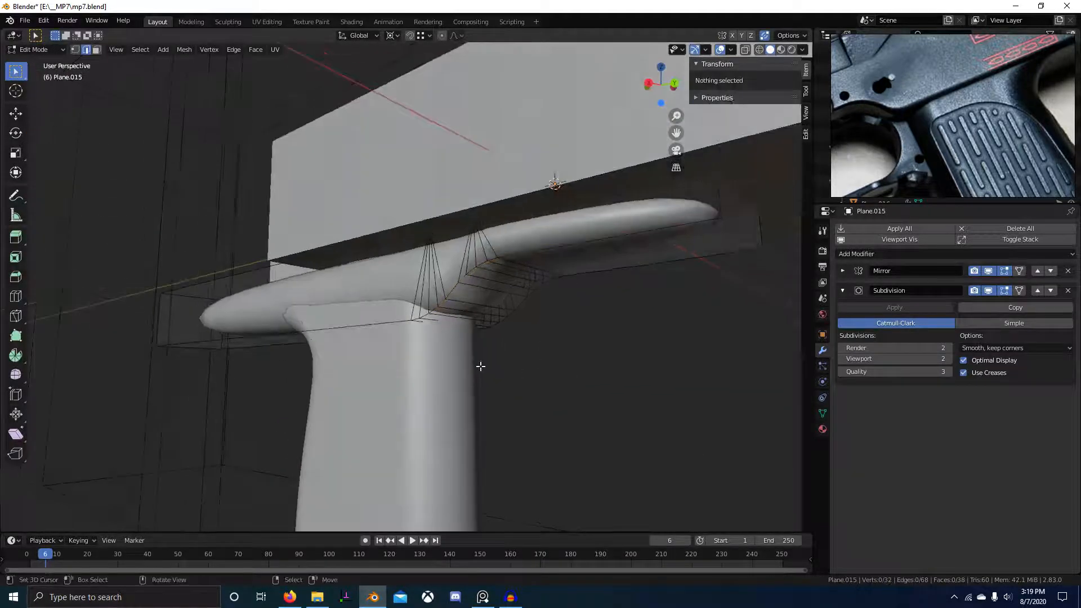
left_click(140, 49)
right_click(169, 160)
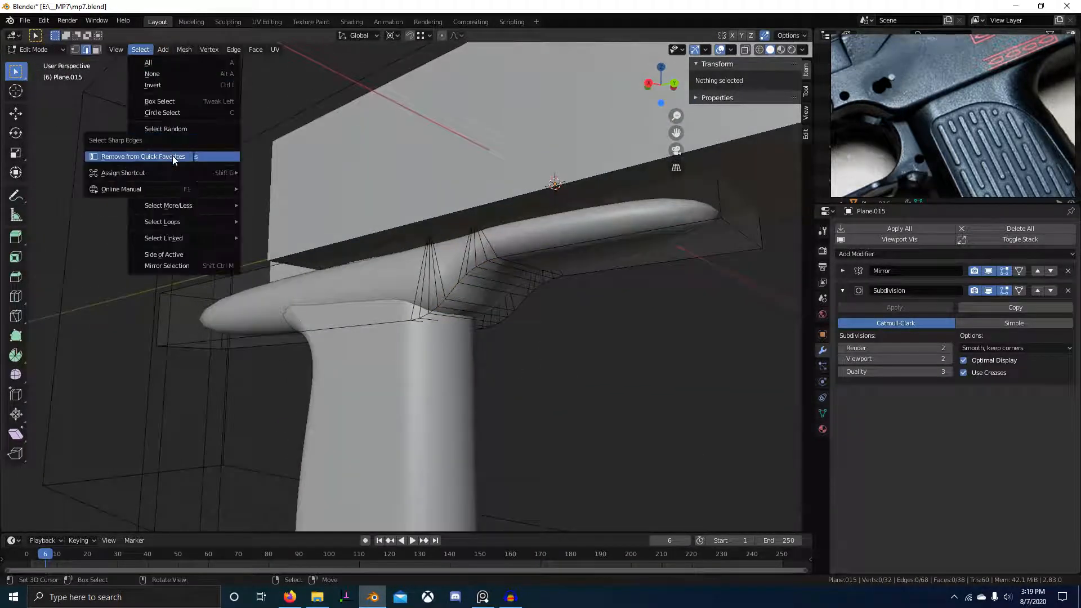
right_click(180, 157)
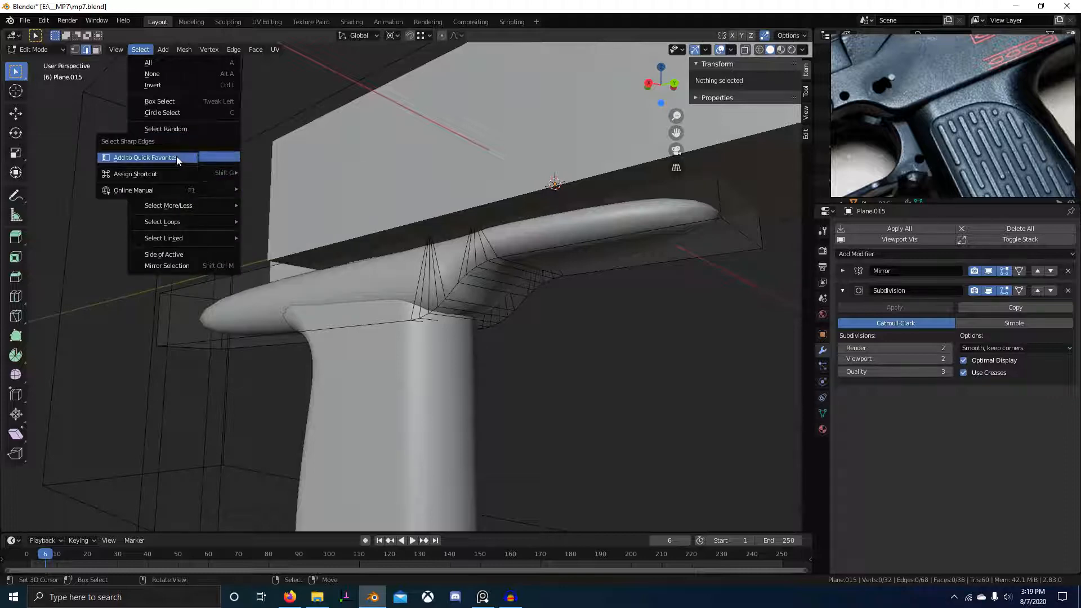
- Select the frame's sharp edges, set their crease to 1 and return to Object Mode
middle_click_drag(498, 230, 366, 278)
key("q")
left_click(442, 284)
key("shift+e")
key("1")
key("Return")
key("Tab")
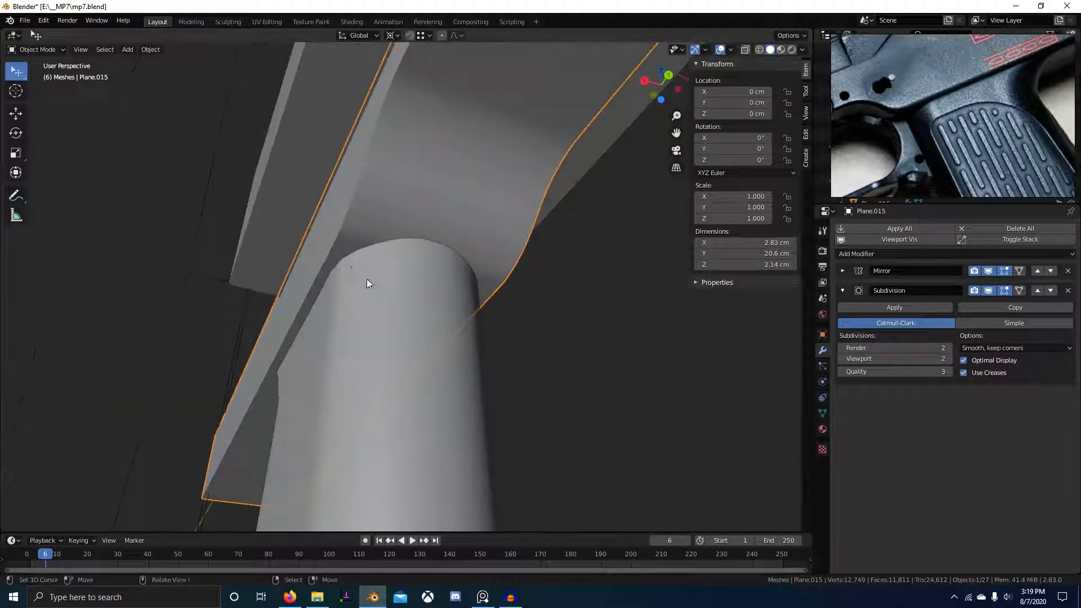
- Isolate the grip in local view and inspect its mesh and smooth surface from several angles
key("alt+a")
middle_click_drag(486, 283, 444, 325)
right_click(411, 242)
right_click(418, 210, "shift")
right_click(429, 302)
key("KP_Divide")
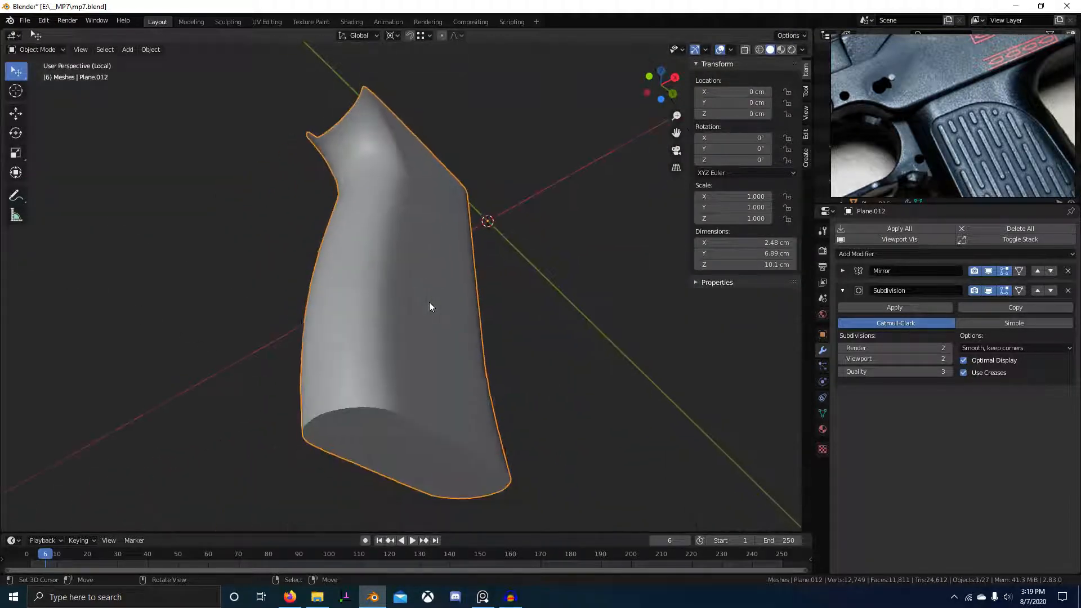
key("Tab")
middle_click_drag(449, 258, 386, 270)
key("Tab")
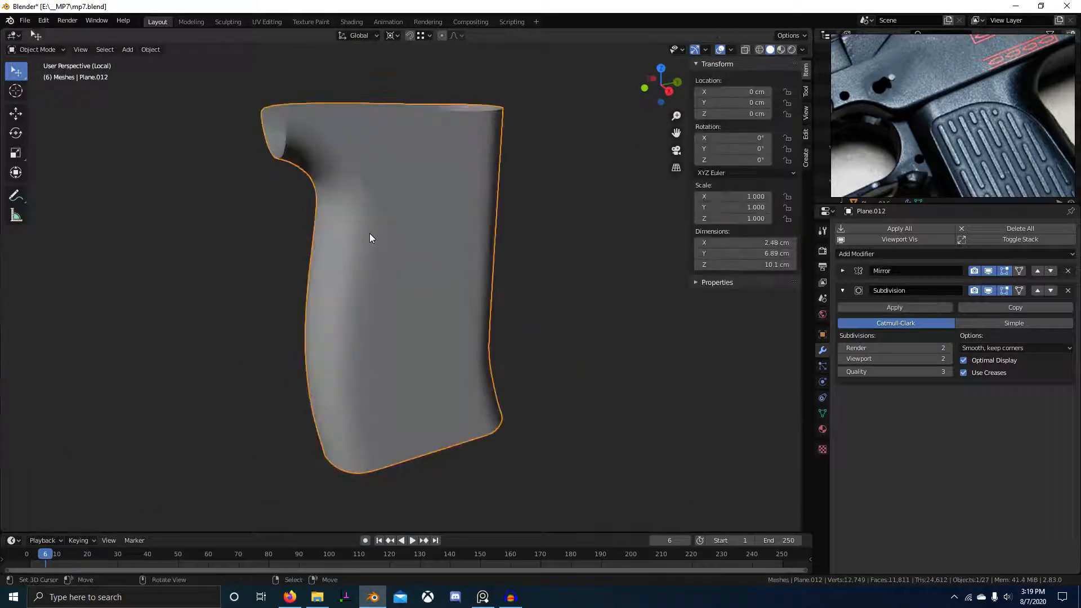
middle_click_drag(369, 233, 404, 323)
key("Tab")
key("Tab")
- Add a Triangulate modifier to the grip and place it above the Subdivision modifier
left_click(909, 257)
key("t")
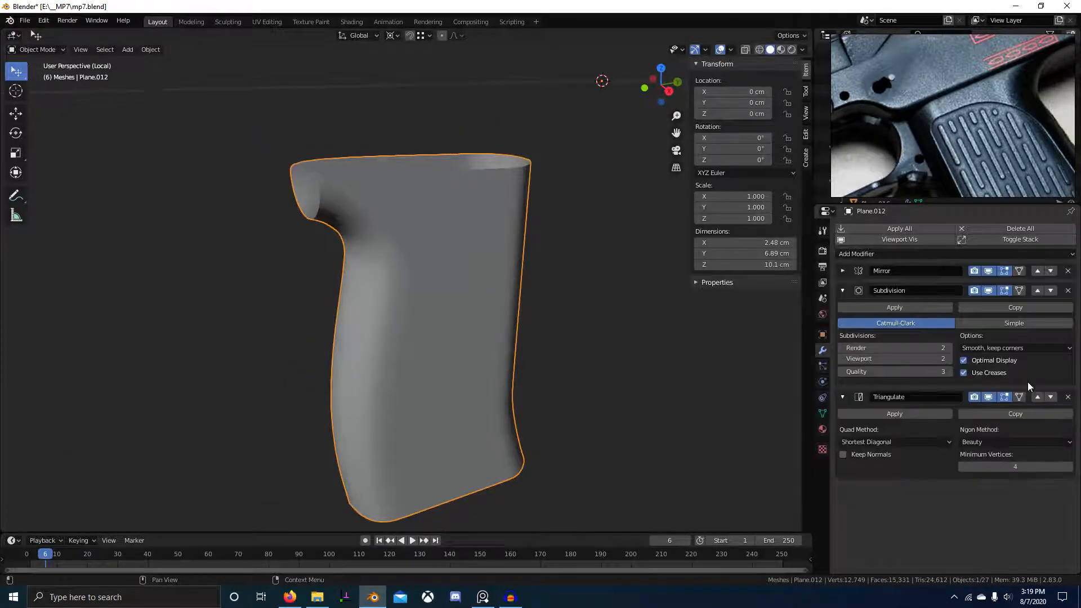
left_click(1038, 397)
- Deselect the grip, leave local view and save the file
middle_click_drag(585, 260, 588, 299)
scroll(562, 309, "down", 2)
key("alt+a")
scroll(532, 276, "down", 3)
mouse_move(478, 306)
middle_mouse_down()
mouse_move(532, 276)
mouse_move(436, 242)
mouse_move(424, 306)
mouse_move(379, 335)
mouse_move(453, 360)
mouse_move(485, 323)
middle_mouse_up()
key("KP_Divide")
key("ctrl+s")
- Delete the large box around the barrel above the frame
scroll(454, 360, "down", 3)
right_click(542, 286)
scroll(542, 286, "up", 2)
middle_click_drag(543, 286, 531, 337)
key("x")
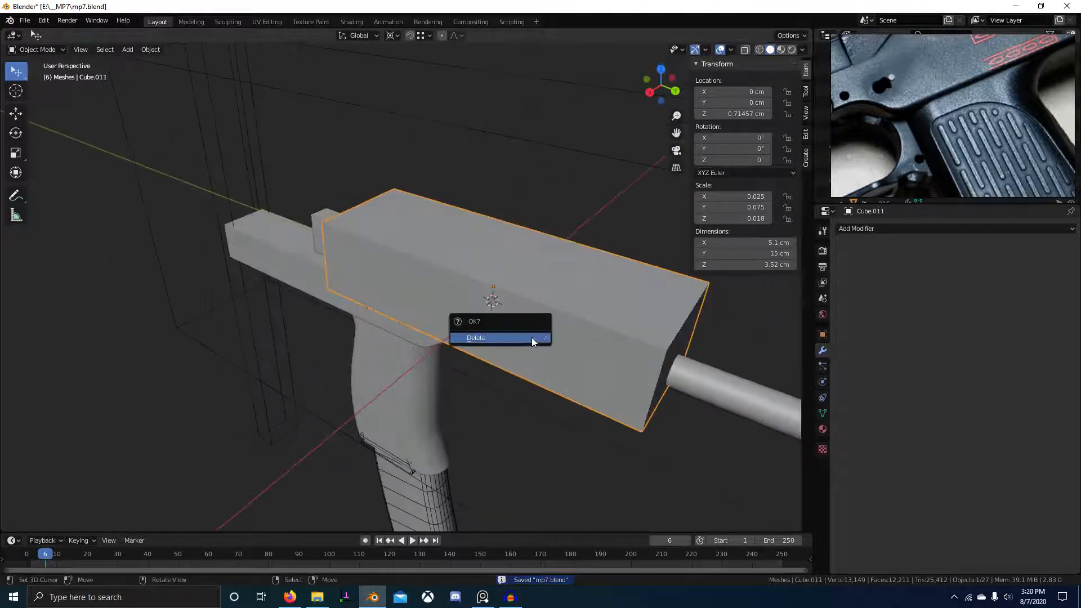
left_click(531, 340)
- Compare the frame's outline with the right side reference image in solid and wireframe shading
right_click(389, 325)
key("KP_3")
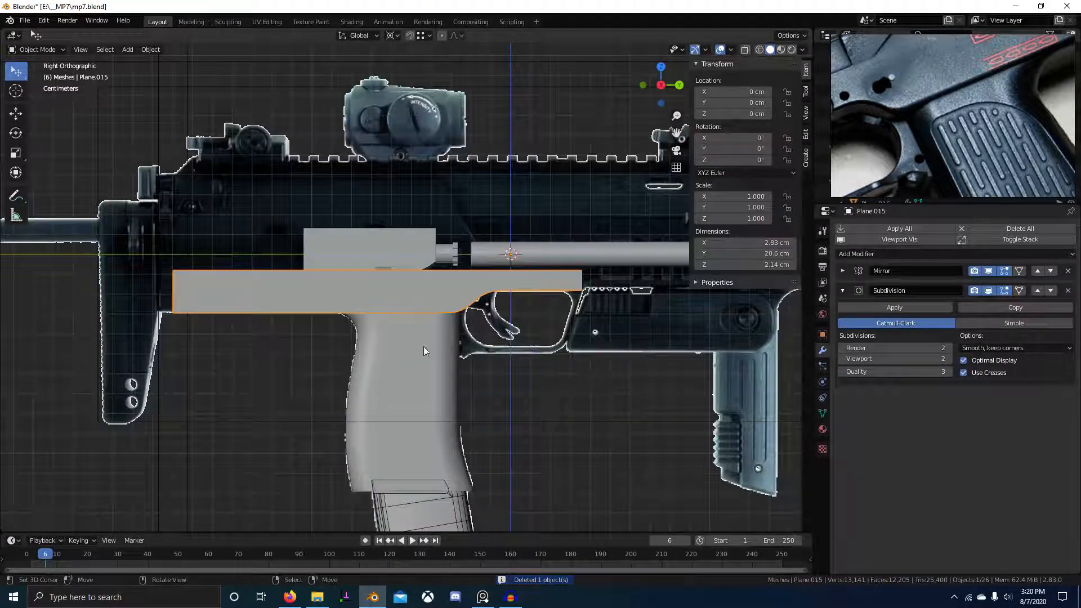
scroll(468, 328, "up", 3)
middle_click_drag(456, 353, 606, 376, "shift")
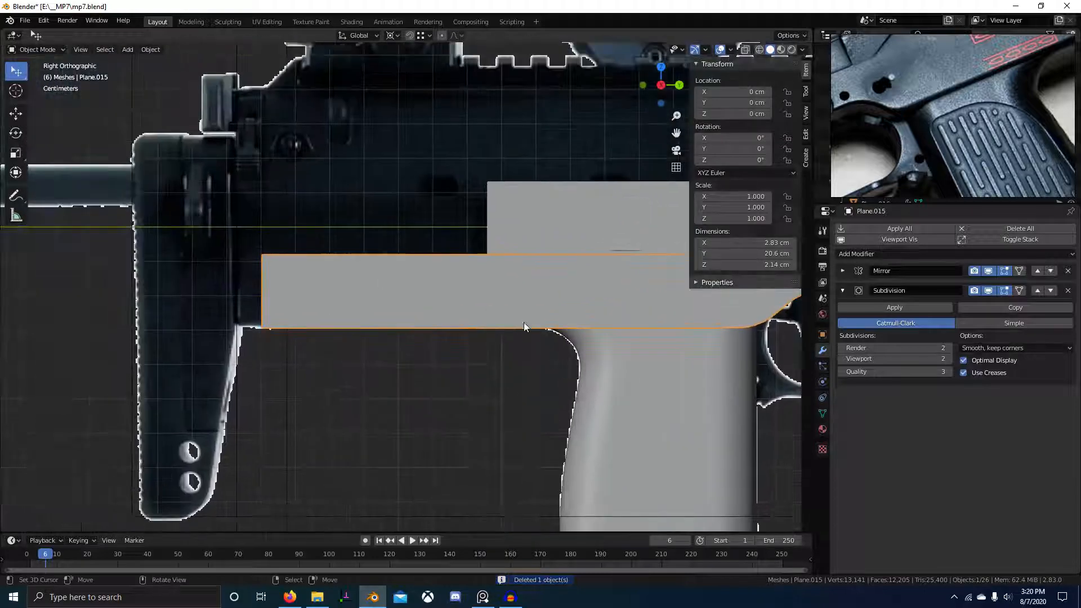
scroll(523, 327, "down", 2)
middle_click_drag(499, 334, 399, 369, "shift")
key("Tab")
mouse_move(628, 333)
middle_mouse_down("shift")
mouse_move(463, 355)
mouse_move(341, 354)
middle_mouse_up("shift")
scroll(341, 355, "up", 1)
middle_click_drag(171, 318, 376, 338, "shift")
key("z")
middle_click_drag(203, 340, 452, 348, "shift")
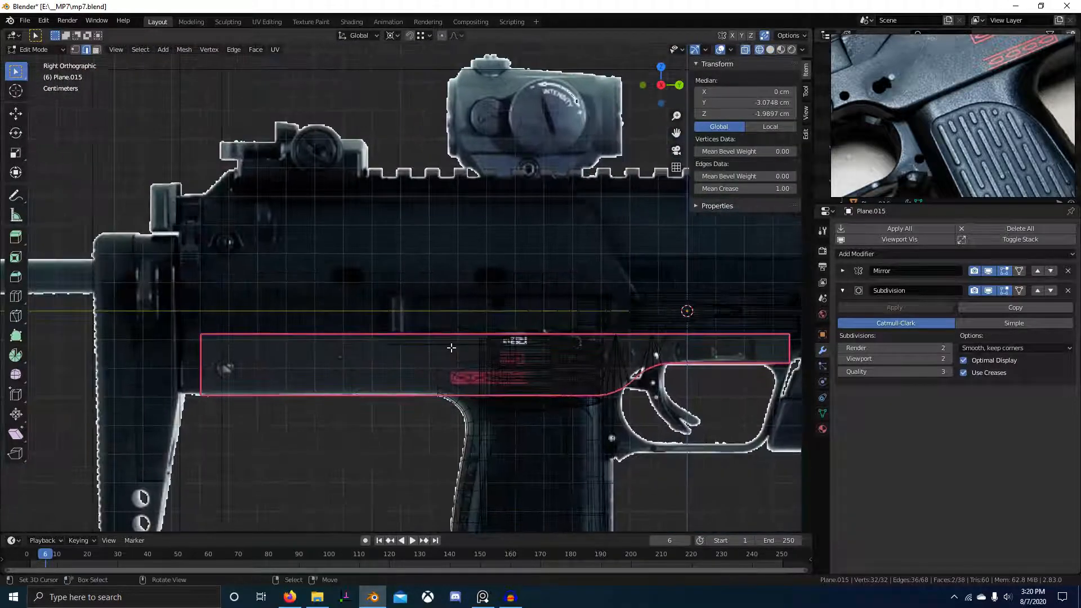
middle_click_drag(548, 326, 430, 311, "shift")
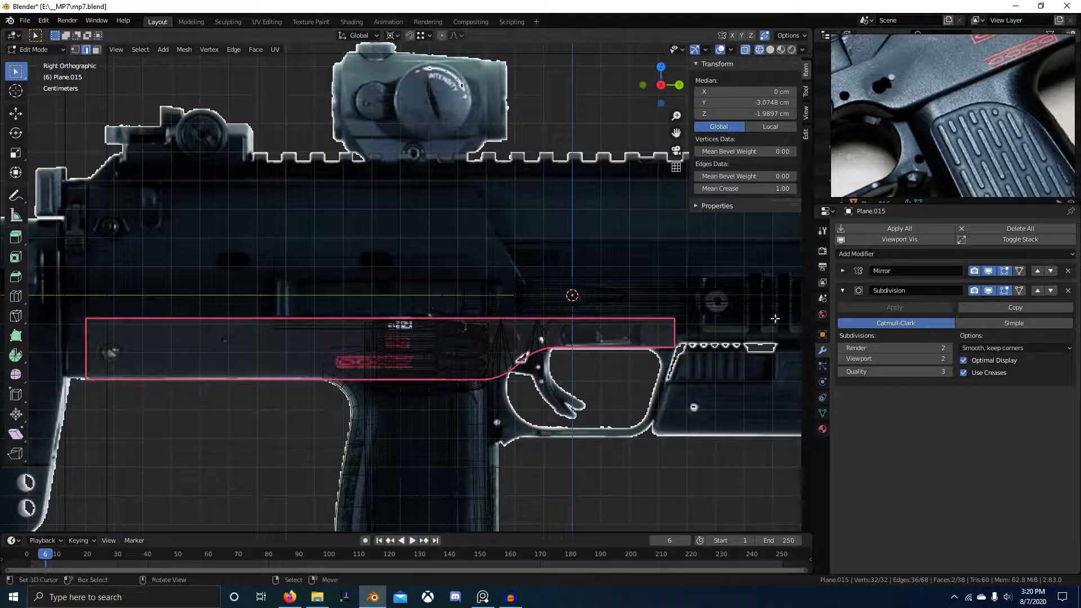
- Remove the Subdivision modifier from the frame, keeping its Mirror modifier
key("Tab")
left_click(1067, 290)
middle_click_drag(584, 355, 494, 333, "shift")
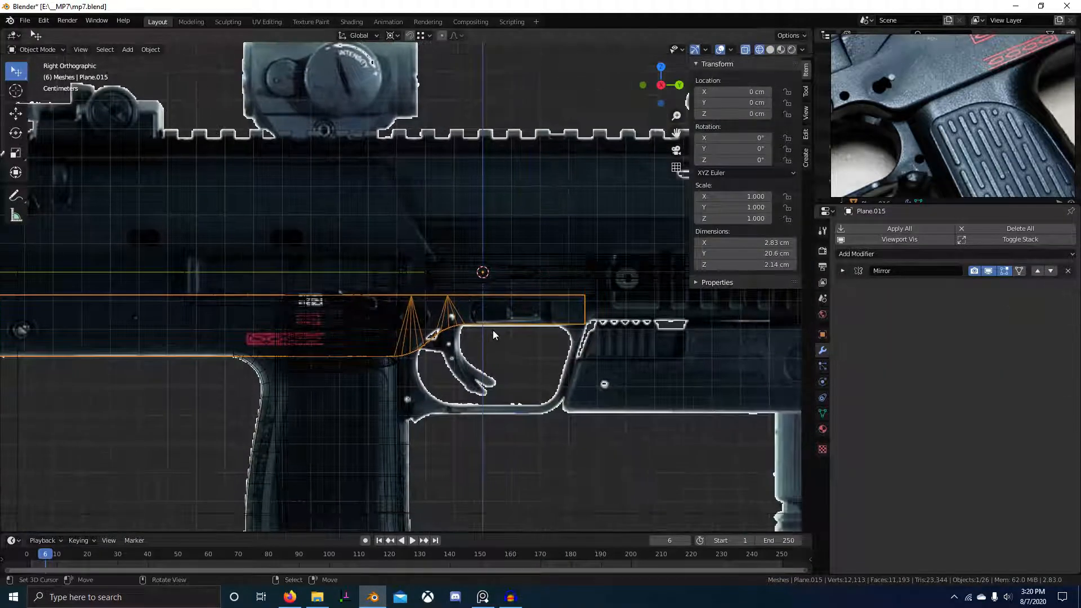
middle_click_drag(572, 322, 429, 329, "shift")
scroll(429, 329, "up", 1)
middle_click_drag(273, 312, 394, 322, "shift")
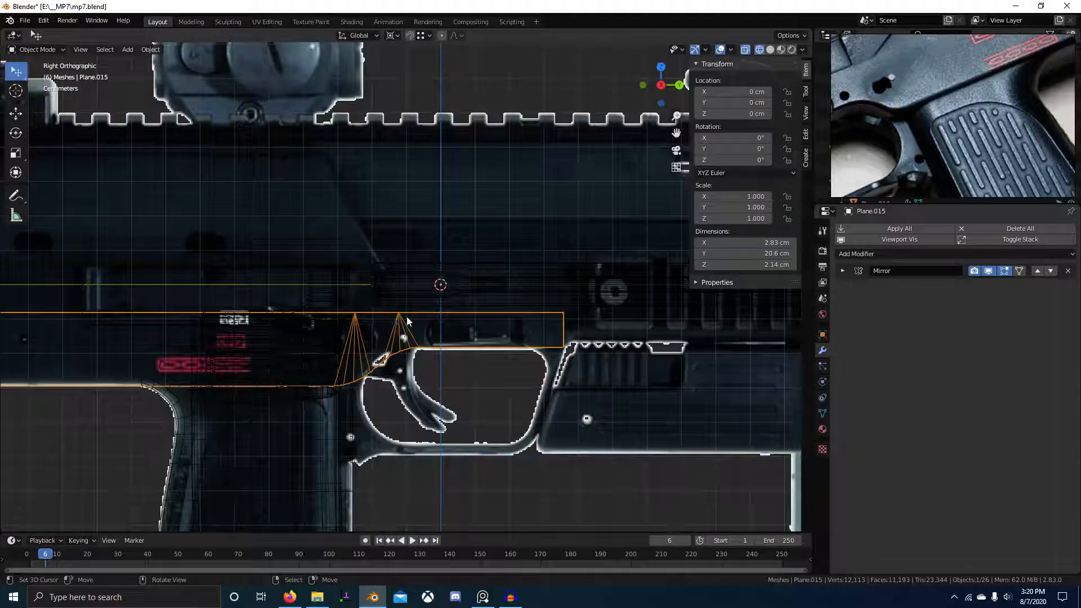
- Examine the frame's front end and the area above the trigger guard in the side reference and reference photo
key("shift+z")
middle_click_drag(641, 320, 506, 316, "shift")
scroll(900, 110, "down", 3)
middle_click_drag(872, 110, 1007, 119)
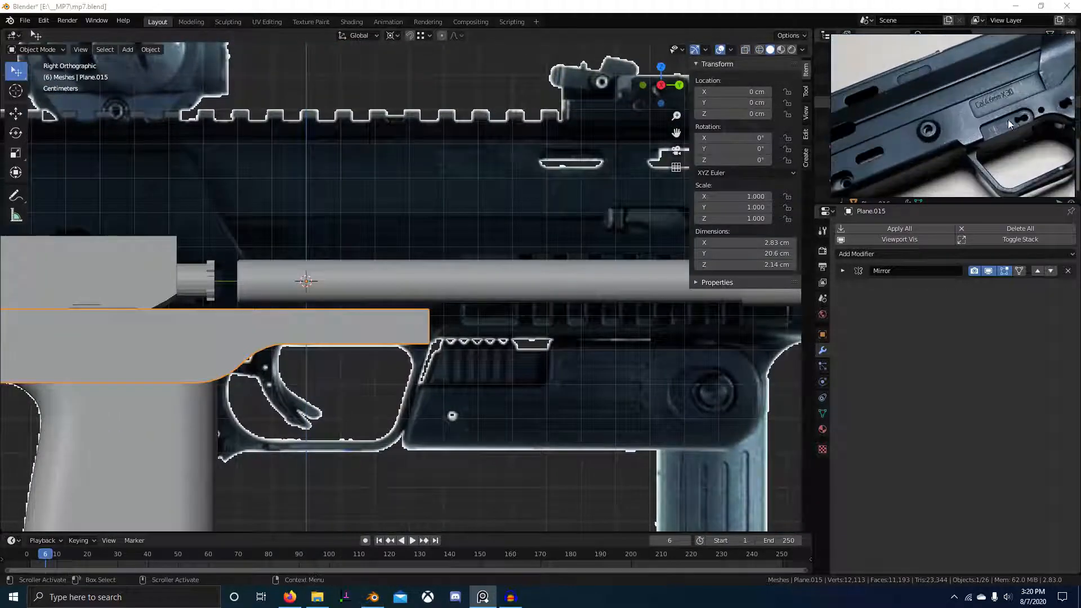
left_click(325, 327)
left_click(324, 326)
key("Tab")
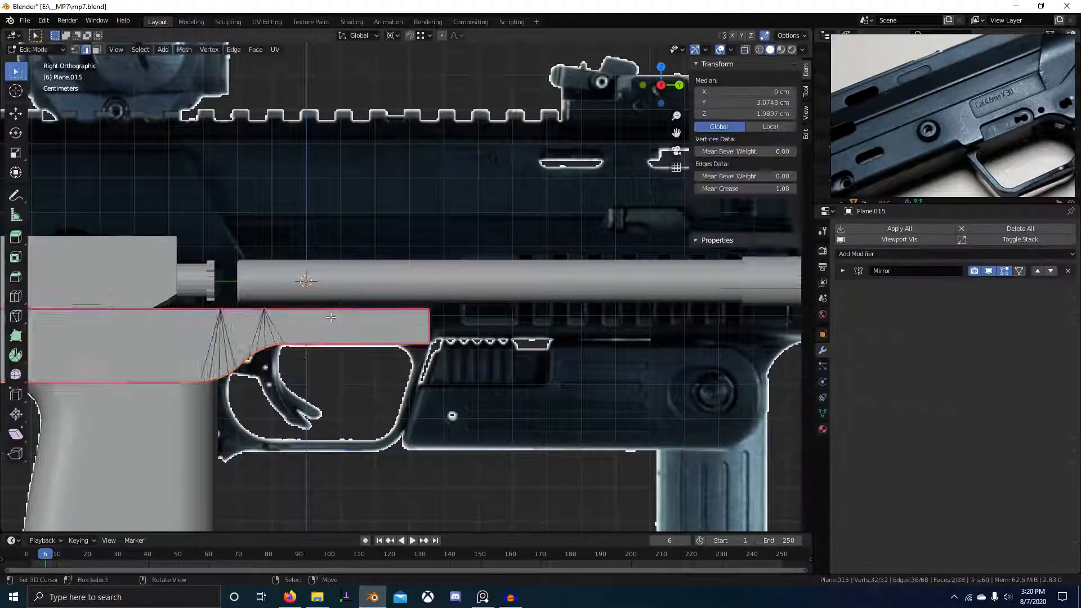
scroll(291, 332, "down", 3)
middle_click_drag(291, 332, 428, 342, "shift")
key("alt+a")
key("shift+z")
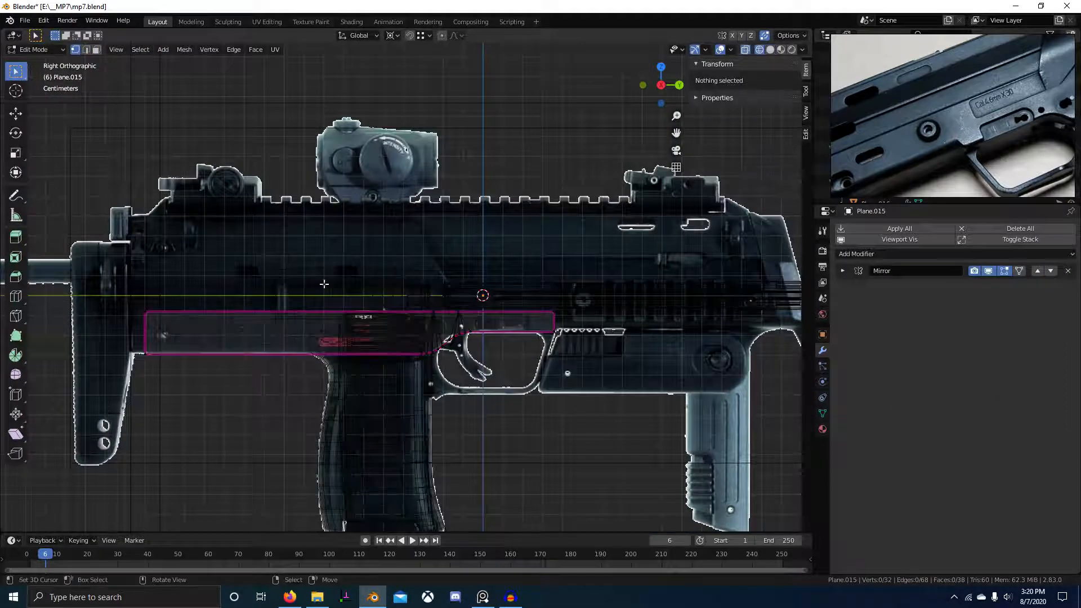
scroll(977, 185, "up", 2)
middle_click_drag(977, 188, 896, 233)
scroll(1055, 144, "down", 2)
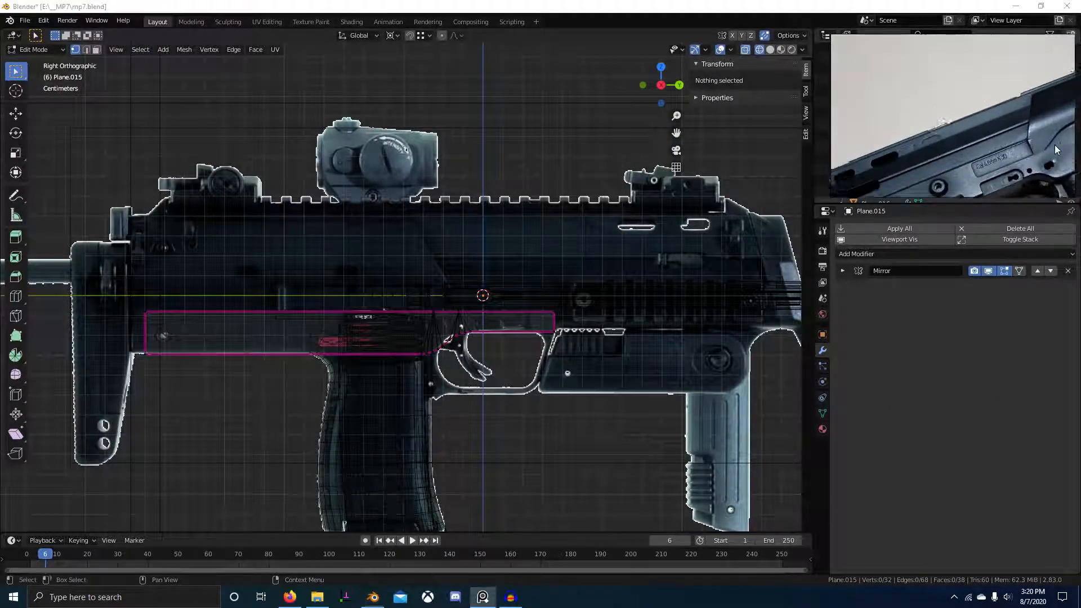
- Select all vertices along the frame's top edge and raise them about 1.56 cm along Z
left_click(553, 311)
key("alt+a")
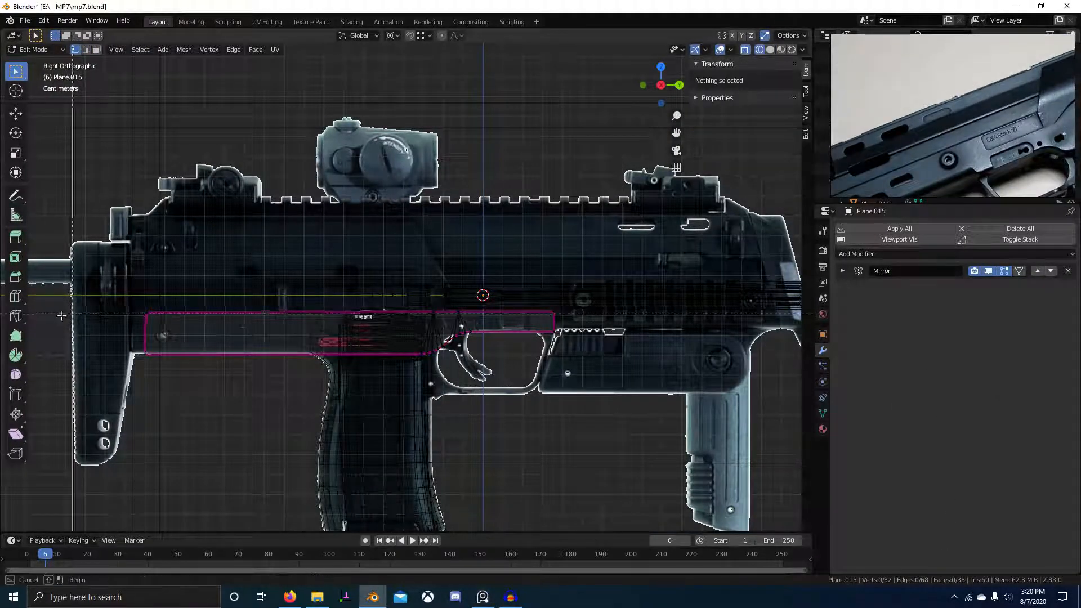
left_click_drag(61, 318, 702, 287)
middle_click_drag(731, 293, 613, 309, "shift")
scroll(495, 313, "up", 5)
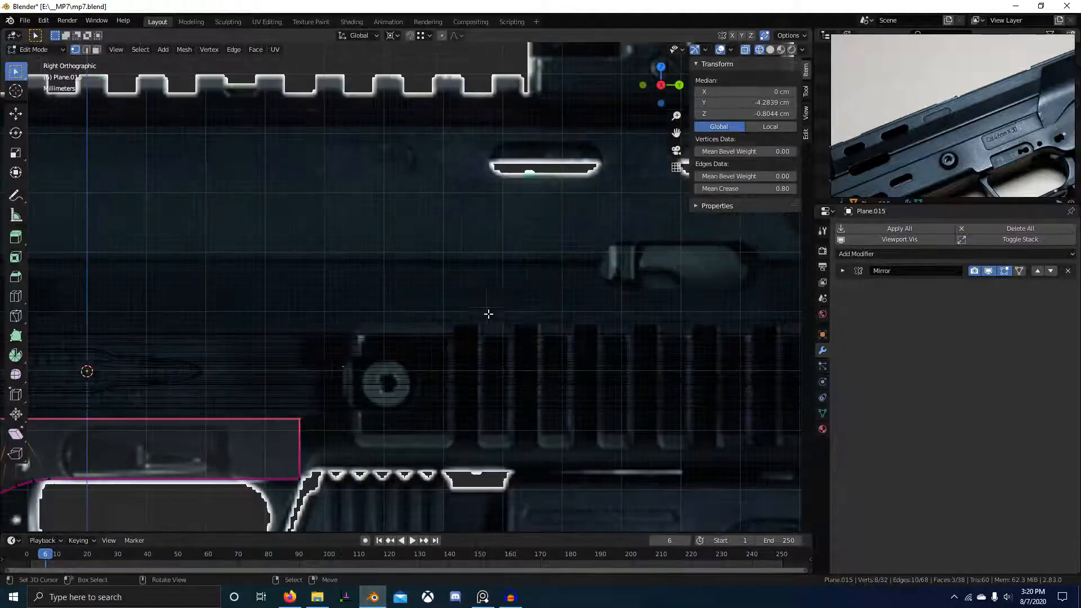
key("g")
key("z")
left_click(360, 272)
- Lower the frame's top vertices about 0.03 cm along Z
scroll(357, 293, "down", 2)
middle_click_drag(344, 355, 468, 360, "shift")
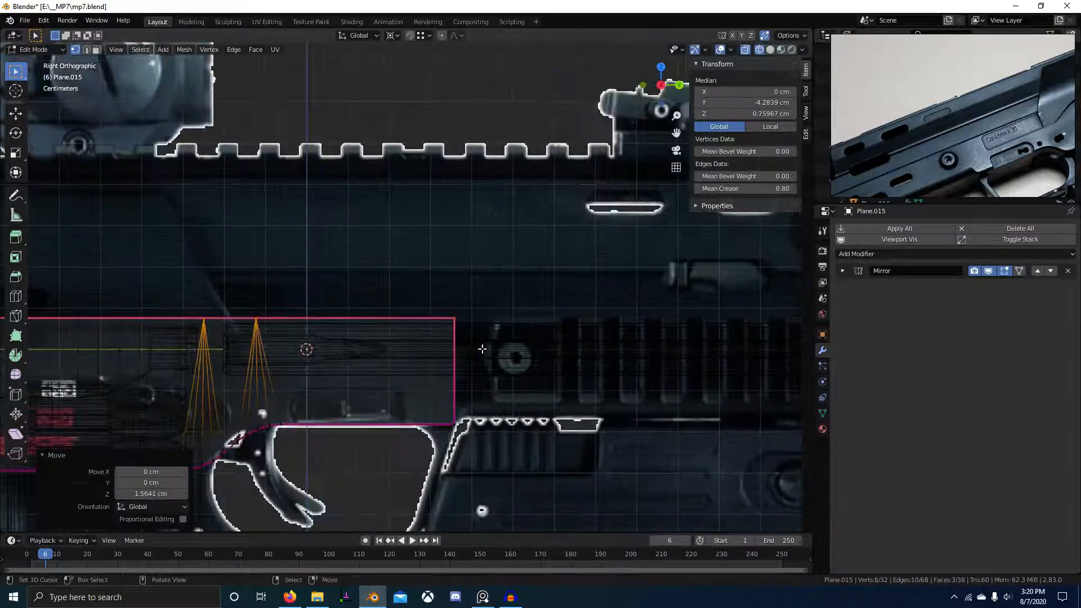
scroll(482, 349, "up", 2)
key("g")
key("z")
left_click(513, 352)
- Compare the top edge with the front of the weapon, and lower its vertices about 0.25 cm along Z
scroll(532, 356, "down", 1)
middle_click_drag(548, 357, 102, 387, "shift")
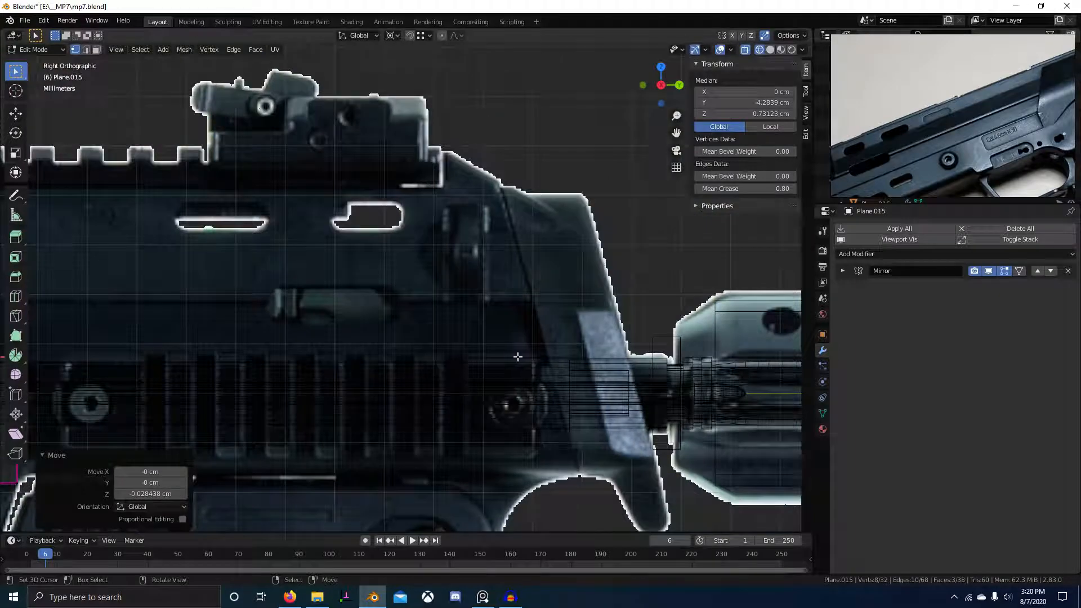
mouse_move(363, 368)
middle_mouse_down("shift")
mouse_move(577, 343)
mouse_move(358, 359)
middle_mouse_up("shift")
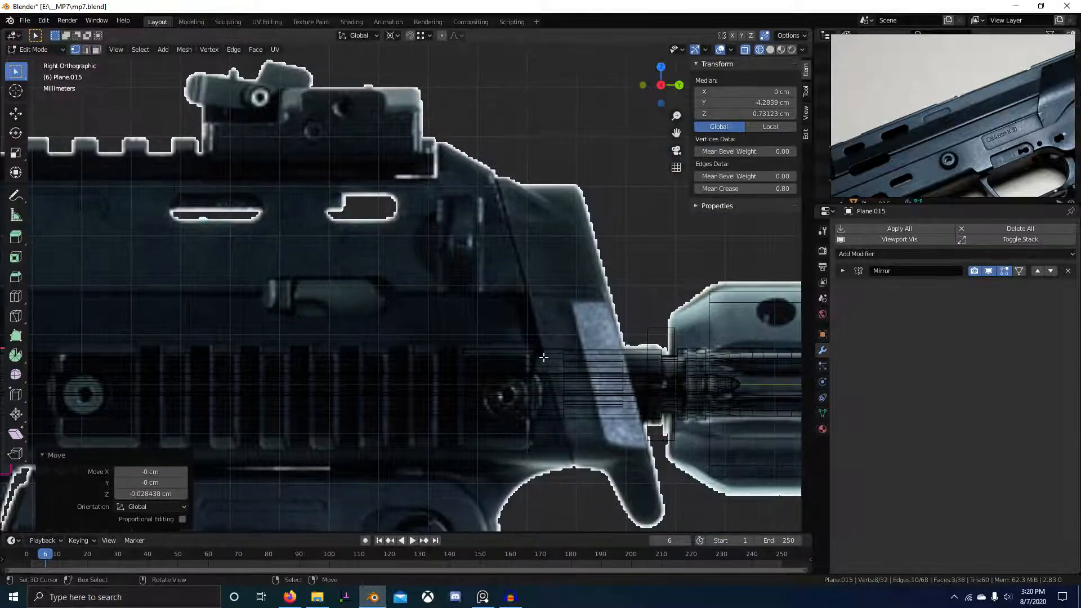
scroll(534, 357, "down", 1)
middle_click_drag(534, 357, 584, 355, "shift")
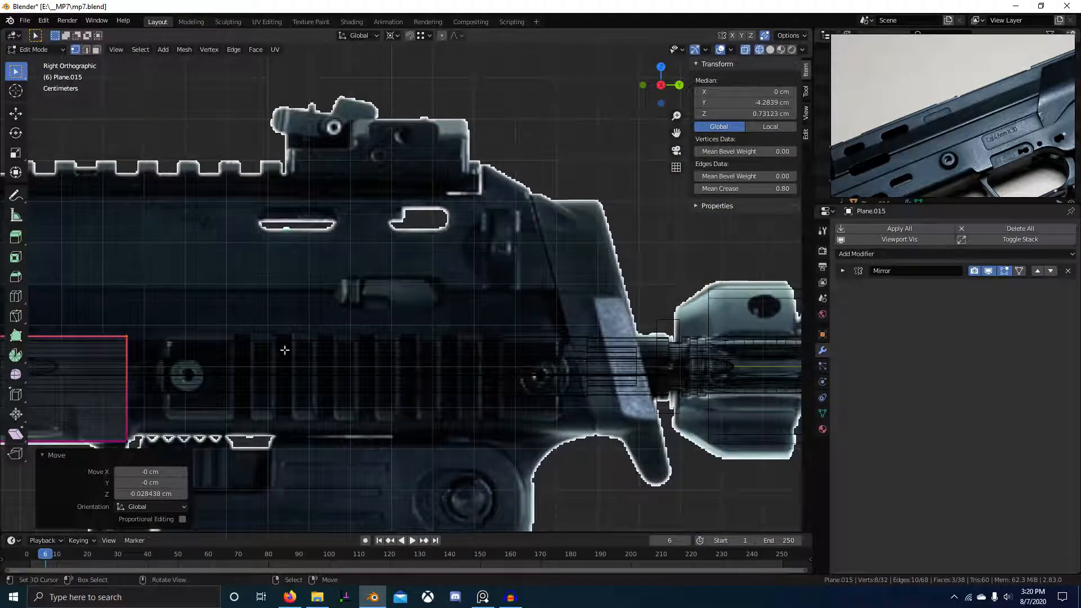
key("g")
key("z")
left_click(290, 441)
scroll(163, 375, "down", 3)
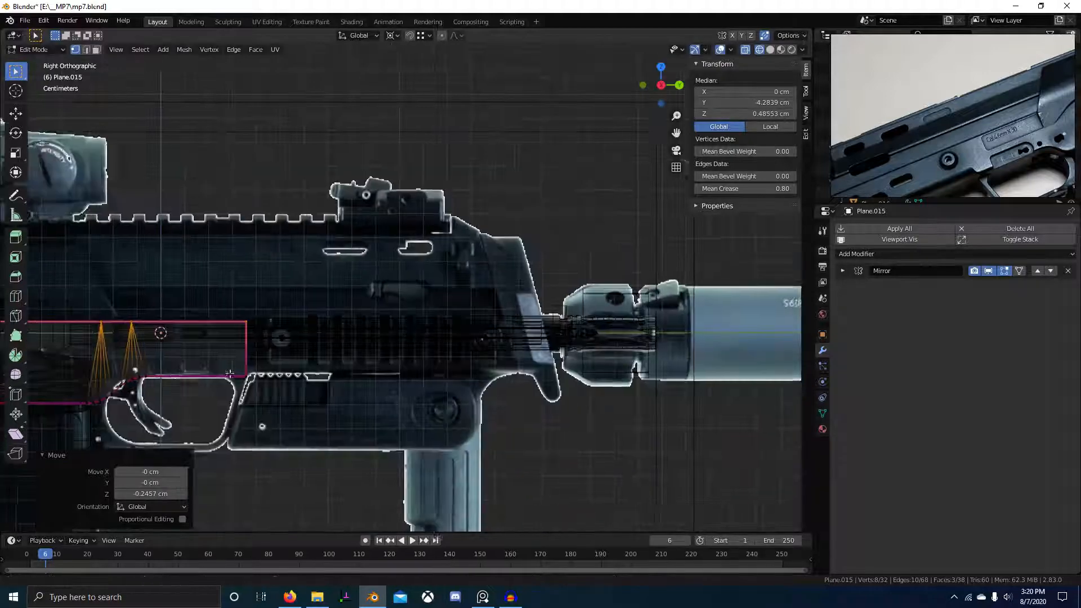
- Check the frame's top edge against the left side reference, trying a lower position for its vertices
middle_click_drag(159, 333, 131, 335)
middle_click_drag(273, 356, 591, 356, "shift")
key("ctrl+KP_3")
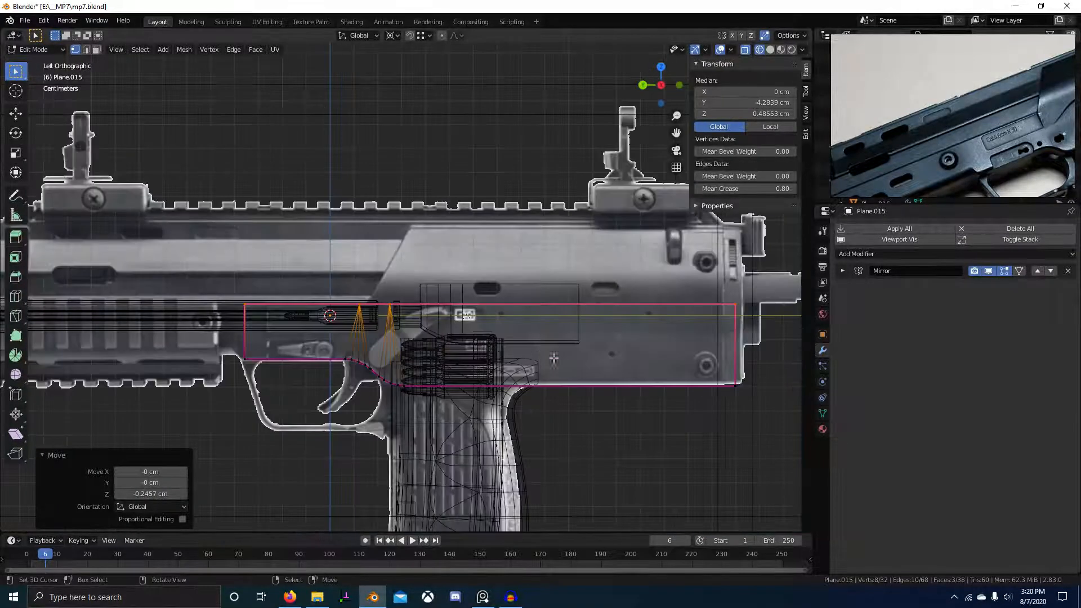
scroll(436, 343, "up", 4)
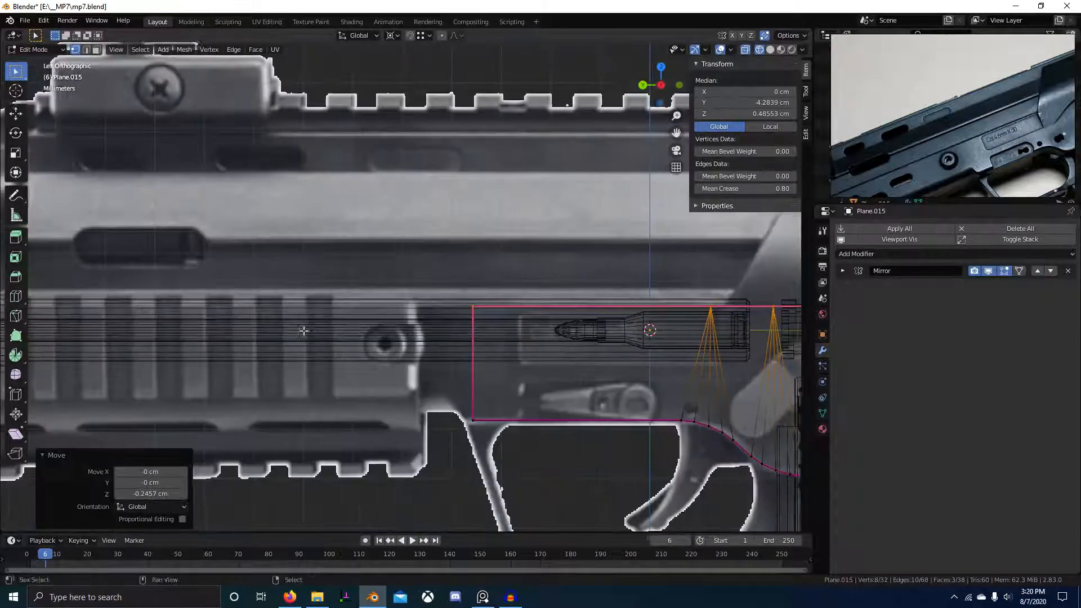
middle_click_drag(303, 331, 690, 353, "shift")
middle_click_drag(472, 342, 624, 321, "shift")
key("g")
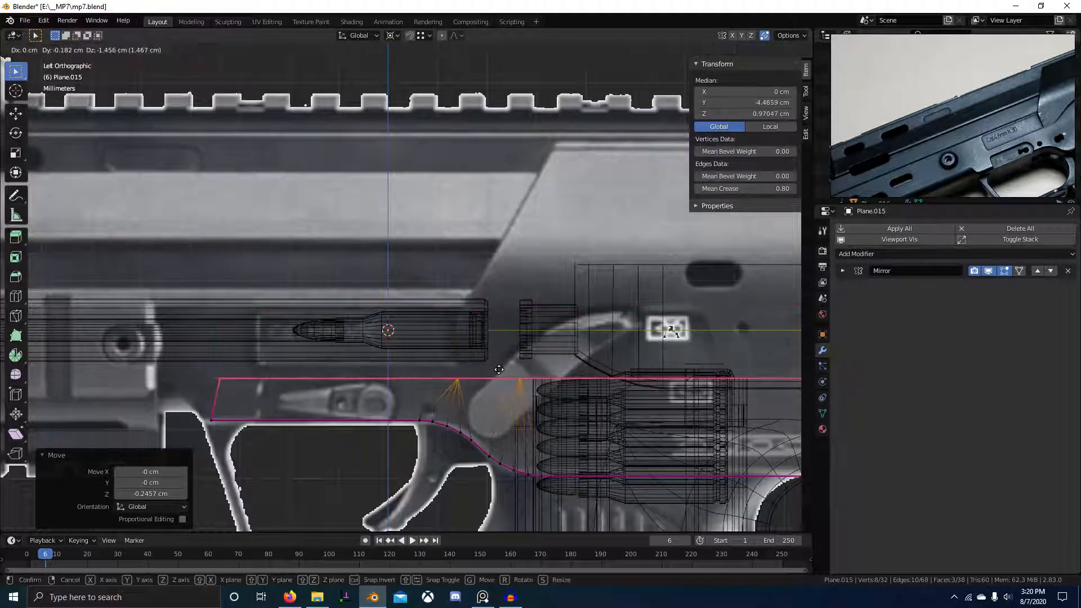
right_click(537, 370)
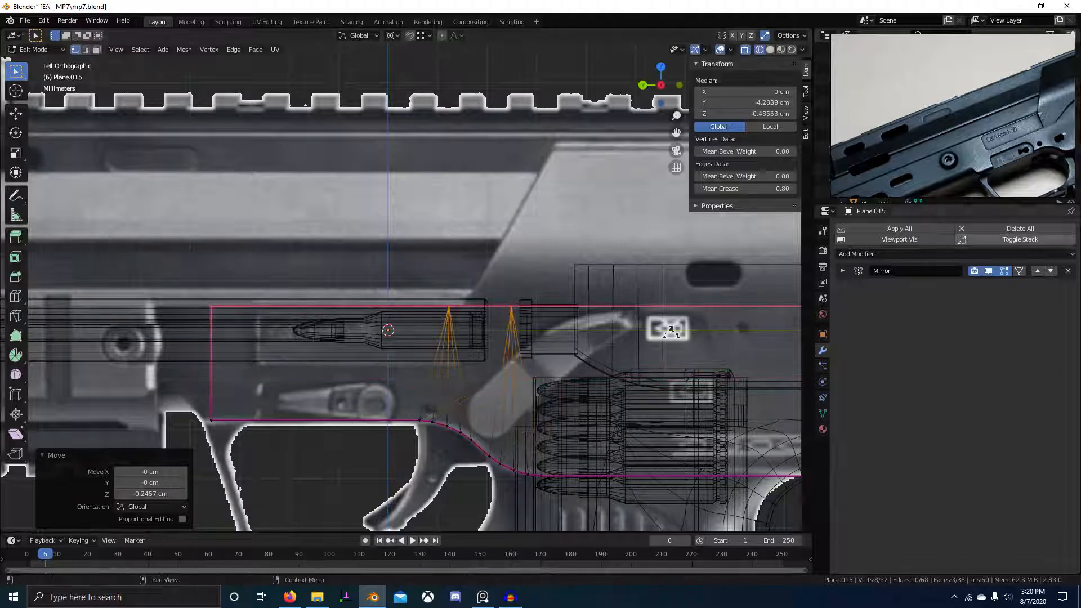
- Examine the receiver's side and the area above the trigger guard in another reference photo
scroll(1024, 139, "up", 3)
scroll(967, 153, "down", 8)
scroll(975, 73, "up", 10)
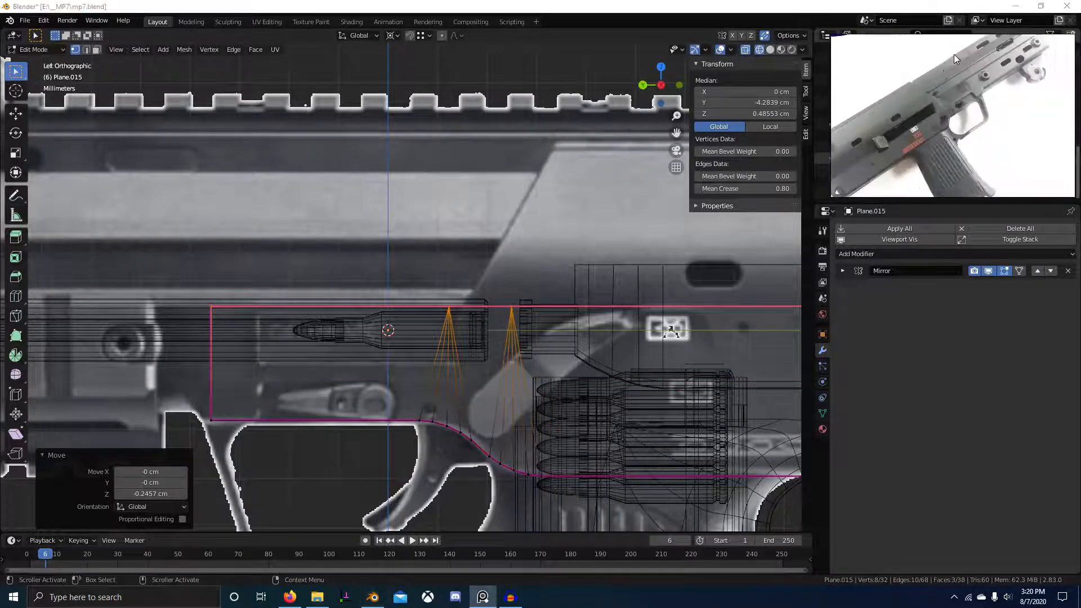
middle_click_drag(917, 167, 852, 214)
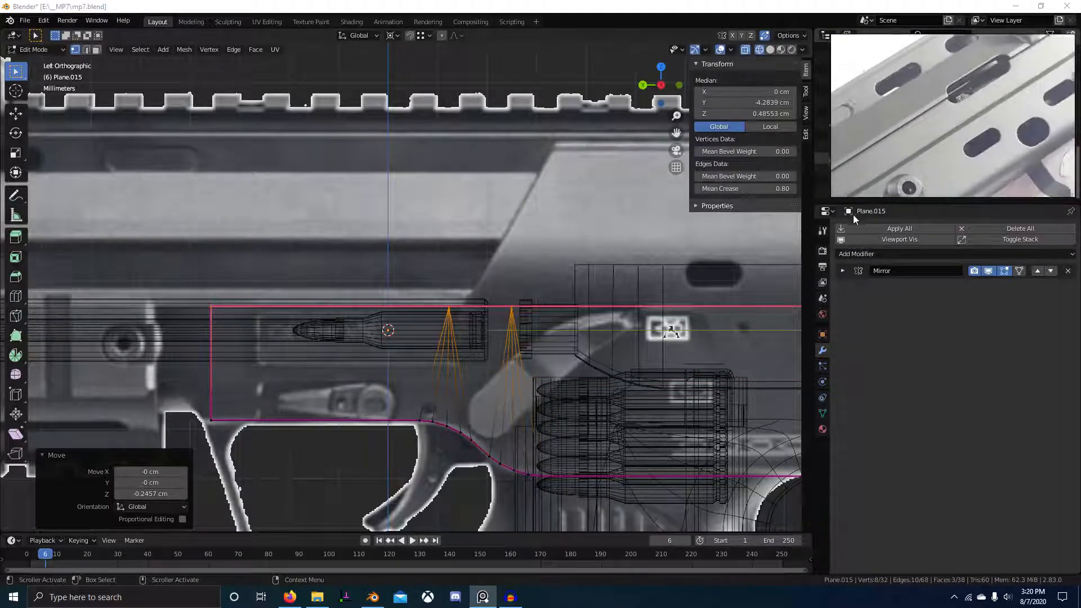
middle_click_drag(1013, 73, 958, 117)
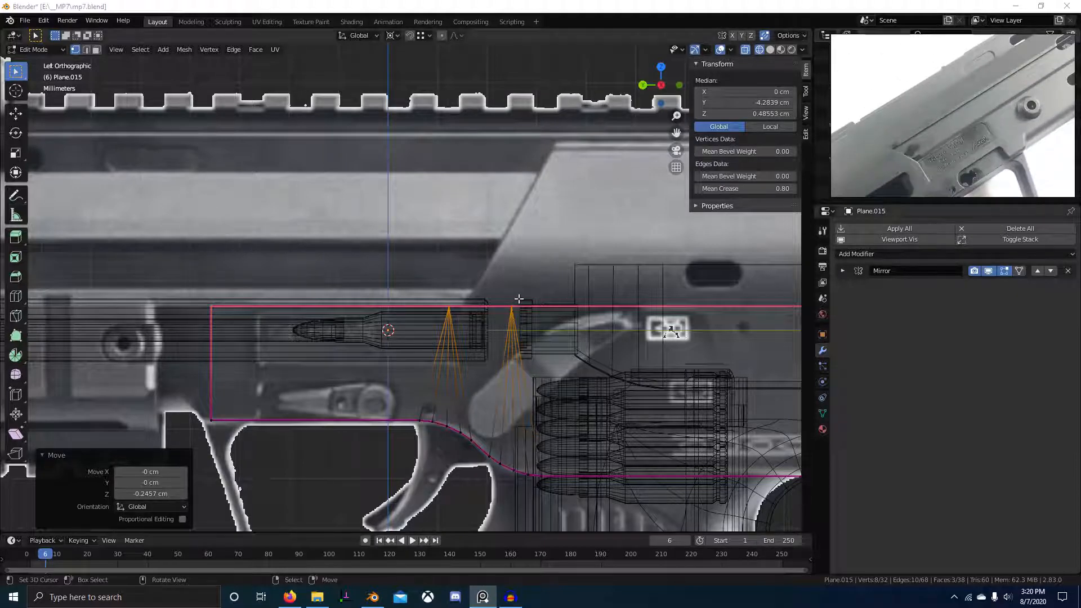
- Raise the frame's top vertices about 0.05 cm along Z against the right side reference
scroll(491, 299, "up", 2)
left_click(497, 313)
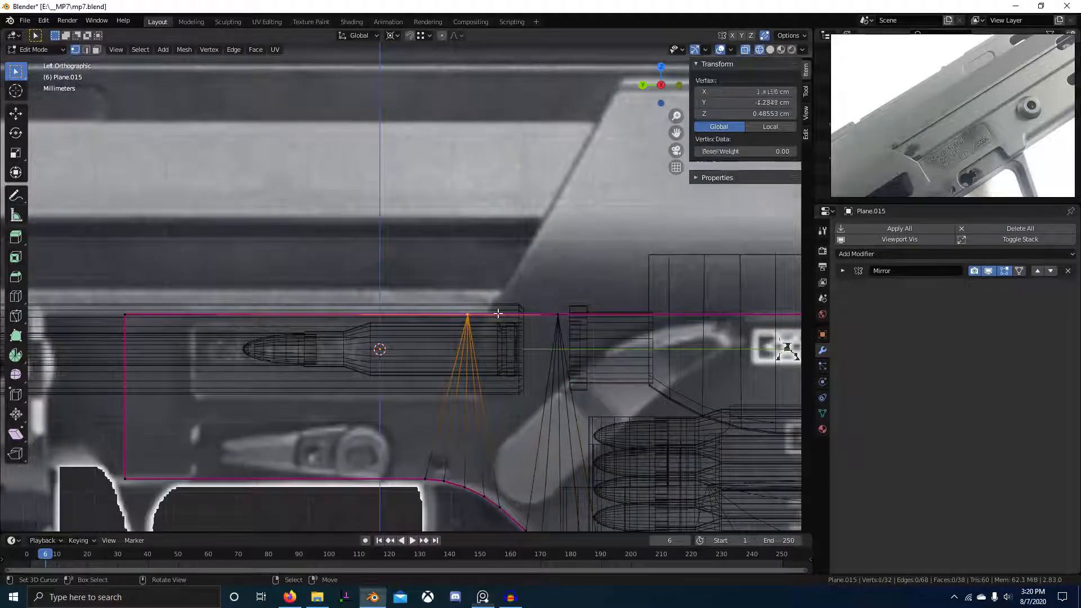
key("alt+a")
key("KP_3")
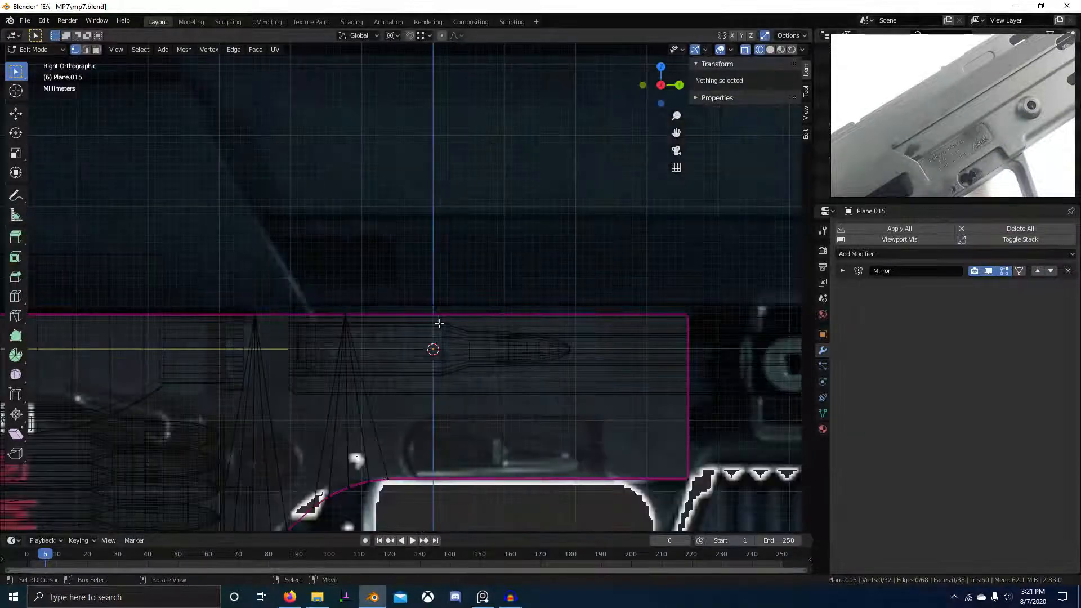
scroll(438, 322, "down", 10)
key("b")
left_click_drag(178, 272, 524, 296)
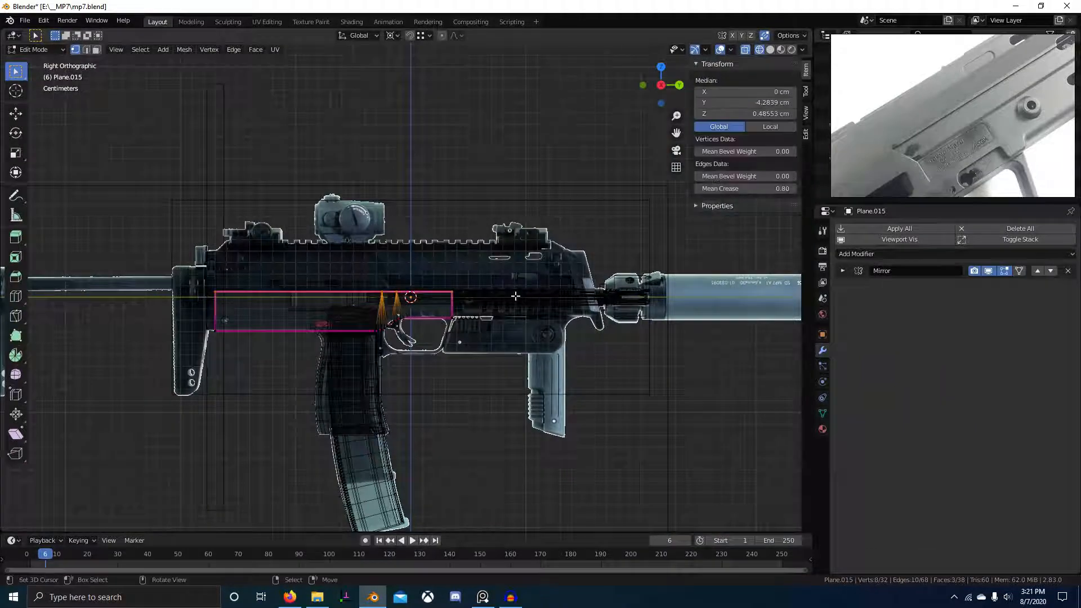
scroll(515, 295, "up", 5)
key("g")
key("z")
left_click(516, 280)
scroll(529, 287, "up", 6)
middle_click_drag(1032, 150, 1000, 165)
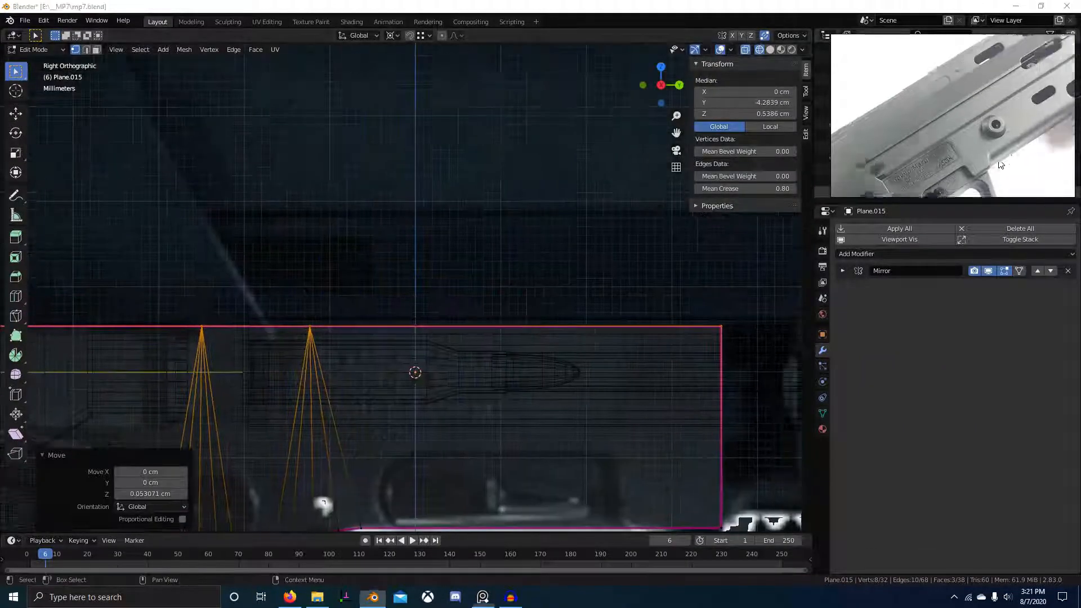
scroll(1000, 165, "down", 2)
scroll(652, 310, "up", 3)
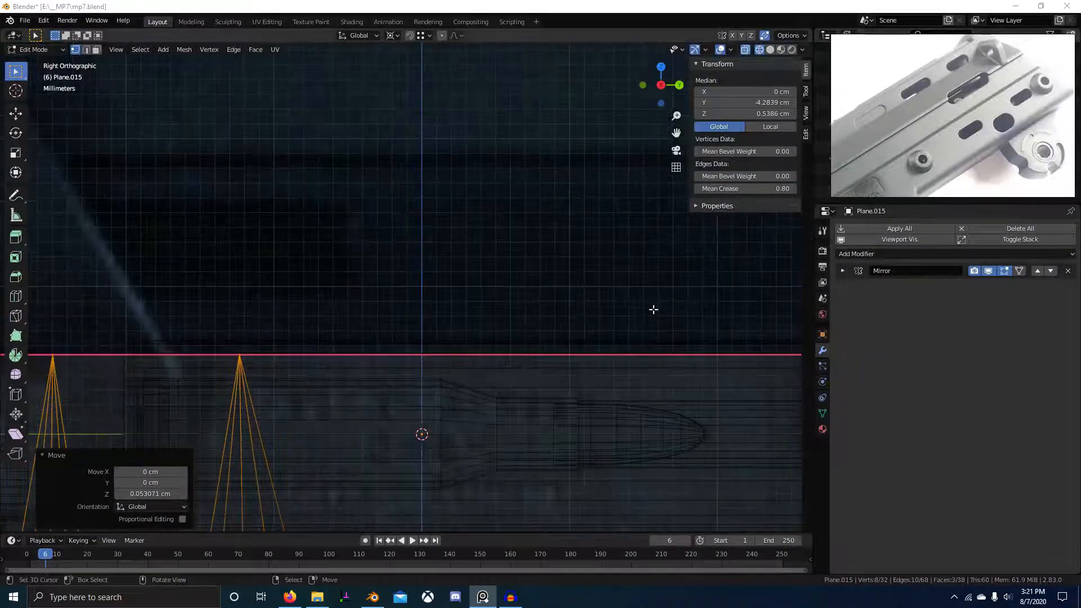
- Reselect the frame's top vertices and raise them about 0.11 cm more along Z to match the receiver's lower edge
scroll(636, 336, "down", 5)
right_click(628, 323)
scroll(461, 316, "down", 4)
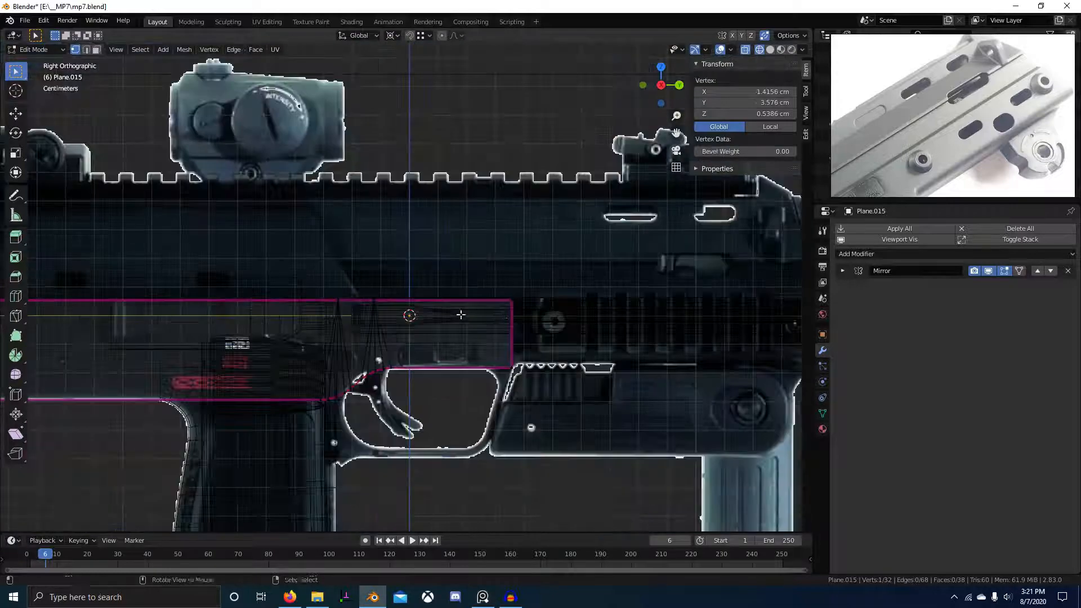
key("alt+a")
scroll(338, 304, "down", 4)
key("b")
left_click_drag(156, 280, 542, 296)
scroll(540, 306, "up", 7)
key("g")
key("z")
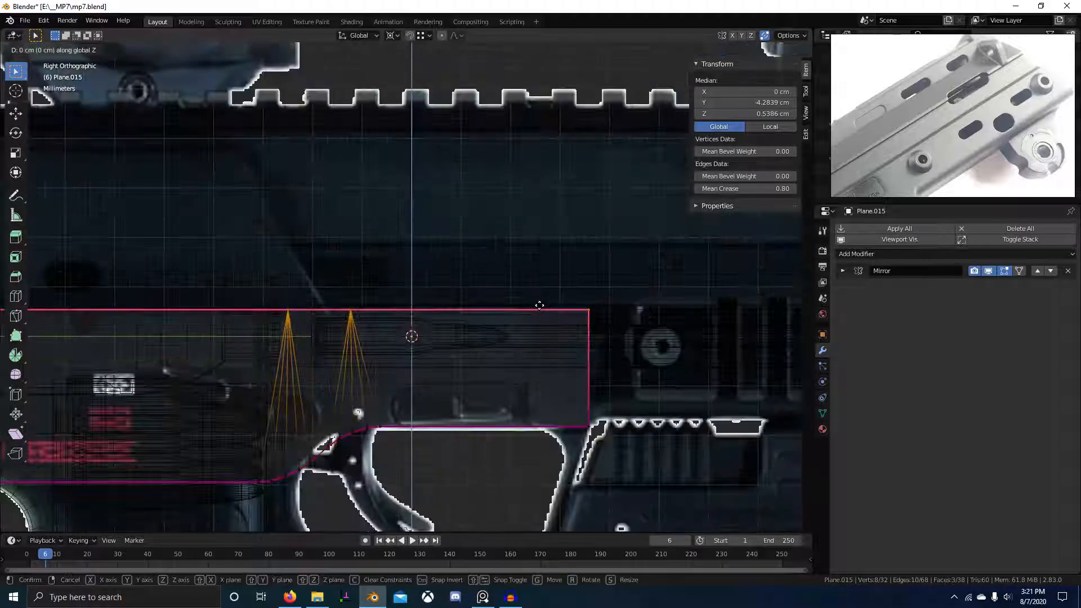
left_click(538, 300)
middle_click_drag(559, 260, 473, 274, "shift")
scroll(452, 327, "up", 4)
key("g")
key("z")
left_click(490, 321)
scroll(649, 340, "down", 12)
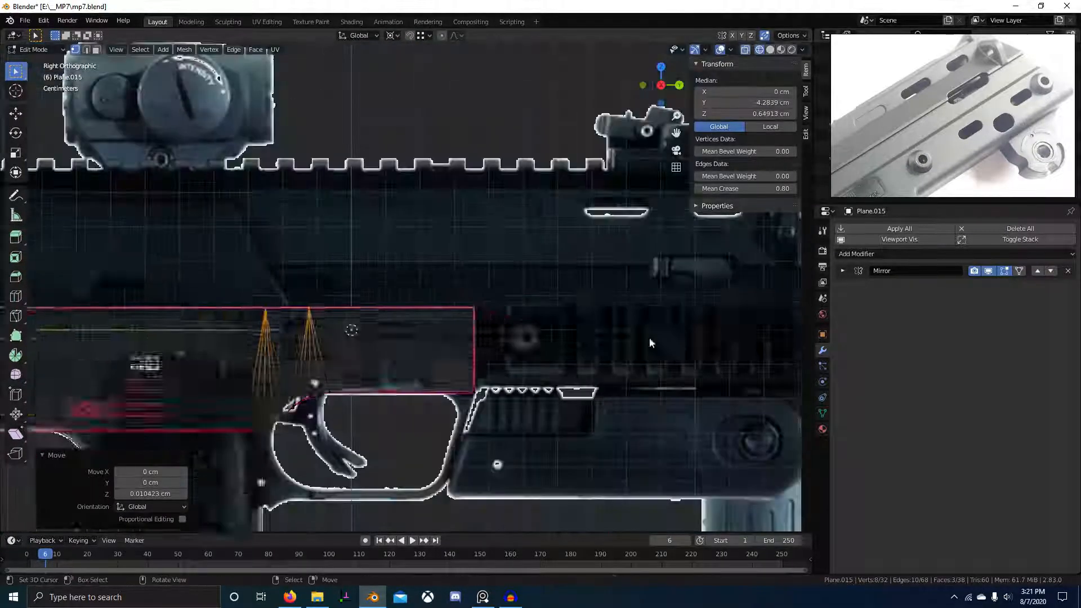
- Check the frame in shaded display, leave mesh editing, and save the file
key("shift+z")
mouse_move(487, 326)
middle_mouse_down()
mouse_move(502, 327)
mouse_move(454, 336)
mouse_move(467, 249)
mouse_move(559, 301)
middle_mouse_up()
key("alt+a")
scroll(454, 336, "up", 4)
key("Tab")
scroll(453, 335, "down", 4)
key("alt+a")
key("ctrl+s")
- Examine the rear and front of the weapon in wireframe against the right side reference
scroll(405, 319, "up", 3)
mouse_move(404, 319)
middle_mouse_down()
mouse_move(395, 328)
mouse_move(471, 334)
mouse_move(461, 332)
middle_mouse_up()
key("KP_3")
scroll(388, 296, "up", 2)
key("z")
left_click(228, 333)
scroll(409, 330, "up", 1)
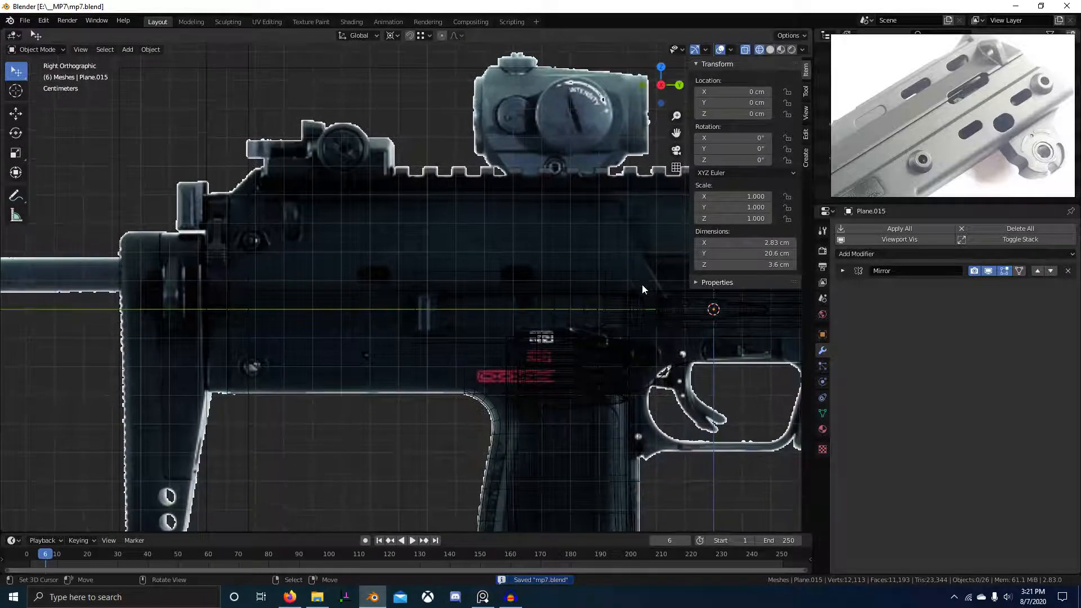
middle_click_drag(642, 289, 369, 309, "shift")
middle_click_drag(461, 337, 343, 346, "shift")
scroll(343, 347, "down", 1)
middle_click_drag(564, 328, 527, 331, "shift")
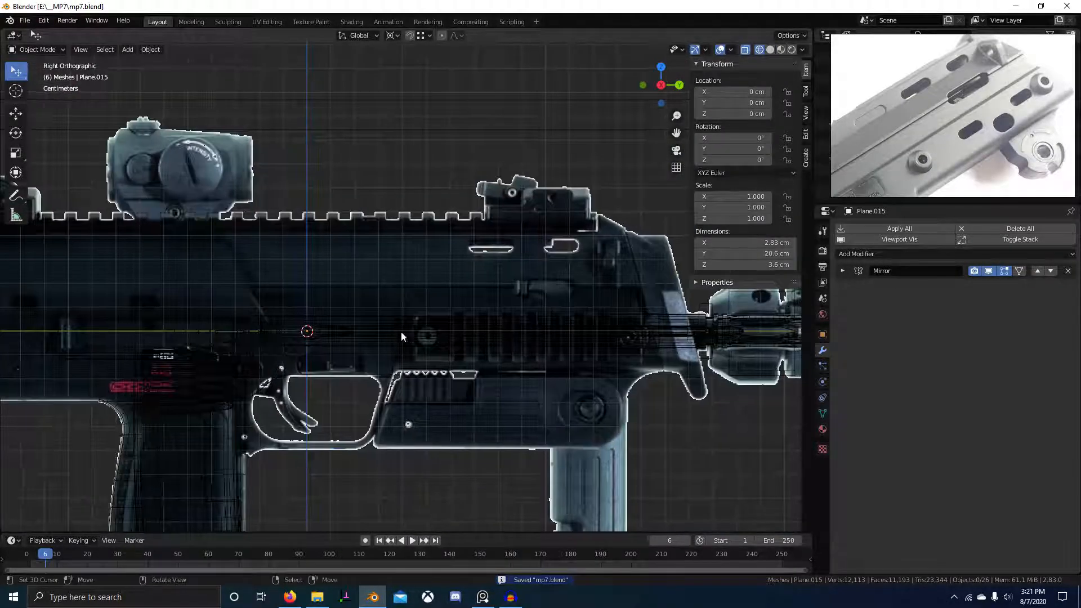
left_click(392, 336)
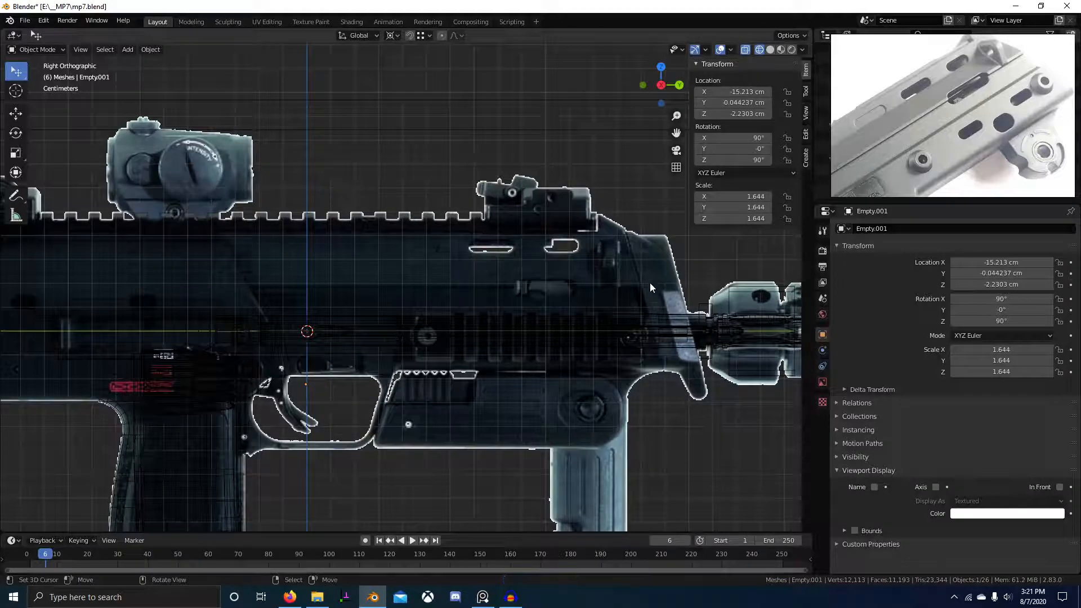
left_click(394, 345)
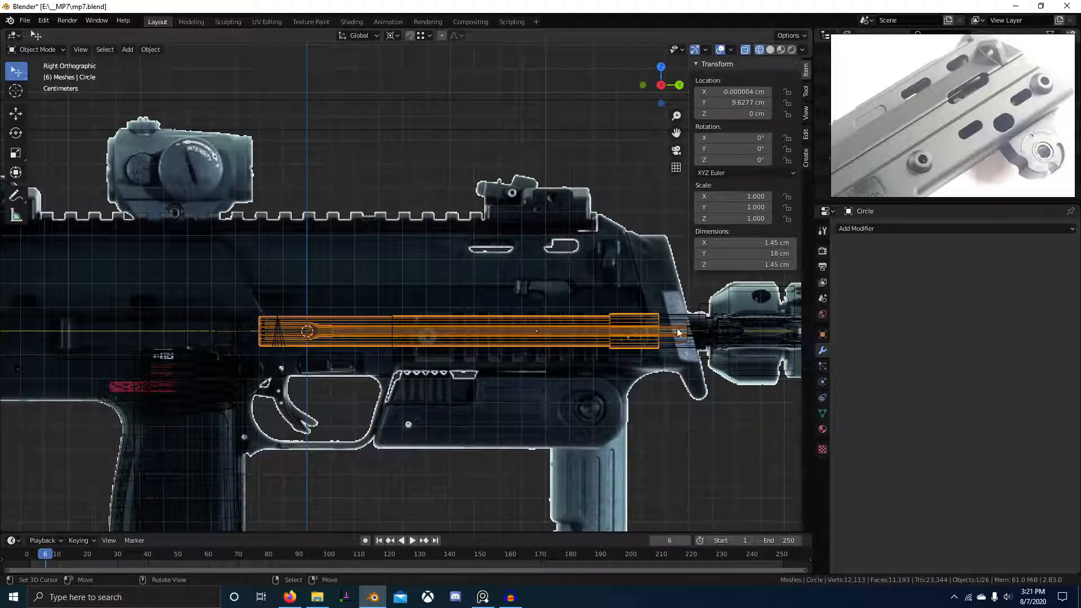
- Switch the viewport to Material Preview shading, inspect the model from several angles, and save the file
key("alt+a")
key("ctrl+s")
middle_click_drag(491, 341, 568, 318, "shift")
key("z")
left_click(570, 421)
mouse_move(541, 422)
middle_mouse_down()
mouse_move(494, 428)
mouse_move(434, 381)
mouse_move(530, 453)
mouse_move(554, 442)
middle_mouse_up()
right_click(364, 394)
right_click(362, 394)
right_click(362, 394)
right_click(363, 394)
middle_click_drag(487, 432, 539, 377, "shift")
key("alt+a")
scroll(506, 354, "up", 1, "alt")
scroll(496, 346, "up", 2)
middle_click_drag(445, 337, 446, 426)
scroll(470, 315, "up", 3)
scroll(447, 426, "down", 6)
scroll(519, 394, "down", 2)
key("ctrl+s")
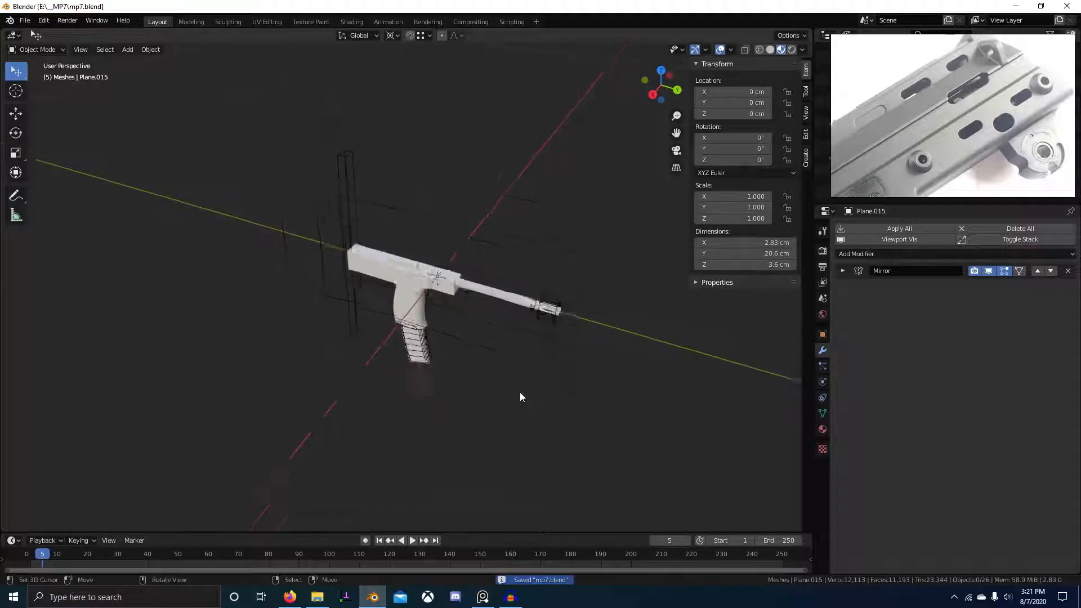
- Add a new plane with a size of 10 cm
key("KP_3")
scroll(494, 343, "up", 5)
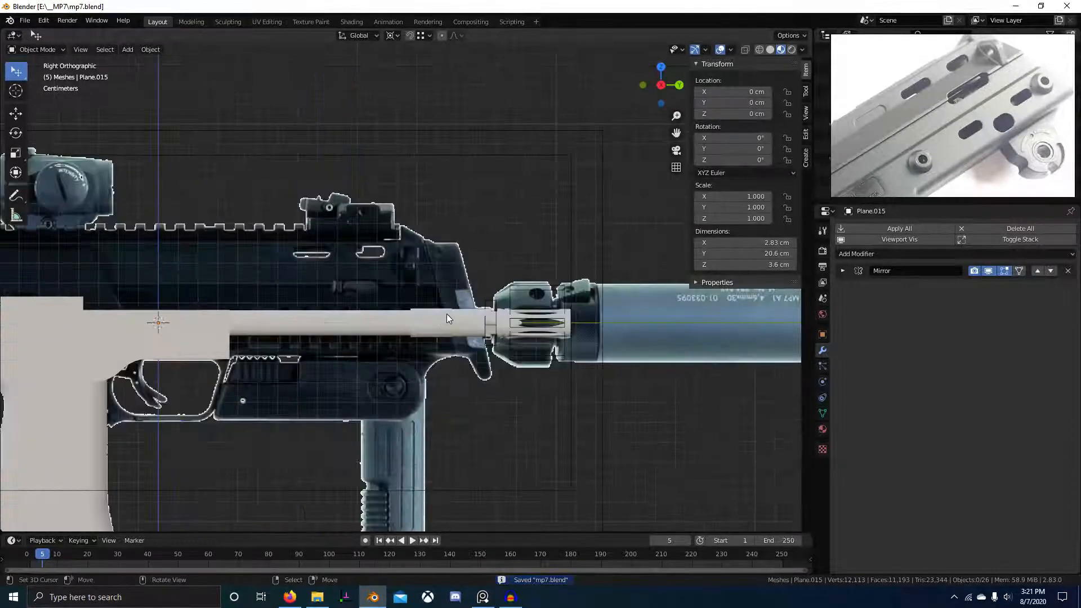
key("shift+a")
mouse_move(457, 310)
left_click(513, 53)
scroll(438, 367, "down", 6)
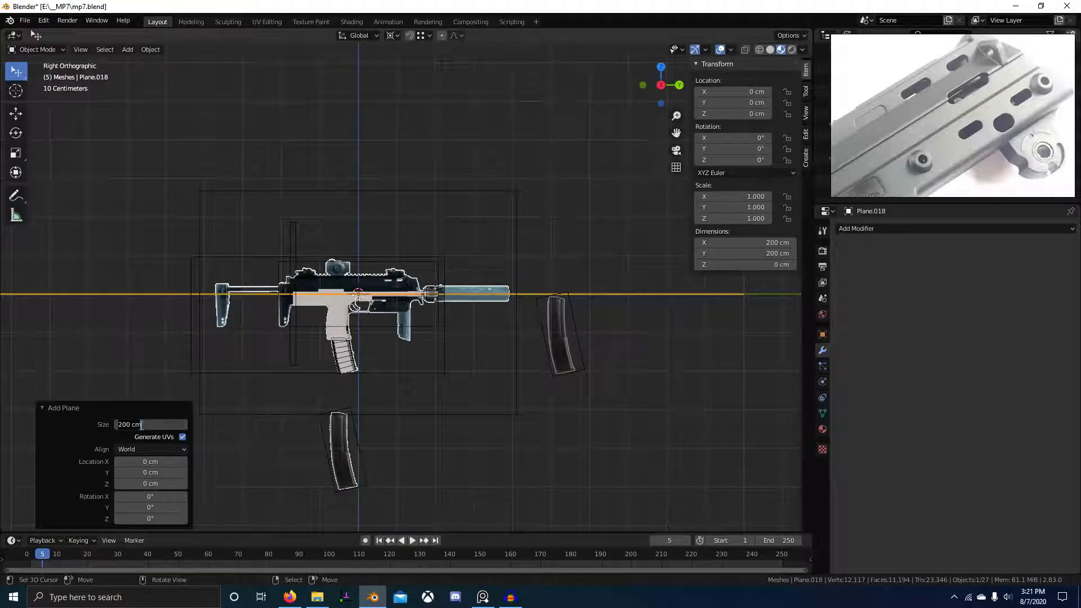
key("Return")
- Edit the plane's mesh, rotate it upright to face the side view, and scale it by about 0.277
key("Tab")
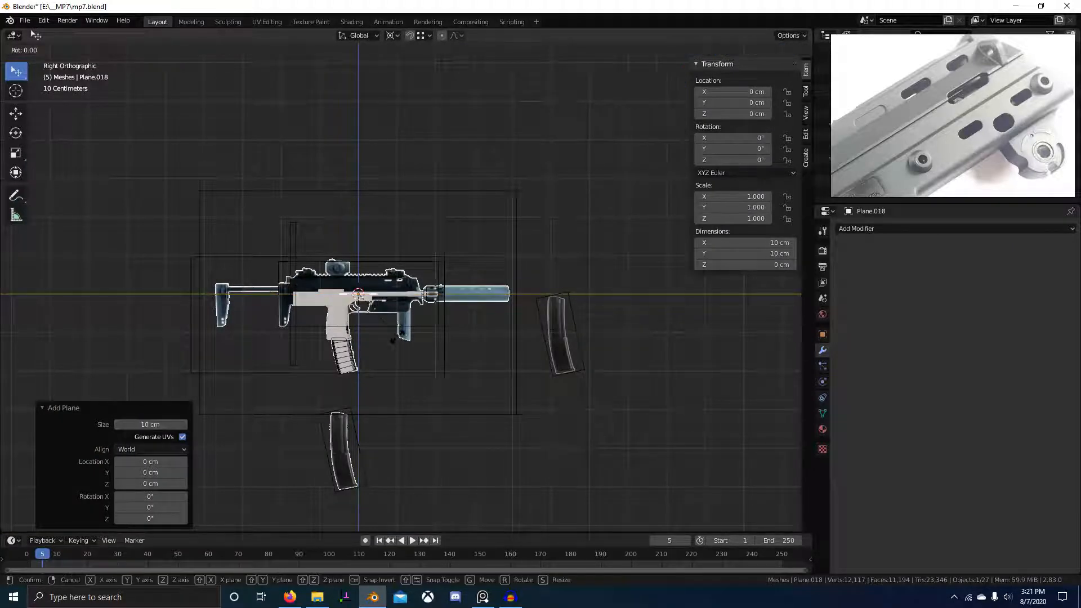
key("t")
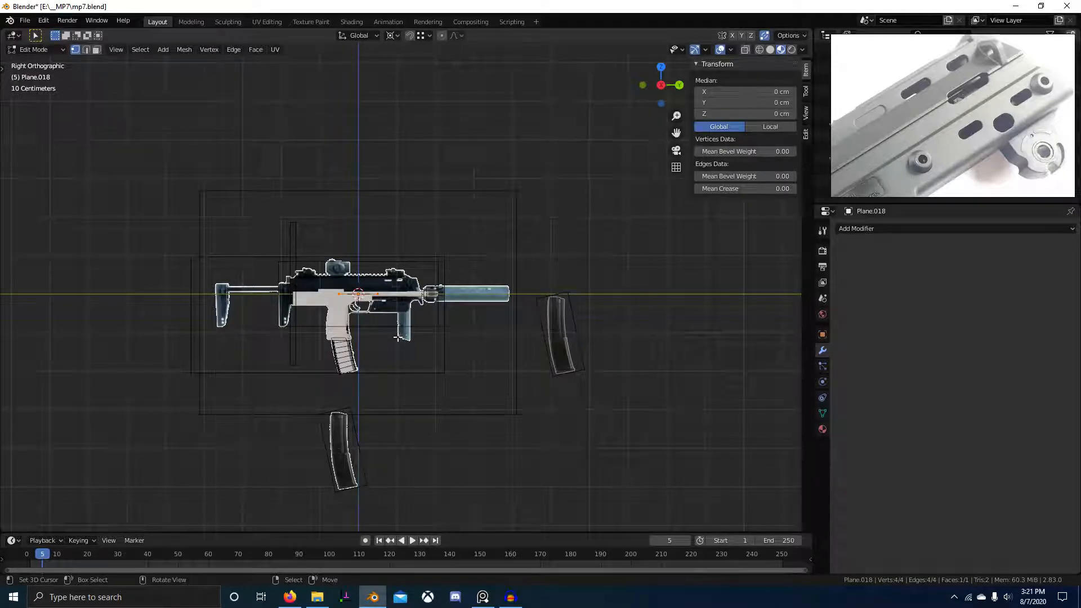
key("alt+a")
key("a")
key("r")
key("Return")
key("s")
left_click(375, 304)
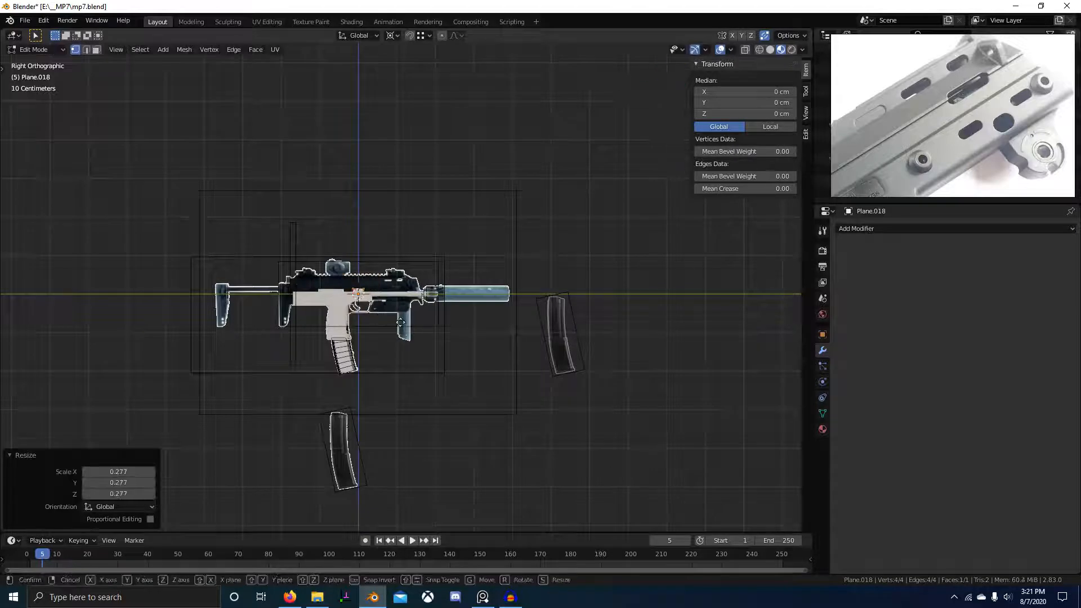
- Switch to wireframe display and move the plane to the weapon's muzzle area
key("g")
left_click(483, 318)
scroll(482, 326, "up", 6)
middle_click_drag(482, 334, 378, 343, "shift")
key("z")
left_click(230, 335)
scroll(316, 290, "up", 5)
key("g")
left_click(450, 287)
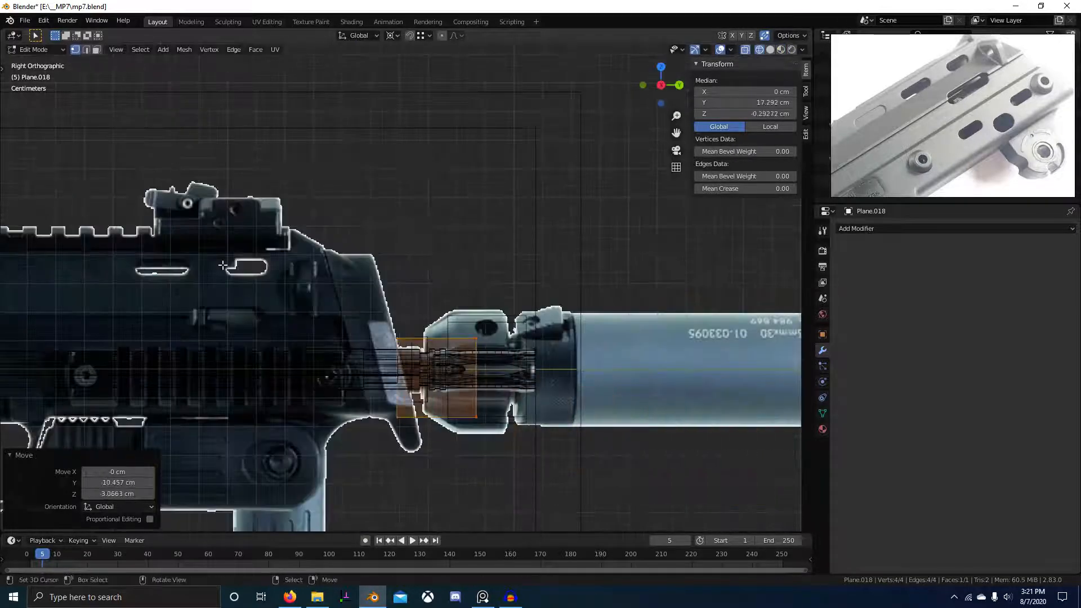
- Shrink the plane by about 0.946 and 0.765, moving it back onto the receiver's front cap
scroll(451, 287, "up", 5)
key("s")
left_click(502, 419)
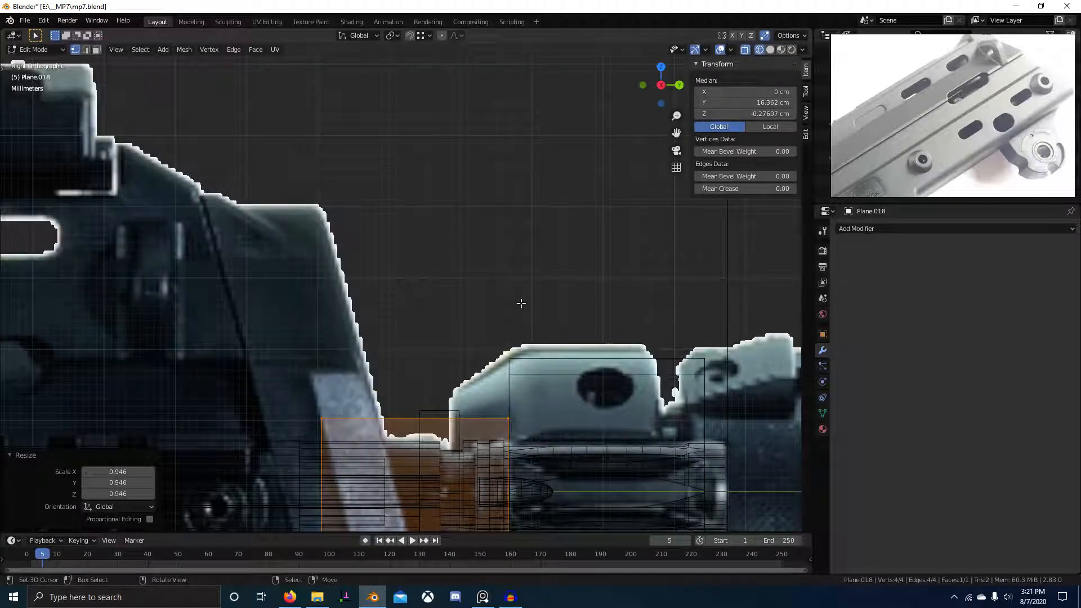
key("g")
left_click(338, 333)
middle_click_drag(338, 333, 436, 259, "shift")
key("s")
left_click(411, 285)
- Refine the plane's size and fit it beside the cap's pale strip, centred at about Y 14.50 cm and Z 1.25 cm
key("g")
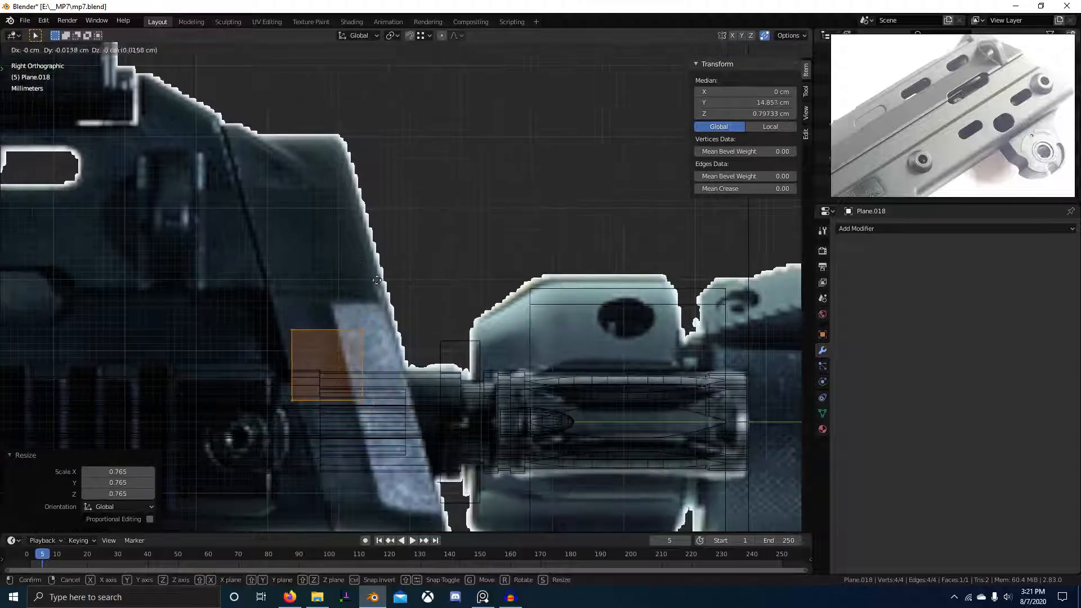
left_click(391, 257)
key("s")
left_click(422, 207)
key("g")
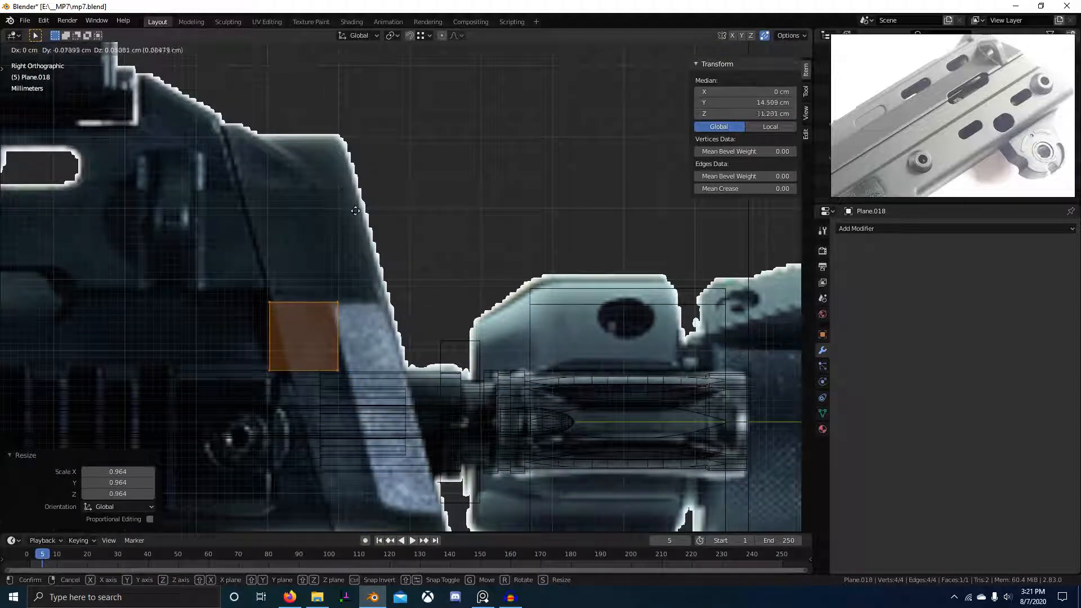
left_click(356, 210)
key("s")
left_click(425, 222)
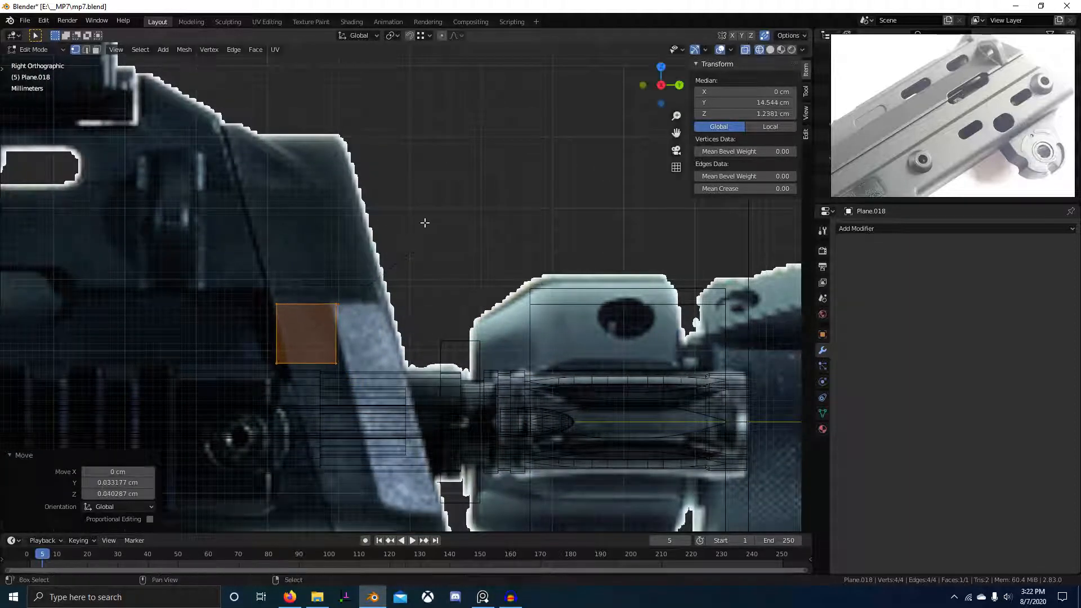
key("g")
left_click(344, 227)
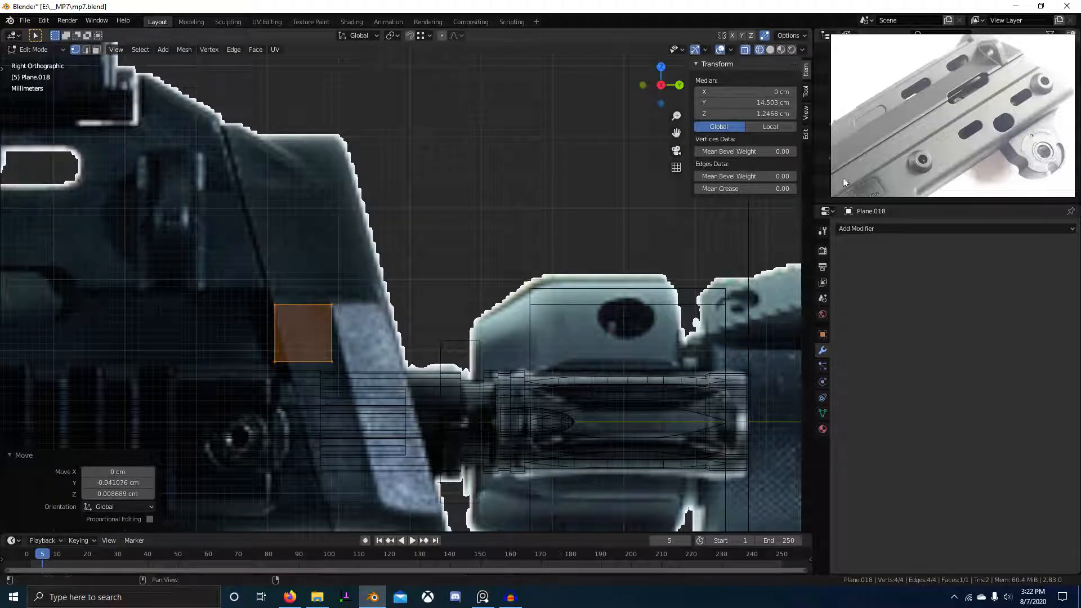
- Examine the shape of the front cap in the reference photo of the handheld weapon
scroll(977, 155, "down", 7)
middle_click_drag(977, 154, 951, 110)
scroll(1017, 141, "up", 8)
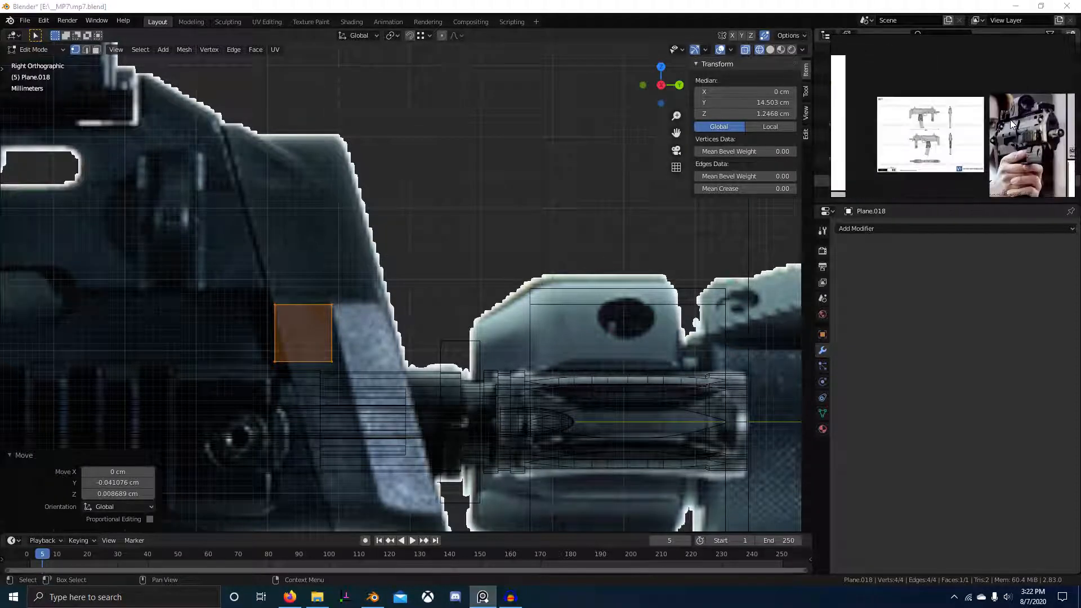
scroll(1008, 136, "down", 5)
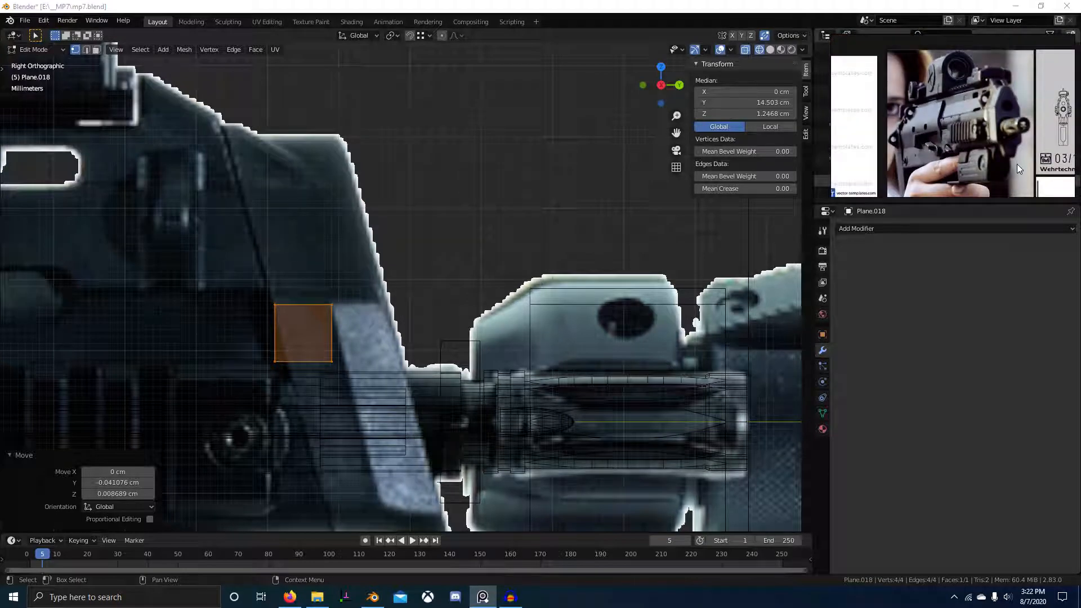
scroll(910, 137, "up", 2)
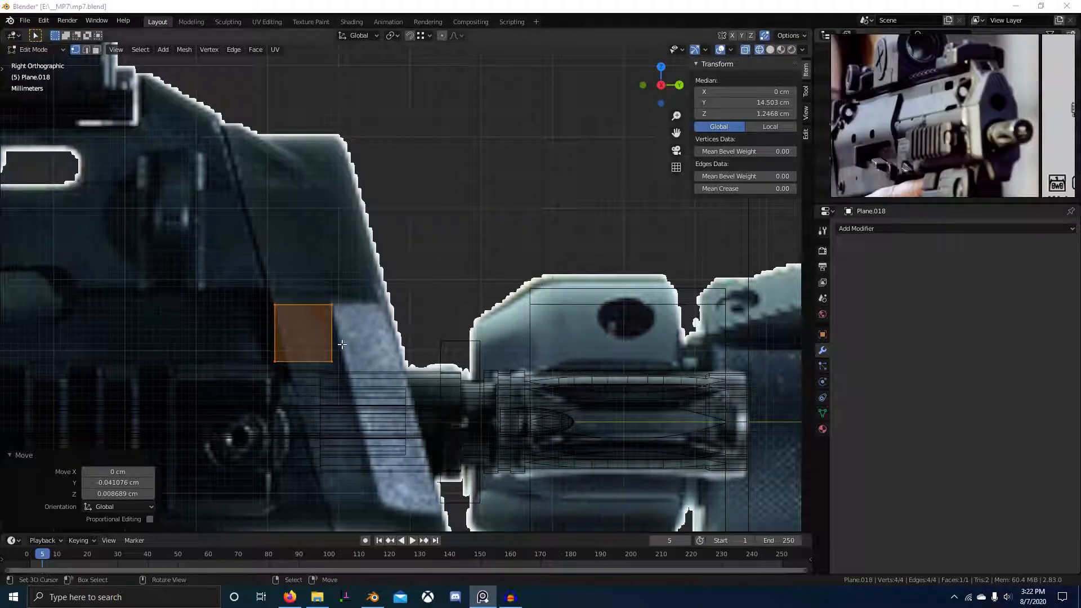
scroll(359, 388, "down", 2)
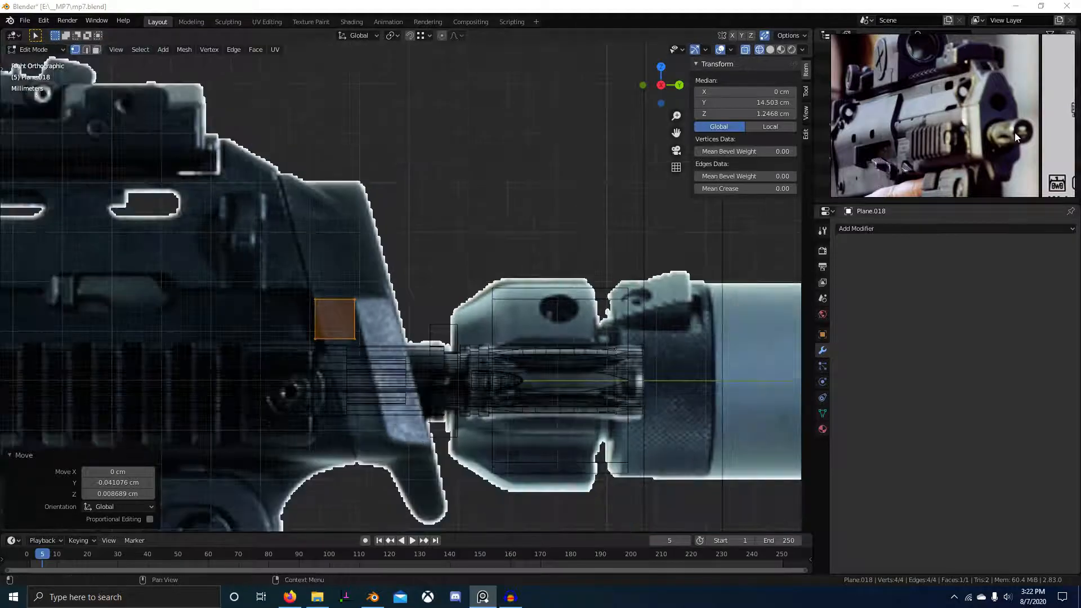
scroll(957, 135, "down", 4)
- Shift the left side reference image about -0.364 cm along Y to align its front cap with the plane
middle_click_drag(537, 211, 405, 229)
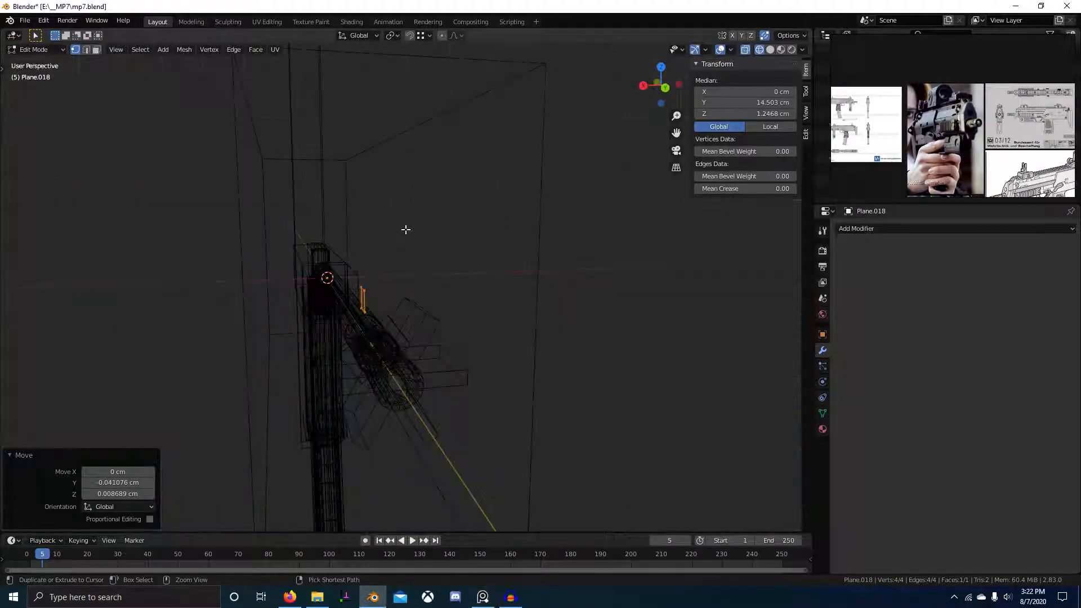
key("KP_3")
scroll(405, 230, "down", 3)
key("ctrl+KP_3")
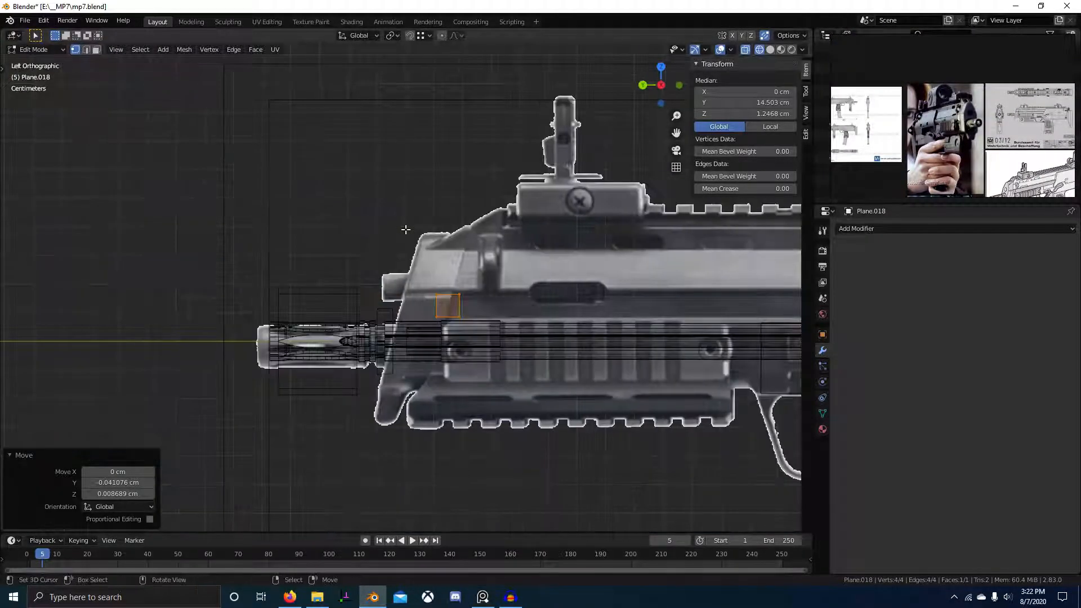
scroll(504, 297, "up", 4)
scroll(503, 297, "up", 1)
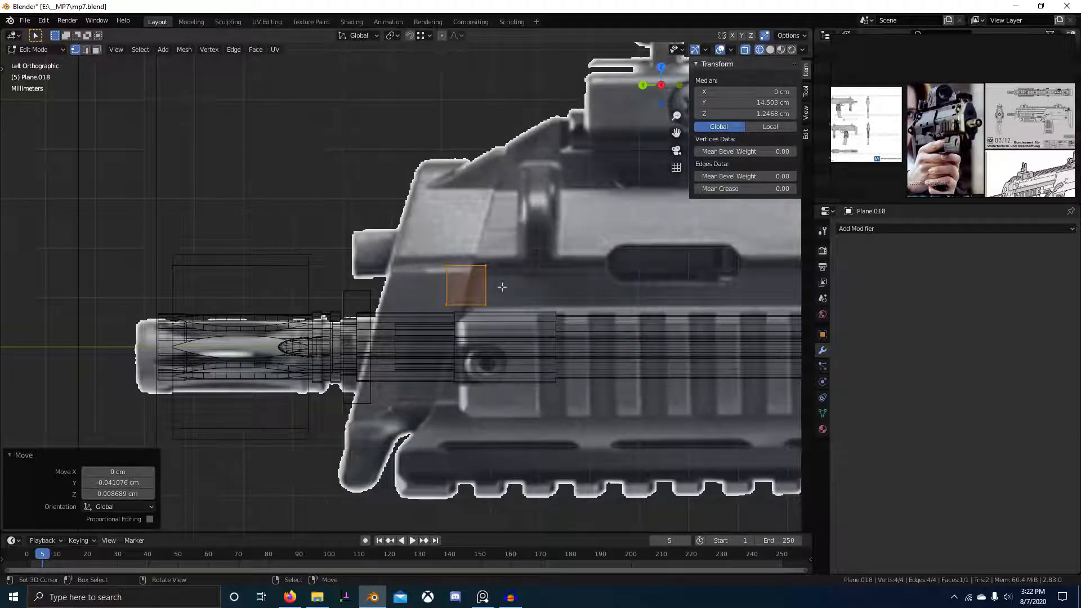
key("Tab")
left_click(505, 261)
key("g")
key("y")
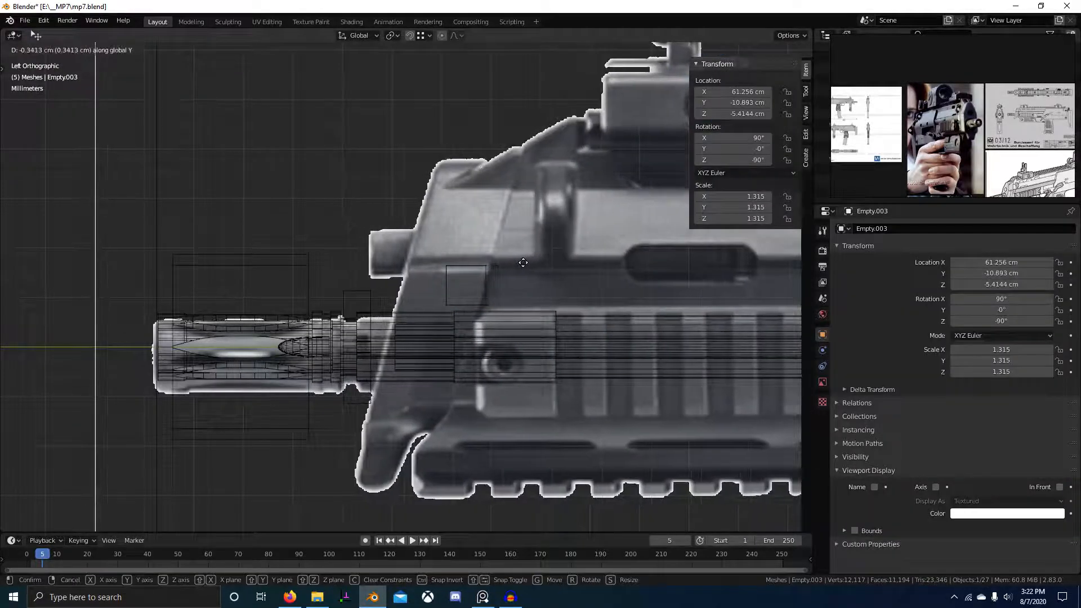
left_click(524, 263)
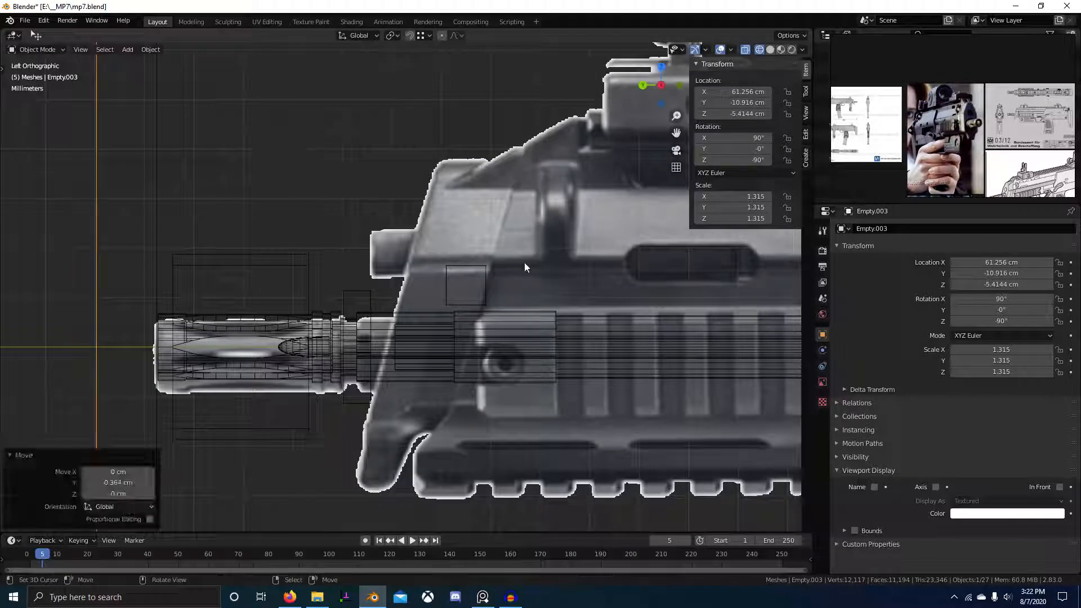
- Move the cap plane's lower edge about 0.731 cm along Y and -2.069 cm along Z to follow the pale strip's slant
left_click(484, 281)
key("Tab")
key("KP_3")
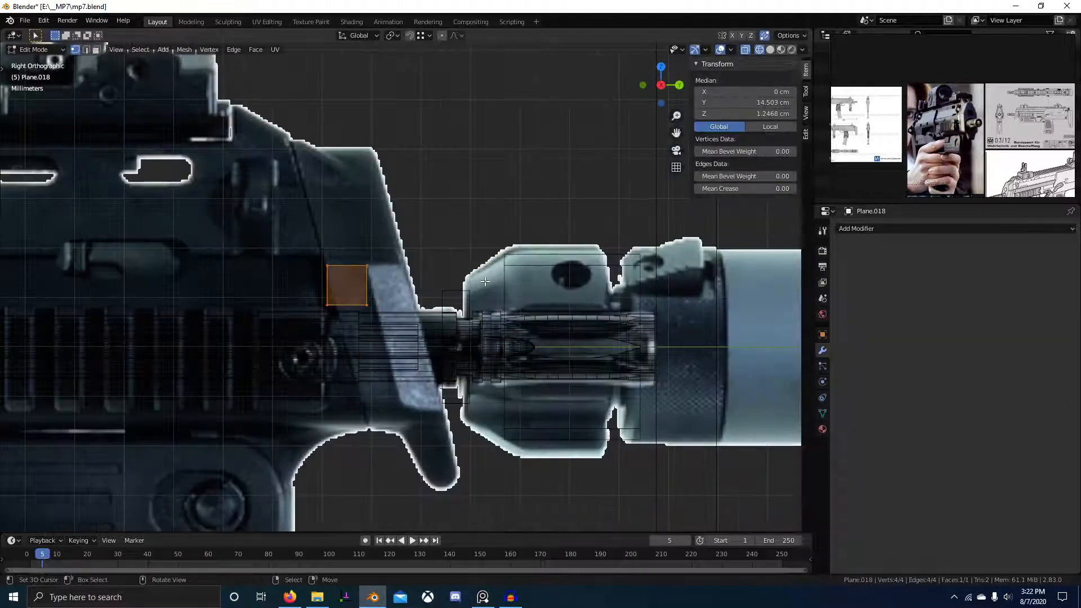
left_click(367, 306)
left_click(327, 305, "shift")
key("g")
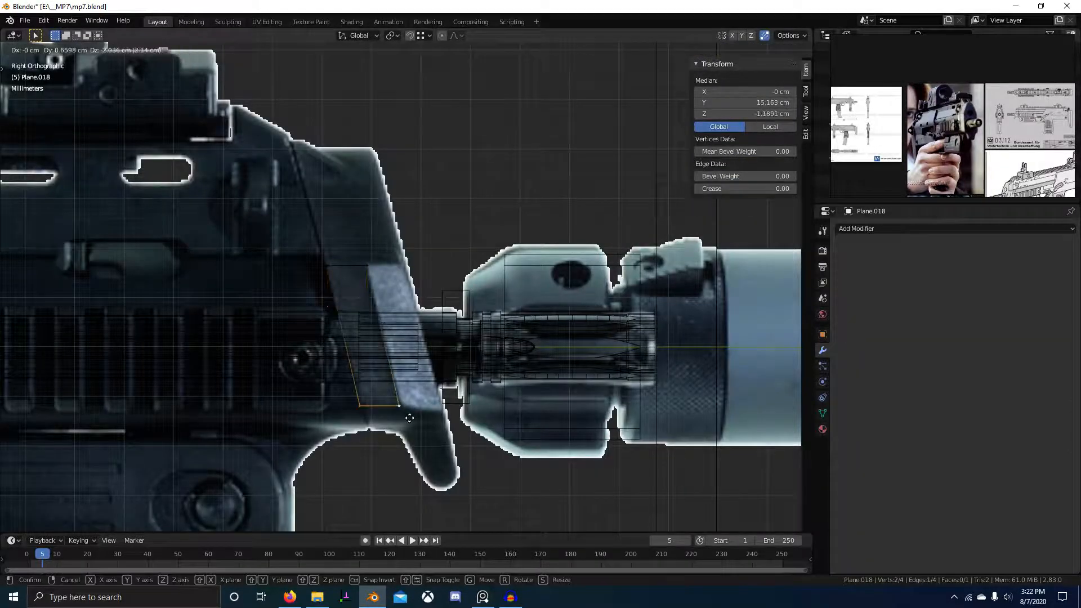
left_click(422, 424)
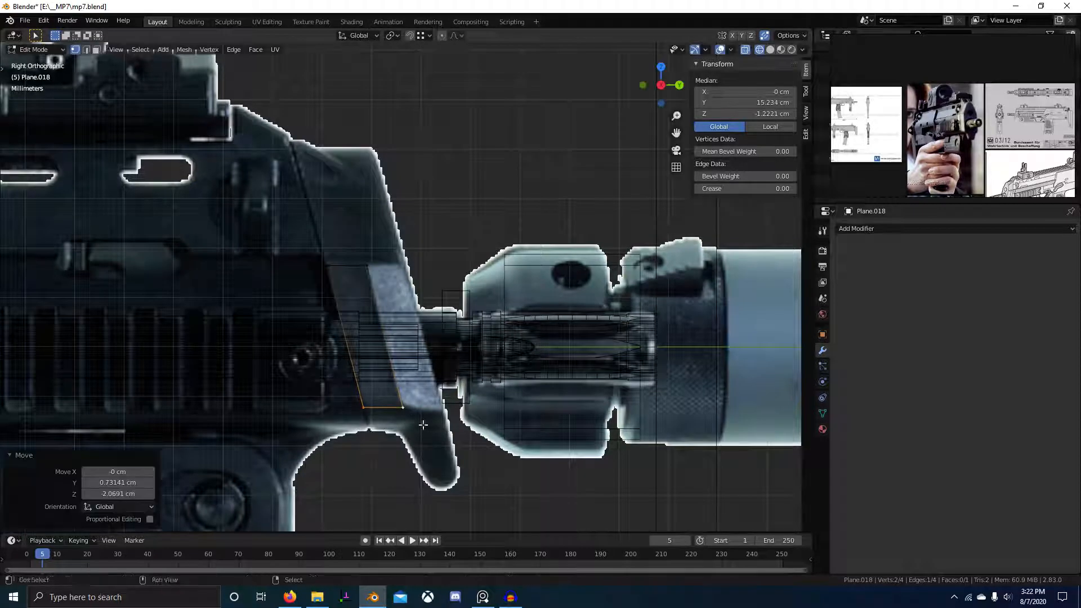
right_click(327, 258)
right_click(371, 259, "shift")
middle_click_drag(400, 263, 459, 336, "shift")
scroll(463, 336, "down", 1)
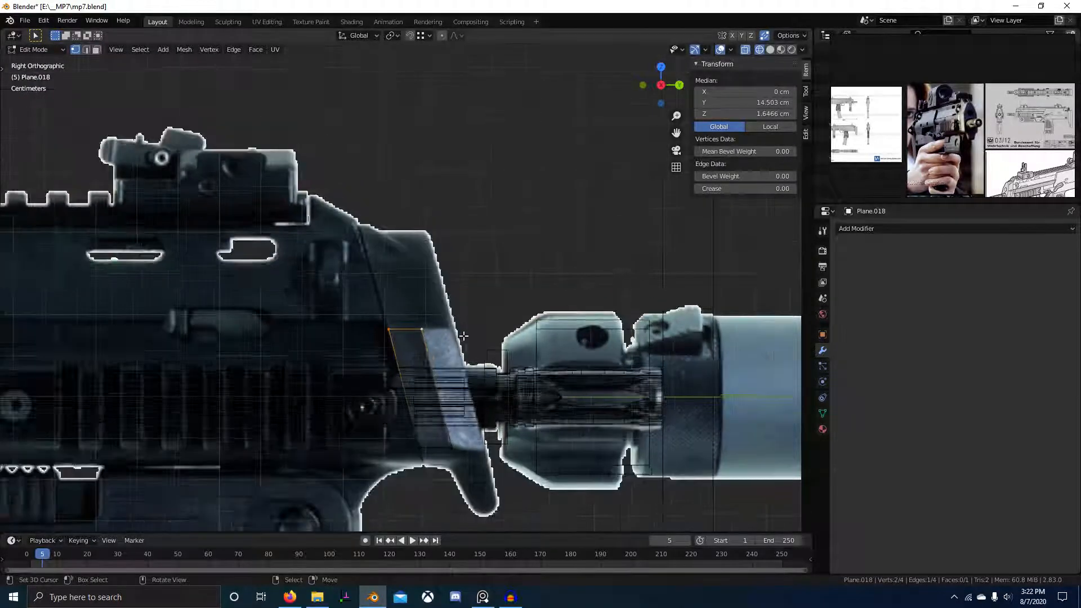
scroll(464, 336, "down", 1)
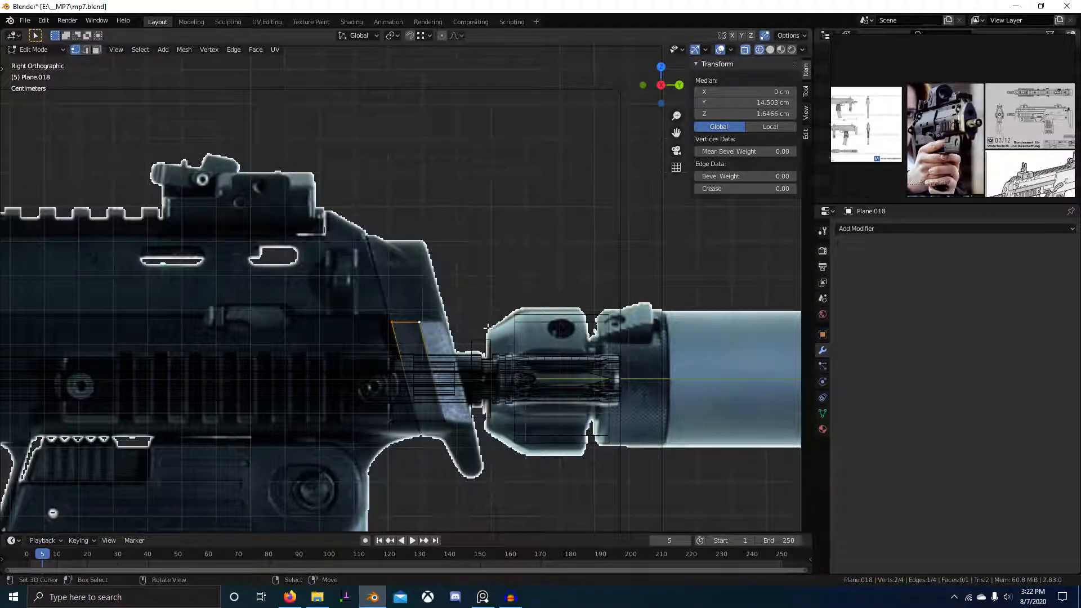
key("a")
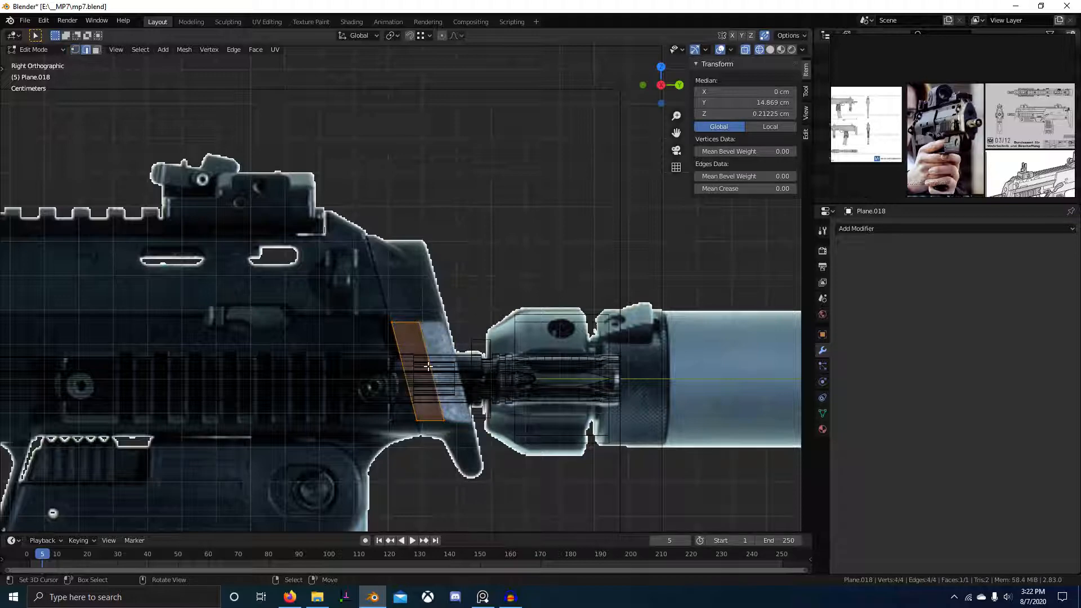
right_click(428, 367)
key("s")
key("y")
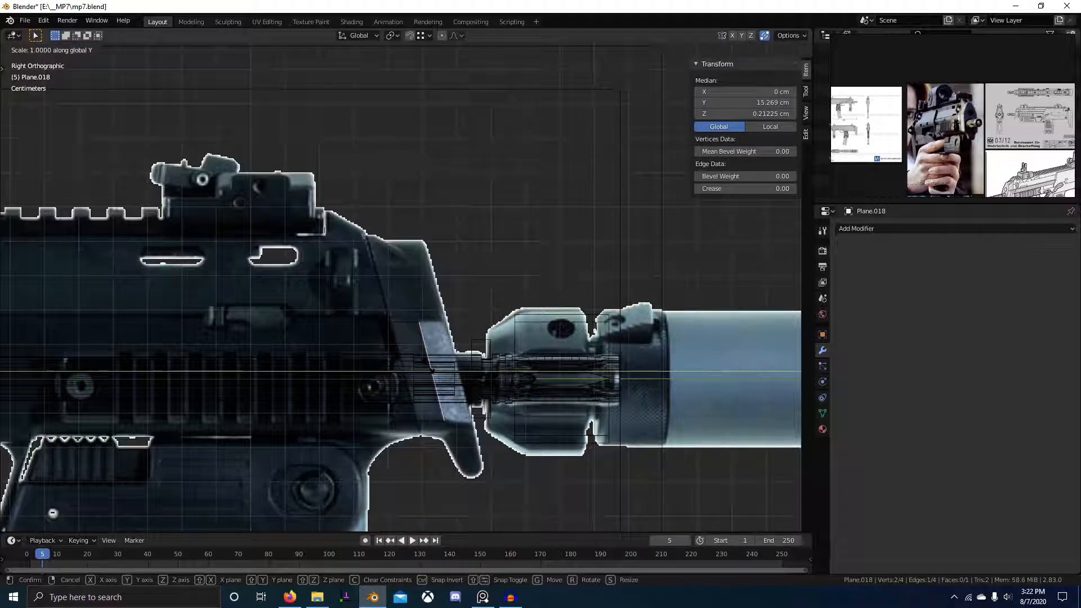
right_click(429, 367)
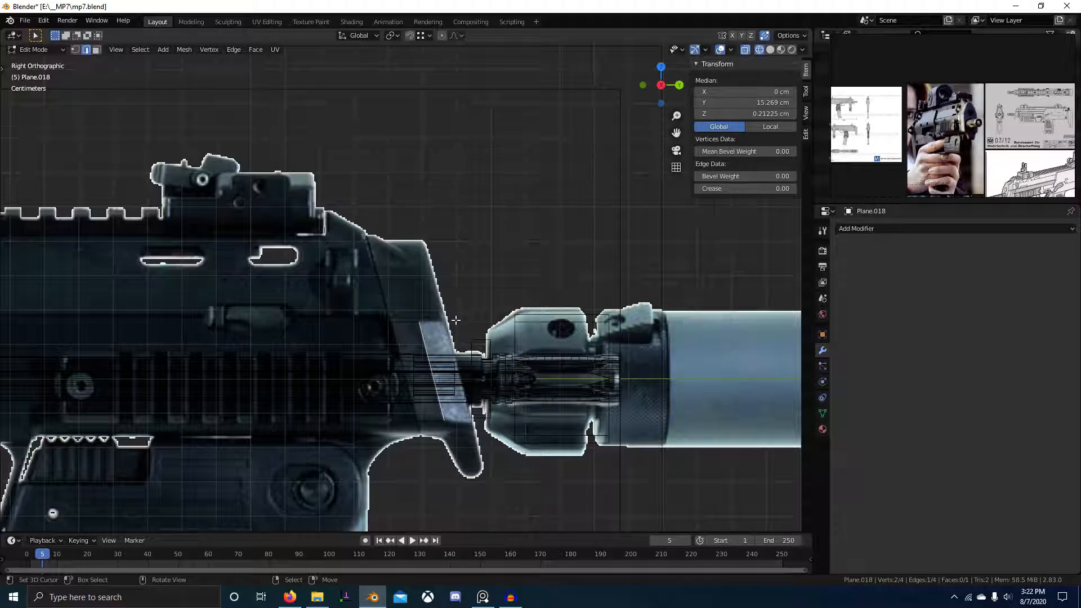
- Add a 24-vertex circle to the plane's mesh and check the front cap in the handheld weapon photo
scroll(455, 319, "up", 2)
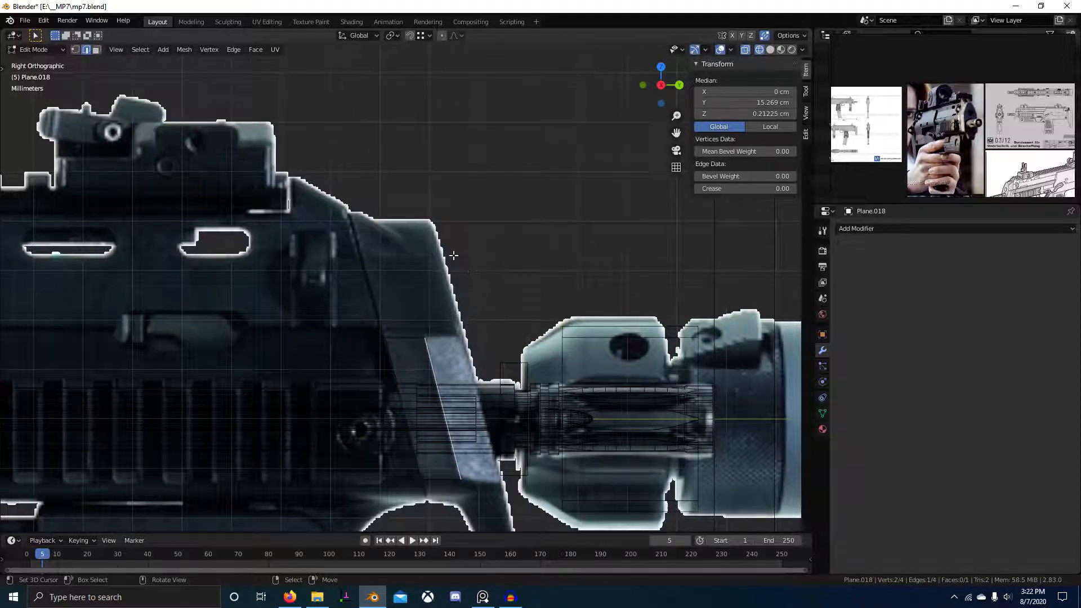
key("shift+a")
left_click(453, 265)
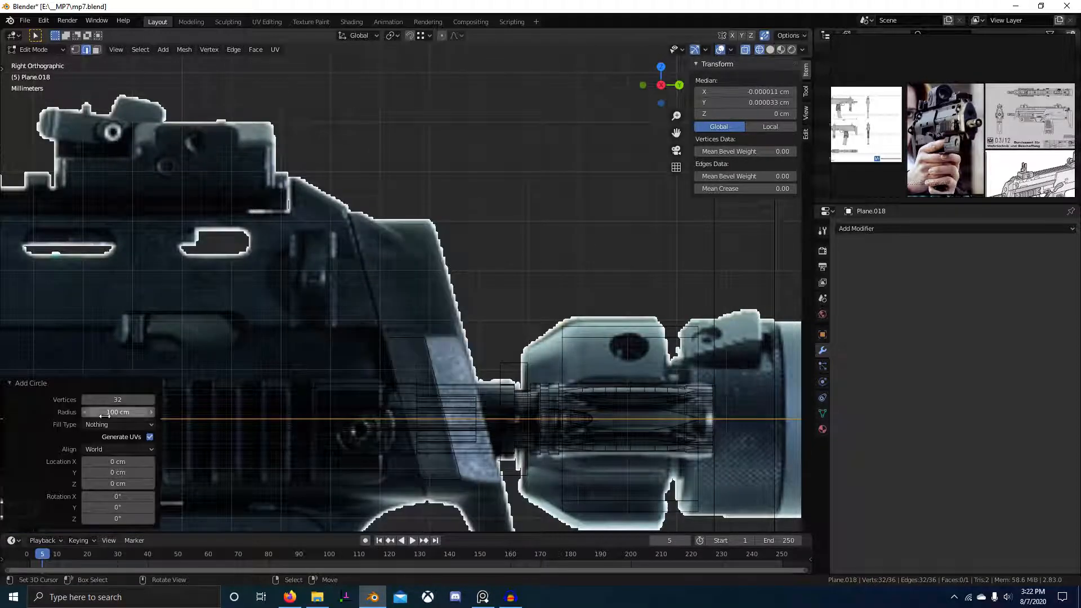
scroll(230, 358, "down", 8)
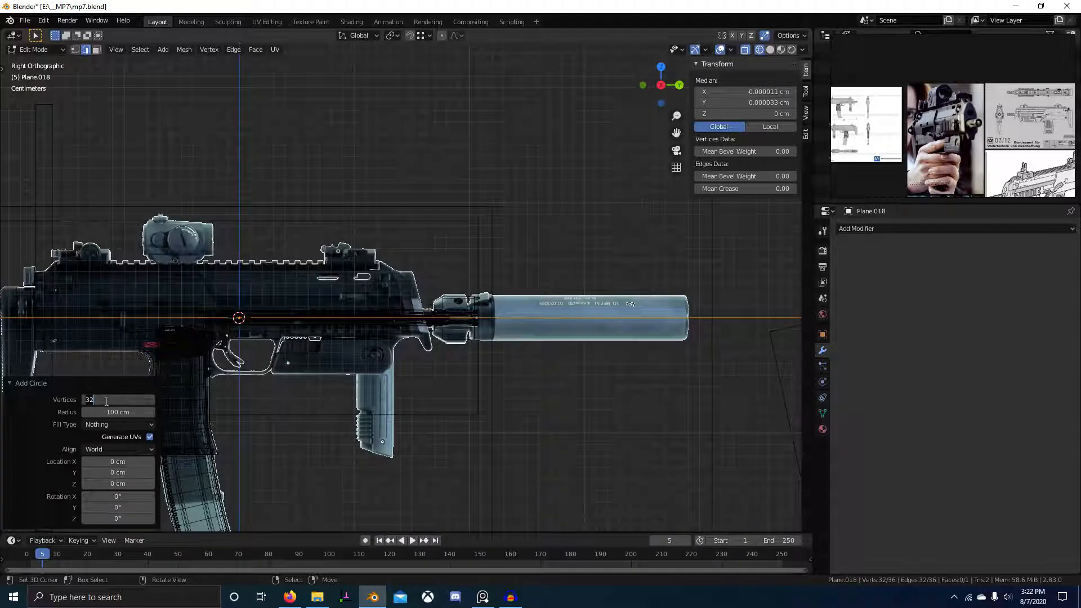
left_click(963, 140)
scroll(964, 140, "up", 6)
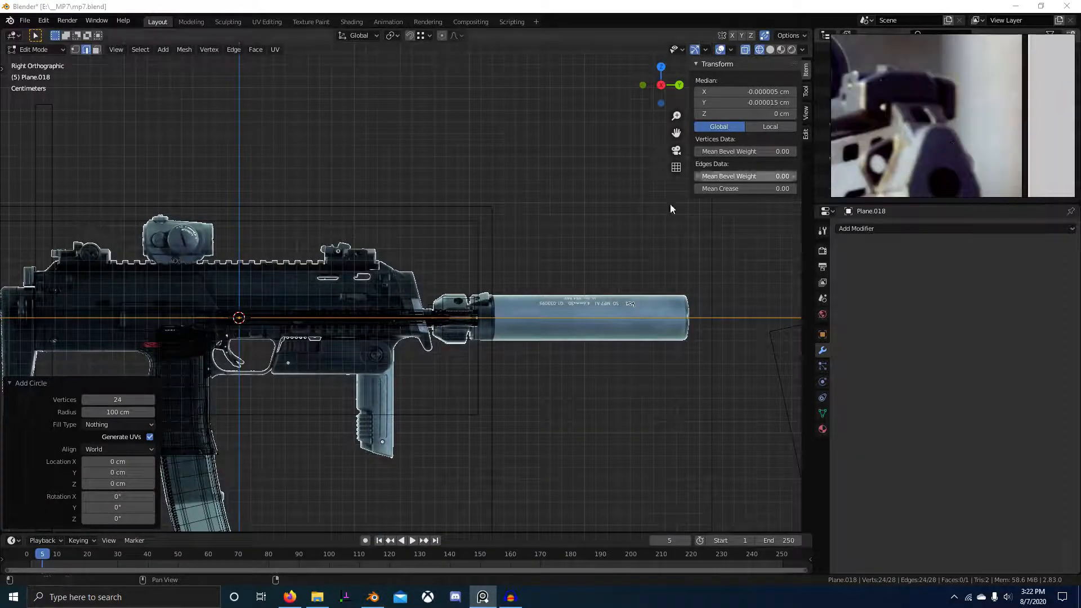
scroll(495, 280, "down", 4)
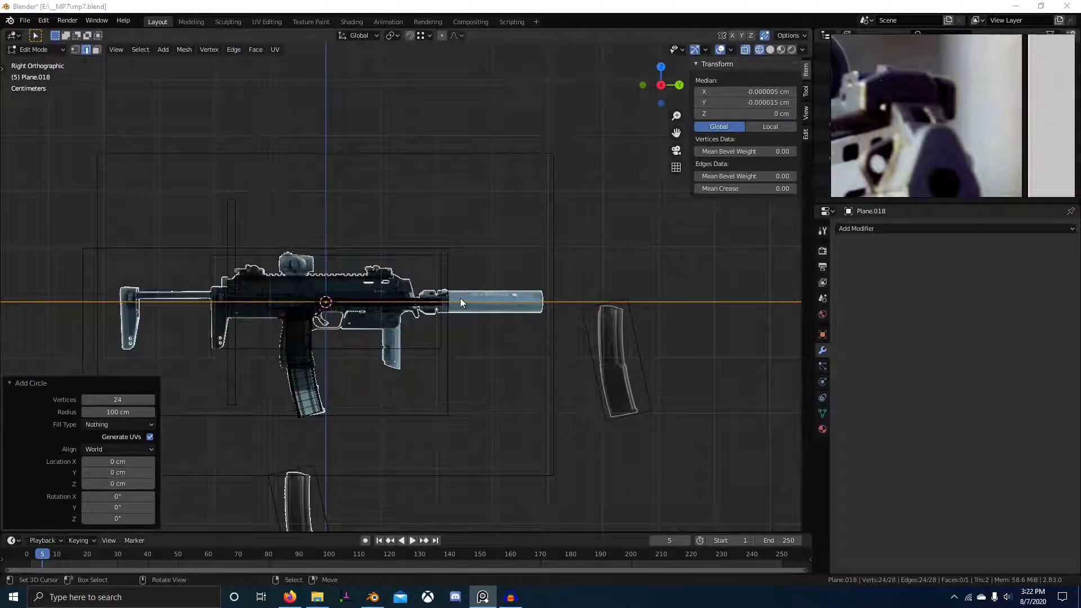
left_click(654, 555)
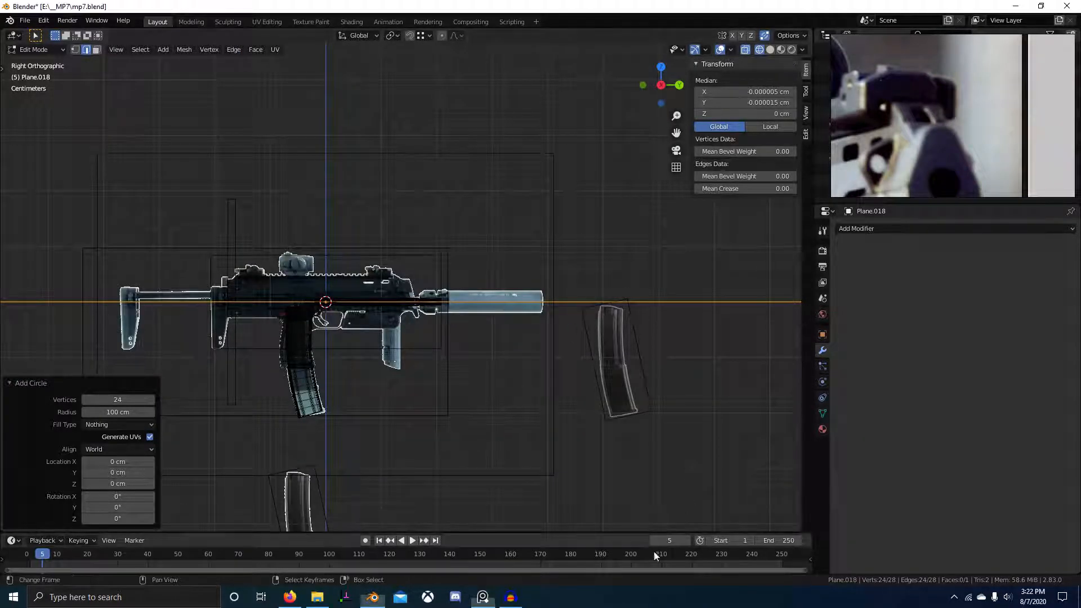
- Rotate the new circle 90° in the right side view so it stands upright
key("Tab")
key("r")
right_click(493, 428)
key("Tab")
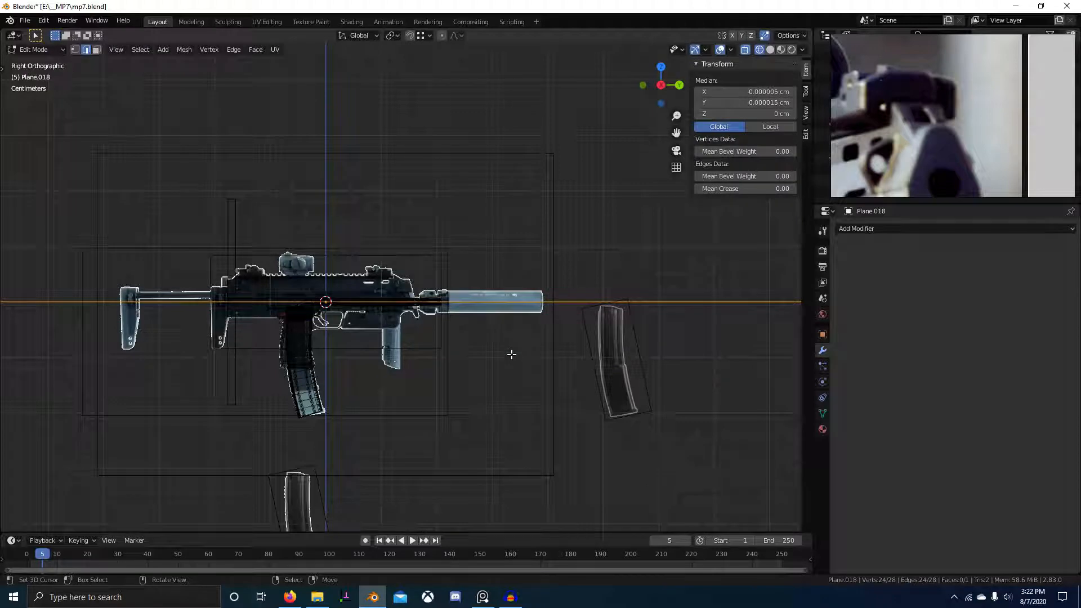
type("r90")
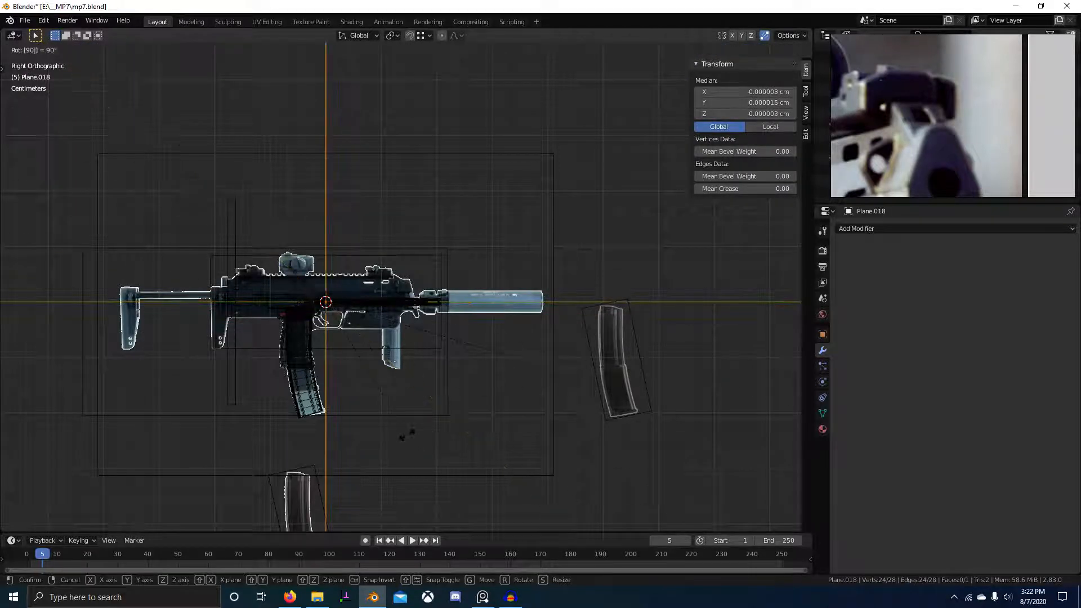
key("Return")
- Shrink the circle in several passes, finishing with a scale of about 0.235
key("s")
left_click(399, 312)
key("s")
left_click(514, 391)
key("s")
left_click(494, 387)
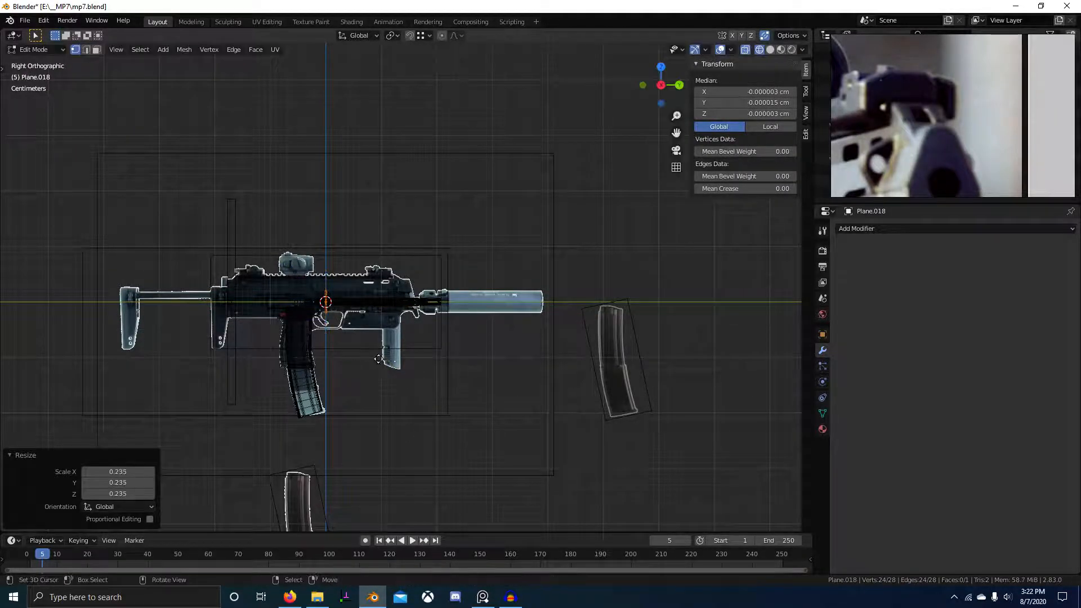
- Move the circle to the upper front corner of the receiver's front cap, near Y 14.93 cm and Z 3.77 cm
key("g")
left_click(573, 361)
scroll(573, 360, "up", 6)
key("g")
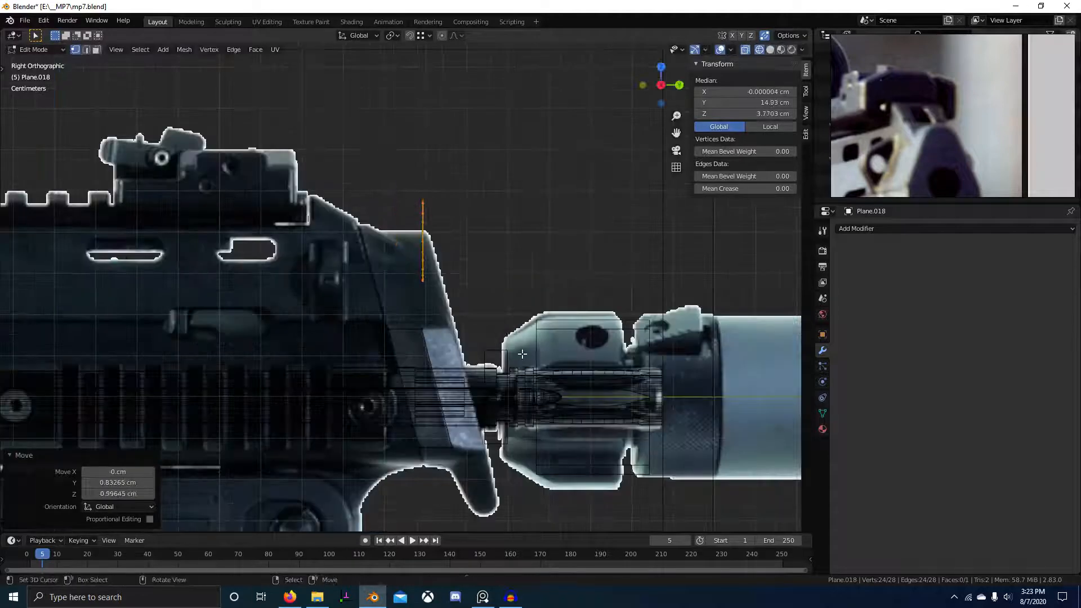
left_click(466, 383)
- Scale the circle by about 0.729 and align its top with the cap's upper corner, centred near Y 15.00 cm and Z 3.33 cm
scroll(466, 383, "up", 2)
key("s")
left_click(484, 282)
key("g")
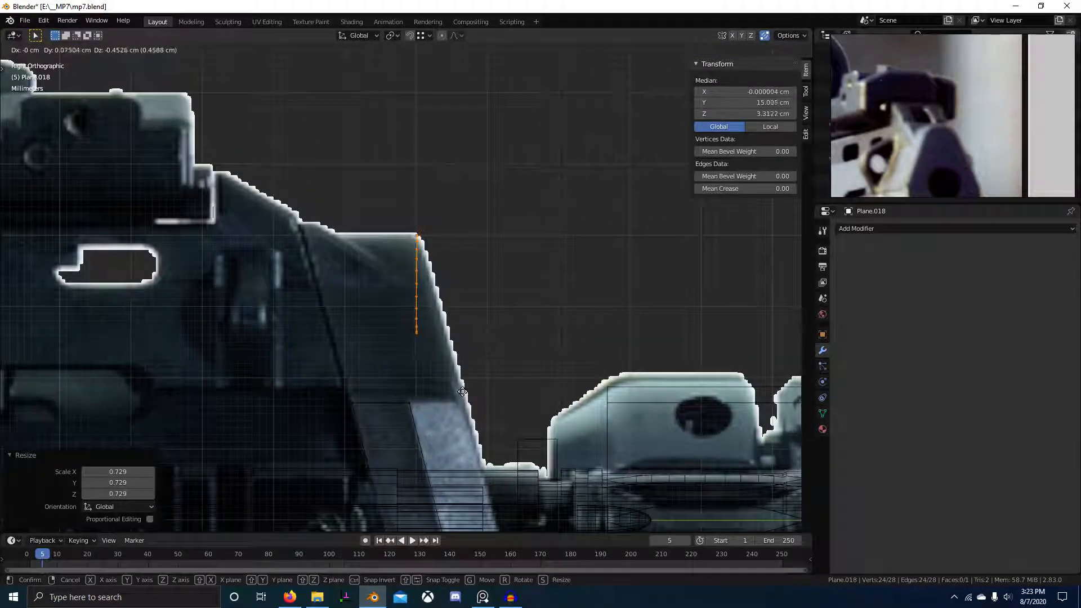
left_click(463, 391)
key("g")
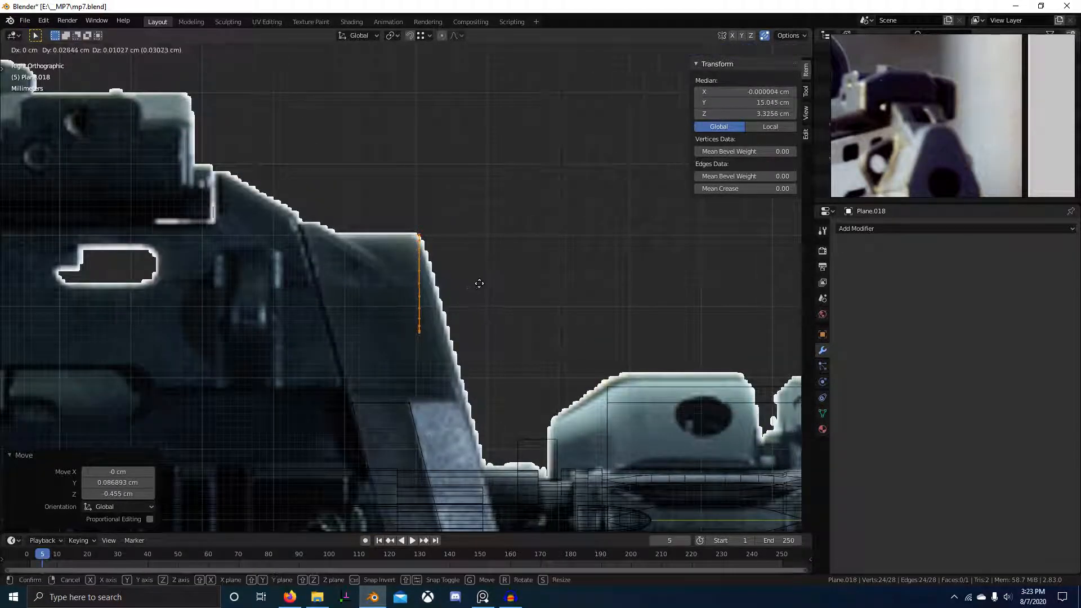
left_click(446, 284)
- Shear the circle by about 0.256 and then 0.004, sliding it to about Y 15.227 cm against the cap's sloped front edge
key("t")
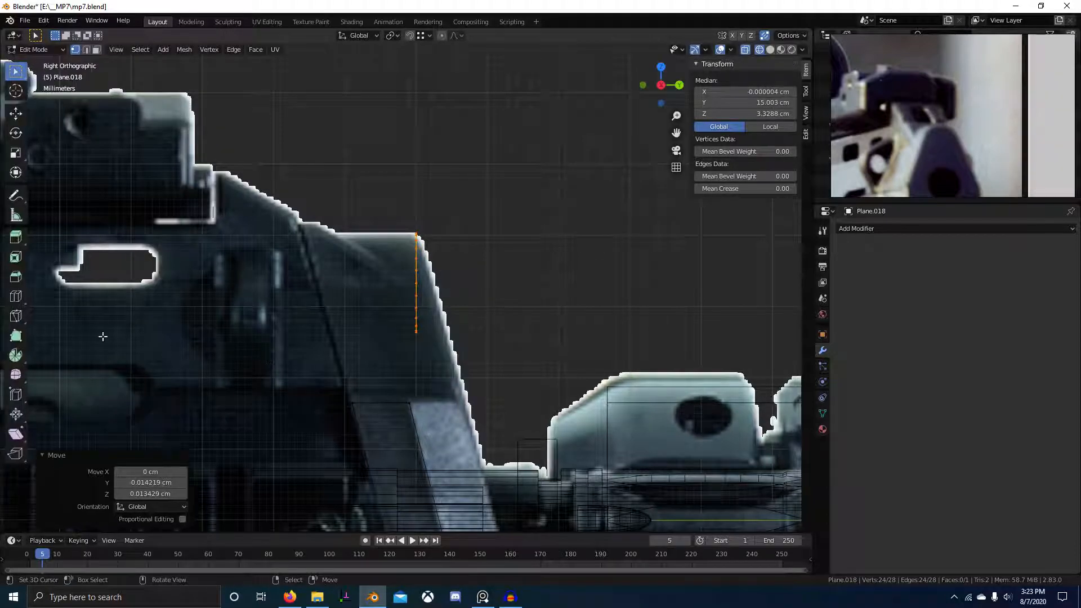
left_click(21, 434)
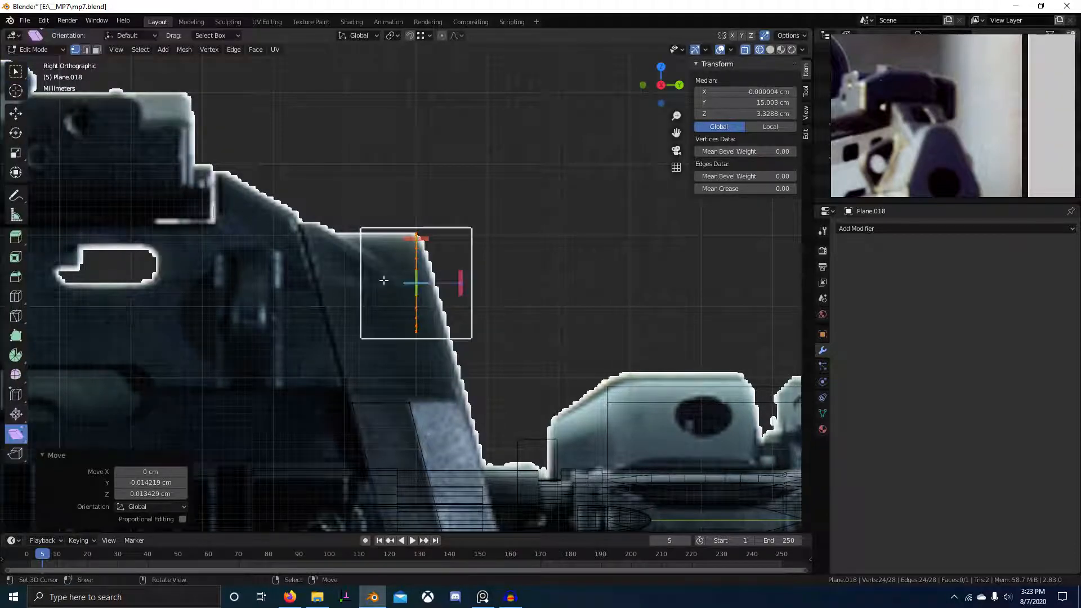
left_click_drag(428, 236, 344, 235)
key("g")
key("y")
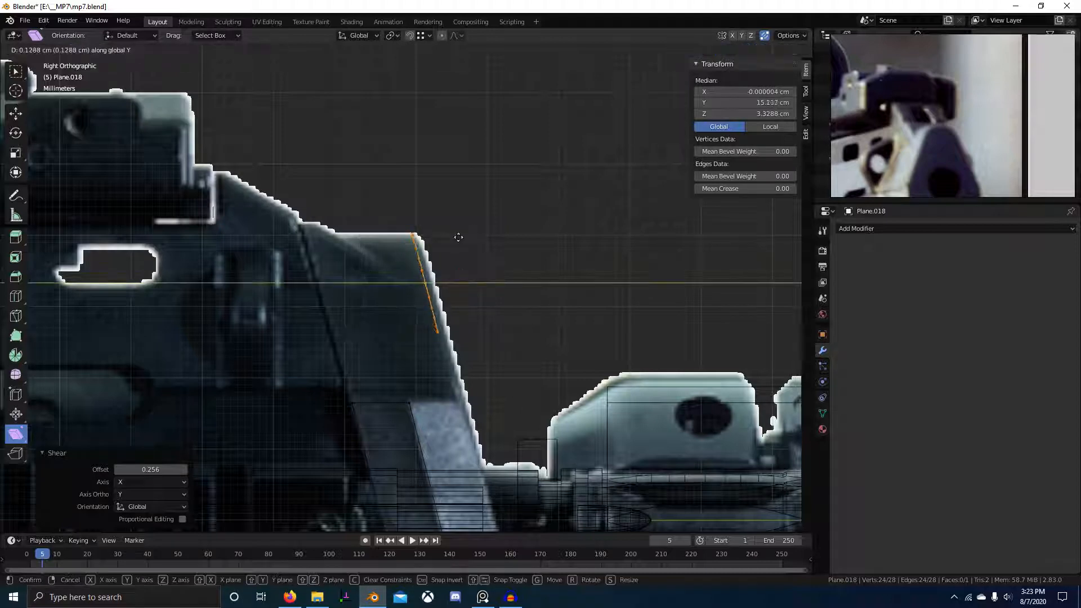
left_click(499, 240, "shift")
mouse_move(442, 239)
left_mouse_down()
mouse_move(432, 237)
mouse_move(445, 239)
left_mouse_up()
key("g")
key("y")
left_click(453, 236)
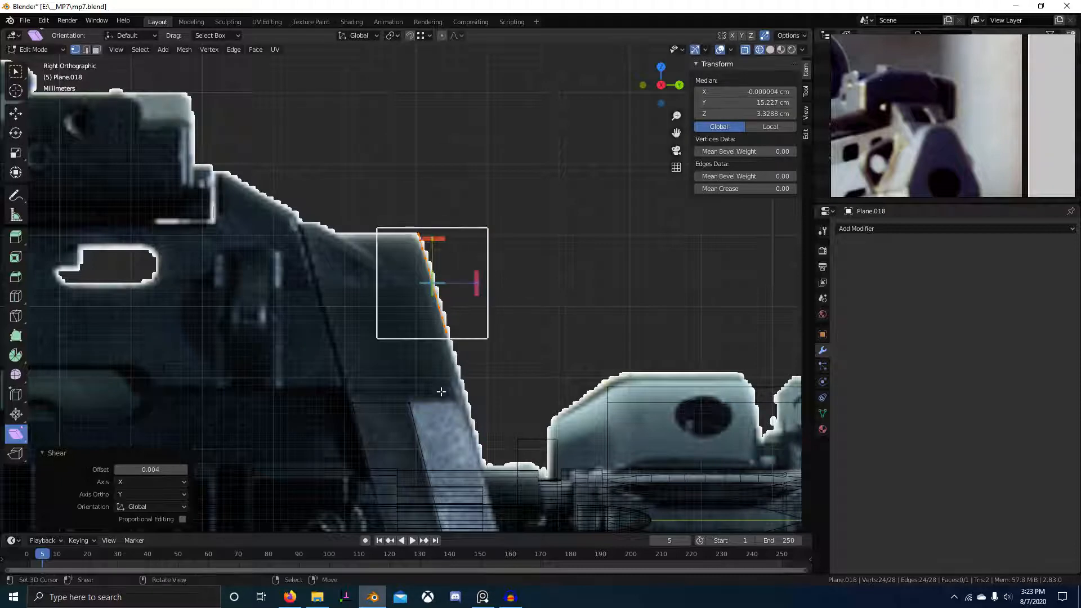
- Examine the front cap's side faces and barrel opening in a close-up reference photo
left_click(414, 416)
scroll(513, 437, "down", 3)
middle_click_drag(957, 174, 903, 70)
scroll(923, 97, "down", 6)
scroll(947, 98, "up", 10)
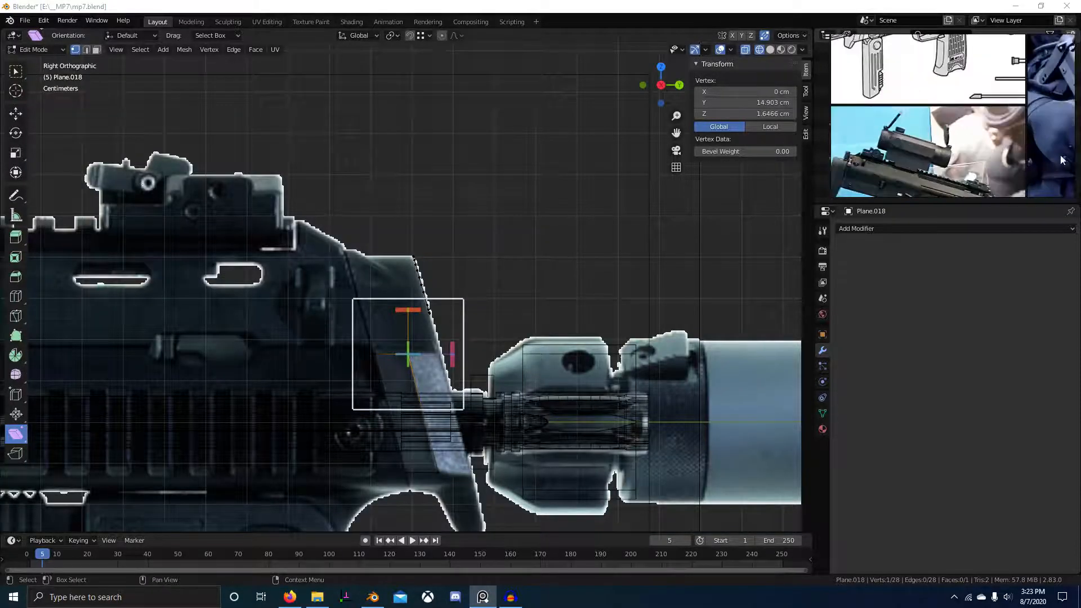
scroll(943, 127, "up", 4)
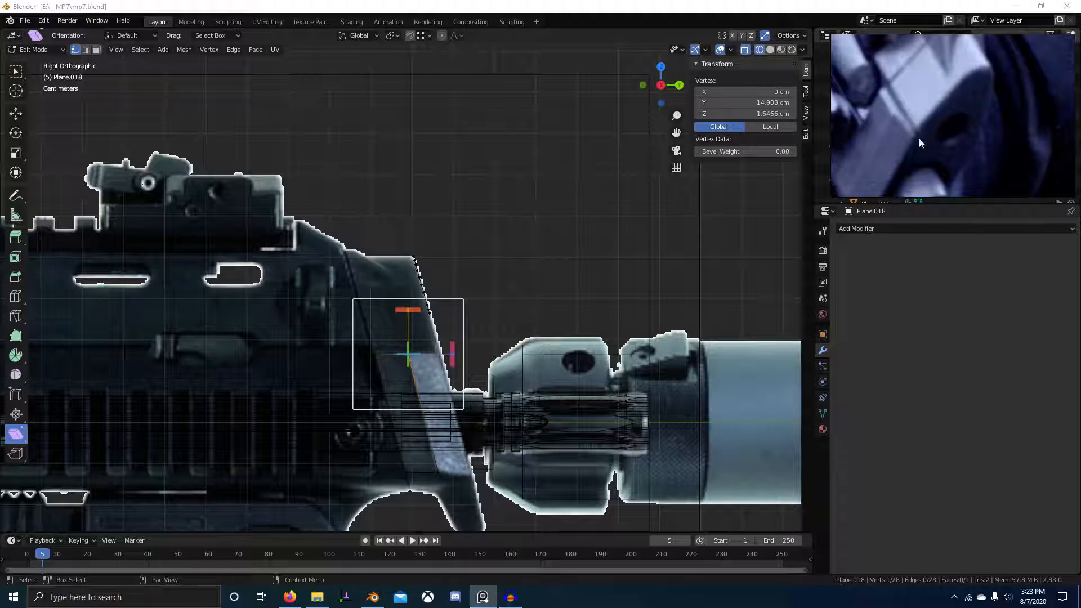
middle_click_drag(902, 154, 918, 105)
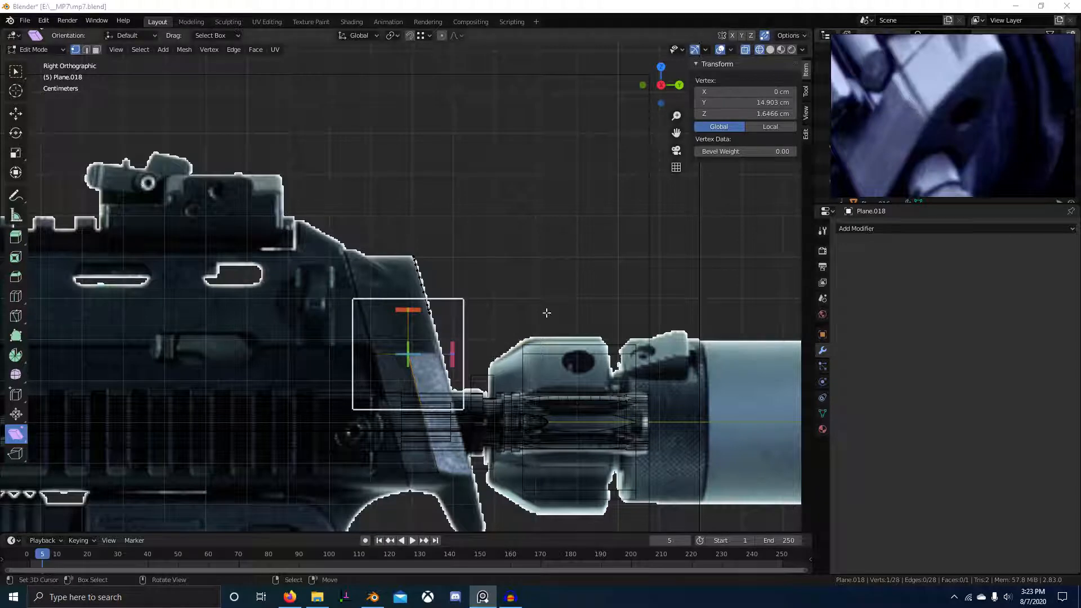
- Select only the slanted plane within the mesh and move it about 0.613 cm along X away from the centre
middle_click_drag(461, 372, 373, 373)
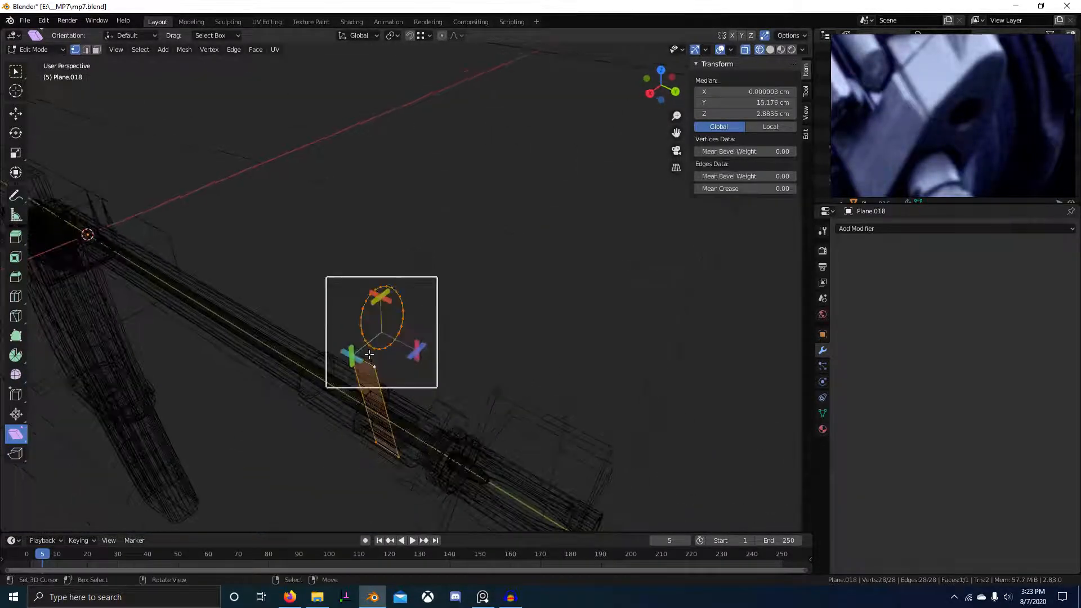
left_click(382, 389, "ctrl")
key("l")
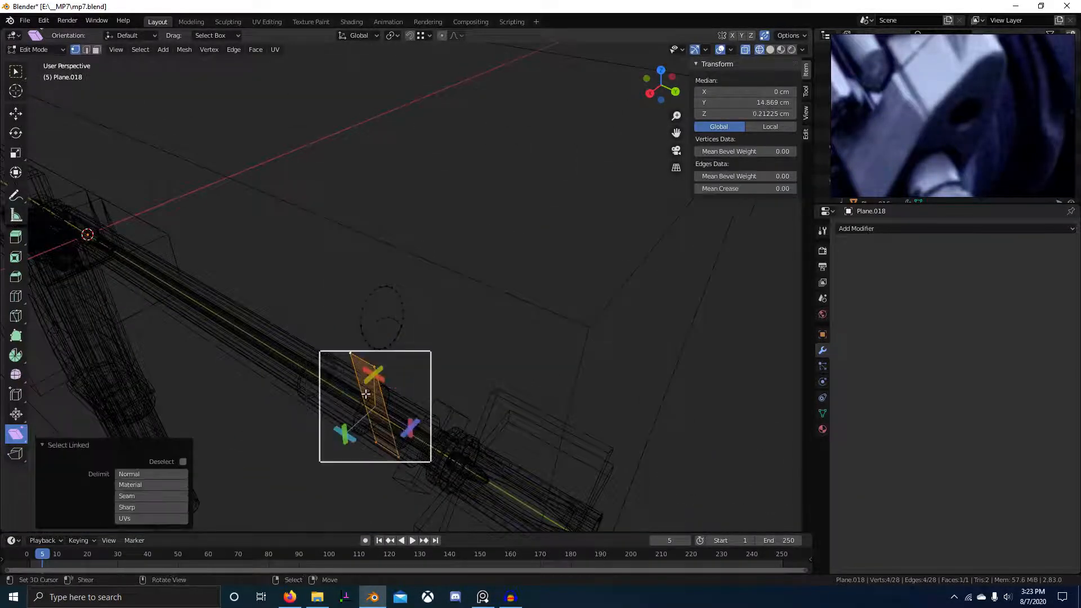
key("g")
key("x")
left_click(341, 415)
middle_click_drag(299, 467, 351, 409)
key("KP_3")
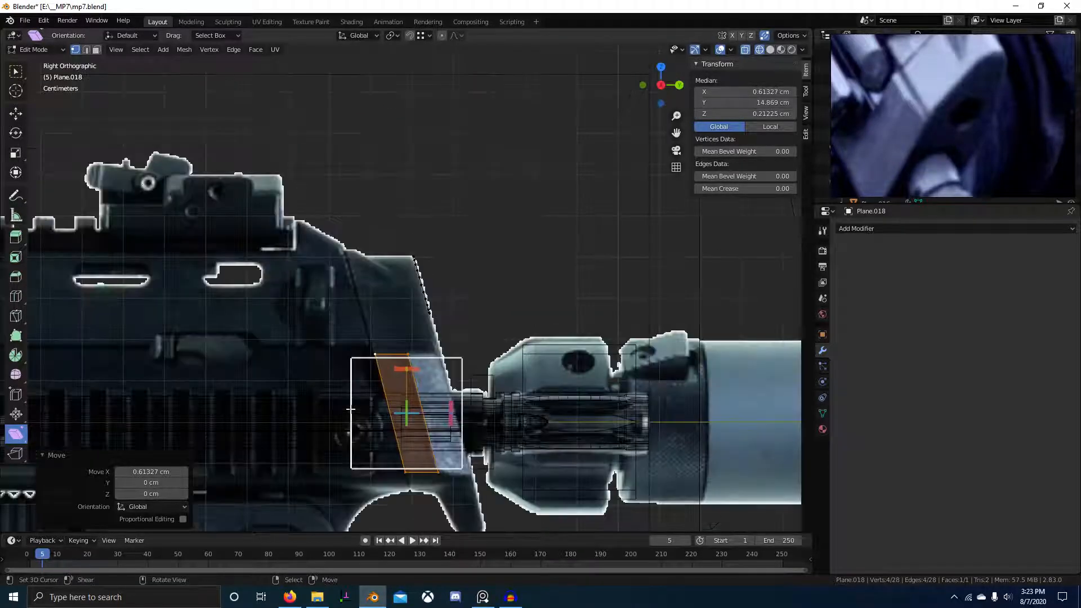
- Shift the slanted plane again along X beside the barrel, using the front cap photo as a guide
scroll(978, 116, "down", 3)
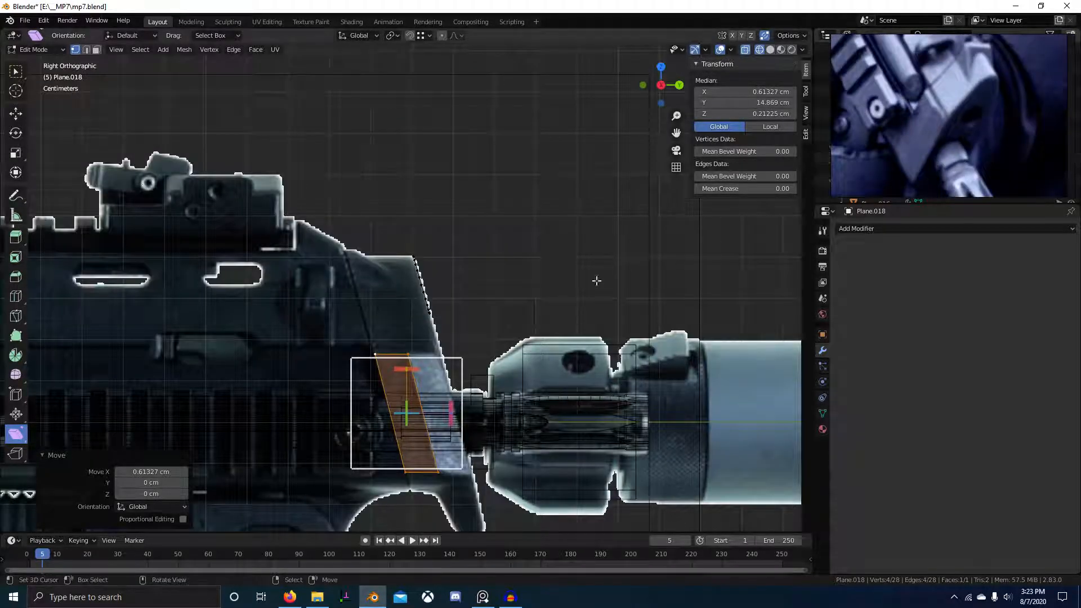
middle_click_drag(513, 337, 547, 400)
key("g")
key("x")
left_click(388, 390)
- Duplicate the rear edge loop of the flash hider and offset the copy about 0.807 cm along Y
key("Tab")
right_click(454, 400)
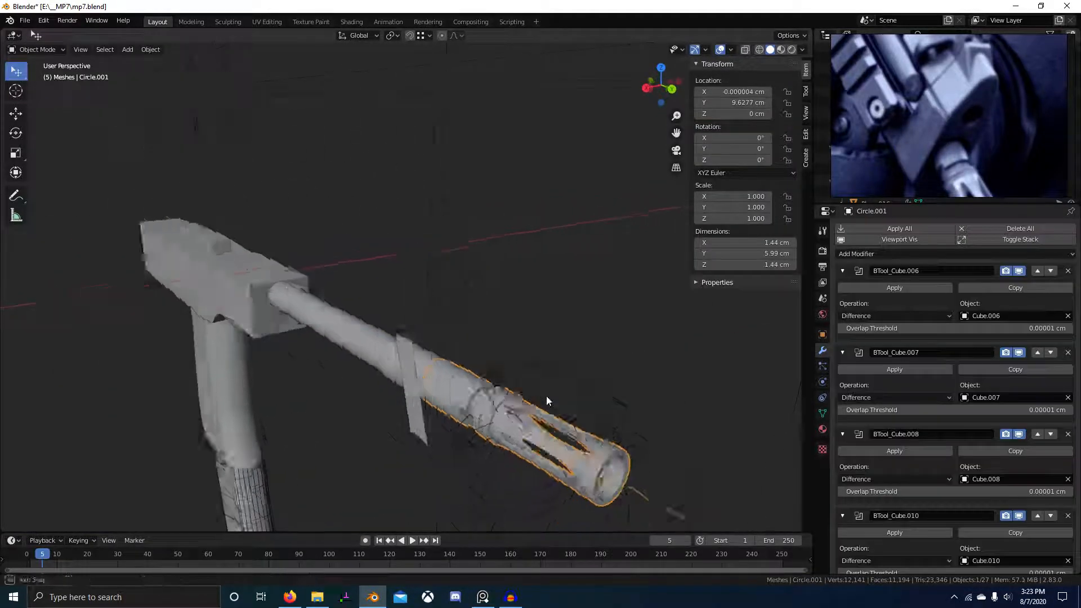
key("Tab")
middle_click_drag(414, 389, 433, 388)
key("2")
key("1")
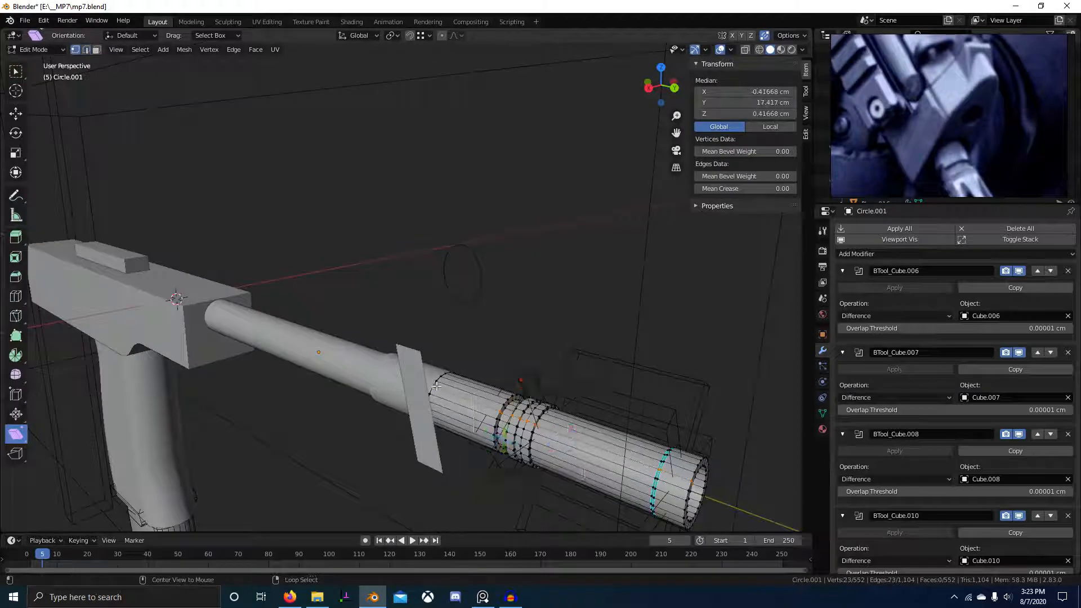
left_click(437, 385, "alt")
key("shift+d")
key("y")
left_click(496, 420)
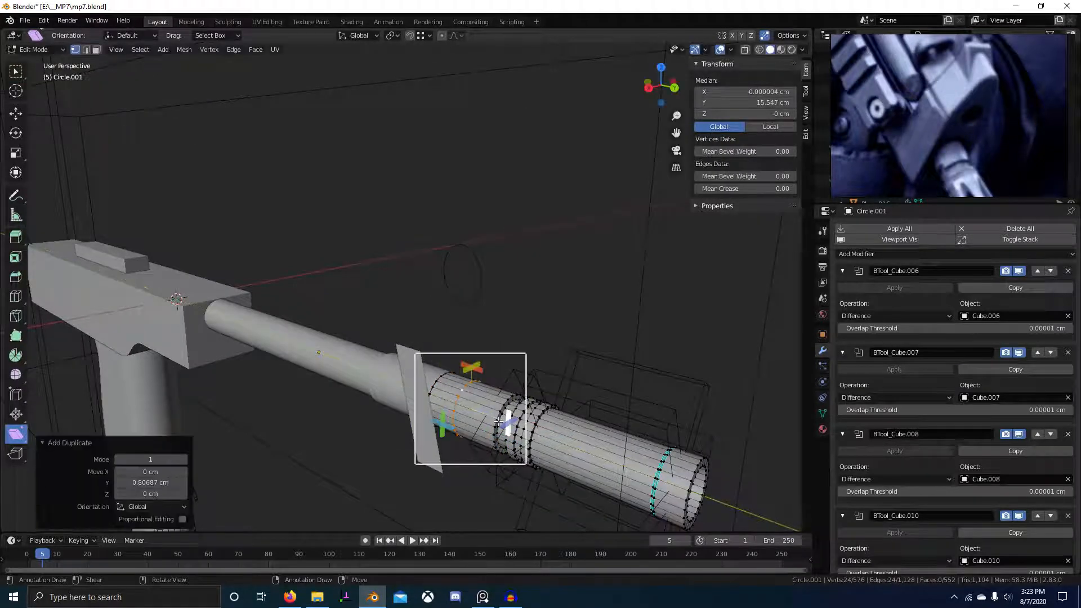
- Separate the duplicated edge loop into its own object and select it in Object Mode
key("p")
left_click(473, 418)
key("Tab")
right_click(461, 398)
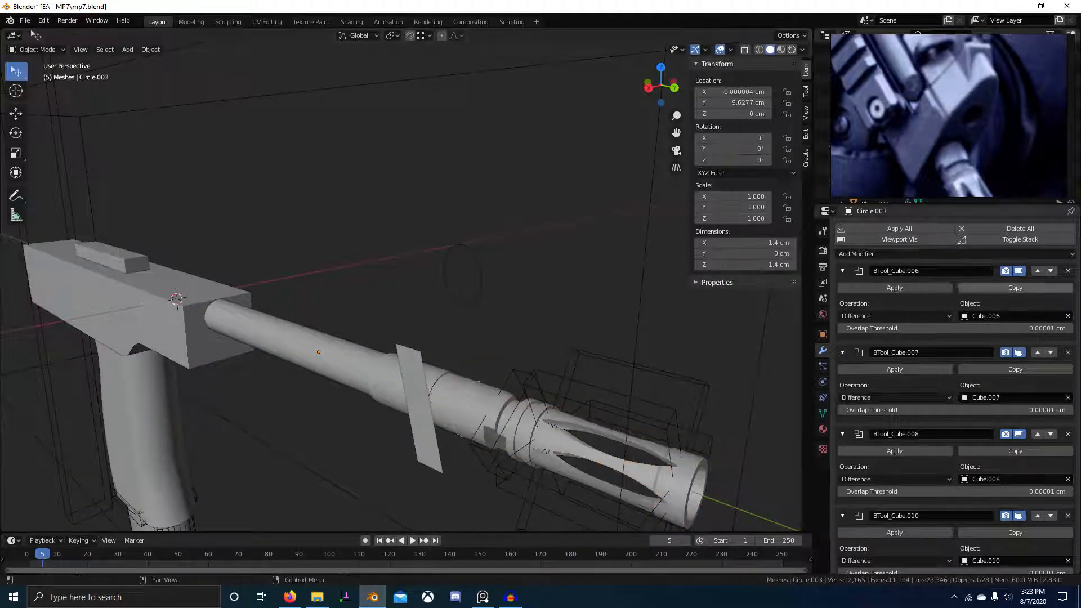
- Select the whole separated loop in Edit Mode and scale it up to 1.178
middle_click_drag(520, 361, 482, 366)
key("Tab")
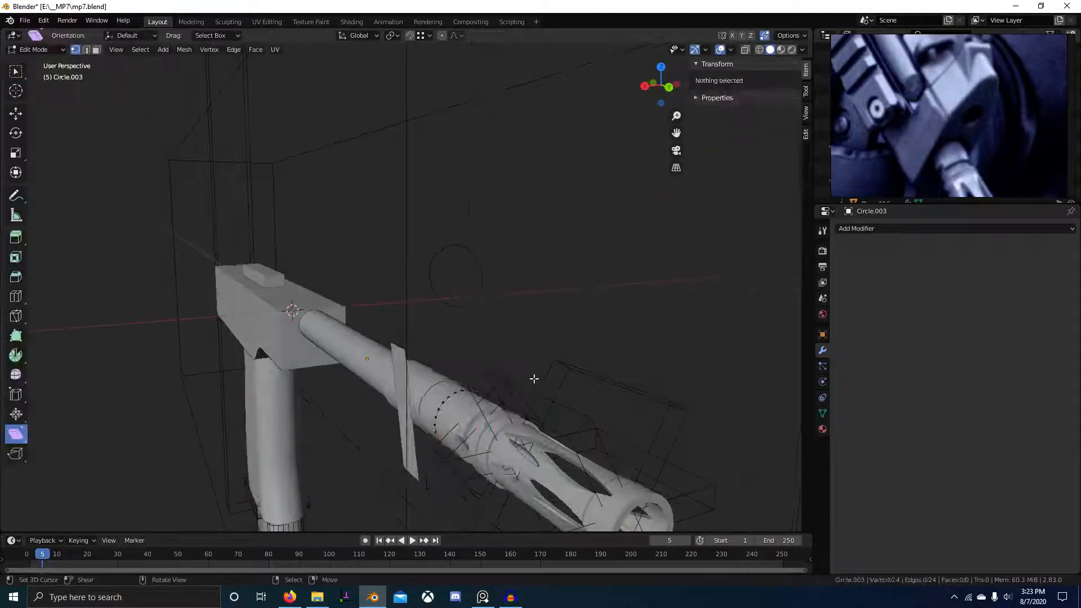
key("a")
key("s")
left_click(550, 373)
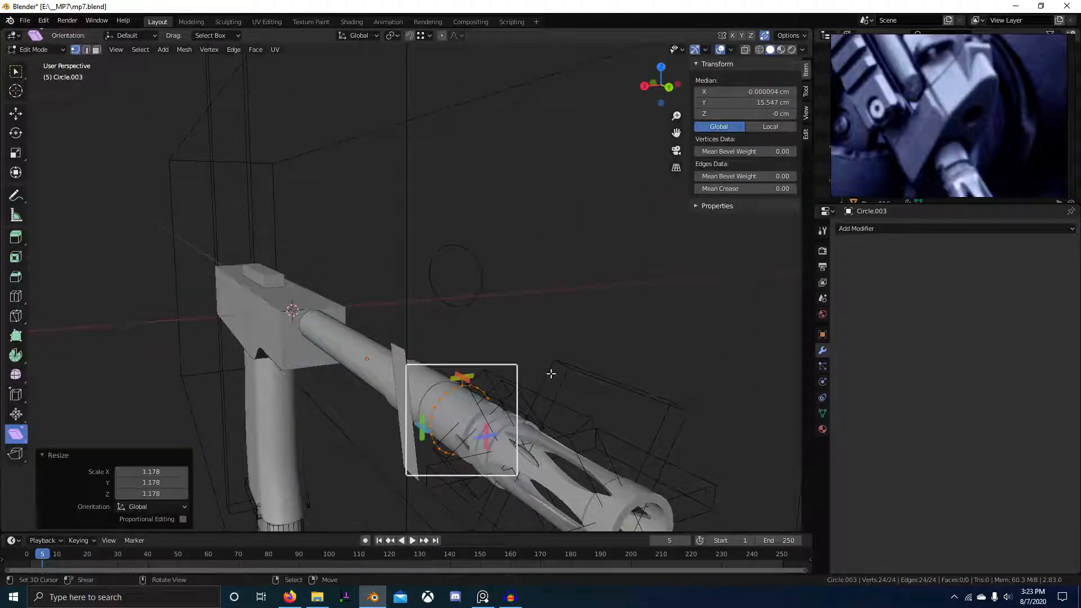
- Move the enlarged loop along Y to about 16.11 cm, at the cap's front edge in the side reference
key("KP_3")
scroll(548, 372, "up", 2)
key("g")
key("y")
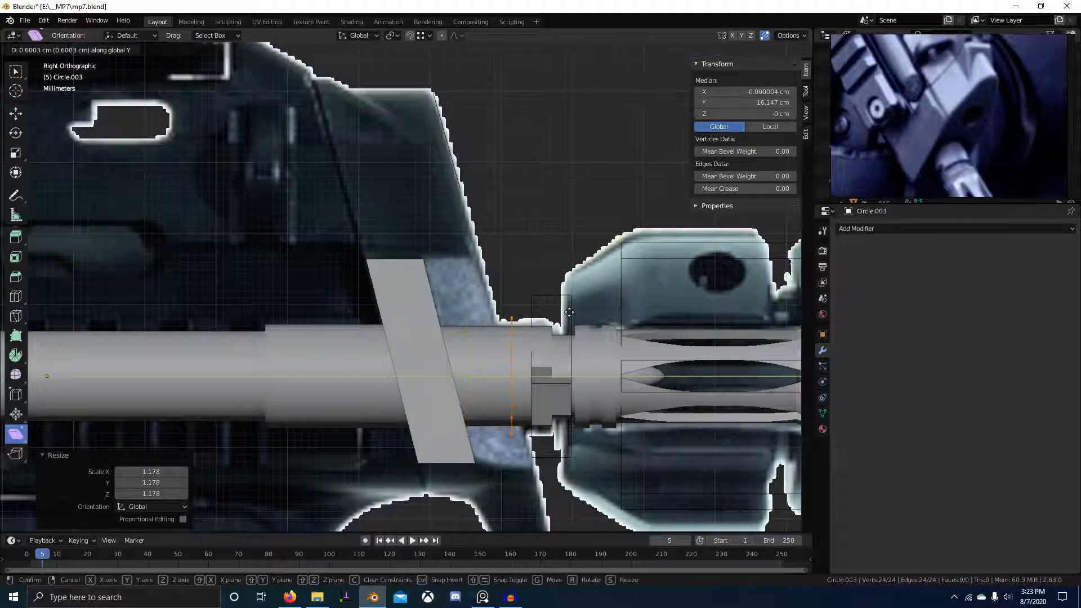
left_click(568, 312)
key("z")
middle_click_drag(555, 330, 471, 313, "shift")
scroll(470, 313, "up", 2)
key("g")
key("y")
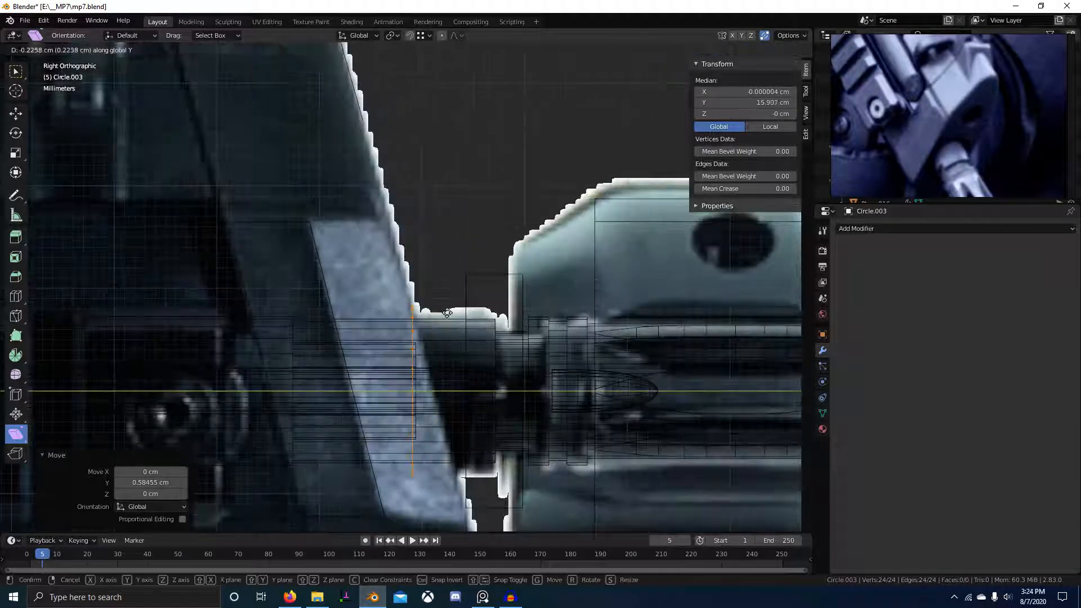
left_click(664, 294)
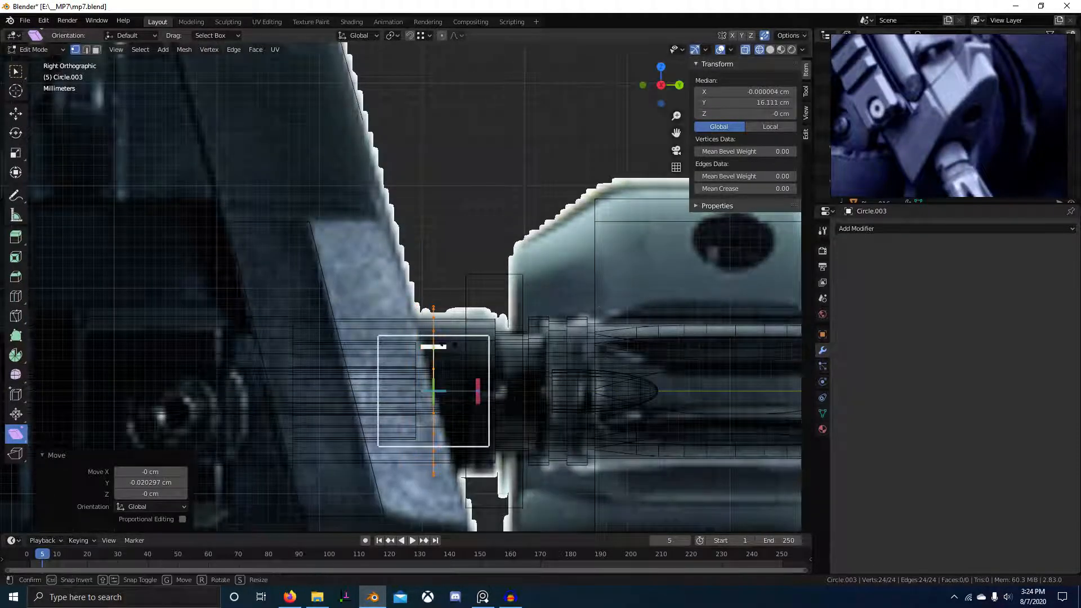
- Shear the loop by 0.231 to follow the cap's slanted front face and nudge it slightly along Y
left_click_drag(434, 347, 341, 347)
scroll(434, 347, "down", 2)
key("g")
key("y")
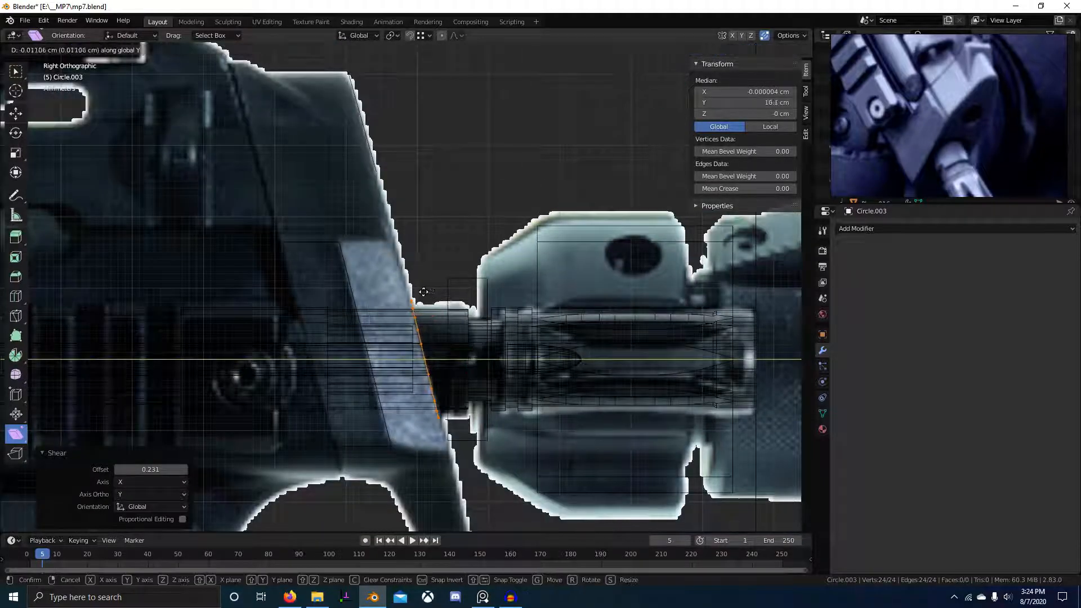
left_click(431, 292)
- Enlarge the sheared loop around the barrel a little more, using the front cap photo as a guide
scroll(433, 292, "down", 5)
key("z")
mouse_move(569, 298)
middle_mouse_down()
mouse_move(493, 329)
mouse_move(509, 313)
middle_mouse_up()
scroll(974, 144, "up", 3)
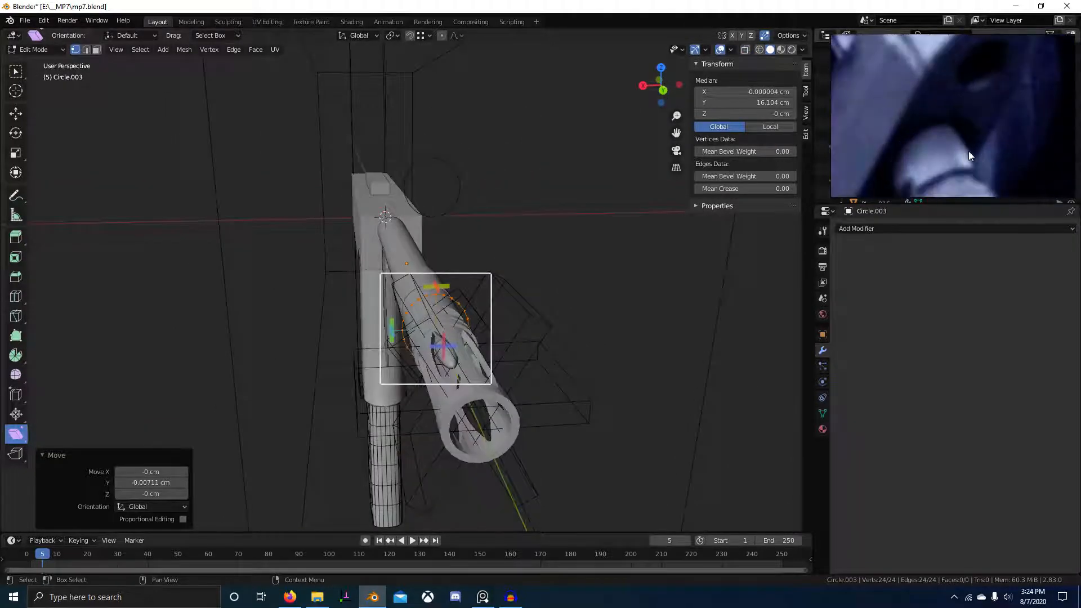
key("s")
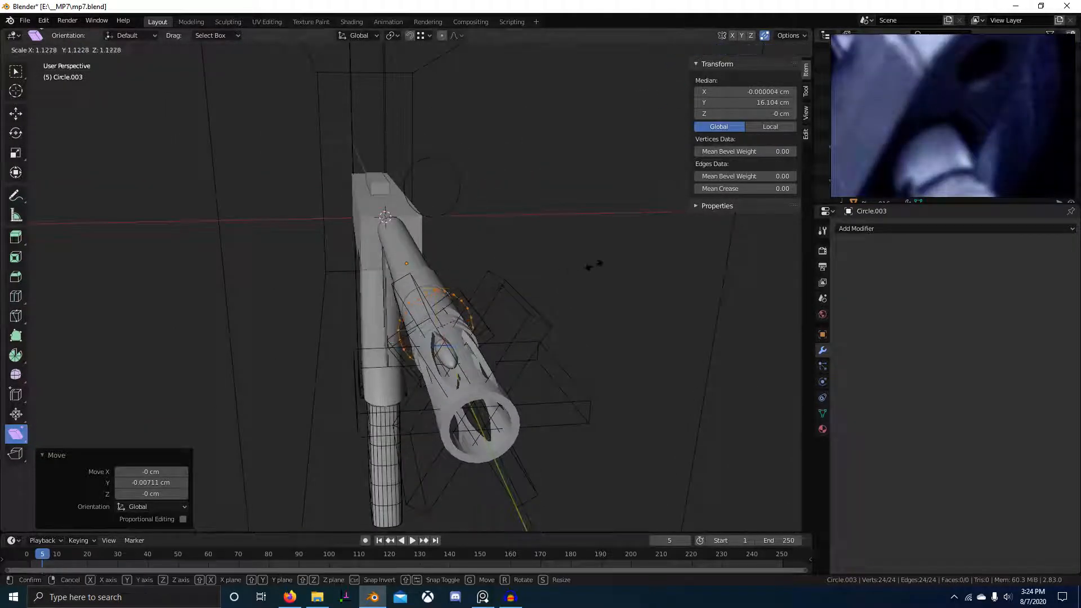
left_click(593, 264)
- Return to Object Mode and add the slanted plane object with the top circle to the selection
middle_click_drag(594, 264, 511, 287)
middle_click_drag(517, 297, 529, 244)
key("Tab")
left_click(398, 210, "shift")
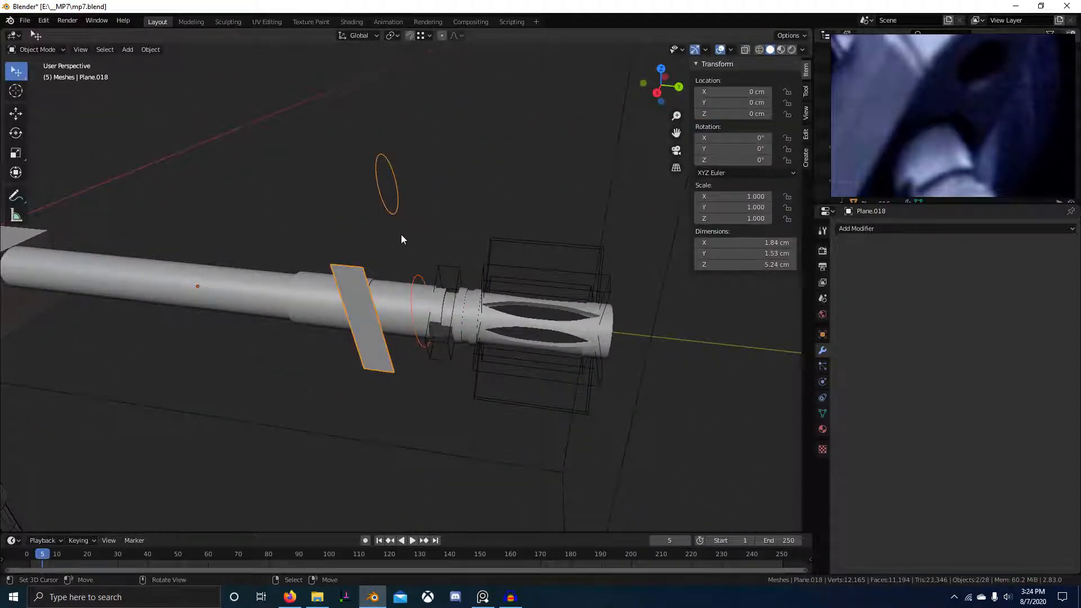
- Examine the receiver and front cap outline along the barrel against the side reference image
middle_click_drag(393, 218, 520, 214)
scroll(520, 214, "up", 5)
key("KP_3")
mouse_move(293, 246)
middle_mouse_down("shift")
mouse_move(412, 264)
mouse_move(421, 297)
mouse_move(376, 291)
mouse_move(657, 314)
middle_mouse_up("shift")
scroll(412, 264, "up", 3)
scroll(358, 294, "down", 1)
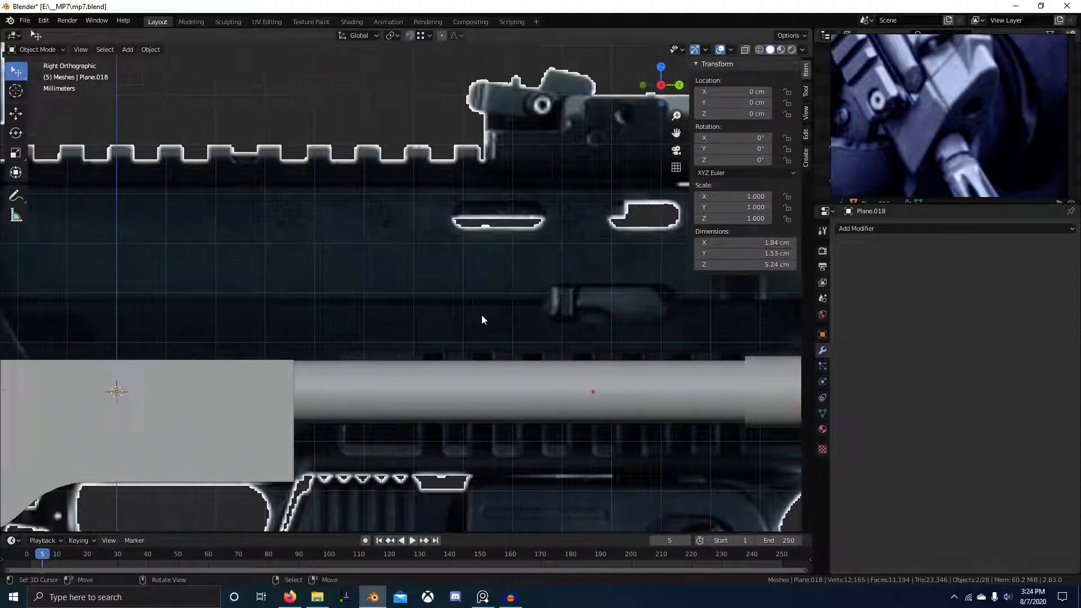
scroll(481, 315, "down", 1)
middle_click_drag(463, 325, 307, 382, "shift")
scroll(601, 339, "down", 1)
scroll(510, 339, "up", 2)
middle_click_drag(648, 333, 422, 305, "shift")
scroll(510, 343, "up", 1)
middle_click_drag(487, 325, 549, 281, "shift")
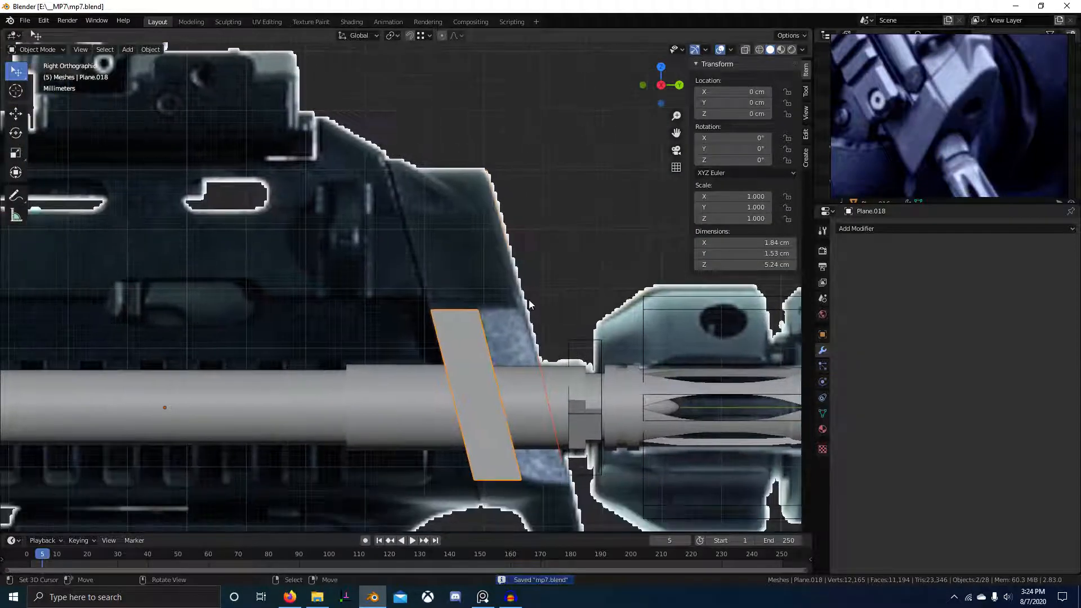
scroll(535, 318, "down", 1)
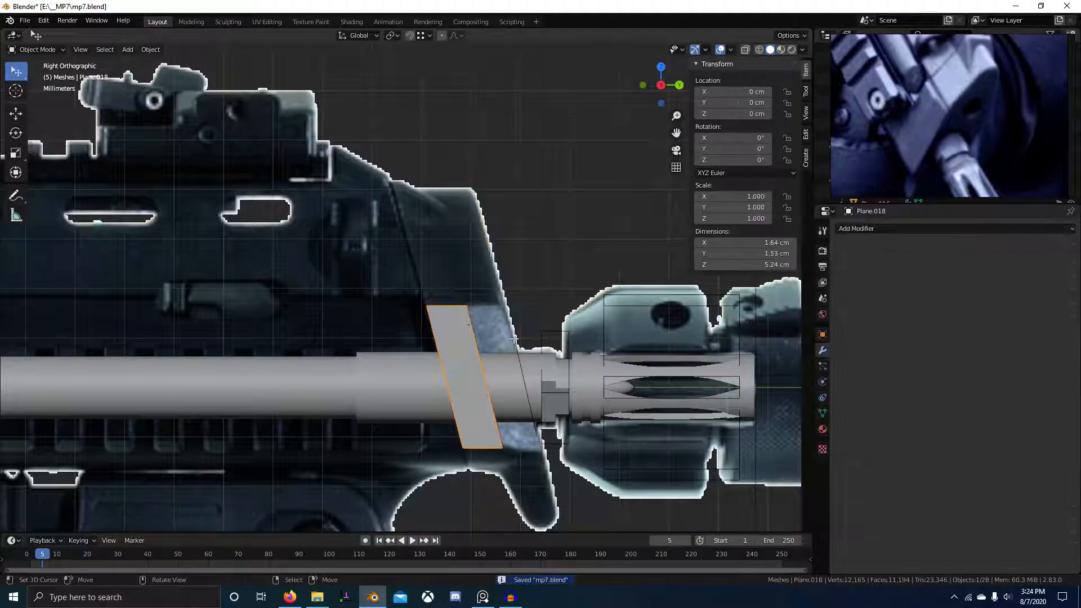
- Extrude the slanted plane's front edge about 1.094 cm along Y
key("Tab")
middle_click_drag(504, 363, 539, 409)
key("g")
key("y")
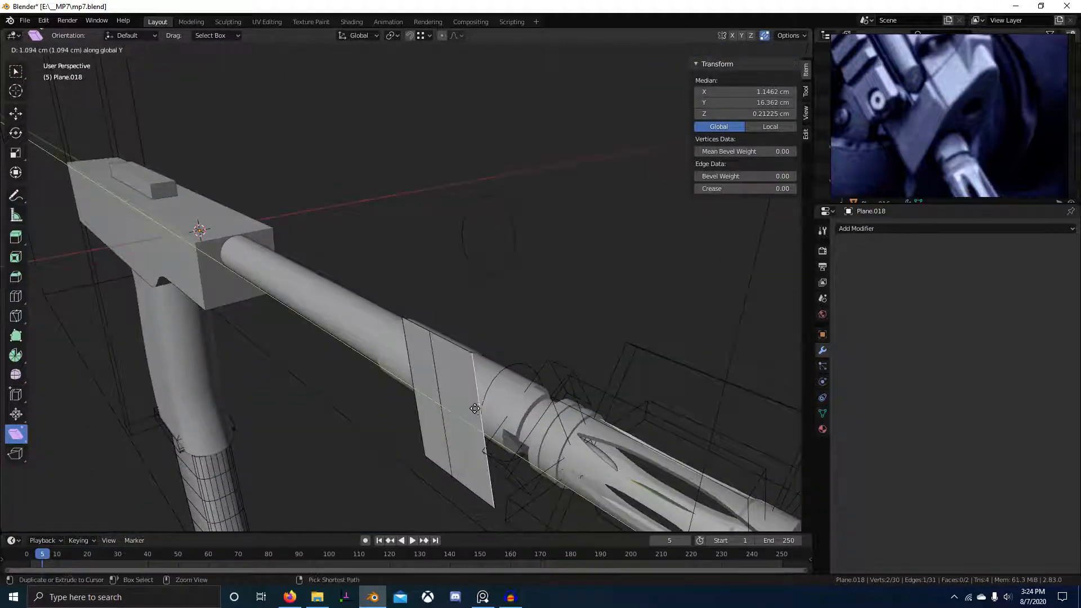
left_click(476, 409)
- Move the extruded edge back along Y to about 16.07 cm, matching the cap's front outline in the side reference
key("KP_3")
key("shift+z")
middle_click_drag(488, 407, 394, 358, "shift")
scroll(395, 306, "up", 9)
key("g")
key("y")
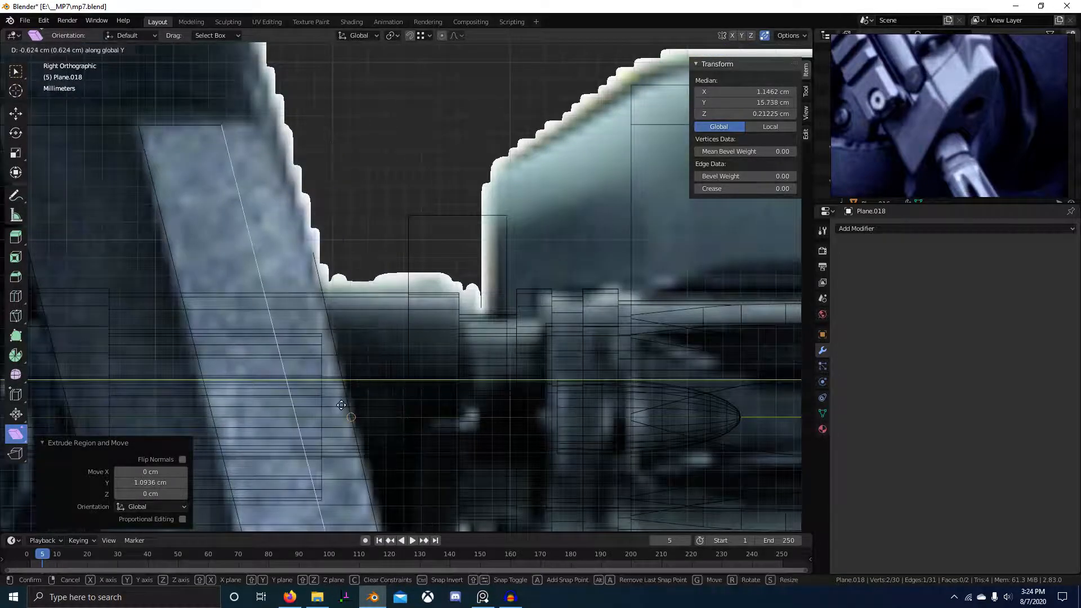
left_click(312, 421)
- Shift the plane's front edge along X towards the barrel to about 1.039 cm, so the front section tapers inward
scroll(360, 405, "down", 11)
key("shift+z")
mouse_move(480, 387)
middle_mouse_down()
mouse_move(412, 361)
mouse_move(356, 401)
mouse_move(445, 406)
mouse_move(425, 432)
middle_mouse_up()
key("g")
key("x")
left_click(376, 401)
key("g")
key("x")
left_click(419, 434)
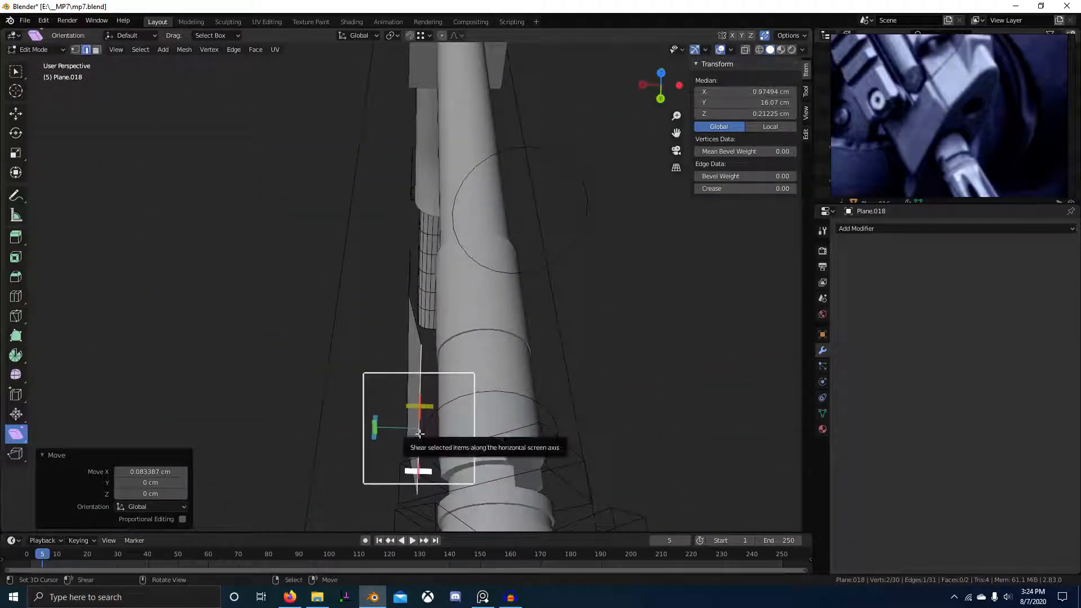
key("g")
key("x")
left_click(394, 432)
- Extrude the plane's front top corner back along Y in two sections, the second about 0.8 cm, filling a narrow ledge
middle_click_drag(395, 433, 441, 325)
middle_click_drag(386, 277, 403, 285)
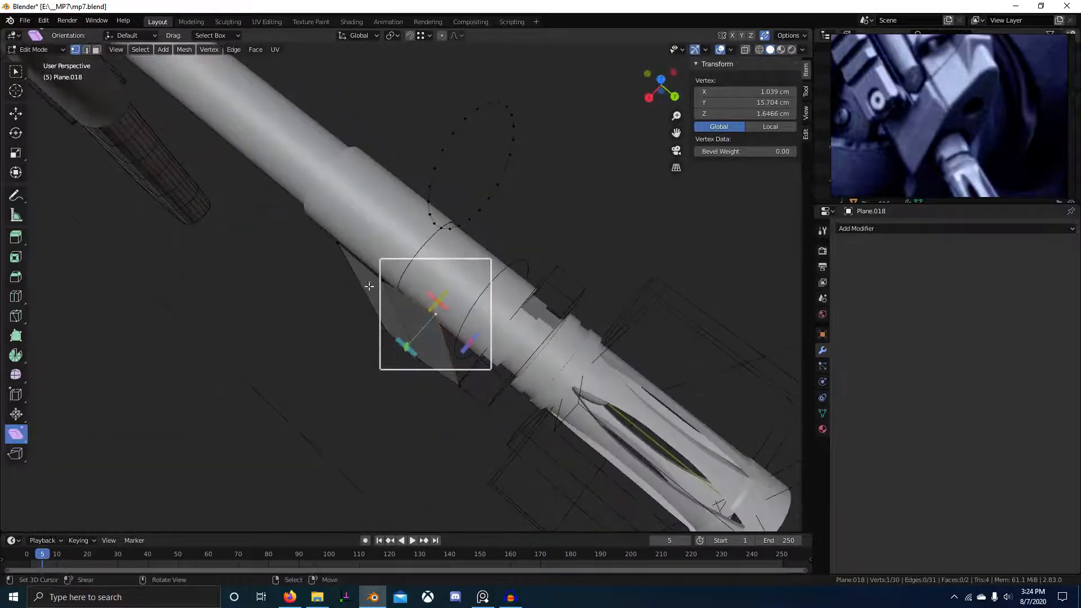
key("e")
key("y")
left_click(380, 279)
right_click(378, 275, "shift")
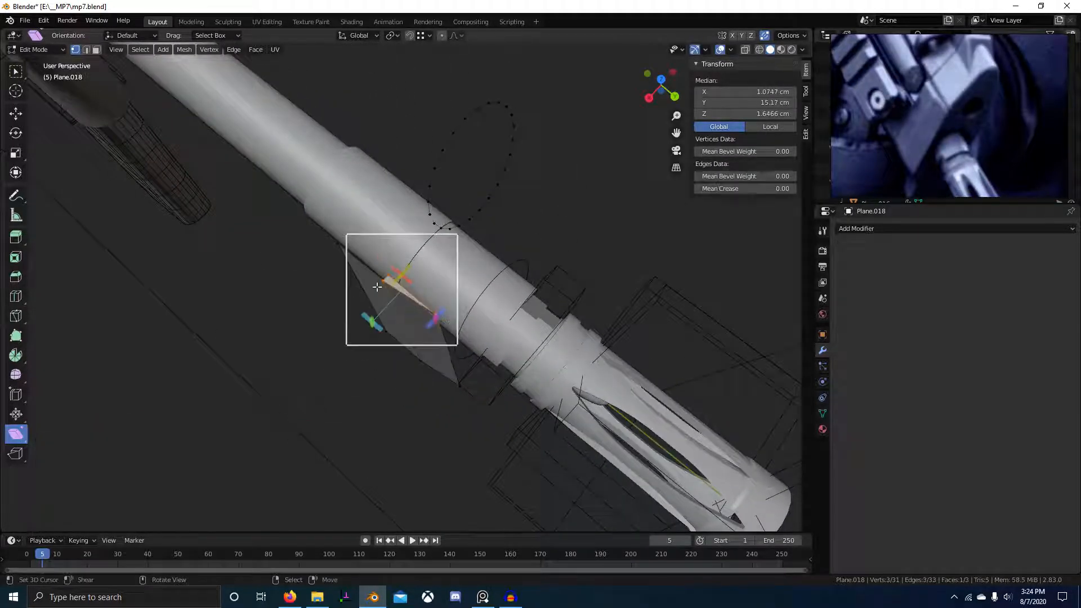
key("e")
key("y")
left_click(338, 254)
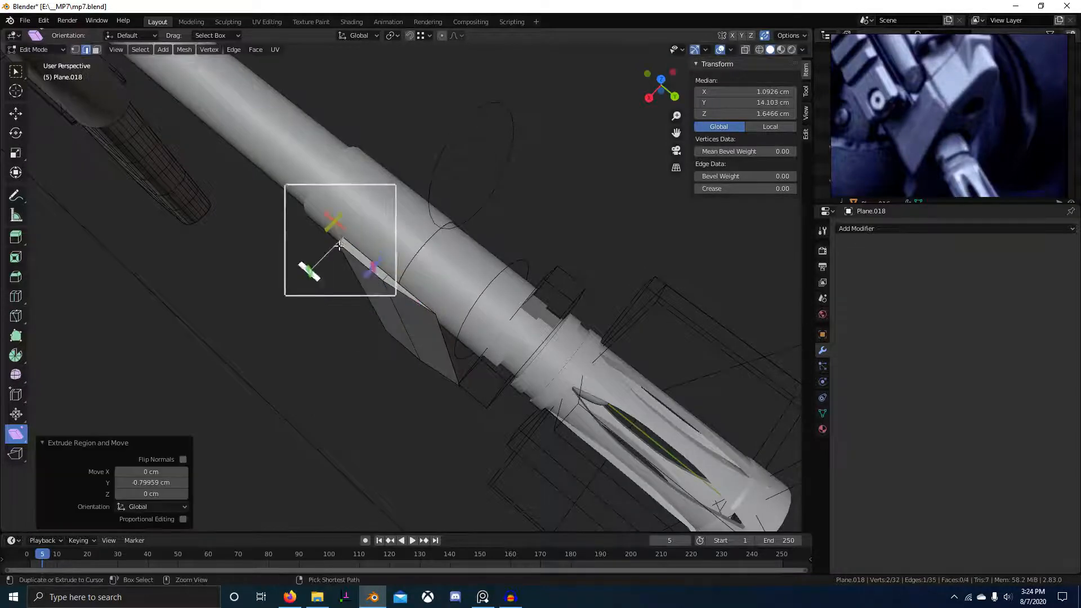
- Select the ledge's inner edges and extrude them upward to about Z 3.337 cm, following the cap's slope in the side reference
middle_click_drag(337, 254, 475, 345)
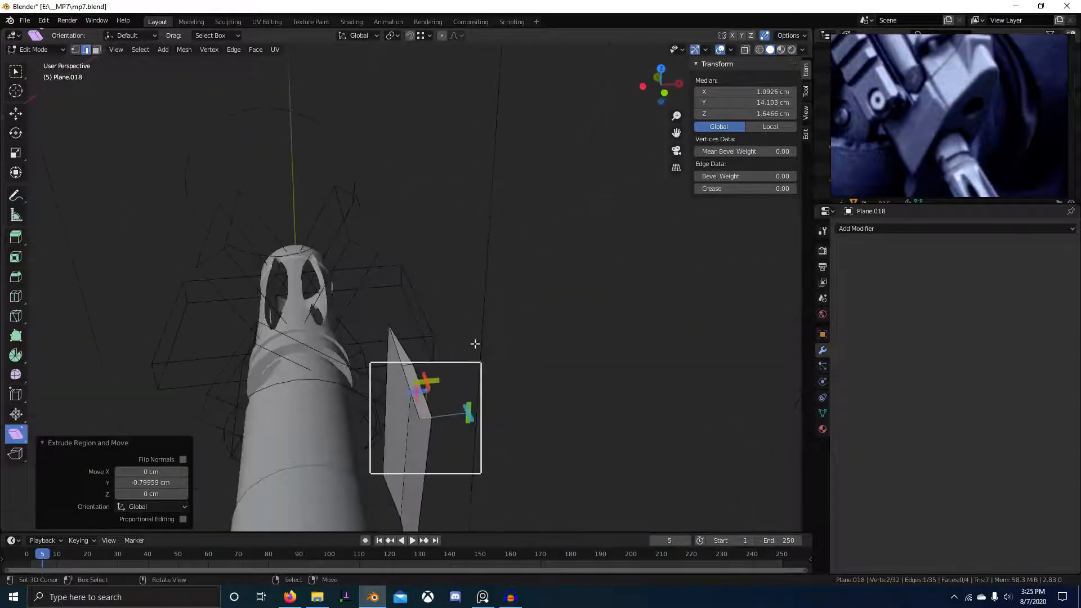
key("1")
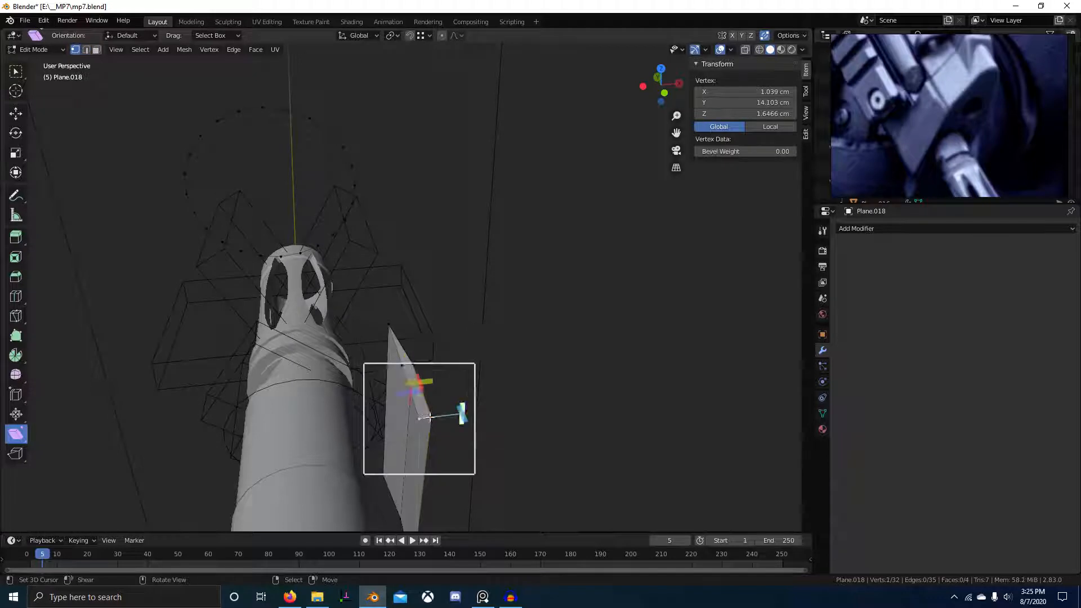
key("2")
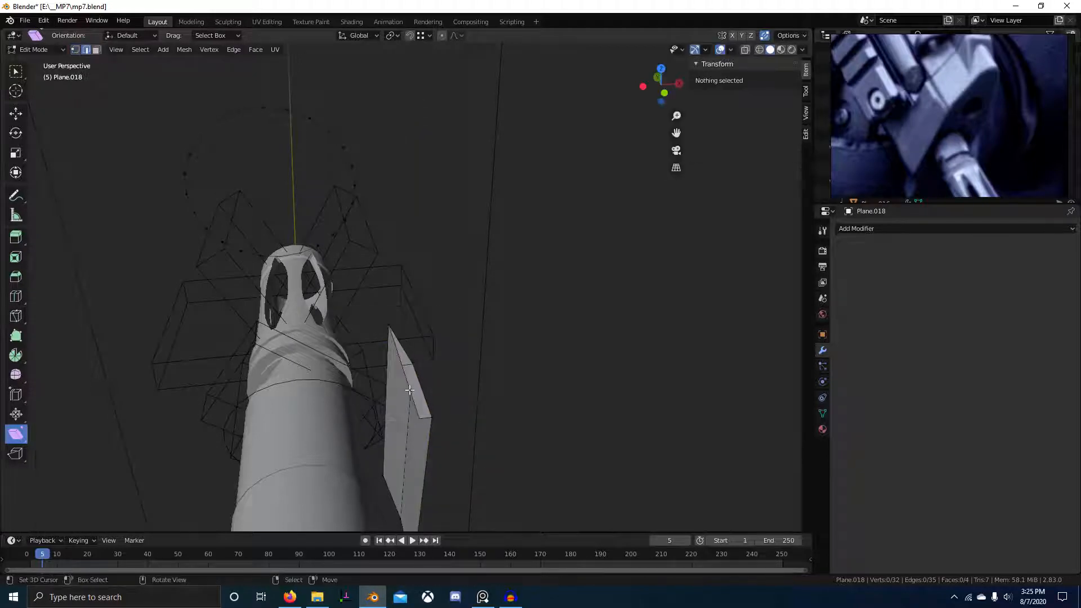
right_click(410, 390, "alt")
middle_click_drag(433, 372, 293, 401)
key("KP_3")
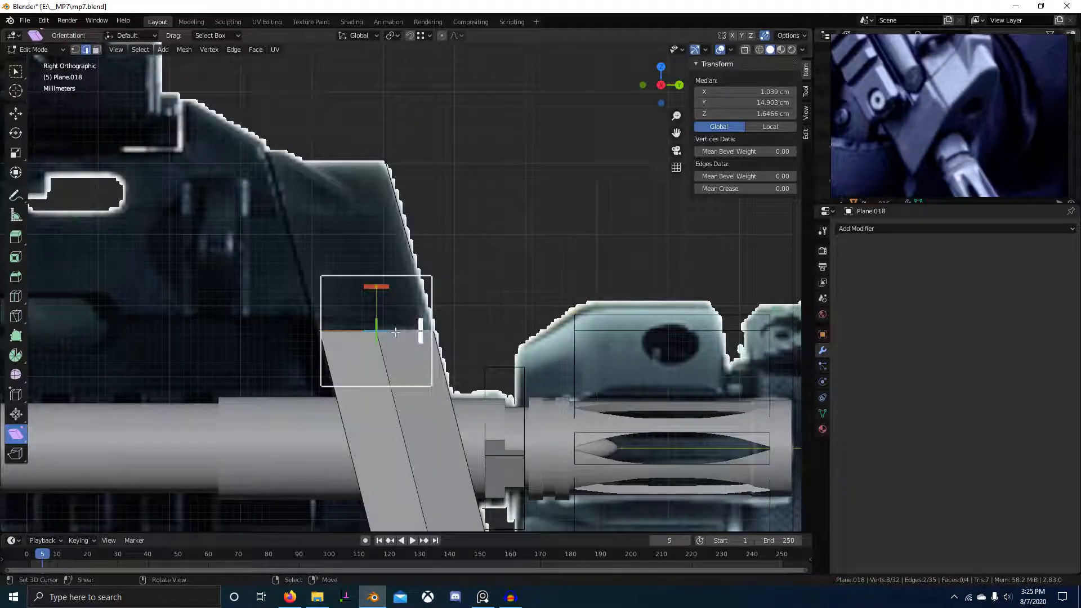
key("e")
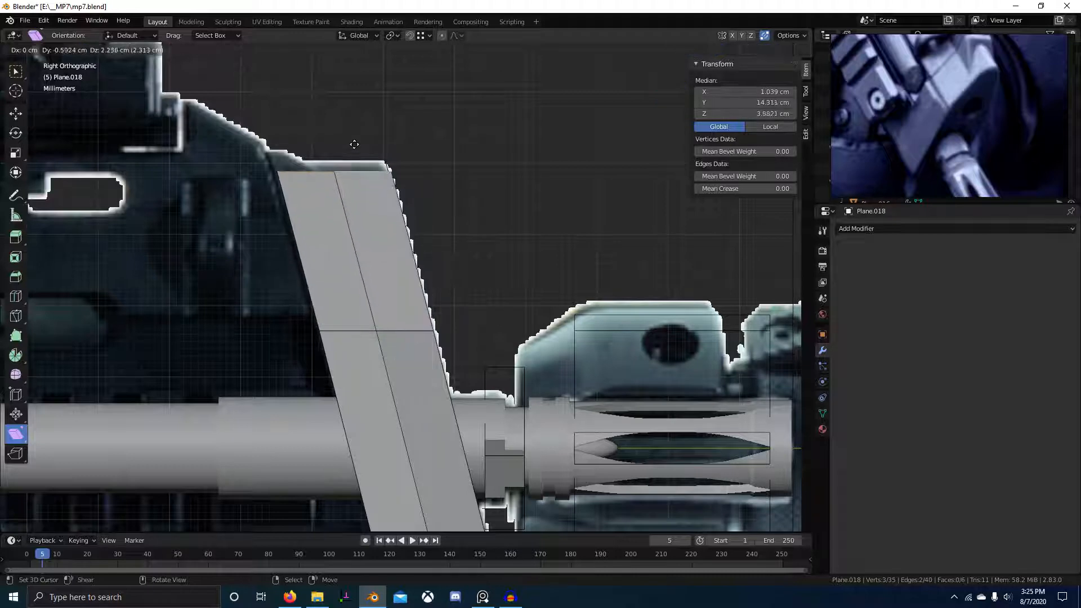
left_click(363, 222)
middle_click_drag(363, 221, 433, 231)
key("g")
left_click(478, 237)
middle_click_drag(529, 239, 338, 276)
key("e")
left_click(367, 308)
key("ctrl+z")
right_click(350, 280, "ctrl")
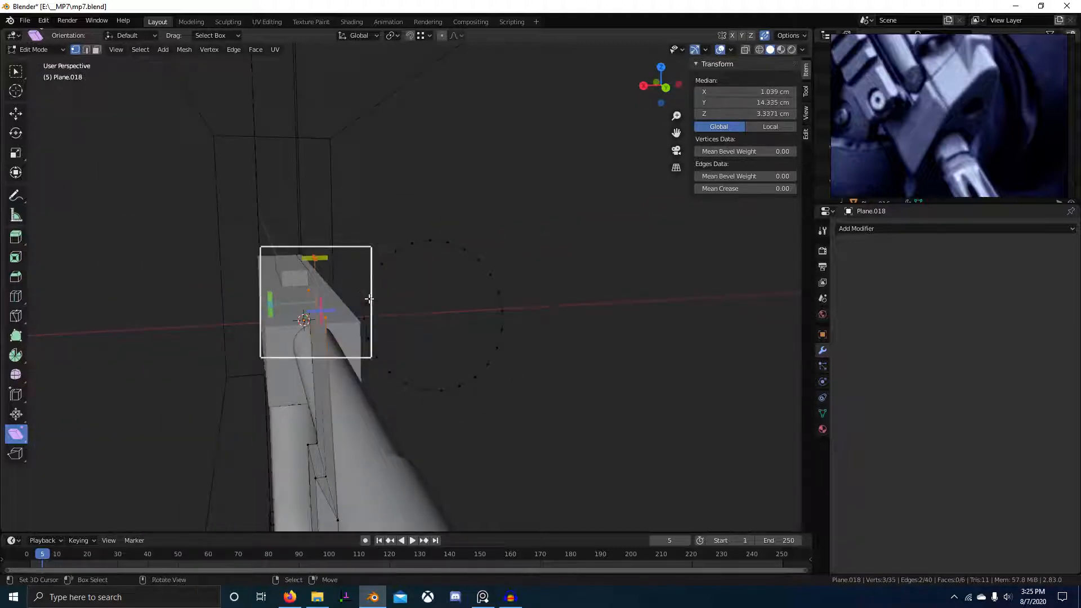
- Move the side wall's upper edges onto the top circle and extrude them in short segments around it to the centre line
key("g")
left_click(357, 292)
key("e")
left_click(367, 276)
key("e")
left_click(381, 262)
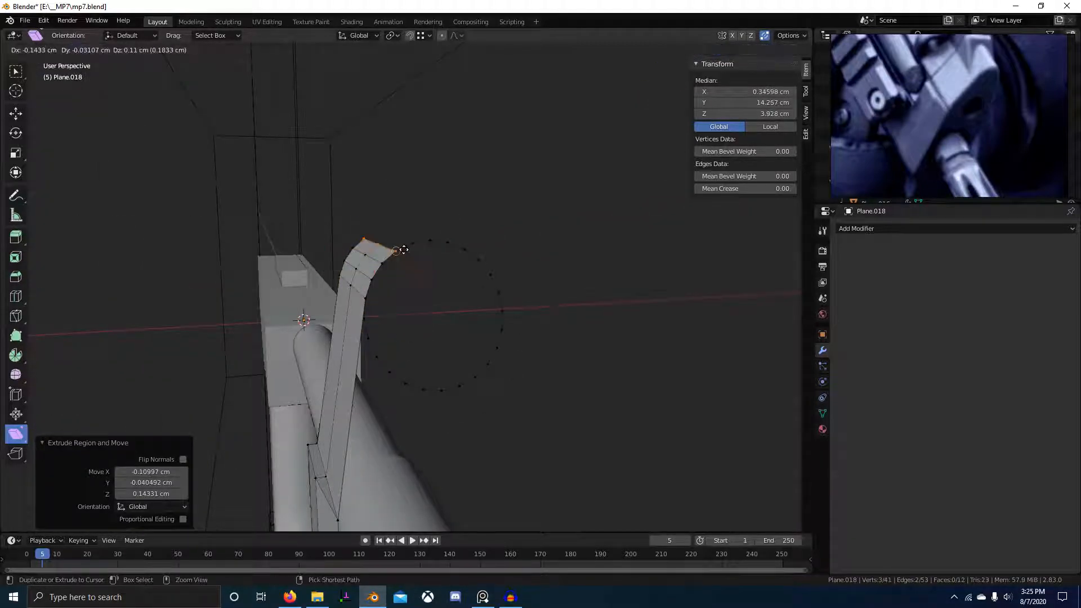
left_click(430, 236)
- Select the entire cap mesh and symmetrize it from +X to -X
middle_click_drag(430, 236, 434, 336)
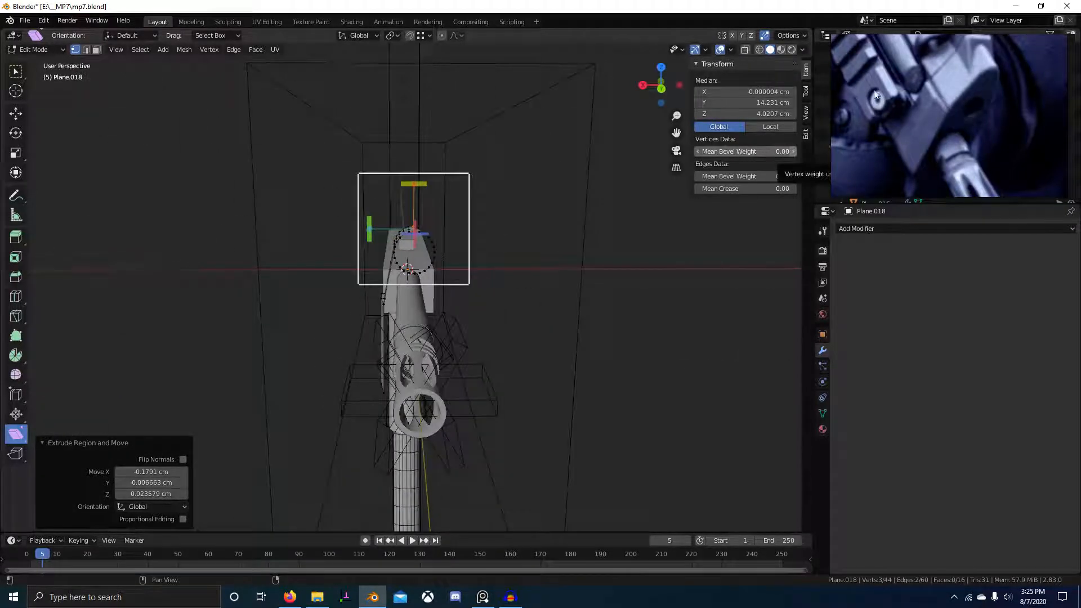
scroll(478, 191, "up", 3)
middle_click_drag(462, 238, 473, 266, "shift")
scroll(473, 265, "up", 2)
right_click(439, 311)
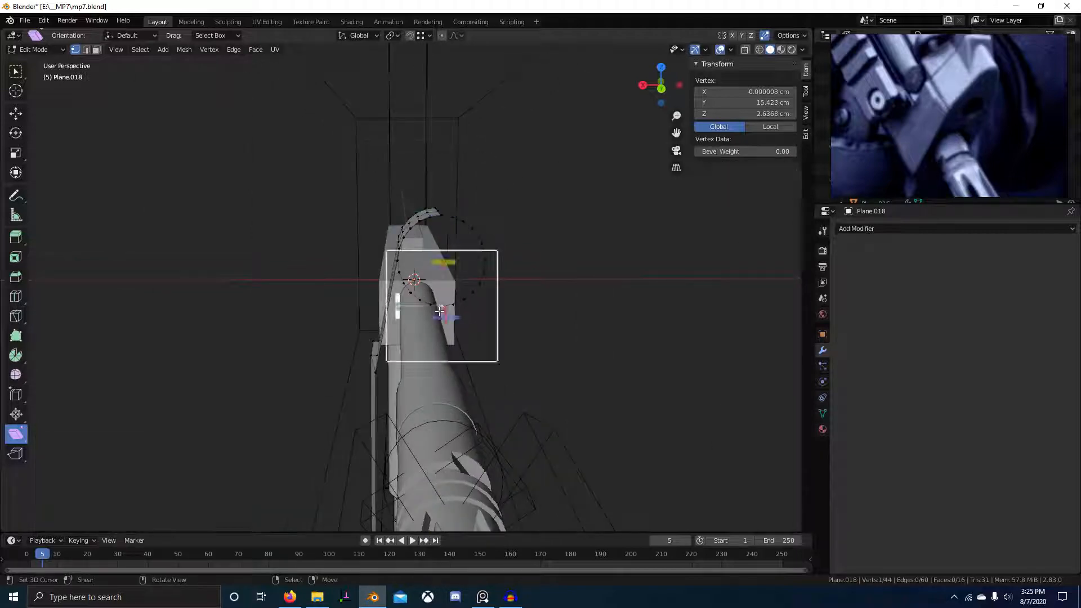
mouse_move(439, 220)
middle_mouse_down()
mouse_move(473, 234)
mouse_move(451, 225)
mouse_move(447, 191)
mouse_move(447, 218)
middle_mouse_up()
key("2")
key("a")
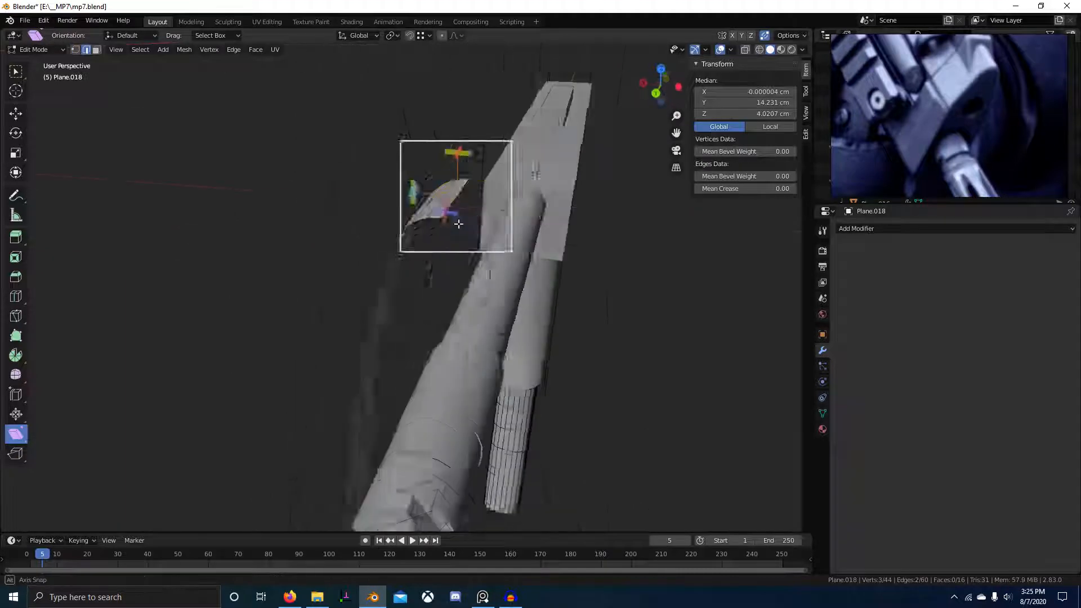
key("F3")
type("Symmetrize")
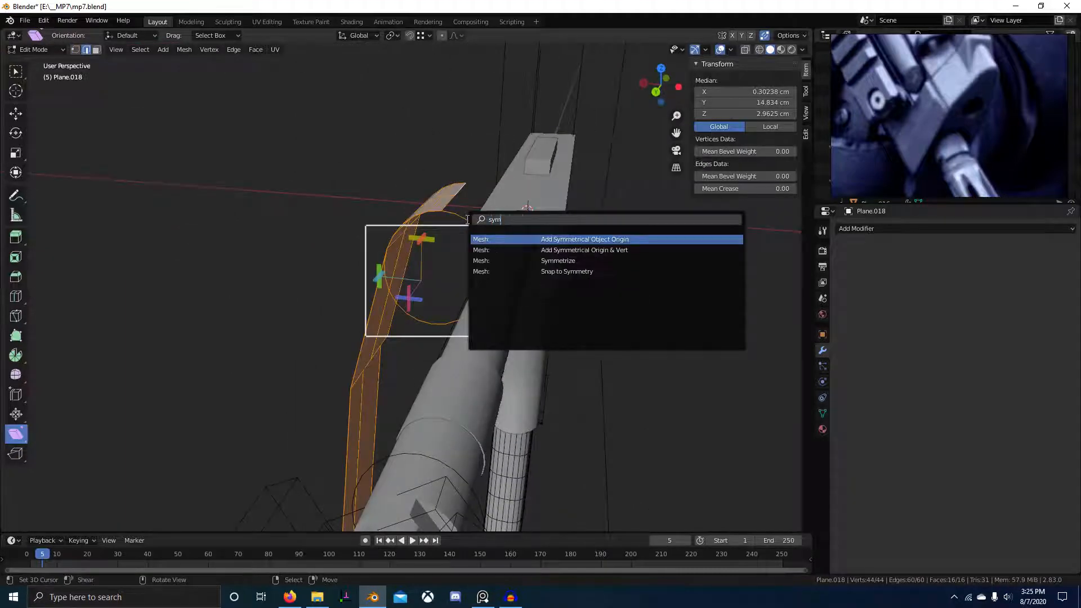
key("Down")
key("Down")
key("Return")
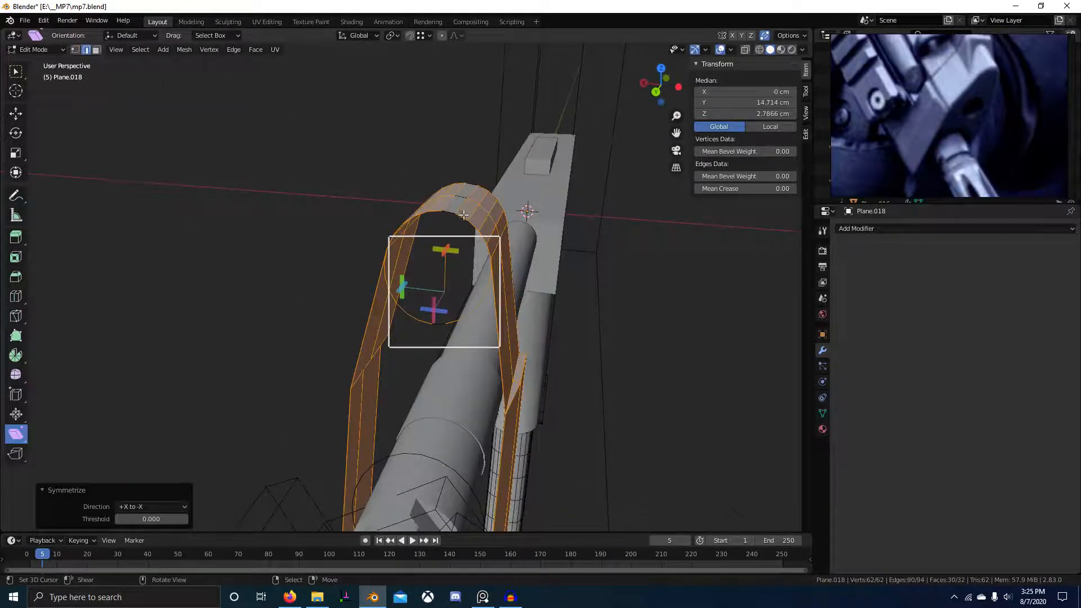
- In the back wireframe view, select the top circle and the arch around it and scale them to 0.73
middle_click_drag(463, 214, 424, 266)
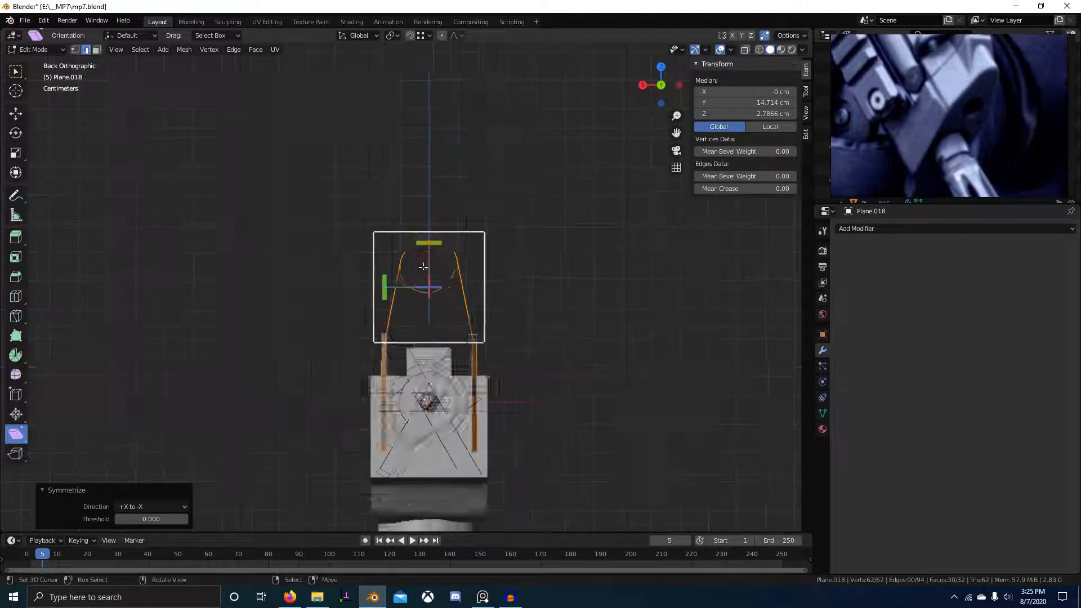
scroll(423, 267, "up", 1)
key("1")
key("alt+a")
key("b")
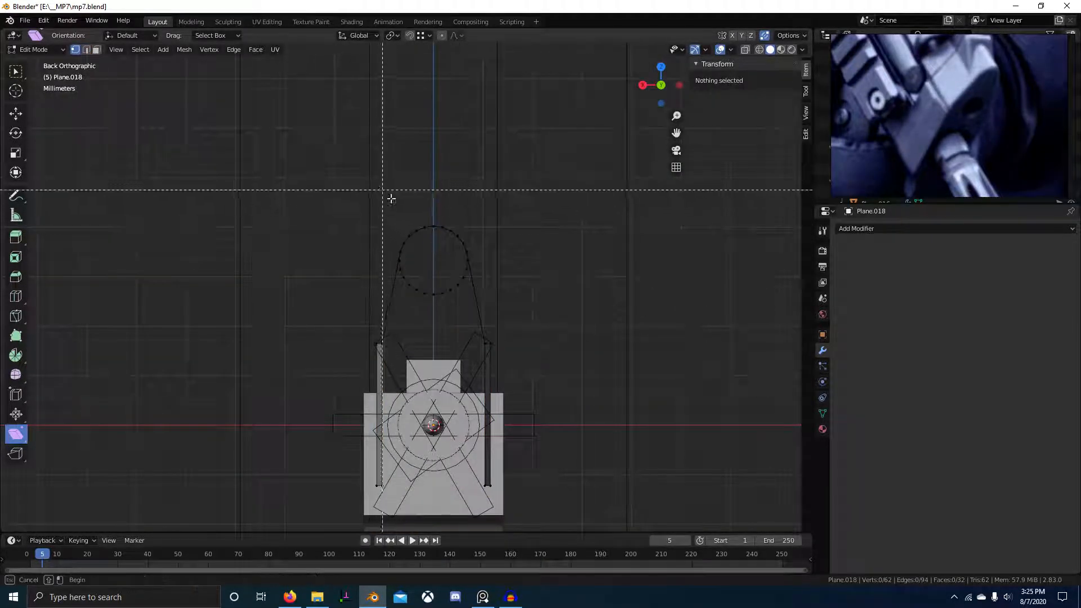
mouse_move(383, 190)
left_mouse_down()
mouse_move(516, 295)
mouse_move(507, 298)
left_mouse_up()
key("z")
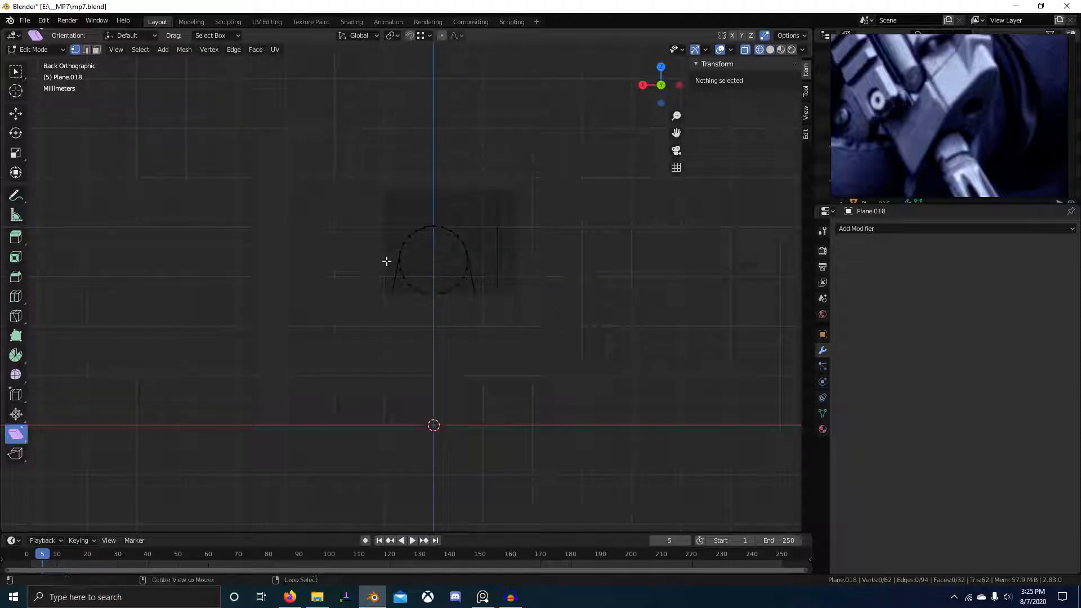
left_click_drag(373, 201, 526, 312)
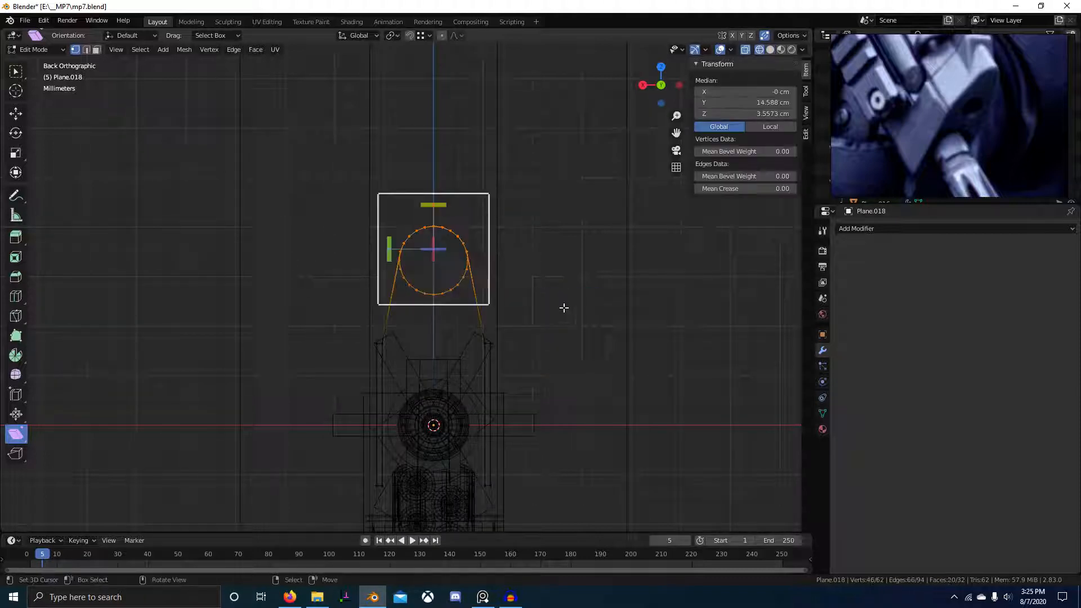
key("s")
left_click(531, 288)
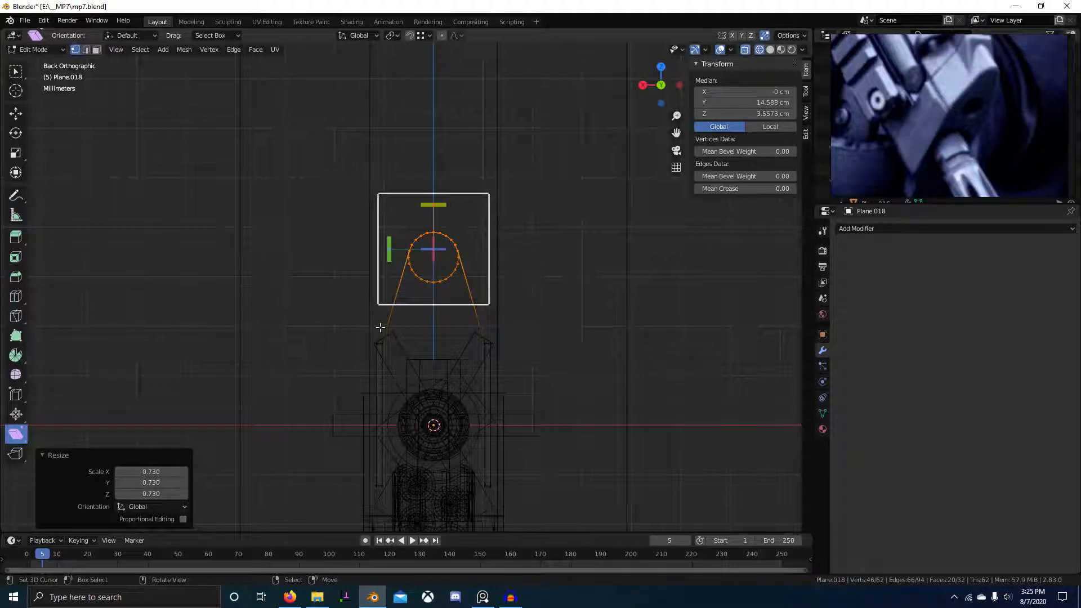
- Scale the top circle and arch to 0.875 and move them about 0.152 cm in Y and 0.166 cm in Z onto the side reference
key("s")
left_click(535, 311)
key("KP_3")
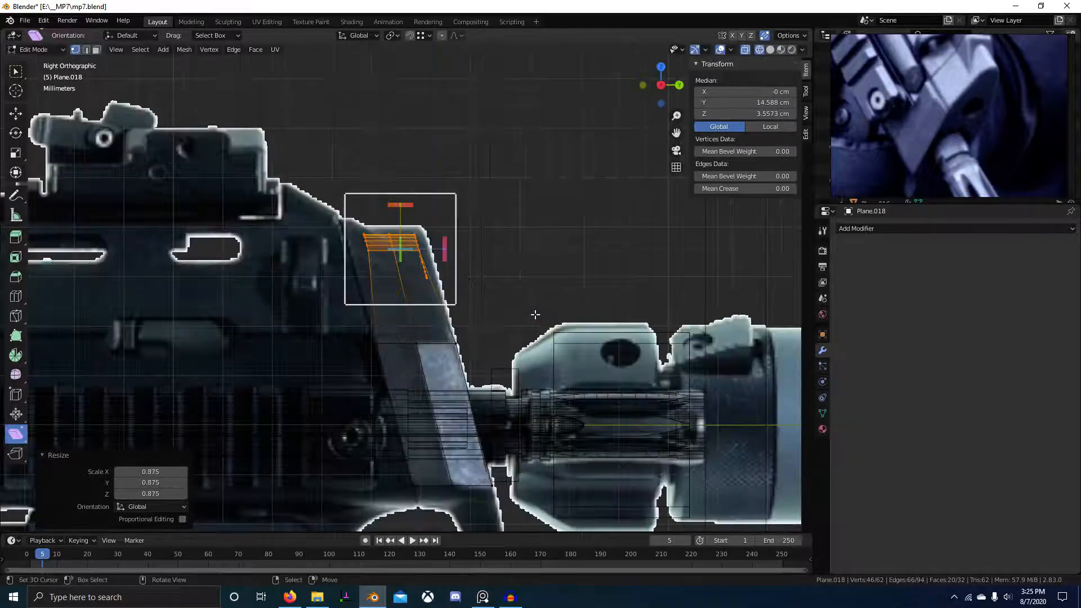
key("g")
left_click(535, 237)
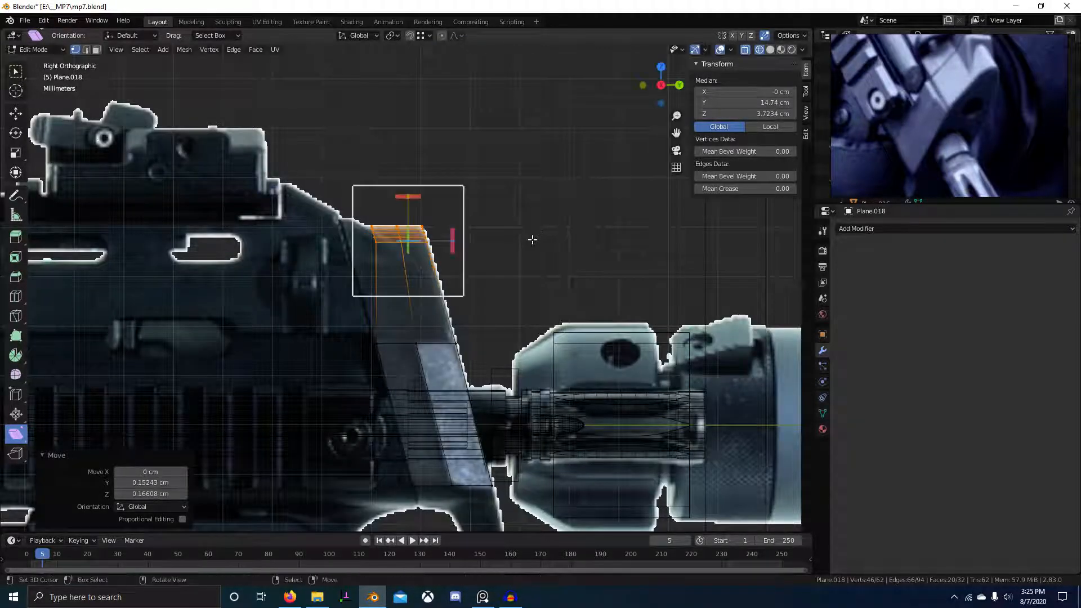
- Examine the arch's outline from behind and compare the cap's shape with the reference photos and drawings
key("KP_Decimal")
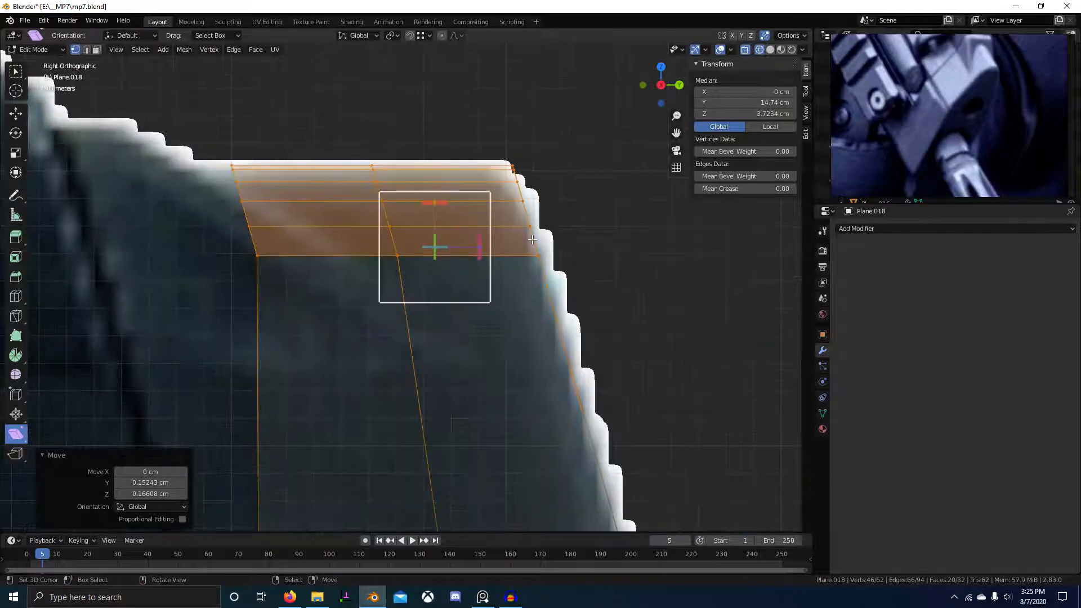
key("ctrl+KP_1")
right_click(526, 248)
scroll(526, 249, "down", 12)
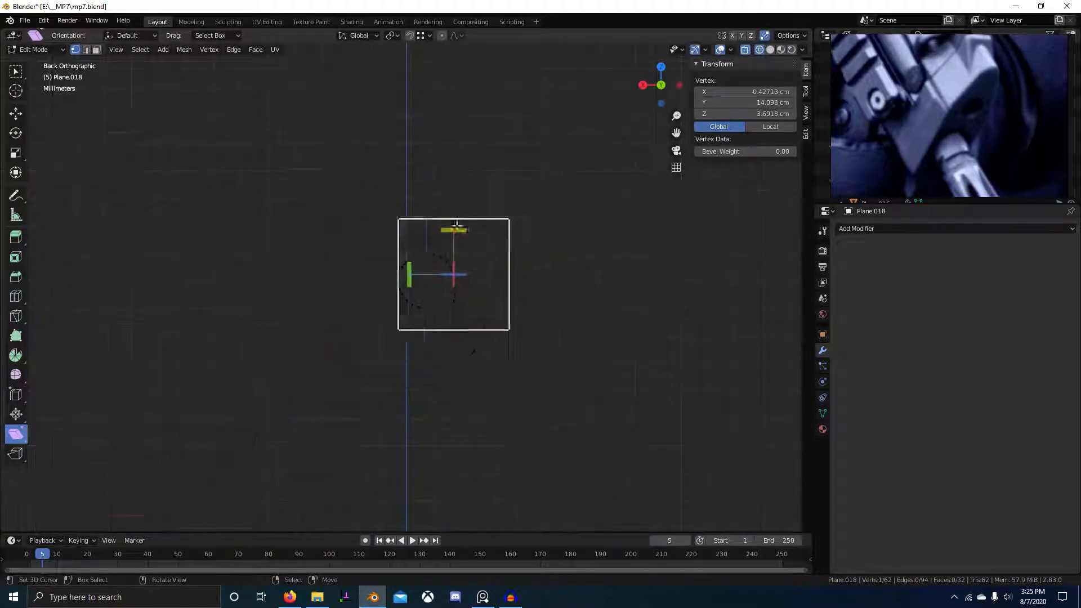
scroll(522, 265, "up", 3)
key("a")
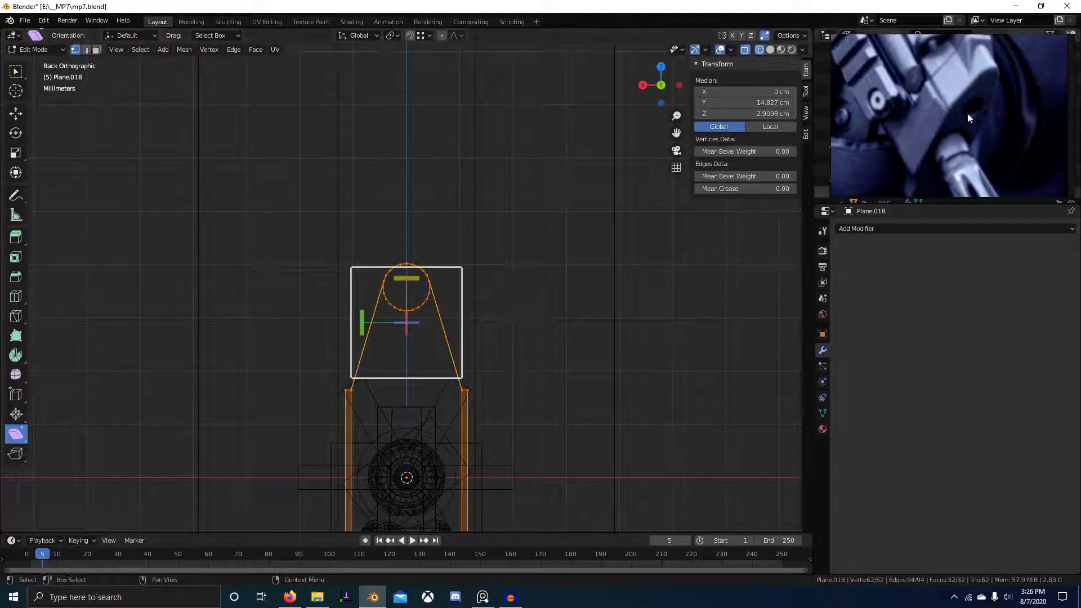
scroll(967, 113, "down", 8)
middle_click_drag(967, 113, 1062, 172)
middle_click_drag(993, 160, 914, 183)
scroll(963, 141, "up", 10)
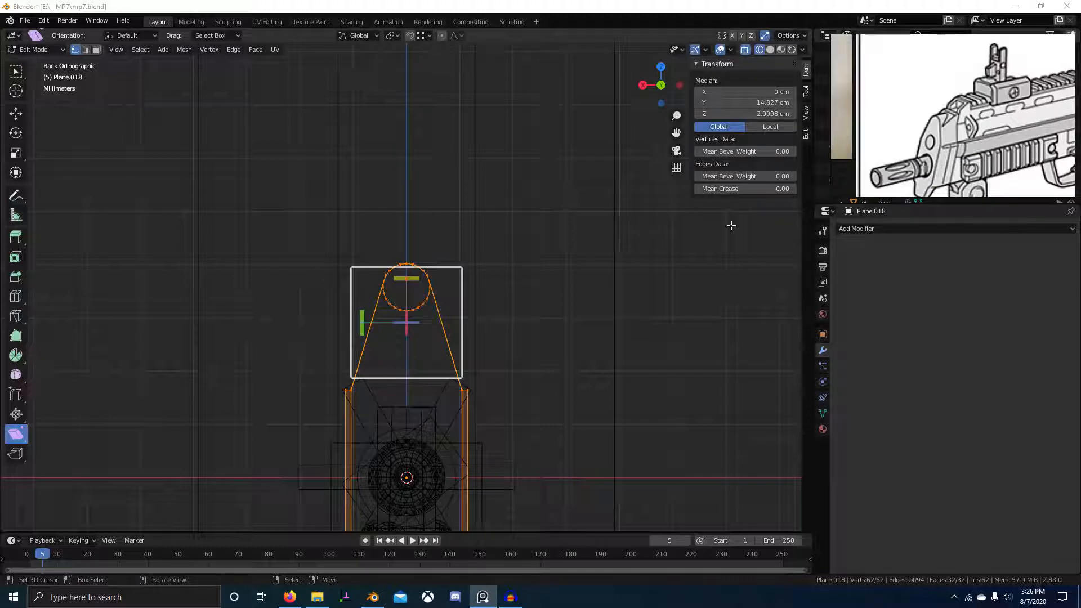
scroll(422, 323, "down", 2)
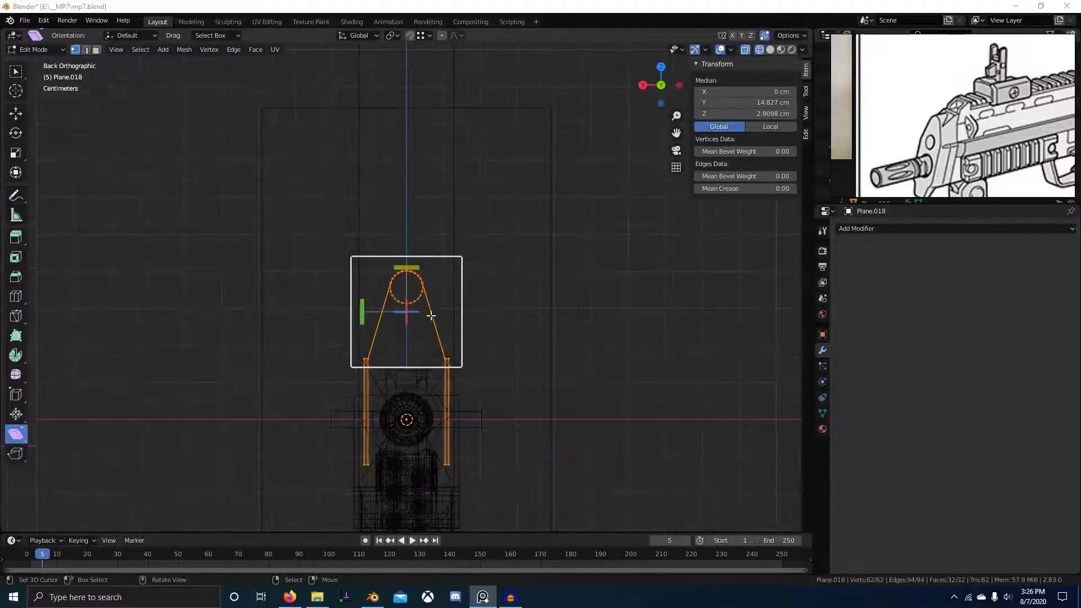
- Select only the top circle and the arch around it, and set the pivot point to Active Element
scroll(431, 316, "up", 1)
right_click(421, 302)
key("alt+a")
left_click_drag(358, 251, 466, 312)
scroll(439, 285, "up", 5)
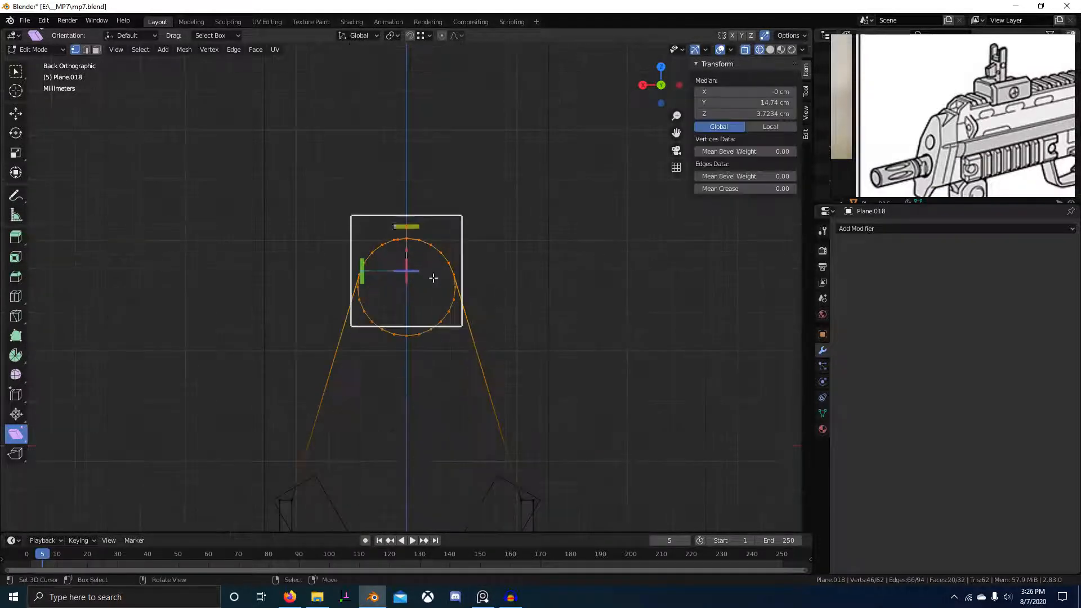
key("period")
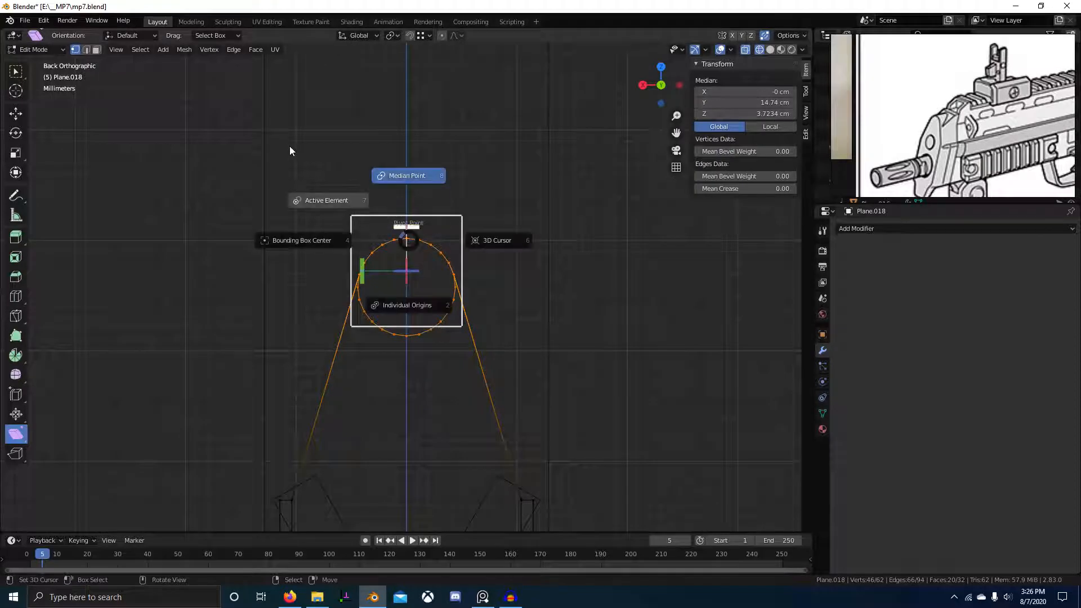
left_click(289, 147)
- Enlarge the top circle and arch by 1.109 and again by 1.045 from the arch's peak
scroll(456, 278, "down", 2)
key("s")
left_click(569, 314)
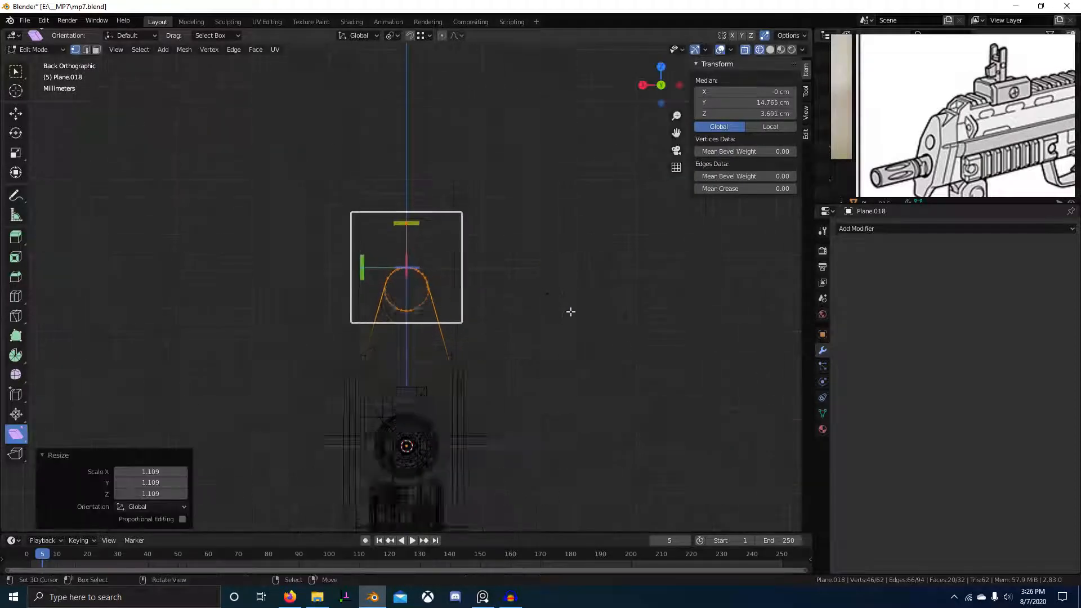
scroll(569, 314, "down", 2)
key("s")
left_click(635, 333)
- In solid view, select the cap's front outline together with the top circle and flatten them with a Y scale of 0
mouse_move(495, 296)
middle_mouse_down()
mouse_move(566, 329)
mouse_move(603, 376)
mouse_move(575, 374)
middle_mouse_up()
key("z")
left_click(687, 352)
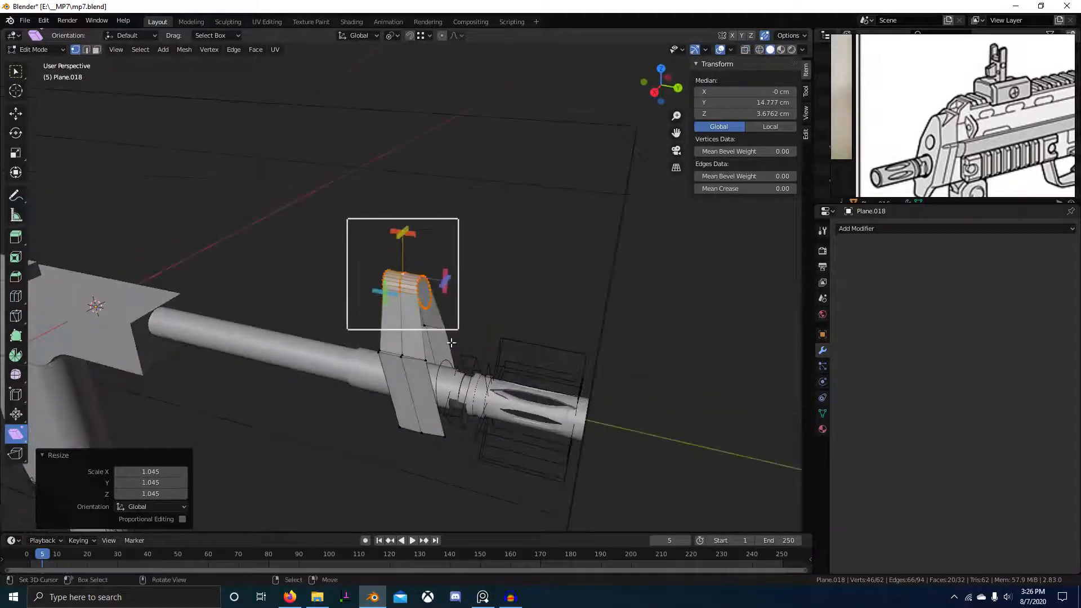
key("2")
middle_click_drag(424, 336, 421, 299)
key("1")
middle_click_drag(463, 353, 453, 329)
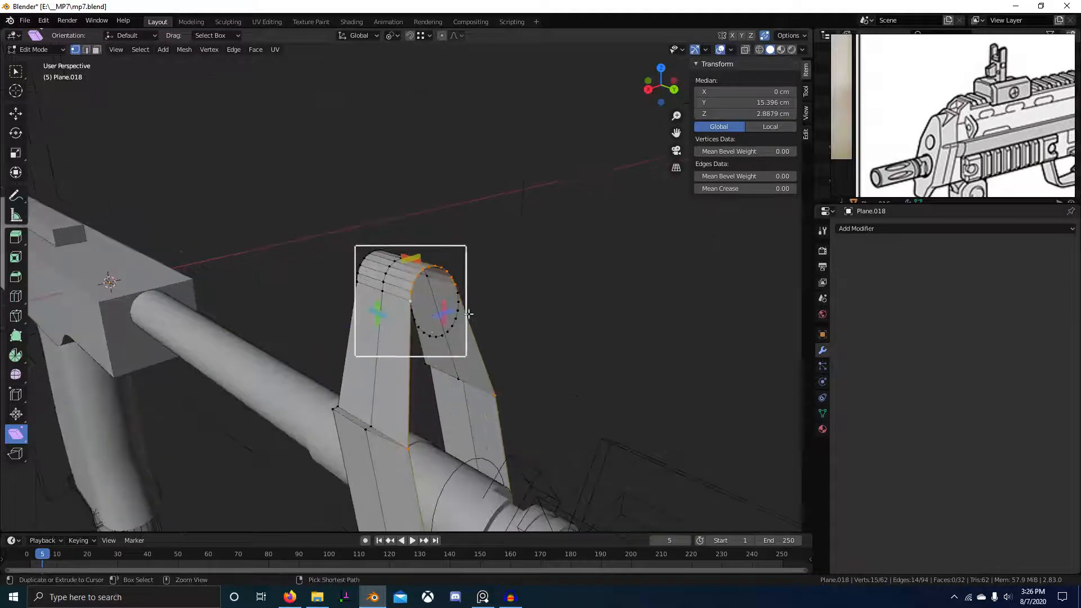
left_click(452, 327, "ctrl")
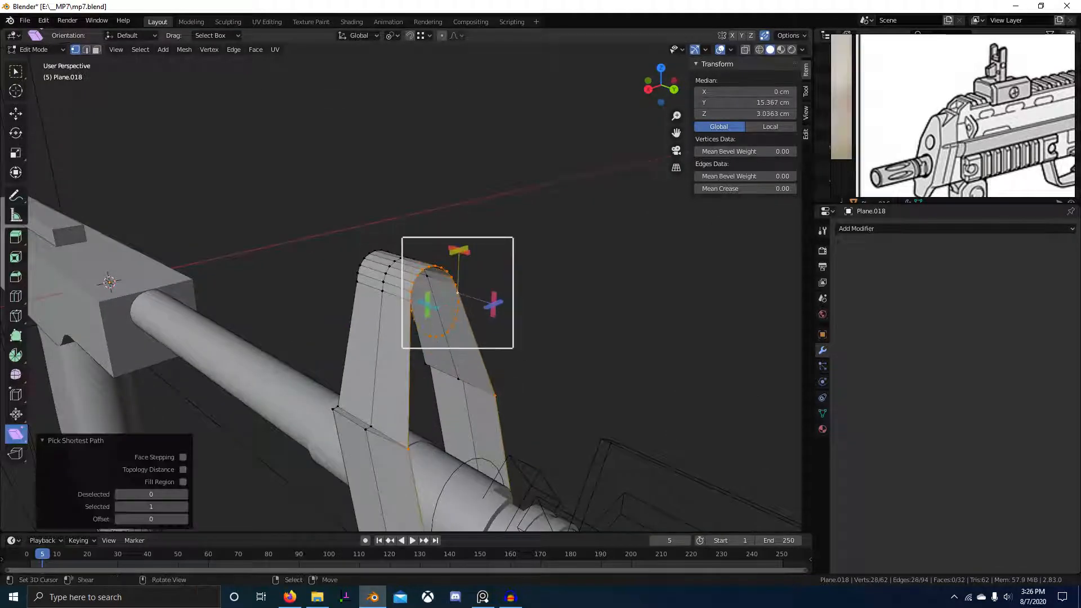
key("s")
key("y")
key("0")
key("Return")
- Move the flattened front outline and circle along the Y axis to set the cap's depth
middle_click_drag(519, 355, 558, 360)
key("g")
key("y")
left_click(531, 369)
- Flatten the cap's middle edge loop and its rear edge loop separately with a Y scale of 0
scroll(557, 360, "down", 2)
left_click(415, 365, "alt")
key("s")
key("y")
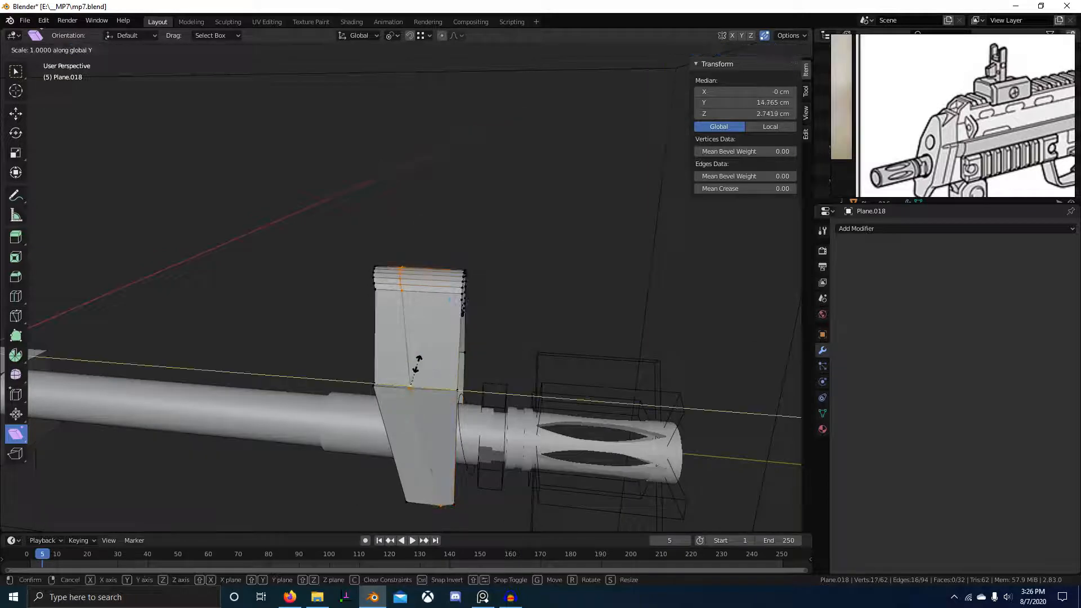
key("0")
key("Return")
right_click(380, 369, "alt")
key("s")
key("y")
key("0")
key("Return")
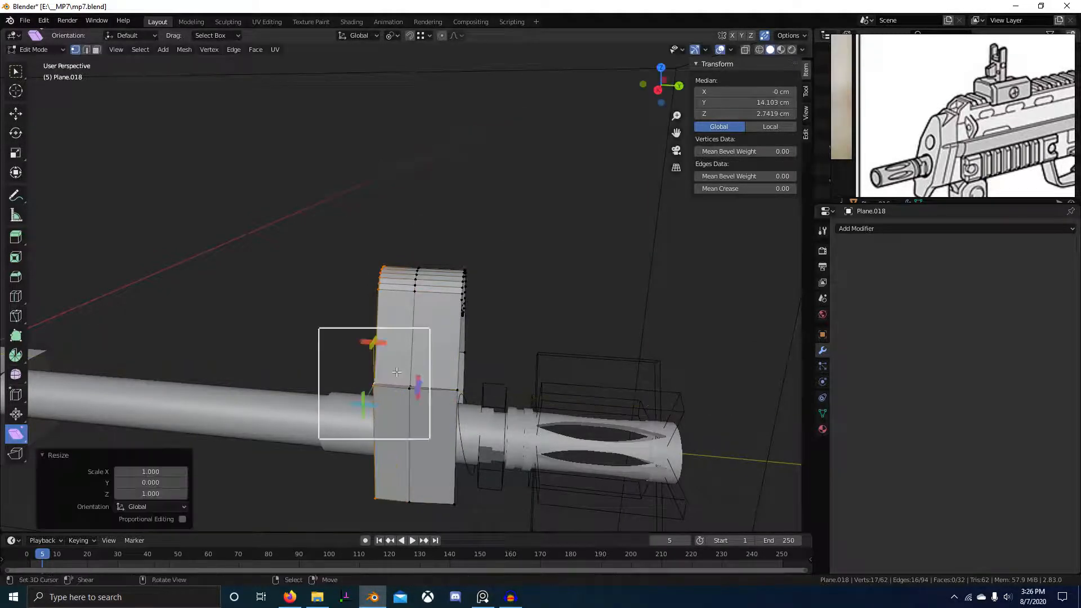
- In the right wireframe view, select the entire cap and move it about -0.71 cm in Y toward the reference's top
scroll(397, 372, "down", 2)
middle_click_drag(397, 372, 423, 383)
key("KP_3")
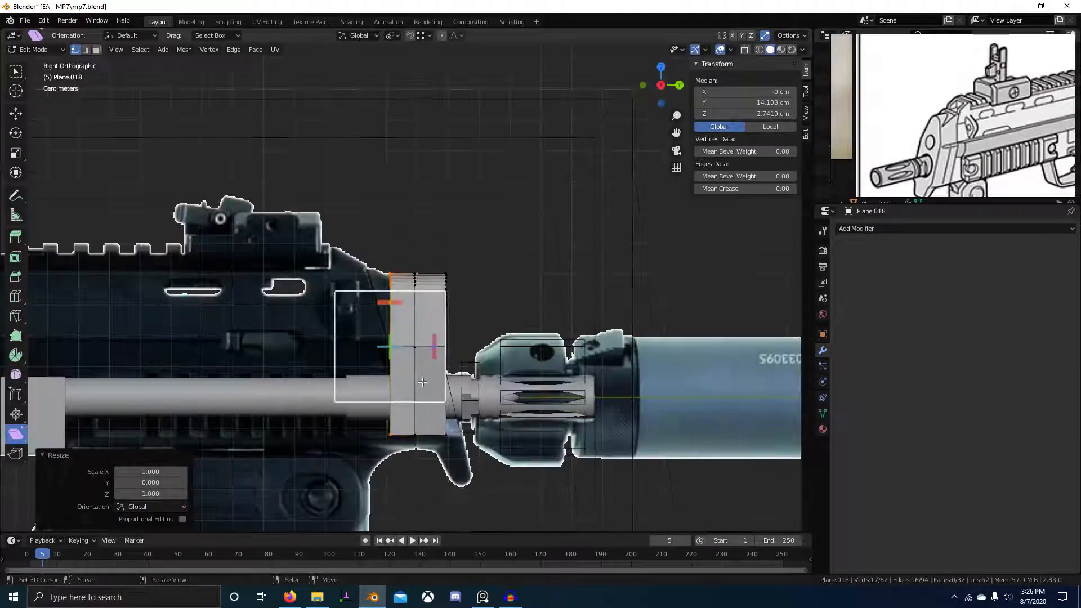
scroll(422, 382, "up", 2)
key("a")
key("g")
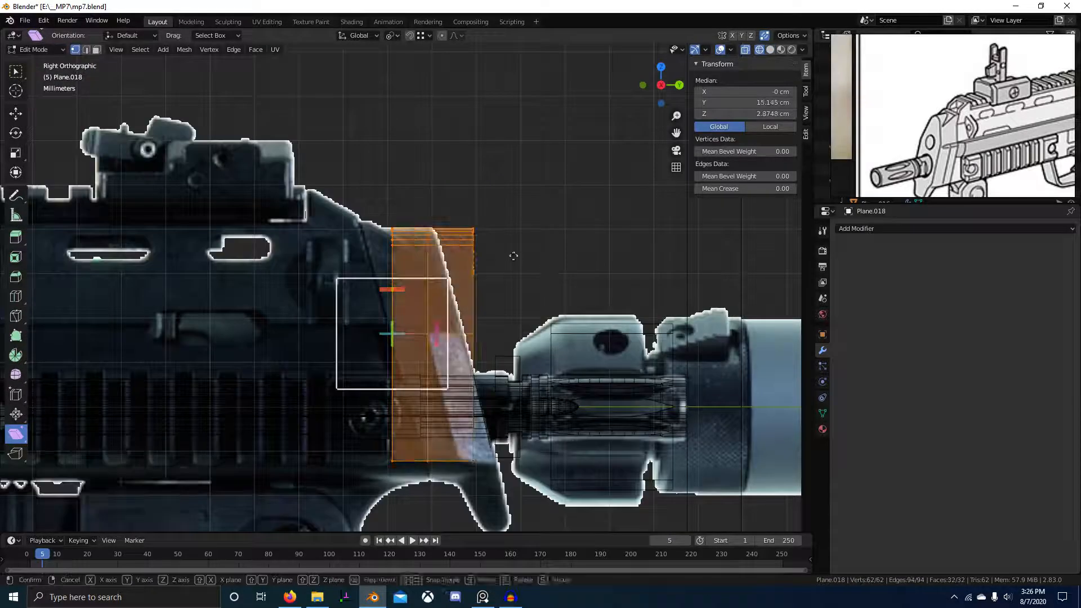
left_click(478, 249)
scroll(482, 282, "up", 4)
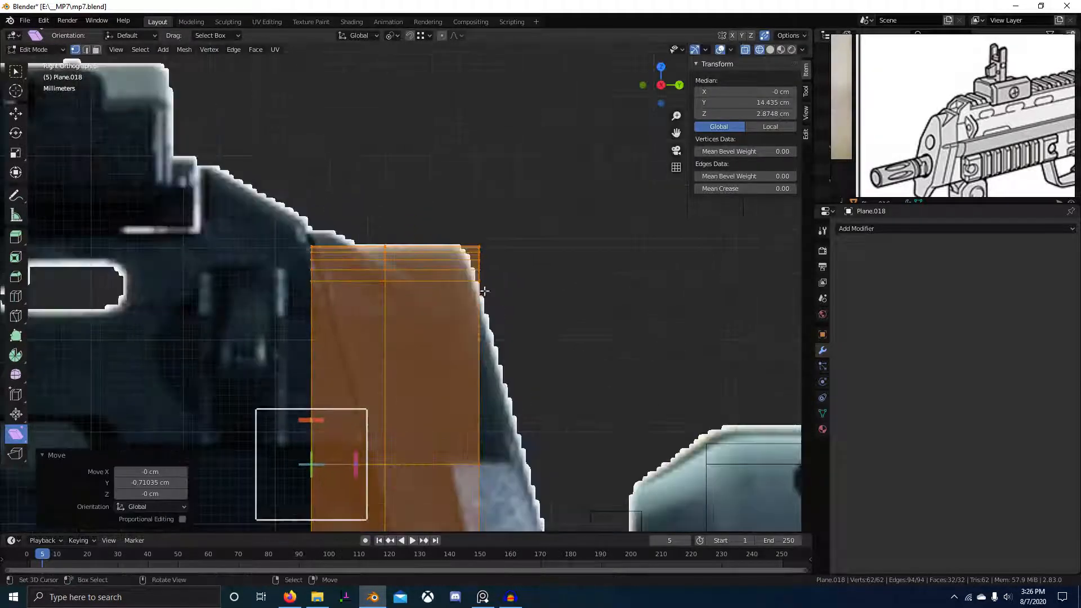
- Fit the cap's depth to the flat top in the side reference by repeatedly scaling and shifting it along Y
scroll(496, 283, "down", 1)
key("s")
key("y")
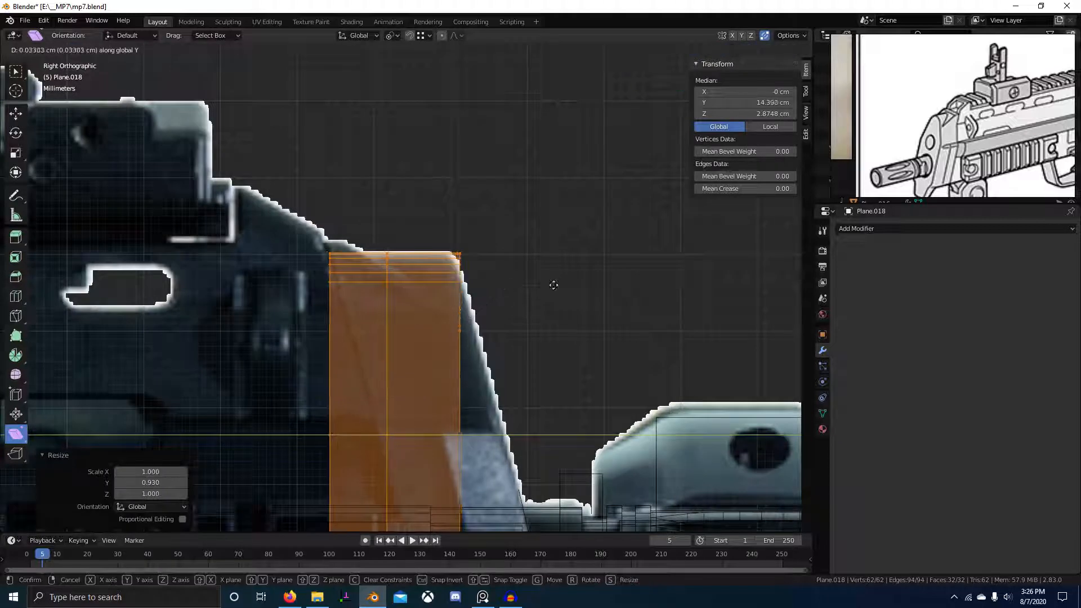
left_click(554, 285)
key("s")
key("y")
left_click(461, 302)
key("g")
key("y")
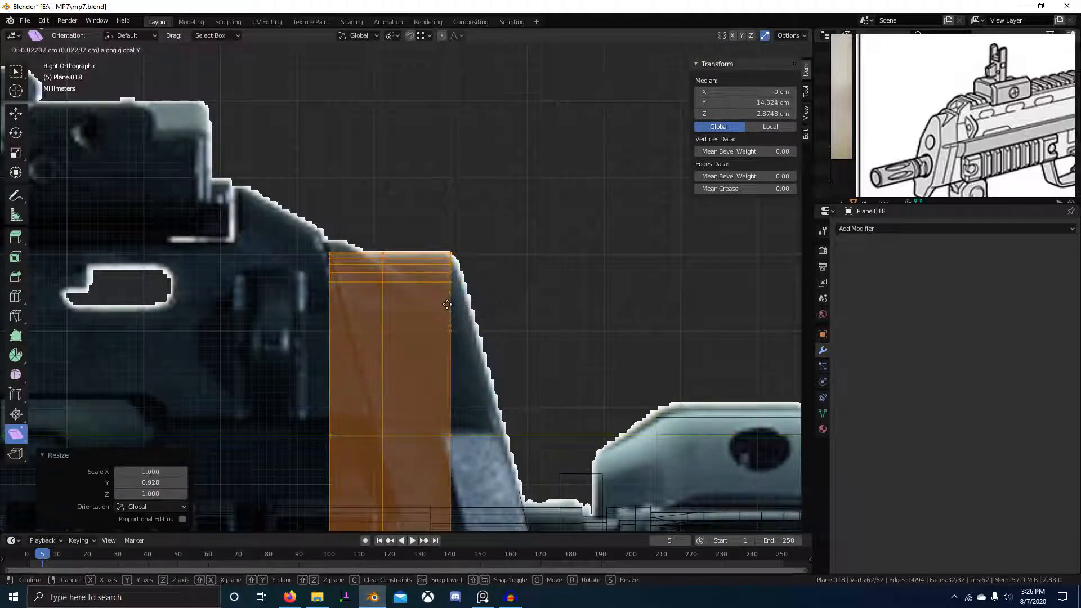
left_click(452, 304)
key("s")
key("y")
left_click(526, 318)
scroll(528, 318, "down", 2)
middle_click_drag(517, 359, 533, 306, "shift")
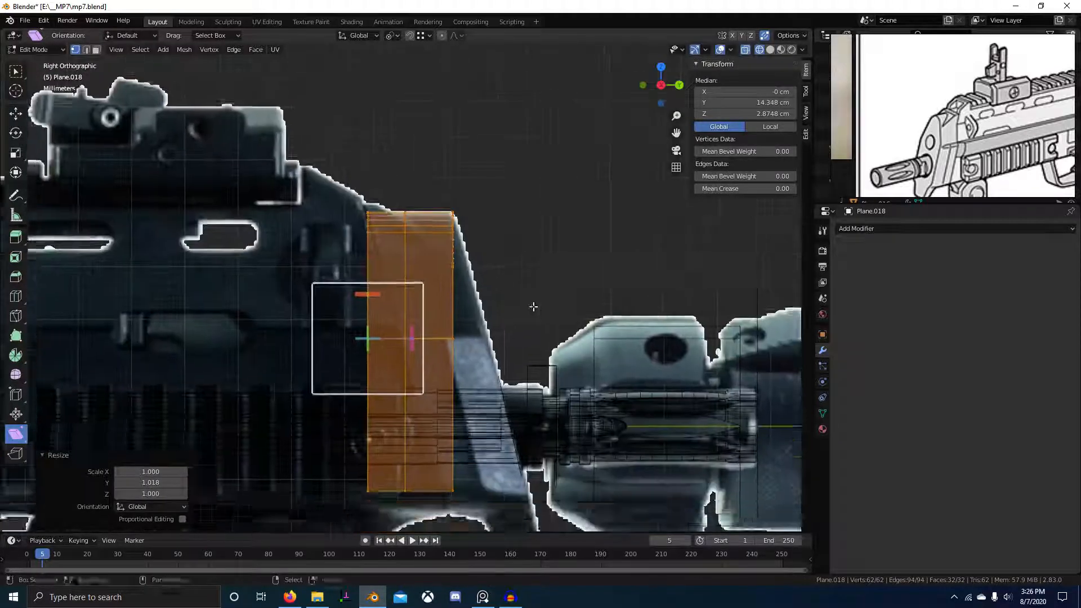
- Move the cap about 0.669 cm and then -0.011 cm in Y so its front meets the reference slope at the ledge
scroll(533, 306, "up", 4)
middle_click_drag(494, 388, 368, 327, "shift")
key("g")
key("y")
left_click(289, 364)
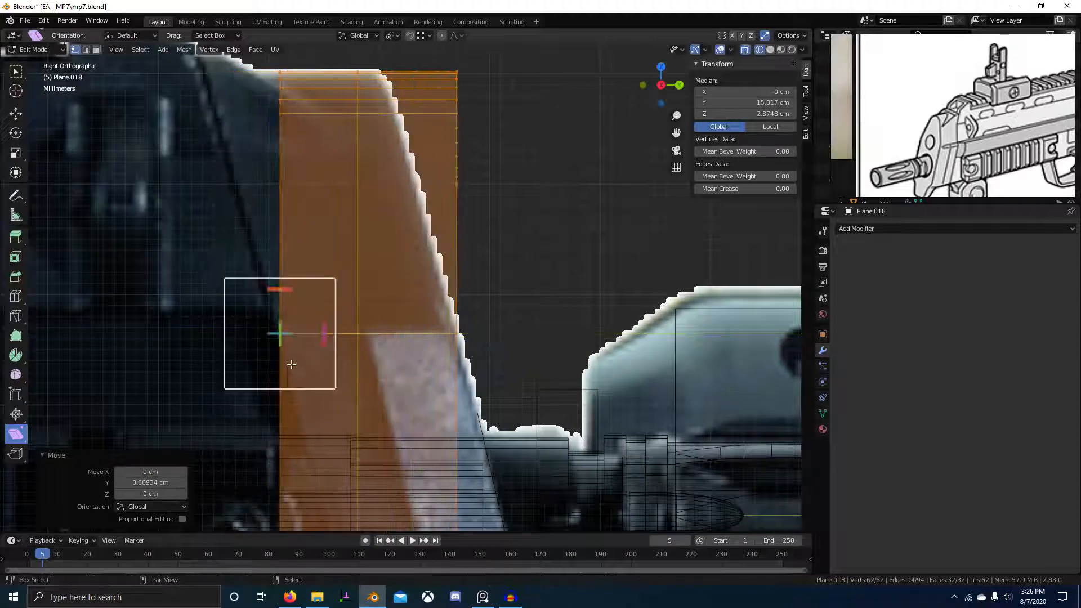
middle_click_drag(421, 361, 340, 327, "shift")
scroll(339, 328, "up", 3)
key("g")
key("y")
left_click(321, 340)
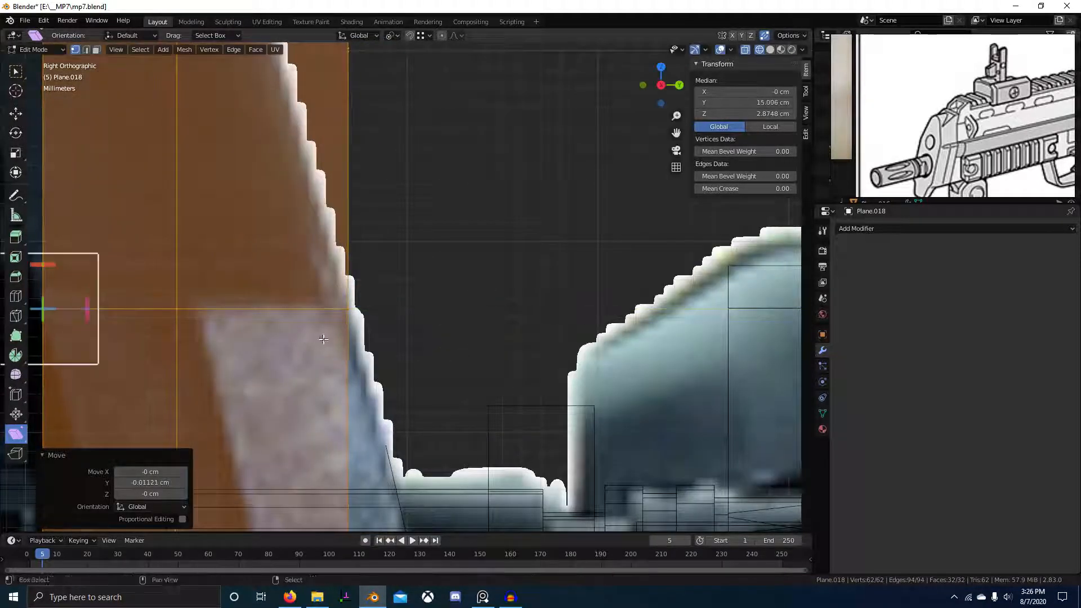
- Shear the whole cap by about 0.266 to follow the slope in the side reference and inspect it in solid view
scroll(267, 338, "down", 4)
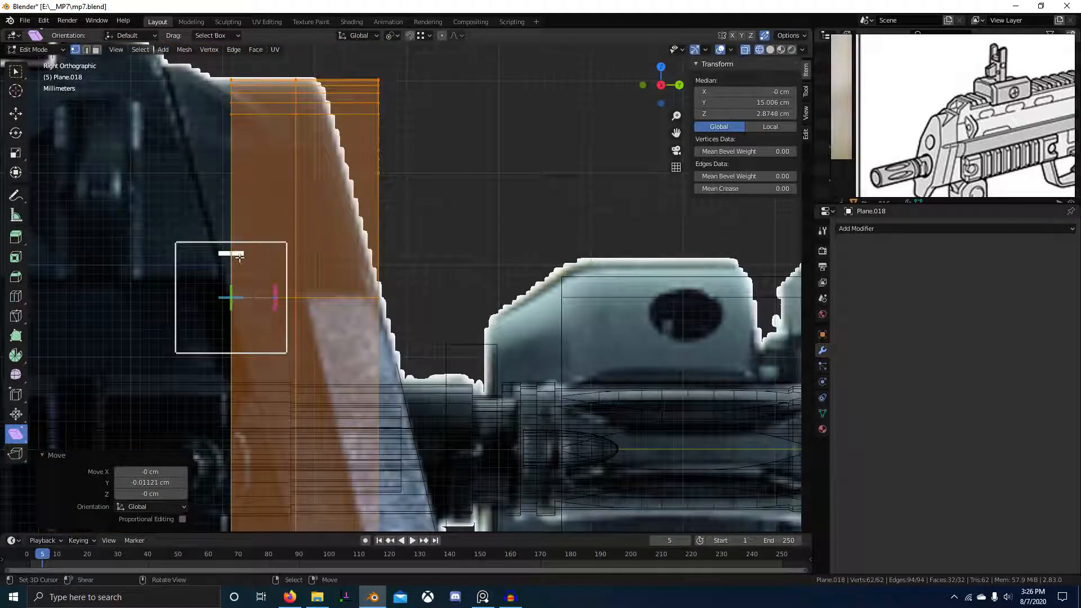
left_click_drag(239, 257, 189, 257)
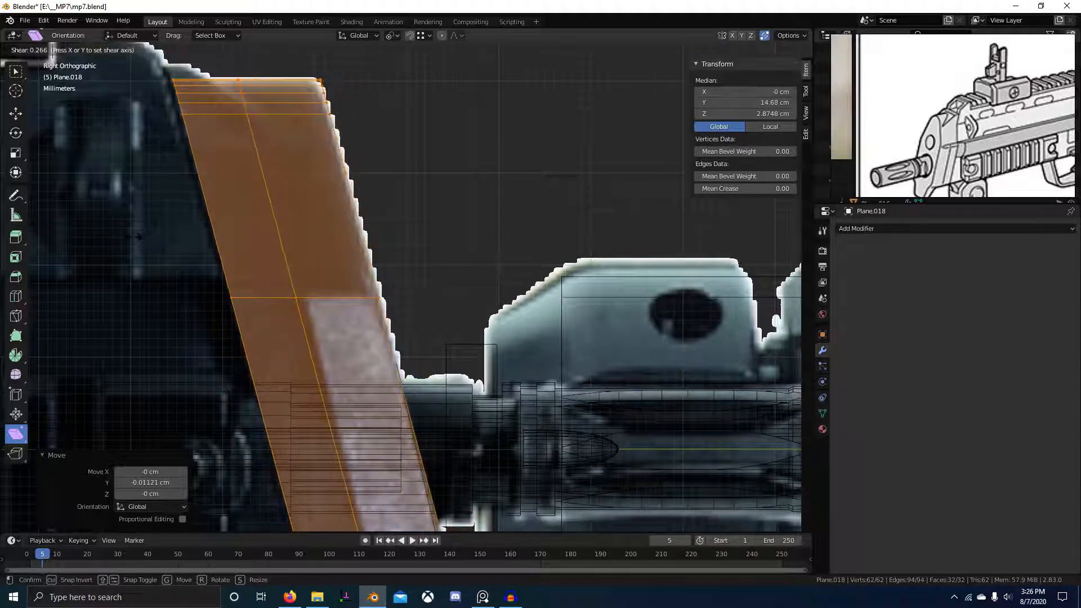
left_click_drag(134, 236, 134, 237)
scroll(438, 291, "down", 2)
middle_click_drag(450, 274, 432, 215, "shift")
scroll(408, 248, "down", 1)
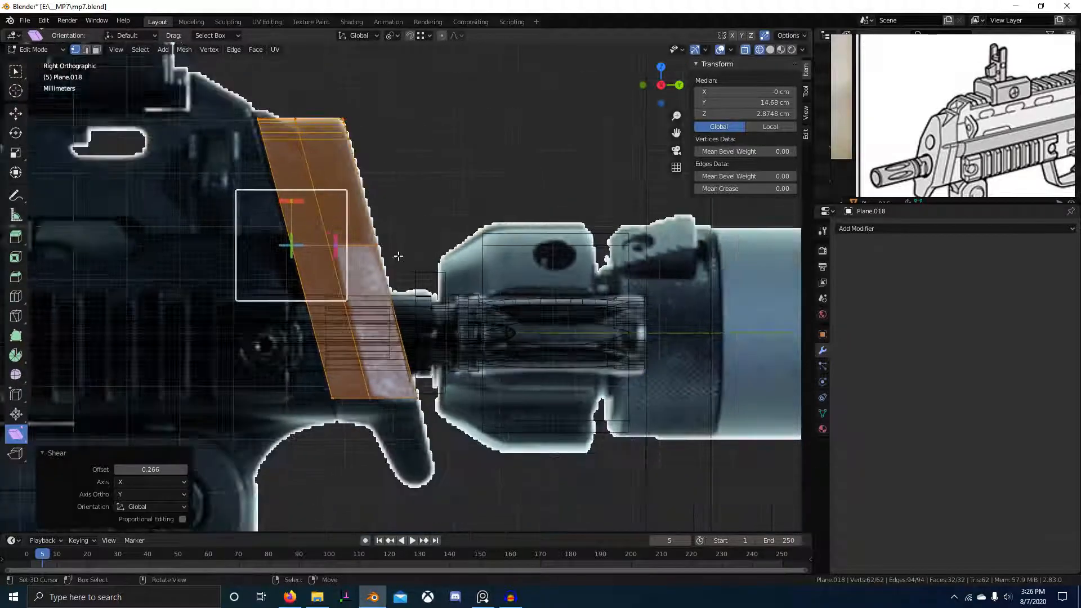
mouse_move(398, 253)
middle_mouse_down()
mouse_move(284, 277)
mouse_move(411, 287)
middle_mouse_up()
scroll(307, 270, "up", 2)
key("shift+z")
scroll(381, 289, "up", 1)
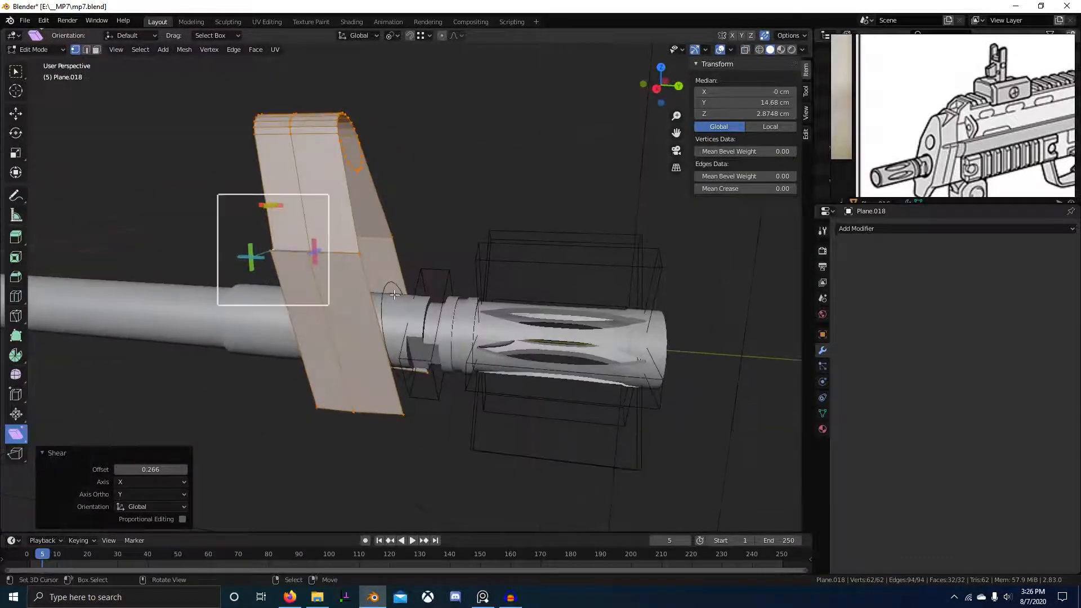
- Undo the shear of the cap
key("ctrl+z")
key("ctrl+z")
key("ctrl+z")
key("ctrl+z")
key("ctrl+z")
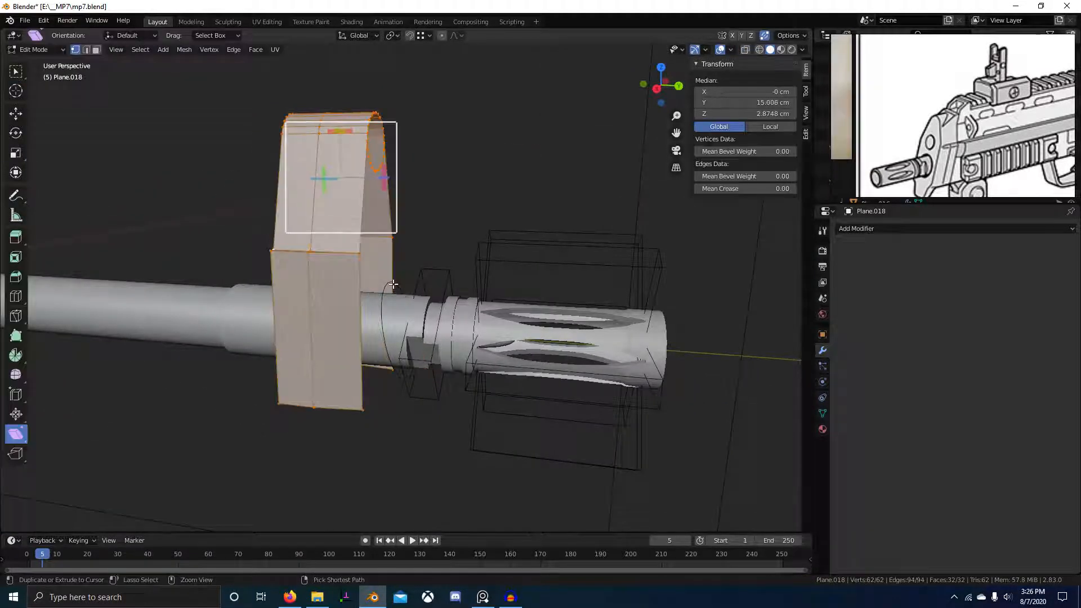
key("ctrl+z")
- Flatten the separate tilted circle around the barrel along the Y axis
key("Tab")
key("s")
key("y")
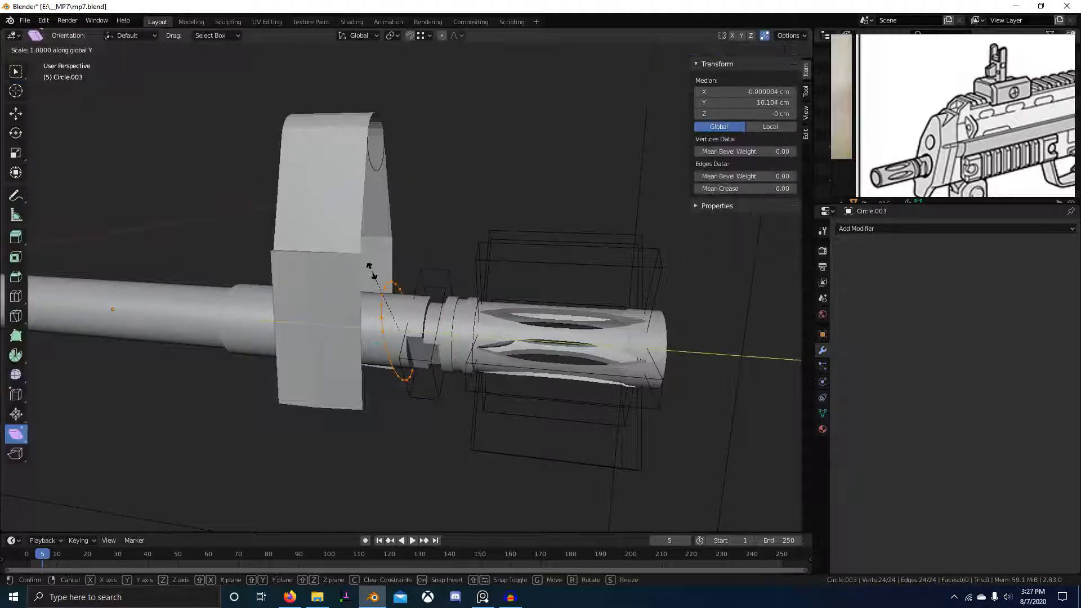
key("Escape")
key("Tab")
- Join the barrel circle to the front cap object and select the circle in the combined mesh
left_click(393, 238)
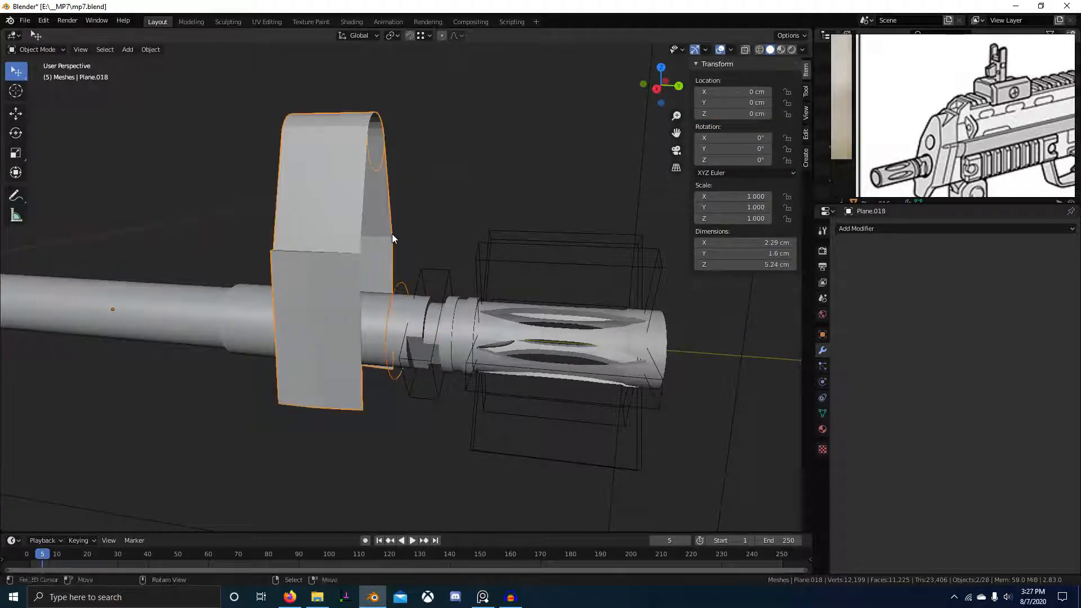
key("Tab")
left_click(396, 291, "alt")
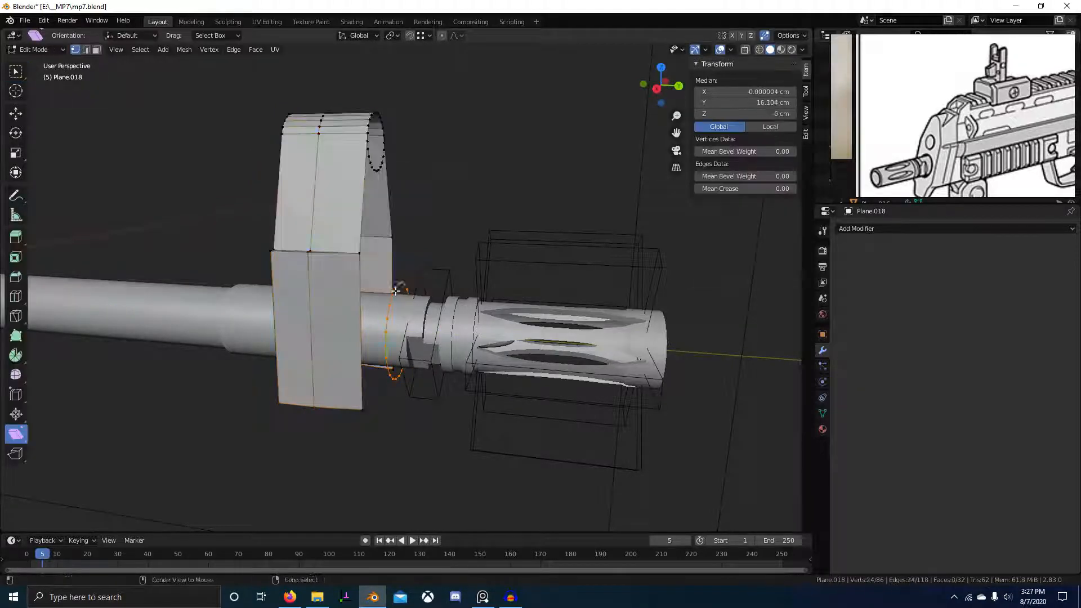
- Examine the cap from below and study the reference photo and front drawing for the shape of its lower section
left_click(386, 243)
middle_click_drag(386, 244, 388, 383)
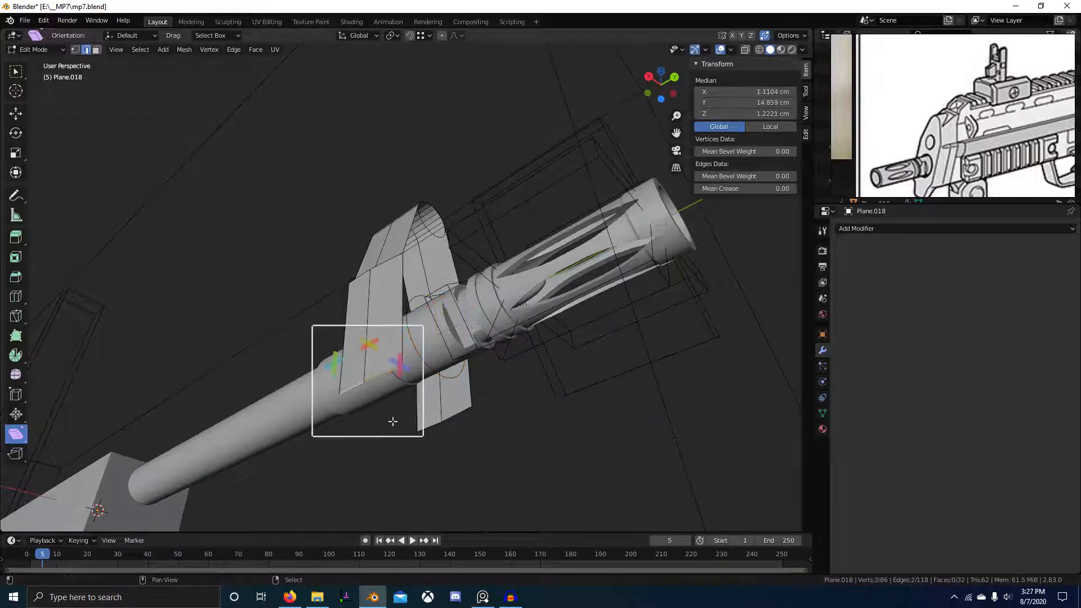
middle_click_drag(393, 421, 369, 405)
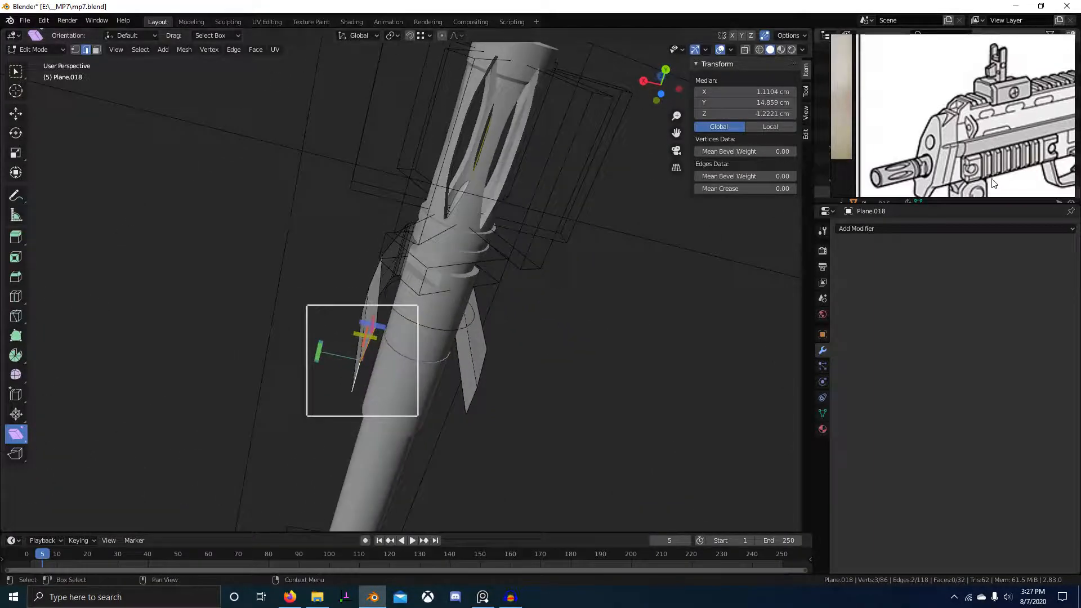
scroll(991, 180, "down", 5)
scroll(951, 105, "up", 4)
middle_click_drag(951, 106, 978, 150)
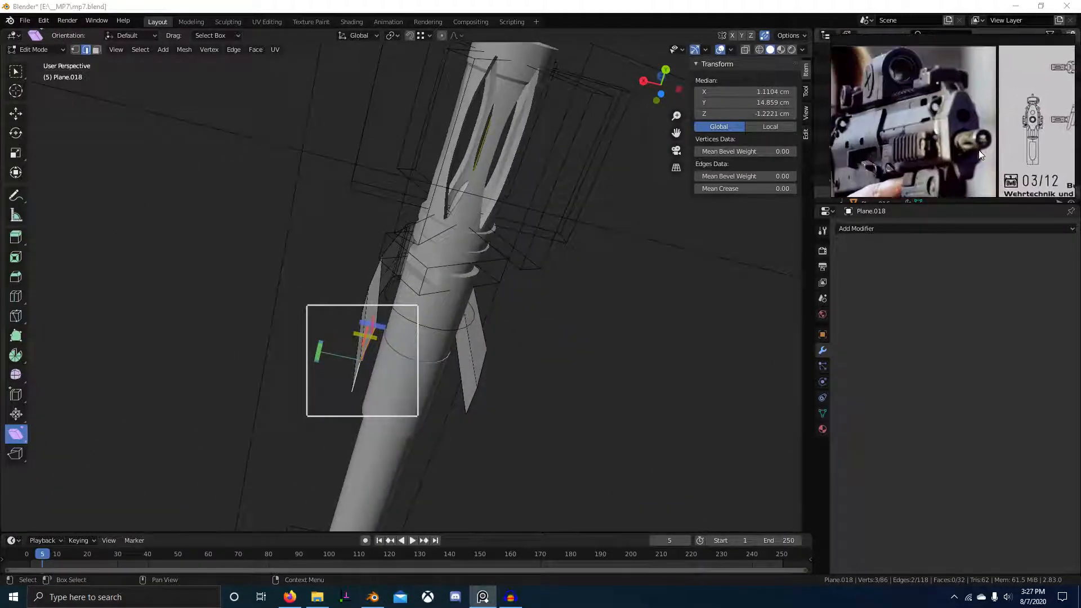
scroll(1018, 150, "up", 5)
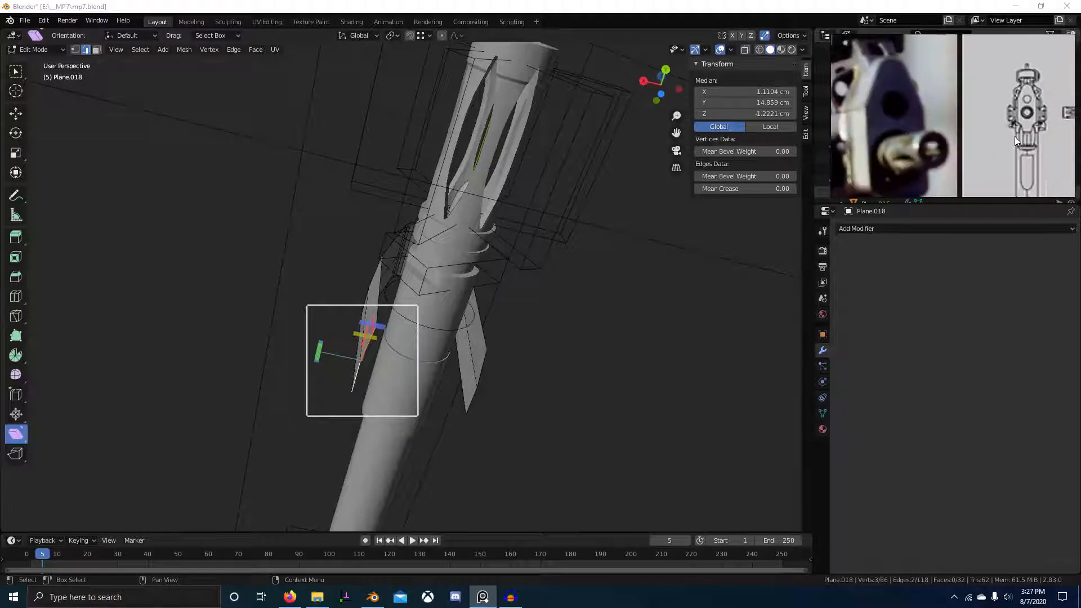
scroll(1006, 147, "down", 3)
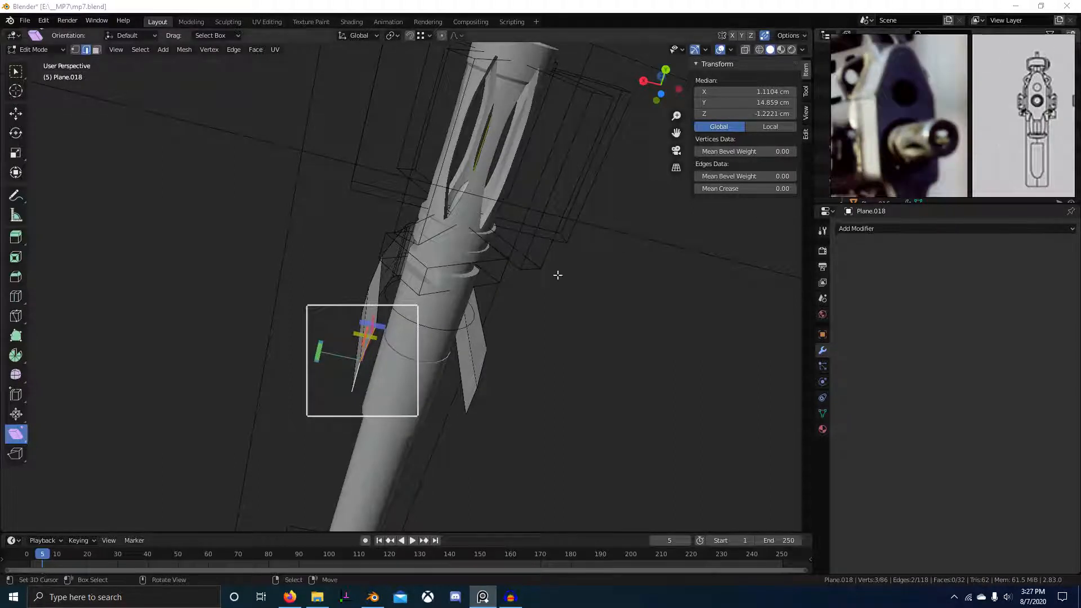
scroll(1014, 147, "up", 4)
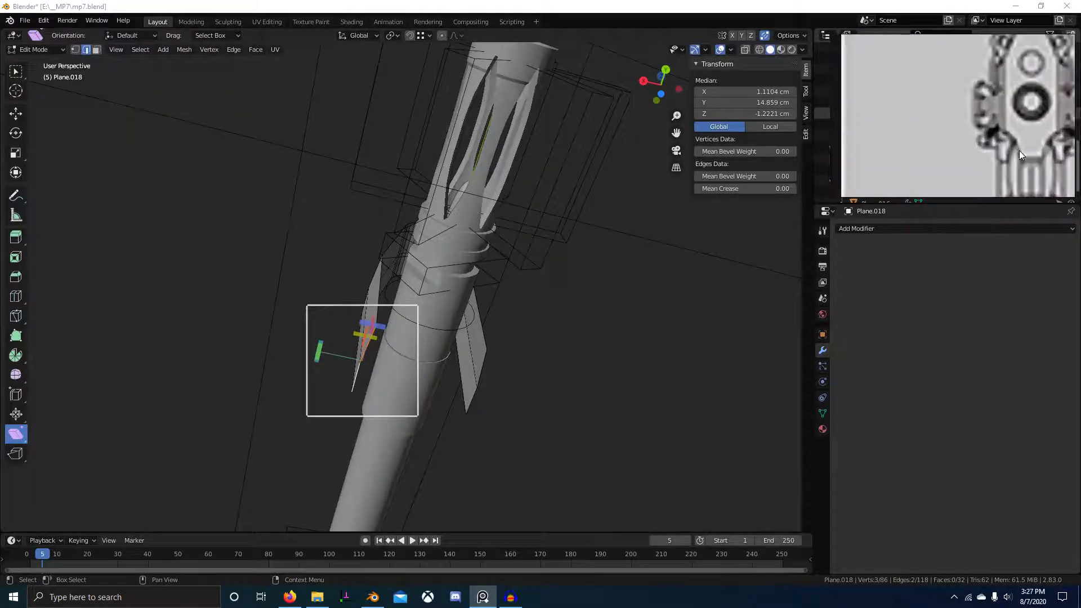
- Extrude the cap's front lower side edge about 1.62 cm downward along Z in the side view
mouse_move(461, 316)
middle_mouse_down()
mouse_move(478, 292)
mouse_move(490, 307)
mouse_move(475, 323)
middle_mouse_up()
key("KP_3")
middle_click_drag(486, 398, 490, 328, "shift")
scroll(490, 328, "up", 2)
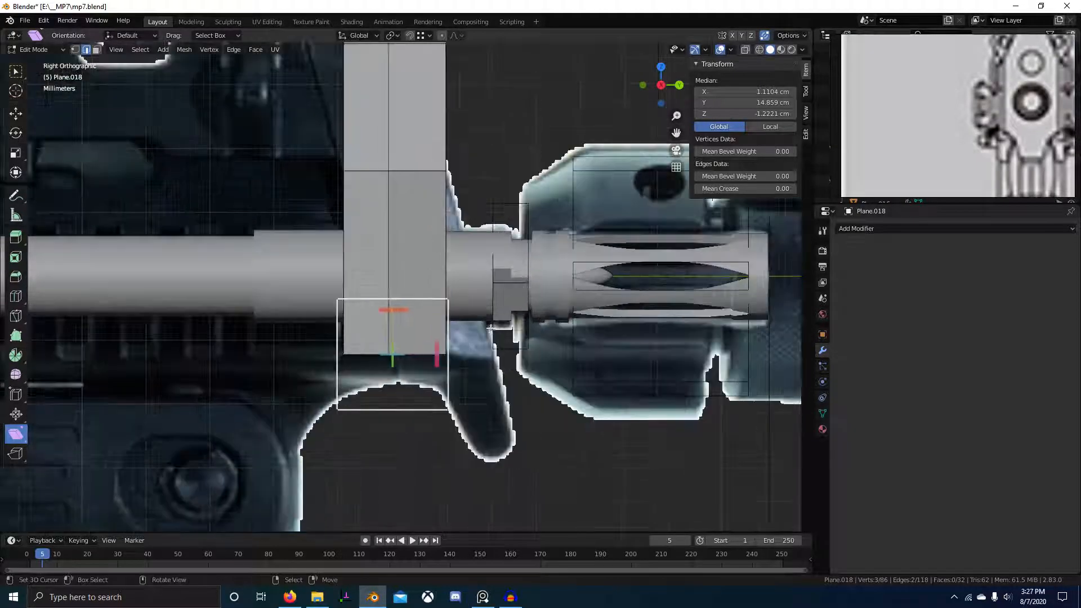
key("shift+z")
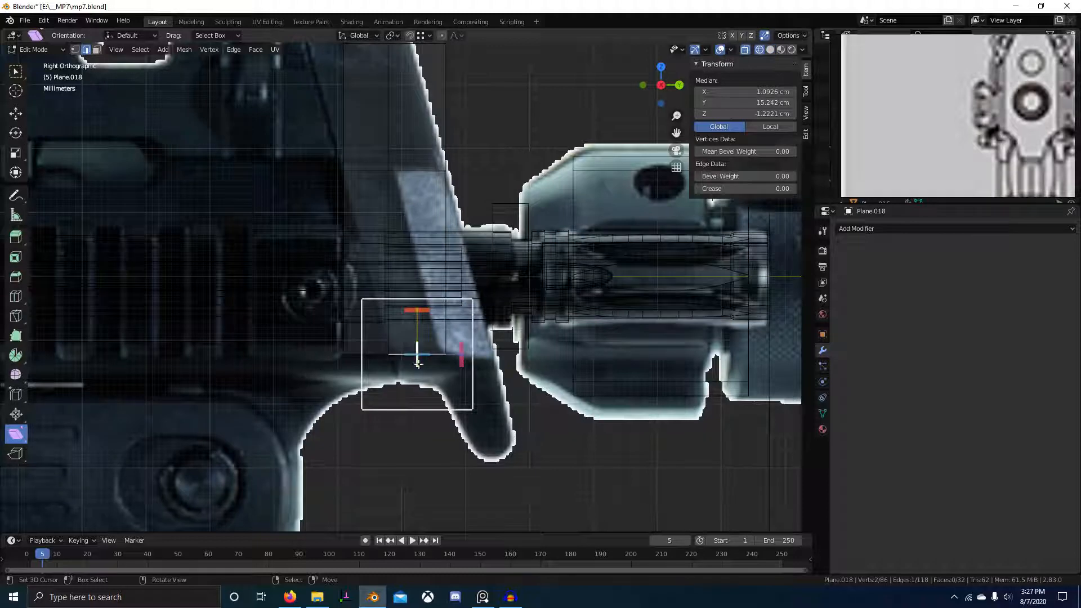
key("e")
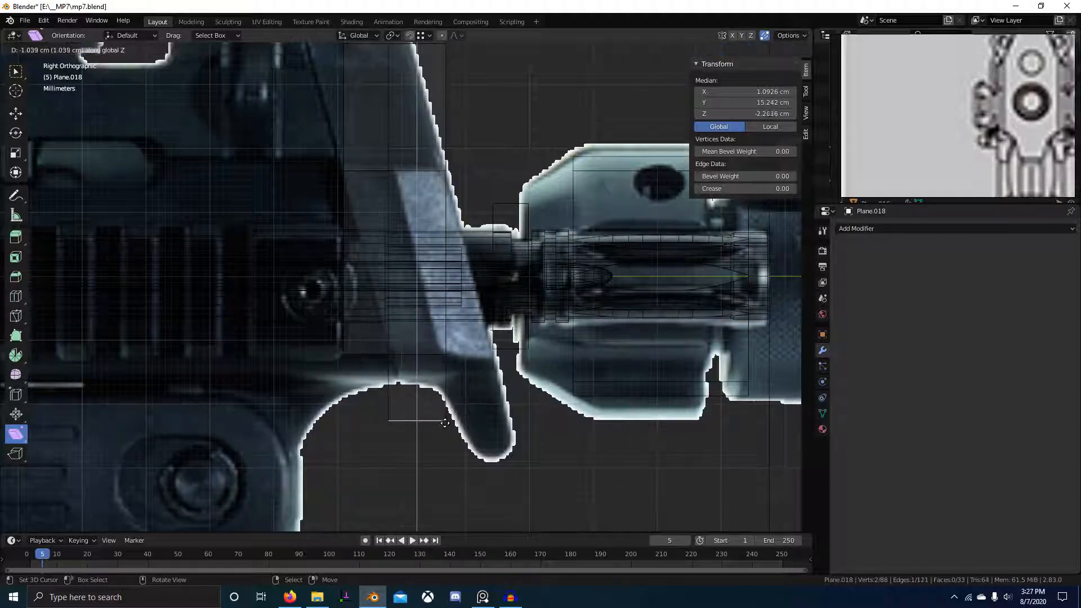
left_click(460, 461)
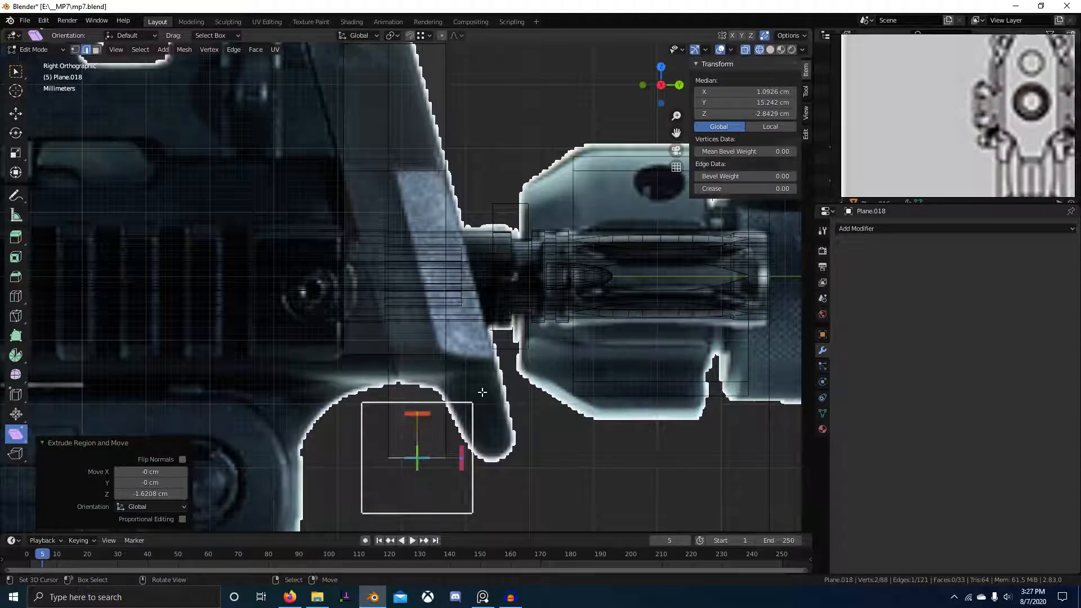
- Fine-tune the extruded edge's height along Z to about -2.89 cm, matching the tip in the side reference
middle_click_drag(482, 392, 403, 414)
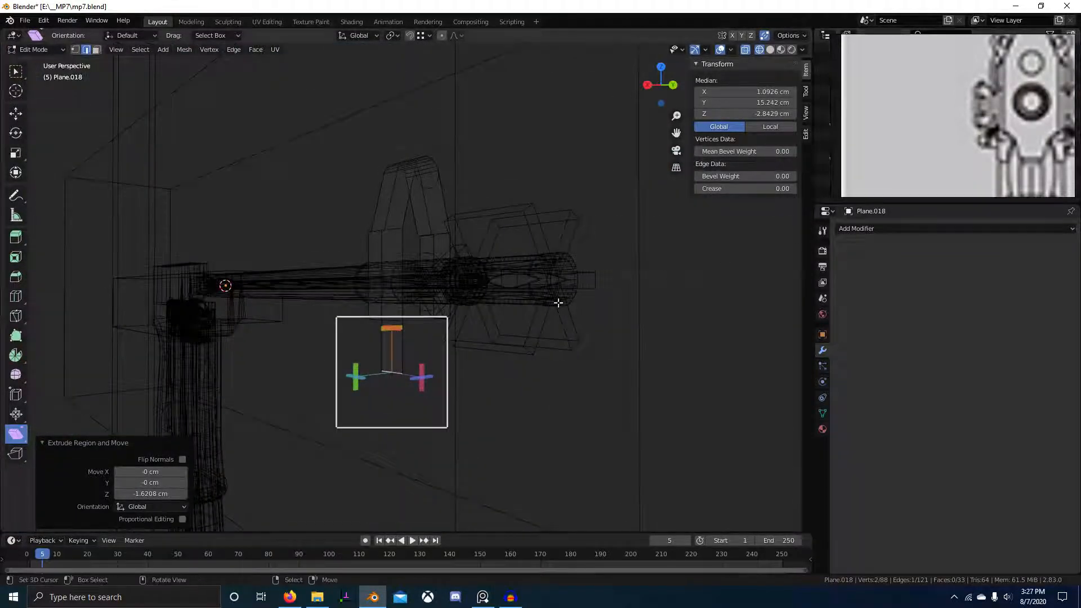
key("KP_3")
scroll(495, 436, "up", 4)
key("e")
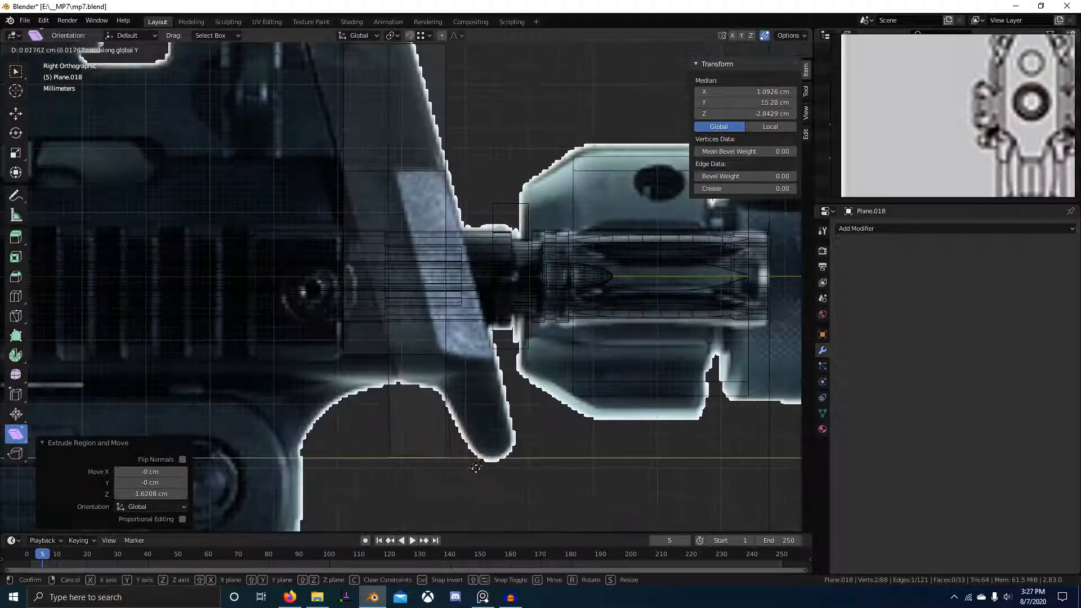
key("z")
left_click(481, 466)
key("g")
key("z")
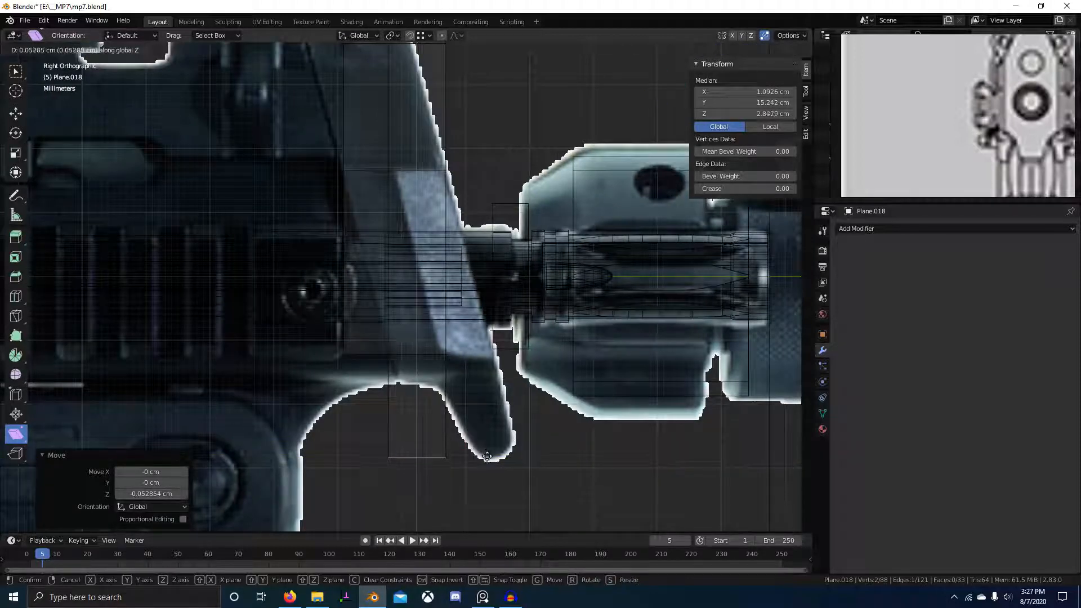
left_click(487, 455)
- Move the leg's bottom edge inward along X and extrude it about 0.36 cm toward the centre
scroll(487, 453, "down", 4)
middle_click_drag(486, 453, 444, 390)
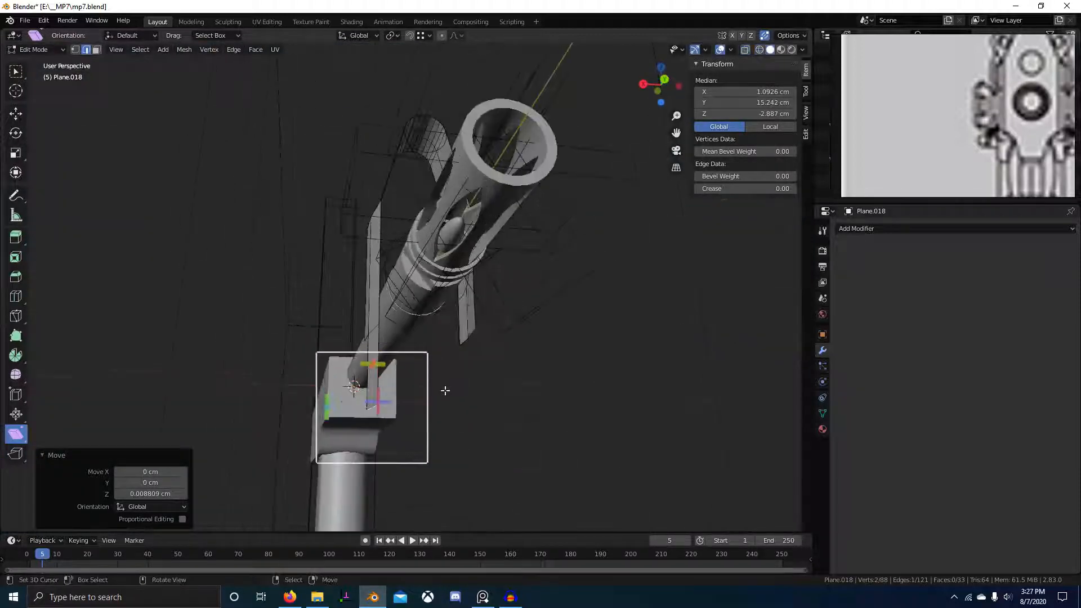
key("g")
key("x")
left_click(474, 384)
key("e")
key("x")
left_click(462, 377)
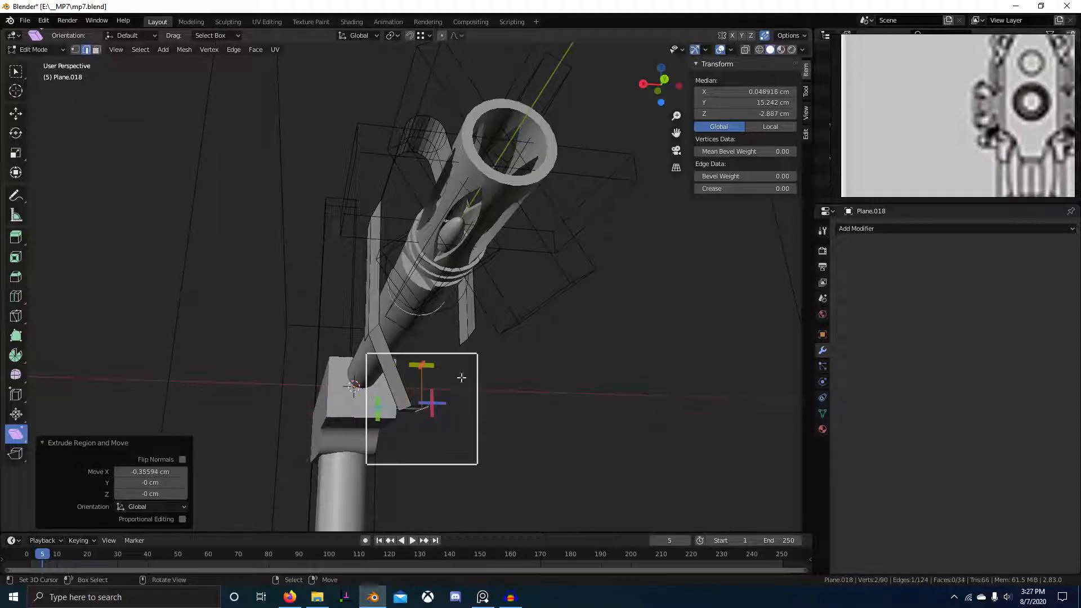
- Flatten the two bottom edges along X and place the inner one on the centre line at X 0 cm
middle_click_drag(428, 394, 394, 367)
right_click(405, 384)
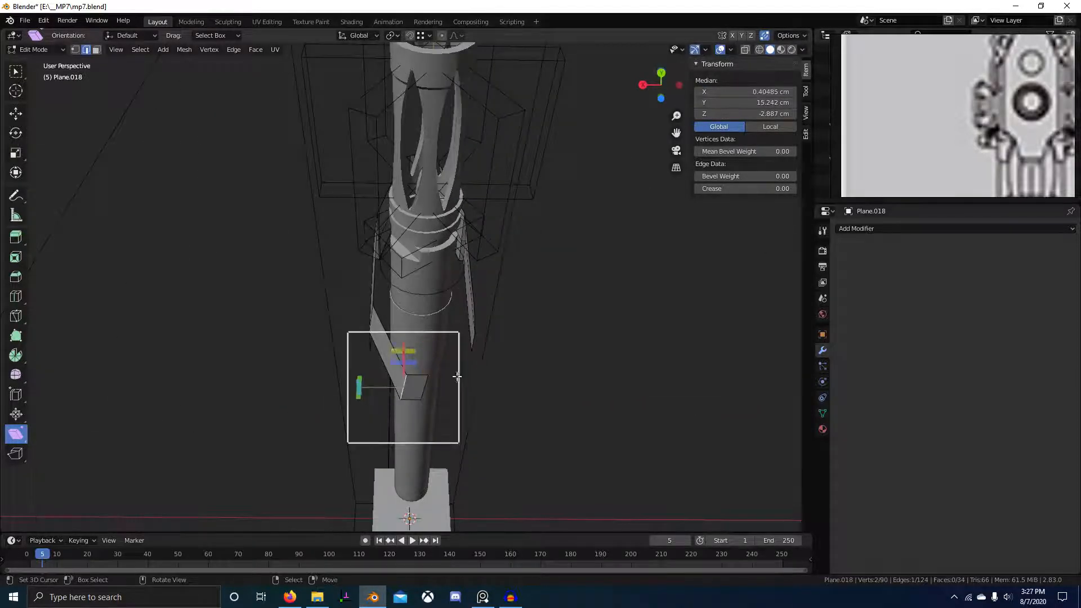
mouse_move(467, 368)
middle_mouse_down()
mouse_move(451, 388)
mouse_move(456, 374)
middle_mouse_up()
type("sx0")
key("Return")
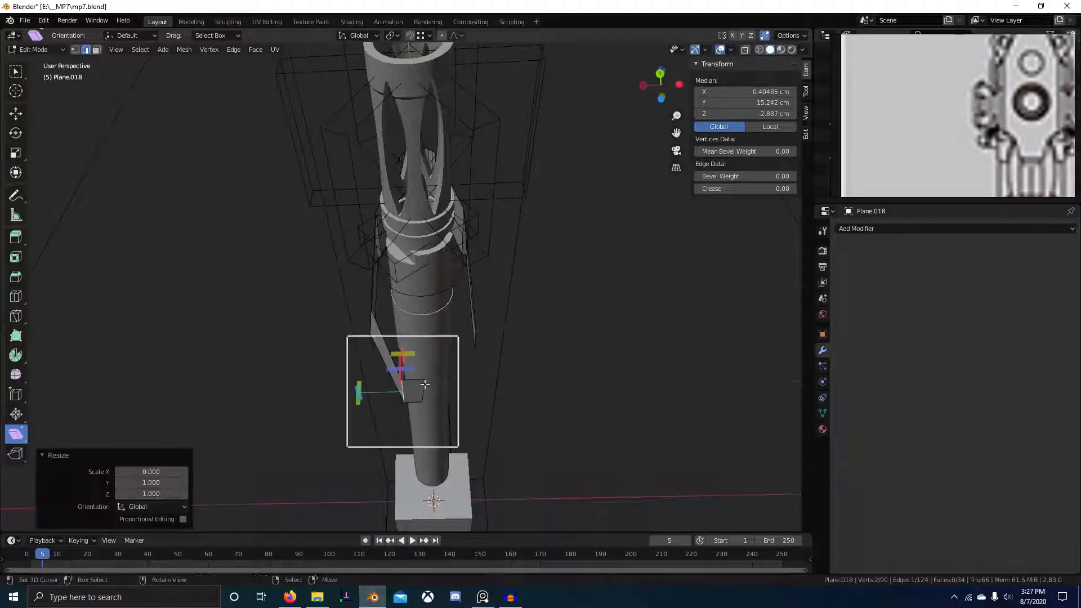
right_click(425, 388)
type("sx0")
key("Return")
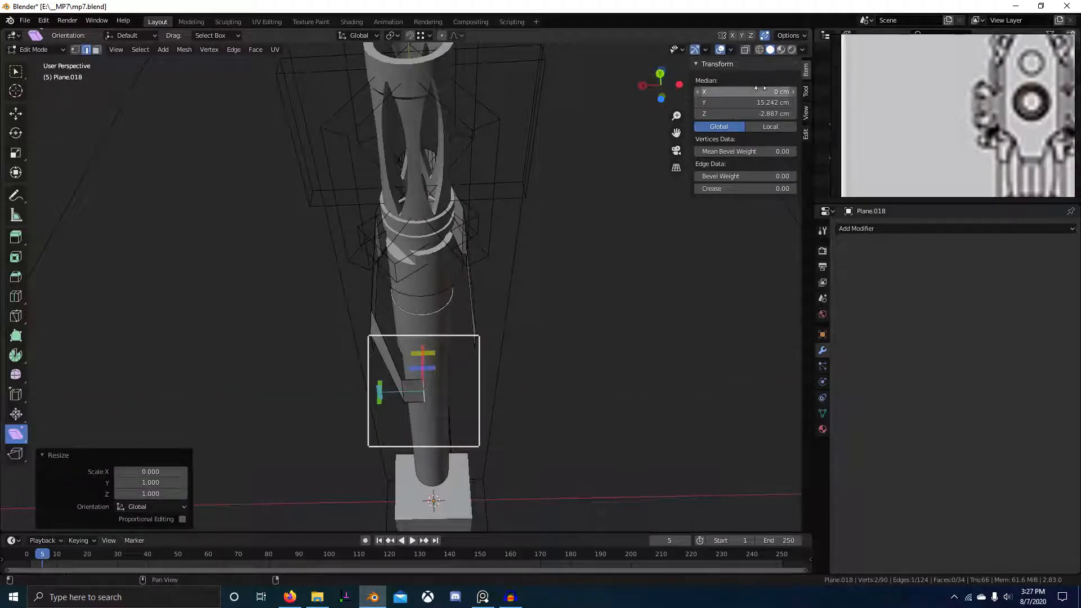
- Move the leg's outer bottom edge about 0.12 cm outward along X
right_click(396, 386)
middle_click_drag(446, 361, 406, 399)
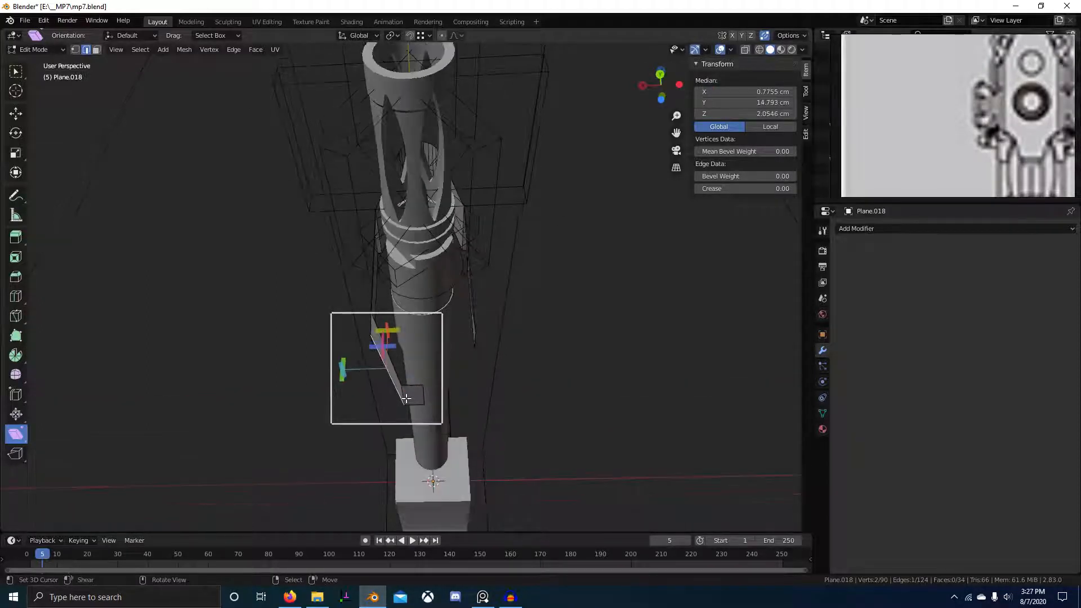
key("g")
key("x")
left_click(381, 393)
- Symmetrize the entire cap mesh so the lower leg is mirrored to the other side, and deselect everything
key("F3")
type("Symmetrize")
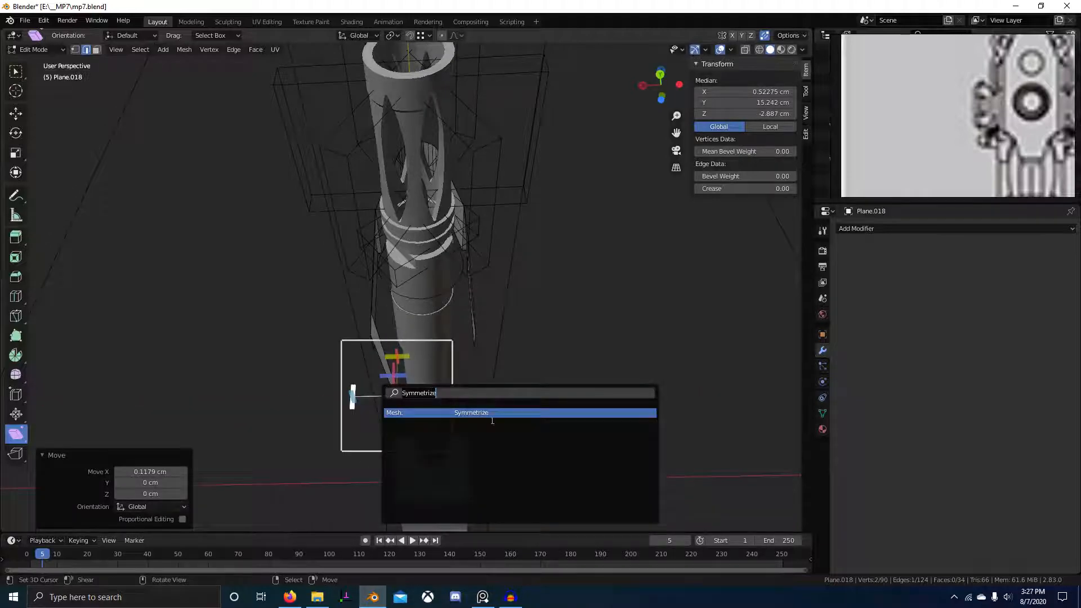
key("Return")
middle_click_drag(454, 394, 422, 381)
key("a")
key("F3")
key("Return")
key("alt+a")
- Add one centred loop cut across the lower leg and move its vertices inward along X in line with the bottom edge
key("ctrl+r")
left_click(395, 380)
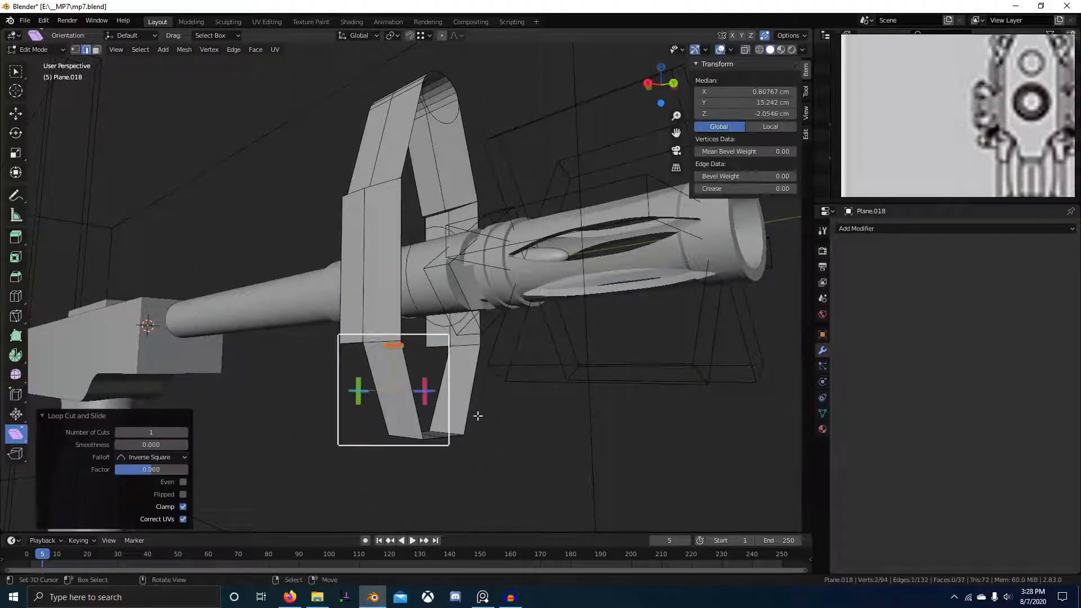
middle_click_drag(475, 415, 428, 452)
key("g")
key("y")
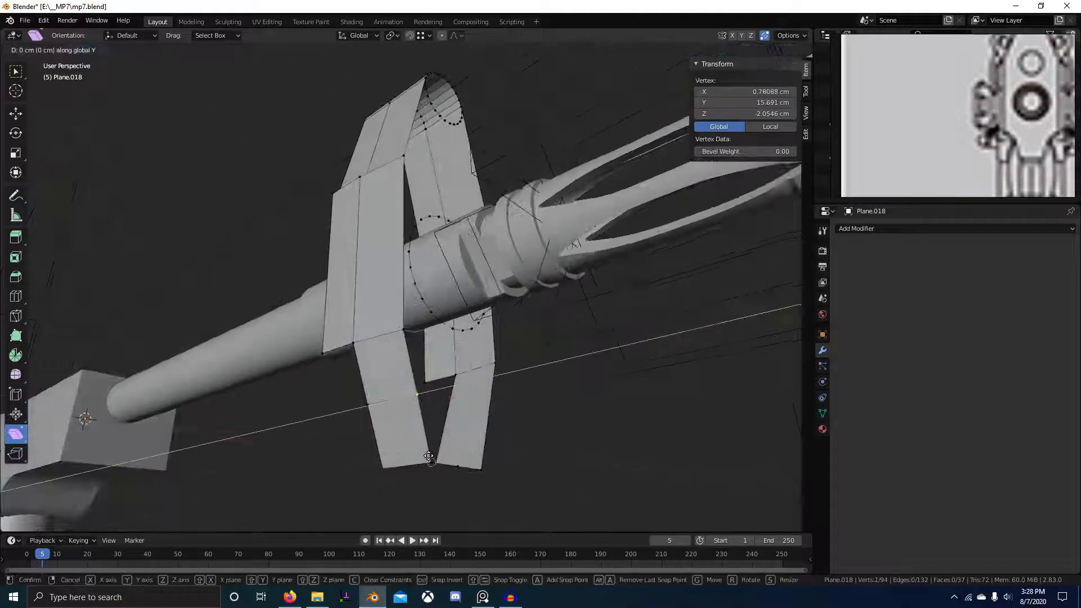
right_click(428, 452)
key("g")
key("x")
left_click(441, 455)
right_click(370, 406)
key("g")
key("x")
left_click(383, 467, "ctrl")
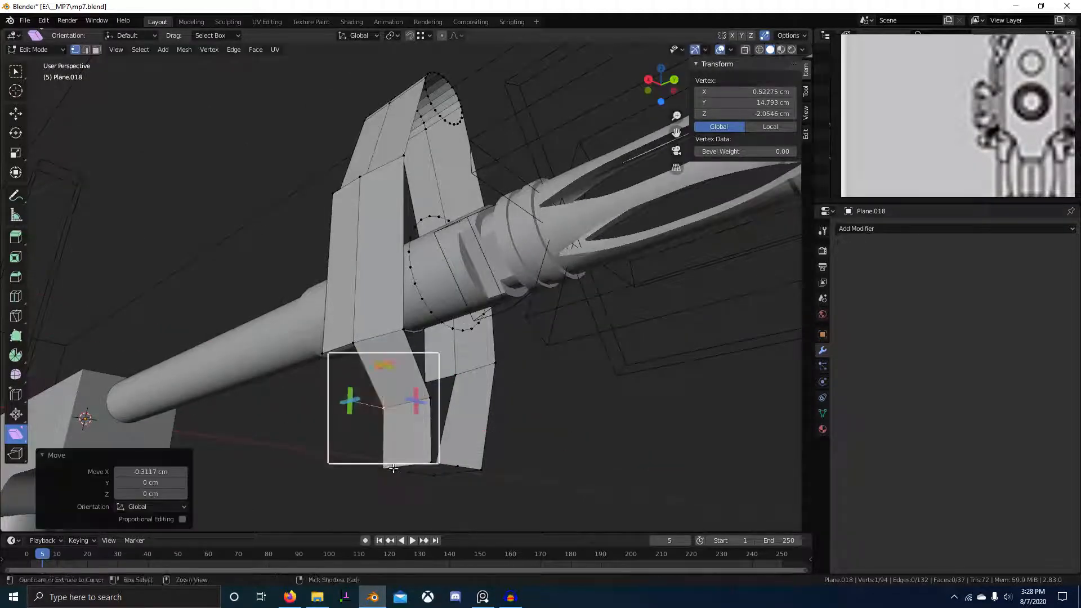
- Raise the loop cut's vertices along Z to the level of the cap's lower side edge
key("g")
key("z")
left_click(354, 344, "ctrl")
key("2")
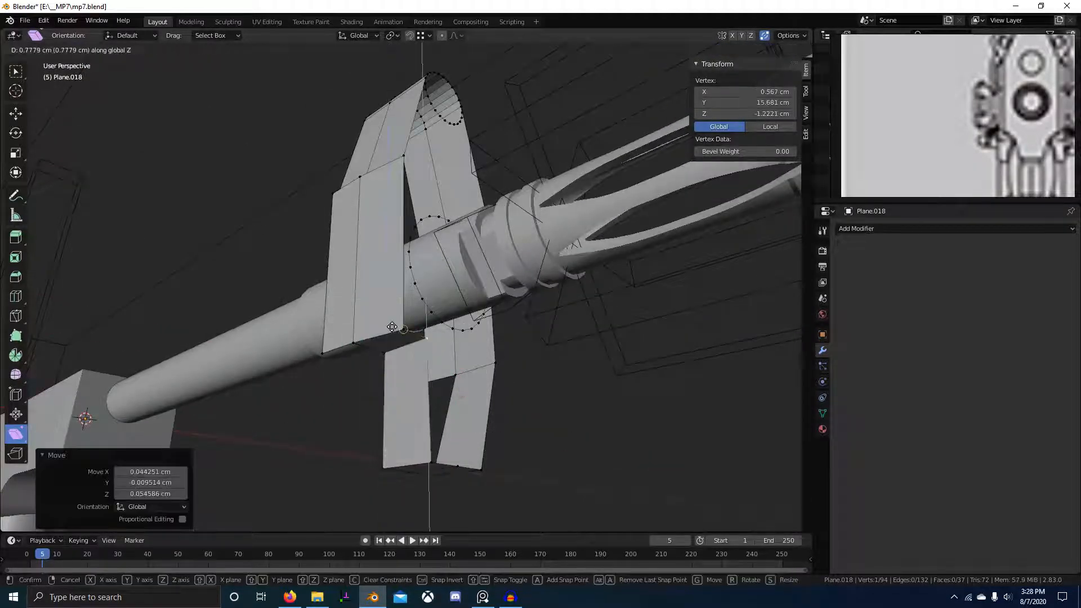
- Try a four-segment bevel on the stepped corner edges between the cap's side and its lower leg
middle_click_drag(394, 330, 501, 363)
left_click(502, 374)
key("KP_3")
key("ctrl+b")
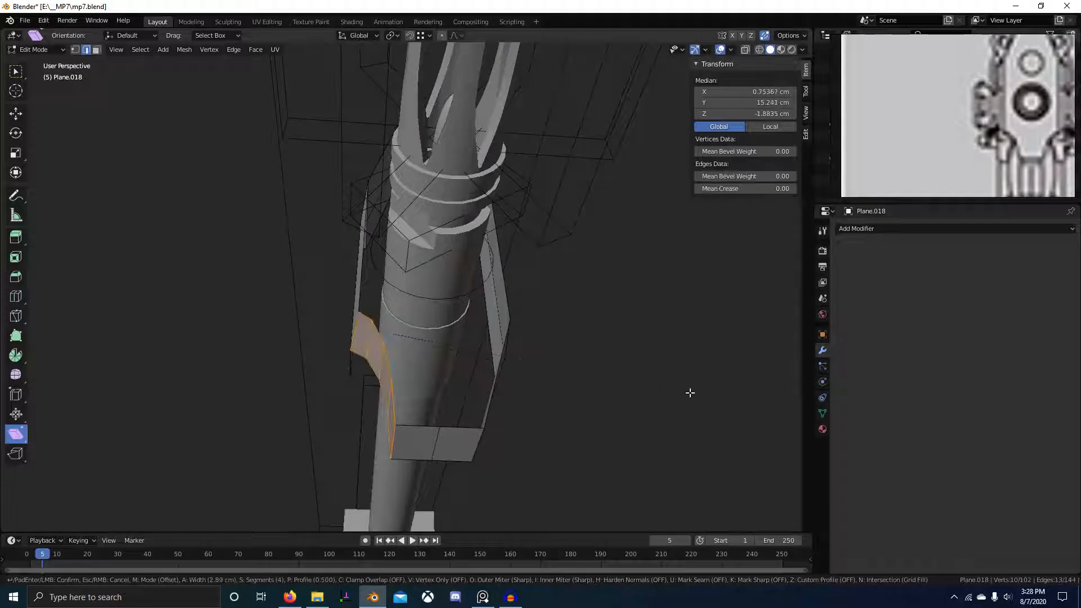
left_click(706, 394)
scroll(600, 439, "down", 4)
middle_click_drag(601, 439, 604, 471)
middle_click_drag(479, 430, 417, 437)
key("ctrl+z")
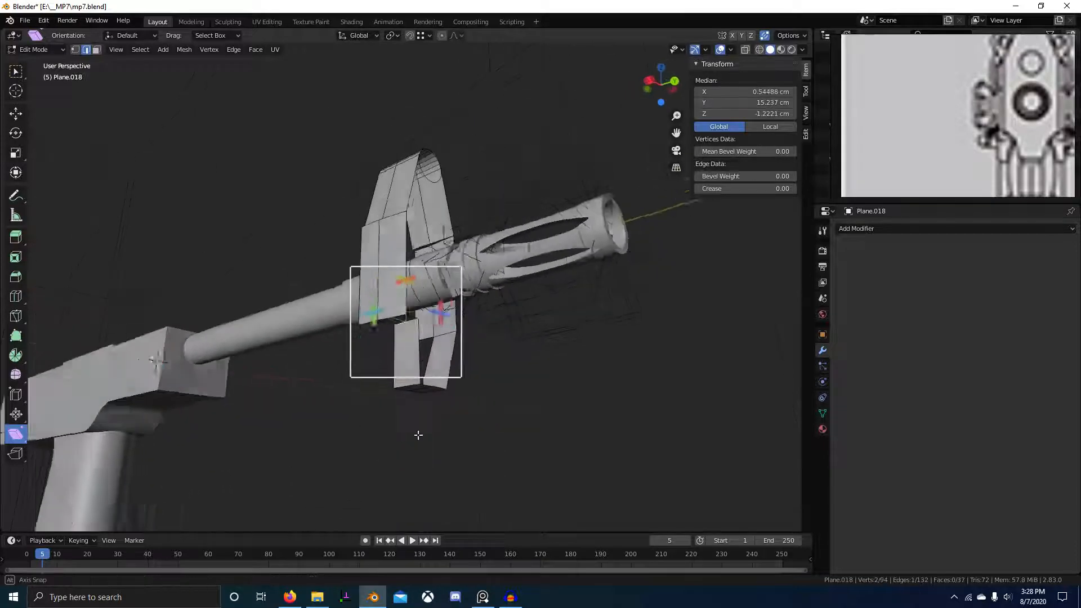
- Compare the lower leg with the side reference, front drawing and photo of the weapon's front end
key("KP_3")
scroll(371, 389, "up", 6)
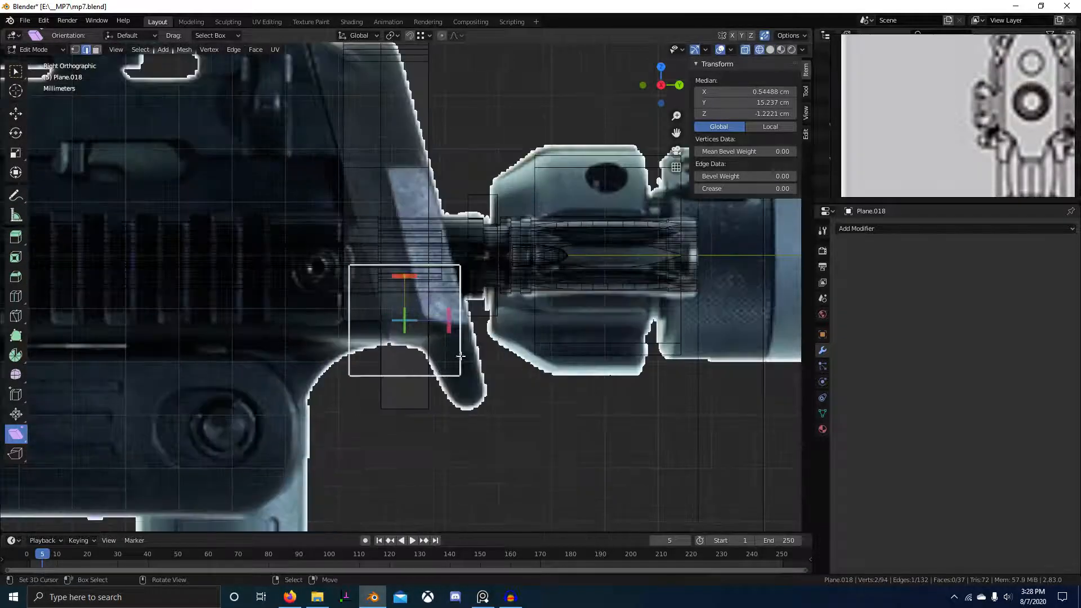
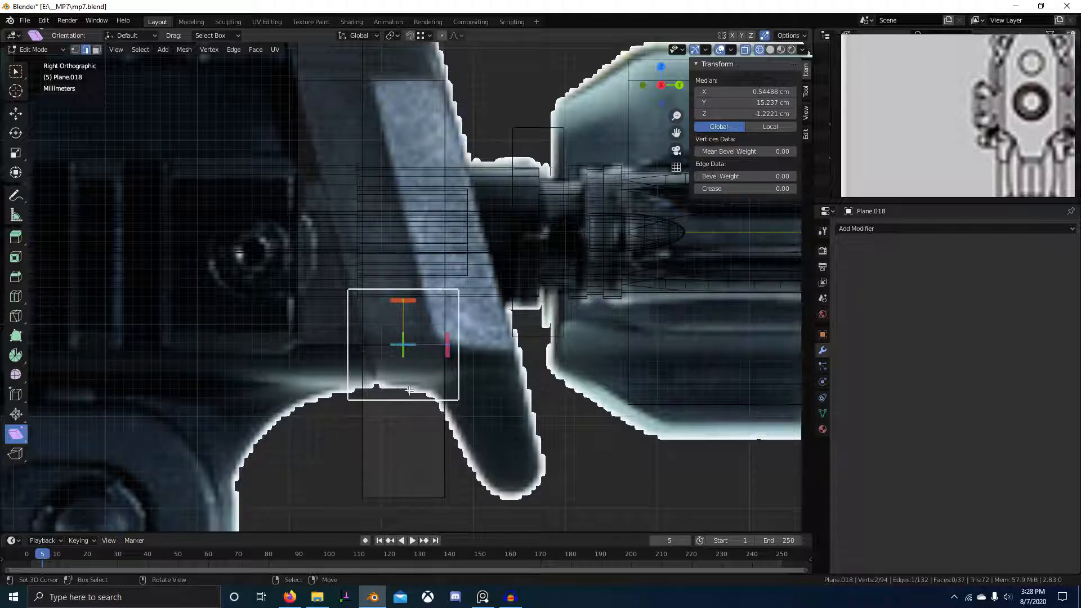
scroll(427, 401, "down", 2)
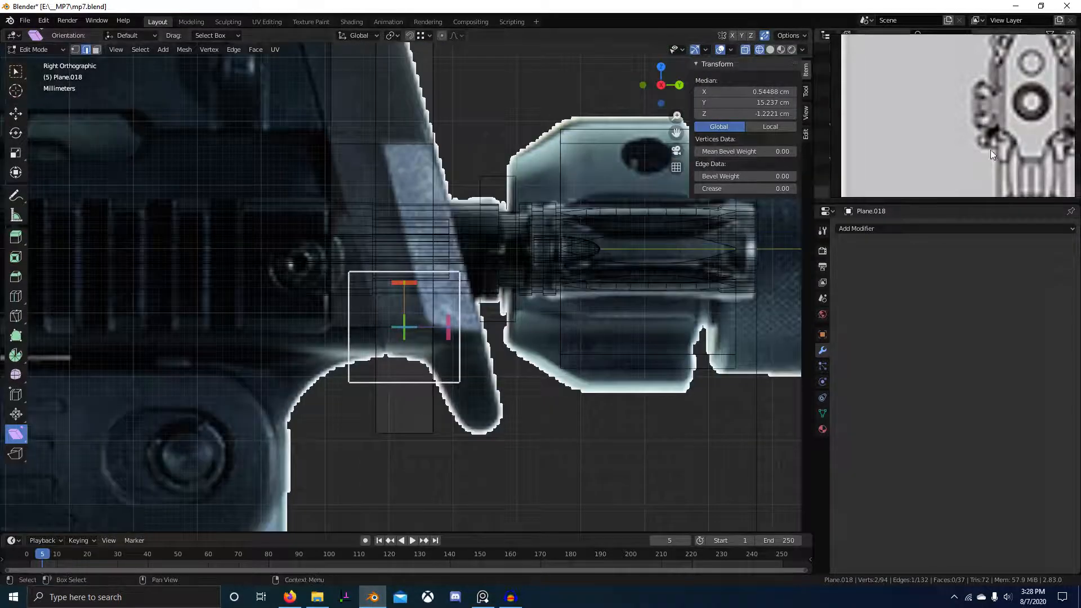
scroll(1050, 120, "down", 4)
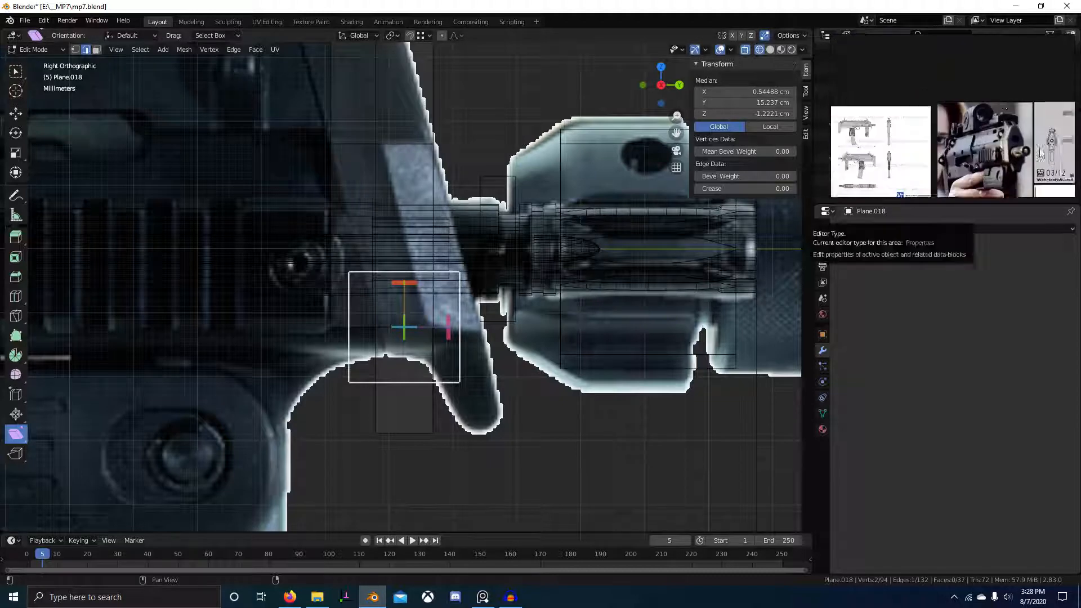
scroll(1027, 113, "up", 4)
middle_click_drag(1042, 121, 1000, 72)
scroll(1018, 155, "up", 2)
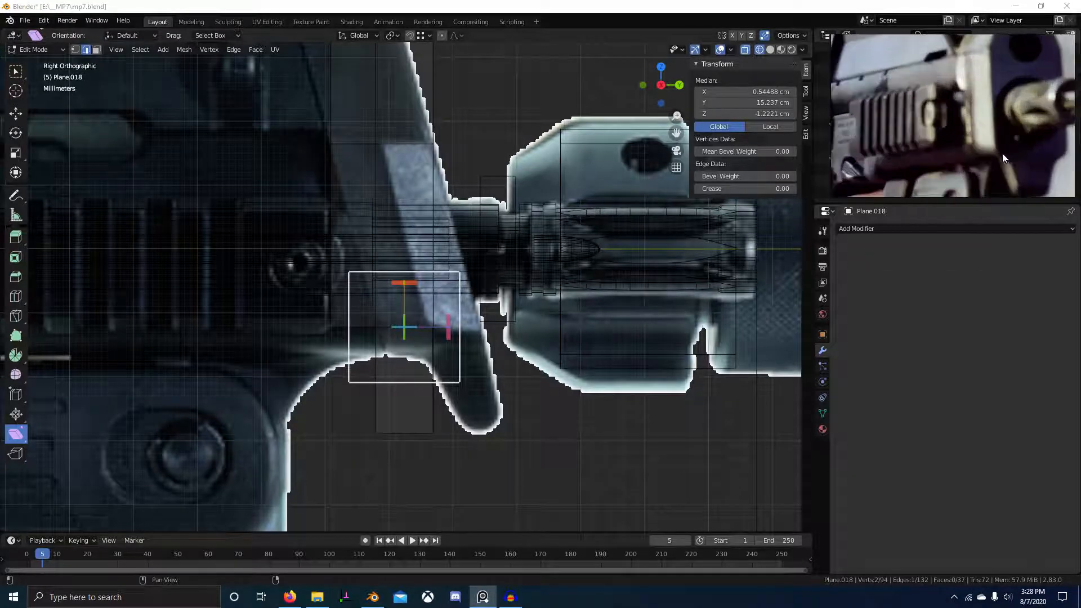
- Extrude the lower edge of the cap side's rear half about 0.34 cm down along Z as a flap
right_click(345, 330)
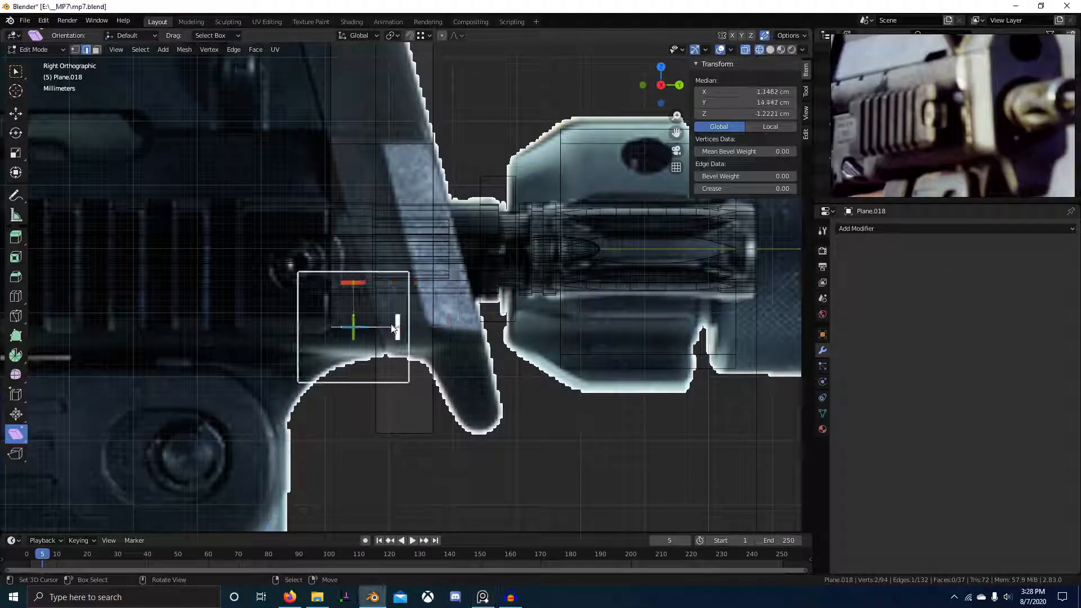
middle_click_drag(441, 334, 330, 364)
key("KP_3")
scroll(421, 356, "up", 5)
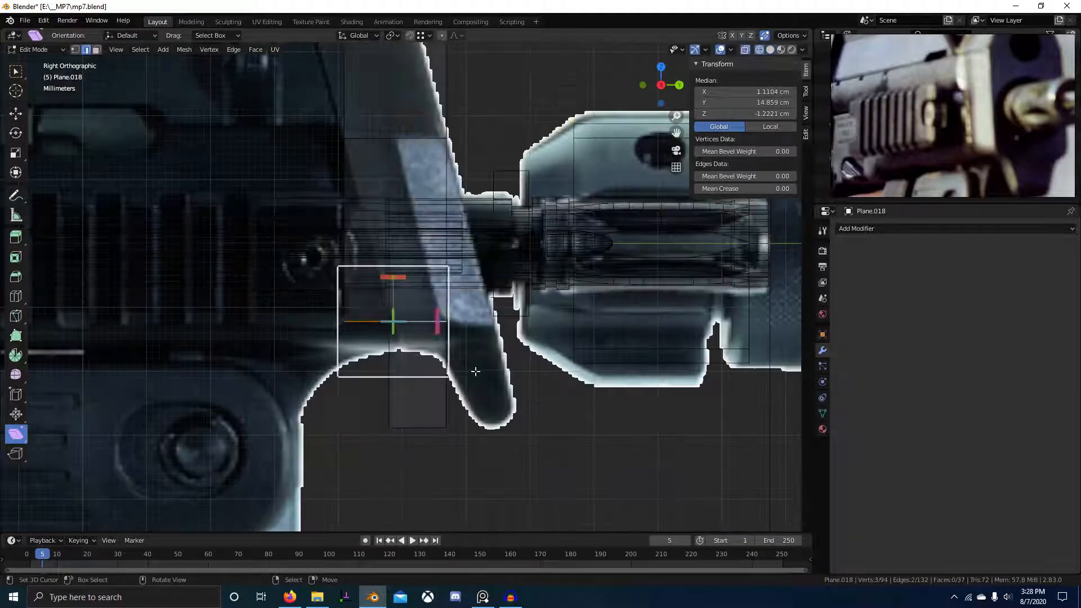
scroll(450, 358, "down", 1)
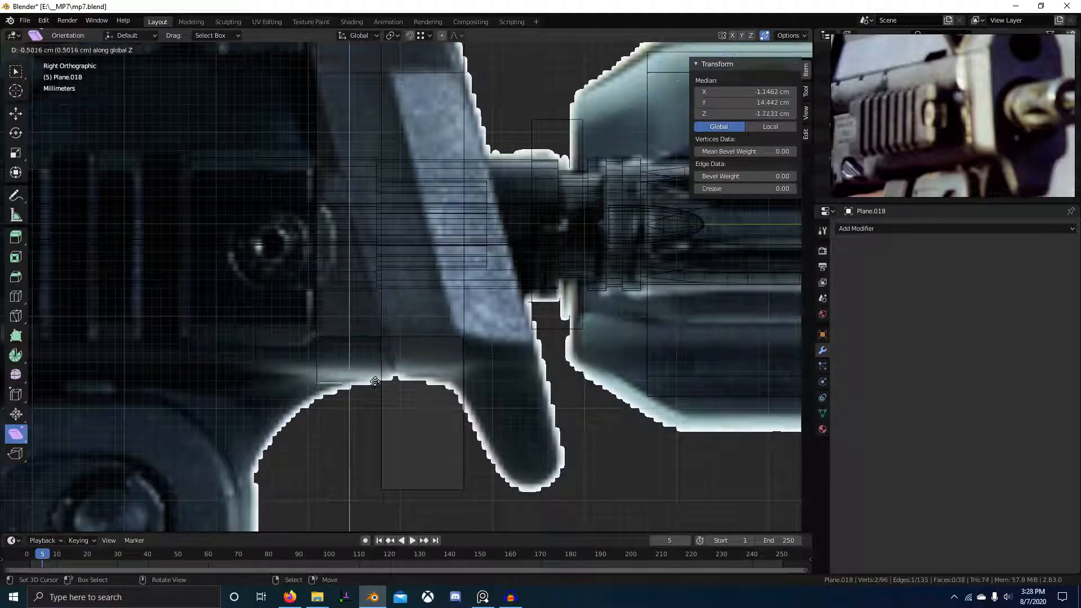
- Compare the whole cap's side profile with the left-side reference image
key("a")
key("g")
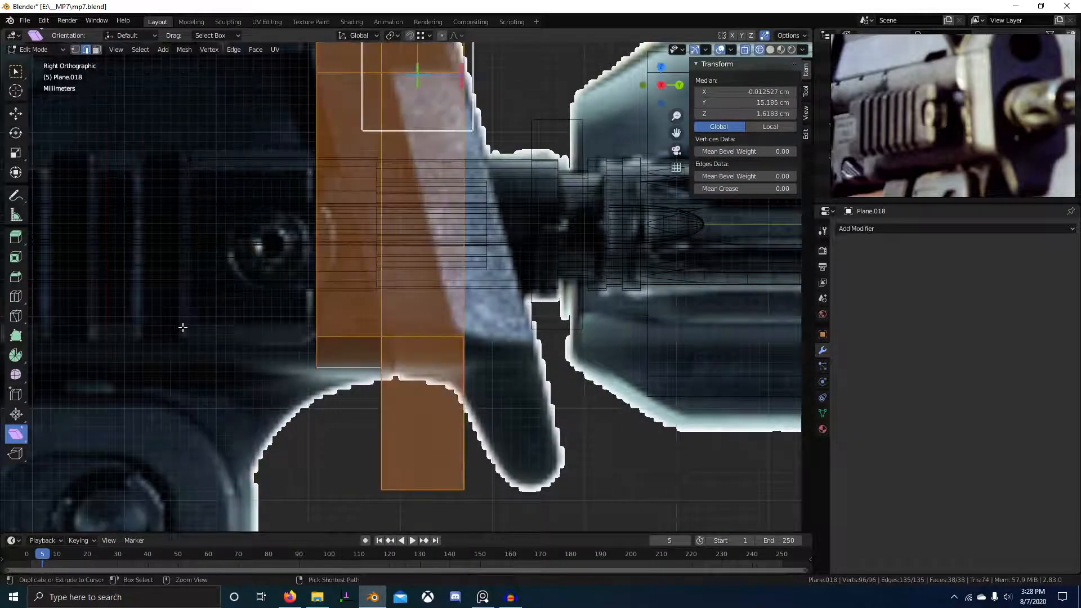
key("ctrl+KP_3")
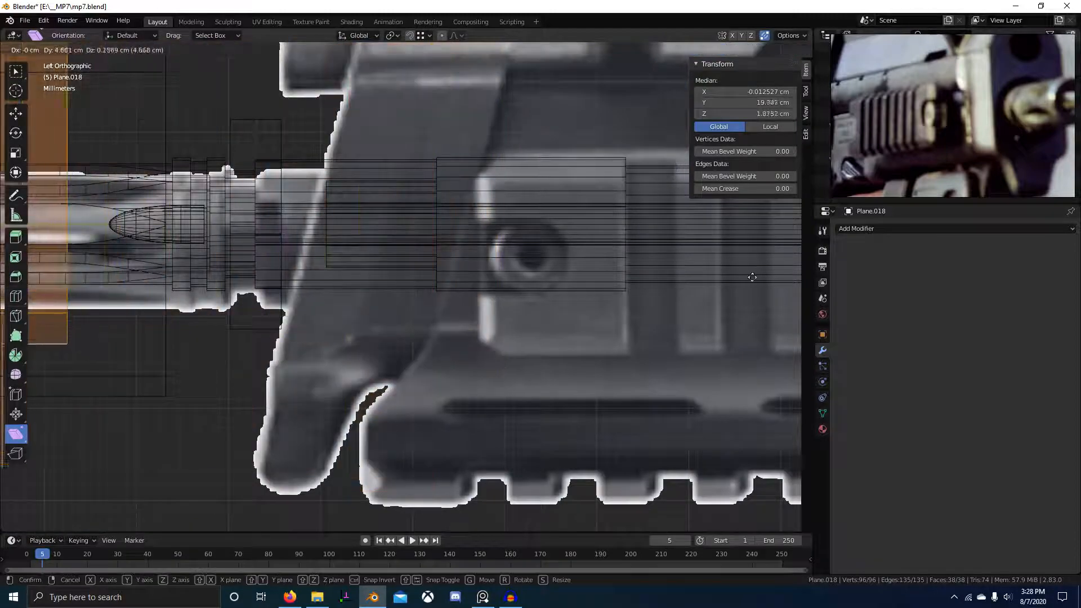
right_click(679, 287)
scroll(423, 354, "down", 3)
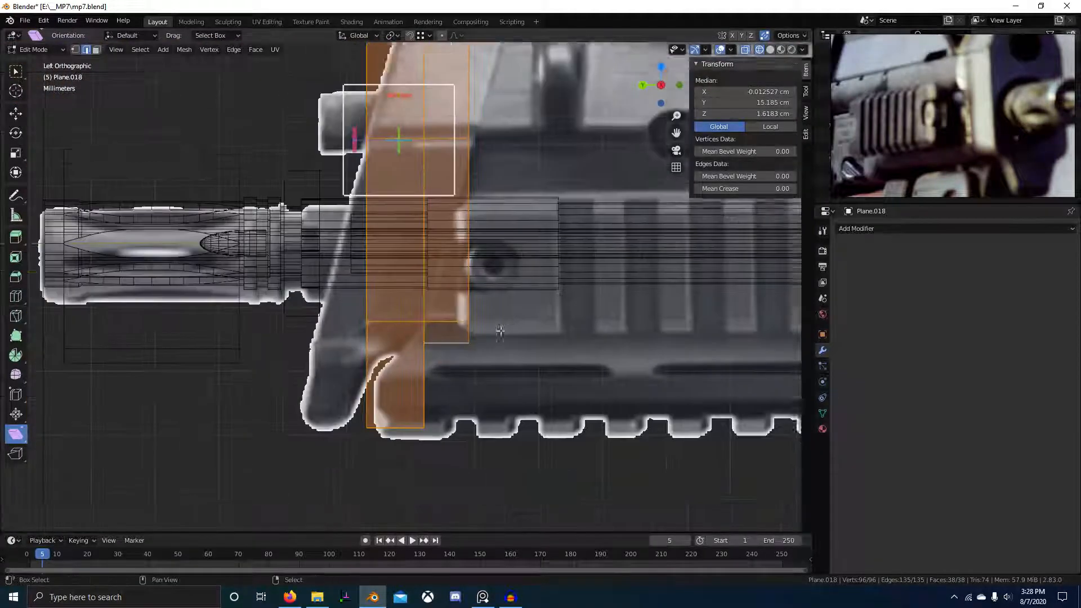
scroll(473, 328, "up", 3)
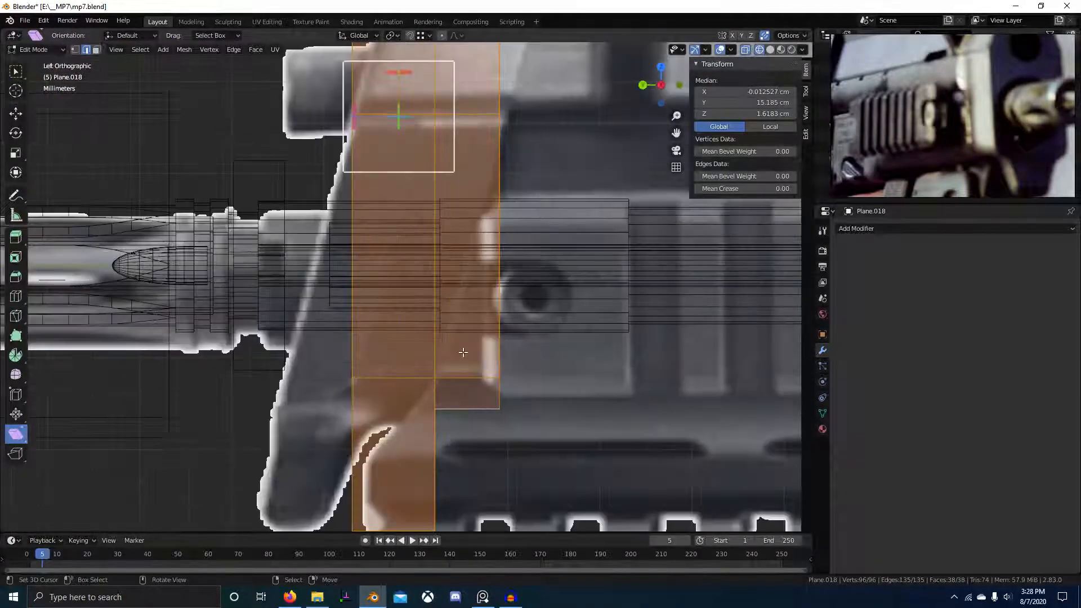
scroll(468, 376, "down", 1)
- Move the rear flap's lower edge inward along X by about 0.33 cm in total
left_click(471, 387)
middle_click_drag(457, 397, 565, 316)
scroll(1039, 123, "down", 2)
scroll(1024, 147, "up", 5)
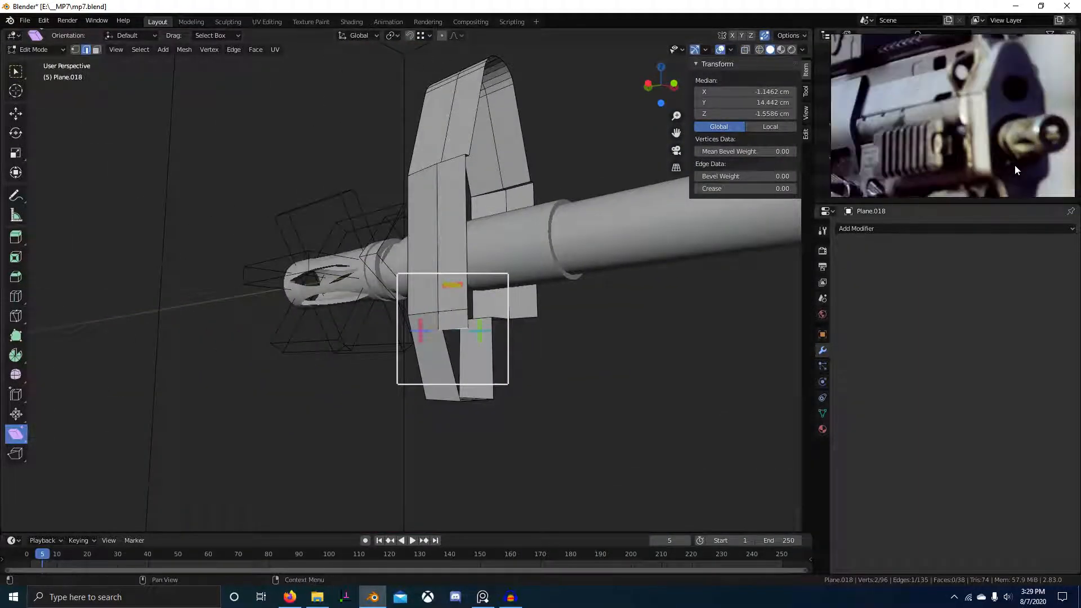
middle_click_drag(629, 227, 490, 292)
key("g")
key("x")
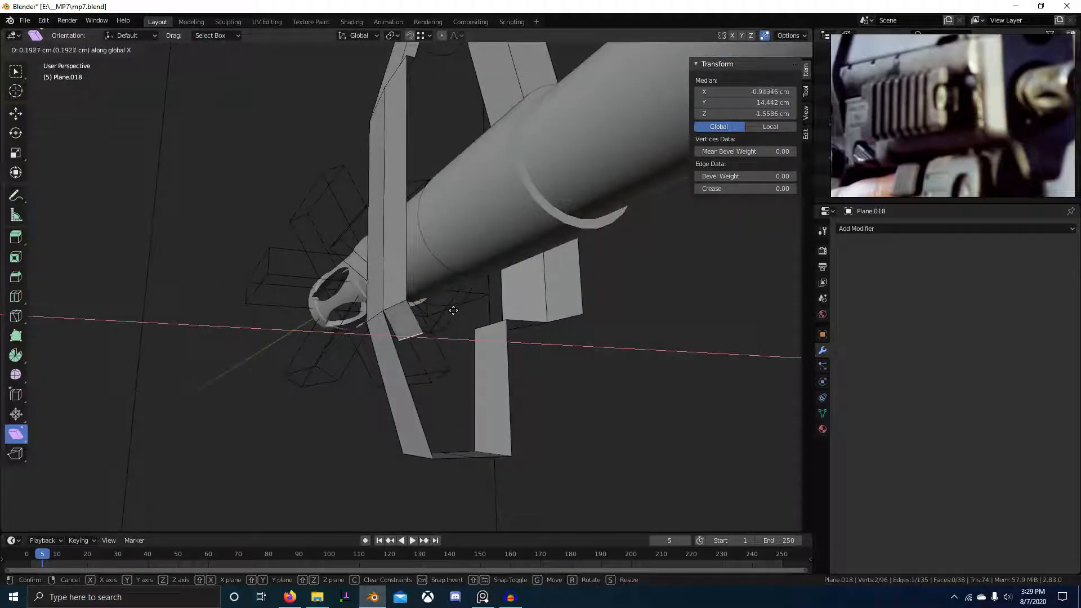
left_click(457, 318)
middle_click_drag(457, 318, 409, 309)
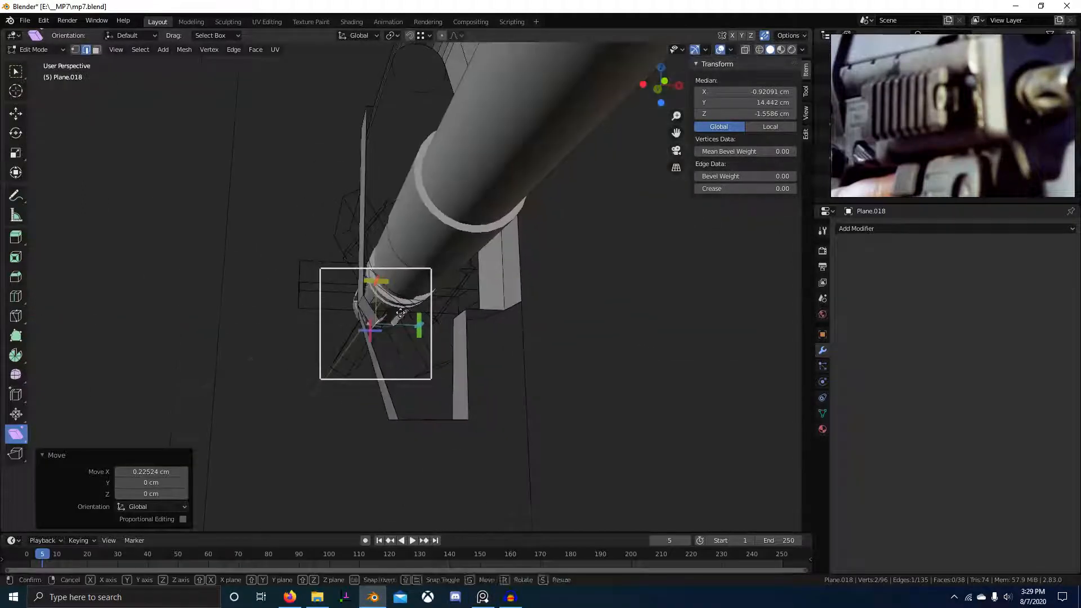
key("g")
key("x")
left_click(418, 308)
- Examine the front-view line drawing of the MP7 for the shape around the cap's lower end
scroll(1052, 112, "down", 6)
scroll(1051, 111, "down", 3)
middle_click_drag(974, 103, 1001, 102)
scroll(1001, 62, "up", 9)
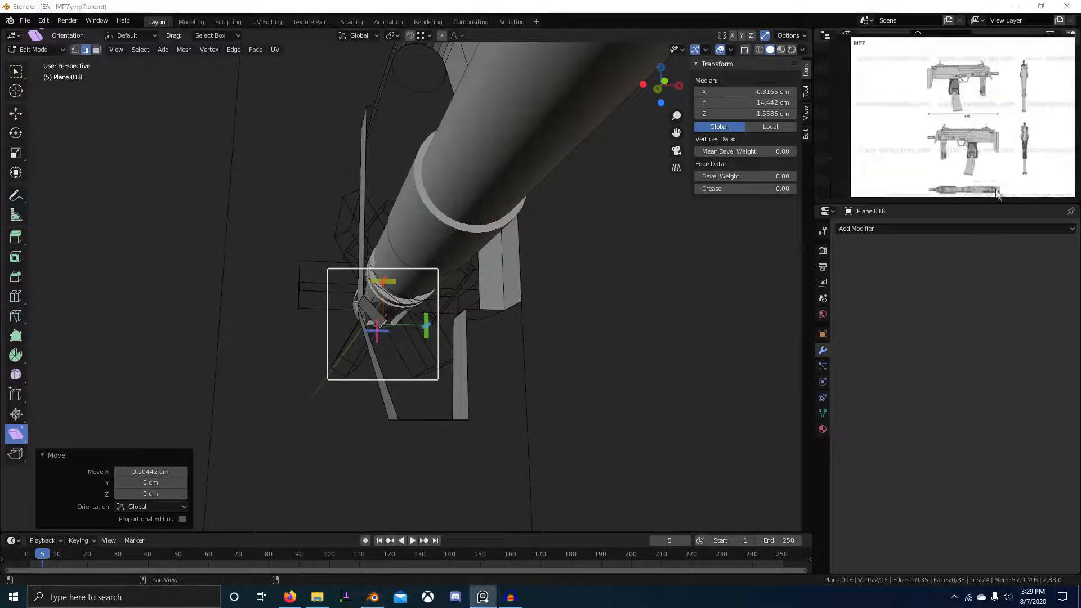
scroll(990, 101, "up", 6)
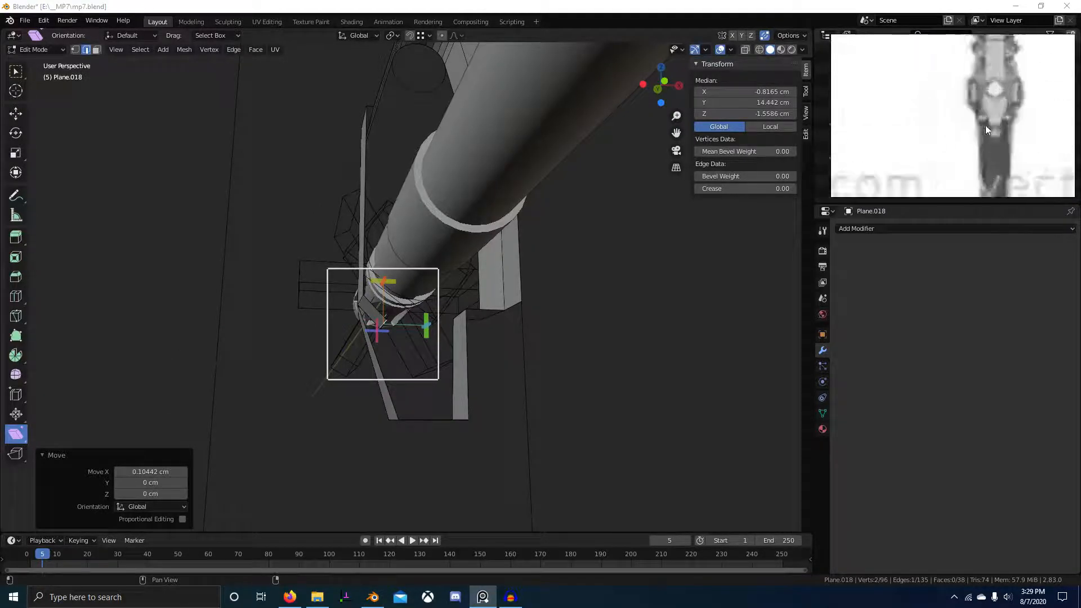
scroll(1001, 128, "down", 8)
- Search the reference photos for a close view of the front cap's lower leg and examine it
middle_click_drag(861, 172, 943, 135)
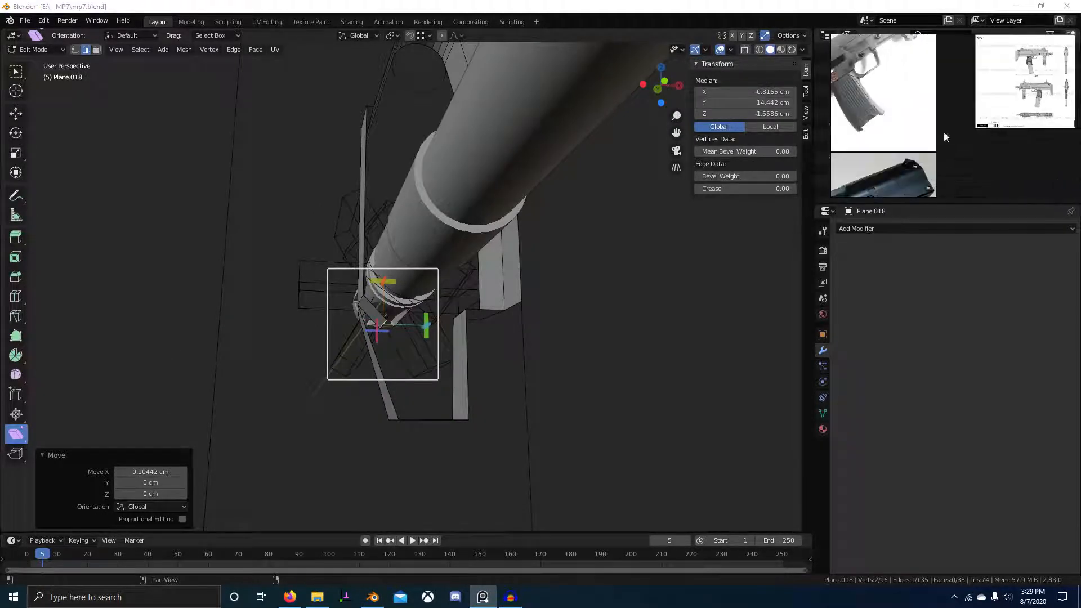
scroll(944, 135, "down", 2)
mouse_move(884, 191)
middle_mouse_down()
mouse_move(911, 163)
mouse_move(912, 116)
middle_mouse_up()
scroll(1044, 119, "down", 4)
middle_click_drag(1045, 118, 1069, 207)
middle_click_drag(890, 95, 955, 150)
scroll(955, 150, "up", 5)
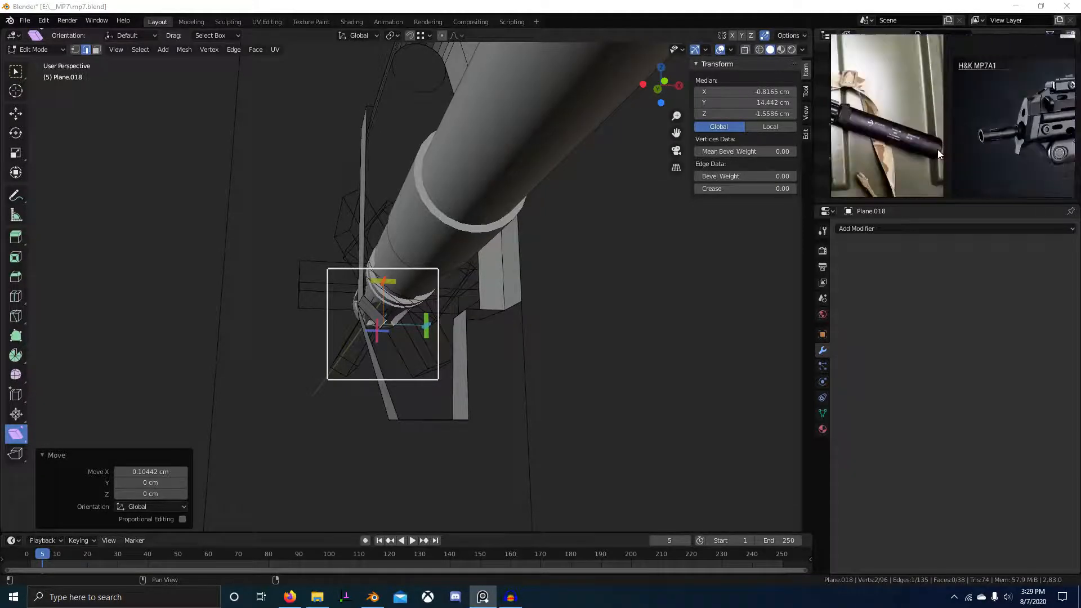
middle_click_drag(864, 132, 1034, 171)
scroll(1047, 174, "down", 6)
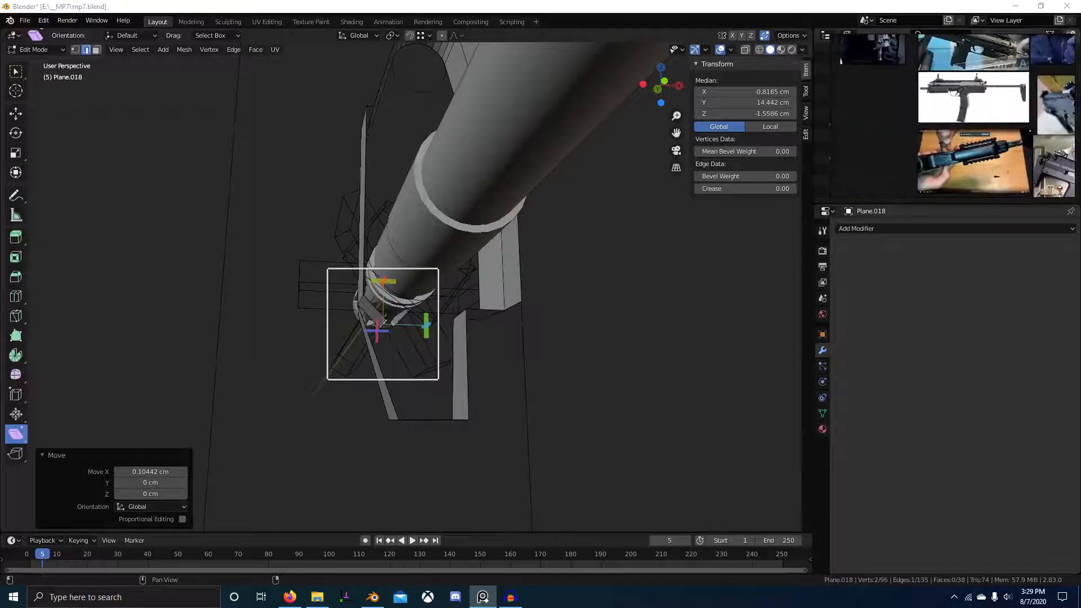
middle_click_drag(1064, 112, 945, 141)
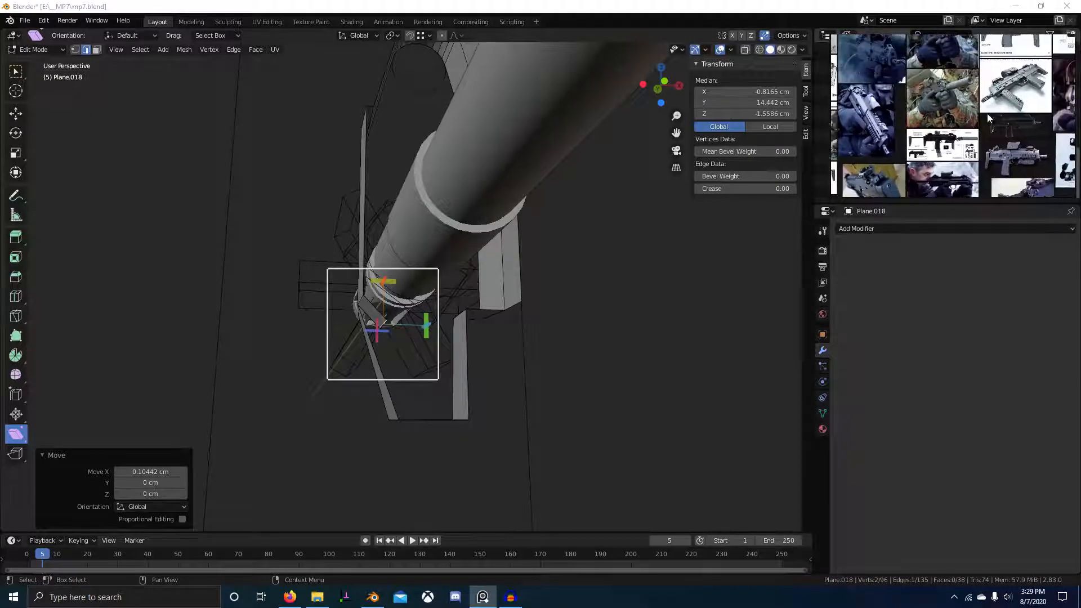
scroll(938, 99, "up", 5)
middle_click_drag(938, 99, 971, 125)
scroll(963, 103, "up", 2)
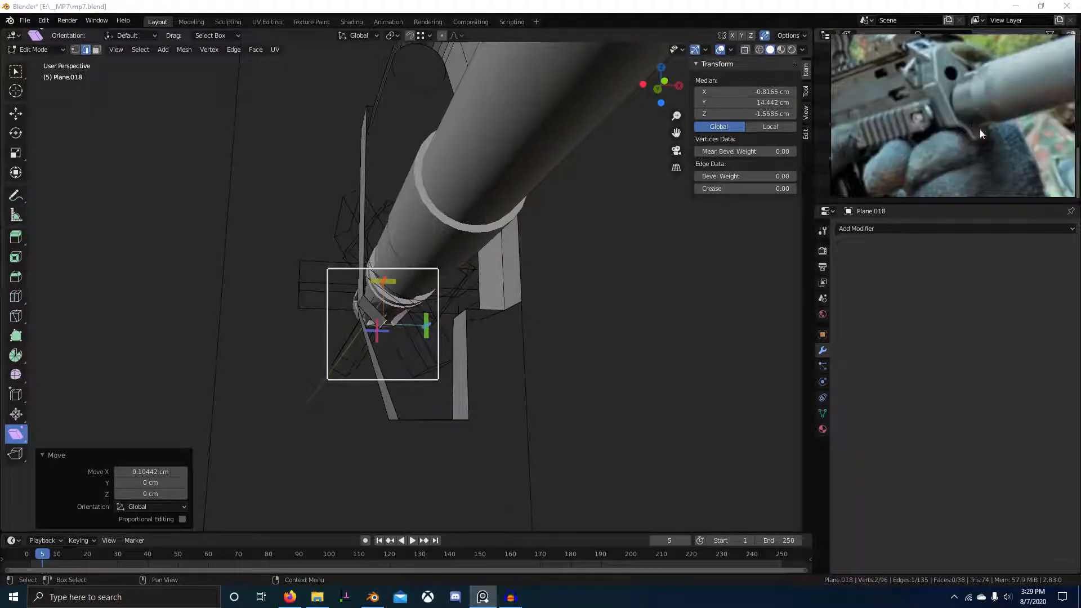
- Delete the lower leg's side face on the side seen in the left view
middle_click_drag(398, 295, 426, 350)
key("KP_3")
key("ctrl+KP_3")
key("z")
left_click(411, 358)
scroll(427, 350, "up", 4)
key("3")
left_click(428, 358)
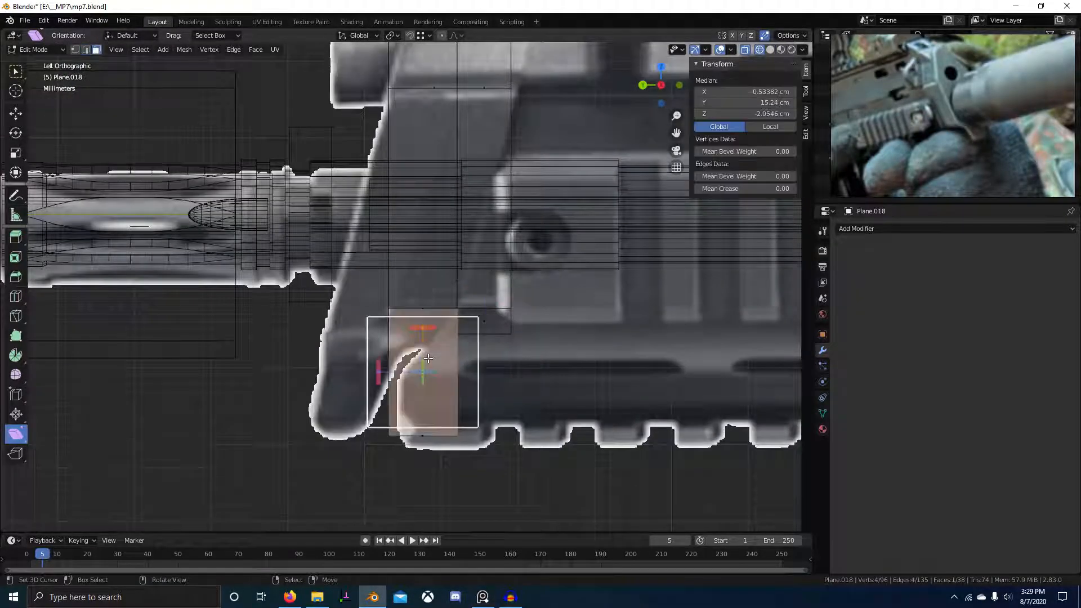
key("x")
left_click(437, 354)
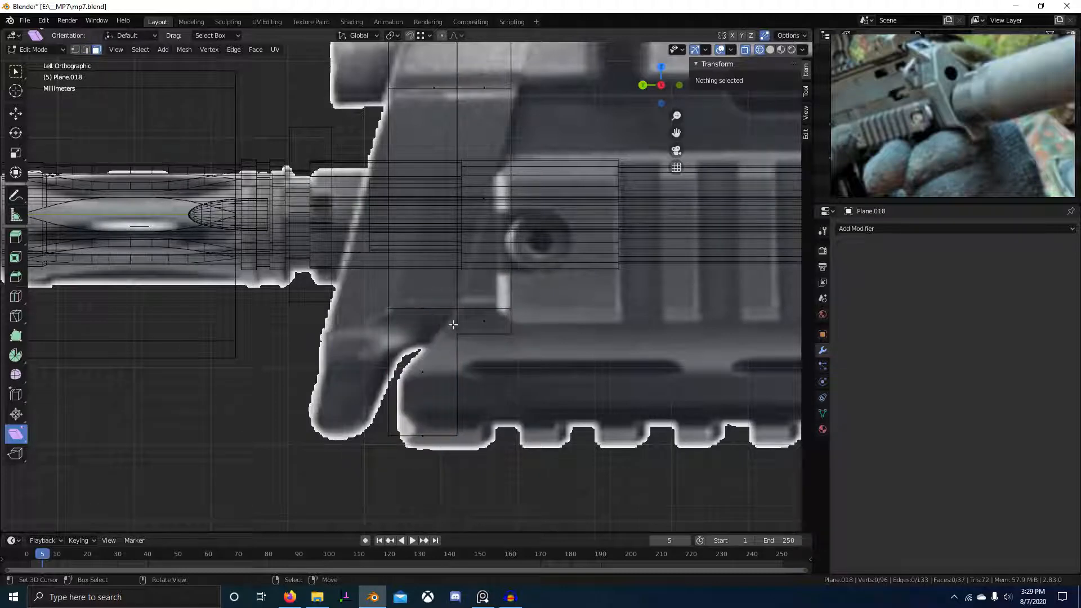
- Delete the remaining side face of the lower leg on the opposite side of the cap
key("2")
right_click(460, 346)
key("shift+z")
mouse_move(460, 346)
middle_mouse_down()
mouse_move(519, 345)
mouse_move(478, 326)
mouse_move(467, 343)
middle_mouse_up()
key("3")
right_click(467, 343)
key("x")
left_click(472, 342)
- Extrude the inward flap's front edge forward along Y by about 0.47 cm
key("2")
right_click(502, 322)
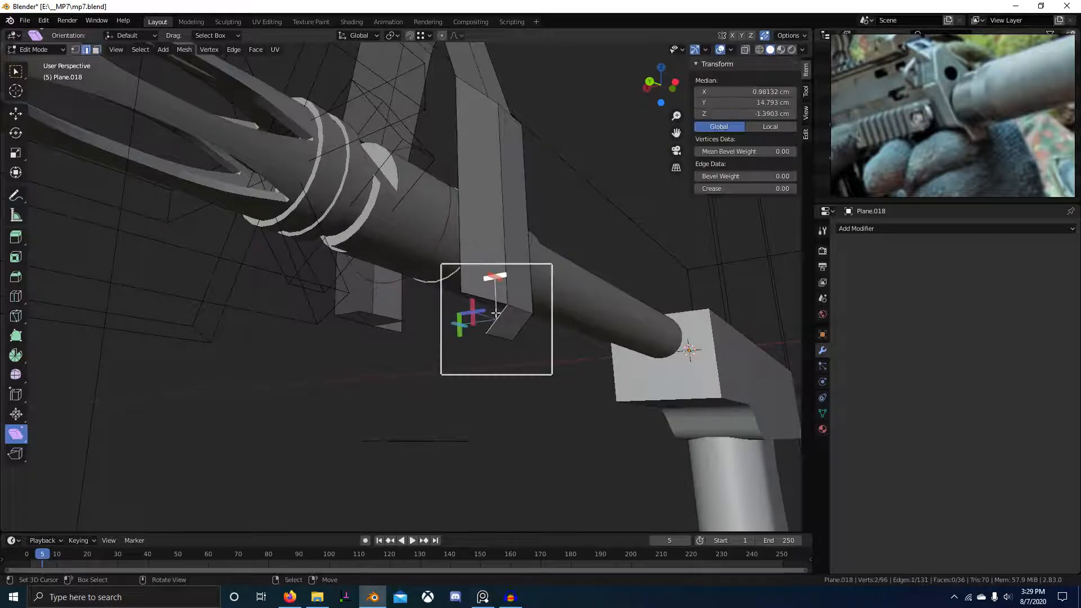
key("KP_3")
key("ctrl+KP_3")
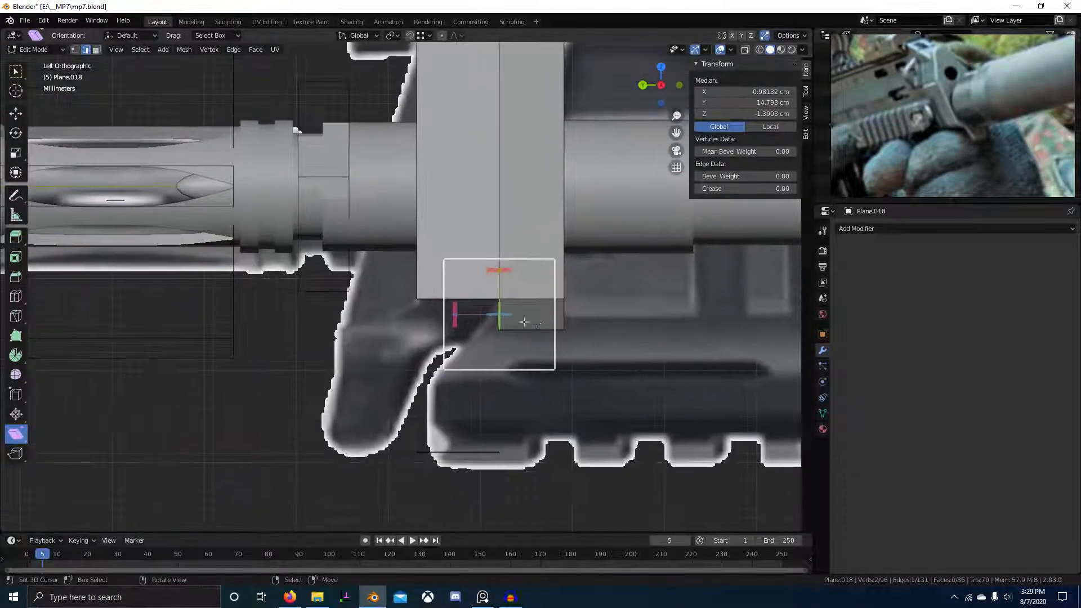
key("e")
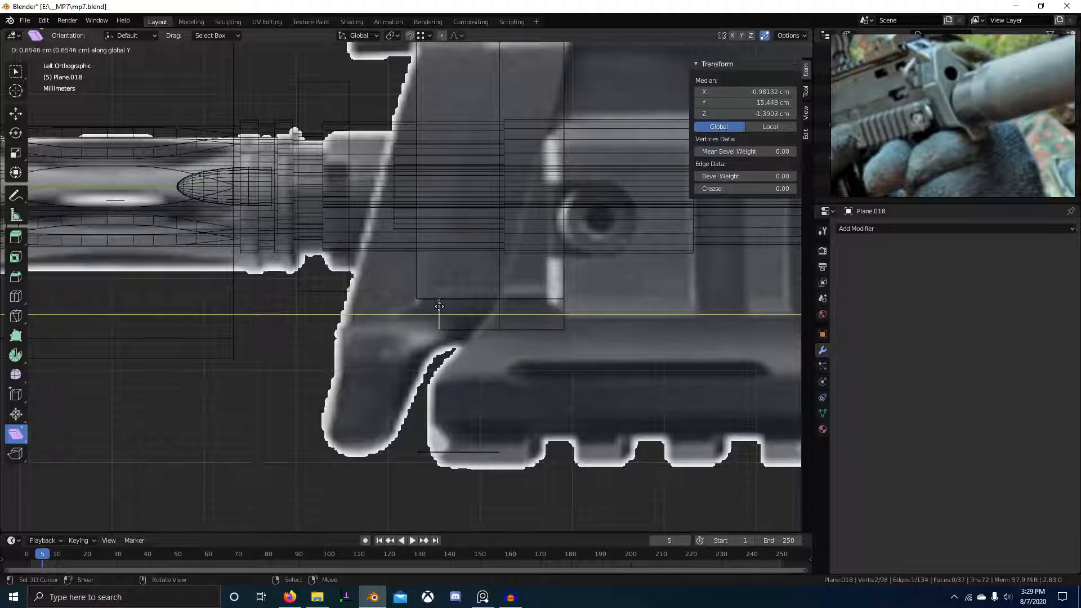
left_click(457, 305)
- Shear the whole cap to the slant of the left-side reference and nudge it along Y by about -0.01 cm
scroll(498, 326, "down", 6)
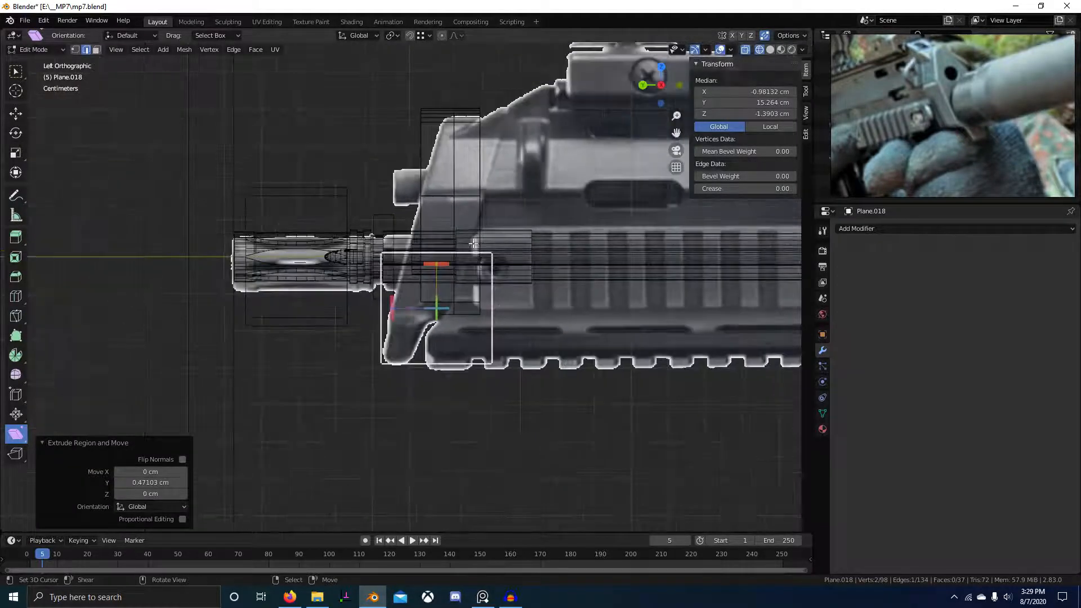
key("a")
scroll(438, 226, "up", 4)
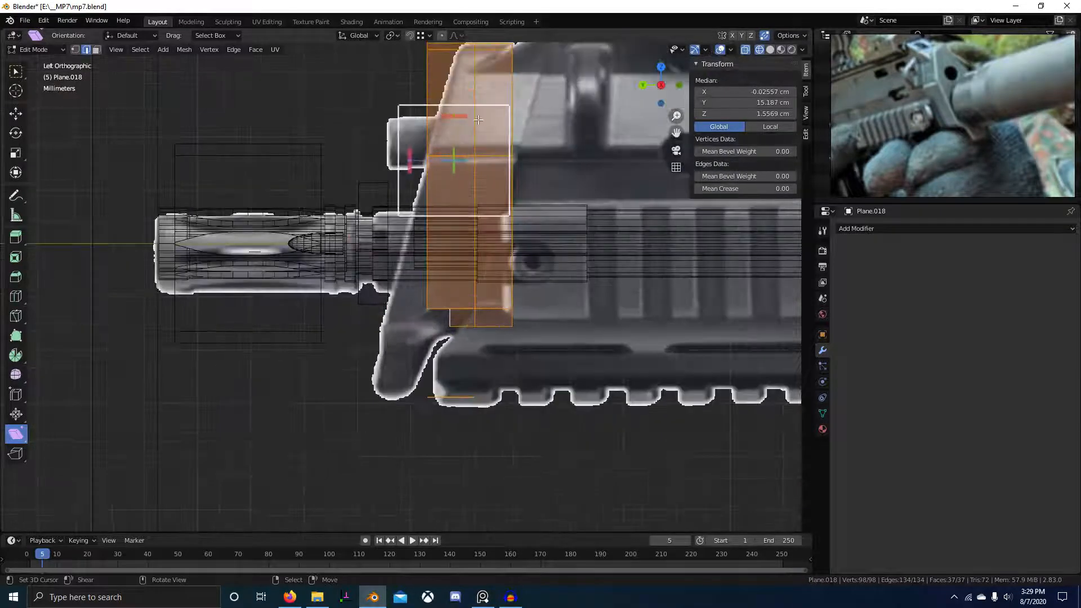
key("1")
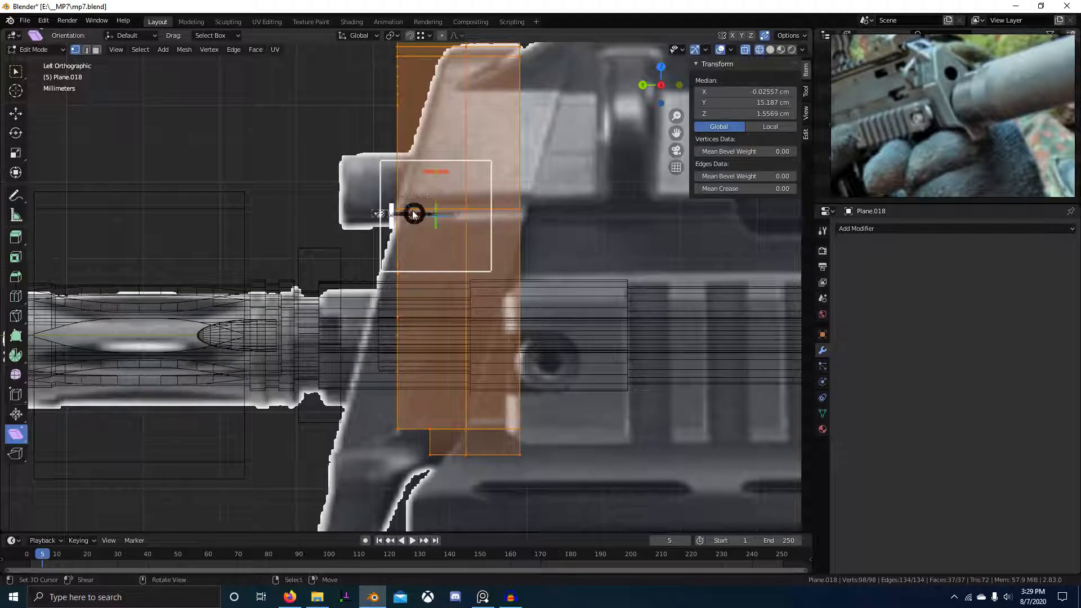
left_click(335, 156)
left_click_drag(406, 163, 517, 166)
key("g")
key("y")
left_click(441, 335)
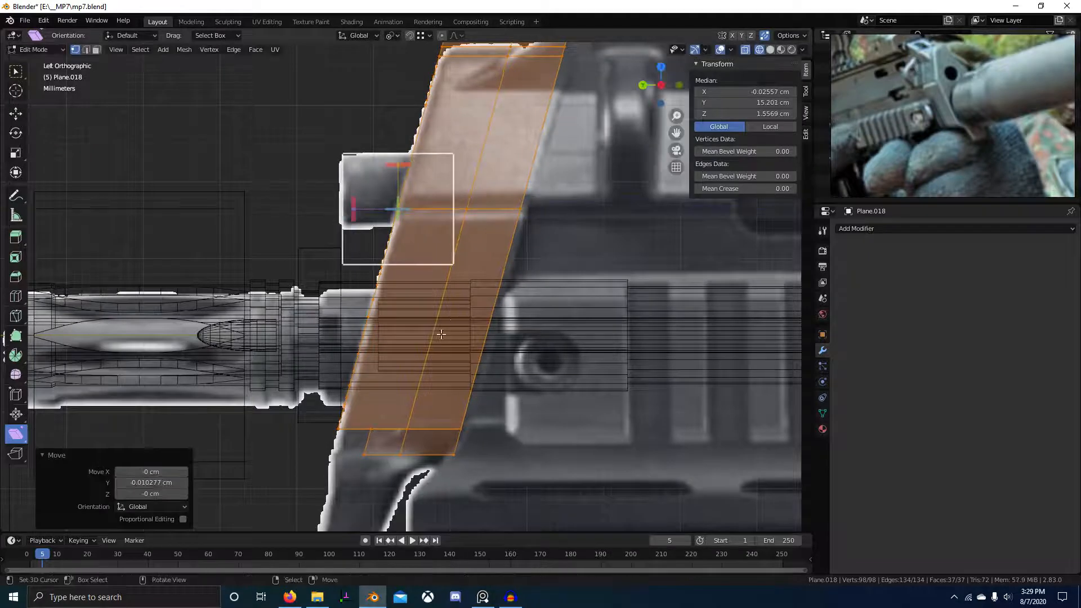
- Shift the cap's middle edge loop forward along Y, including the flap's dividing edge in a final move of about 0.07 cm
middle_click_drag(447, 418, 457, 335, "shift")
scroll(448, 314, "down", 2)
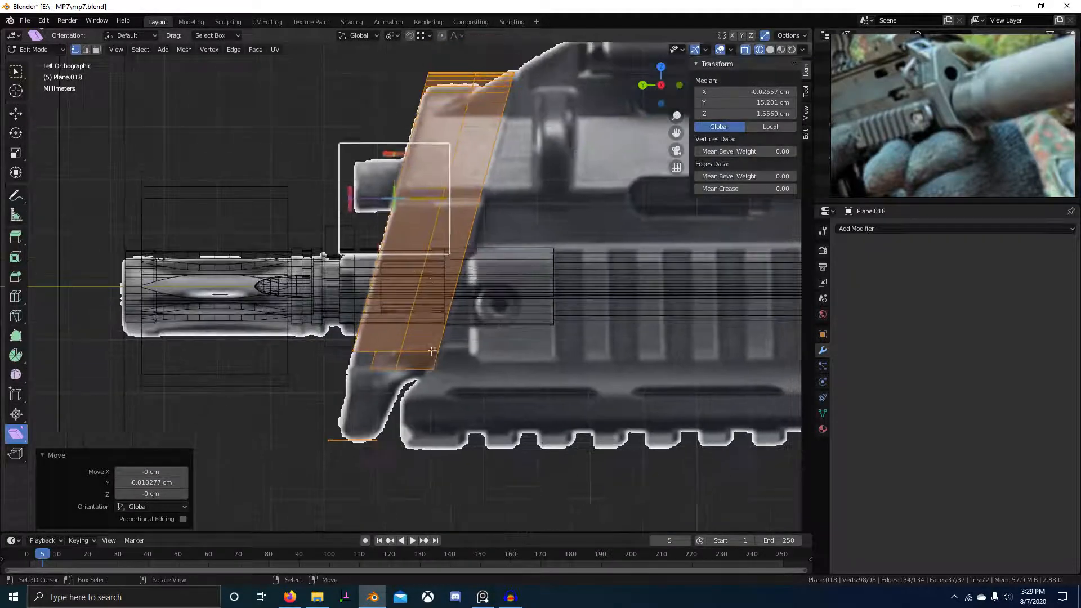
left_click(419, 273, "alt")
key("g")
key("y")
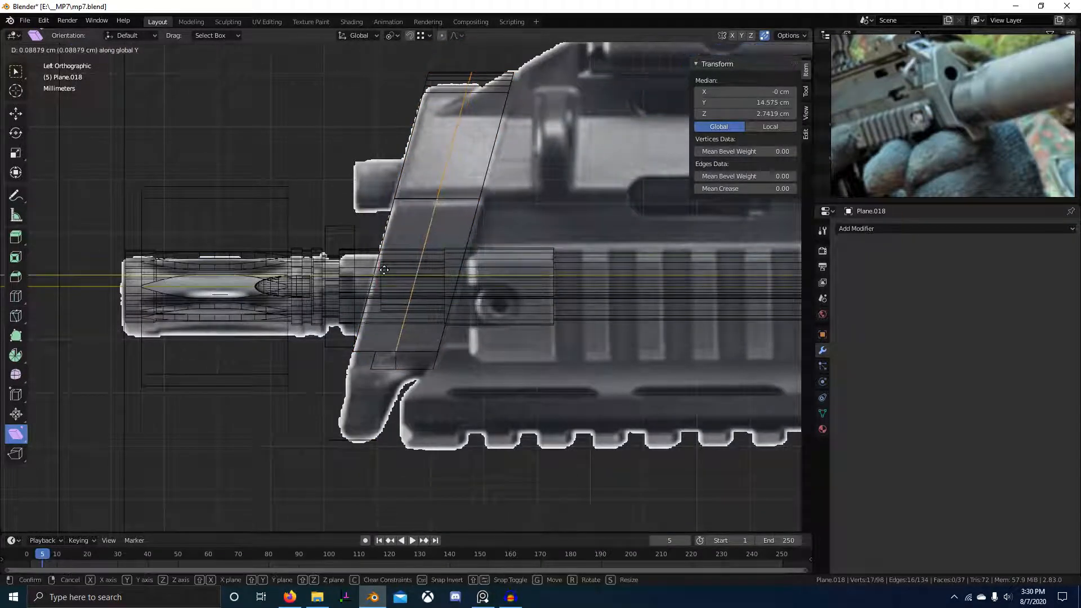
left_click(403, 354)
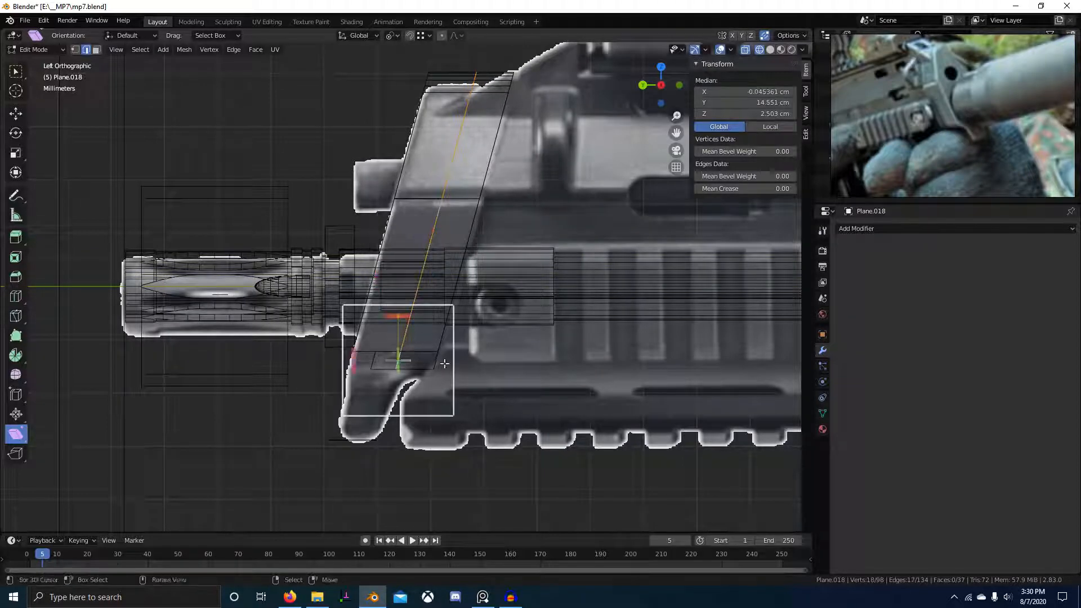
key("g")
key("y")
left_click(406, 363)
scroll(413, 366, "up", 4)
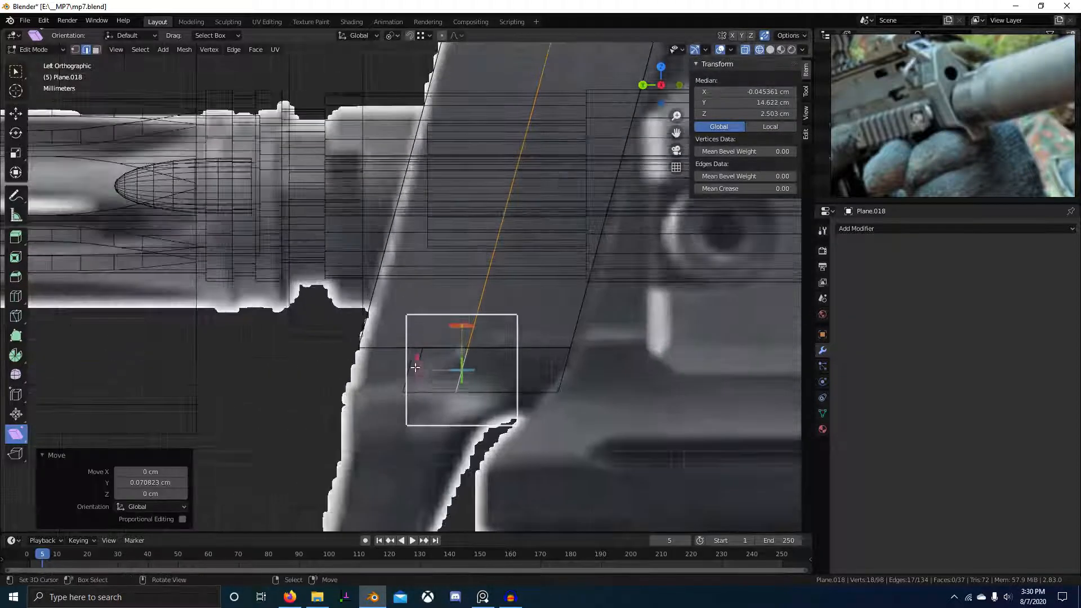
- Symmetrize the whole cap across X so both sides carry the extended lower flap
right_click(405, 343)
scroll(397, 372, "down", 3)
key("z")
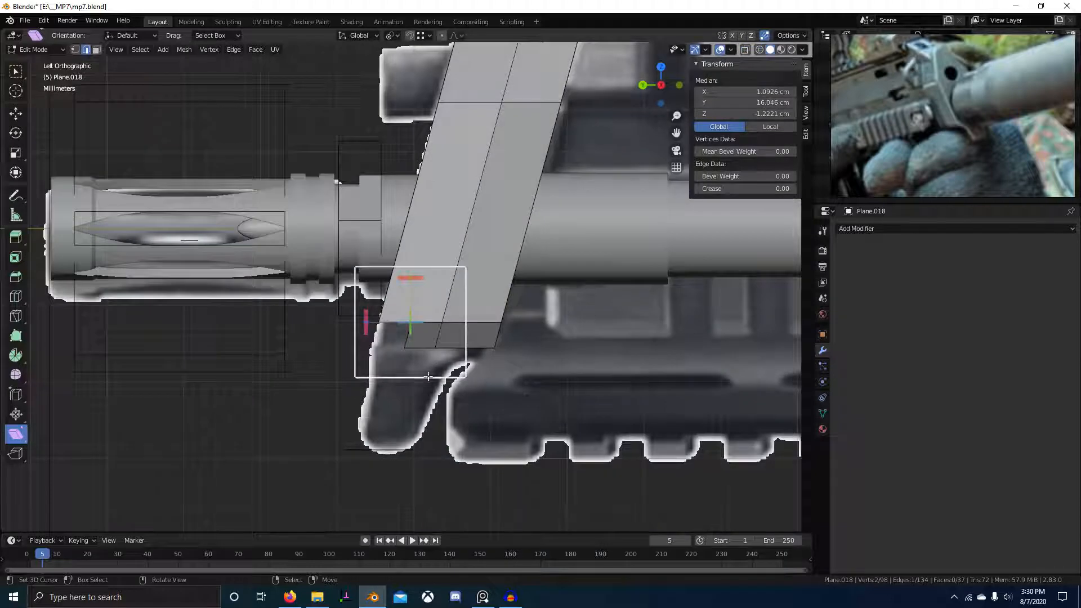
middle_click_drag(427, 376, 480, 322)
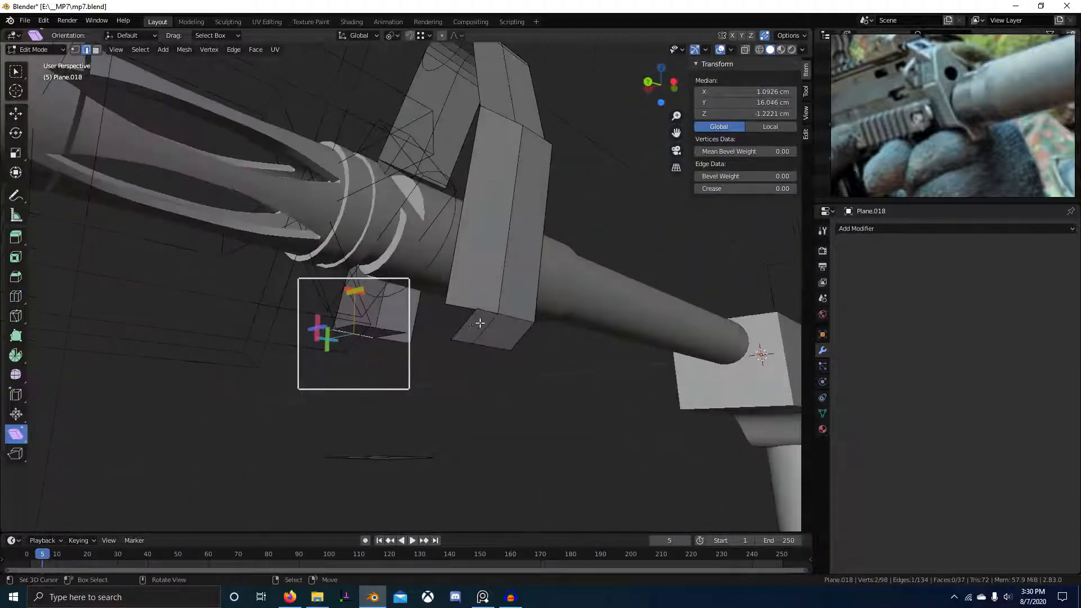
key("a")
key("F3")
left_click(593, 347)
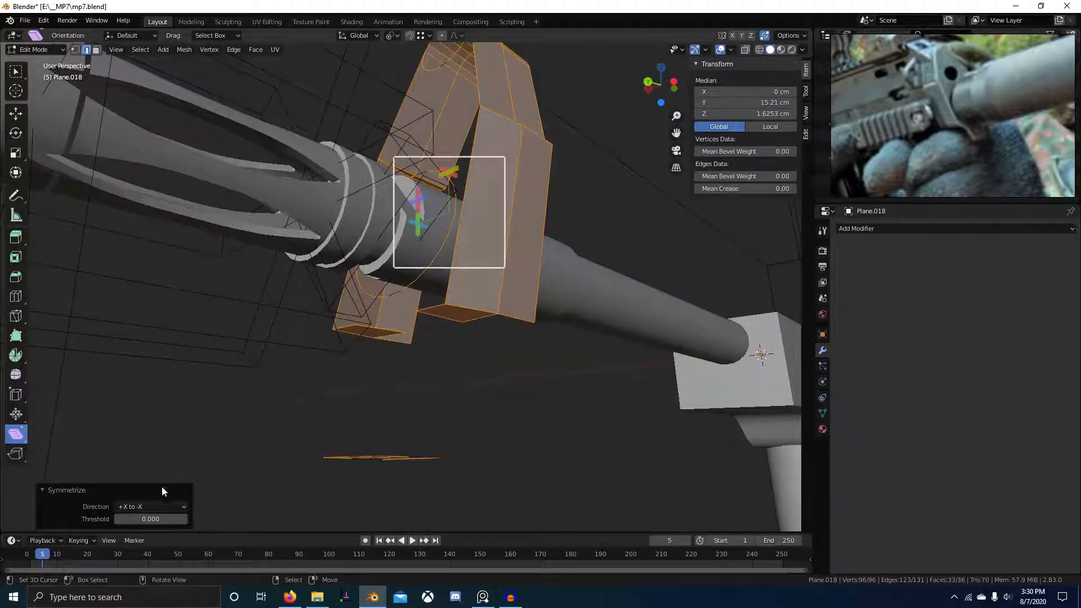
scroll(160, 506, "up", 1, "ctrl")
middle_click_drag(215, 499, 450, 406)
- Delete the face at the front of the cap's inward lower flap
right_click(469, 331)
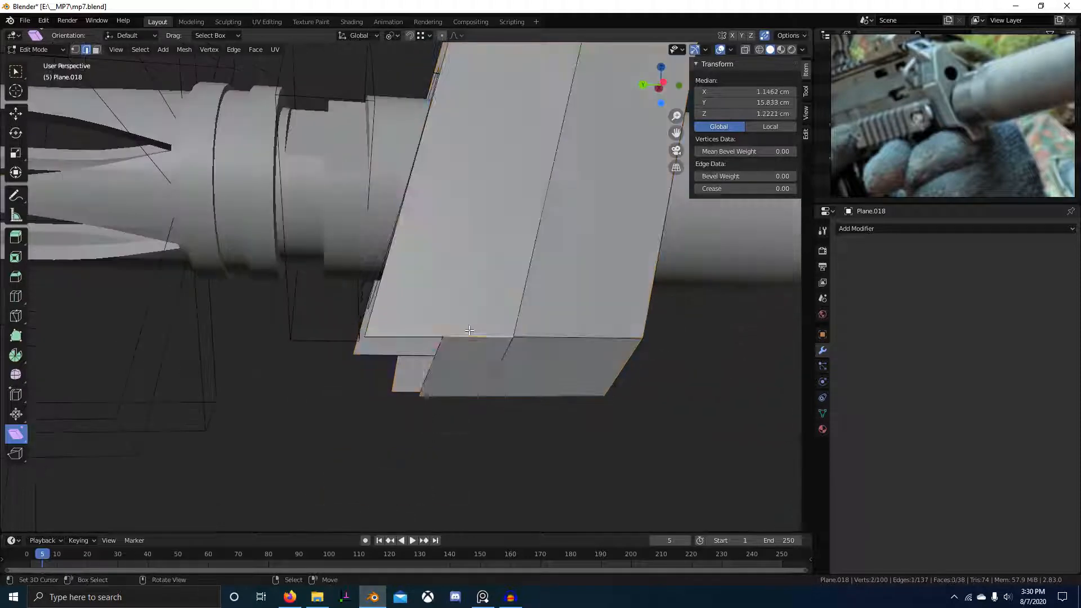
middle_click_drag(469, 331, 381, 396)
key("3")
right_click(380, 396)
key("x")
key("f")
- Symmetrize the whole cap from -X to +X so the flap's removed front face is mirrored to the other side
key("2")
right_click(368, 367)
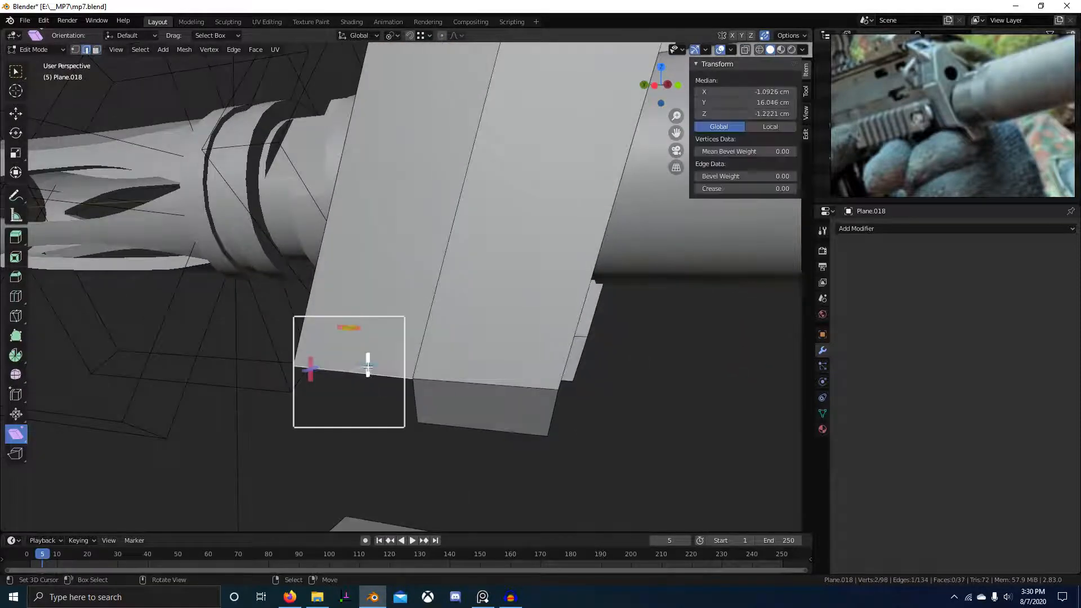
key("KP_3")
key("ctrl+KP_3")
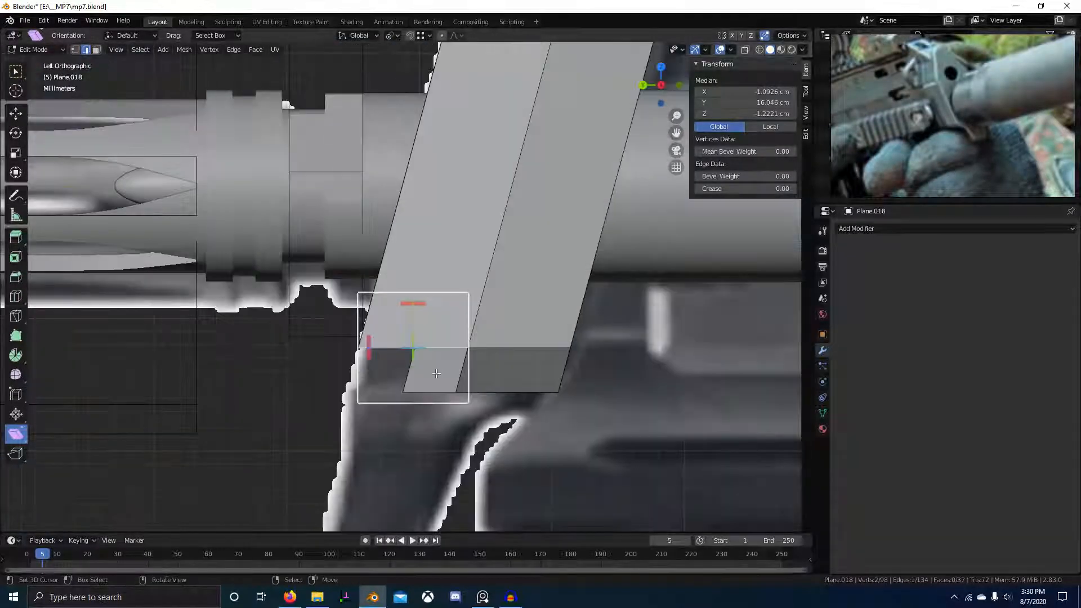
key("a")
key("F3")
key("Return")
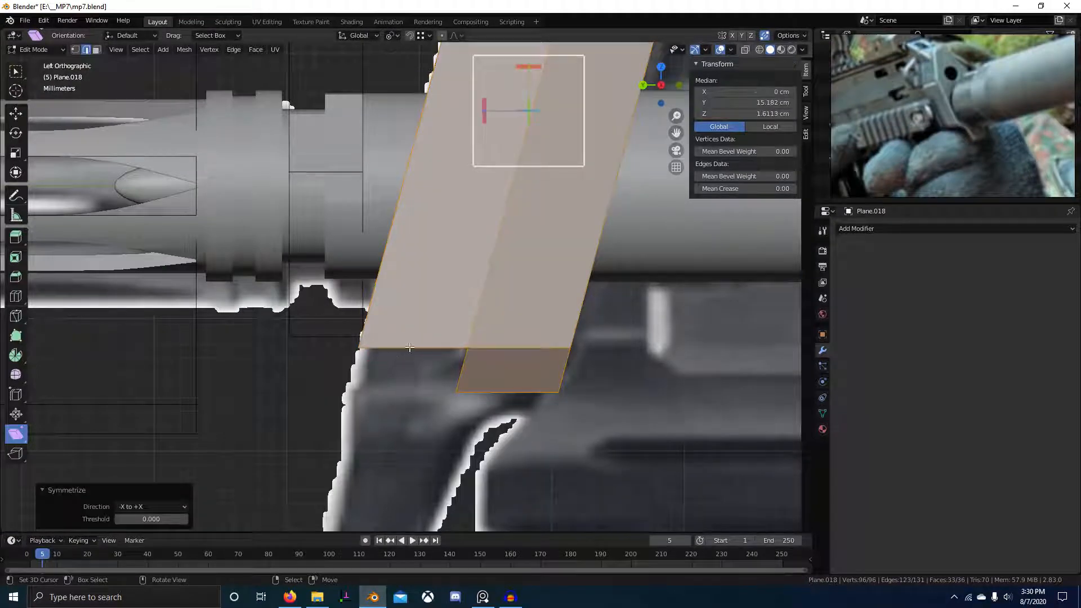
- Slide the cap's two lower front corner vertices down along their slanted edges to the left-side reference, by a factor of about 0.126
right_click(409, 347)
key("shift+z")
key("1")
scroll(398, 387, "up", 1)
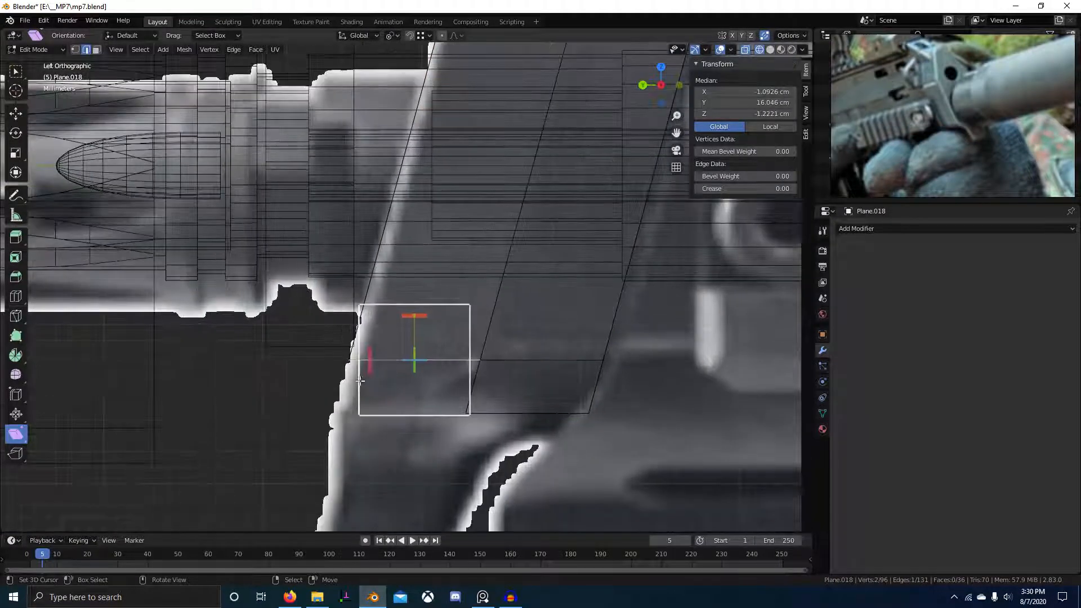
right_click(354, 359)
key("shift+z")
middle_click_drag(515, 397, 555, 390)
right_click(402, 330, "shift")
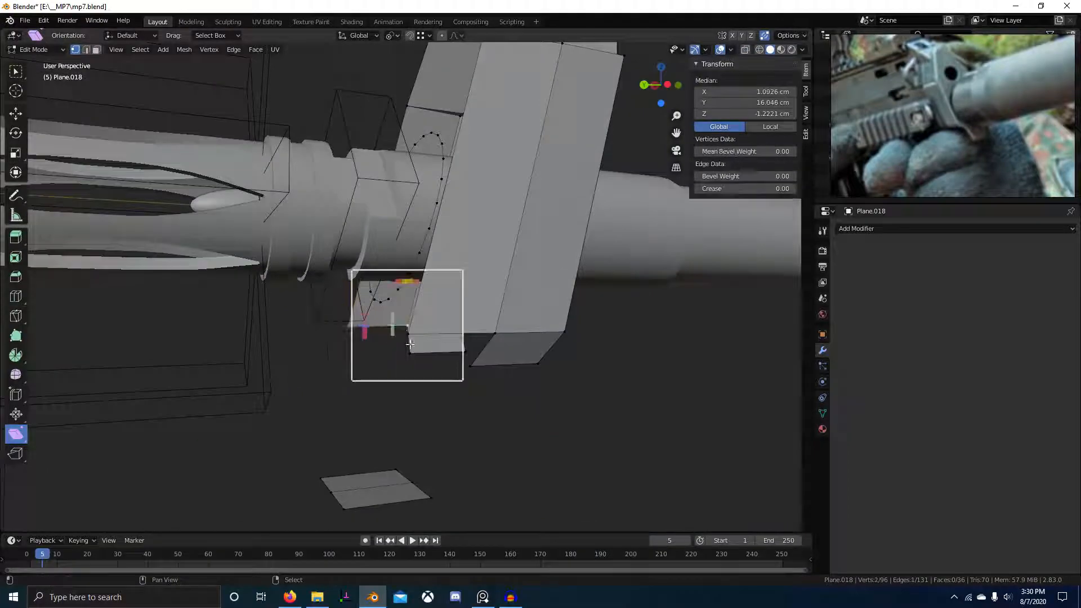
right_click(407, 333)
right_click(342, 332, "shift")
key("KP_3")
key("ctrl+KP_3")
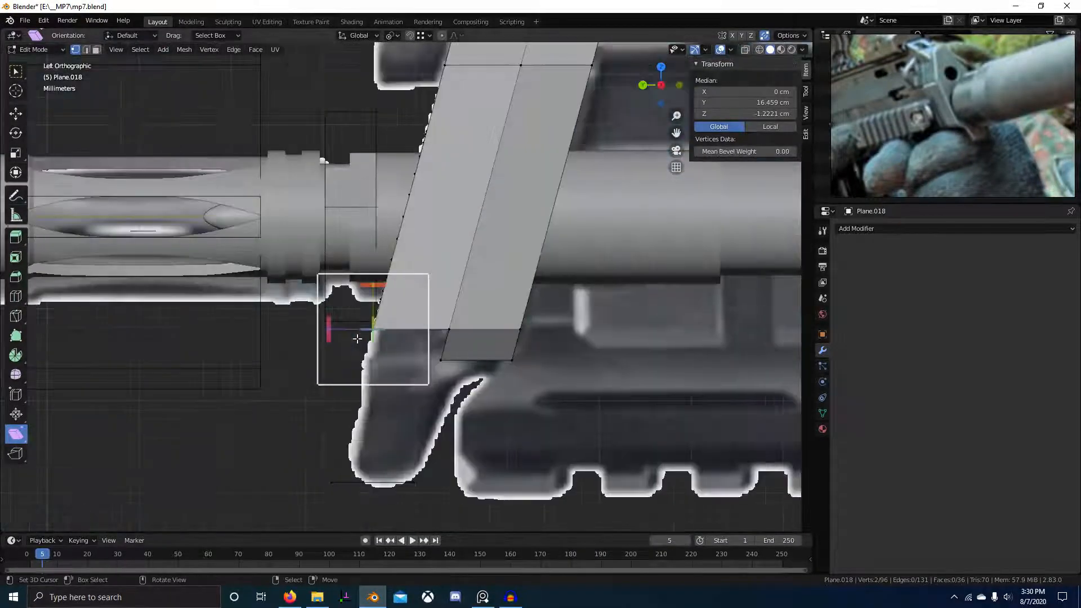
scroll(372, 337, "up", 5)
key("shift+v")
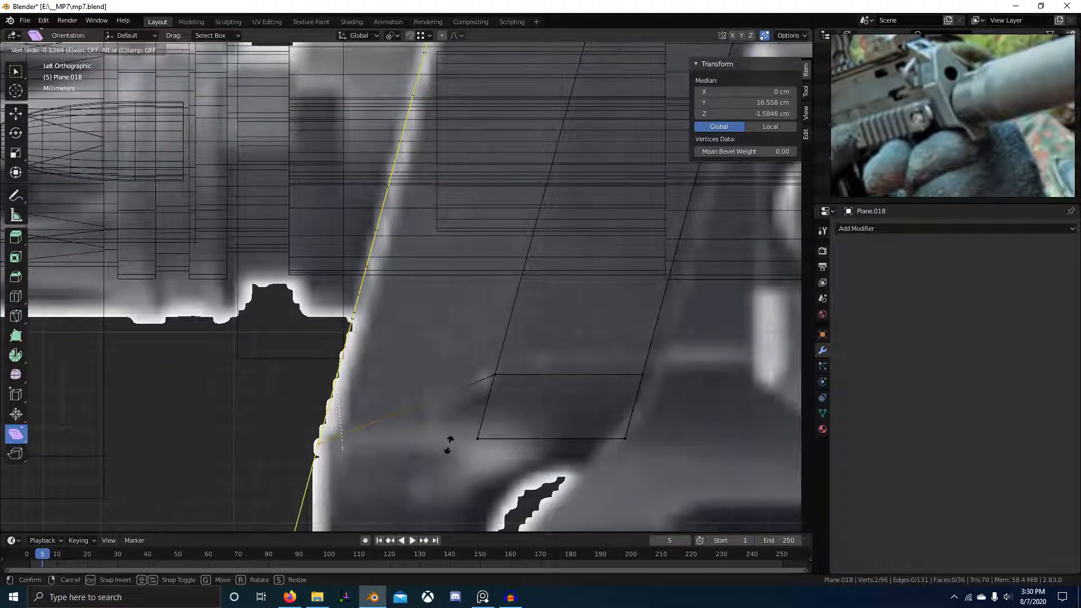
left_click(449, 445)
- Subdivide the lower front edges on both sides of the cap to add midpoint vertices
key("KP_3")
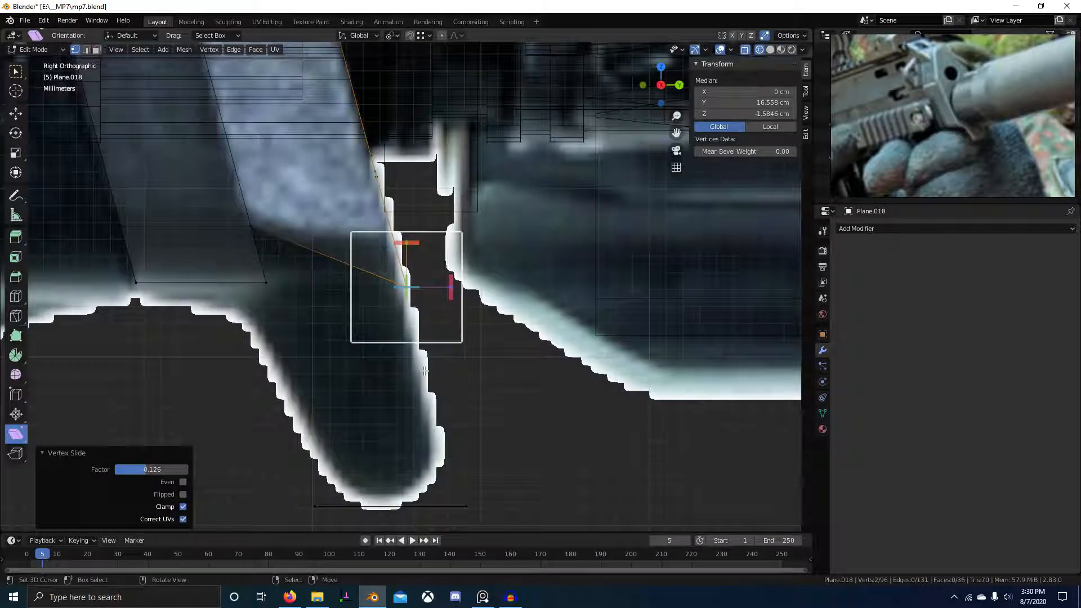
key("ctrl+KP_3")
middle_click_drag(559, 229, 473, 292, "shift")
scroll(488, 291, "down", 1)
key("2")
right_click(441, 284)
right_click(388, 306, "shift")
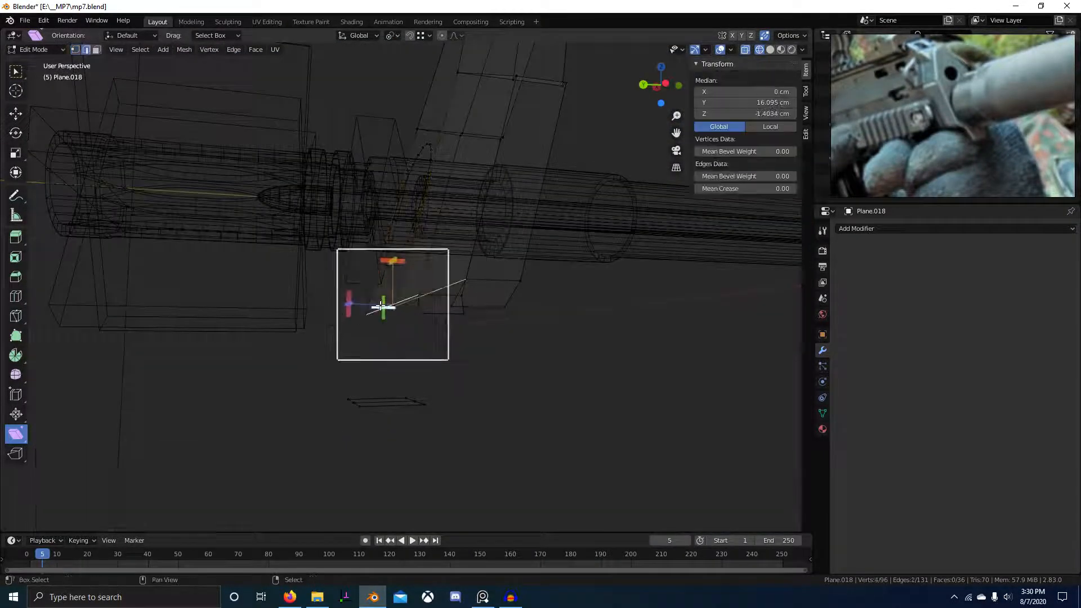
key("w")
- Raise the two midpoint vertices of the cap's lower front edges along Z and shift them about 0.46 cm along Y
key("1")
right_click(438, 305)
scroll(417, 329, "up", 3)
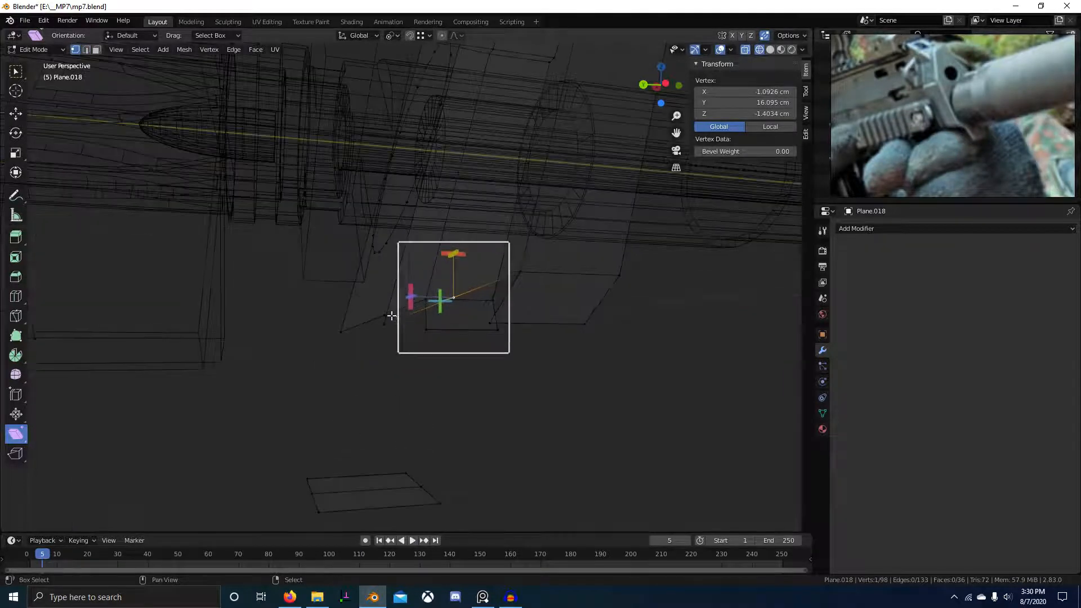
key("g")
key("z")
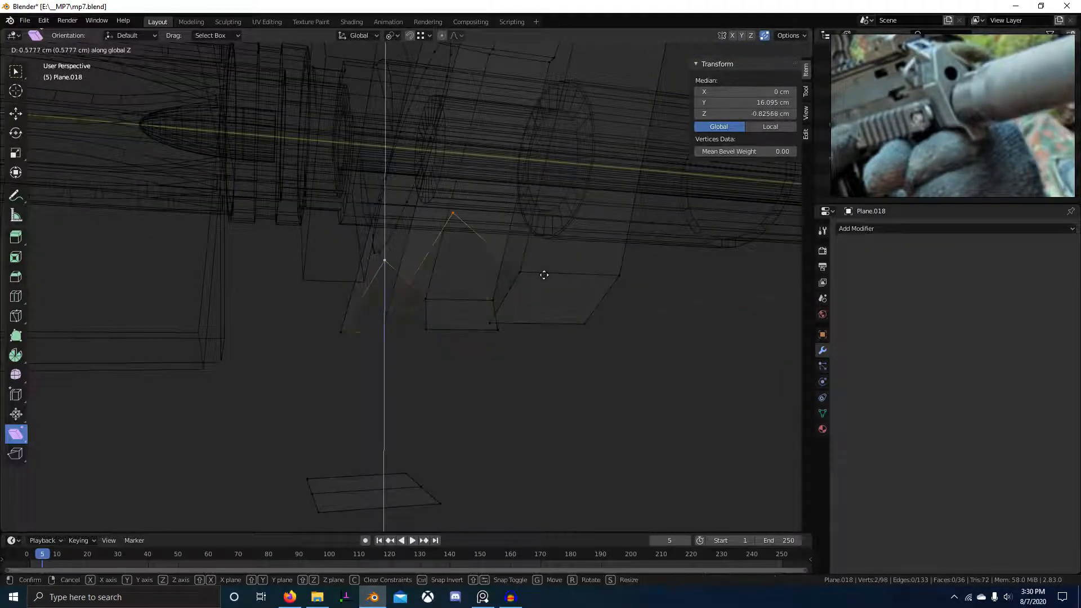
left_click(544, 274)
- Try rounding both midpoint vertices with a vertex-only bevel of 2.25 cm offset and 4 segments, setting the profile to 0.276
key("ctrl+shift+b")
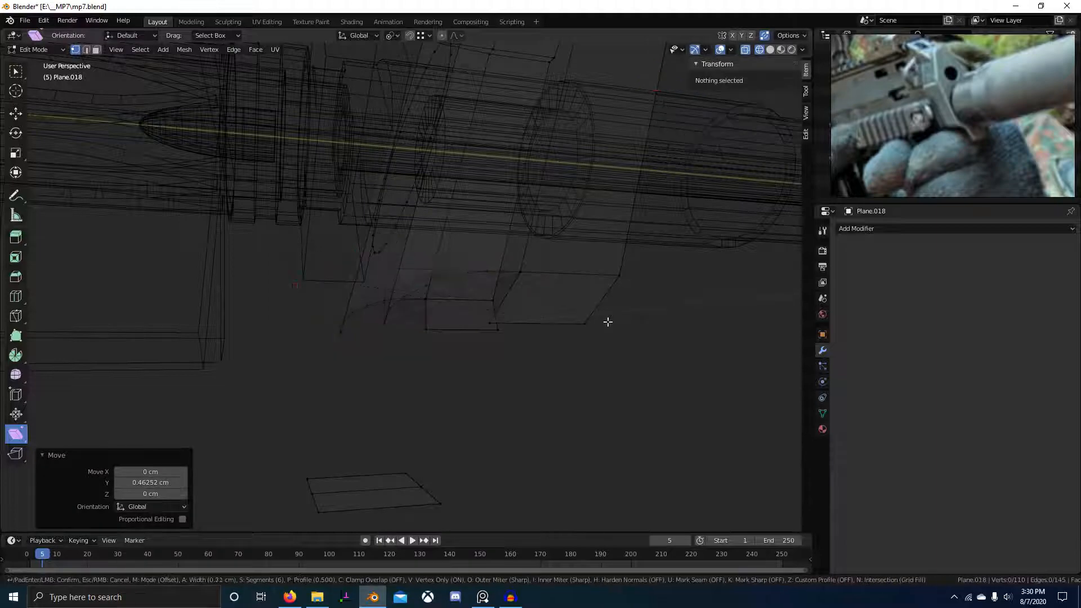
left_click(771, 325)
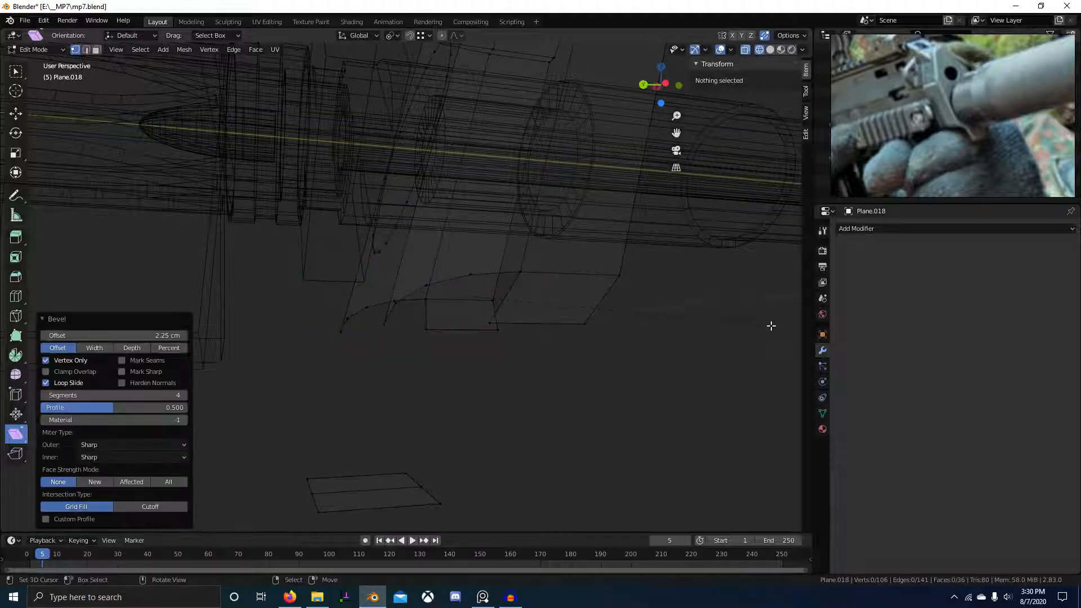
key("ctrl+KP_3")
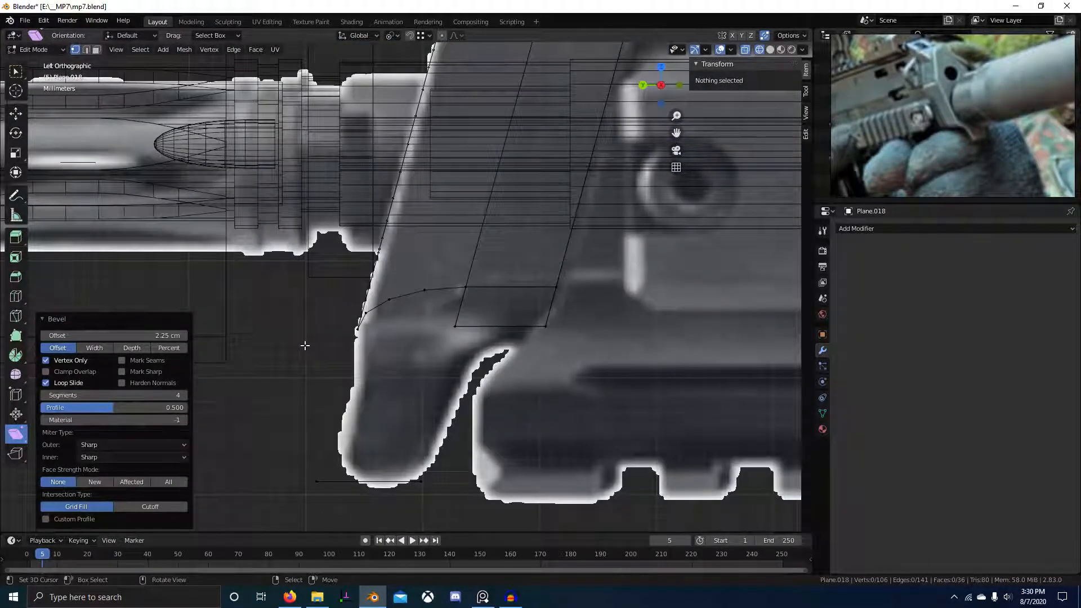
scroll(491, 341, "down", 5)
scroll(515, 332, "up", 7)
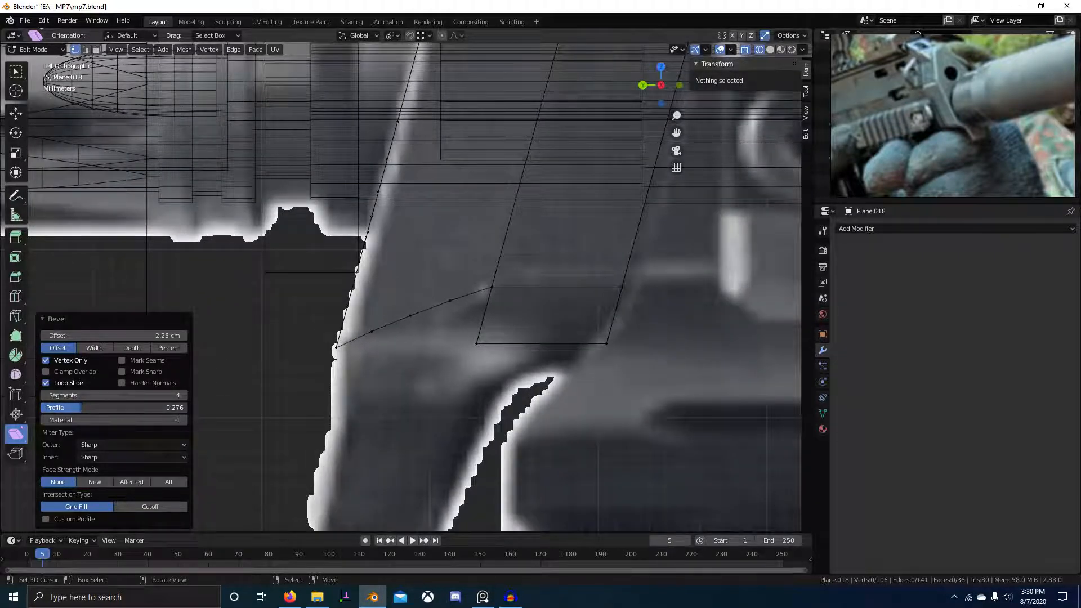
- Undo the vertex bevel and dissolve the added midpoint vertices on the cap's lower front edges
key("ctrl+z")
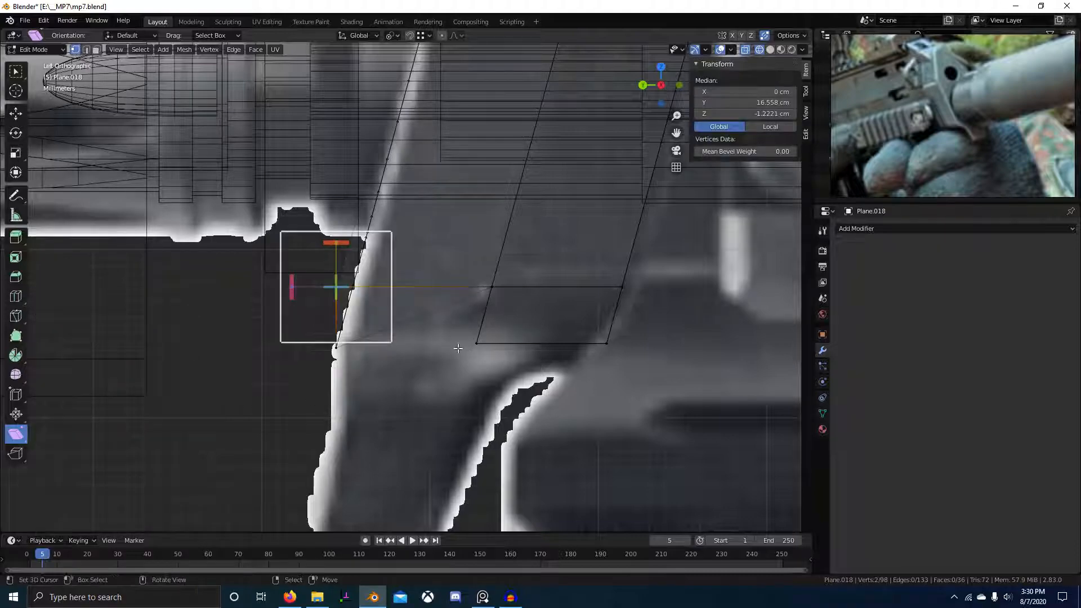
scroll(388, 311, "down", 3)
key("ctrl+x")
- Extrude the inward lower flap's front edge forward along Y
middle_click_drag(388, 311, 519, 342)
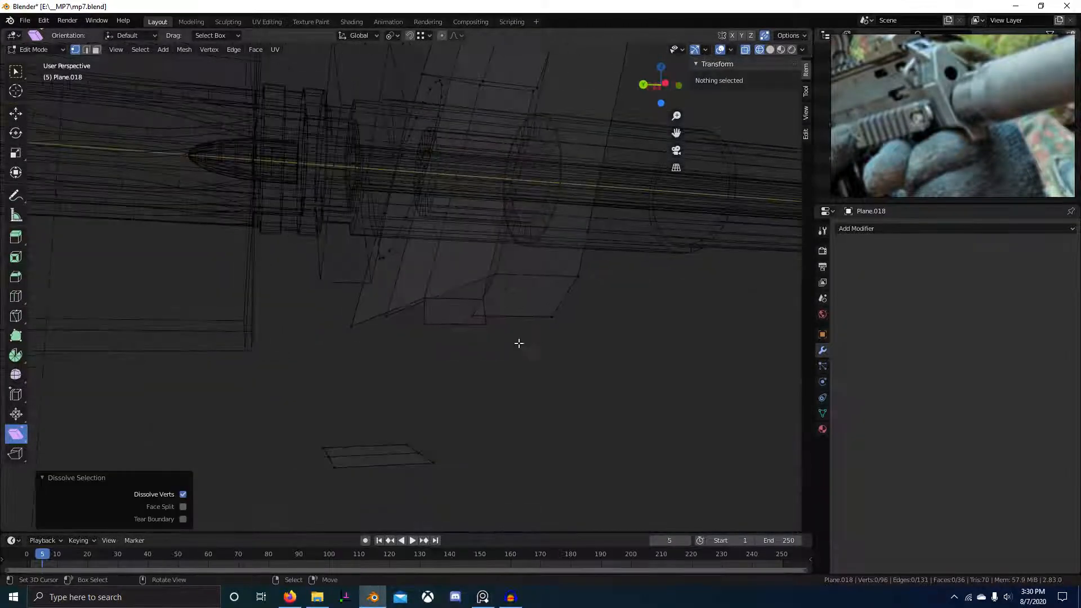
key("z")
middle_click_drag(625, 364, 596, 363)
key("ctrl+KP_3")
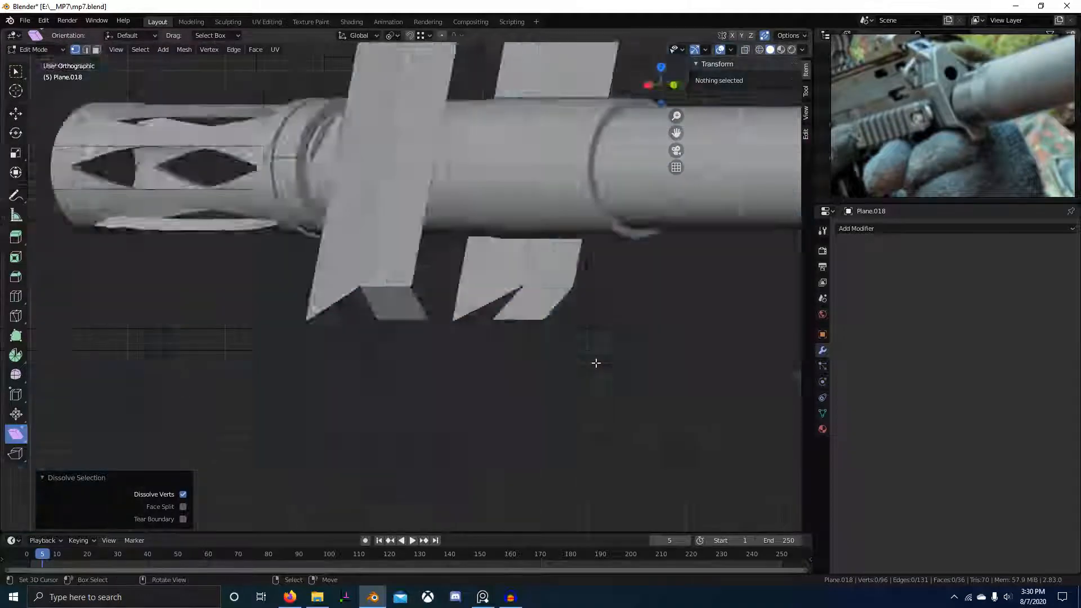
key("z")
scroll(494, 344, "up", 3)
right_click(493, 344)
scroll(463, 344, "down", 2)
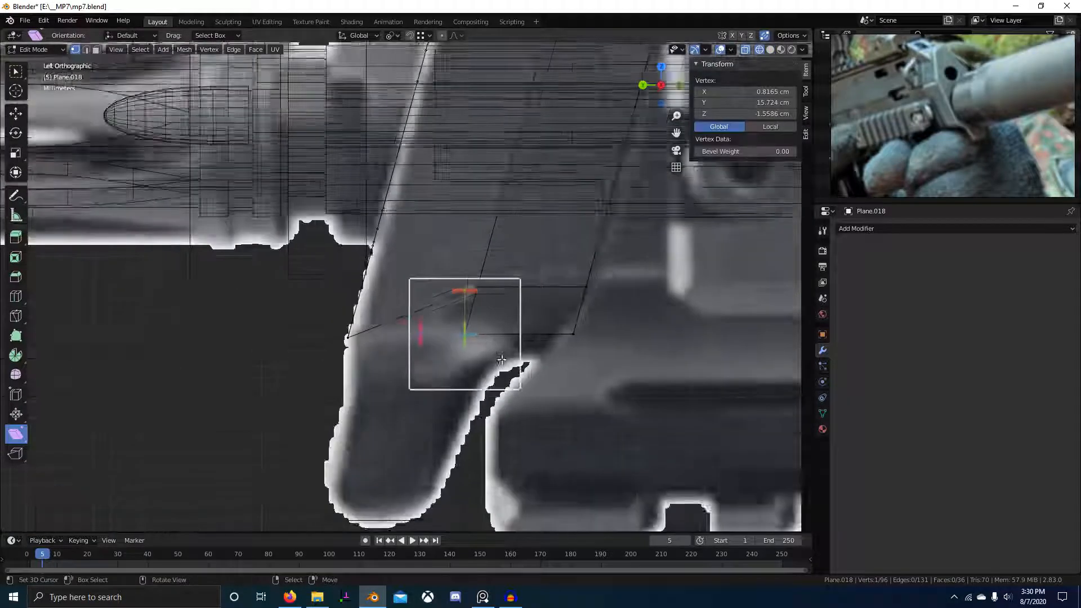
mouse_move(440, 361)
middle_mouse_down()
mouse_move(347, 353)
mouse_move(327, 332)
mouse_move(389, 287)
middle_mouse_up()
key("z")
key("2")
right_click(322, 303)
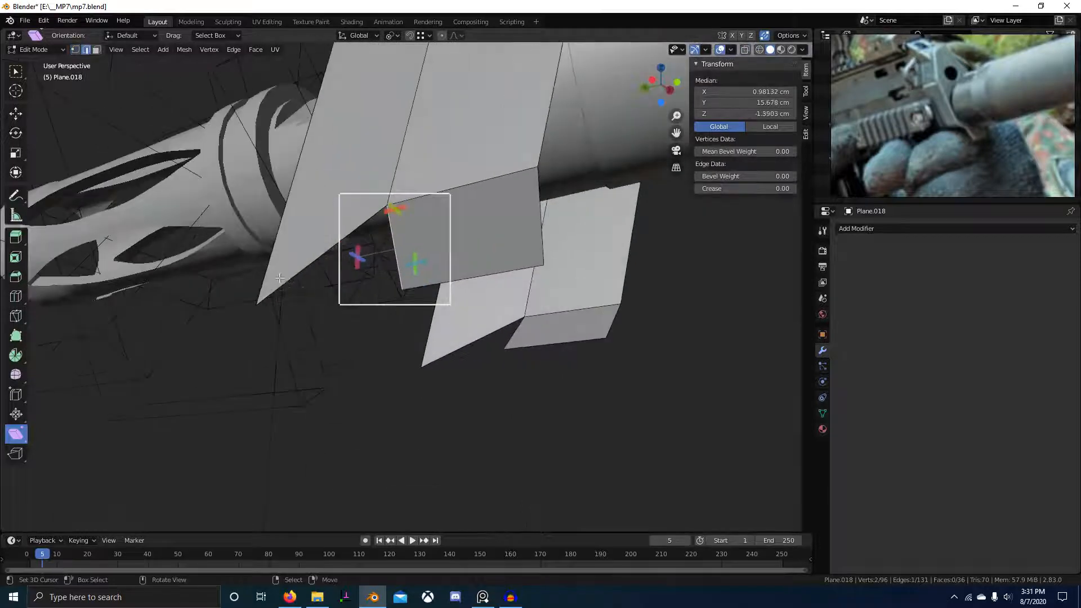
key("e")
key("y")
left_click(268, 300)
- Snap the extruded flap's upper front vertex onto the cap's lower front corner to merge them
middle_click_drag(268, 300, 404, 313)
key("1")
right_click(233, 264)
key("g")
left_click(241, 320, "ctrl")
key("Tab")
key("Tab")
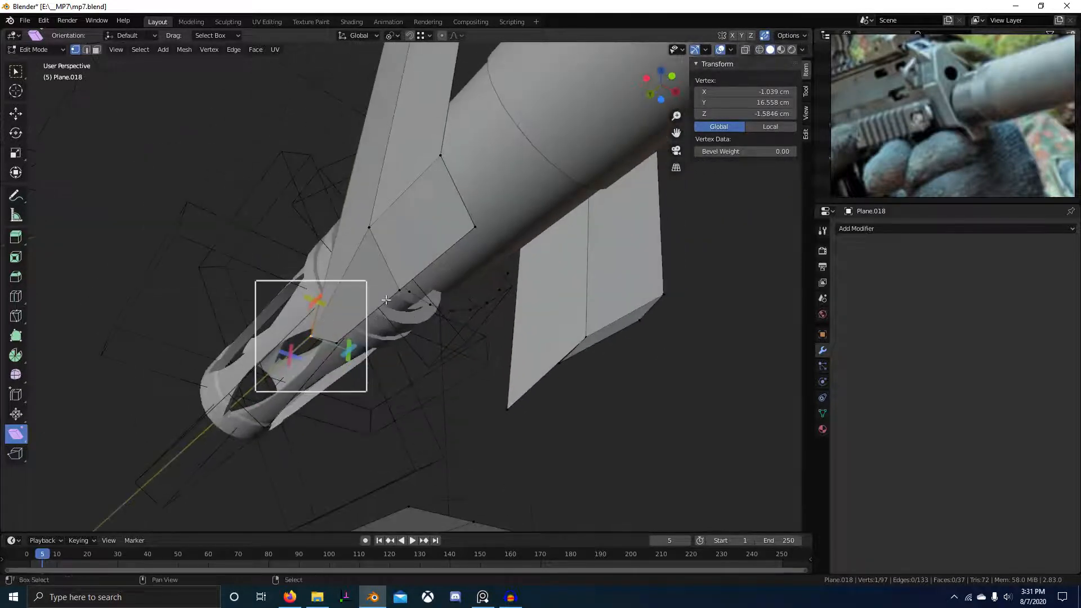
- Connect the merged front corner to the flap's lower vertex with an edge and dissolve the leftover edge beside it
left_click(383, 297, "shift")
key("f")
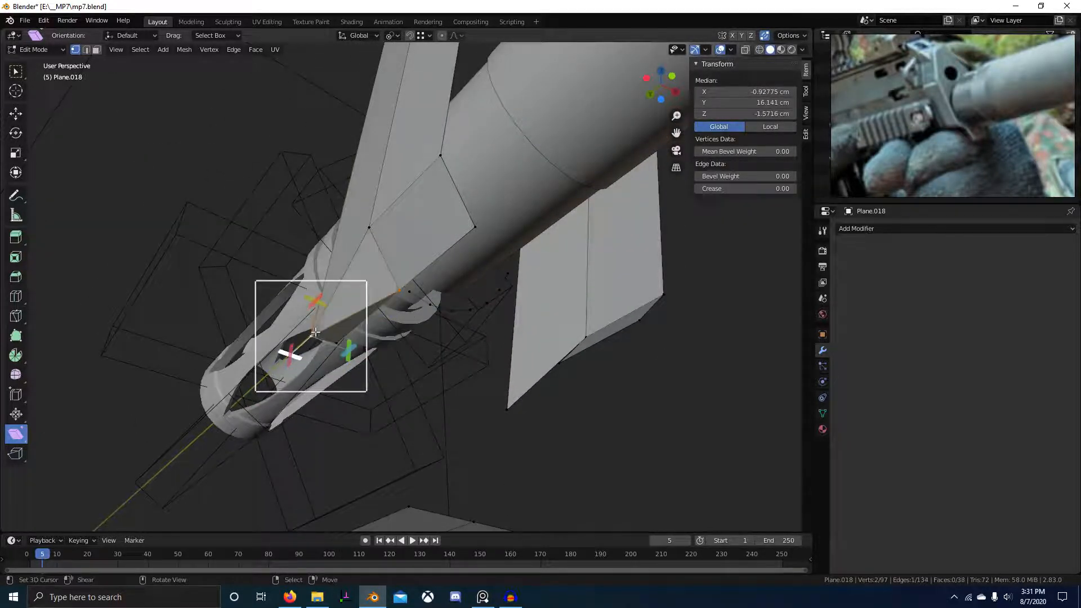
middle_click_drag(396, 289, 372, 410)
right_click(429, 269)
key("ctrl+x")
key("Tab")
key("Tab")
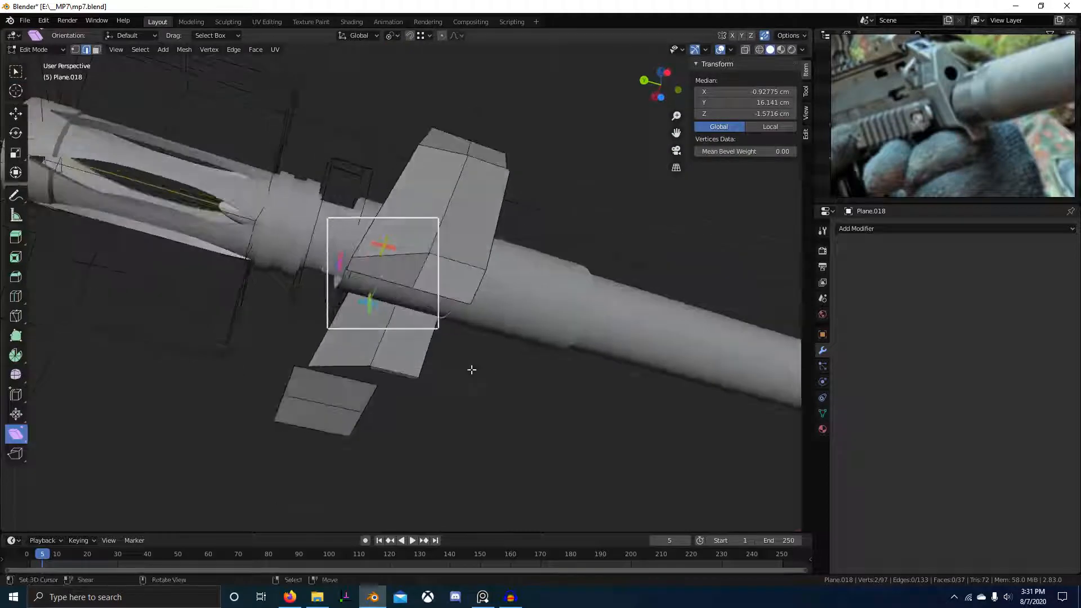
- Extrude the two side edges of the plate below the cap upward along Z by about 0.63 cm
key("ctrl+KP_3")
right_click(372, 409)
right_click(301, 409, "shift")
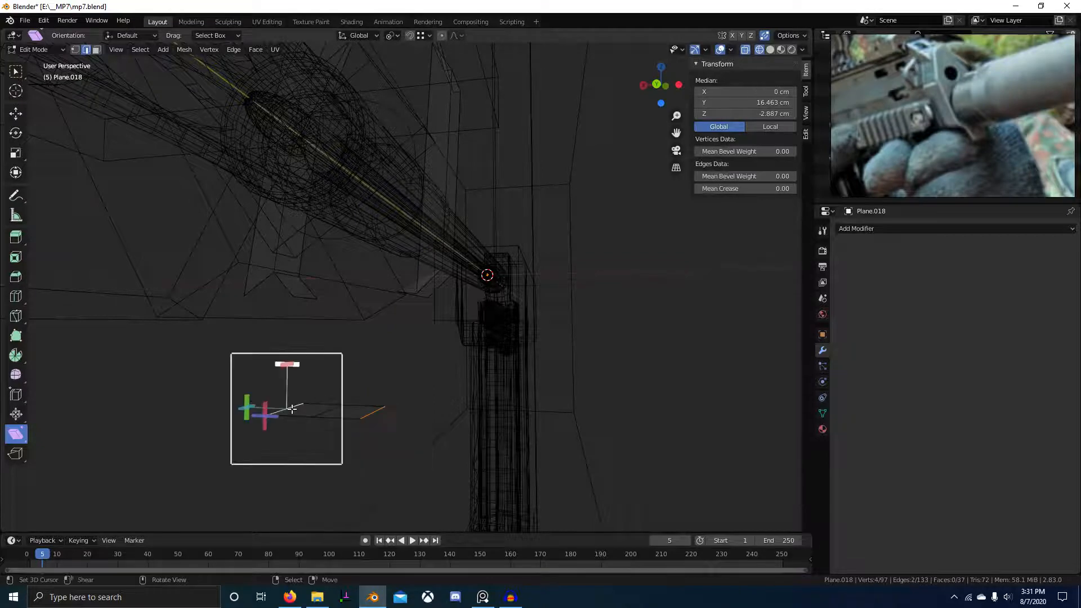
key("KP_1")
key("ctrl+KP_1")
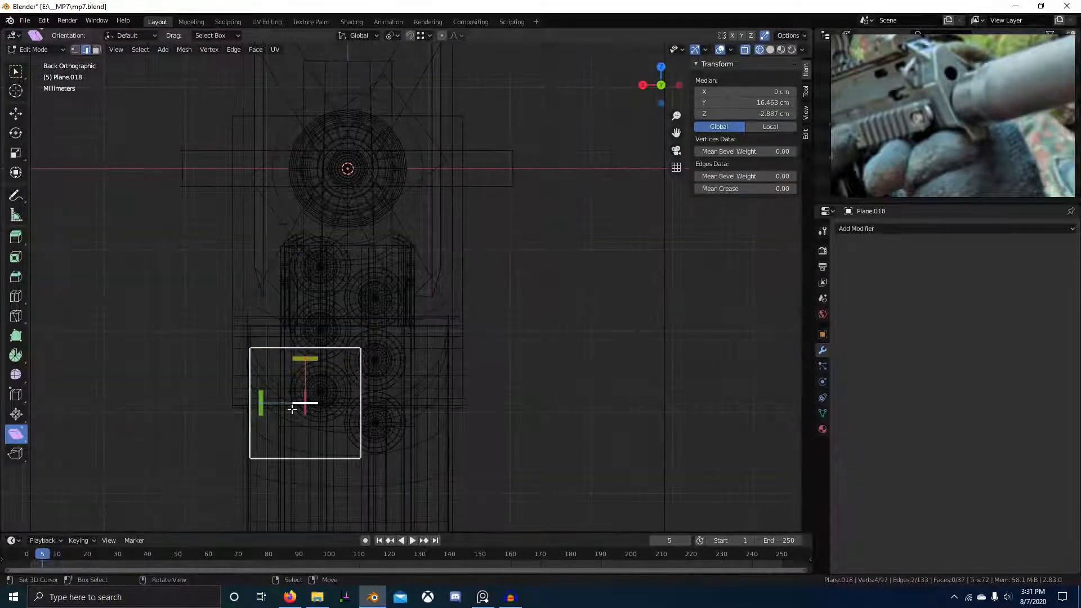
left_click(16, 97)
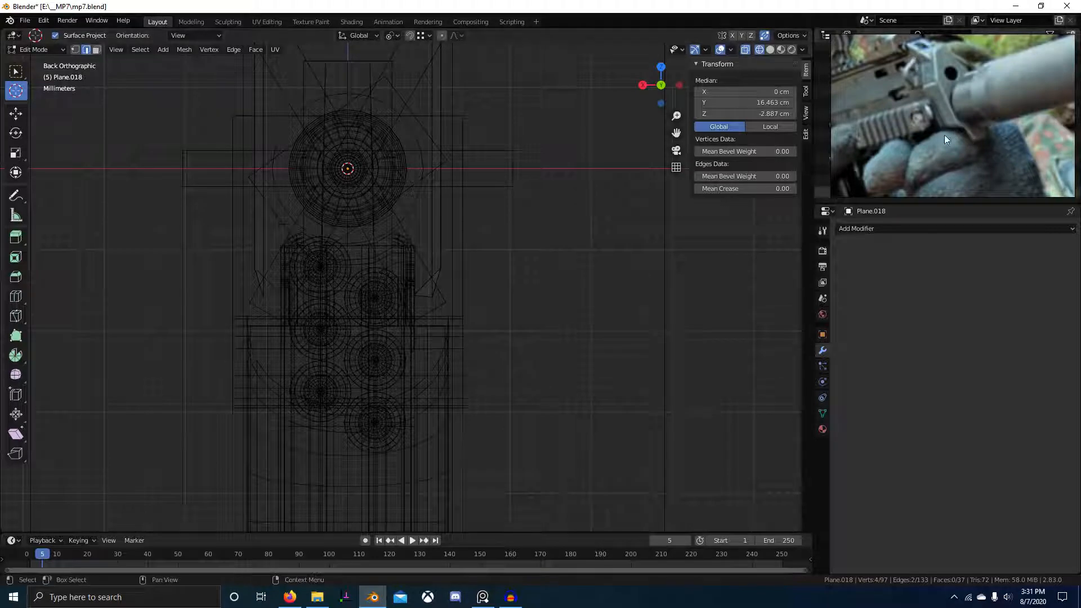
middle_click_drag(388, 400, 447, 328)
key("g")
key("z")
left_click(449, 343)
key("s")
right_click(458, 330)
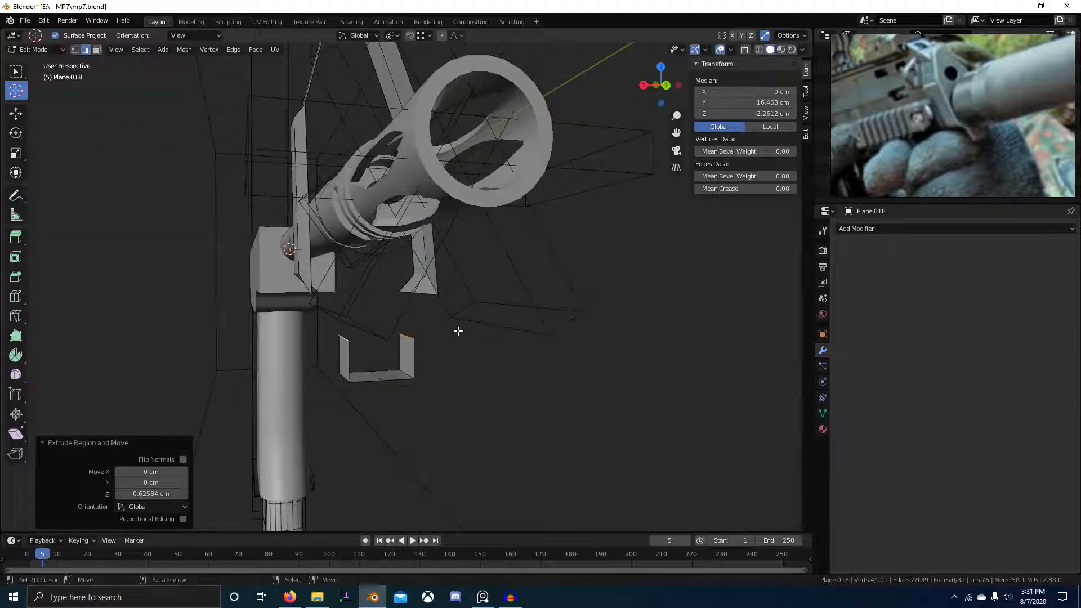
- Change the pivot point and spread the leg's extruded top edges apart along X by a scale of 1.275
key("period")
left_click(434, 272)
key("s")
key("x")
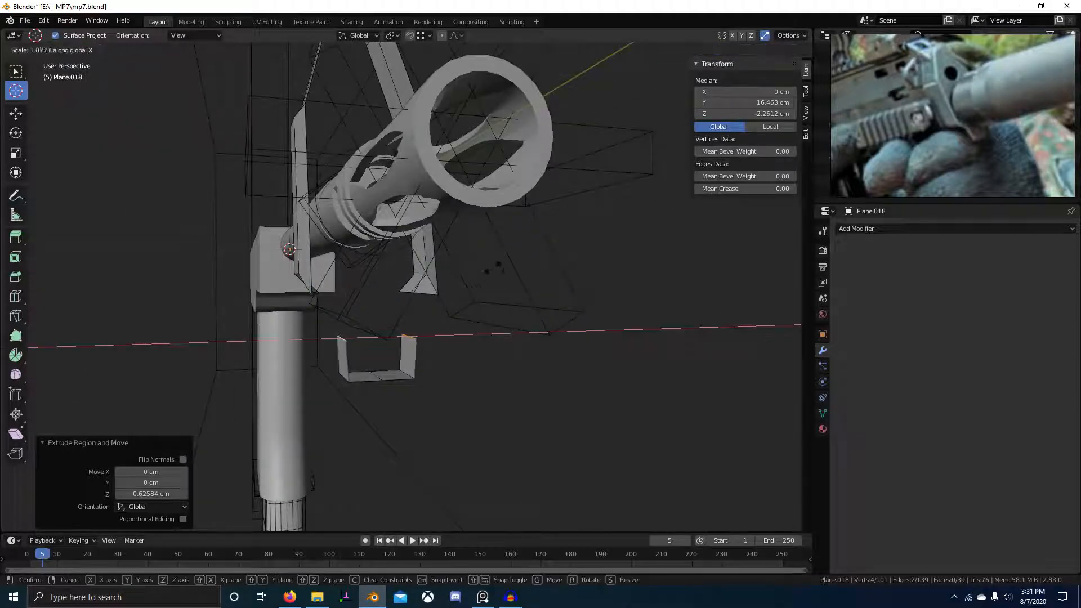
left_click(519, 269)
middle_click_drag(488, 298, 473, 304)
key("s")
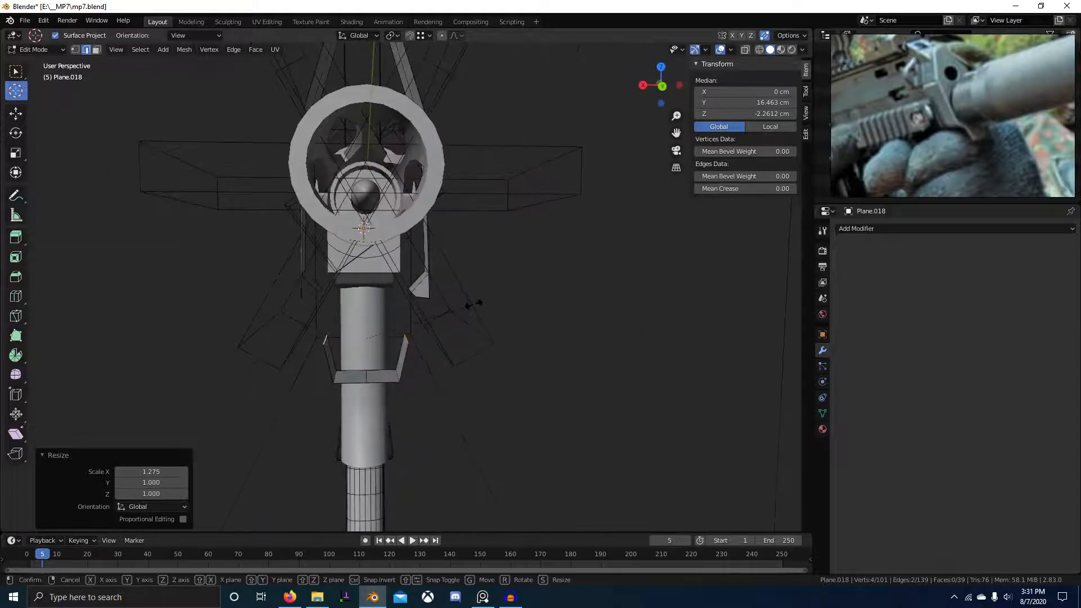
key("x")
right_click(480, 303)
- Extrude the leg's top edges another 0.32 cm or so up along Z and widen them along X by a scale of 1.173
key("e")
key("z")
left_click(477, 288)
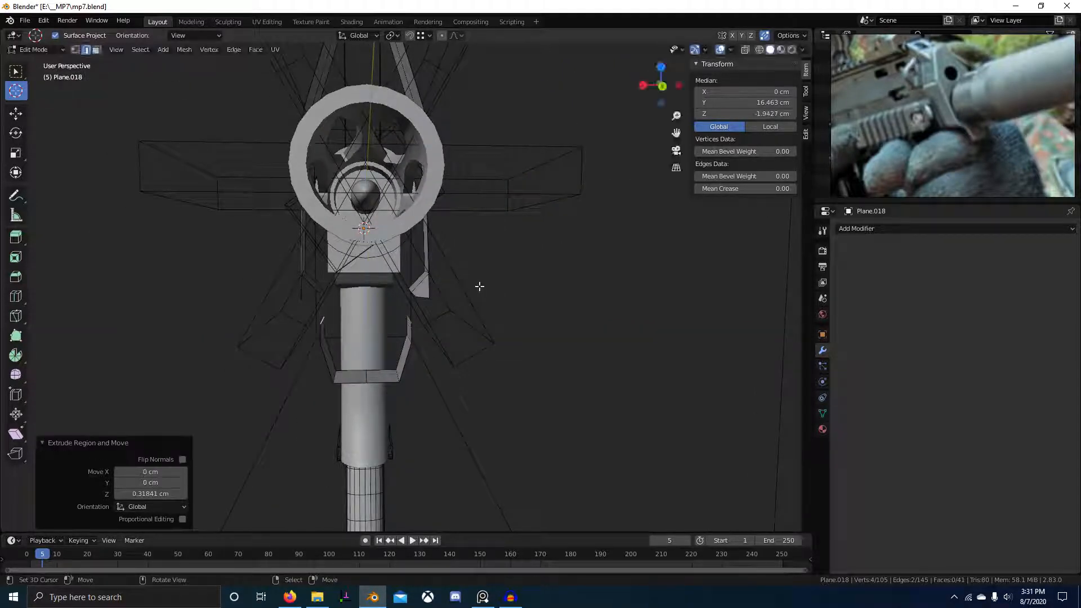
key("s")
key("x")
left_click(506, 285)
middle_click_drag(494, 292, 333, 299)
key("s")
key("x")
right_click(417, 305)
- In the right-side view, select the whole leg below the cap and shear it by about 0.220 along the reference's slant
key("KP_3")
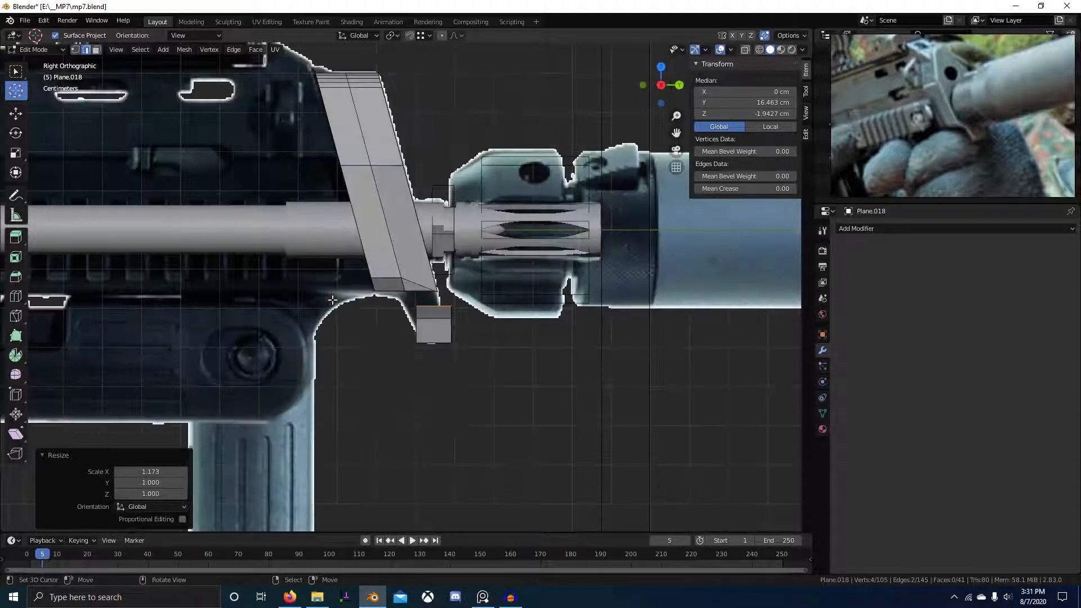
key("shift+z")
scroll(459, 318, "up", 4)
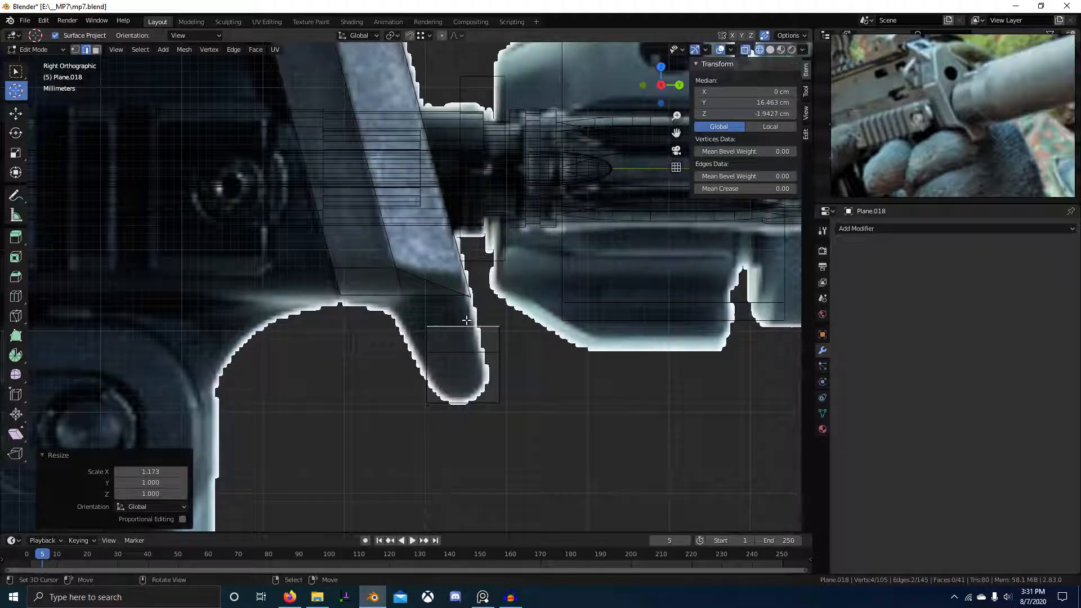
scroll(475, 312, "down", 4)
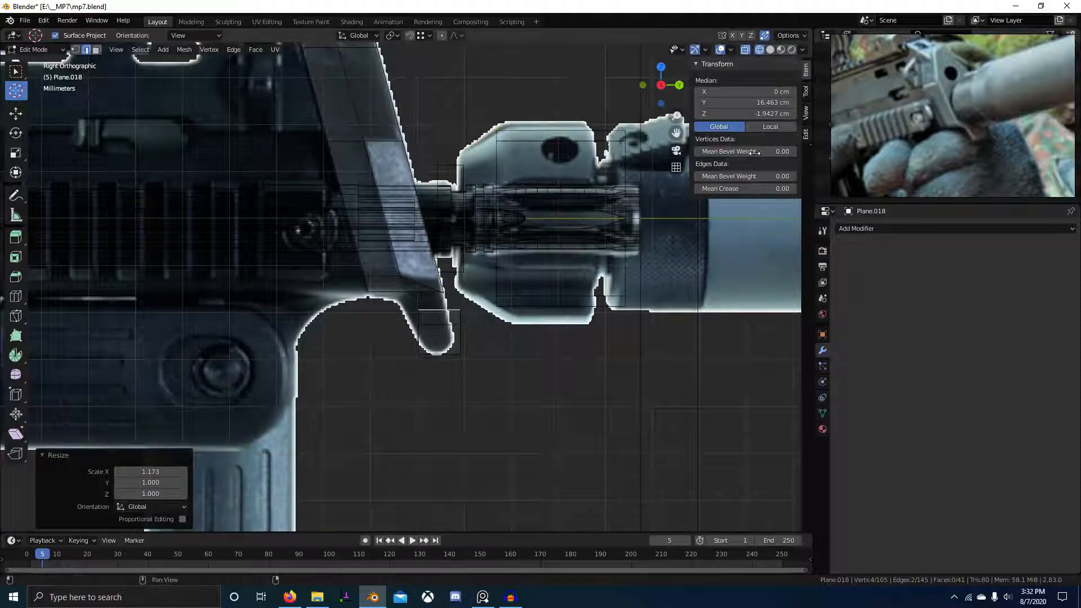
scroll(499, 320, "up", 2)
key("1")
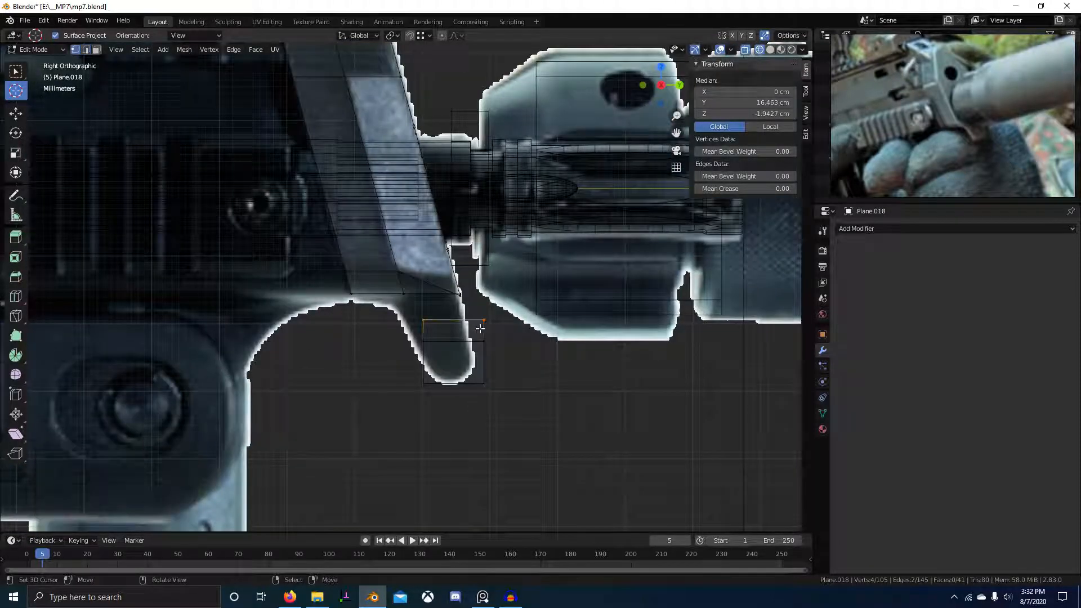
key("alt+a")
key("b")
left_click_drag(382, 315, 550, 420)
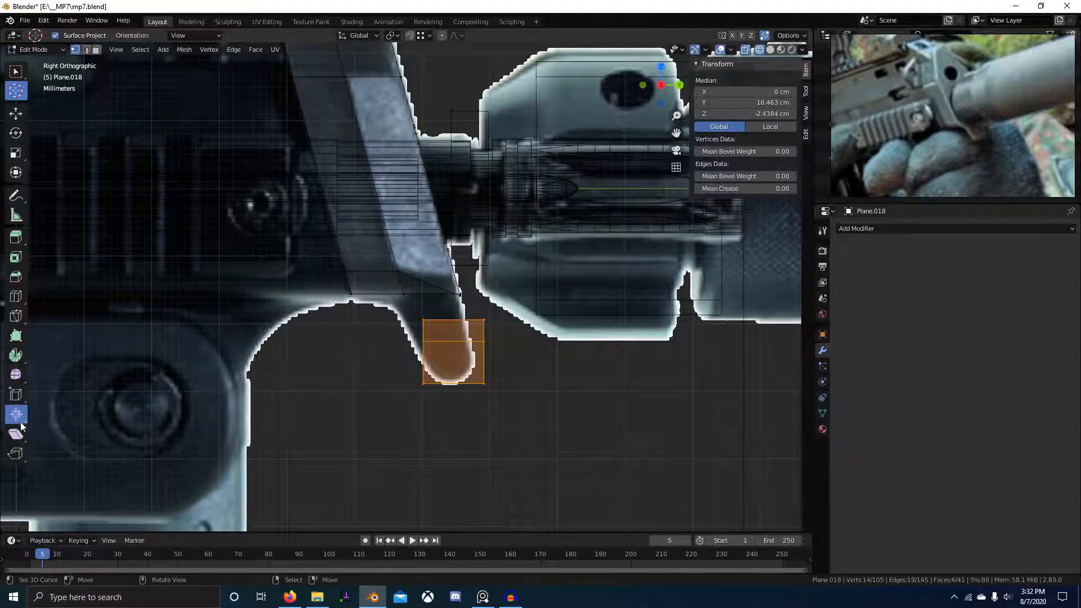
left_click(9, 435)
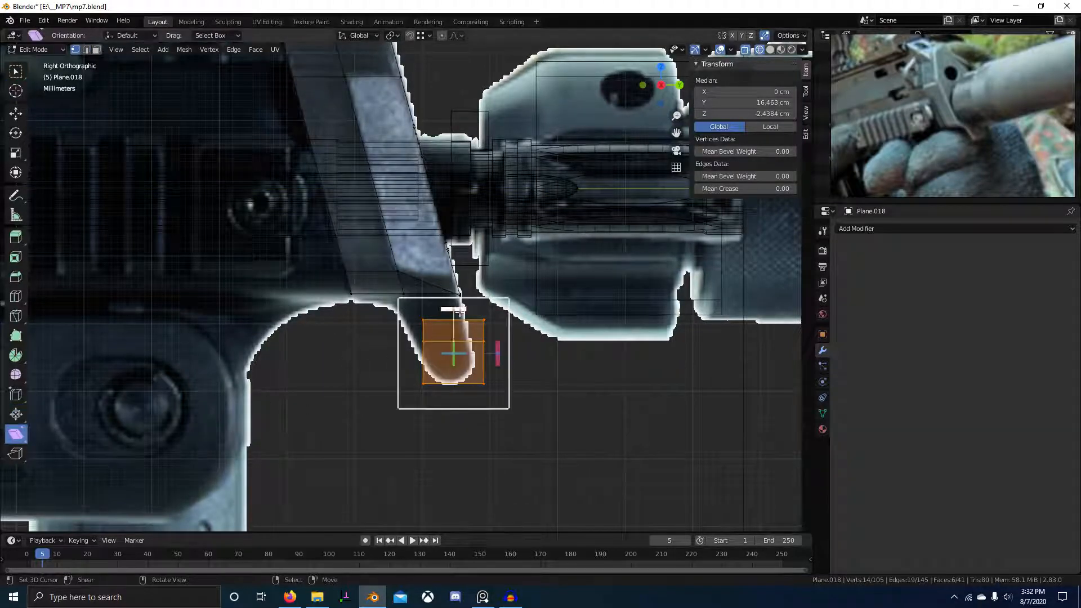
left_click_drag(458, 310, 378, 320)
- Move the leg about 1.33 cm up and 0.48 cm back onto the cap's slanted end, and shear it a further 0.051
key("g")
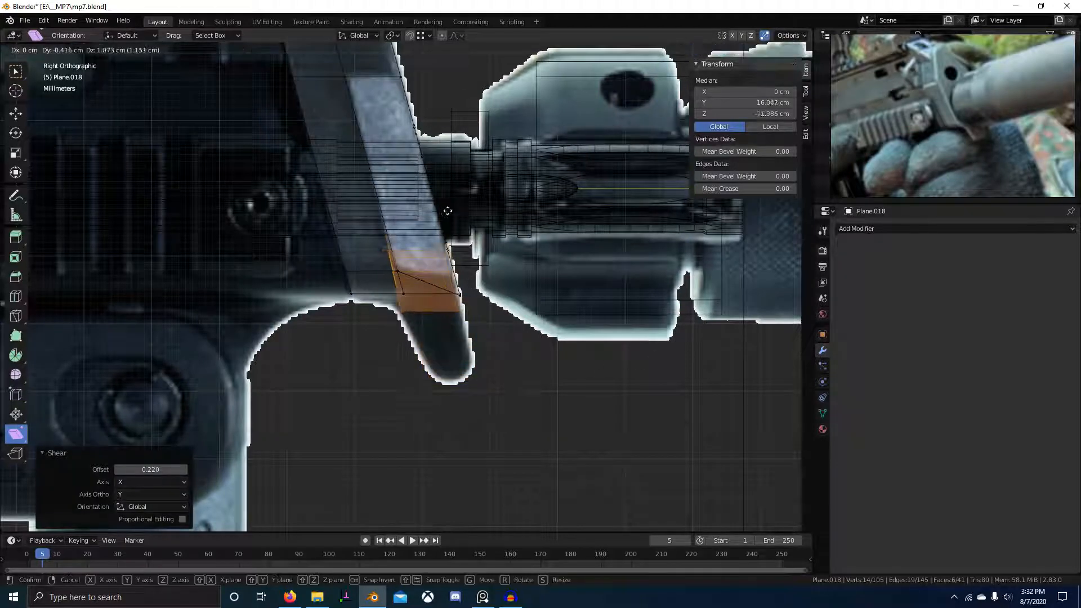
left_click(442, 194)
scroll(442, 195, "up", 6)
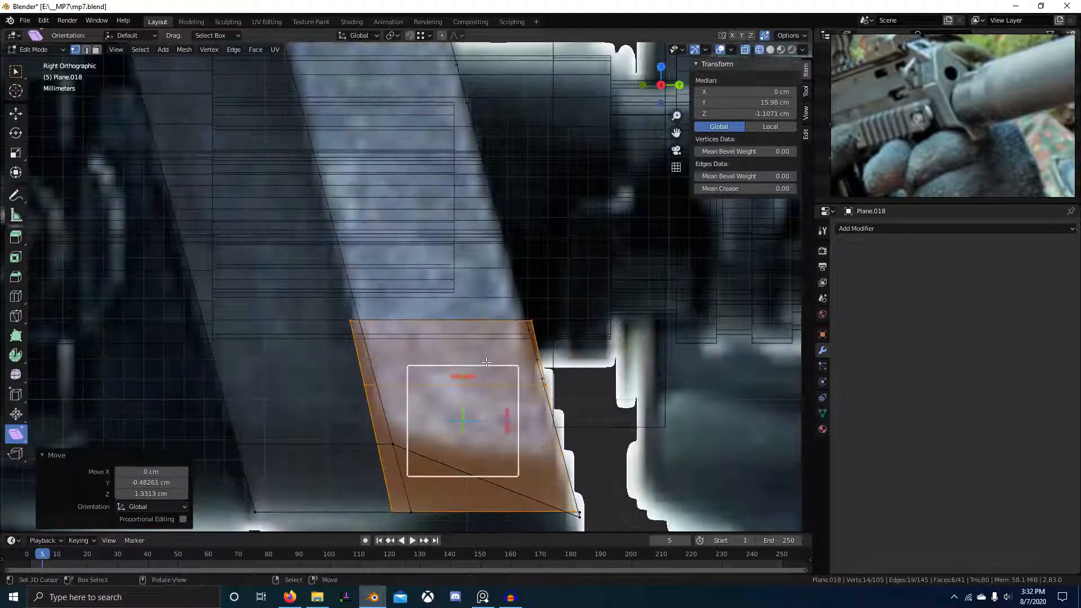
left_click_drag(475, 382, 345, 385)
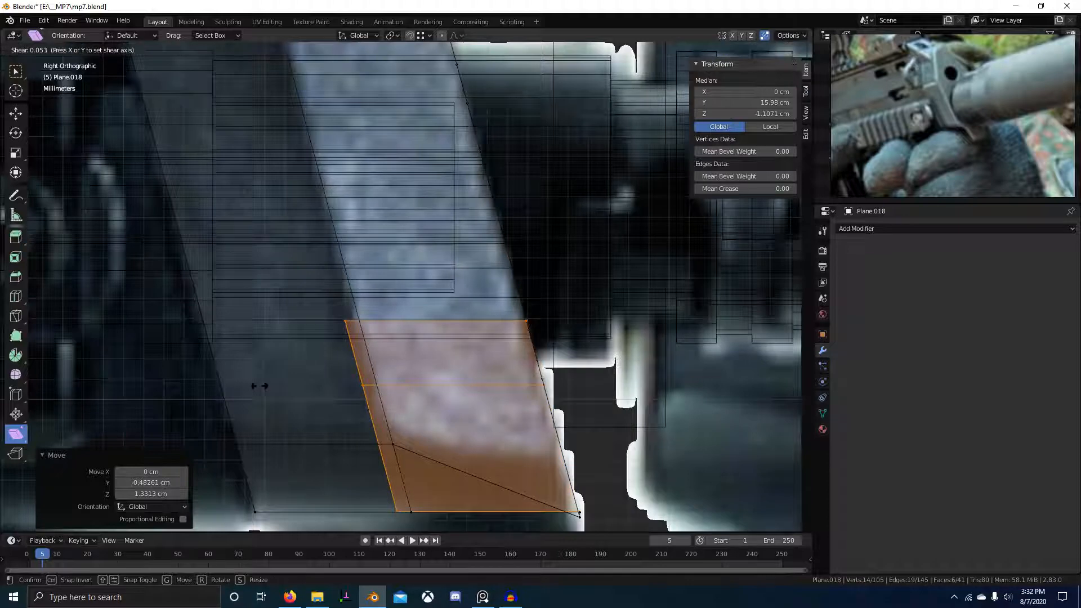
left_click_drag(265, 386, 266, 386)
- Move the leg down about 1.26 cm and forward about 0.35 cm onto the reference's lower outline
key("g")
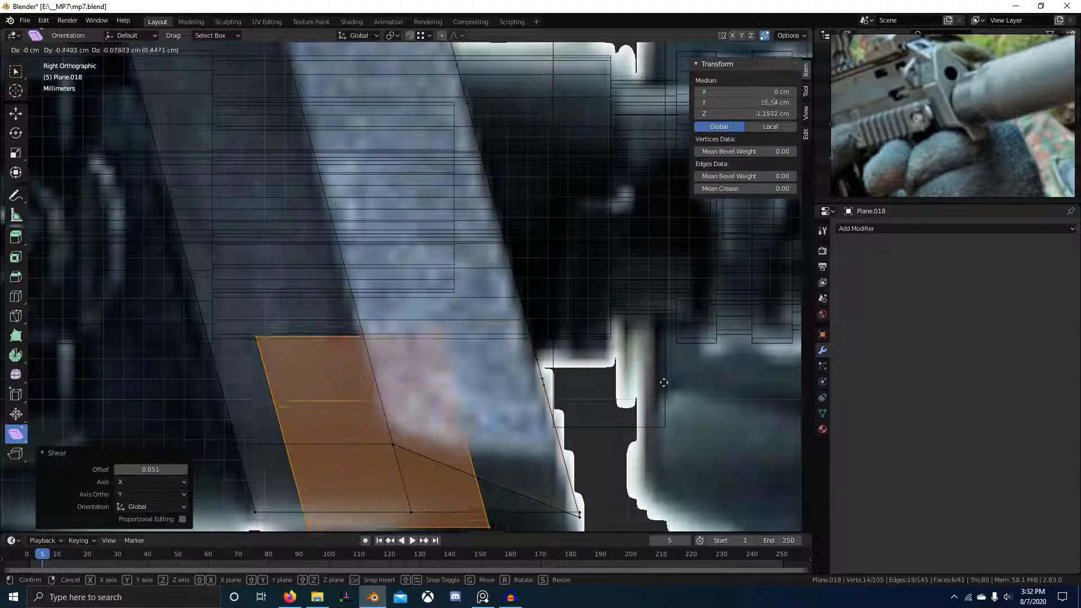
right_click(746, 348)
middle_click_drag(625, 358, 585, 277, "shift")
scroll(586, 277, "down", 3)
key("g")
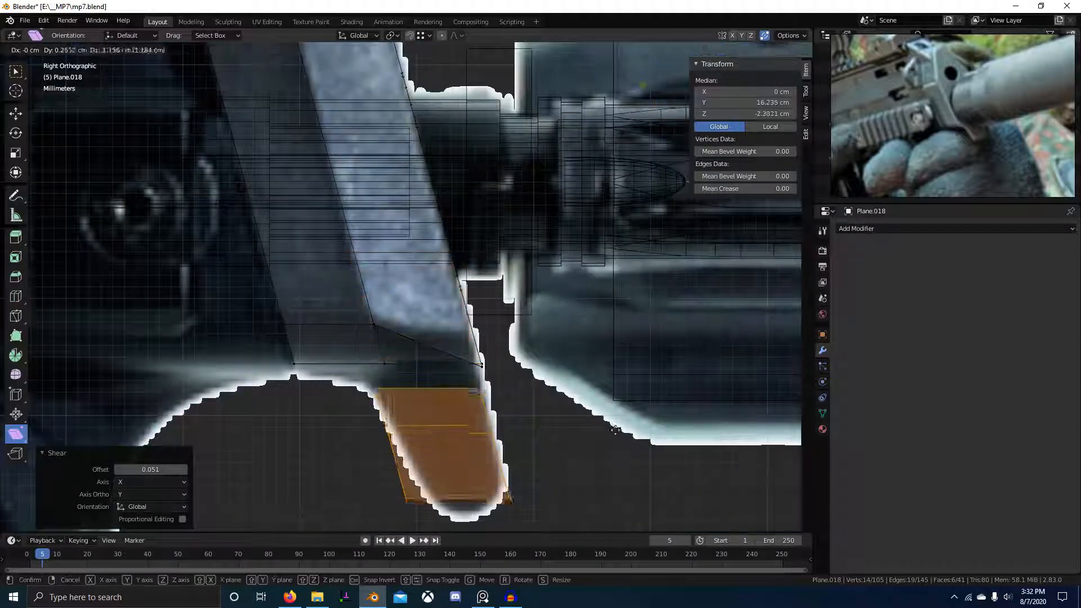
left_click(611, 360)
key("alt+z")
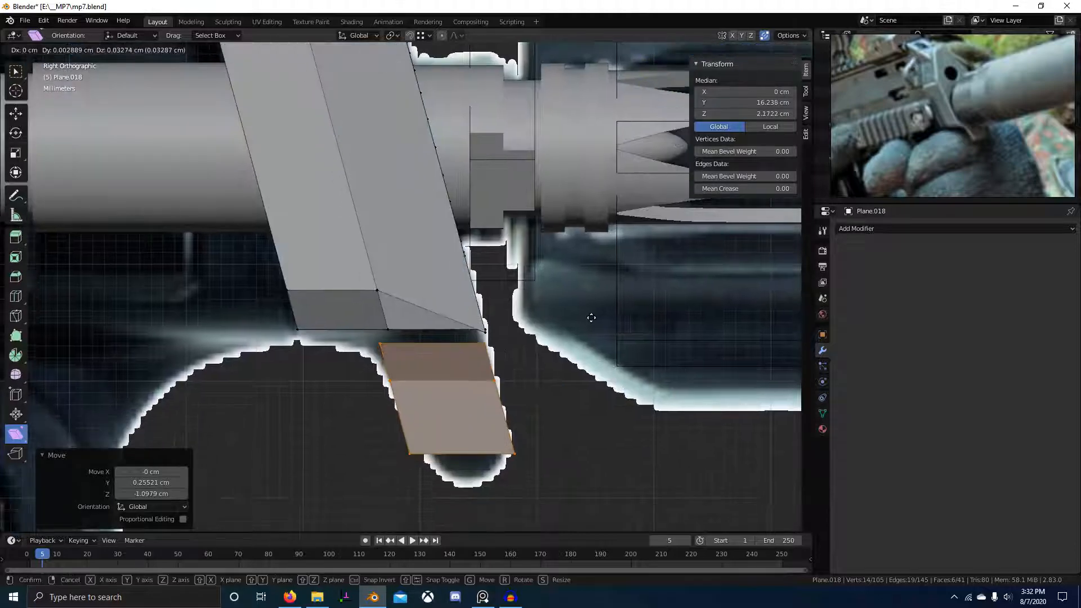
scroll(481, 333, "down", 1)
key("g")
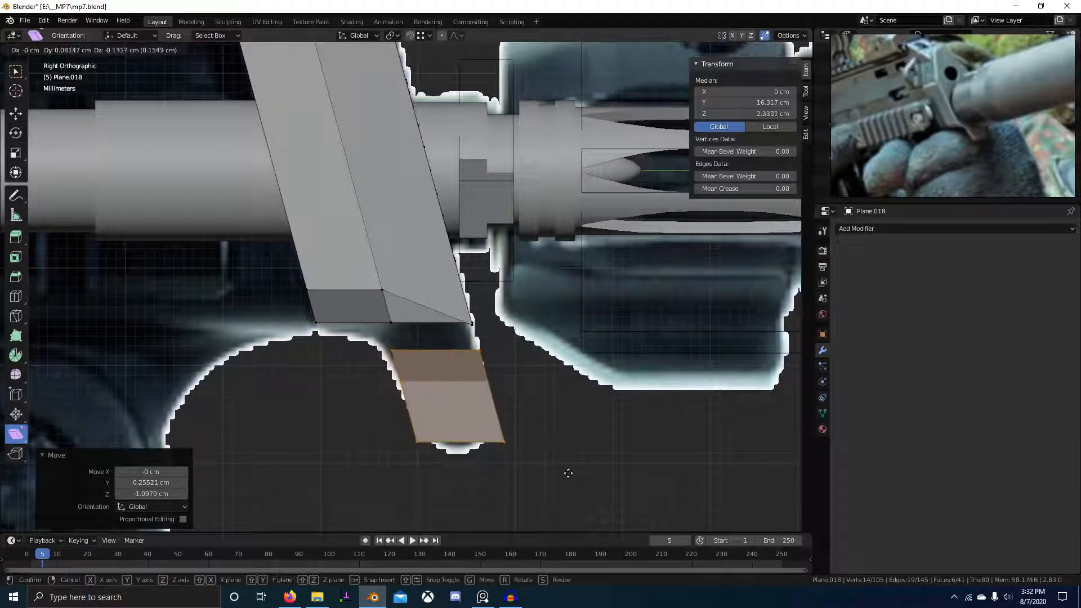
left_click(583, 501)
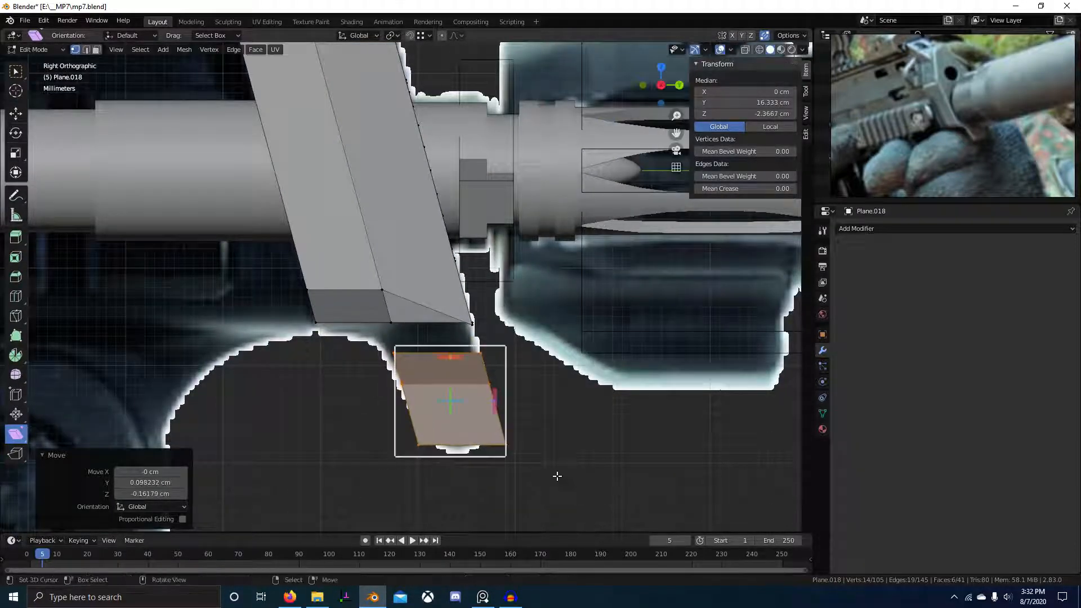
scroll(394, 394, "down", 3)
key("alt+z")
middle_click_drag(361, 380, 420, 356)
key("2")
left_click(403, 333)
key("g")
key("x")
right_click(396, 304)
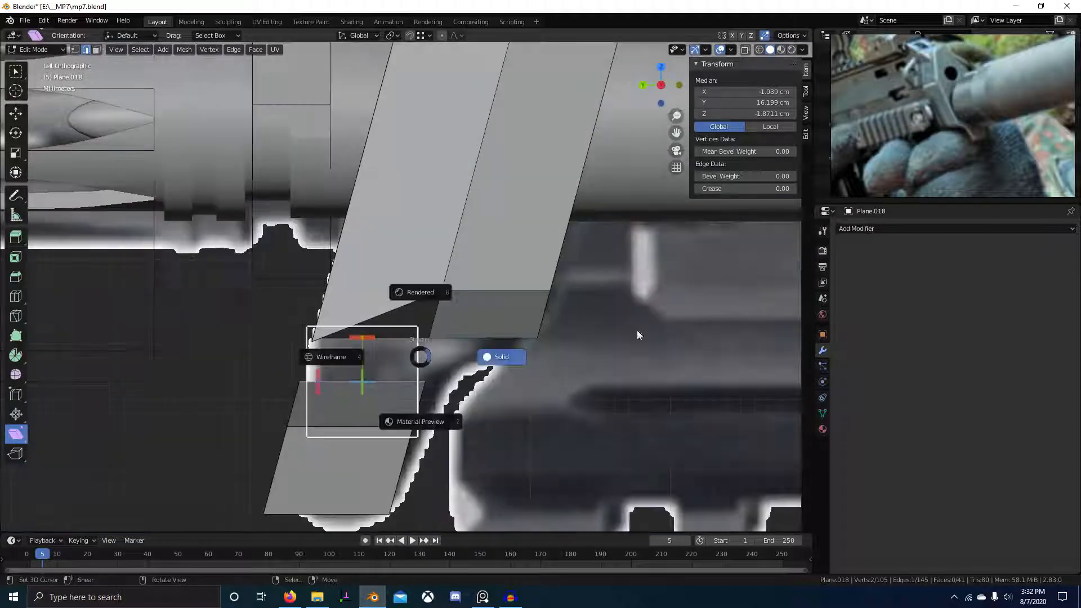
- Delete the two lower flap faces on one side of the cap, above the leg
left_click(328, 359)
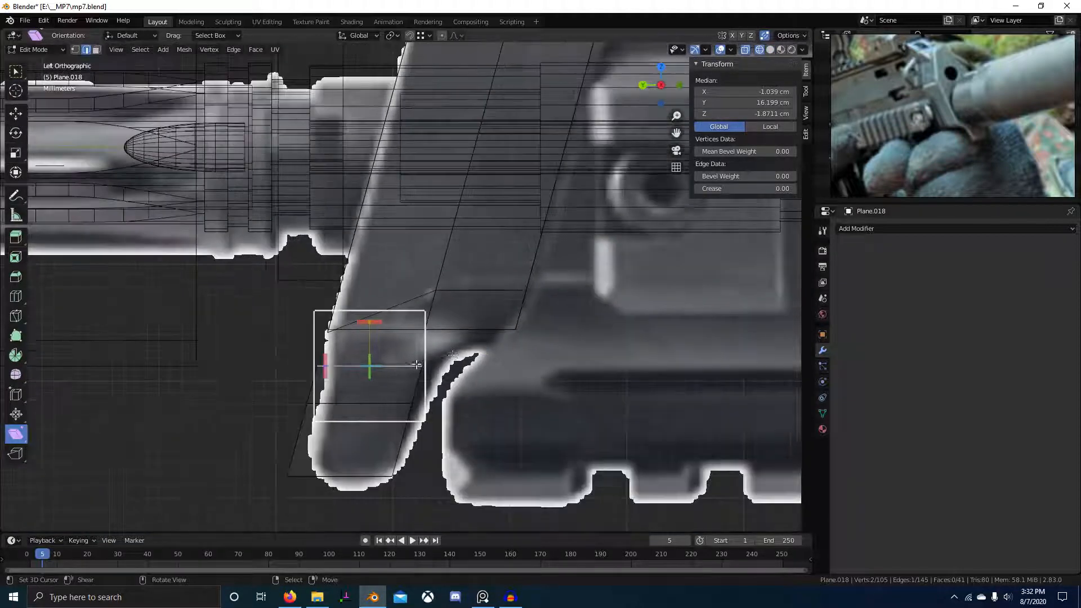
middle_click_drag(490, 357, 401, 307)
scroll(577, 374, "up", 5)
scroll(413, 333, "up", 4)
key("3")
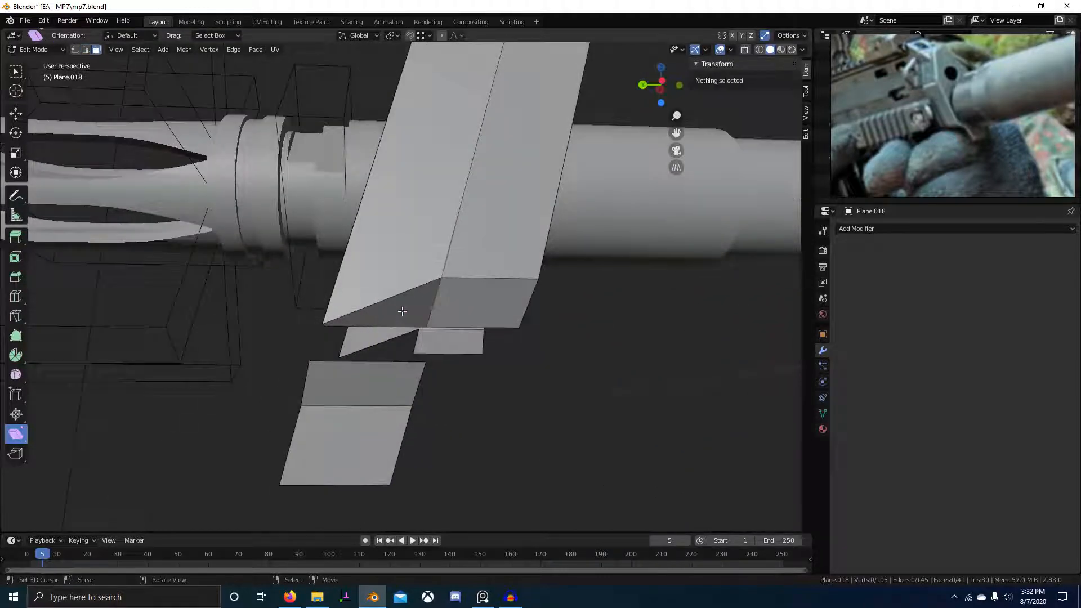
right_click(403, 311)
right_click(468, 313, "shift")
key("x")
left_click(444, 332)
- Fill a face between the leg's top edge and the cap's slanted lower edge on that side
middle_click_drag(415, 354, 355, 370)
key("2")
right_click(355, 370)
right_click(363, 311, "shift")
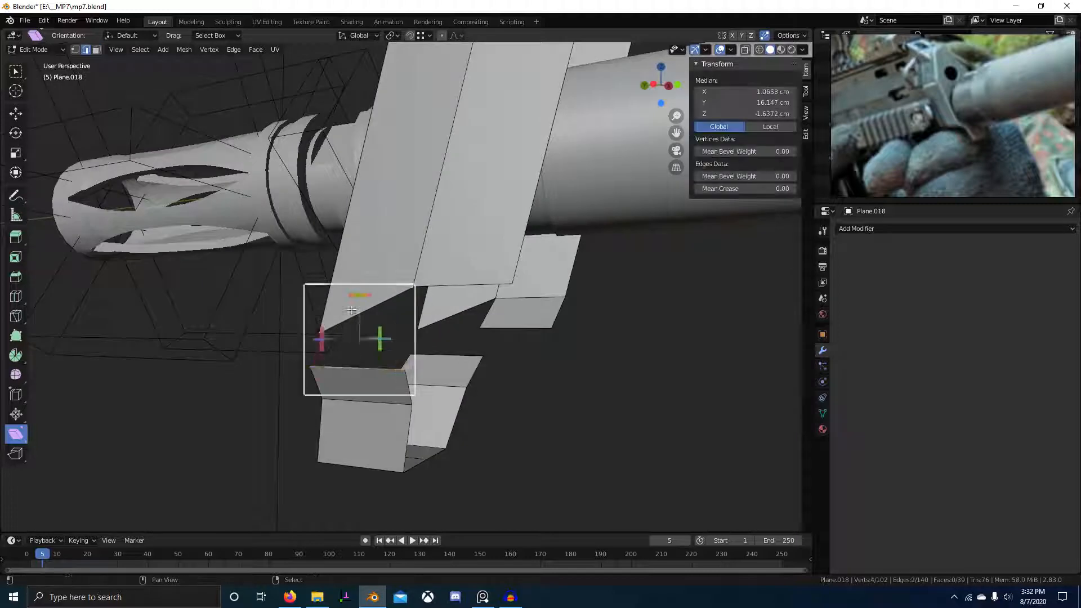
key("f")
middle_click_drag(405, 323, 466, 349)
key("alt+a")
- Check the new face against the left-side reference, then delete the opposite lower flap and bridge the cap to the leg there
key("KP_3")
key("ctrl+KP_3")
key("ctrl+KP_3")
key("alt+z")
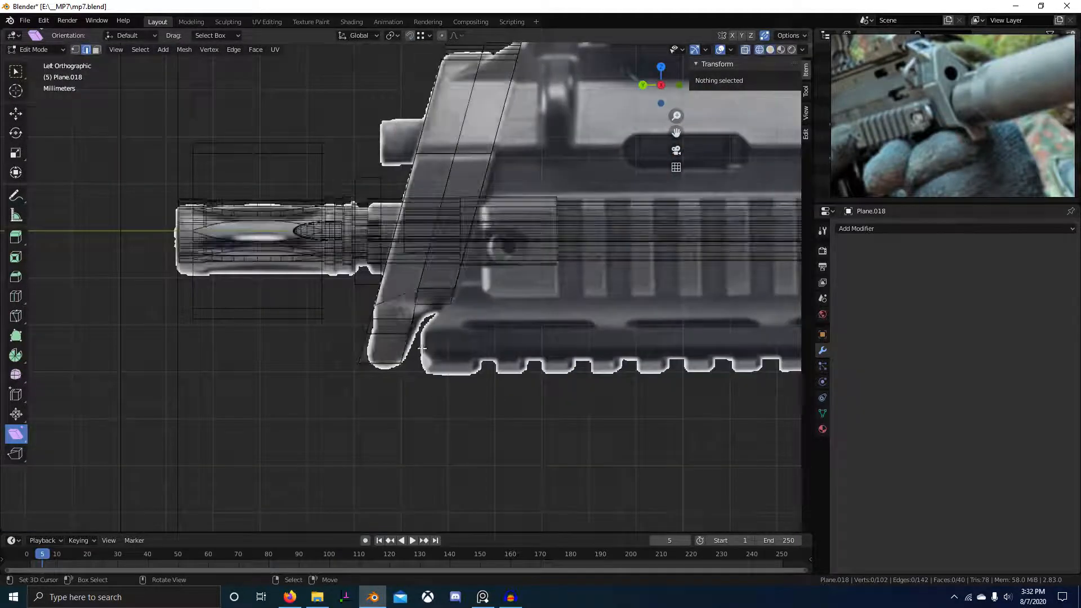
scroll(420, 342, "up", 3)
scroll(429, 348, "up", 1)
key("z")
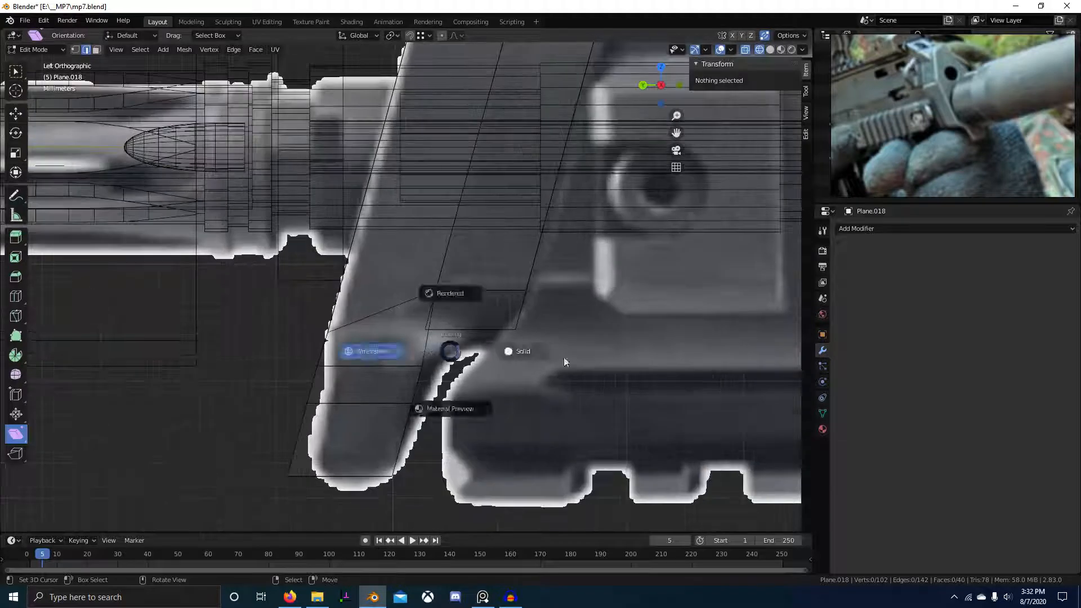
left_click(564, 361)
middle_click_drag(521, 340, 446, 307)
key("3")
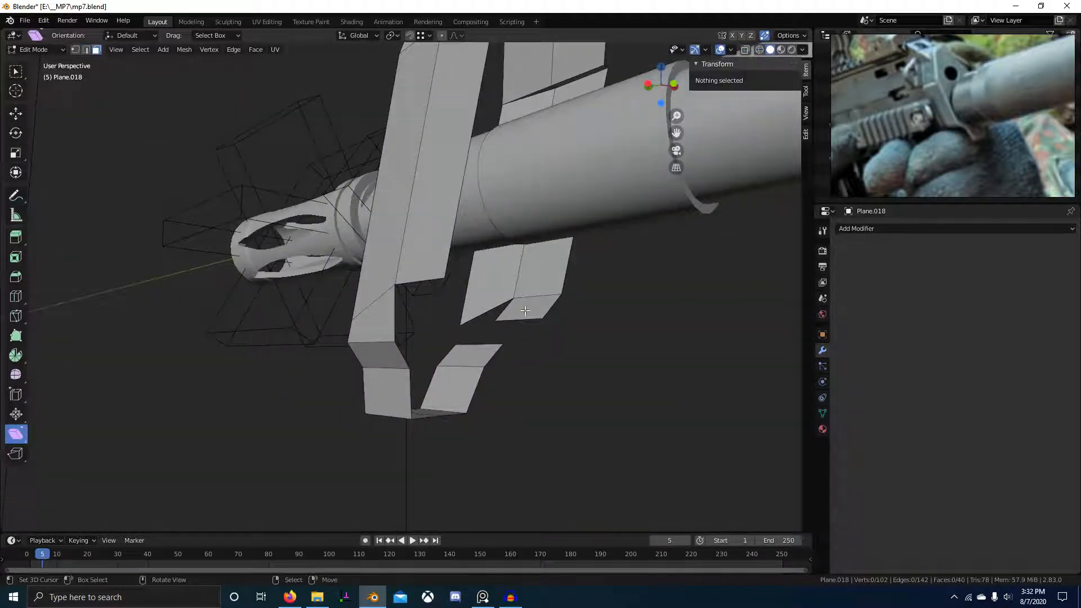
right_click(524, 311)
key("x")
key("f")
key("2")
right_click(478, 311)
- Dissolve the middle edge across the leg's bottom plate
middle_click_drag(480, 338, 373, 400)
key("KP_3")
key("ctrl+x")
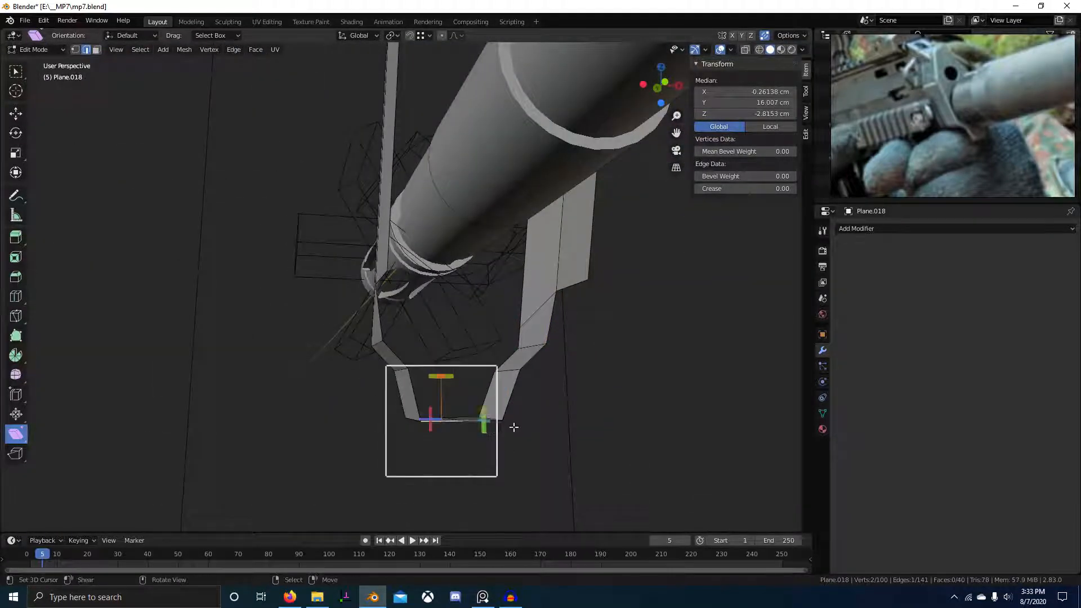
middle_click_drag(511, 424, 479, 384)
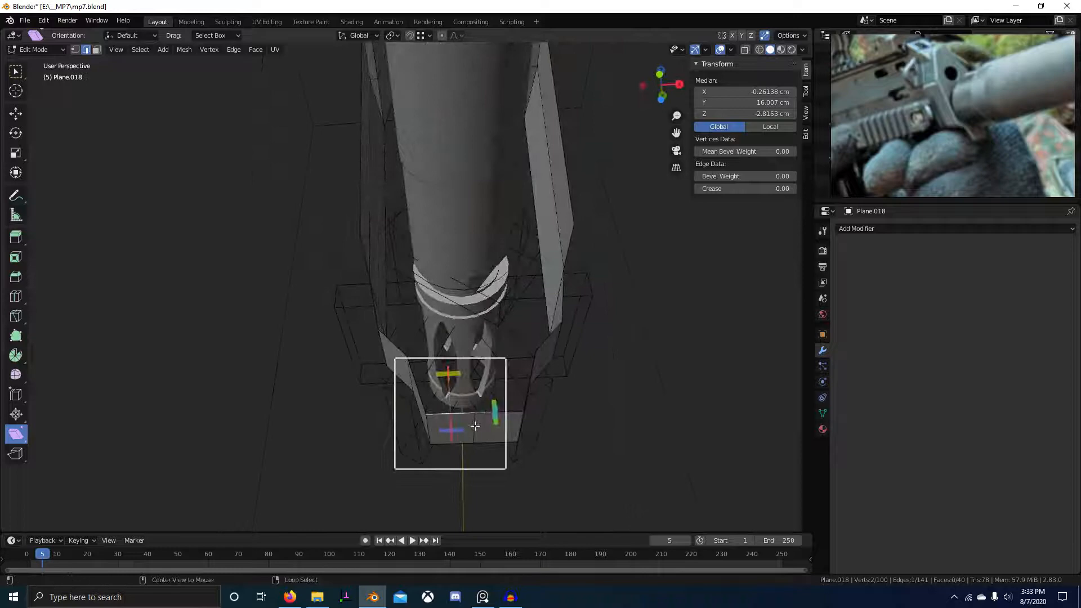
right_click(474, 426)
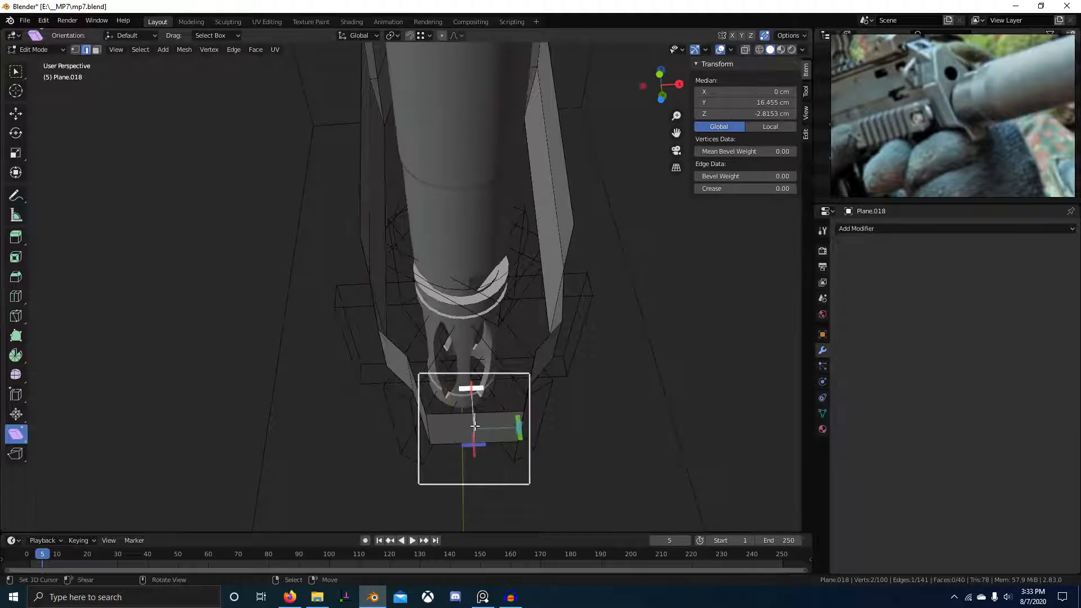
key("ctrl+x")
- Fill the lowest gaps between the leg's two sides with faces on the back and front
right_click(469, 416, "alt")
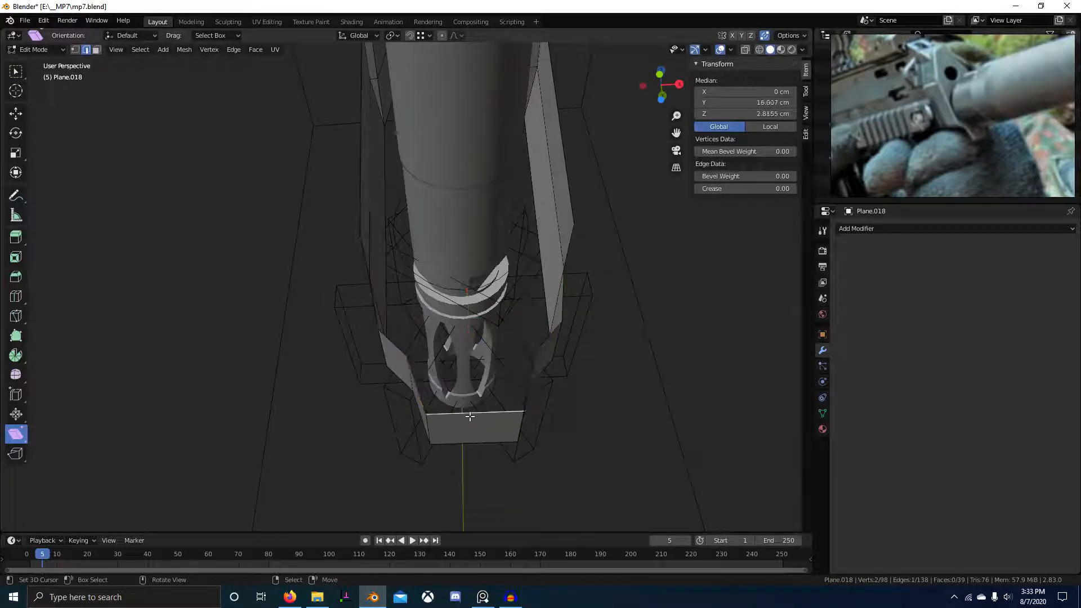
key("f")
middle_click_drag(475, 434, 565, 437)
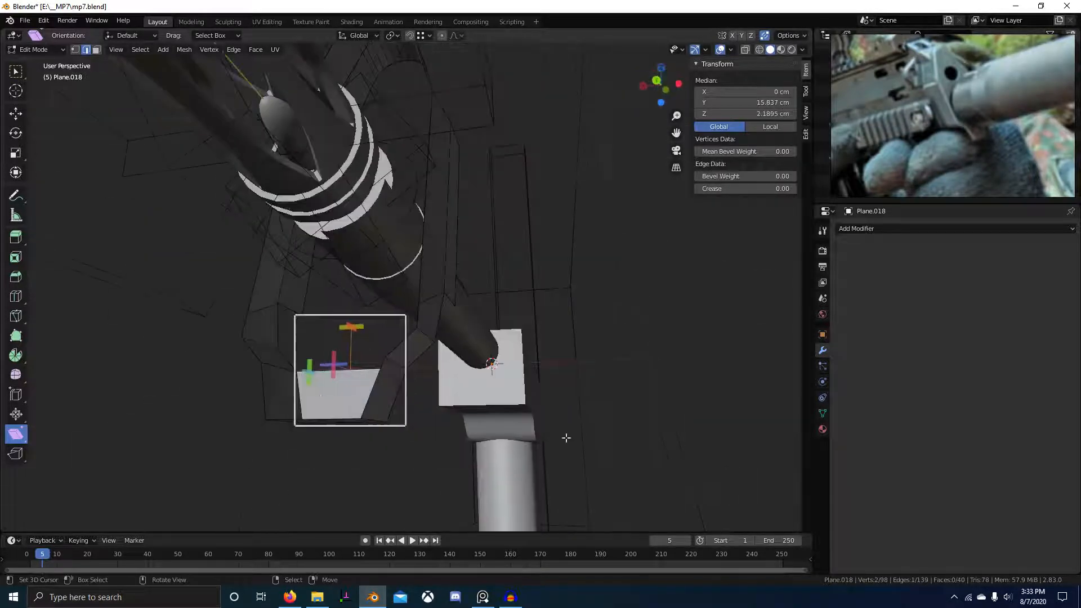
middle_click_drag(372, 430, 479, 432)
key("f")
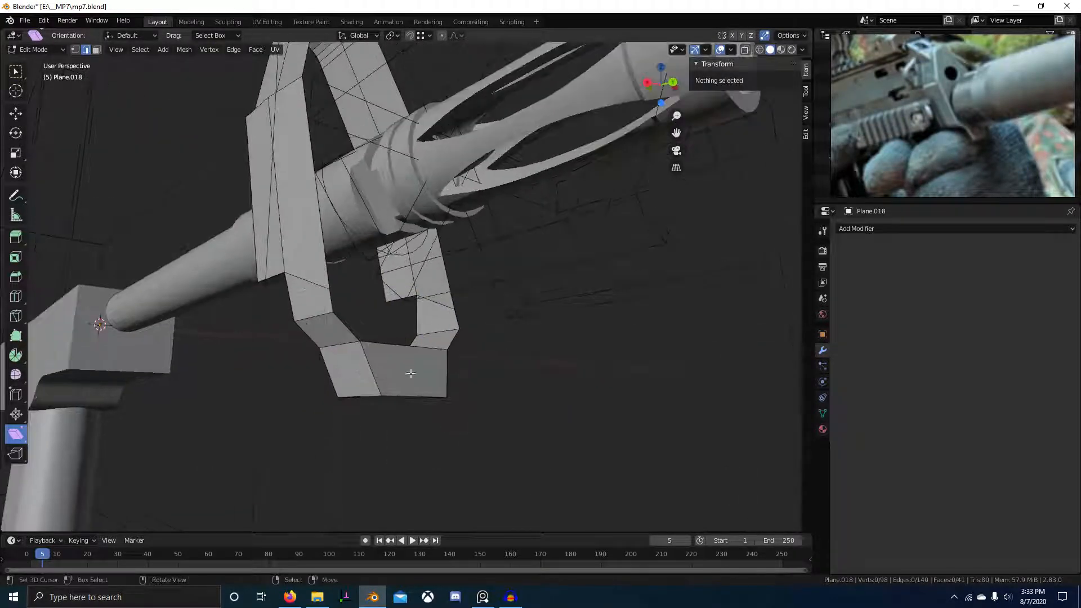
- Fill the next gaps up between the leg's flared sides with faces on the back and front
middle_click_drag(411, 374, 501, 376)
right_click(372, 353)
key("f")
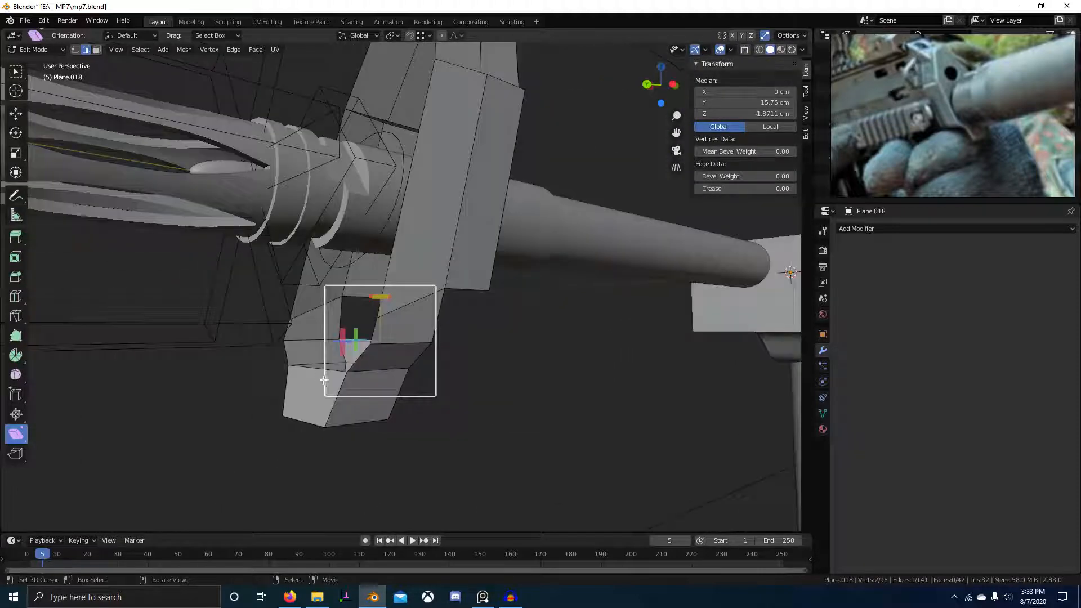
right_click(343, 378)
middle_click_drag(344, 378, 372, 324)
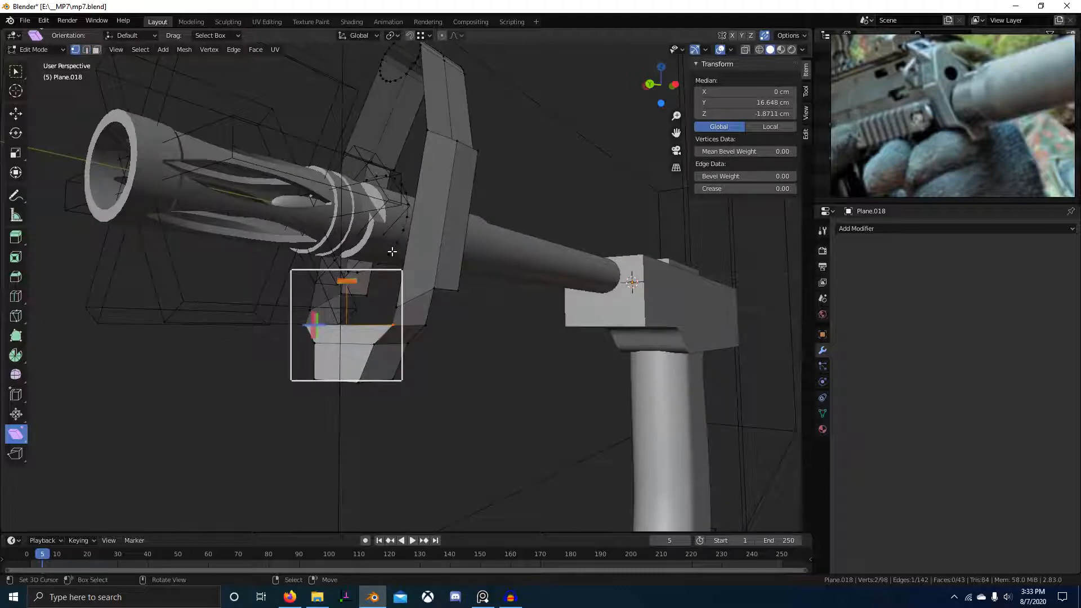
- Select the complete circular edge ring at the front of the cap's rounded top and fill it with a face
middle_click_drag(421, 211, 427, 326)
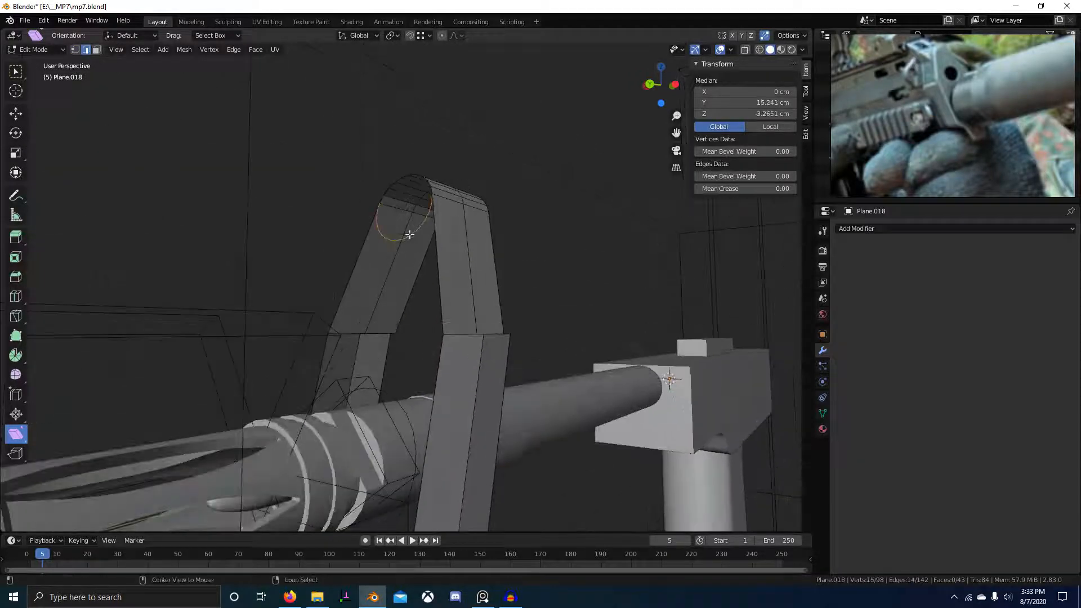
middle_click_drag(409, 235, 464, 285)
middle_click_drag(478, 234, 429, 336, "shift")
left_click(437, 252)
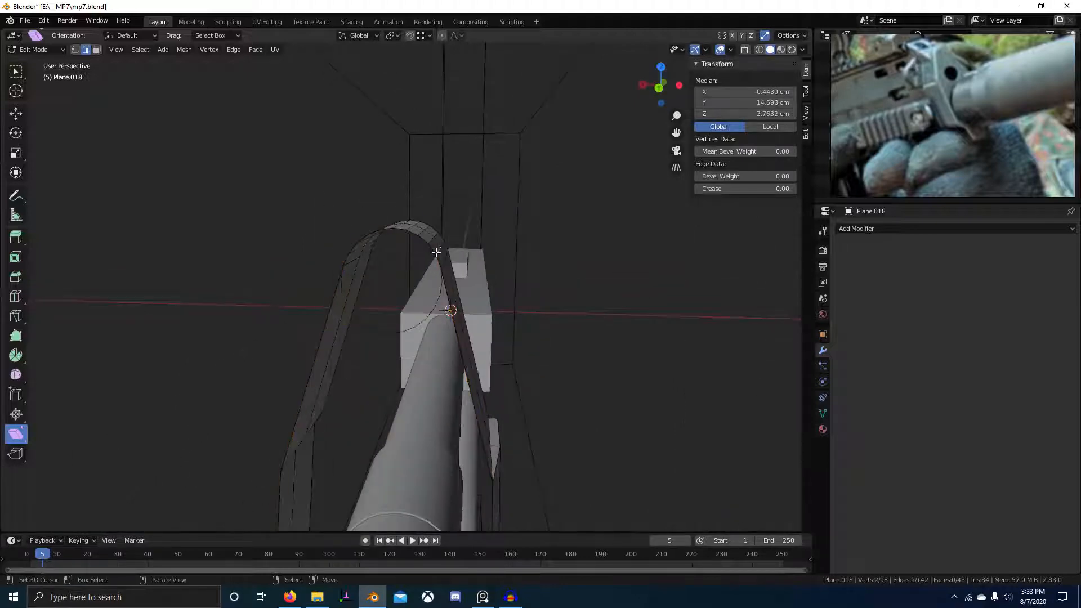
left_click(341, 317, "ctrl")
left_click(339, 265, "ctrl")
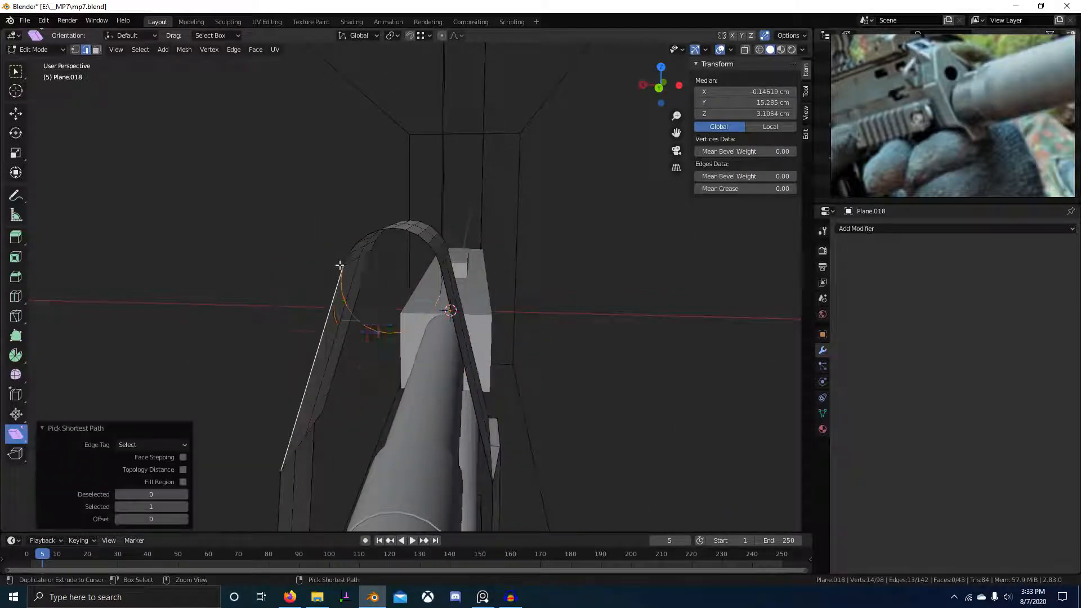
middle_click_drag(380, 243, 450, 256)
key("ctrl+z")
right_click(336, 223, "ctrl")
key("ctrl+z")
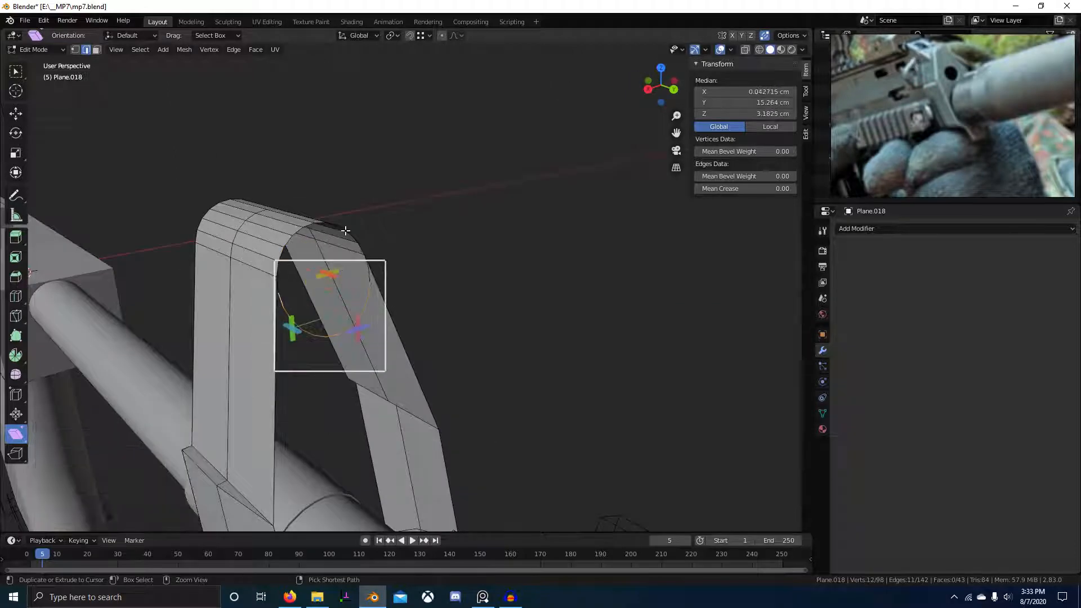
right_click(347, 231, "ctrl")
right_click(370, 254, "ctrl")
key("ctrl+z")
right_click(371, 278, "ctrl")
key("f")
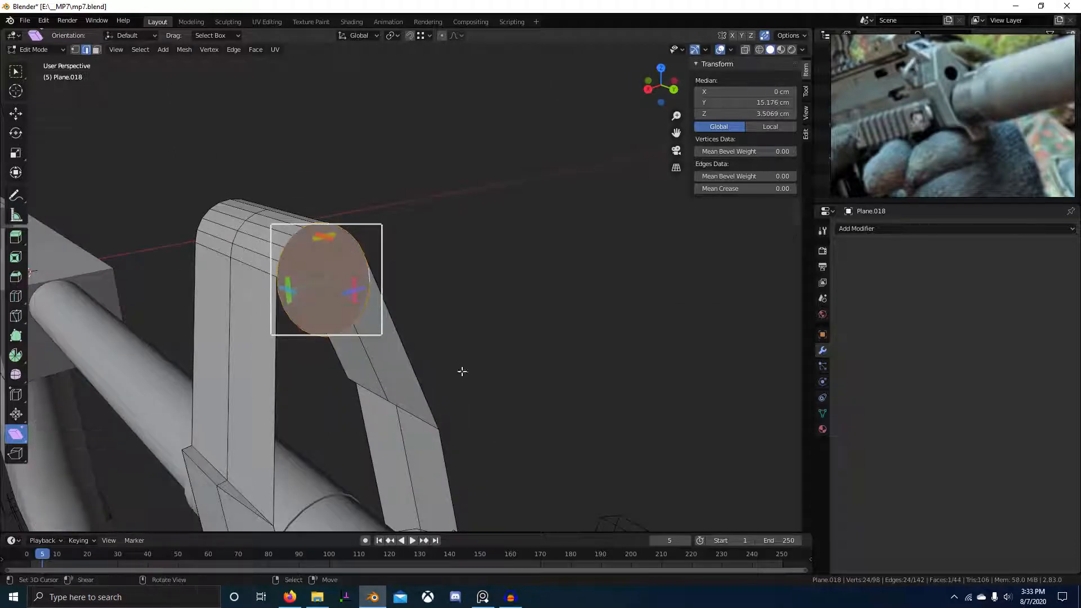
- Select the circular edge ring around the barrel on the cap's front and fill it with a face
middle_click_drag(462, 371, 338, 376)
right_click(491, 356, "alt")
scroll(513, 378, "down", 3)
middle_click_drag(514, 378, 422, 236, "shift")
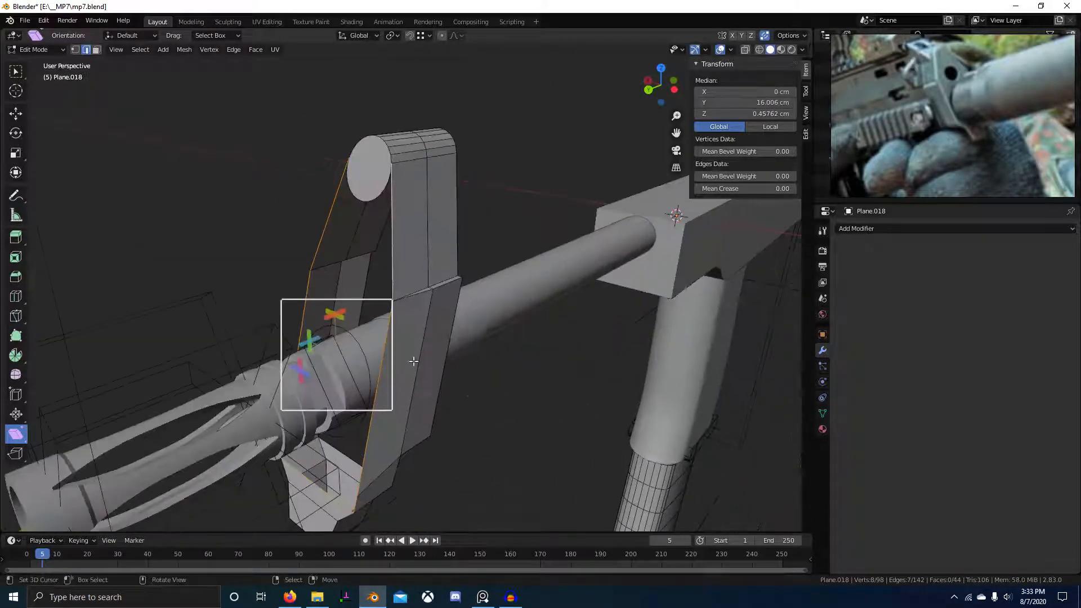
middle_click_drag(413, 360, 428, 315, "shift")
right_click(387, 316, "alt+shift")
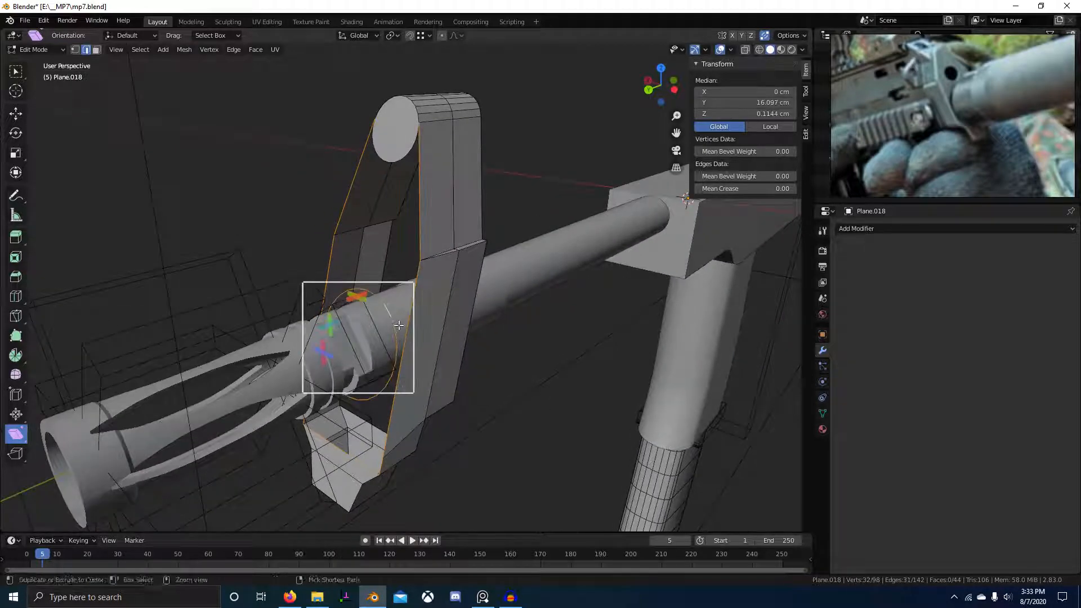
key("ctrl+e")
right_click(386, 312, "alt")
key("f")
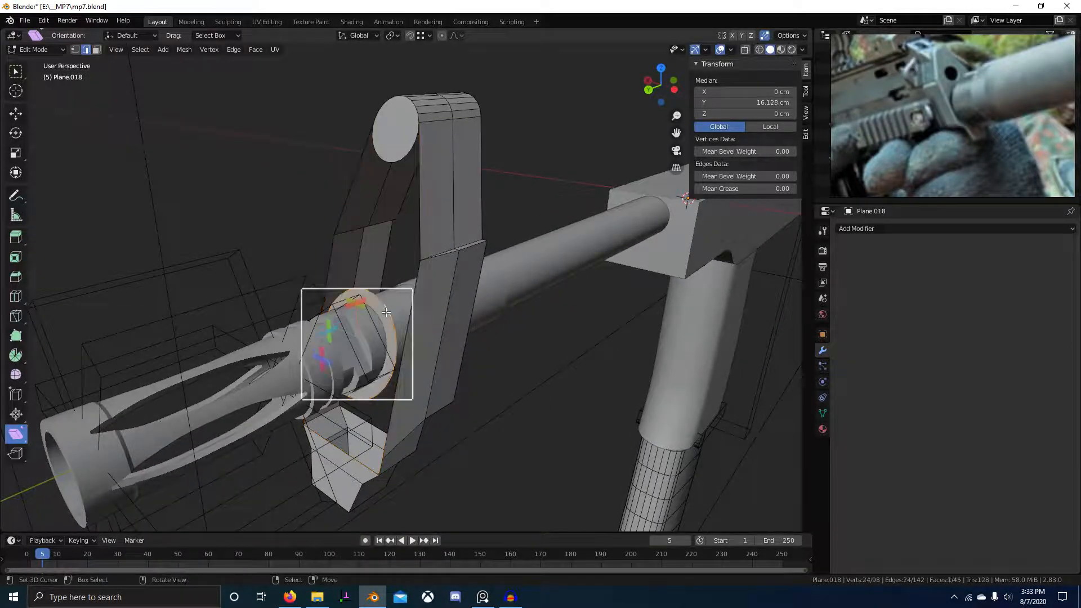
- Try to bridge the filled barrel ring with the front opening's outer edge loop, and undo the bridge
right_click(409, 306, "alt+shift")
key("ctrl+e")
left_click(409, 305)
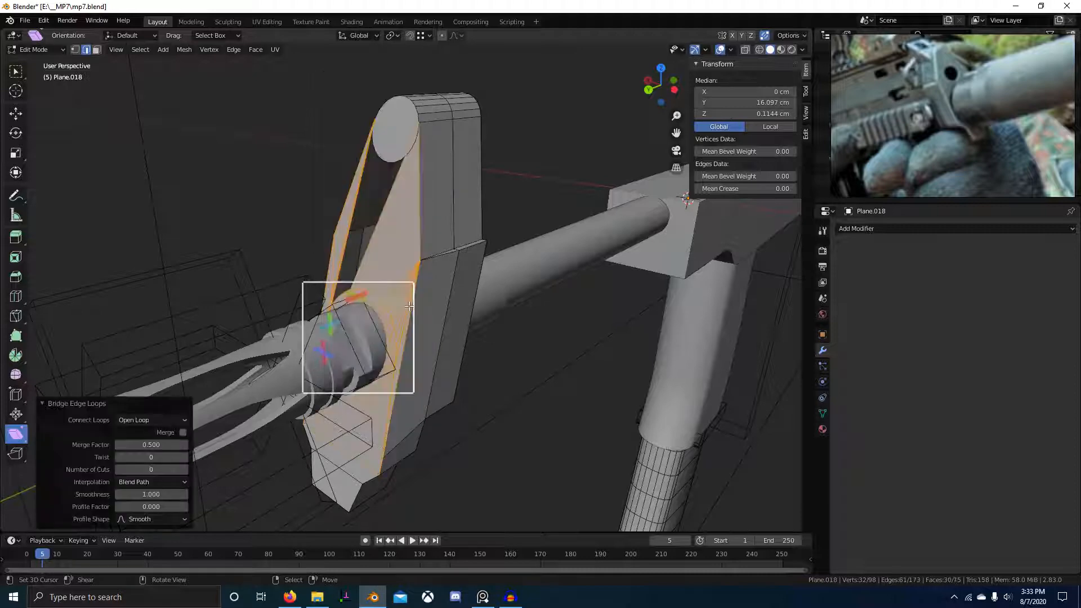
key("ctrl+z")
- Delete only the face filling the barrel ring, keeping its edges and vertices
key("3")
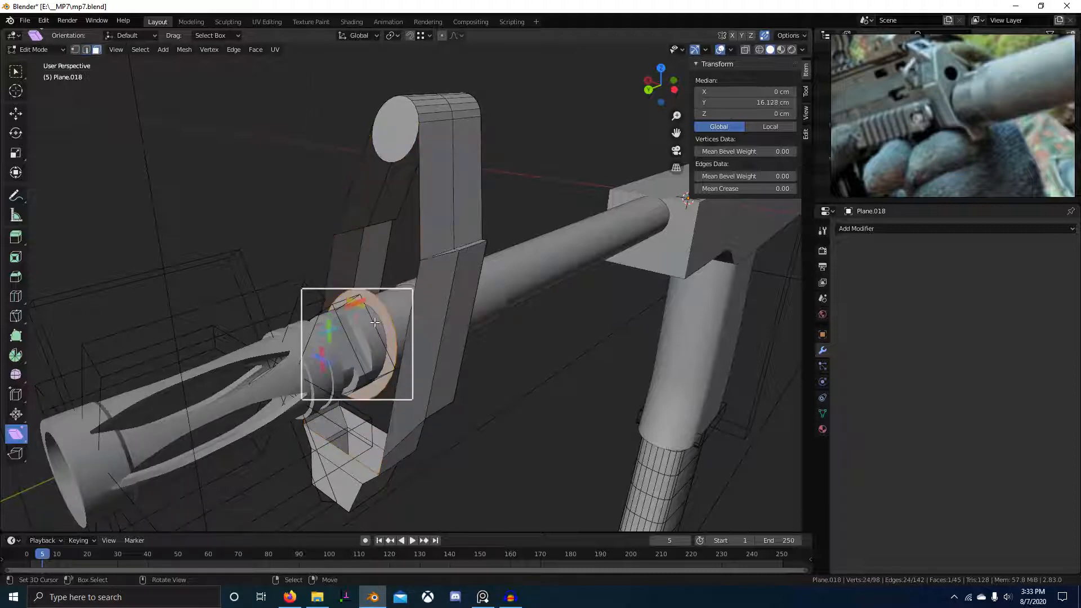
key("x")
left_click(375, 322)
key("ctrl+z")
key("x")
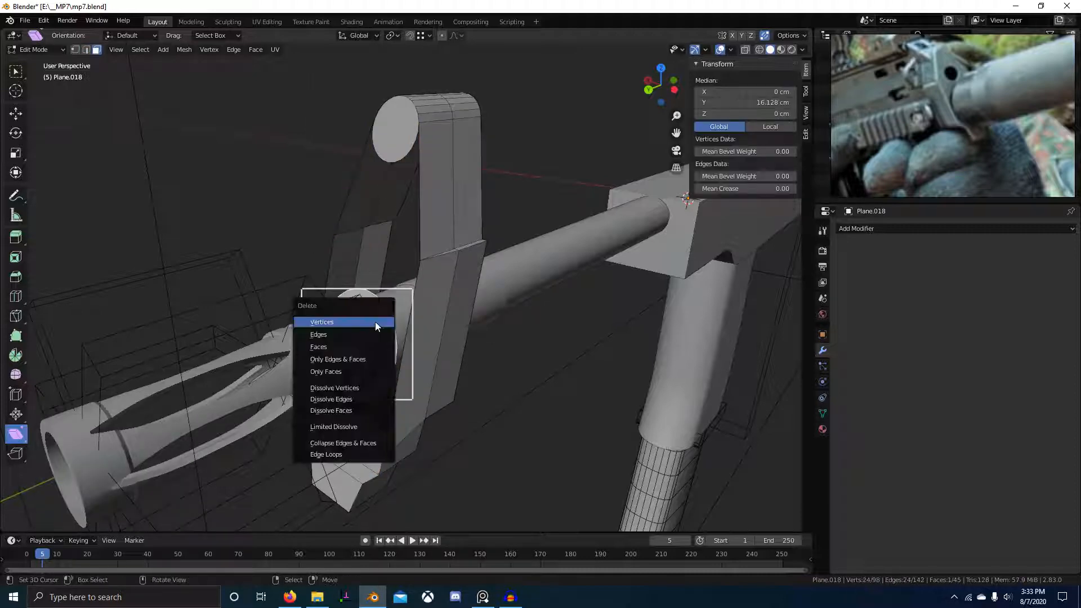
left_click(375, 372)
key("1")
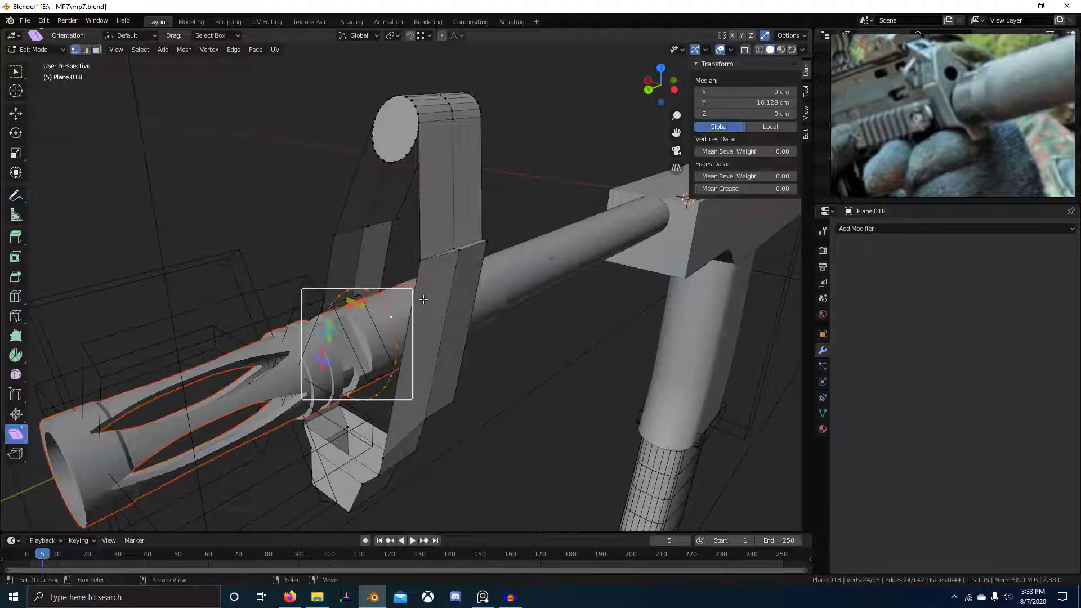
- Try again to bridge the open barrel ring with the front opening's outer edge loop, and undo it
key("Tab")
right_click(415, 298)
key("Tab")
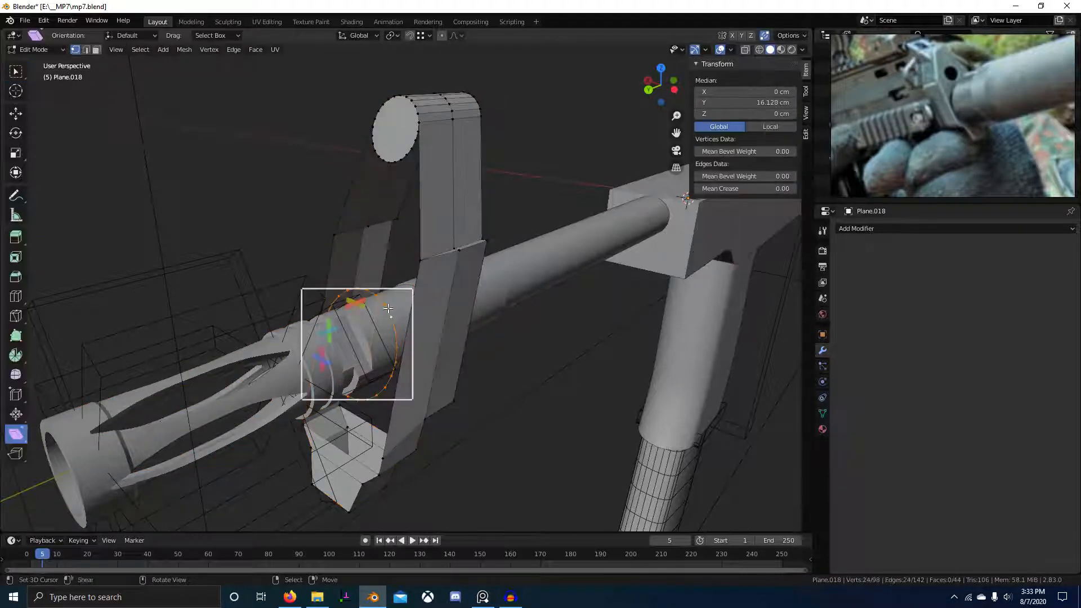
right_click(422, 294, "alt+shift")
key("ctrl+e")
key("l")
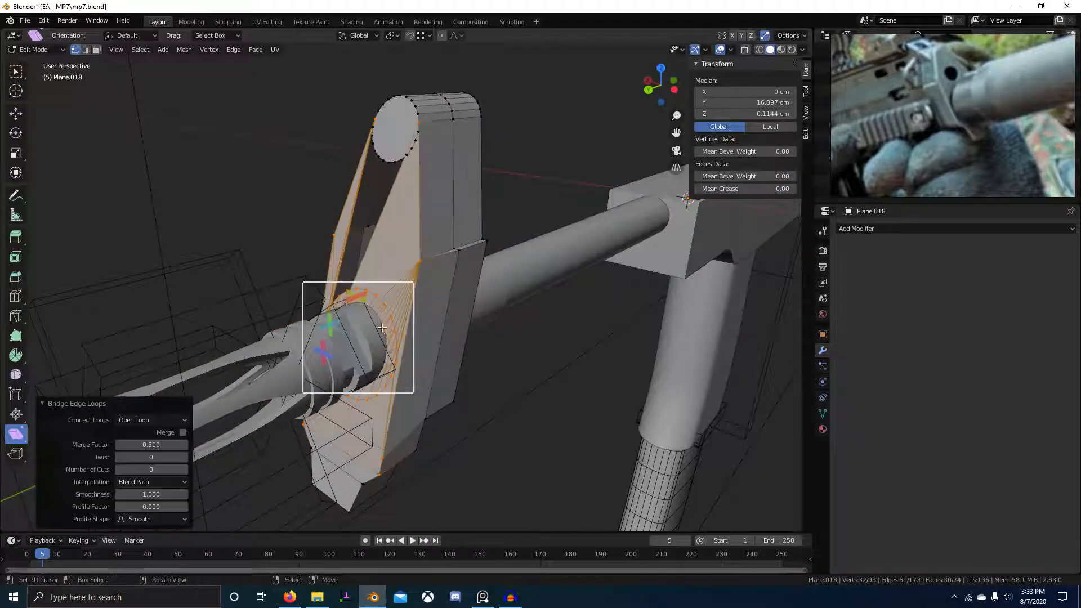
key("ctrl+z")
- Fill the gap between the barrel ring's top edges and the round cap face above with four narrow faces
scroll(422, 294, "up", 1)
mouse_move(422, 294)
middle_mouse_down()
mouse_move(387, 301)
mouse_move(417, 303)
middle_mouse_up()
key("2")
right_click(317, 310)
right_click(294, 309, "shift")
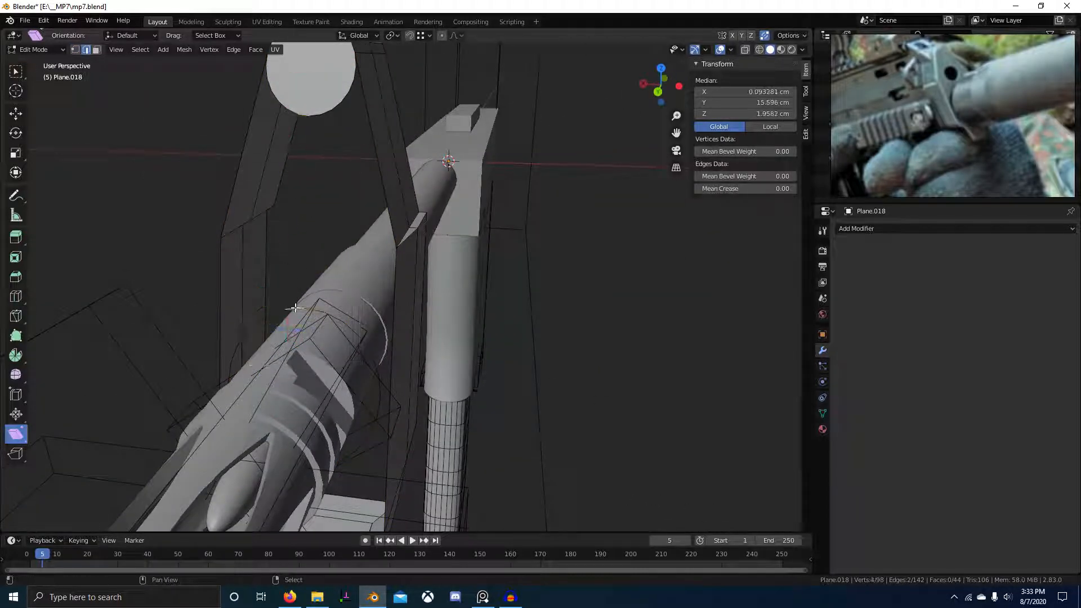
key("f")
right_click(301, 249)
key("f")
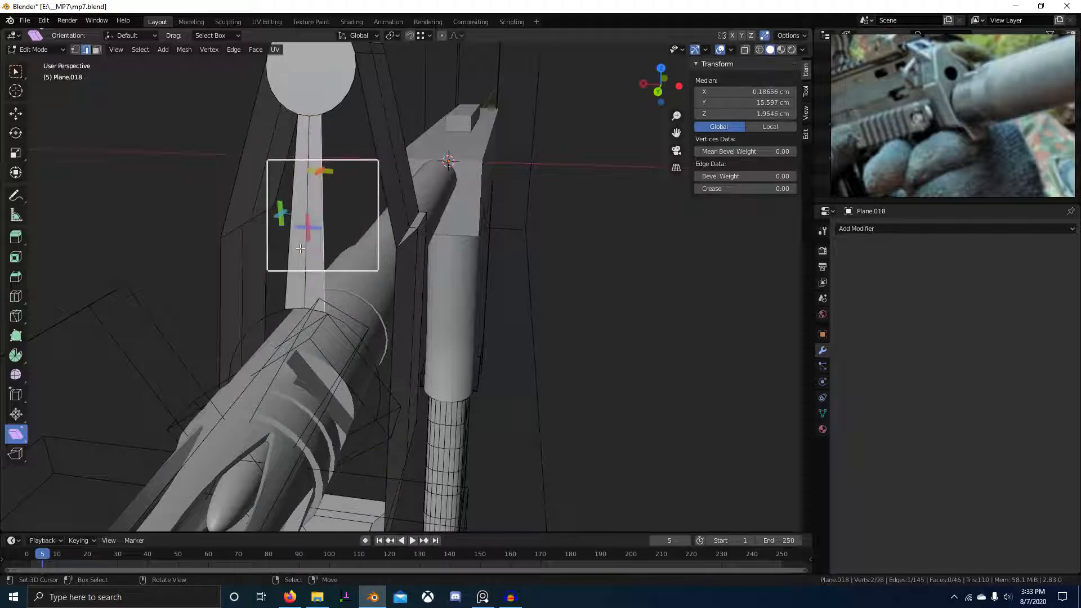
key("f")
key("f")
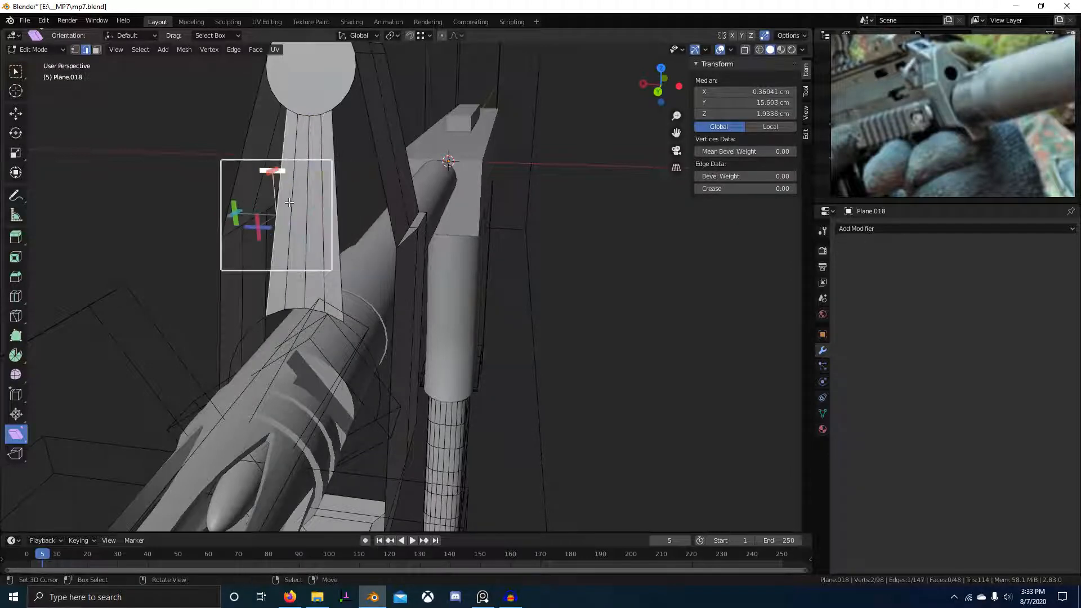
- Fill a face between the barrel ring's lowest edges and the top edge of the leg's front face
middle_click_drag(341, 249, 347, 325)
right_click(346, 326)
right_click(322, 327, "shift")
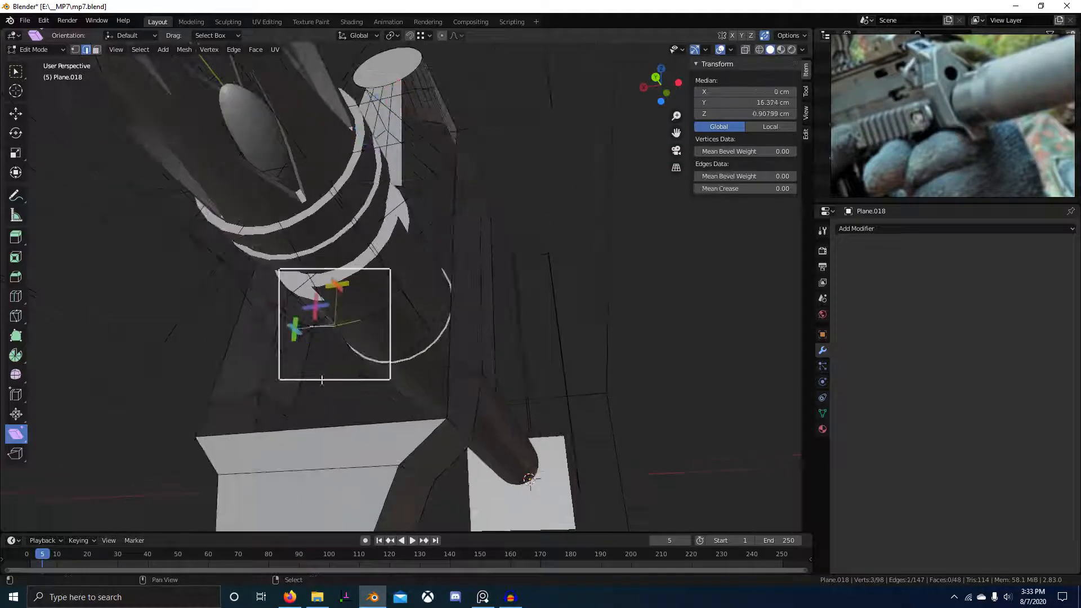
key("f")
- Select the full boundary of the open gap on one side of the barrel ring and fill it with a face
right_click(381, 350, "alt")
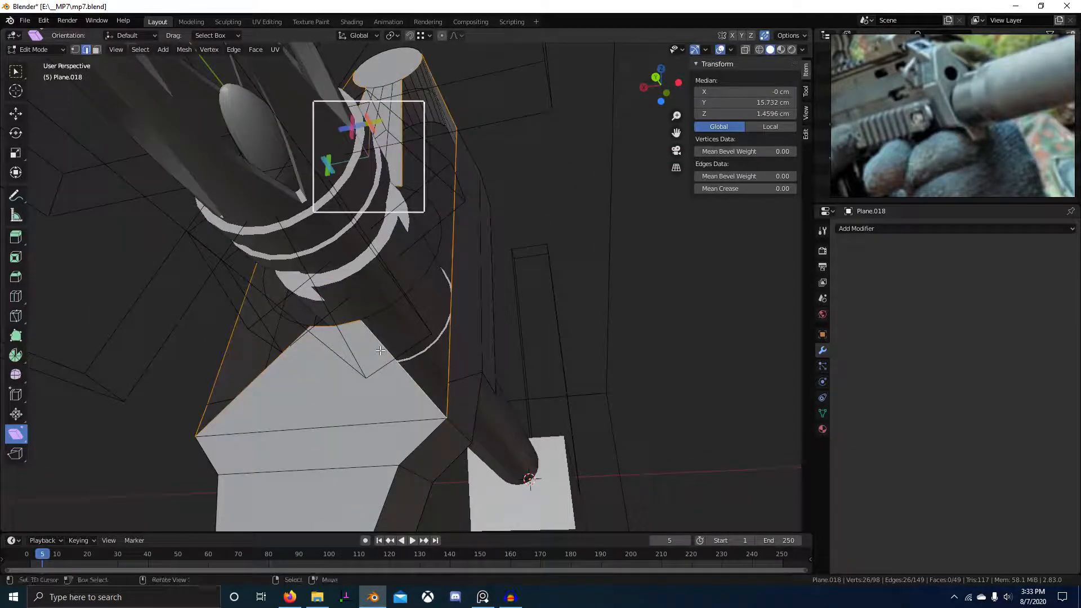
right_click(374, 317)
middle_click_drag(422, 302, 420, 212)
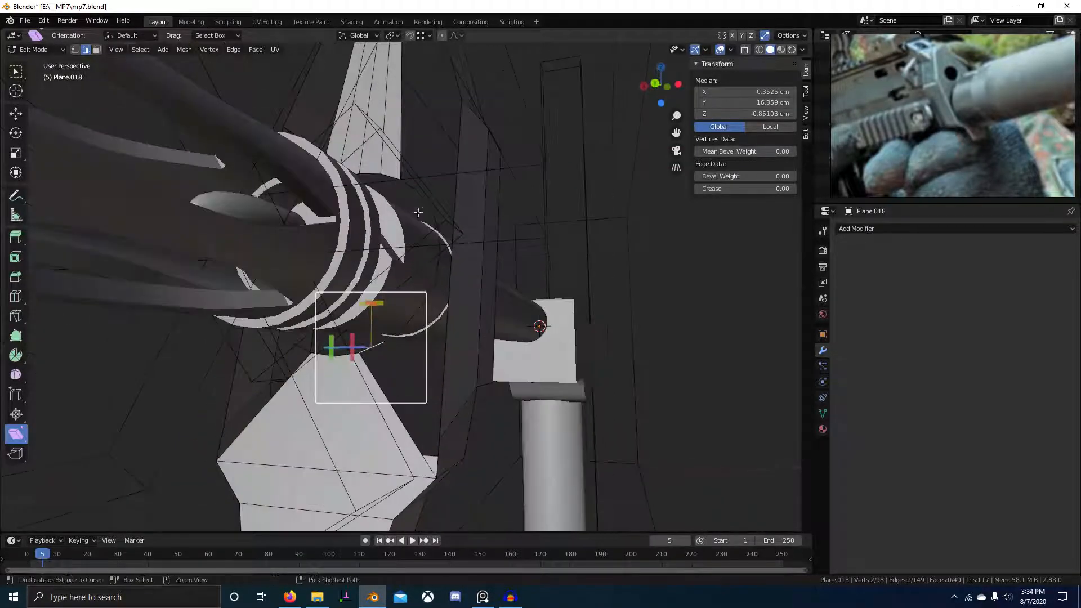
right_click(420, 213, "ctrl")
right_click(453, 280, "ctrl")
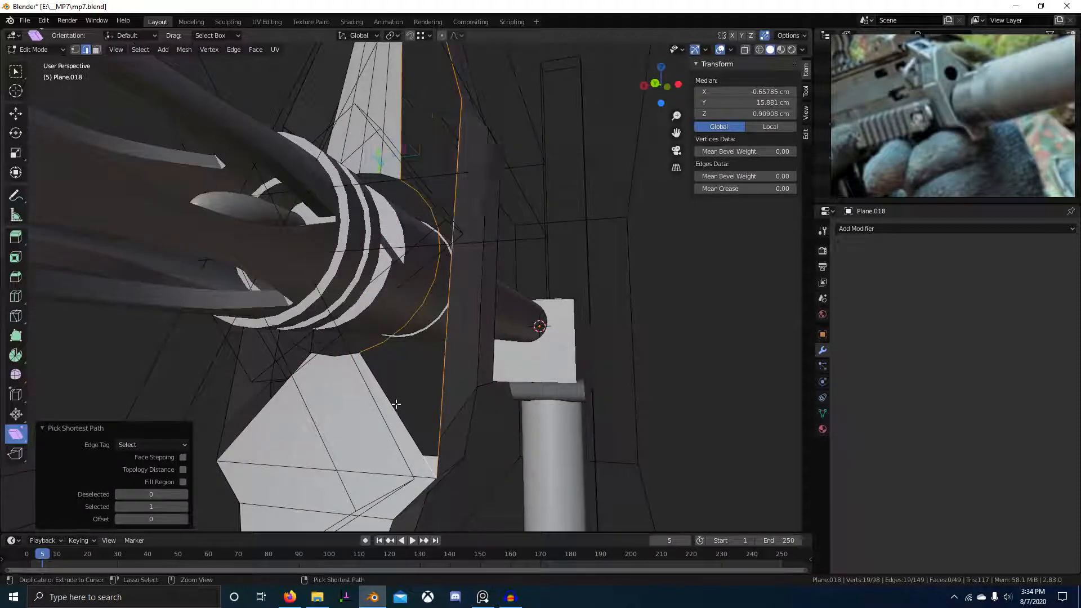
key("f")
- Select the boundary of the remaining gap on the opposite side of the barrel ring and fill it with a face
middle_click_drag(396, 404, 464, 402)
right_click(363, 378, "alt")
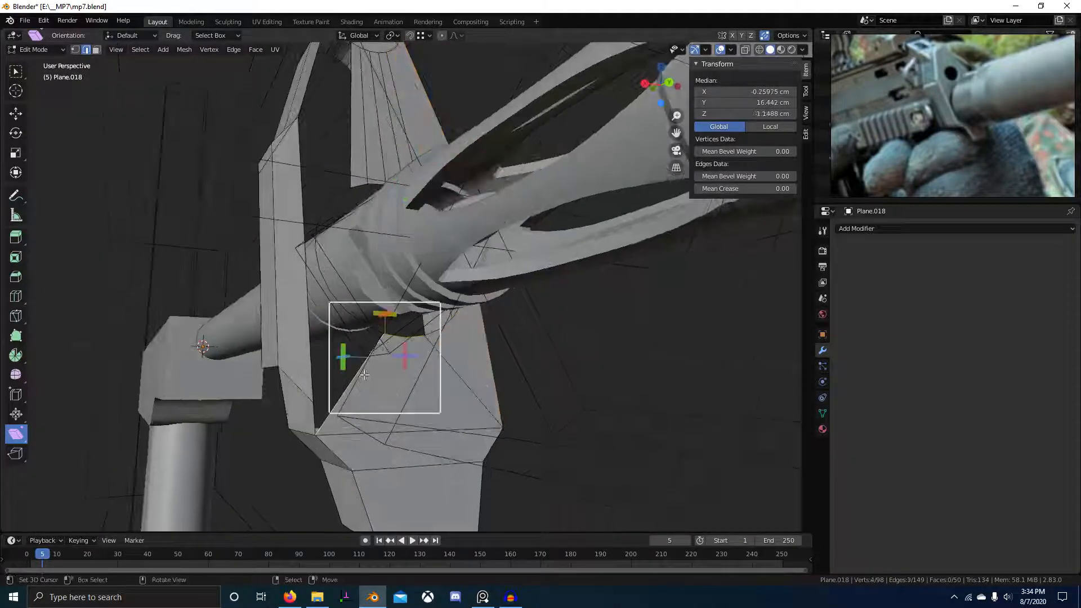
right_click(302, 275, "ctrl")
mouse_move(324, 154)
middle_mouse_down()
mouse_move(388, 154)
mouse_move(330, 160)
middle_mouse_up()
right_click(389, 153, "ctrl")
scroll(366, 367, "up", 2)
right_click(365, 349, "ctrl")
key("f")
- Extrude the barrel ring's edge loop along Y into the front piece by about 0.35 cm
scroll(360, 271, "down", 3)
middle_click_drag(356, 195, 405, 264)
right_click(347, 242, "alt")
scroll(347, 242, "down", 3)
key("e")
key("y")
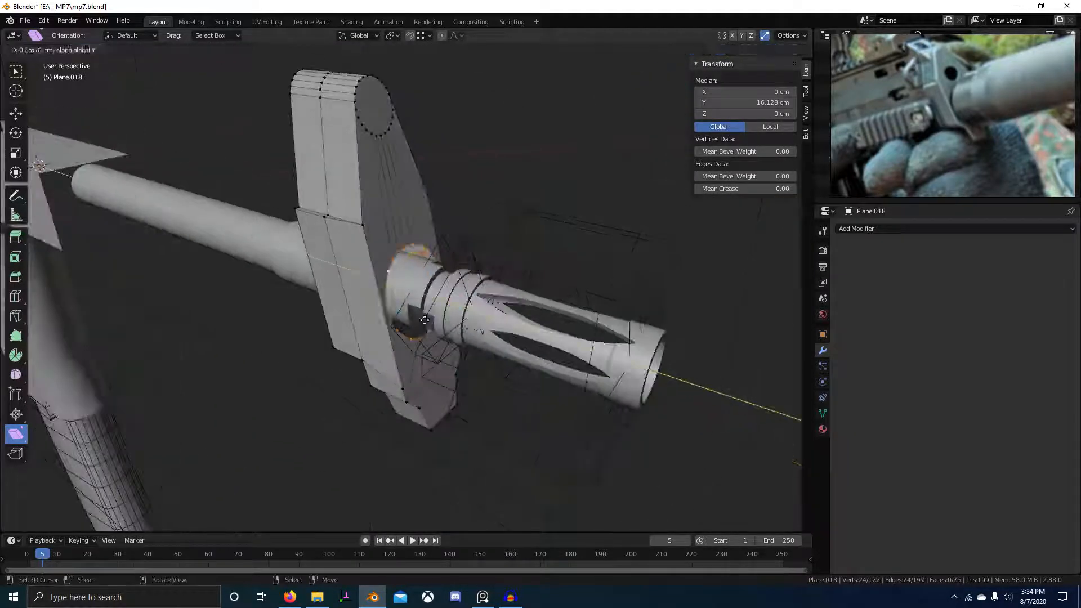
left_click(426, 321)
- Fill the inner end of the extruded barrel ring with a face and delete that face again
key("f")
scroll(392, 312, "down", 3)
middle_click_drag(426, 322, 450, 337)
scroll(450, 338, "up", 3)
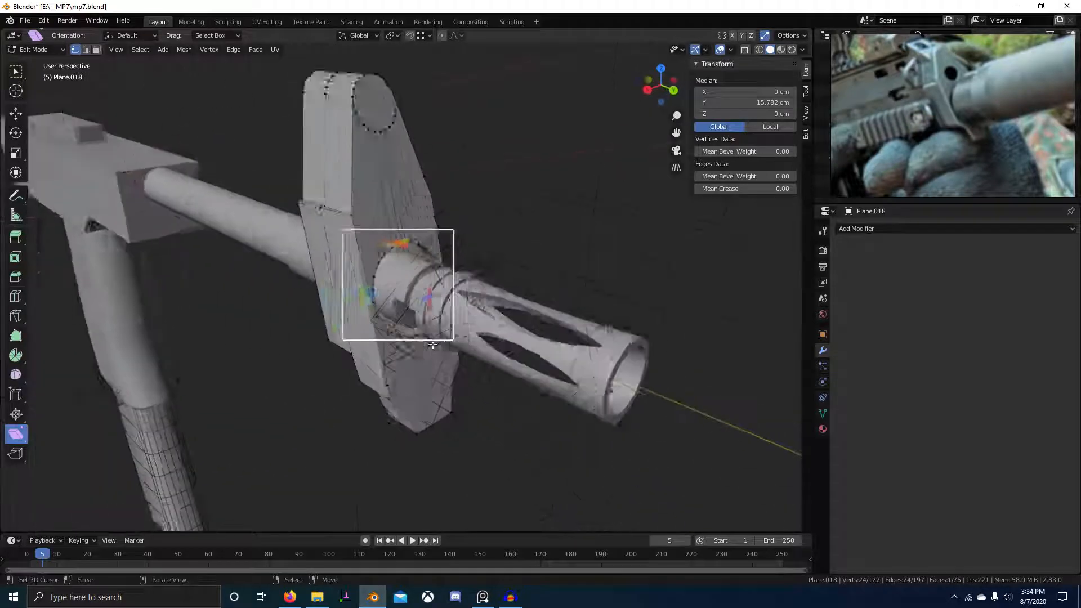
key("x")
key("f")
- Examine the closed front piece and its barrel recess from several sides in Object and Edit Mode
middle_click_drag(461, 380, 428, 371)
scroll(428, 370, "down", 3)
middle_click_drag(407, 335, 306, 349)
scroll(407, 359, "up", 3)
scroll(409, 360, "up", 1)
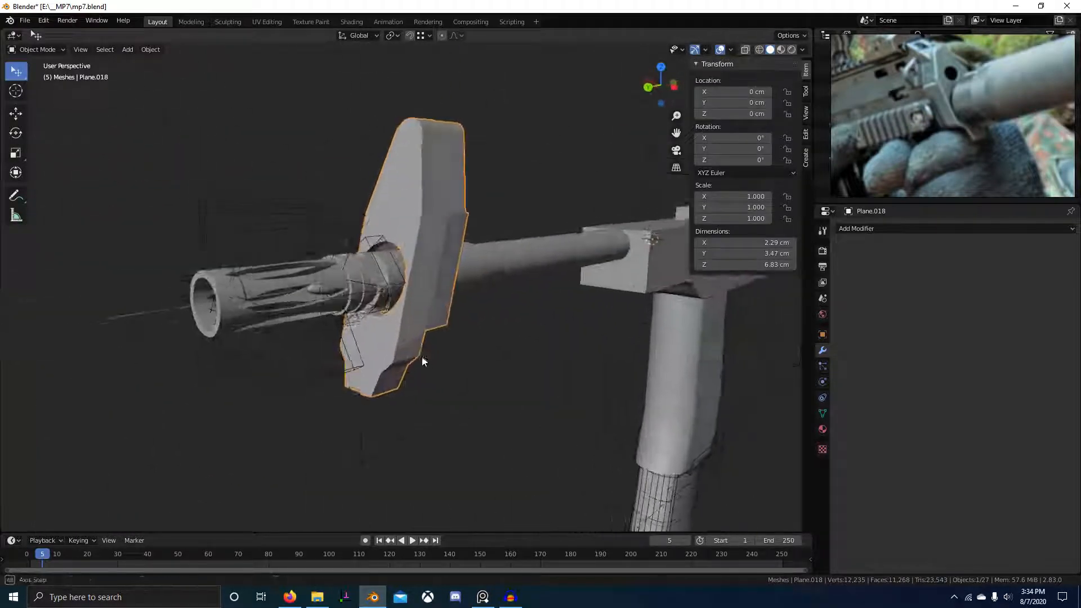
middle_click_drag(422, 359, 495, 376)
key("Tab")
scroll(441, 407, "up", 3)
scroll(383, 415, "down", 3)
scroll(492, 420, "down", 2)
- Return to Object Mode and save the Blender file
key("Tab")
key("ctrl+s")
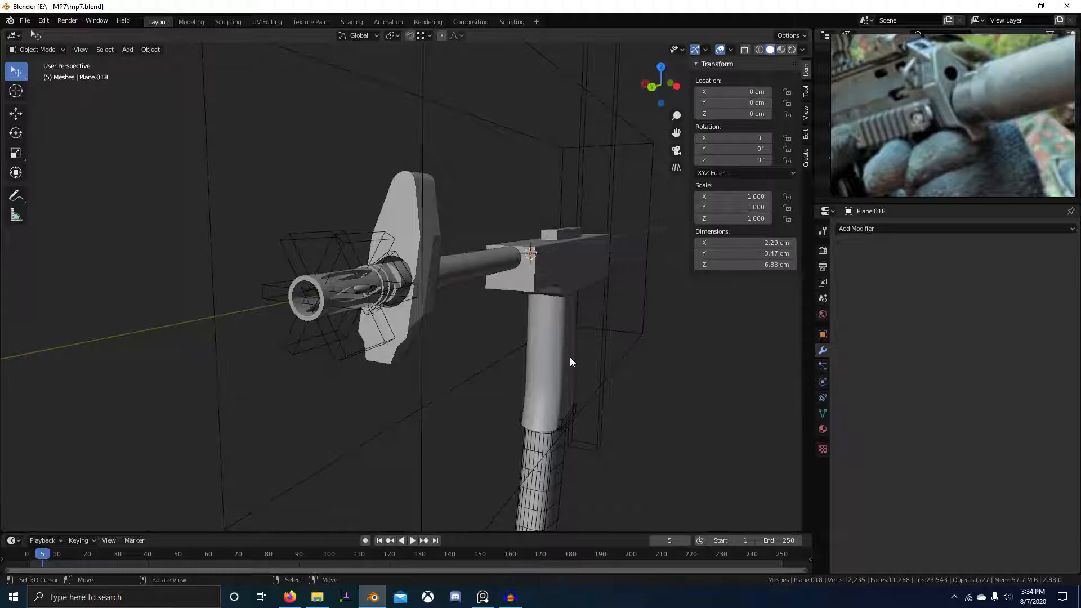
middle_click_drag(570, 357, 537, 325)
key("alt+z")
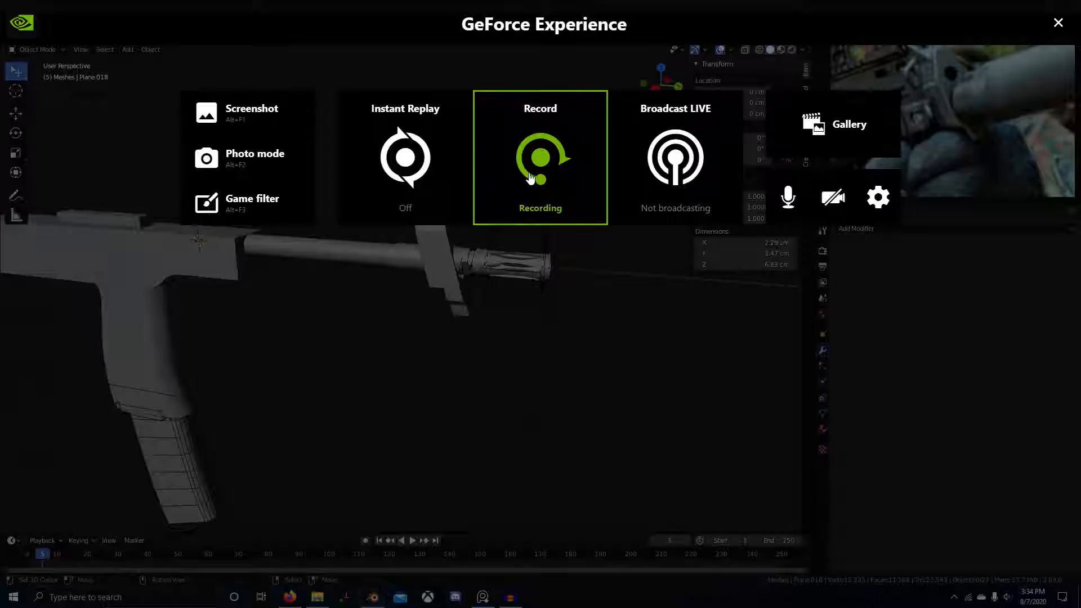
left_click(531, 179)
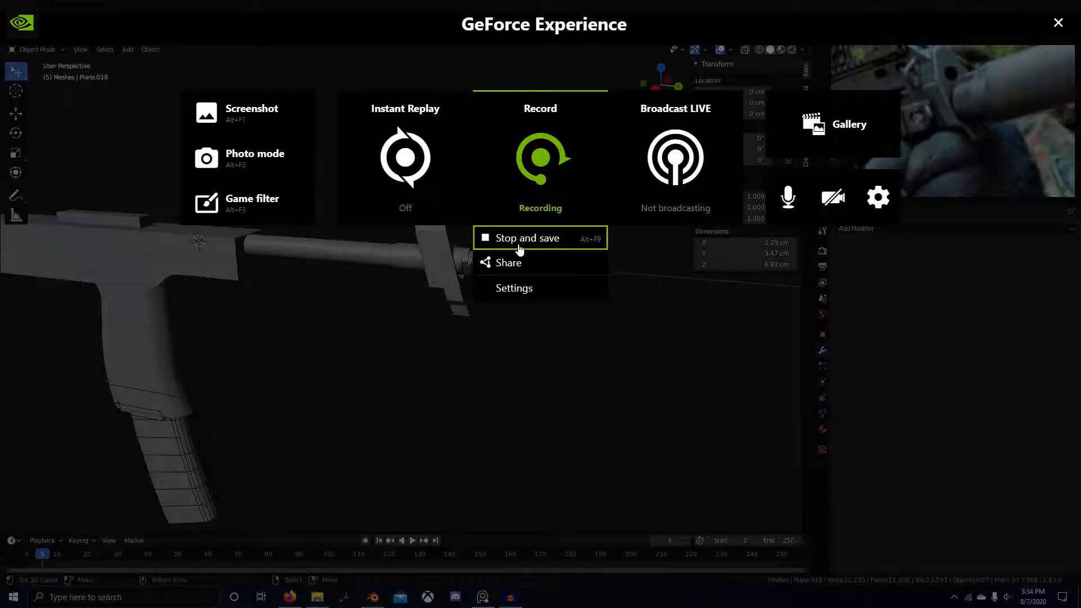